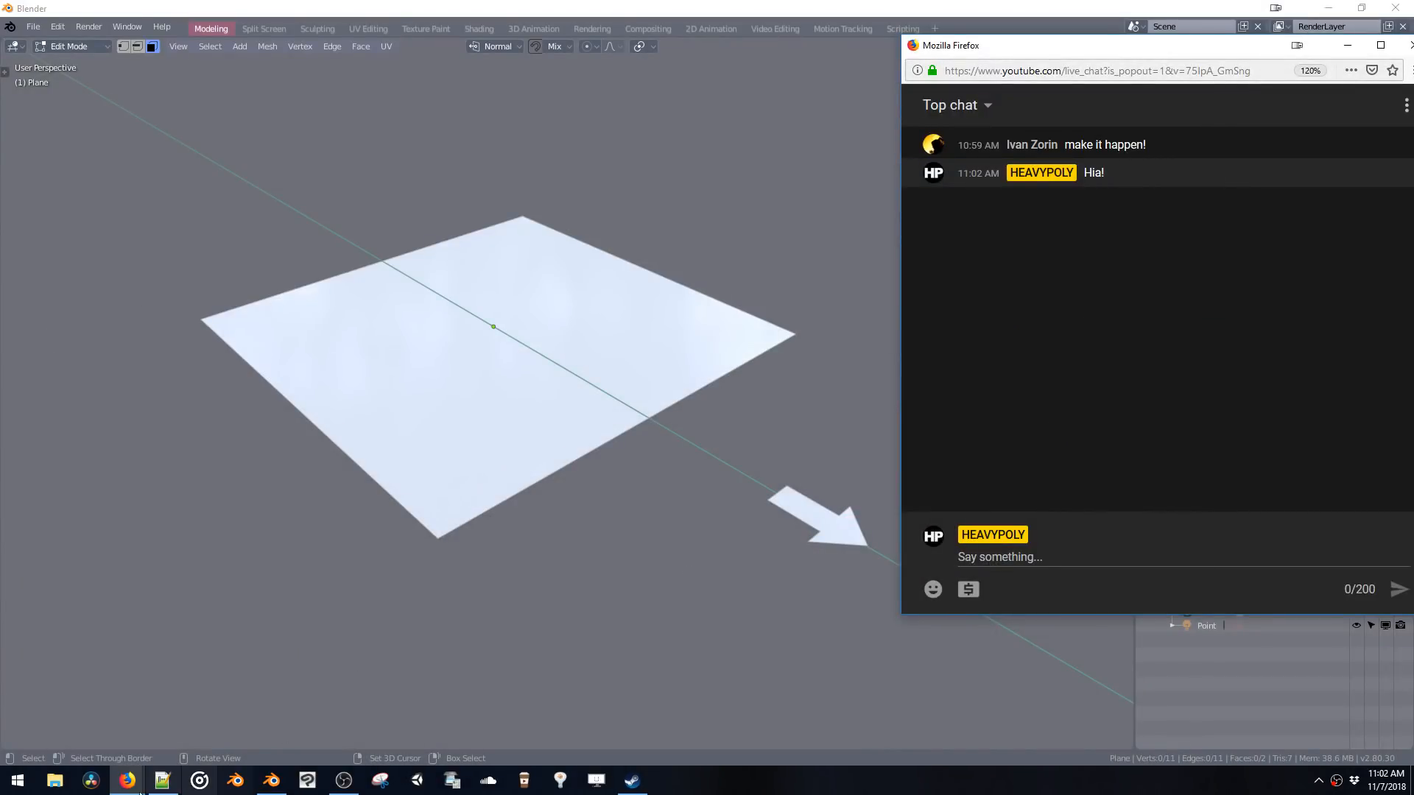
- Minimise the main Firefox window and the Notepad++ window, return to Blender, and narrow the pop-out chat window covering it
mouse_move(127, 781)
left_click(89, 710)
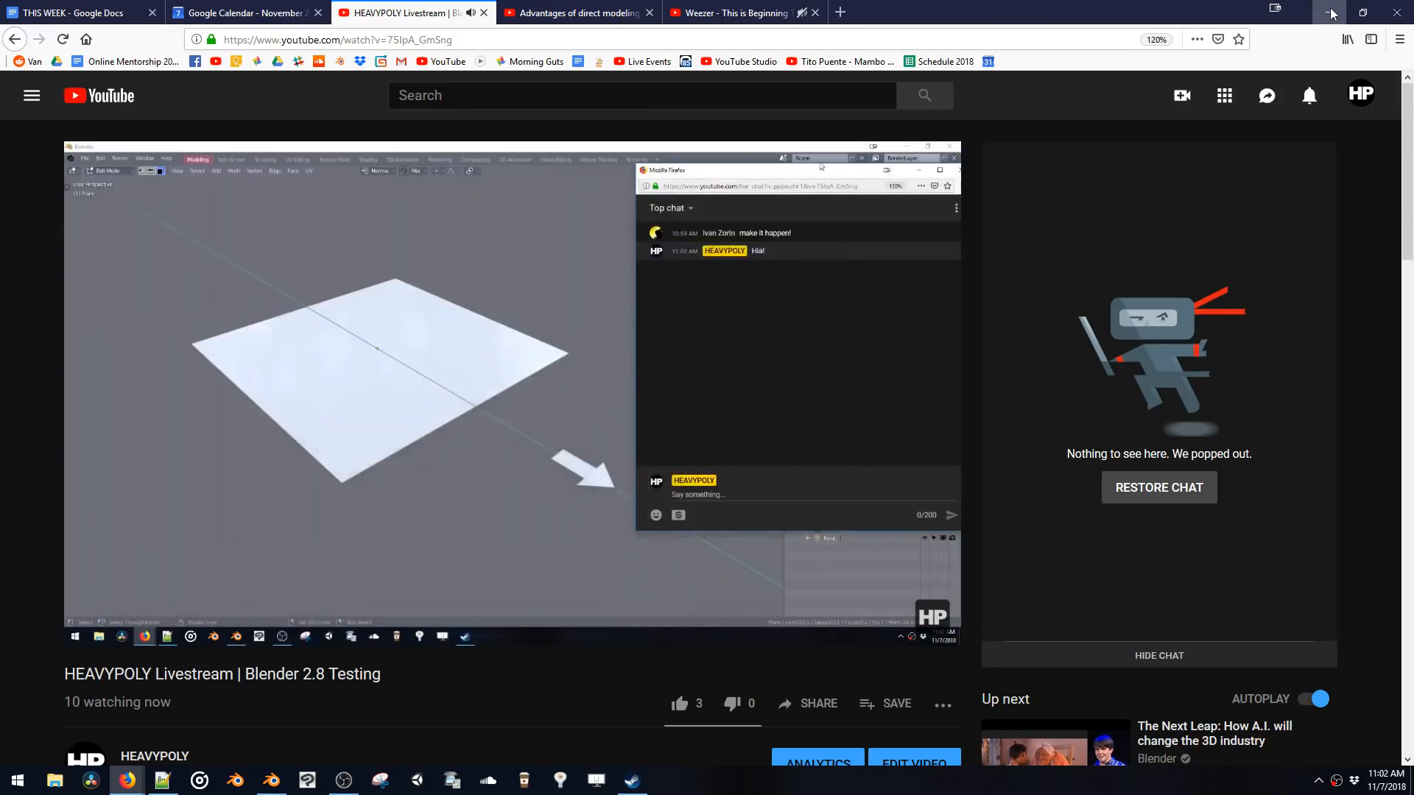
left_click(1329, 11)
left_click(1334, 8)
left_click(1334, 9)
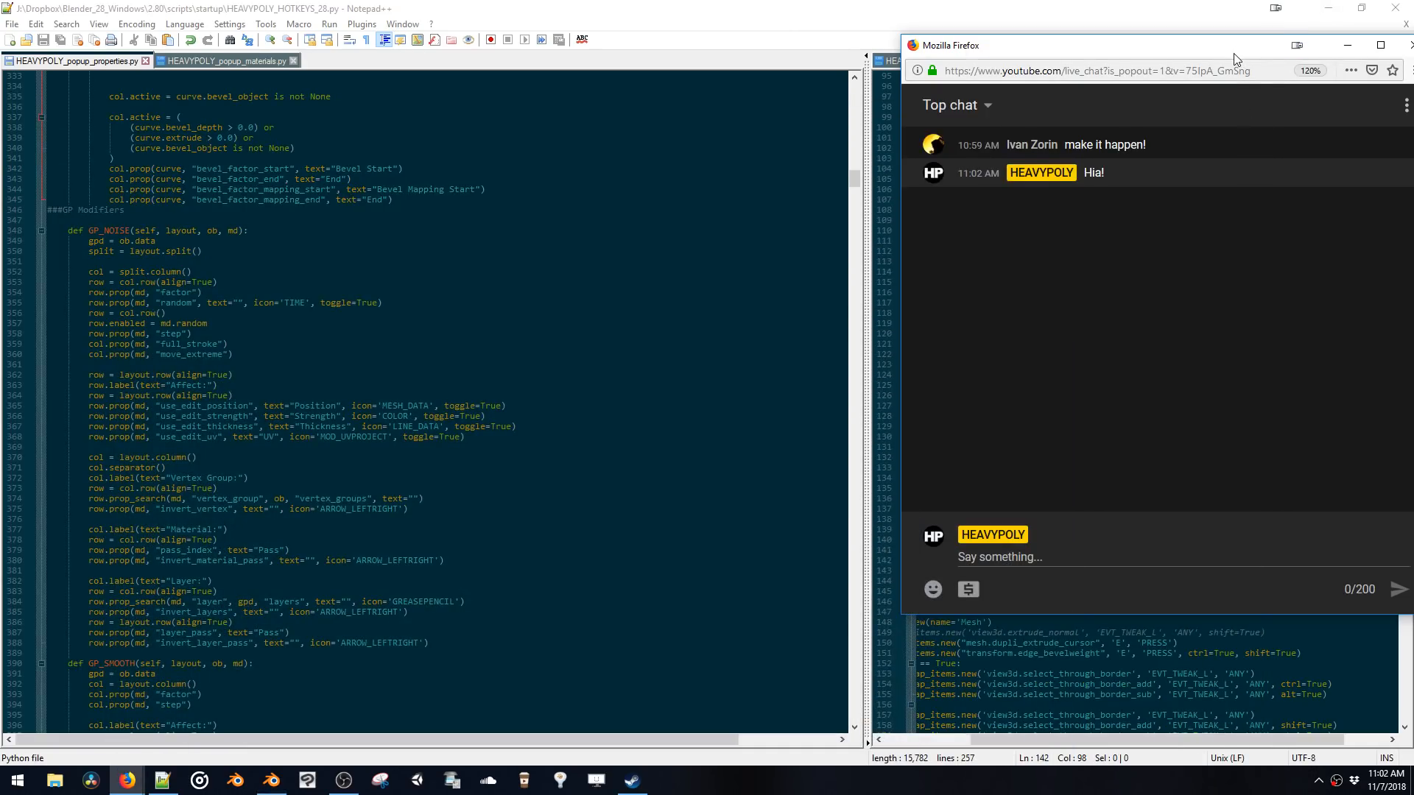
left_click(1329, 8)
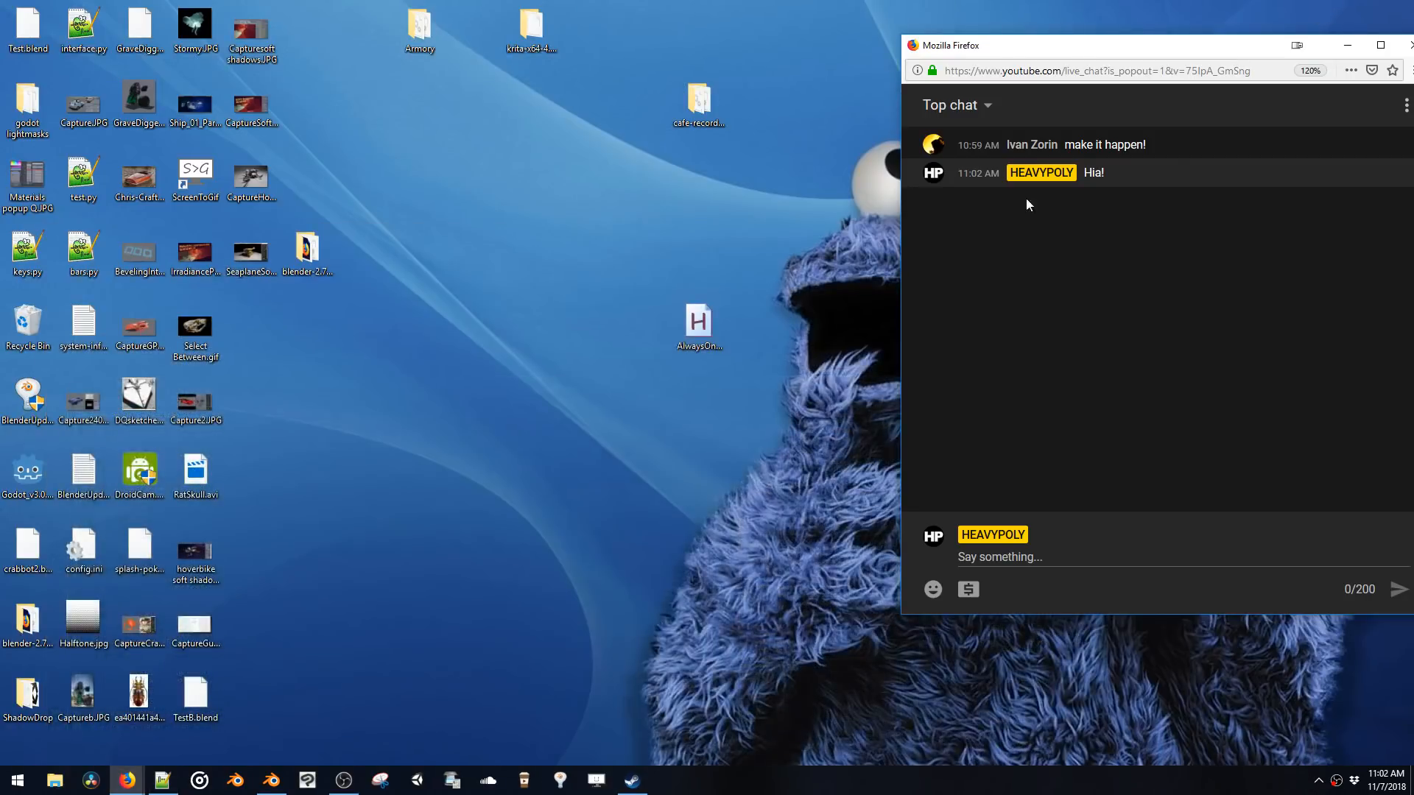
left_click(271, 779)
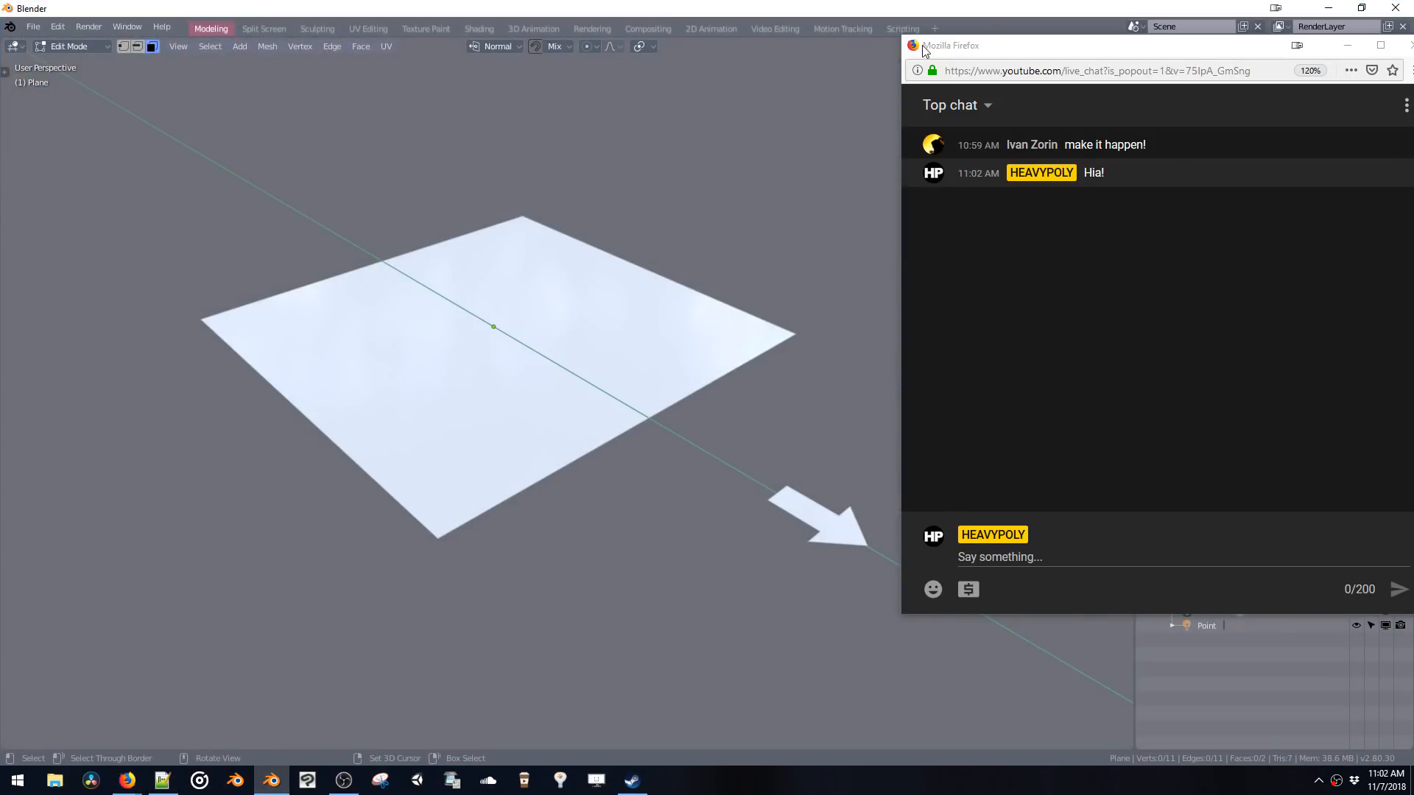
left_click_drag(900, 33, 1137, 53)
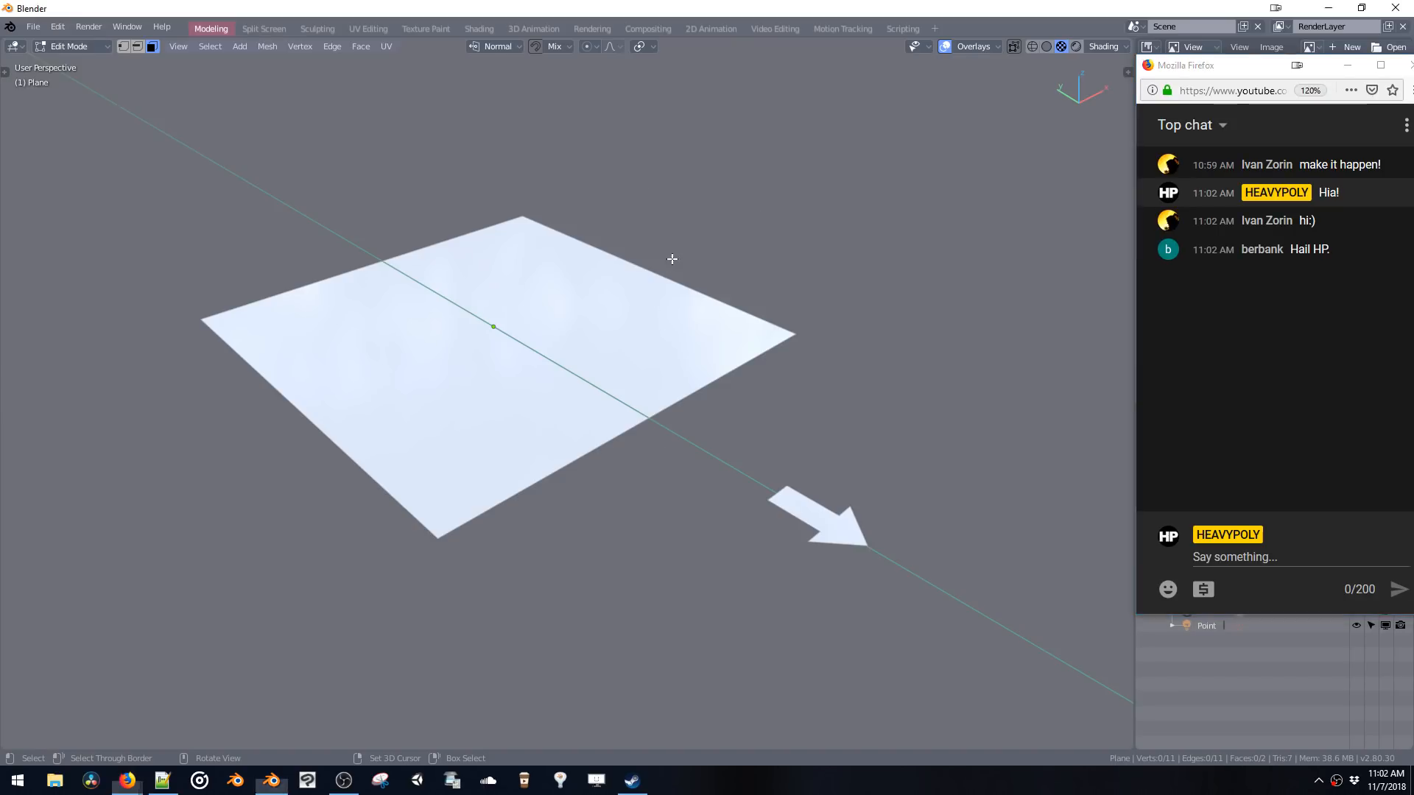
- Leave Edit Mode on the plane and open the recent file Wood.blend
key("Tab")
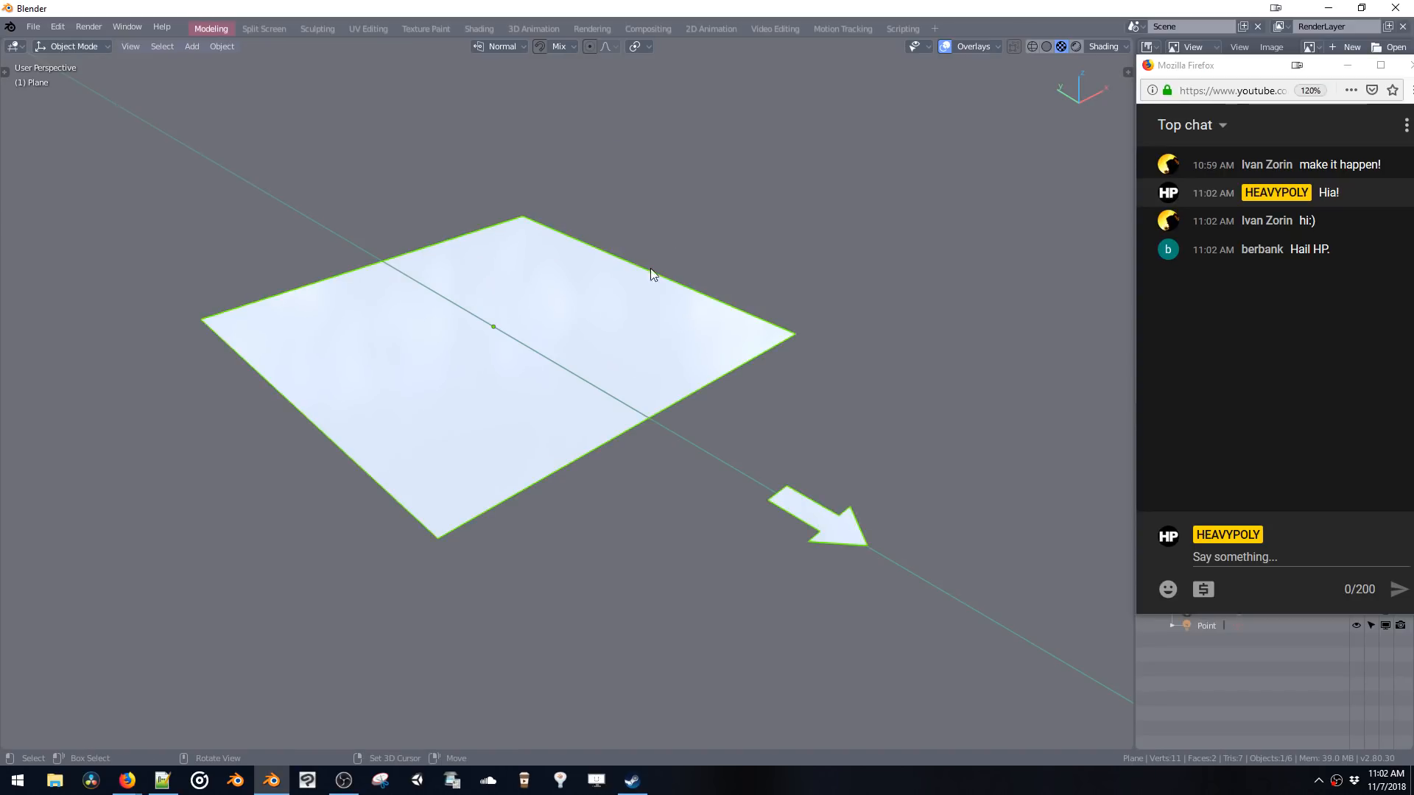
middle_click_drag(651, 274, 615, 368)
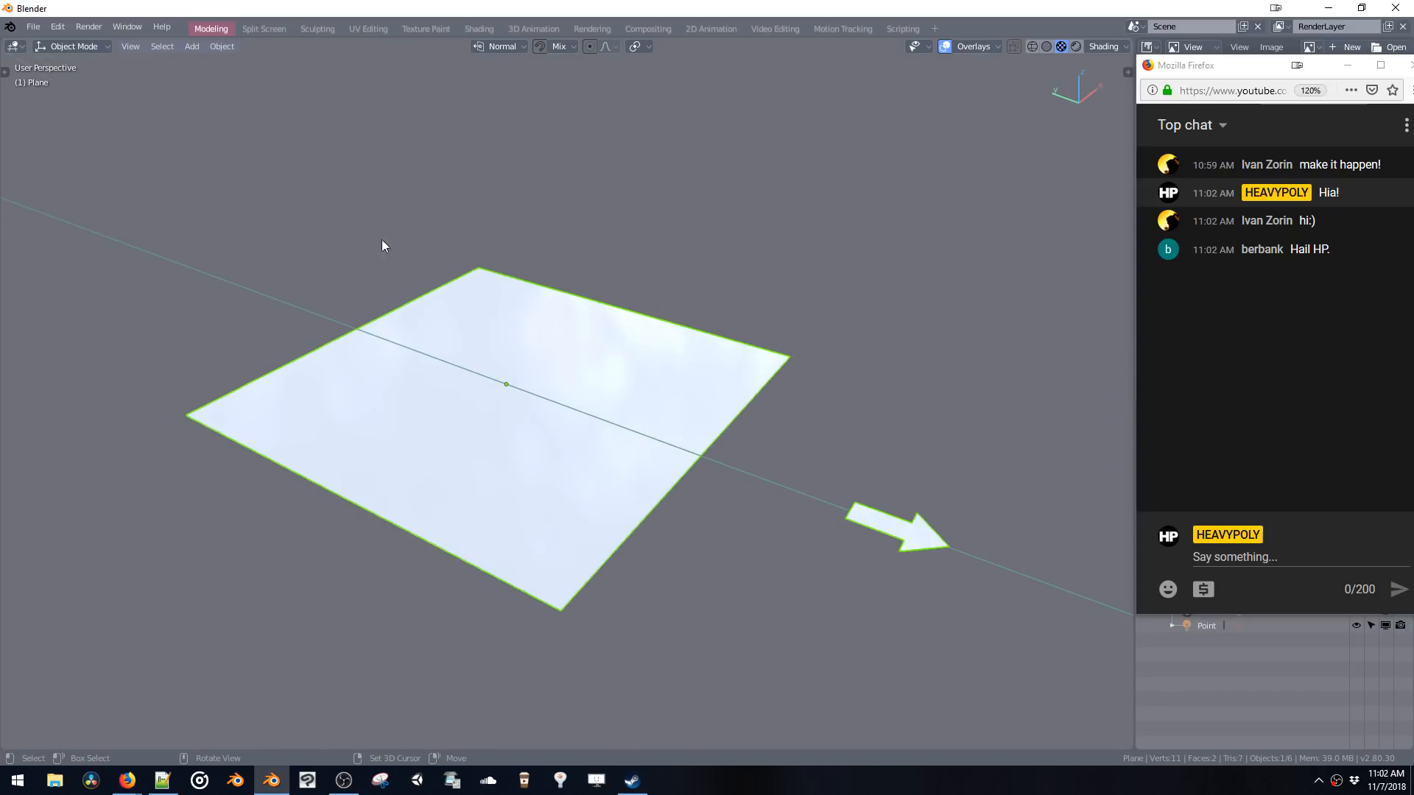
left_click(33, 26)
mouse_move(126, 77)
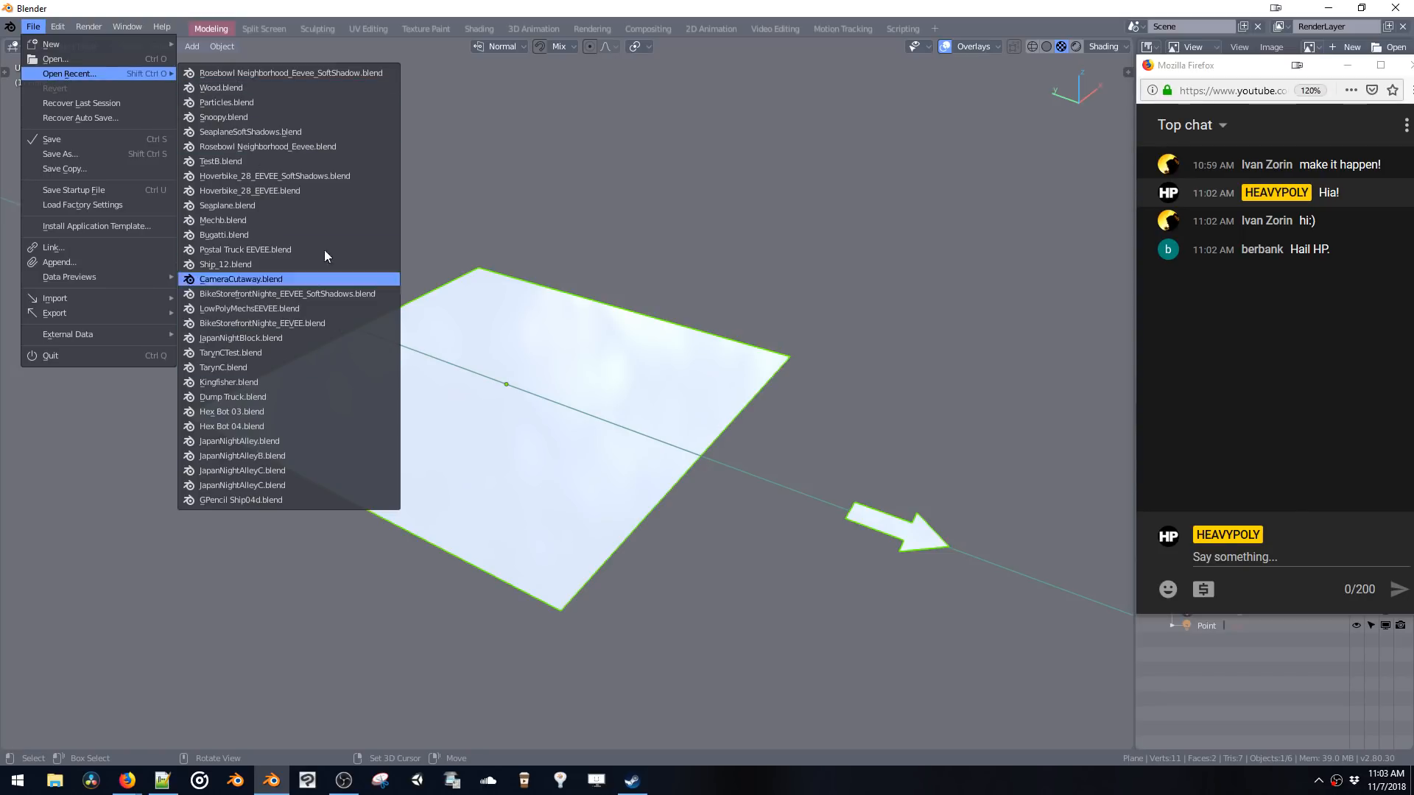
left_click(256, 91)
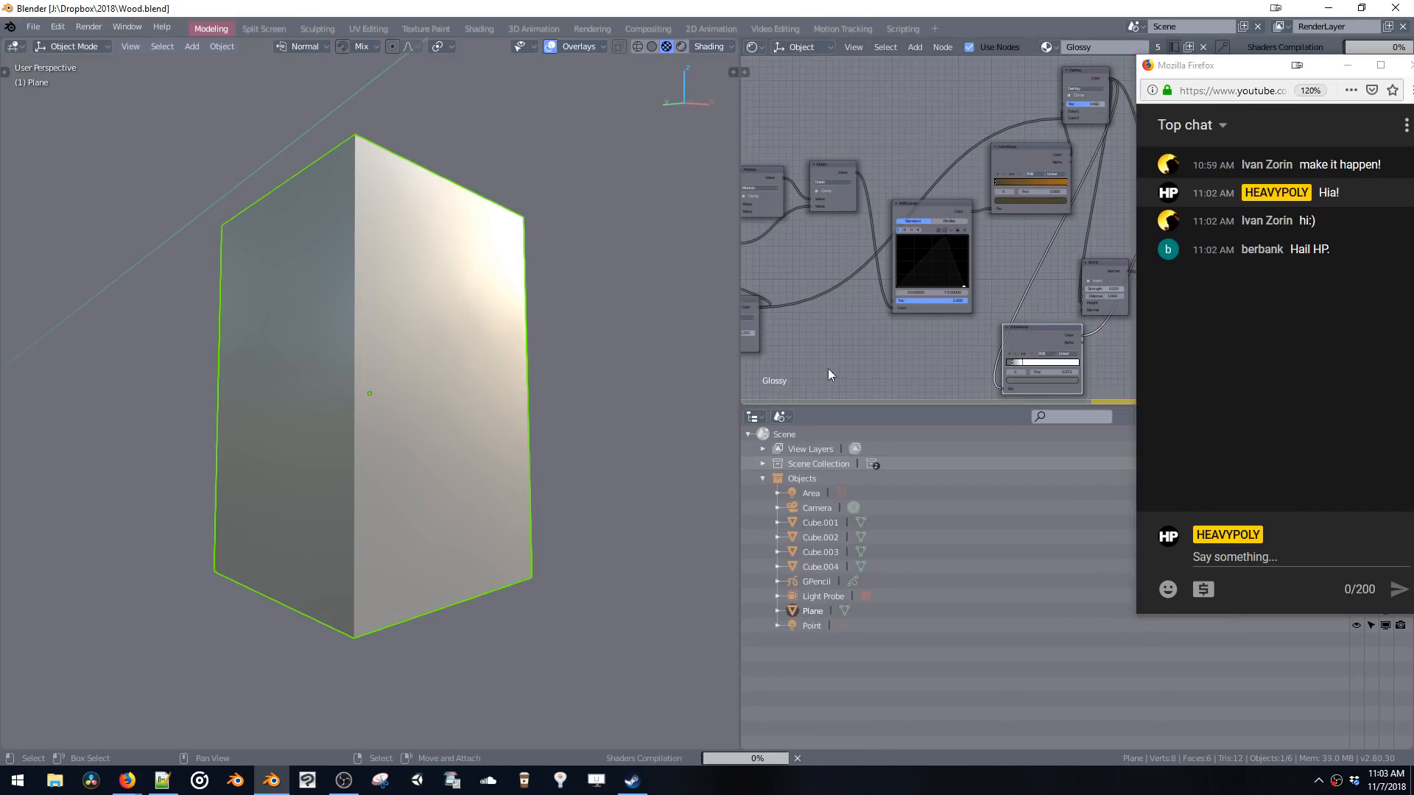
- Narrow the chat window further, un-maximise Blender and shrink its window so it ends at the chat window's edge
left_click_drag(1137, 58, 1179, 68)
left_click(1372, 12)
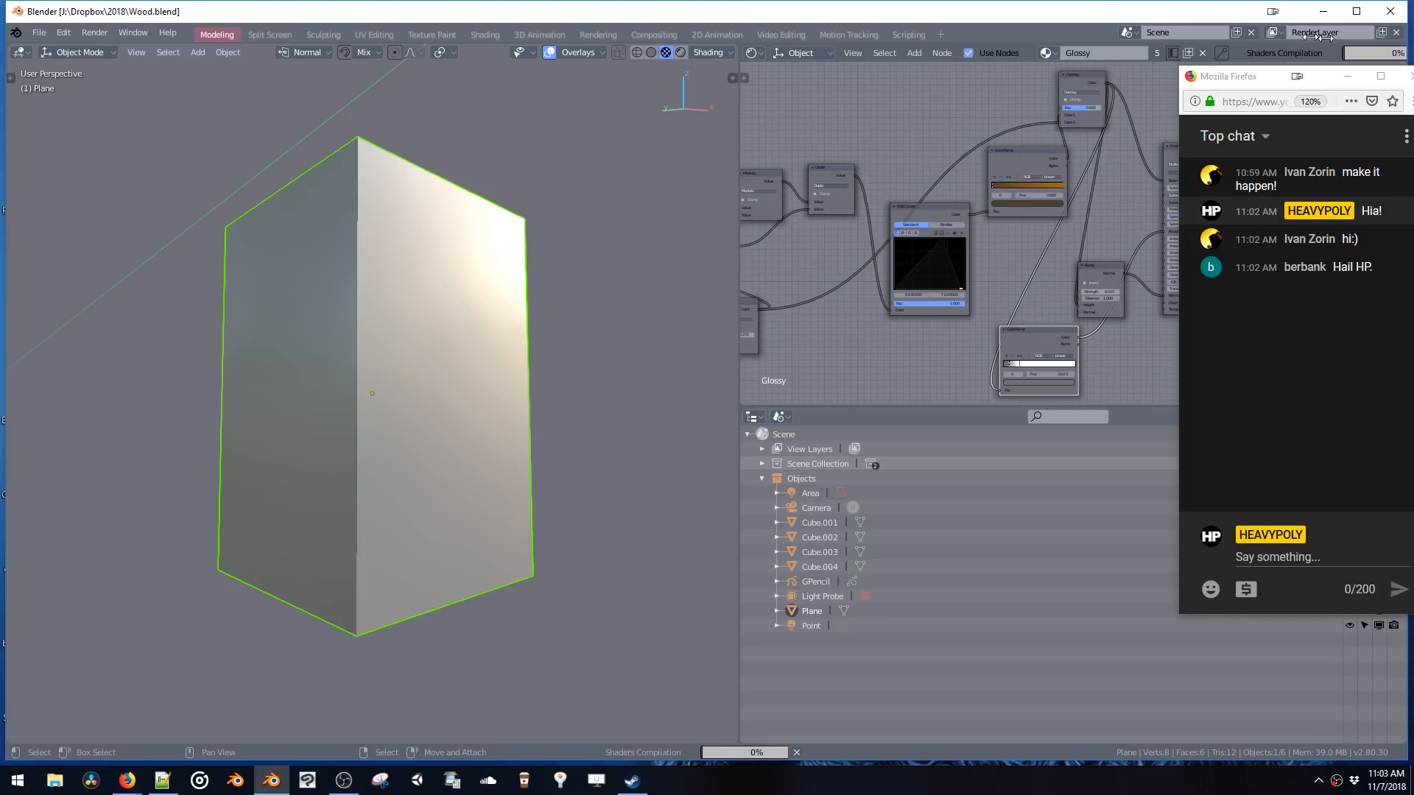
left_click_drag(1397, 22, 1176, 477)
left_click(1317, 612)
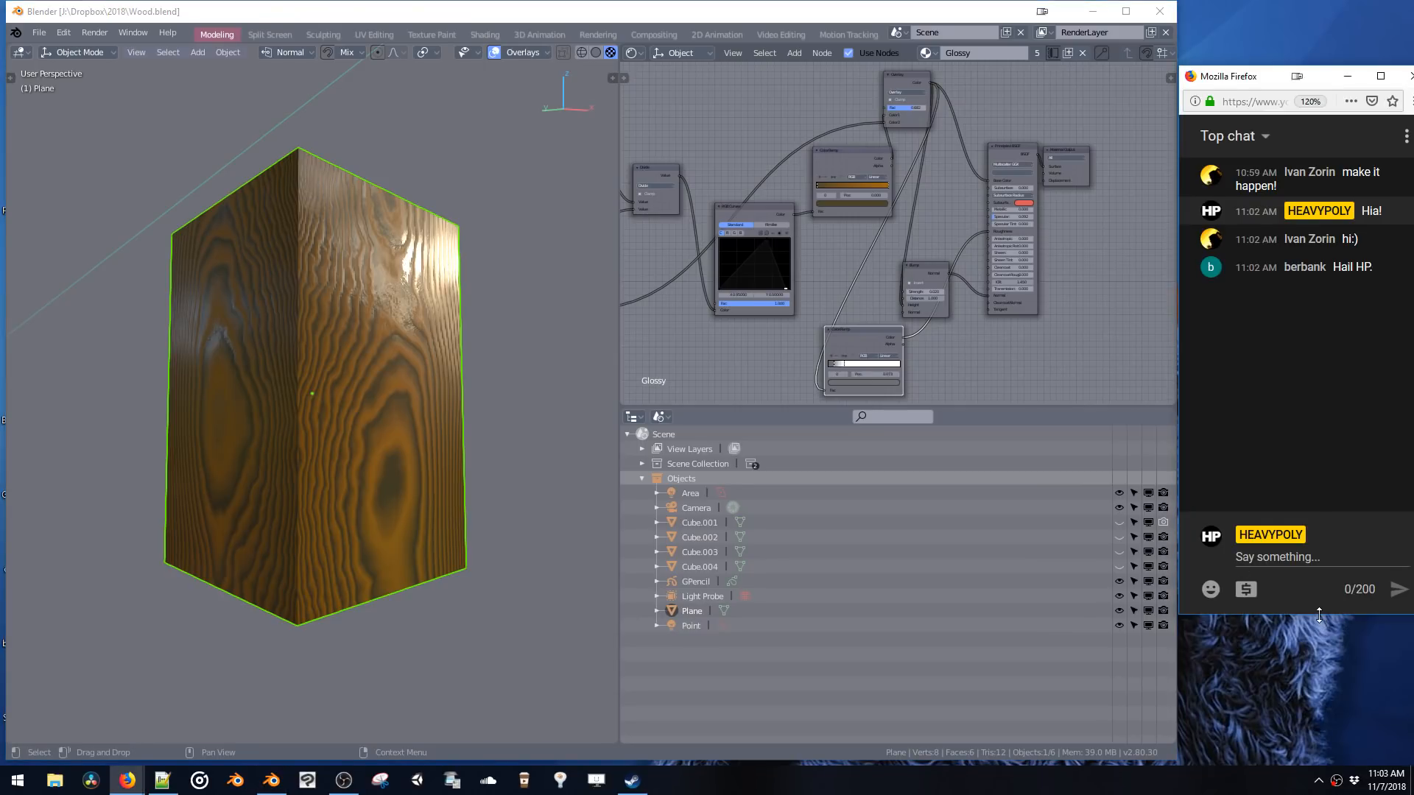
- Stretch the chat window to the full screen height and resize Blender to fill the remaining space beside it
left_click_drag(1306, 615, 1306, 766)
left_click_drag(1256, 67, 1256, 3)
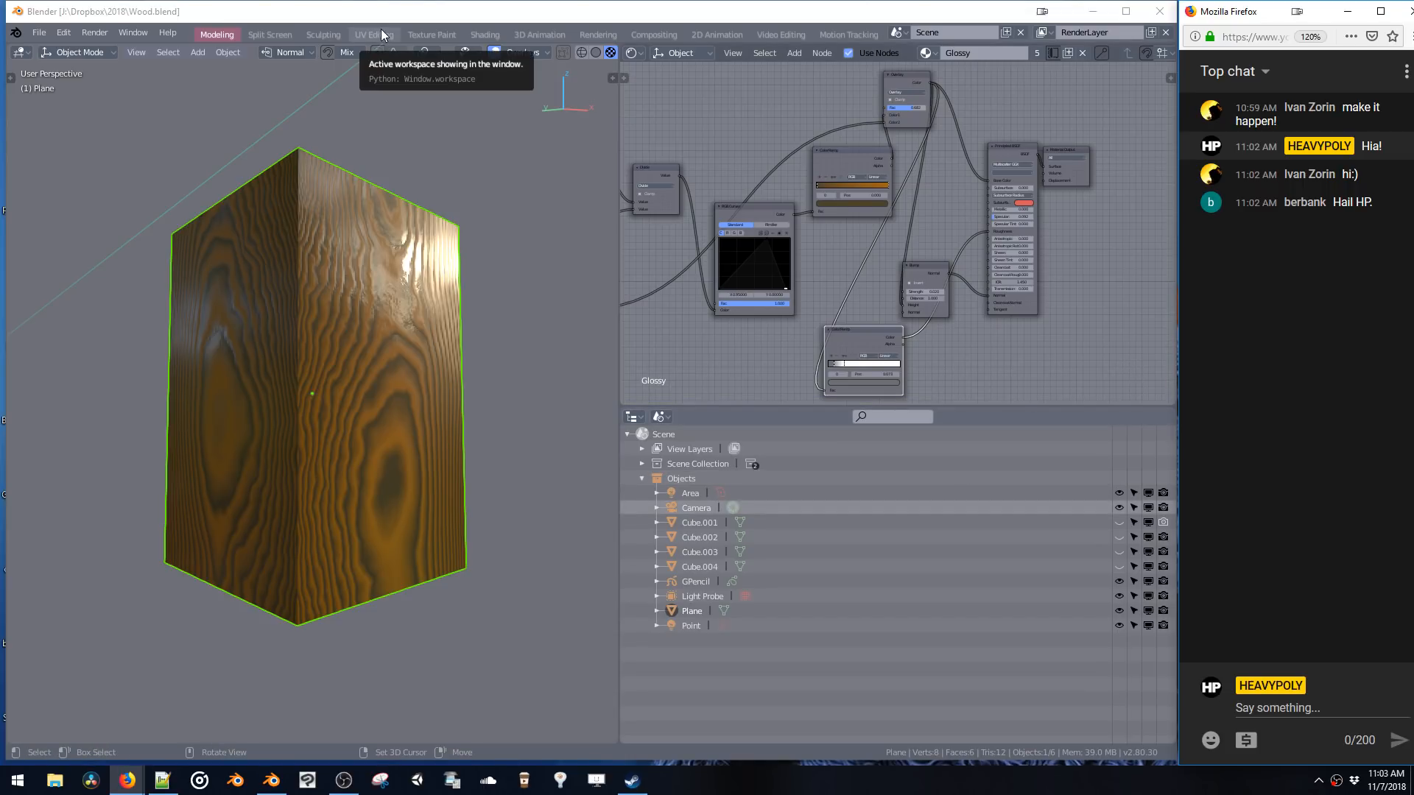
left_click_drag(169, 17, 2, 6)
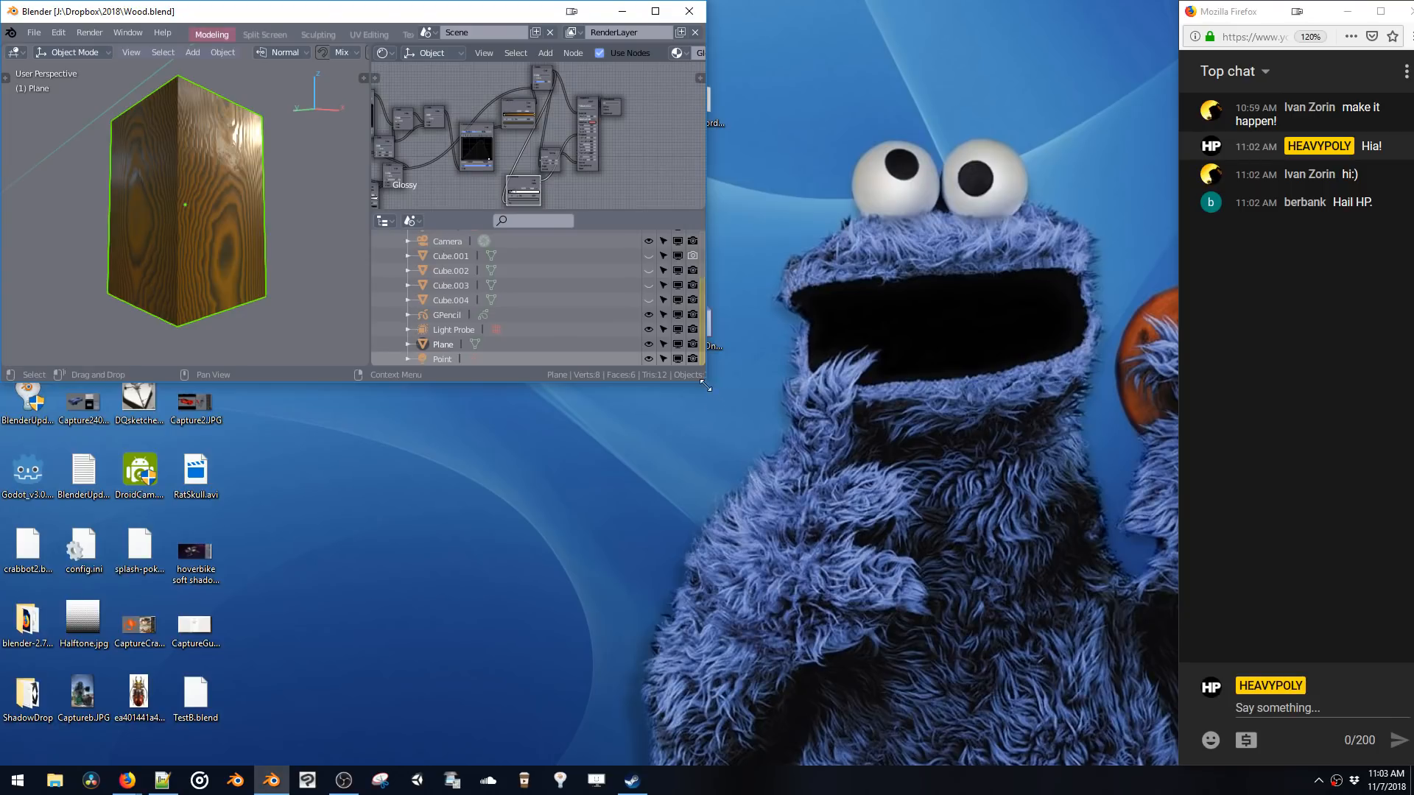
left_click_drag(729, 418, 1175, 766)
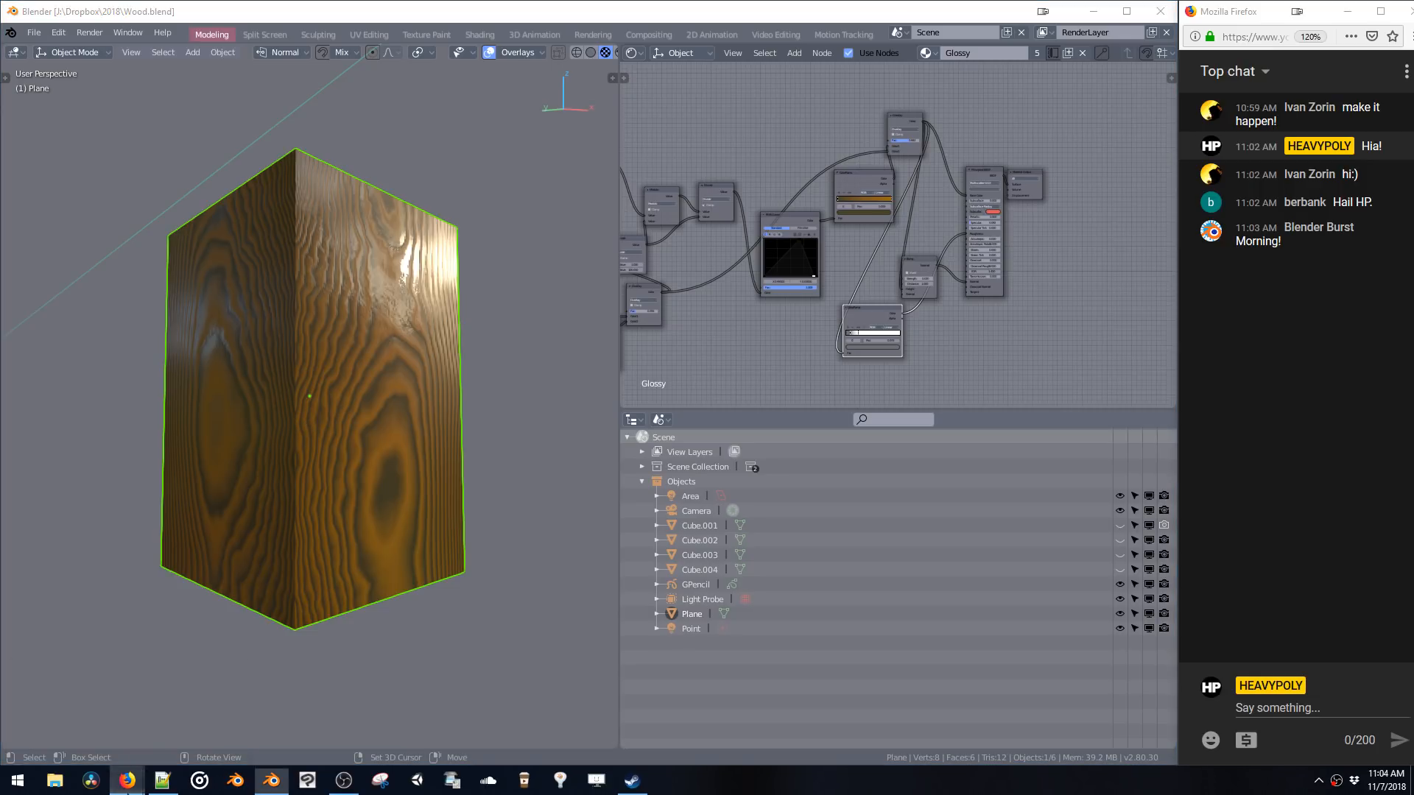
- Switch to the main Firefox window and search the web for "bcon 2014 procedural wood" in a new tab
mouse_move(128, 781)
left_click(131, 721)
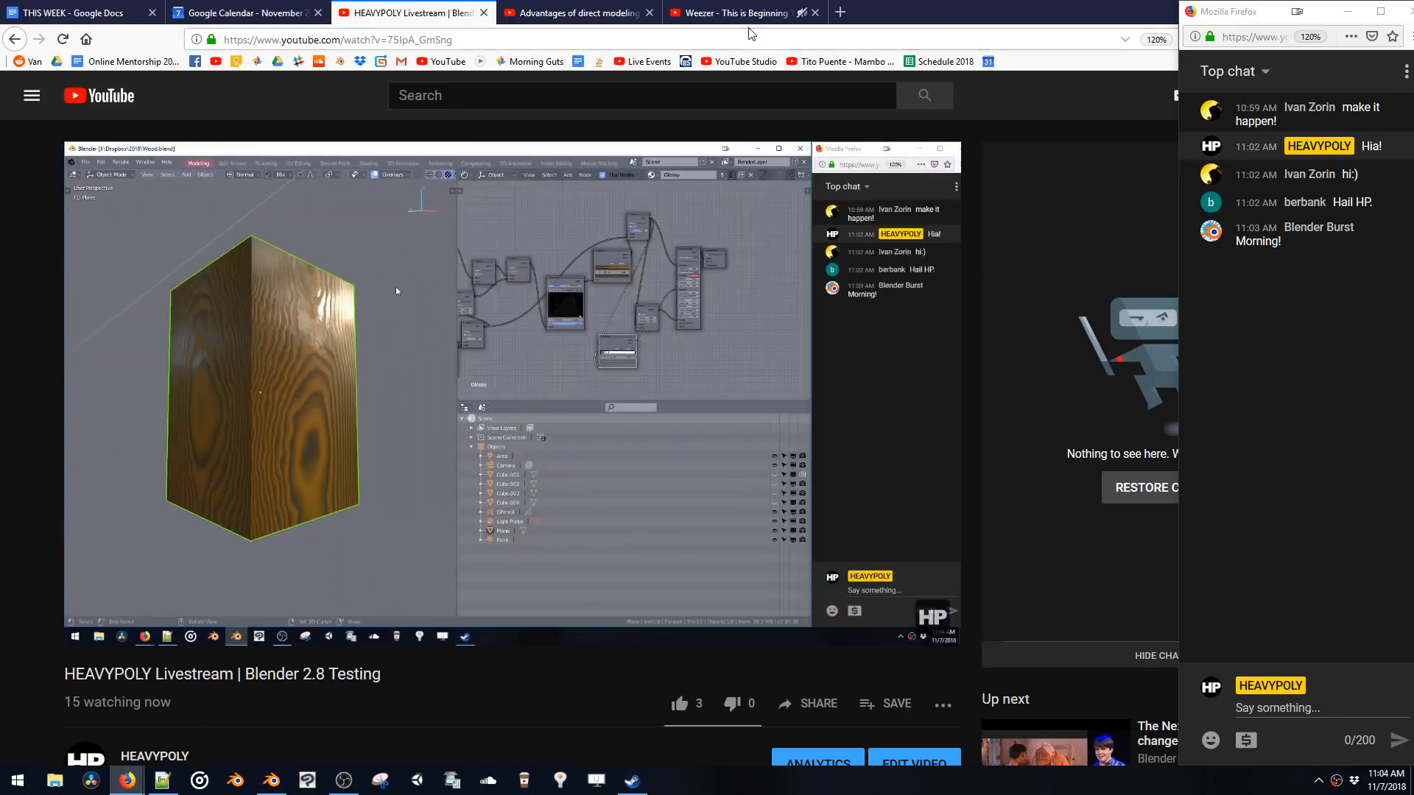
left_click(840, 12)
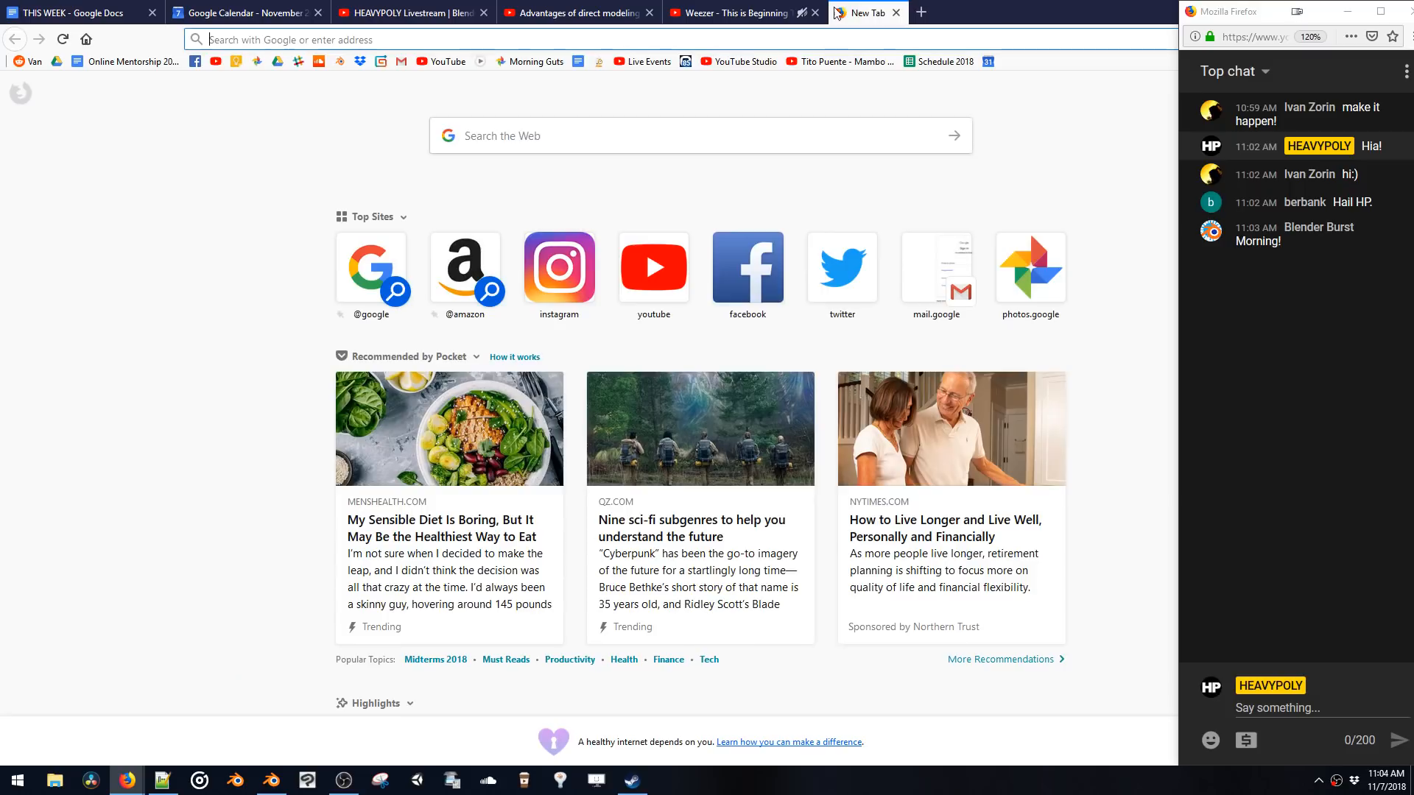
type("bcon 2")
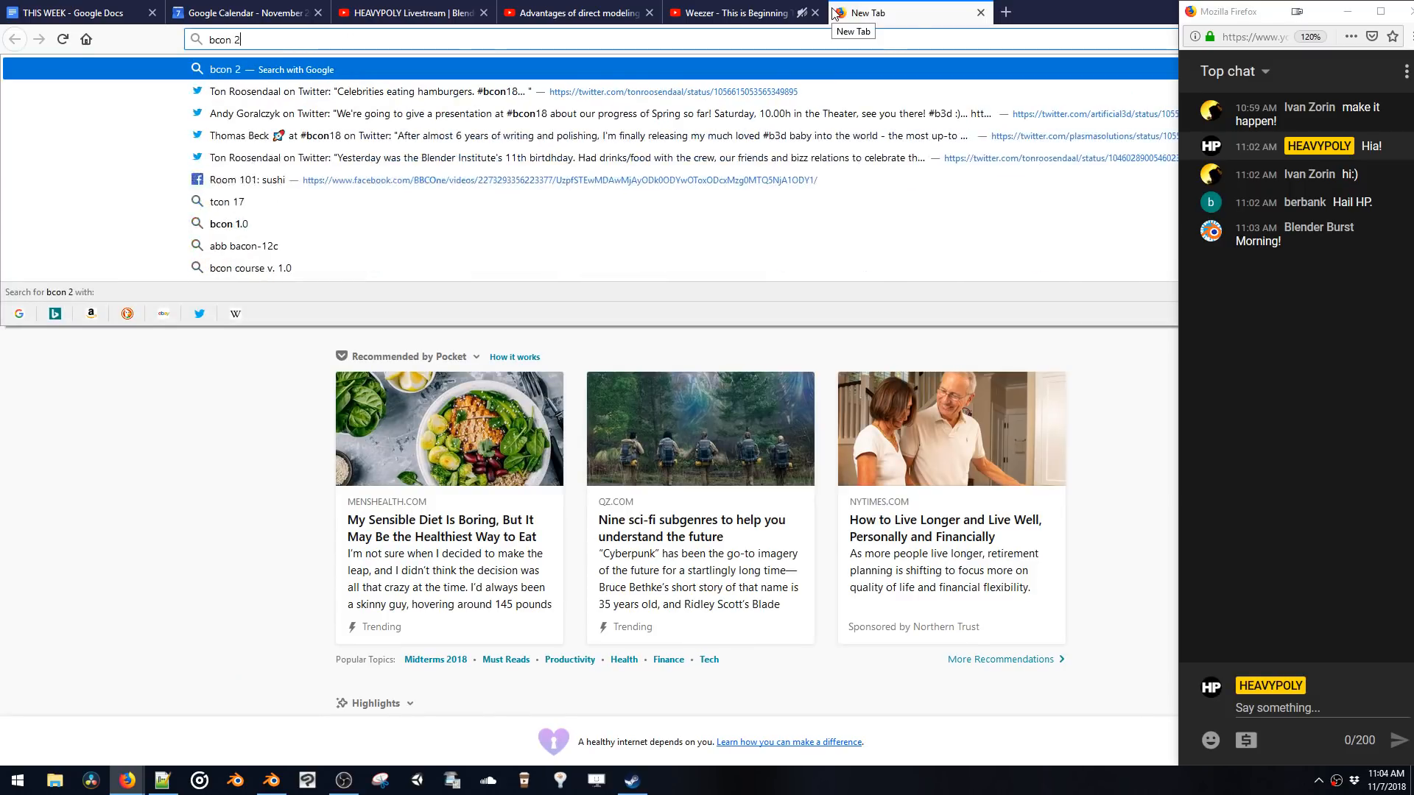
type("014 pr")
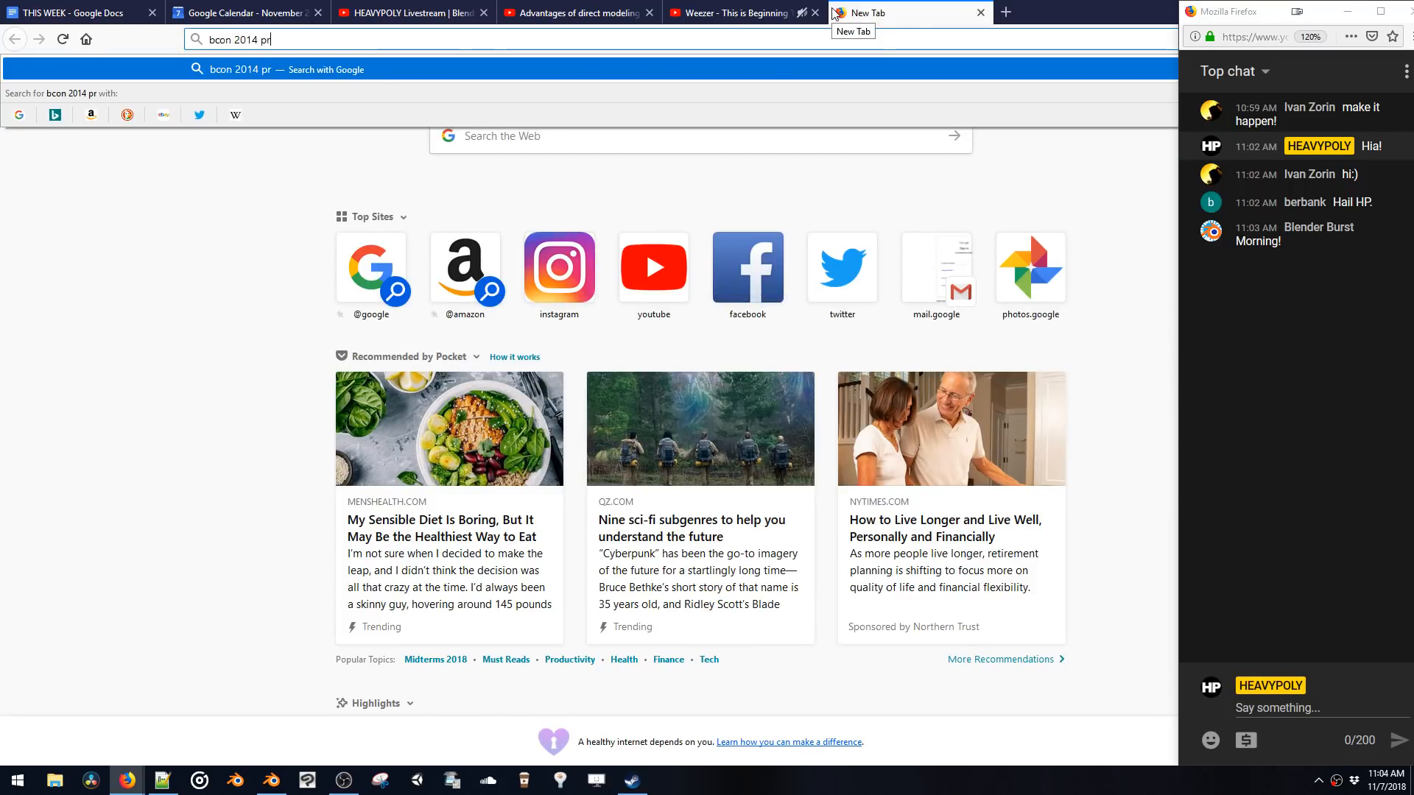
type("ocedural wood")
key("Return")
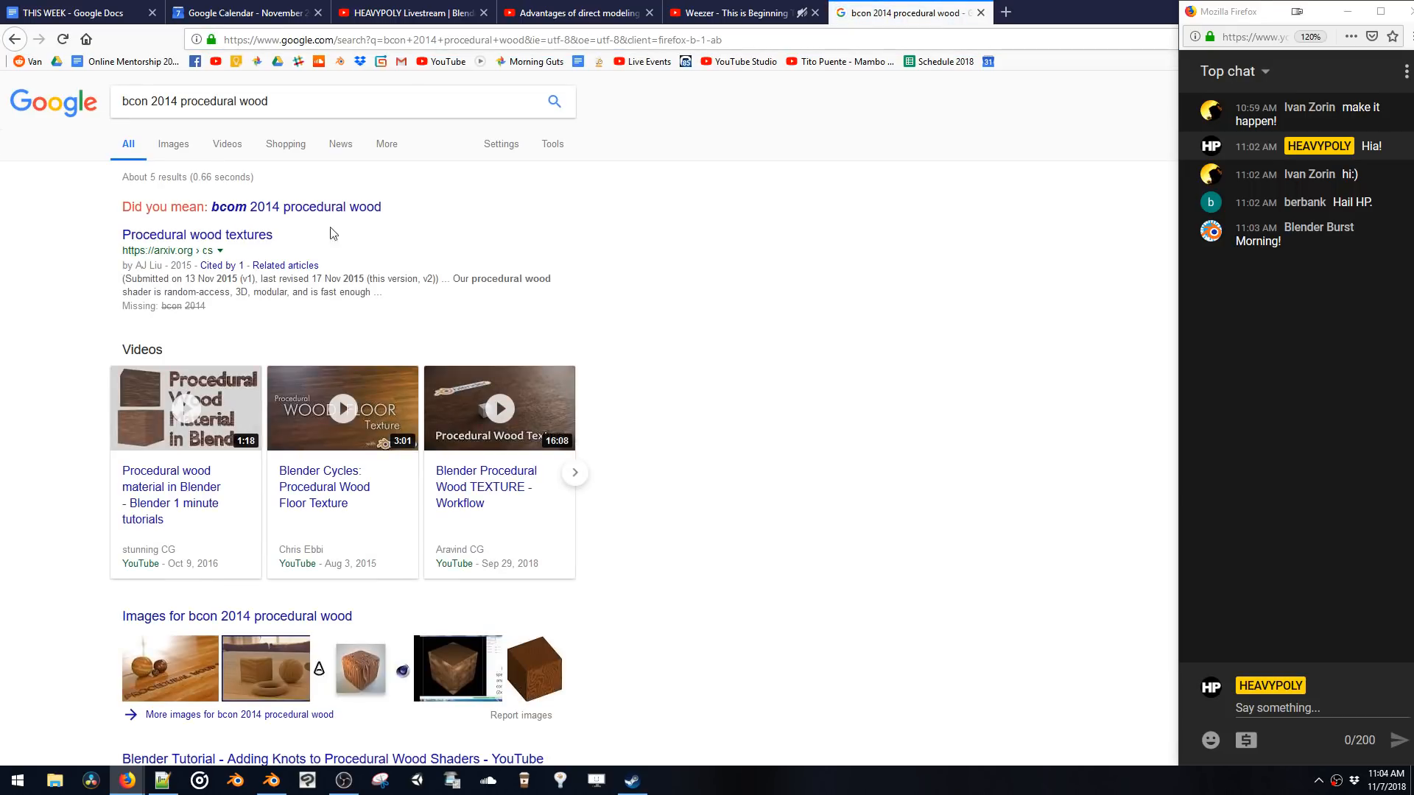
- Limit the search results to videos and look through them for the conference talk
left_click(215, 151)
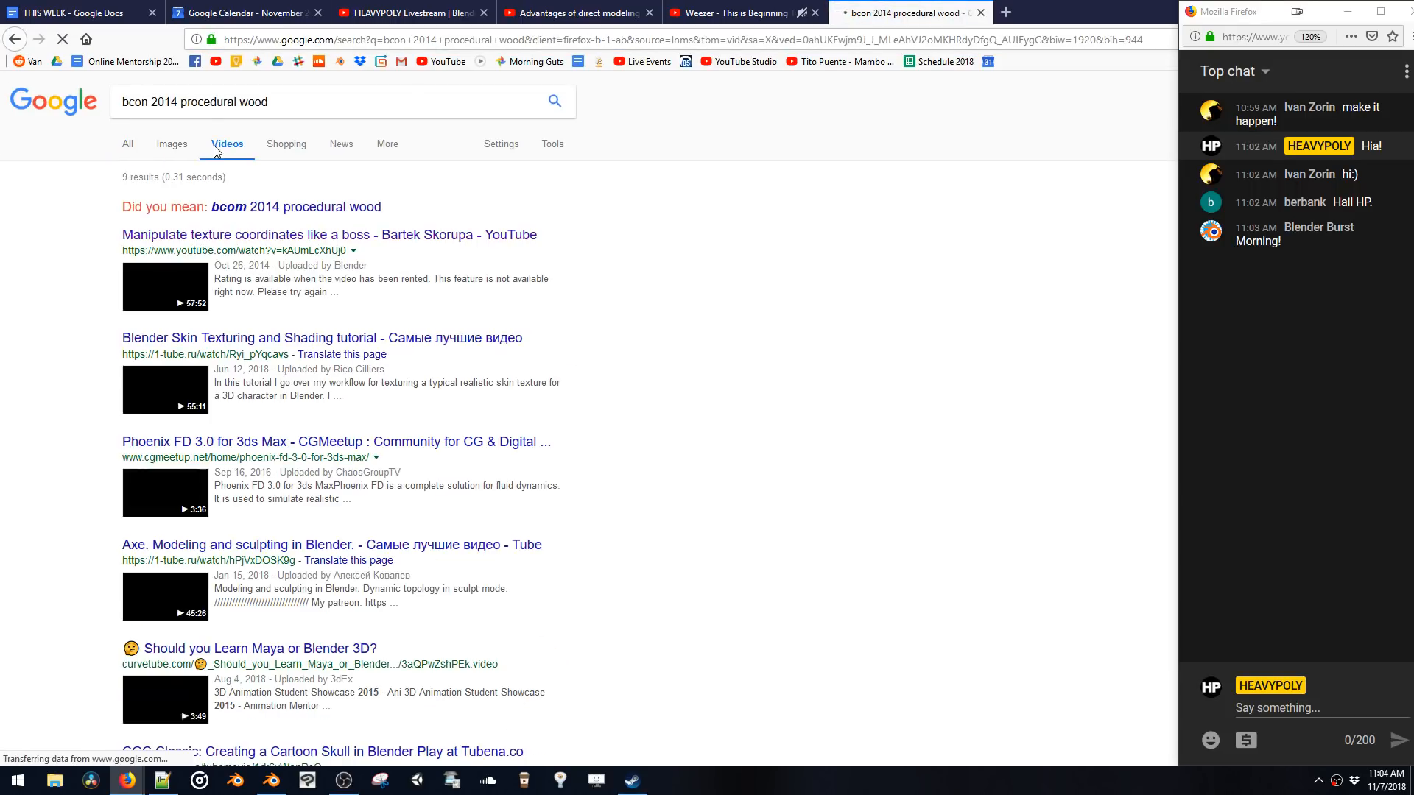
scroll(202, 501, "down", 5)
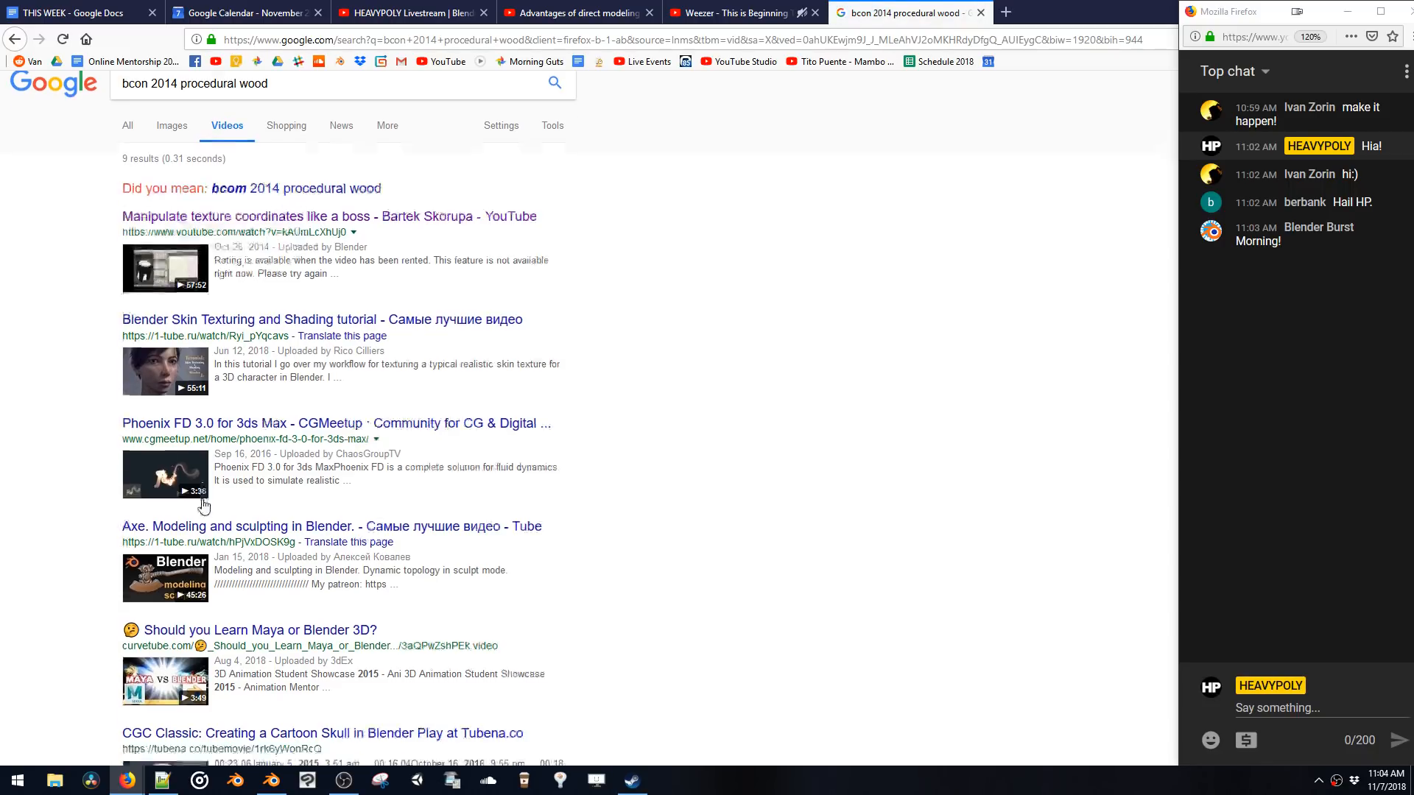
scroll(205, 504, "up", 5)
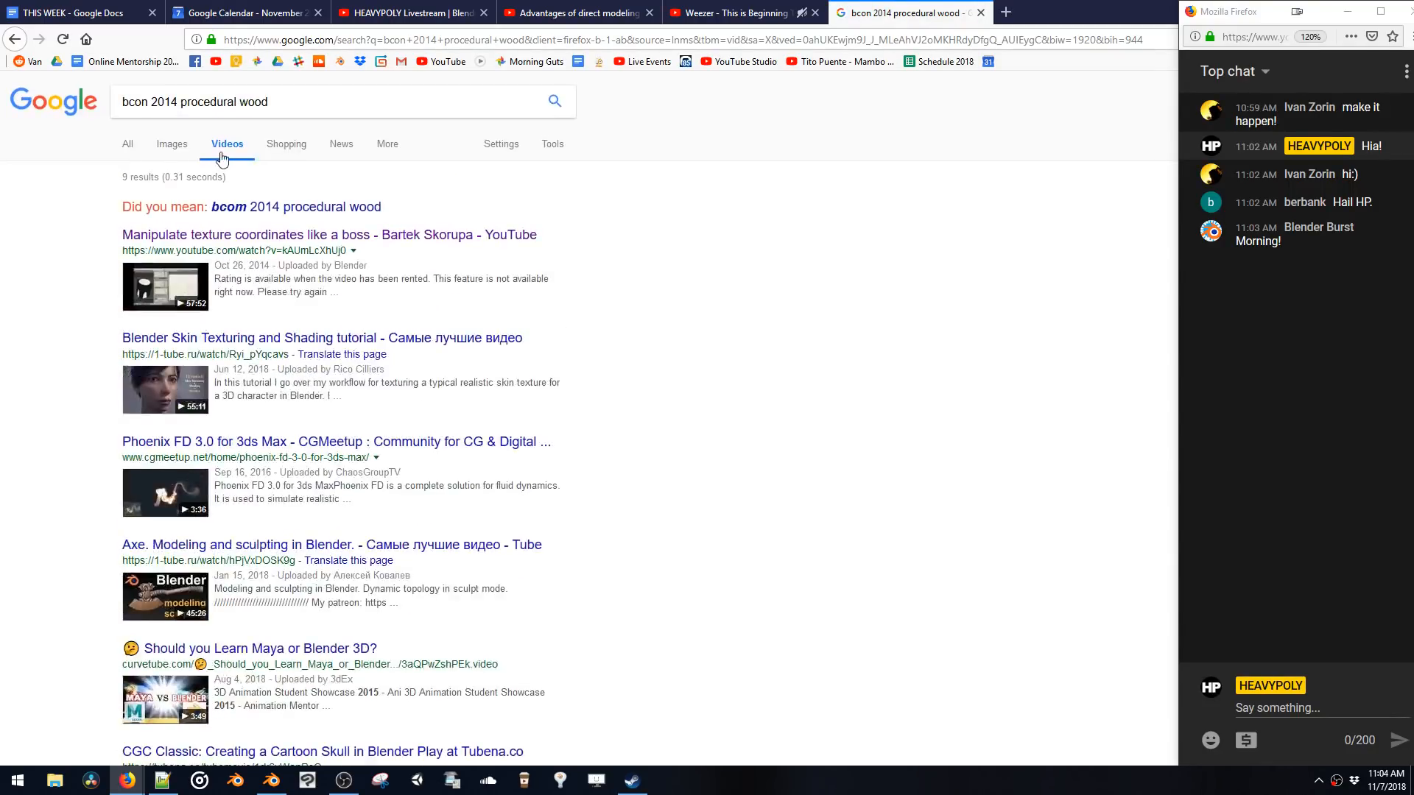
- Replace "bcon" in the query and search the videos for "blender conference 2014 procedural wood"
key("BackSpace")
key("BackSpace")
key("BackSpace")
key("BackSpace")
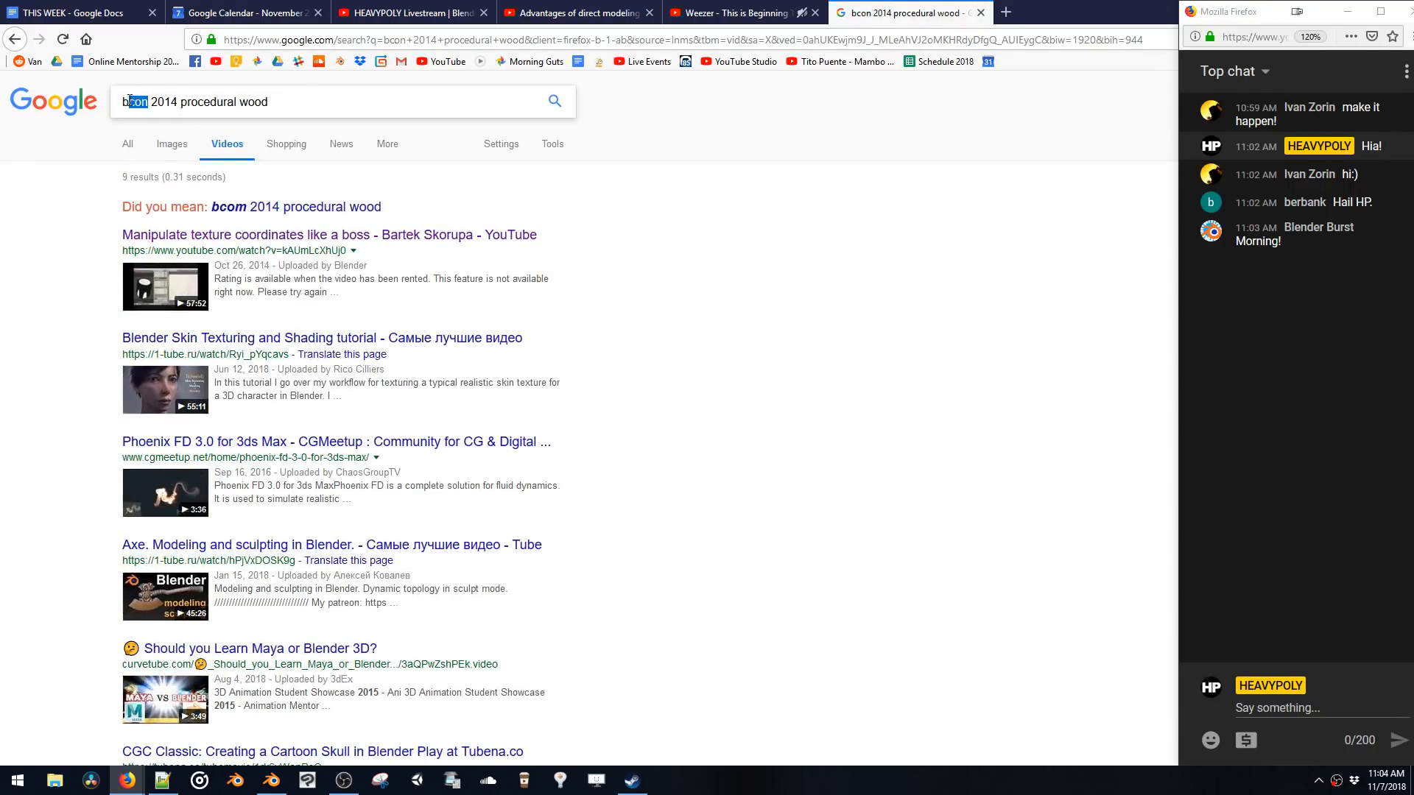
type("blender conference")
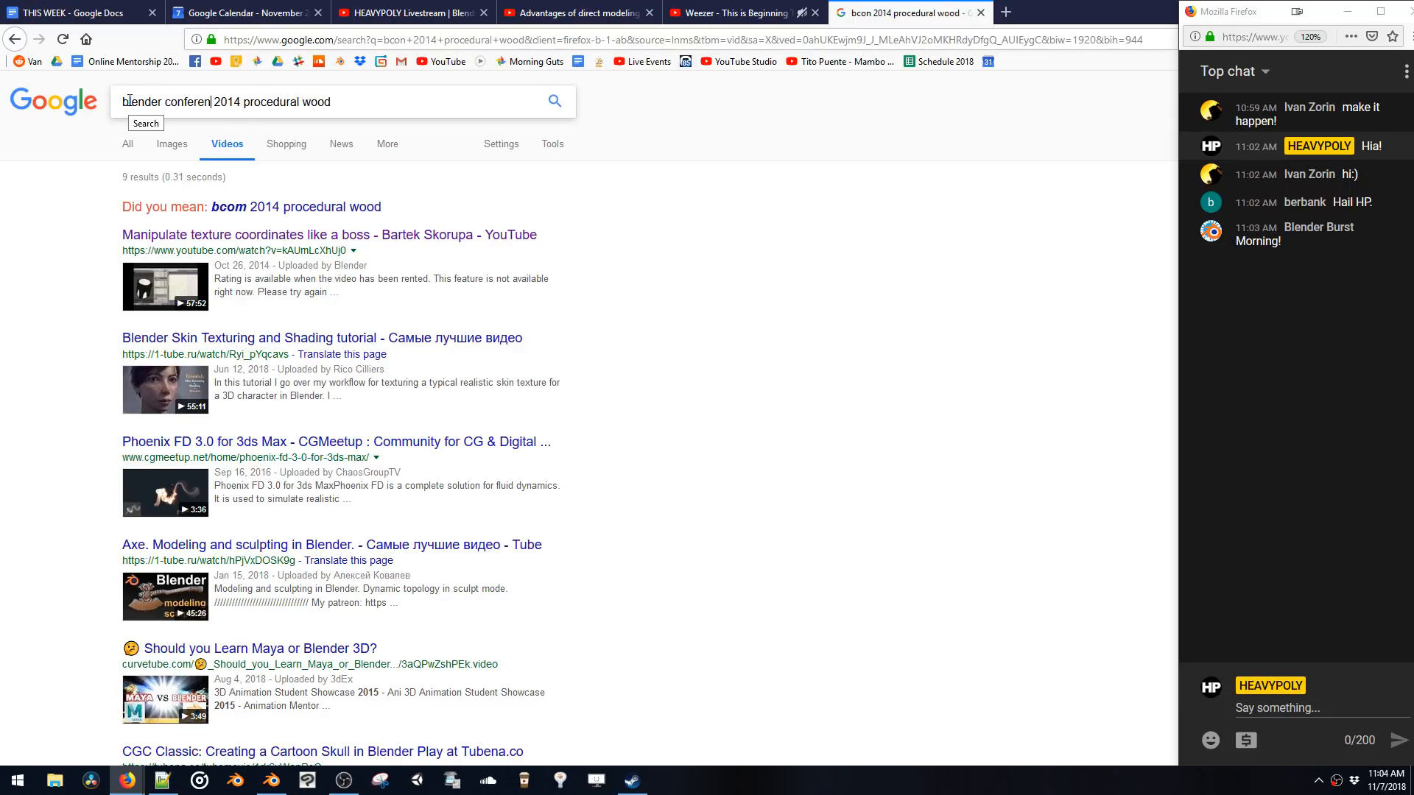
key("Return")
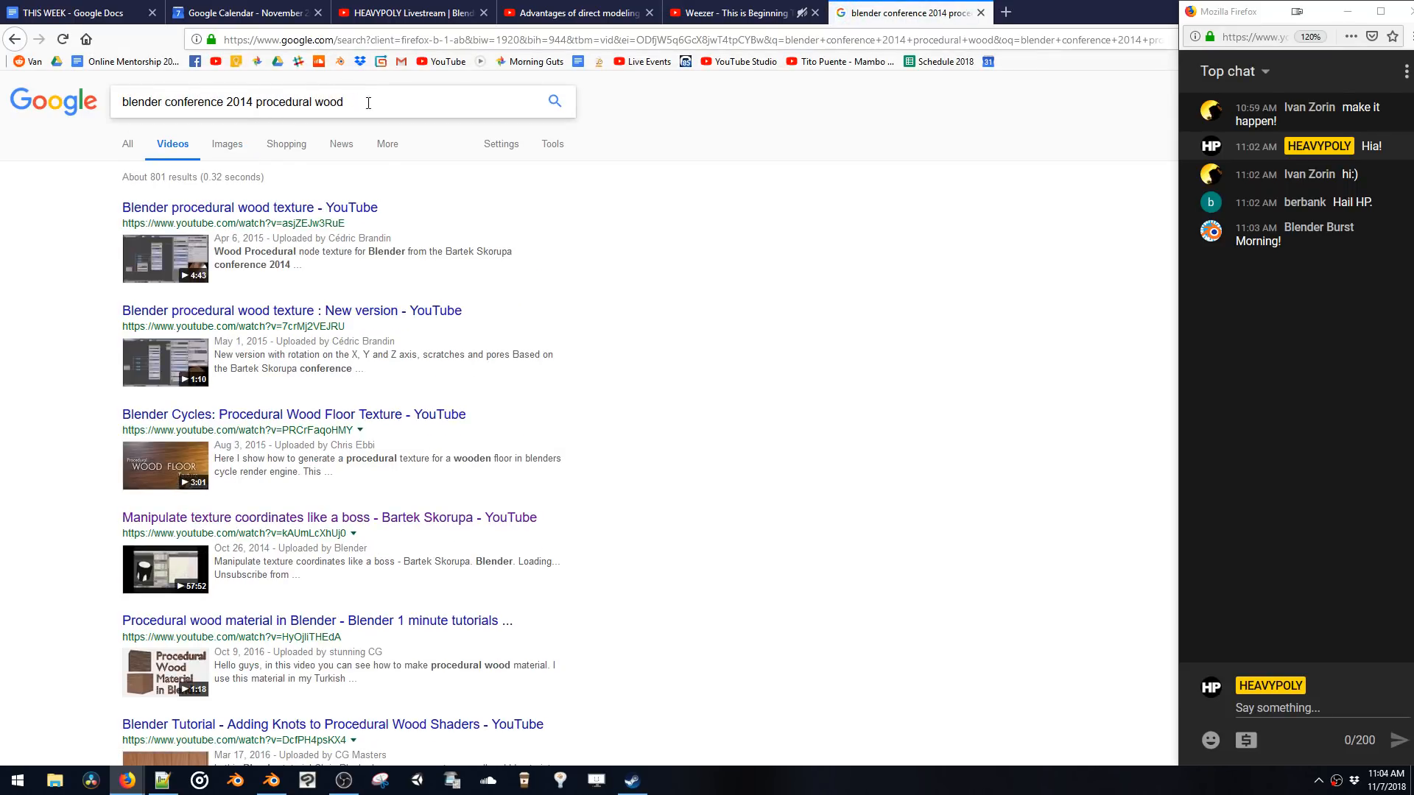
- Search the videos for "blender conference 2014 procedural texturing" and look through the results
type("te")
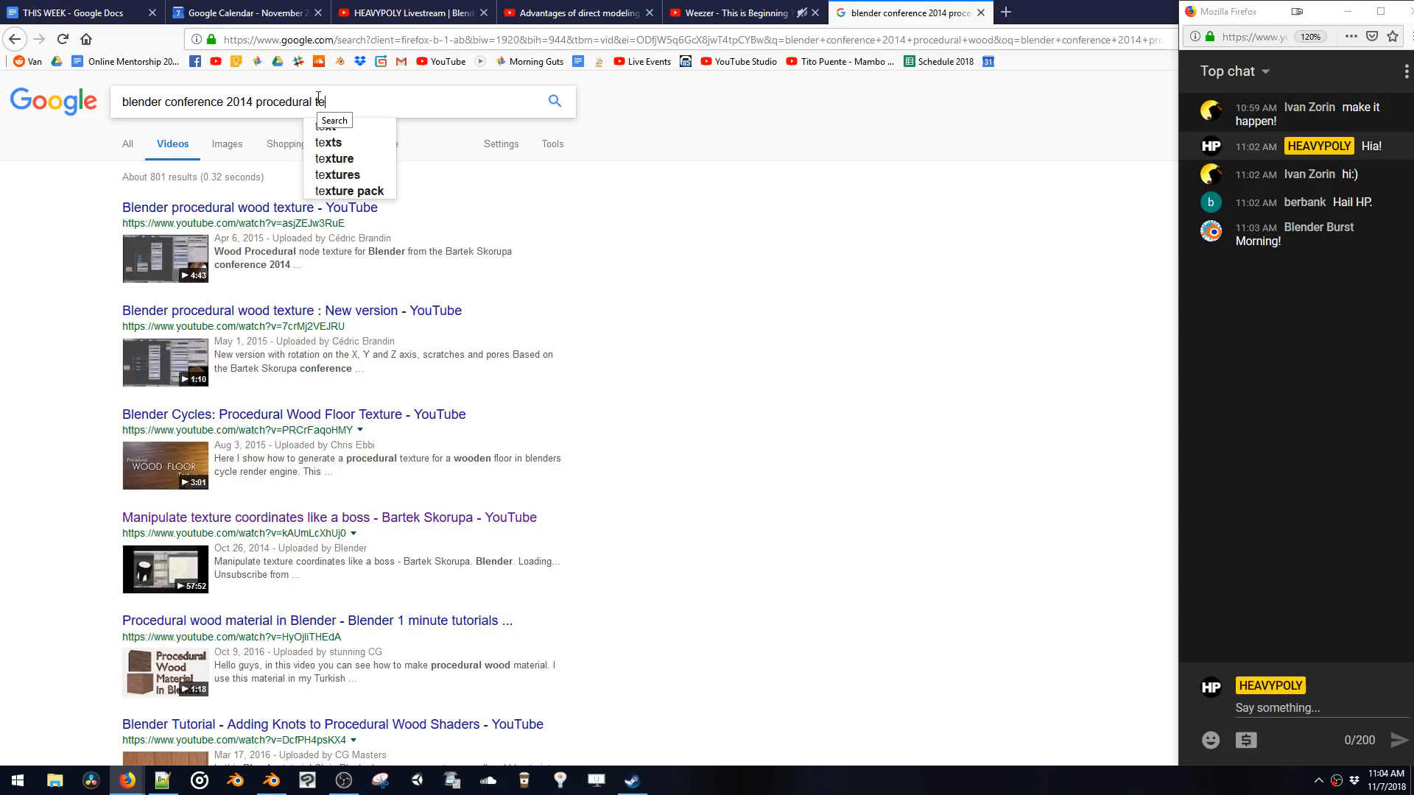
type("xturing")
key("Return")
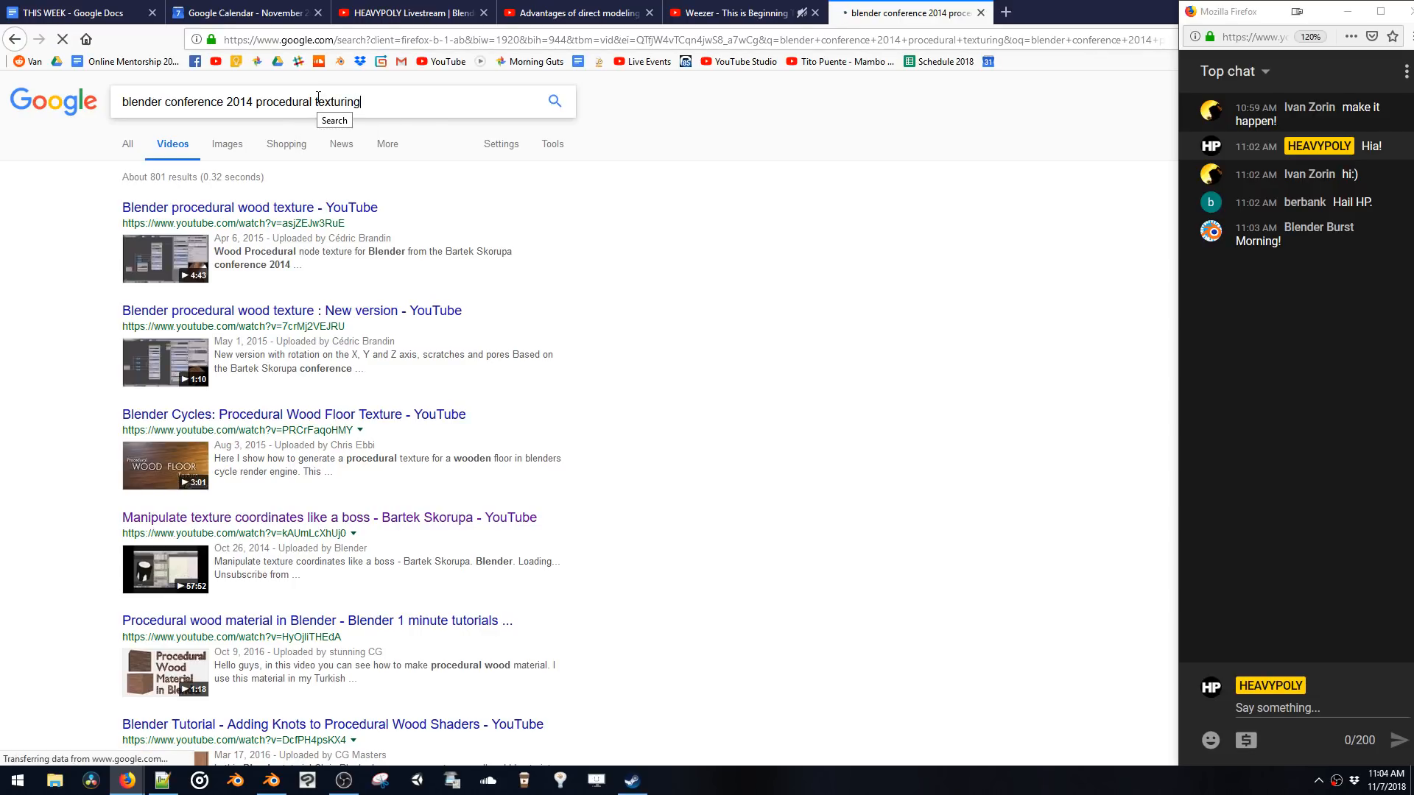
scroll(361, 316, "down", 7)
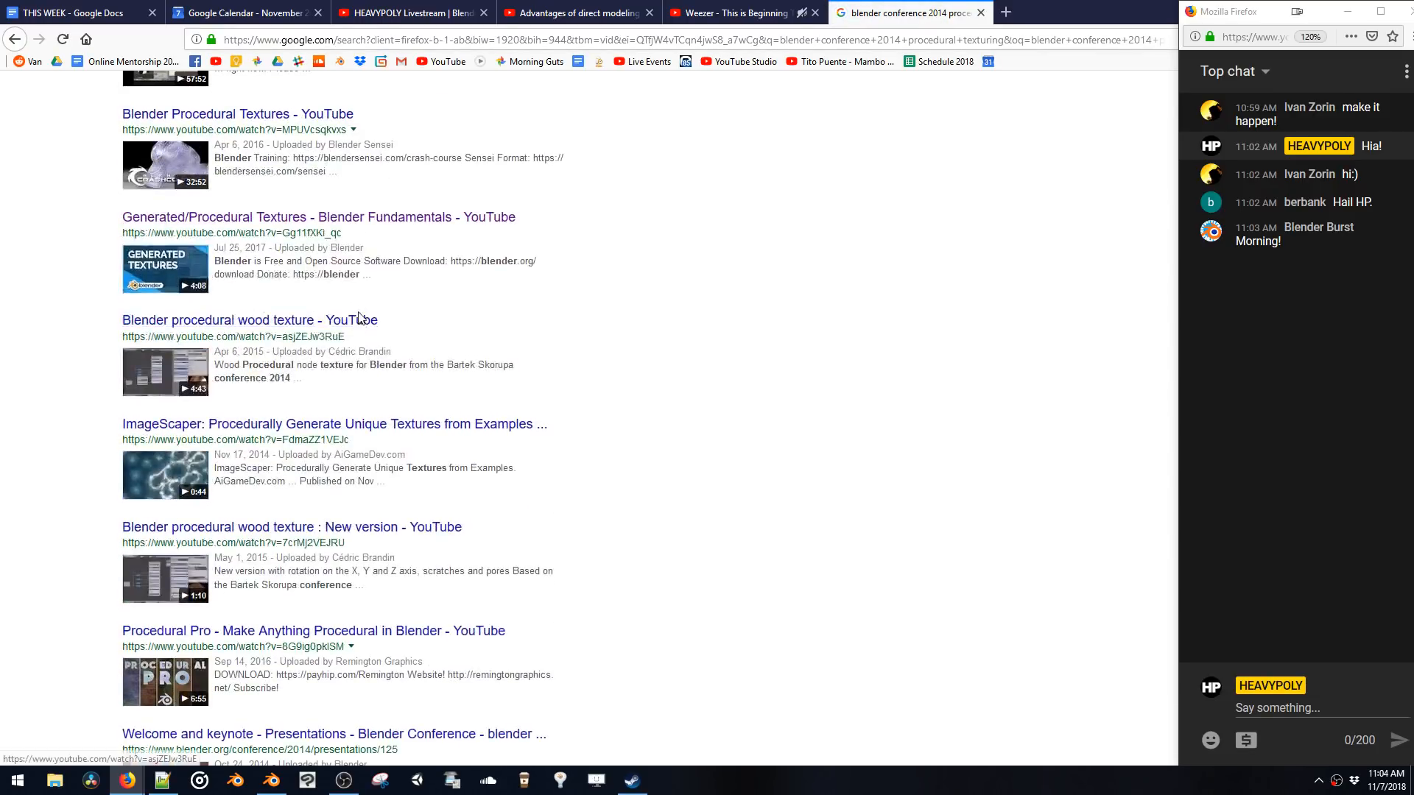
scroll(361, 354, "down", 2)
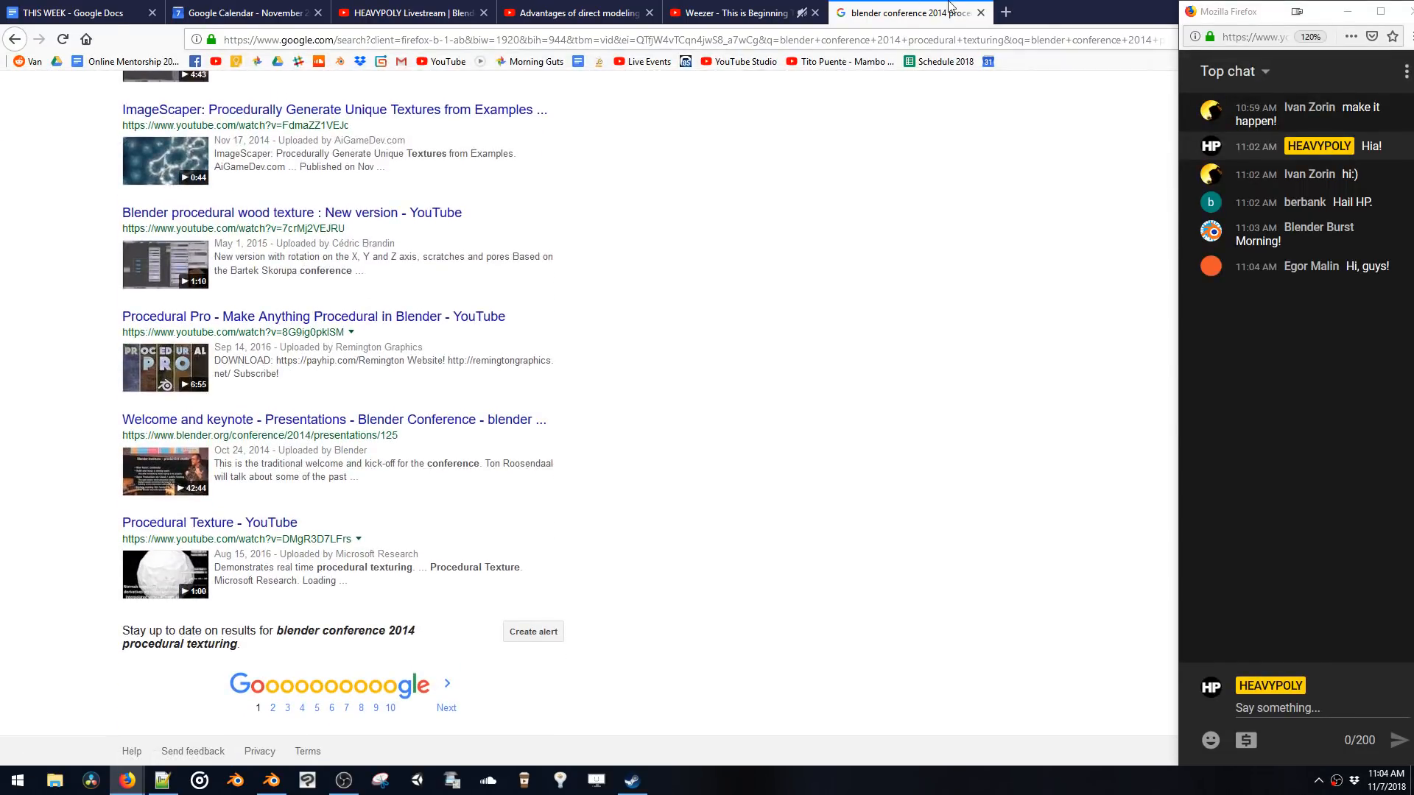
- Un-maximise the browser window, look at the first video results again, and minimise the window to return to Blender
left_click_drag(1074, 11, 557, 129)
scroll(577, 273, "up", 10)
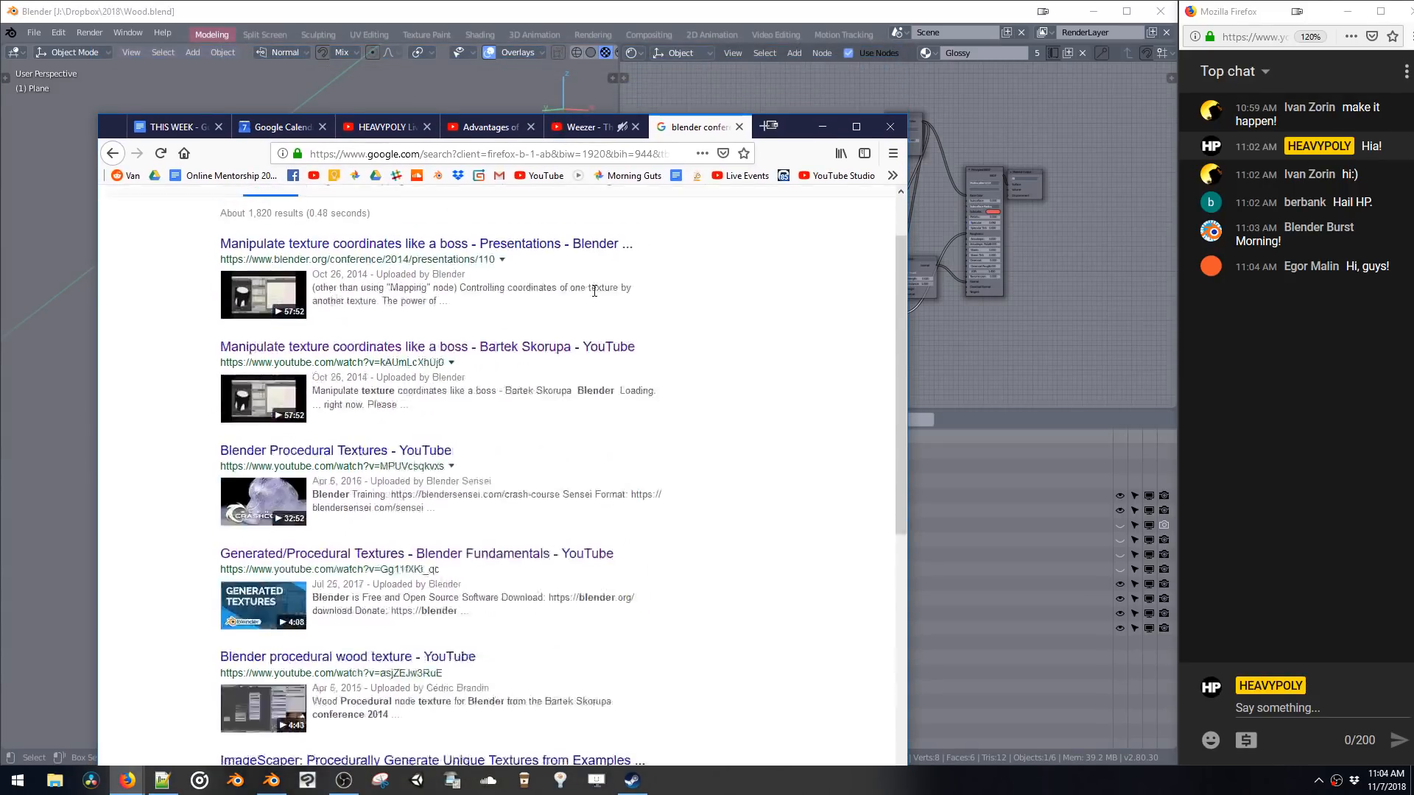
left_click(815, 122)
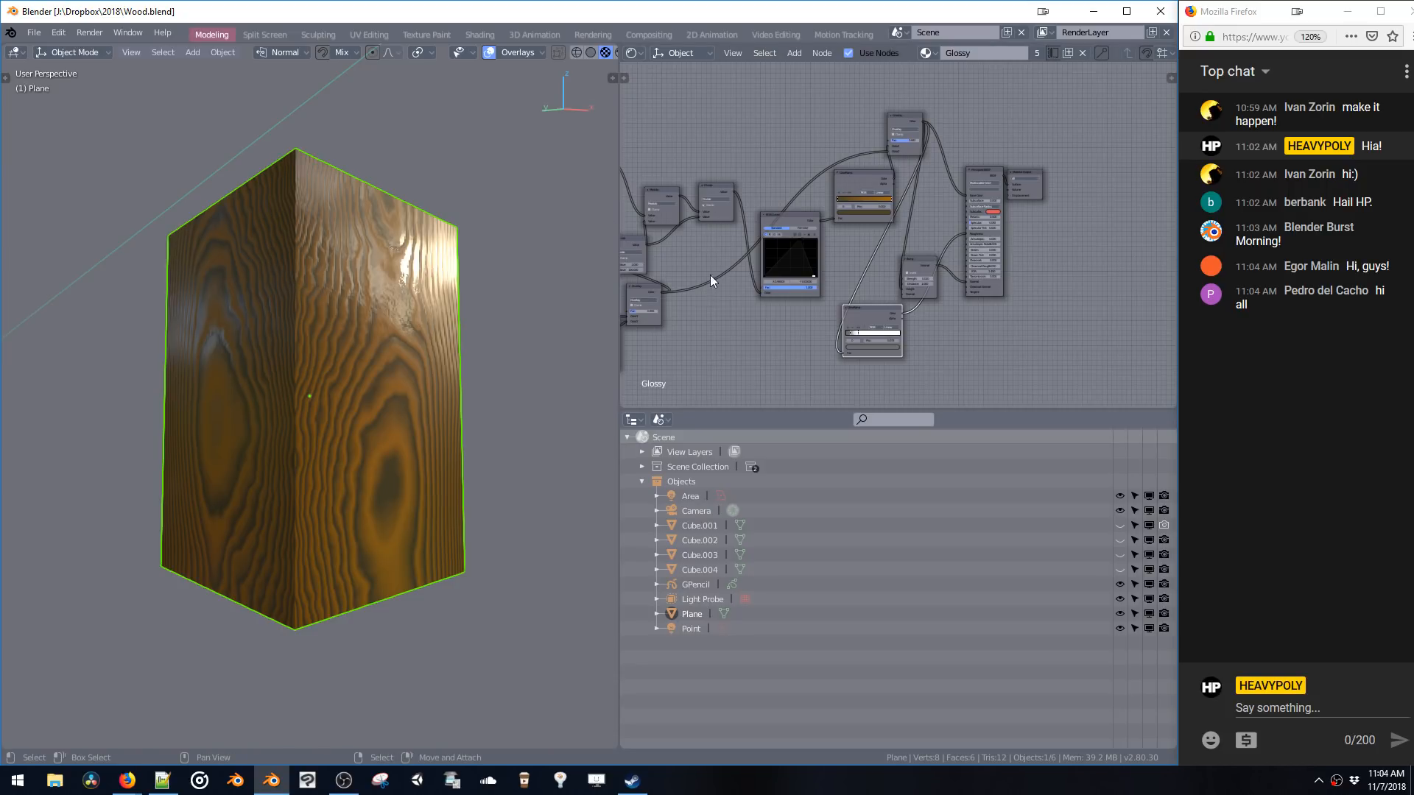
- Examine the wood material's node network back to its first input nodes
mouse_move(710, 280)
middle_mouse_down()
mouse_move(832, 219)
mouse_move(763, 234)
mouse_move(831, 236)
mouse_move(826, 256)
mouse_move(905, 264)
middle_mouse_up()
middle_click_drag(708, 258, 787, 268)
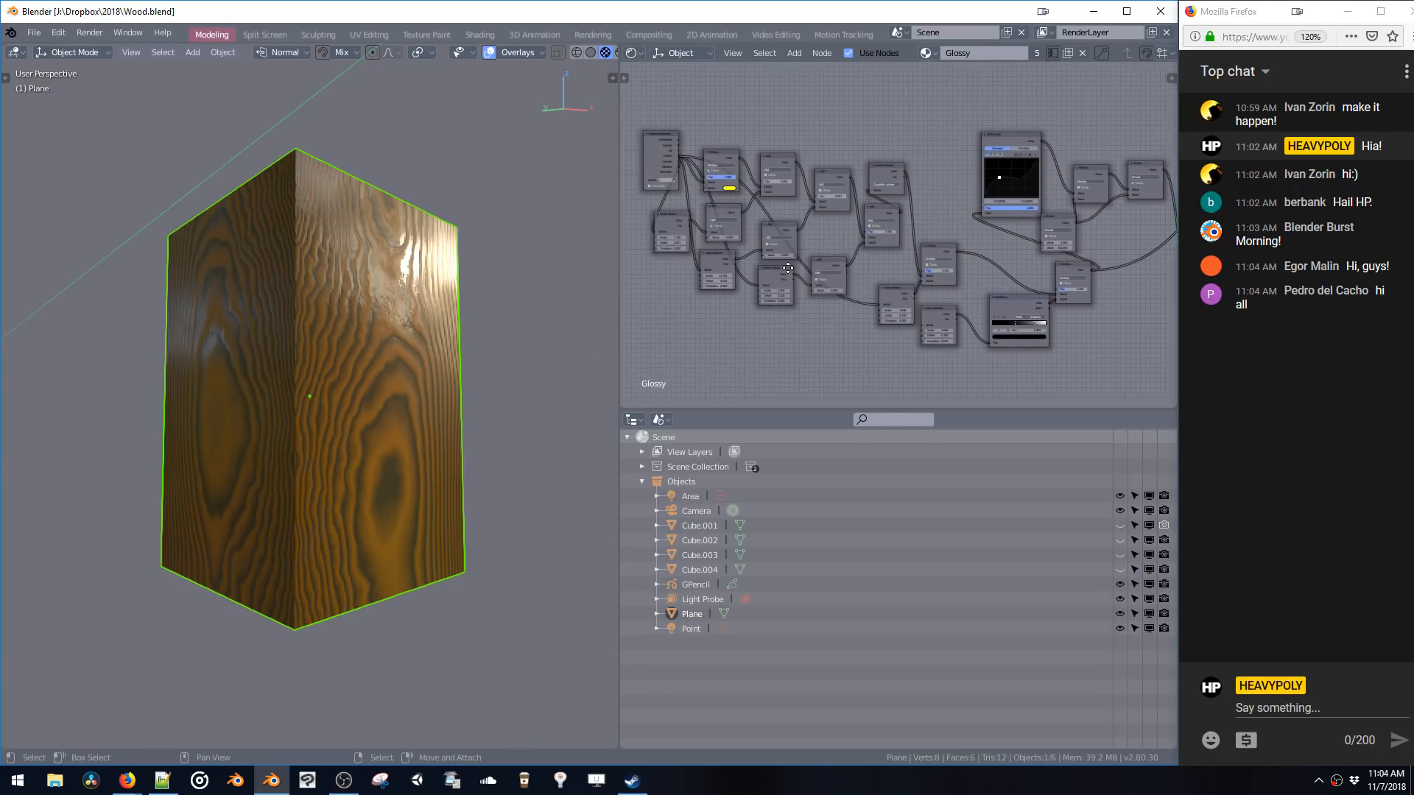
middle_click_drag(702, 220, 772, 240)
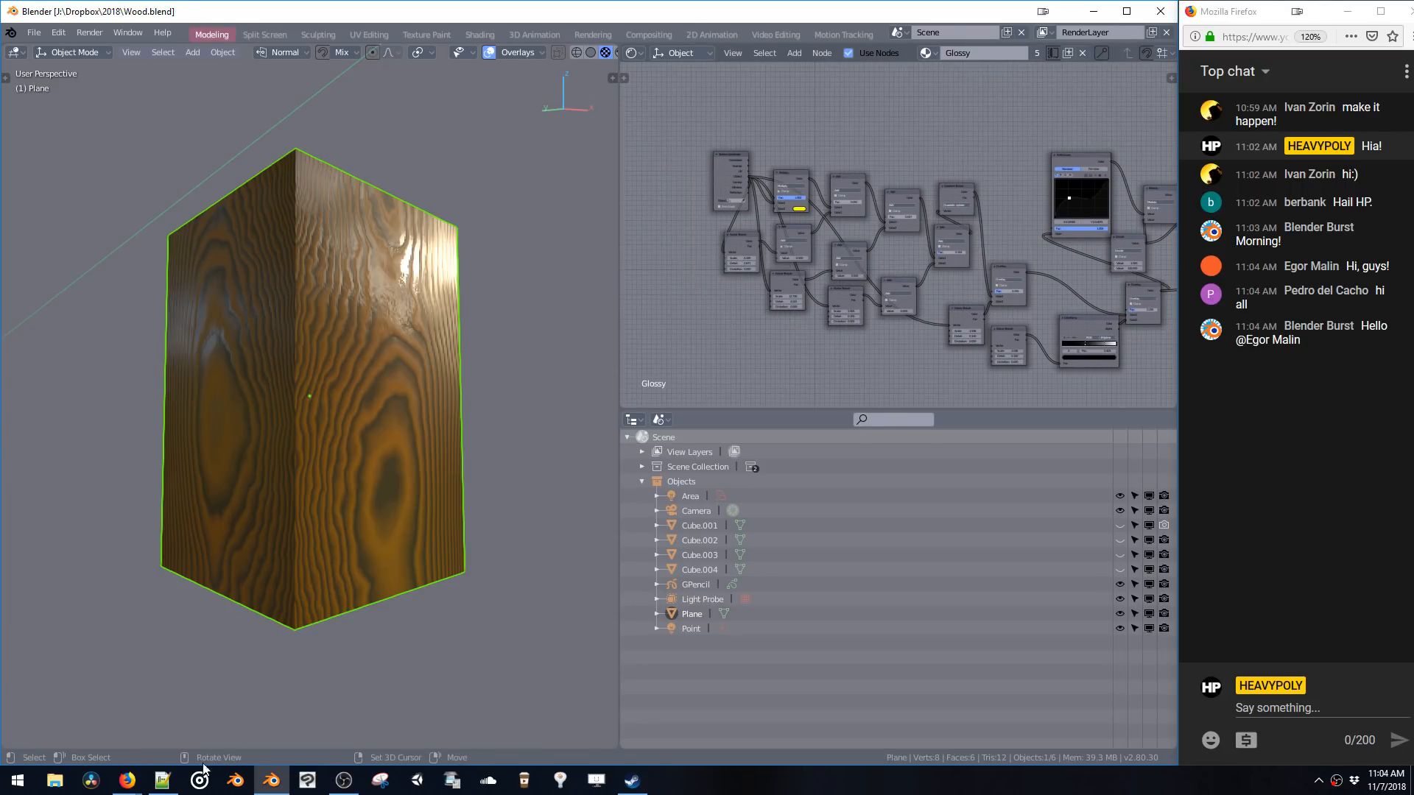
- Switch to the Firefox search window, search the videos for "texture mapping like a boss" and look through the results
mouse_move(127, 779)
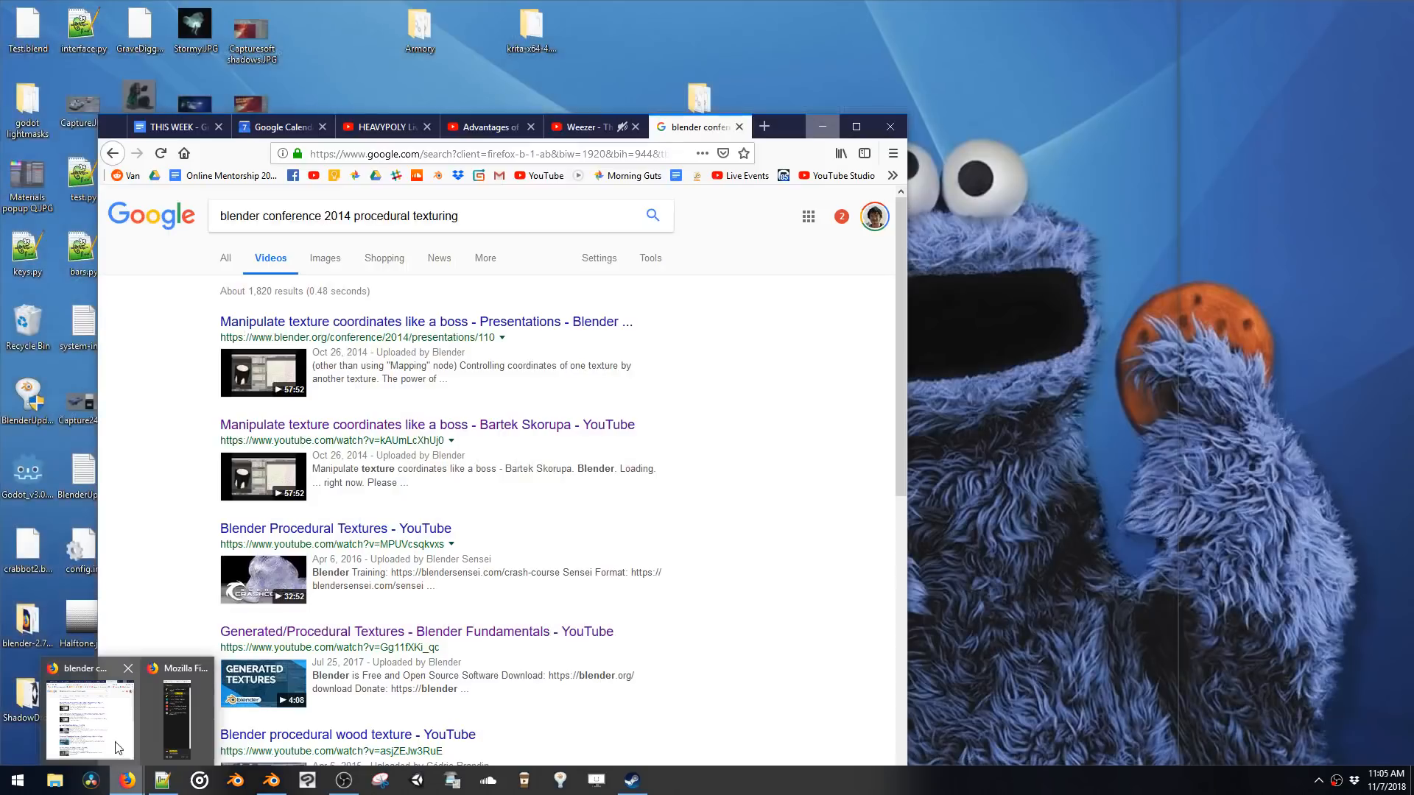
left_click(115, 744)
key("ctrl+a")
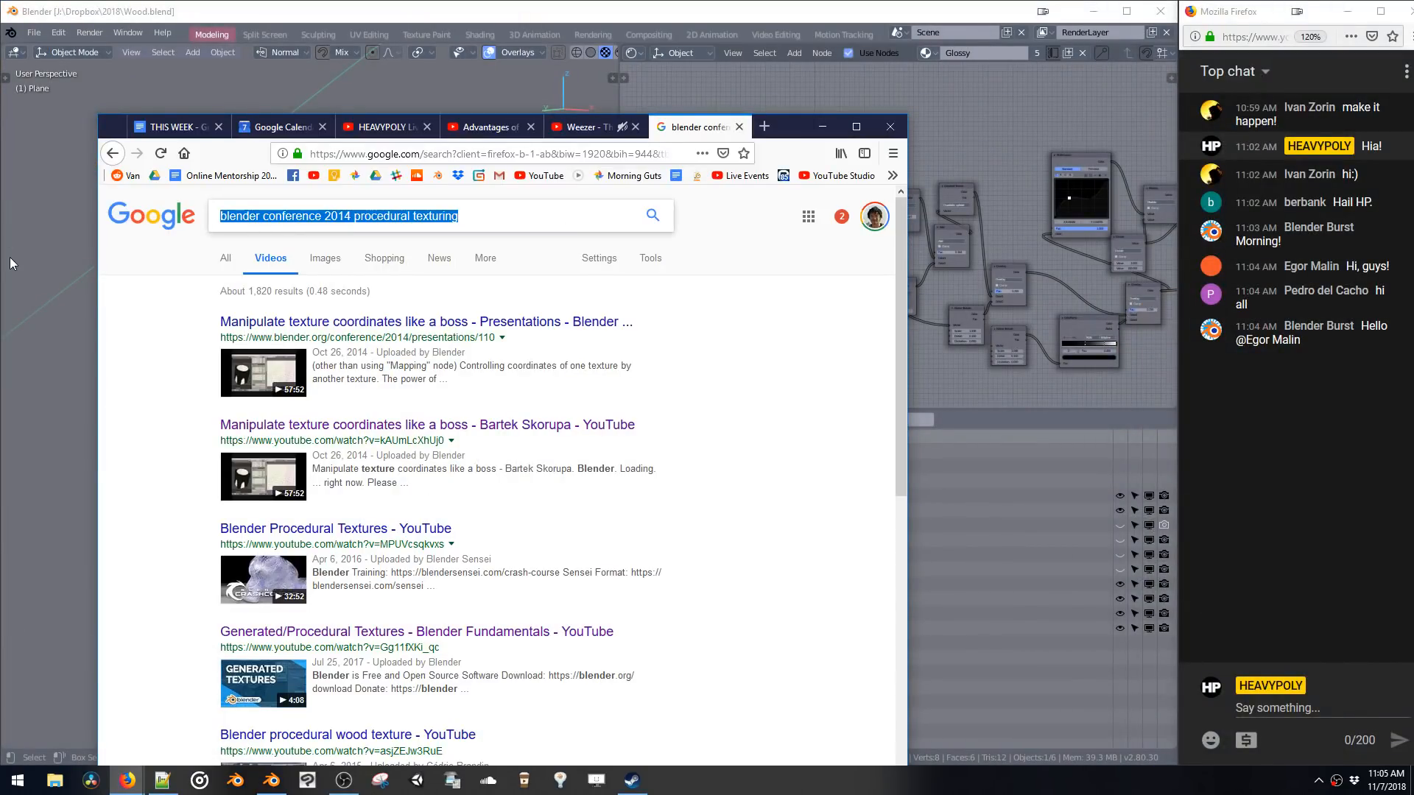
type("texture map")
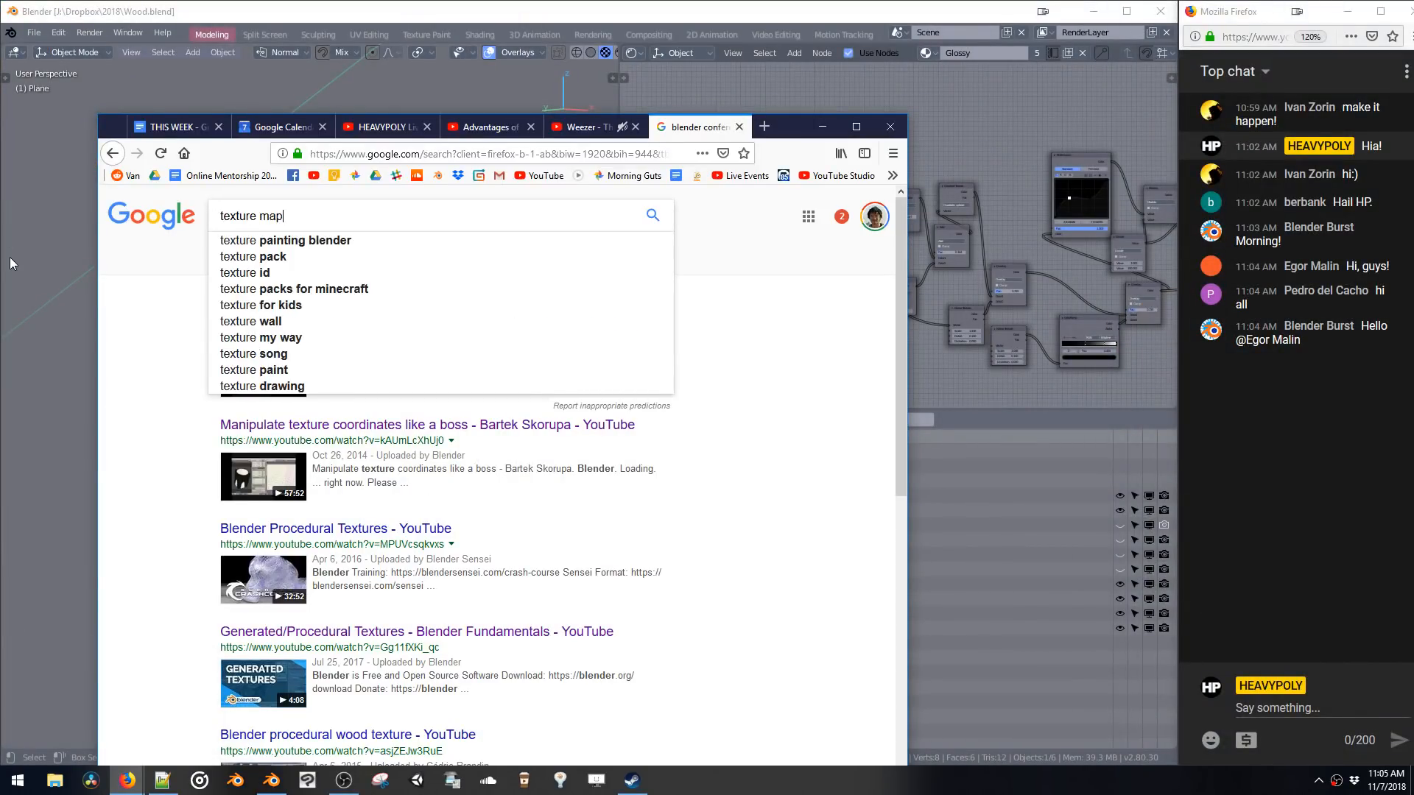
type("ping like a boss")
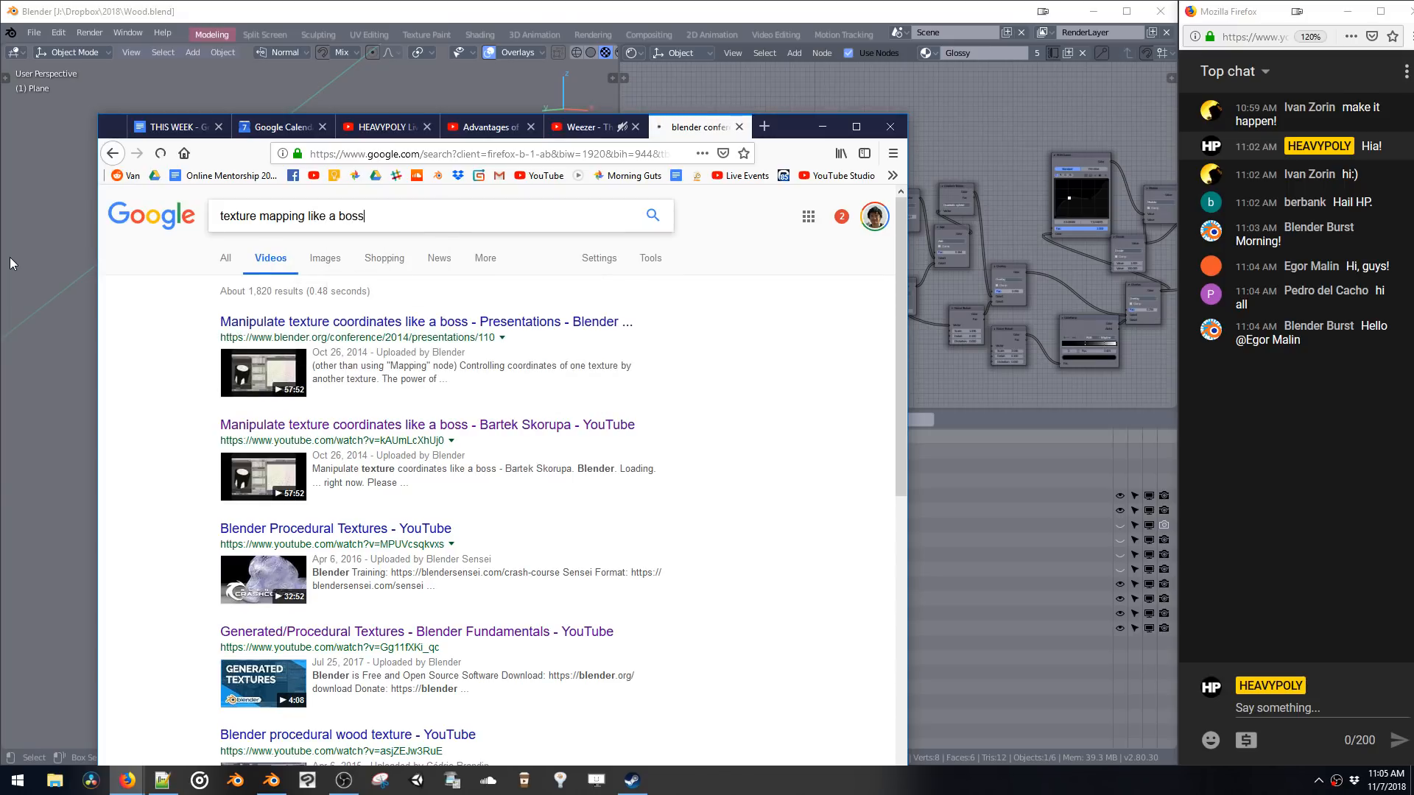
key("Return")
scroll(251, 377, "down", 7)
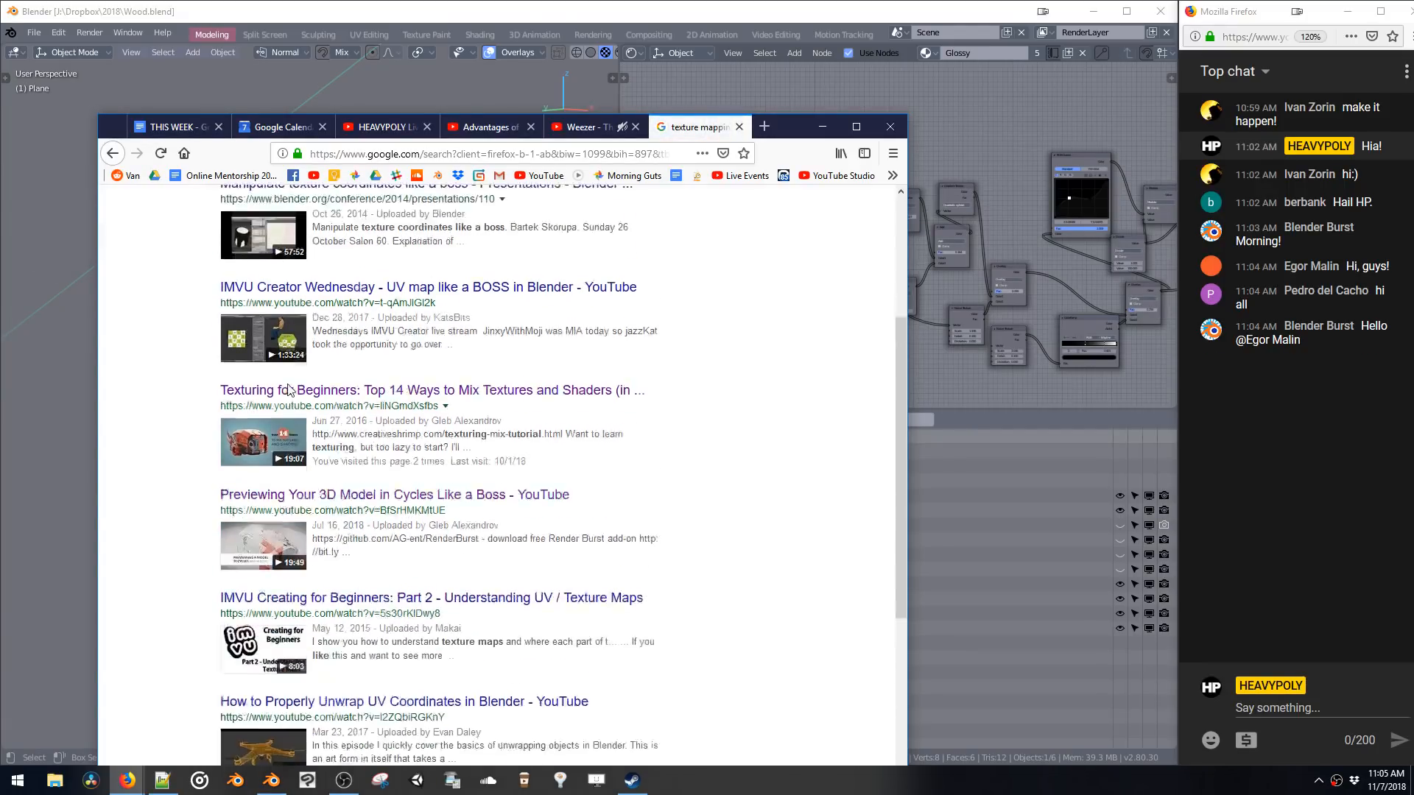
scroll(294, 398, "down", 2)
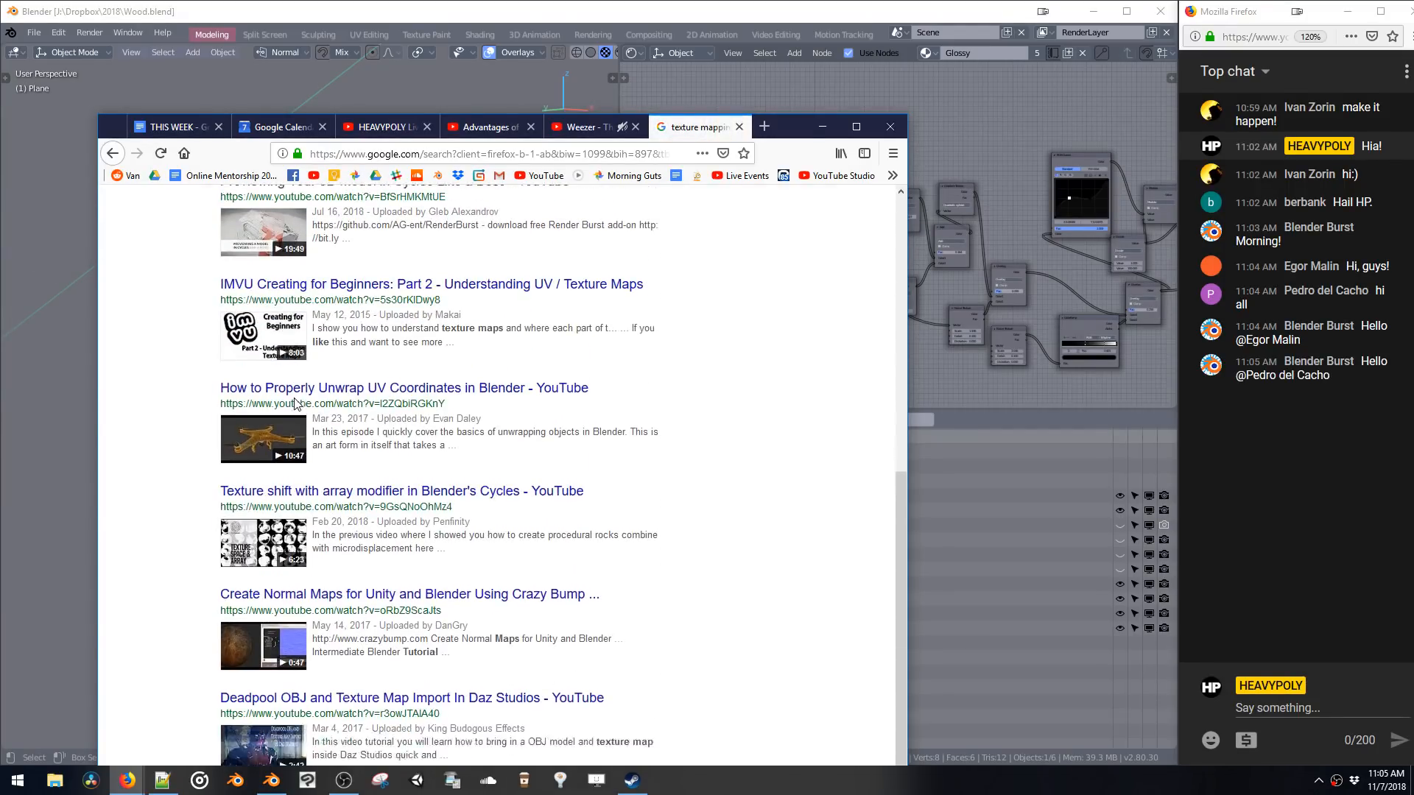
- Change the video search to "texture coordinates like a boss" and look through the results
scroll(293, 398, "up", 9)
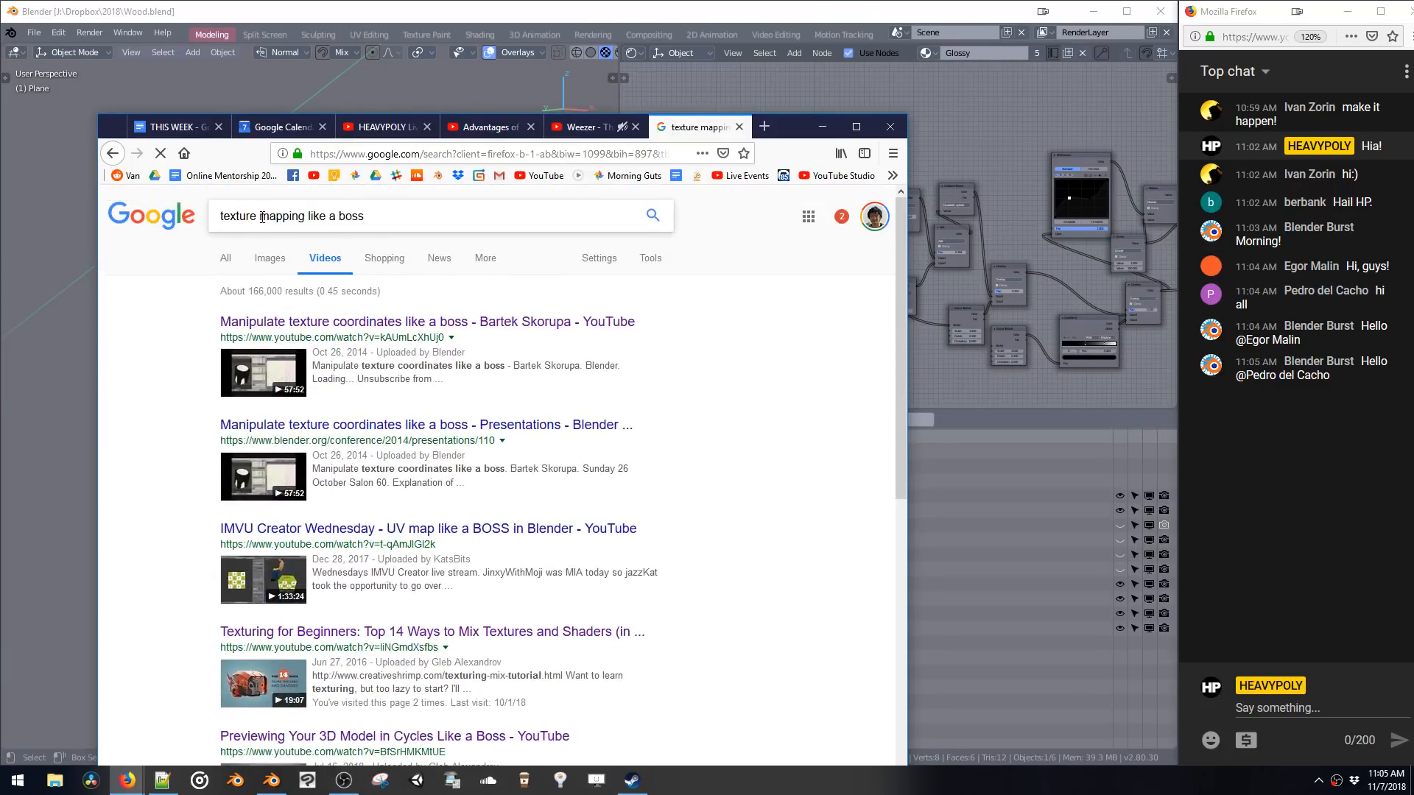
type("coordinate")
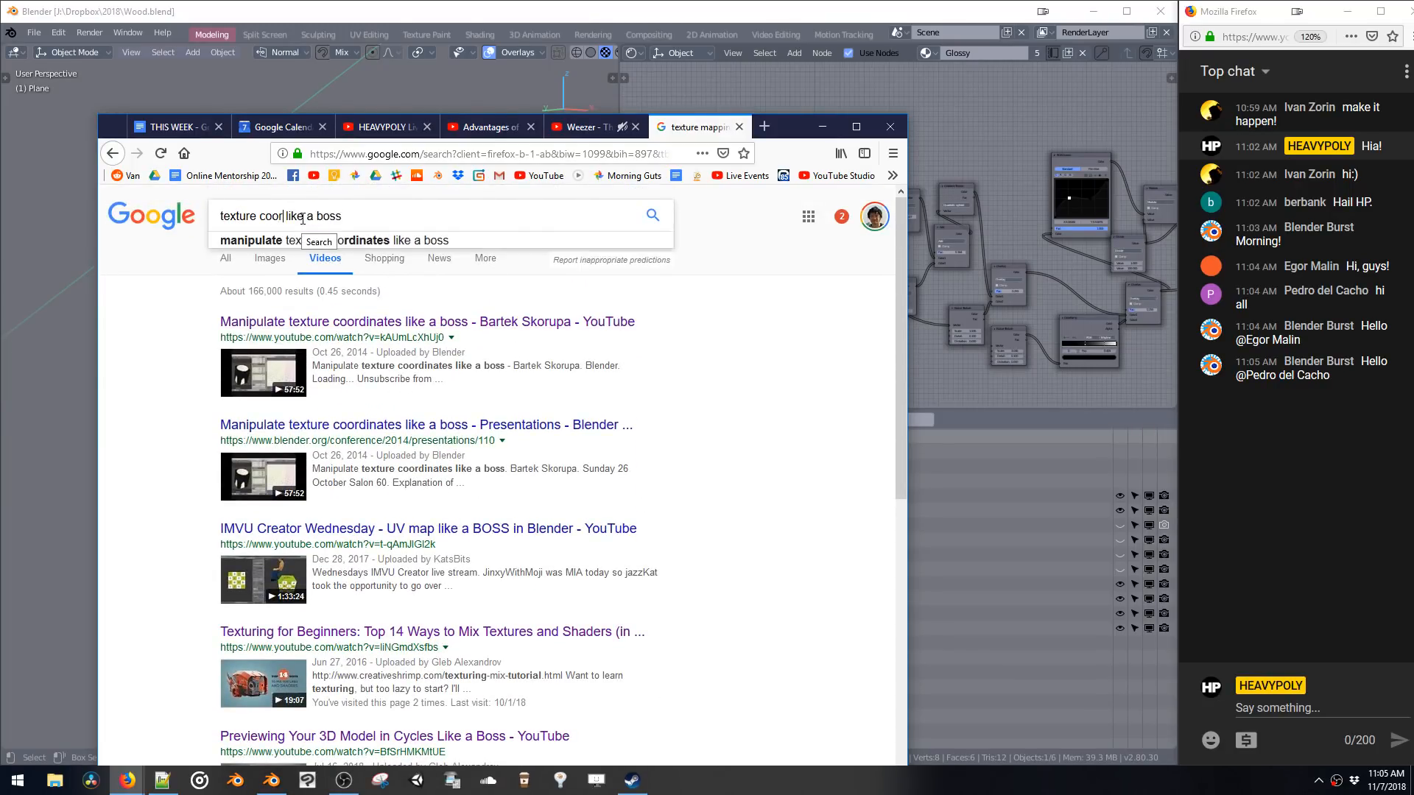
type("s")
key("Return")
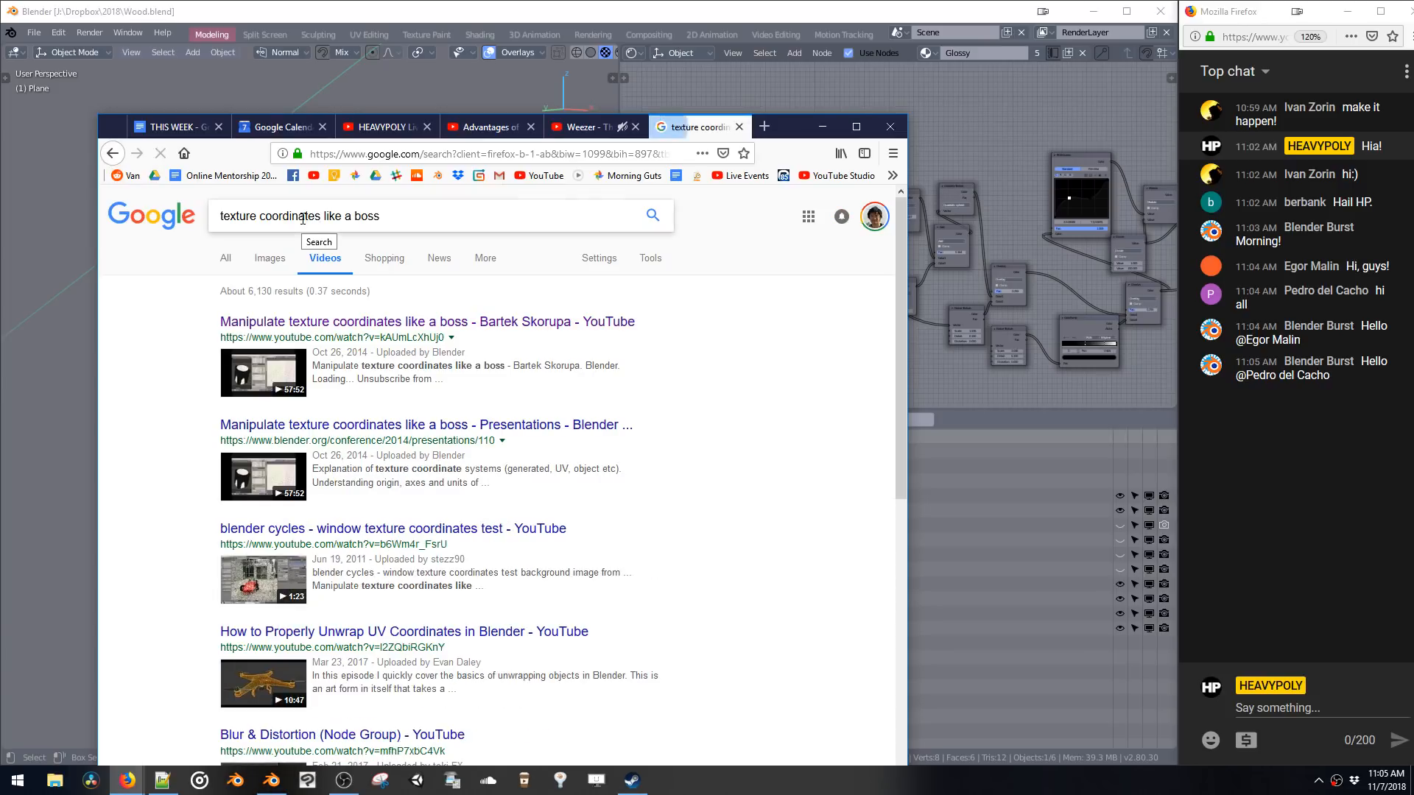
scroll(328, 316, "down", 7)
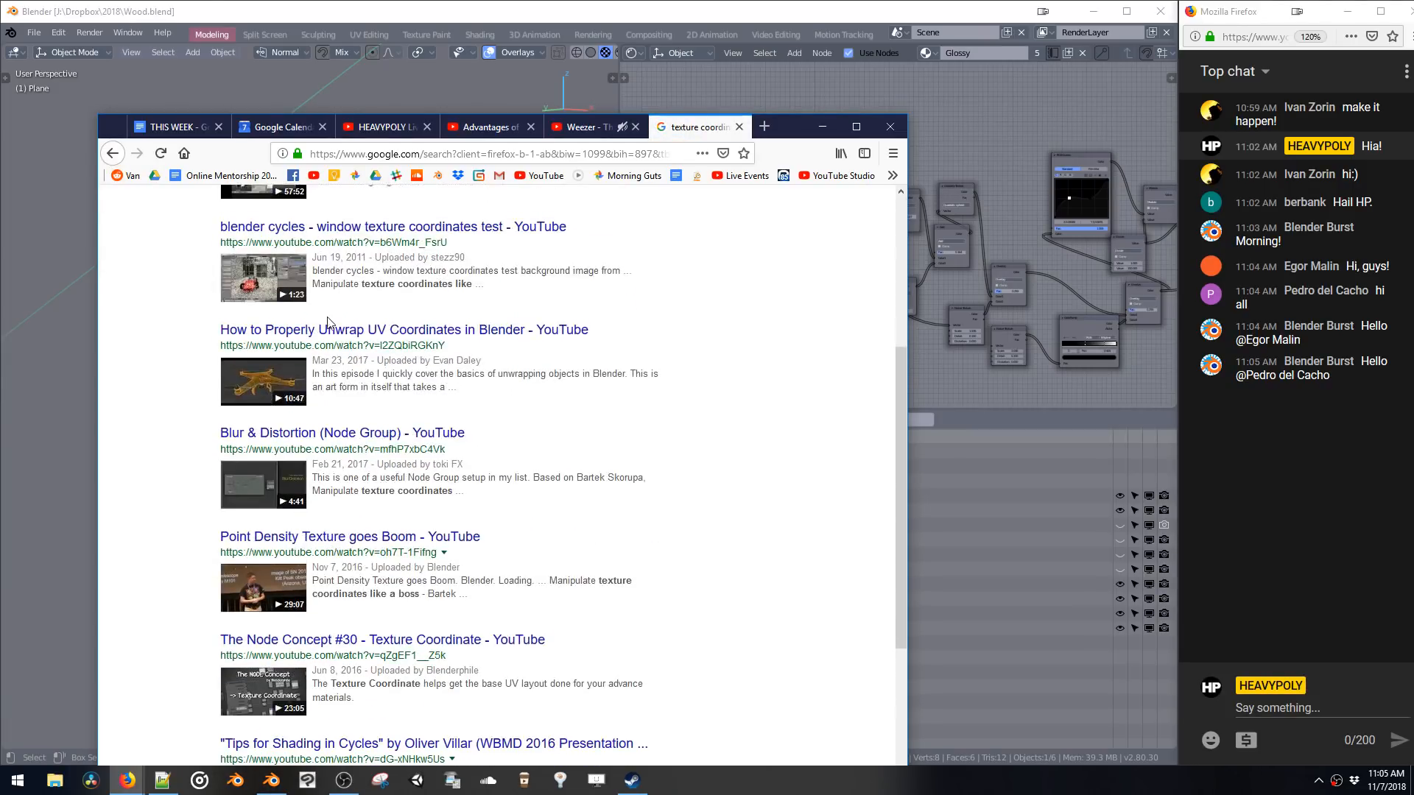
scroll(329, 331, "down", 1)
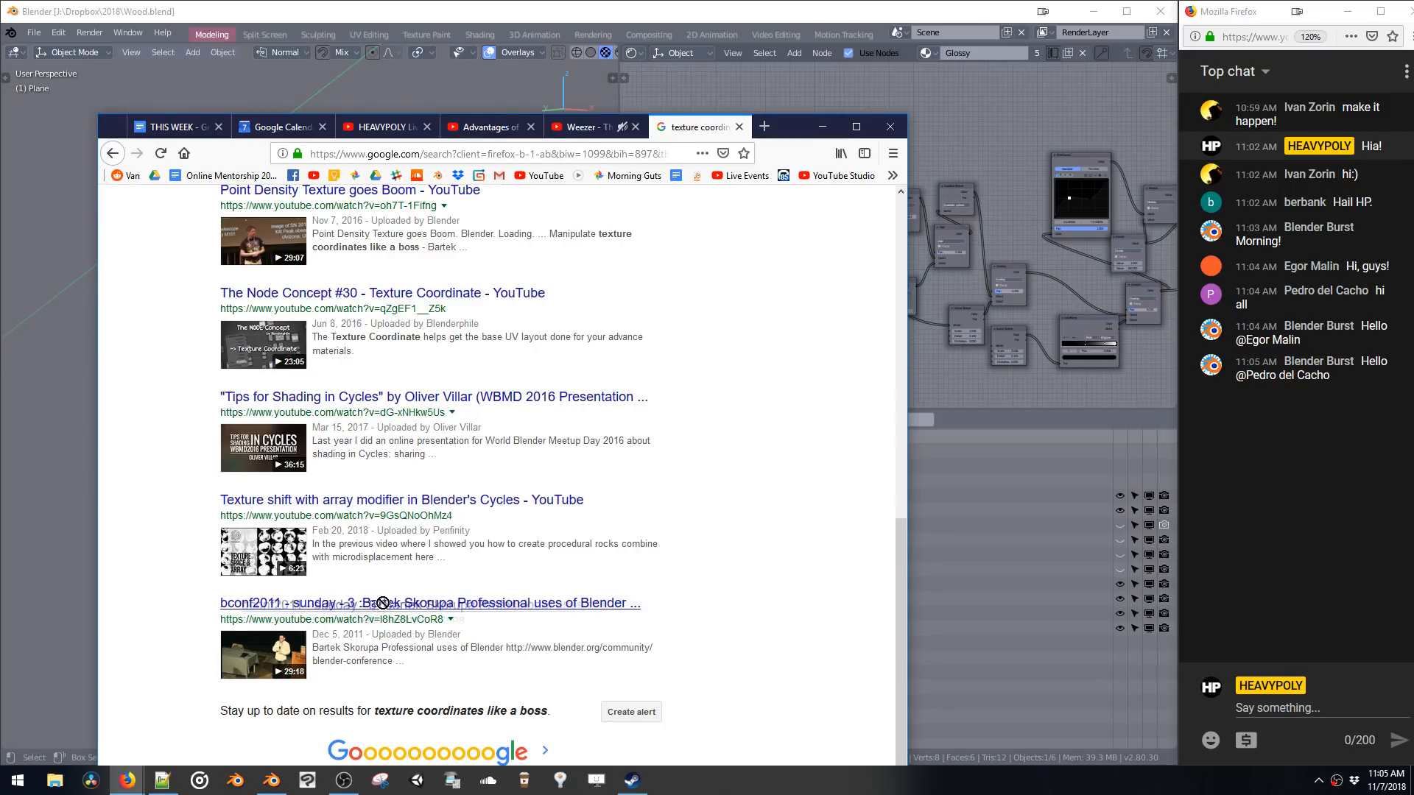
- Add the presenter's name from the 2011 conference result to the query and open the talk "Manipulate texture coordinates like a boss"
left_click_drag(444, 593, 377, 605)
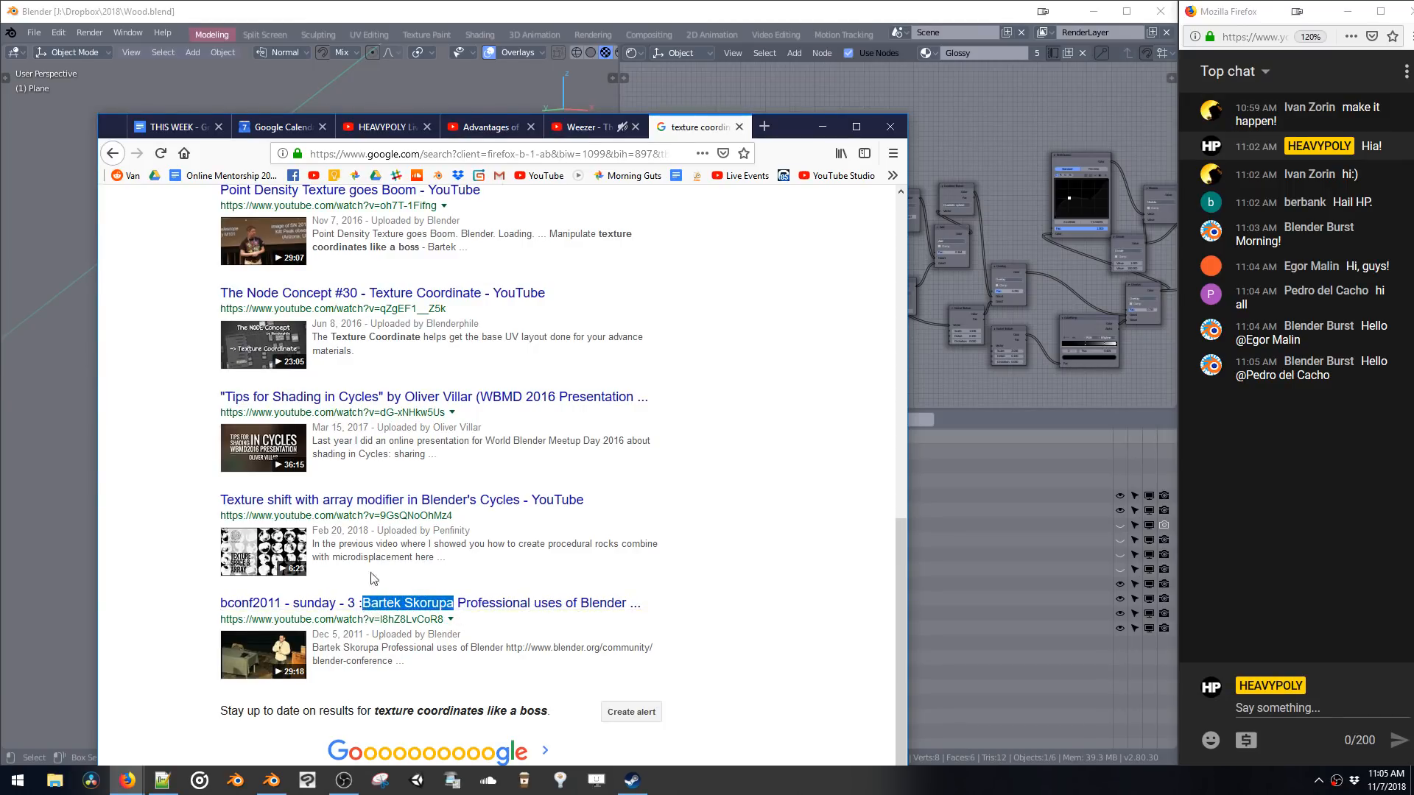
scroll(368, 441, "up", 8)
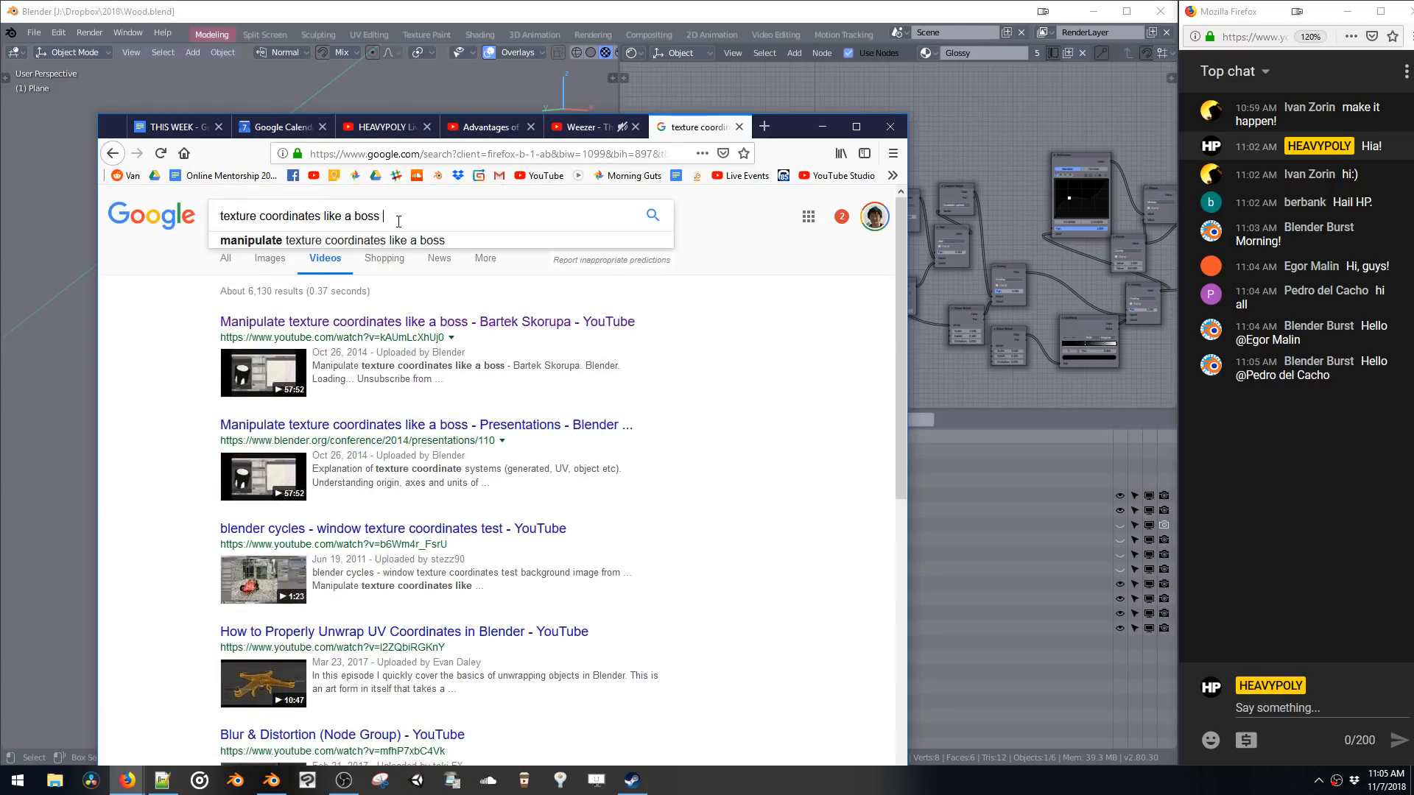
type("Bartek Skorupa")
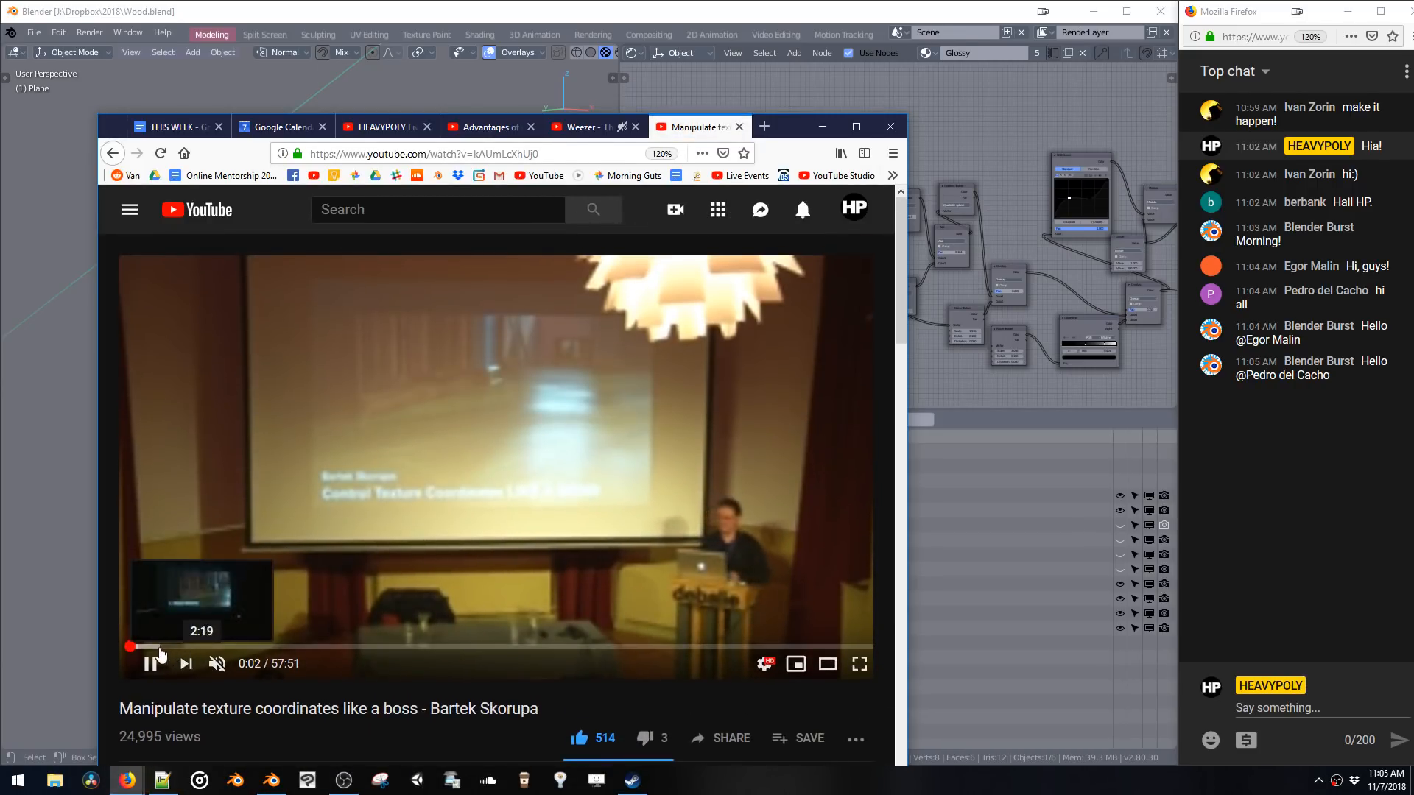
- Jump to about 1:10 in the talk and pause playback shortly after
left_click(145, 647)
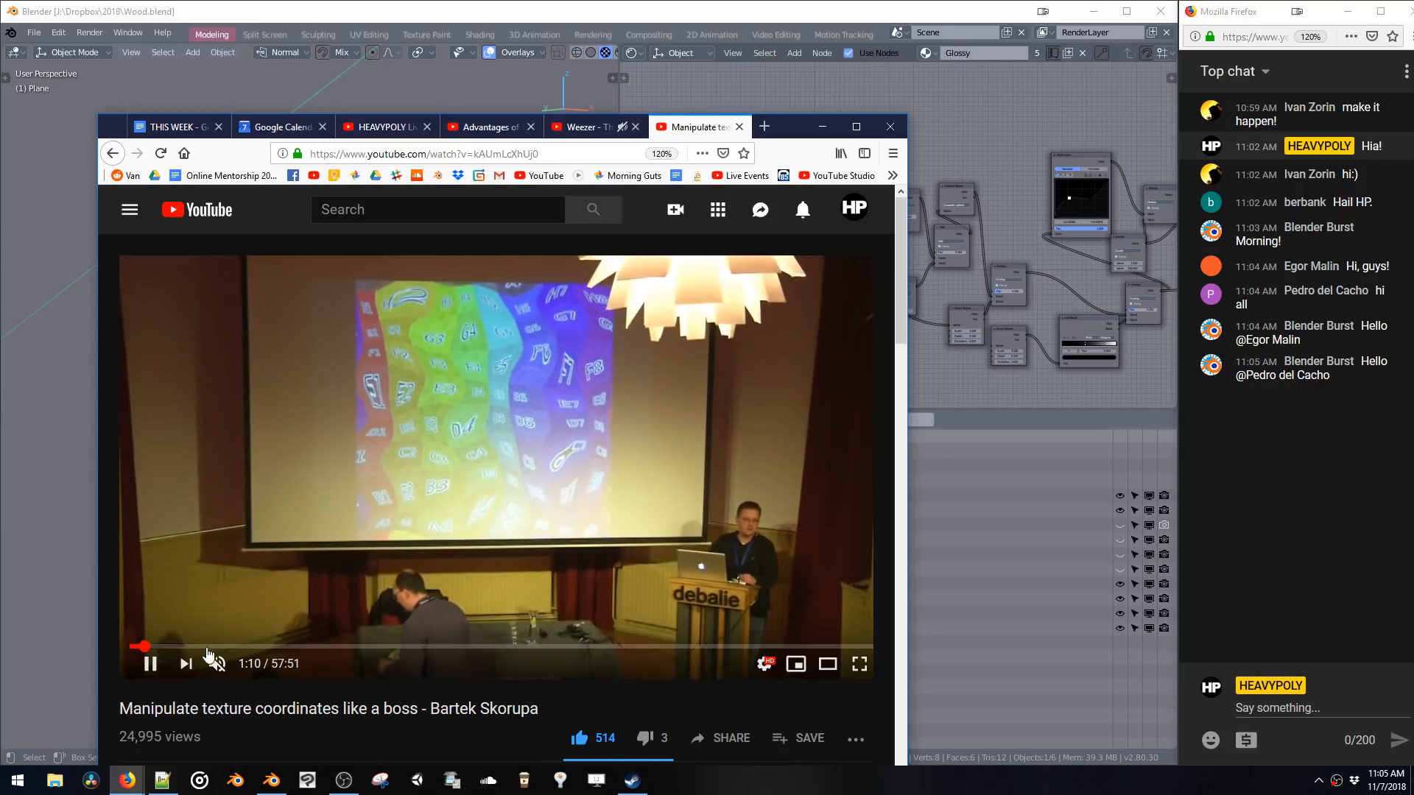
mouse_move(235, 664)
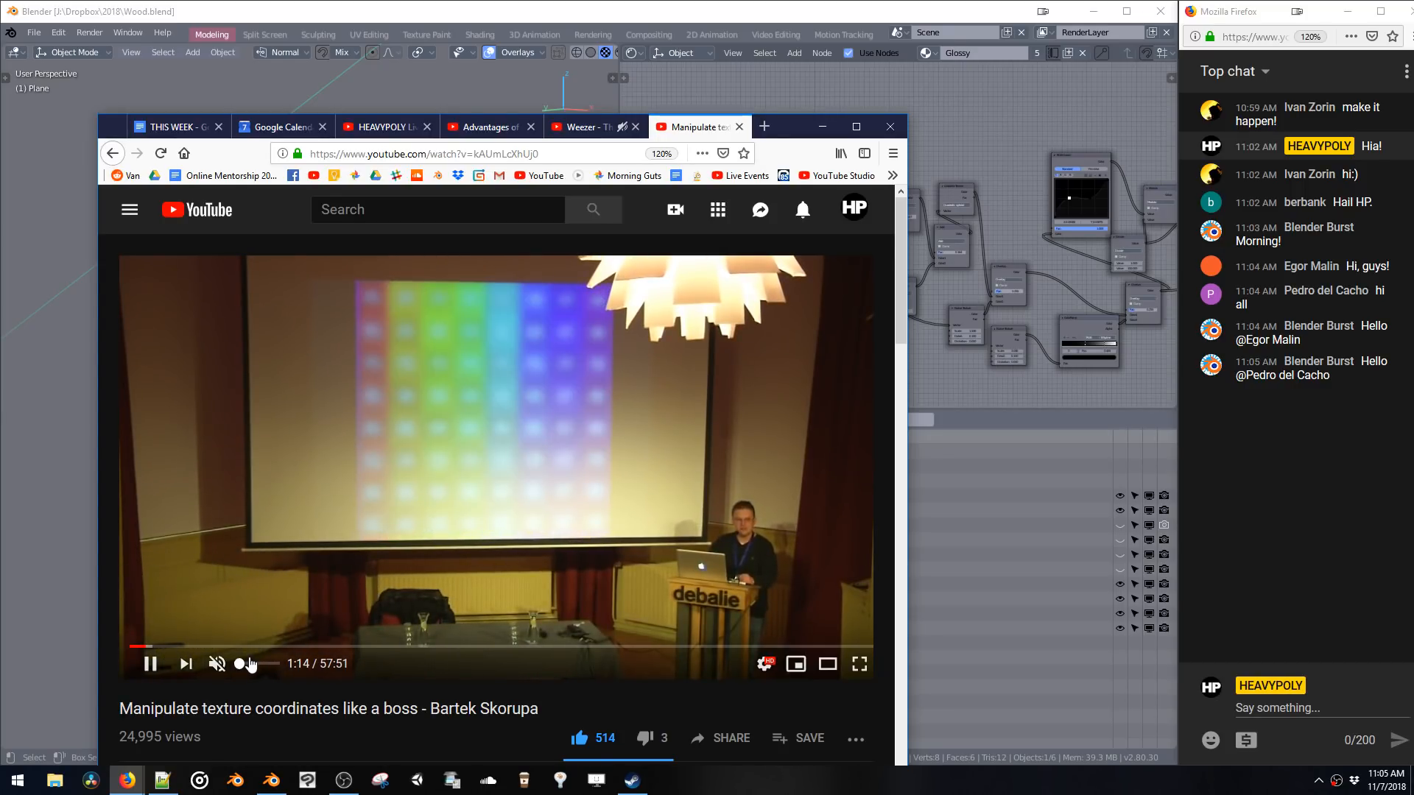
left_click(141, 647)
left_click(145, 647)
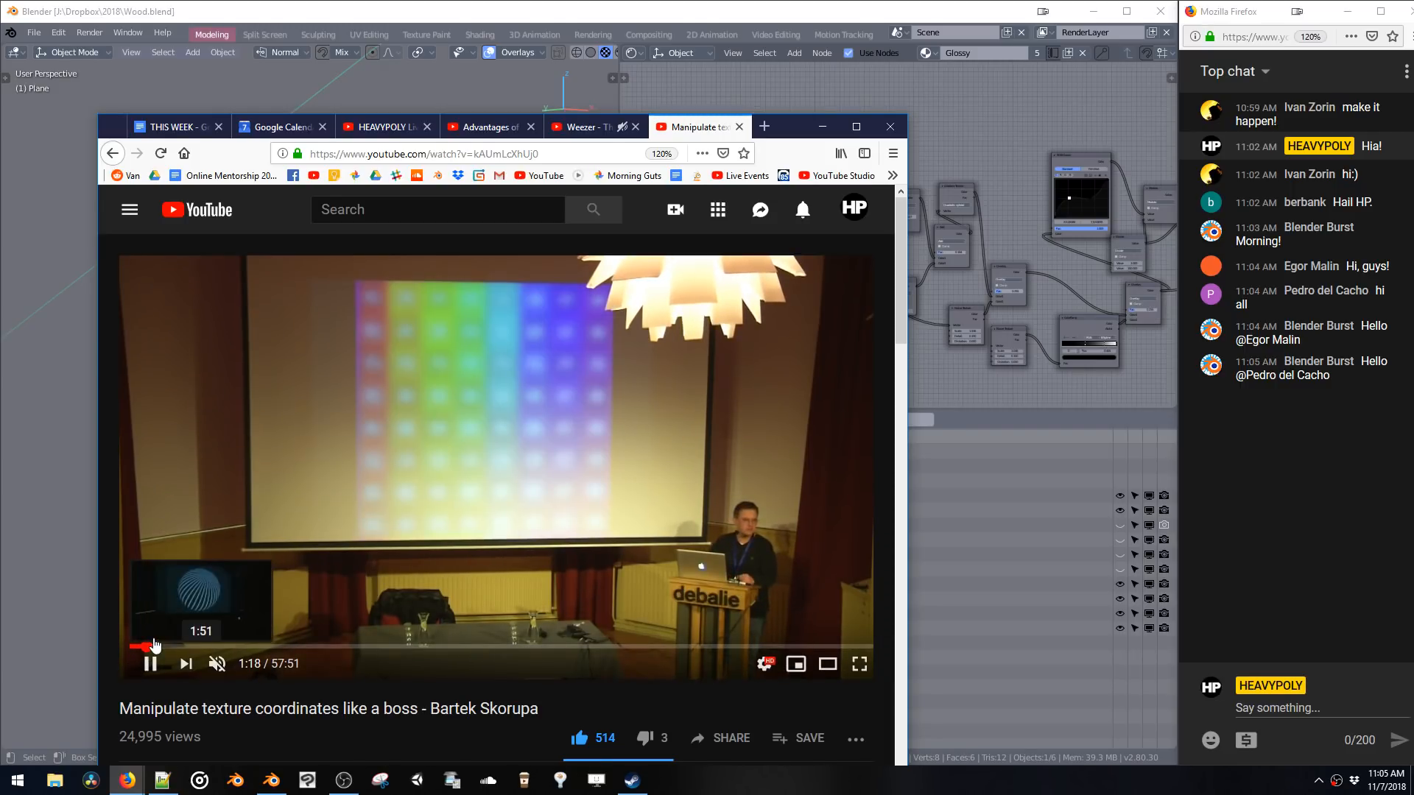
left_click(250, 586)
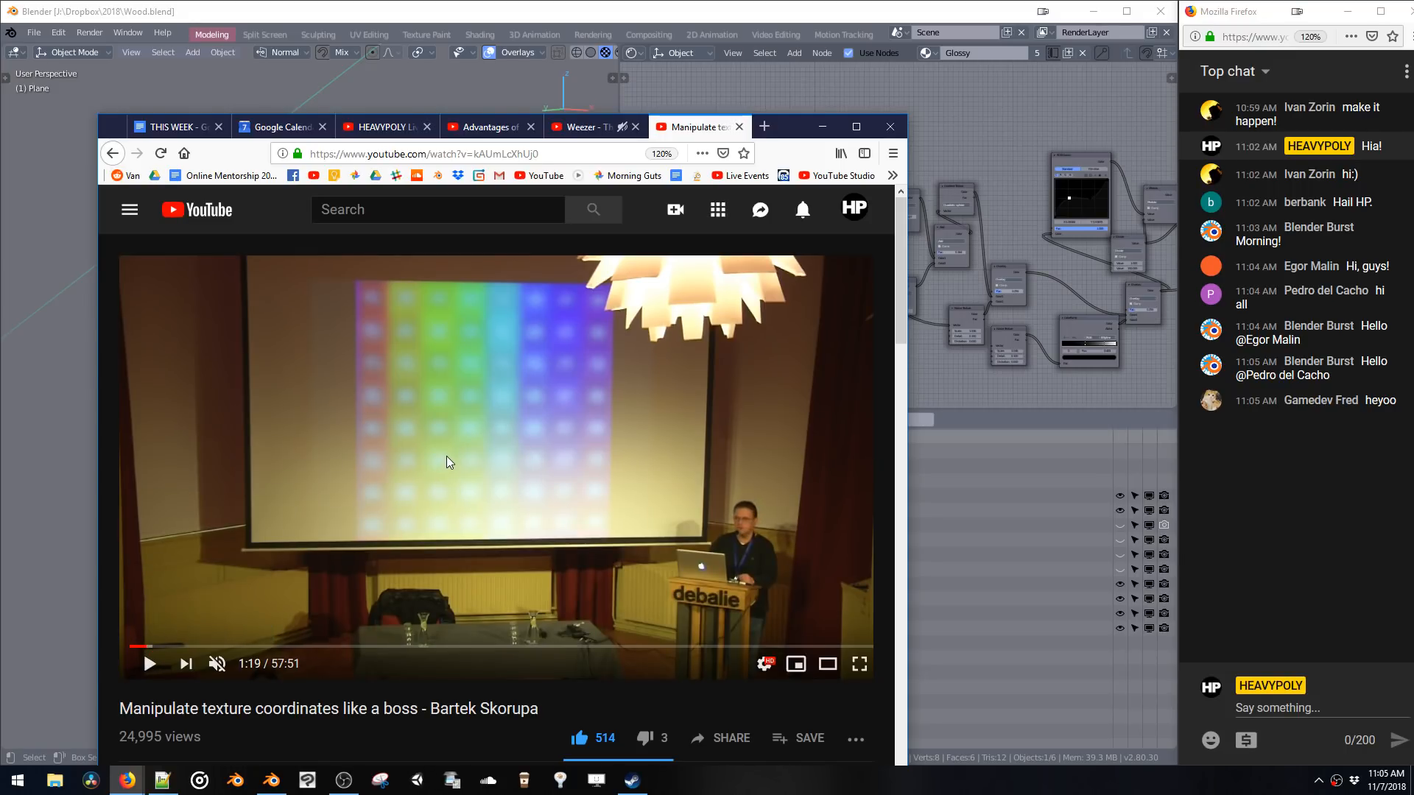
- Skim the paused talk forward to 5:09, looking over its demos, slides and outline
key("Right")
key("Right")
key("Right")
key("Right")
key("Right")
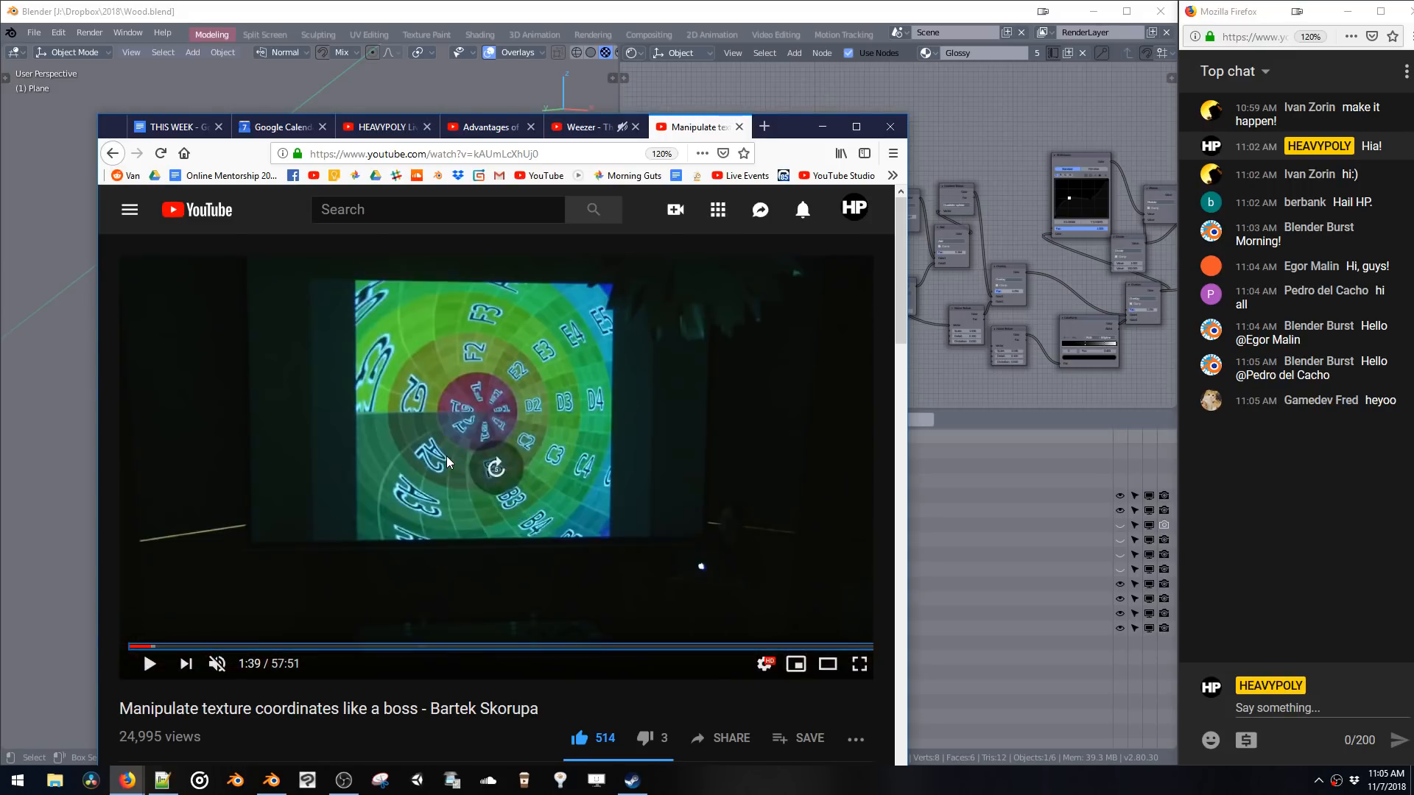
key("Left")
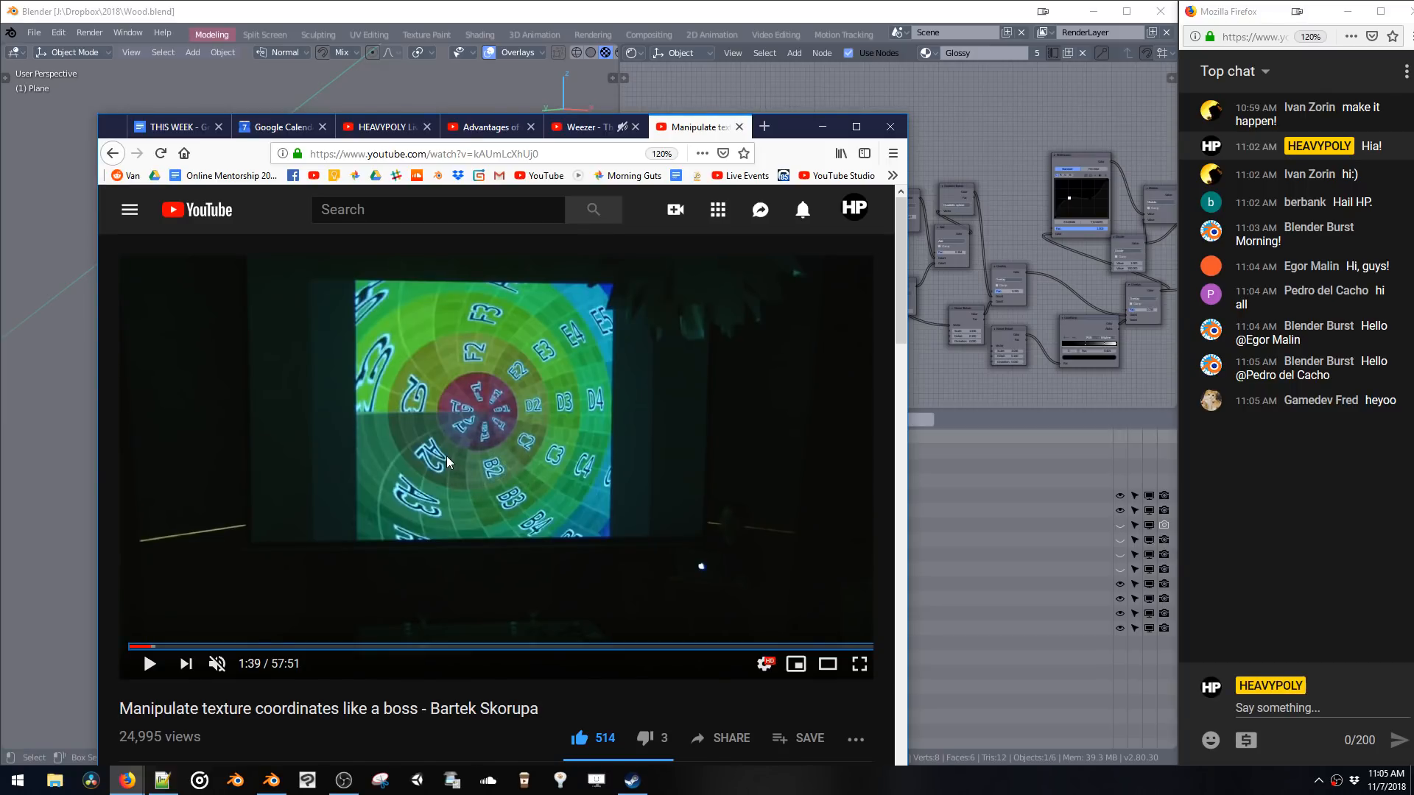
key("Right")
key("Right")
key("Right")
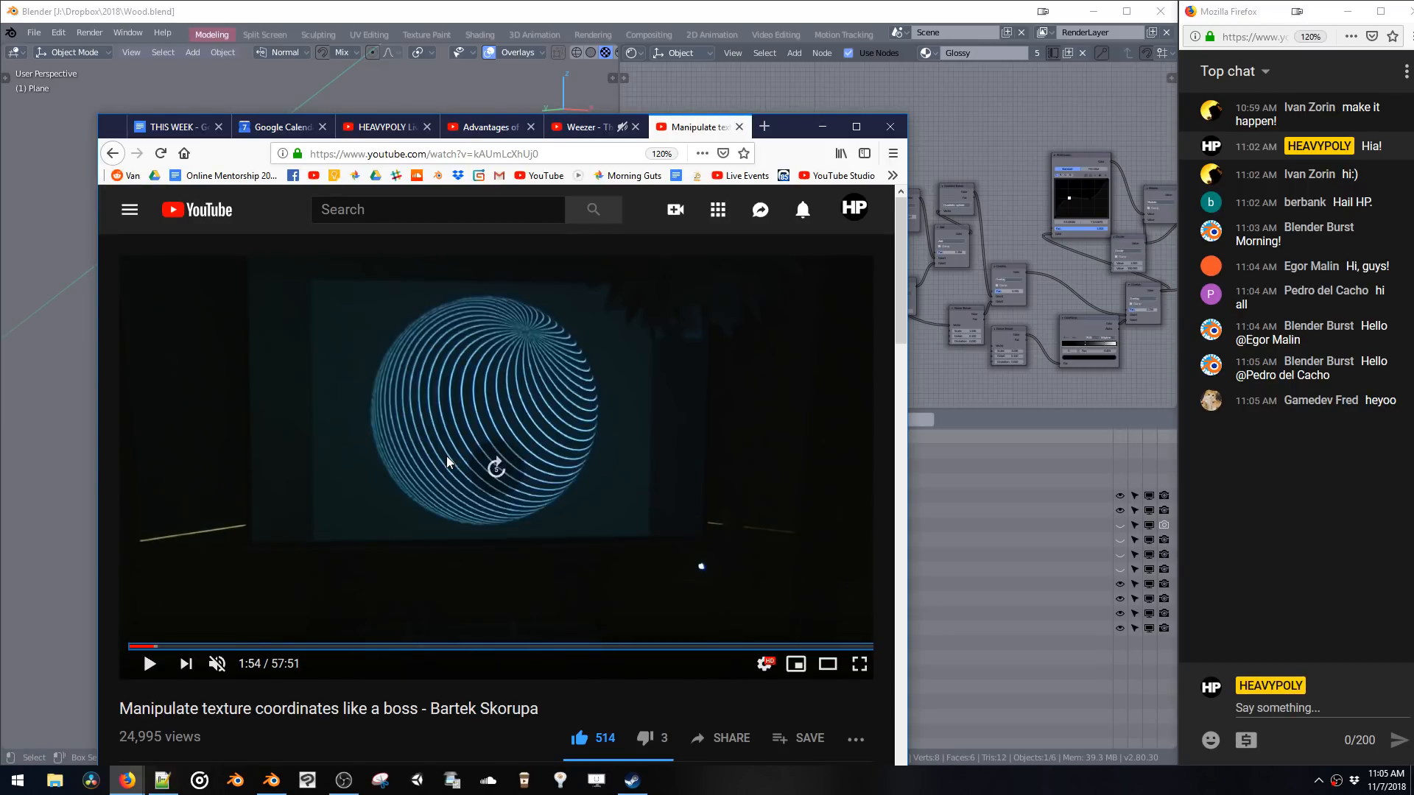
key("Left")
key("Right")
key("Right")
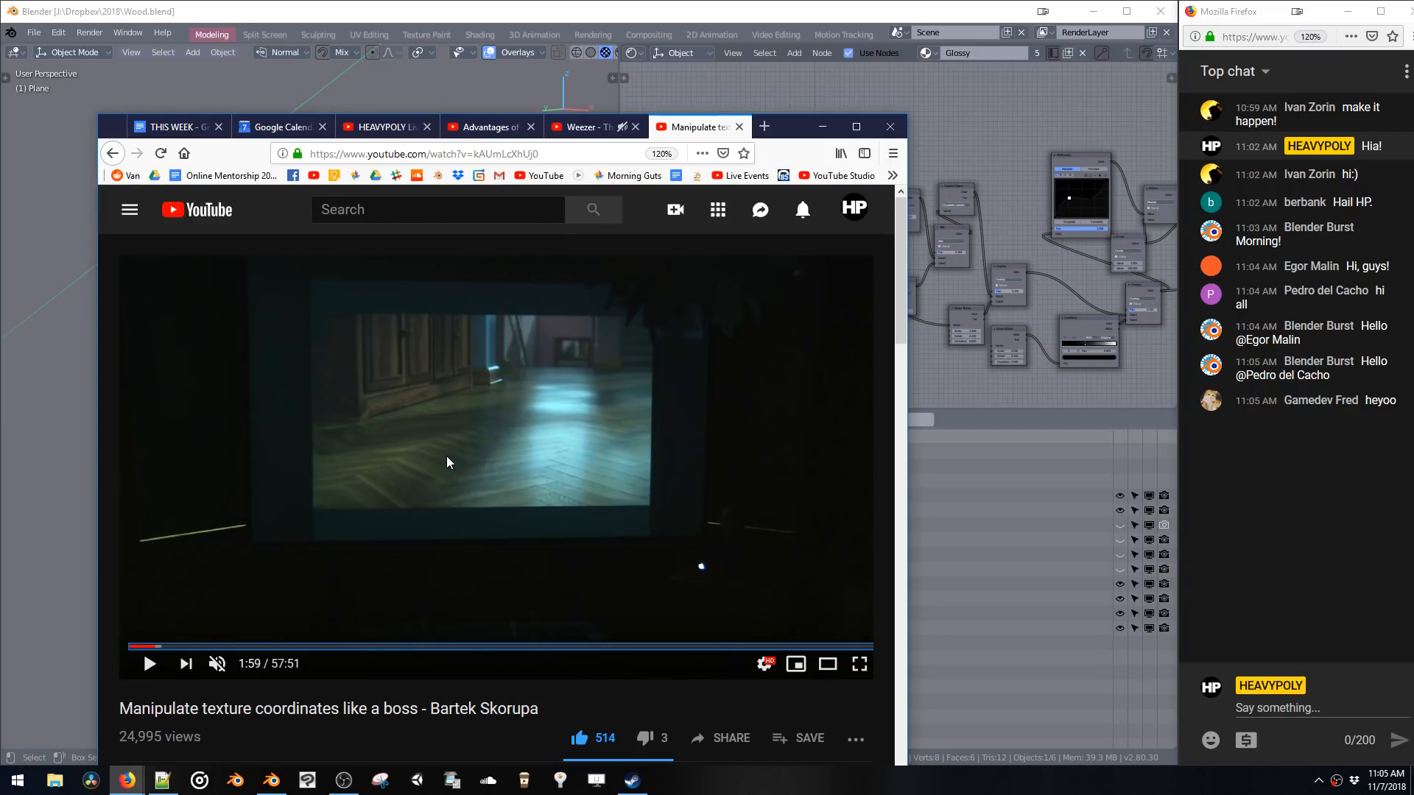
key("Left")
key("Right")
key("Right")
key("Right")
key("Right")
key("Right")
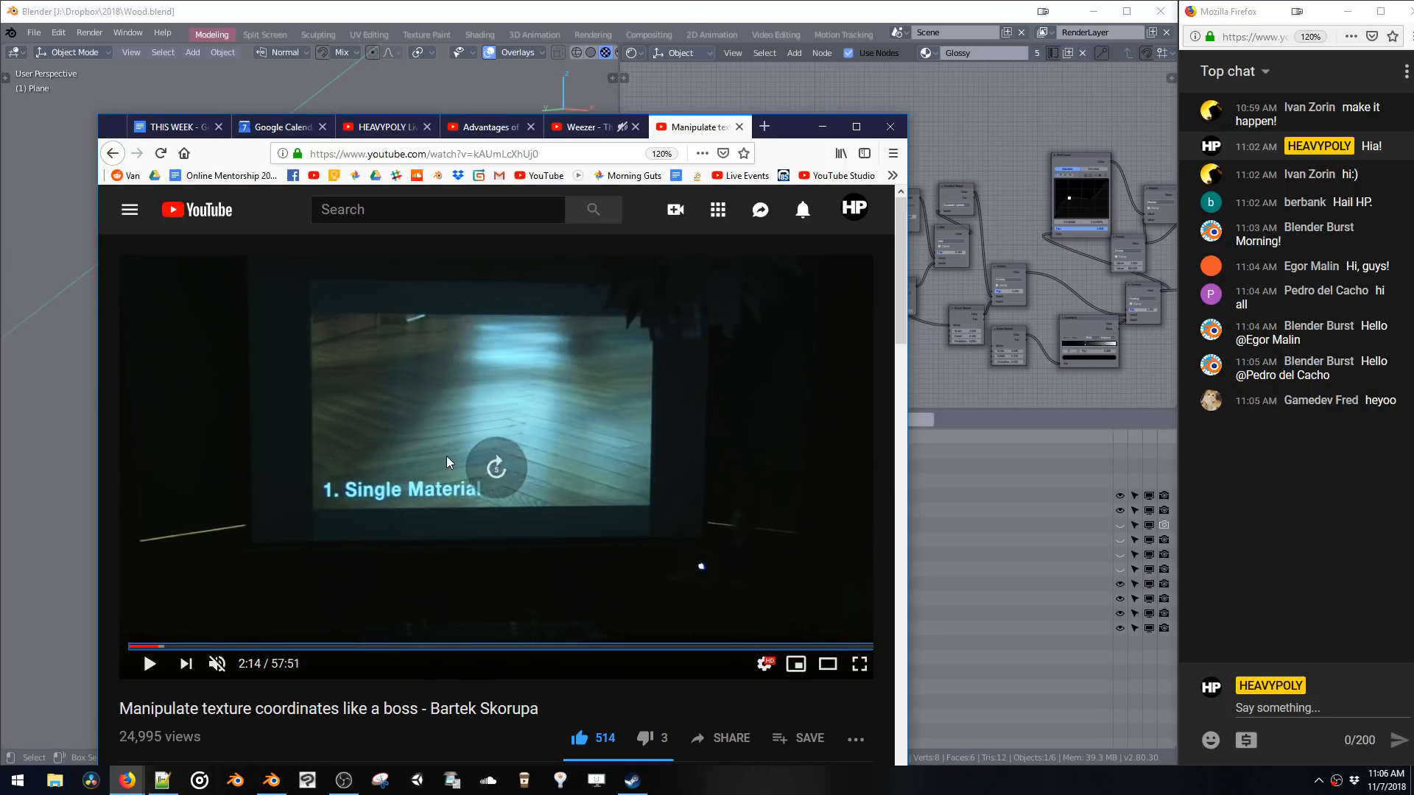
key("Right")
key("Right")
key("Right")
key("Right")
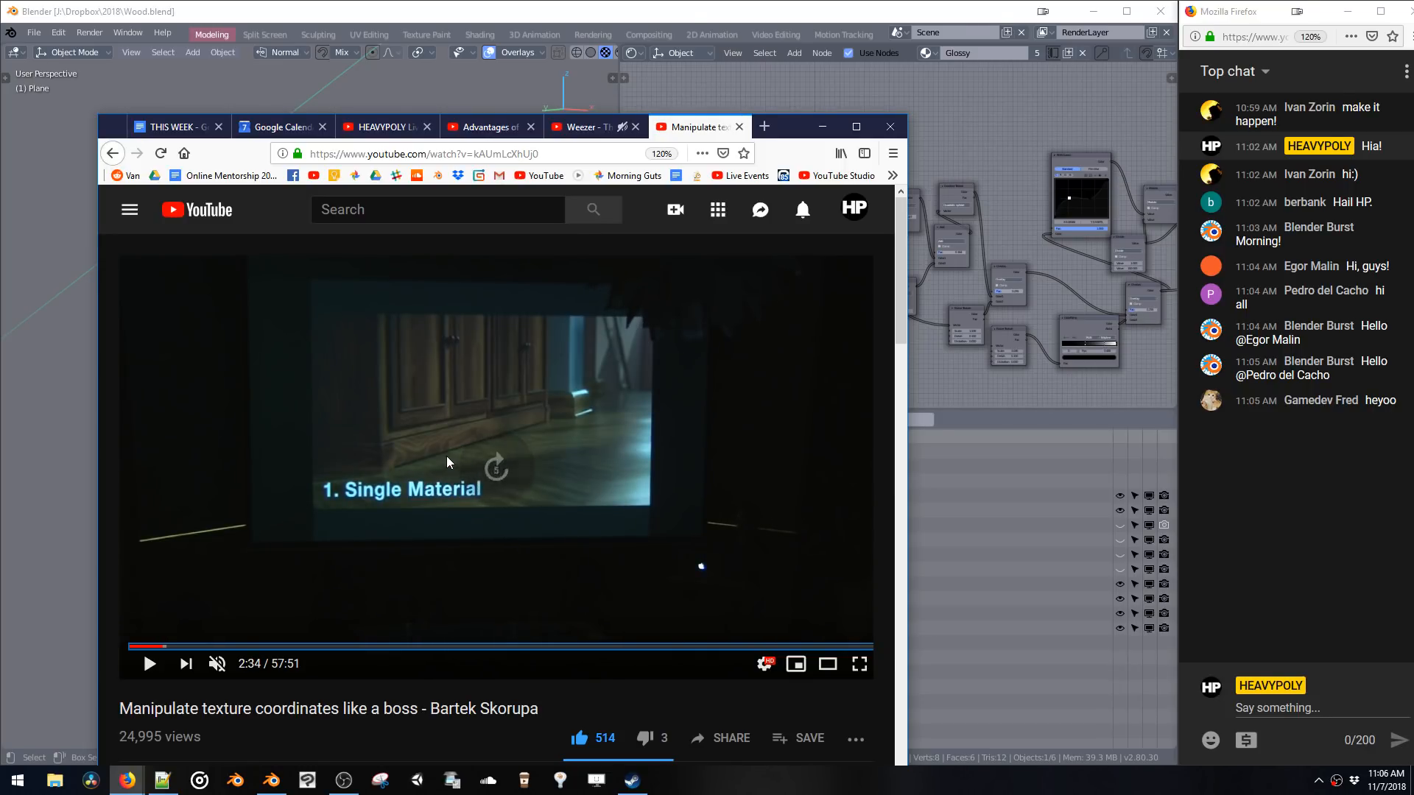
key("Right")
key("Right")
key("Right")
key("Right")
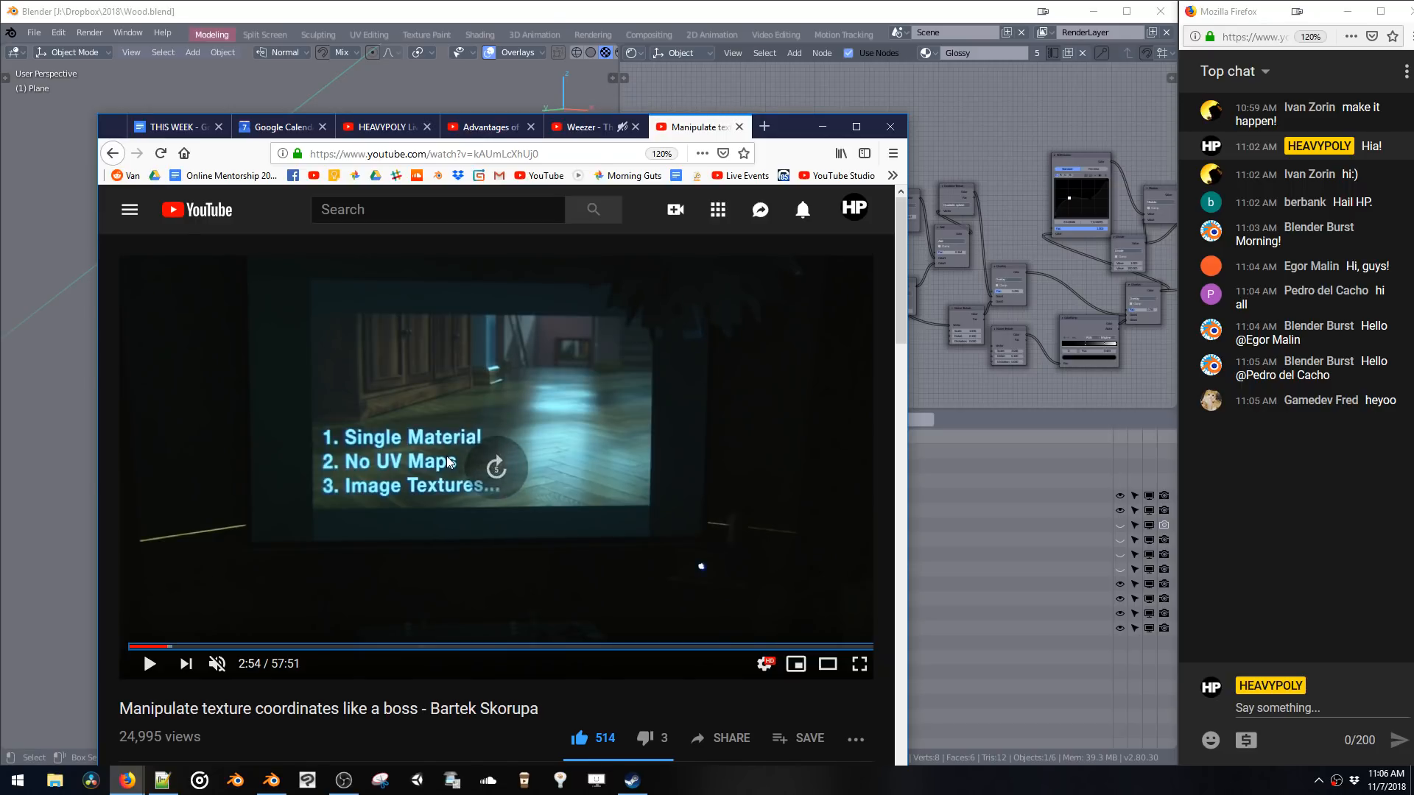
key("Right")
key("Right")
key("Right")
key("Right")
key("Right")
key("Right")
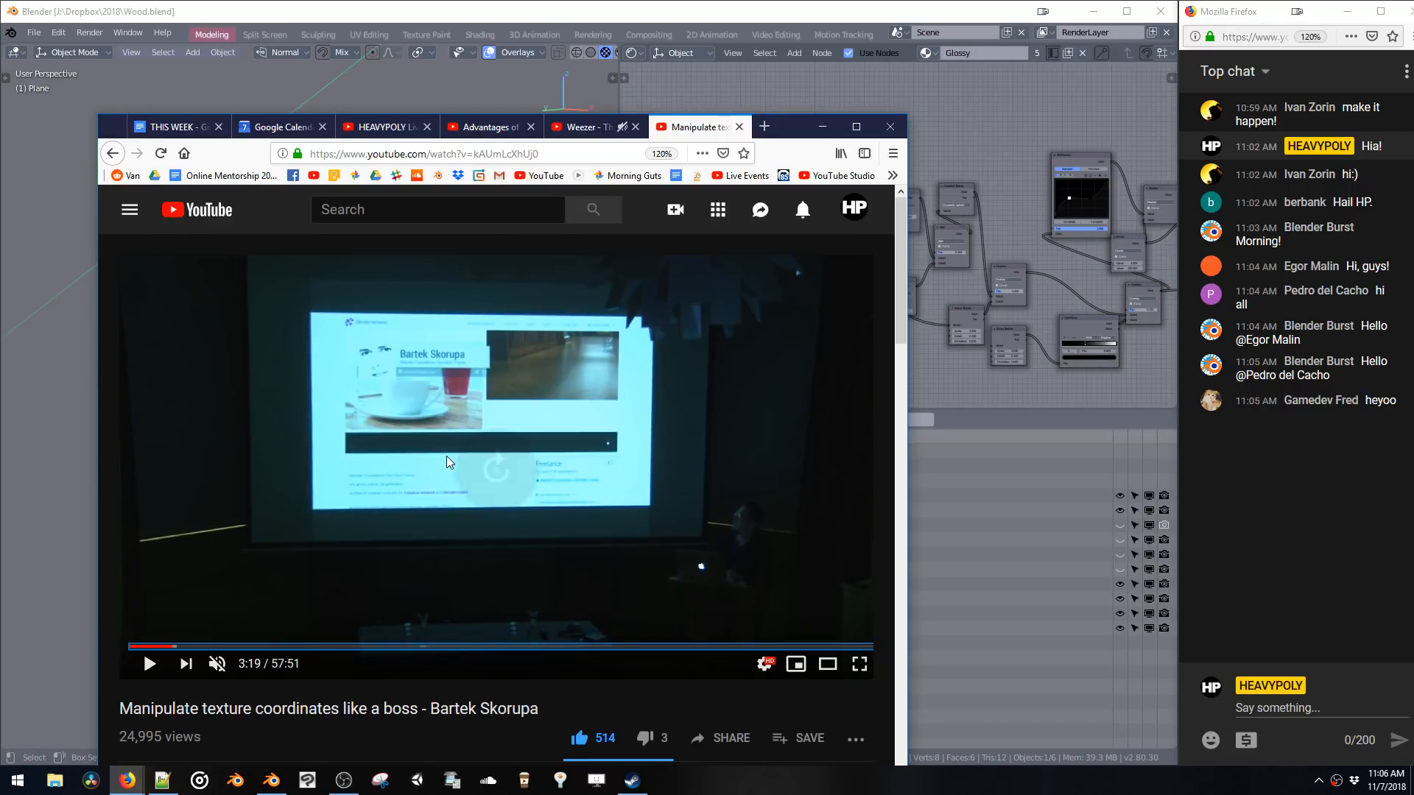
key("Right")
key("Right")
key("Right")
key("Right")
key("Right")
key("Right")
key("Right")
key("Right")
key("Right")
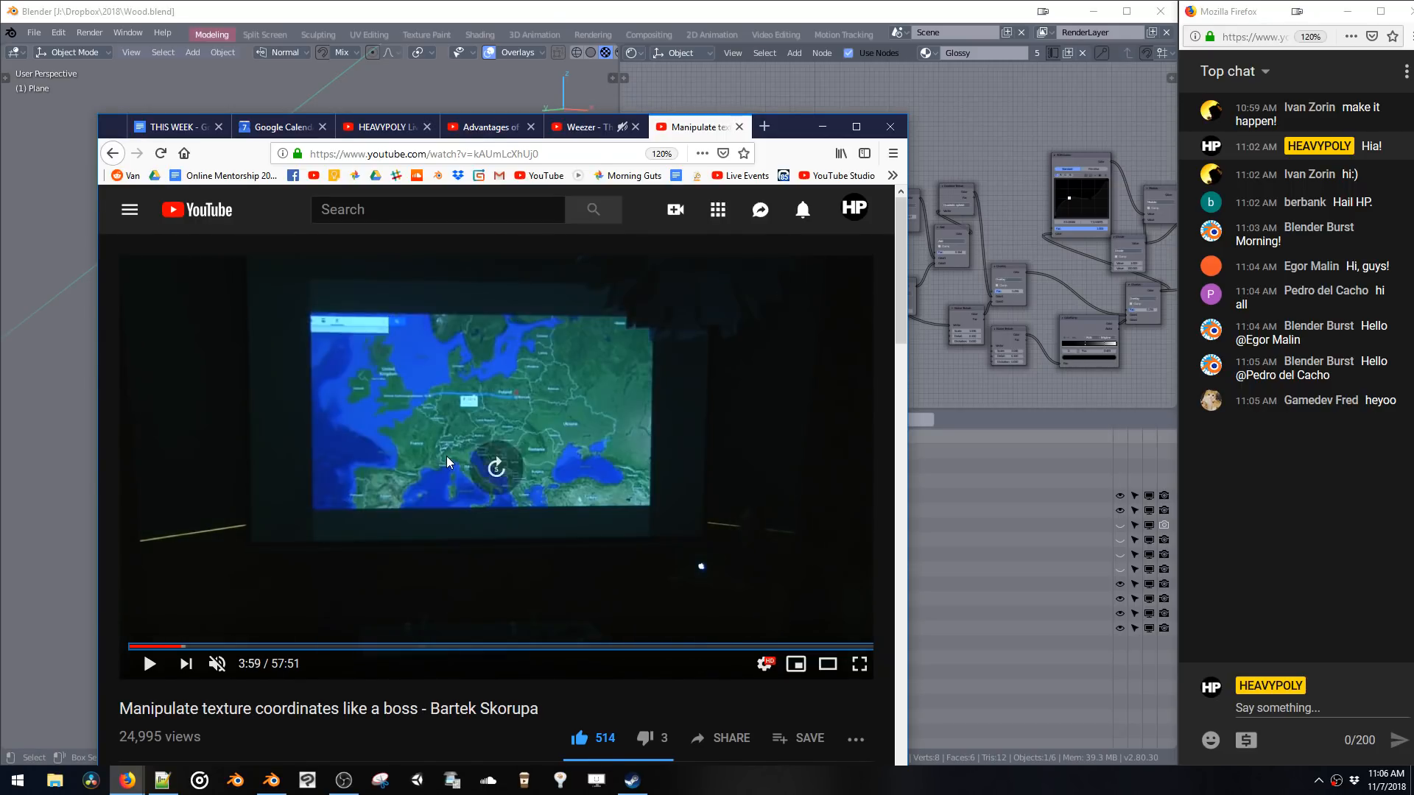
key("Right")
key("Right")
key("Right")
key("Right")
key("Right")
key("Right")
key("Right")
key("Right")
key("Right")
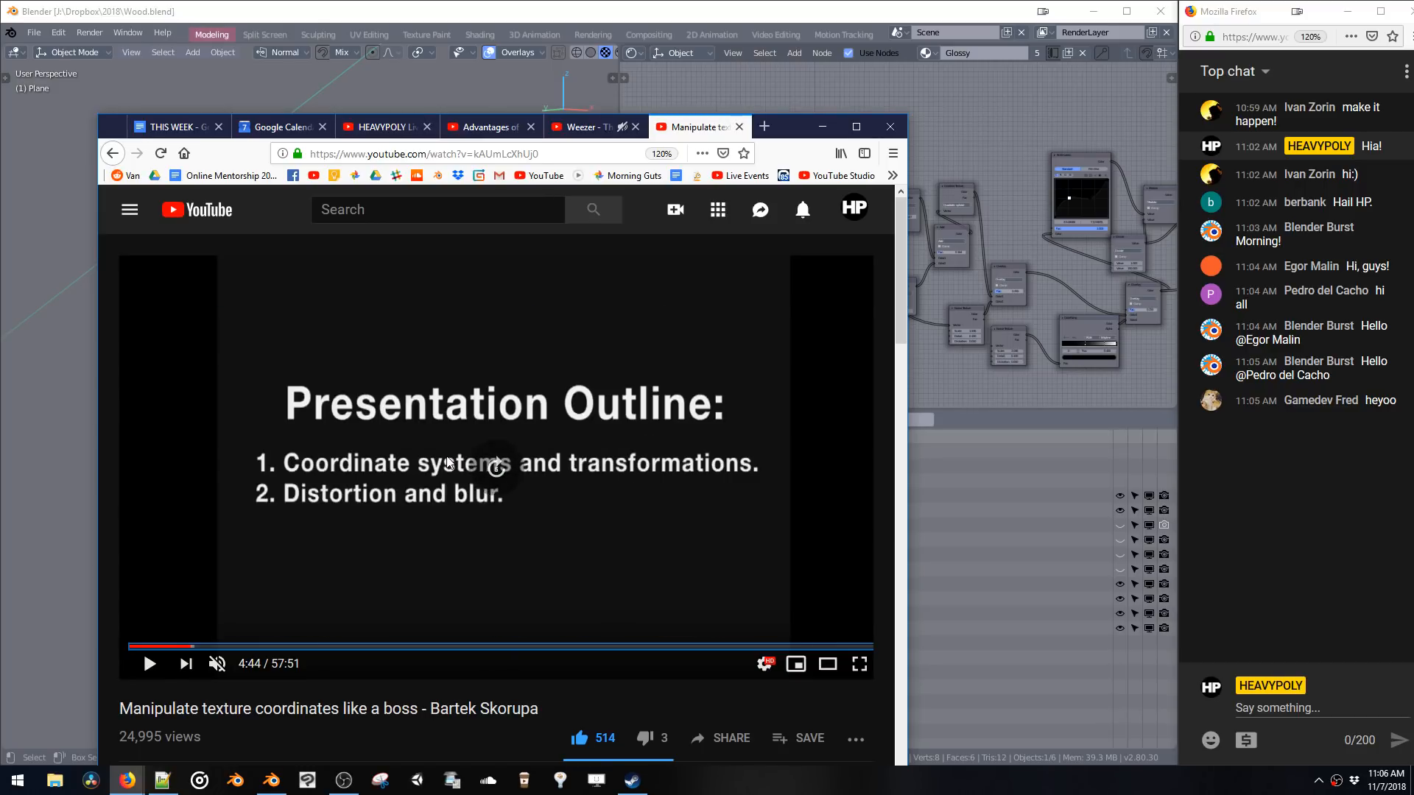
key("Right")
key("Right")
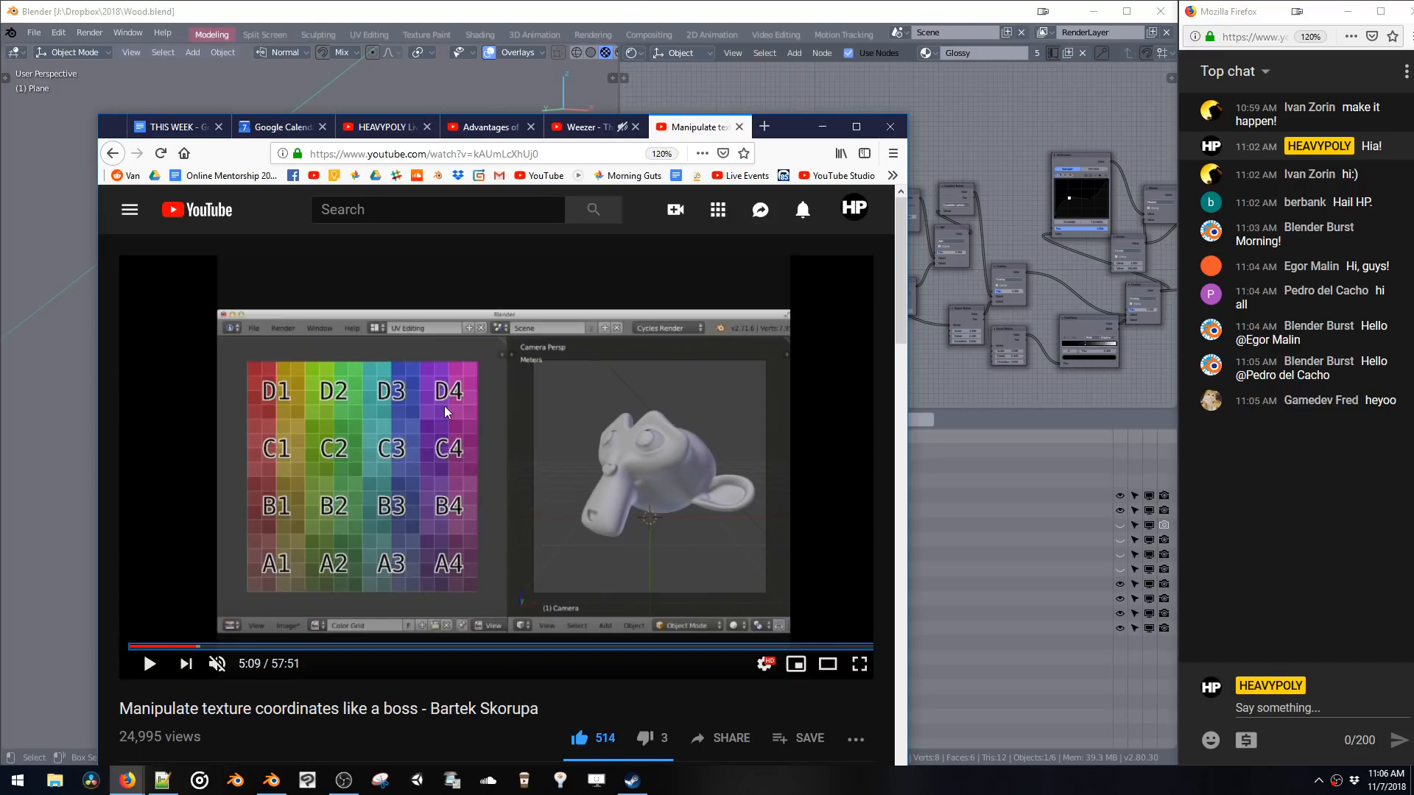
- Move the browser window off the wood block, return to Blender and examine the block's grain from several sides
left_click_drag(786, 133, 1061, 52)
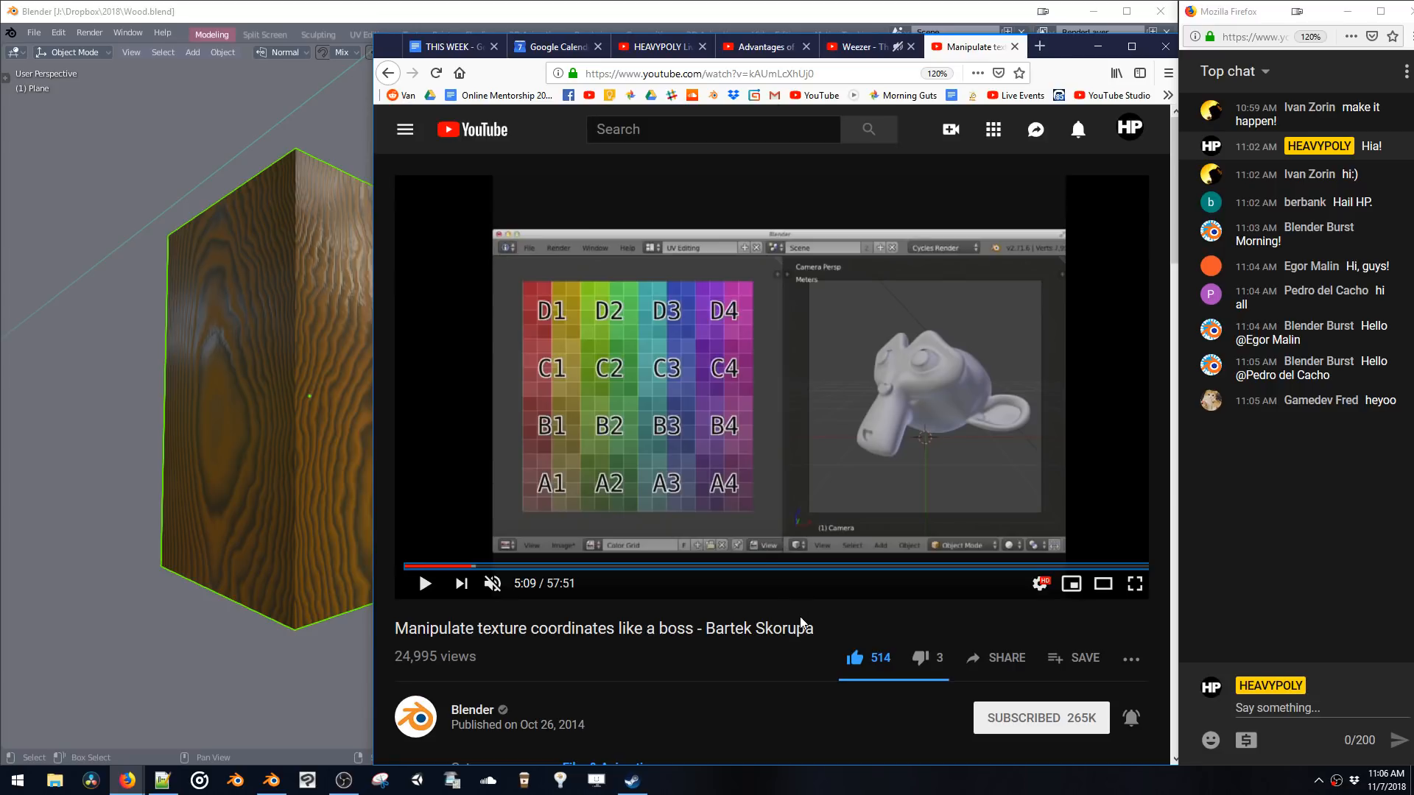
left_click(225, 384)
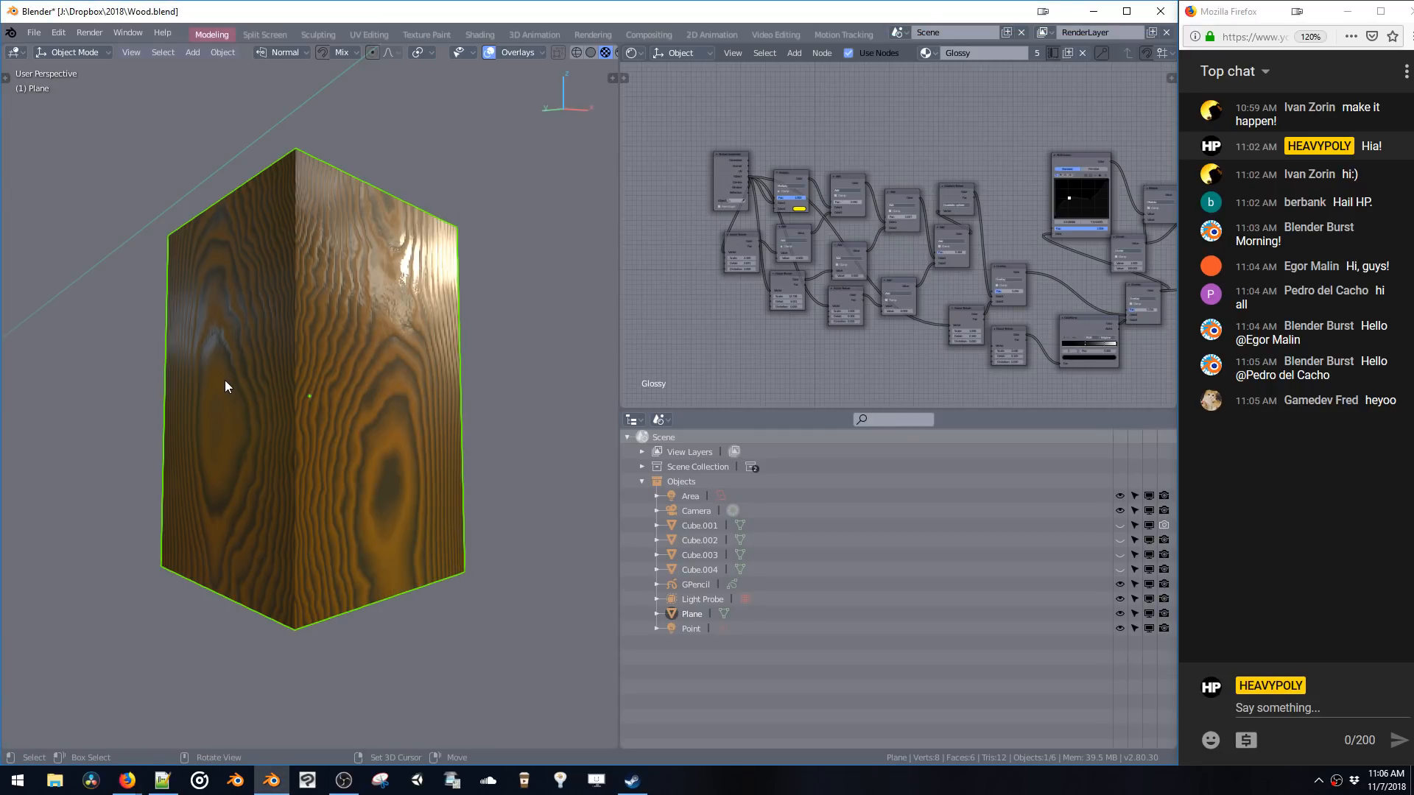
middle_click_drag(496, 386, 380, 401)
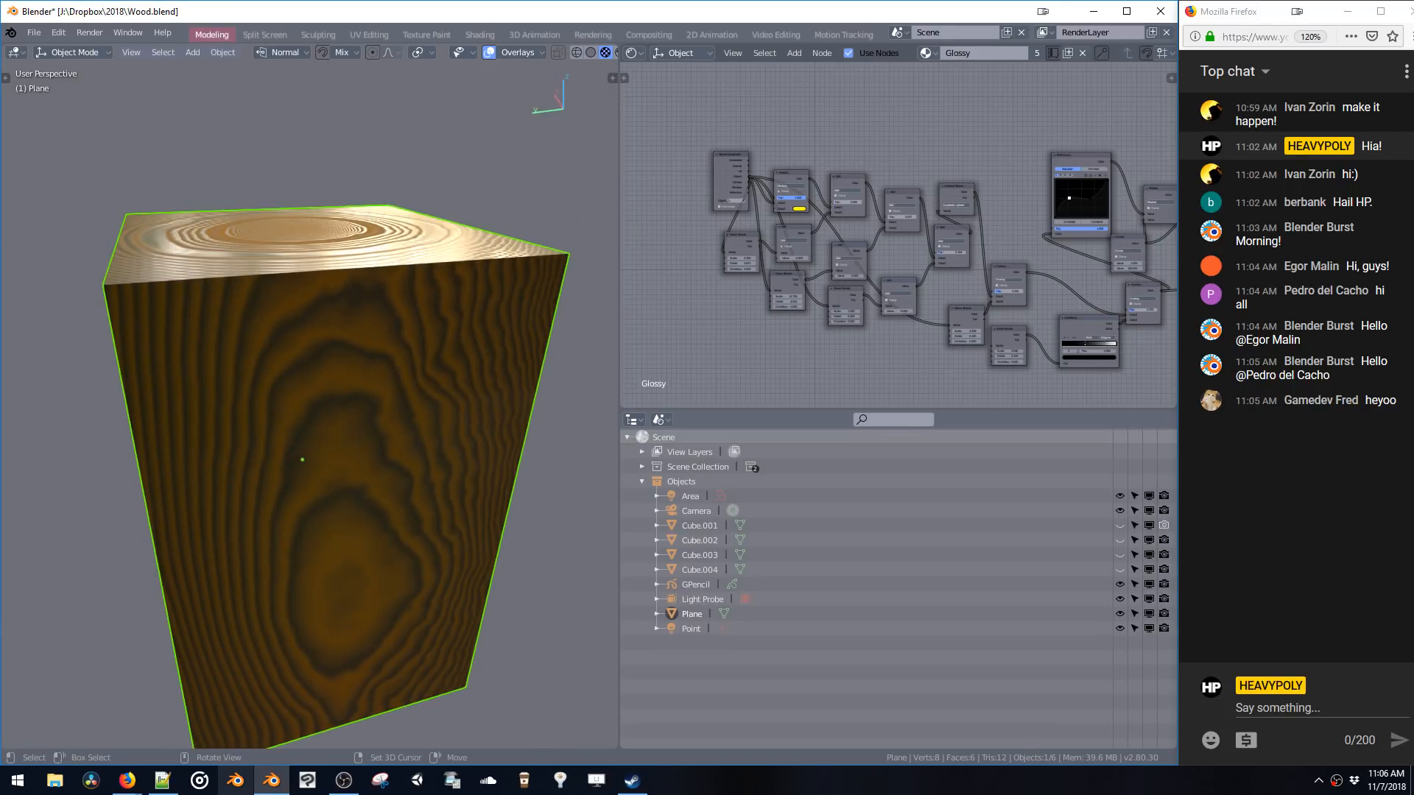
mouse_move(524, 527)
middle_mouse_down()
mouse_move(409, 496)
mouse_move(378, 505)
mouse_move(376, 489)
middle_mouse_up()
- Switch the wood block to face editing, move its large front side face inward along the global Y axis and deselect everything
key("Tab")
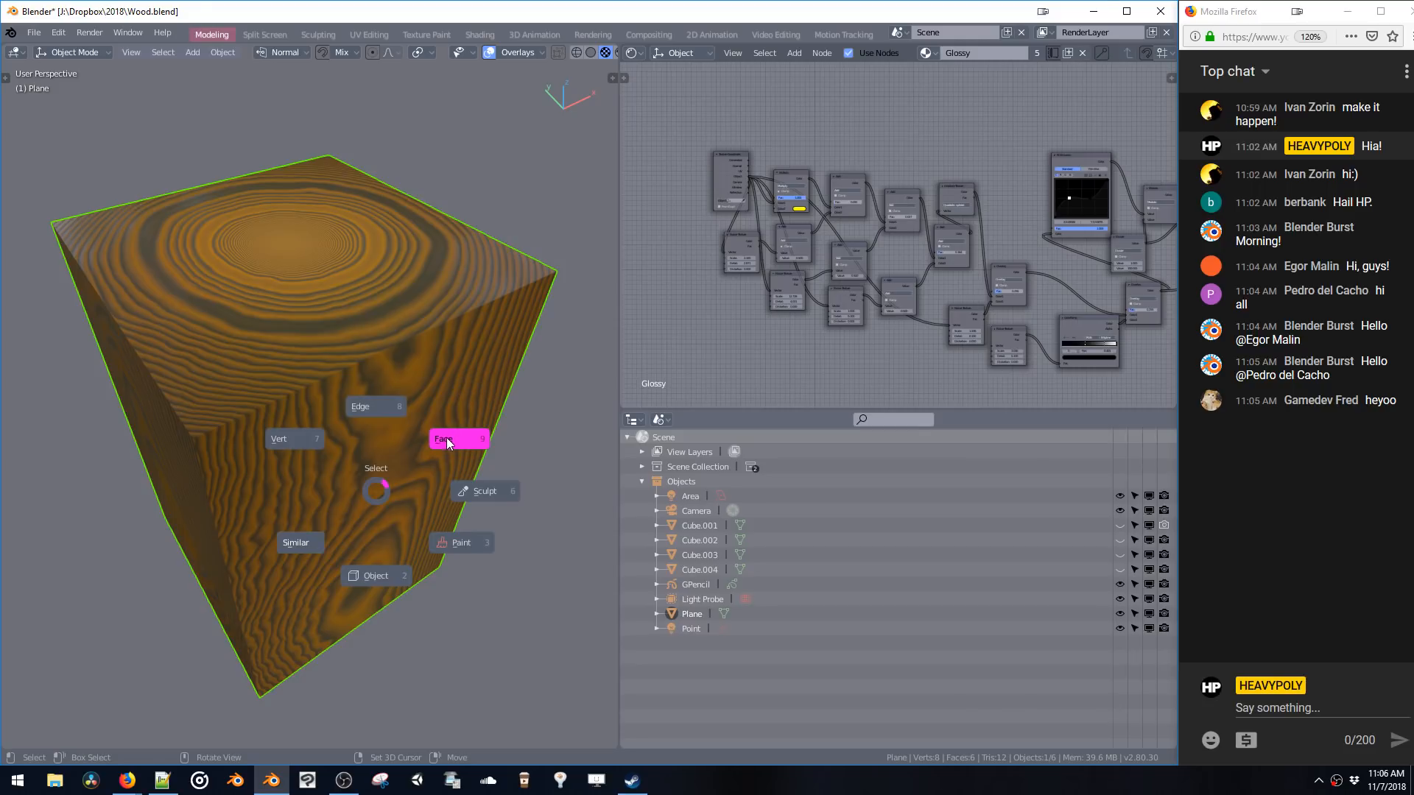
left_click(446, 437)
left_click(309, 427)
key("g")
key("y")
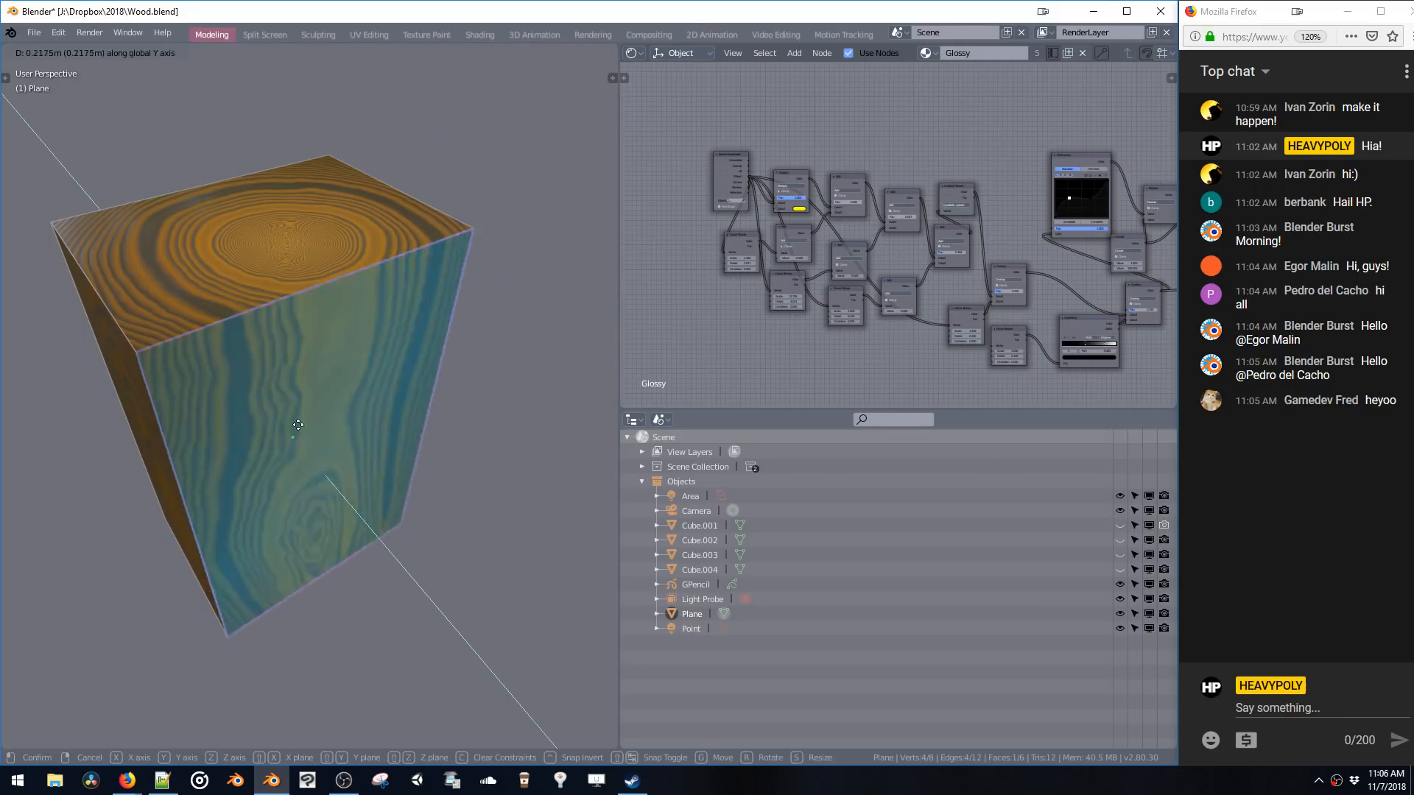
left_click(296, 405)
key("alt+a")
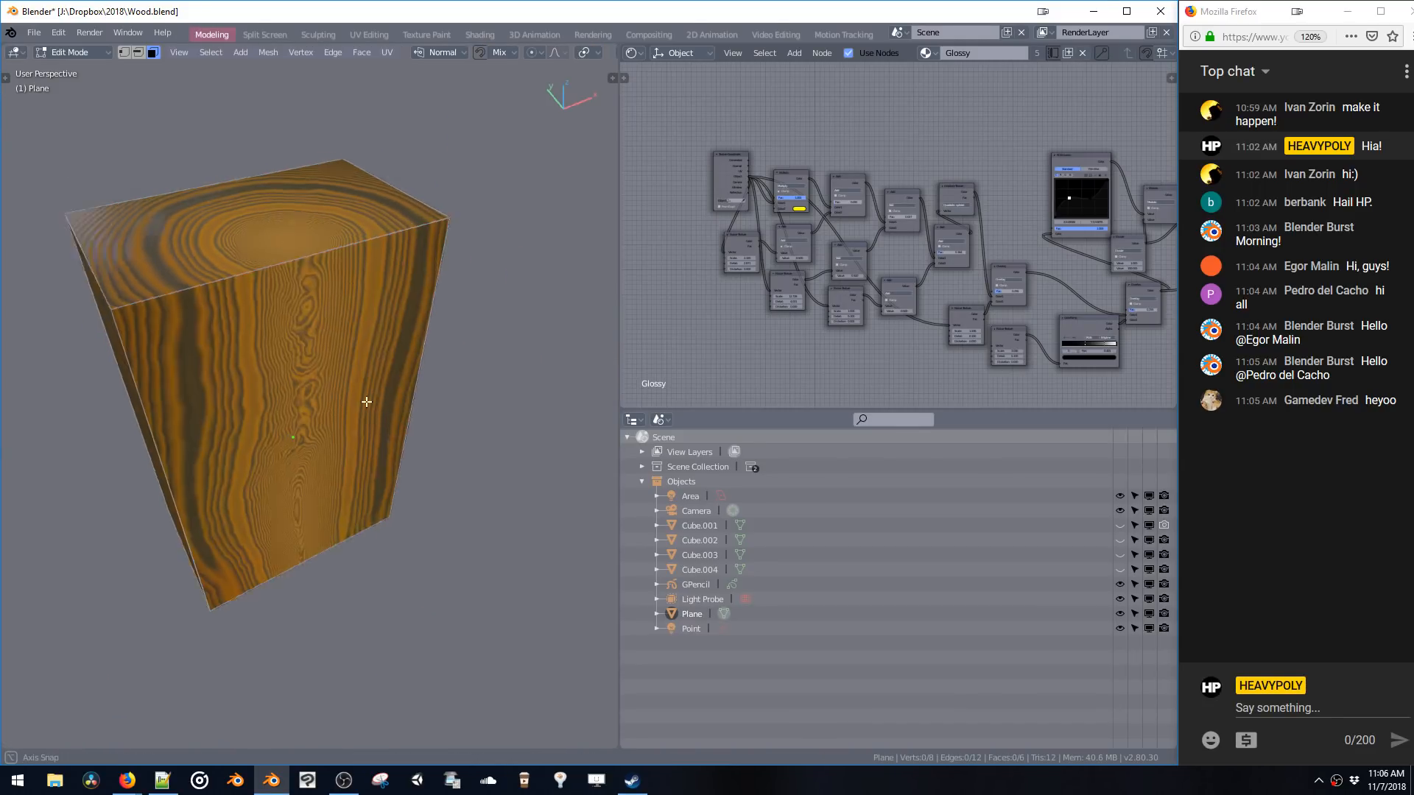
- Set the Scale of the Noise Texture beside the Texture Coordinate node to 6.544
mouse_move(367, 402)
middle_mouse_down()
mouse_move(196, 378)
mouse_move(458, 374)
mouse_move(369, 388)
mouse_move(368, 409)
middle_mouse_up()
middle_click_drag(828, 232, 790, 292)
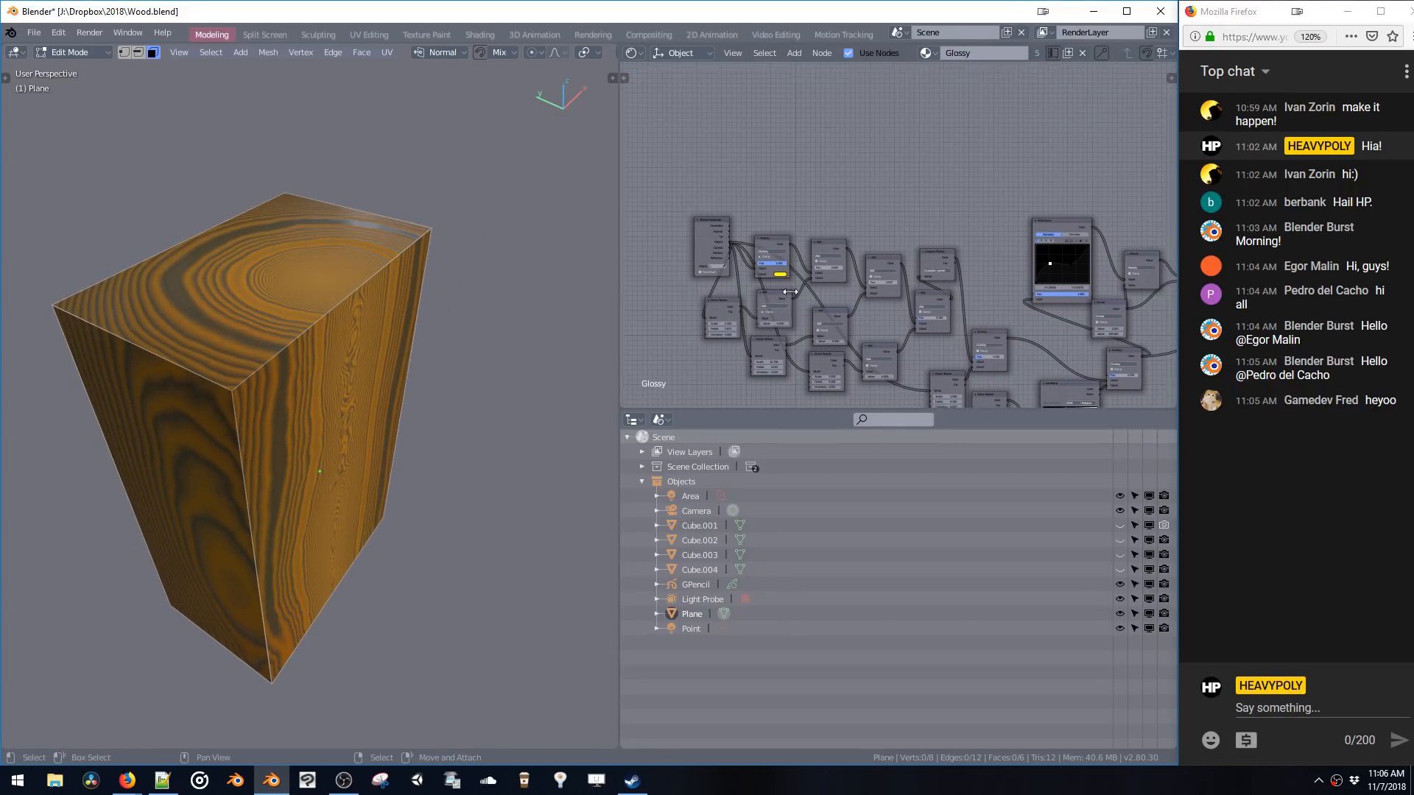
scroll(790, 292, "up", 5)
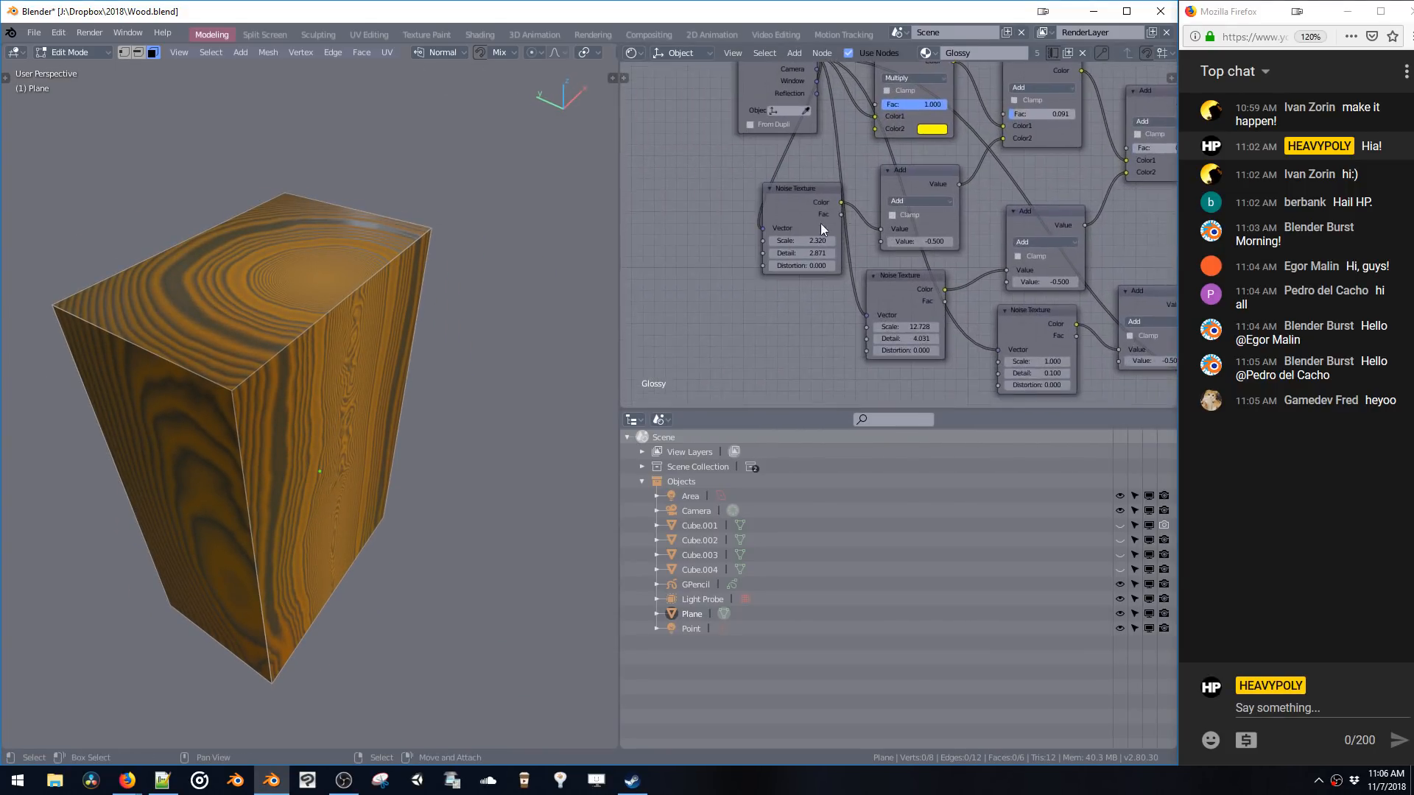
middle_click_drag(820, 223, 780, 288)
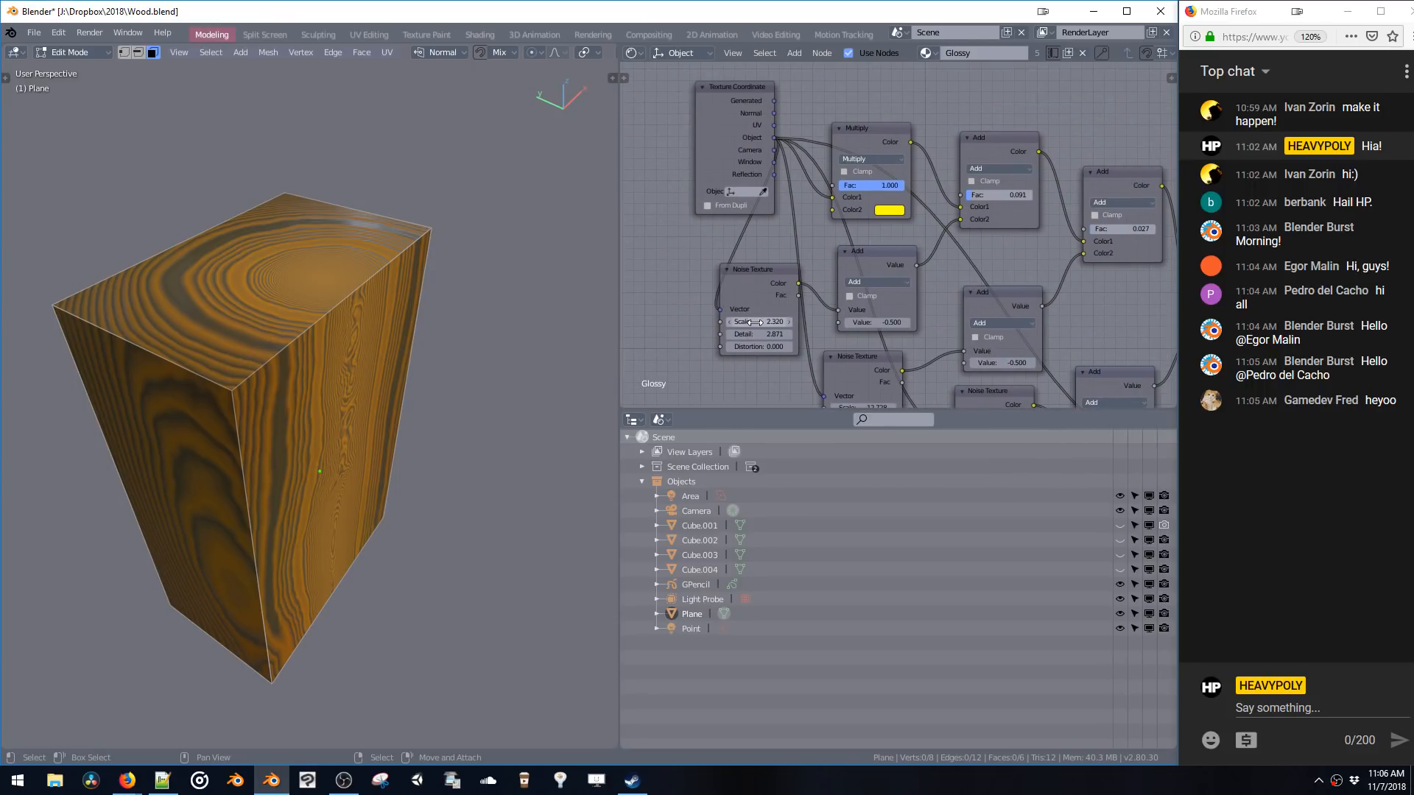
left_click_drag(741, 321, 677, 328)
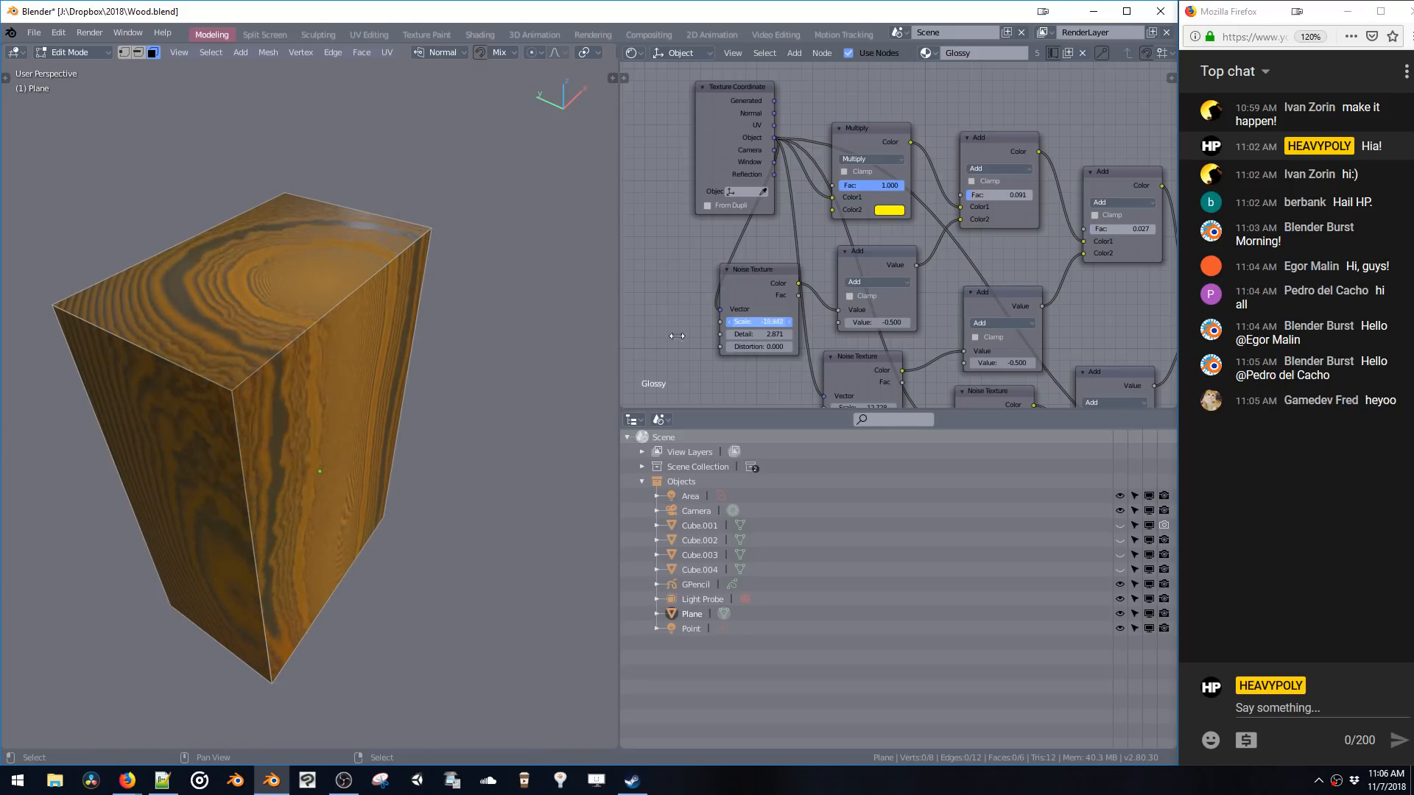
left_click_drag(677, 336, 855, 335)
- Set the second Noise Texture's Scale to 9.052 and adjust the Scale of the third Noise Texture
middle_click_drag(855, 334, 766, 218)
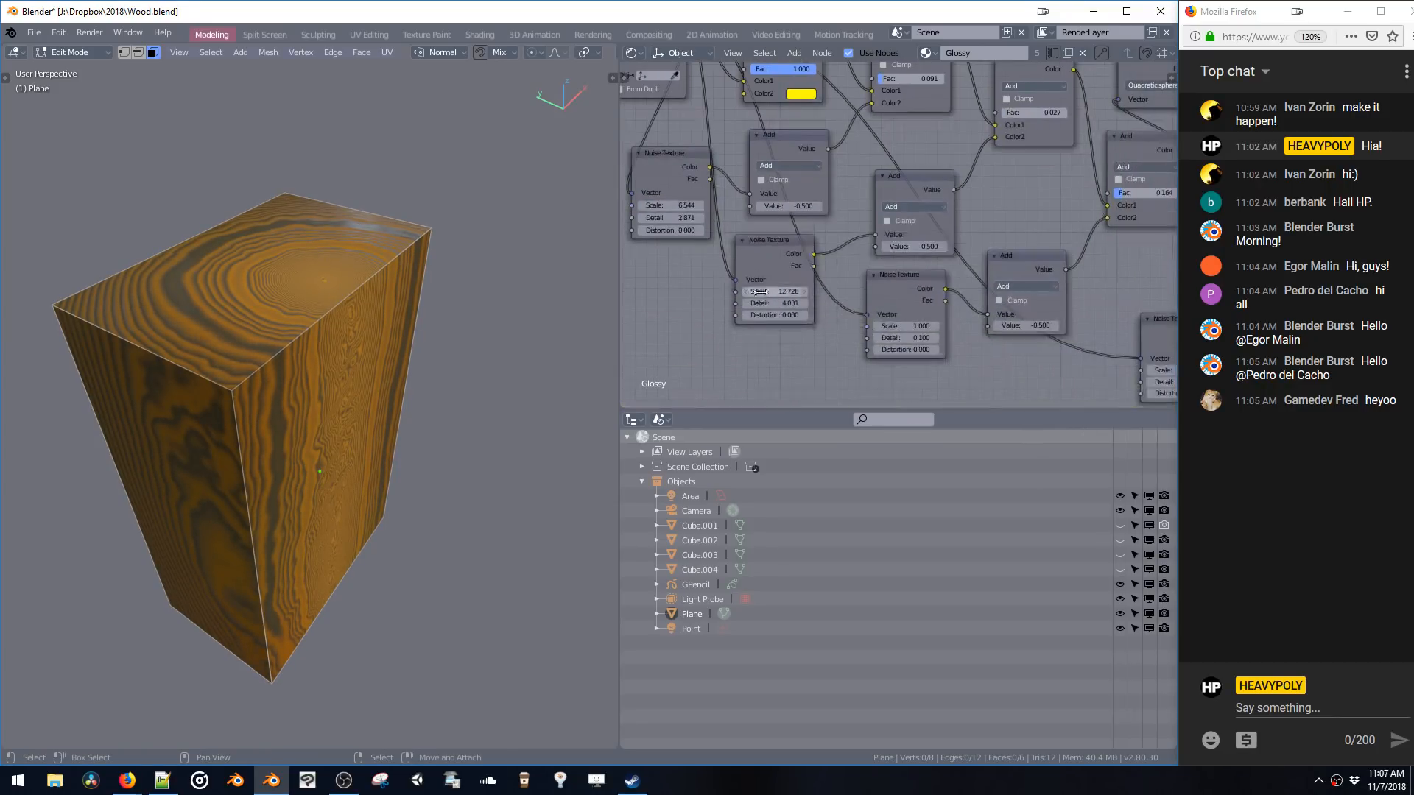
left_click_drag(759, 291, 775, 291)
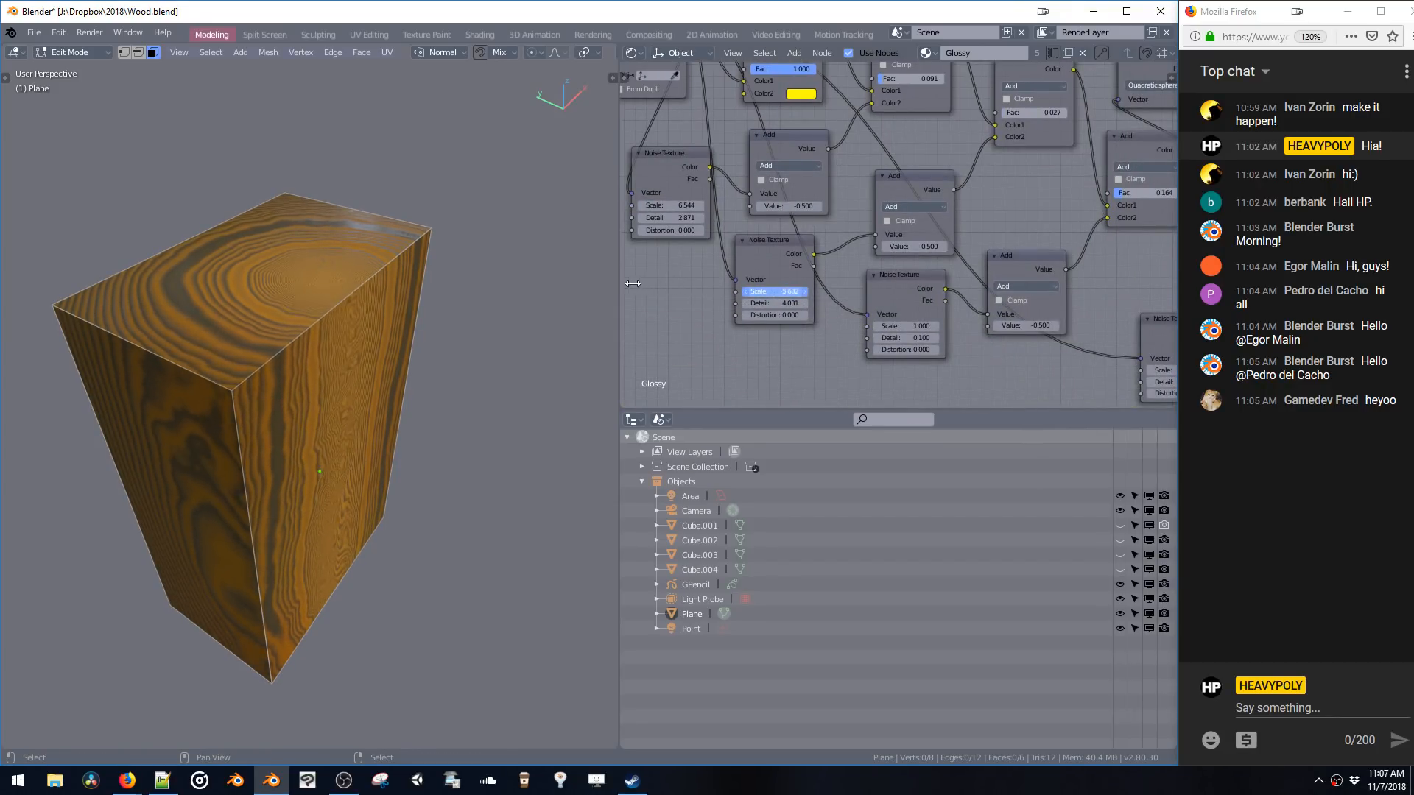
left_click_drag(633, 283, 705, 296)
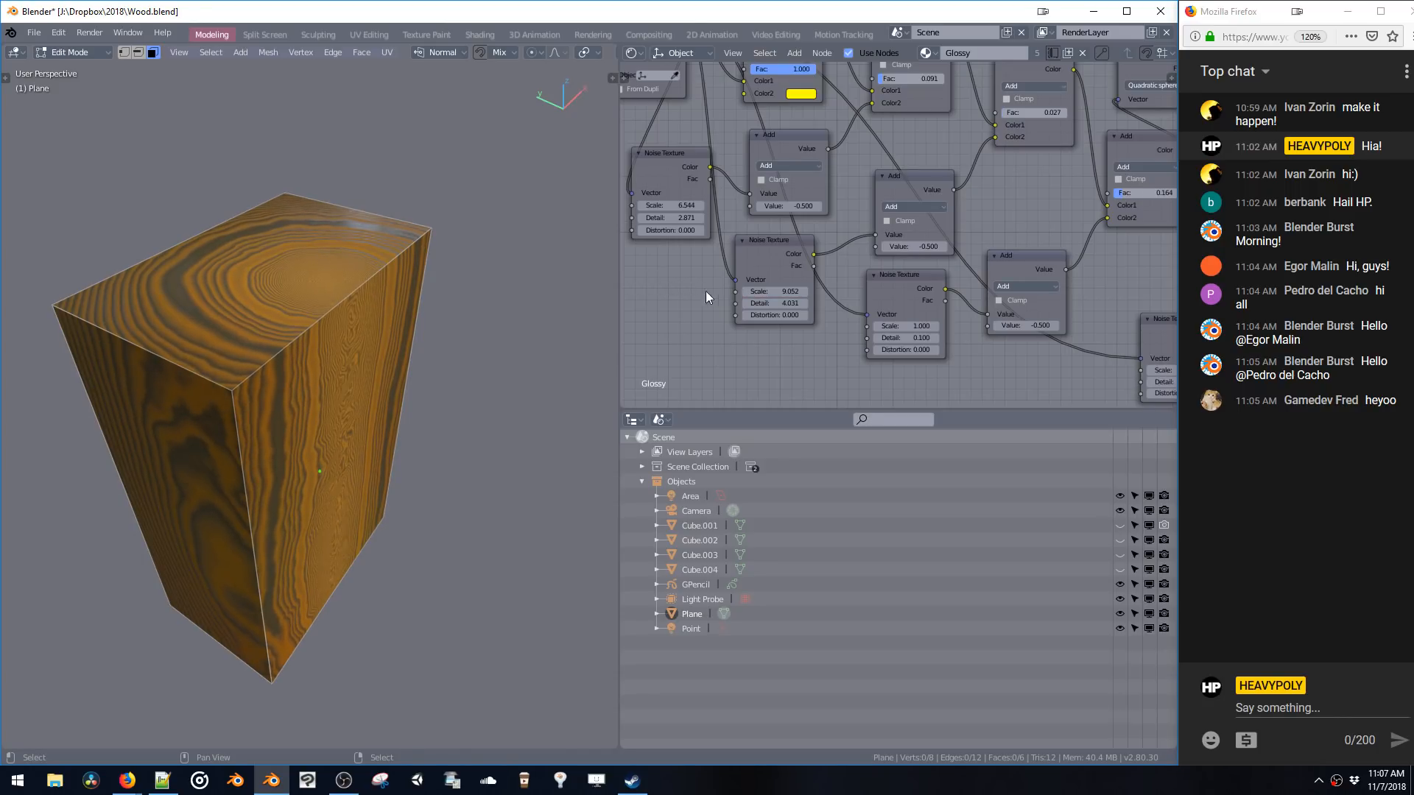
left_click_drag(902, 326, 861, 326)
- Move the Gradient Texture node away from the Add node, try its Linear type and return it to Quadratic sphere
middle_click_drag(1087, 263, 833, 190)
left_click_drag(886, 201, 1000, 229)
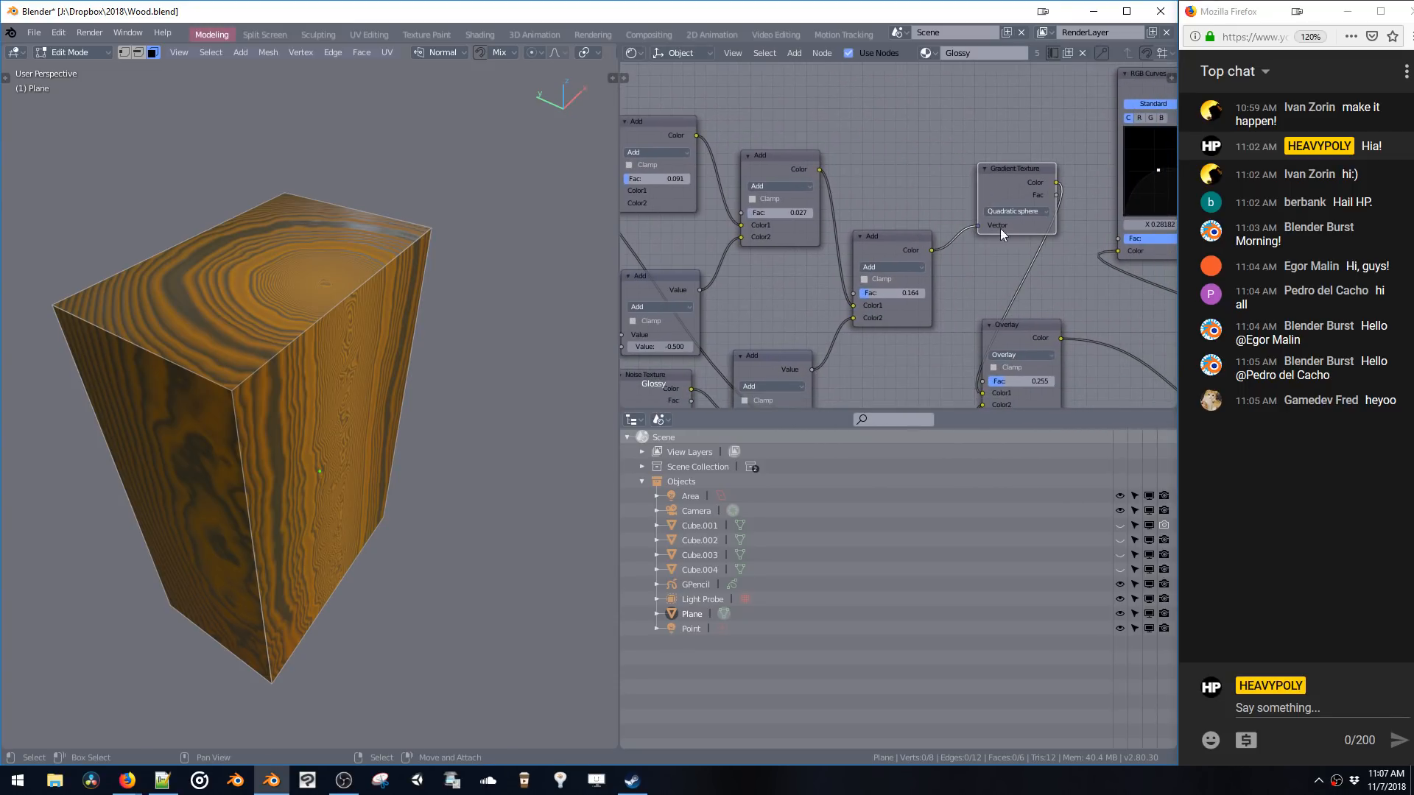
left_click(1010, 211)
left_click(1001, 197)
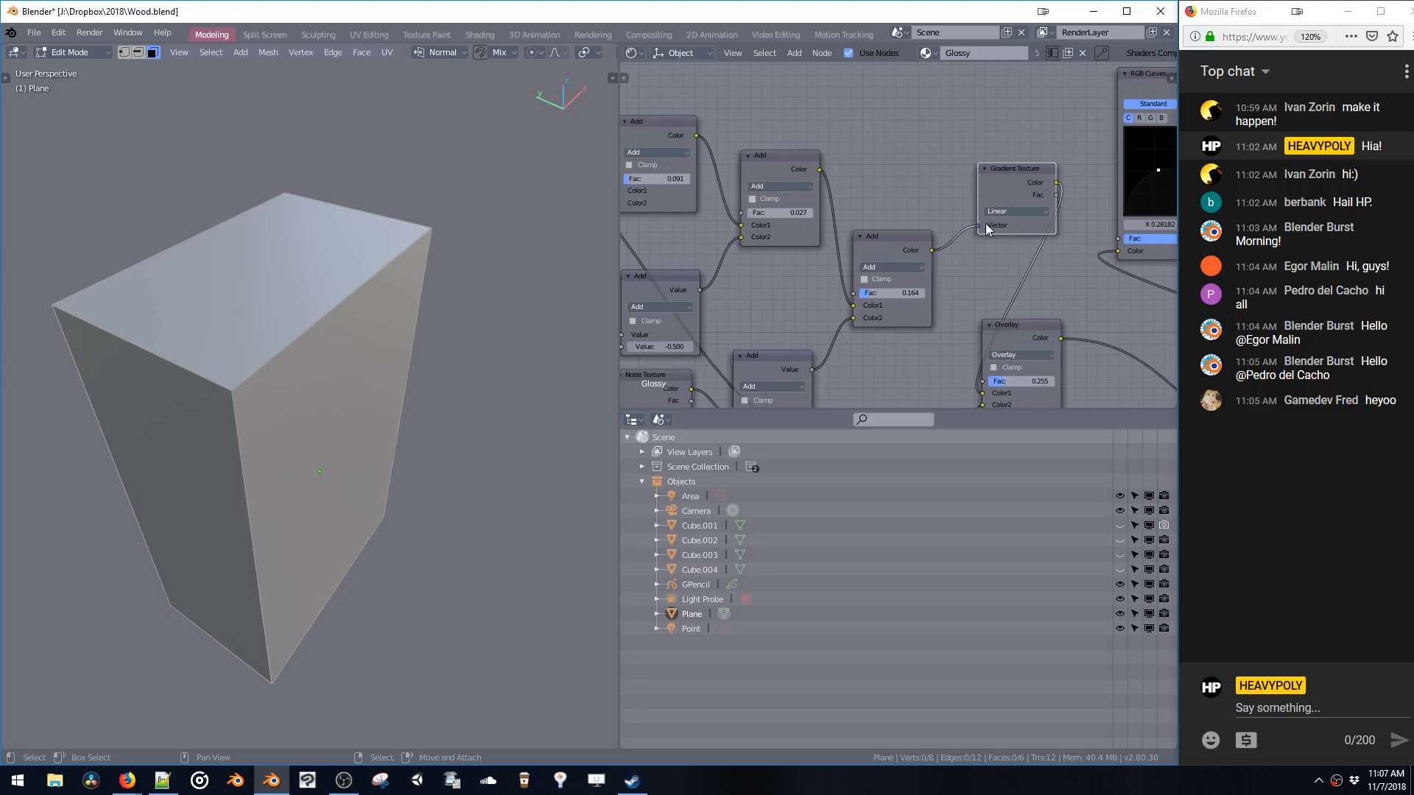
left_click(1035, 211)
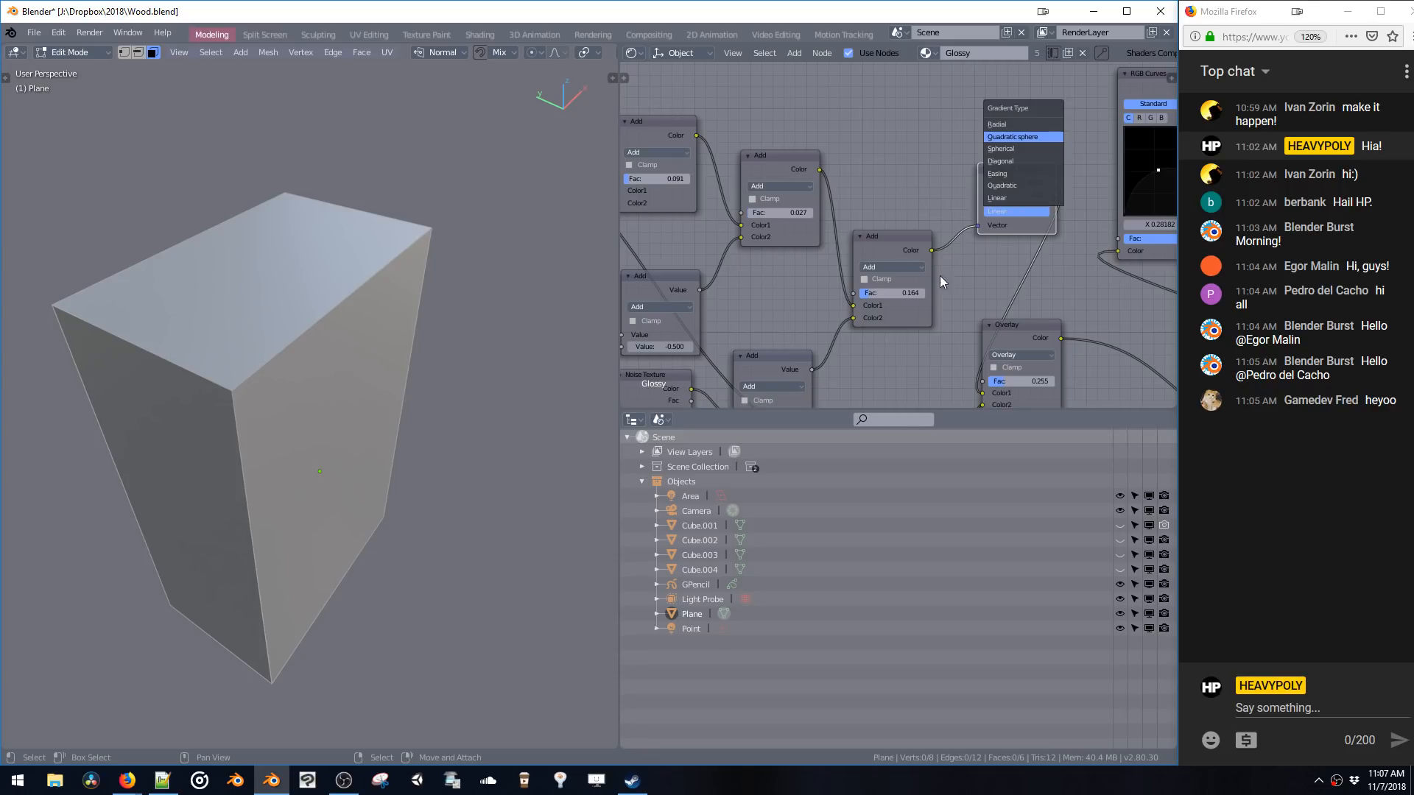
key("Return")
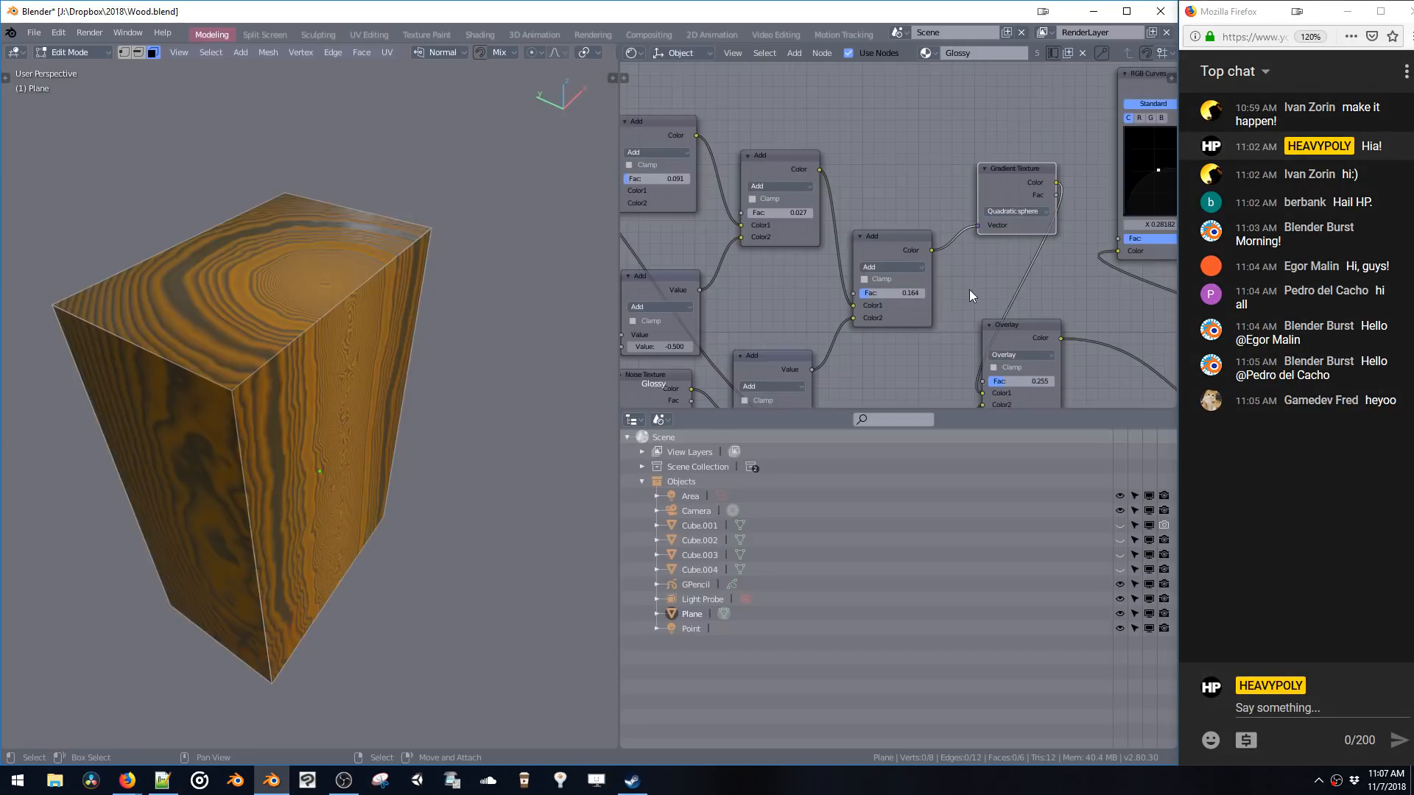
- Move the first RGB Curves point to X 0.26818, Y 0.75625 and switch the block to Object Mode for a closer look
middle_click_drag(970, 296, 833, 223)
left_click_drag(826, 254, 824, 215)
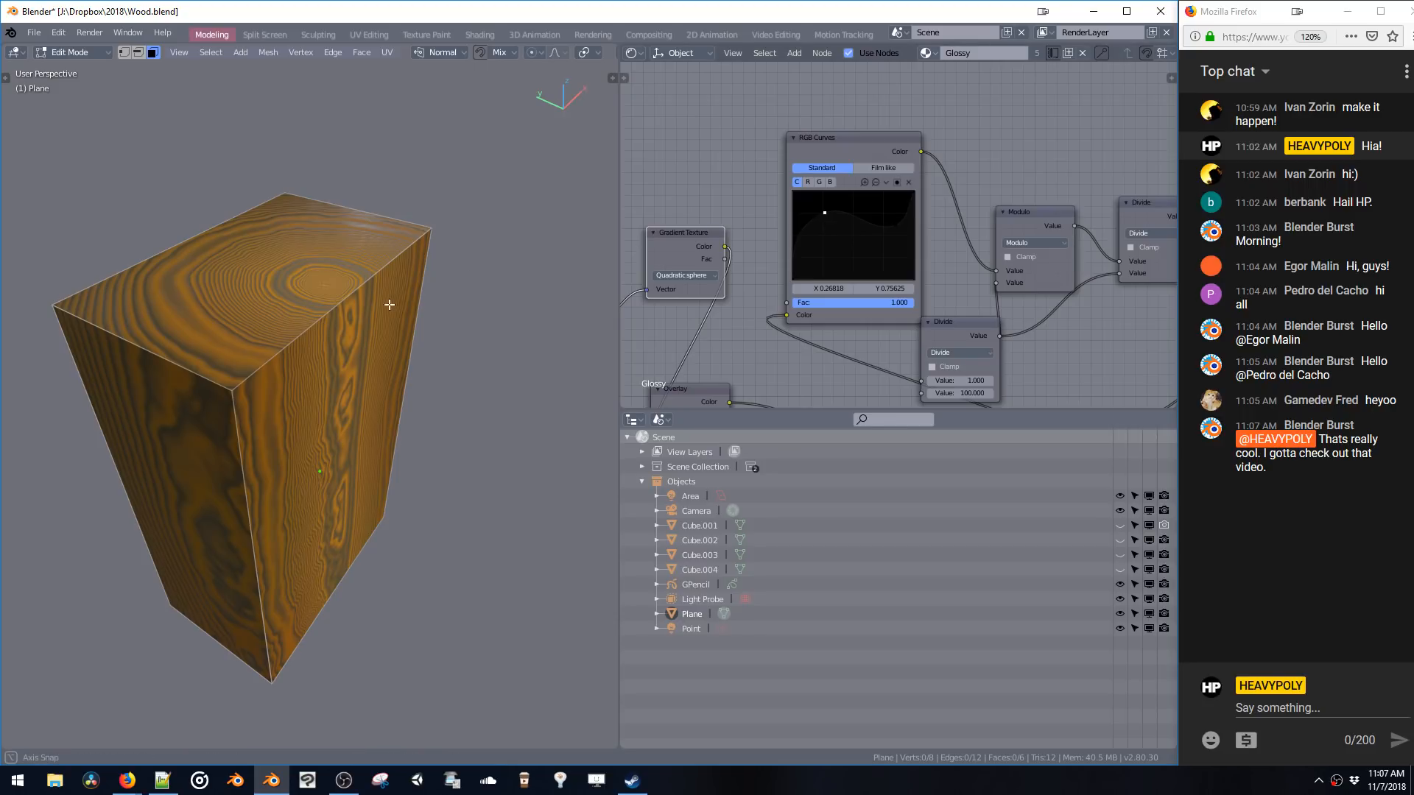
middle_click_drag(391, 302, 372, 335)
scroll(387, 294, "up", 3)
key("space")
left_click(393, 438)
middle_click_drag(397, 434, 442, 309)
- Spread out the RGB Curves, Modulo and first Divide nodes so their connections are easier to follow
middle_click_drag(1042, 281, 864, 214)
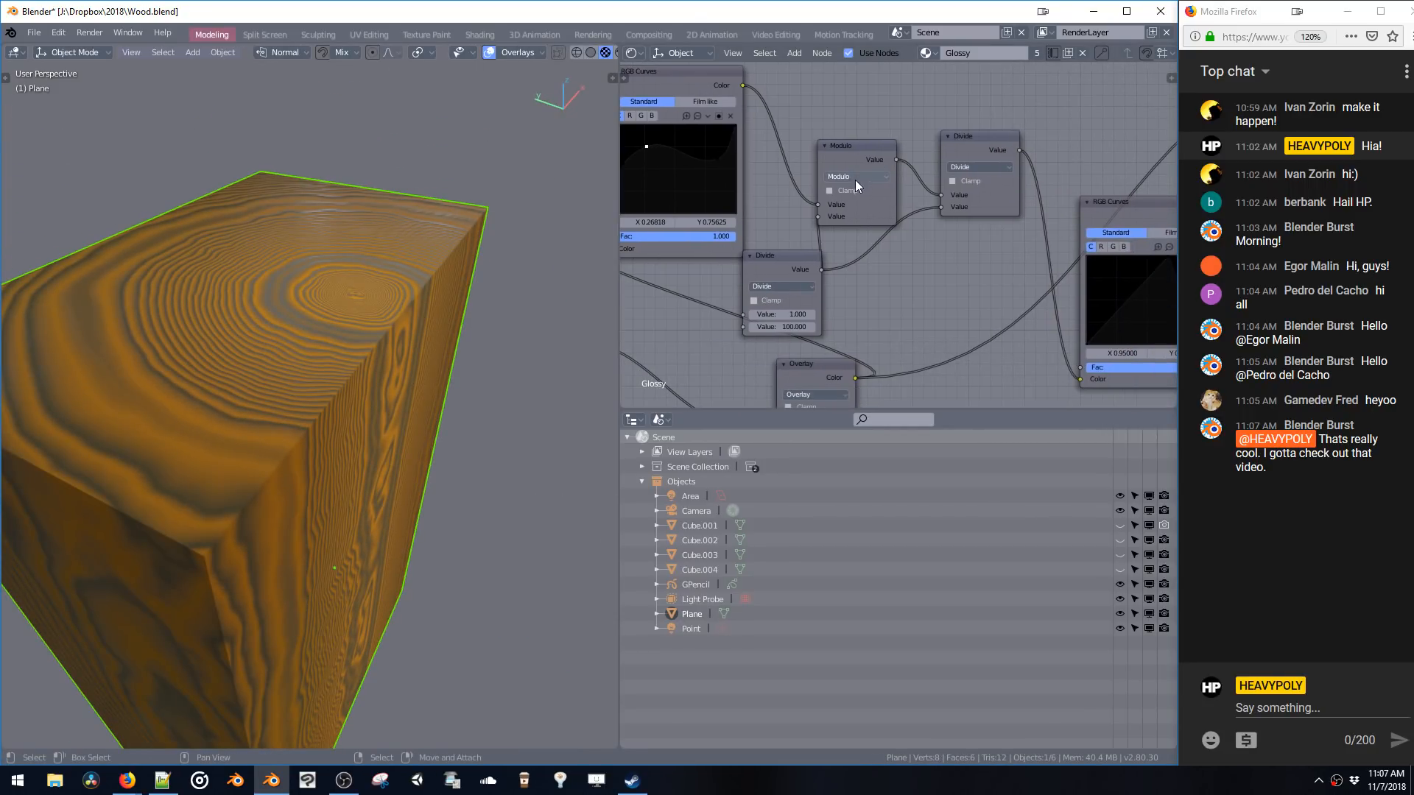
left_click_drag(842, 149, 860, 150)
left_click_drag(708, 88, 639, 73)
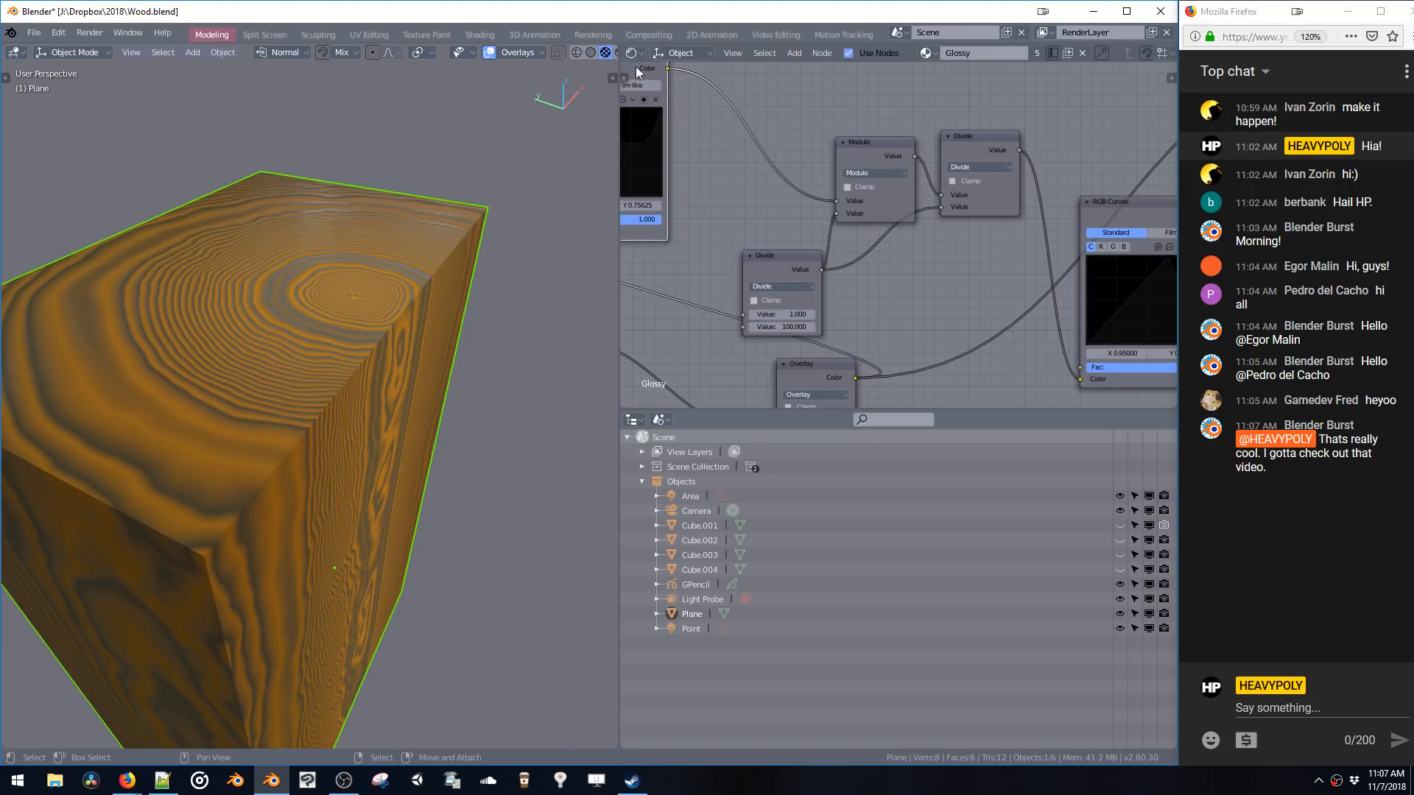
left_click_drag(873, 145, 853, 123)
left_click_drag(782, 256, 766, 199)
middle_click_drag(706, 244, 753, 276)
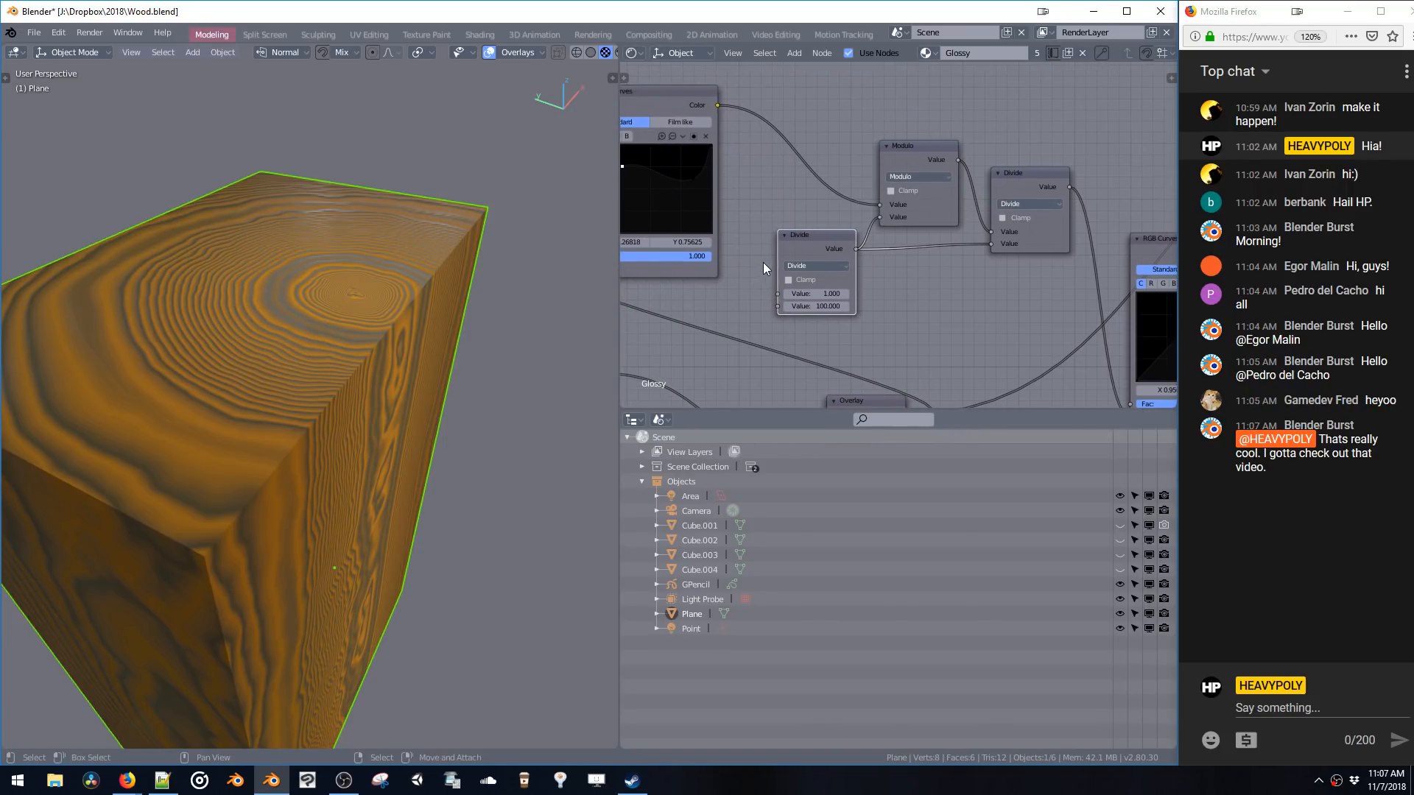
- Disconnect the first Divide node from Modulo and link the RGB Curves colour directly to the second Divide's first Value input
left_click_drag(878, 217, 880, 217)
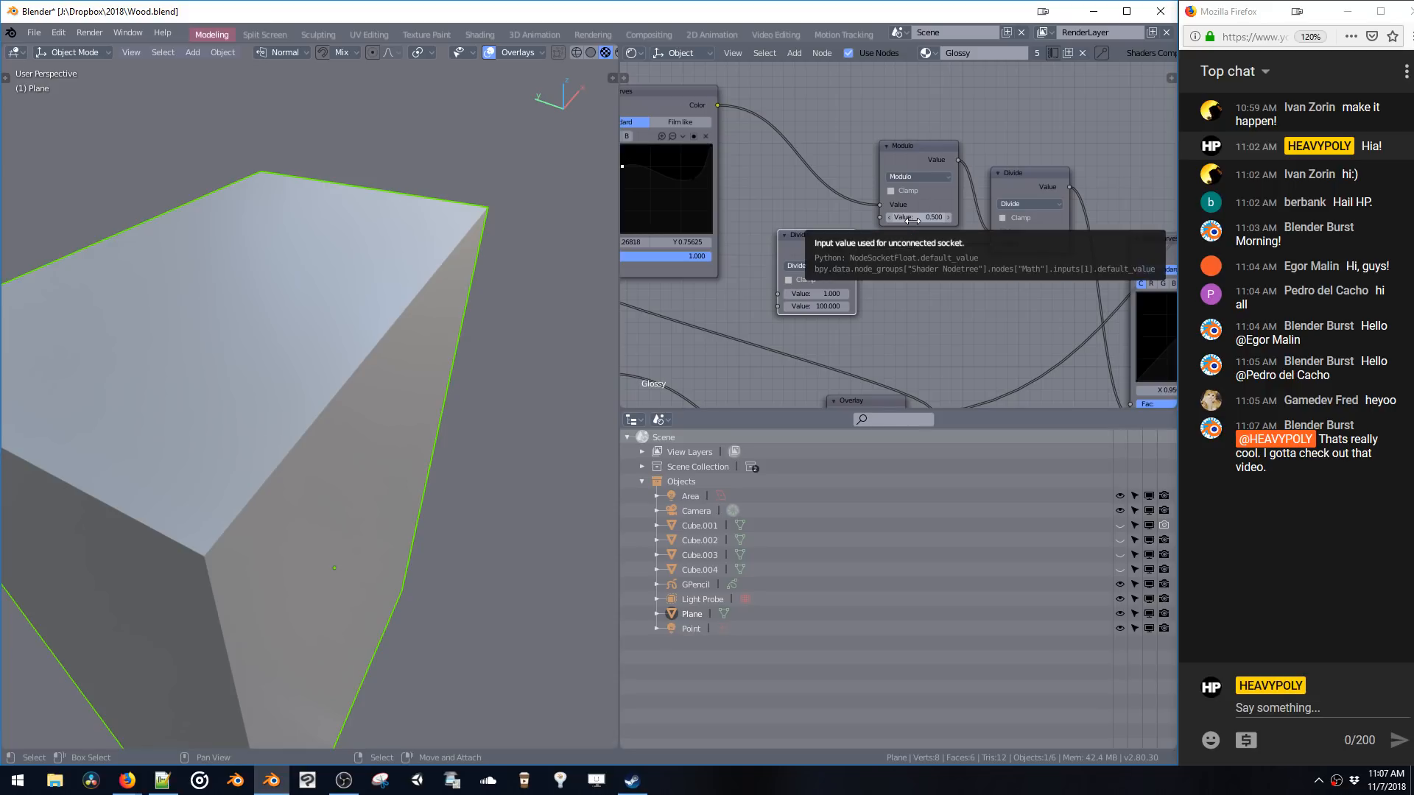
middle_click_drag(771, 161, 864, 170)
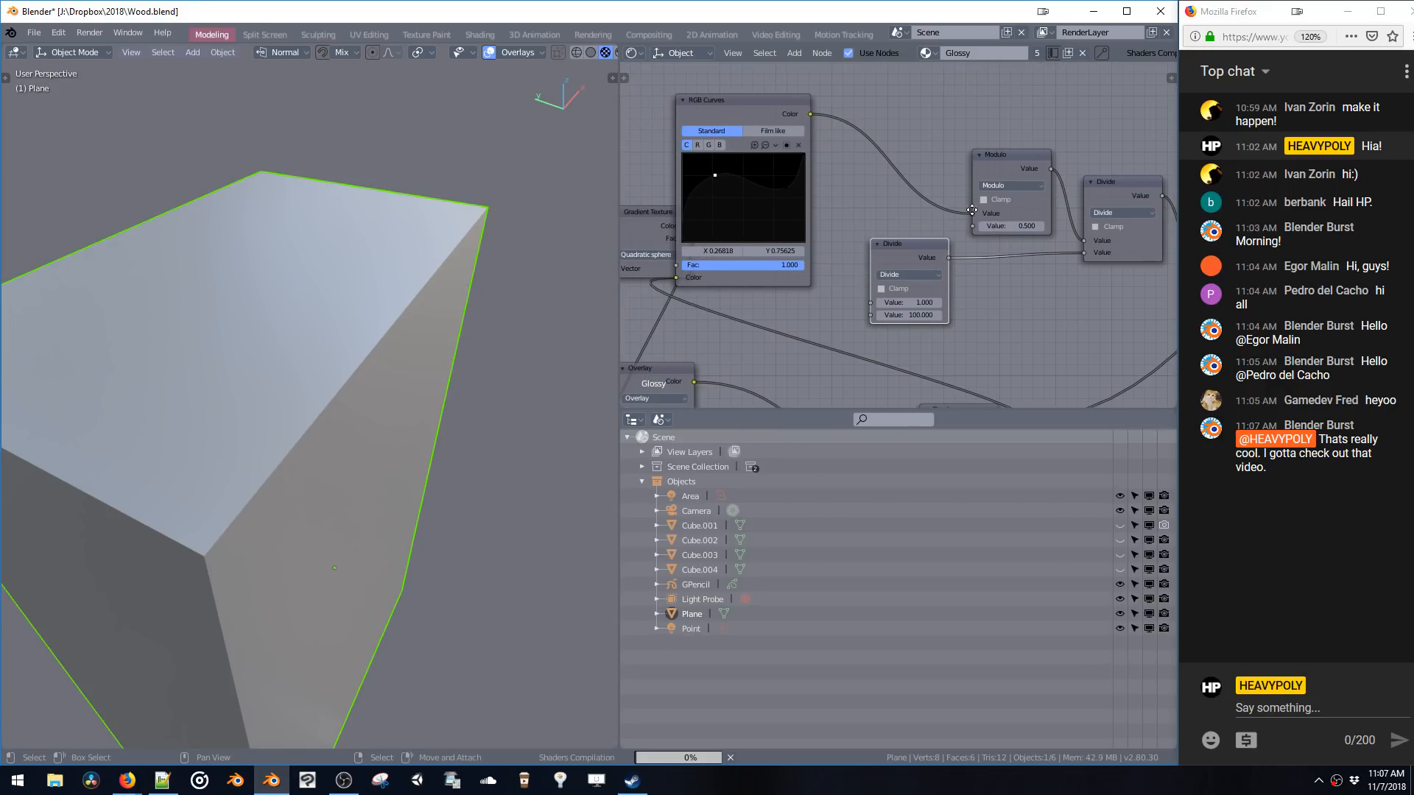
middle_click_drag(840, 124, 779, 123)
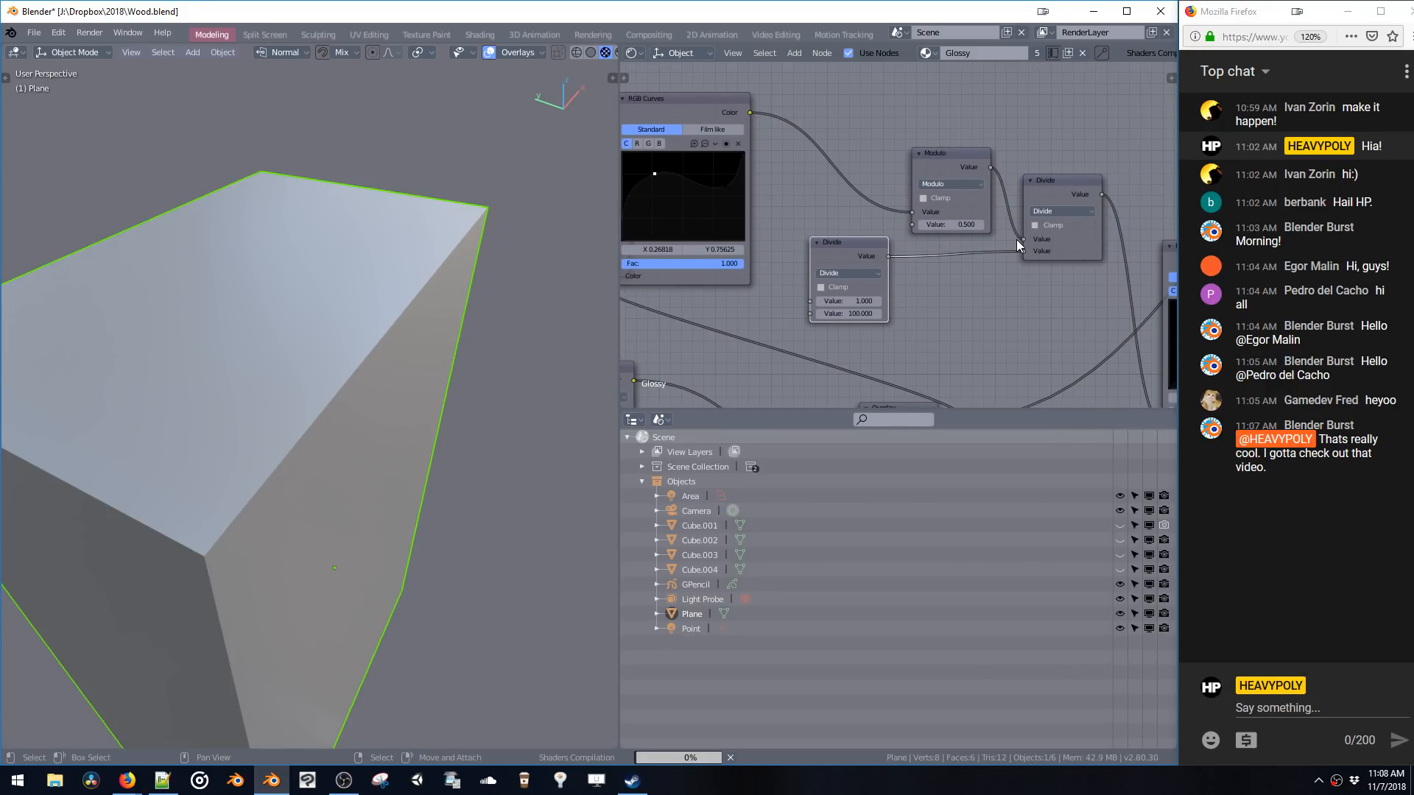
left_click_drag(1016, 240, 1020, 240)
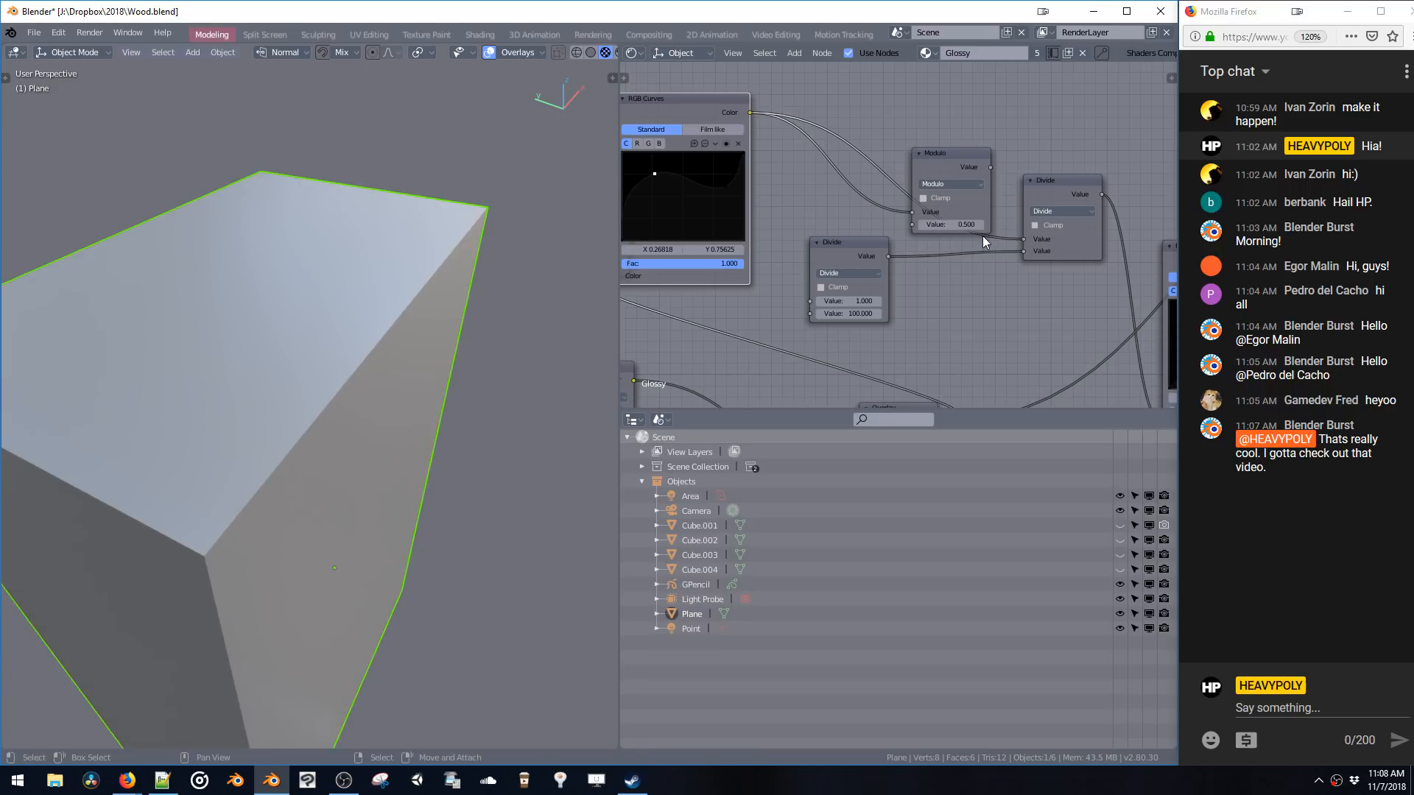
- Move the bypassed Modulo node up out of the chain and mute the second Divide node
left_click_drag(940, 178, 972, 102)
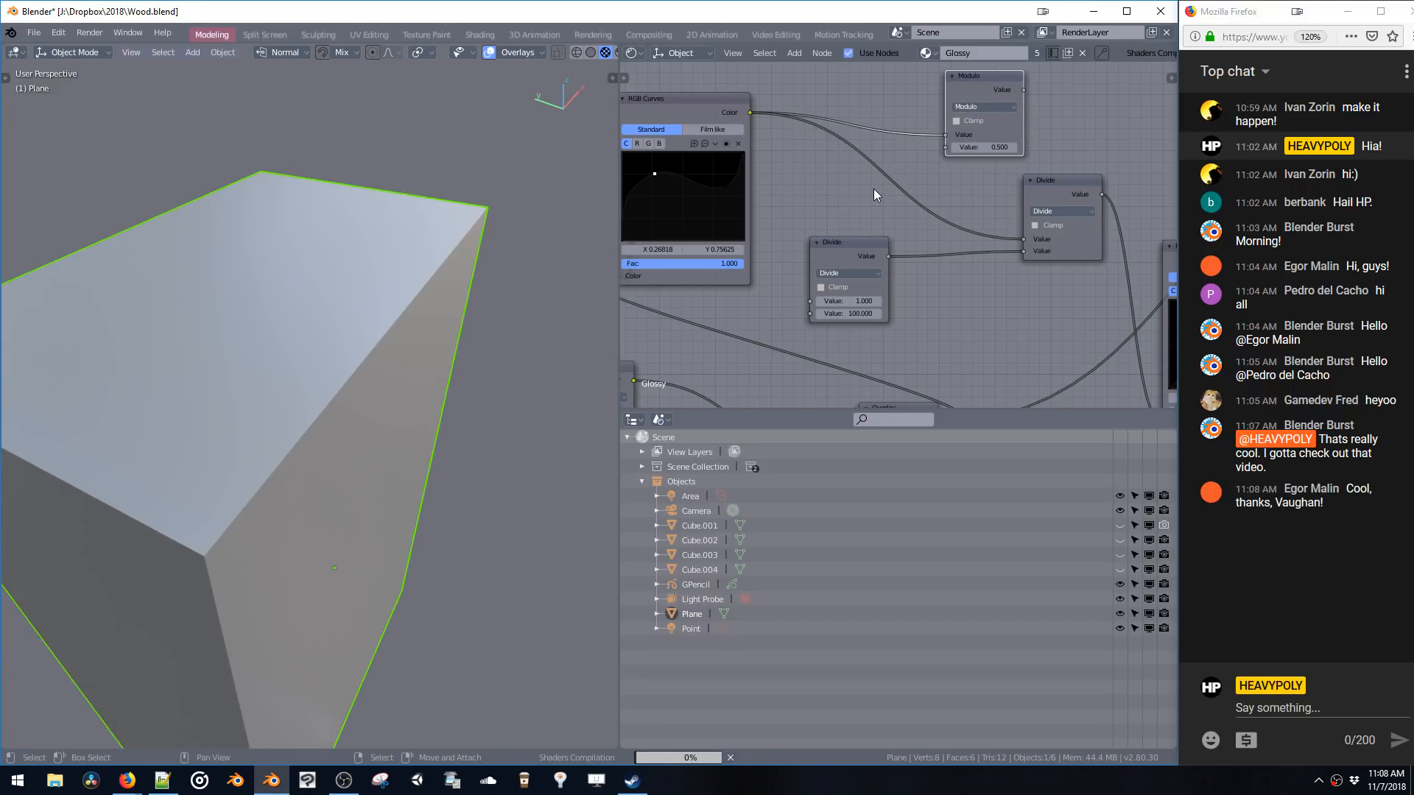
middle_click_drag(444, 334, 399, 428)
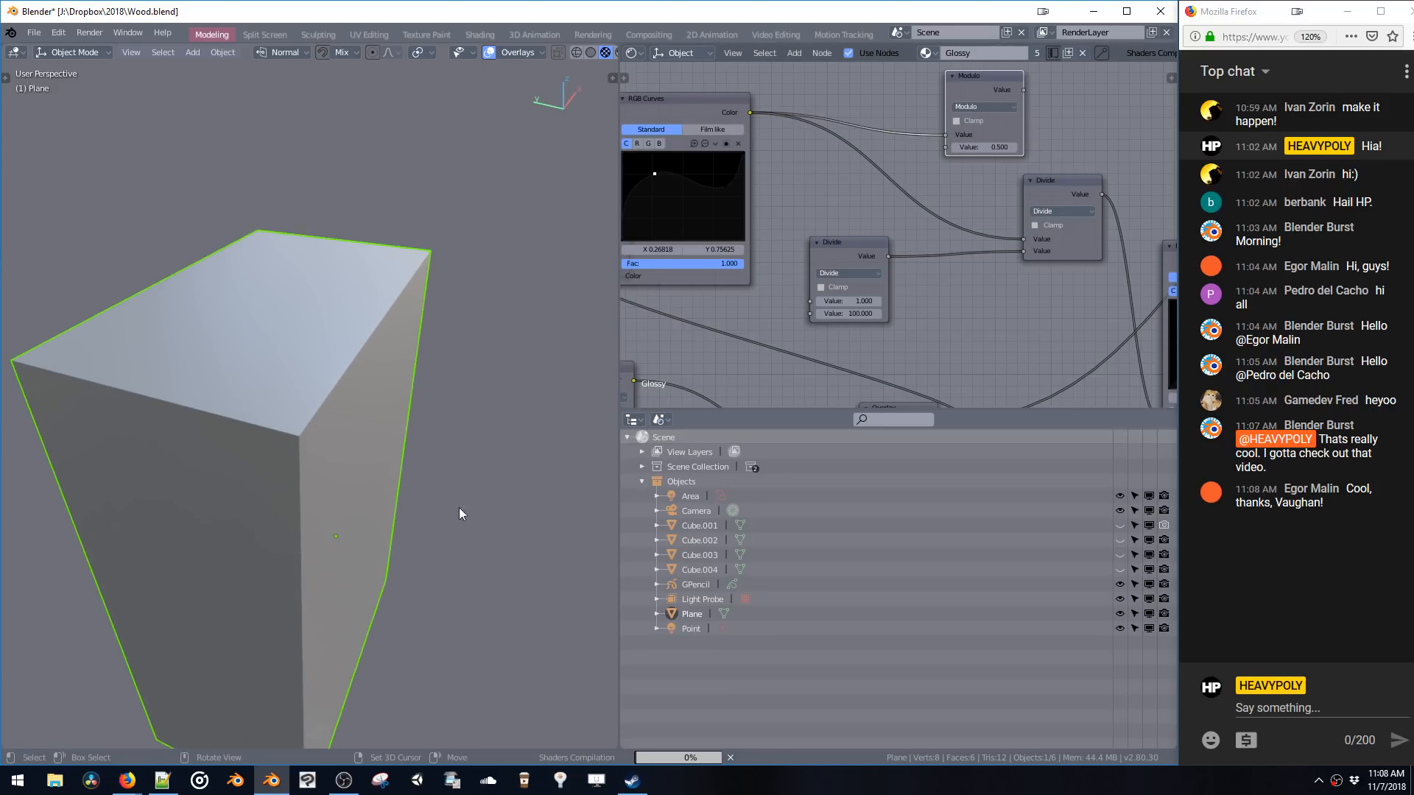
middle_click_drag(501, 586, 389, 530)
middle_click_drag(904, 324, 844, 298)
left_click(957, 182)
key("m")
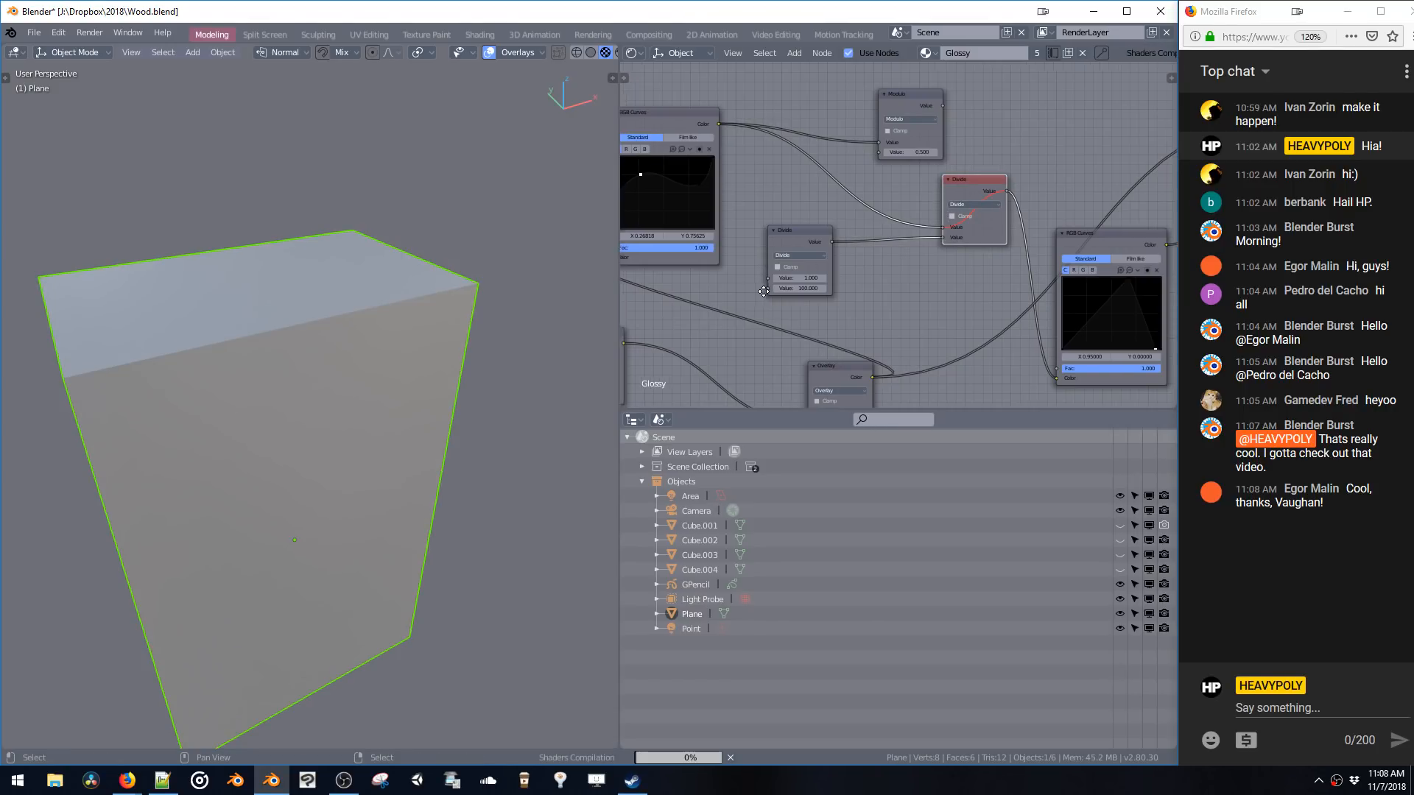
- Deselect the block and examine its simplified material from several sides
middle_click_drag(747, 293, 775, 294)
mouse_move(456, 372)
middle_mouse_down()
mouse_move(407, 396)
mouse_move(448, 390)
middle_mouse_up()
middle_click_drag(437, 438, 464, 429)
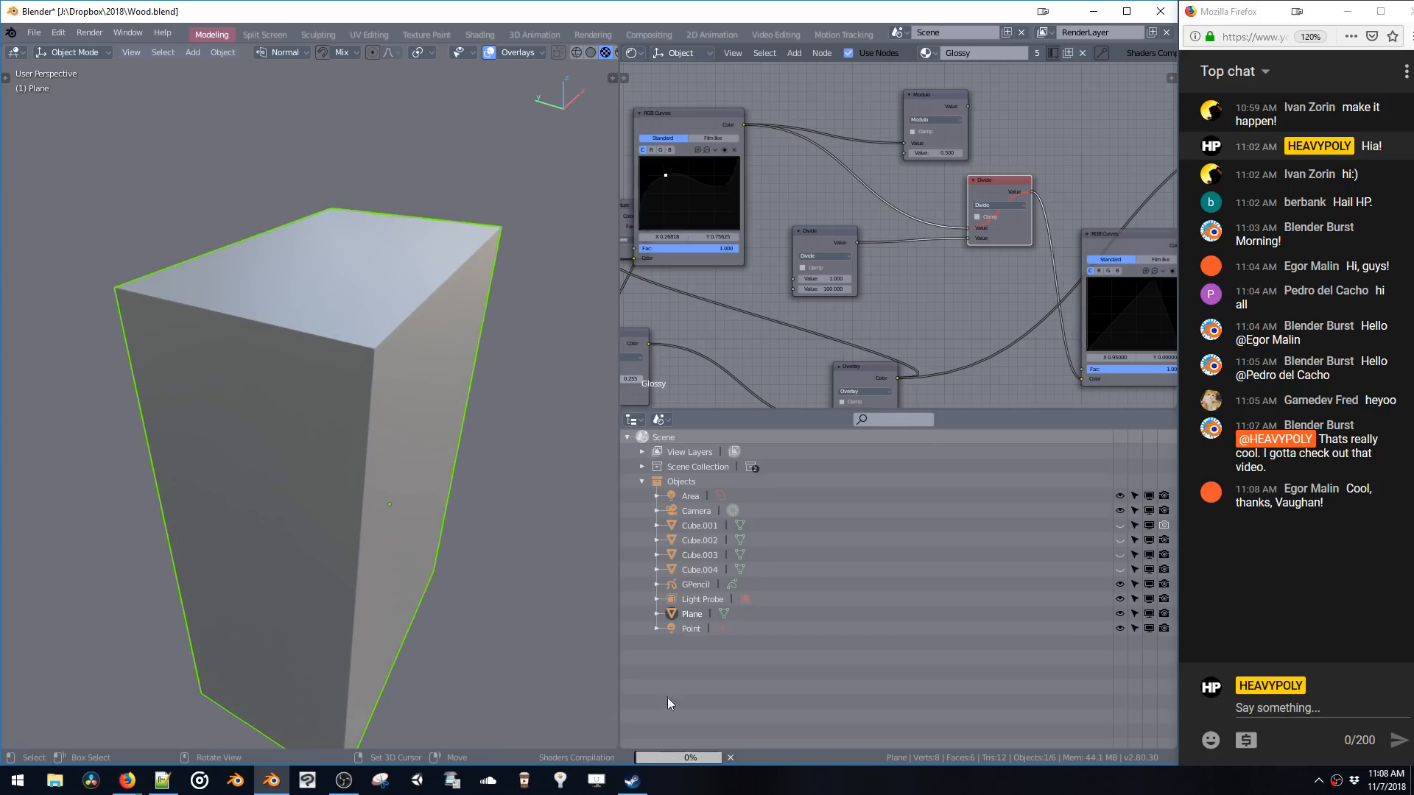
middle_click_drag(550, 321, 288, 350)
key("alt+a")
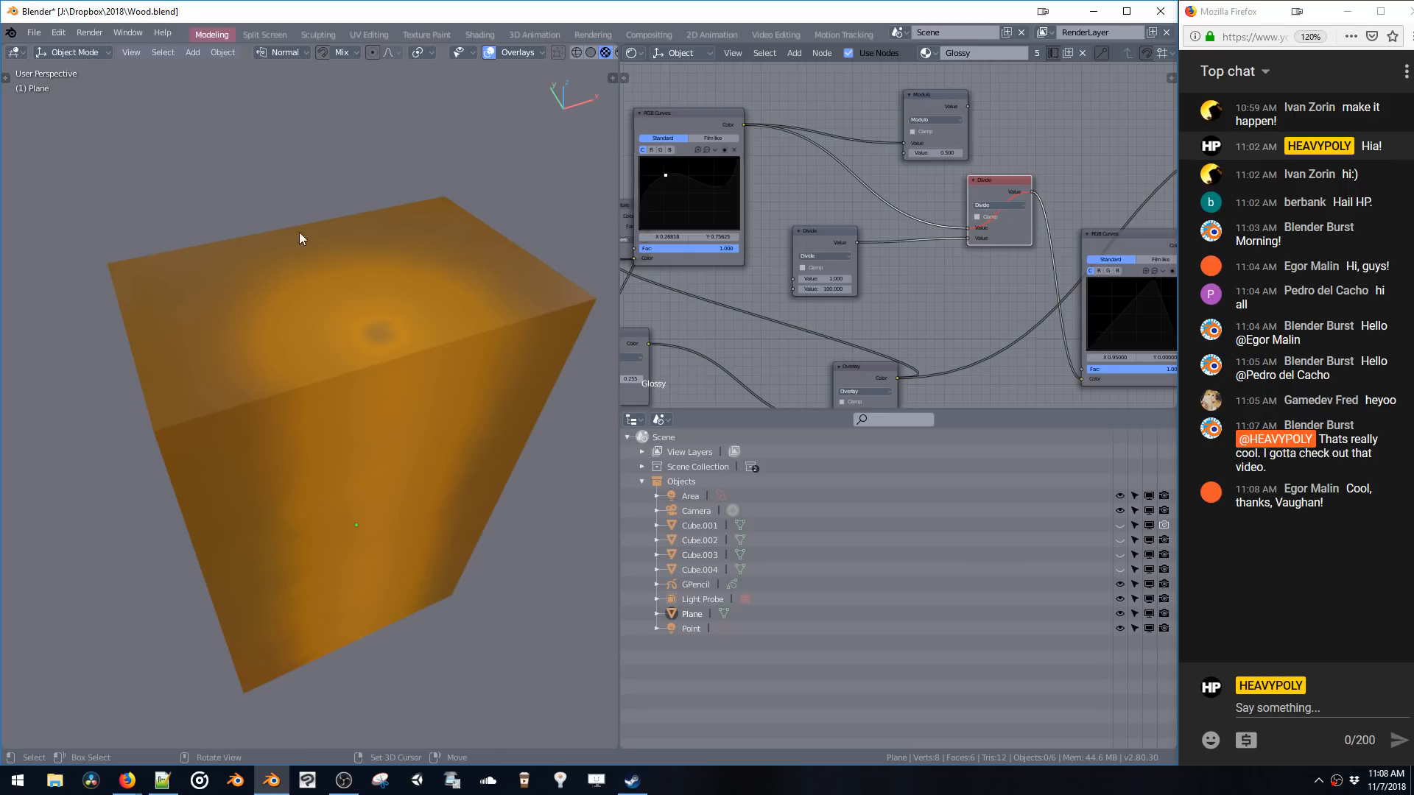
middle_click_drag(299, 234, 479, 269)
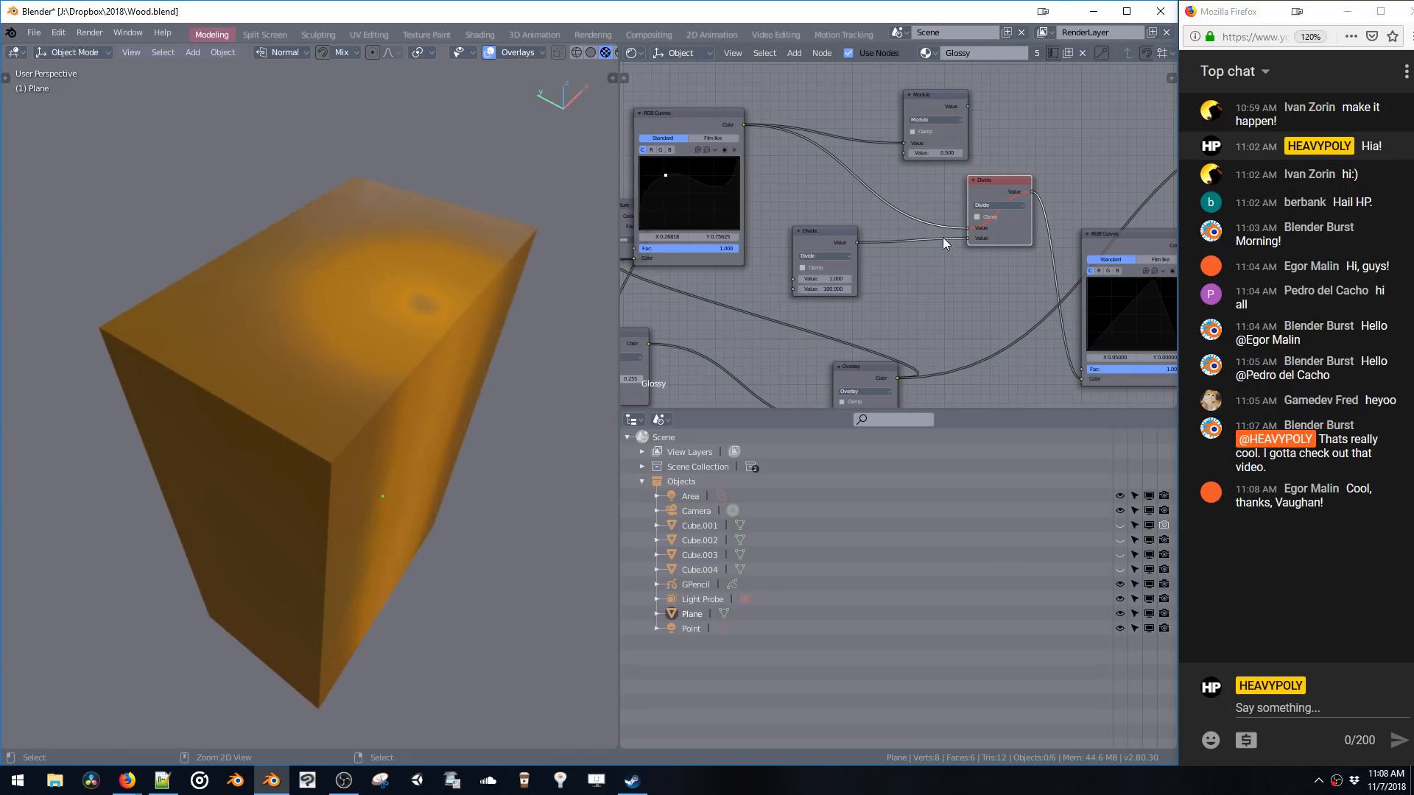
- Reposition the Modulo node and link its Value output to the second RGB Curves node's Color input
mouse_move(945, 244)
middle_mouse_down("ctrl")
mouse_move(950, 170)
mouse_move(929, 261)
middle_mouse_up("ctrl")
left_click_drag(914, 156, 859, 130)
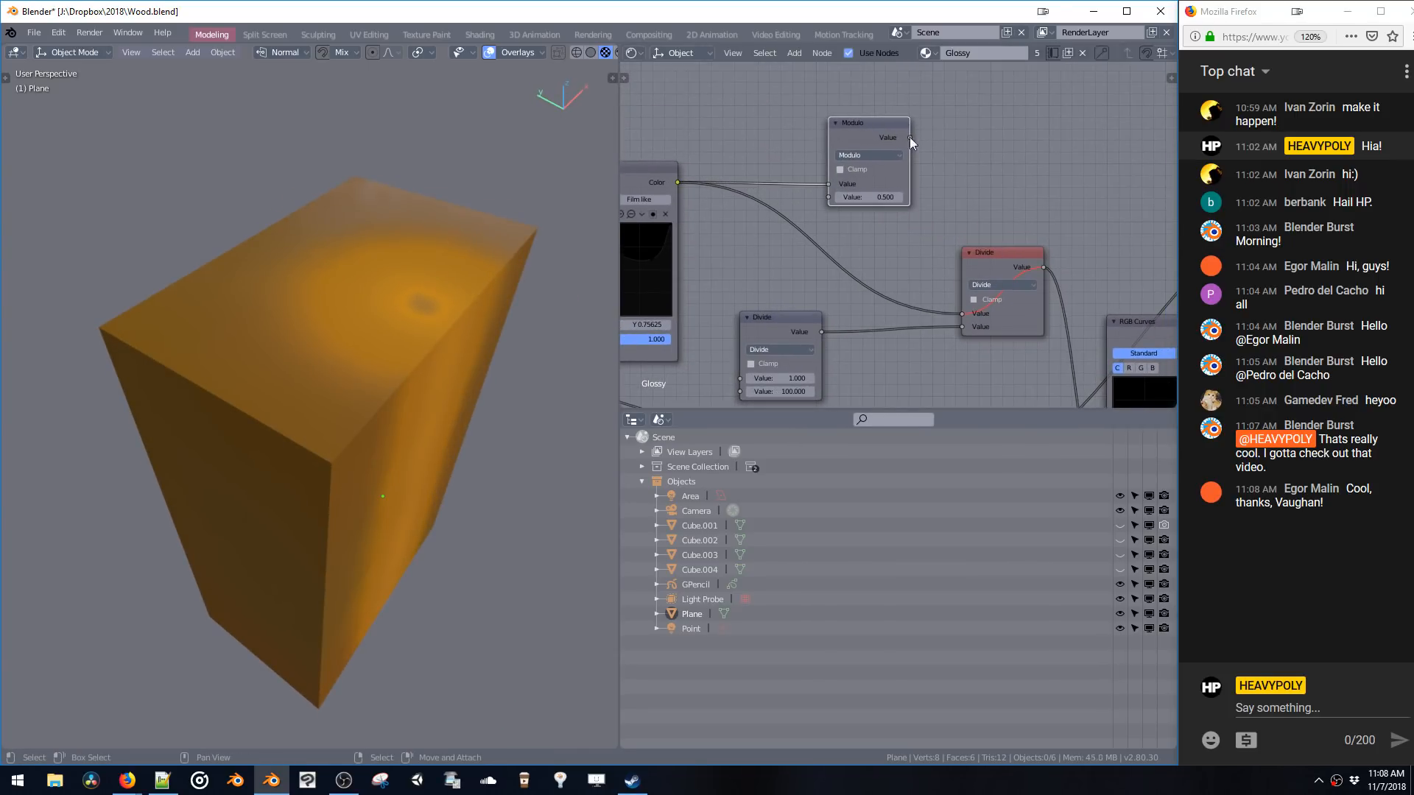
middle_click_drag(910, 142, 807, 72)
scroll(807, 72, "down", 1)
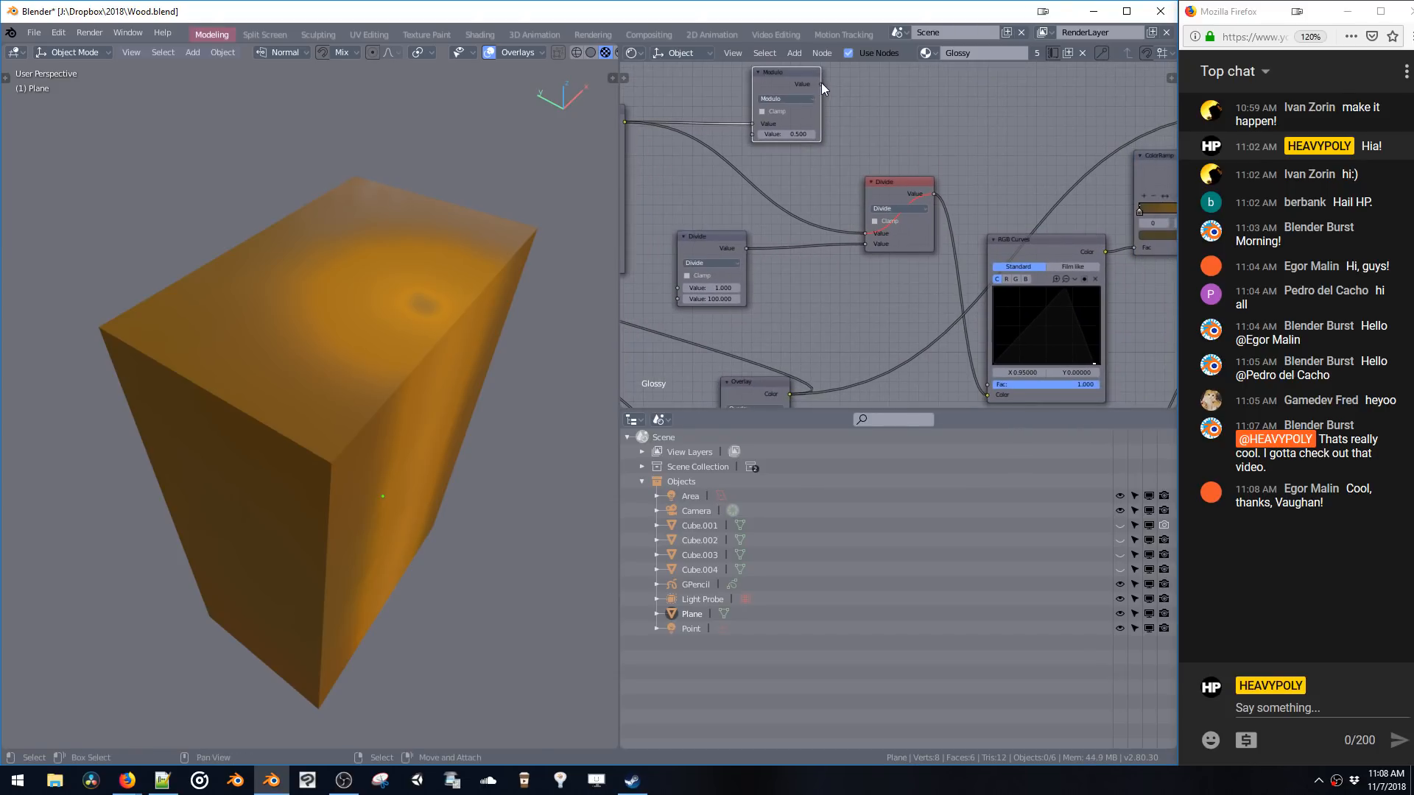
left_click_drag(821, 84, 987, 394)
- Examine the connections around the Modulo, Divide and first RGB Curves nodes
middle_click_drag(758, 182, 819, 238)
scroll(766, 189, "up", 3)
middle_click_drag(763, 187, 854, 208)
scroll(876, 195, "up", 3)
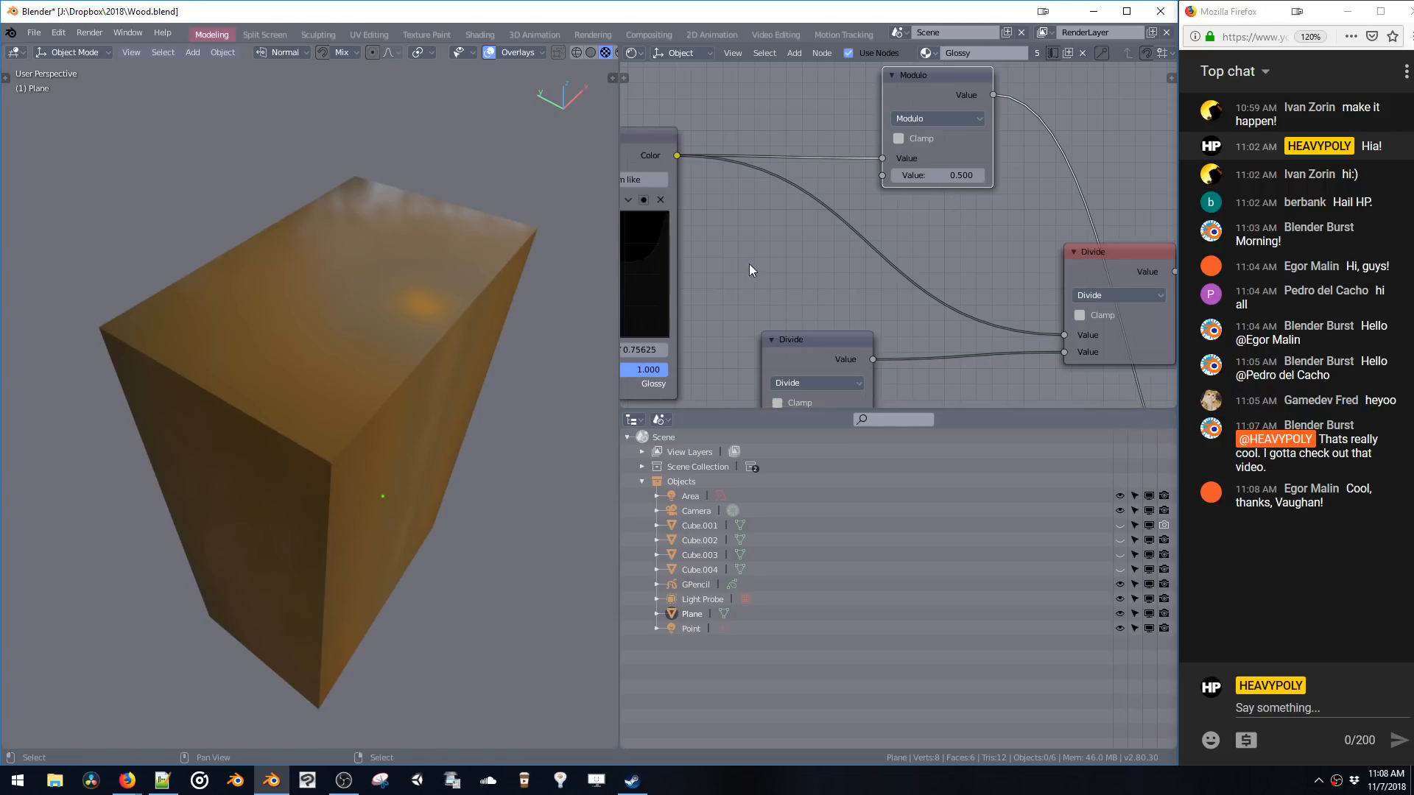
middle_click_drag(749, 264, 784, 259)
scroll(763, 293, "down", 2)
middle_click_drag(741, 308, 793, 284)
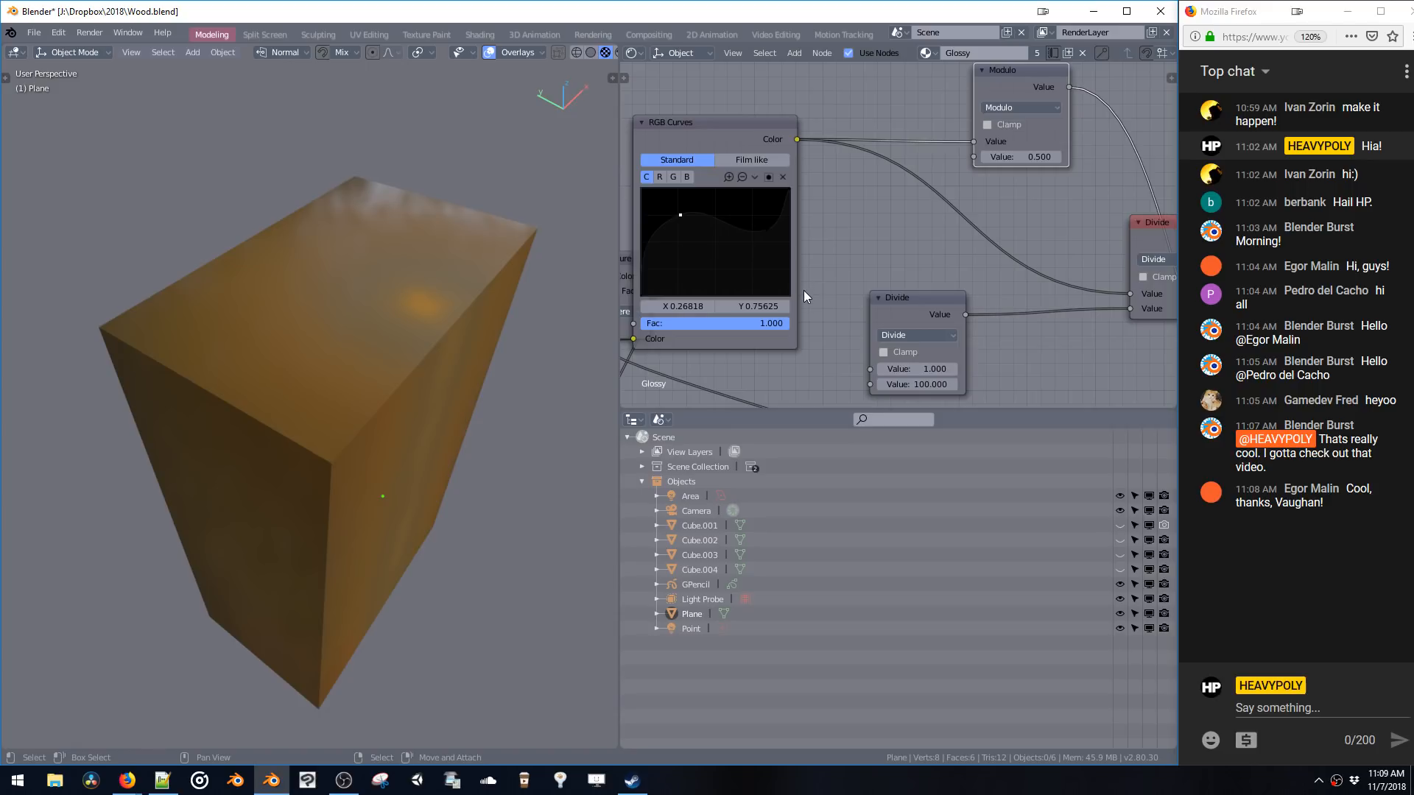
scroll(804, 317, "down", 3)
middle_click_drag(804, 317, 789, 126)
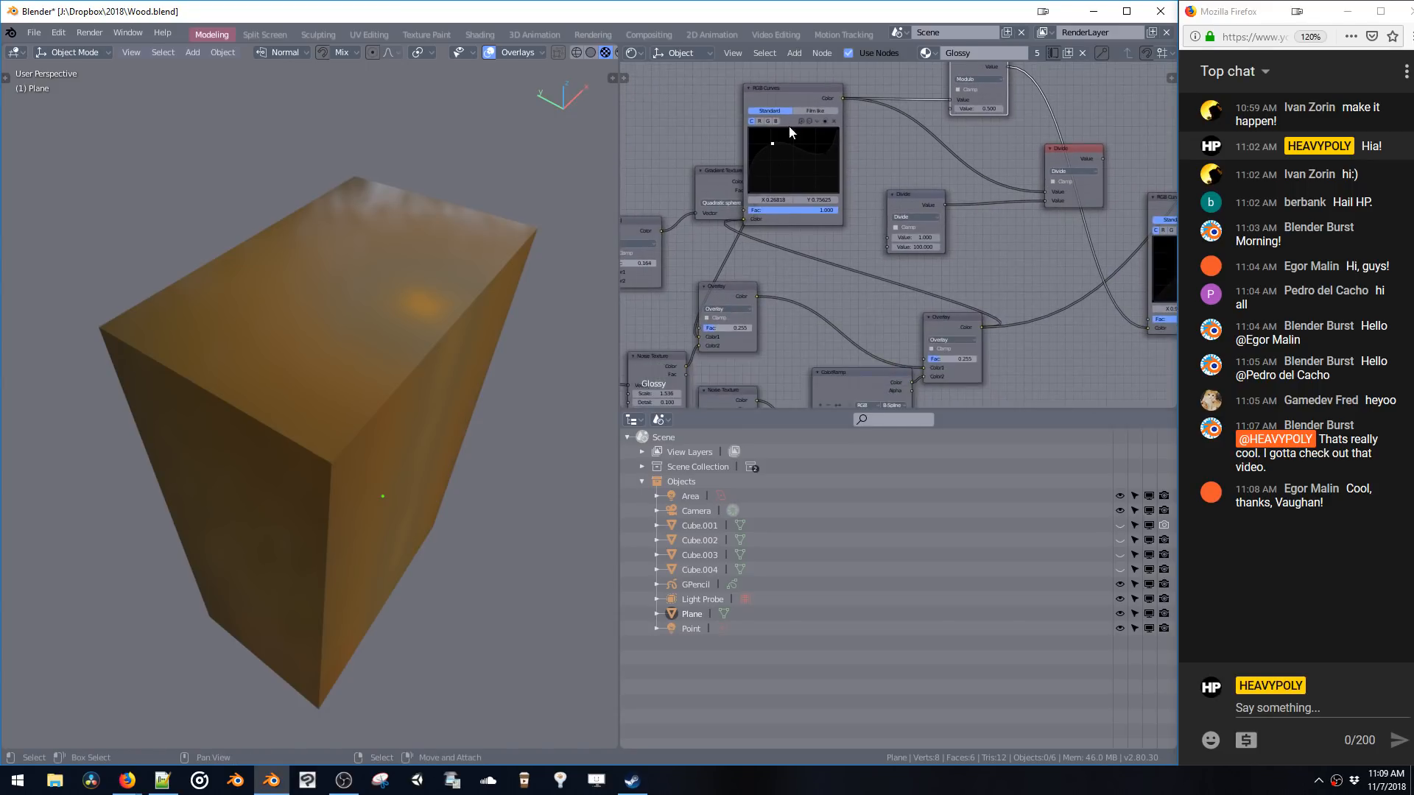
- Move the Texture Coordinate node below the node chain and open the list of nodes to add without adding any
left_click_drag(795, 127, 830, 127)
middle_click_drag(830, 127, 819, 234, "ctrl")
middle_click_drag(848, 170, 841, 221)
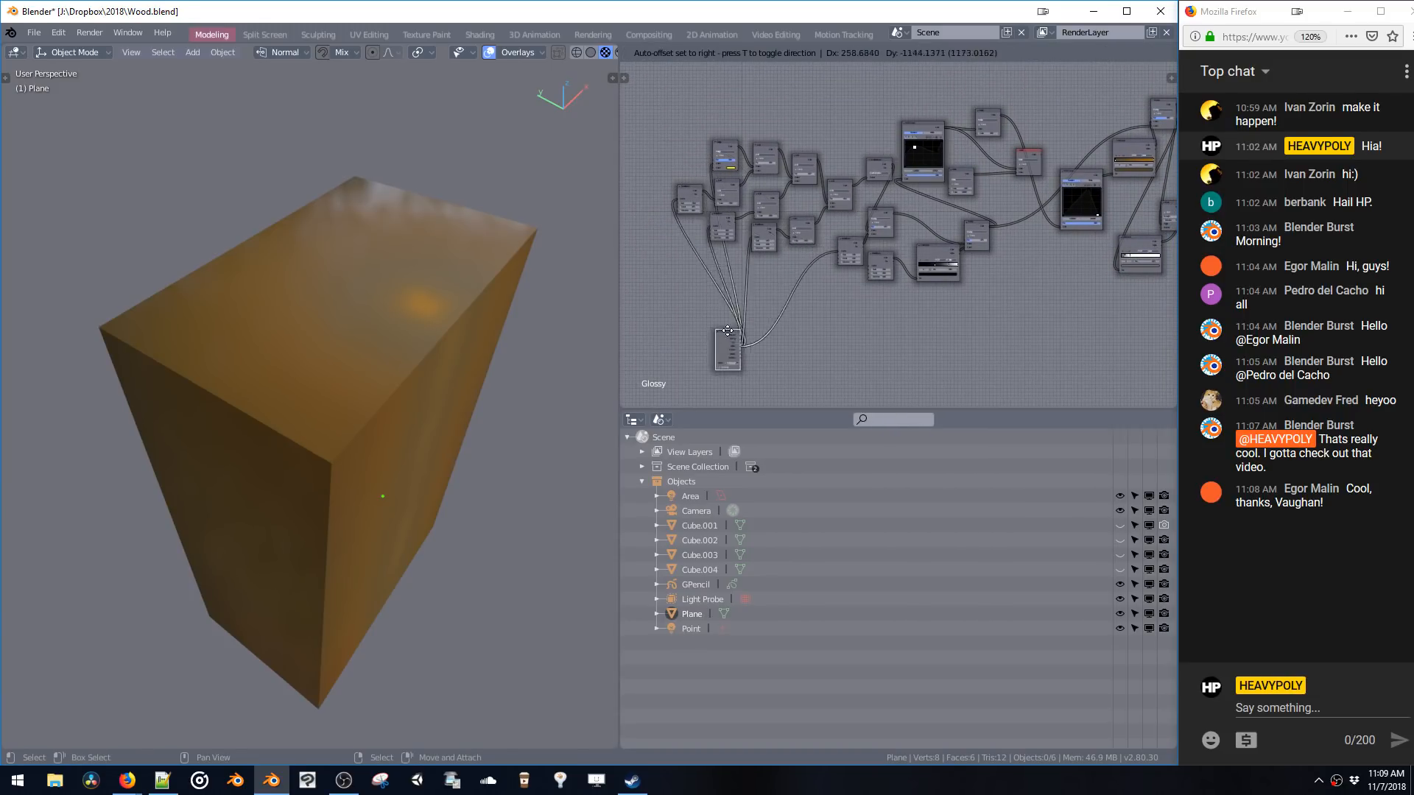
left_click_drag(727, 331, 747, 297)
middle_click_drag(746, 296, 696, 279)
key("shift+a")
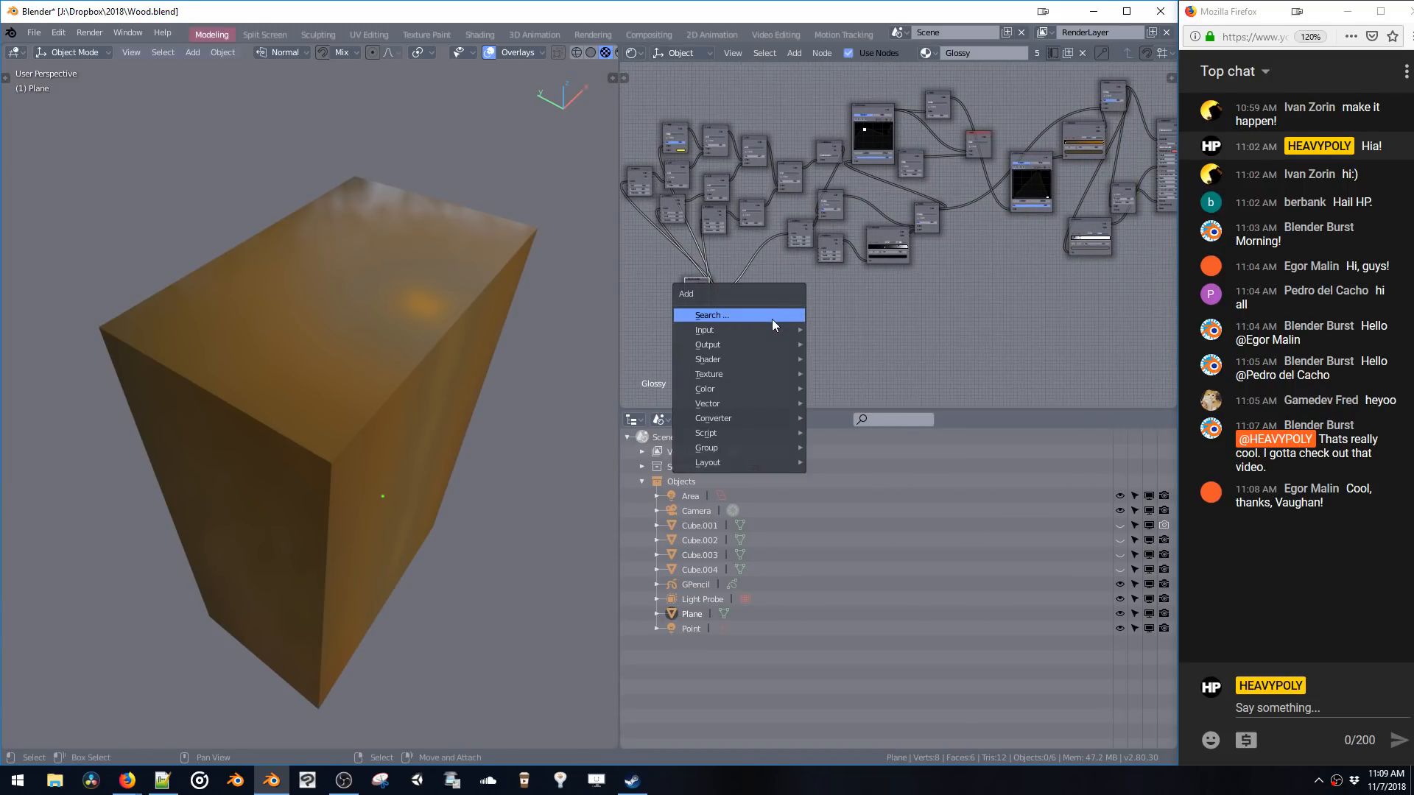
left_click(772, 317)
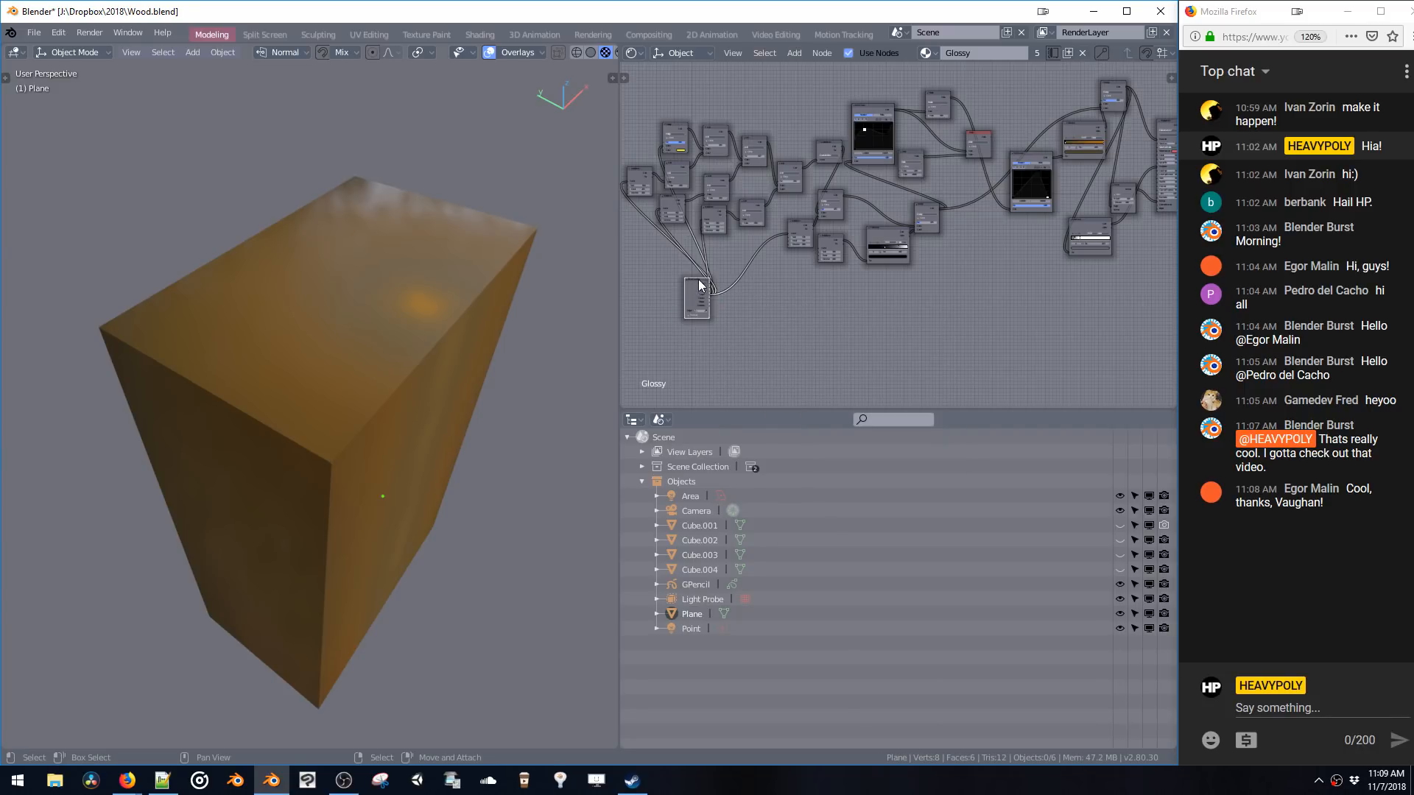
- Undo the recent node changes back through the Modulo-to-RGB Curves link, the Divide mute and the Modulo move
middle_click_drag(832, 268, 864, 250, "ctrl")
mouse_move(798, 315)
middle_mouse_down()
mouse_move(841, 233)
mouse_move(836, 277)
middle_mouse_up()
key("x")
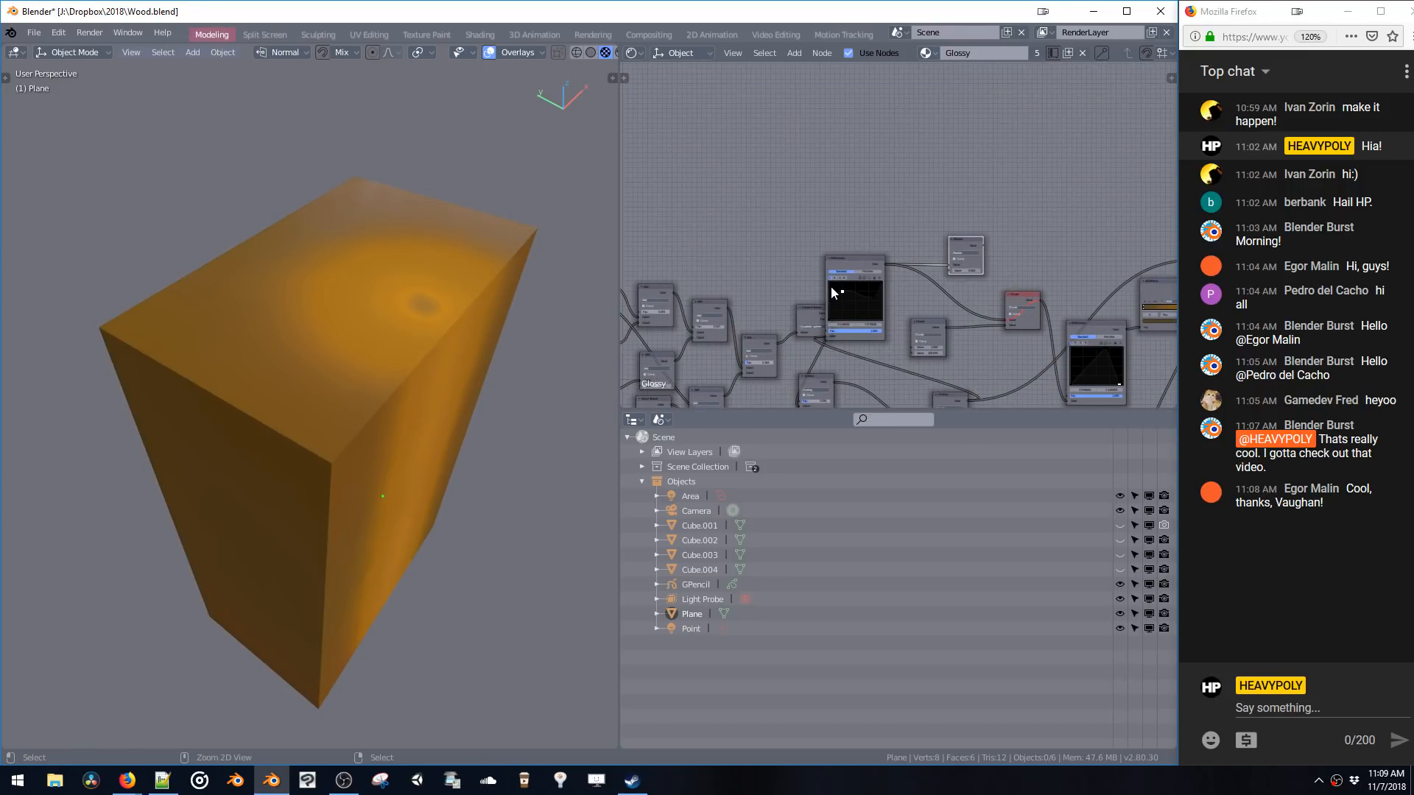
key("g")
key("m")
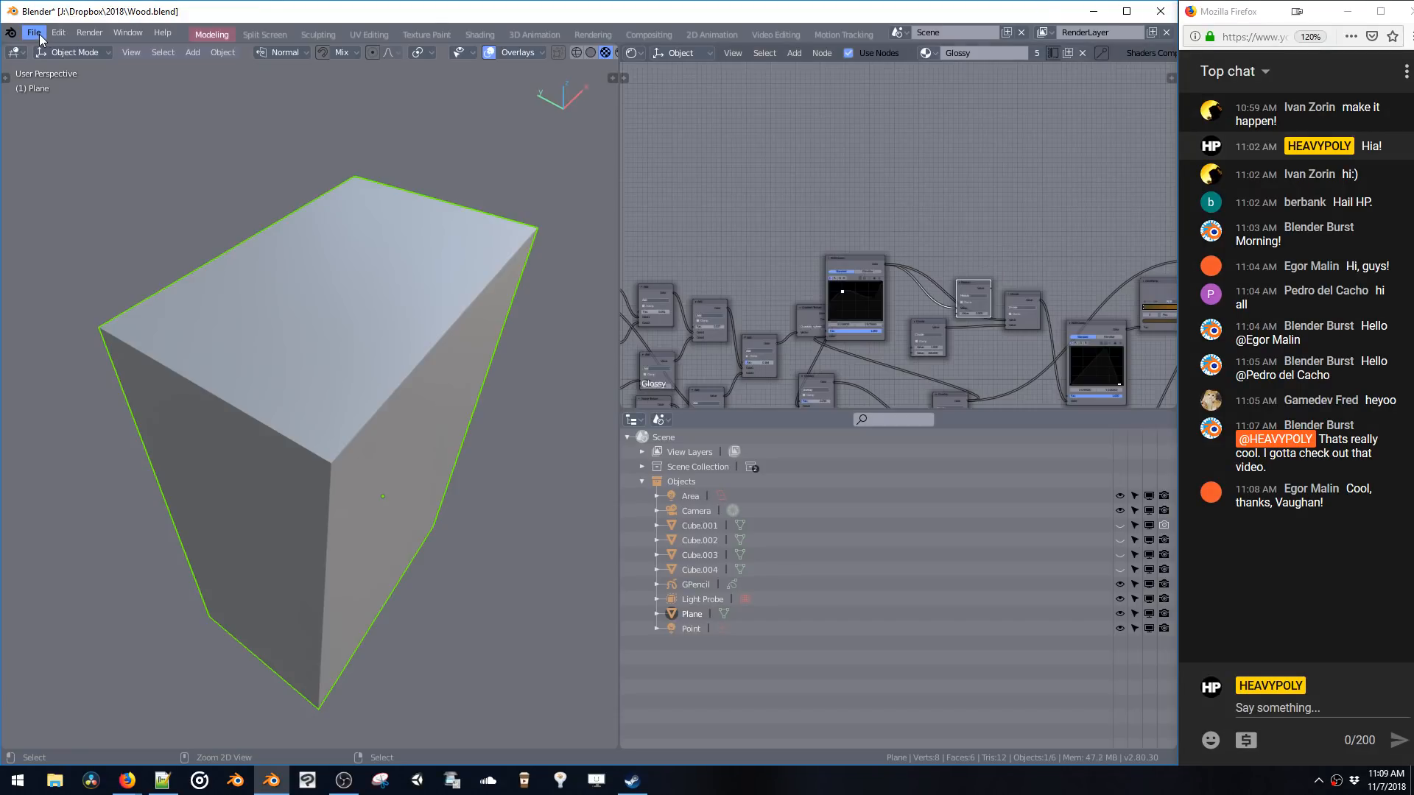
- Revert Wood.blend to its last saved version and look over the restored wood block
left_click(37, 34)
left_click(60, 85)
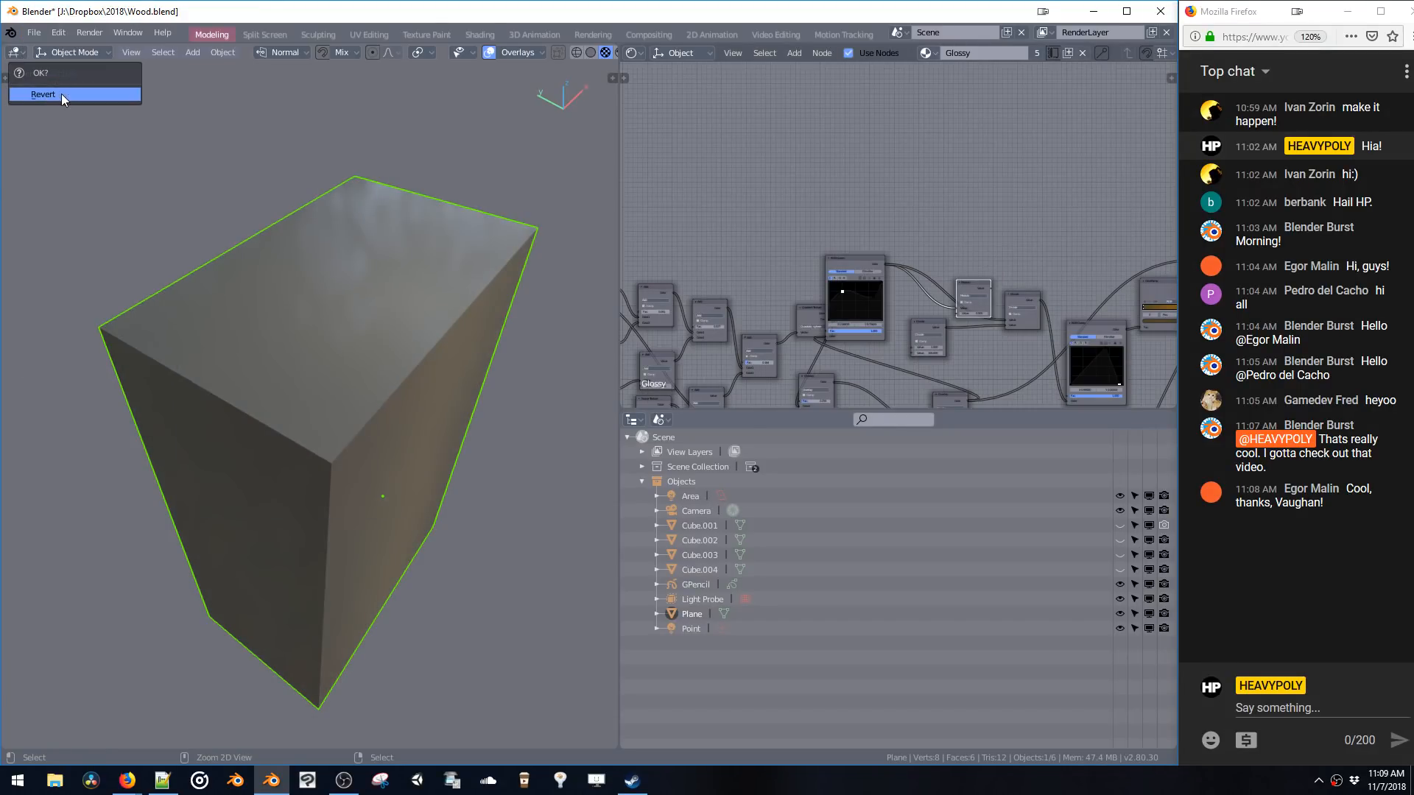
left_click(62, 95)
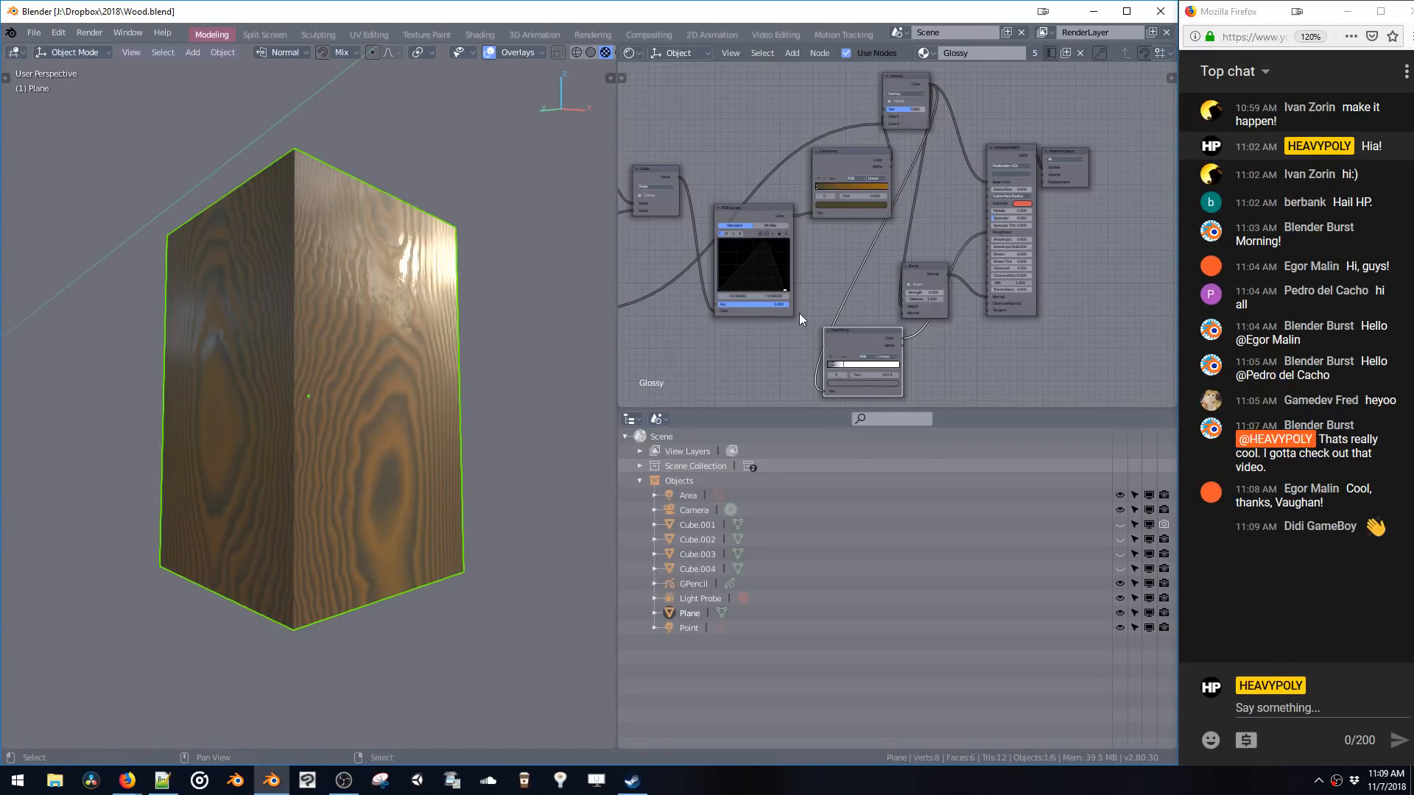
middle_click_drag(385, 290, 399, 237)
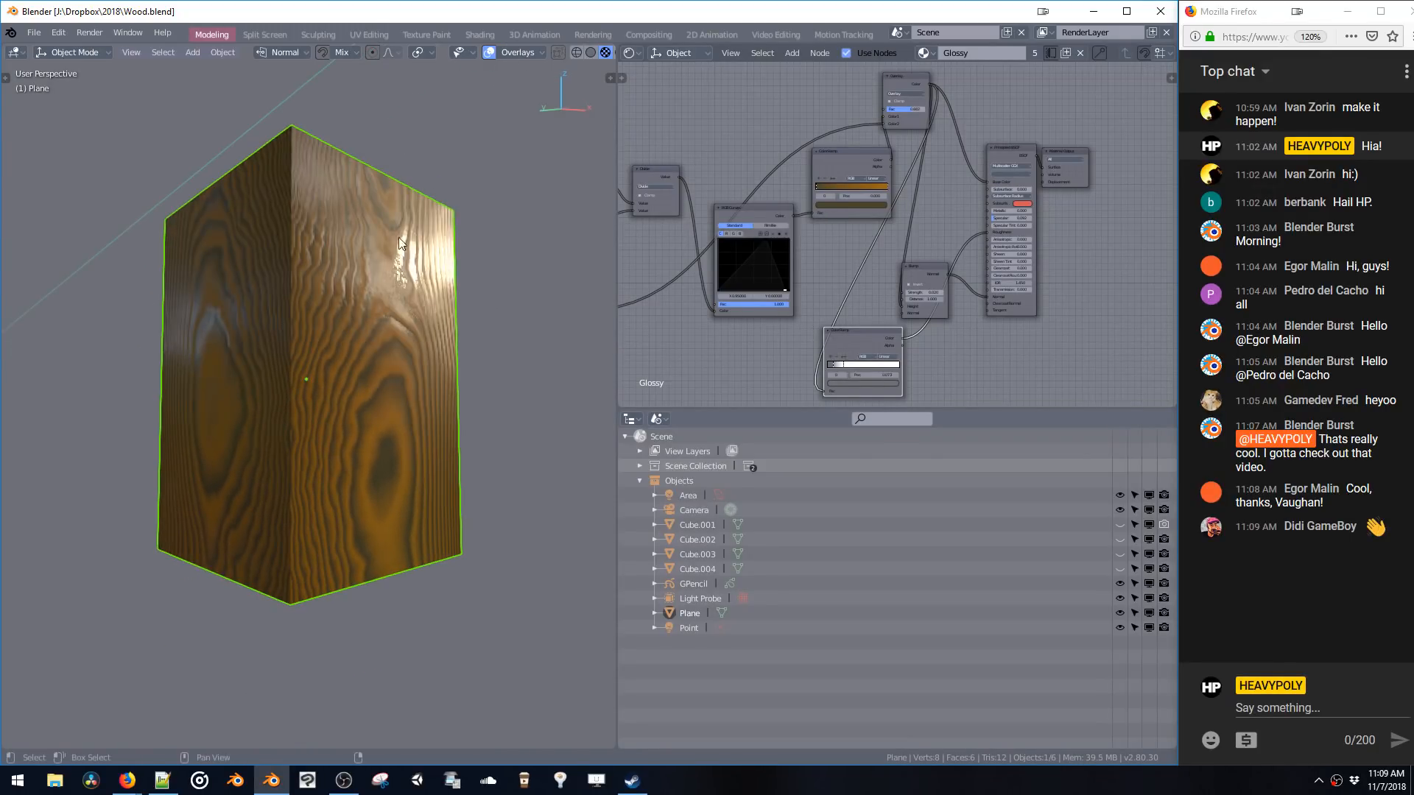
middle_click_drag(495, 318, 464, 346)
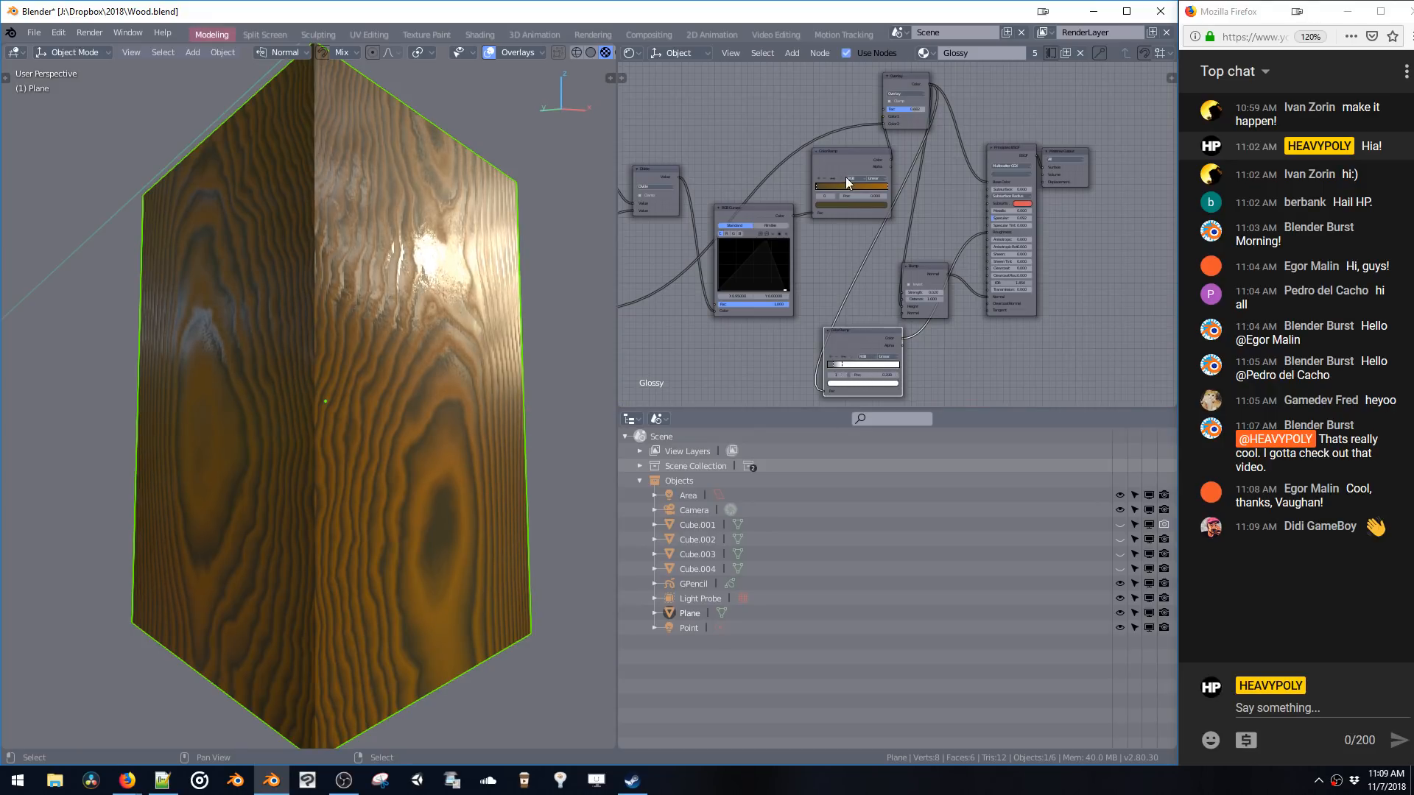
- Restart Blender and open Wood.blend from the J:\Dropbox\2018 folder
left_click(832, 203)
left_click(1152, 24)
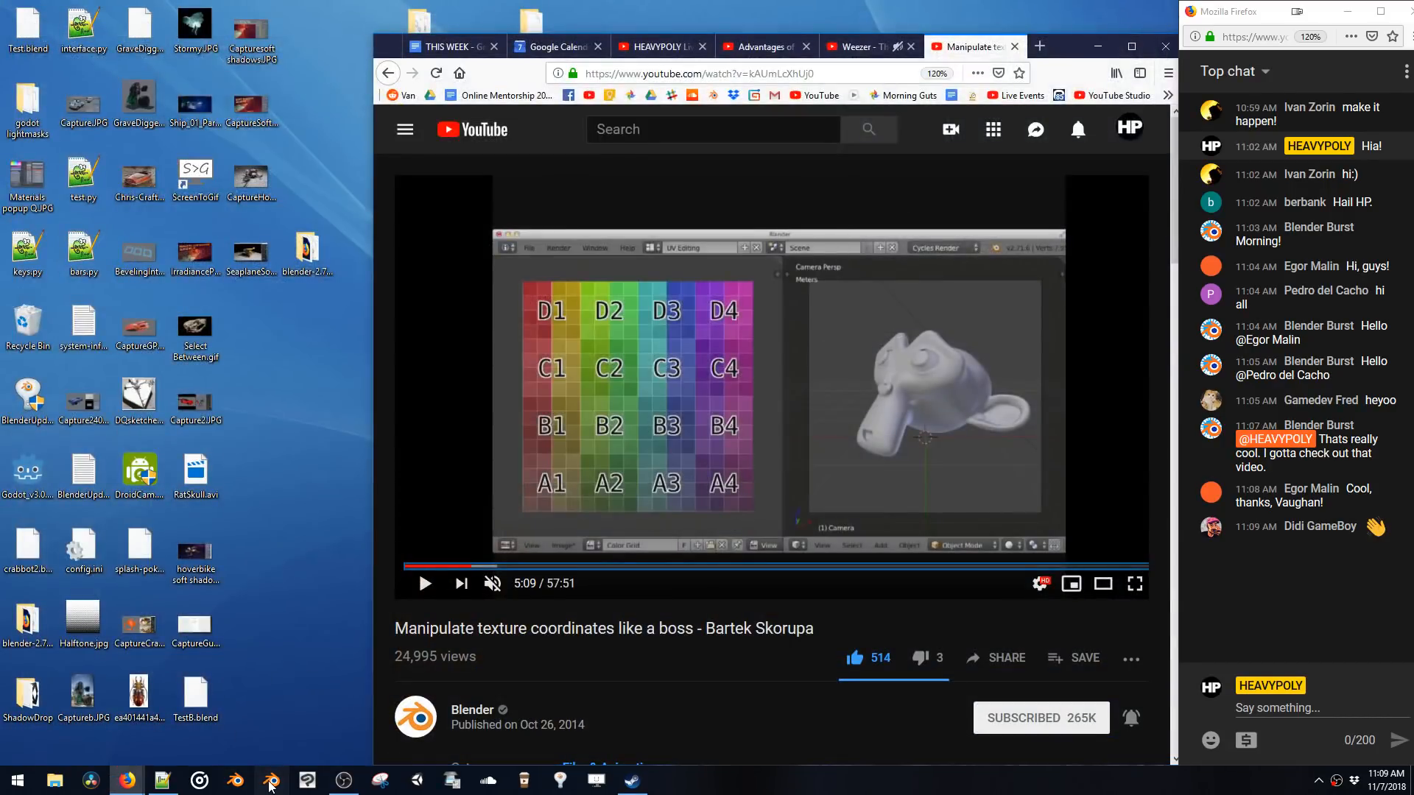
left_click(270, 783)
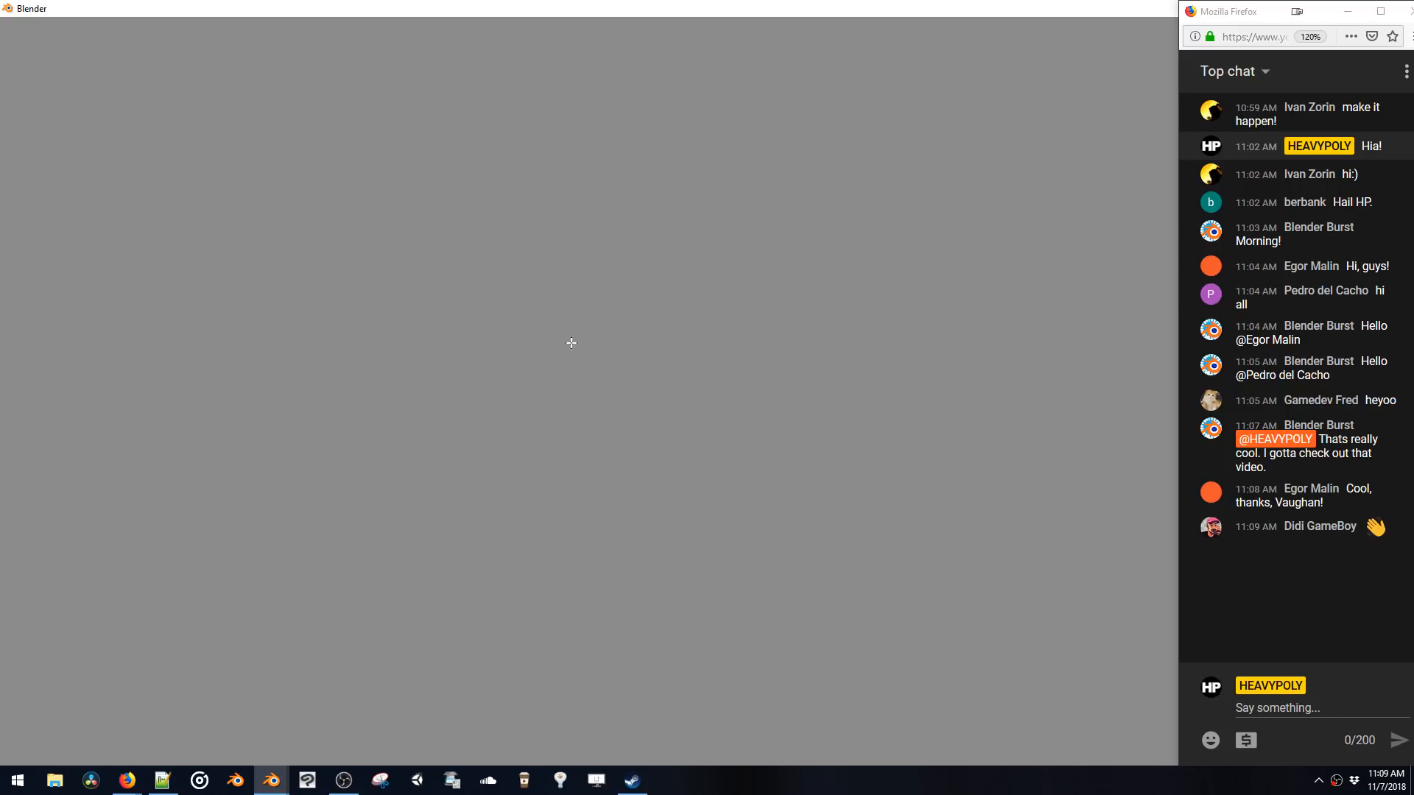
key("ctrl+o")
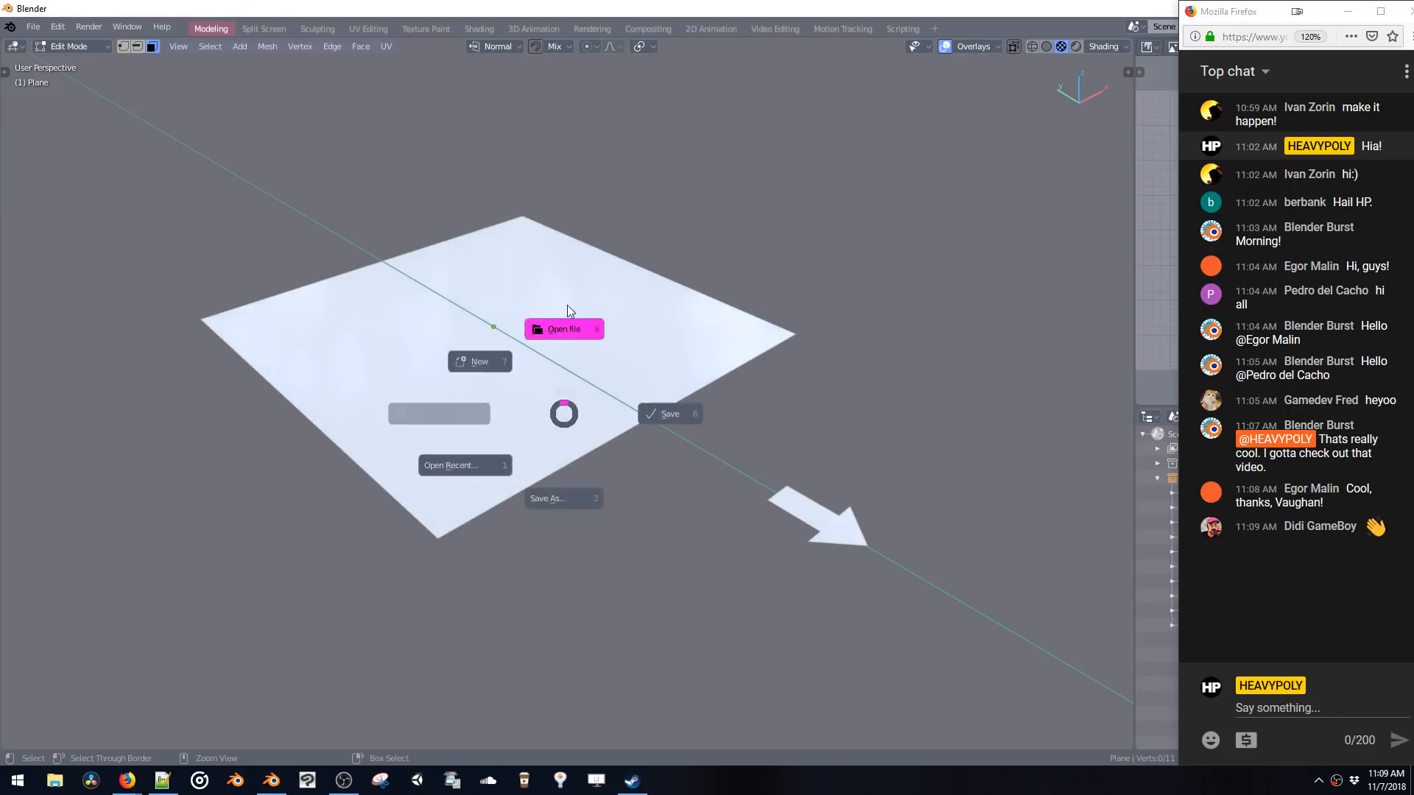
left_click(567, 322)
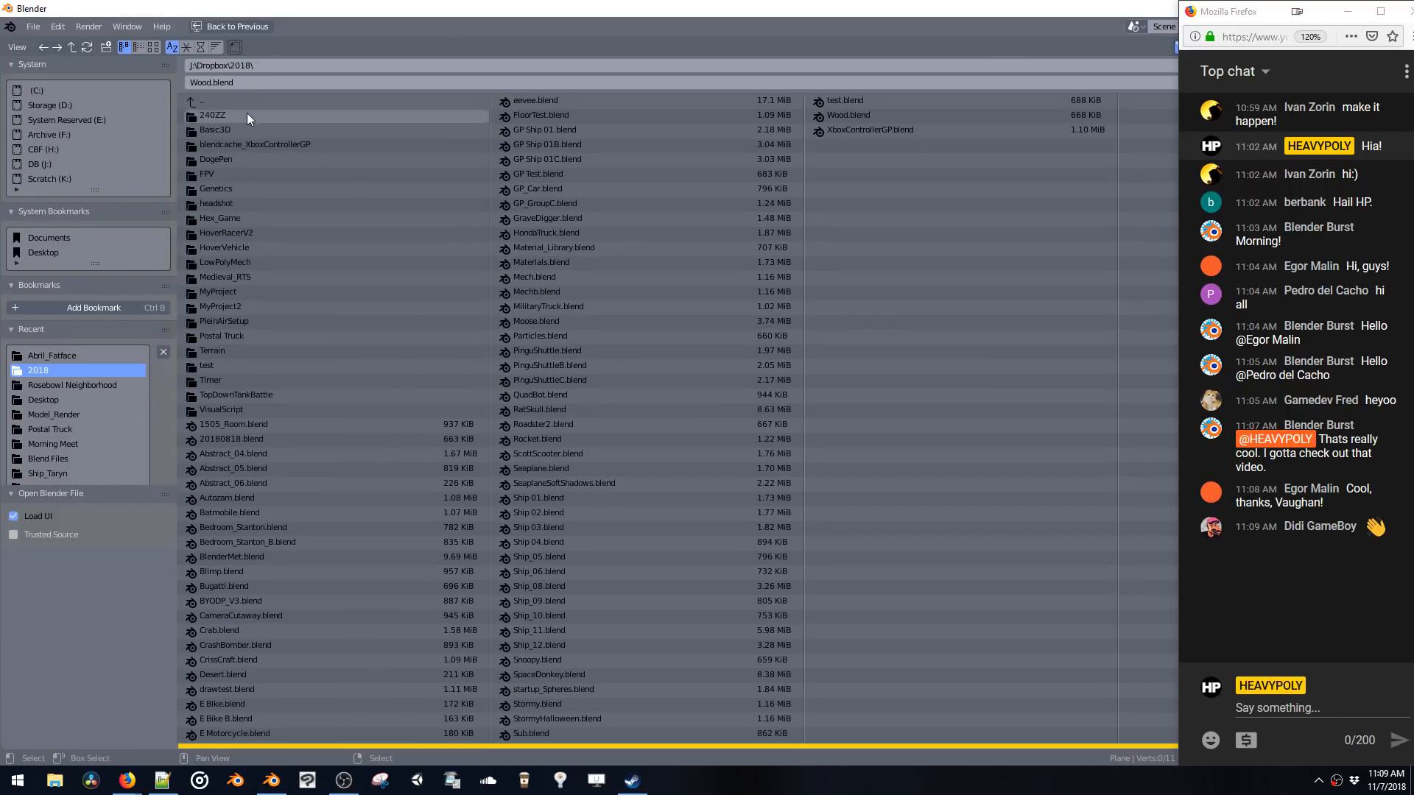
double_click(839, 118)
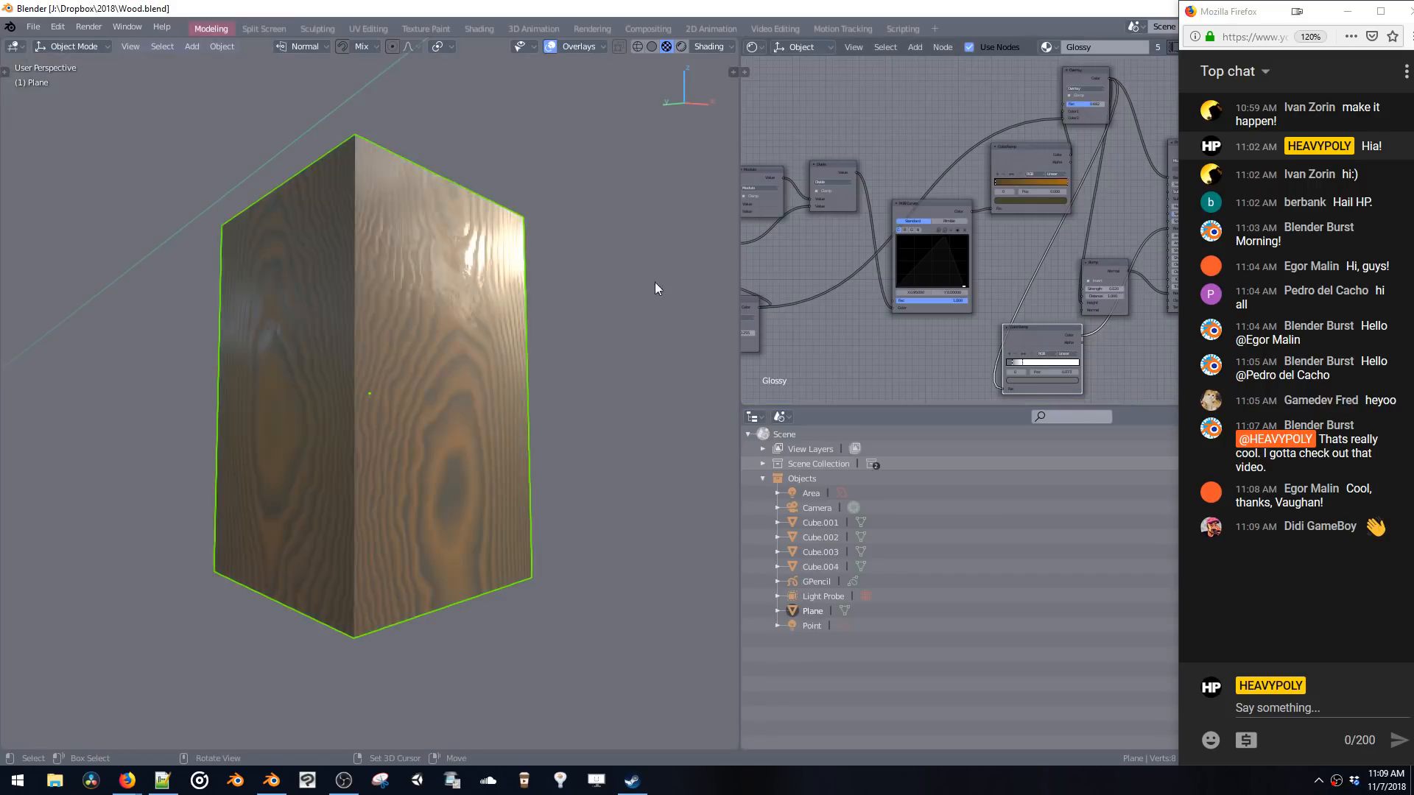
- Spread out the Material Output, Principled BSDF and Bump nodes and move the roughness ColorRamp closer to the Principled BSDF
middle_click_drag(631, 284, 562, 341)
middle_click_drag(1004, 278, 789, 307)
left_click_drag(1018, 179, 1085, 170)
left_click_drag(973, 174, 1019, 153)
left_click_drag(884, 293, 916, 174)
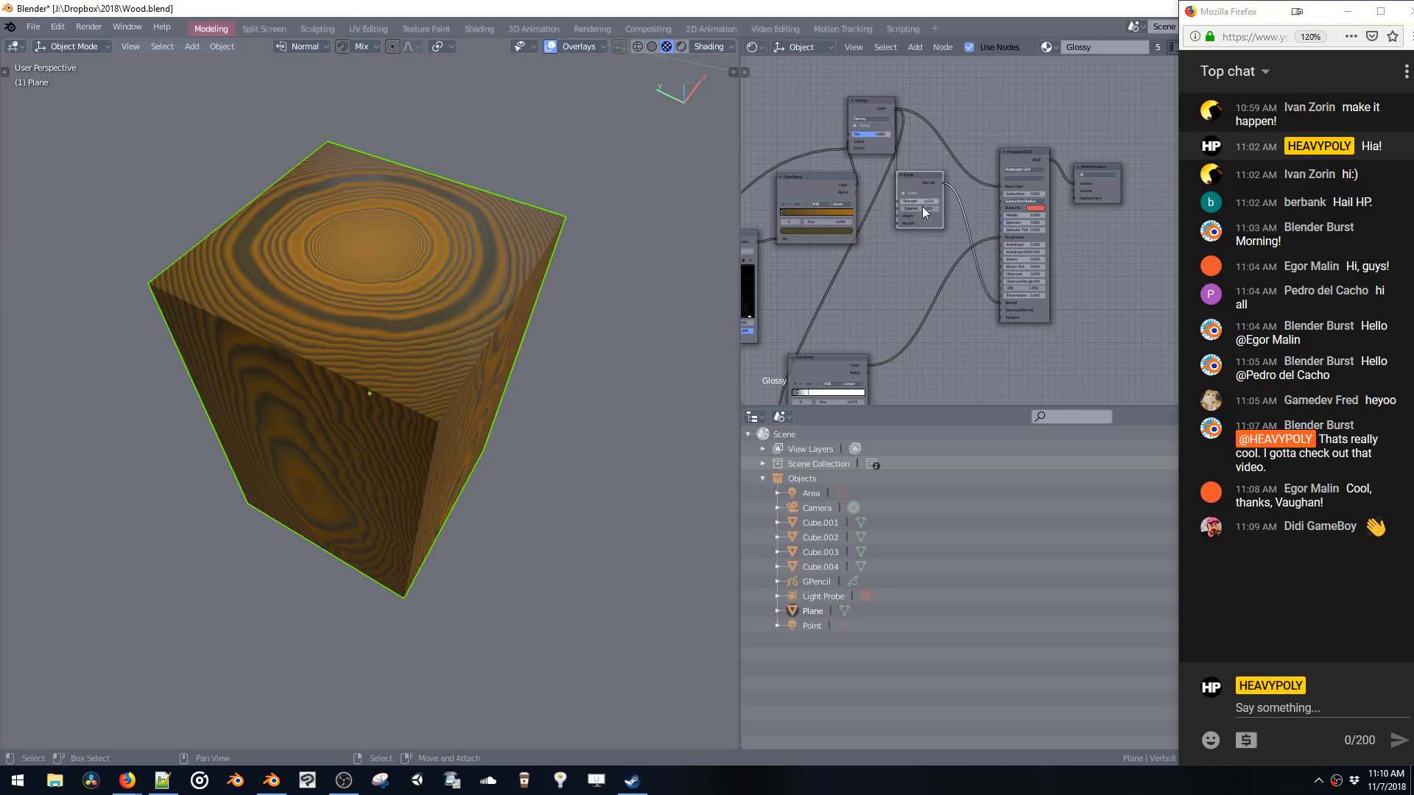
scroll(915, 174, "up", 3)
middle_click_drag(875, 288, 1056, 129)
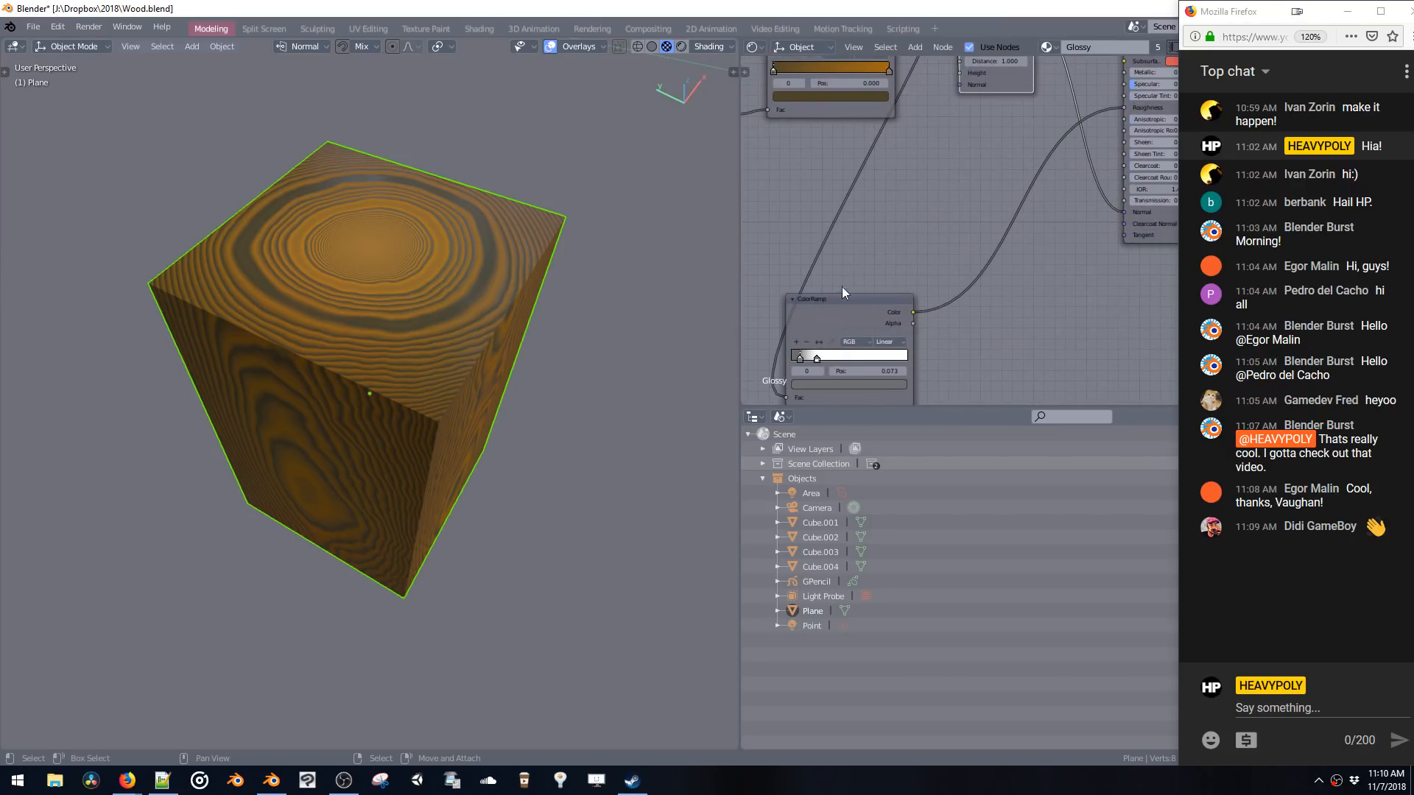
left_click_drag(843, 304, 1009, 147)
- Move the black stop of the B-Spline ColorRamp fed by the small-scale Noise Texture to position 0.005
middle_click_drag(1009, 144, 907, 298)
scroll(955, 240, "up", 2)
scroll(920, 192, "down", 3)
scroll(950, 184, "left", 4, "ctrl")
scroll(1001, 213, "up", 2)
scroll(957, 242, "up", 2)
scroll(860, 300, "down", 2)
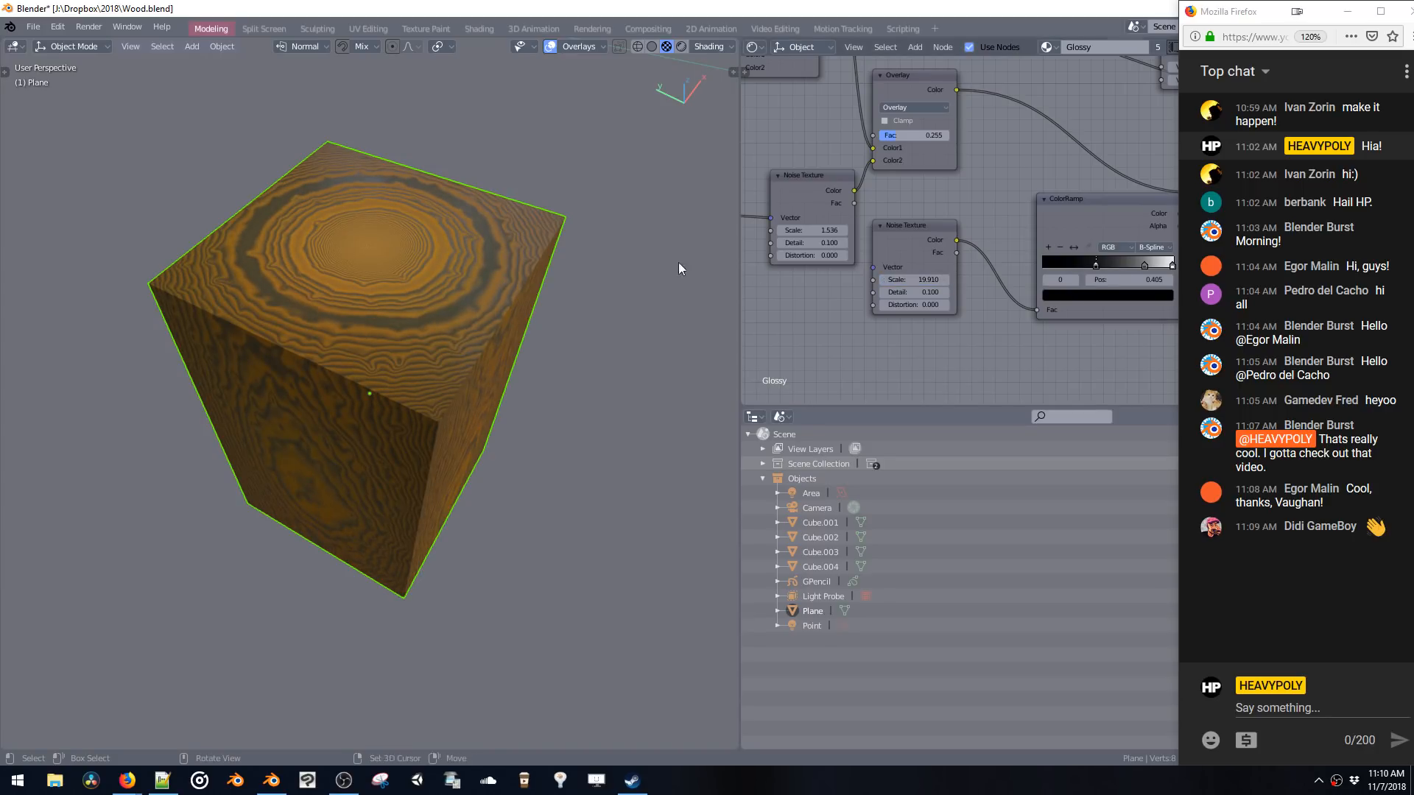
middle_click_drag(678, 269, 543, 293)
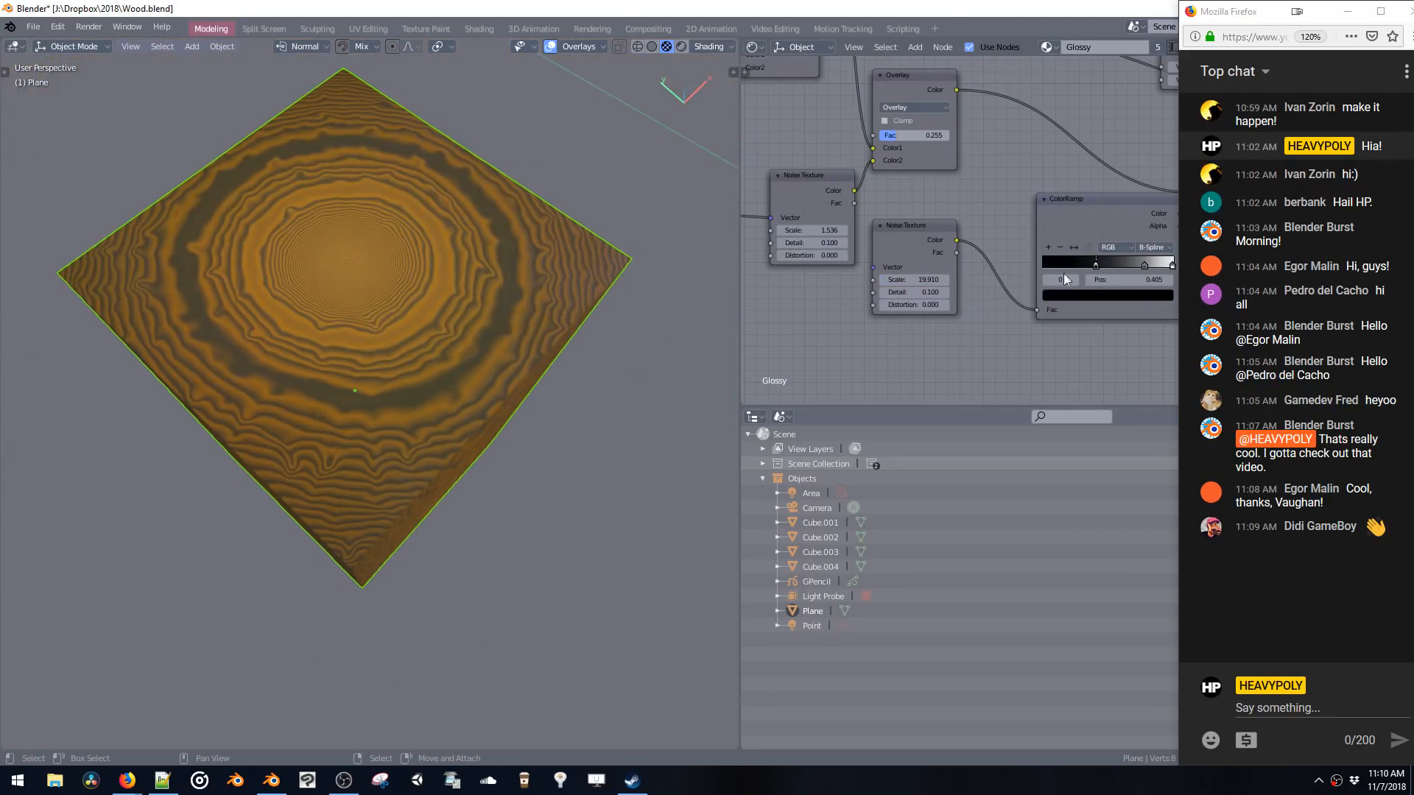
middle_click_drag(1091, 260, 1038, 261)
left_click_drag(1033, 276, 989, 272)
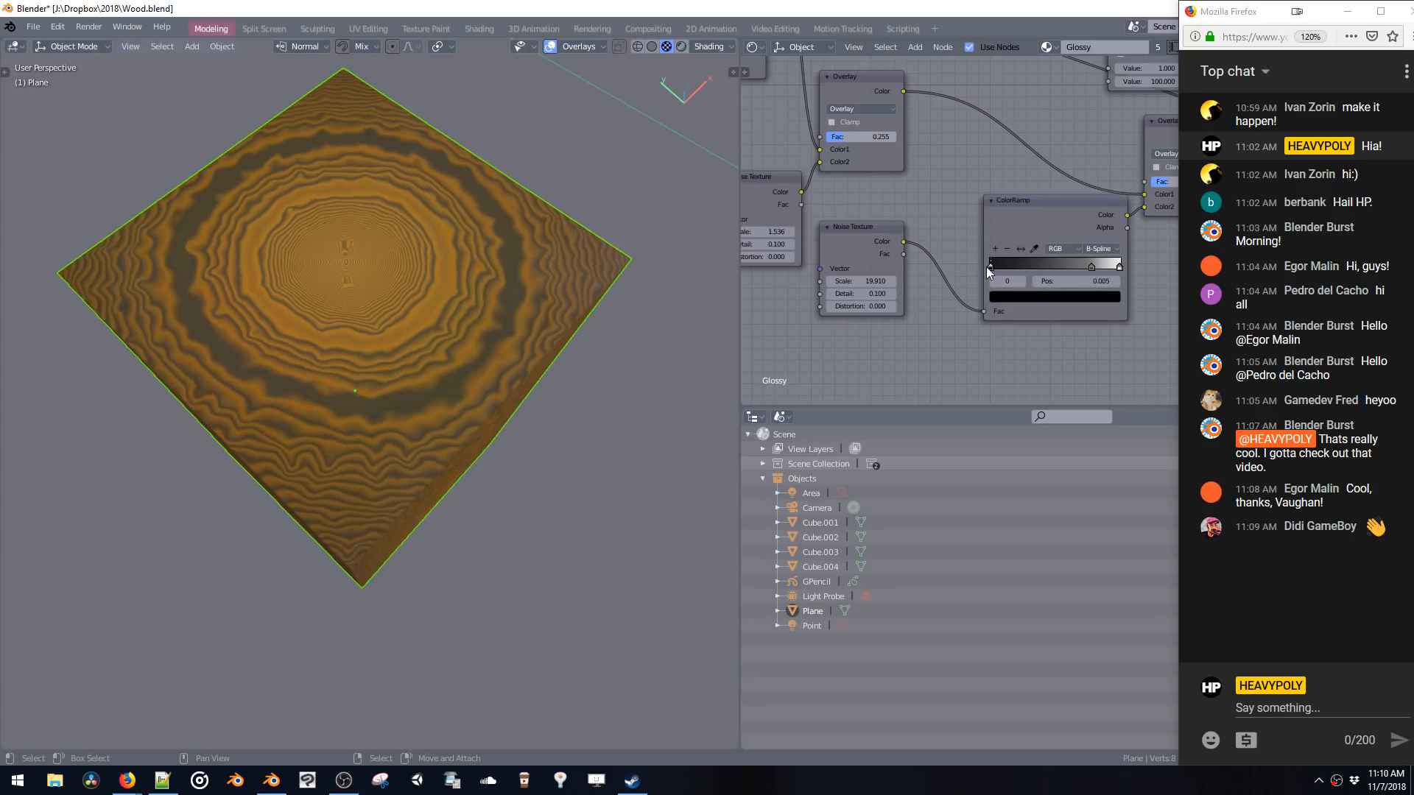
- Move the B-Spline ColorRamp's middle stop to 0.164 and shift its white stop to slightly past the middle of the gradient
left_click_drag(1087, 270, 1046, 271)
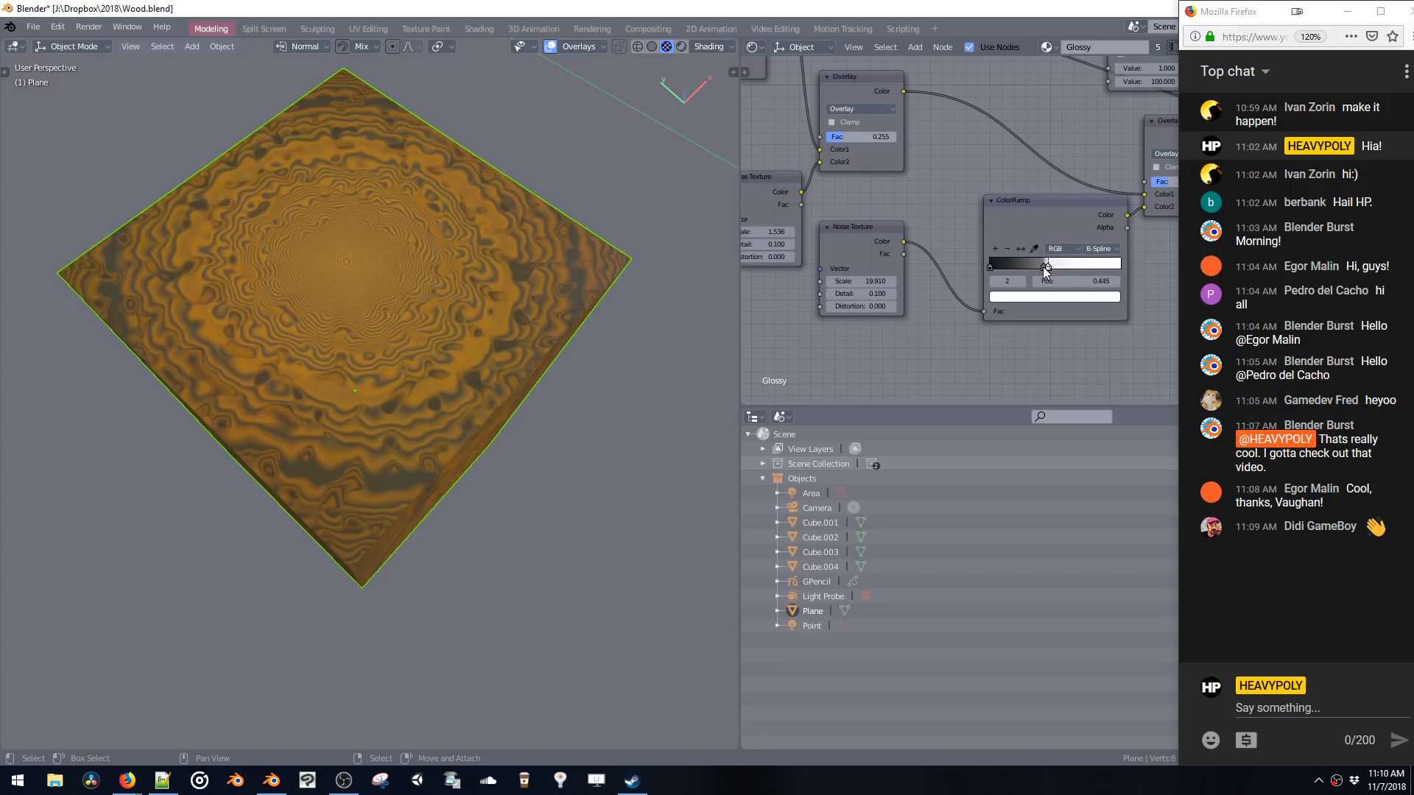
middle_click_drag(541, 330, 631, 306)
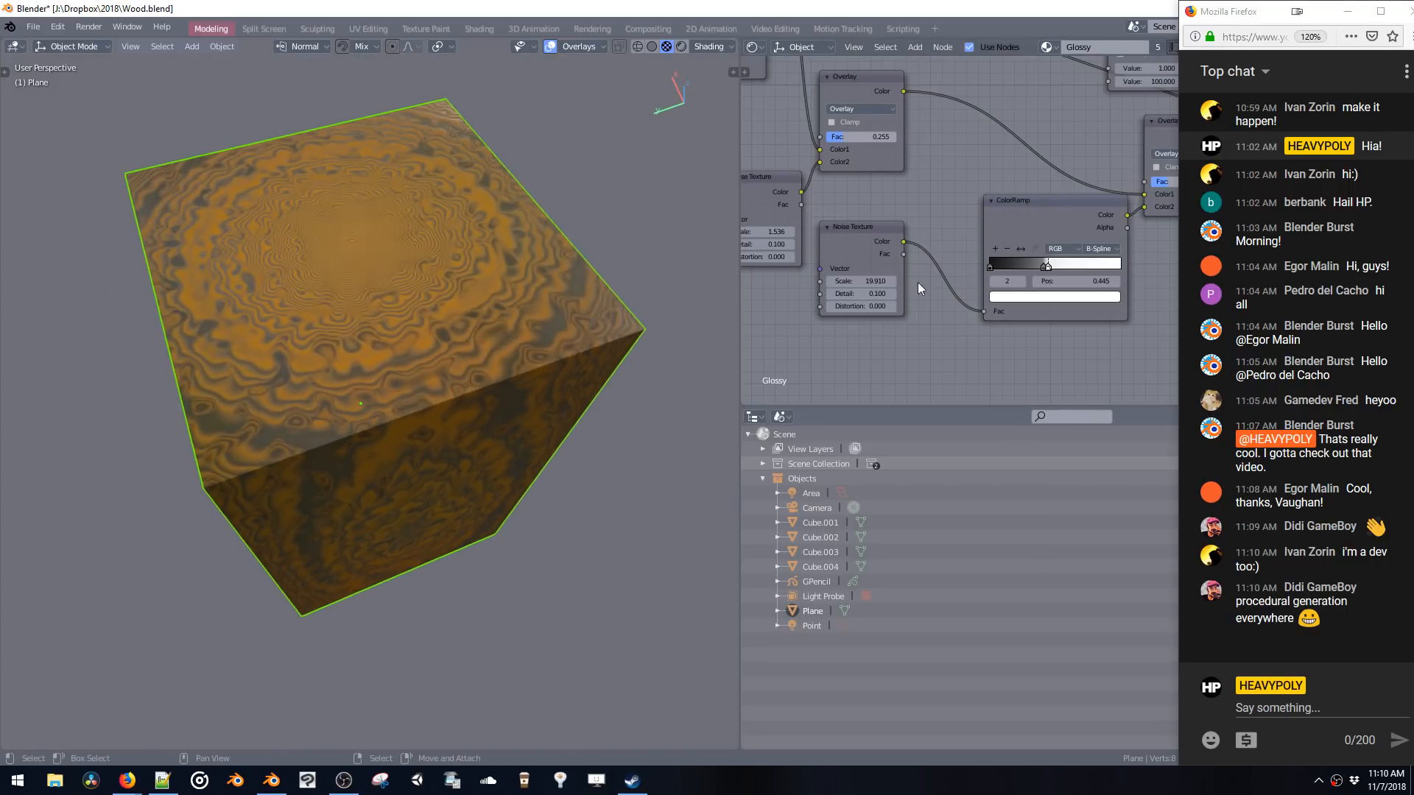
left_click_drag(1045, 269, 1052, 266)
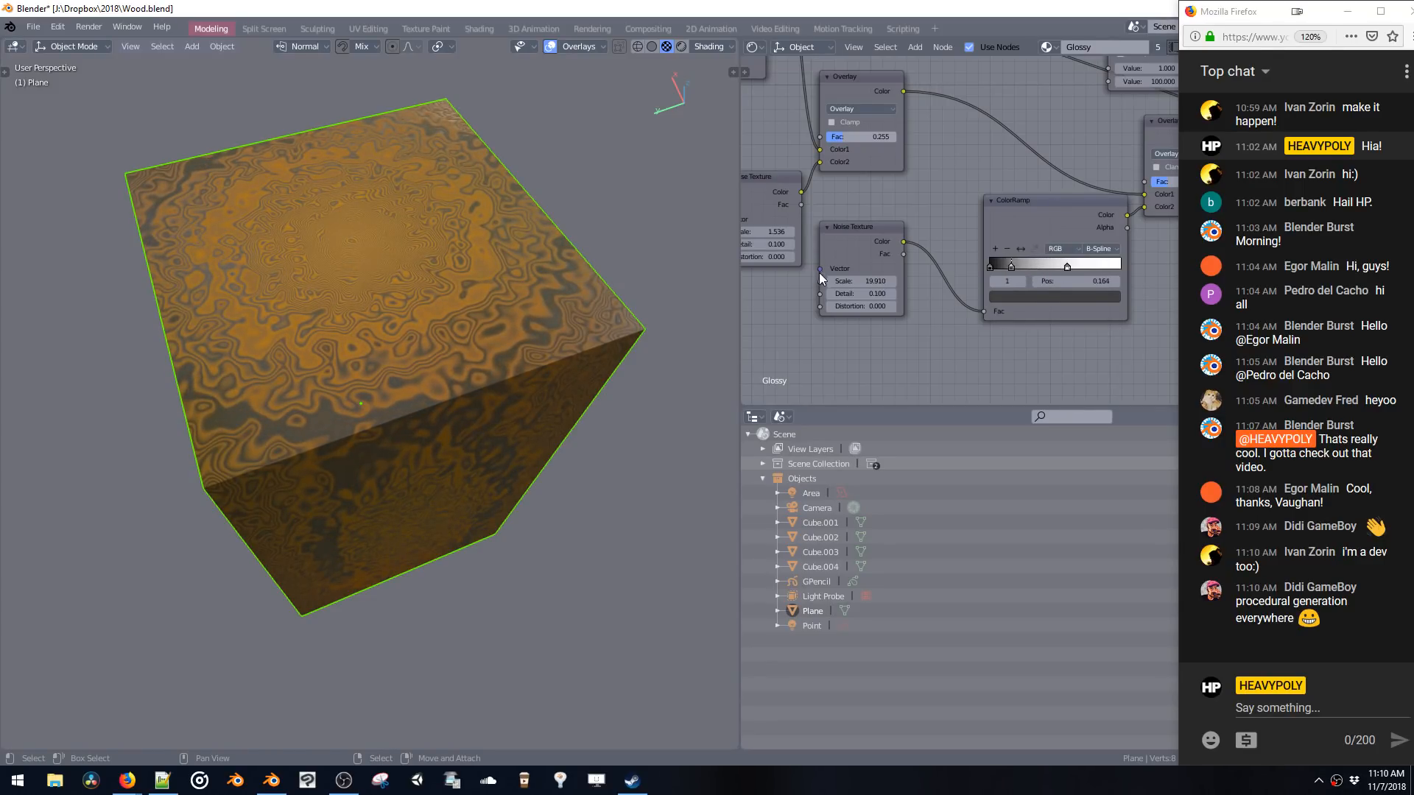
- Move the Noise Texture node that feeds the B-Spline ColorRamp closer to that ColorRamp
middle_click_drag(820, 278, 932, 304)
left_click_drag(990, 268, 1028, 296)
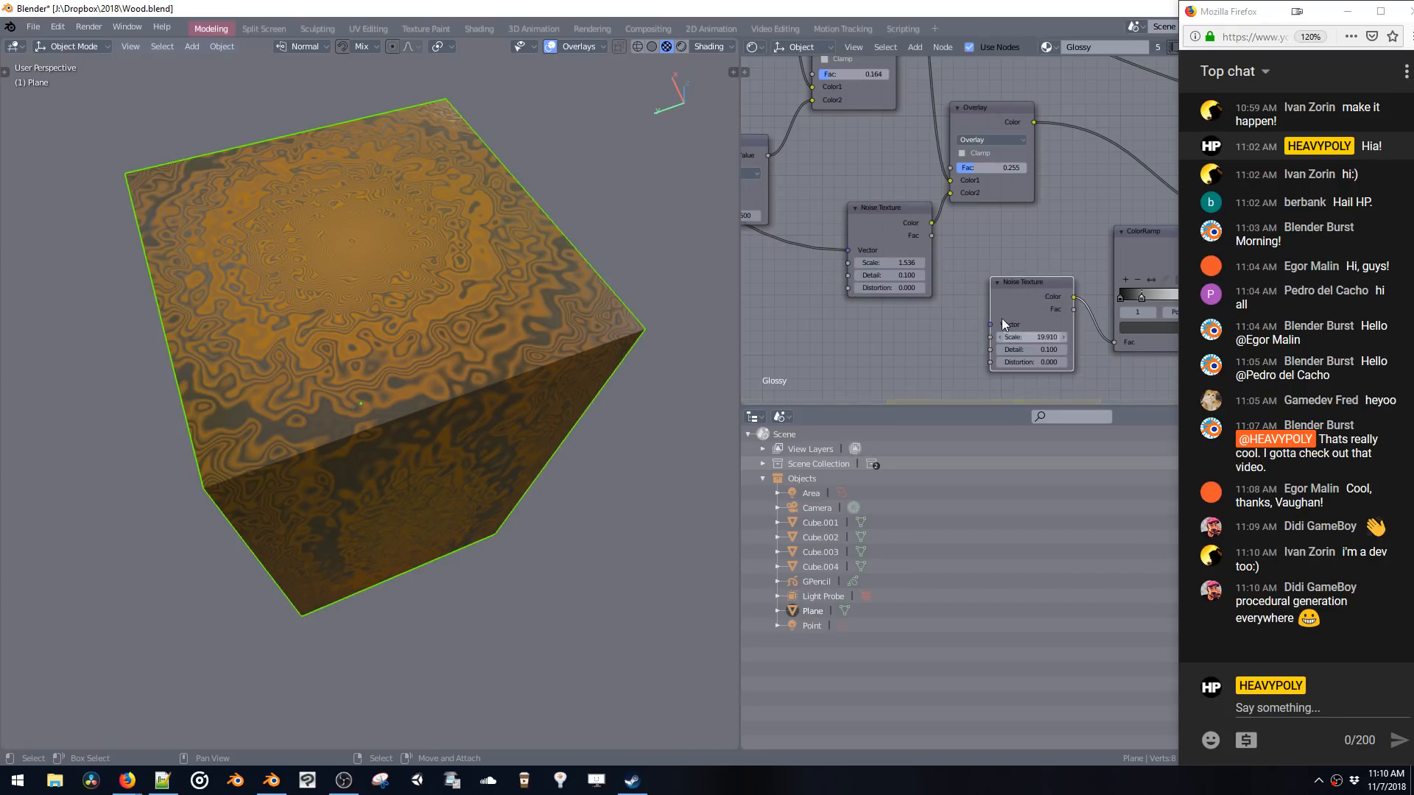
middle_click_drag(1003, 324, 1058, 375)
- Set the Scale to 4.086 on the Noise Texture feeding the ColorRamp and to 7.517 on the one feeding the Overlay node
mouse_move(665, 270)
middle_mouse_down()
mouse_move(649, 236)
mouse_move(659, 280)
middle_mouse_up()
middle_click_drag(1128, 308, 968, 263)
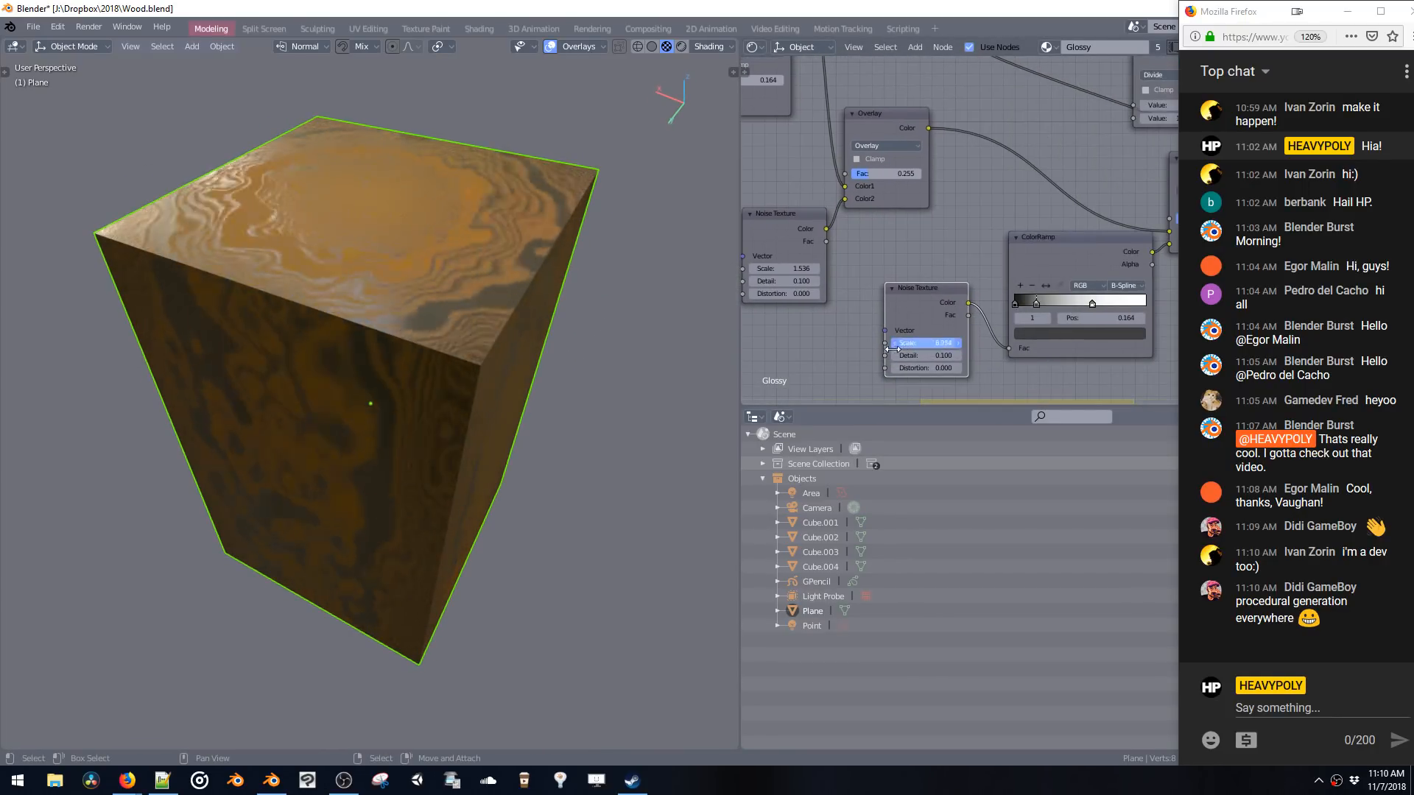
left_click_drag(893, 348, 863, 348)
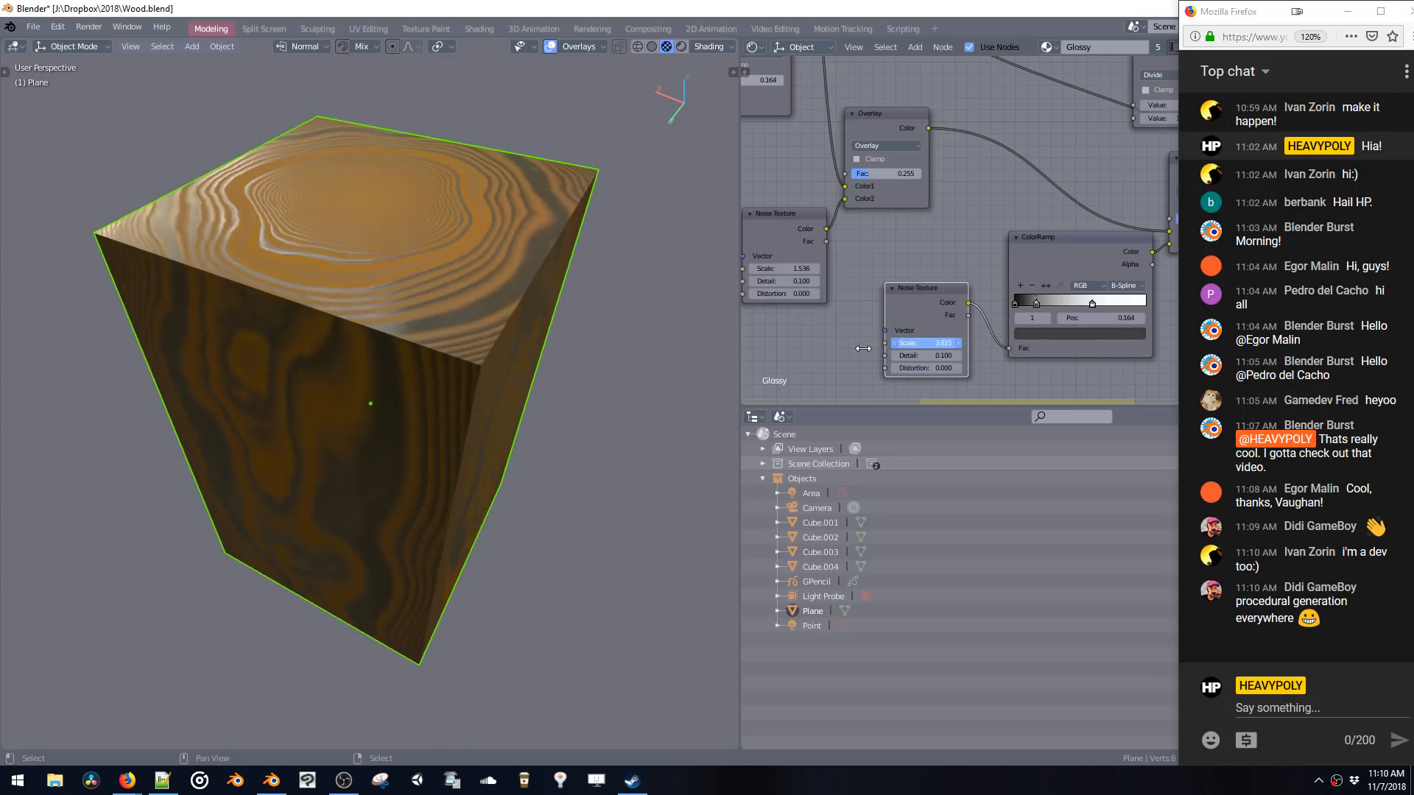
middle_click_drag(768, 293, 876, 330)
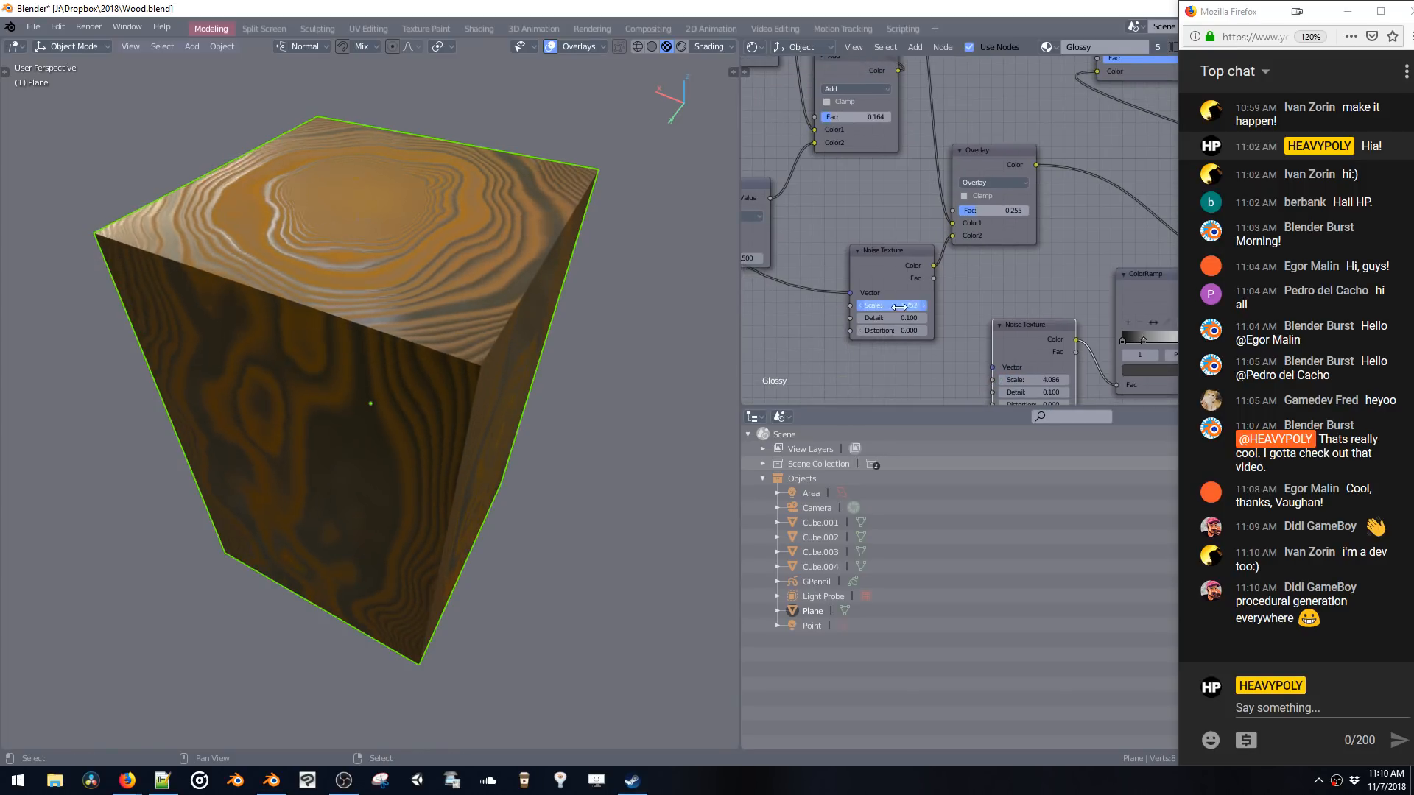
left_click_drag(899, 306, 948, 302)
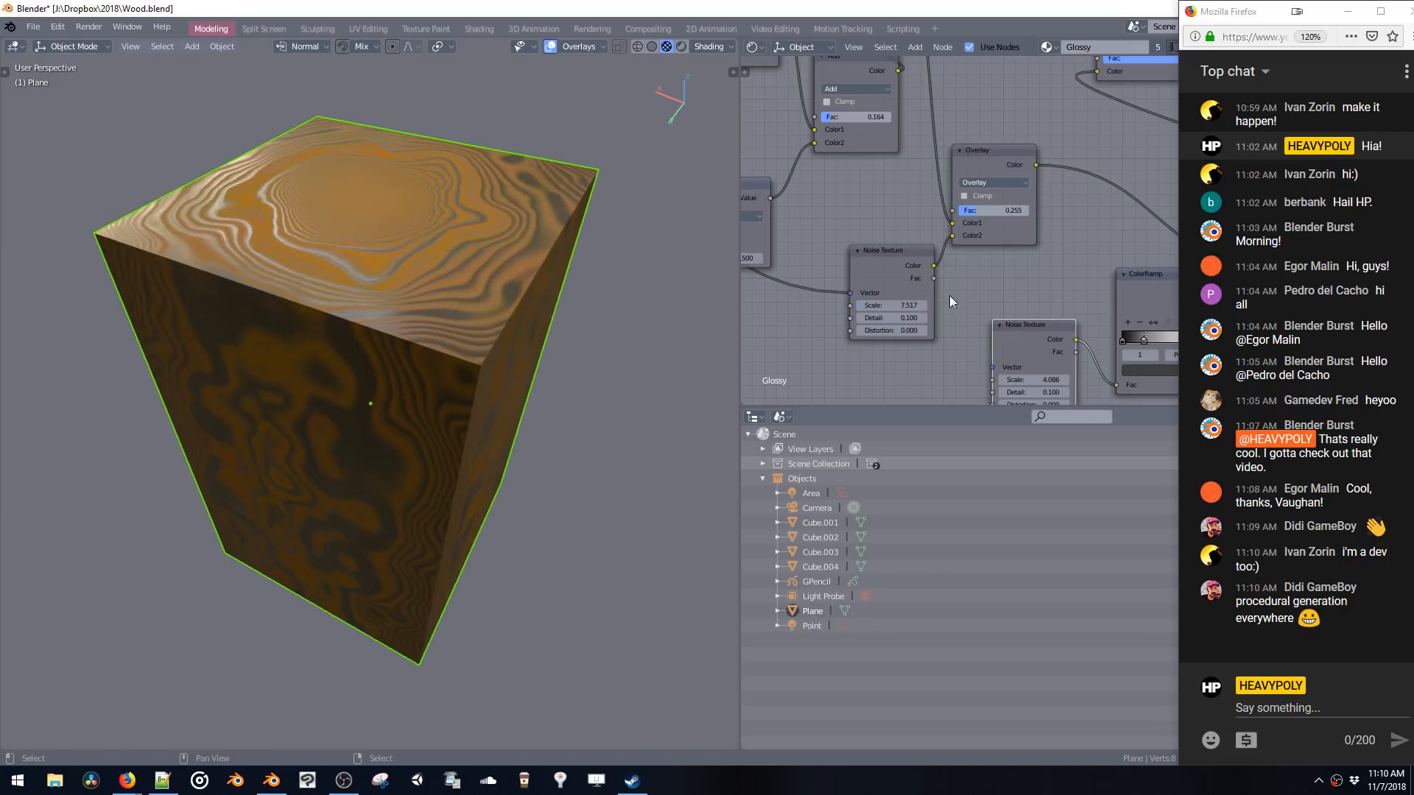
- Enter Edit Mode on the block and move one side face outward along the global X axis to widen it
left_click(559, 326)
scroll(559, 325, "down", 2)
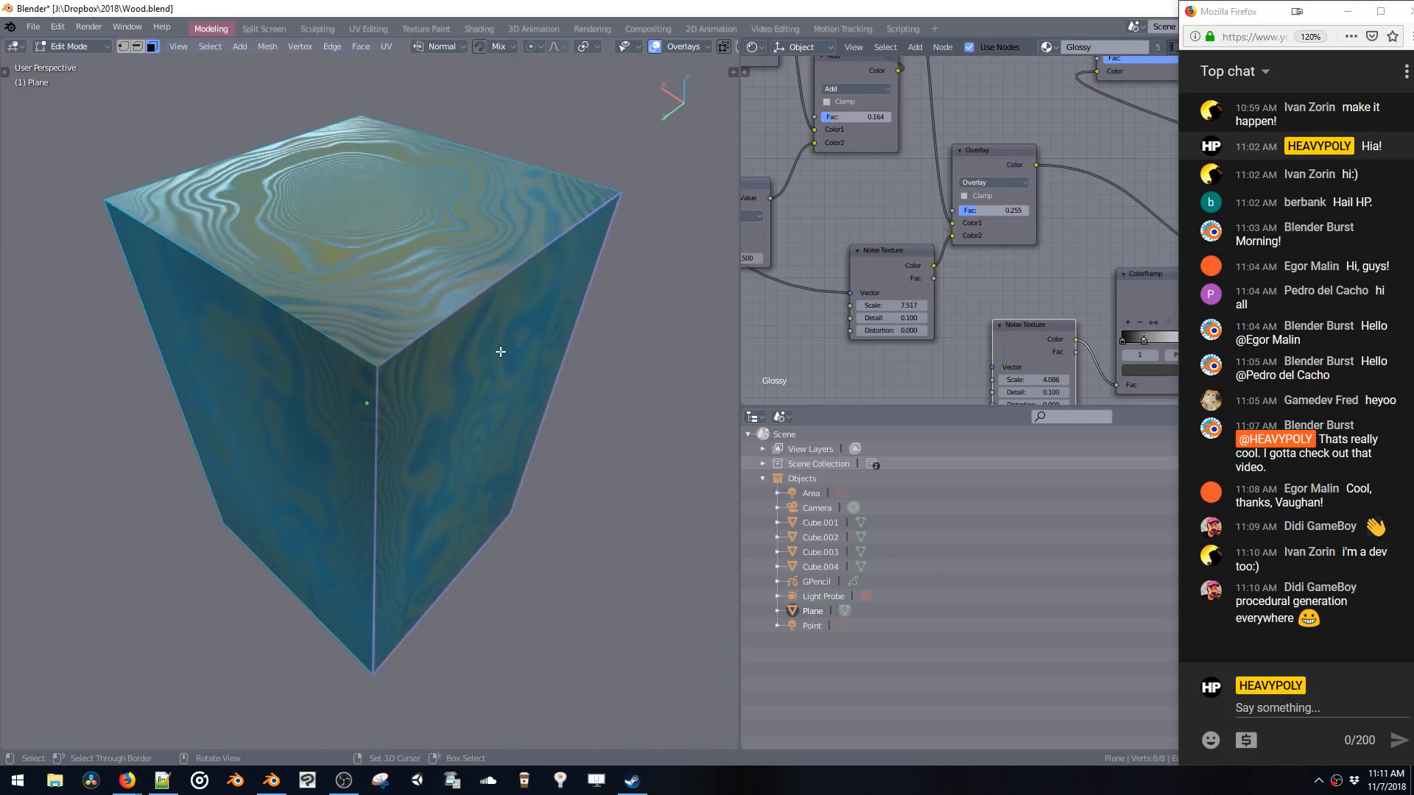
left_click(577, 412)
scroll(413, 303, "down", 2)
key("g")
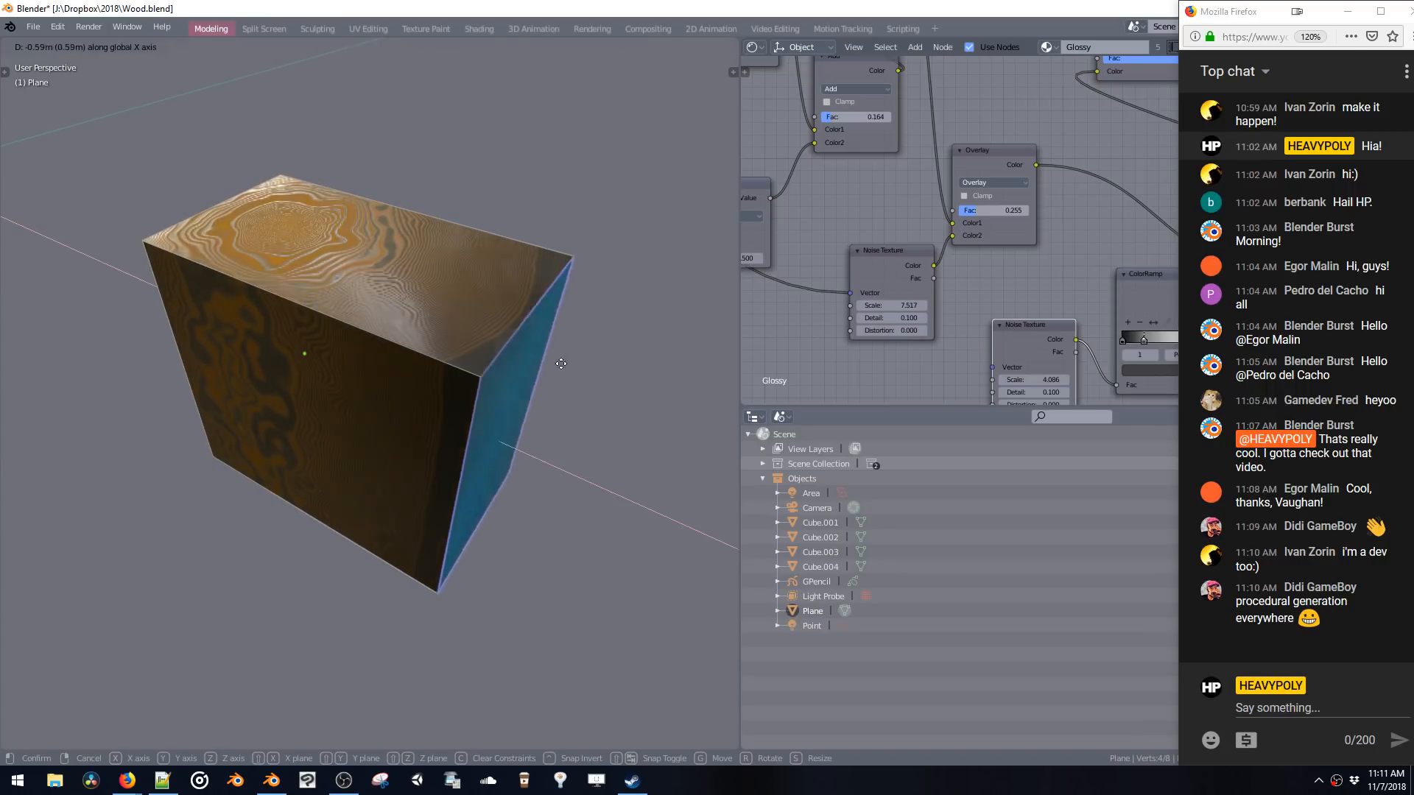
left_click(448, 424)
- Duplicate the block's linked mesh, offset the copy over one corner and subtract it from the block with a Boolean
mouse_move(448, 424)
middle_mouse_down()
mouse_move(382, 463)
mouse_move(271, 590)
mouse_move(309, 609)
mouse_move(504, 417)
mouse_move(373, 268)
mouse_move(432, 373)
mouse_move(293, 482)
mouse_move(378, 369)
mouse_move(440, 411)
middle_mouse_up()
key("ctrl+l")
key("shift+d")
left_click(458, 244)
middle_click_drag(457, 244, 363, 322)
key("shift+b")
left_click(627, 339)
key("Tab")
key("Tab")
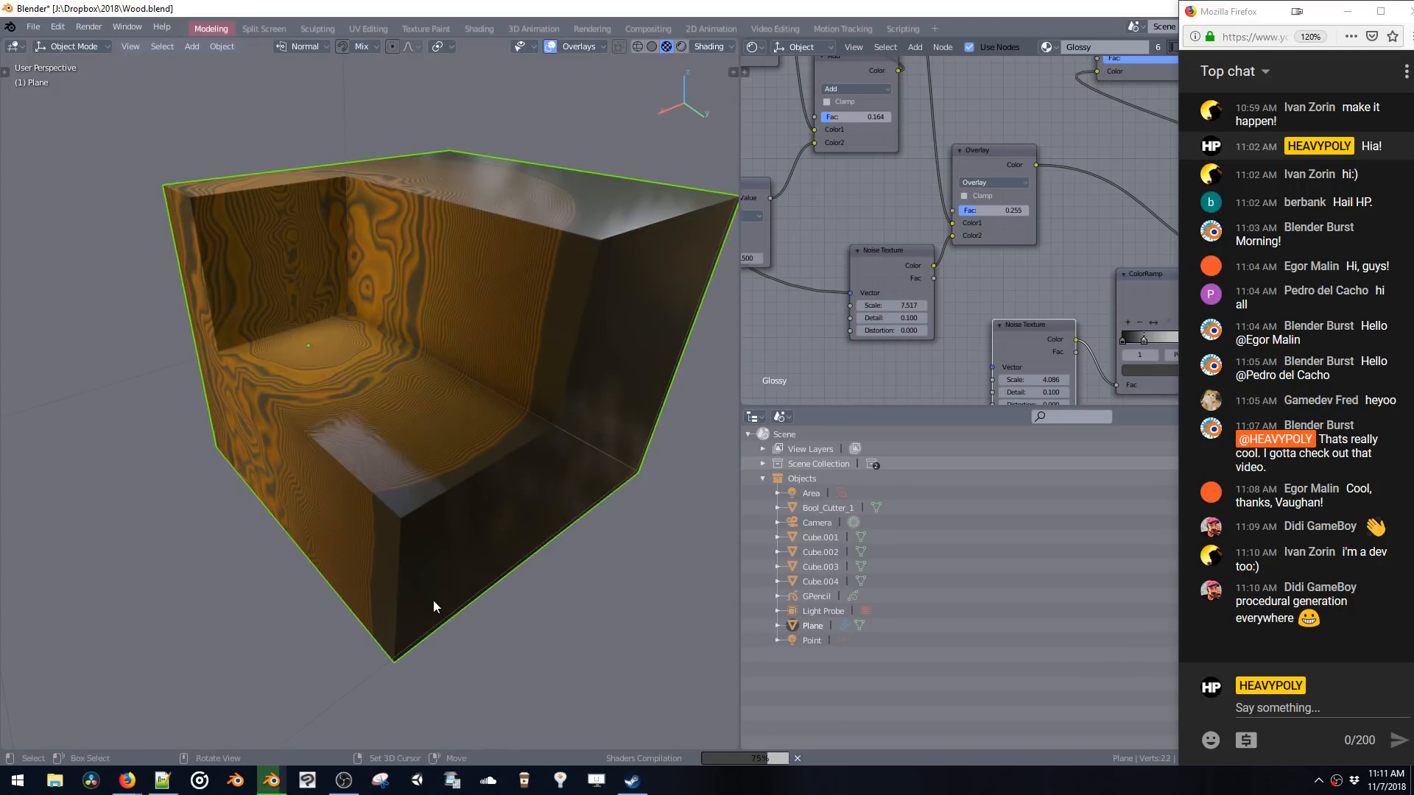
- Bevel the Boolean cutter's two lower edges inside the cut into a multi-segment round and return to Object Mode
key("Tab")
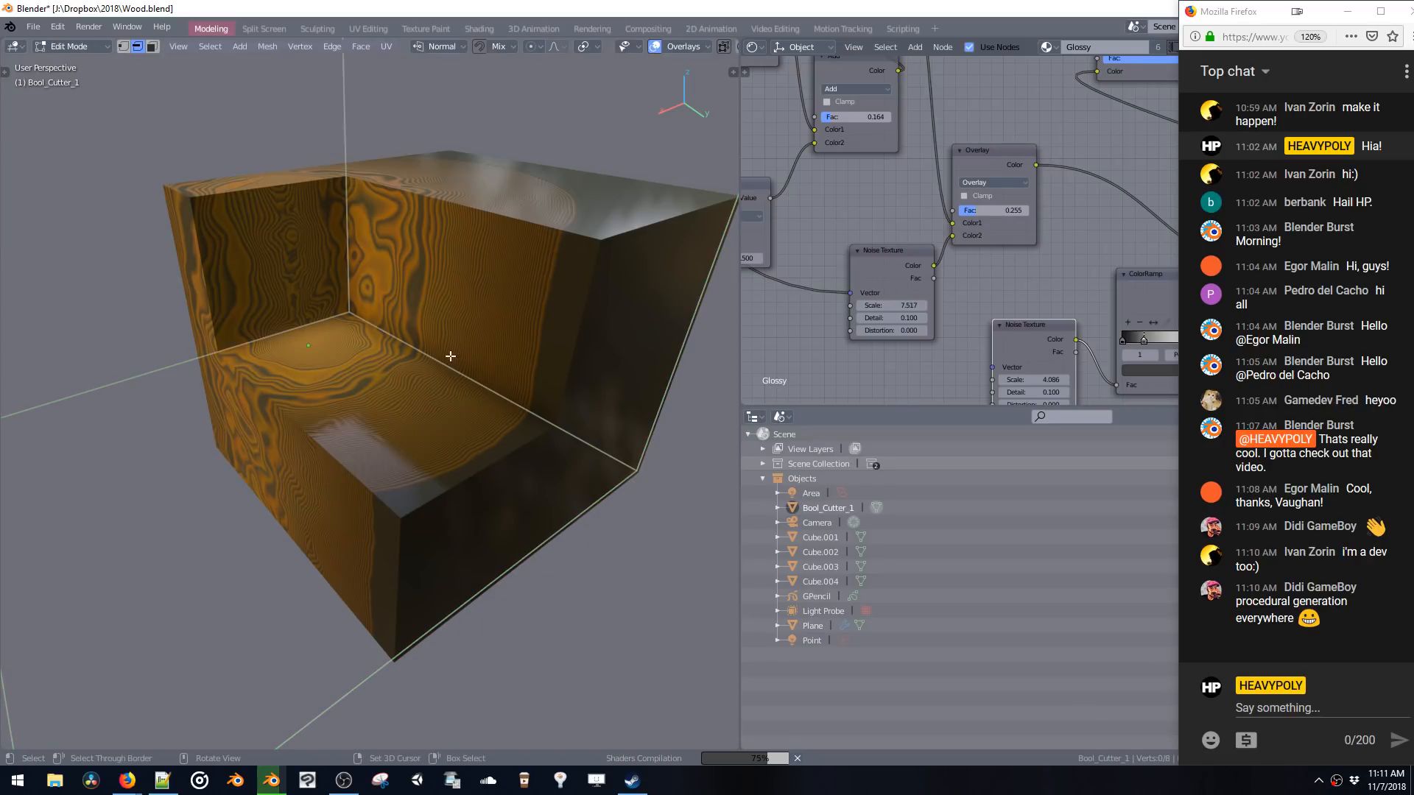
middle_click_drag(261, 334, 305, 277)
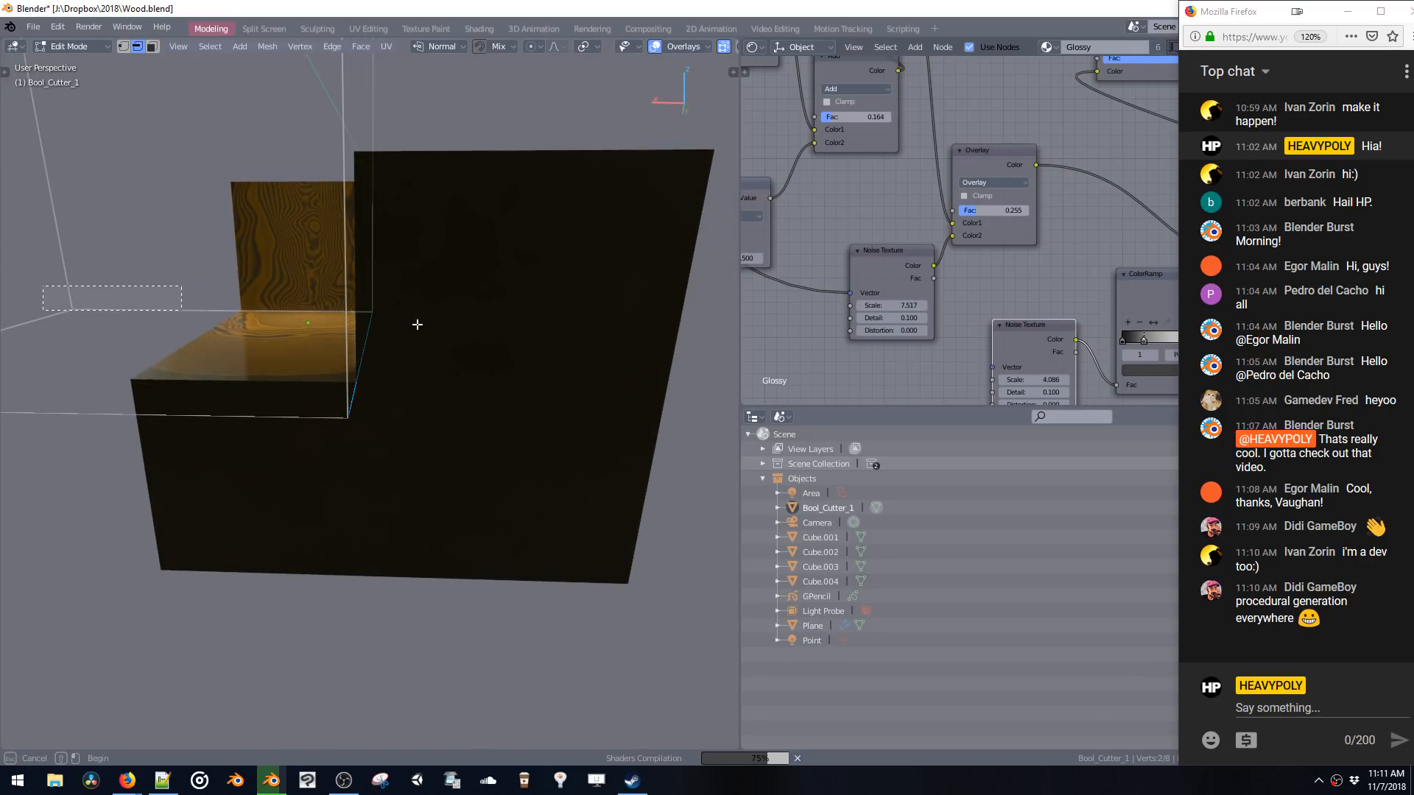
middle_click_drag(385, 344, 363, 386)
key("ctrl+b")
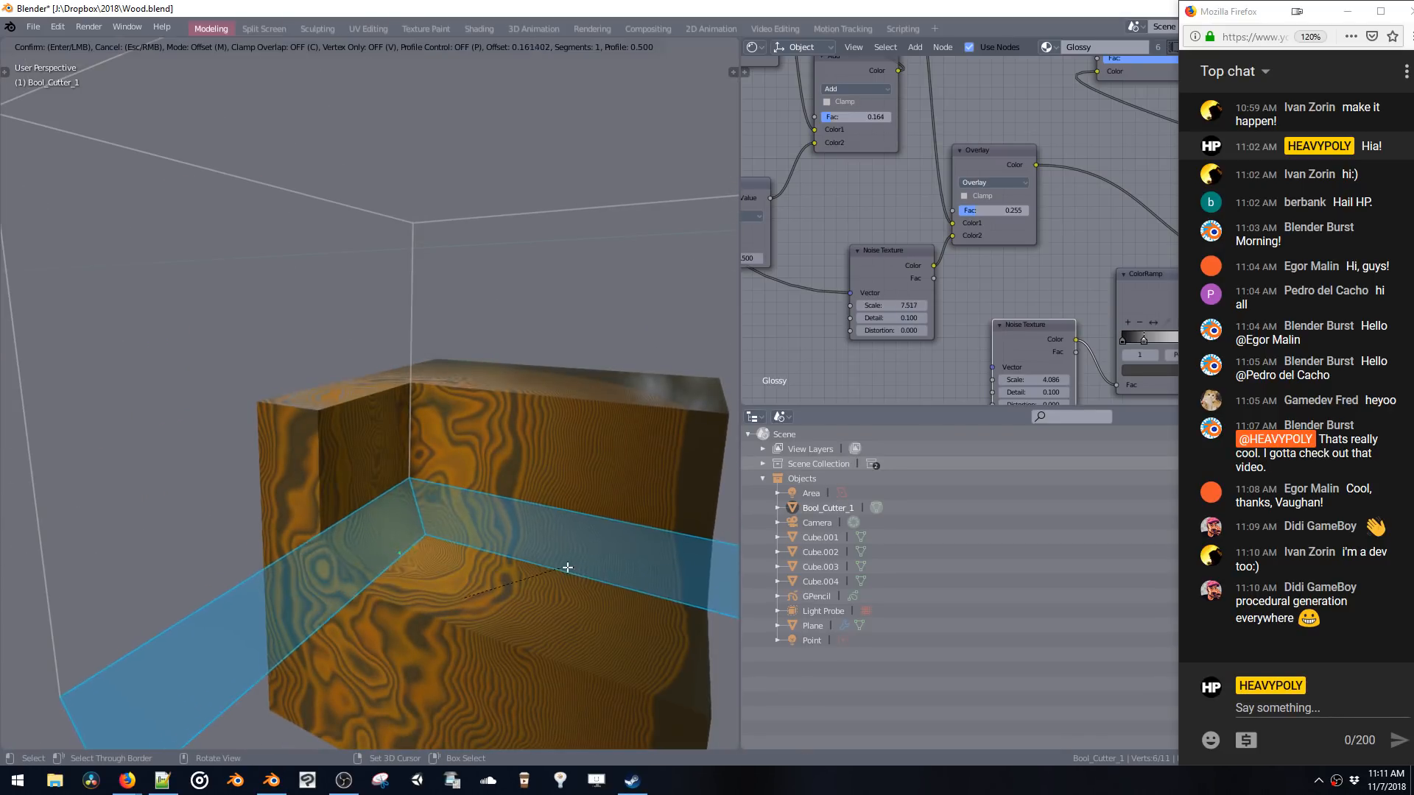
left_click(508, 560)
middle_click_drag(508, 560, 507, 510)
key("ctrl+Tab")
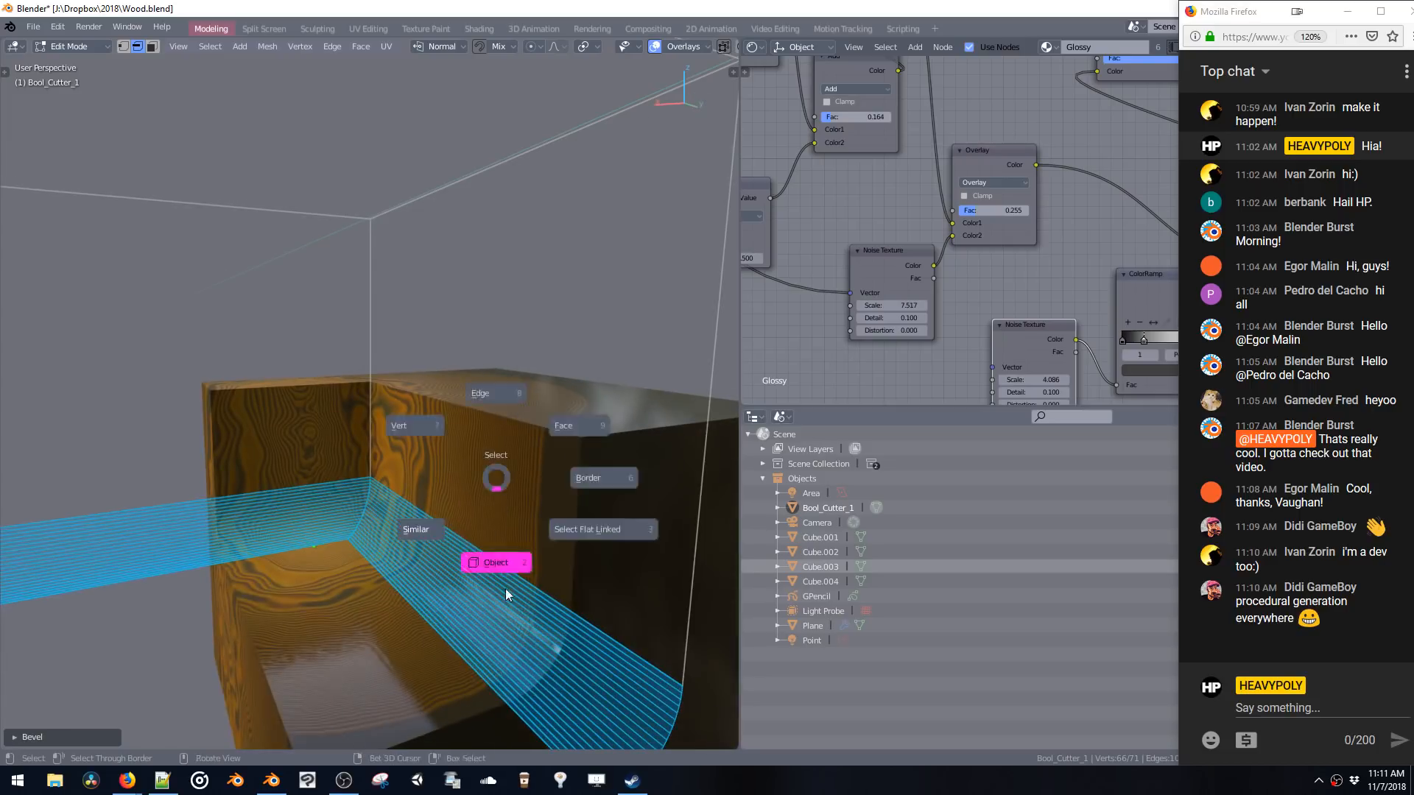
left_click(505, 589)
- Select the carved block and toggle smooth shading on it
mouse_move(505, 589)
middle_mouse_down()
mouse_move(489, 375)
mouse_move(479, 430)
mouse_move(502, 466)
mouse_move(497, 372)
mouse_move(561, 418)
mouse_move(536, 429)
middle_mouse_up()
key("z")
left_click(606, 489)
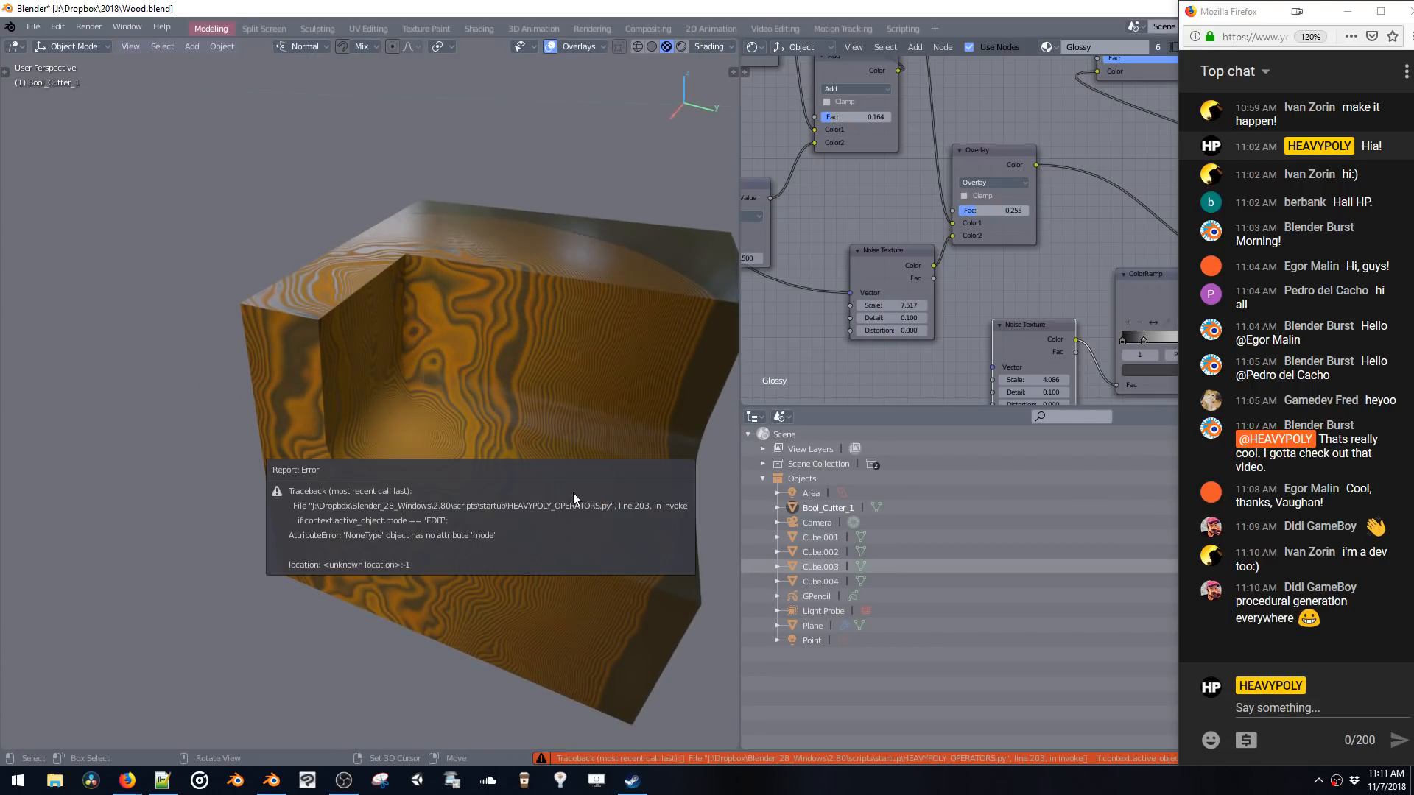
left_click(504, 388)
key("z")
left_click(595, 490)
middle_click_drag(540, 444, 493, 420)
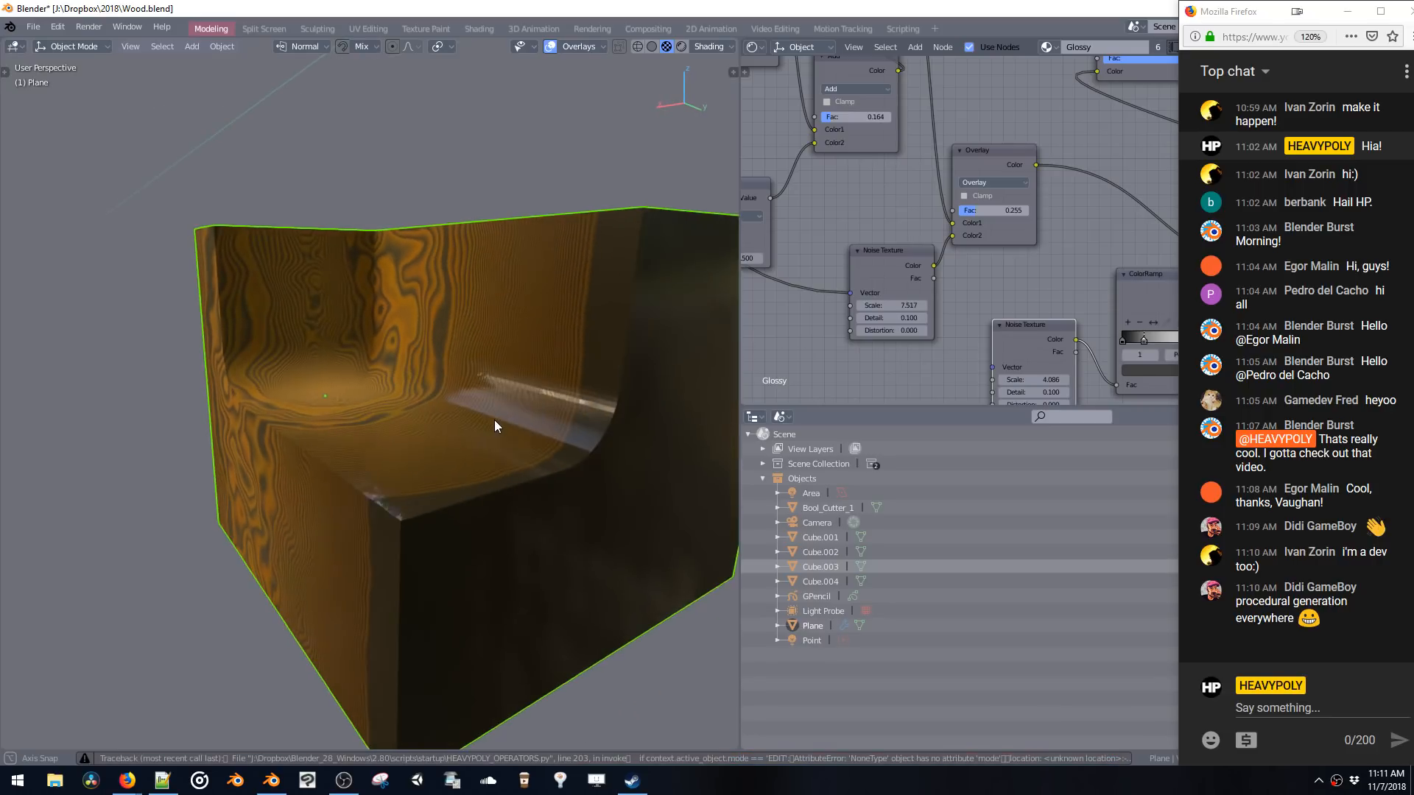
- Select the Boolean cutter and toggle smooth shading on it
left_click(633, 466)
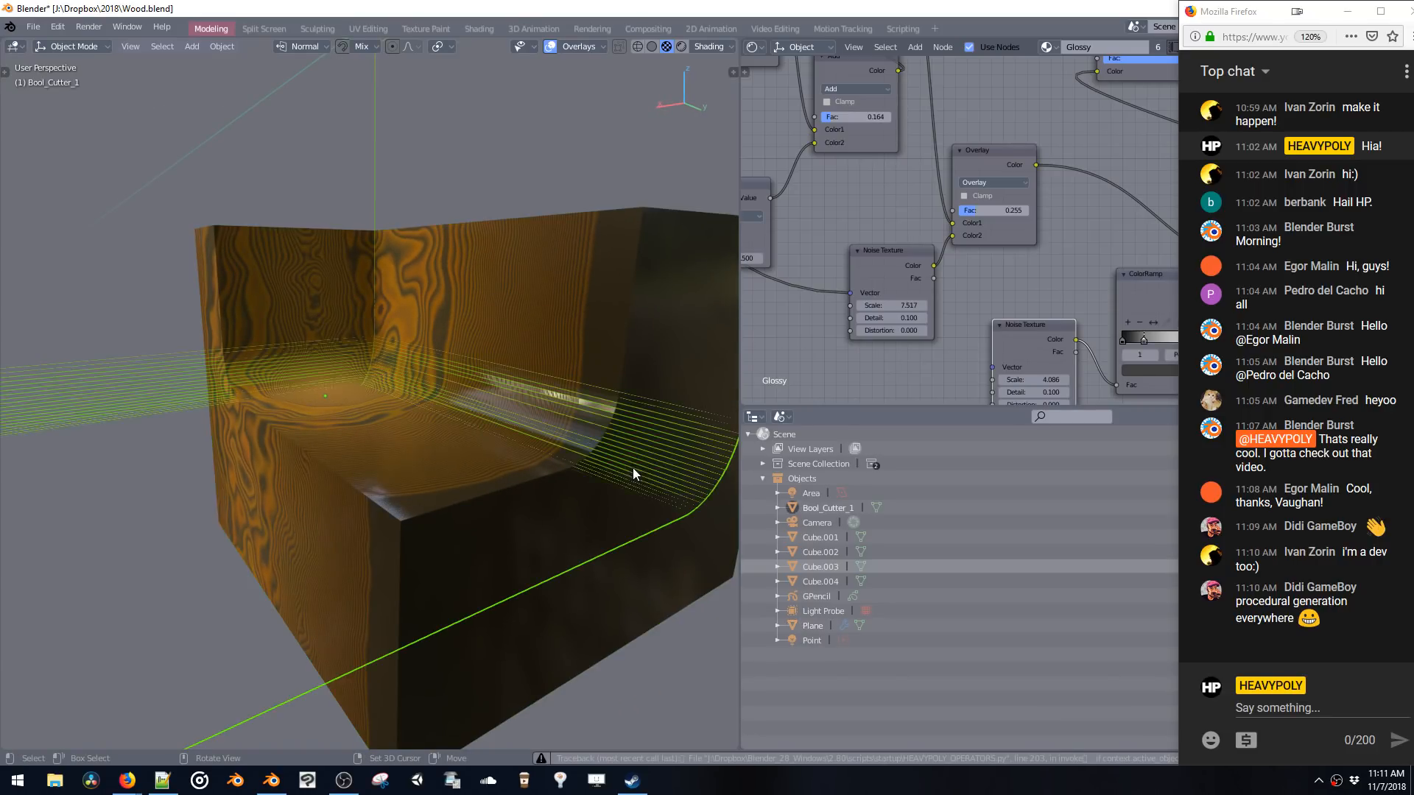
key("z")
left_click(578, 417)
key("z")
left_click(511, 268)
middle_click_drag(512, 384, 503, 339)
key("1")
middle_click_drag(439, 218, 494, 332)
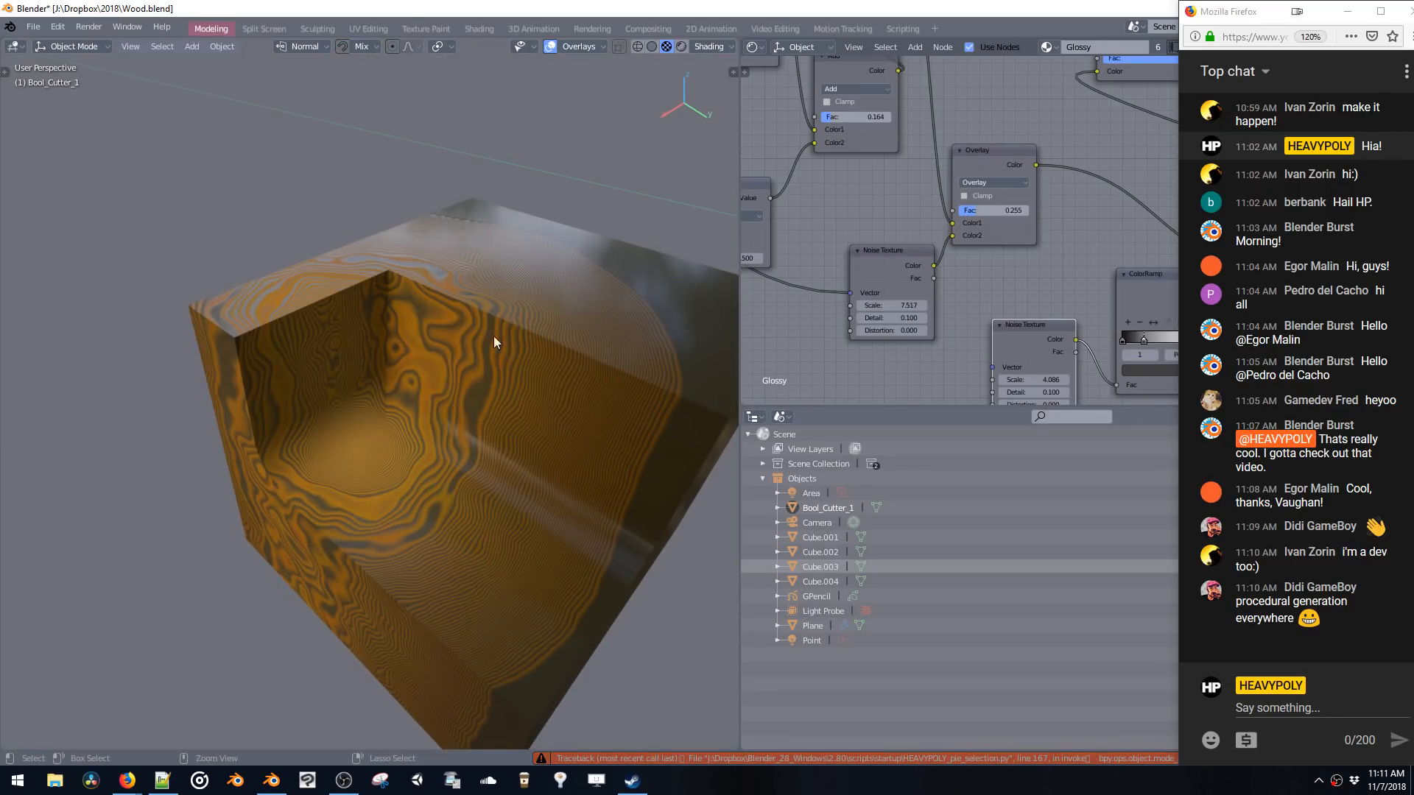
- Bevel the Boolean cutter's vertical edge and the adjoining rounded corner strip inside the cut, and return to Object Mode
left_click(388, 235)
key("space")
left_click(399, 212)
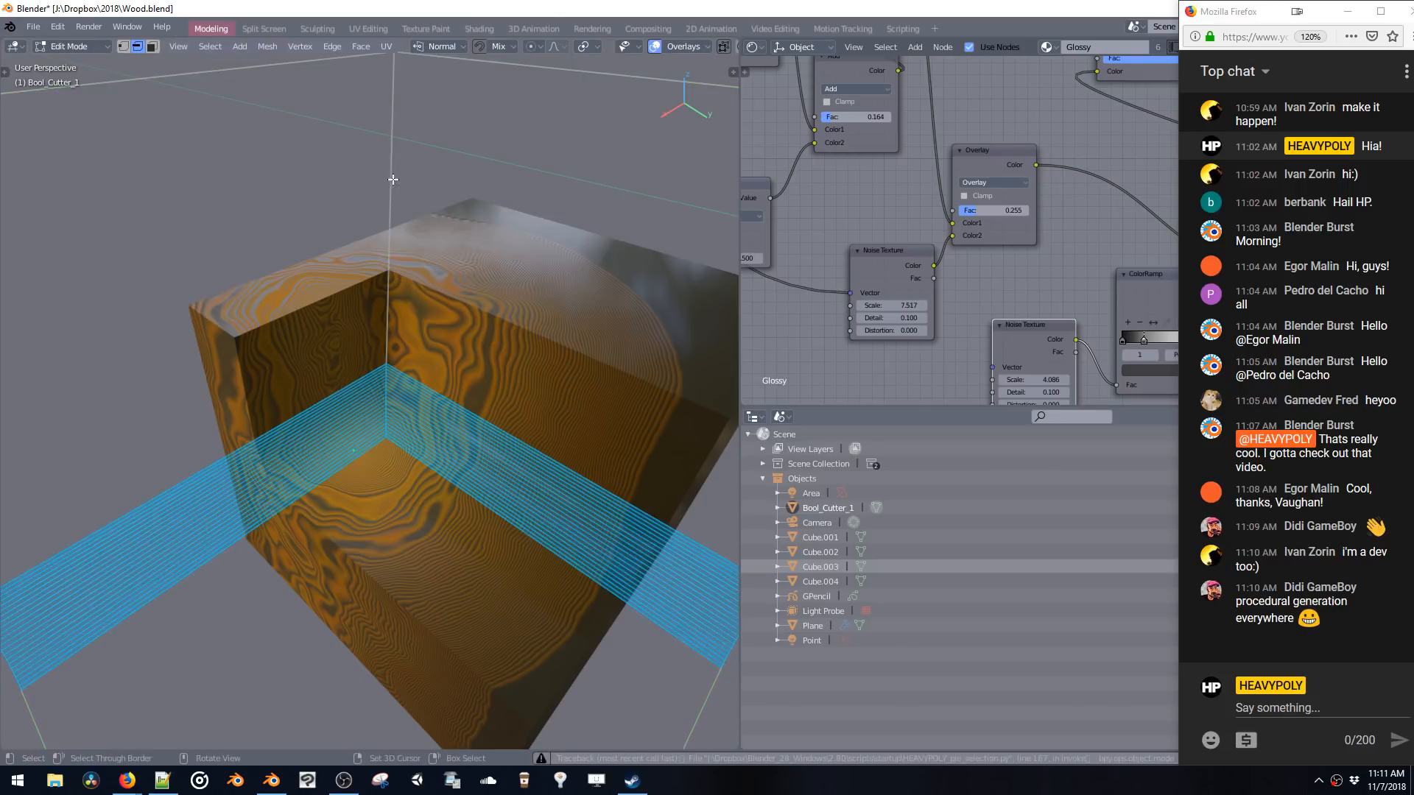
middle_click_drag(391, 180, 395, 241, "shift")
left_click_drag(362, 111, 450, 511)
key("ctrl+b")
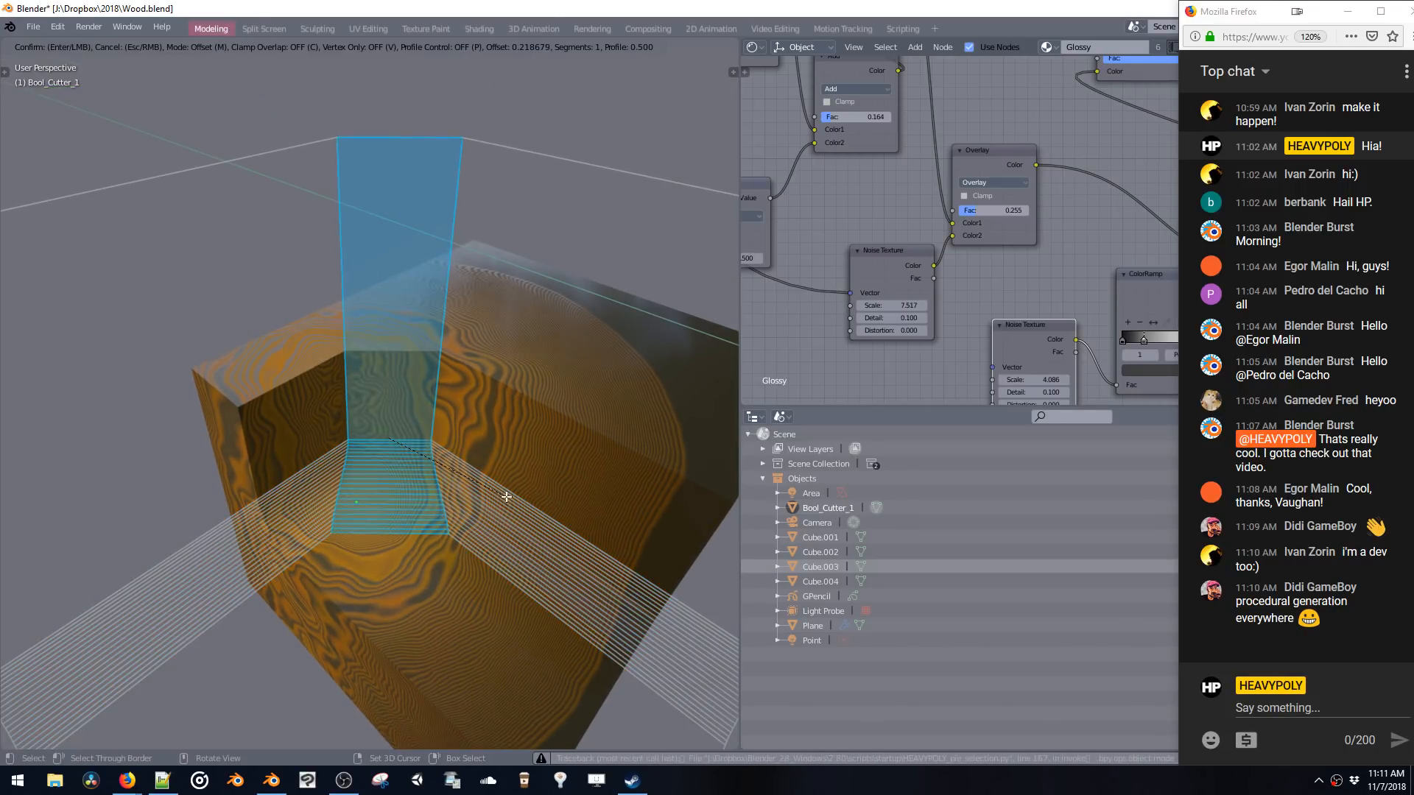
left_click(577, 488)
key("Tab")
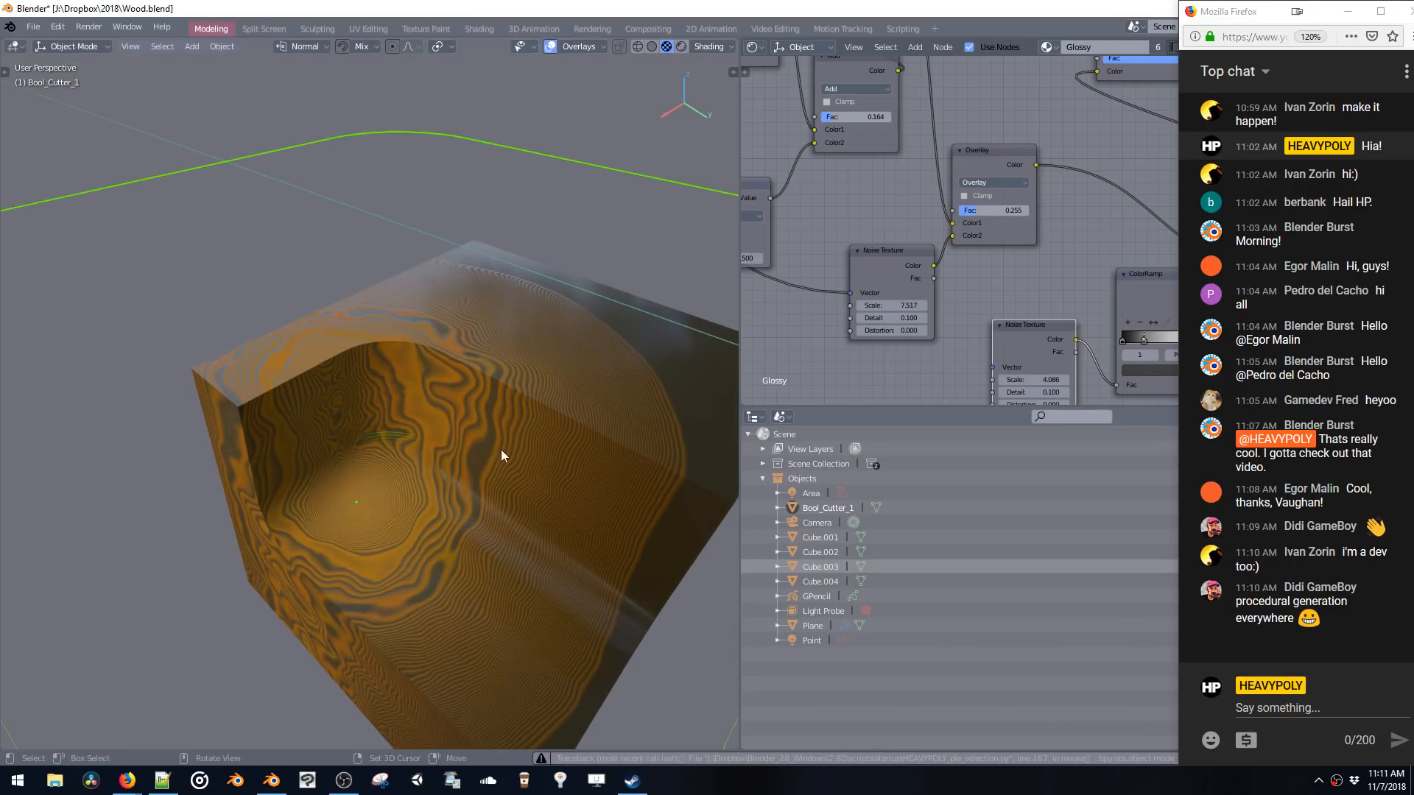
- Select the Boolean cutter and move it sideways across the block to shift the cut
middle_click_drag(505, 451, 530, 412)
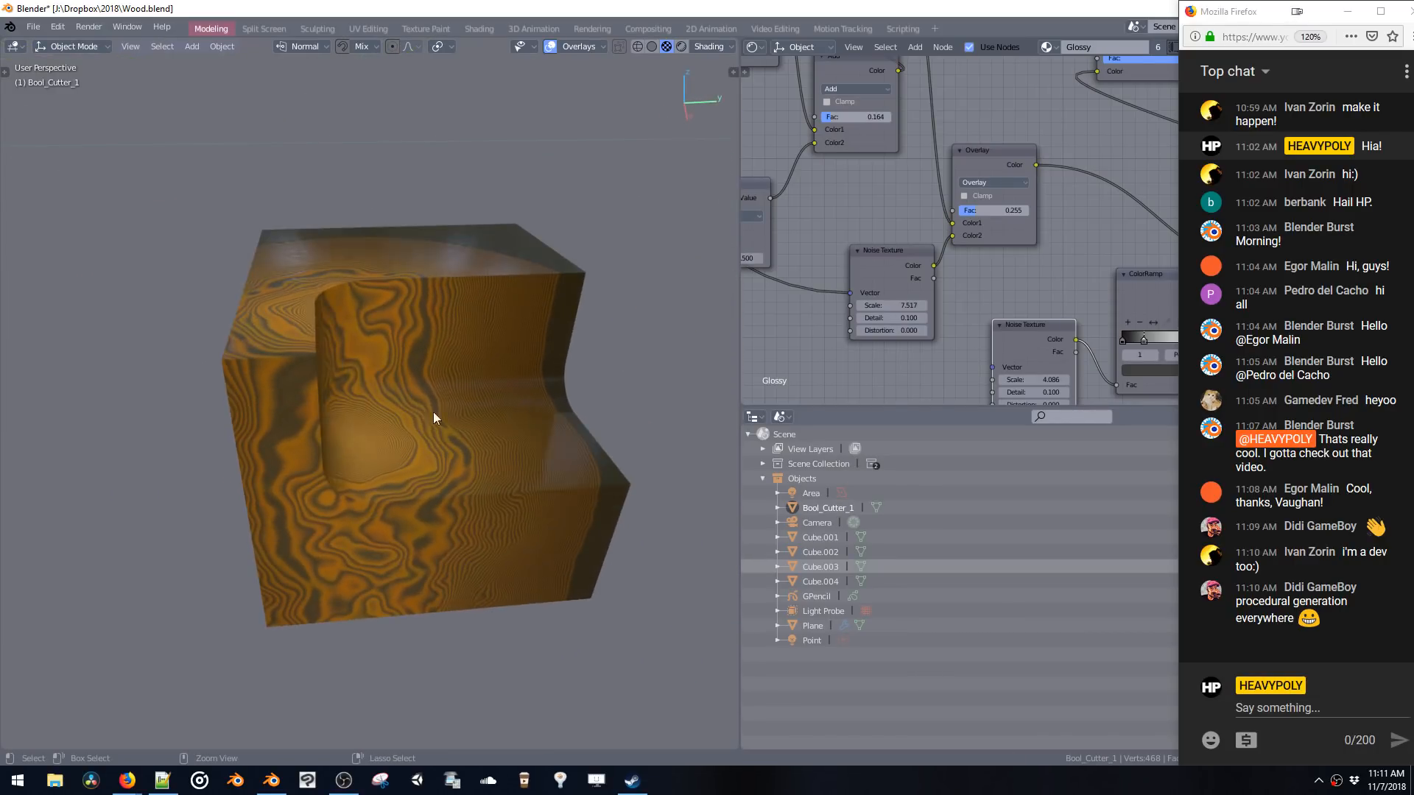
scroll(454, 443, "down", 2)
middle_click_drag(455, 447, 456, 464)
key("z")
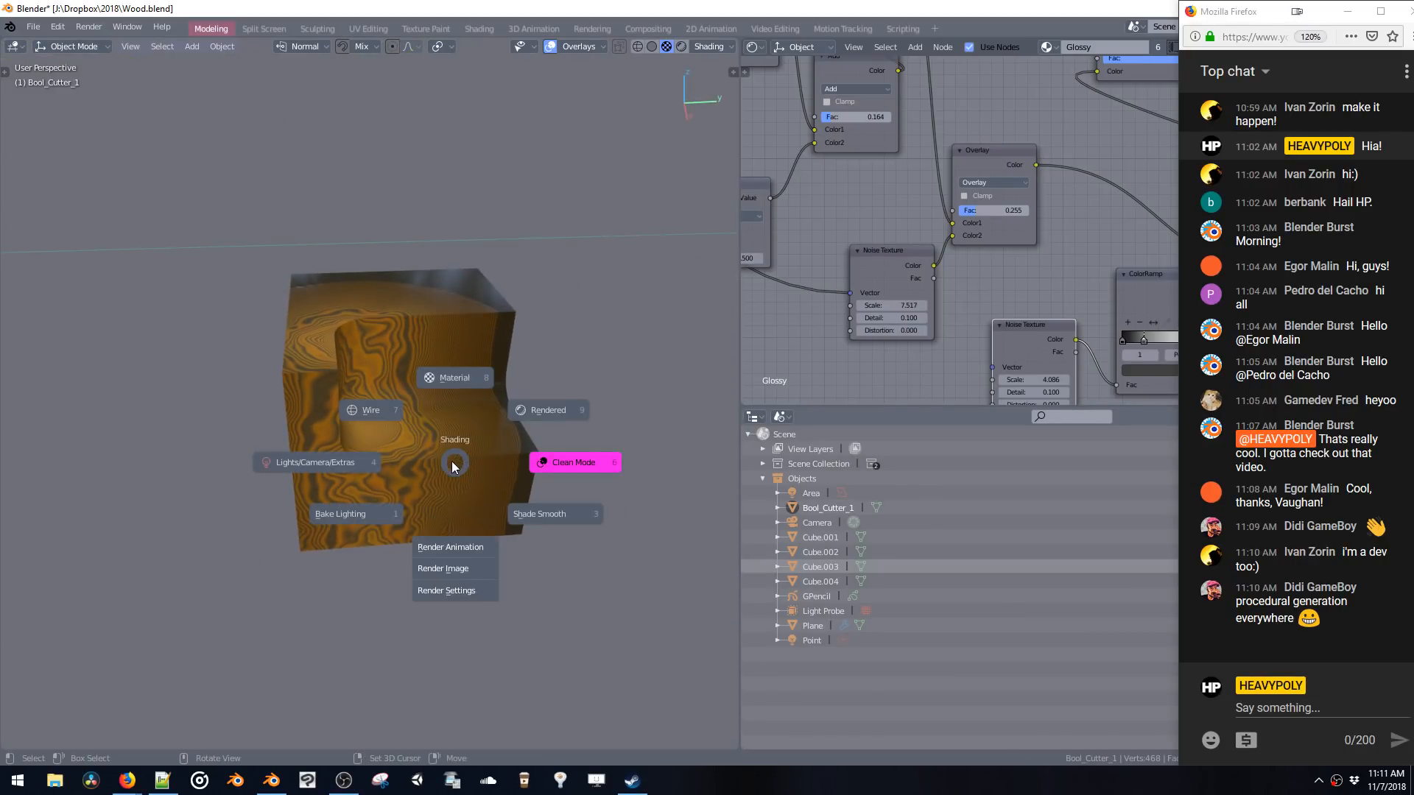
key("ctrl+b")
left_click(448, 363)
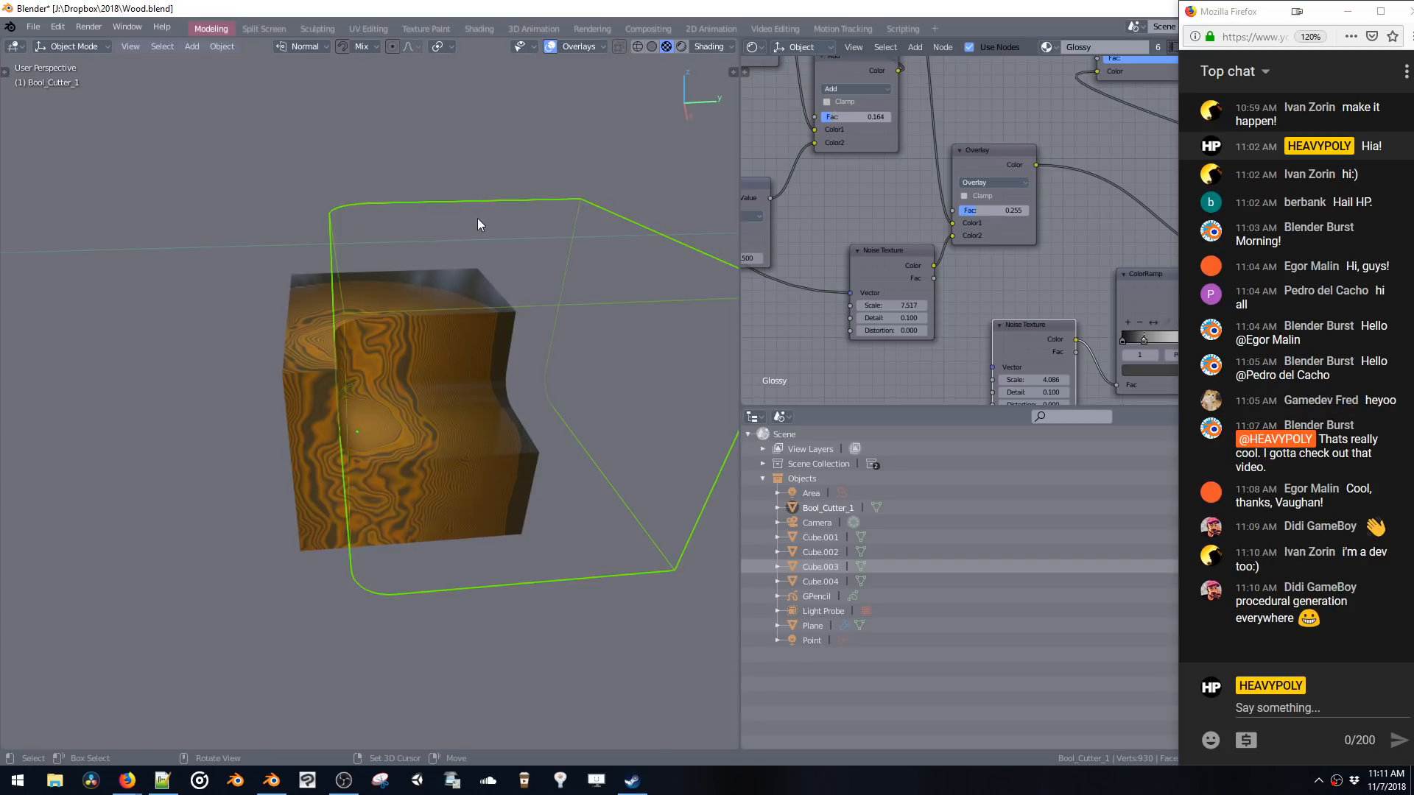
key("g")
left_click(527, 255)
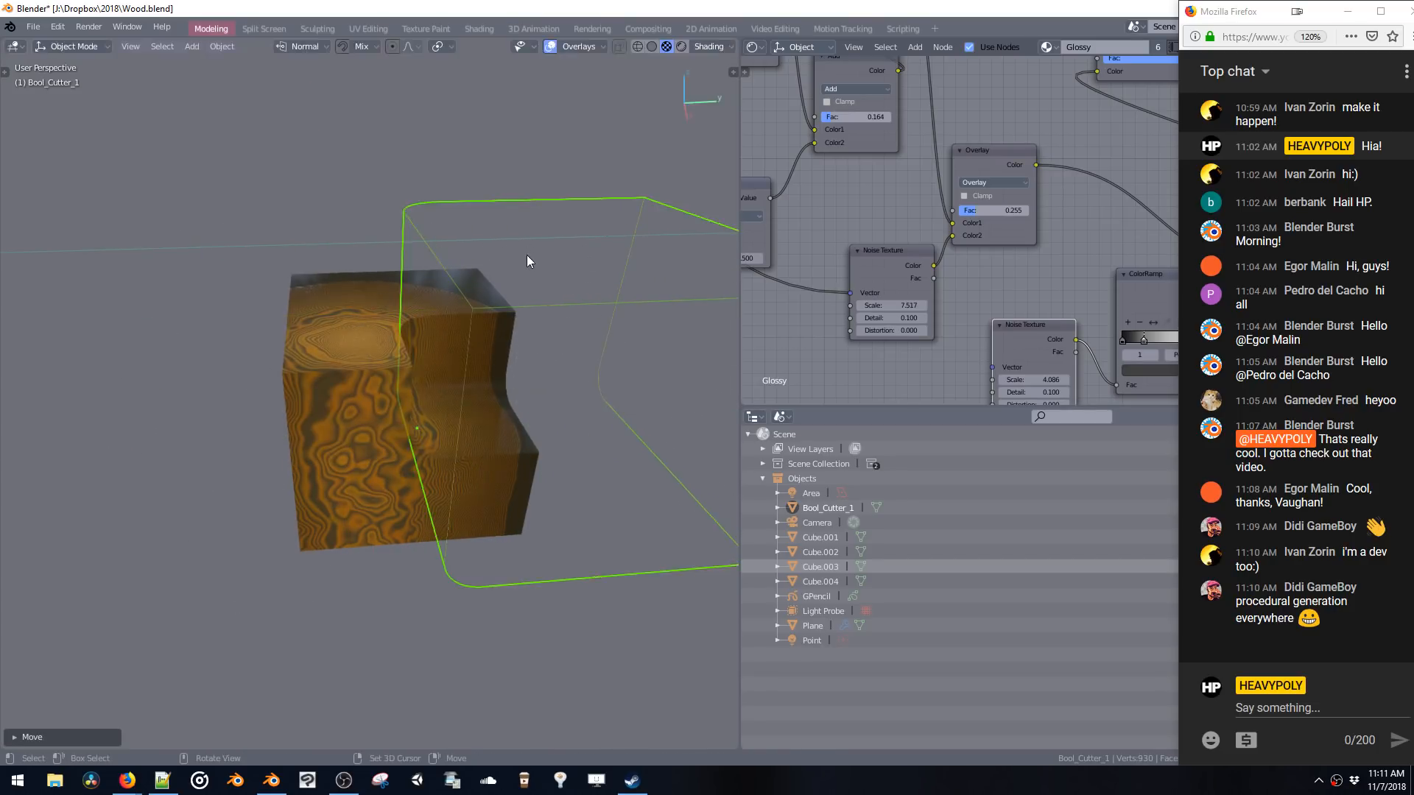
- Reposition the Boolean cutter vertically along the Z axis to change the depth of the carved corner
key("g")
key("z")
left_click(525, 313)
middle_click_drag(523, 312, 435, 253)
key("g")
key("z")
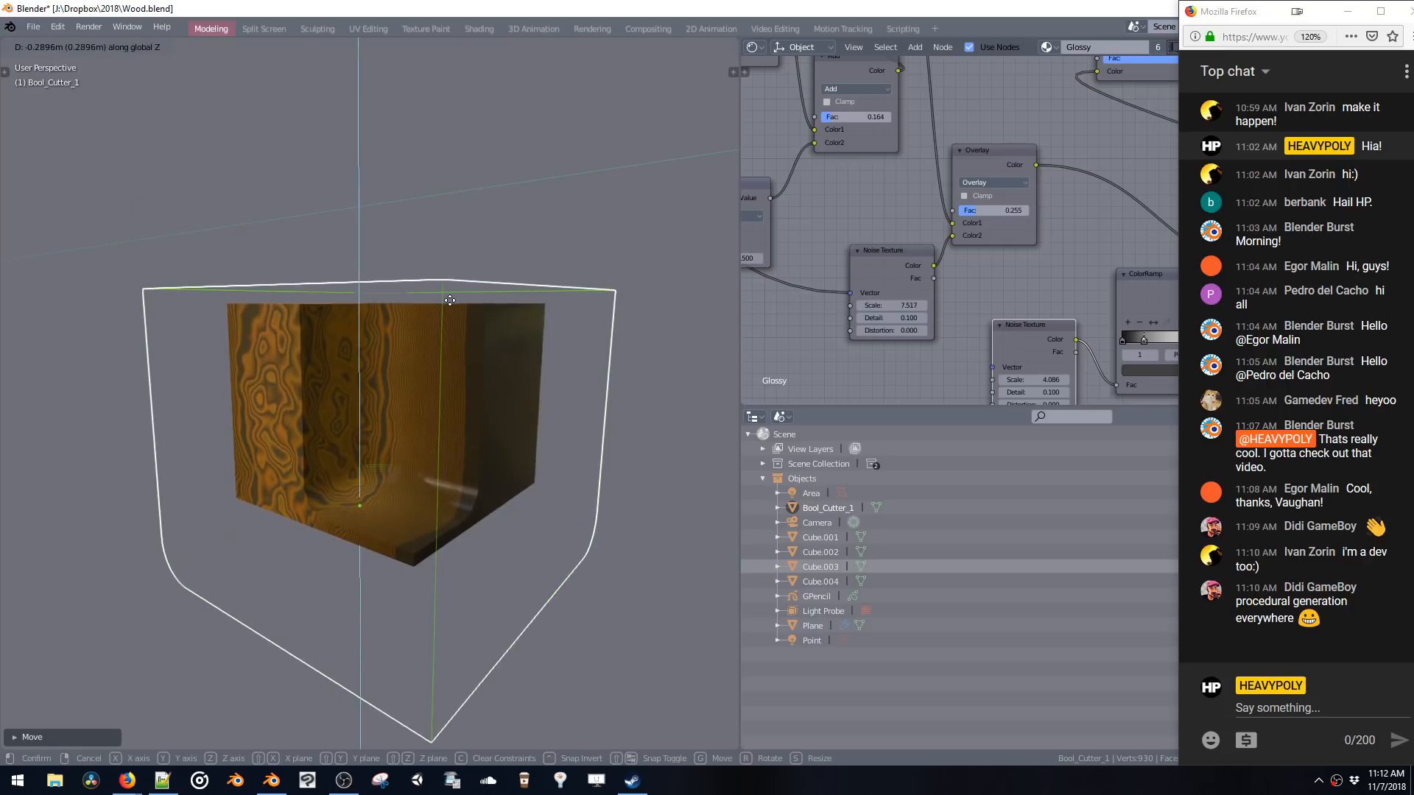
left_click(449, 277)
middle_click_drag(451, 363, 426, 500)
scroll(397, 361, "up", 3)
scroll(425, 500, "down", 3)
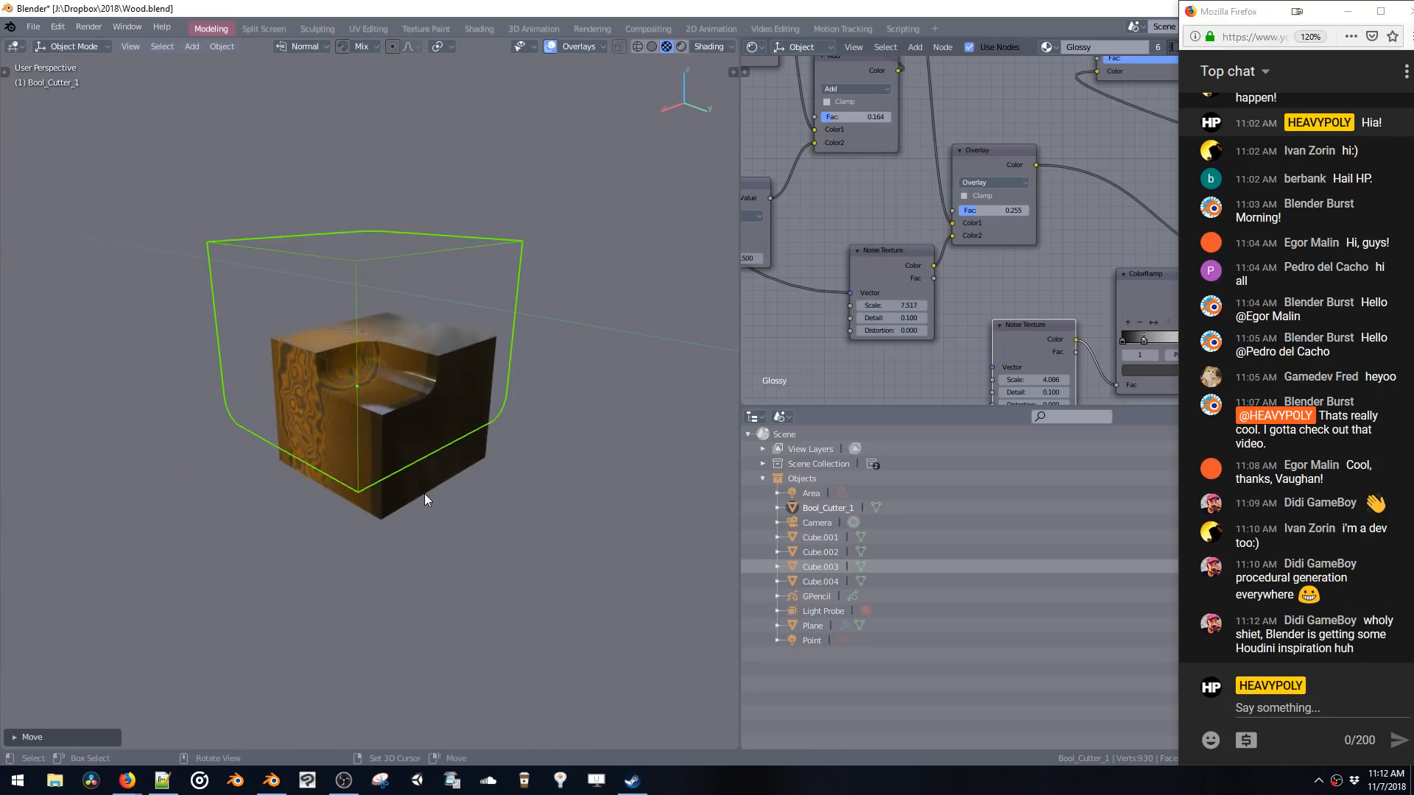
- Move the block's side faces along Y and by about 0.63 m along X, and return to Object Mode
left_click(425, 500)
key("Tab")
left_click(441, 429)
key("g")
key("y")
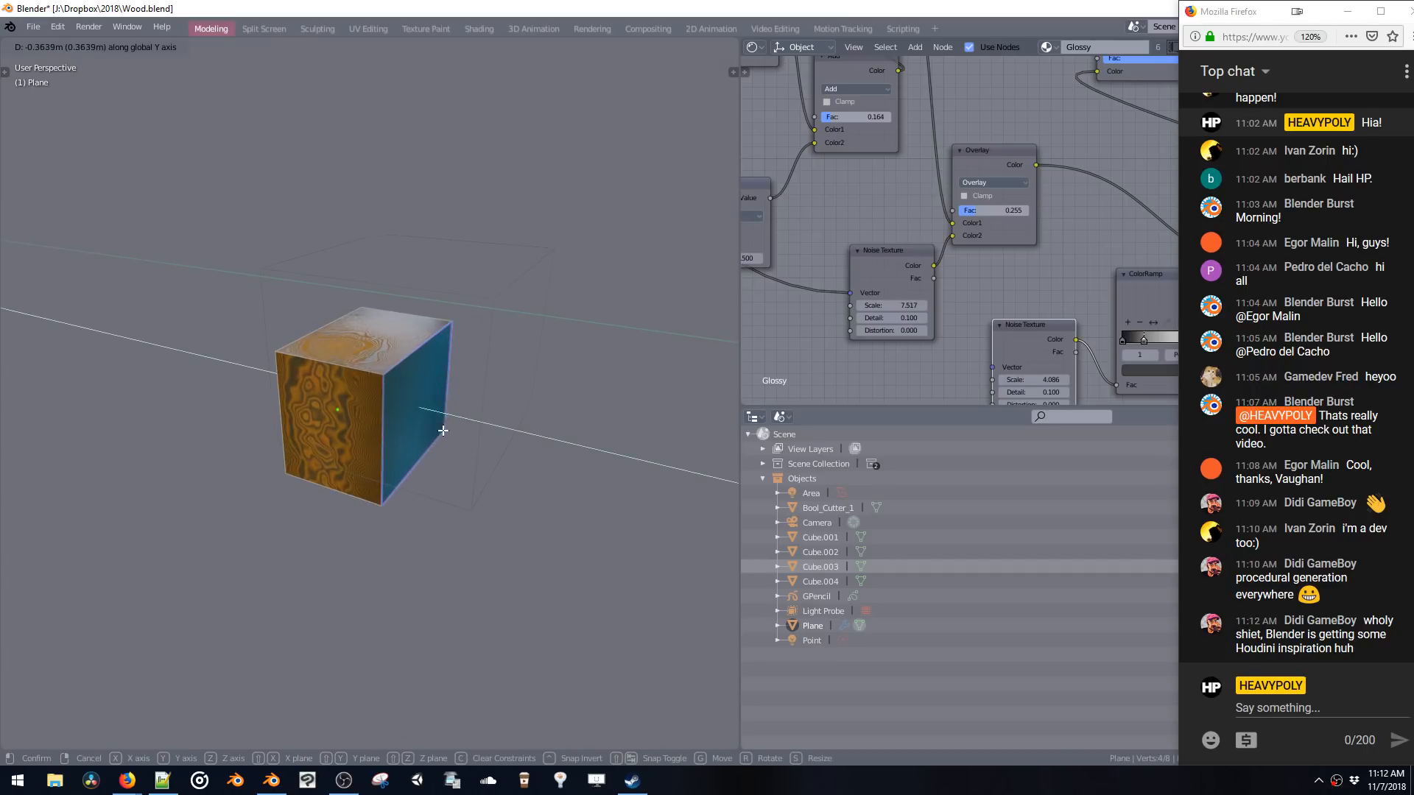
key("x")
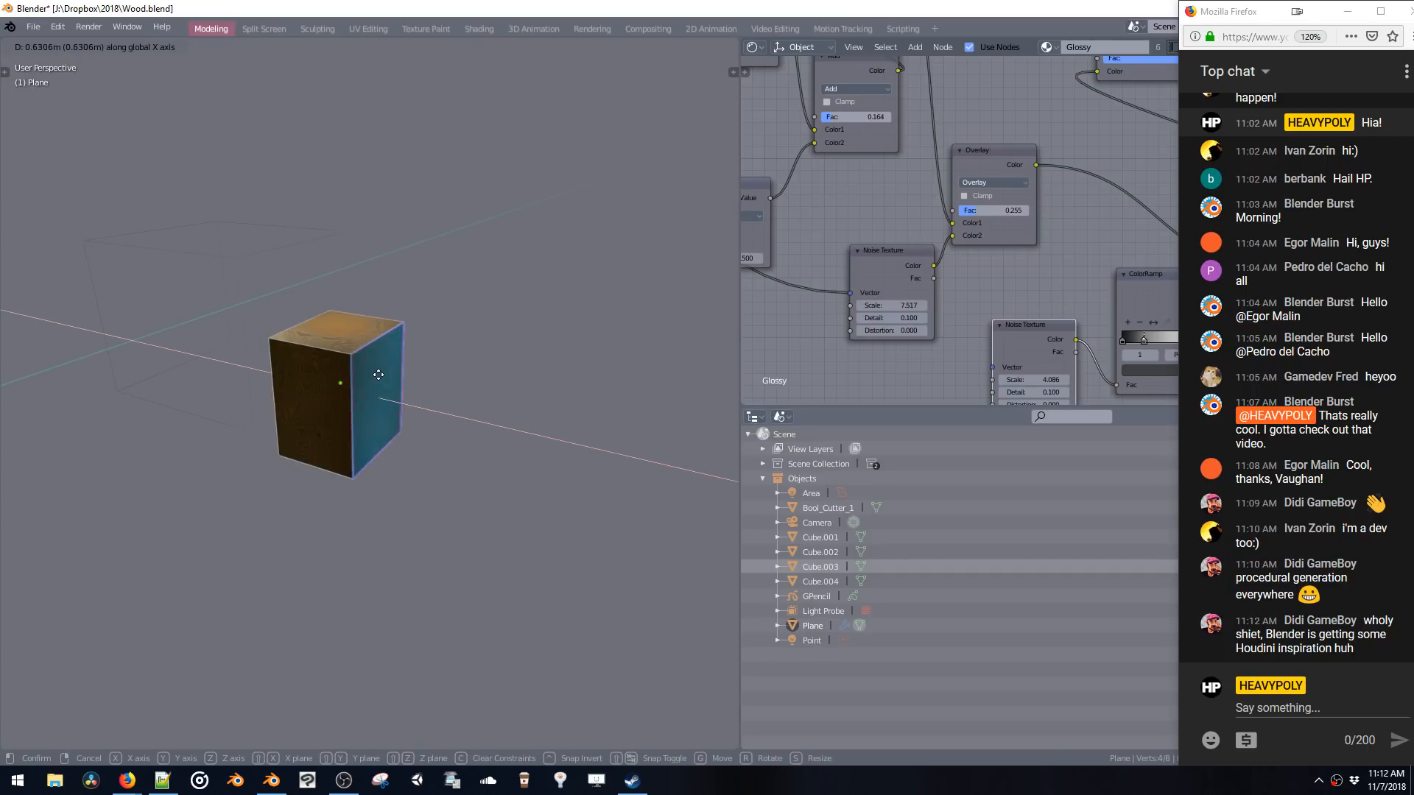
left_click(379, 375)
key("Tab")
scroll(439, 420, "up", 5)
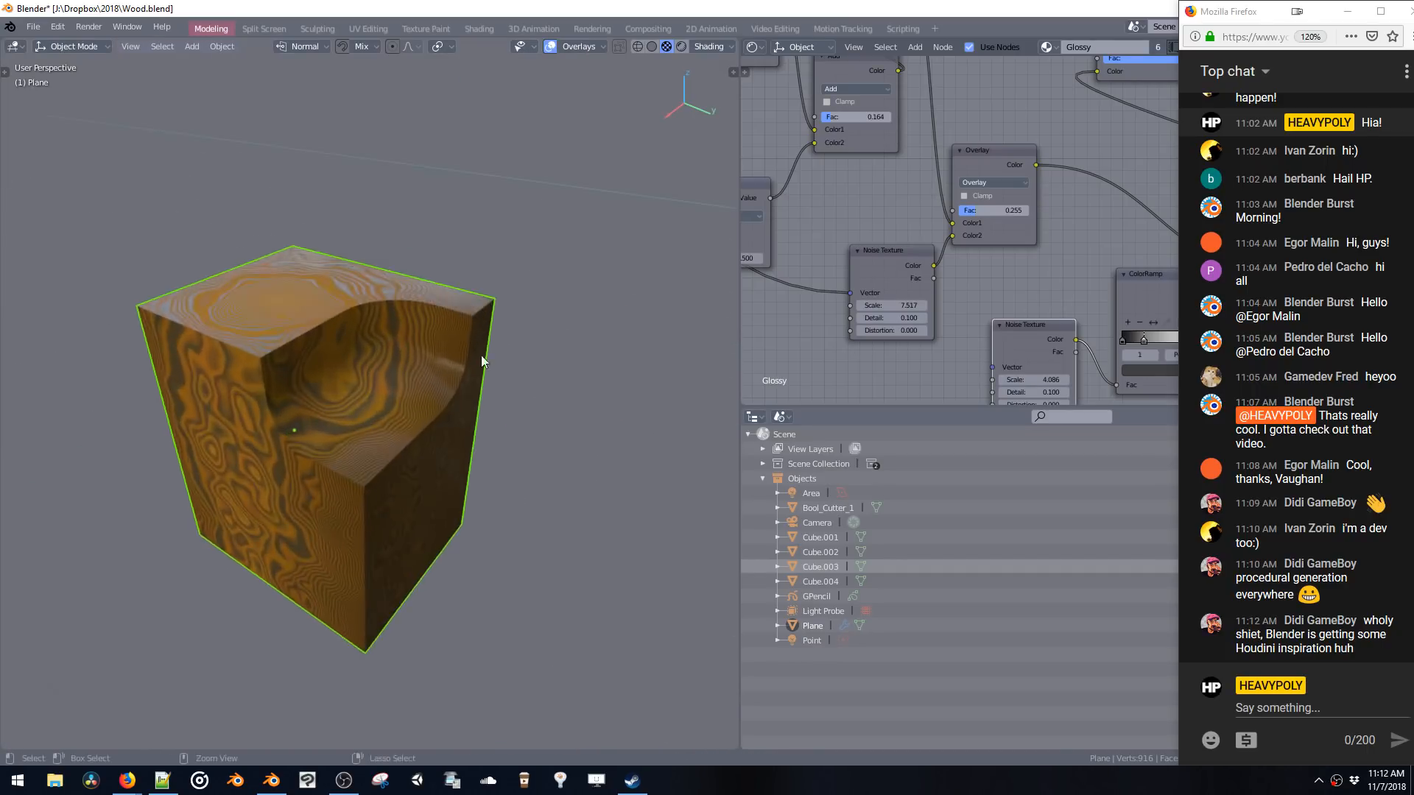
- Move the control point of the RGB Curves node feeding Modulo to about Y 0.21
middle_click_drag(482, 361, 477, 255)
middle_click_drag(1018, 220, 876, 341)
middle_click_drag(999, 123, 911, 213)
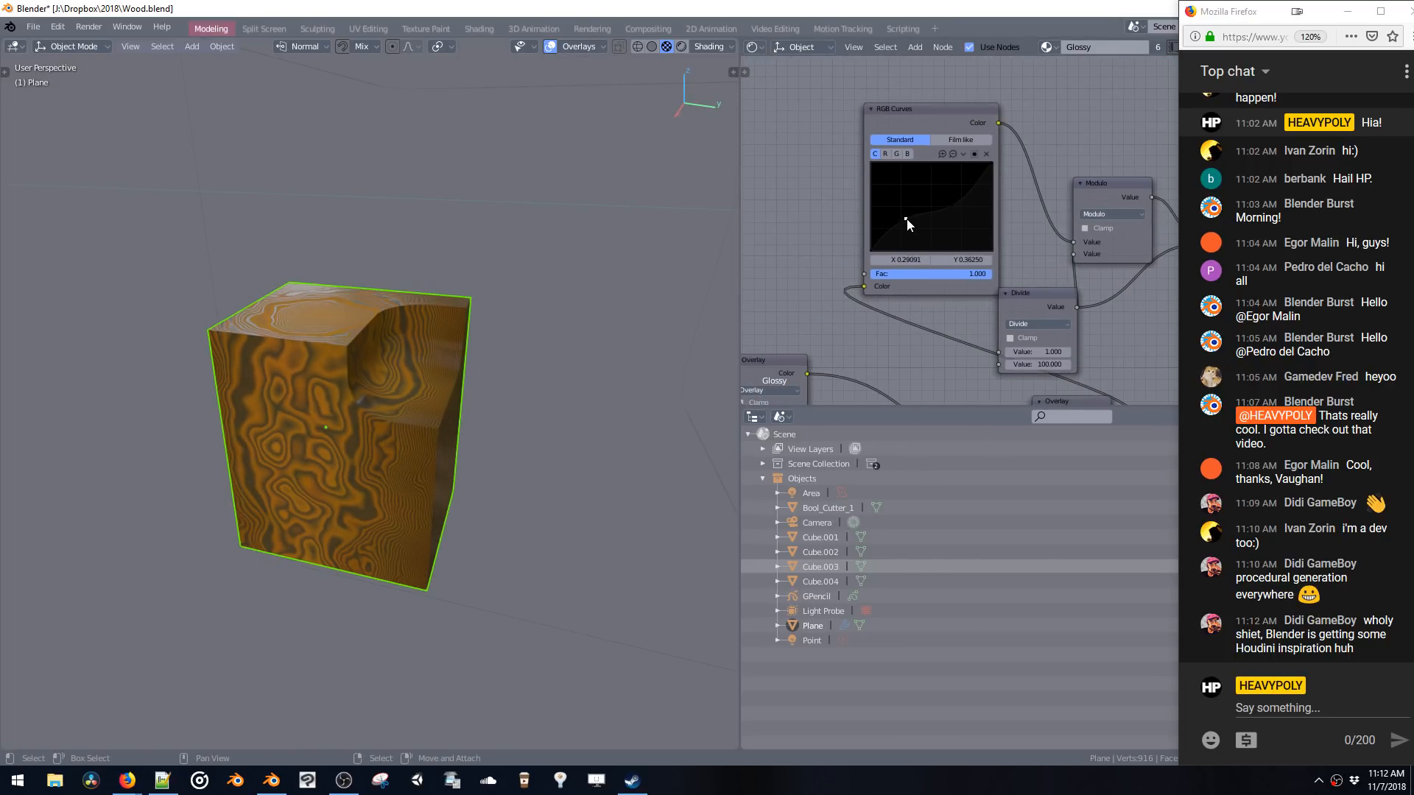
mouse_move(906, 220)
left_mouse_down()
mouse_move(920, 242)
mouse_move(901, 195)
left_mouse_up()
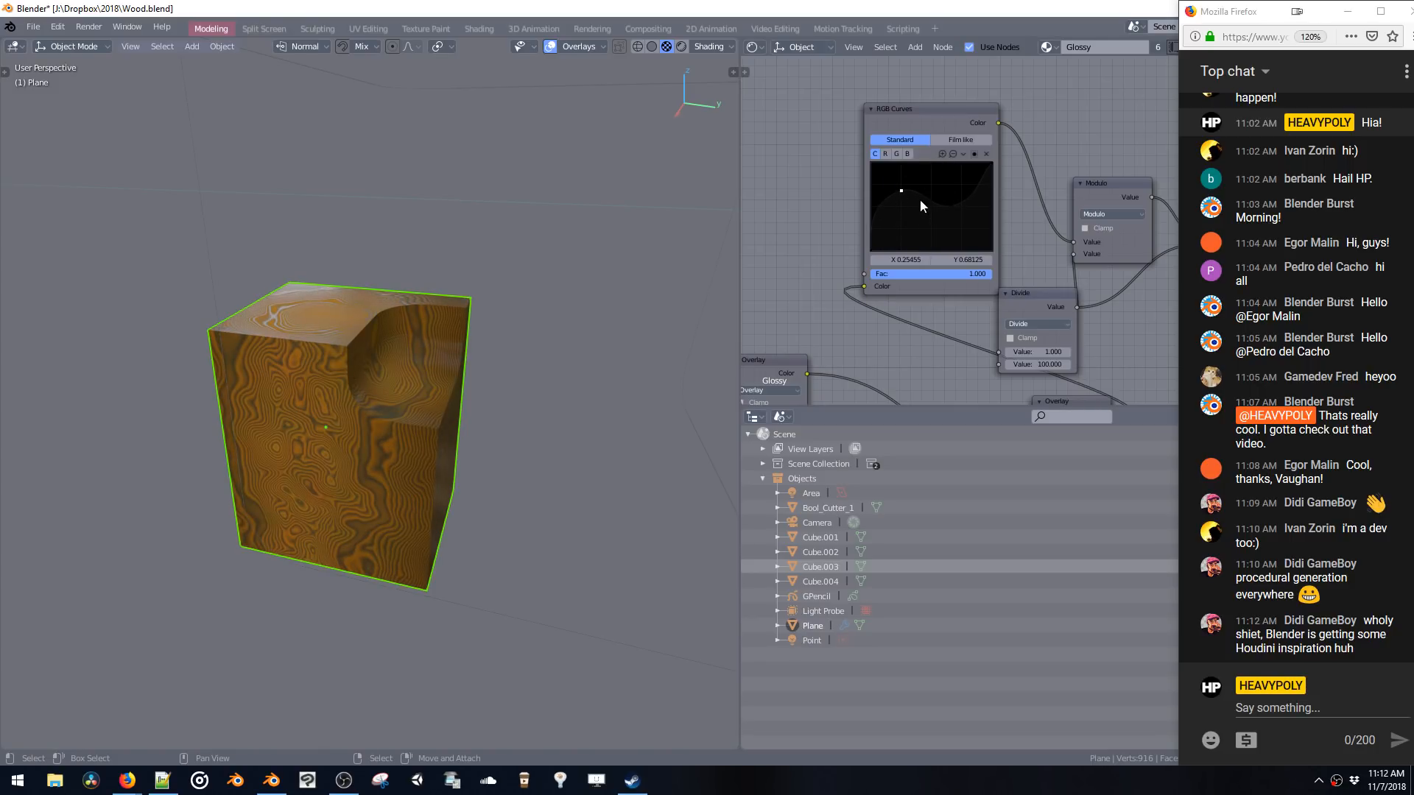
middle_click_drag(658, 272, 516, 358)
mouse_move(915, 234)
left_mouse_down()
mouse_move(924, 180)
mouse_move(920, 228)
left_mouse_up()
- Rearrange the Modulo node and the Divide node beneath it so that they stand apart
middle_click_drag(918, 234, 737, 178)
left_click_drag(851, 238, 928, 224)
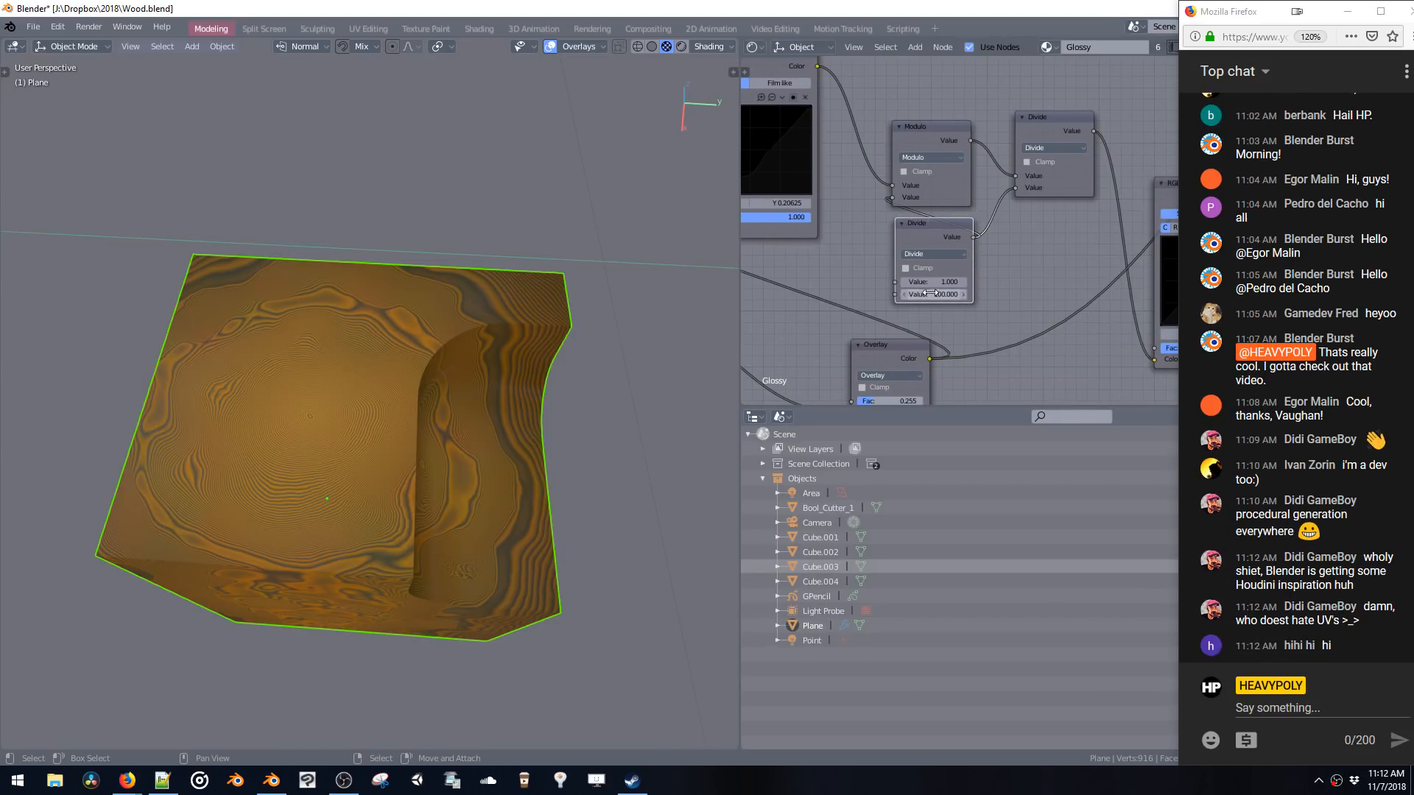
left_click_drag(904, 175, 924, 154)
left_click_drag(928, 224, 888, 209)
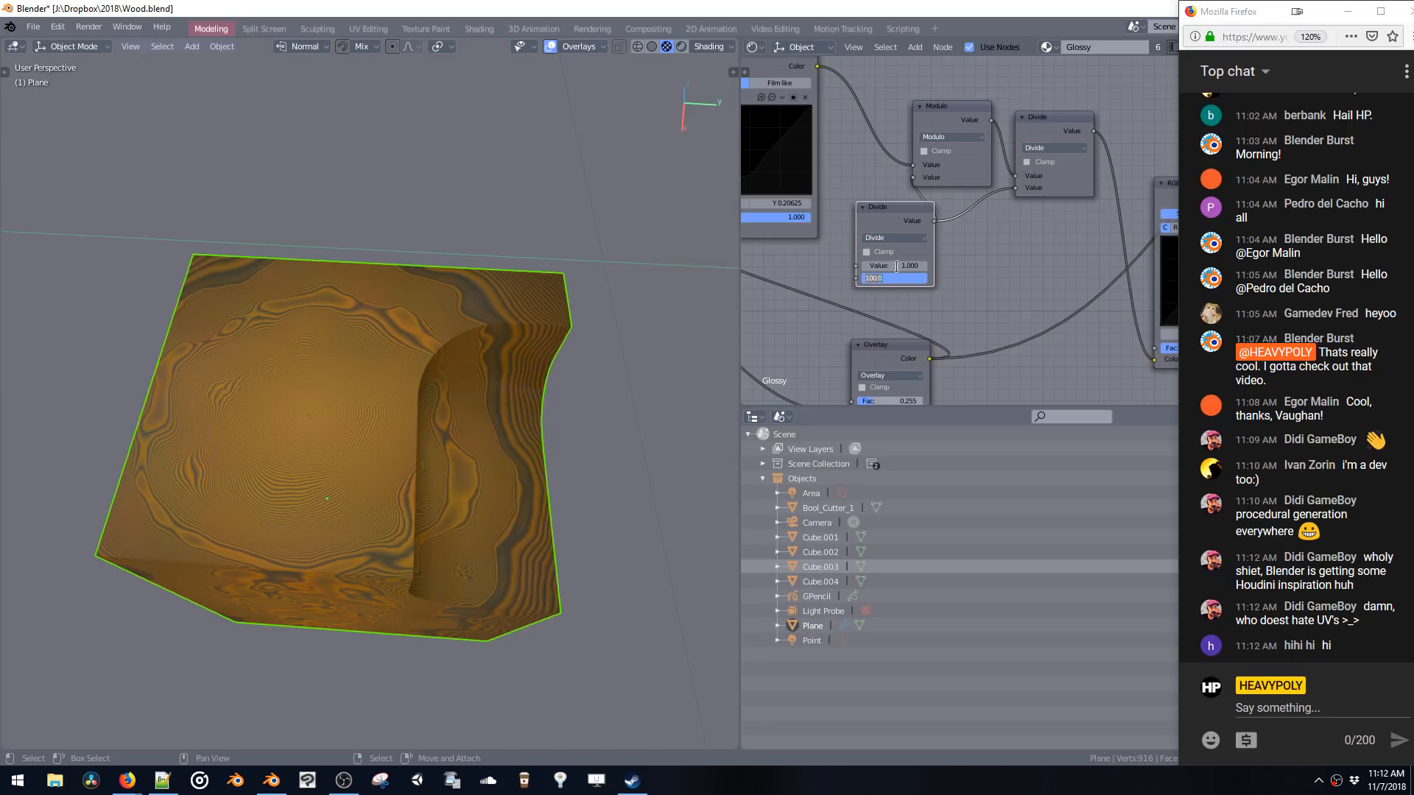
- Try 300 as the second value of the Divide node beneath Modulo, and set it to 10
key("Return")
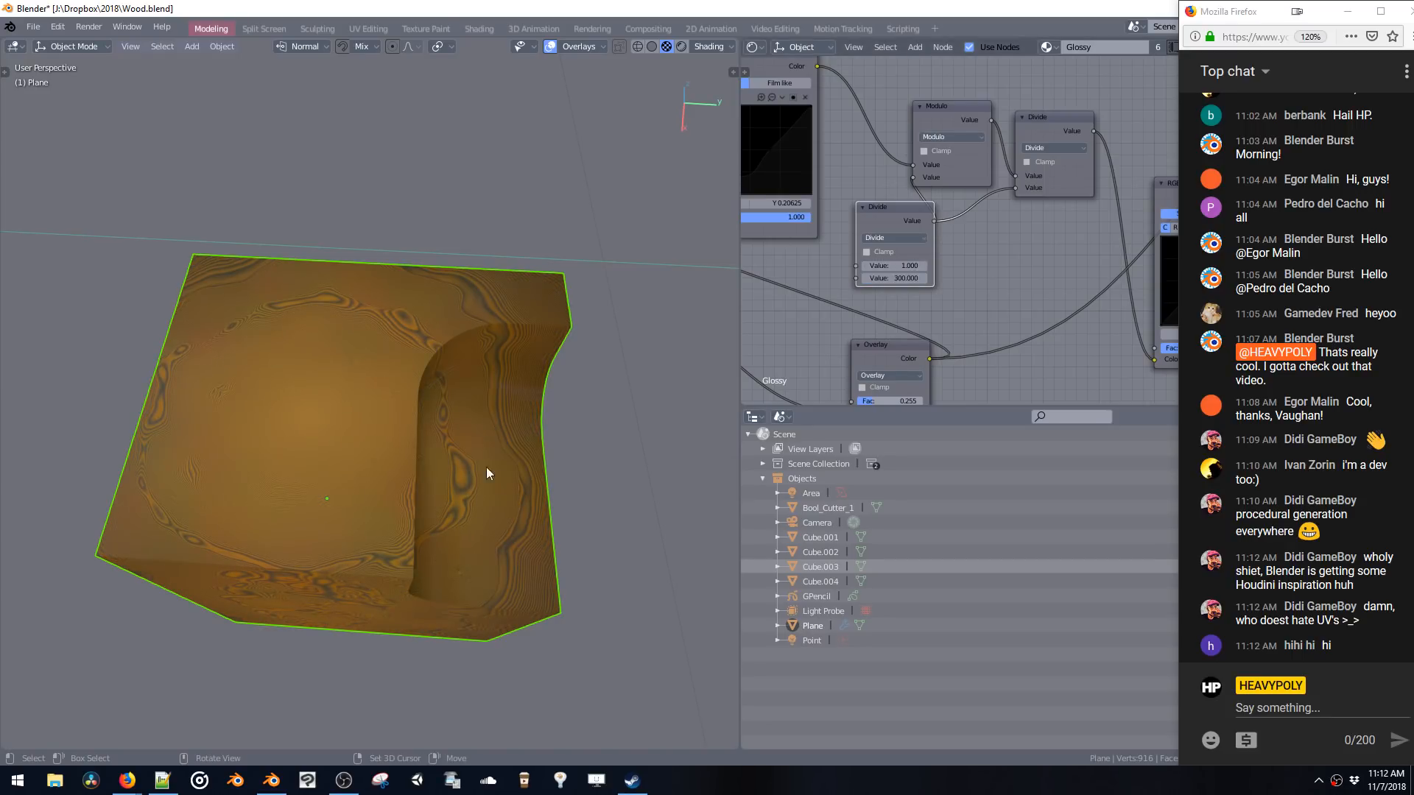
middle_click_drag(489, 474, 401, 405, "ctrl")
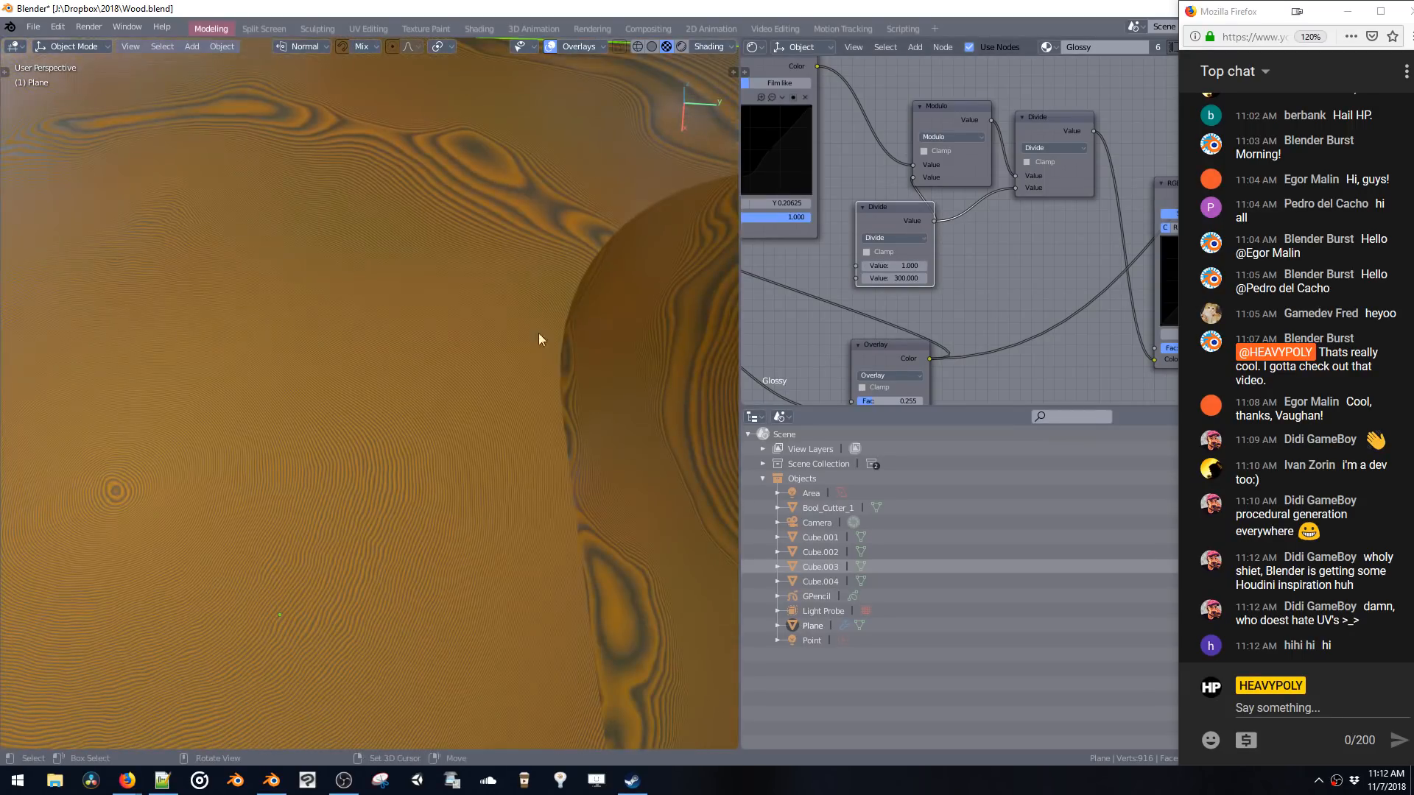
type("0")
key("Return")
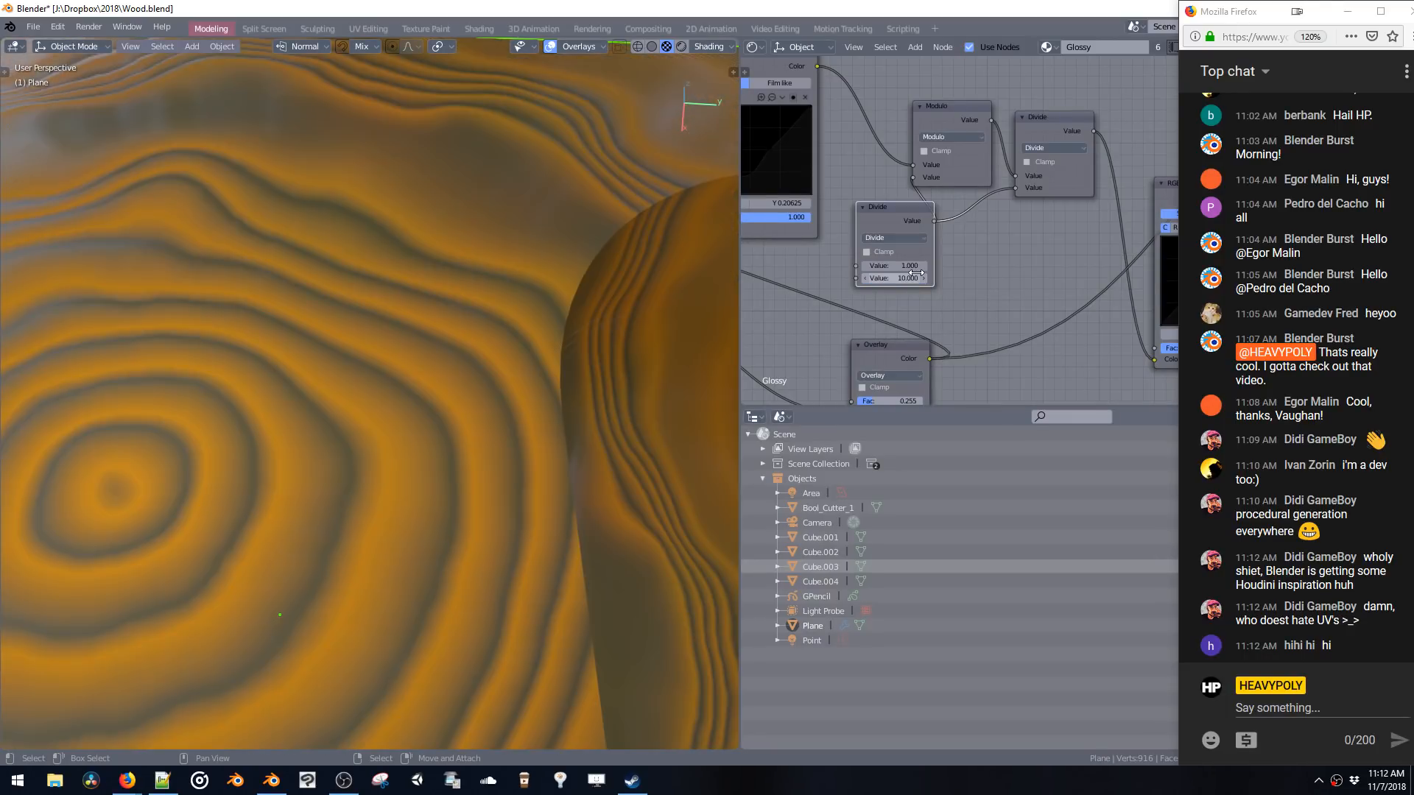
scroll(511, 464, "down", 5)
middle_click_drag(420, 508, 424, 354)
- Reshape the RGB Curves node before the ColorRamp into a hump with its crest at about X 0.67, Y 1 and its end at X 1, Y 0
middle_click_drag(1092, 244, 954, 197)
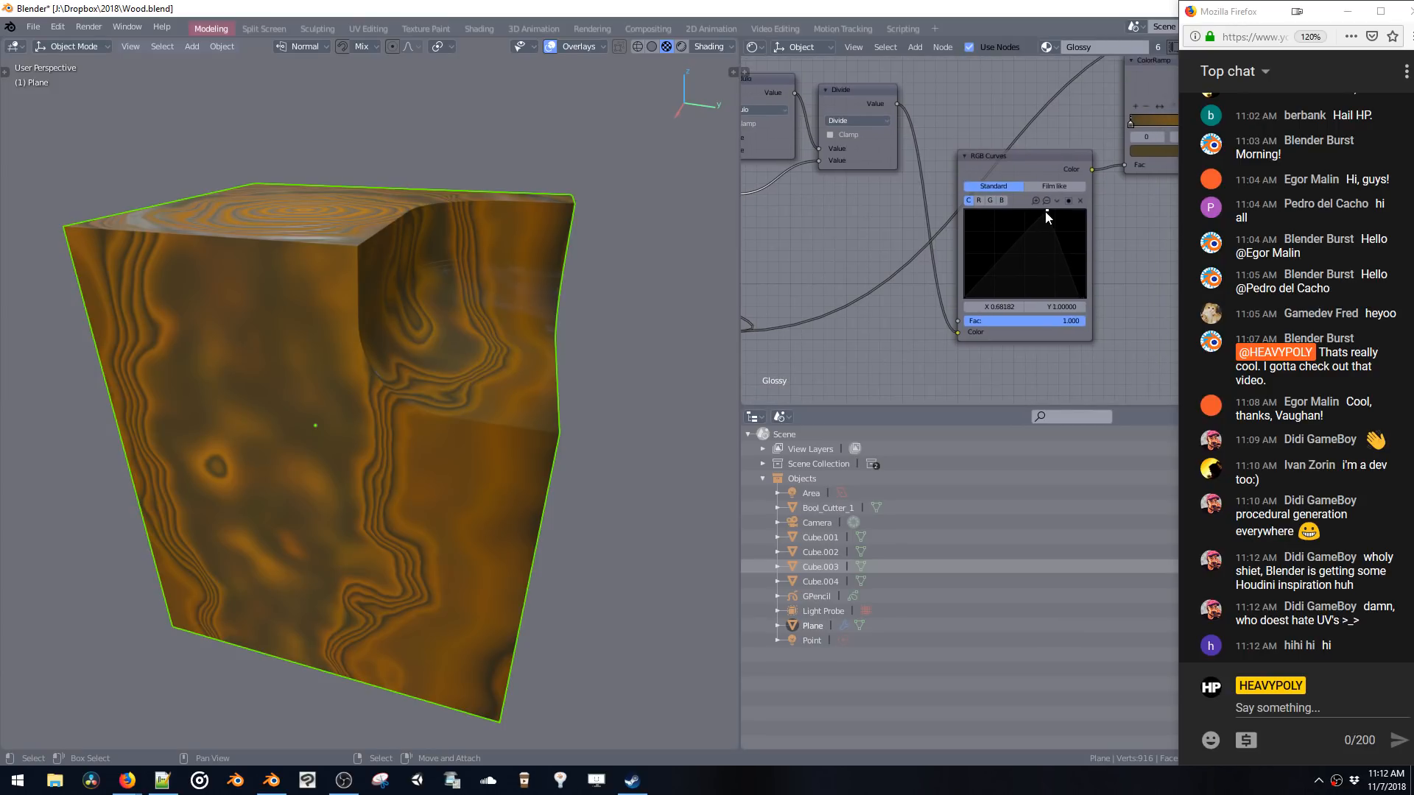
left_click_drag(1045, 211, 1080, 211)
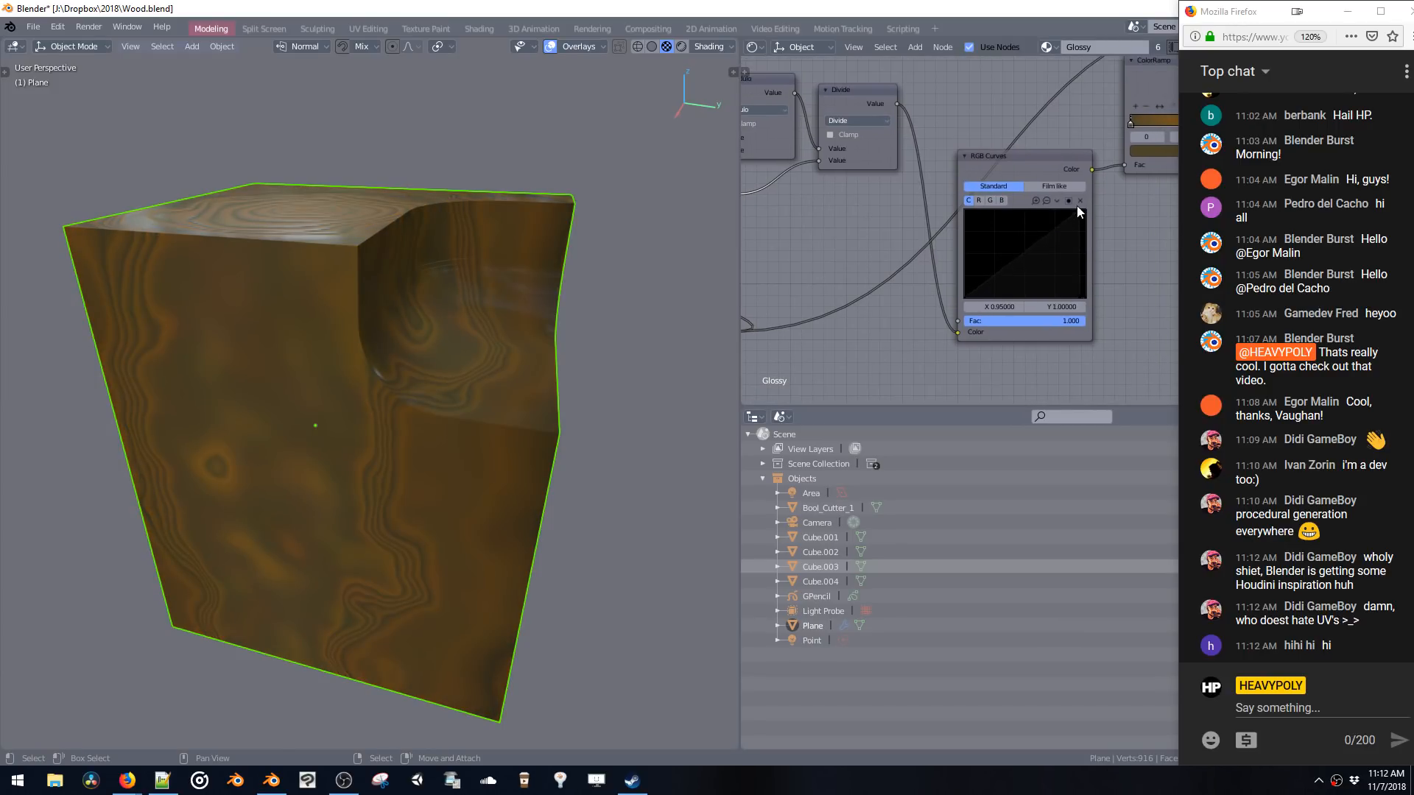
mouse_move(1081, 302)
left_mouse_down()
mouse_move(1040, 212)
mouse_move(1023, 221)
mouse_move(1040, 220)
left_mouse_up()
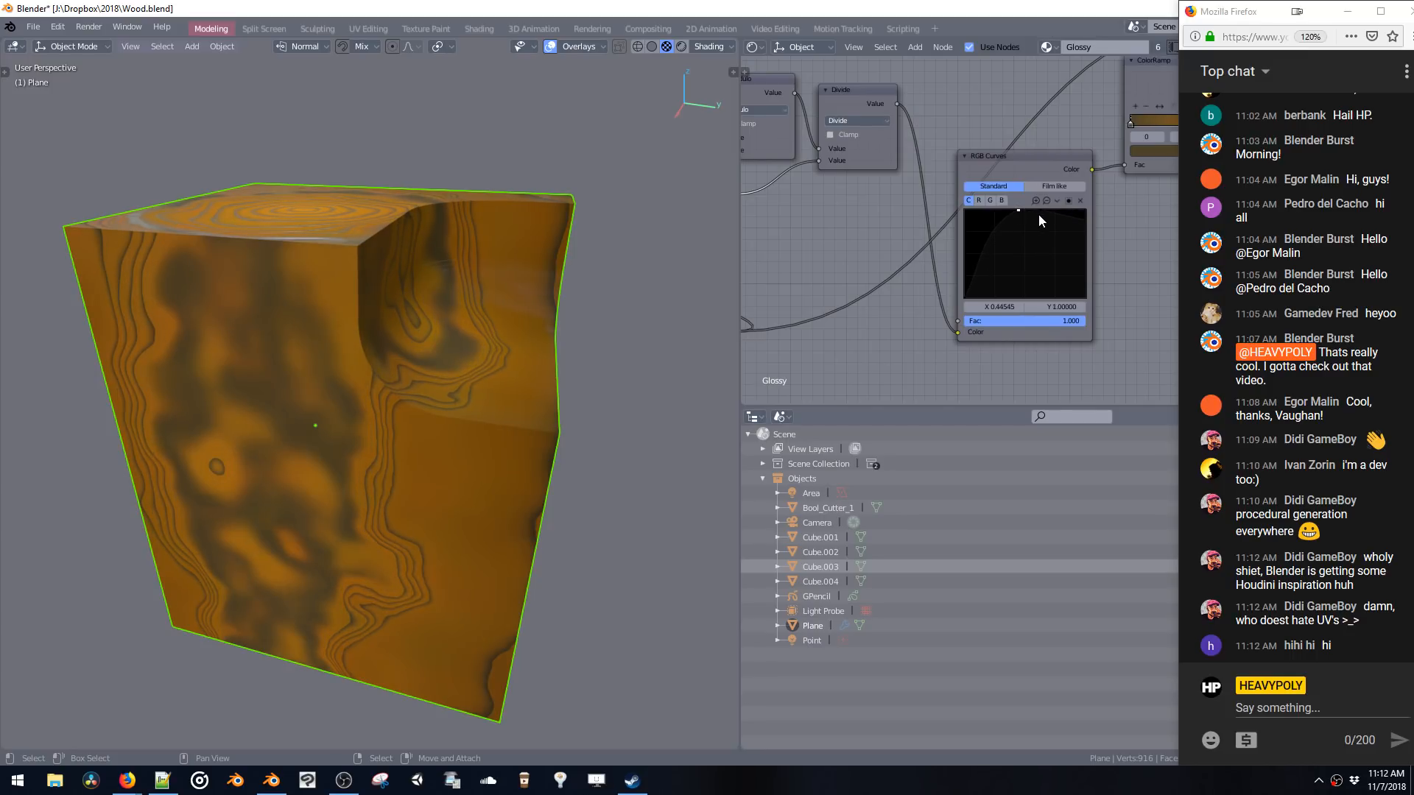
left_click_drag(1083, 290, 1103, 321)
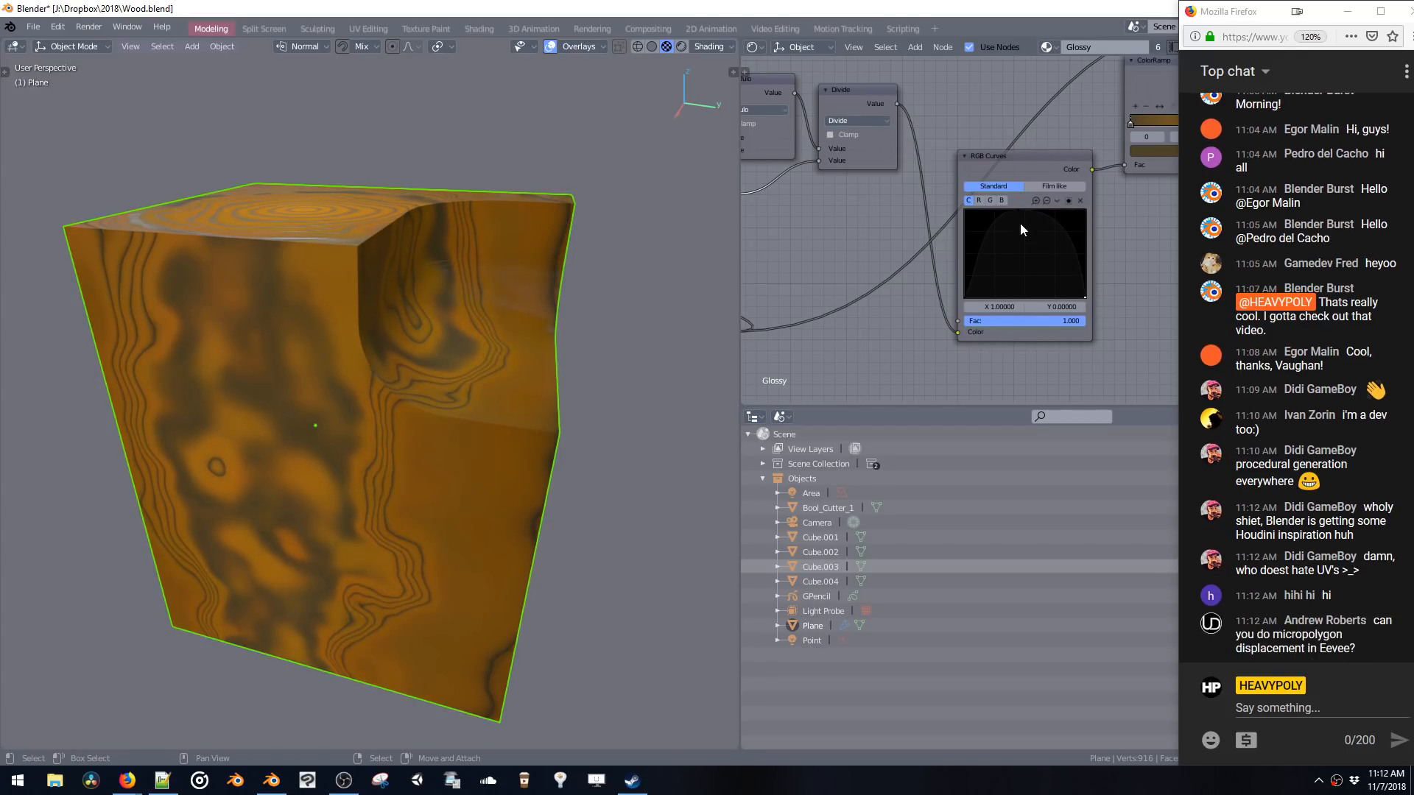
left_click_drag(1017, 208, 1068, 243)
mouse_move(663, 324)
middle_mouse_down()
mouse_move(482, 358)
mouse_move(519, 379)
mouse_move(584, 316)
mouse_move(648, 313)
middle_mouse_up()
scroll(819, 271, "down", 2)
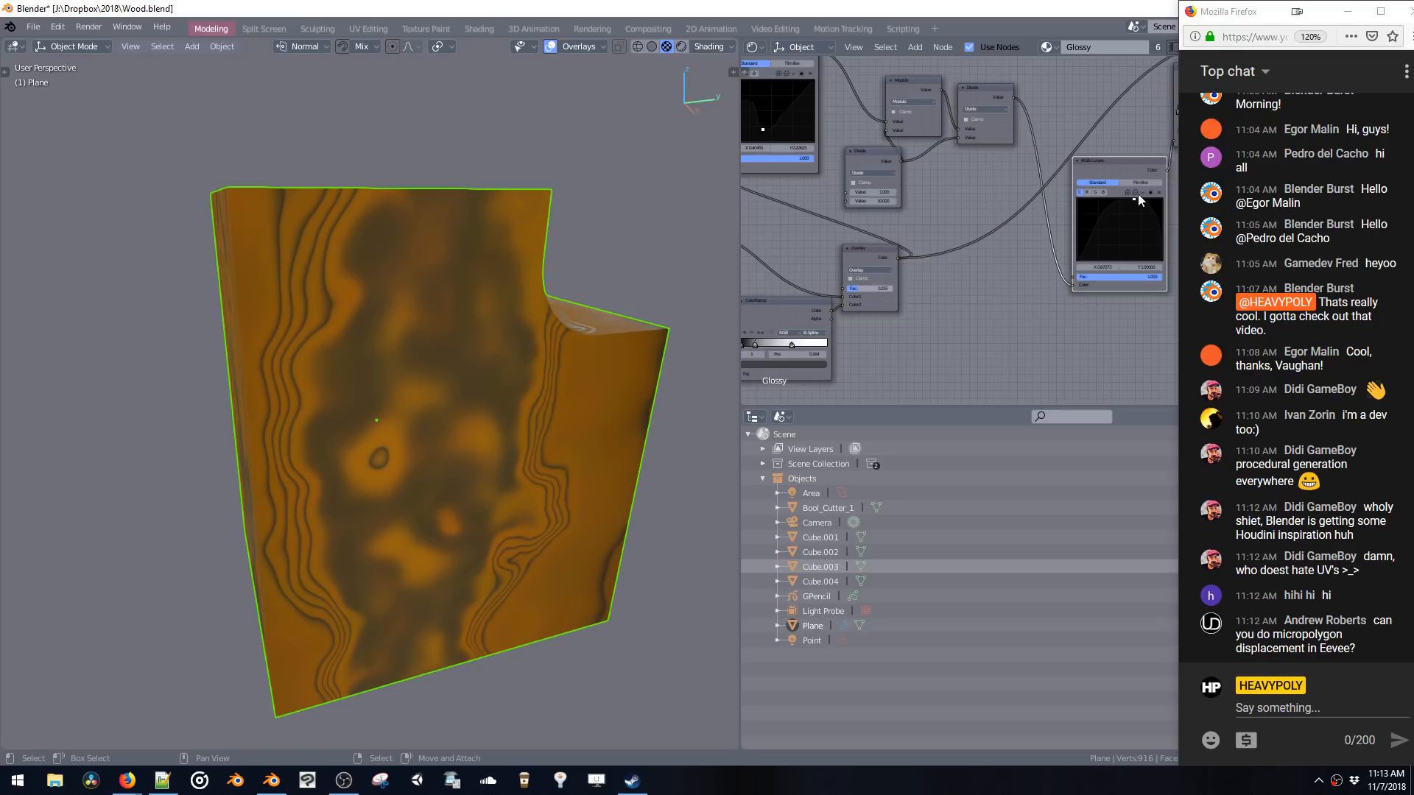
- Give the curve's peak point a Vector Handle and move it to about X 0.95, Y 1
scroll(1104, 217, "up", 3)
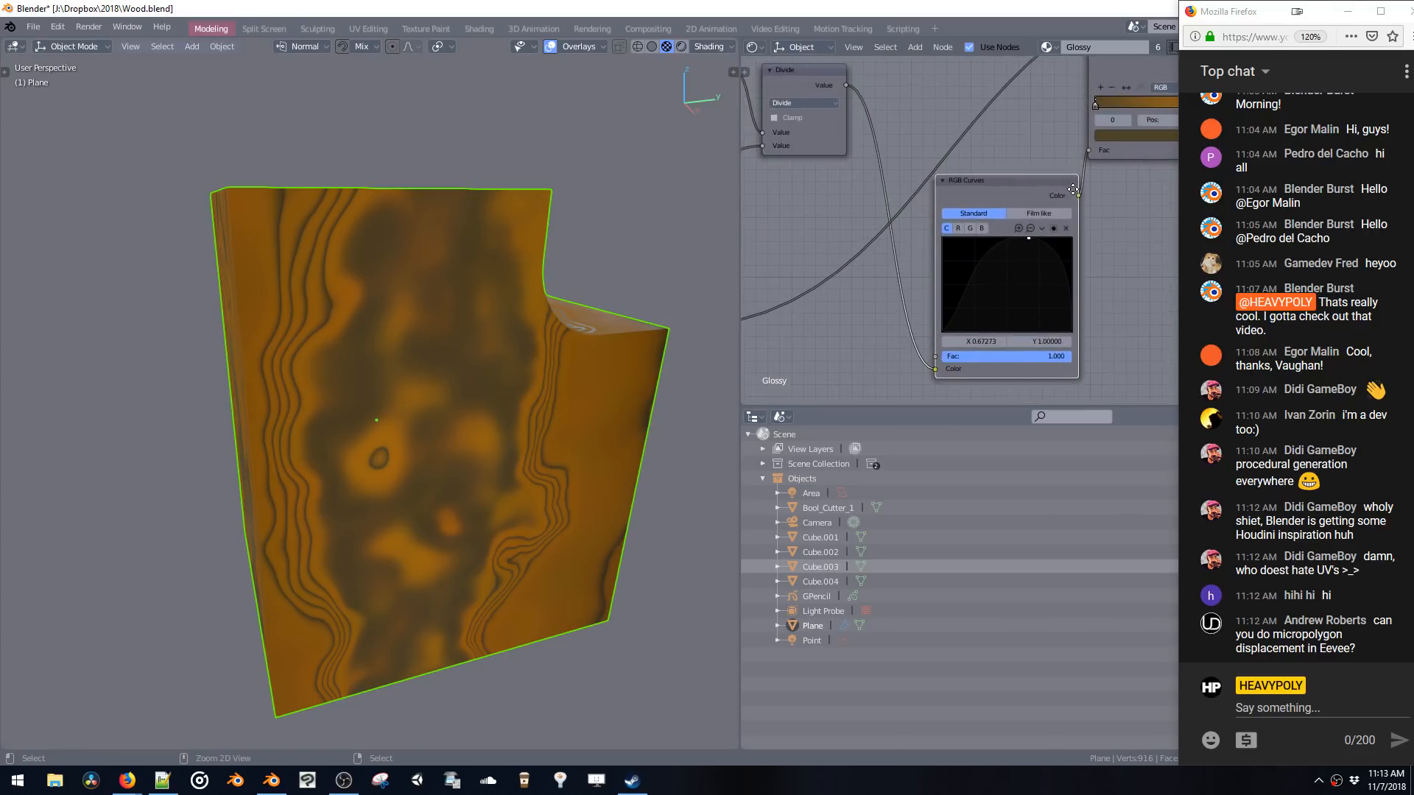
left_click(1041, 229)
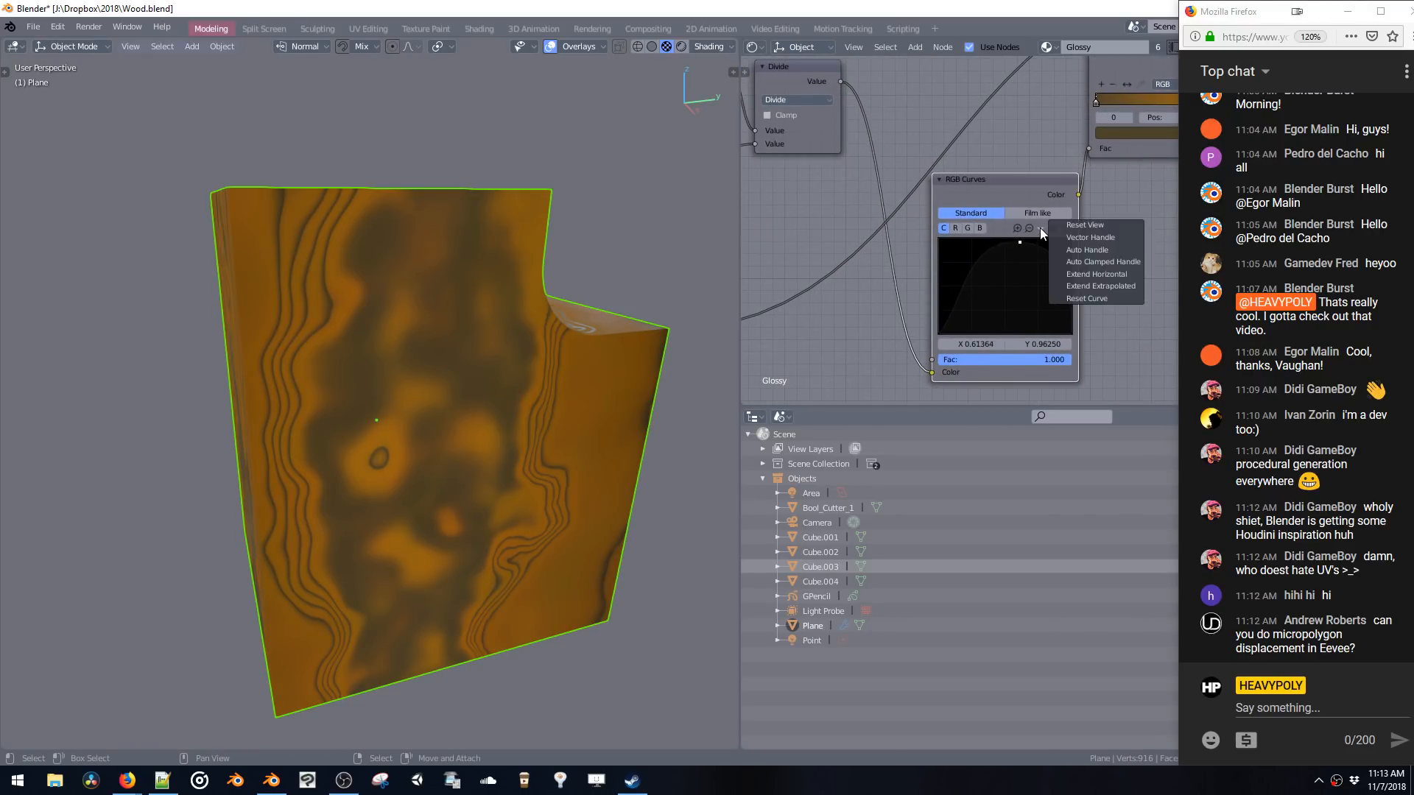
left_click(1071, 240)
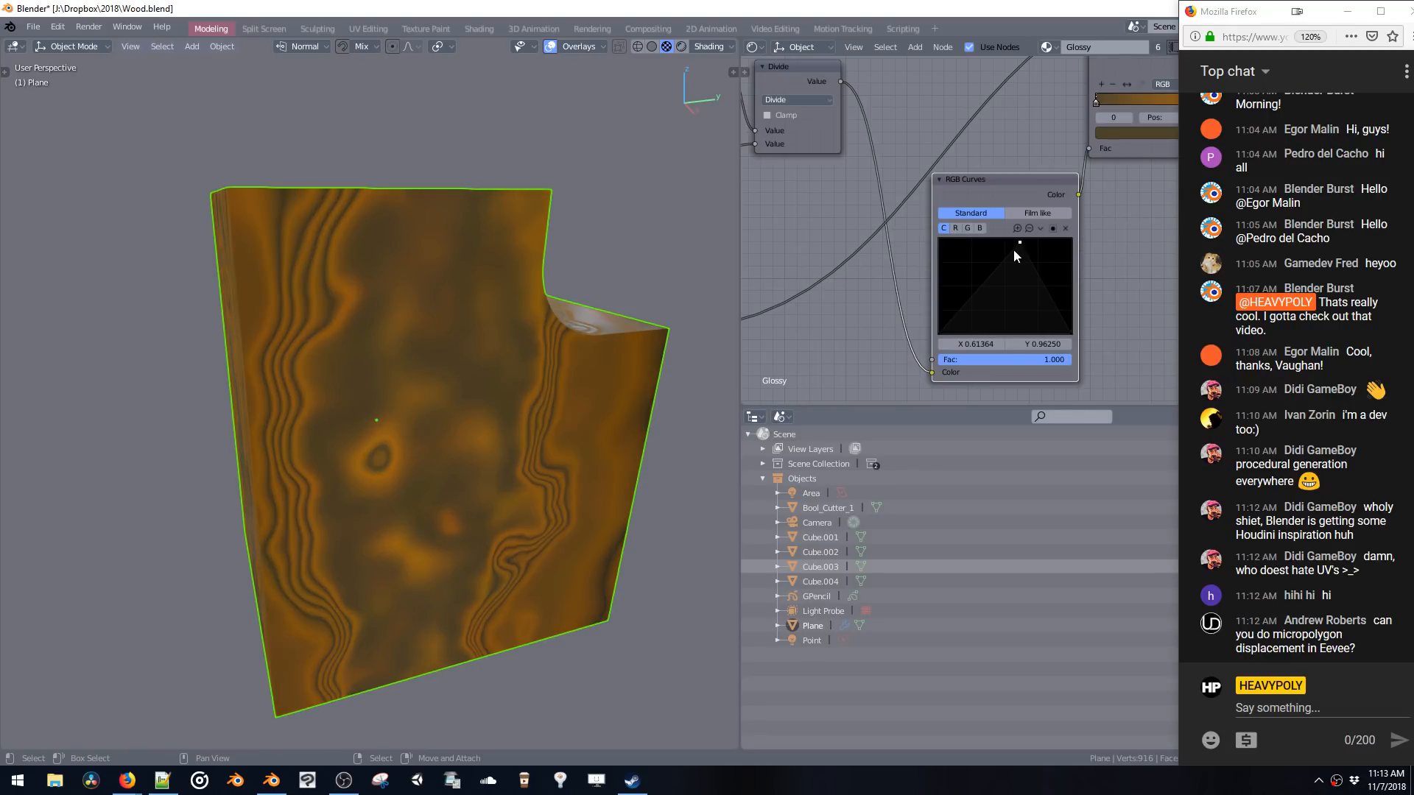
left_click_drag(1019, 245, 1055, 243)
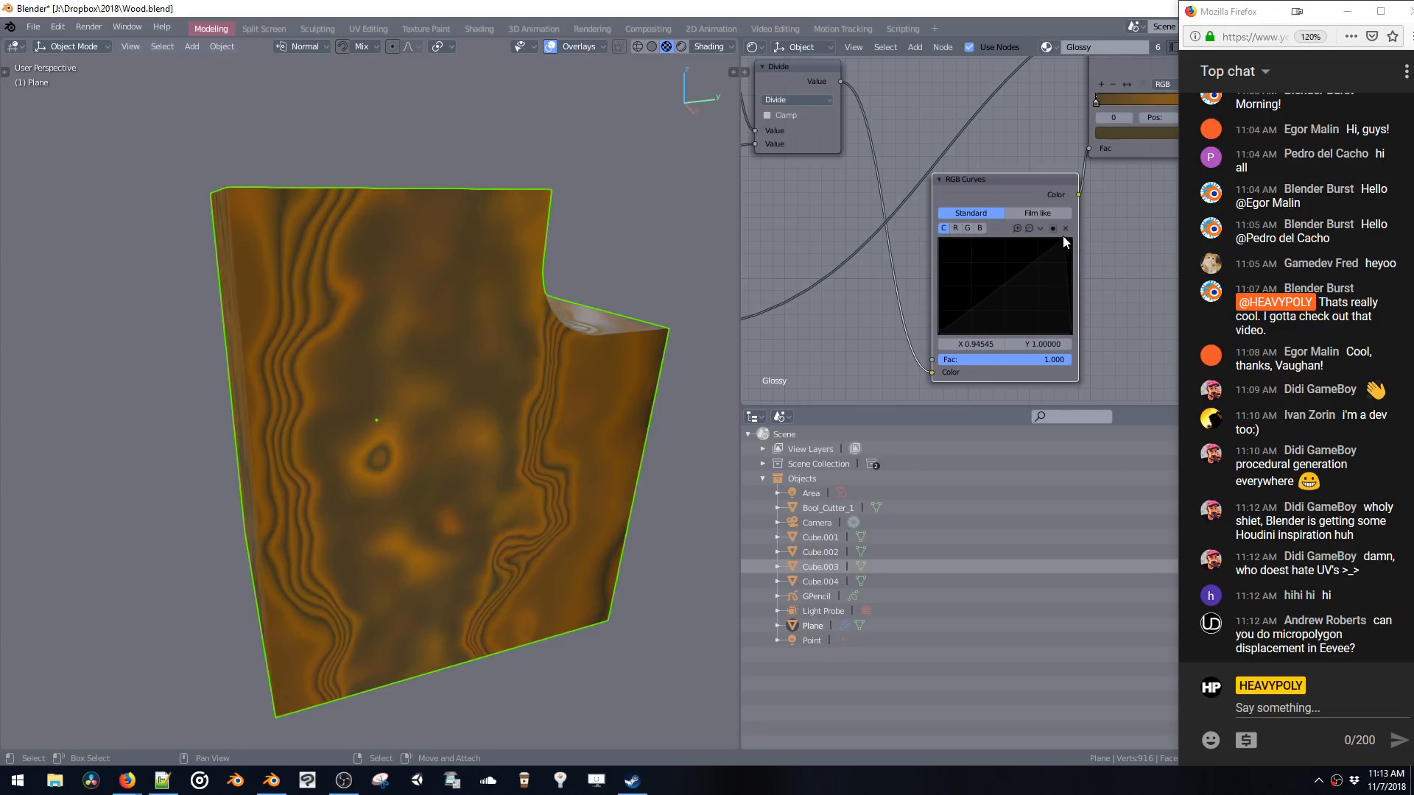
middle_click_drag(590, 400, 471, 324)
- Set the Scale of the Noise Texture feeding the lower Add node to about 22.88
middle_click_drag(847, 243, 979, 226)
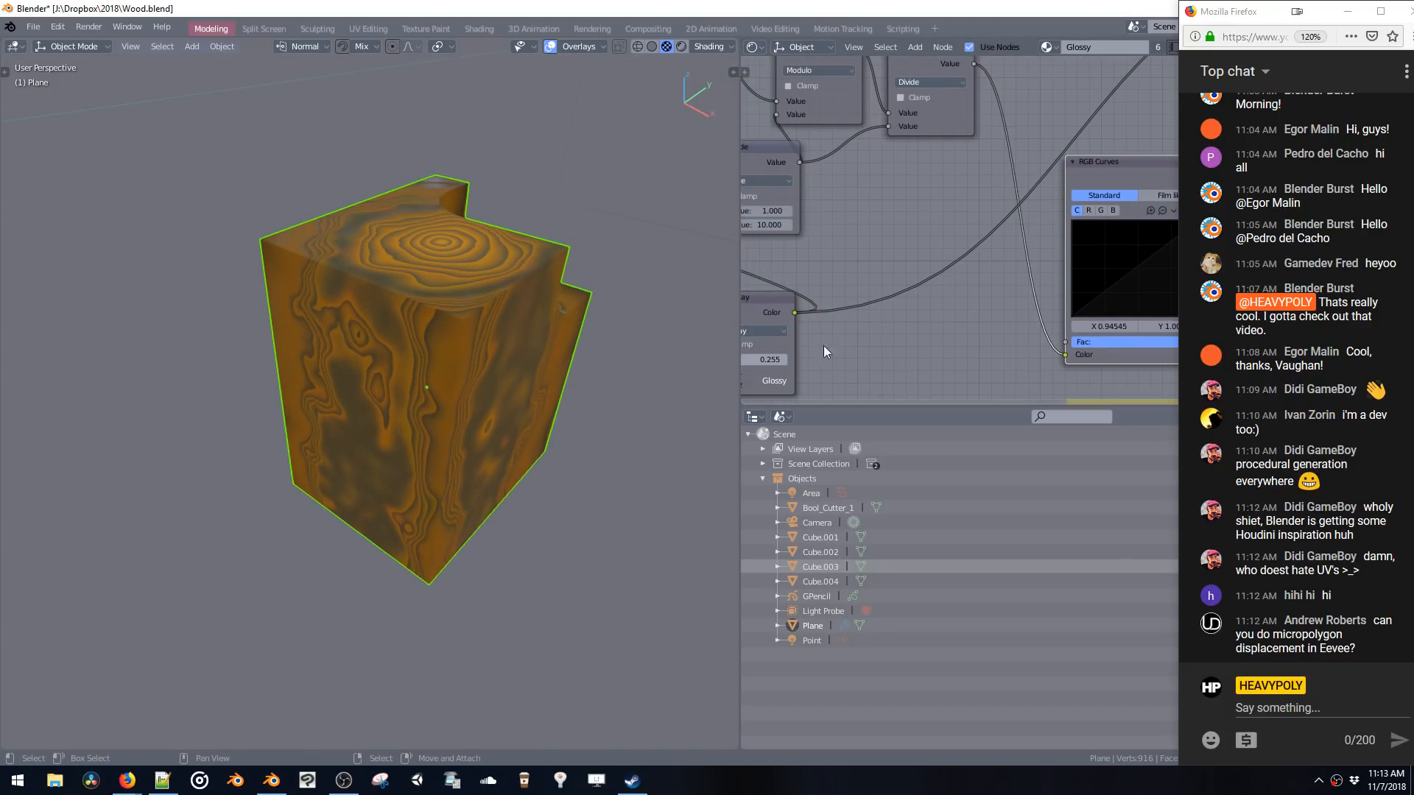
middle_click_drag(758, 287, 1104, 327)
left_click_drag(870, 283, 907, 283)
middle_click_drag(556, 339, 398, 312)
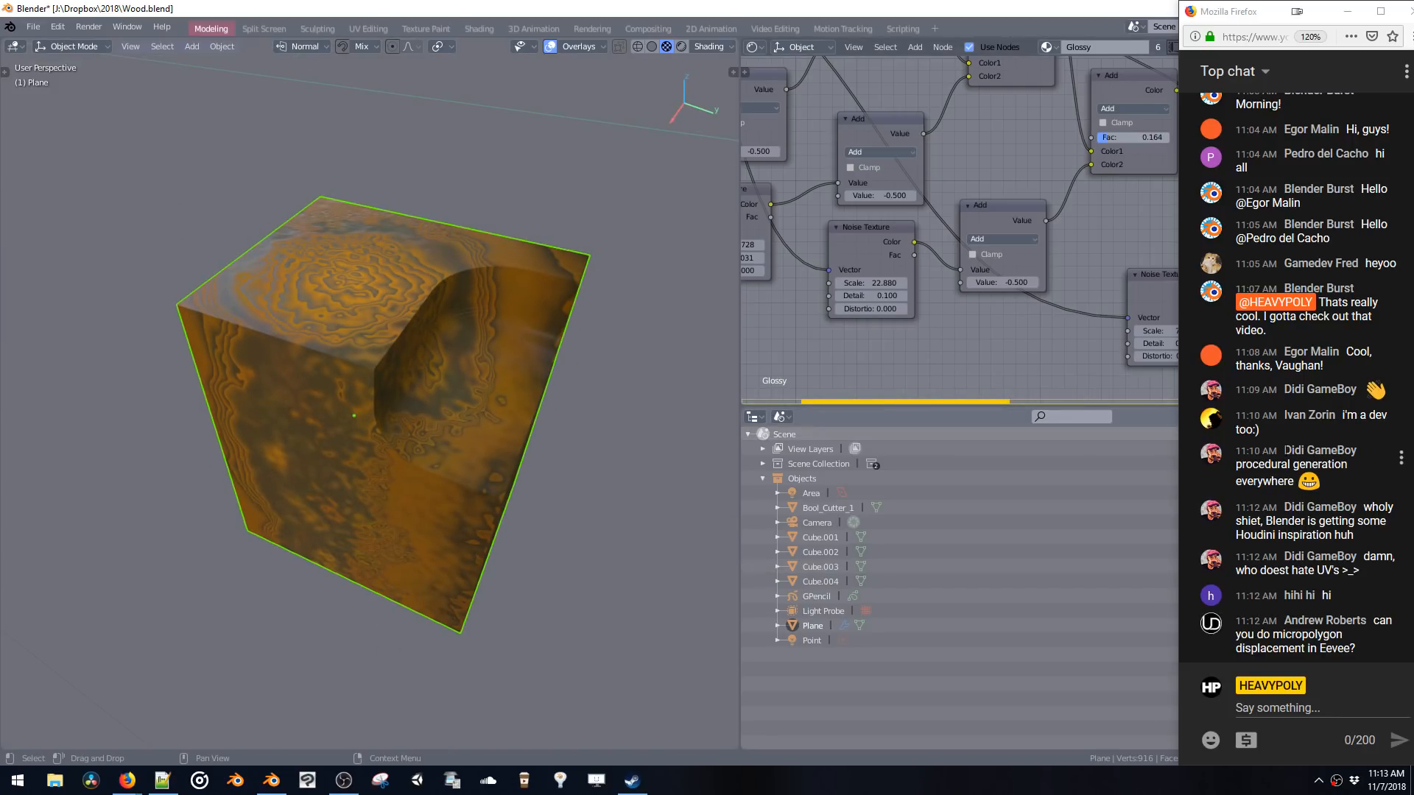
left_click_drag(1237, 508, 1318, 574)
left_click(1318, 578)
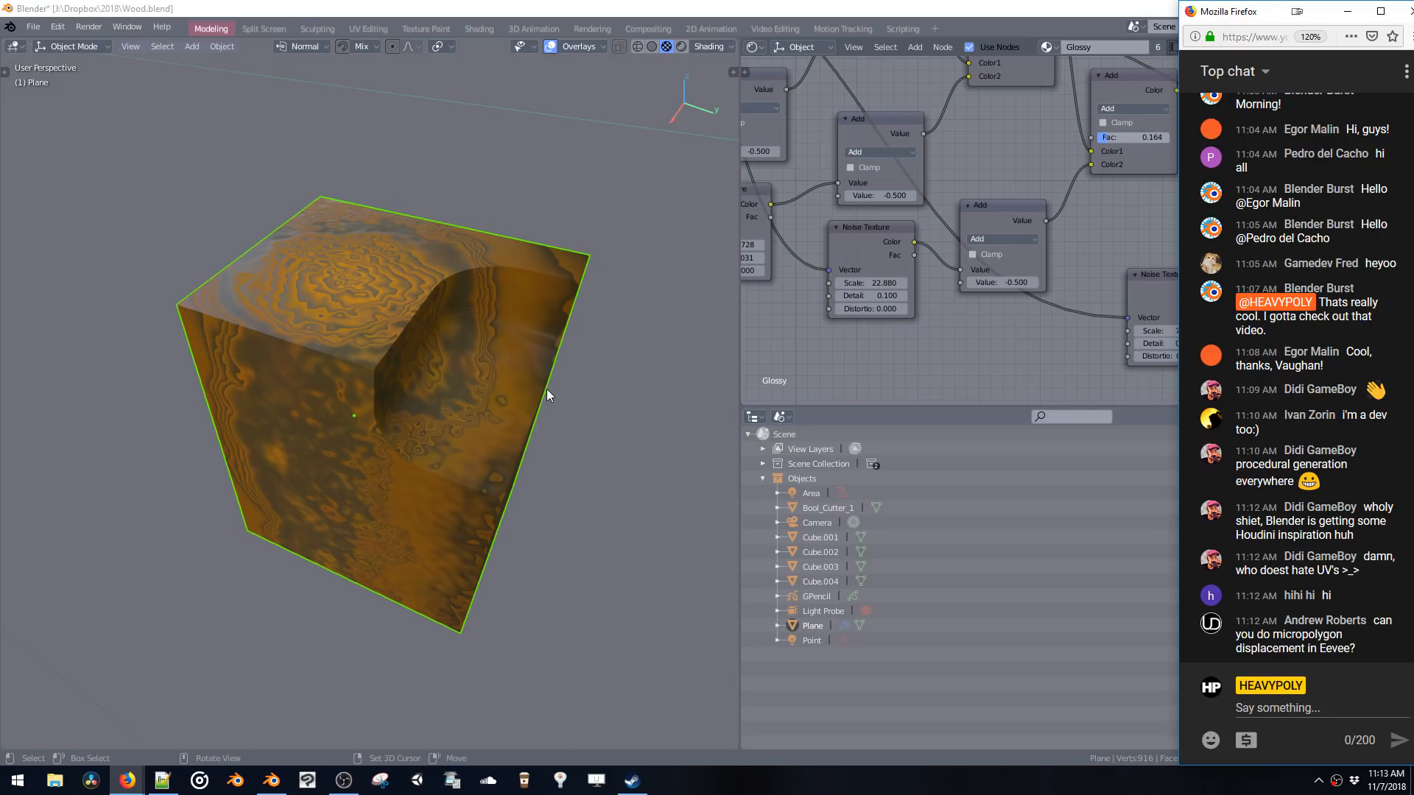
middle_click_drag(546, 388, 591, 417)
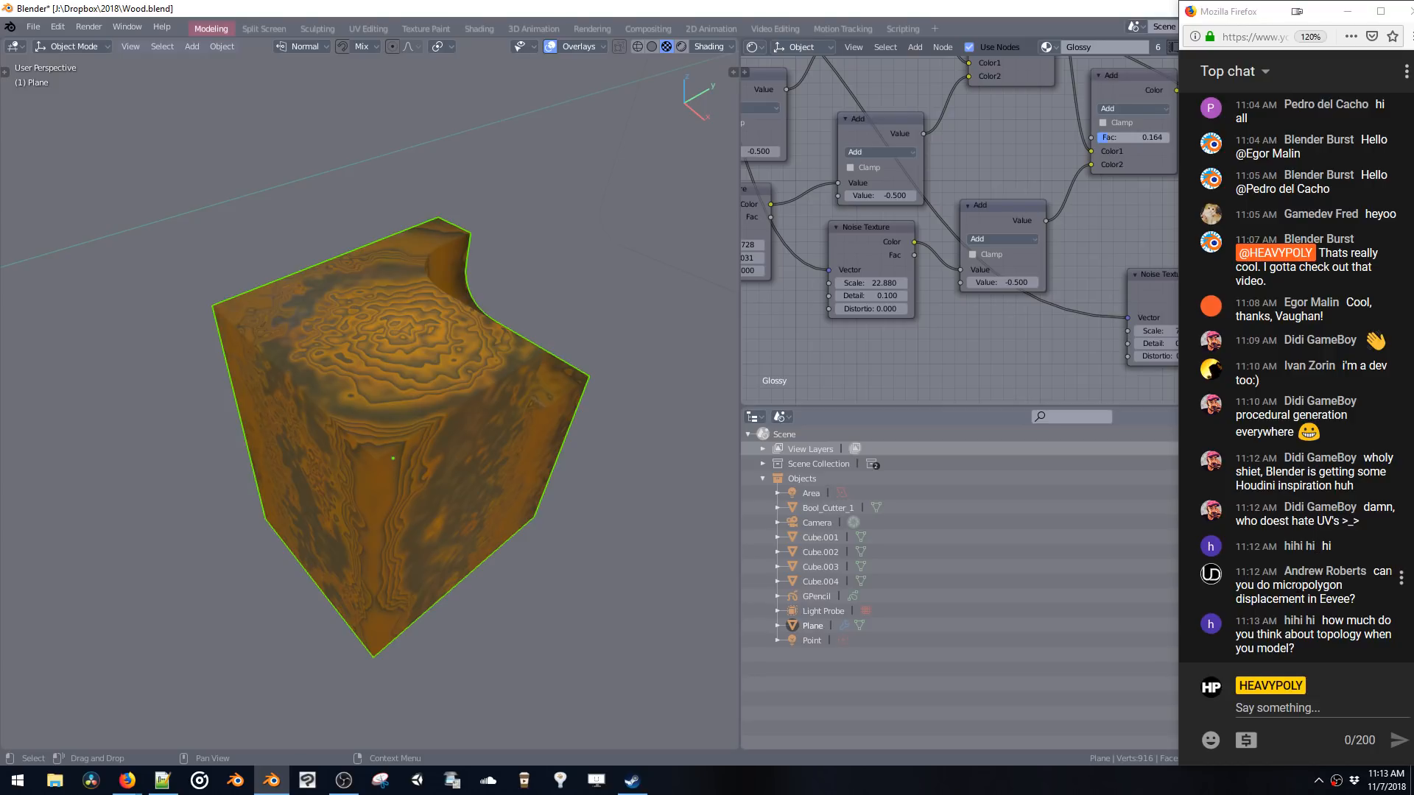
middle_click_drag(707, 401, 543, 356)
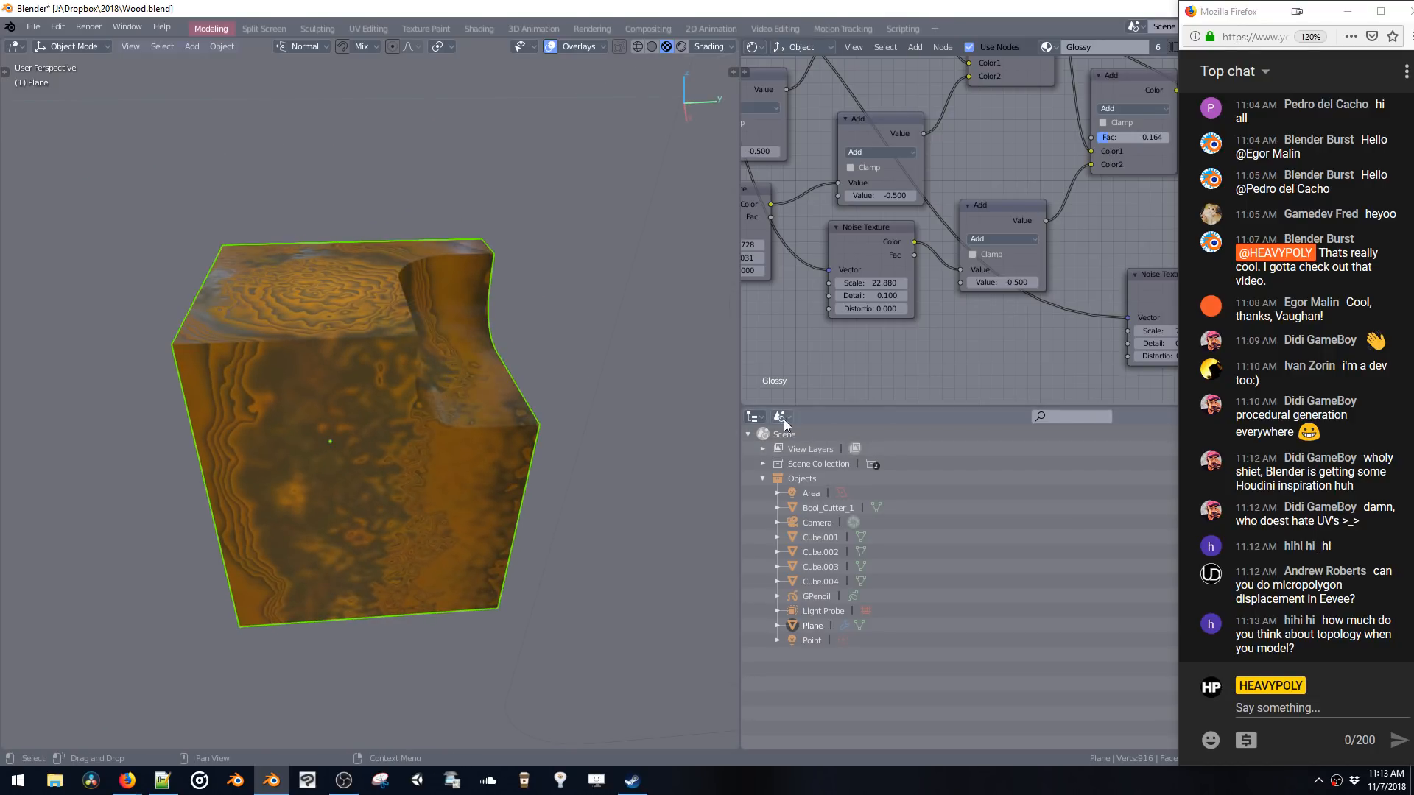
left_click(753, 417)
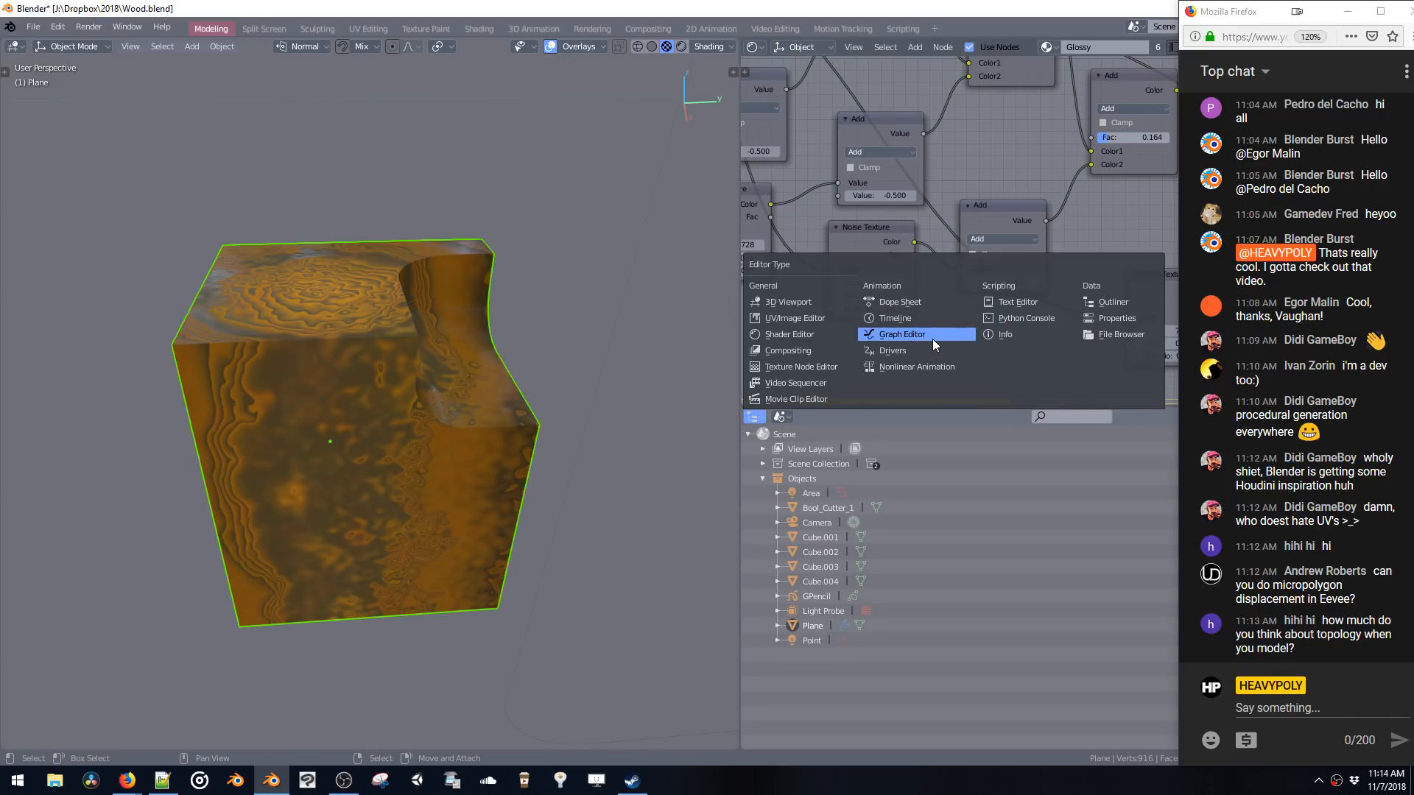
key("Escape")
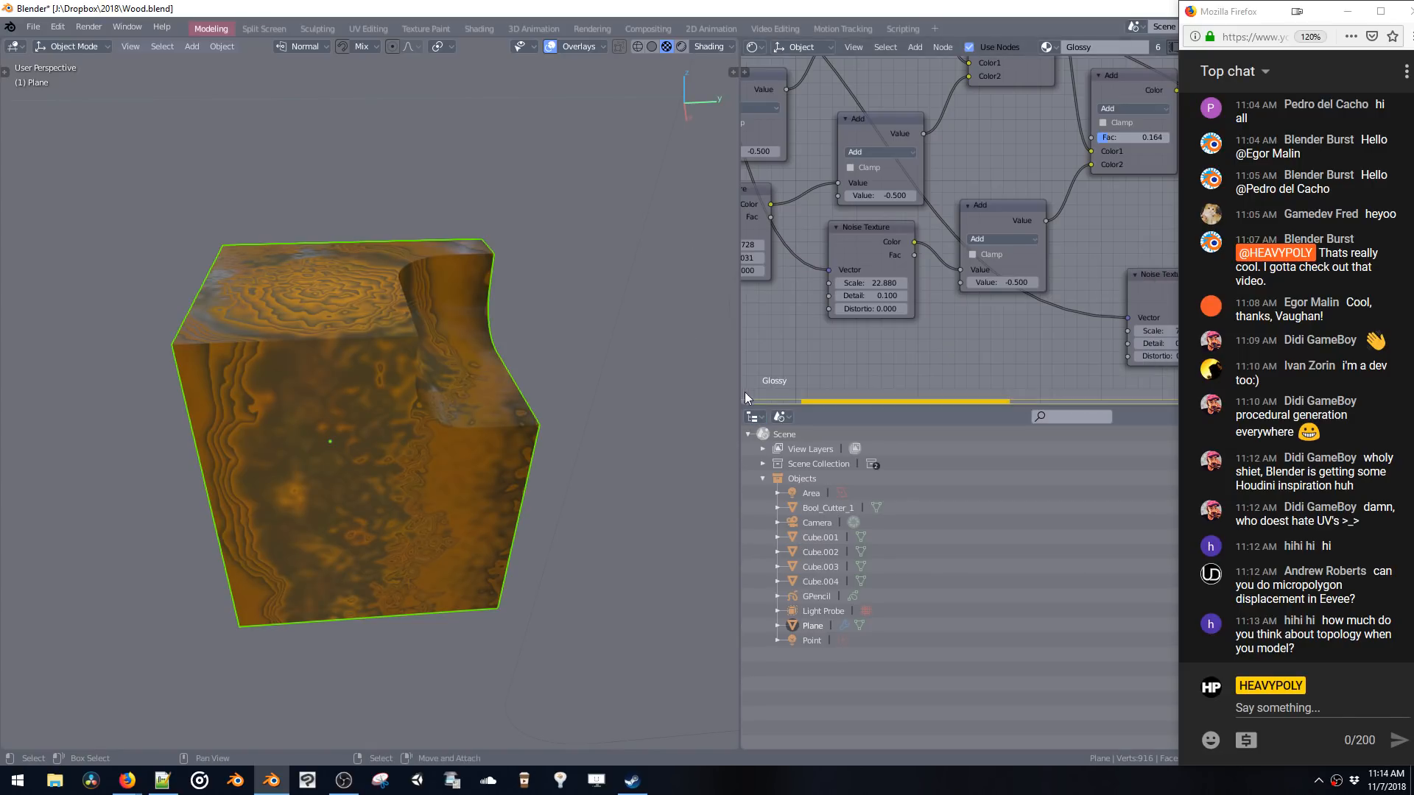
- Switch the Outliner area to the Properties editor and add a Displace modifier to the carved wood block
left_click(753, 417)
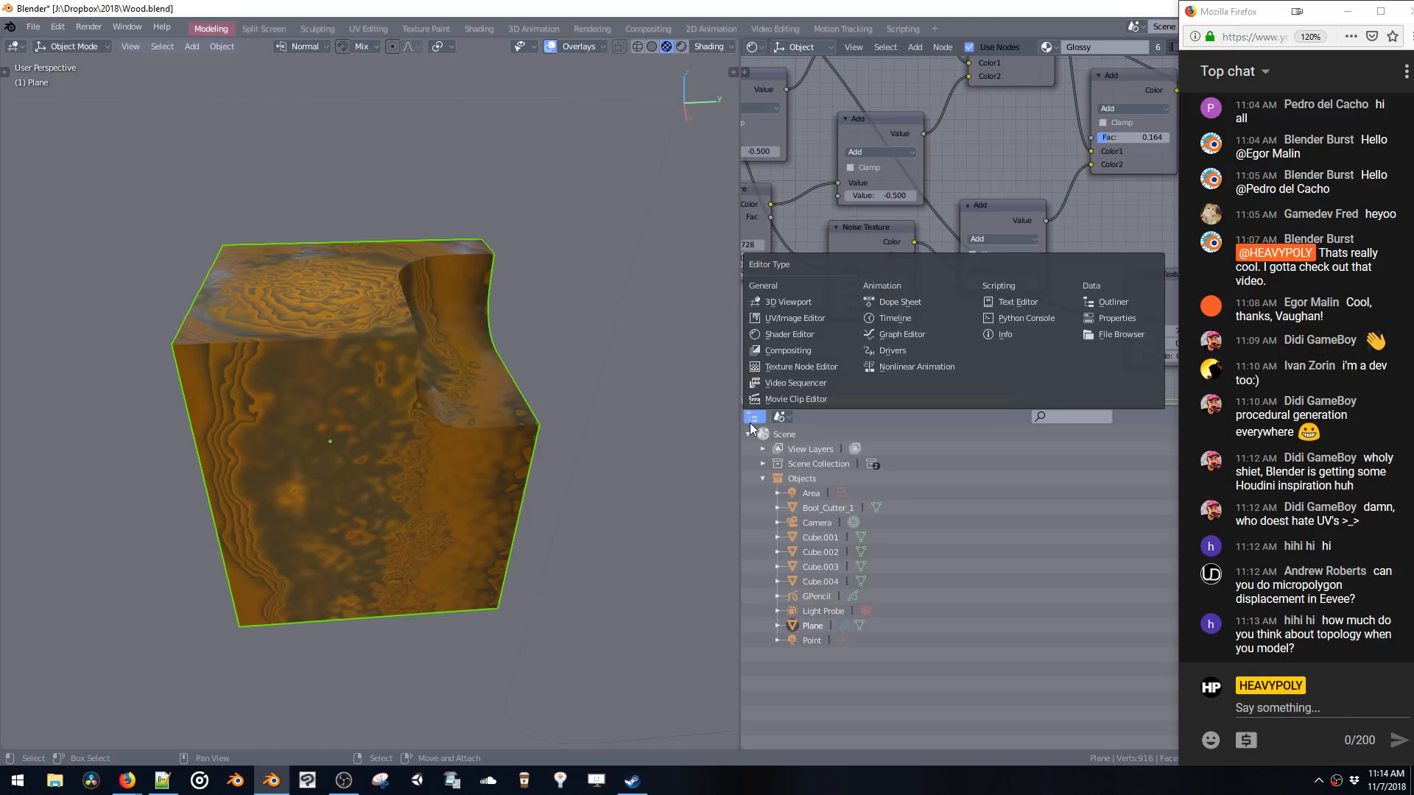
left_click(1087, 319)
key("v")
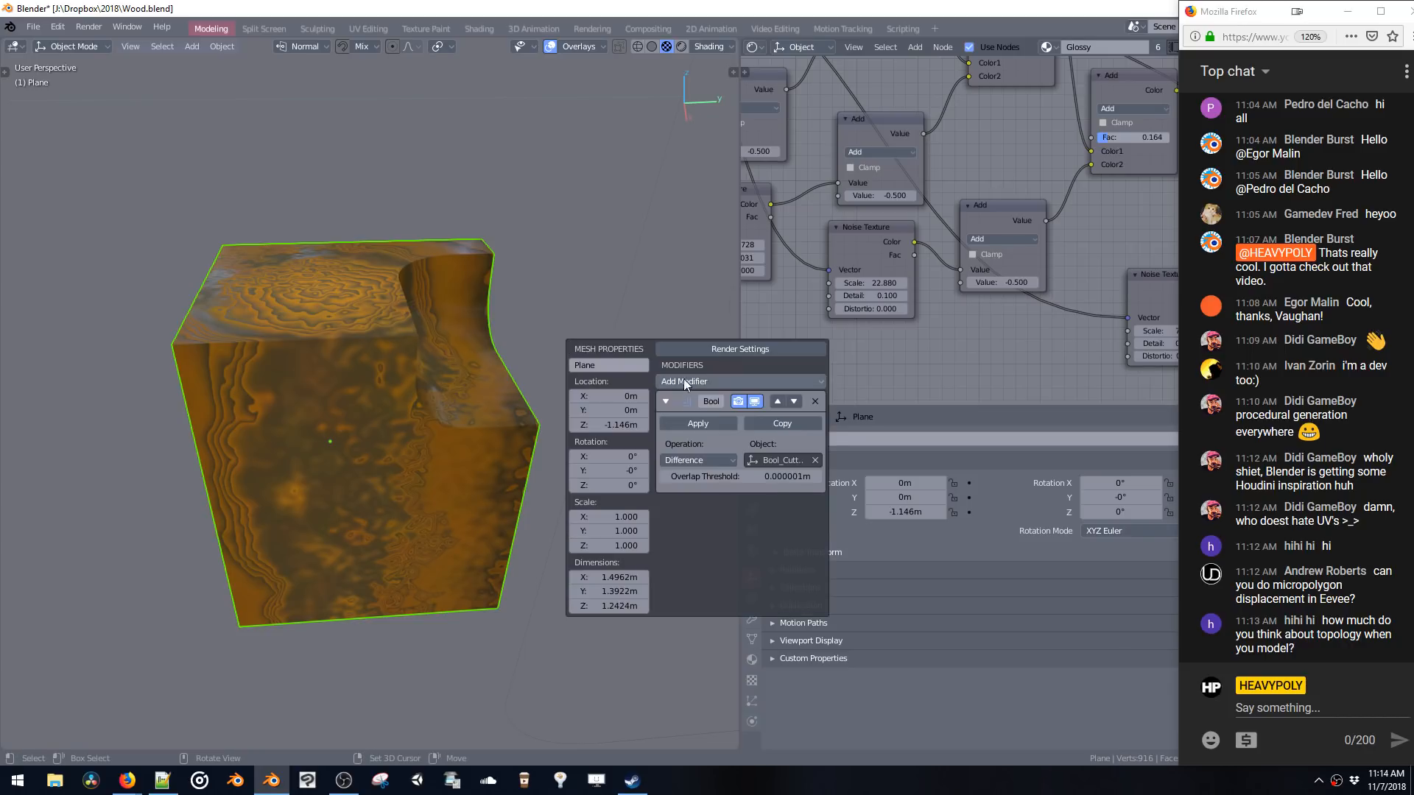
left_click(705, 383)
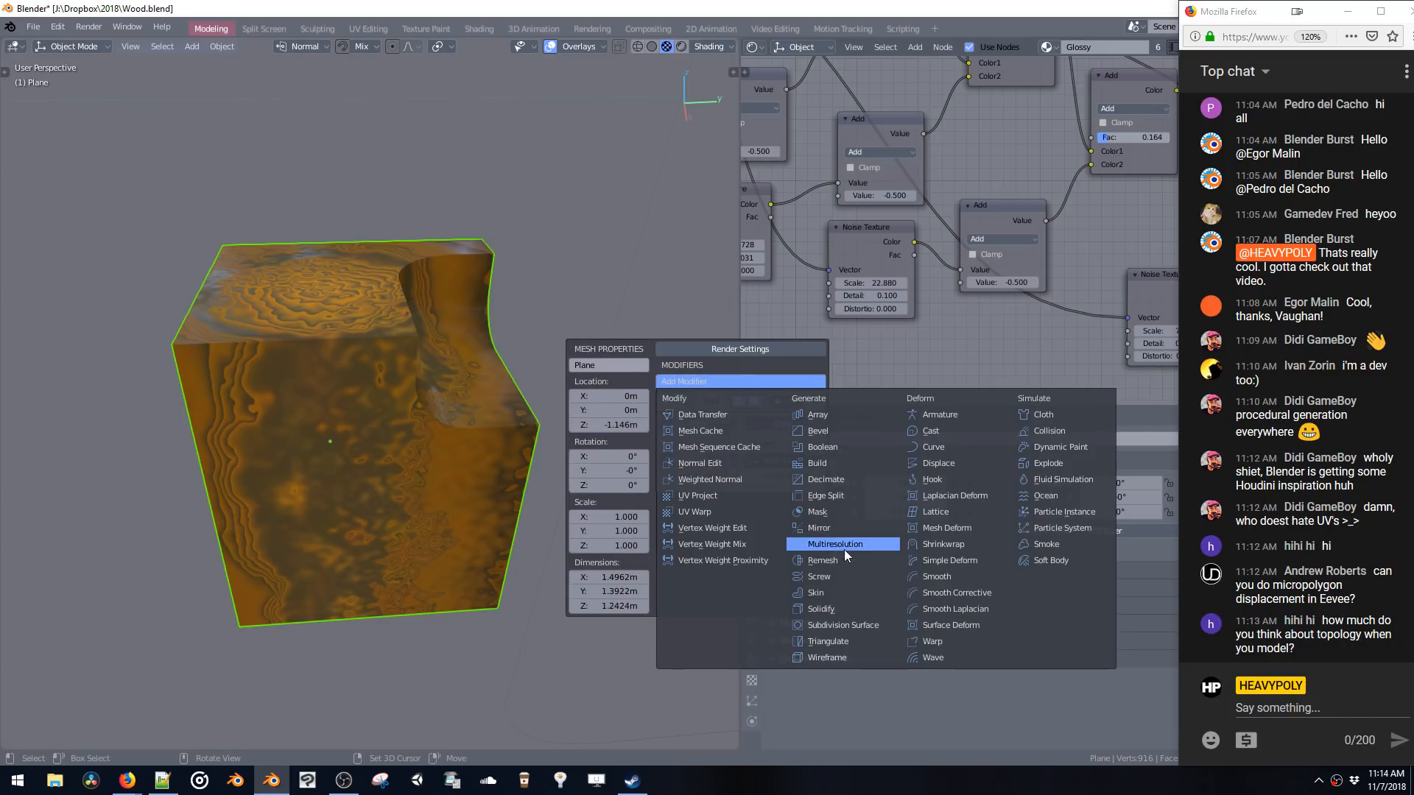
left_click(931, 462)
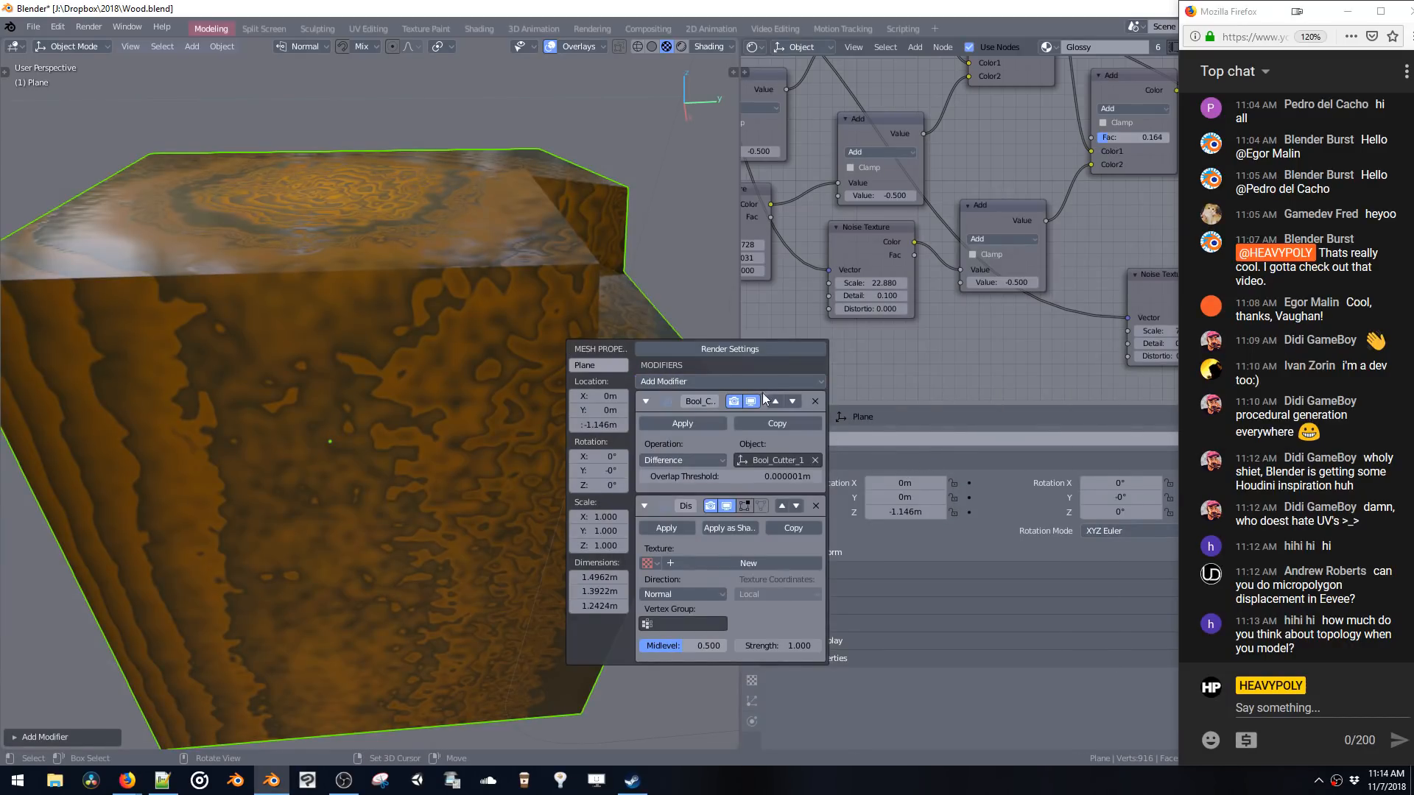
- Add a Subdivision Surface modifier to the block and move it to the top of the modifier stack, above the Boolean
key("ctrl+2")
key("v")
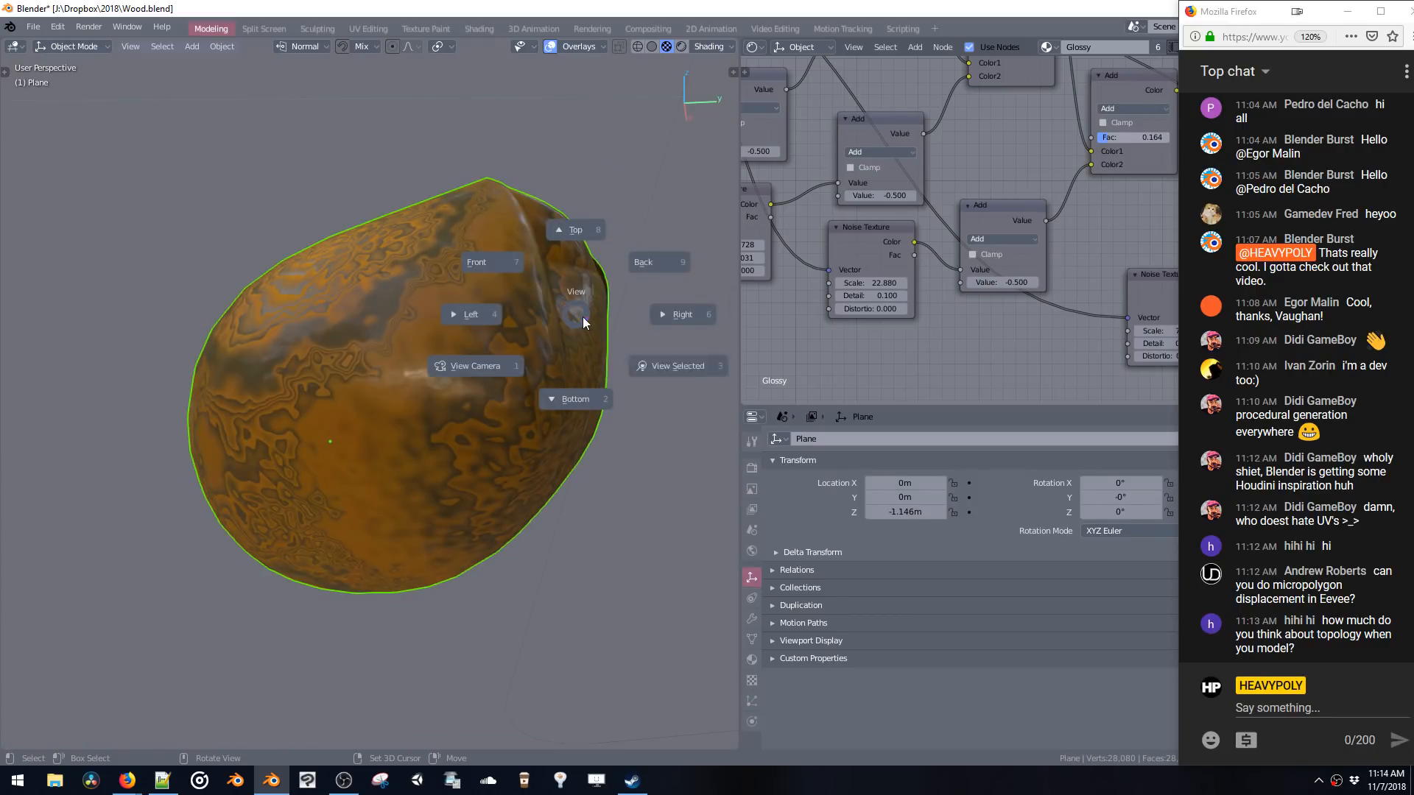
key("v")
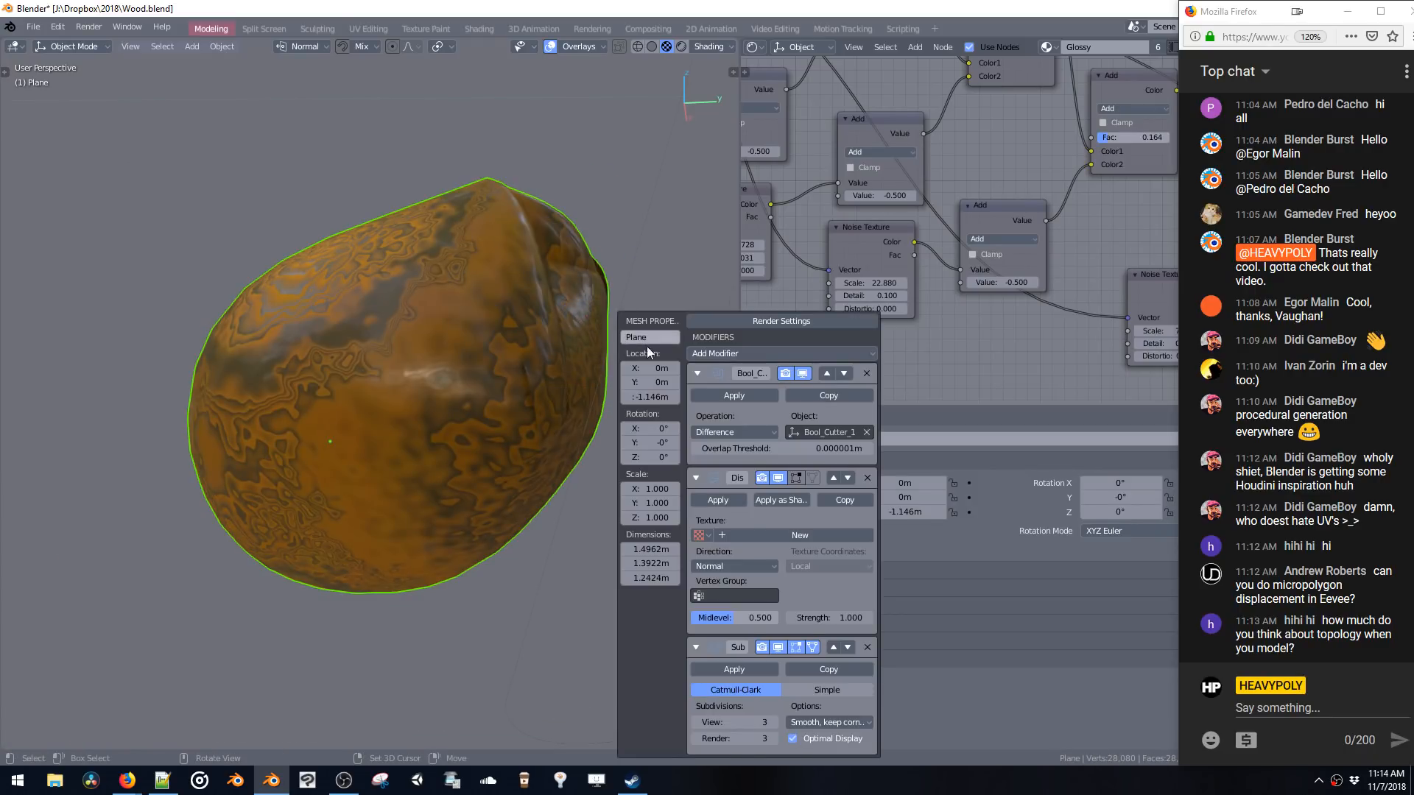
left_click(833, 647)
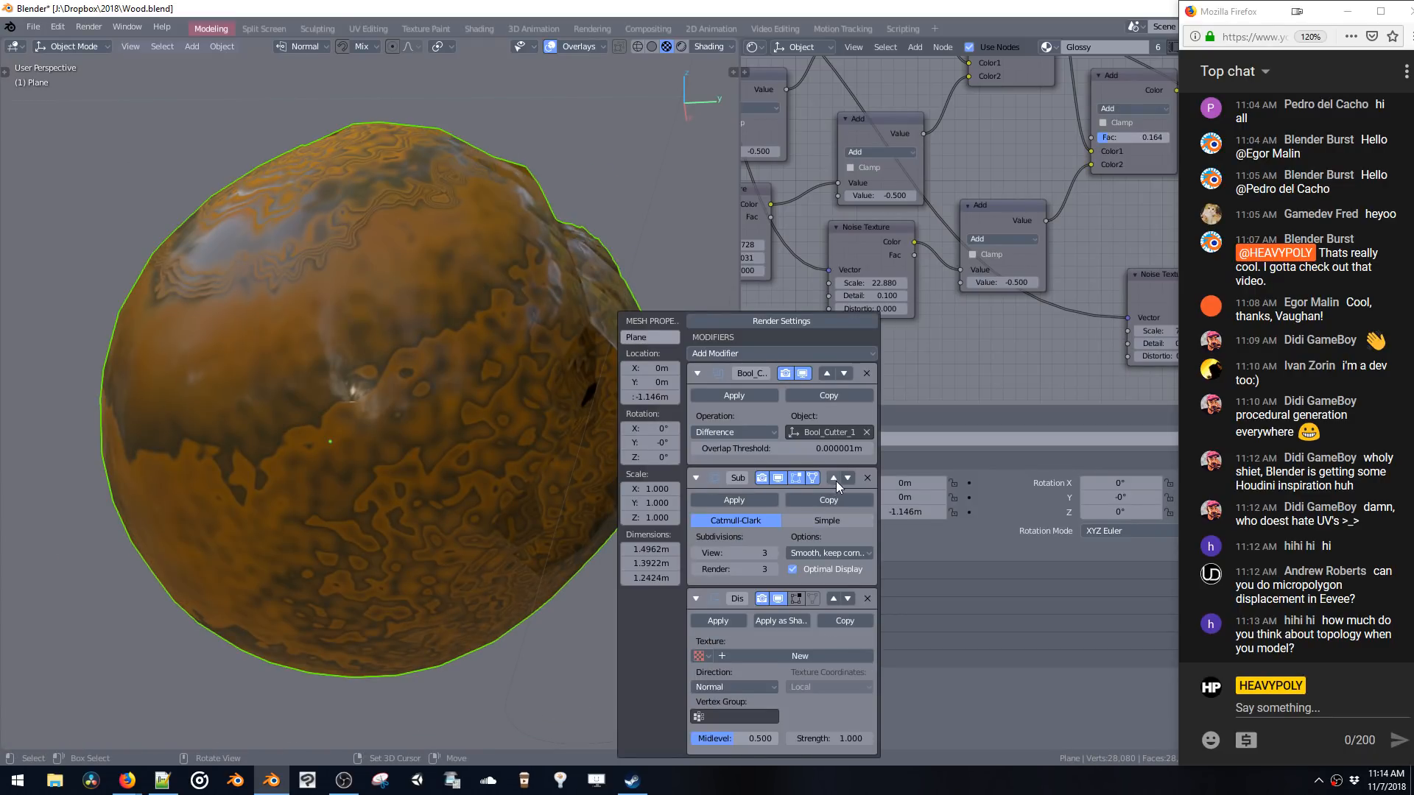
left_click(834, 478)
middle_click_drag(456, 294, 518, 284)
- Set the Displace modifier's Midlevel to about 0.671 and its Strength to 0
key("v")
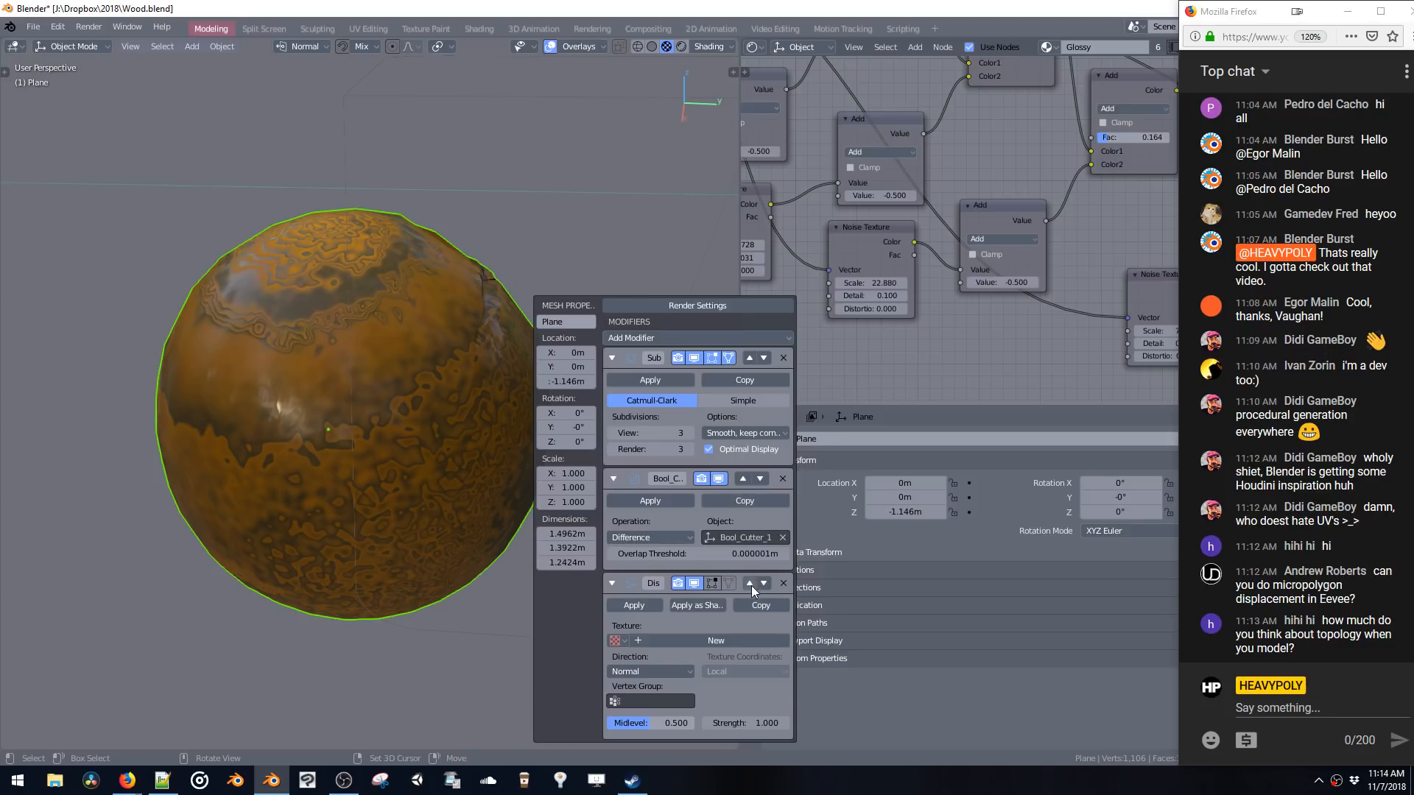
mouse_move(656, 721)
left_mouse_down()
mouse_move(736, 723)
mouse_move(672, 727)
left_mouse_up()
left_click(712, 722)
type("0")
key("Return")
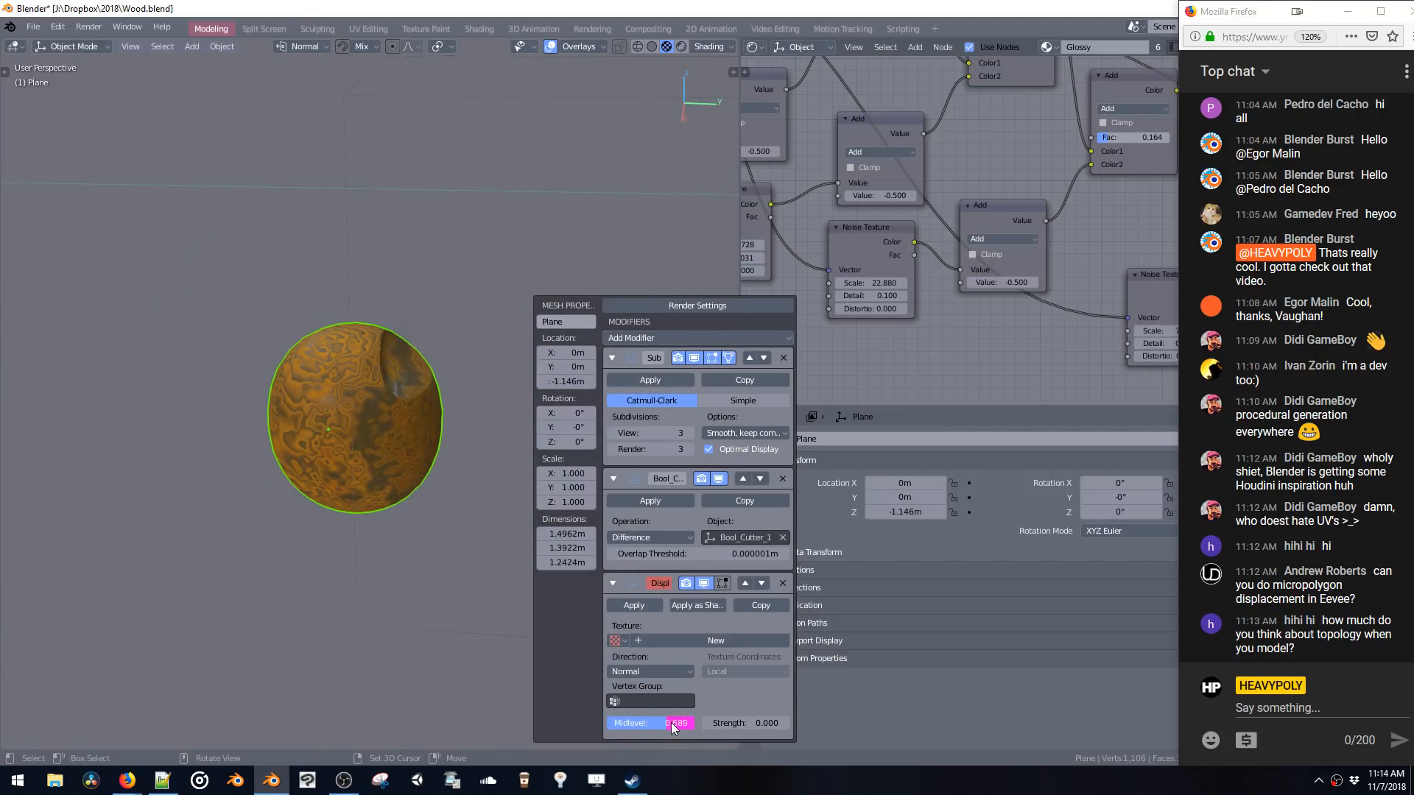
- Delete the Boolean cutter object that carves the notch out of the rounded block
middle_click_drag(396, 447, 480, 256)
left_click(475, 280)
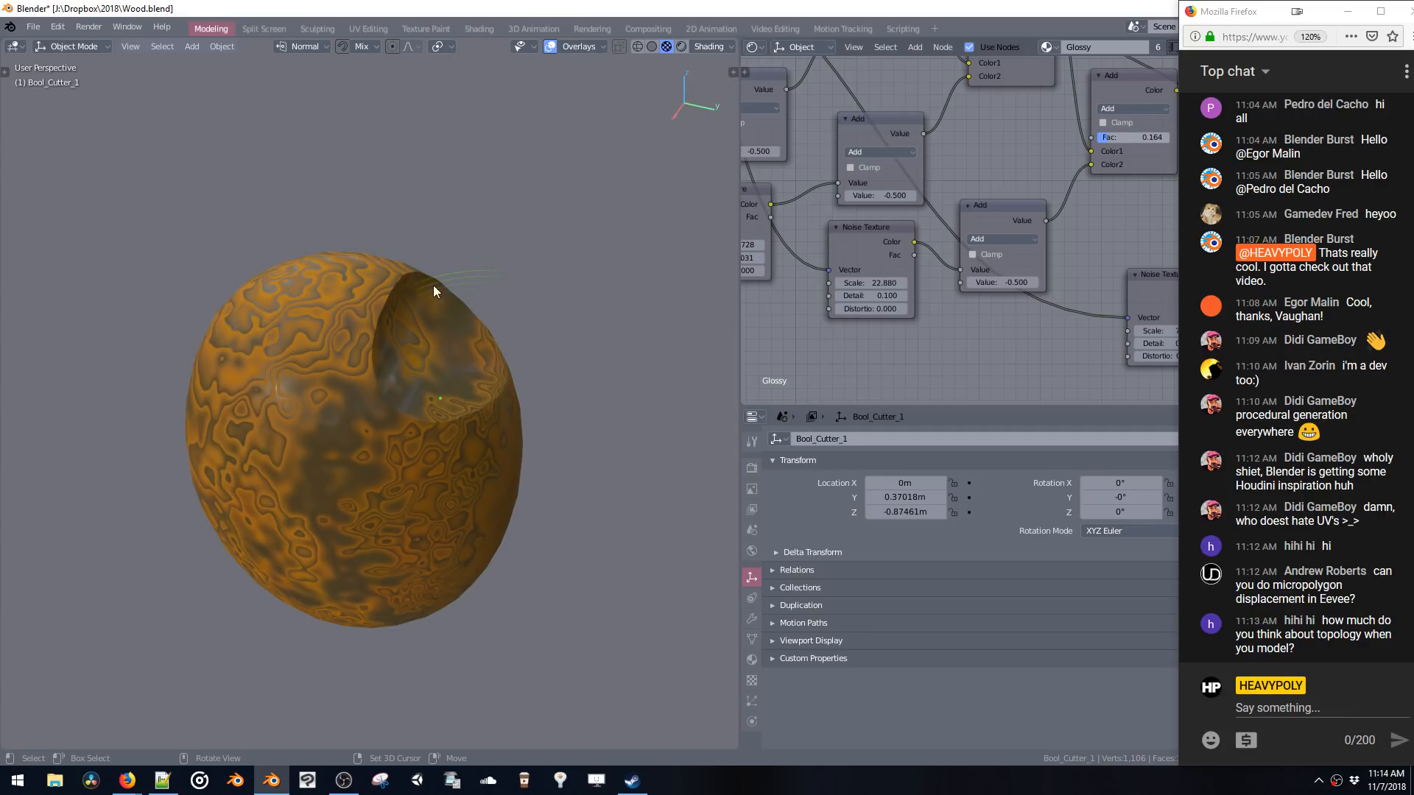
key("x")
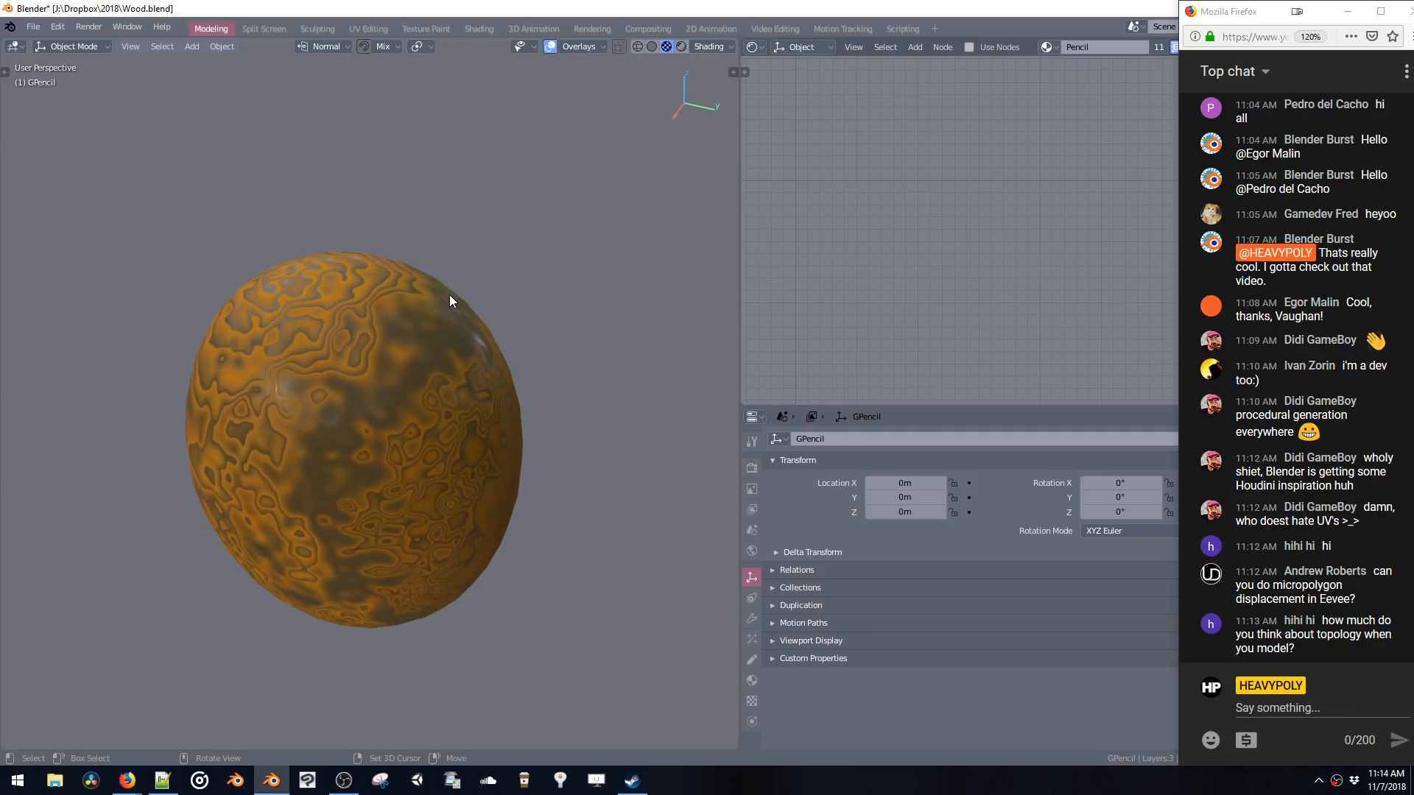
- Scale the rounded block's entire mesh down along Z in Edit Mode, and return to Object Mode
left_click(406, 316)
middle_click_drag(408, 316, 442, 335)
key("ctrl+Tab")
key("ctrl+l")
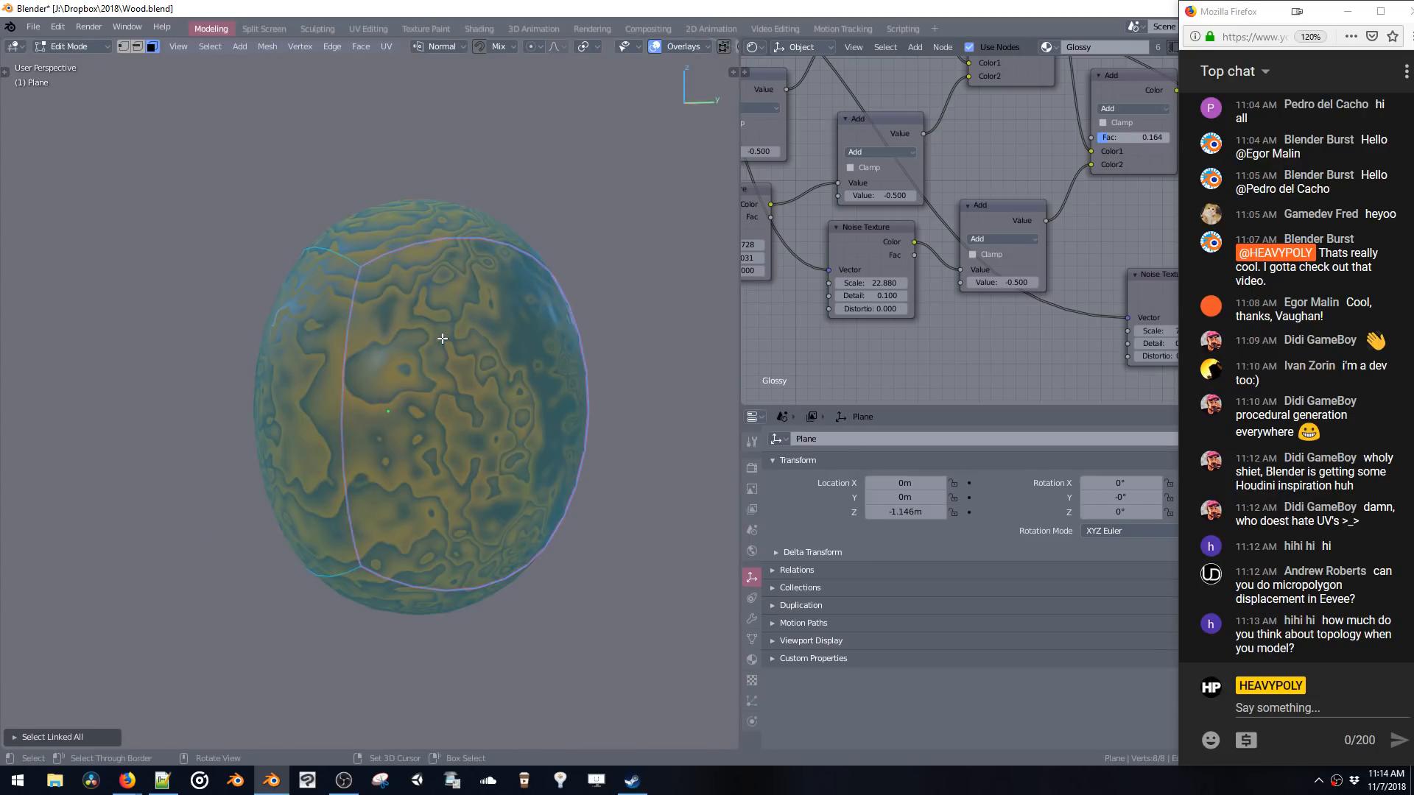
key("s")
key("z")
left_click(519, 458)
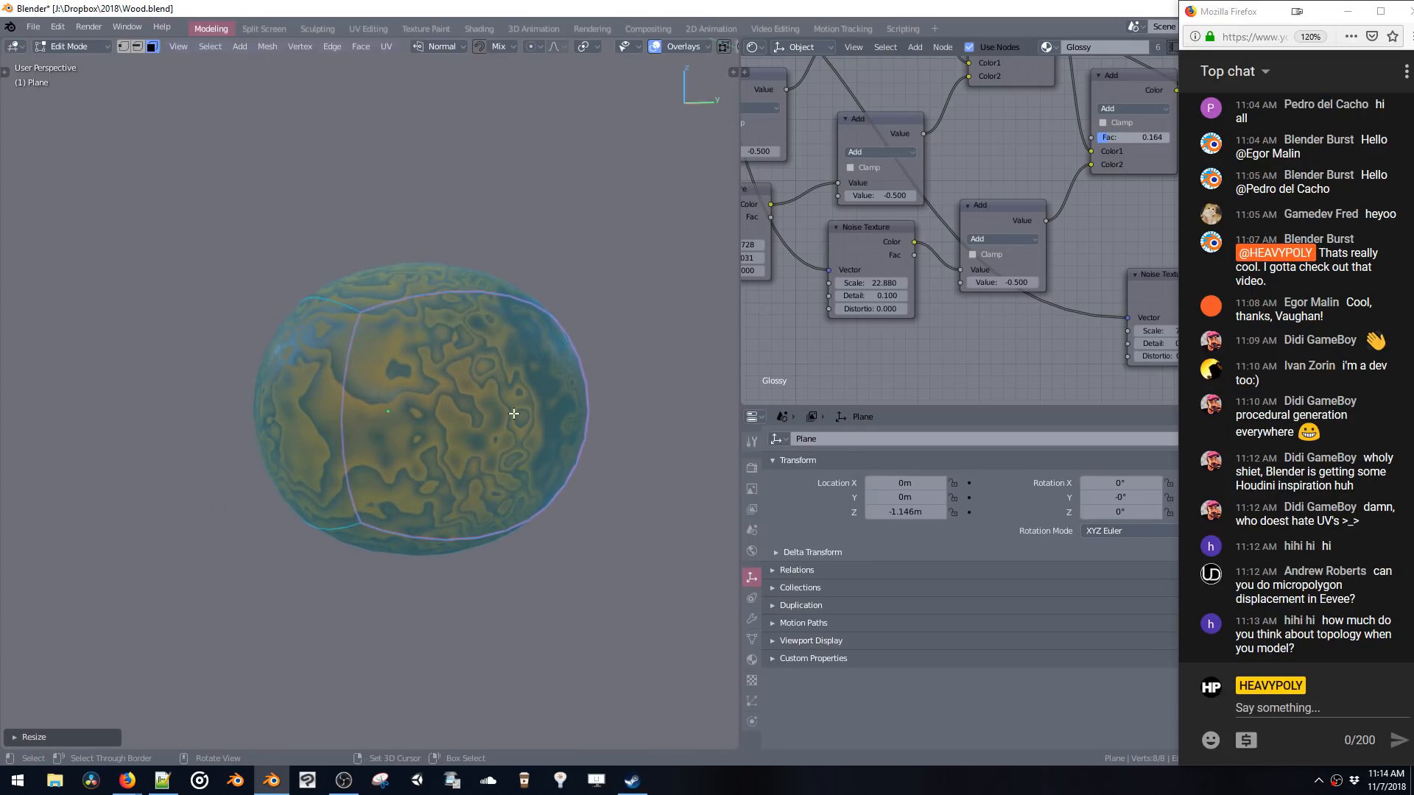
key("Tab")
- Set the Subdivision Surface viewport level to 6 and check which textures the Displace modifier can use
key("v")
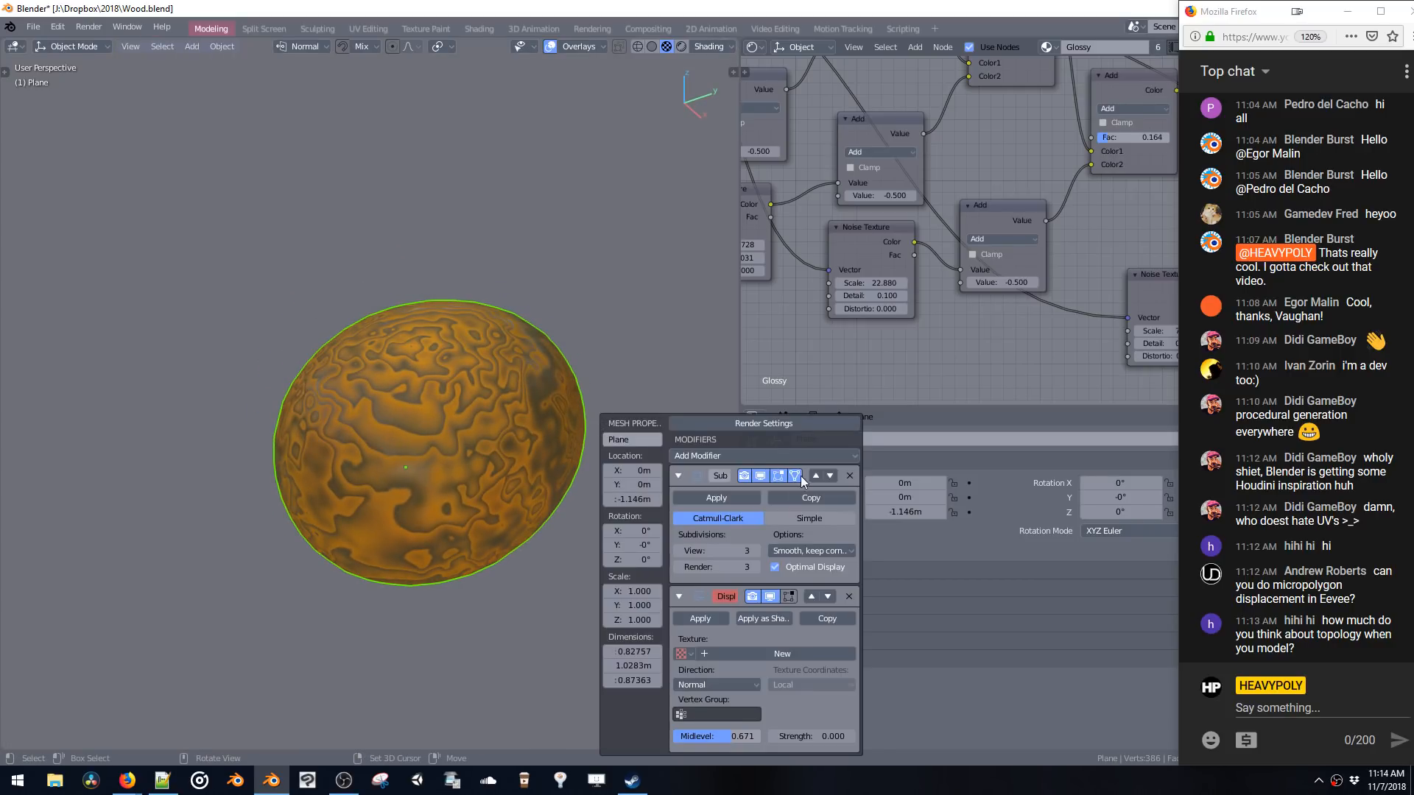
left_click(754, 551)
left_click(753, 552)
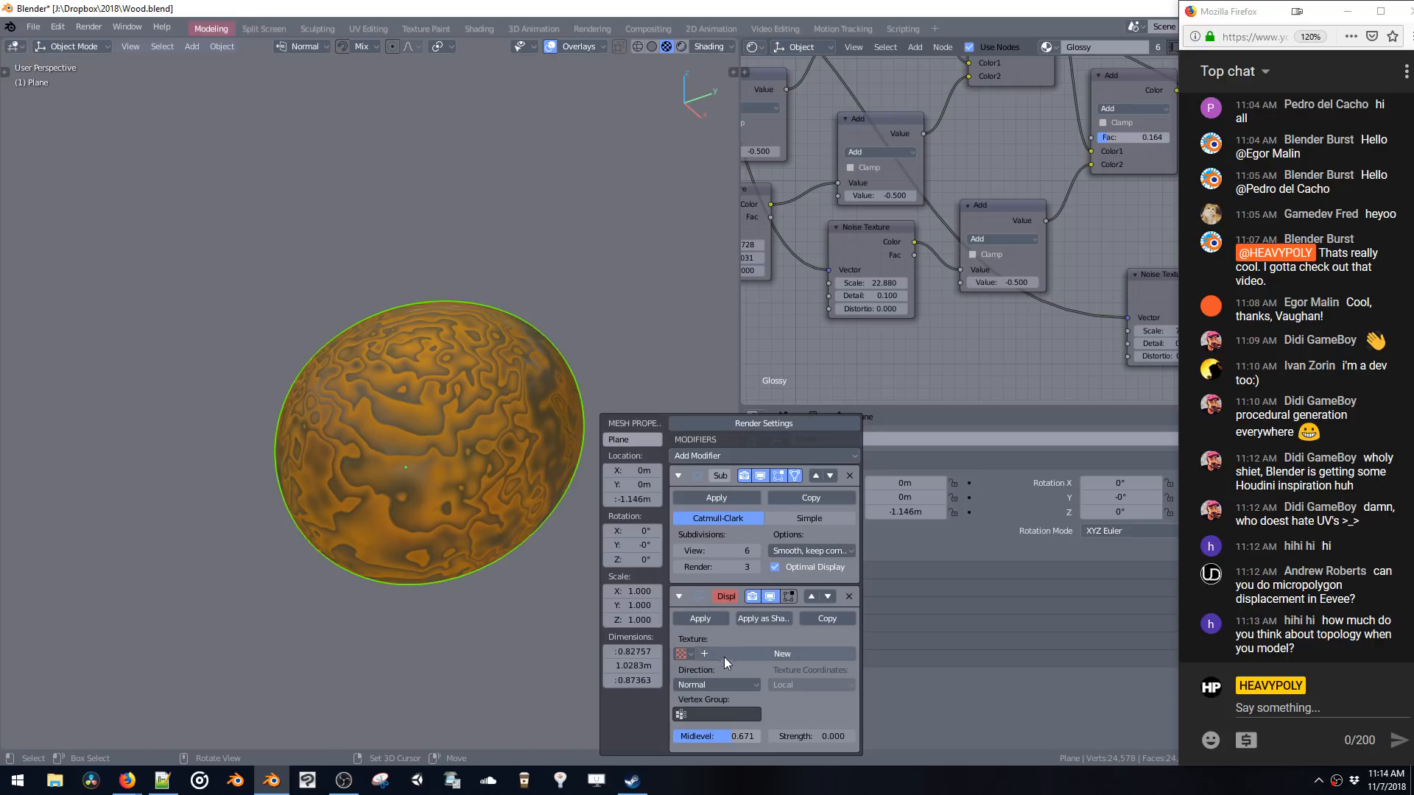
left_click(683, 653)
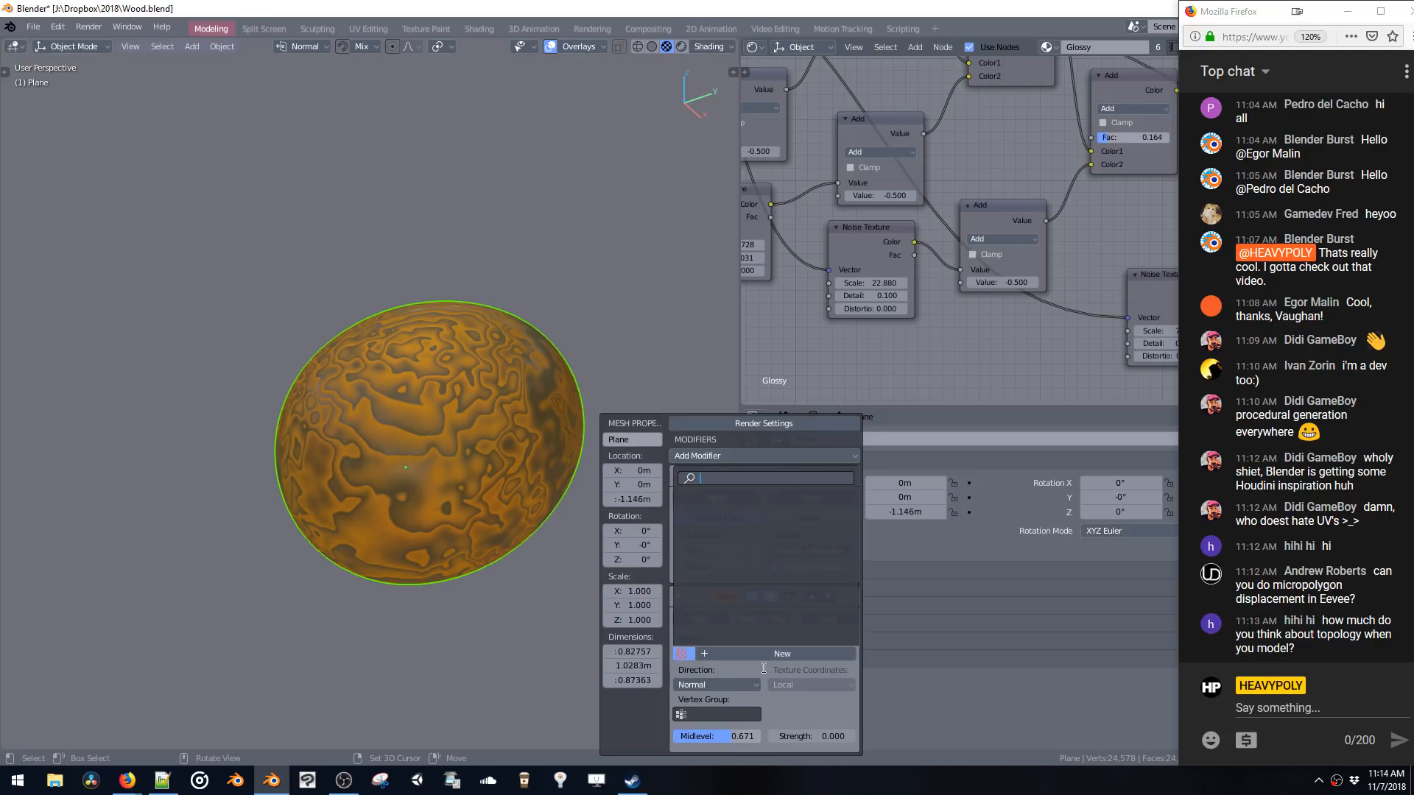
key("Escape")
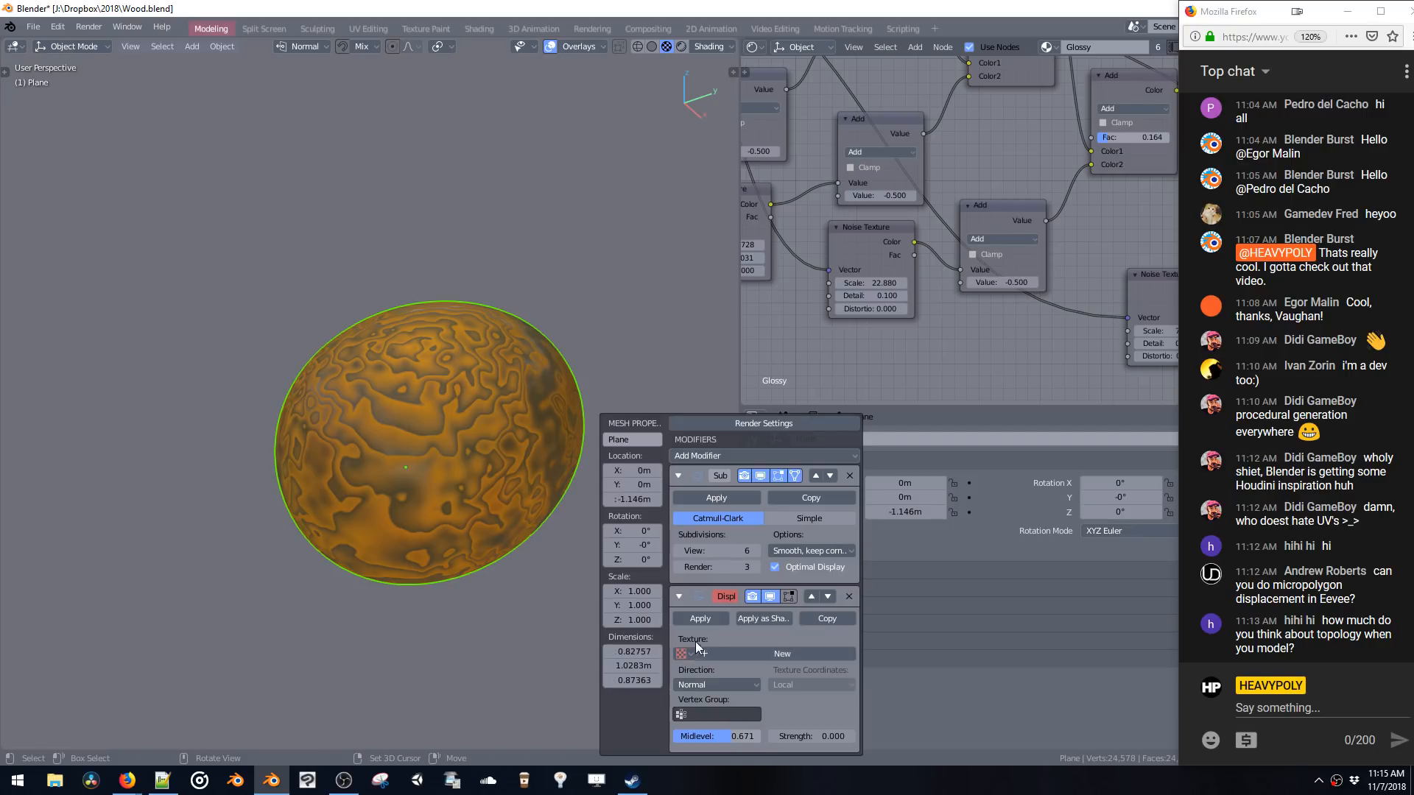
- Examine the wood pattern up close and the noise, ColorRamp and Overlay nodes of its material
middle_click_drag(854, 254, 917, 252)
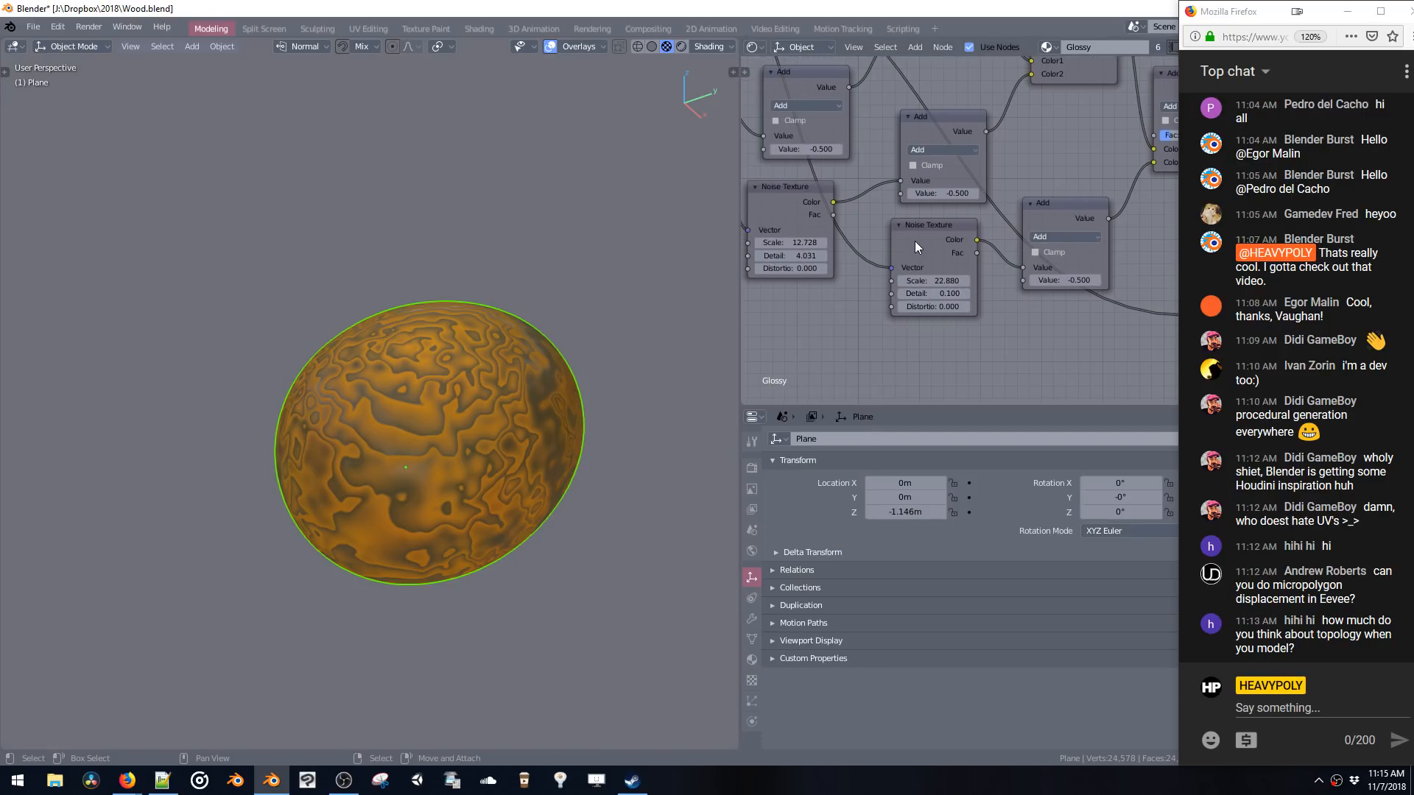
middle_click_drag(997, 272, 888, 286)
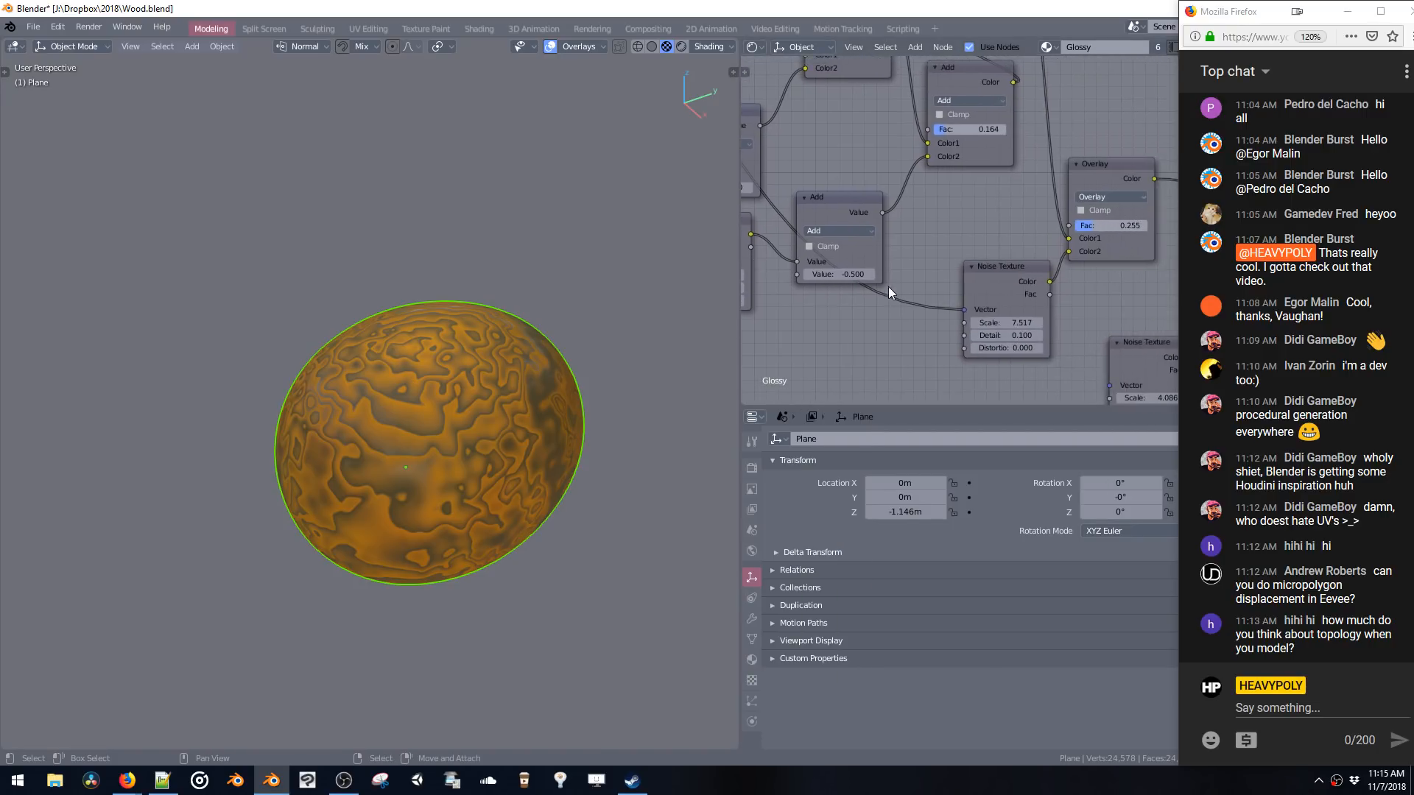
middle_click_drag(633, 302, 395, 259, "alt")
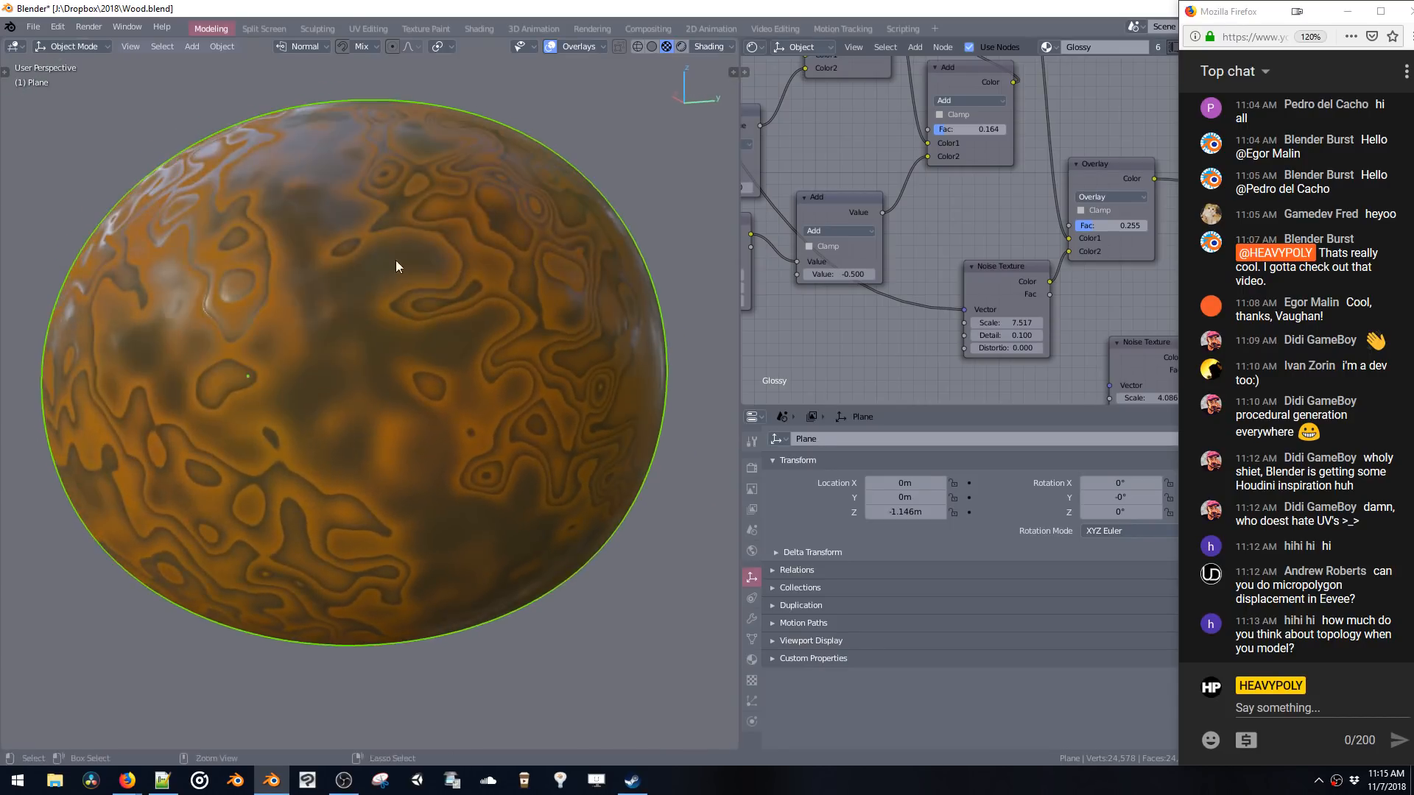
scroll(371, 234, "up", 4)
scroll(371, 232, "down", 5)
middle_click_drag(1100, 294, 856, 213)
middle_click_drag(957, 220, 839, 240)
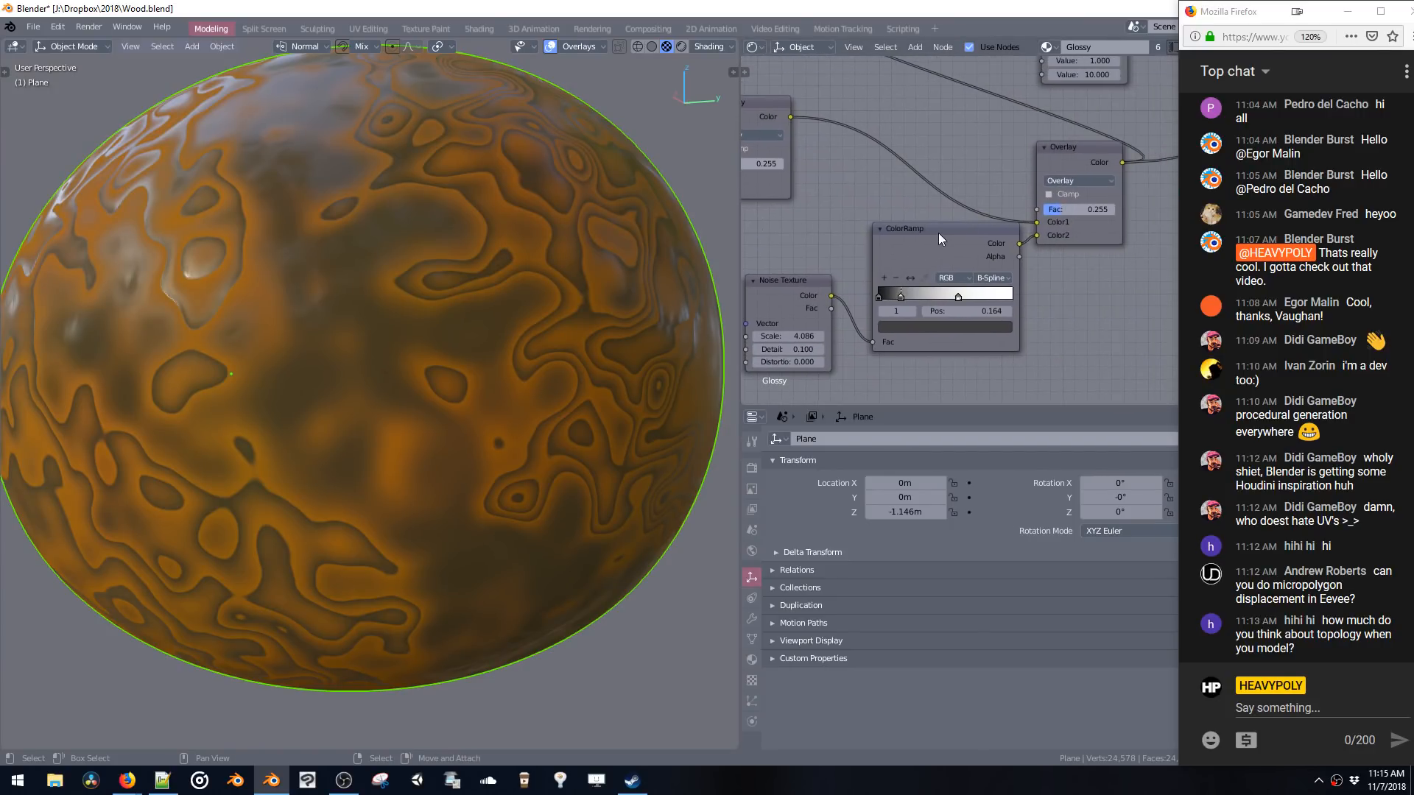
mouse_move(938, 236)
left_mouse_down()
mouse_move(920, 219)
mouse_move(918, 235)
left_mouse_up()
middle_click_drag(1101, 283, 880, 299)
scroll(880, 300, "down", 3)
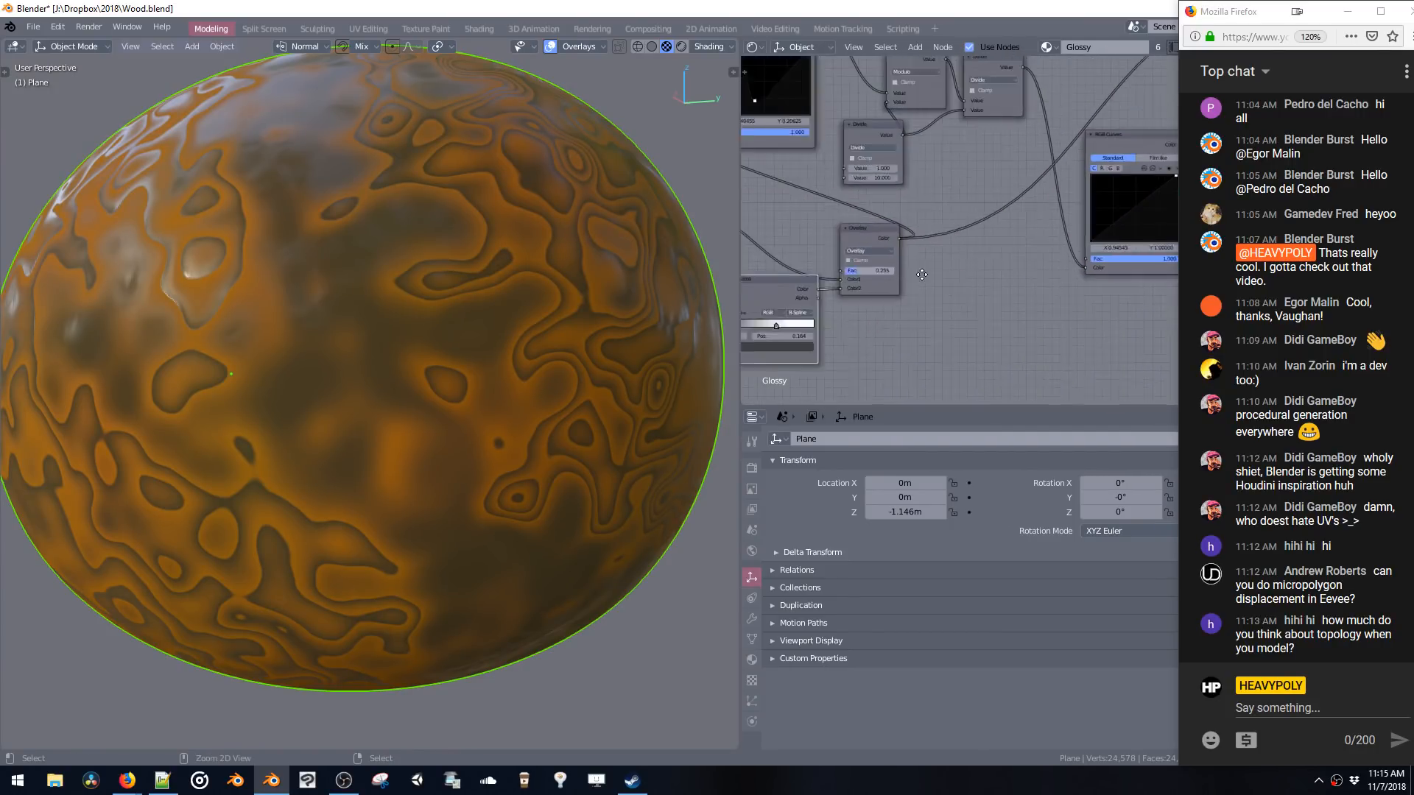
- Rearrange the ColorRamp and Bump nodes before the Principled BSDF, and set the Bump Strength to 0.375
mouse_move(1016, 251)
middle_mouse_down()
mouse_move(751, 309)
mouse_move(935, 323)
middle_mouse_up()
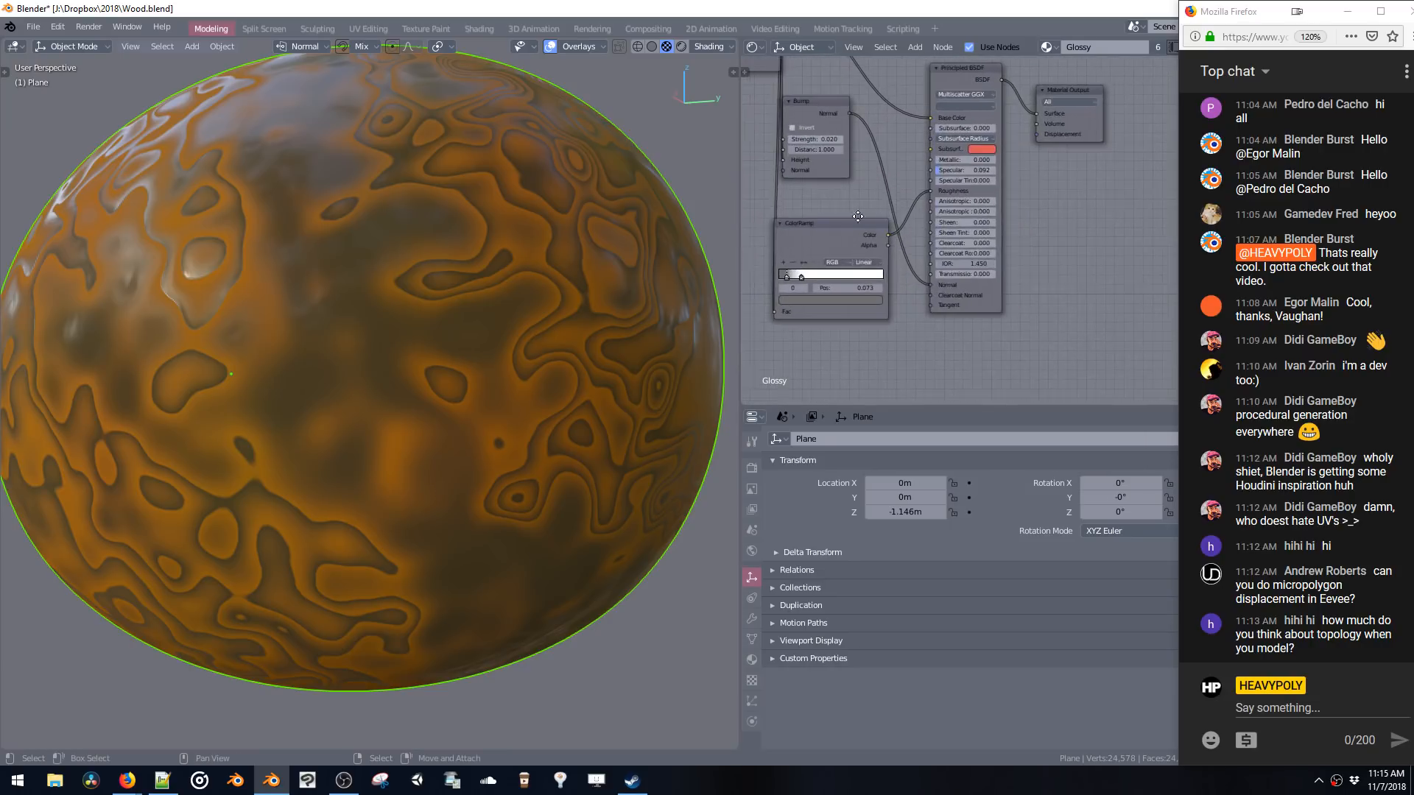
scroll(953, 333, "up", 2)
mouse_move(952, 333)
left_mouse_down()
mouse_move(1000, 336)
mouse_move(954, 334)
mouse_move(913, 304)
left_mouse_up()
left_click_drag(940, 233, 958, 235)
scroll(962, 222, "up", 3)
middle_click_drag(962, 222, 977, 288)
left_click_drag(999, 263, 1030, 266)
scroll(536, 282, "down", 4)
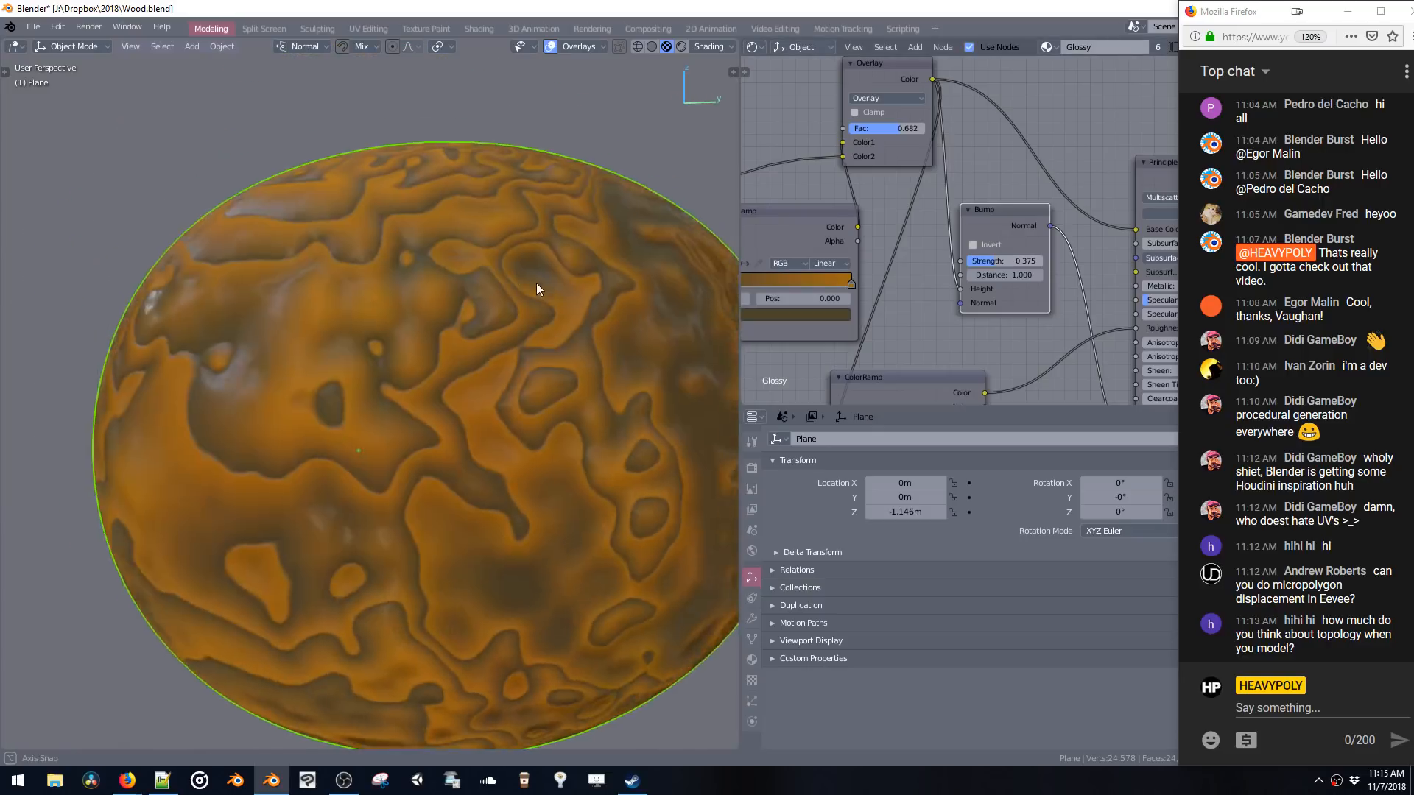
middle_click_drag(527, 290, 435, 287)
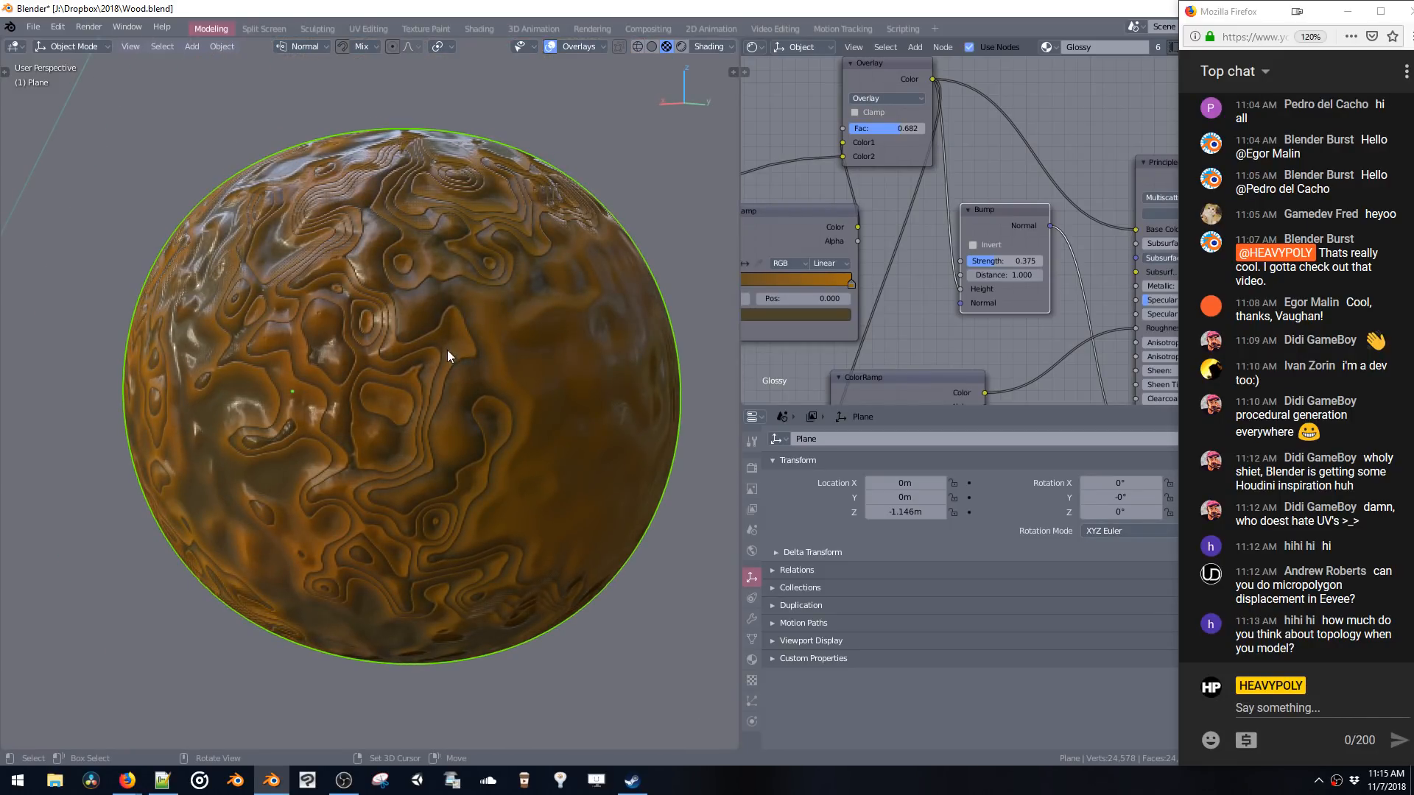
- Link the Bump node's Normal output to the Material Output's Displacement input, and move the Material Output farther from the Principled BSDF
middle_click_drag(1044, 287, 818, 205)
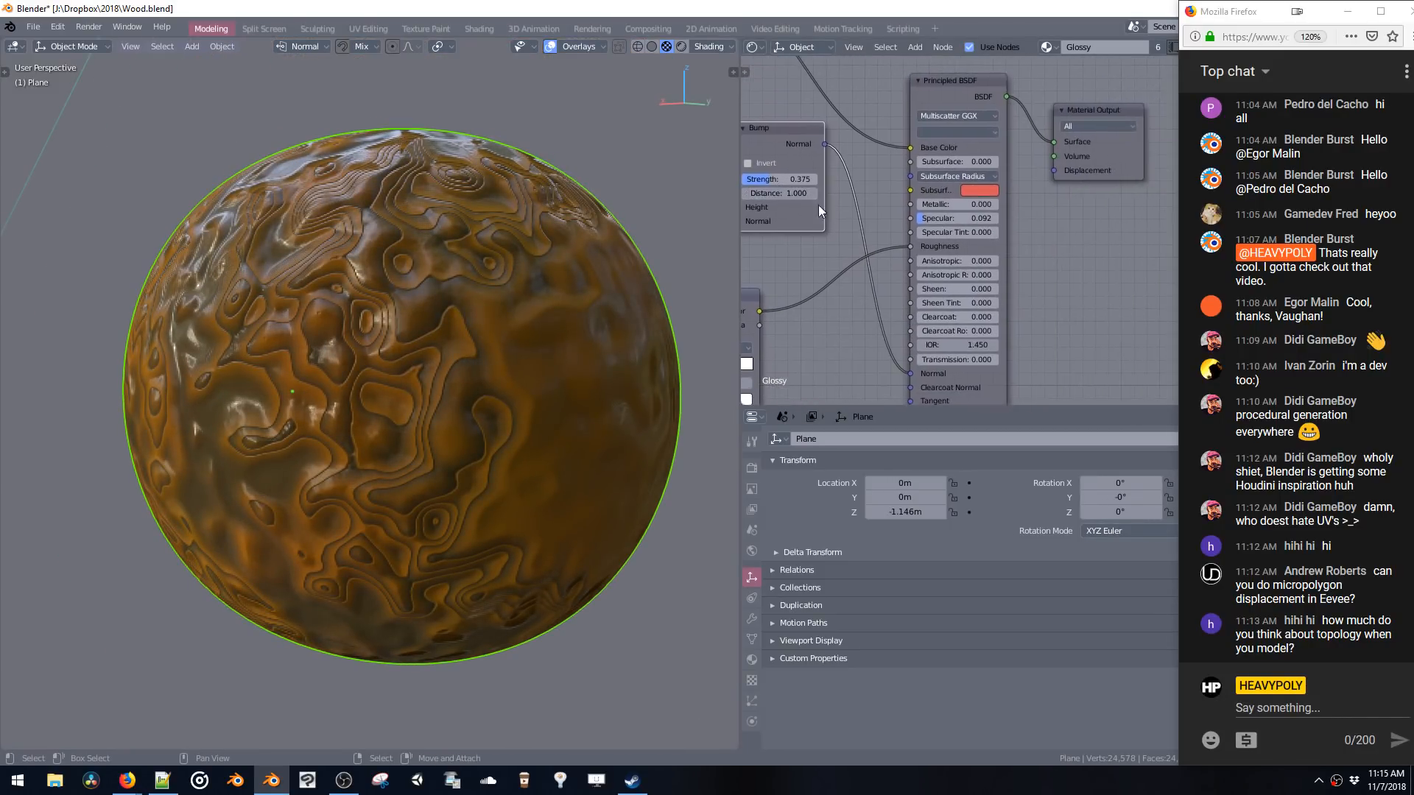
left_click_drag(825, 144, 1057, 171)
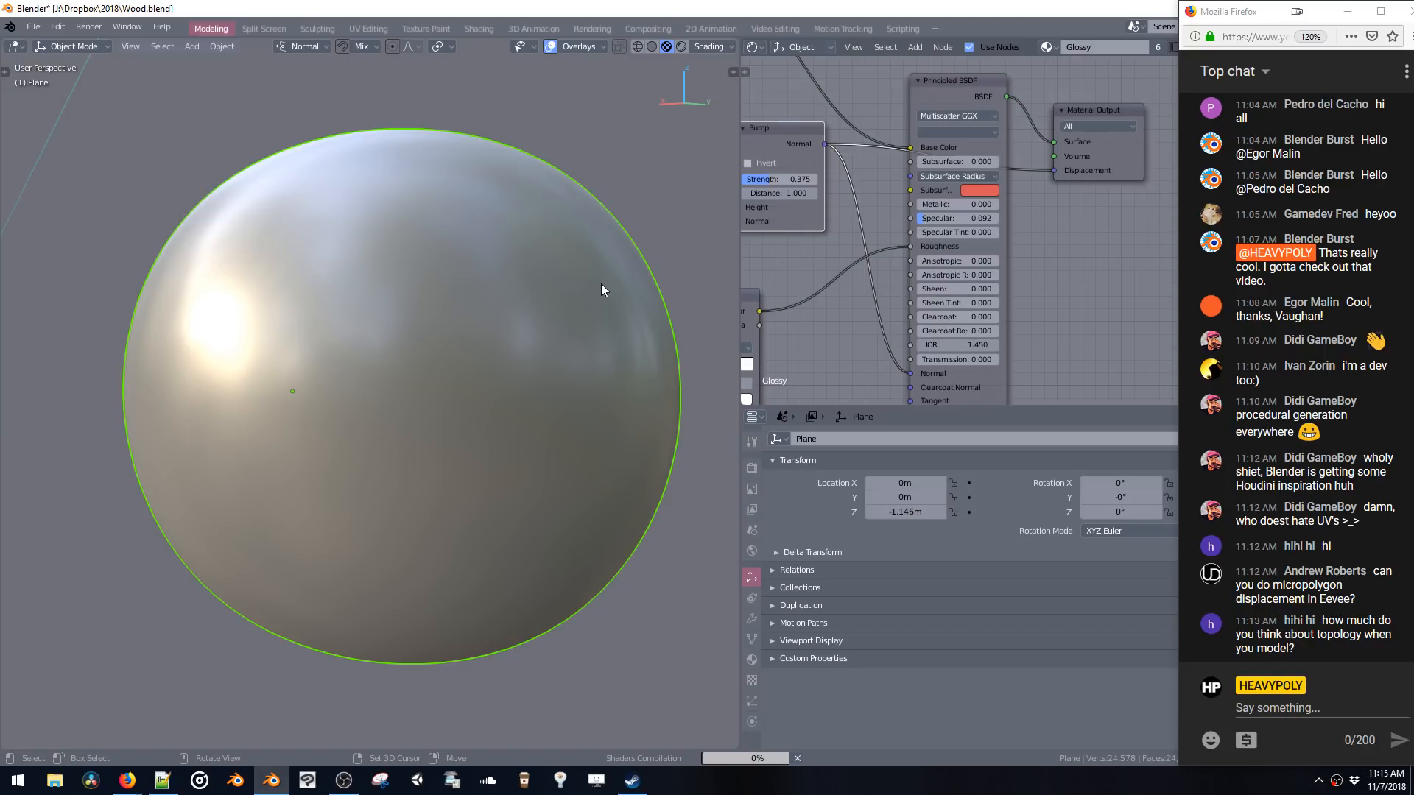
mouse_move(601, 284)
middle_mouse_down()
mouse_move(586, 329)
mouse_move(513, 366)
mouse_move(664, 295)
mouse_move(638, 285)
middle_mouse_up()
left_click_drag(1086, 110, 1131, 91)
middle_click_drag(992, 111, 994, 172)
left_click_drag(777, 189, 791, 211)
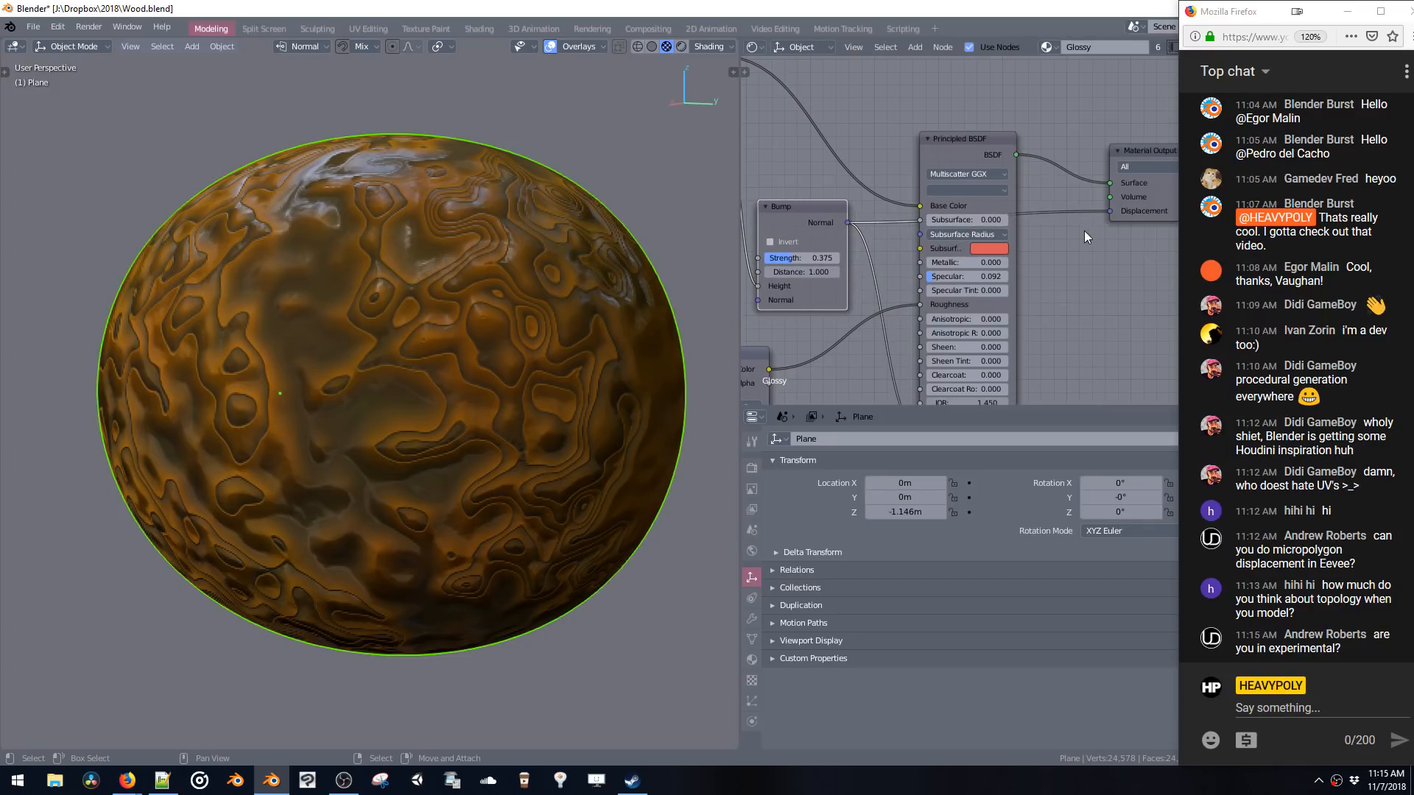
scroll(1084, 231, "down", 3)
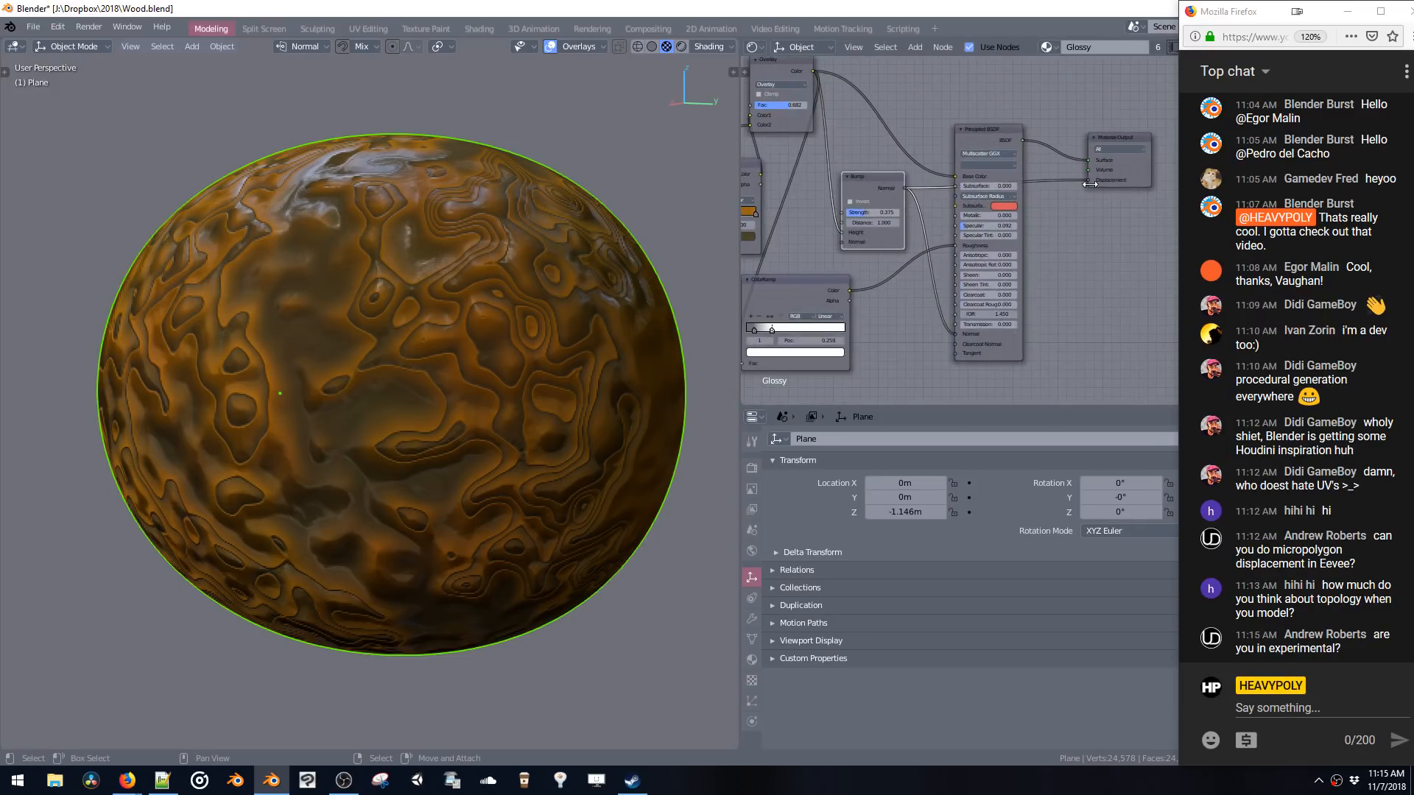
left_click_drag(1109, 136, 1128, 125)
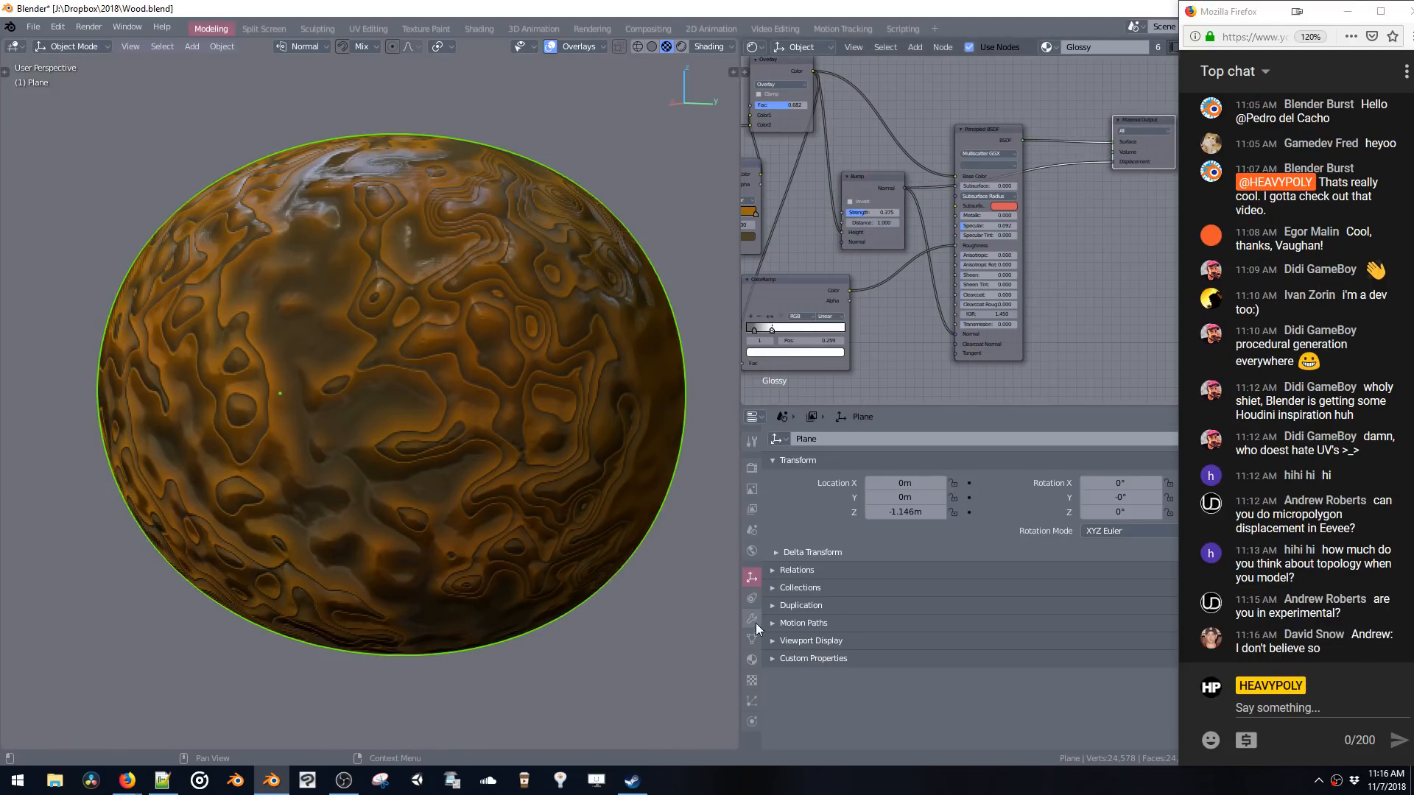
- Create a new texture for the Displace modifier, show its texture settings and check the list of available images
left_click(751, 618)
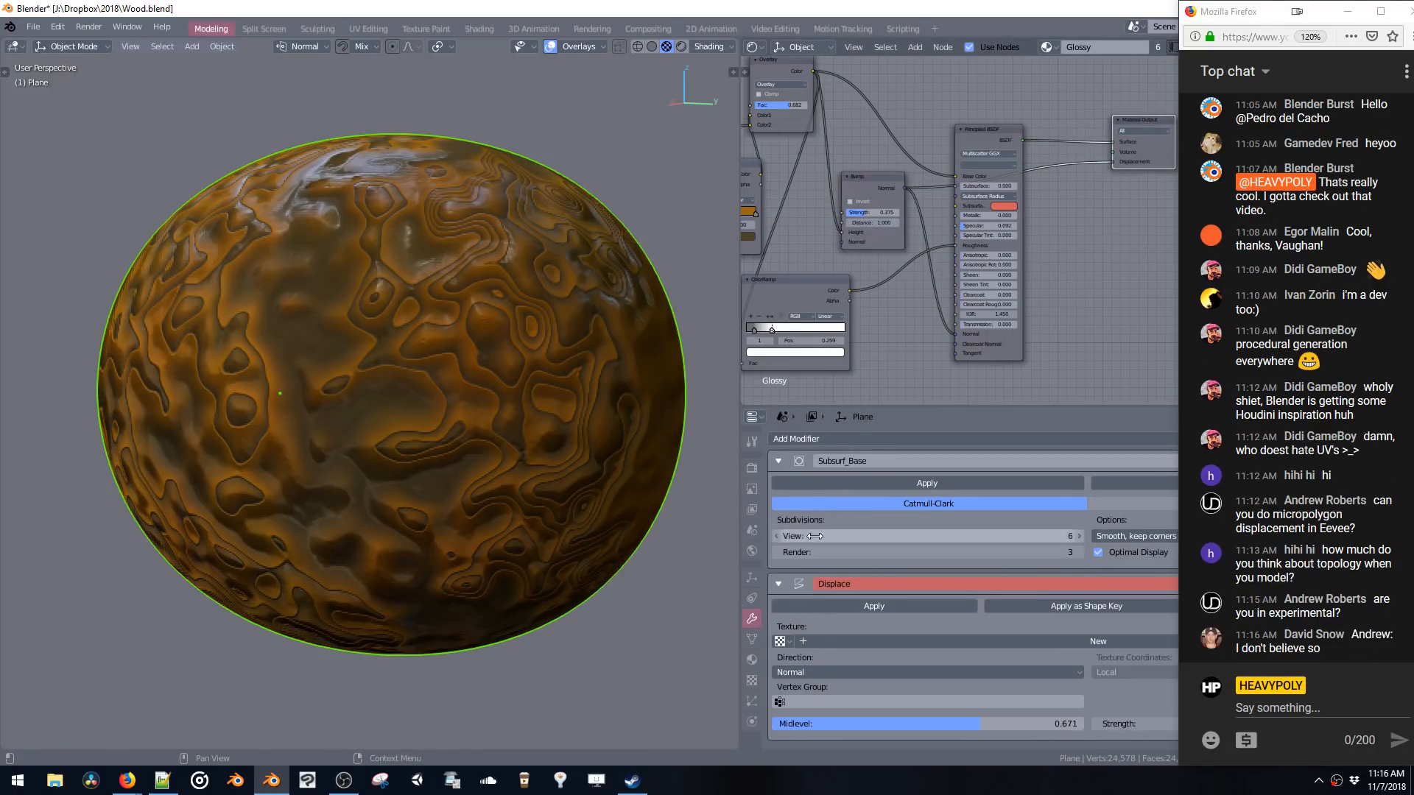
left_click(785, 642)
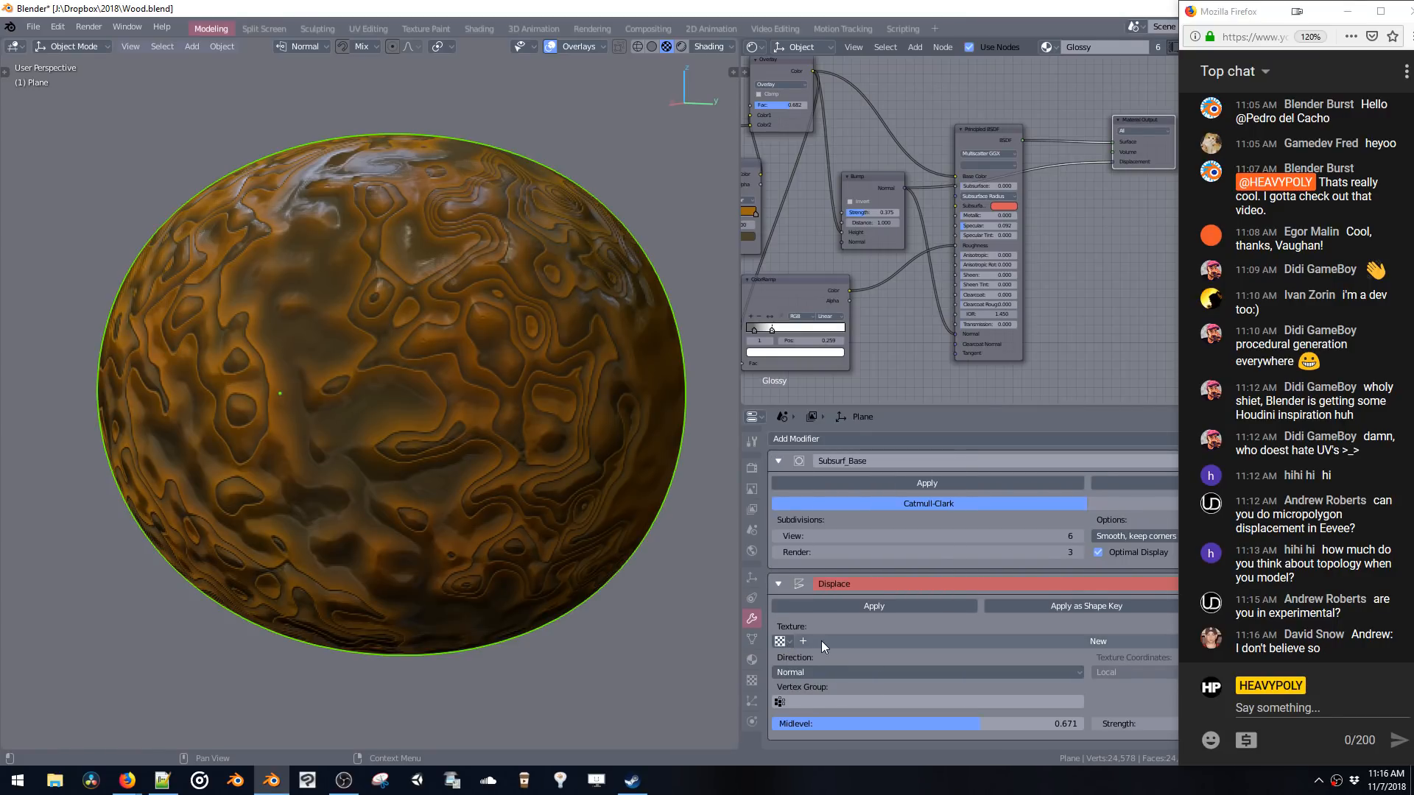
left_click(811, 642)
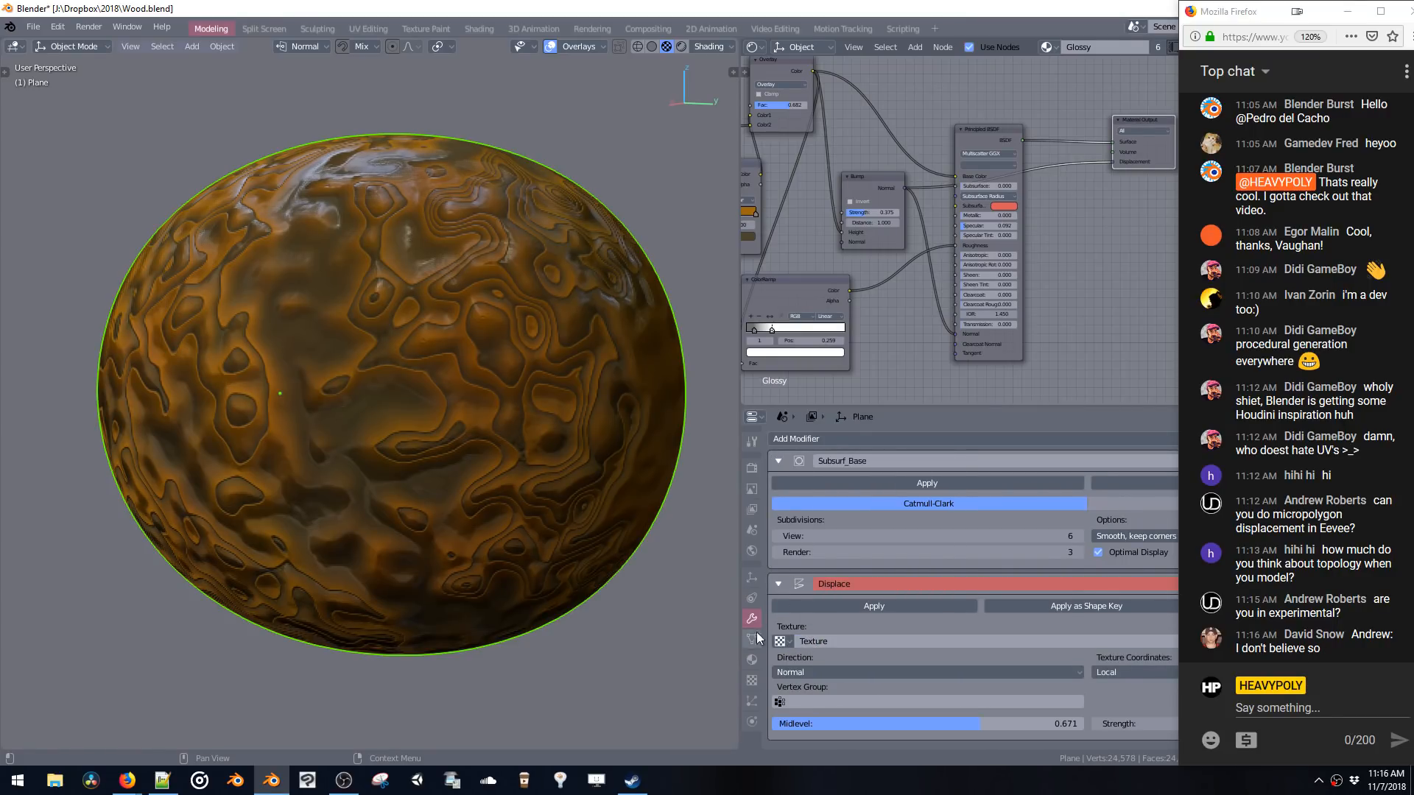
left_click(751, 681)
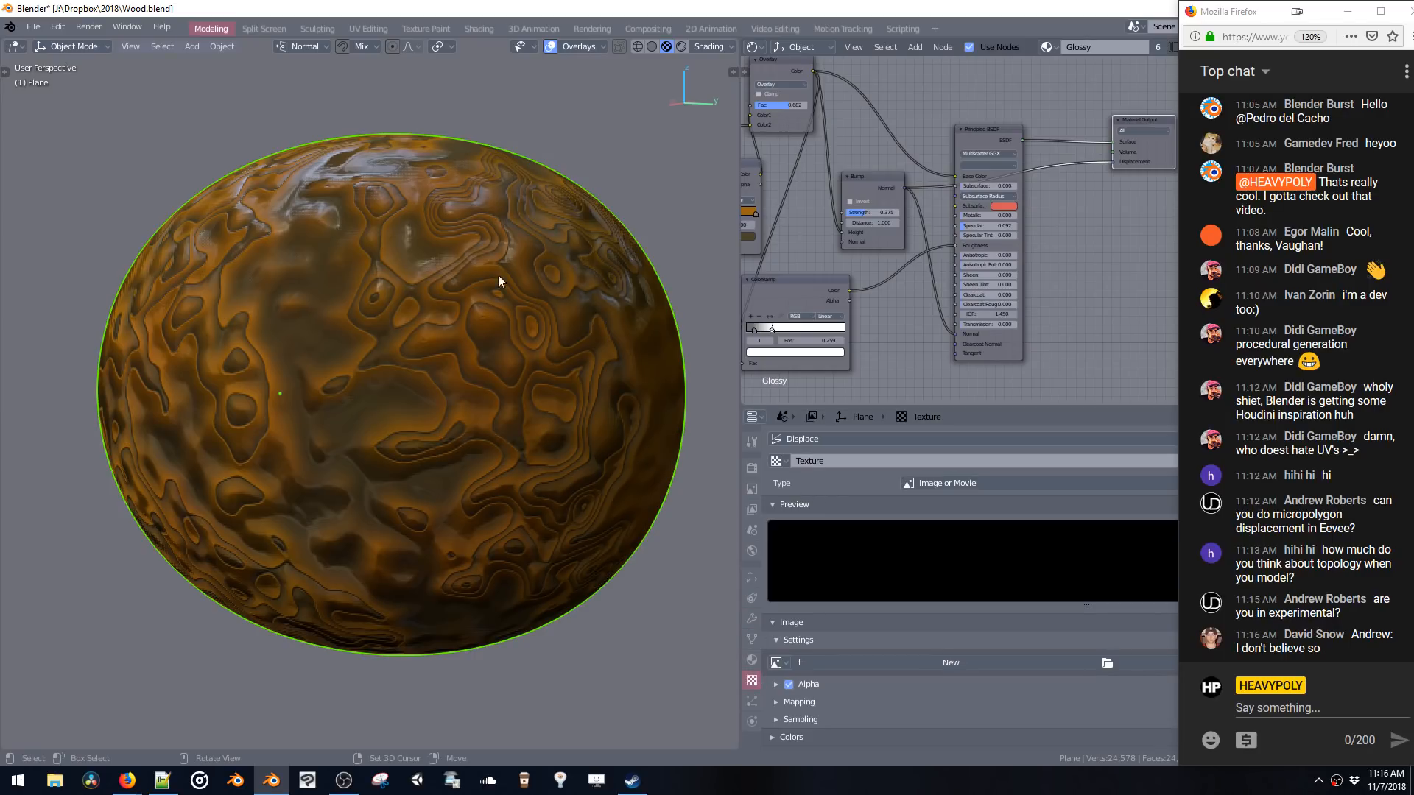
left_click(781, 662)
left_click(781, 662)
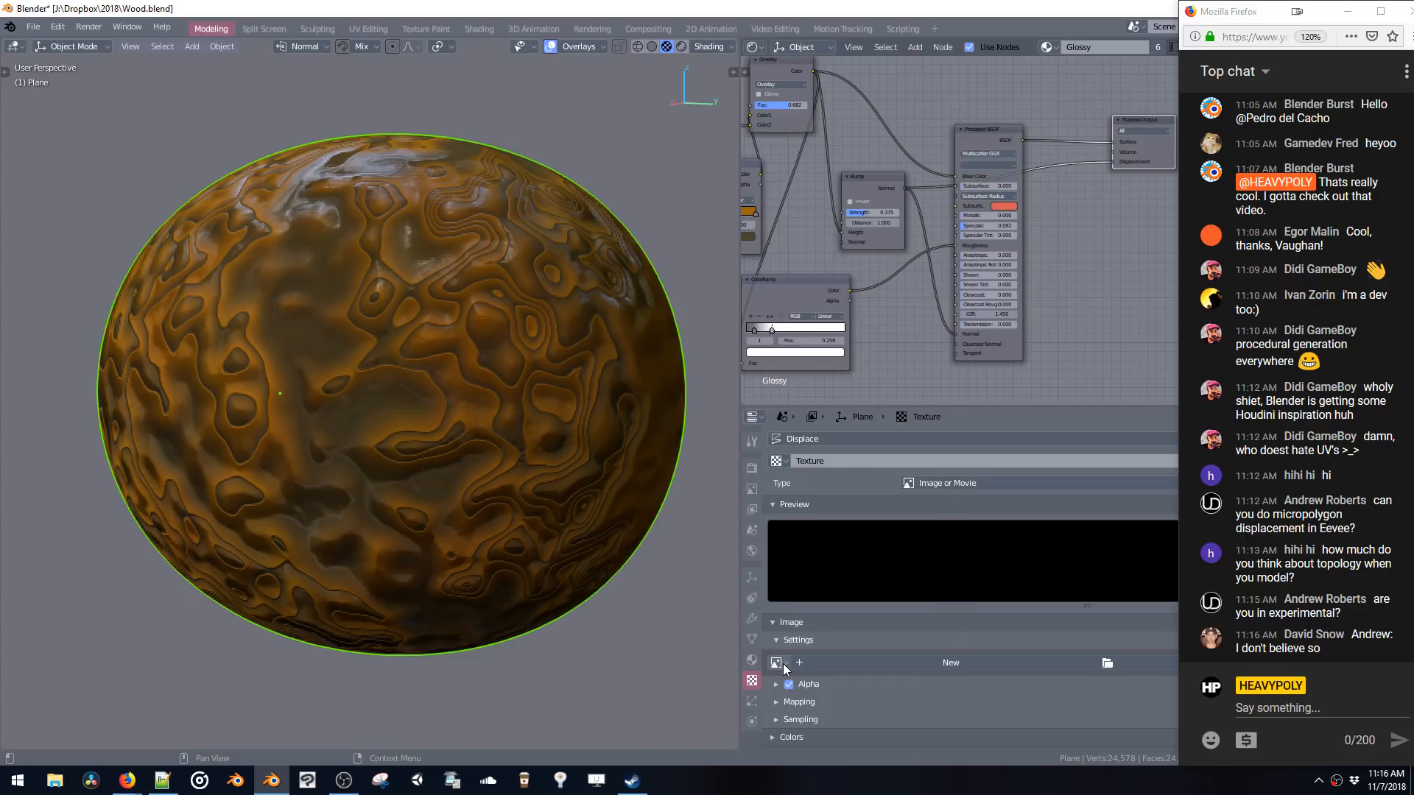
- Examine the image texture's Sampling, Mapping, Alpha and Image settings for the Displace modifier
scroll(792, 605, "down", 1)
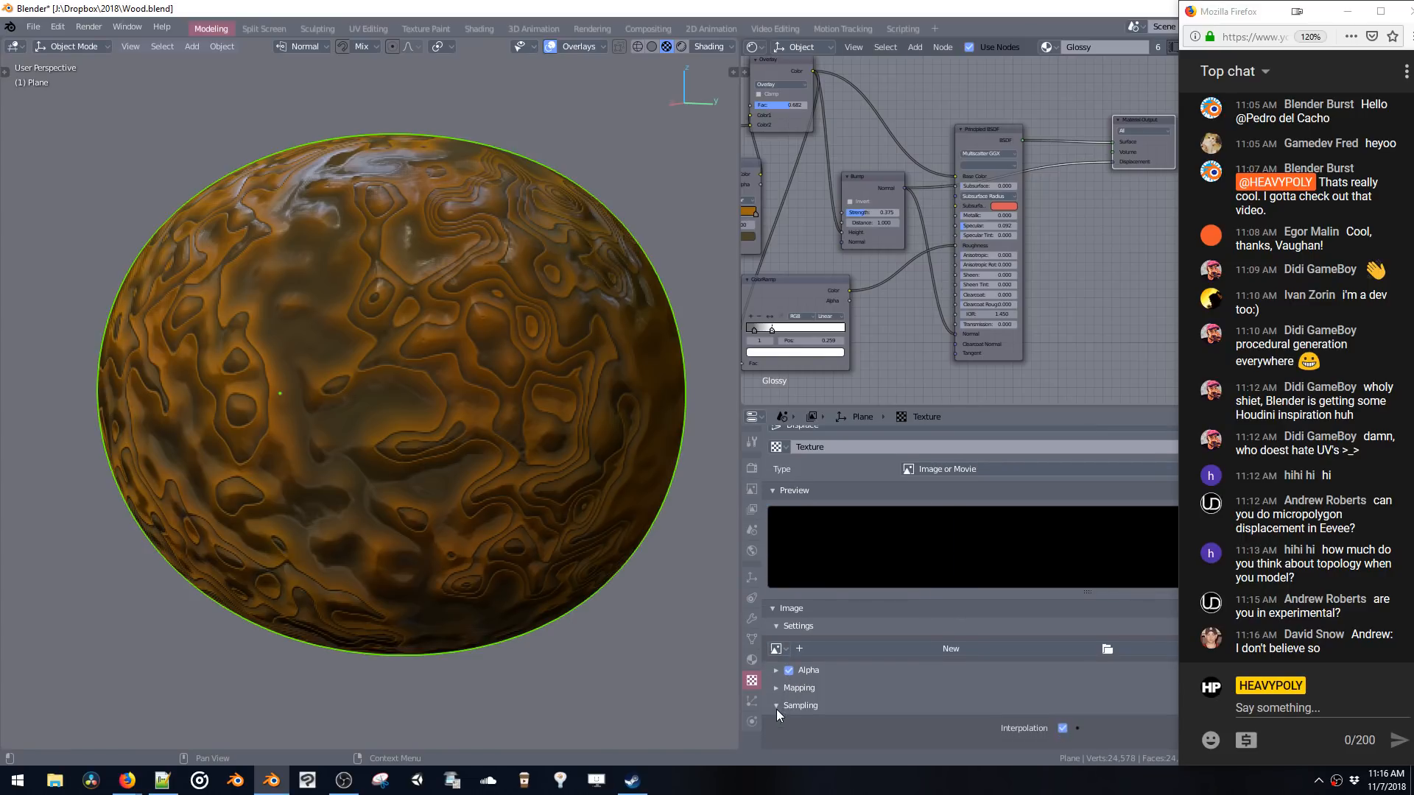
left_click(776, 688)
scroll(776, 692, "down", 6)
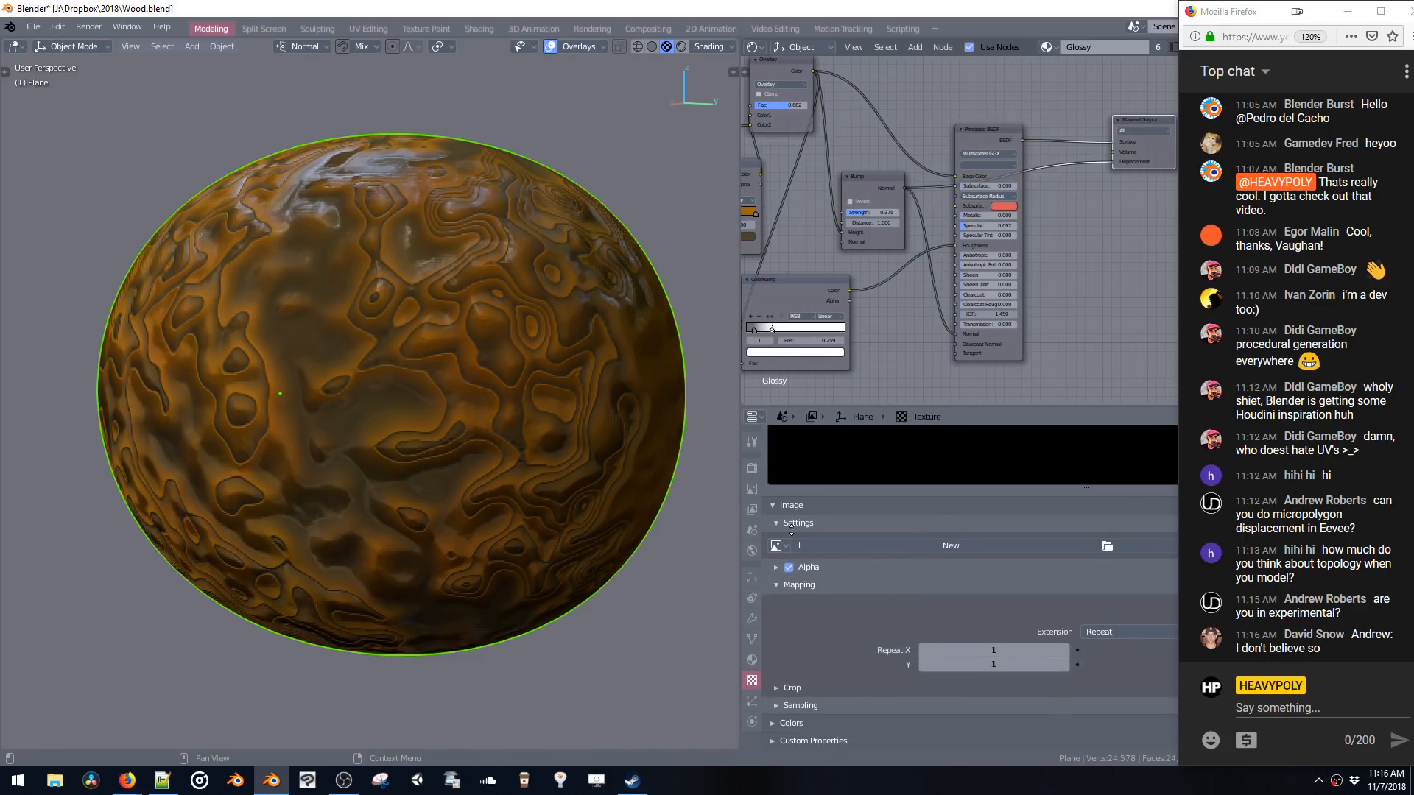
left_click(777, 579)
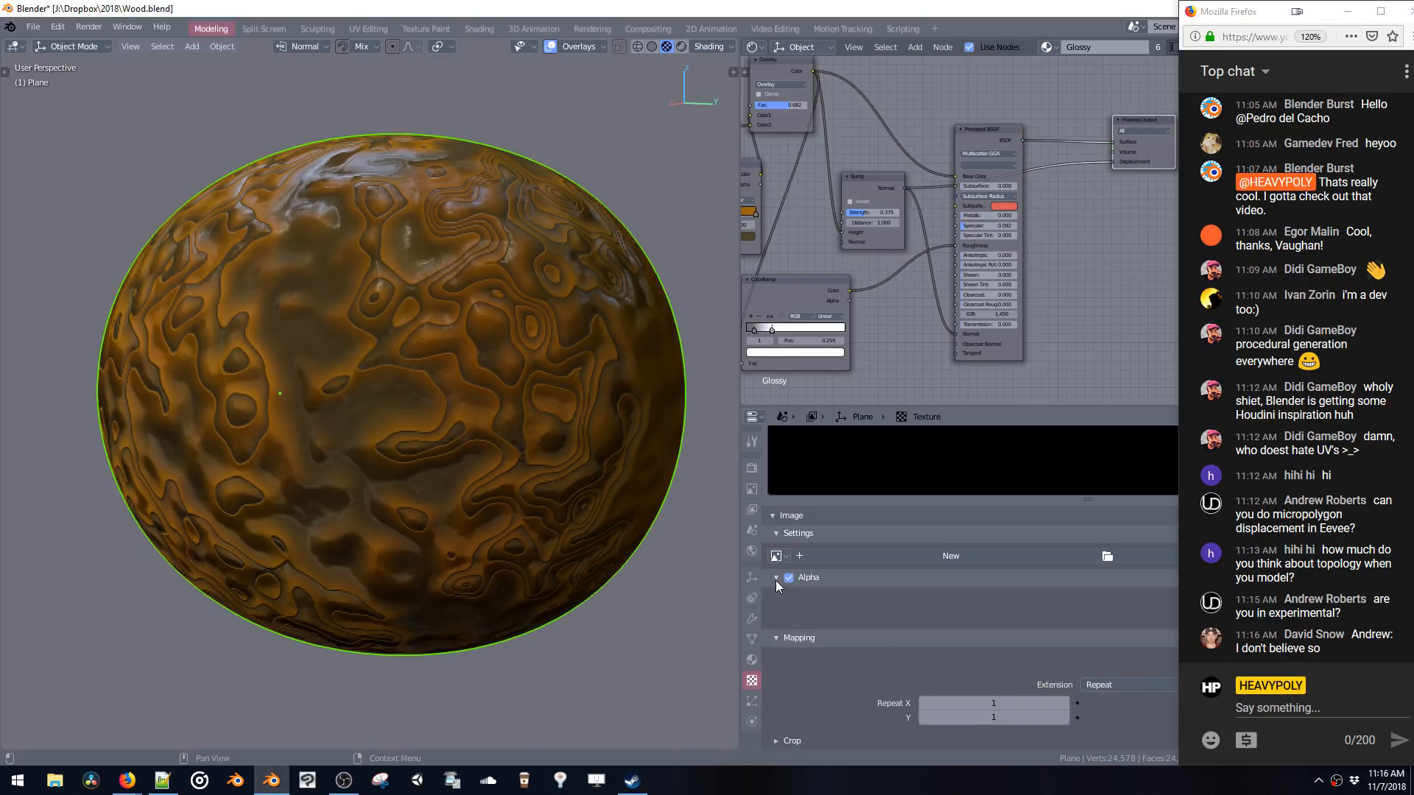
left_click(775, 577)
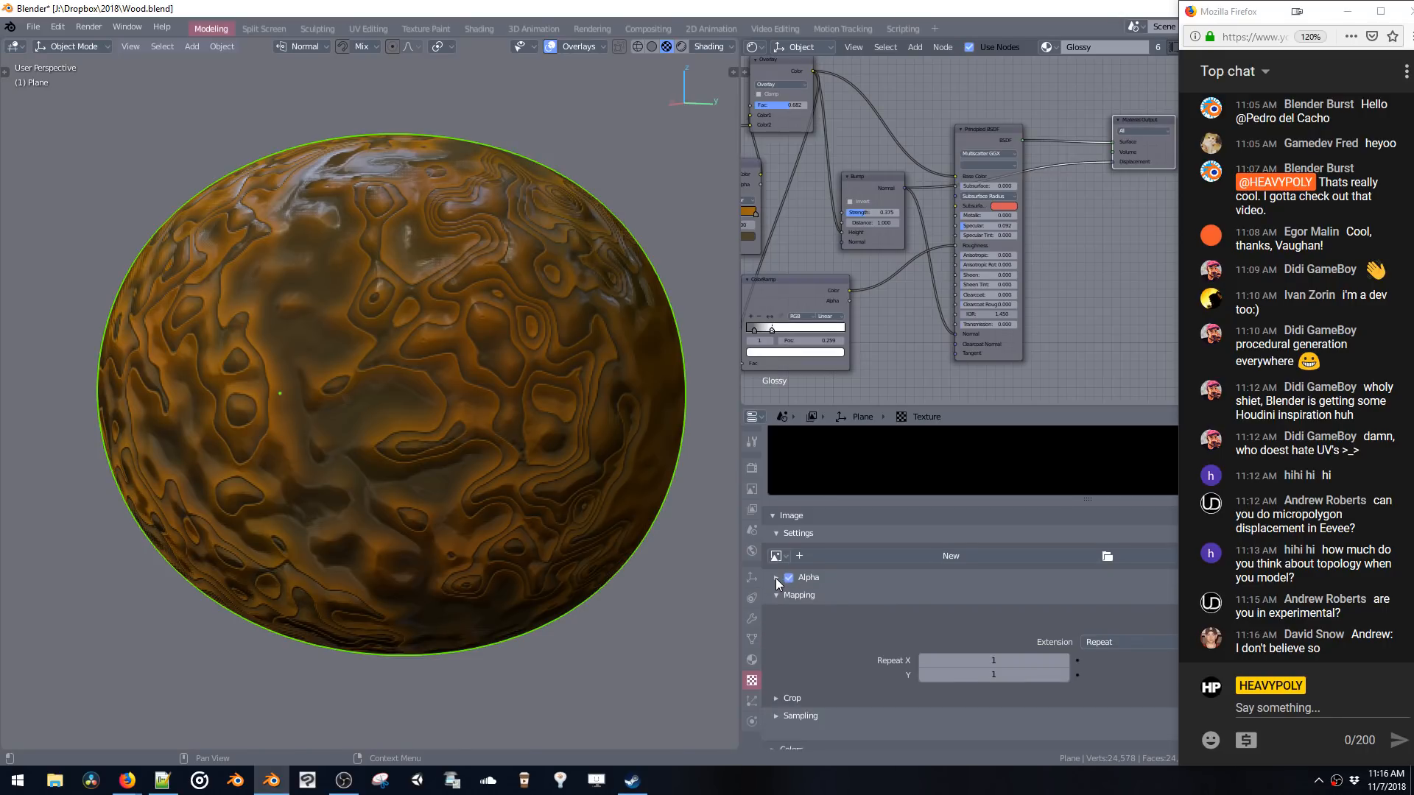
left_click(776, 532)
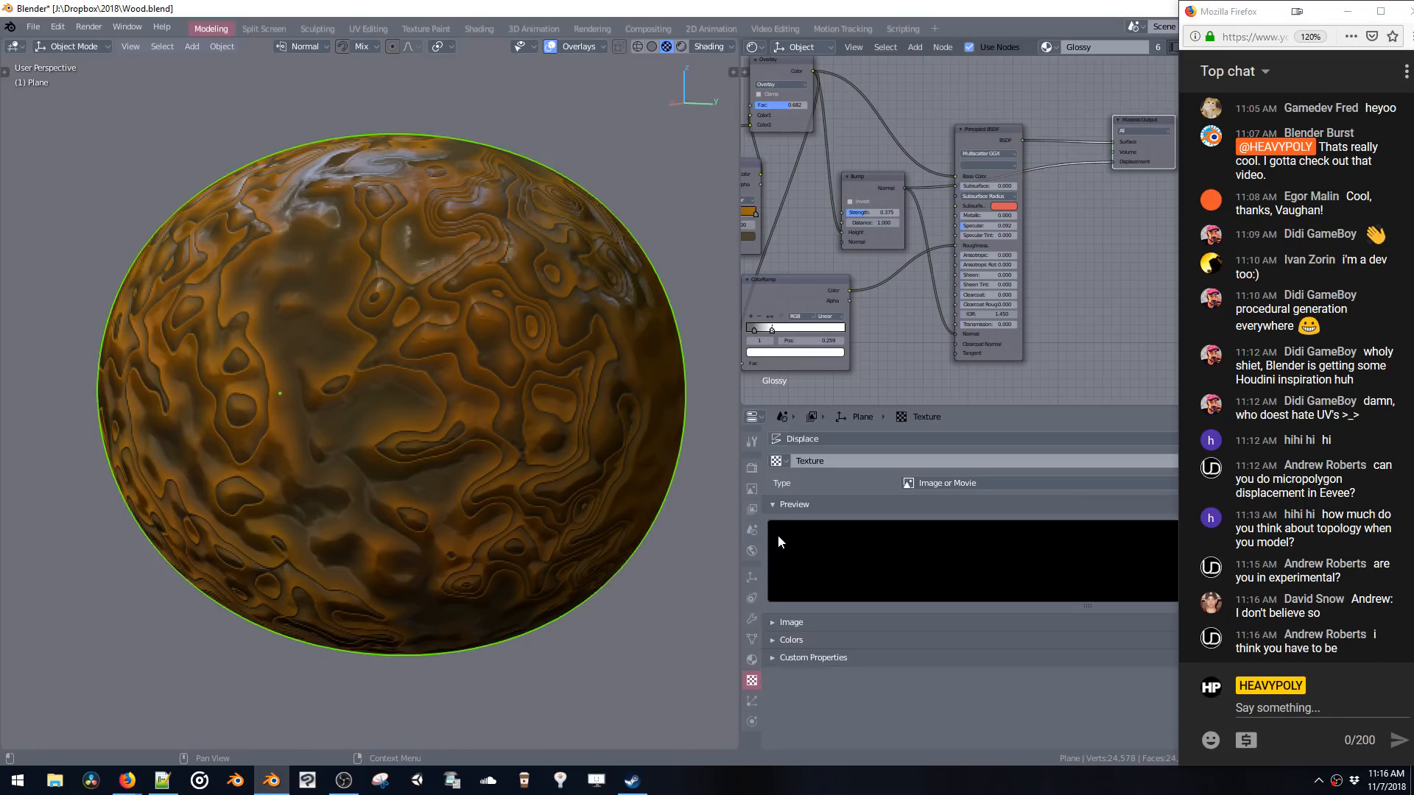
- Show the scene's render settings, and restore, move and resize the program window so it fits beside the live chat
left_click(751, 468)
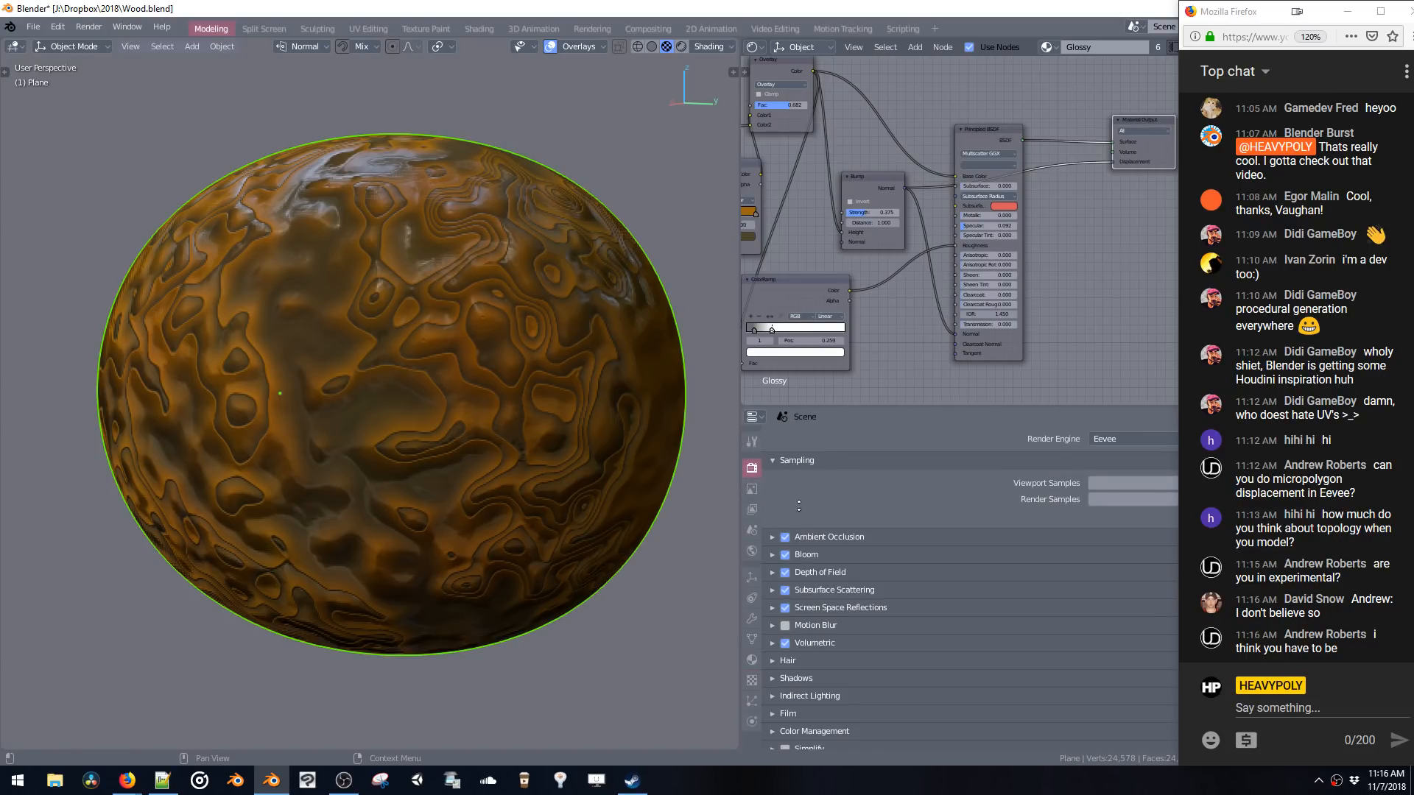
double_click(1069, 8)
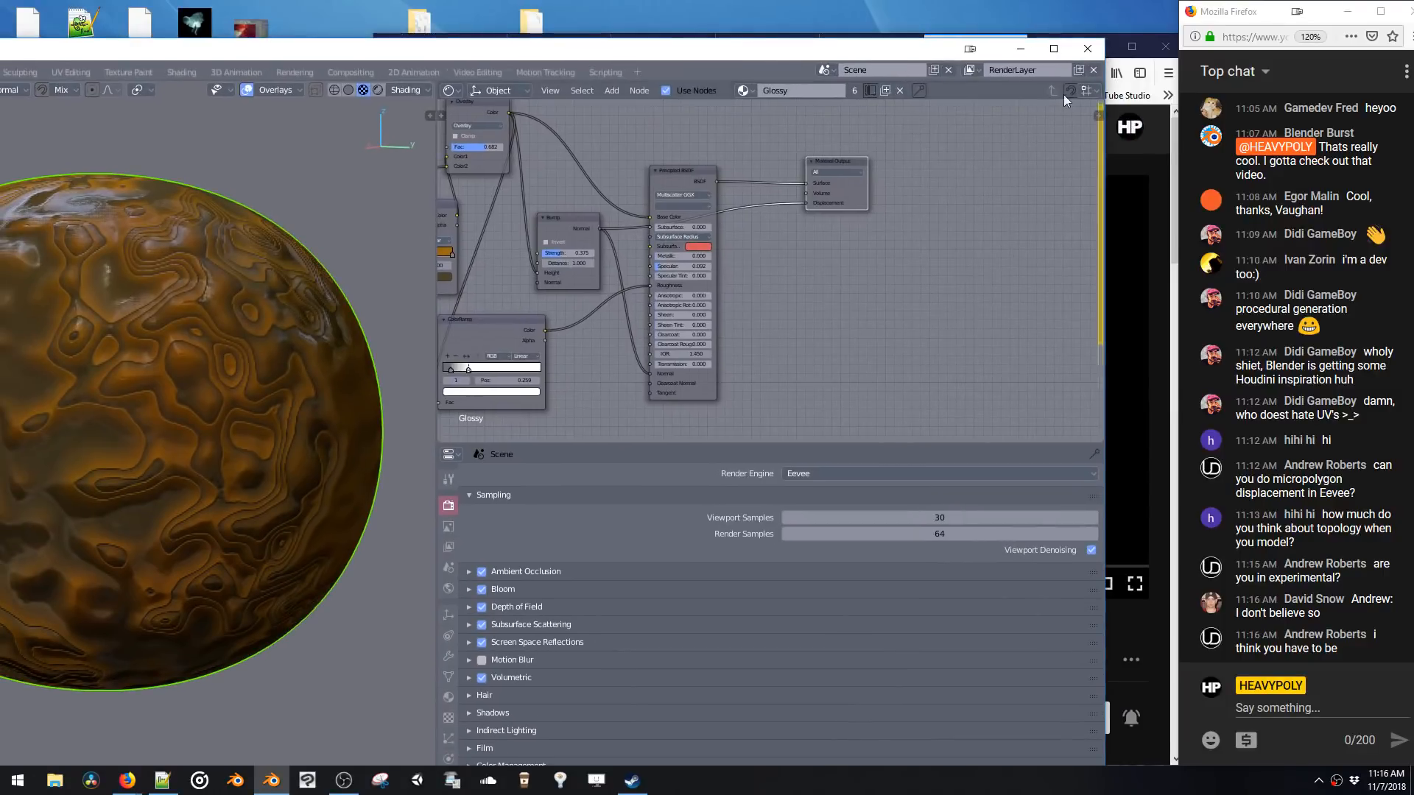
left_click_drag(1099, 144, 947, 144)
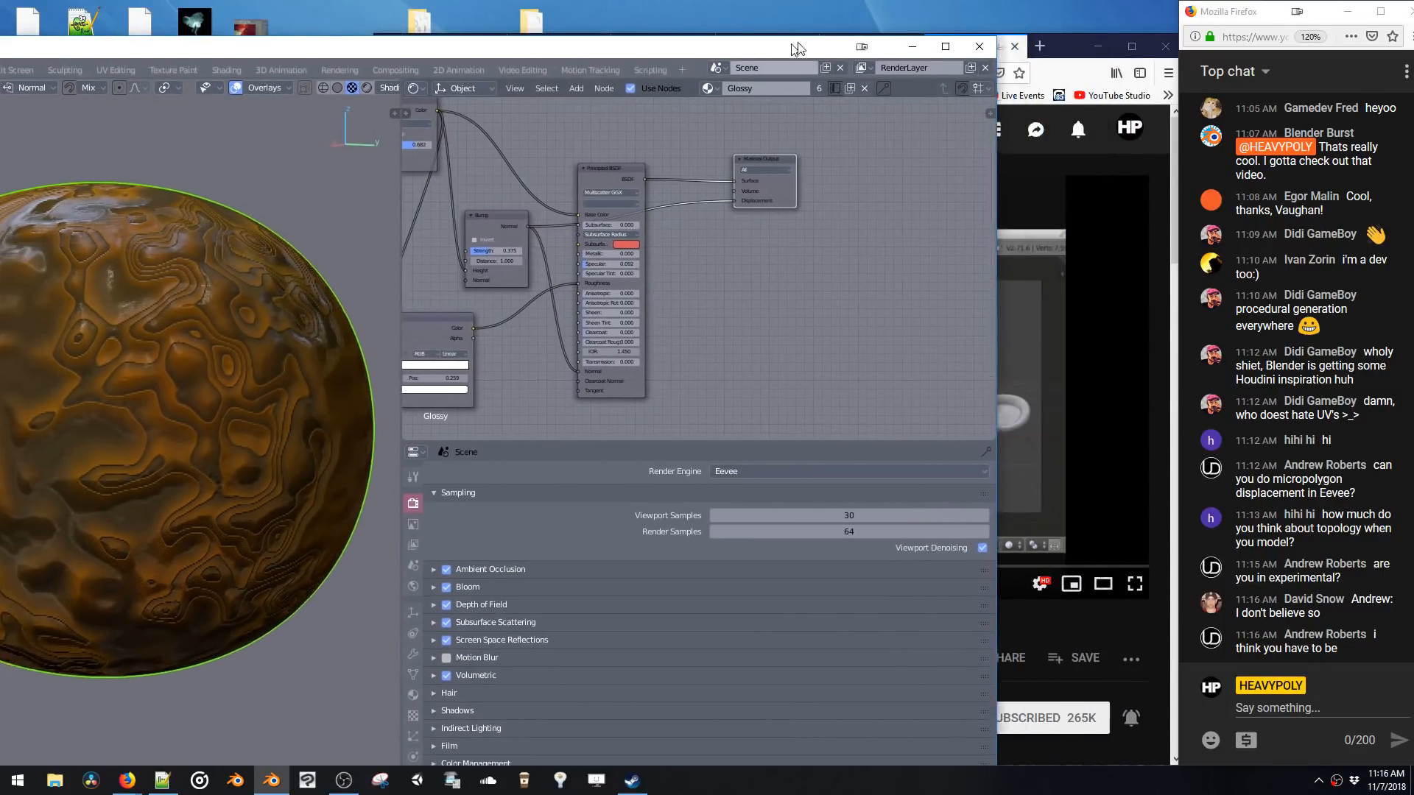
left_click_drag(736, 55, 945, 14)
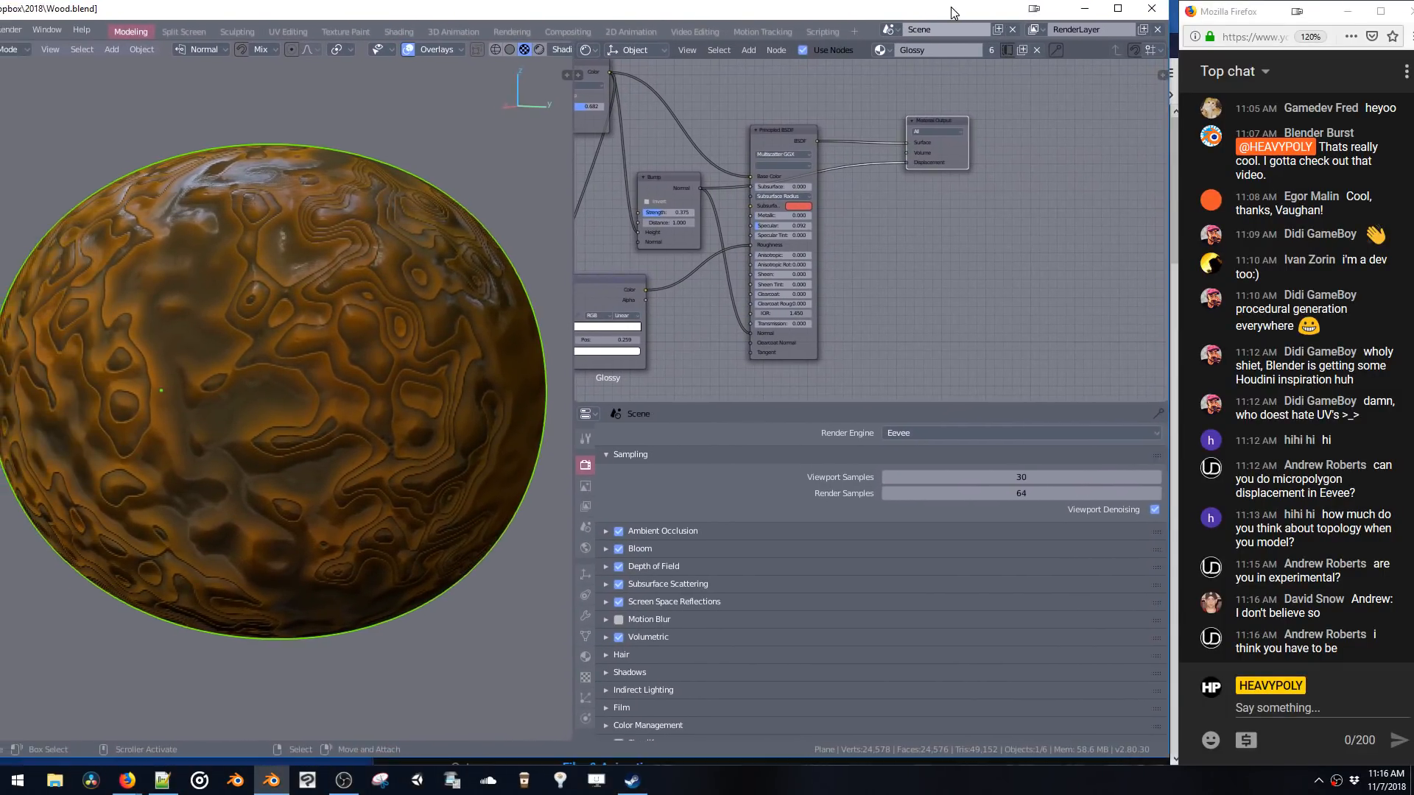
left_click_drag(1160, 119, 1082, 120)
left_click_drag(755, 15, 837, 15)
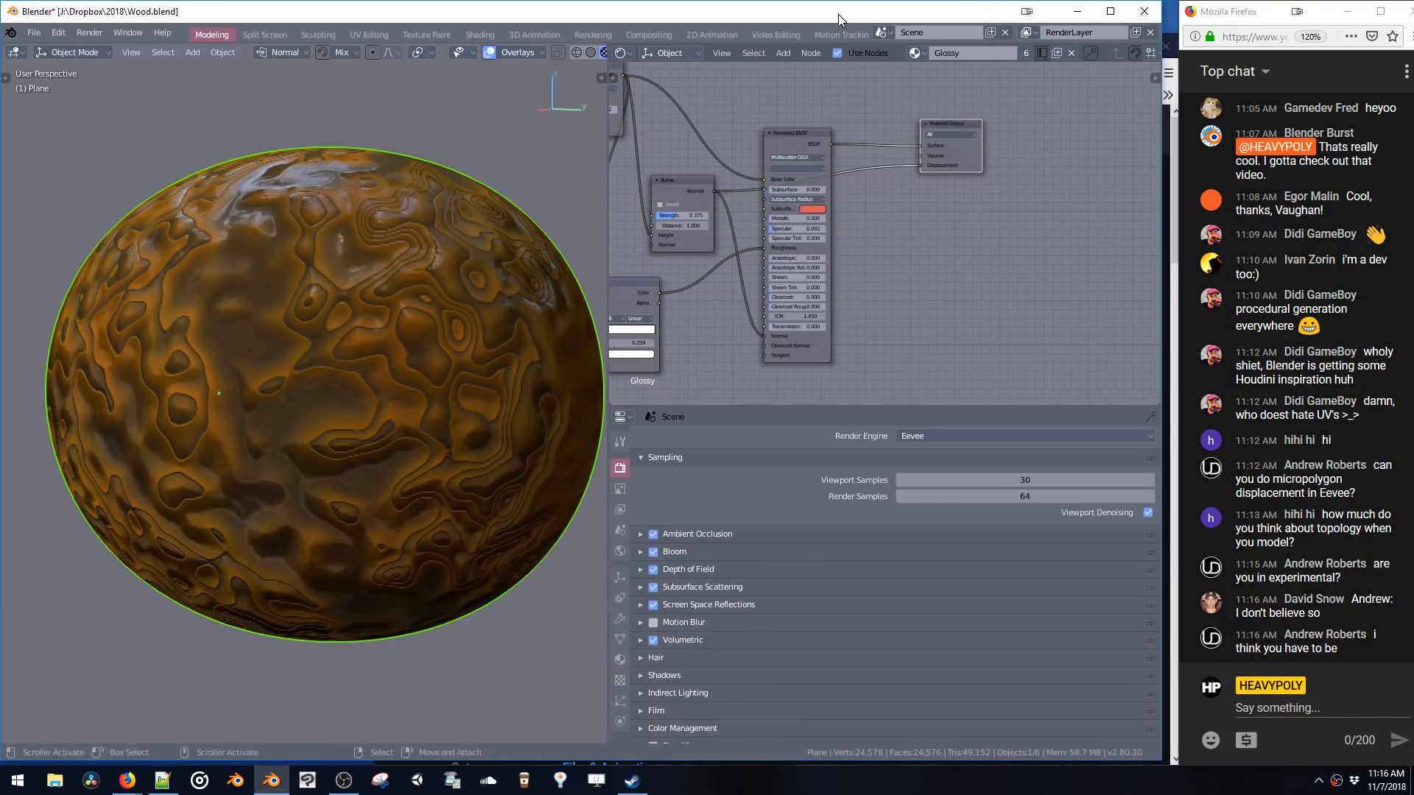
left_click_drag(1161, 127, 1177, 127)
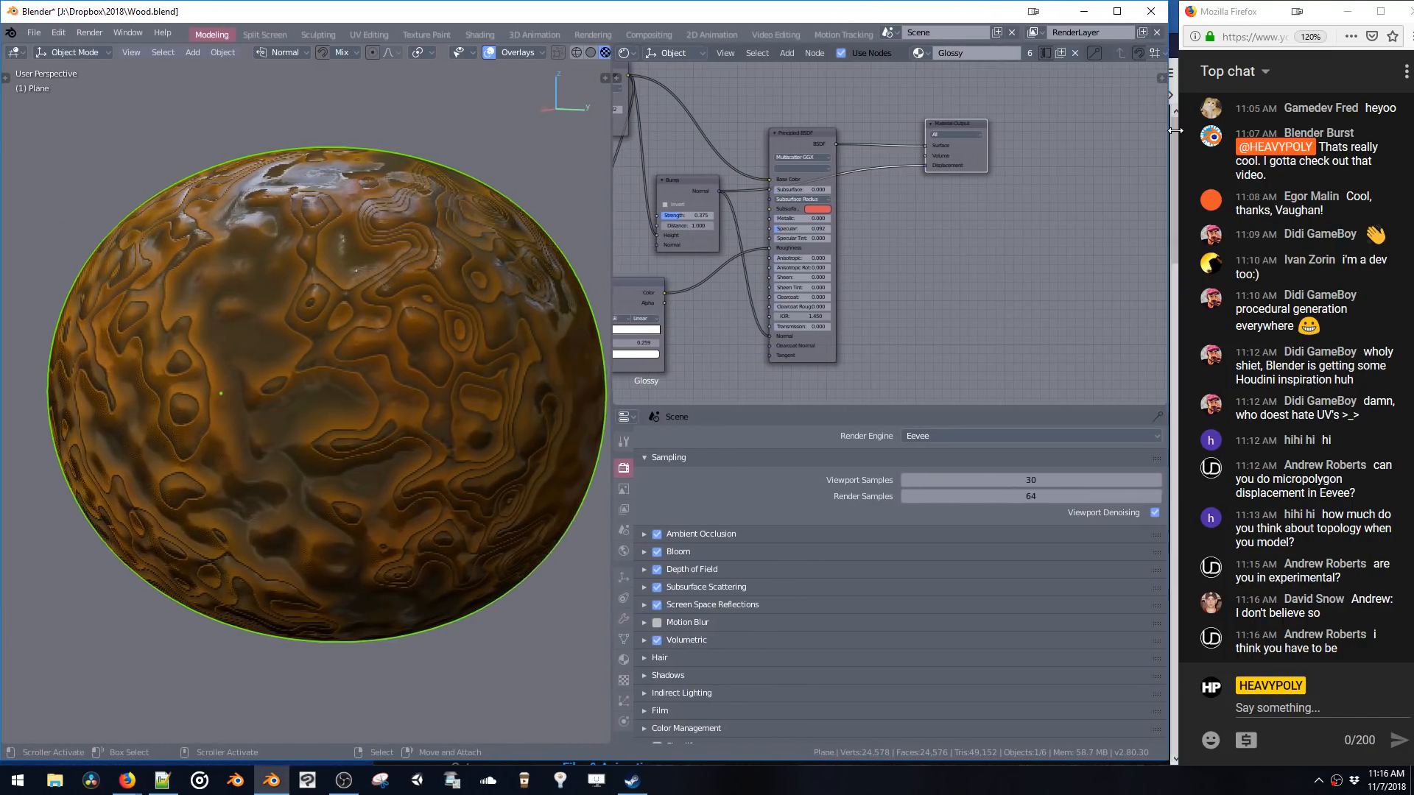
- Change the render engine to Cycles and set its device to GPU Compute
middle_click_drag(401, 360, 453, 346)
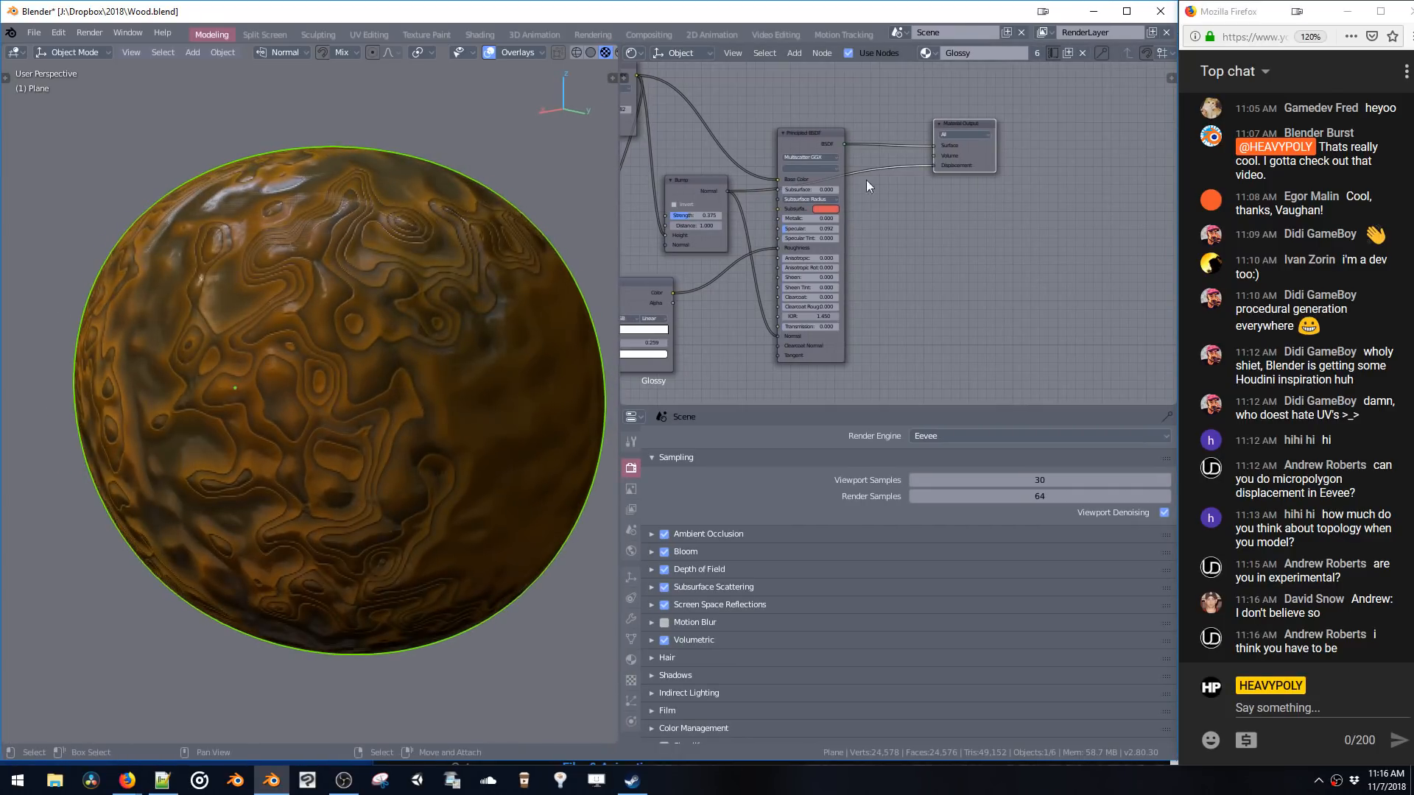
left_click(952, 436)
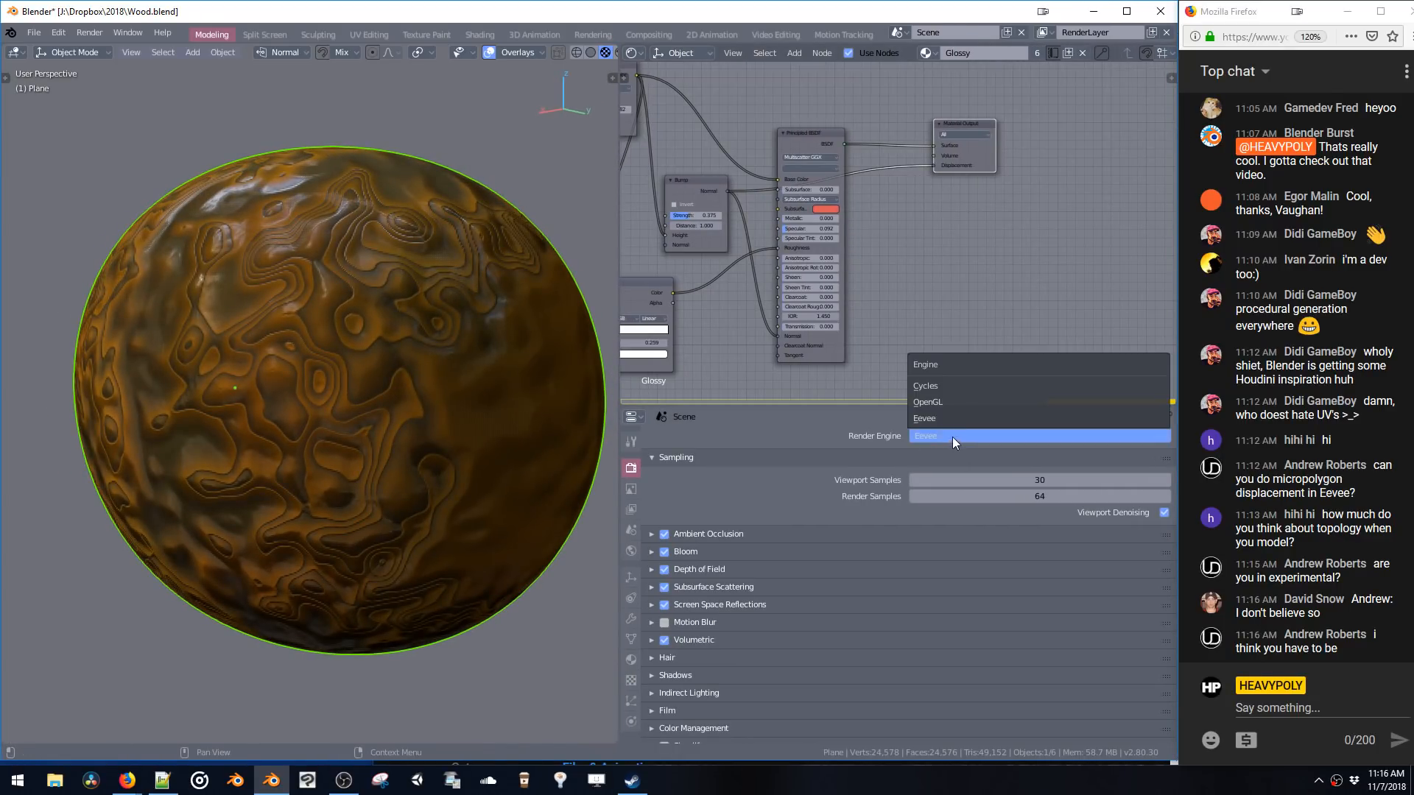
left_click(939, 386)
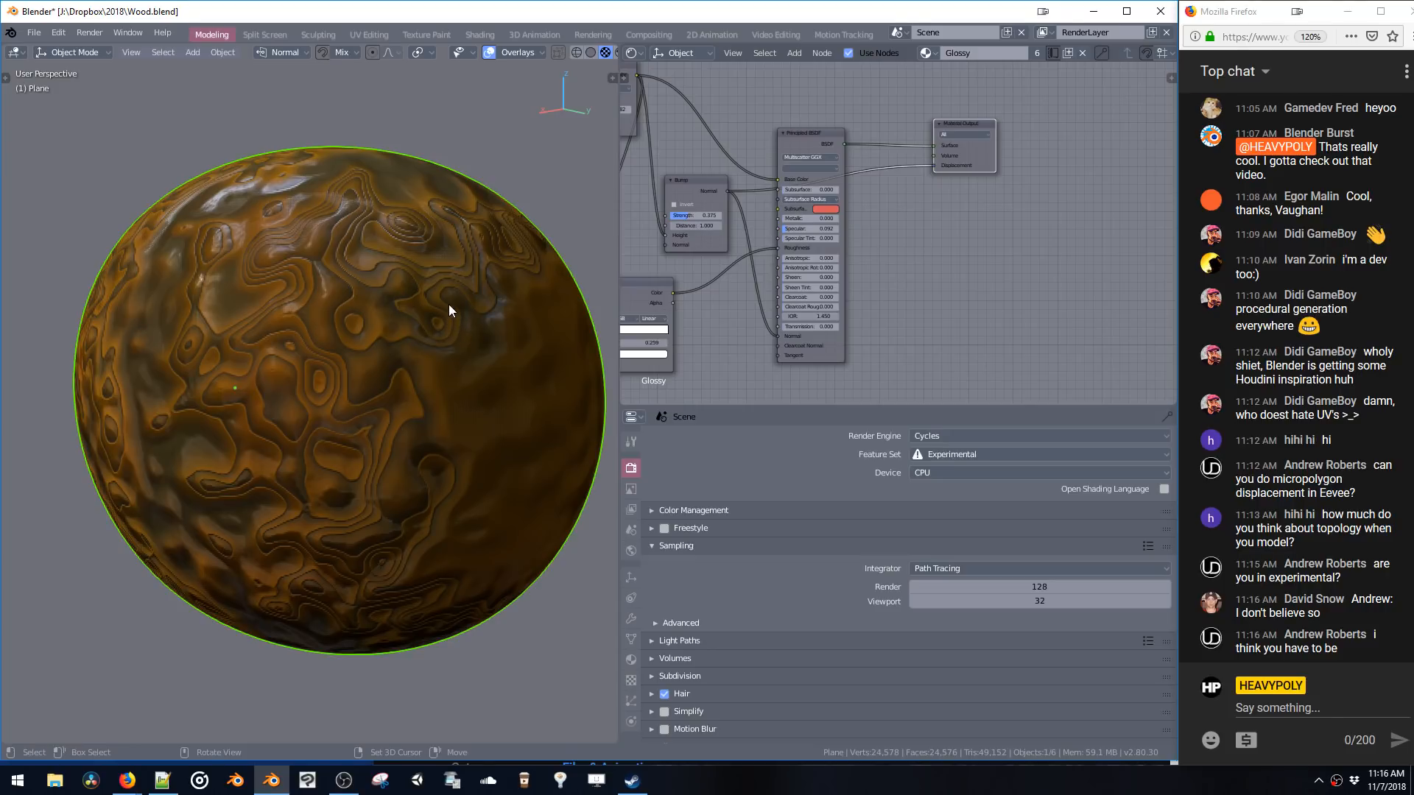
left_click(931, 471)
left_click(931, 454)
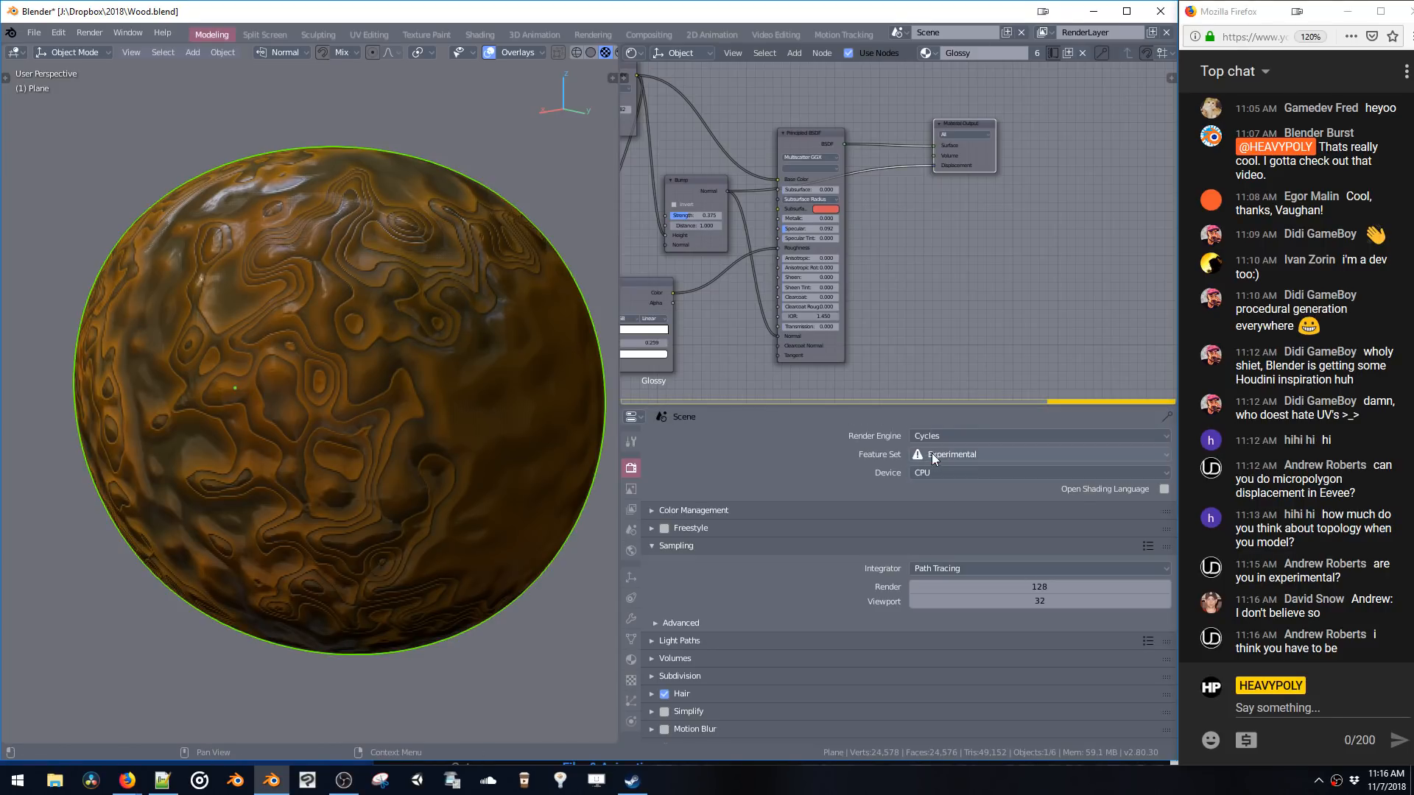
left_click(931, 470)
left_click(931, 439)
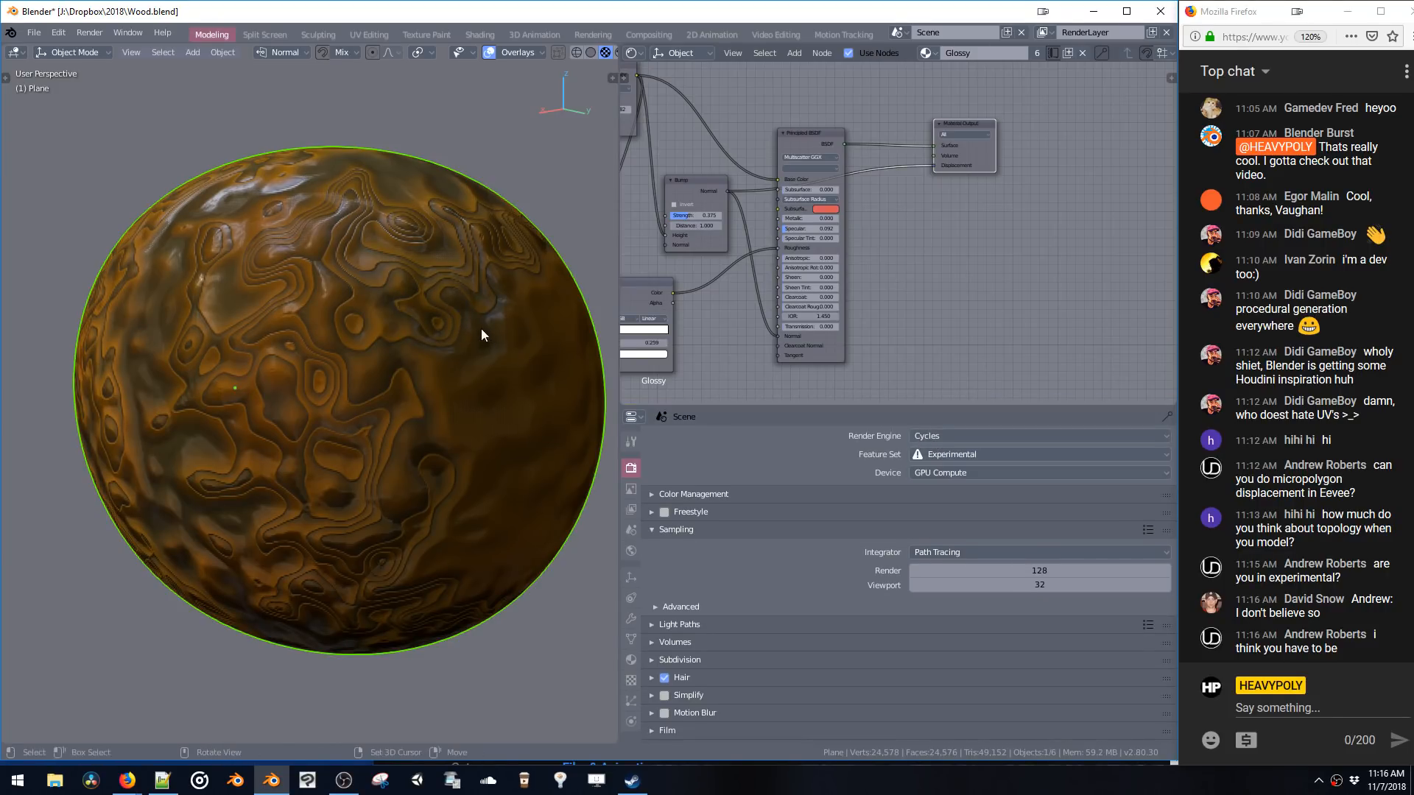
- Switch the viewport to Rendered shading and inspect the wood-textured object from another side
middle_click_drag(480, 328, 462, 307)
key("z")
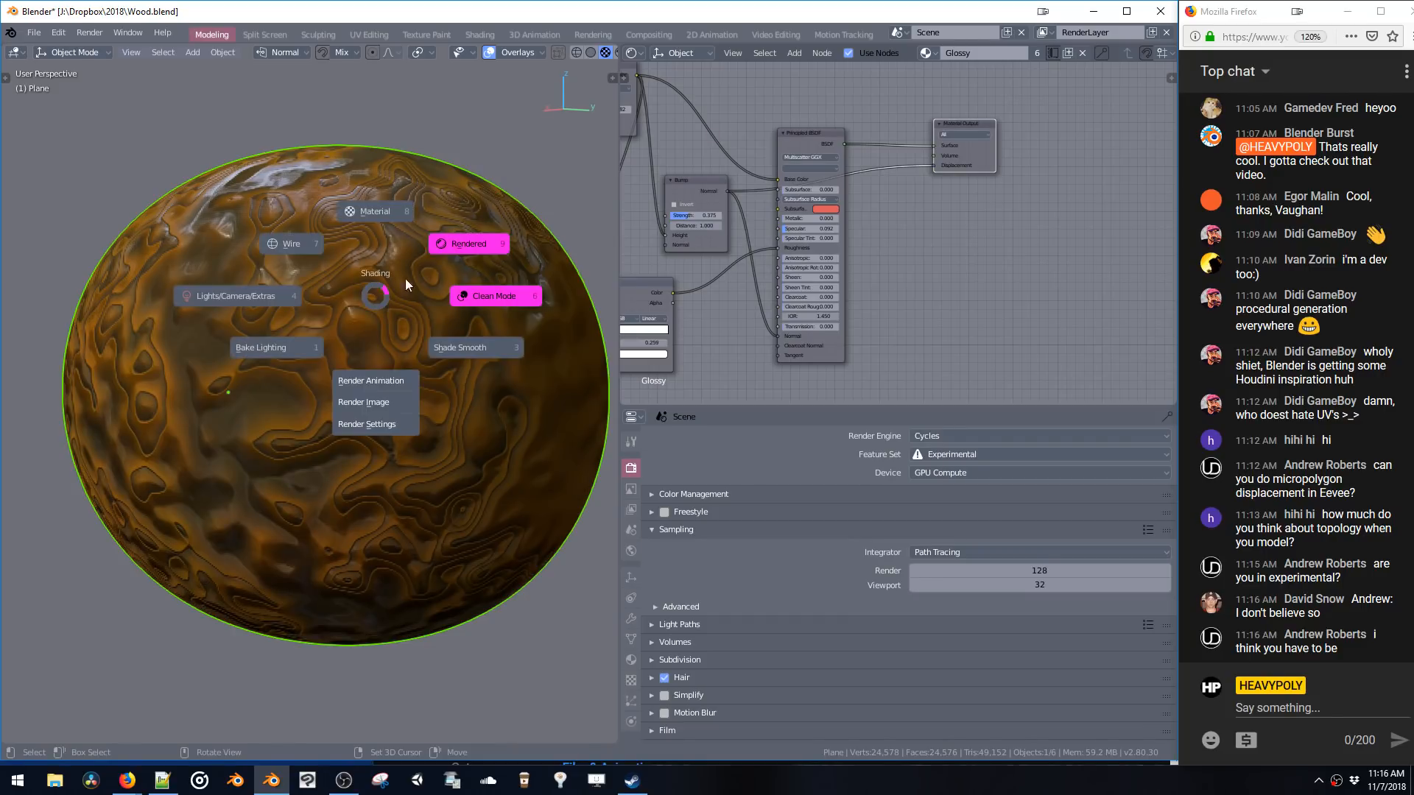
left_click(449, 254)
middle_click_drag(413, 268, 399, 345)
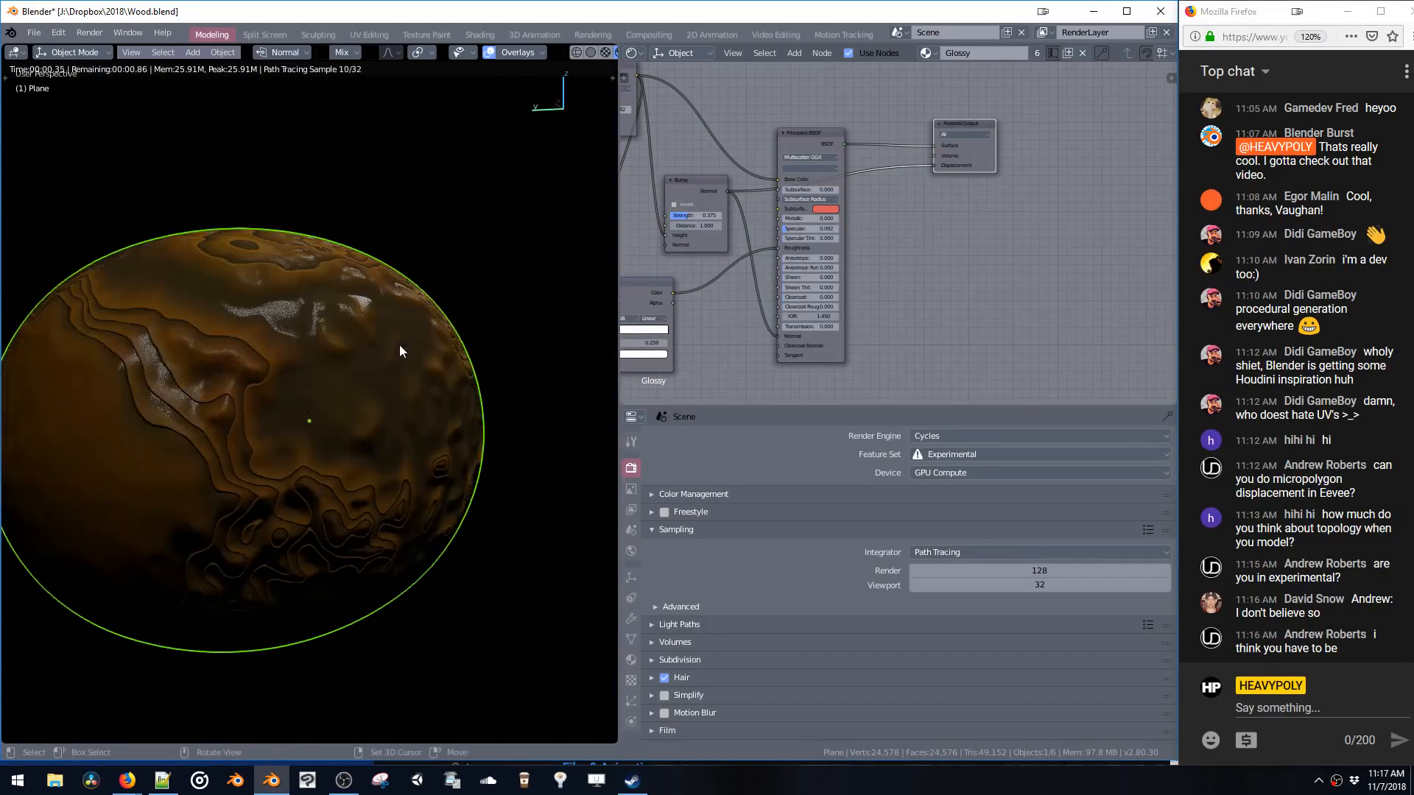
- Link the Overlay node's Color output directly to the Material Output's Displacement input and inspect the object
middle_click_drag(815, 270, 887, 295)
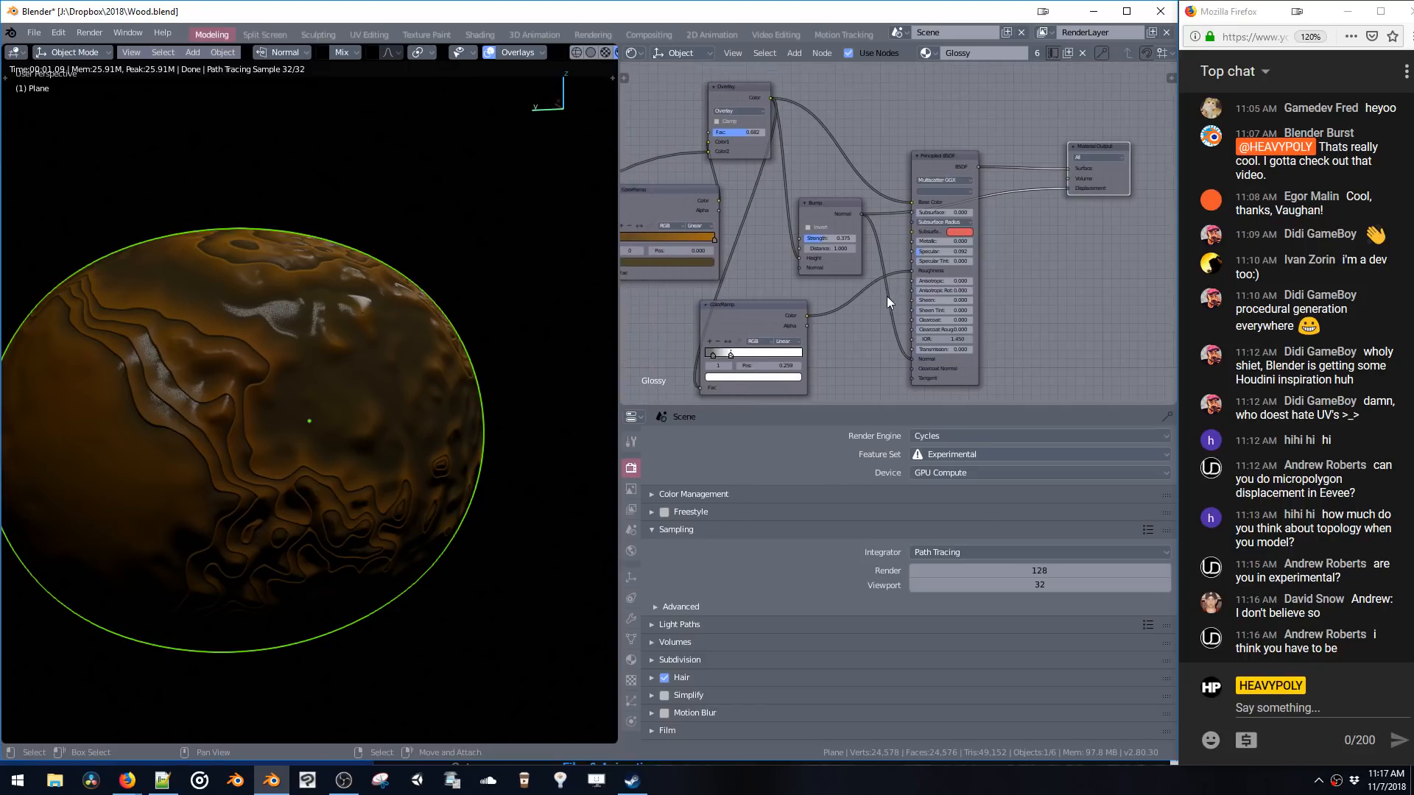
left_click_drag(771, 99, 1066, 187)
middle_click_drag(518, 278, 471, 293)
- Add a Vector Displacement node and link its Displacement output to the Material Output's Displacement input
key("shift+a")
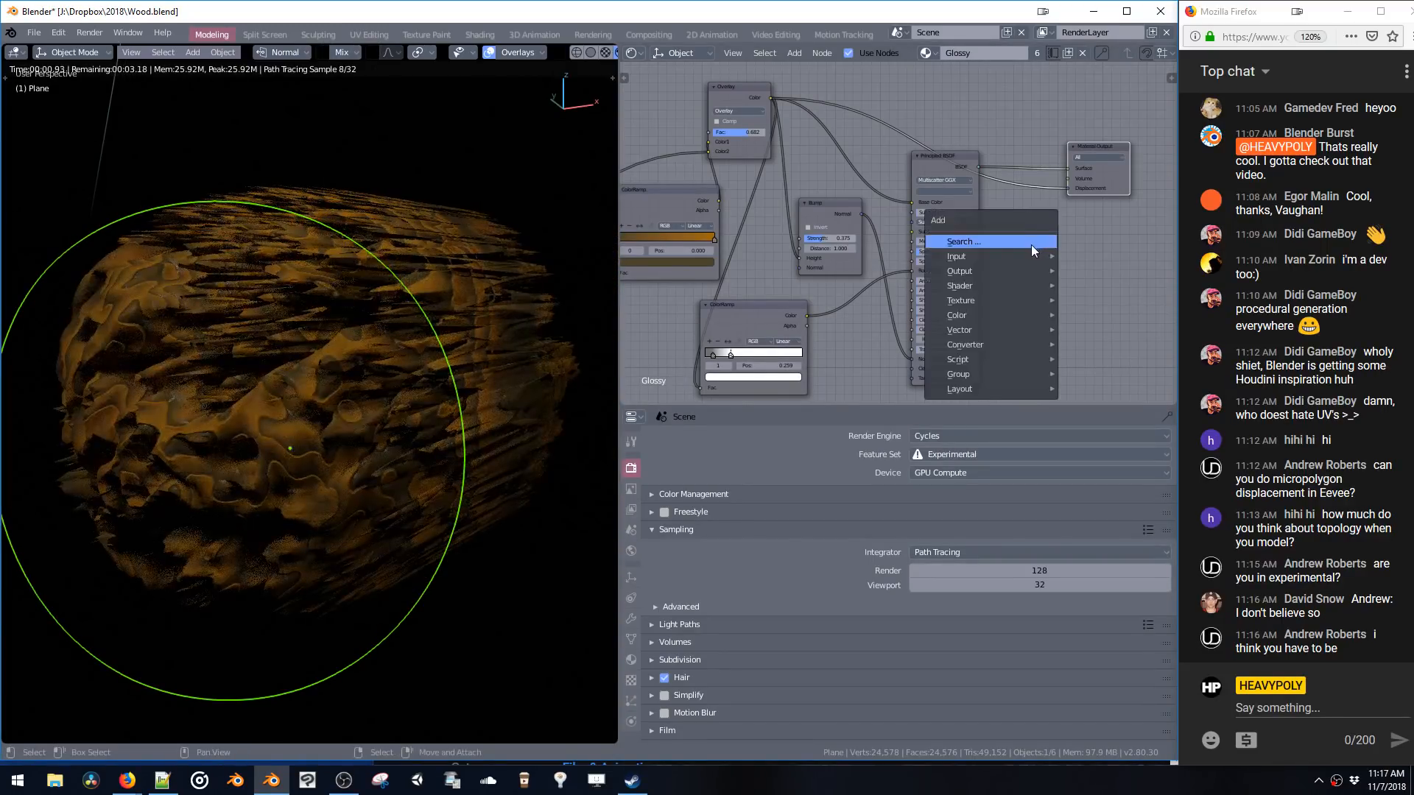
left_click(1030, 245)
type("di")
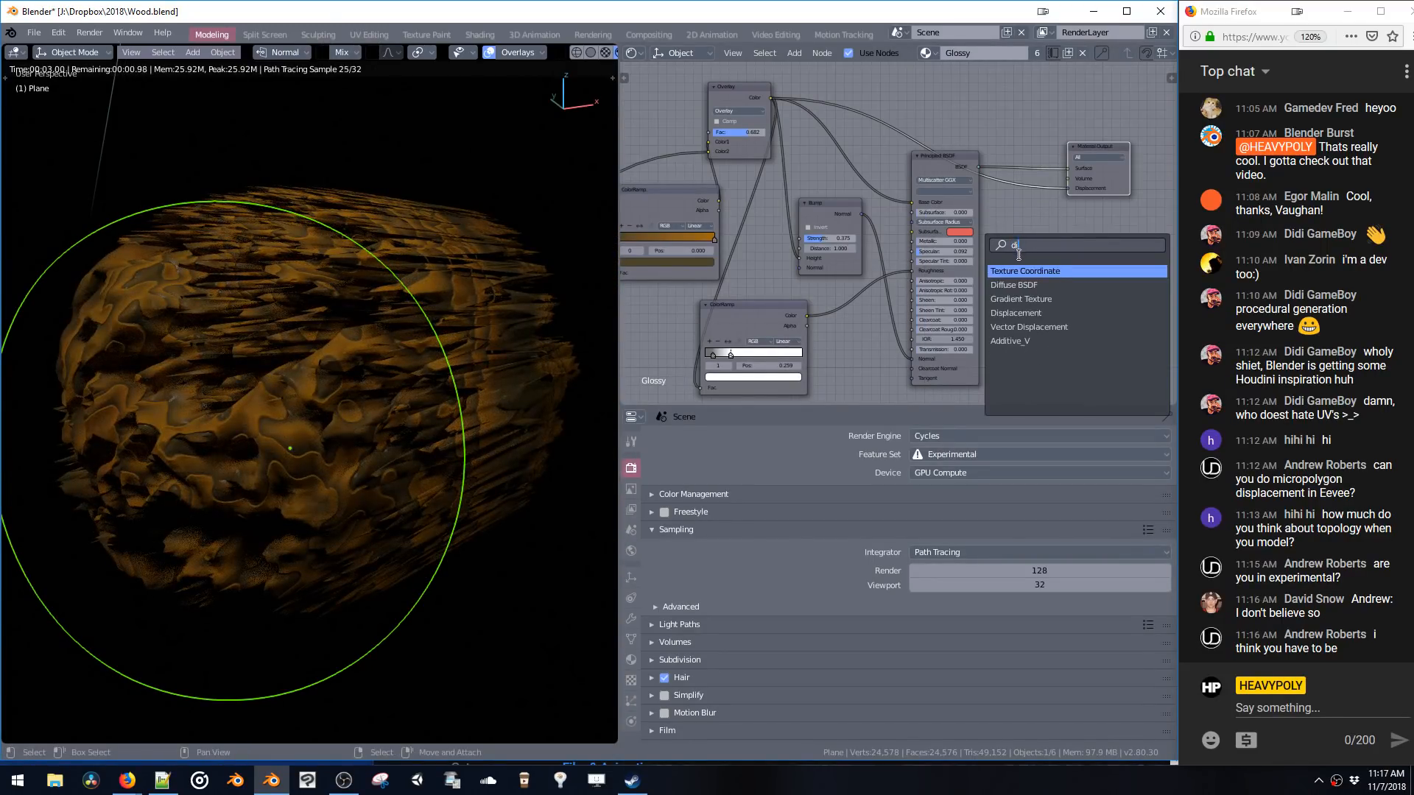
left_click(1025, 326)
left_click(1009, 220)
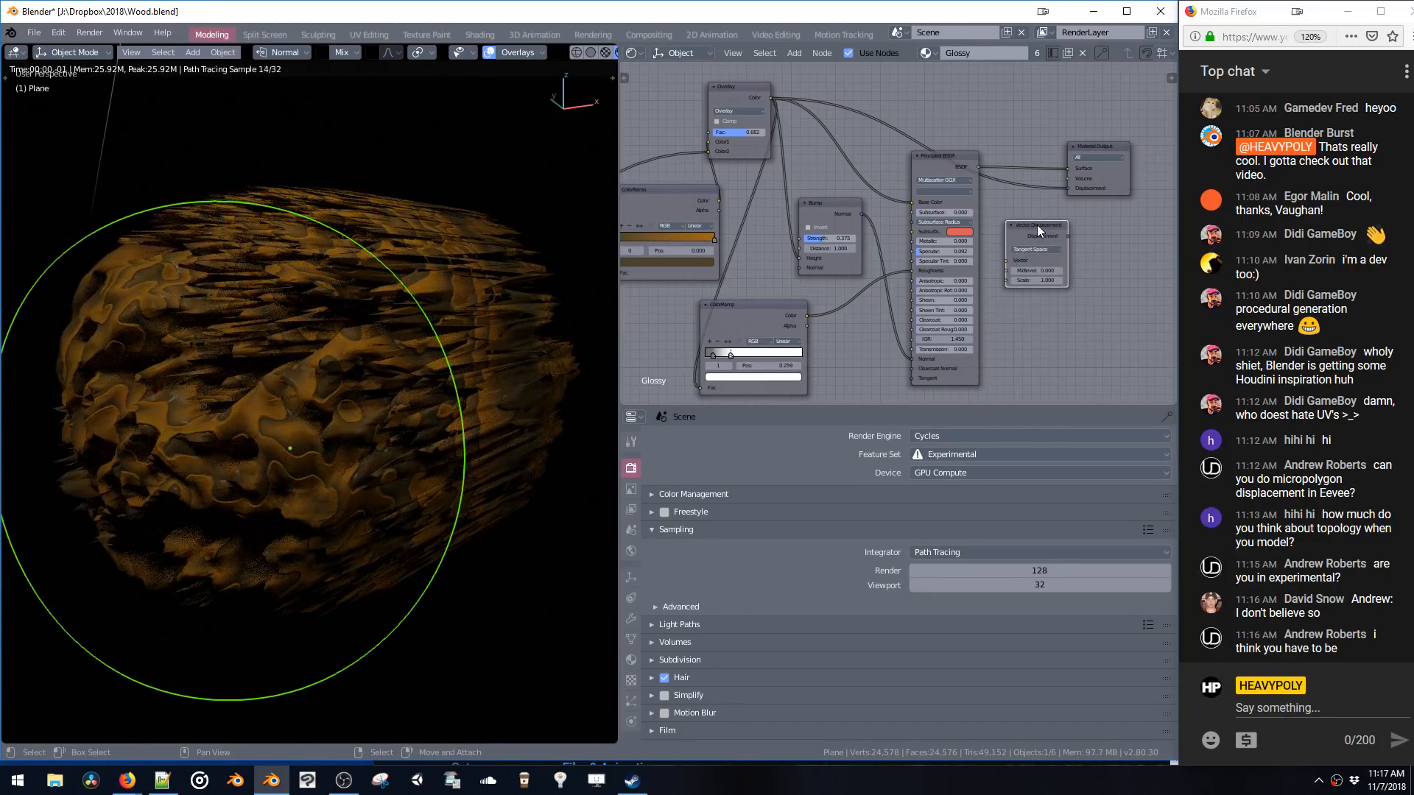
left_click_drag(1067, 236, 1068, 188)
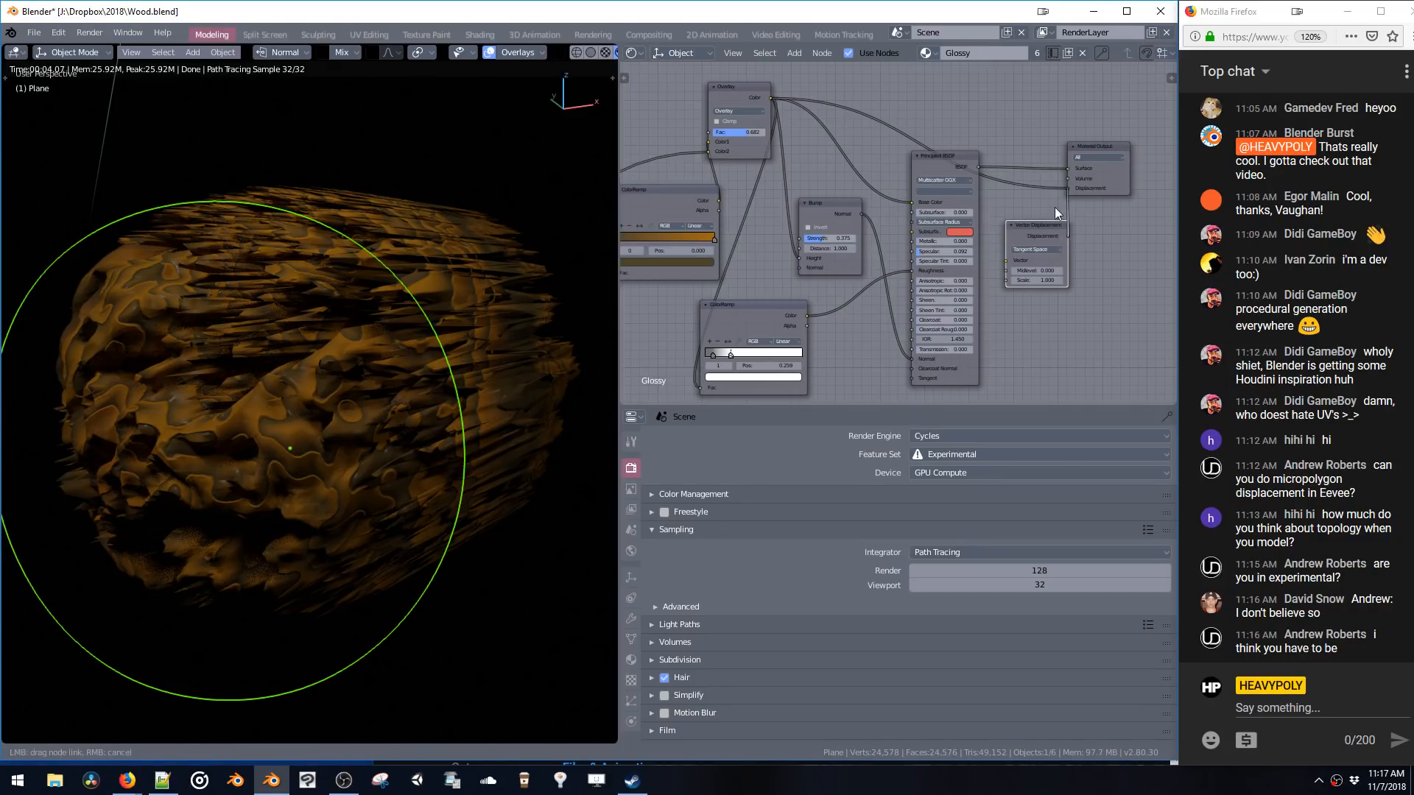
- Try feeding the Overlay Color into the Vector Displacement node's Scale and Vector inputs in turn, inspect the object, and delete the node
left_click_drag(1006, 280, 777, 99)
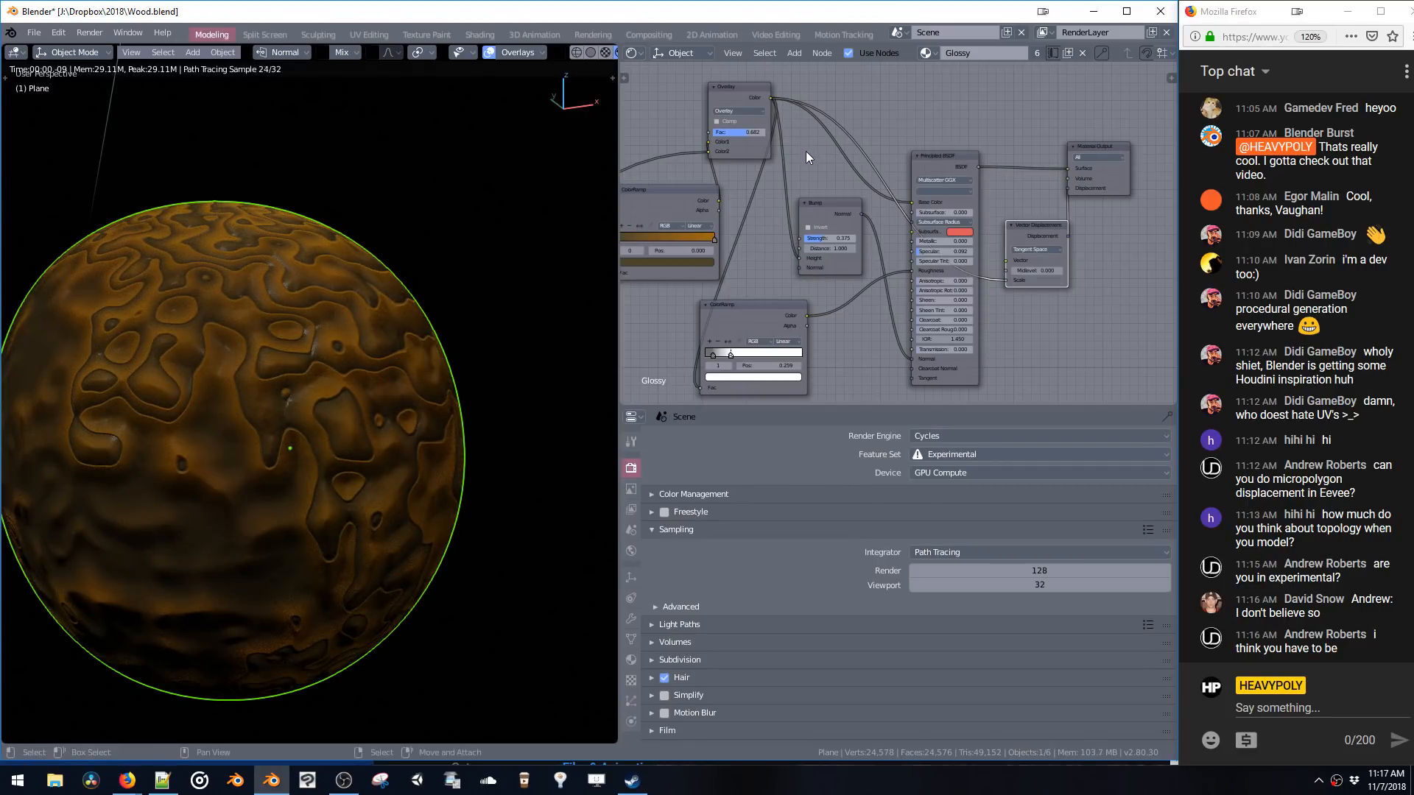
middle_click_drag(508, 223, 427, 240)
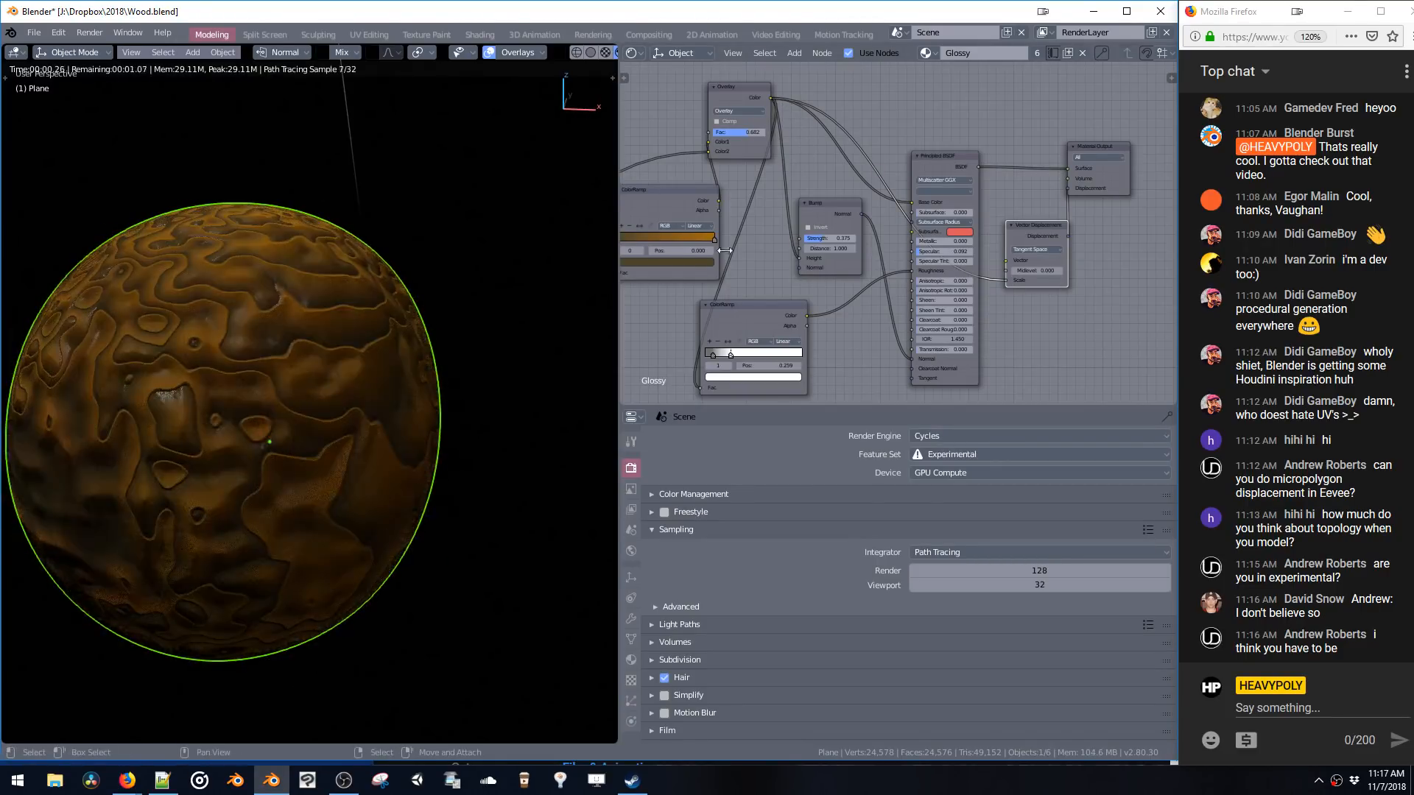
left_click_drag(1003, 276, 770, 98)
scroll(420, 368, "down", 3)
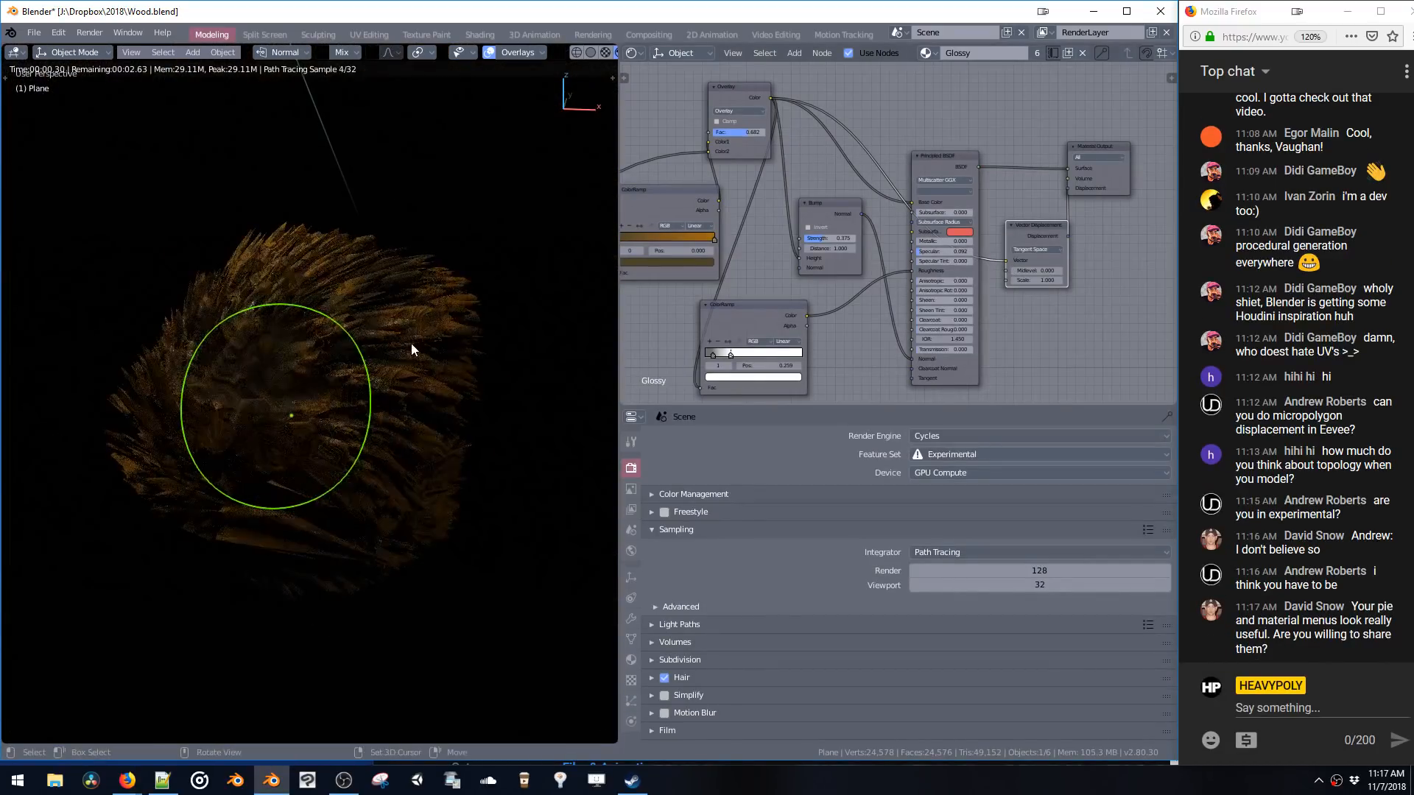
scroll(412, 335, "up", 2)
key("alt+a")
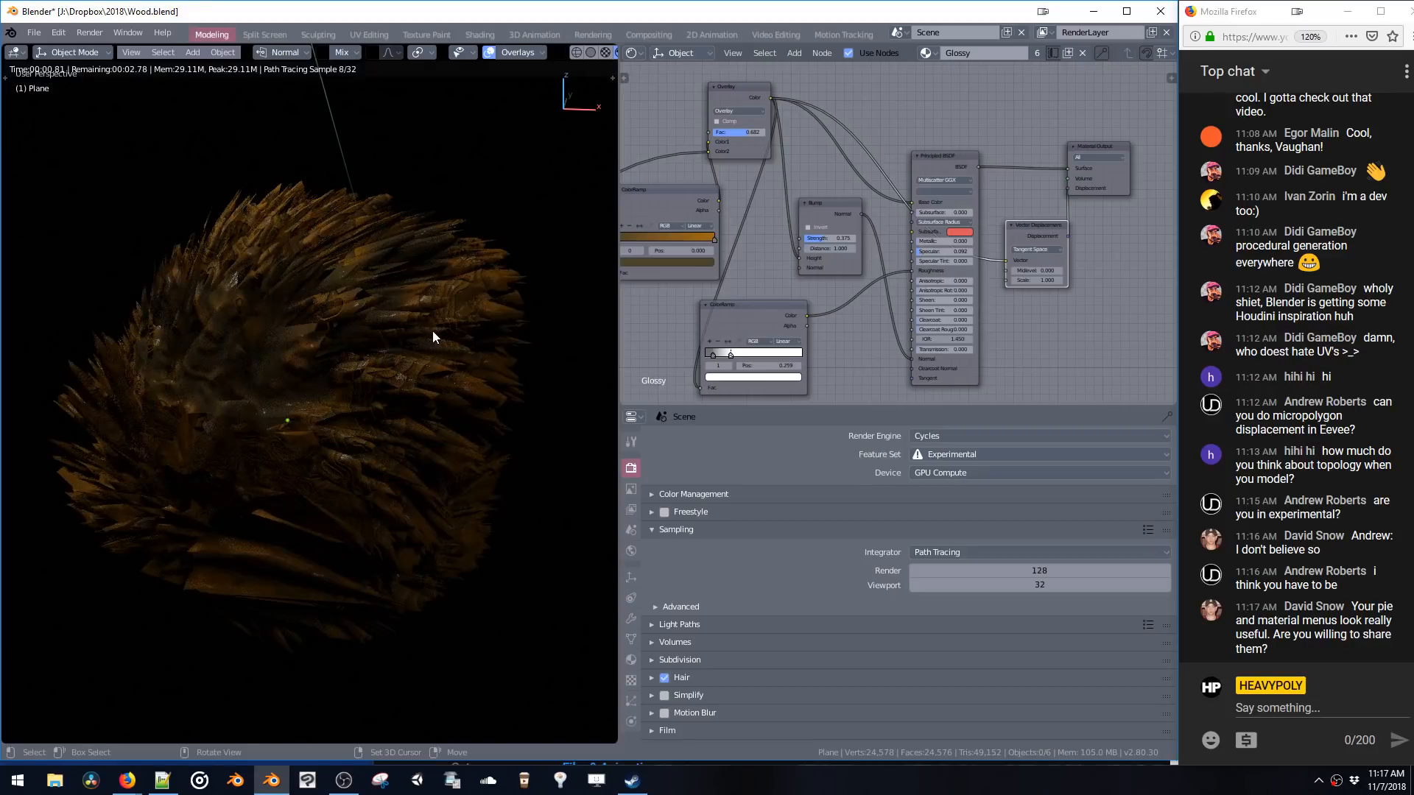
mouse_move(433, 337)
middle_mouse_down()
mouse_move(334, 317)
mouse_move(437, 343)
middle_mouse_up()
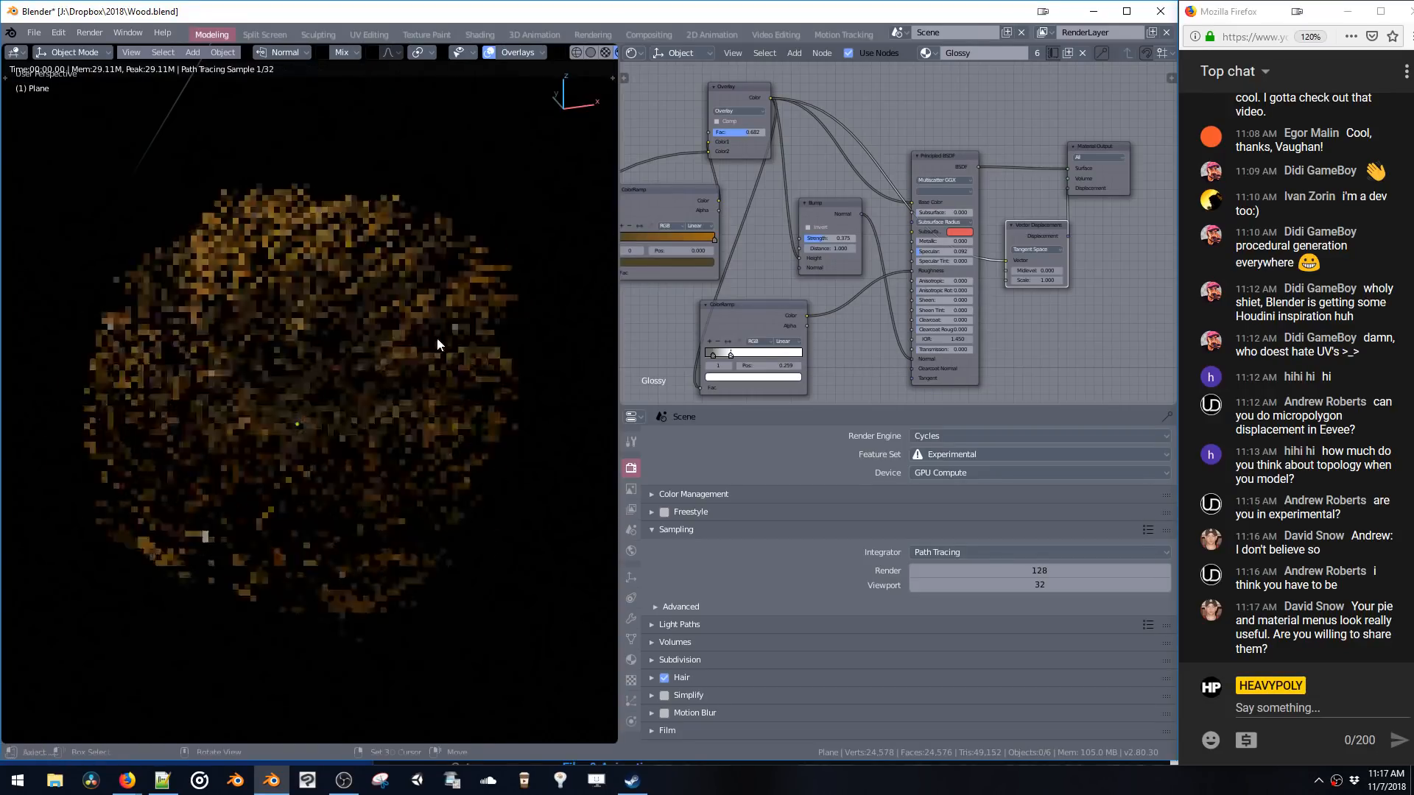
middle_click_drag(255, 373, 385, 391)
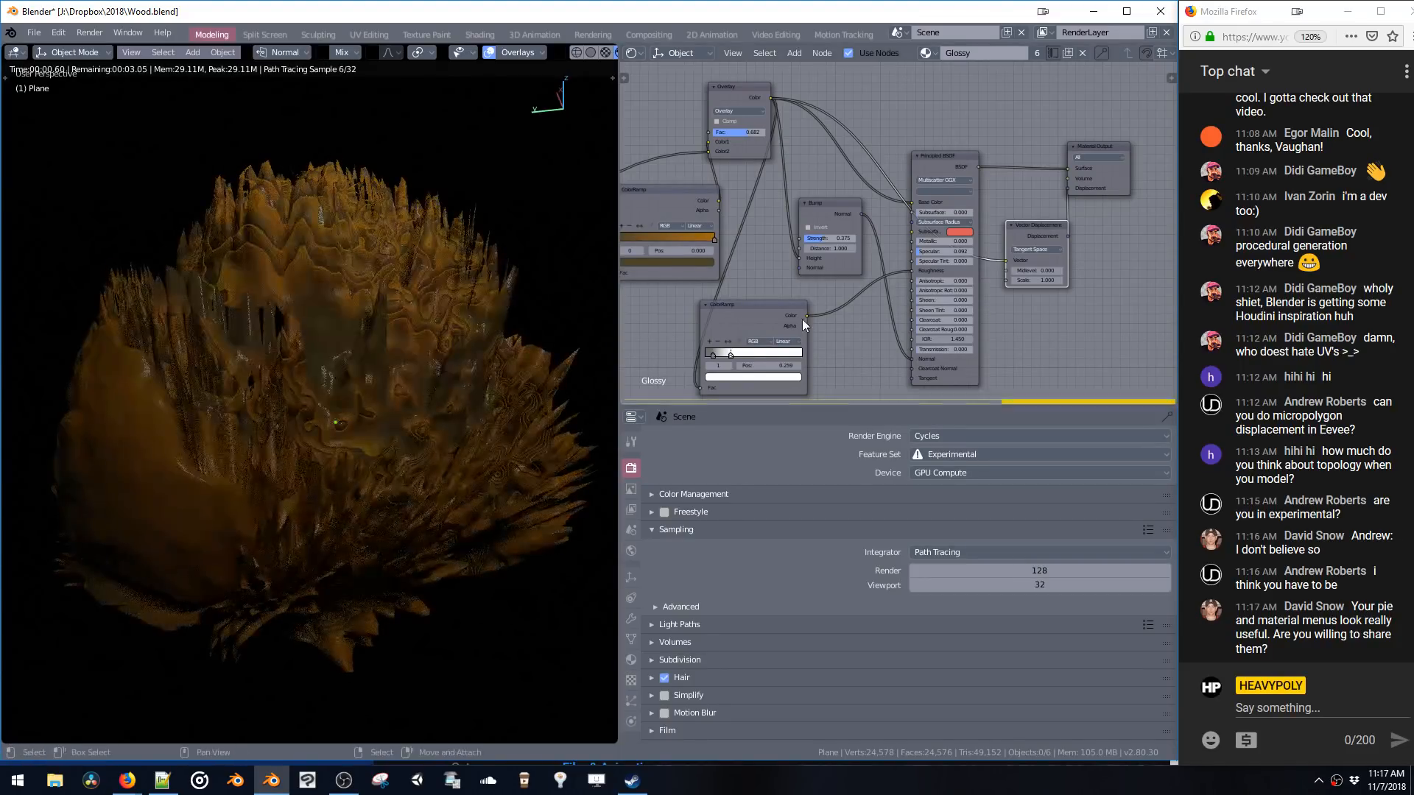
key("x")
- Add a Displacement node, linking the Overlay Color to its Height and its output to the Material Output's Displacement input
key("shift+a")
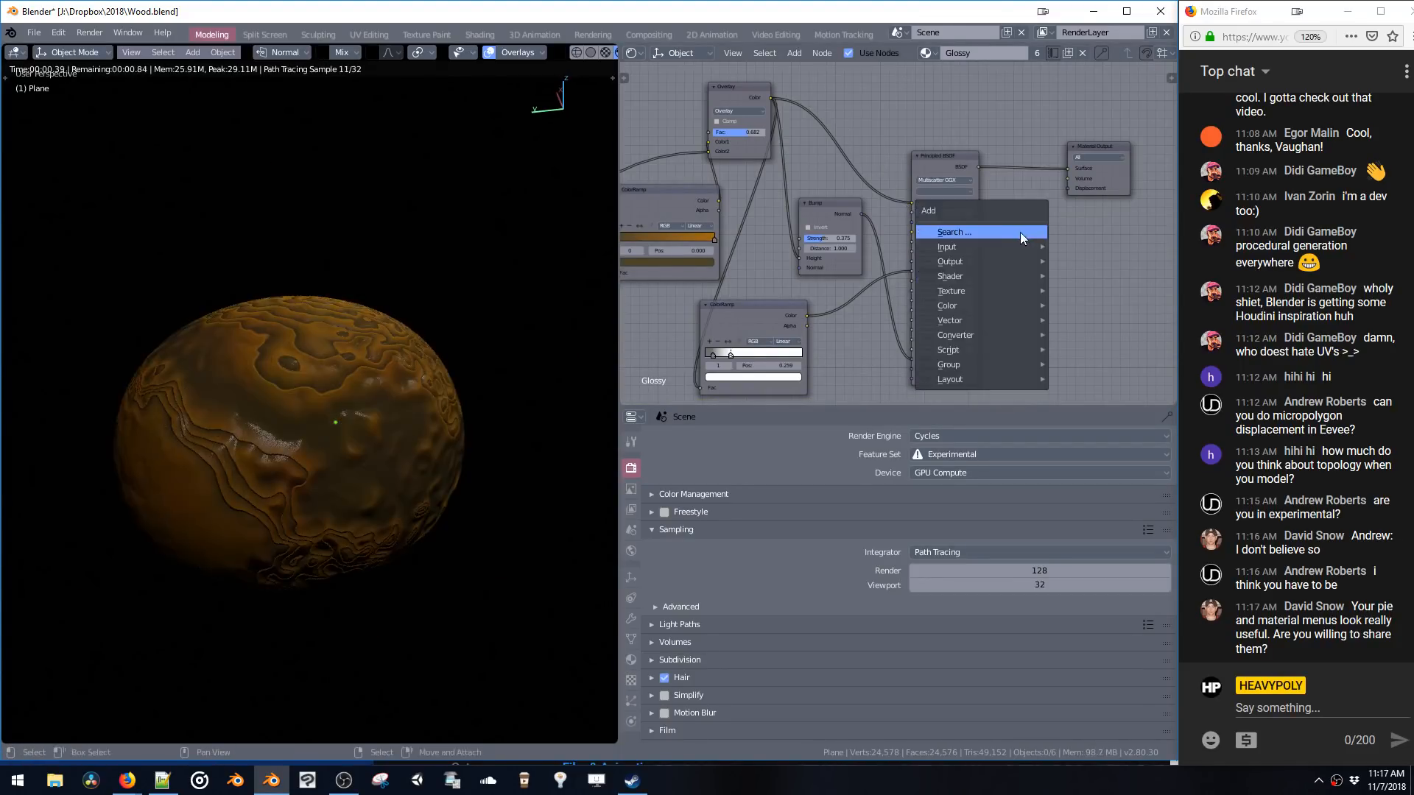
left_click(1019, 232)
type("dis")
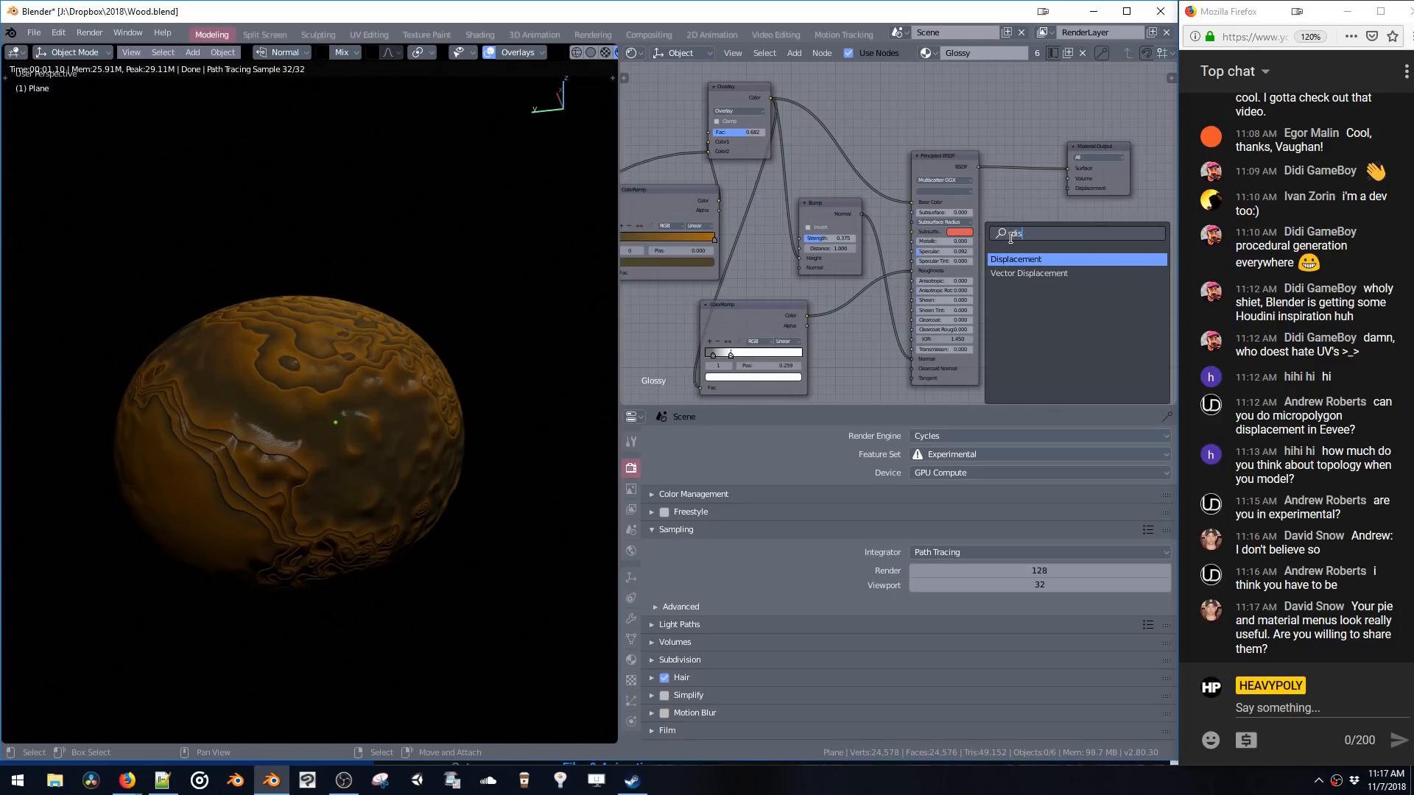
left_click(1017, 259)
left_click(996, 206)
left_click_drag(1058, 222, 1066, 188)
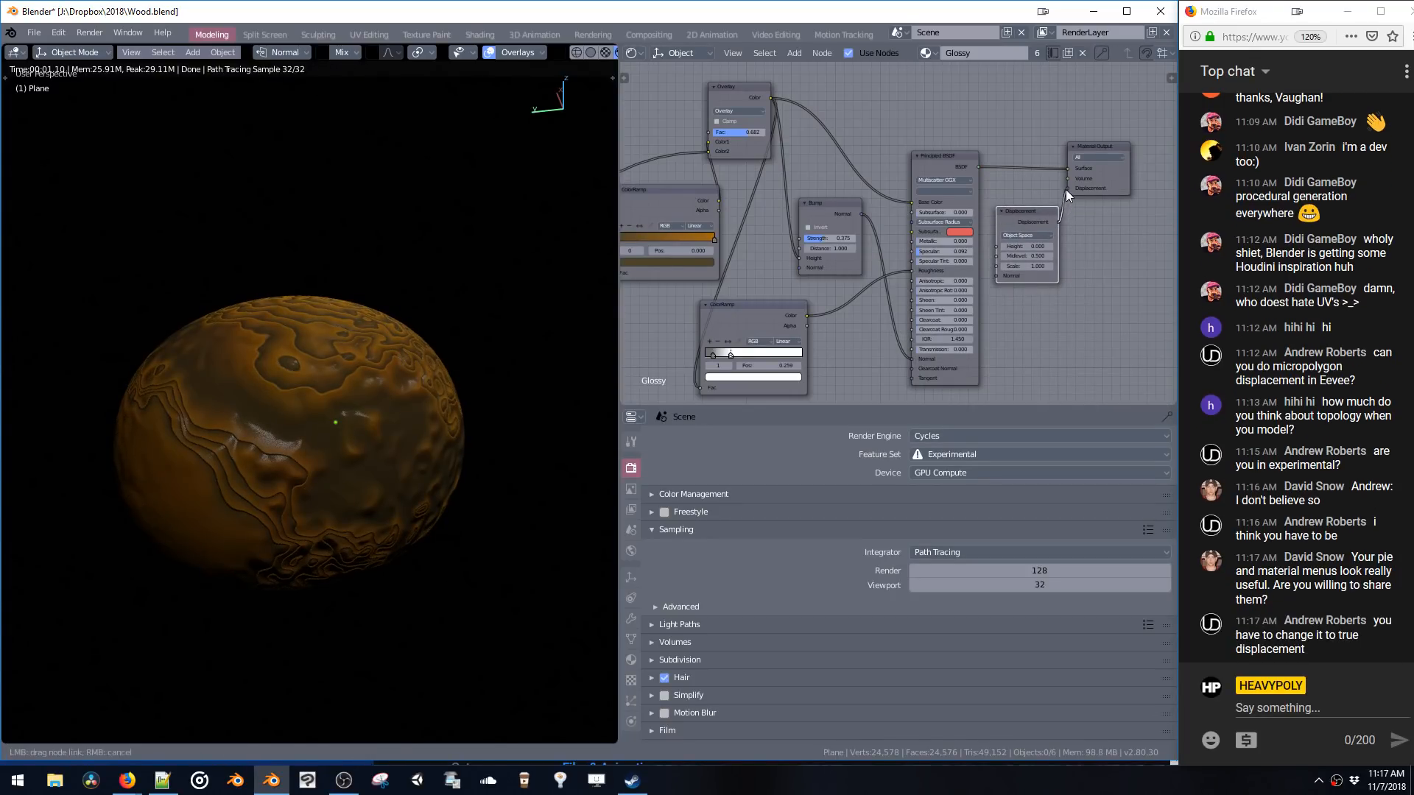
left_click_drag(770, 98, 991, 244)
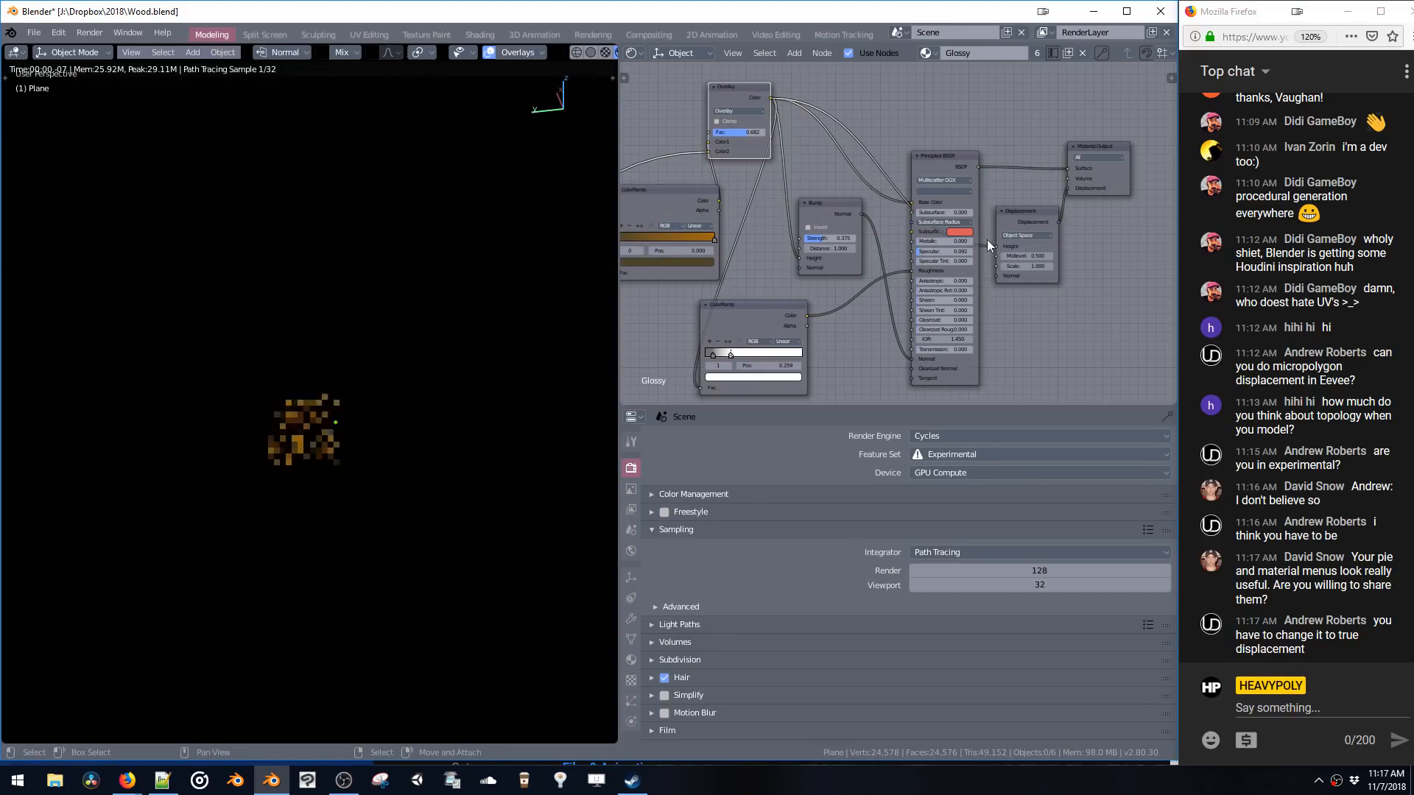
middle_click_drag(290, 455, 367, 391)
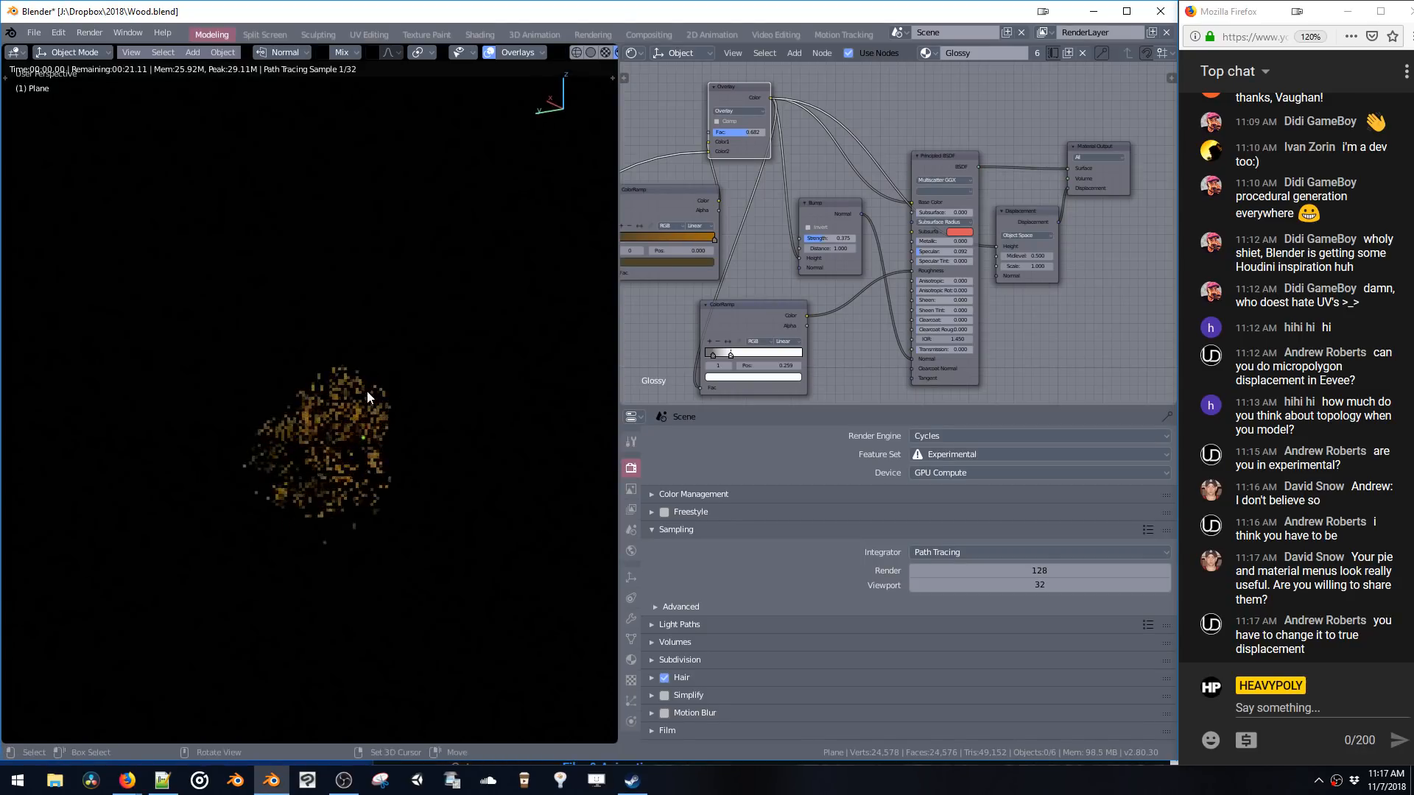
- Set the Displacement node's Scale to 0.1 and its Midlevel to 0.5, checking the surface of the object
mouse_move(1022, 256)
left_mouse_down()
mouse_move(1044, 255)
mouse_move(1022, 269)
left_mouse_up()
left_click(1023, 268)
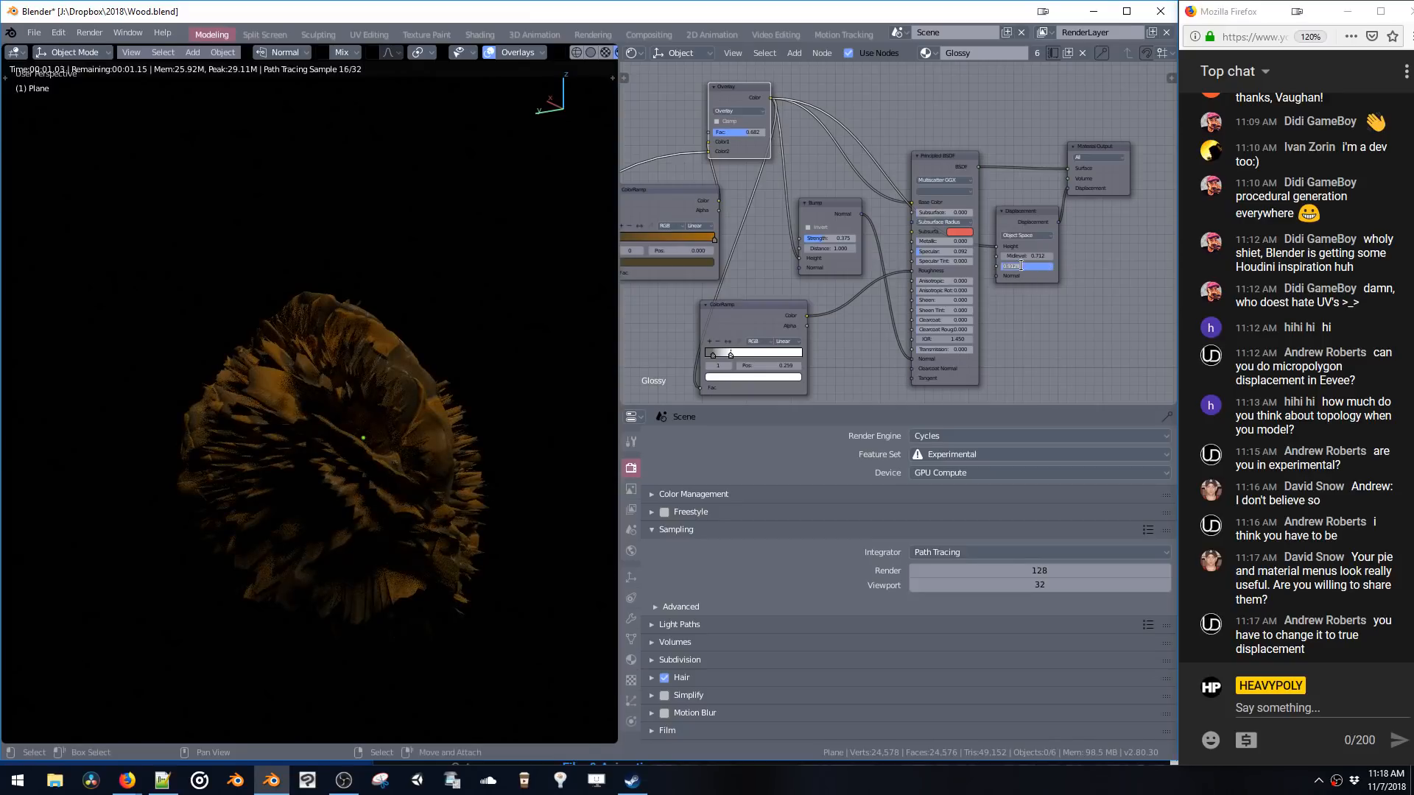
type("0.1")
key("Return")
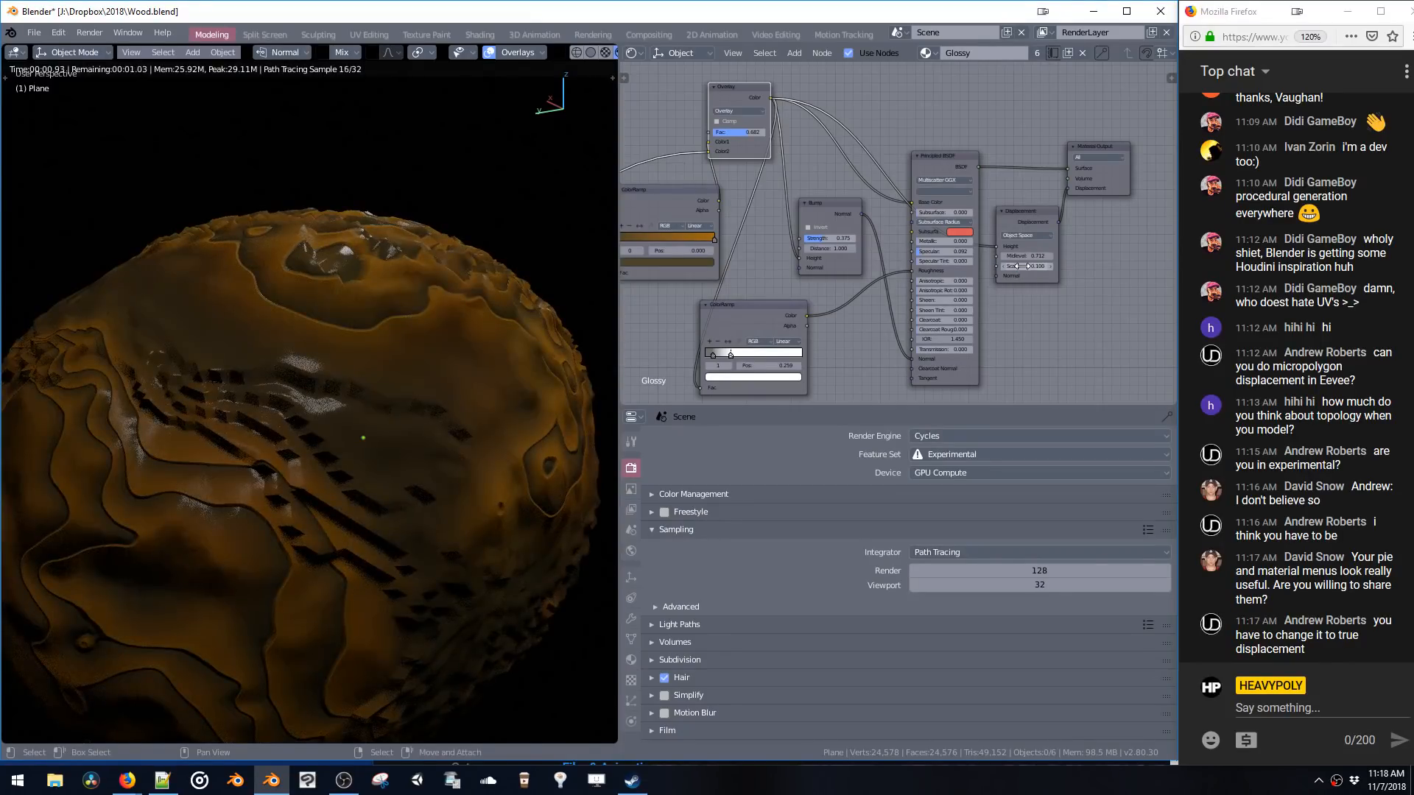
middle_click_drag(350, 391, 383, 382)
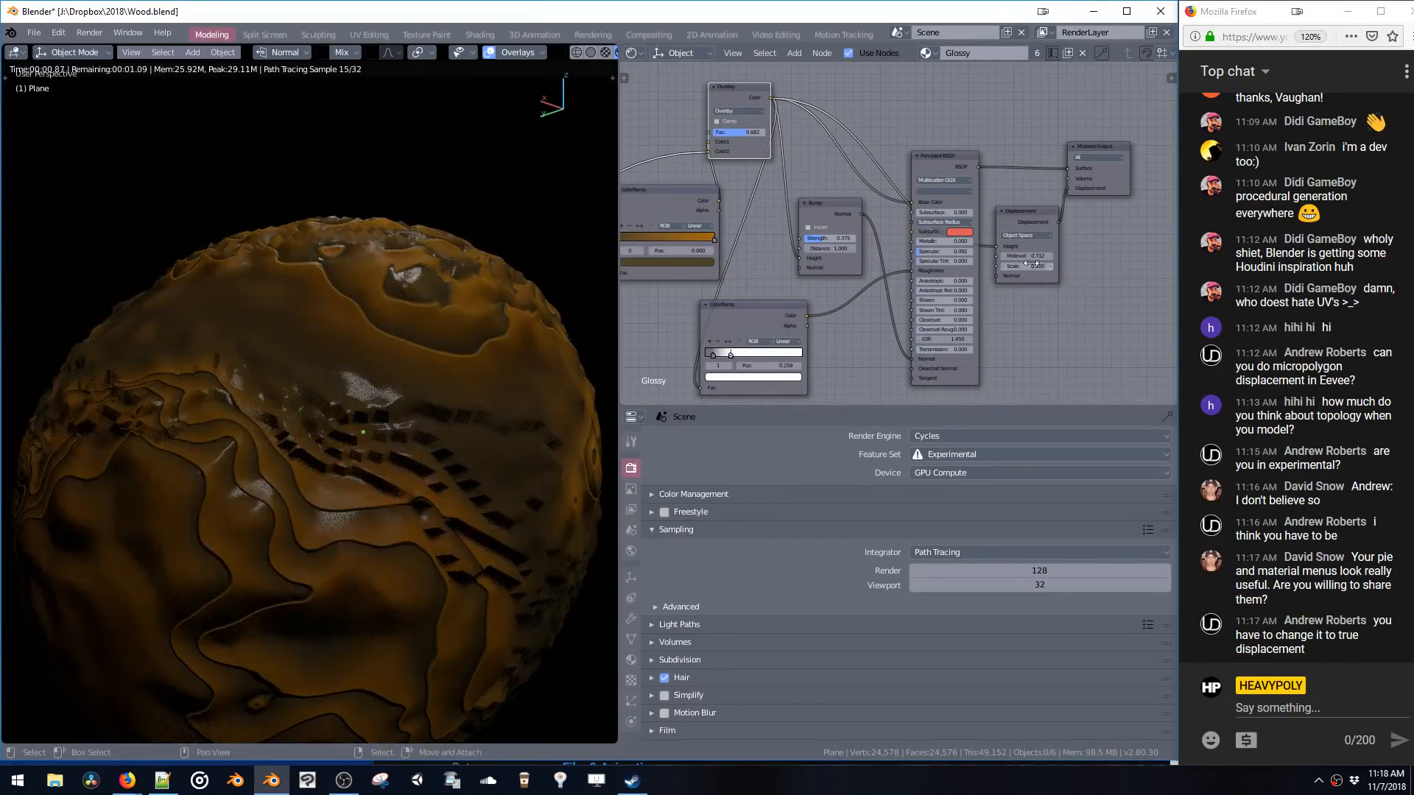
left_click_drag(1031, 263, 1016, 263)
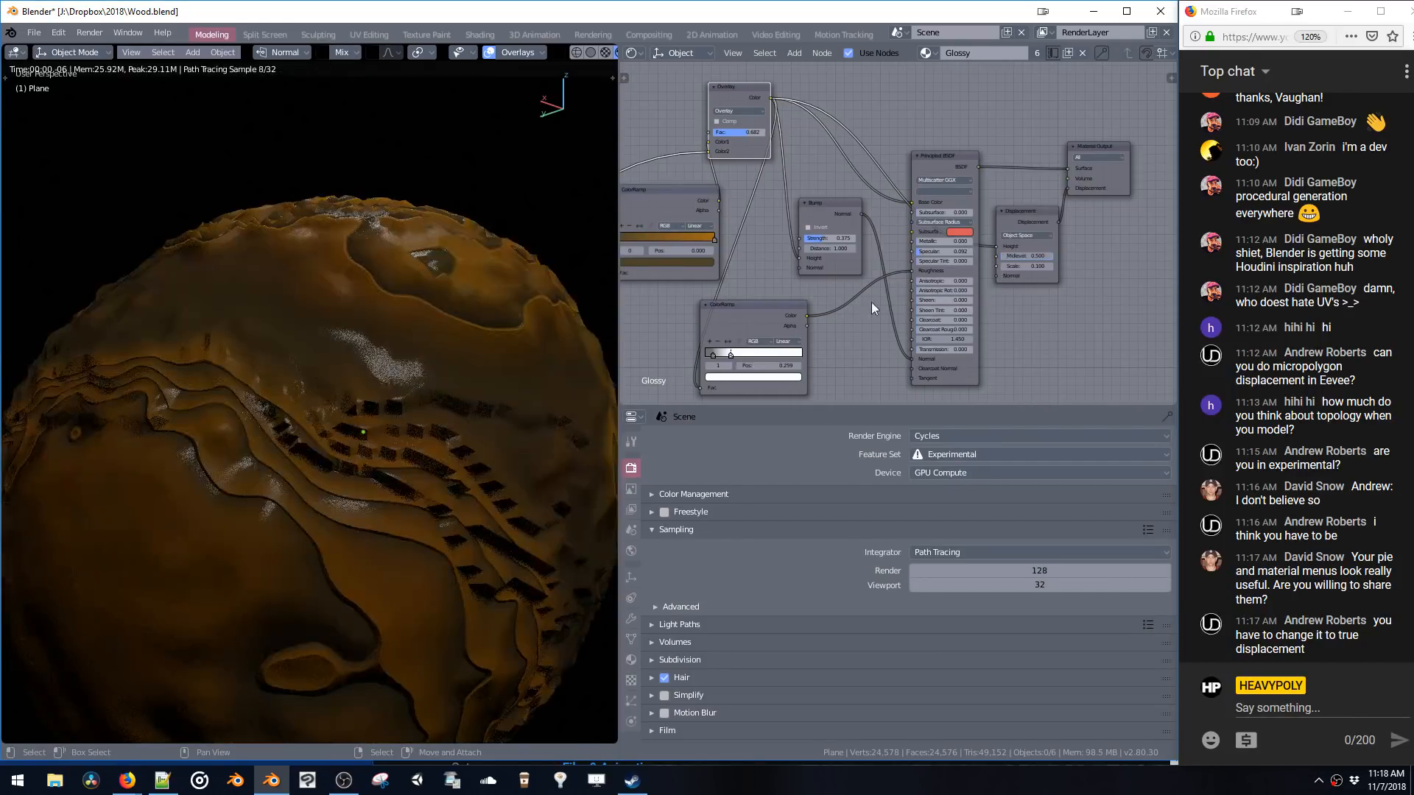
middle_click_drag(471, 372, 385, 356)
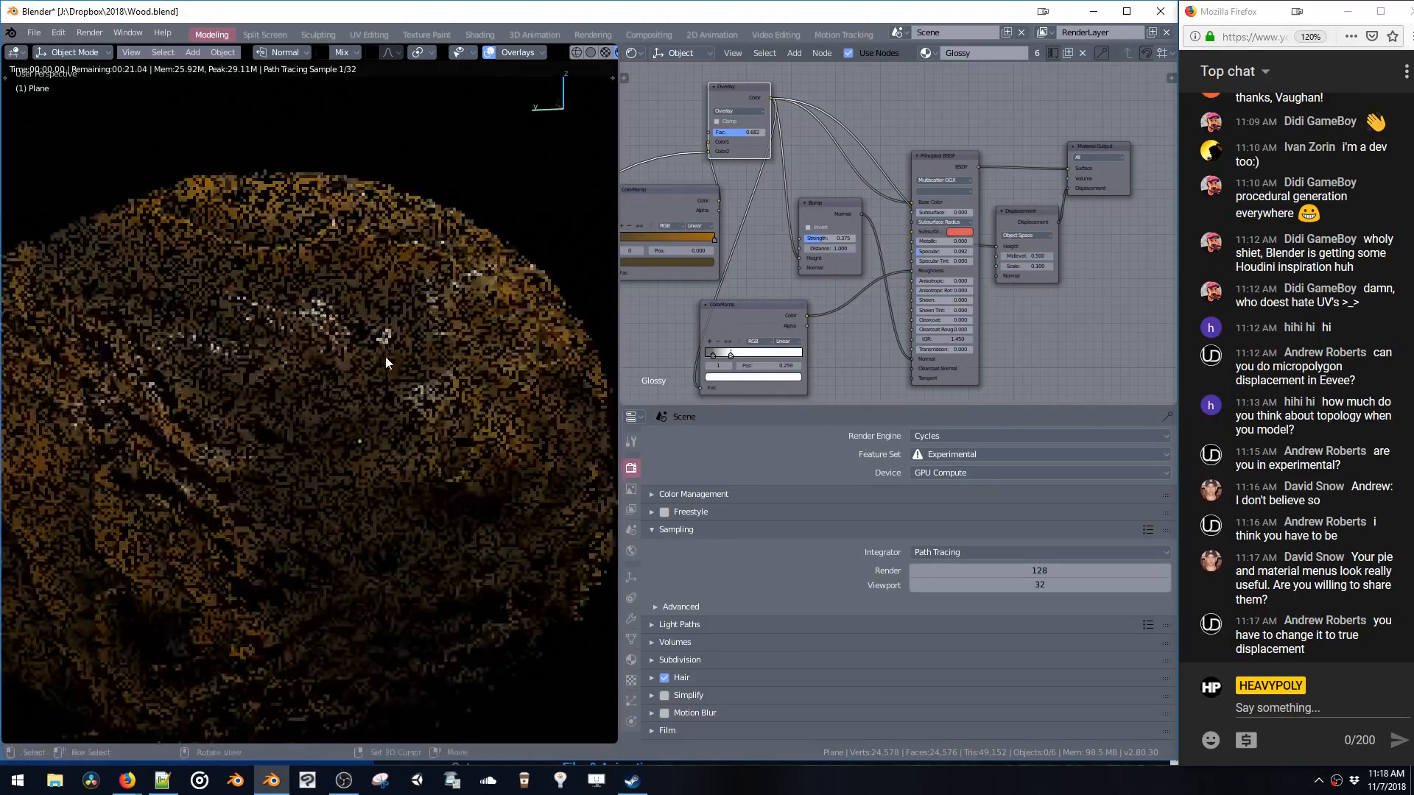
- Select the object, switch the Displacement node to World Space and move the node above the Principled BSDF
left_click(389, 364)
scroll(395, 368, "down", 2)
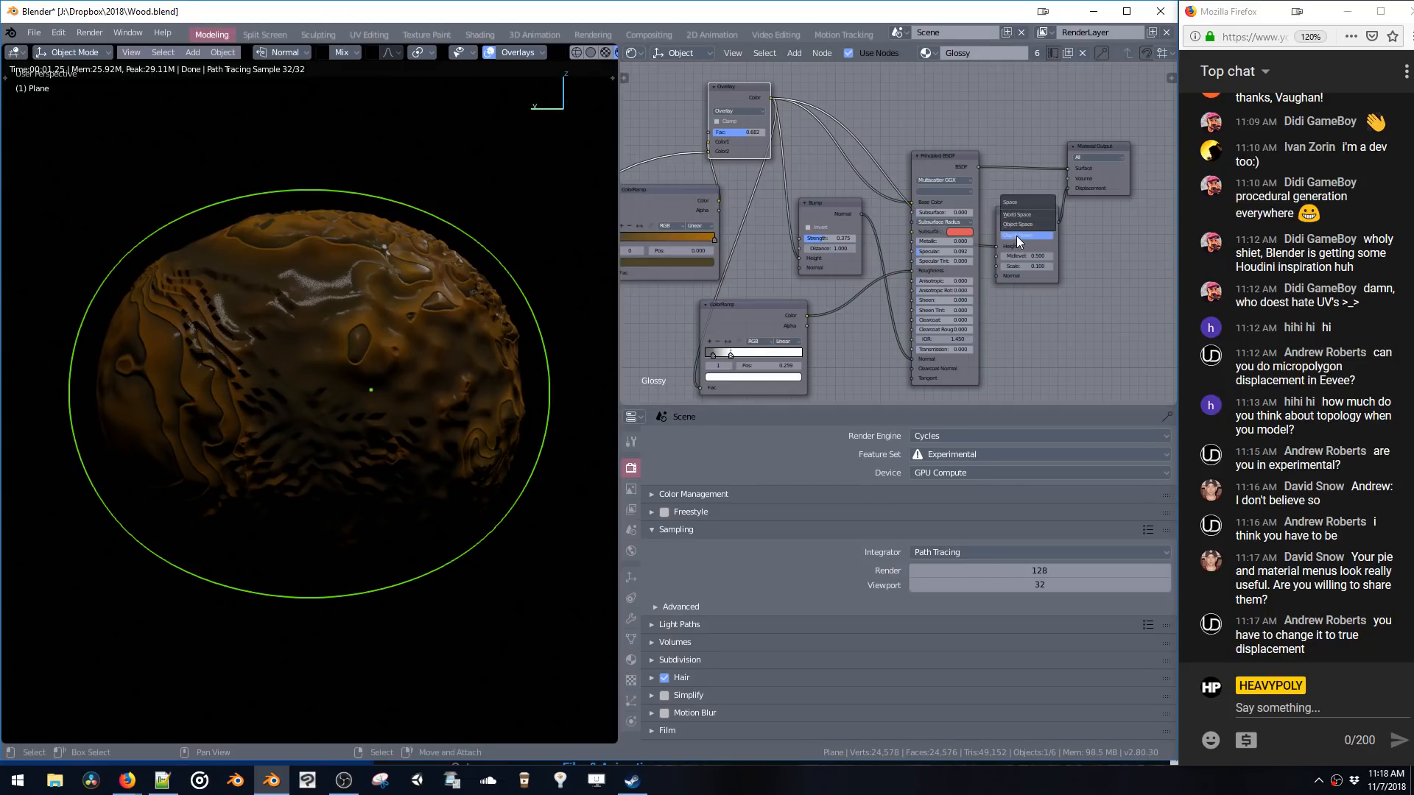
left_click(1017, 215)
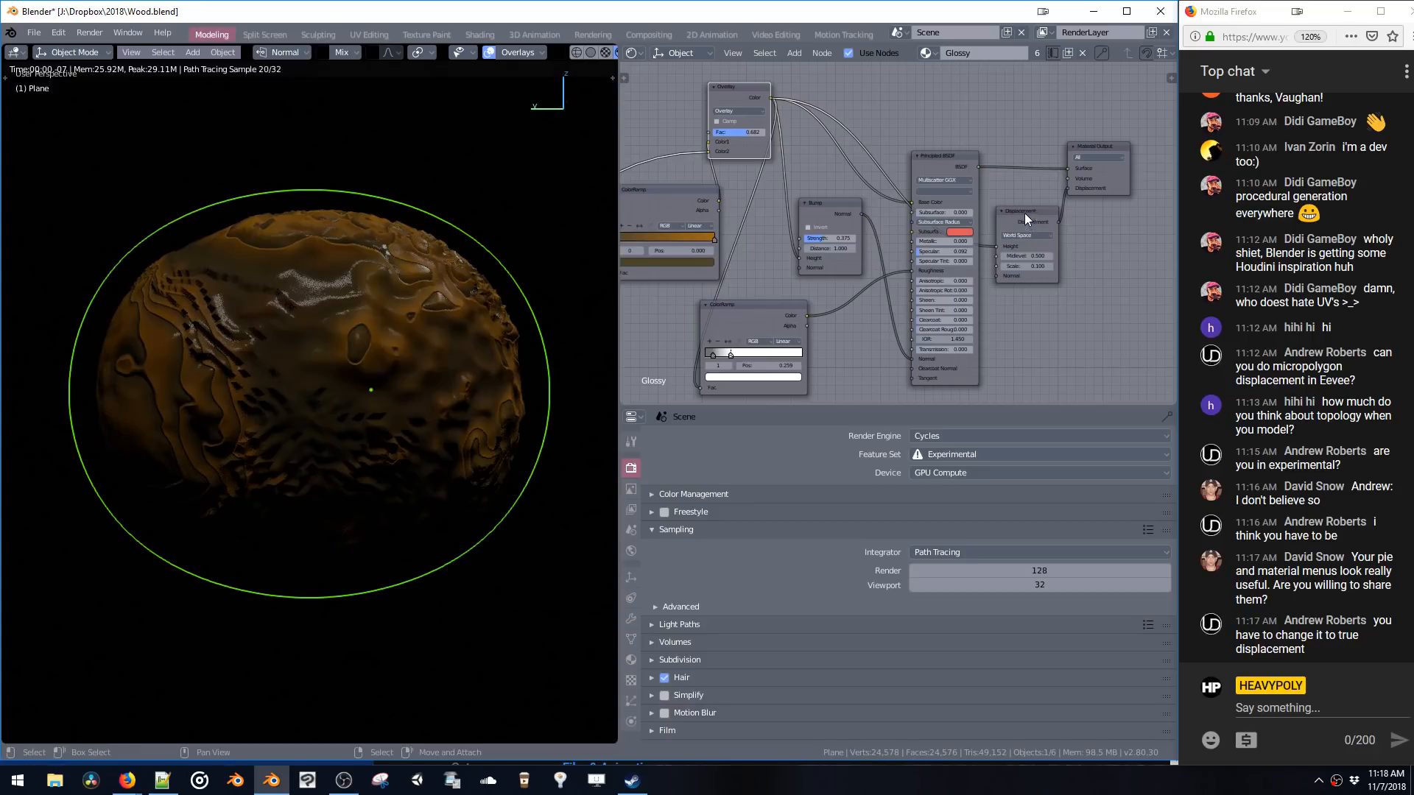
left_click_drag(1025, 219, 1009, 86)
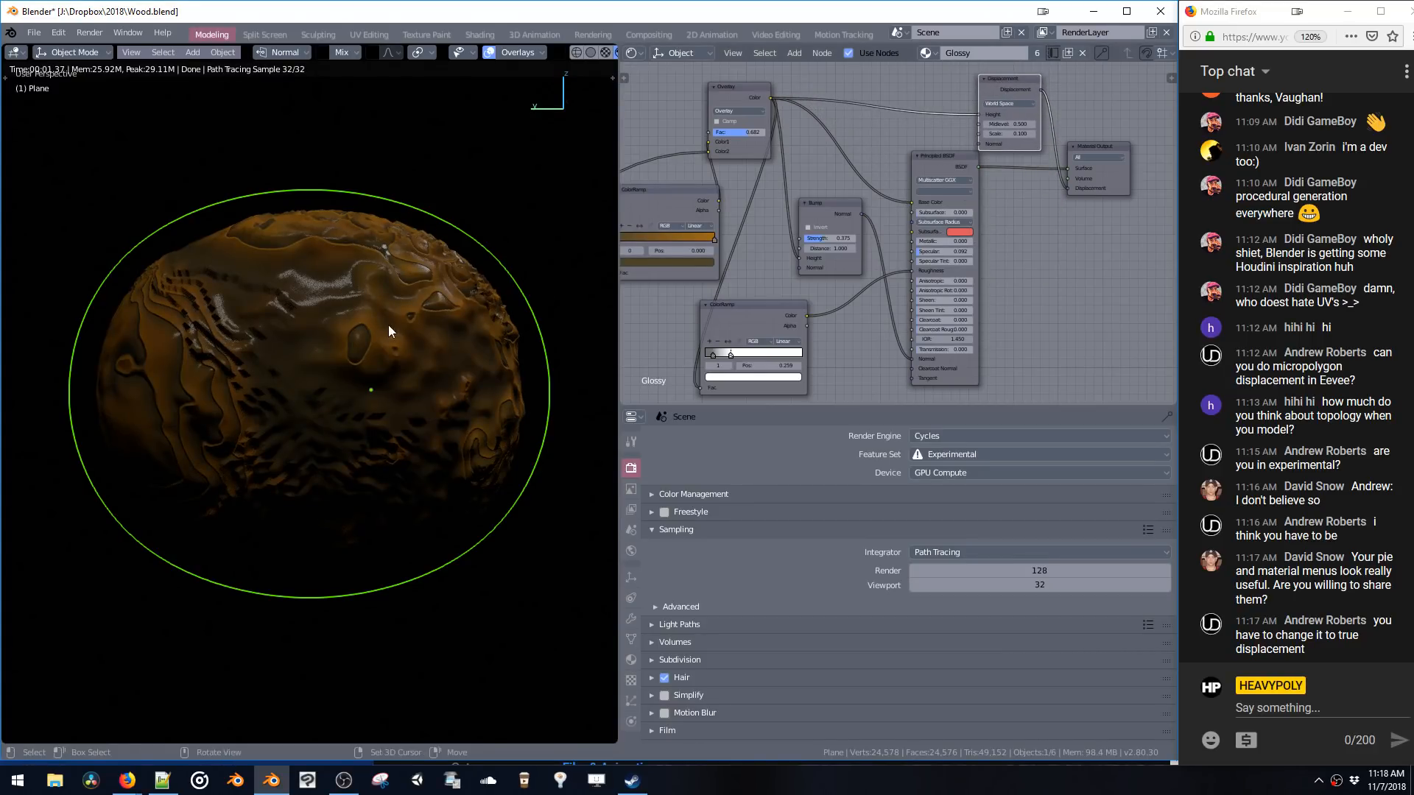
middle_click_drag(383, 320, 438, 313)
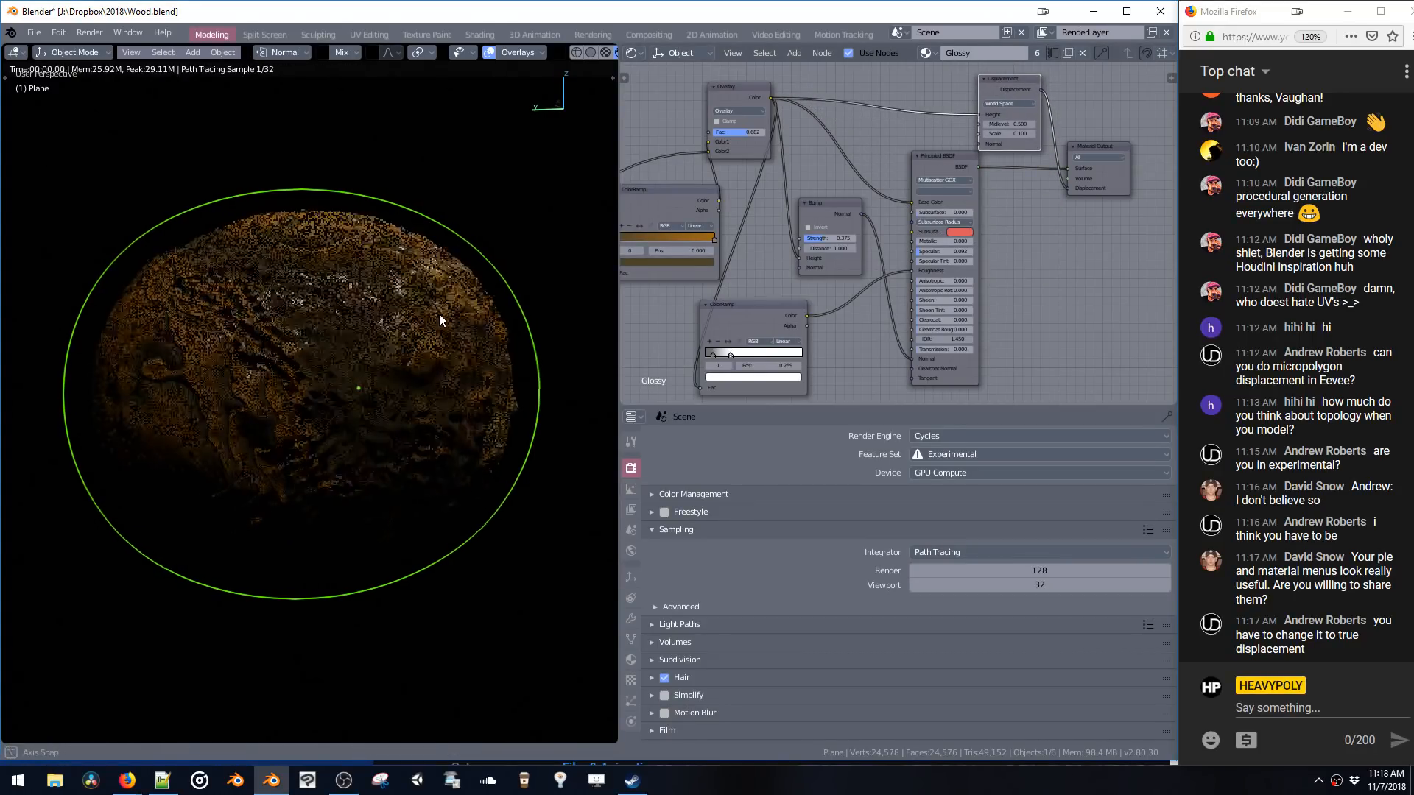
- Look through the scene's Cycles render settings, including Subdivision, for a displacement option
scroll(676, 508, "down", 2)
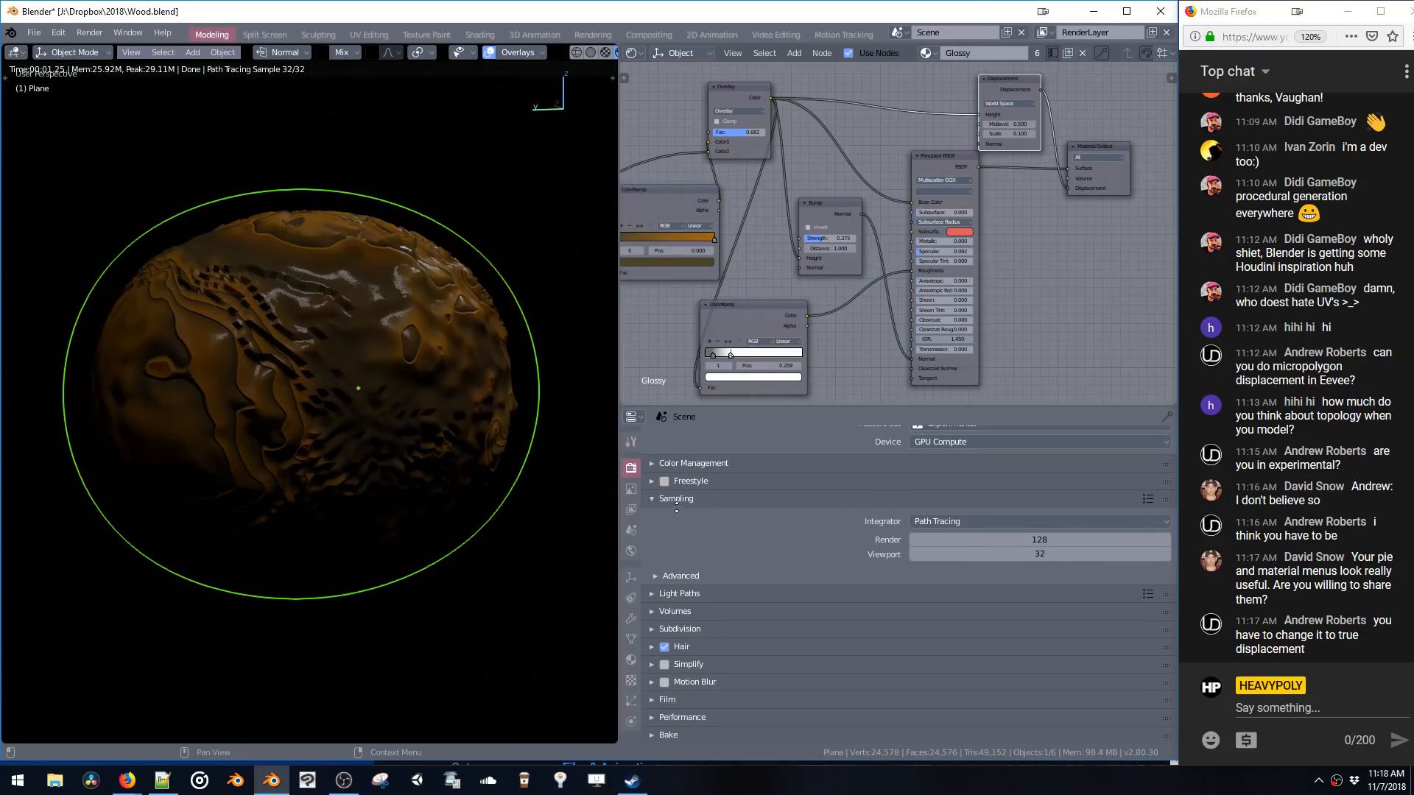
left_click(656, 498)
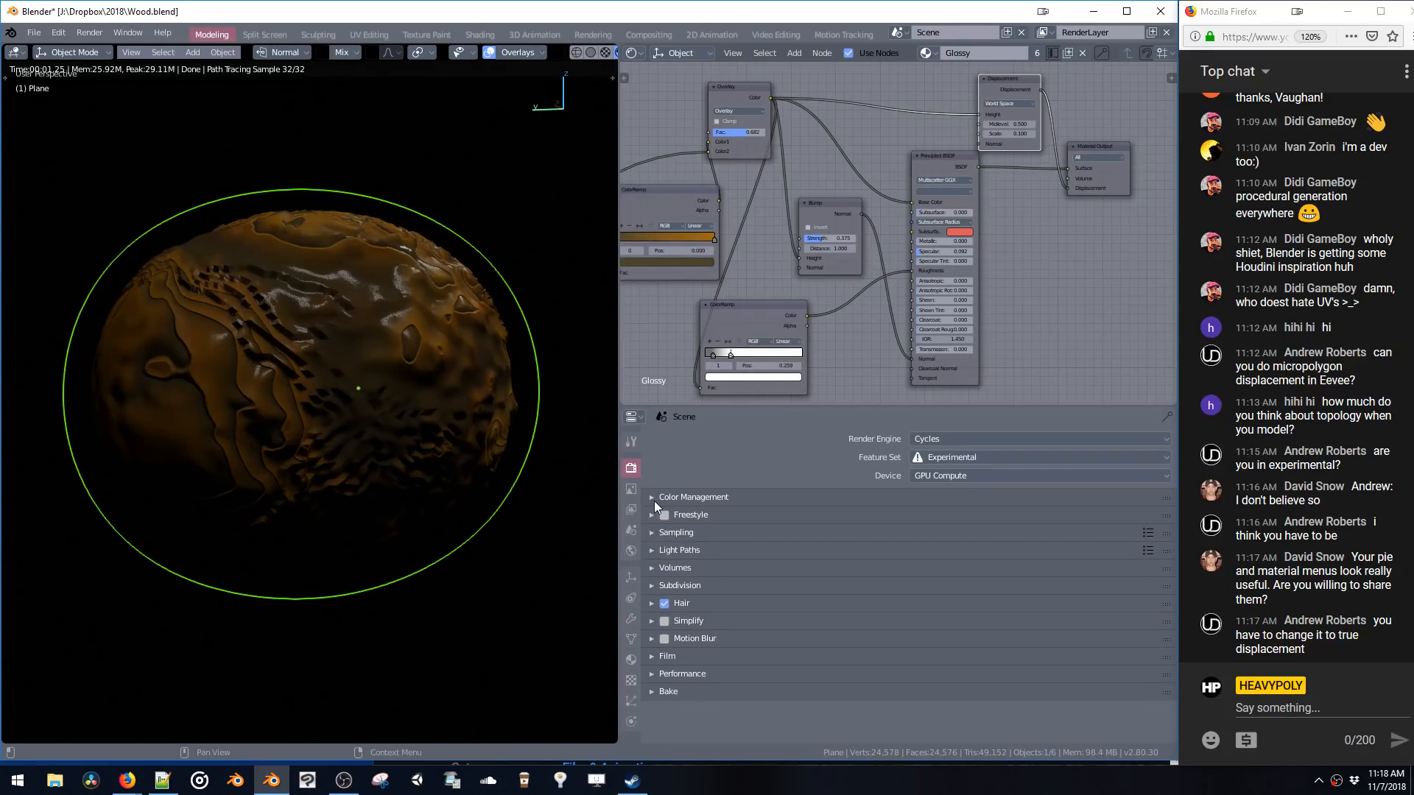
left_click(653, 586)
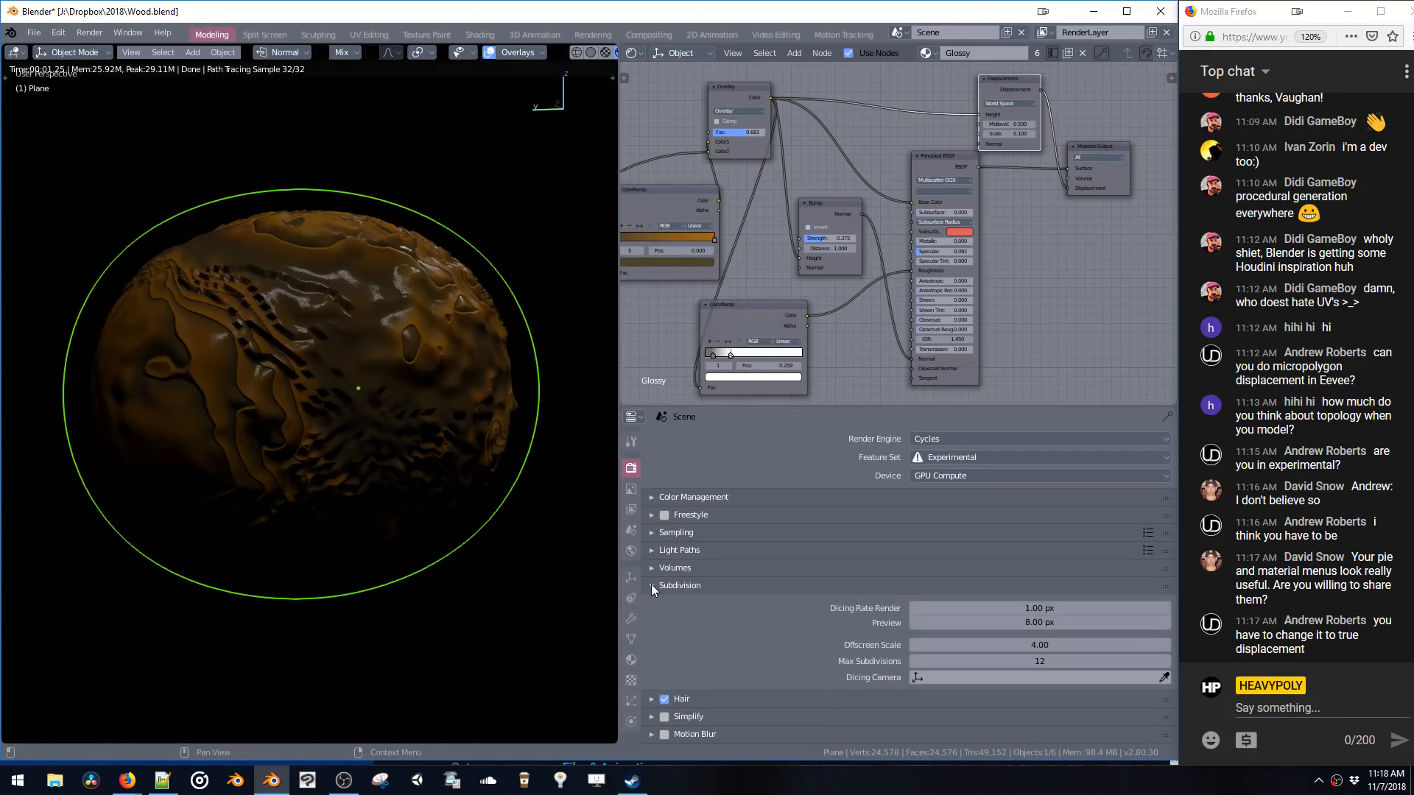
left_click(651, 584)
left_click(650, 568)
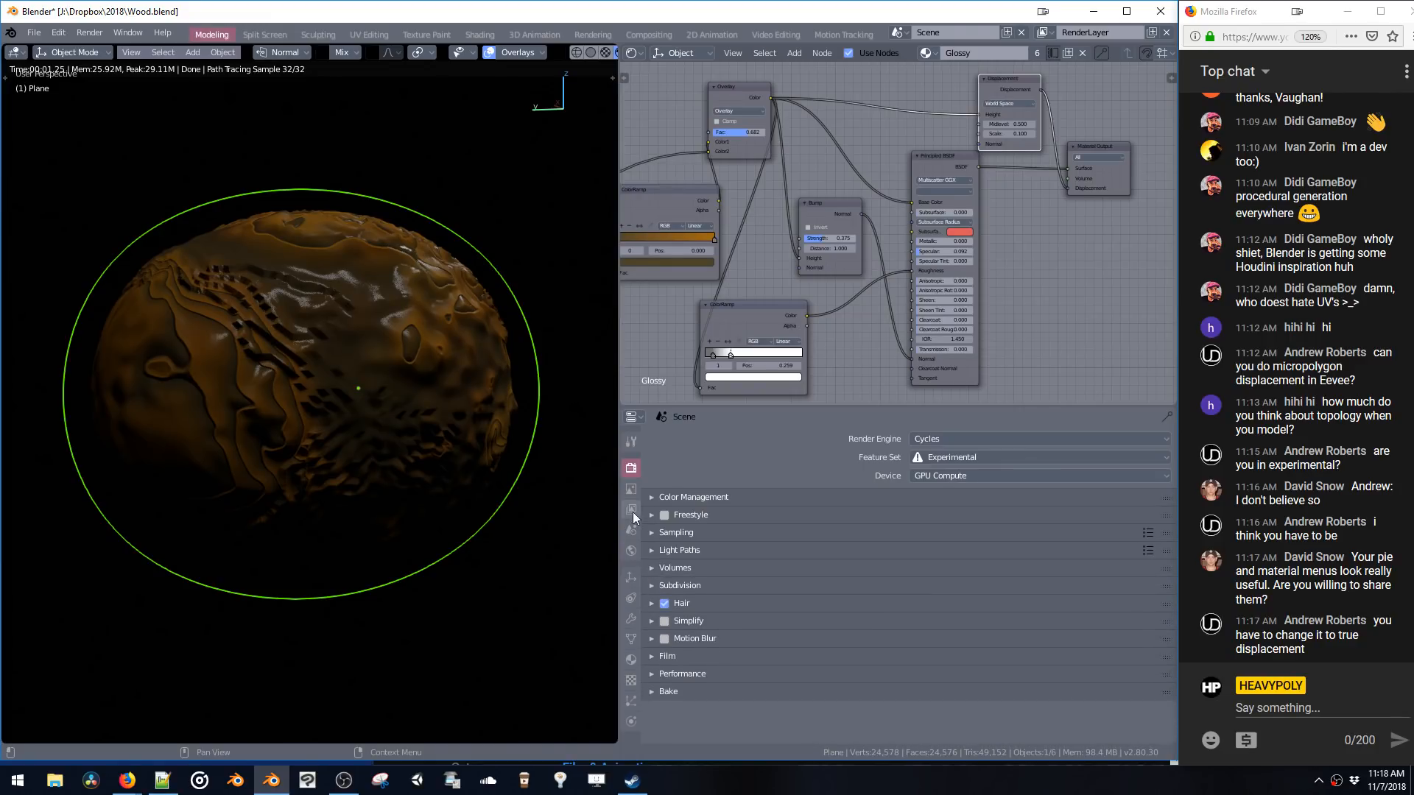
- Remove the Displace modifier from the object and shift the Principled BSDF node slightly toward the Bump node
left_click(633, 618)
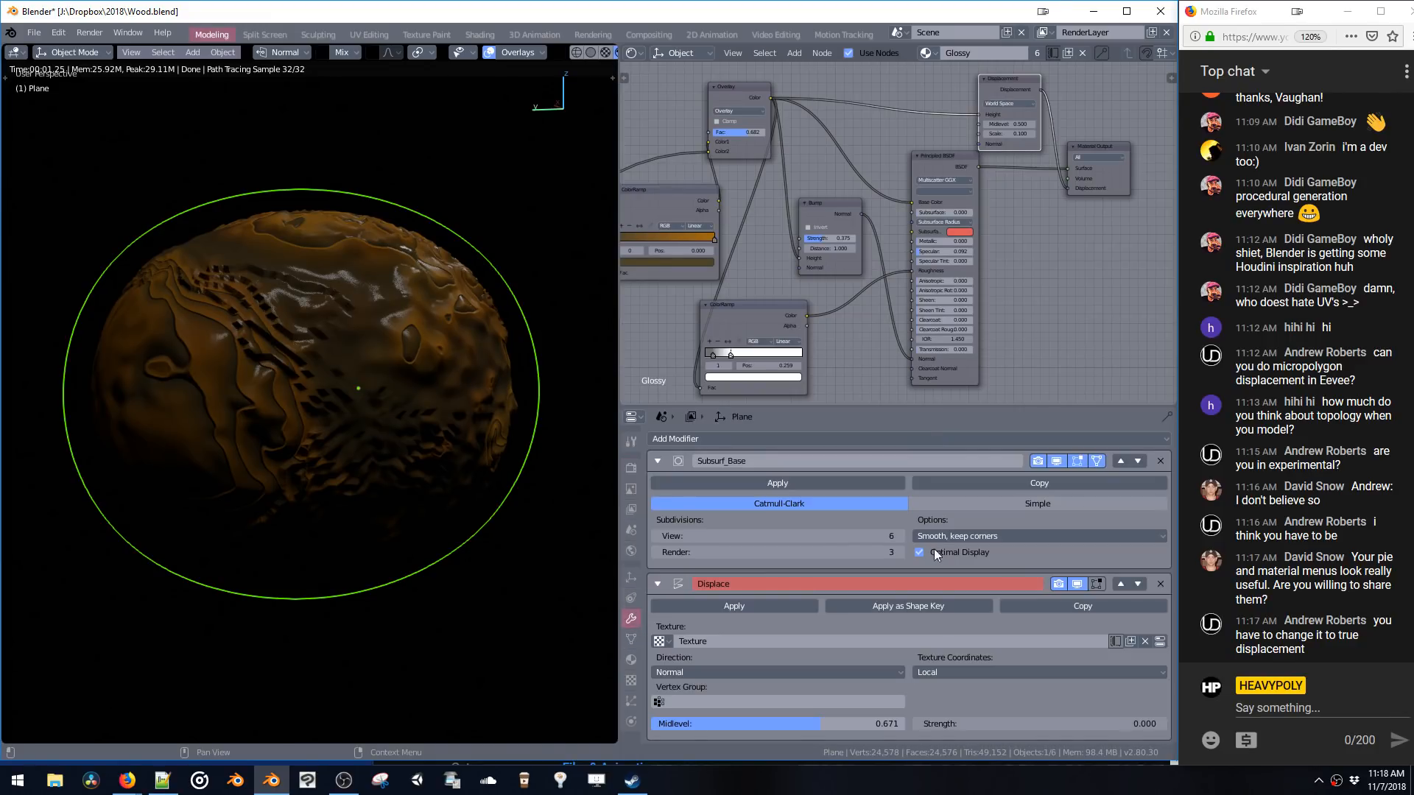
left_click(1160, 586)
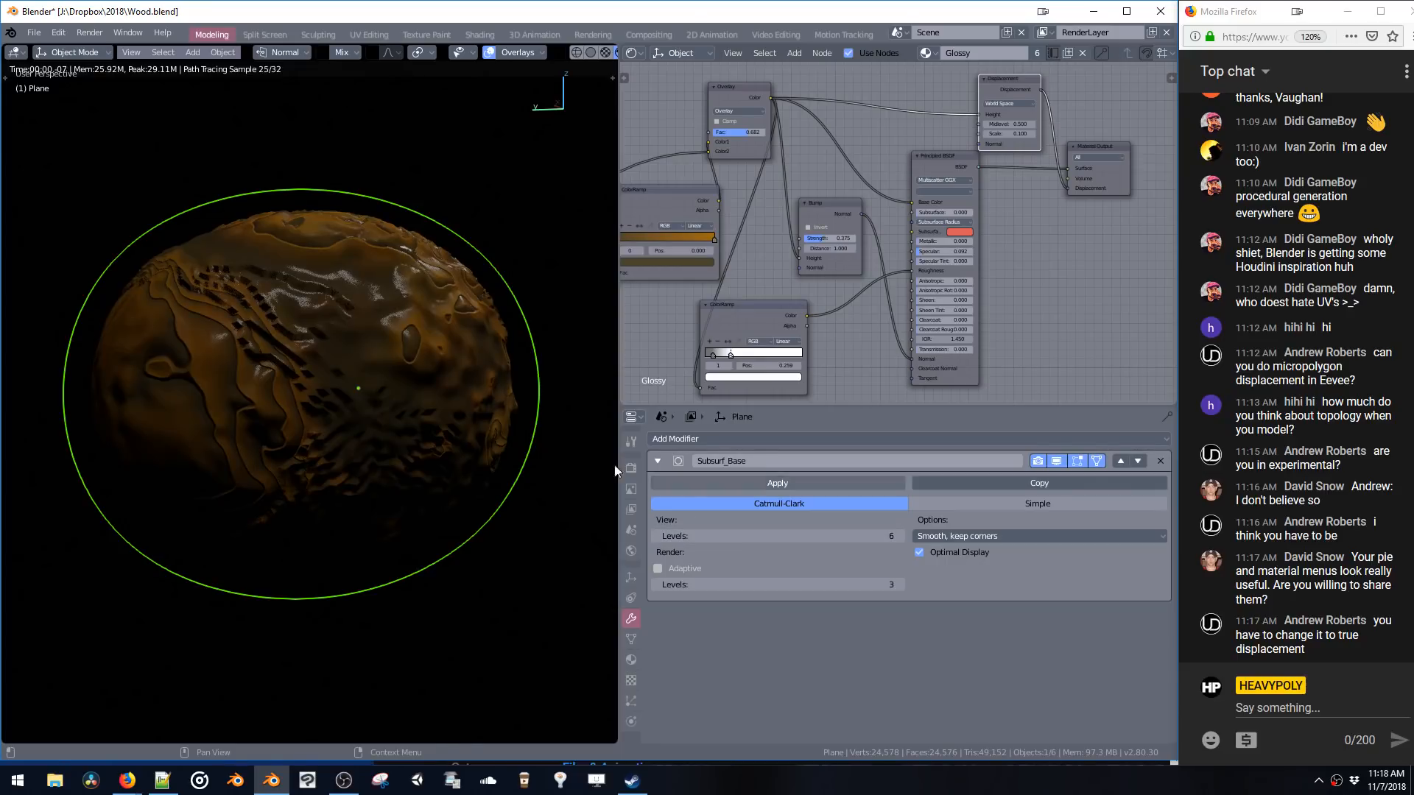
mouse_move(568, 413)
middle_mouse_down()
mouse_move(511, 412)
mouse_move(521, 423)
middle_mouse_up()
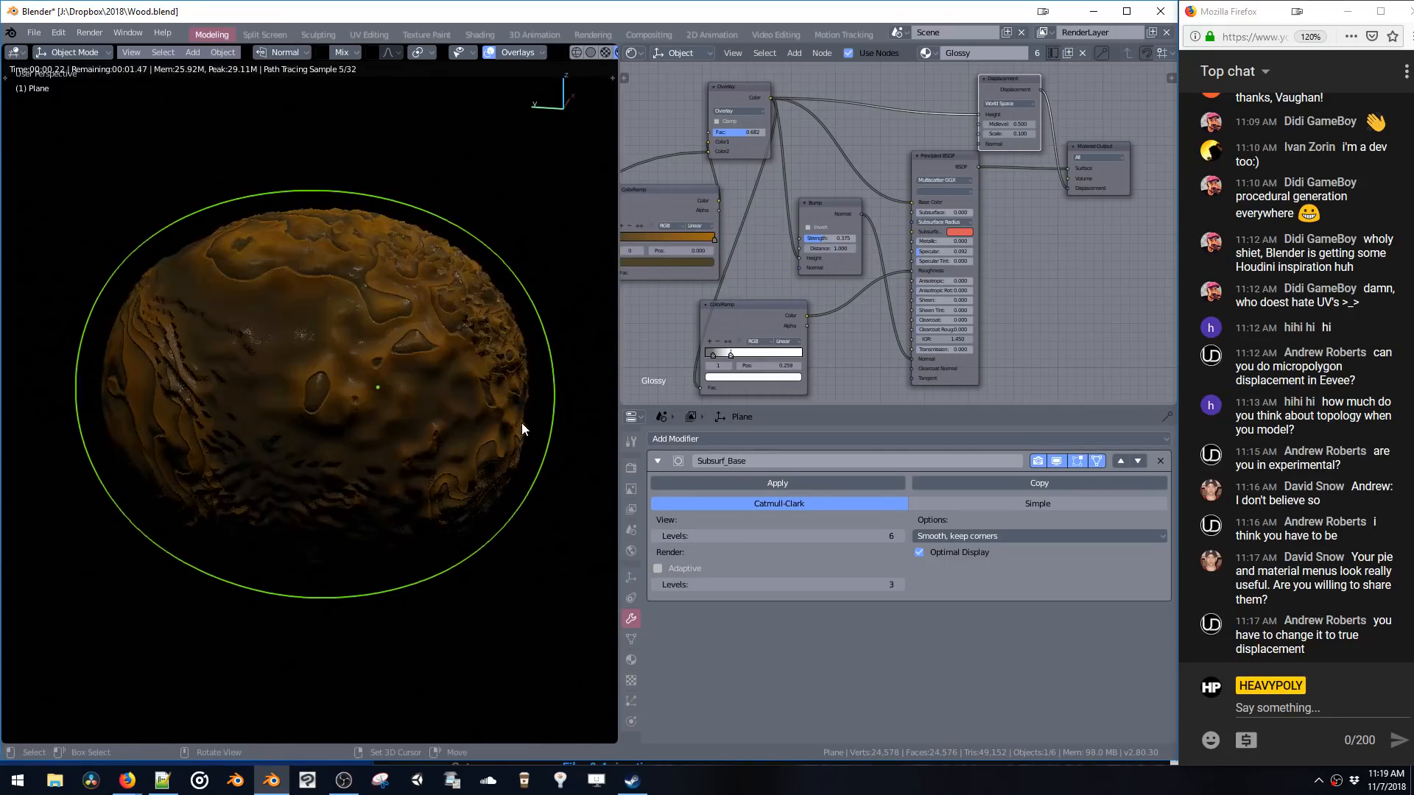
left_click_drag(943, 157, 933, 158)
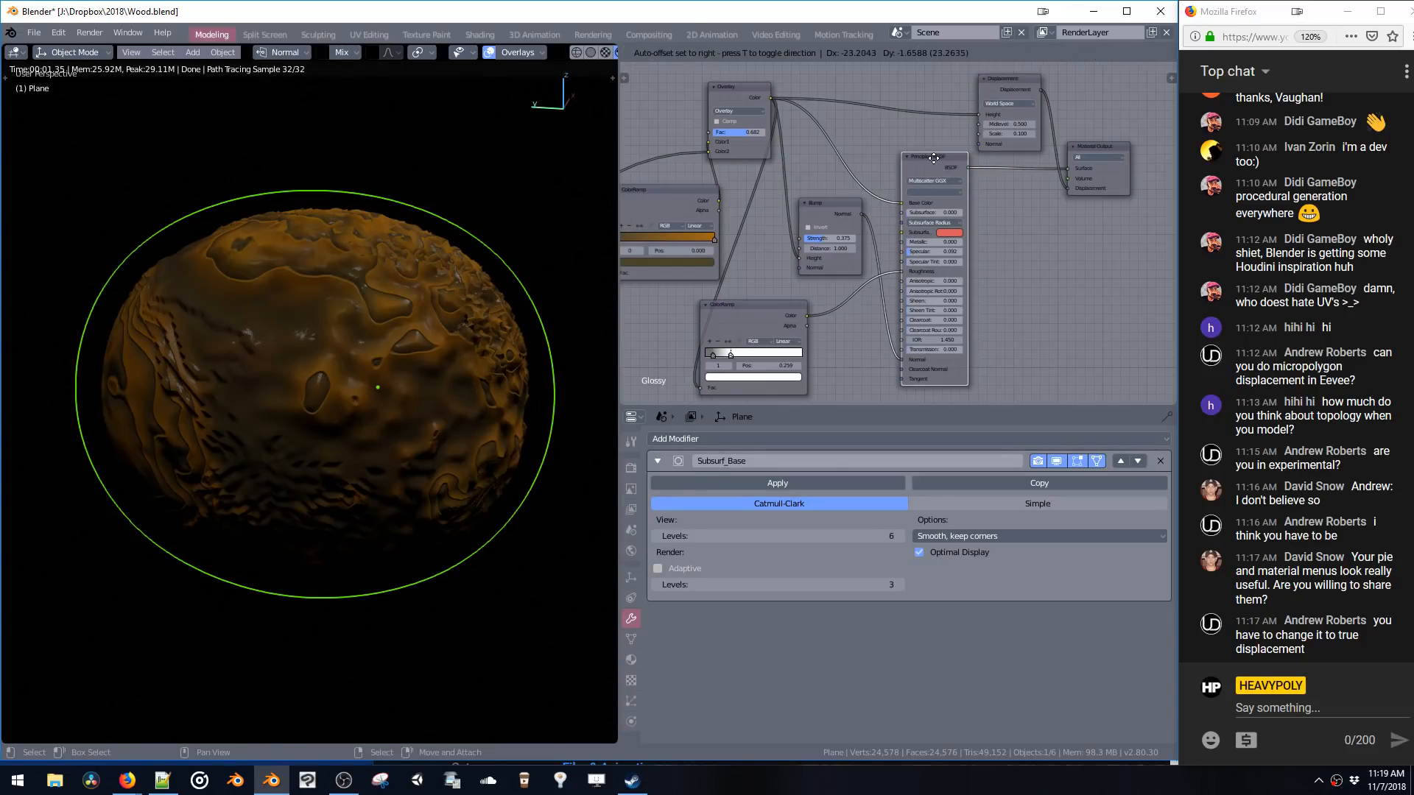
- Search the render sampling and light path settings and the World properties for a true displacement option
left_click(630, 469)
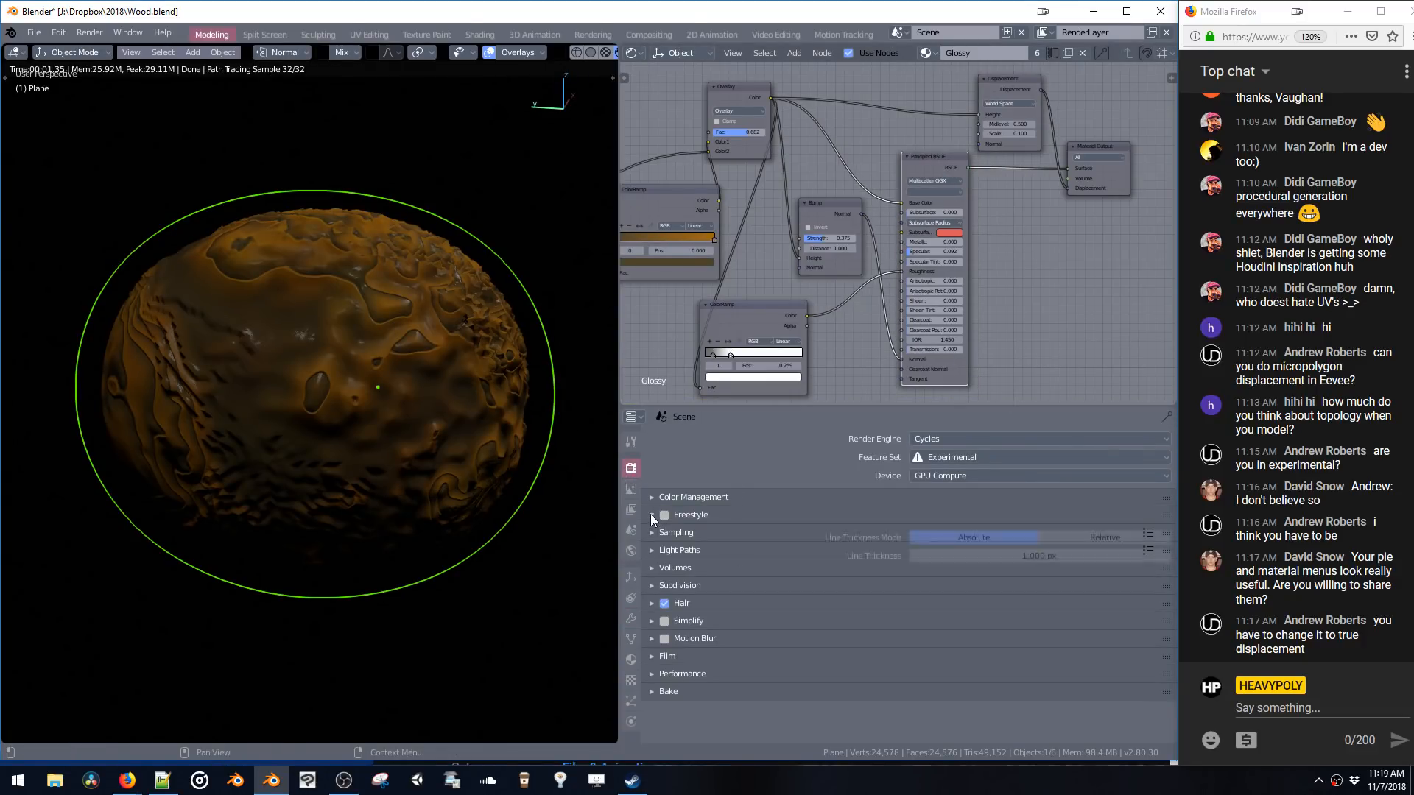
left_click(652, 533)
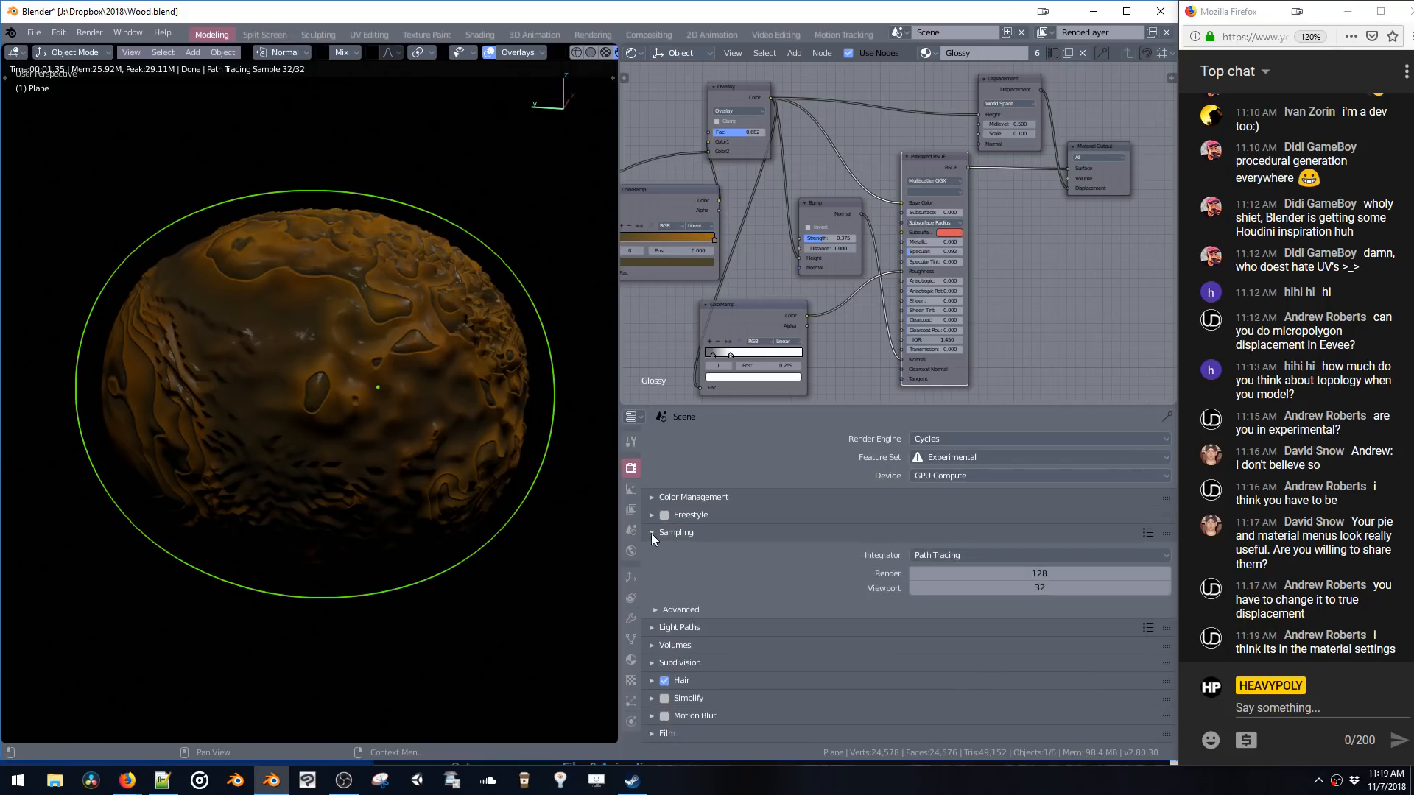
left_click(650, 533)
left_click(650, 550)
left_click(652, 549)
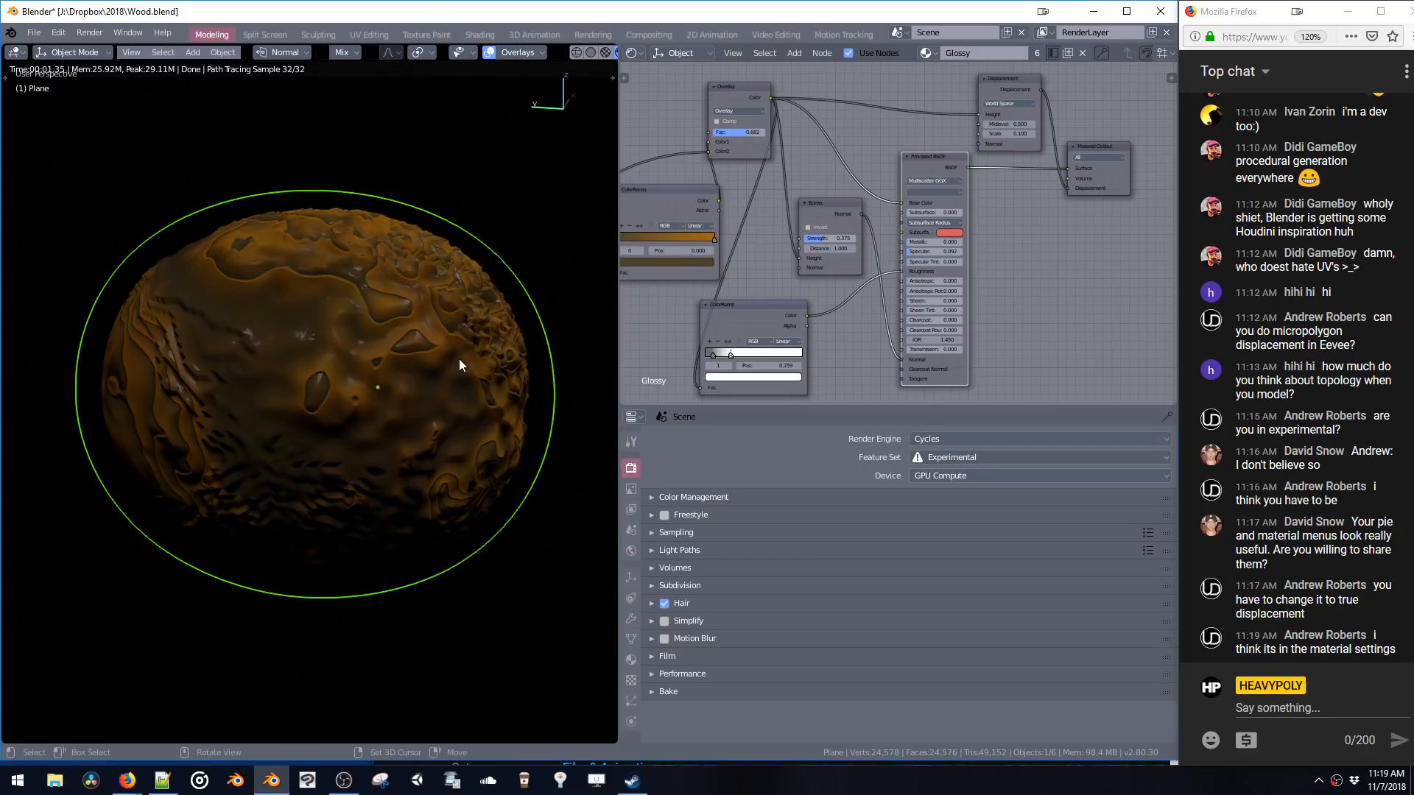
left_click(630, 551)
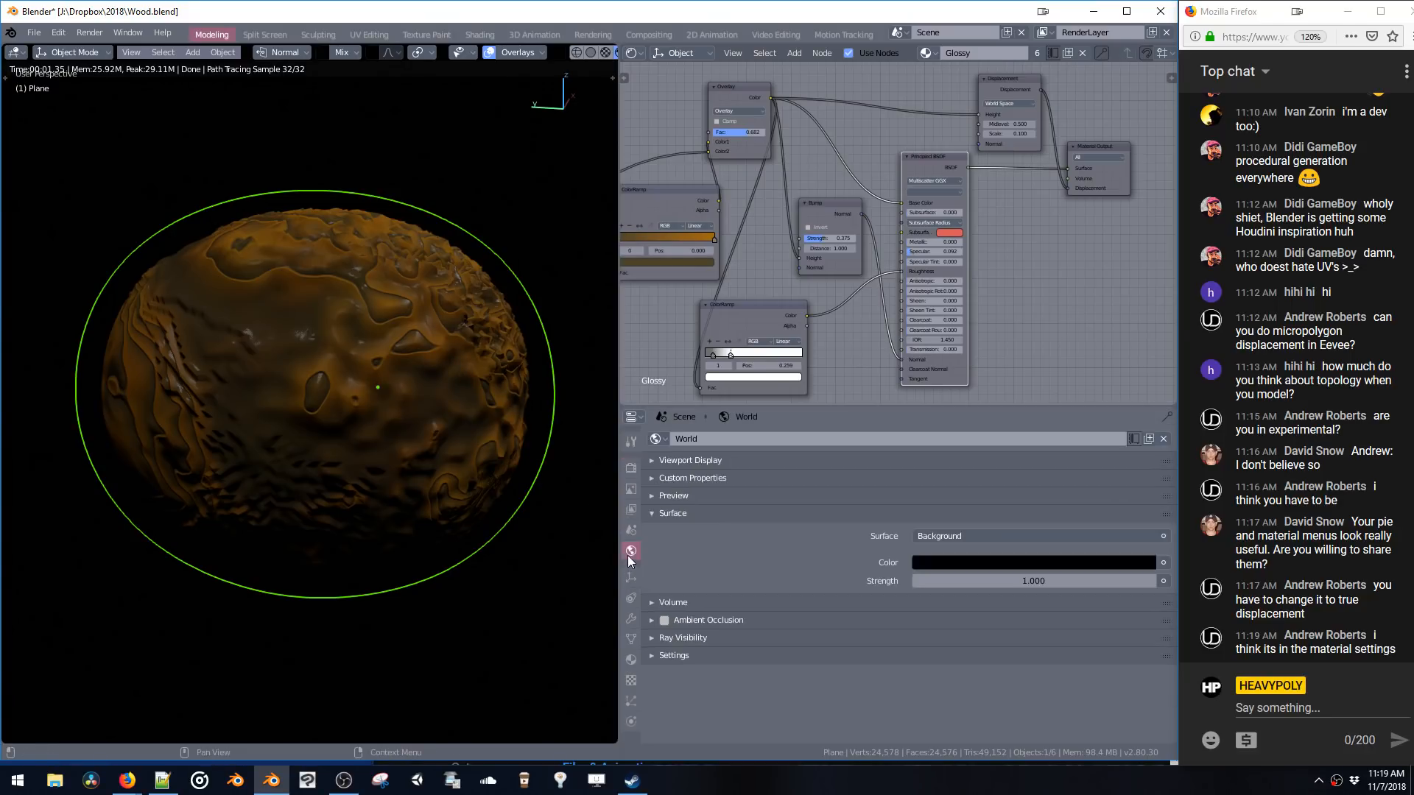
left_click(652, 495)
left_click(649, 496)
left_click(650, 477)
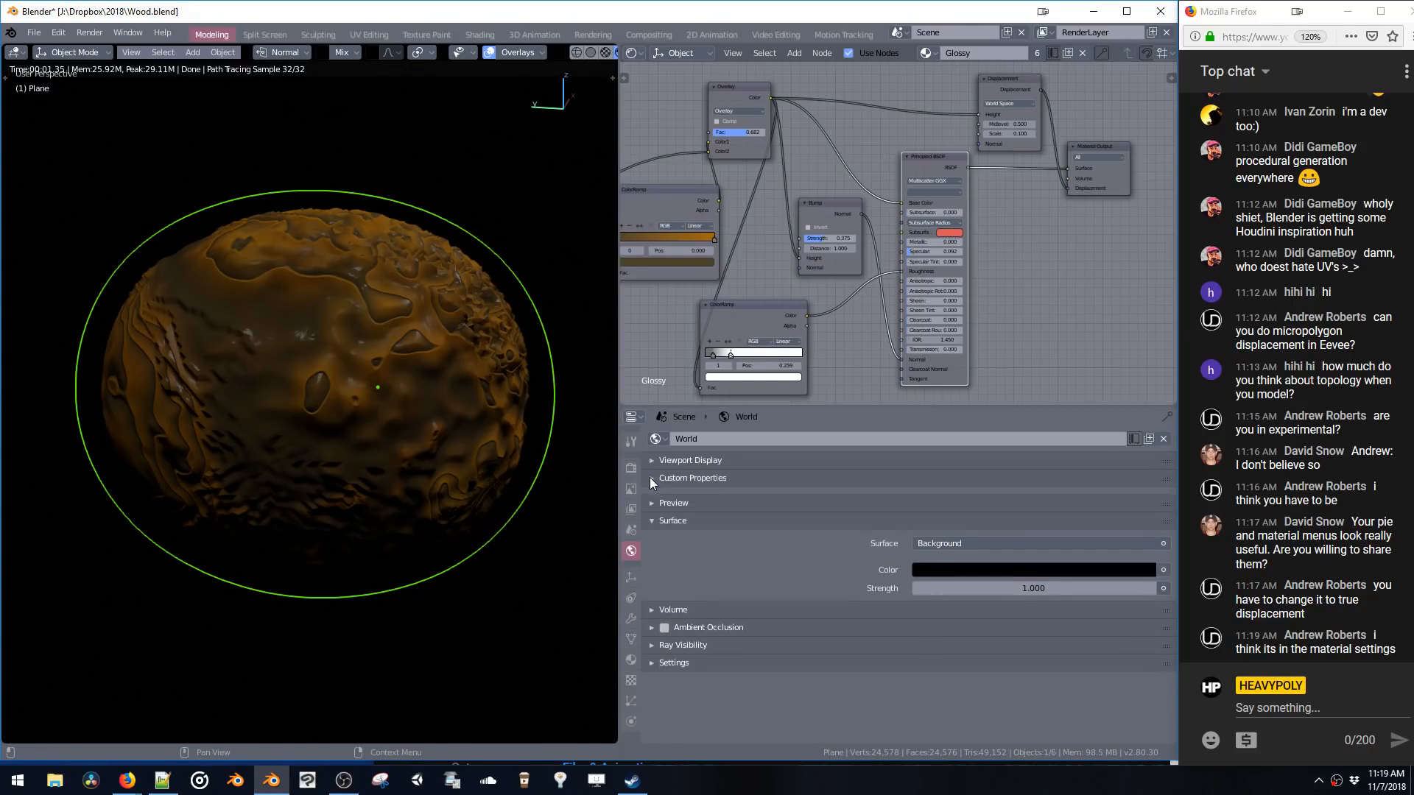
left_click(649, 477)
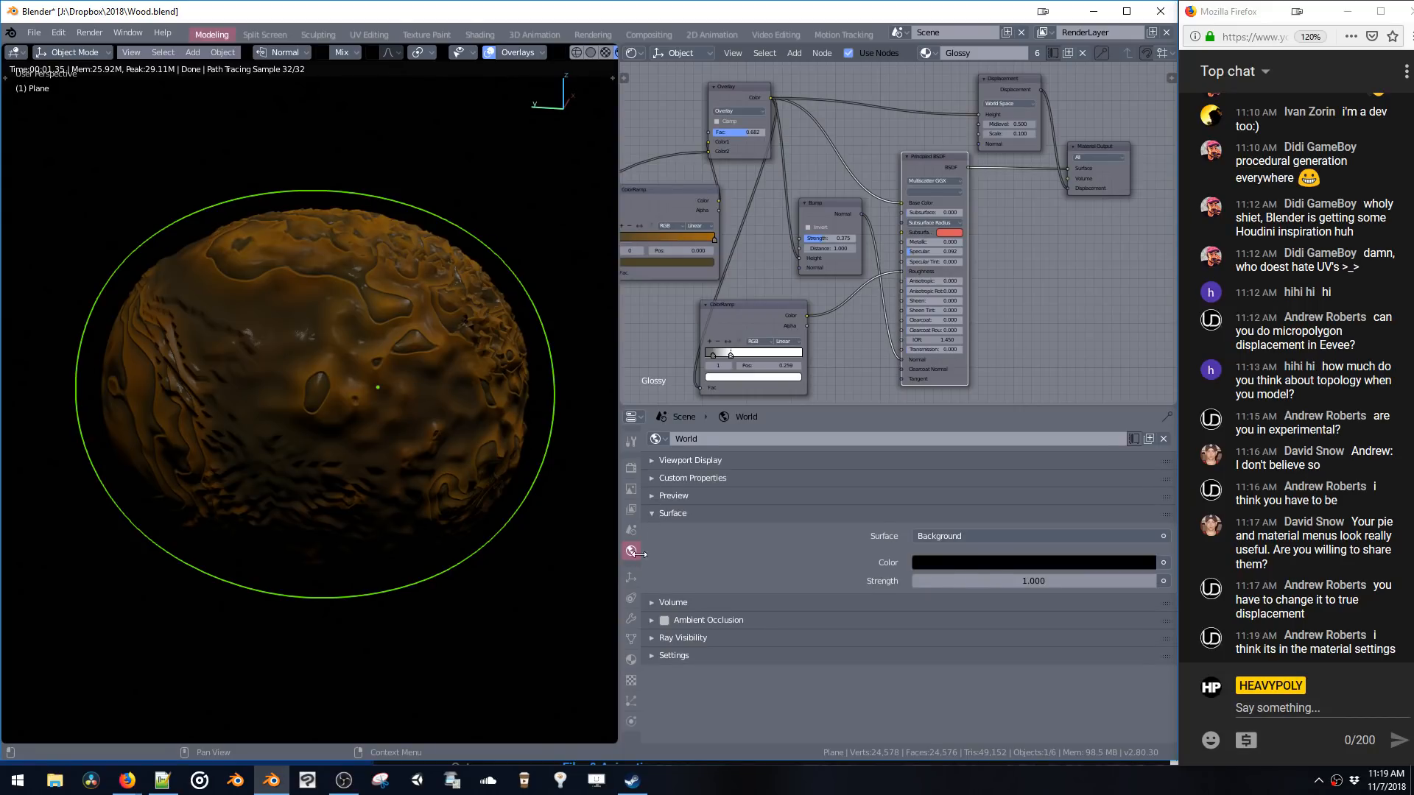
- Examine the Glossy material's Displacement section, including its displacement input, space and height source
left_click(631, 661)
scroll(688, 530, "down", 5)
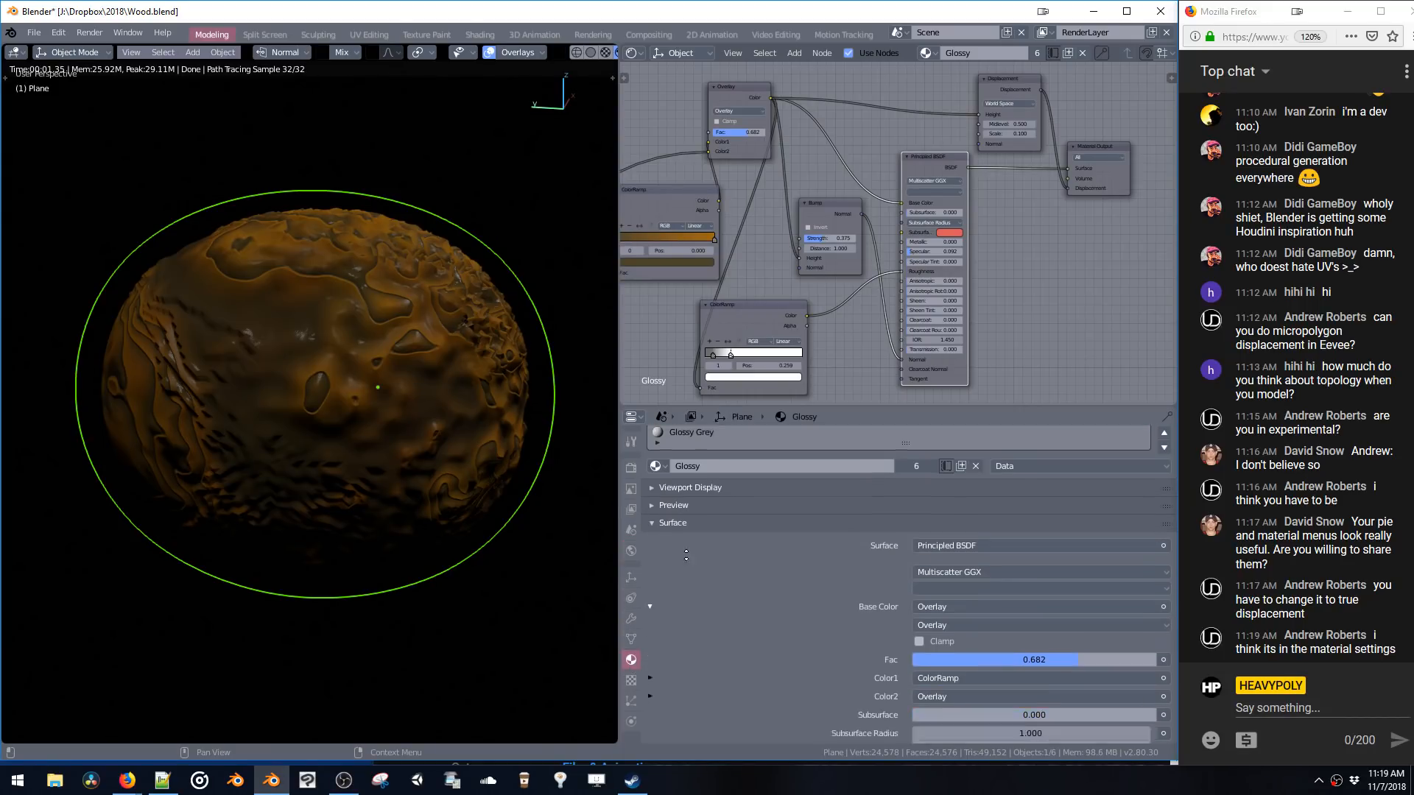
scroll(683, 480, "down", 10)
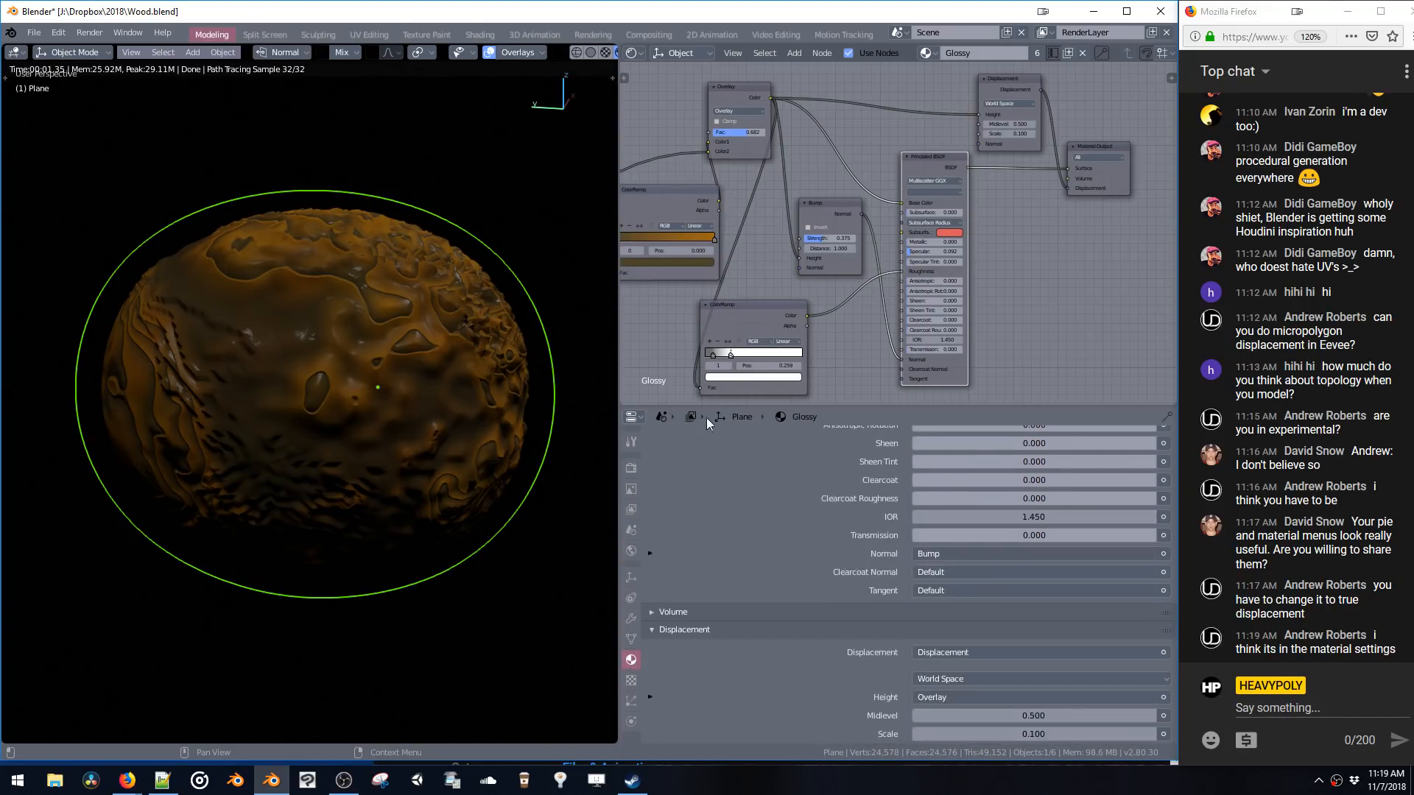
left_click(930, 612)
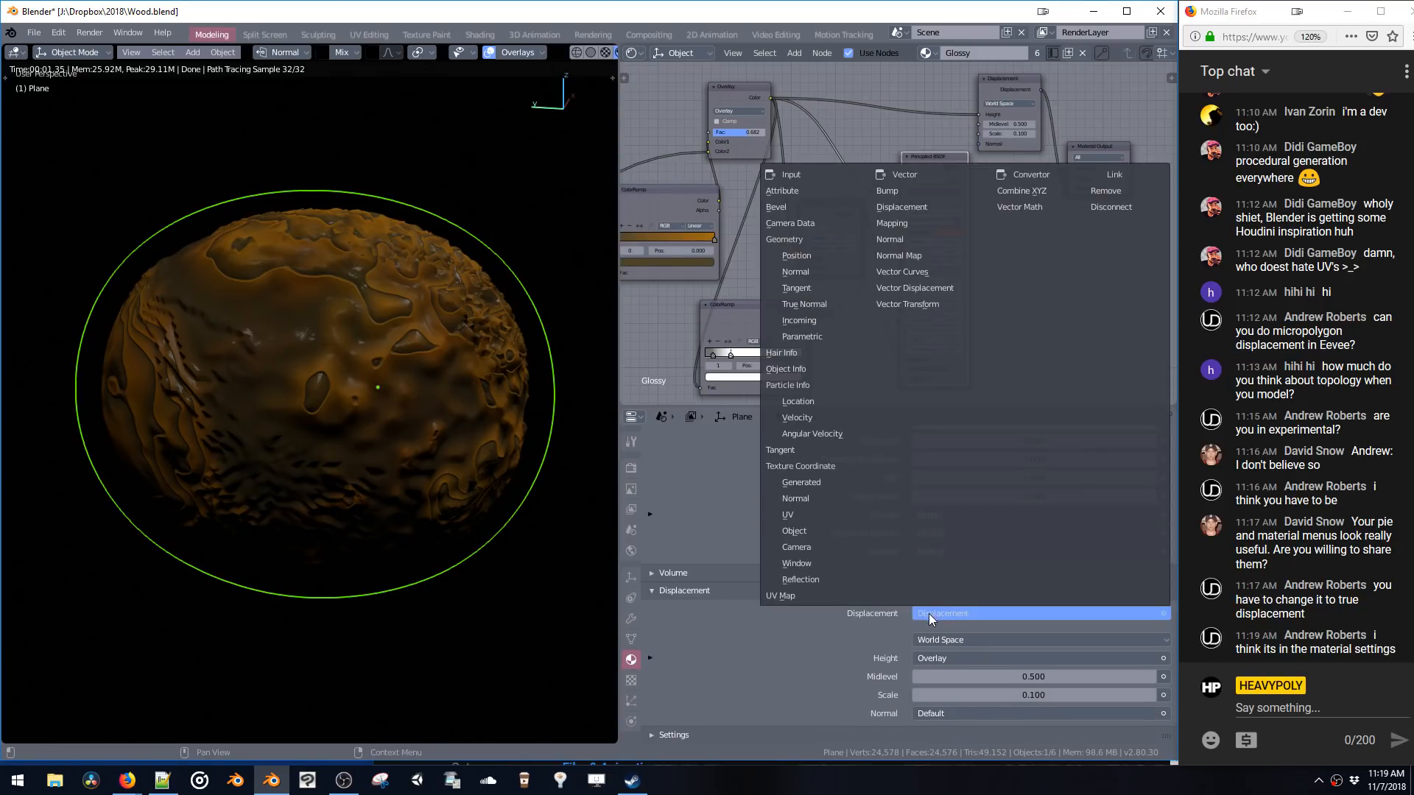
left_click(926, 639)
left_click(926, 639)
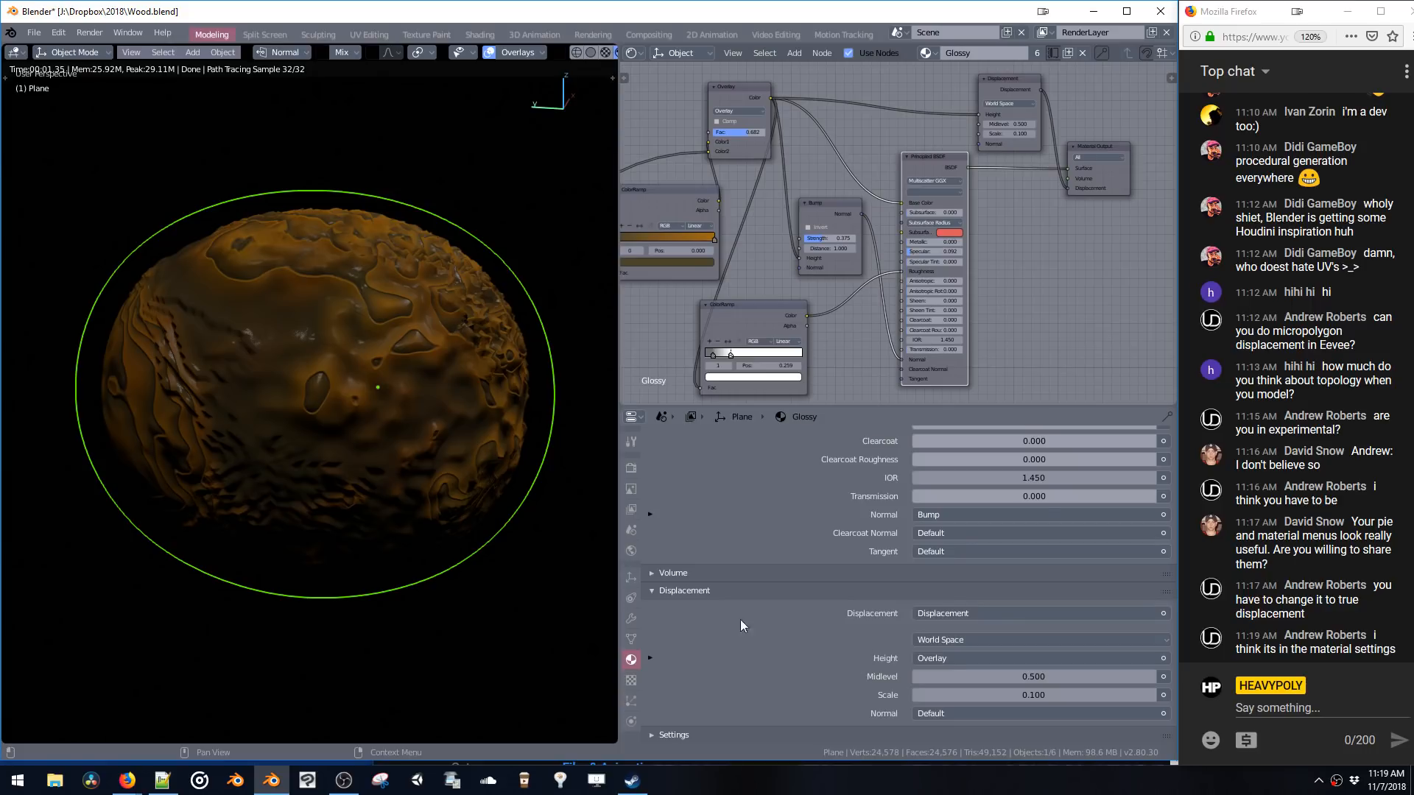
left_click(649, 659)
scroll(666, 612, "down", 3)
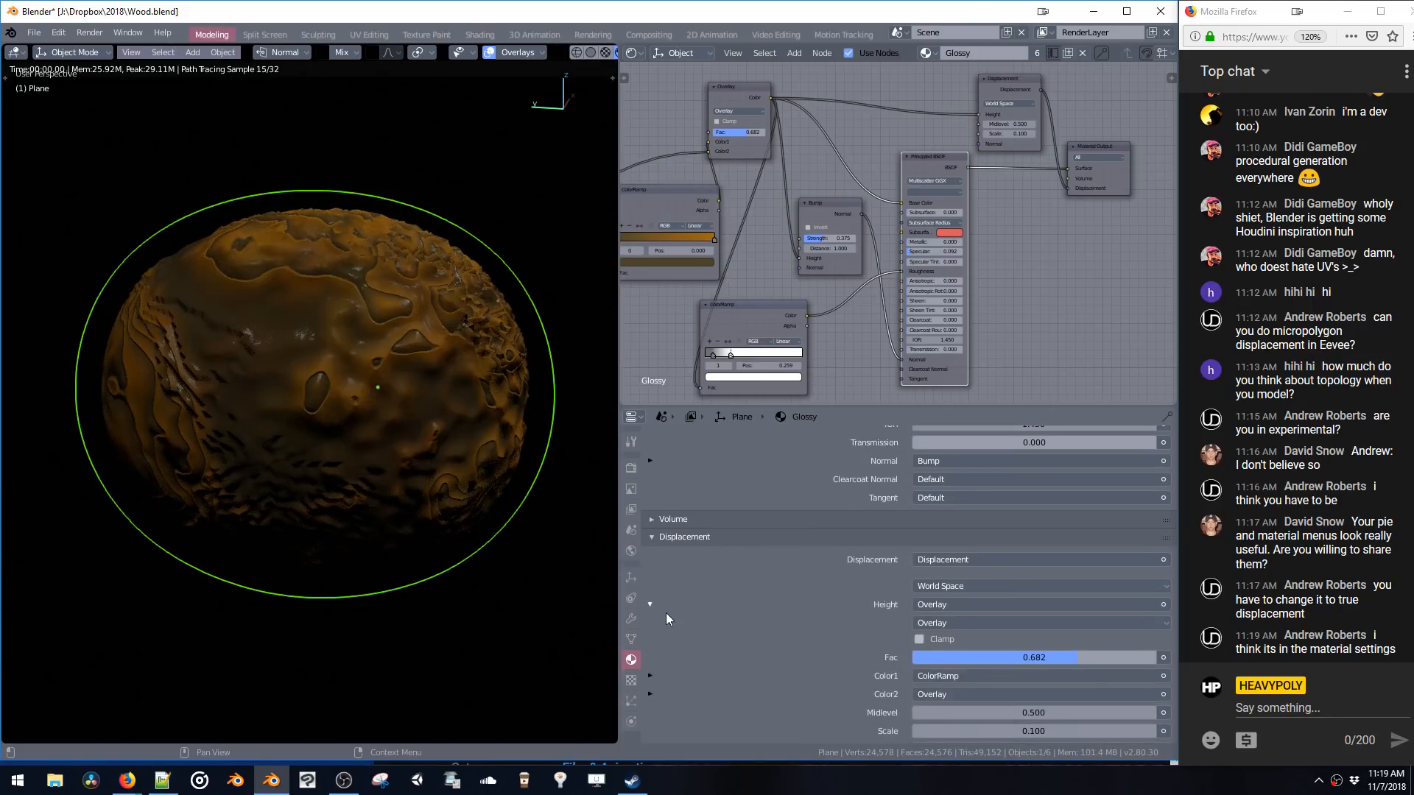
left_click(648, 569)
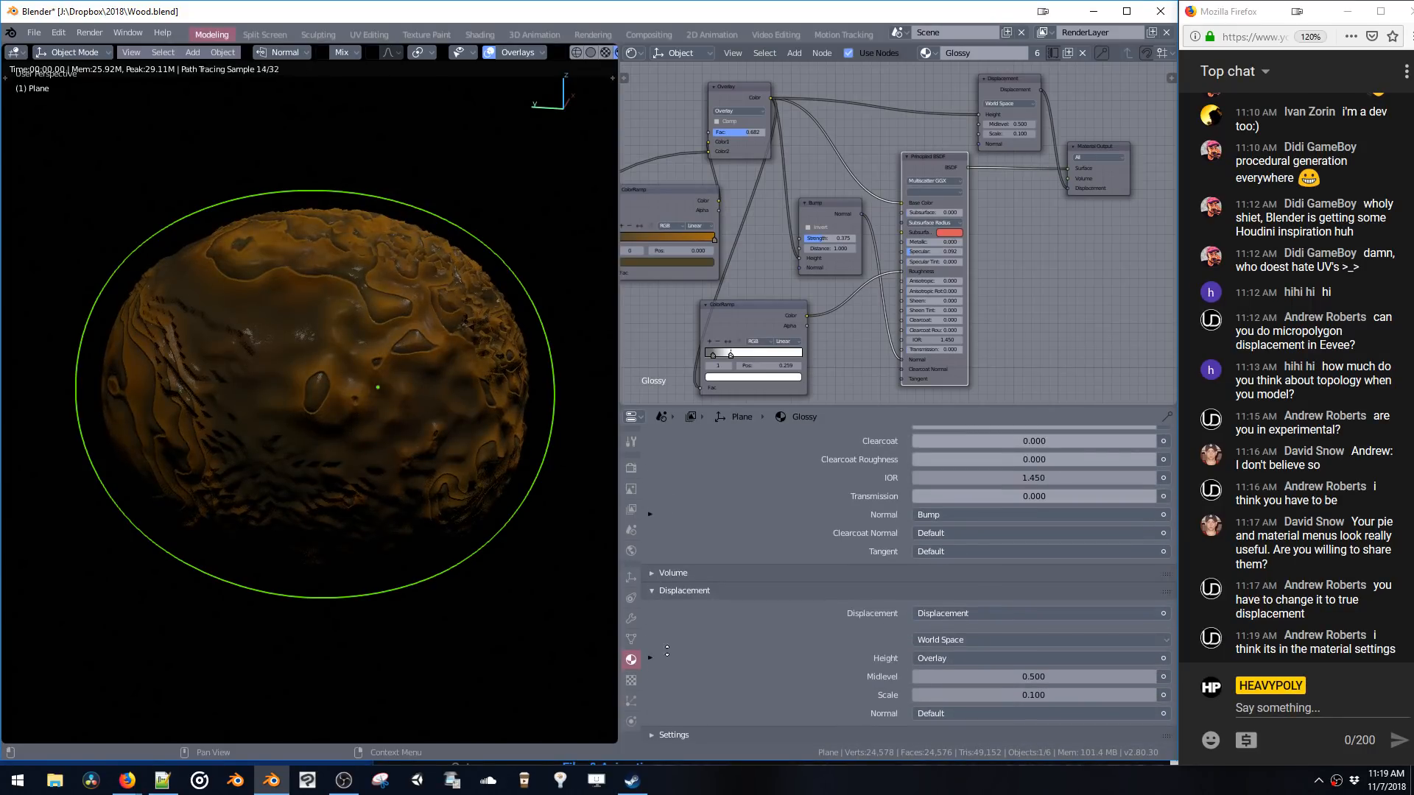
- Check the Displacement Method choices in the Glossy material's surface settings
scroll(662, 662, "down", 3)
scroll(692, 524, "down", 1)
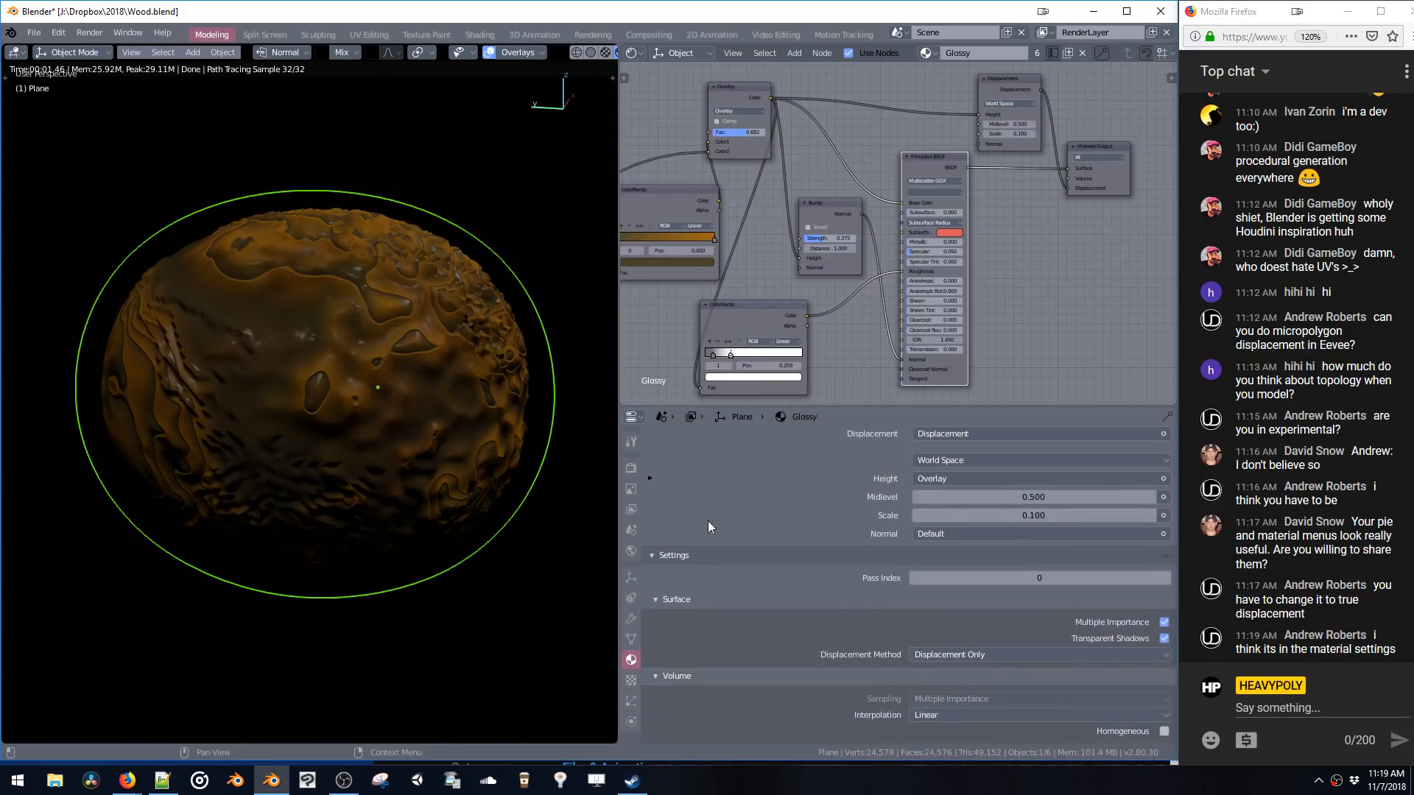
left_click(941, 654)
scroll(846, 564, "up", 8)
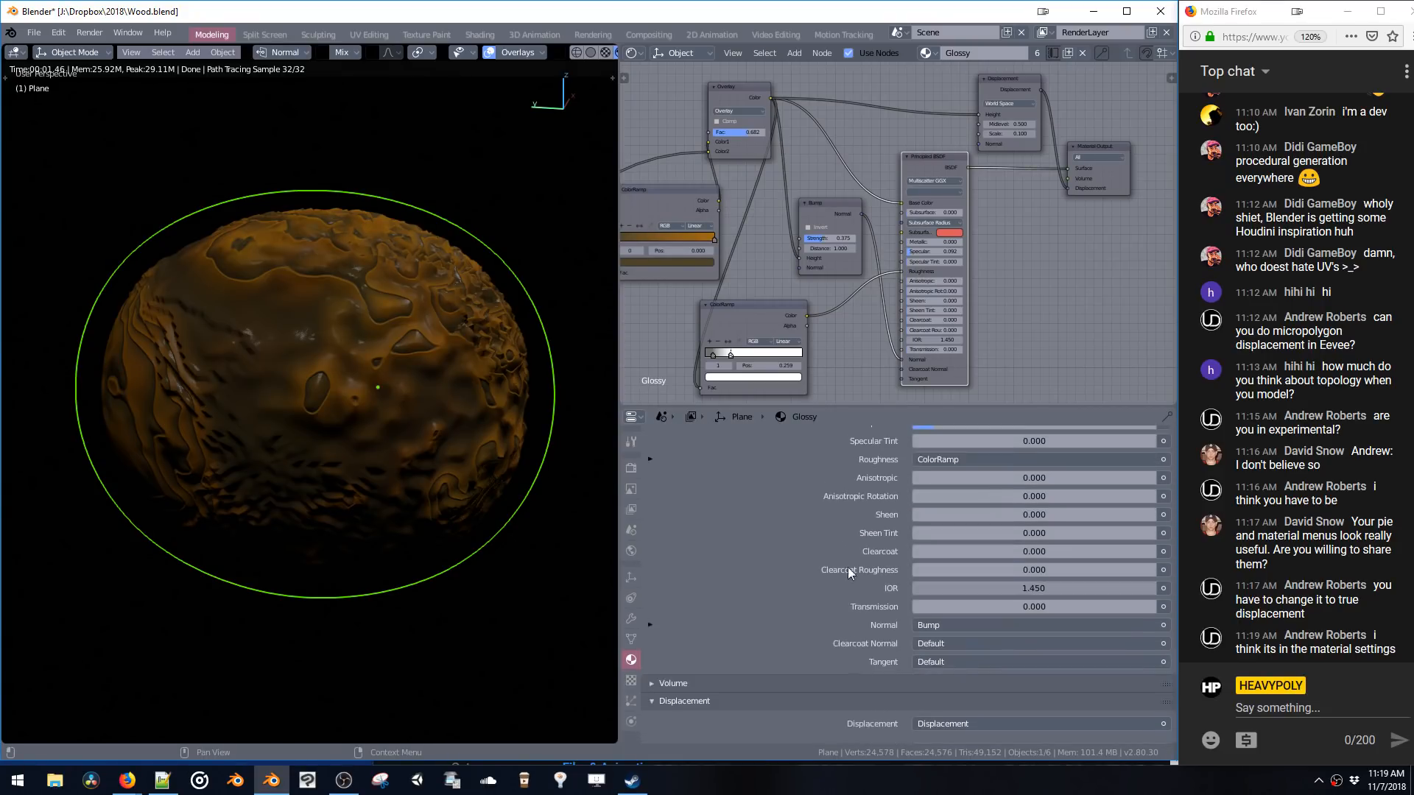
scroll(848, 572, "up", 10)
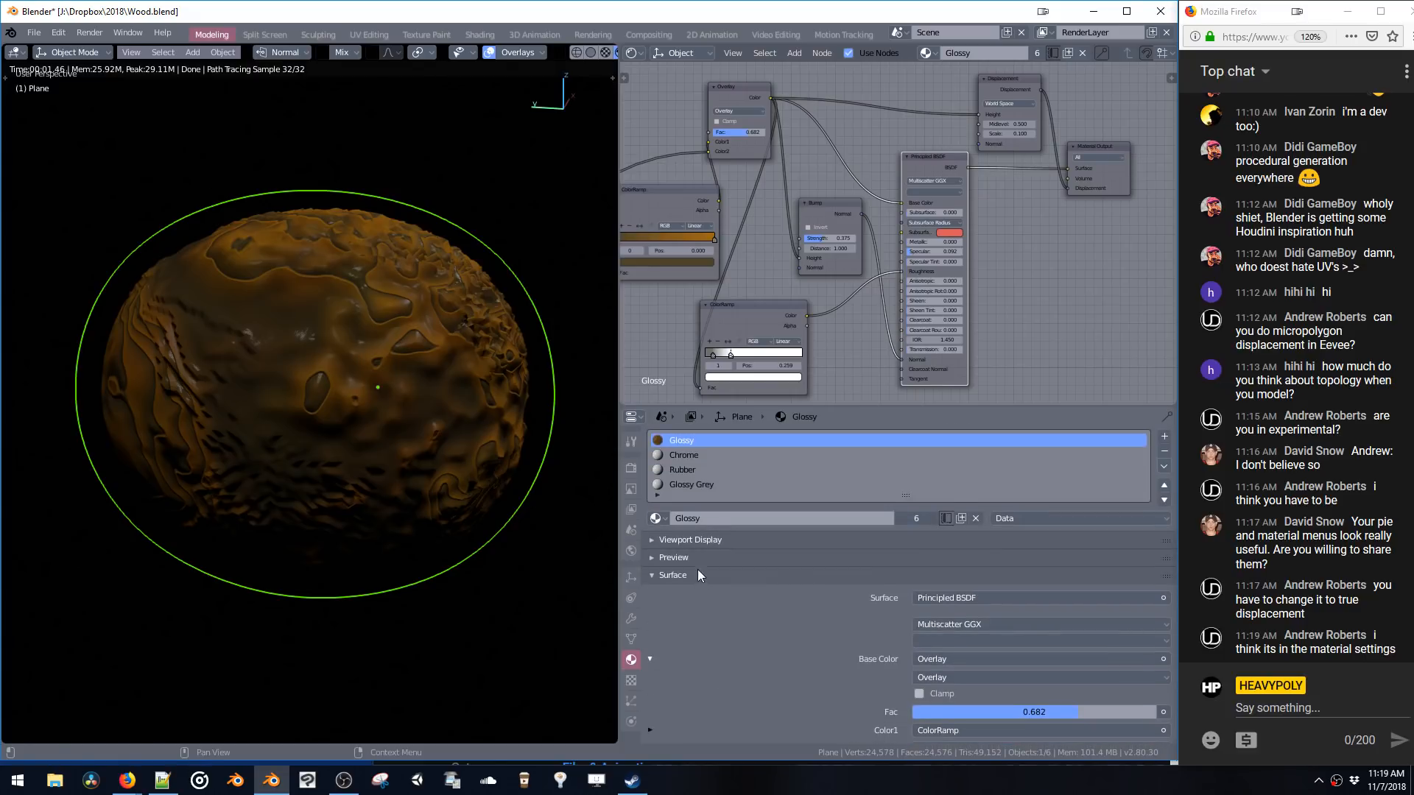
- Enable Adaptive subdivision on the object's Subsurf_Base modifier
left_click(629, 639)
left_click(631, 618)
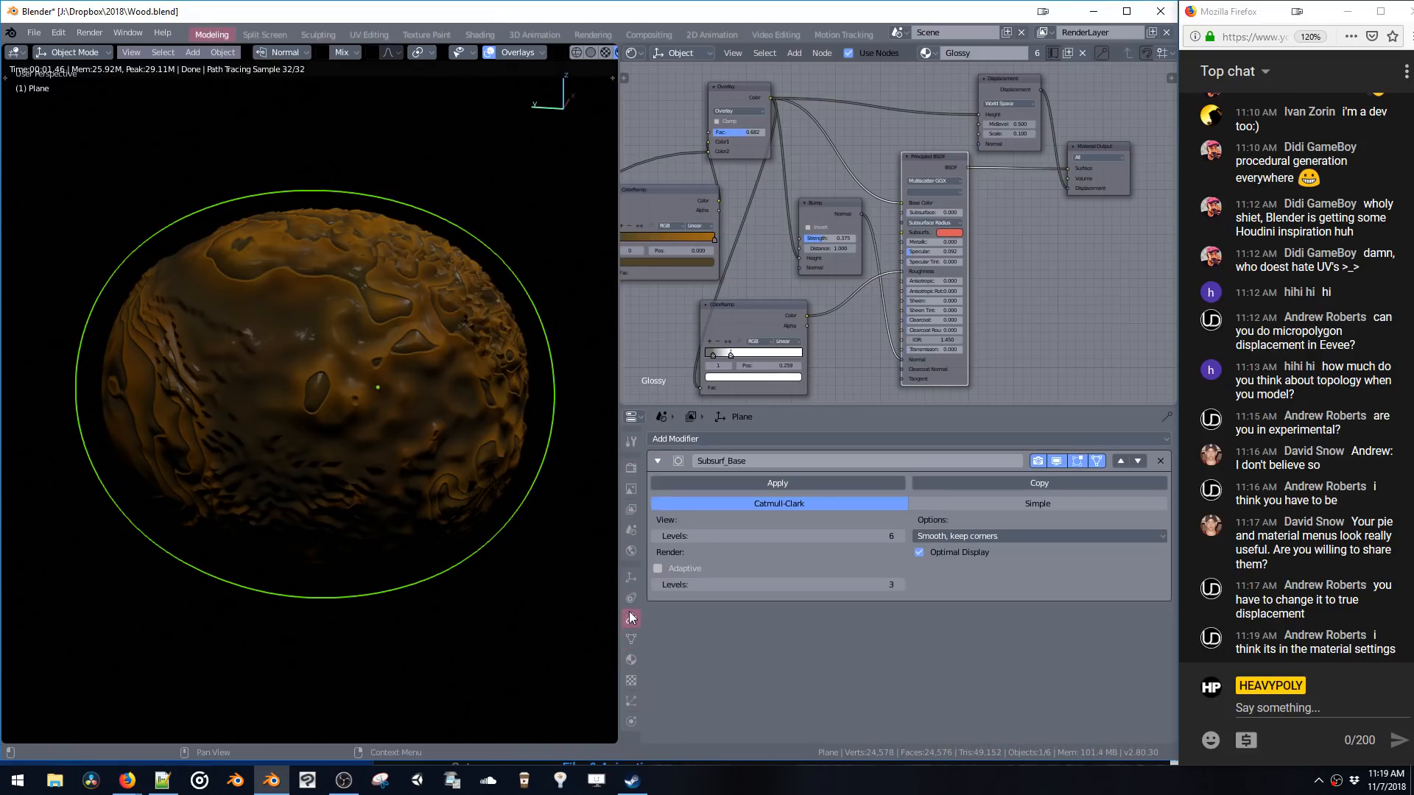
left_click(628, 598)
left_click(630, 624)
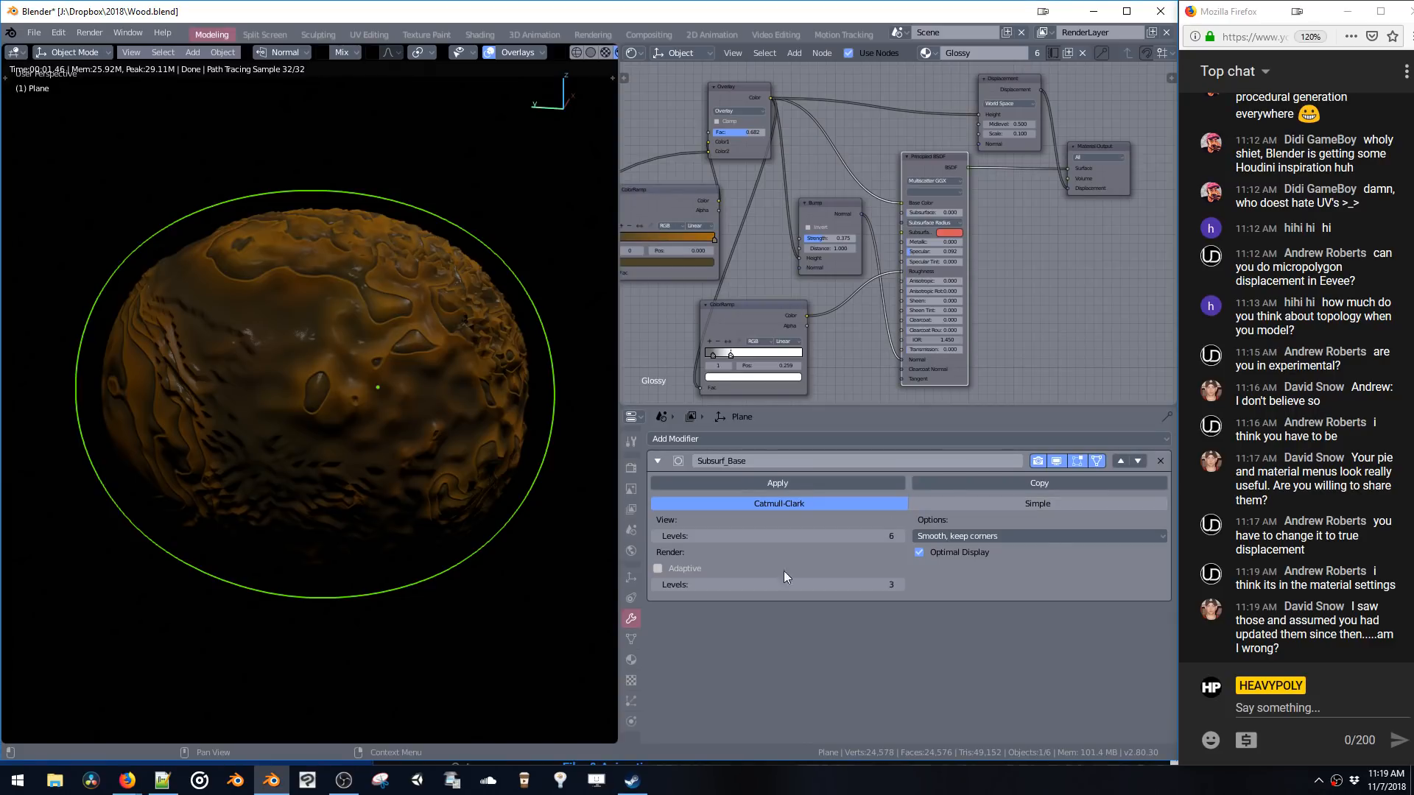
left_click(658, 569)
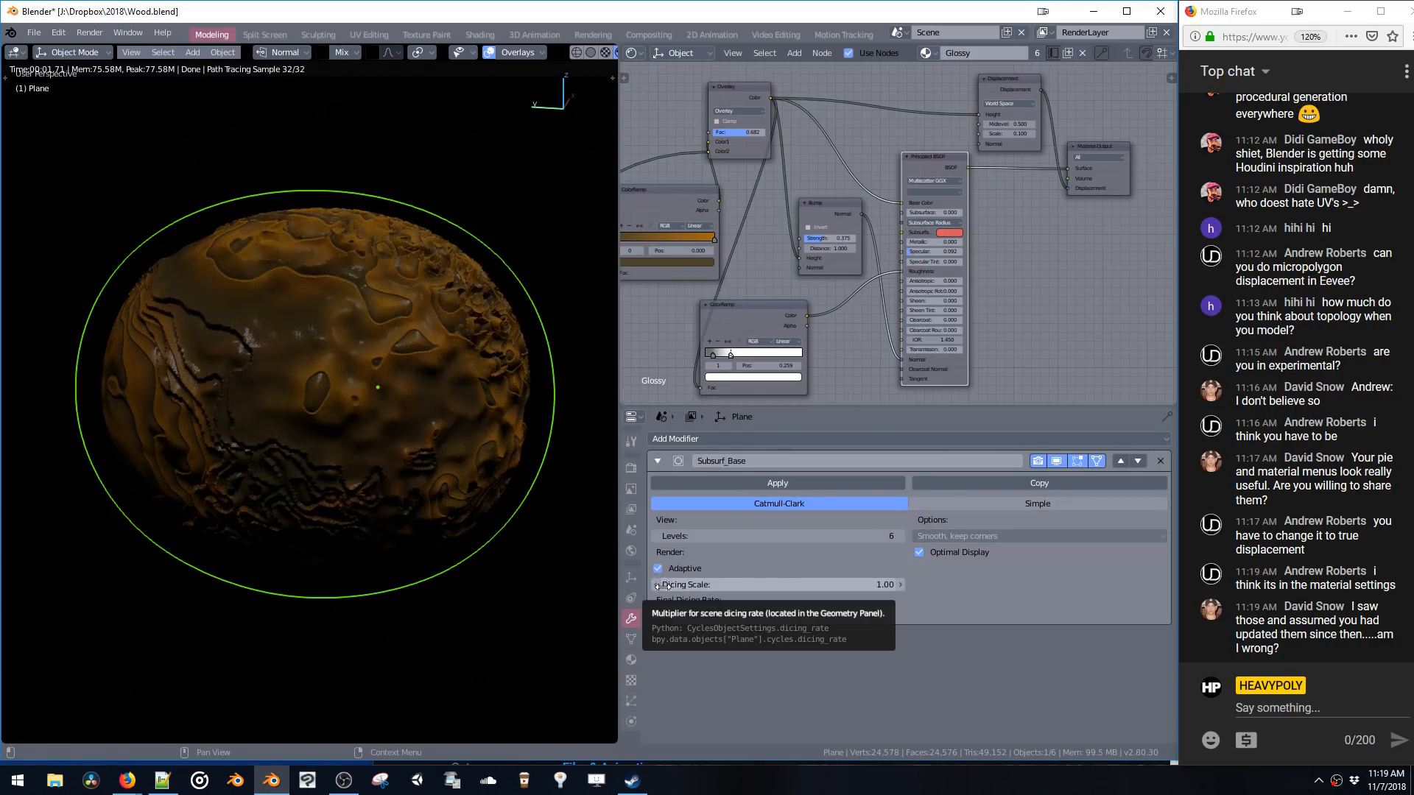
- Set the Subsurf_Base modifier's dicing scale to 0.5 and refresh the viewport by switching to material shading and back to rendered
left_click(838, 587)
type("0.5")
key("Return")
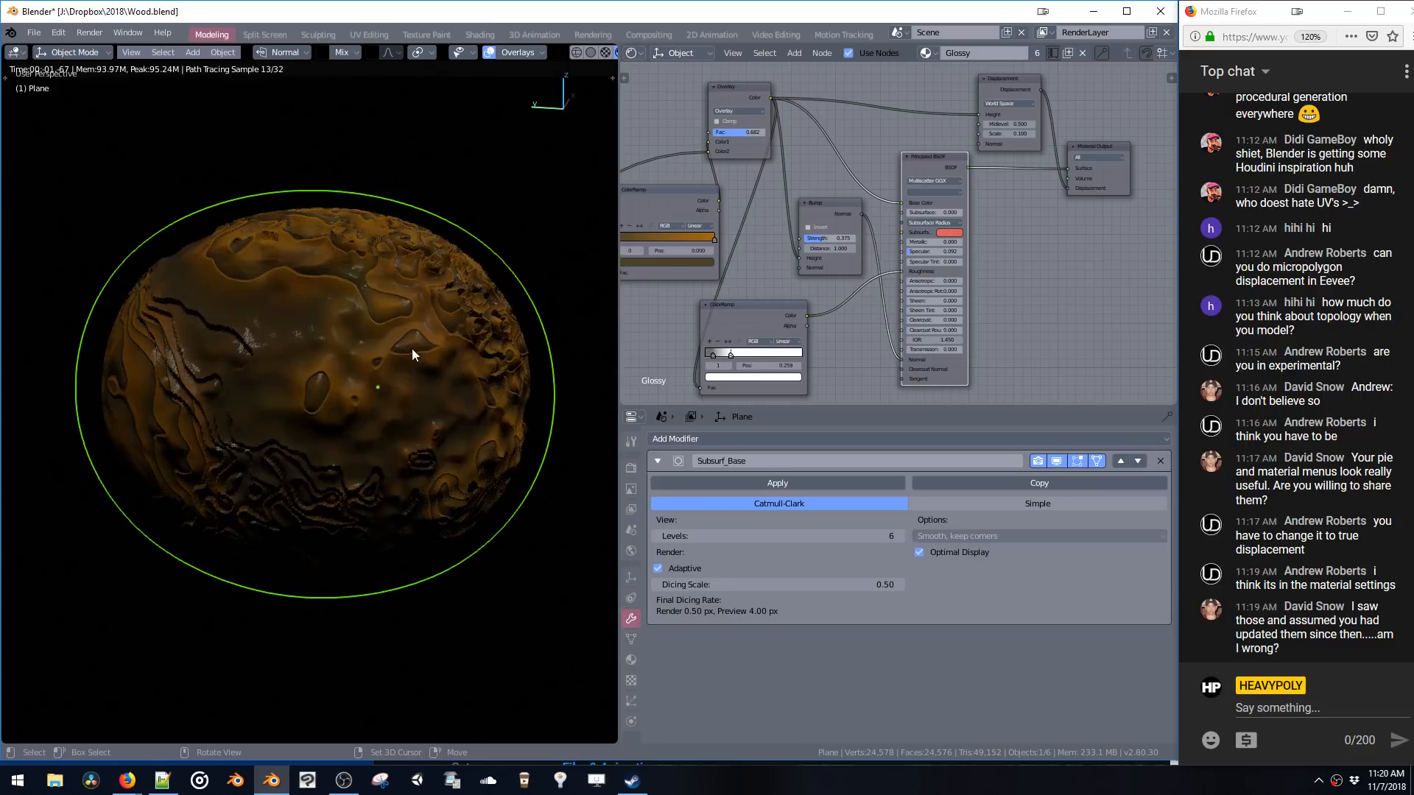
scroll(343, 358, "up", 5)
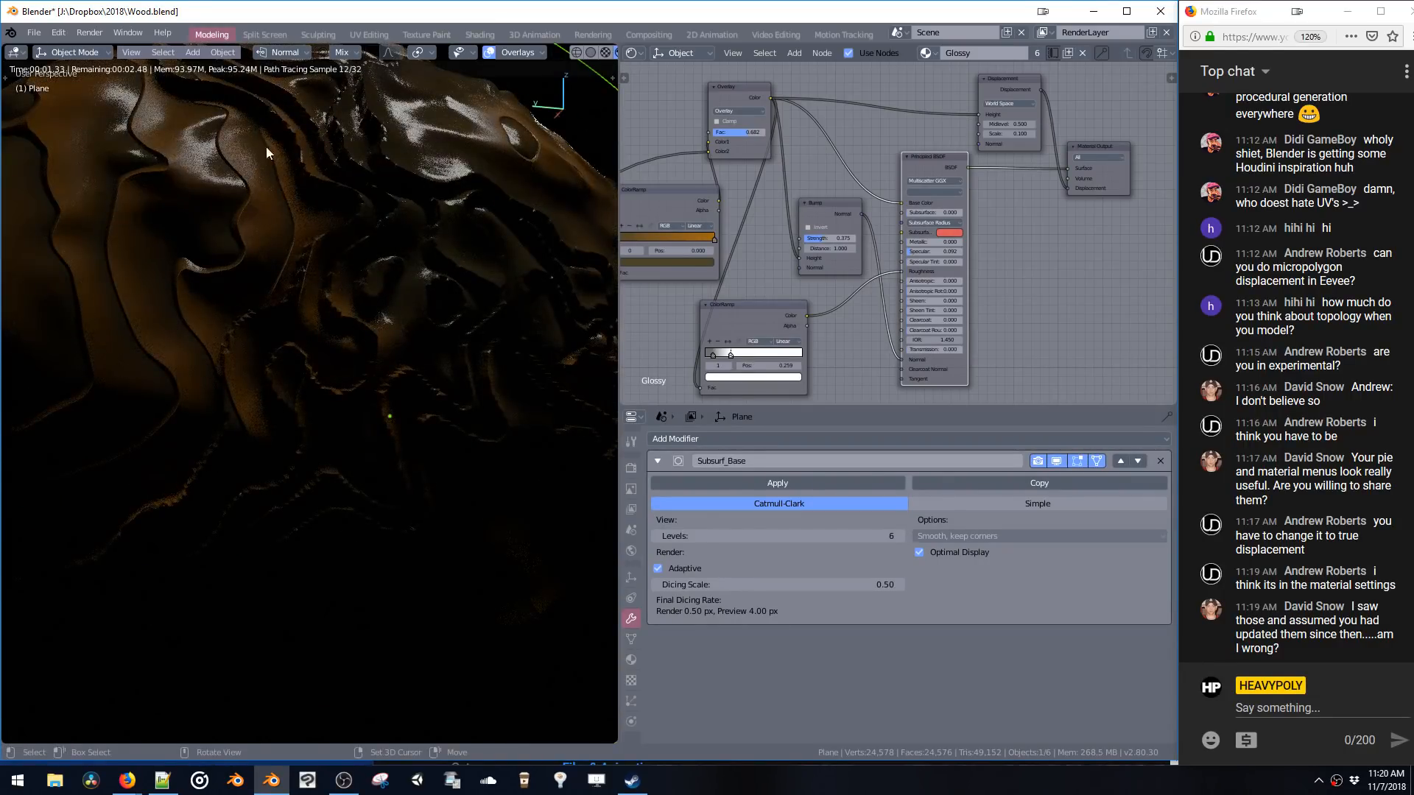
key("z")
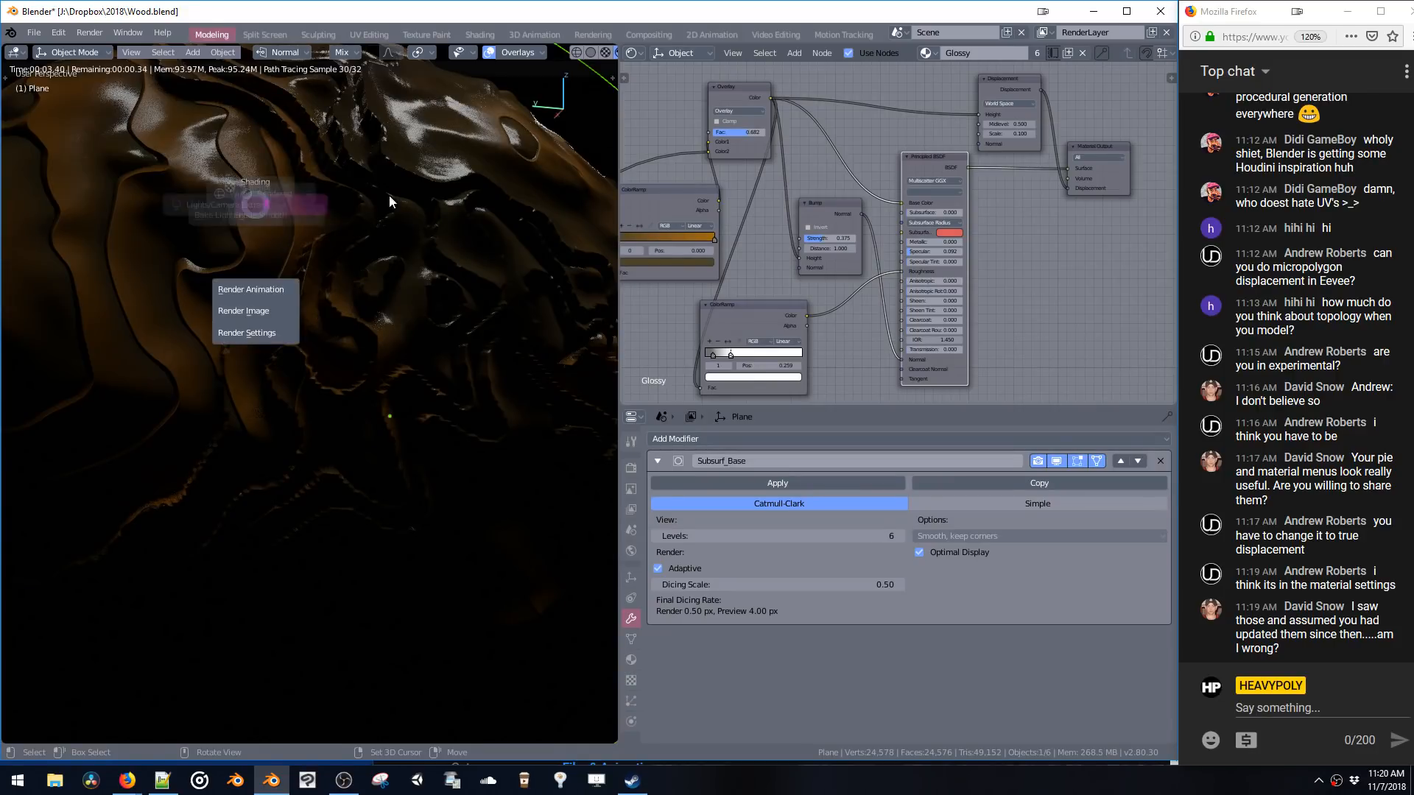
left_click(262, 123)
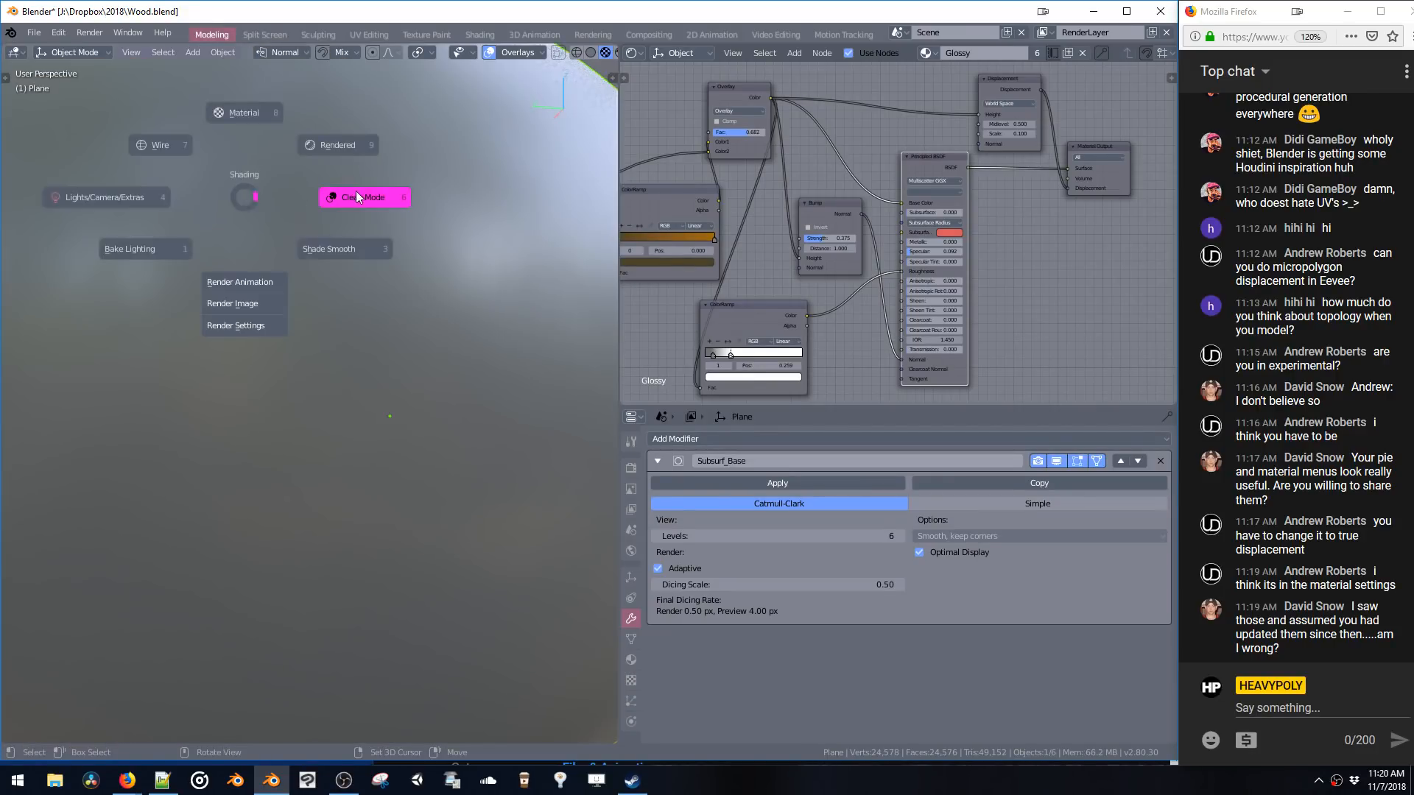
key("z")
left_click(391, 138)
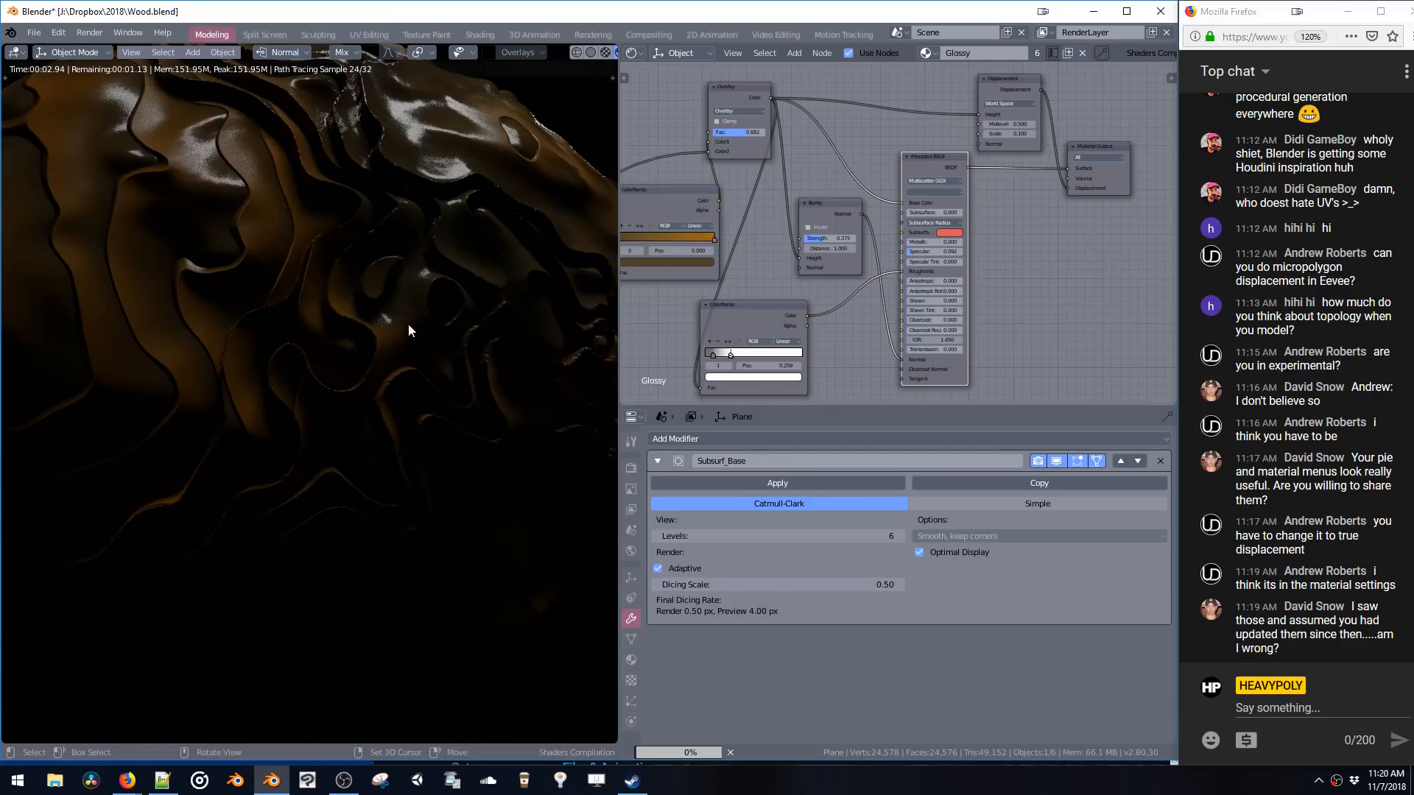
- Examine the finely diced displacement on the rendered object from several angles, both up close and as a whole
mouse_move(369, 363)
middle_mouse_down()
mouse_move(426, 309)
mouse_move(465, 308)
mouse_move(407, 344)
middle_mouse_up()
scroll(413, 342, "down", 3)
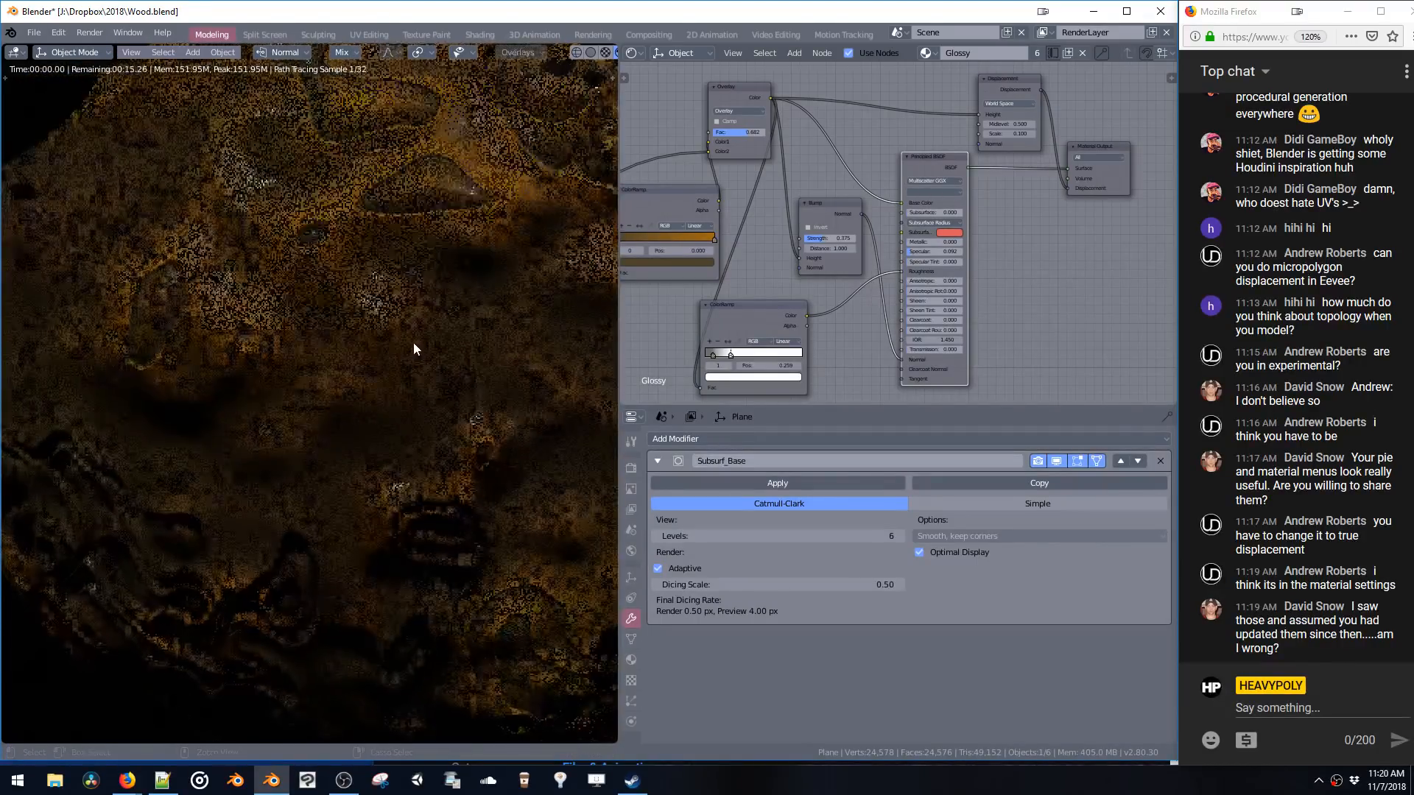
mouse_move(436, 373)
middle_mouse_down()
mouse_move(315, 374)
mouse_move(254, 283)
middle_mouse_up()
scroll(243, 294, "up", 6)
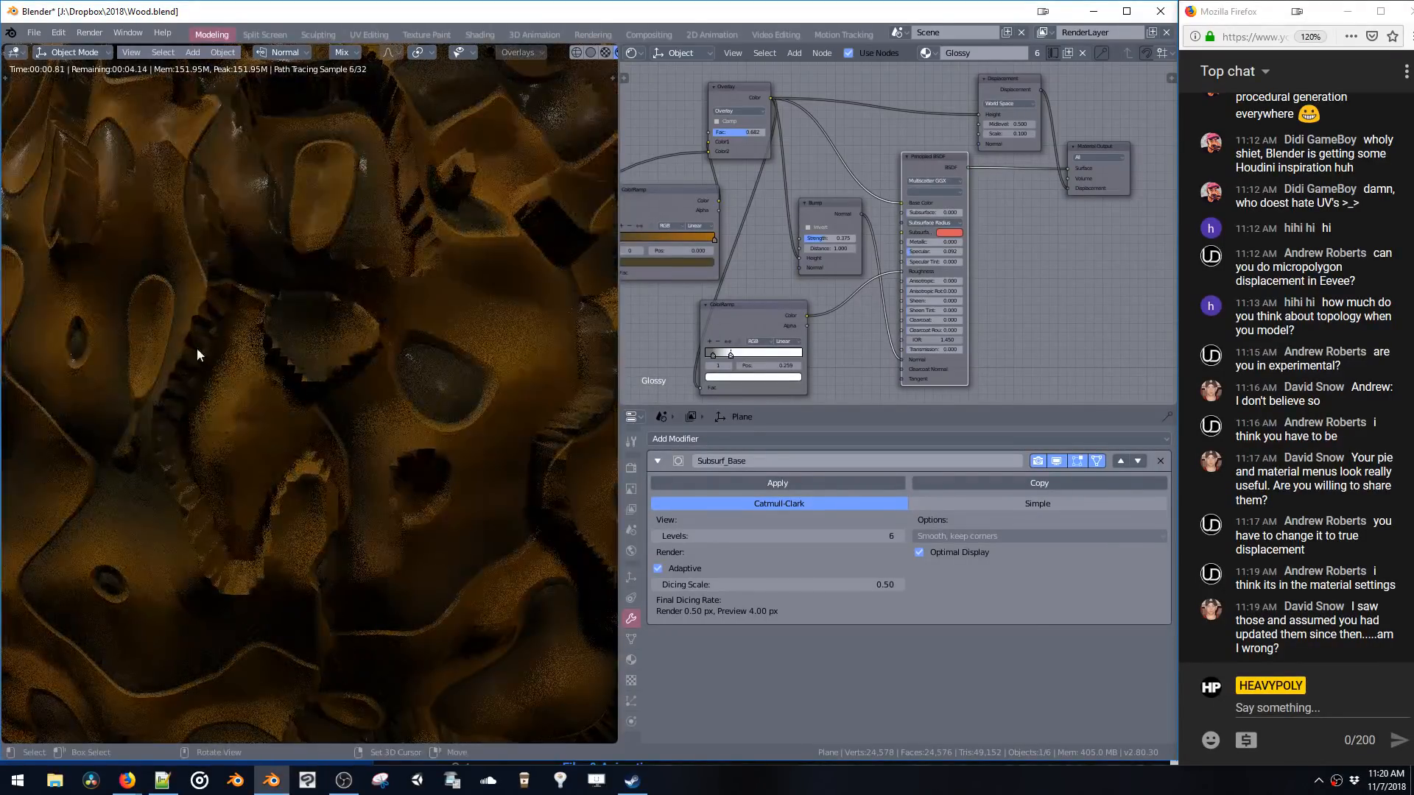
scroll(212, 326, "down", 7)
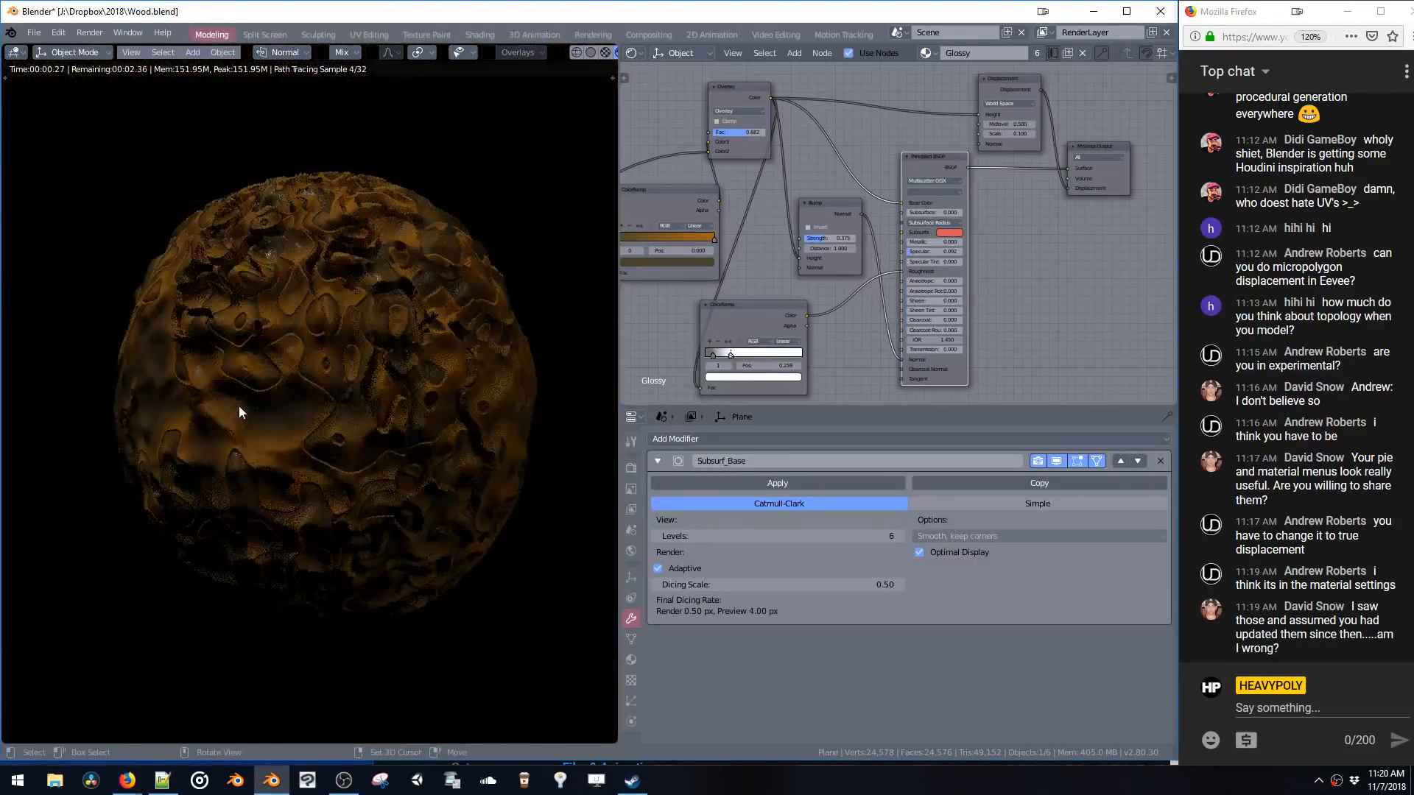
mouse_move(235, 405)
middle_mouse_down()
mouse_move(374, 386)
mouse_move(352, 374)
middle_mouse_up()
scroll(352, 343, "up", 5)
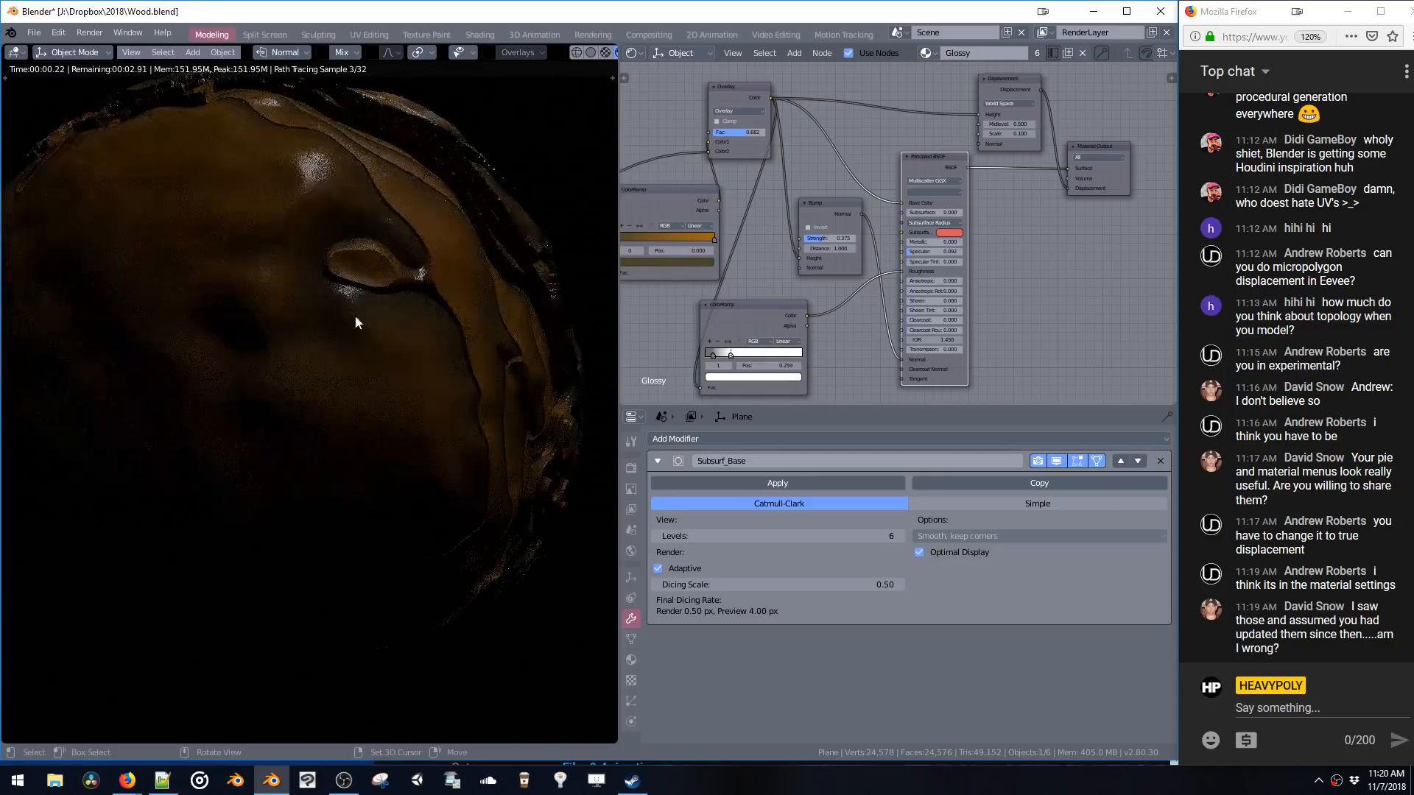
scroll(362, 289, "up", 4)
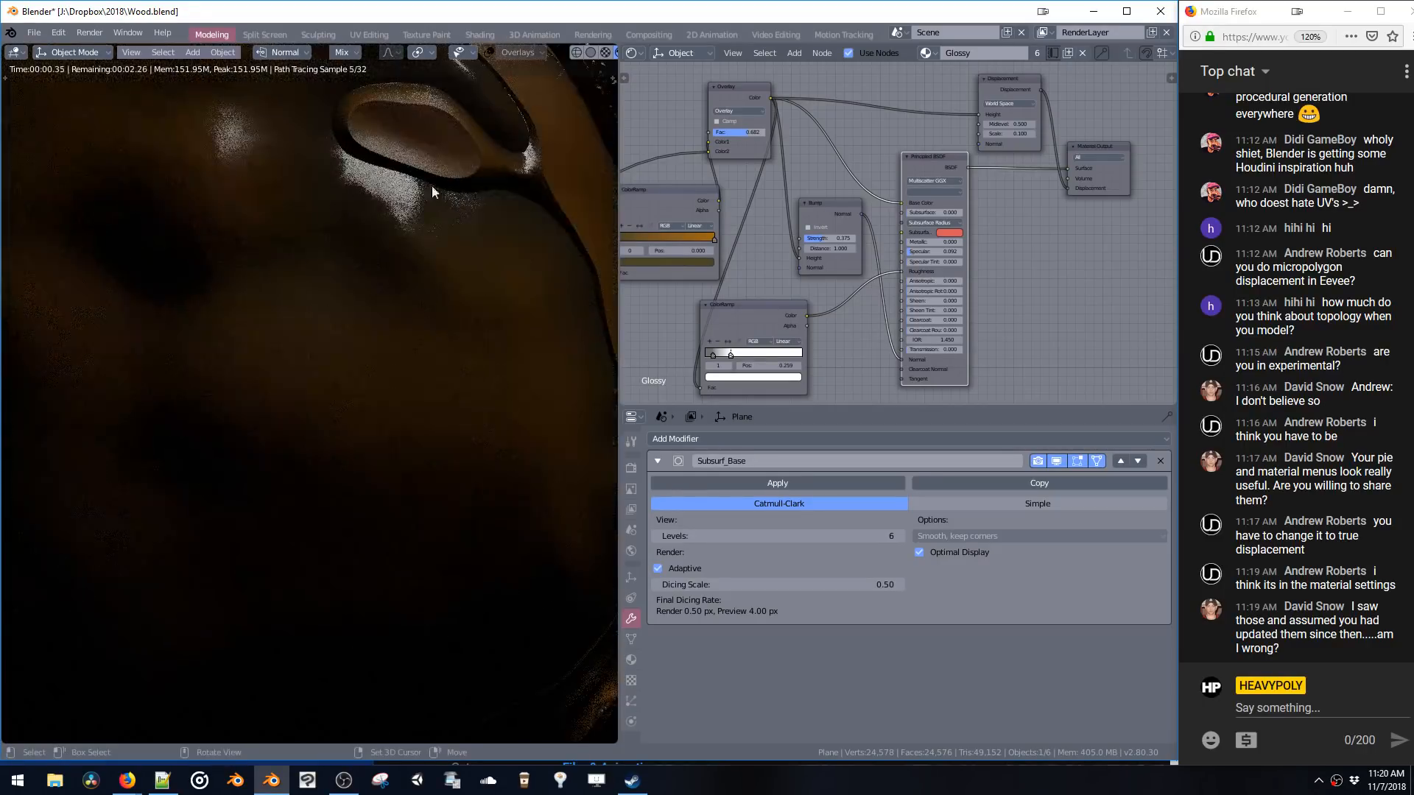
scroll(408, 177, "down", 8)
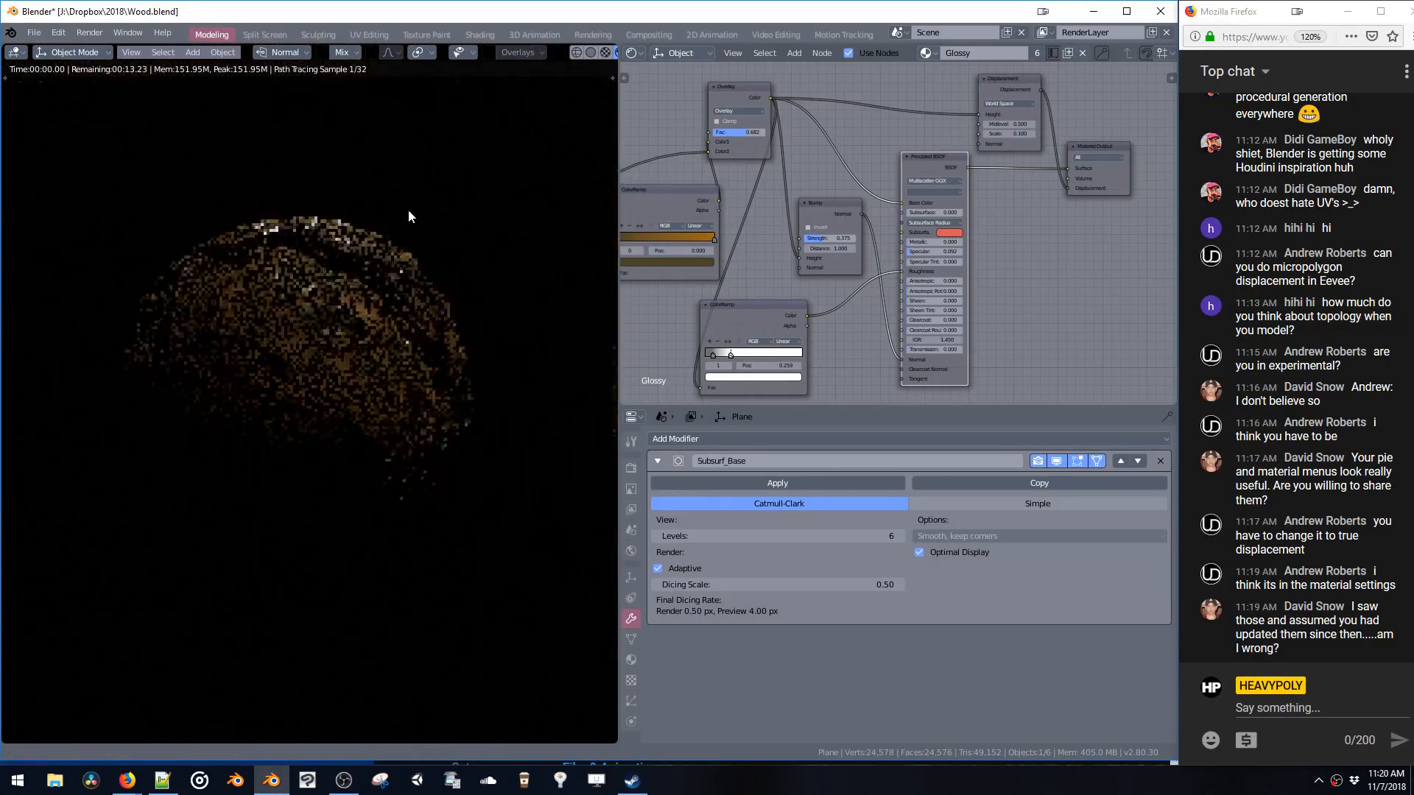
scroll(405, 346, "up", 4)
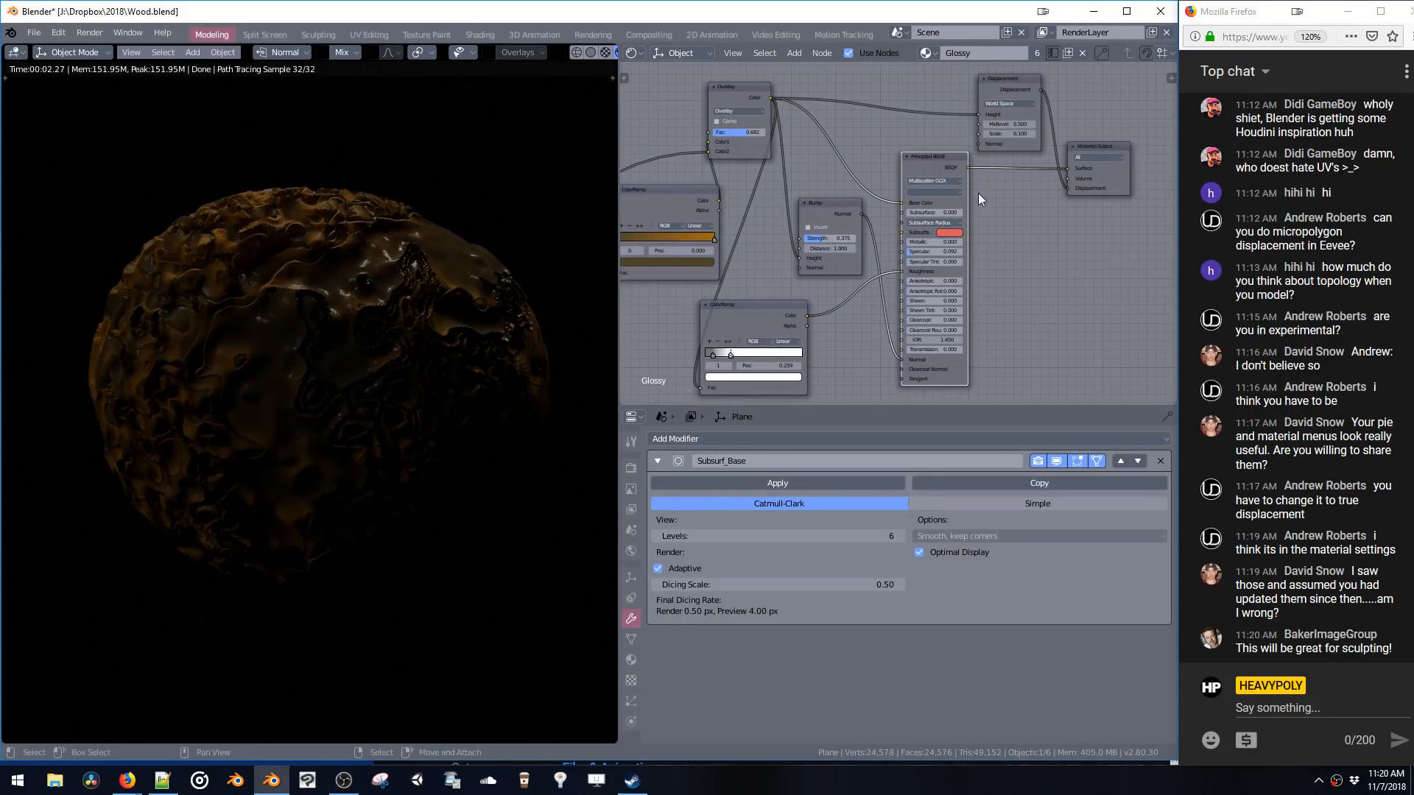
- Raise the Displacement node's scale to about 0.39
left_click_drag(1015, 133, 1001, 144)
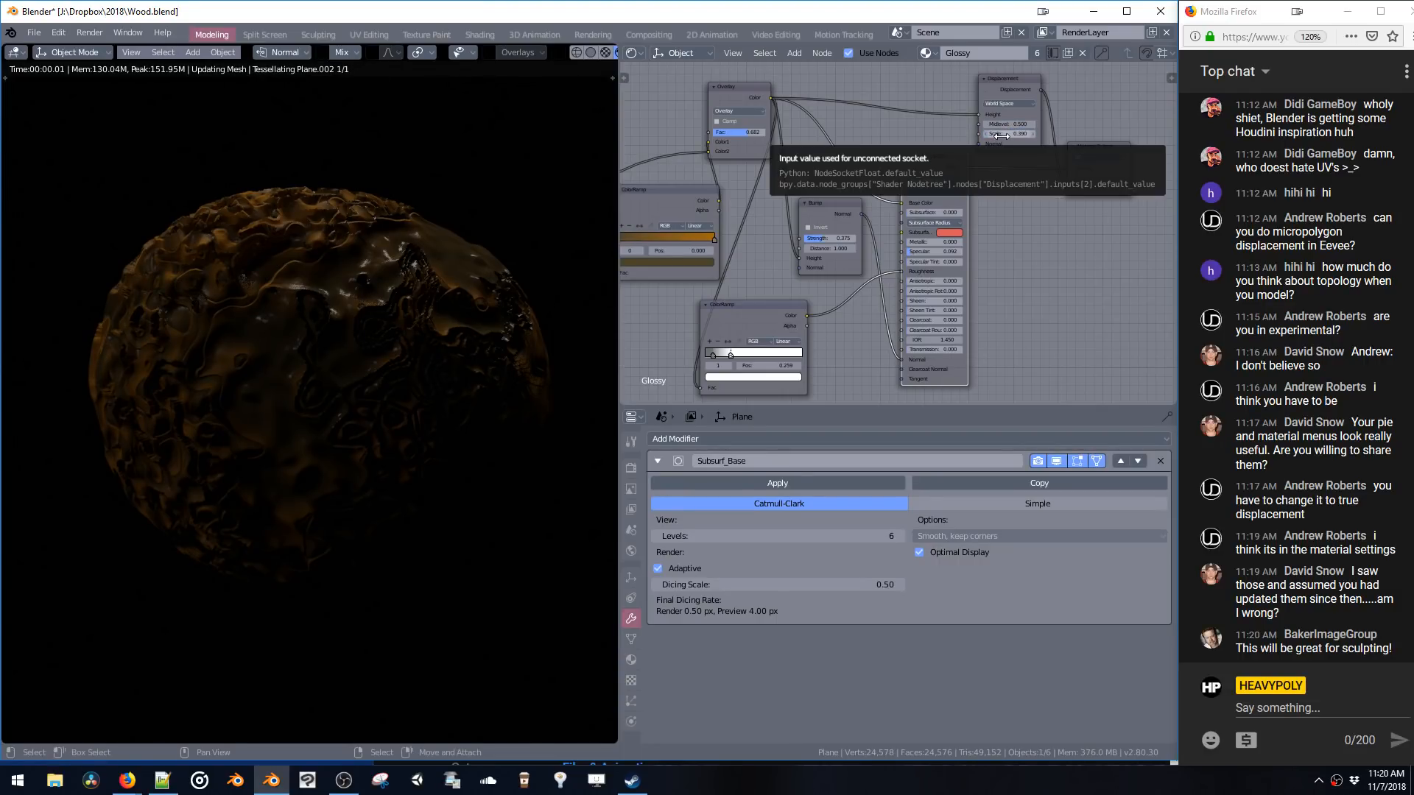
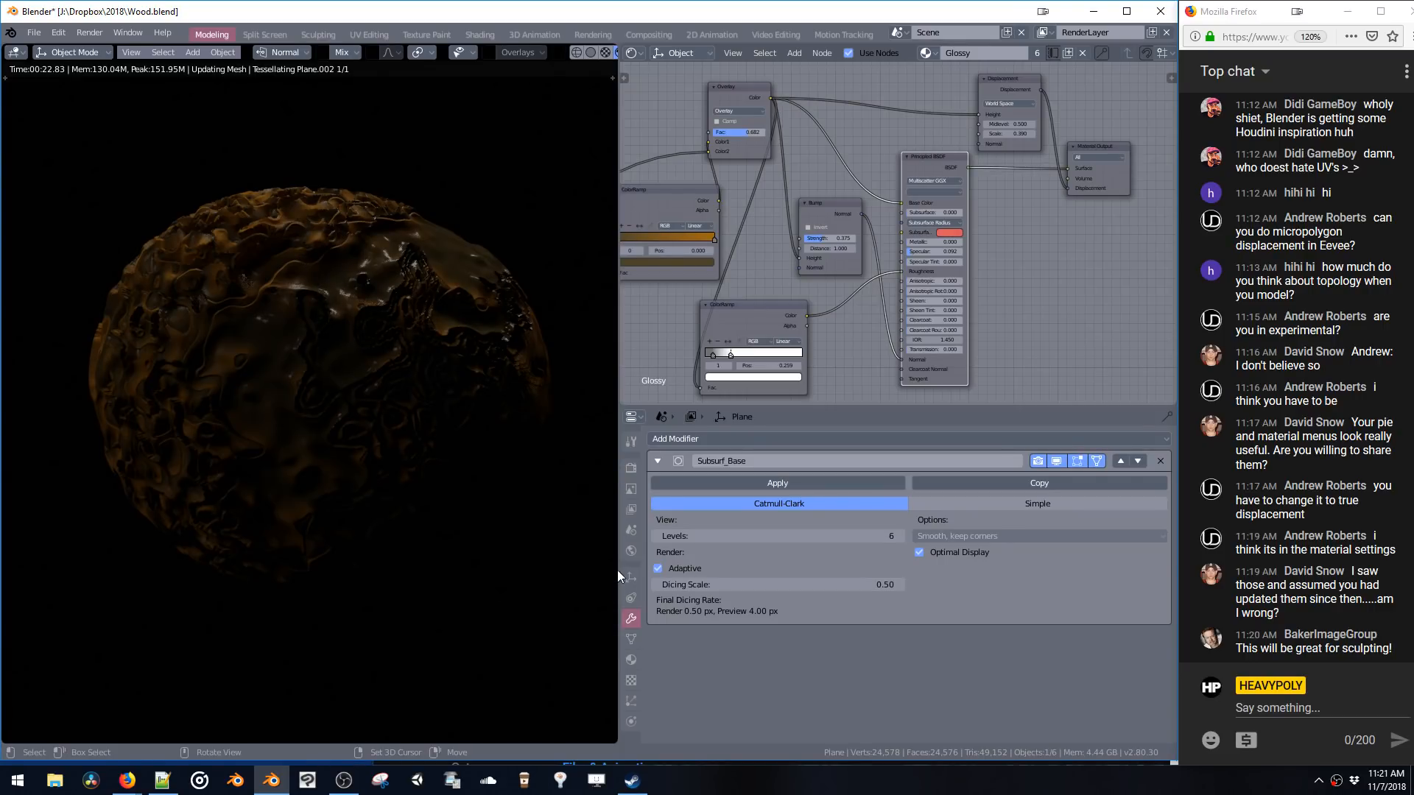
- Widen the 3D viewport and set the Subsurf_Base modifier's dicing scale to 1.00
left_click_drag(618, 572, 701, 572)
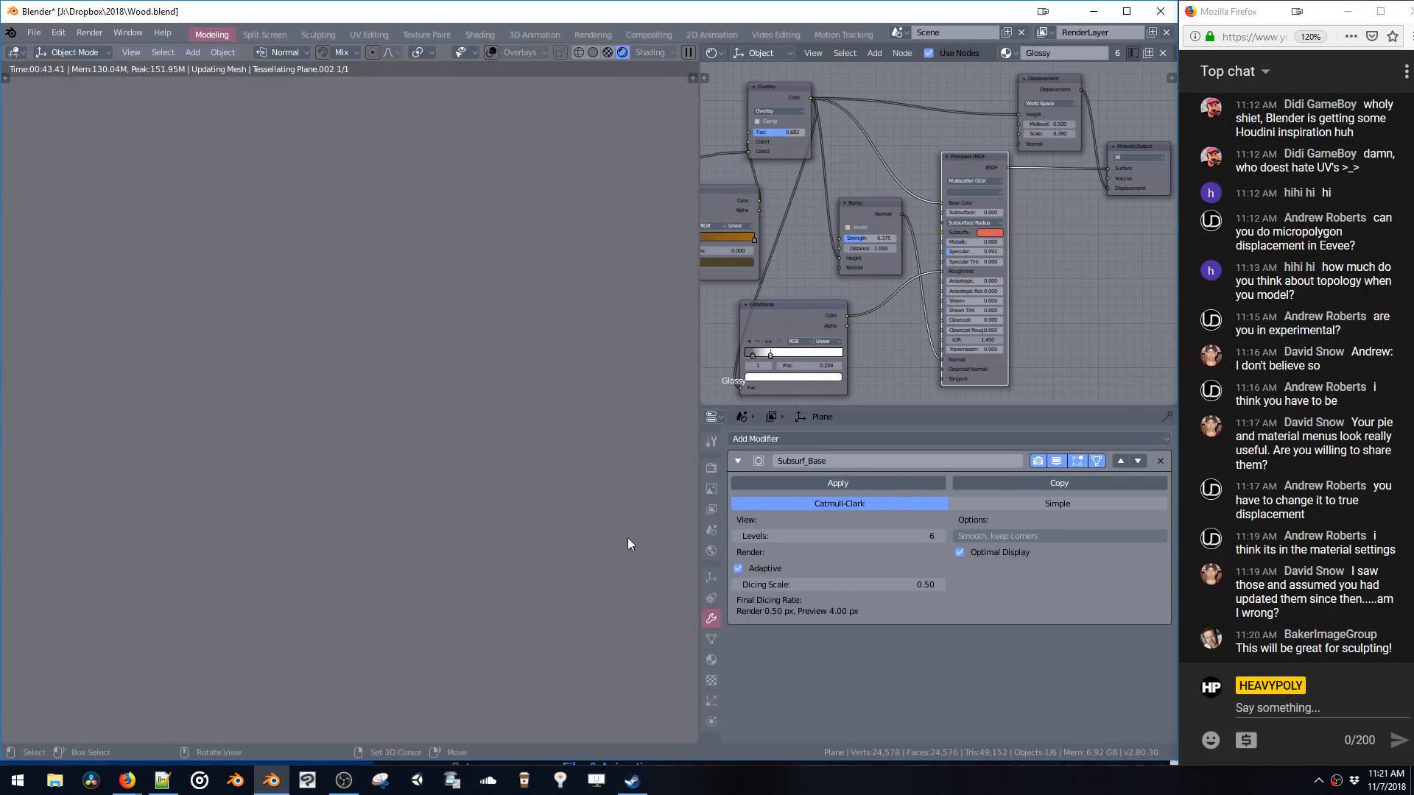
left_click(854, 584)
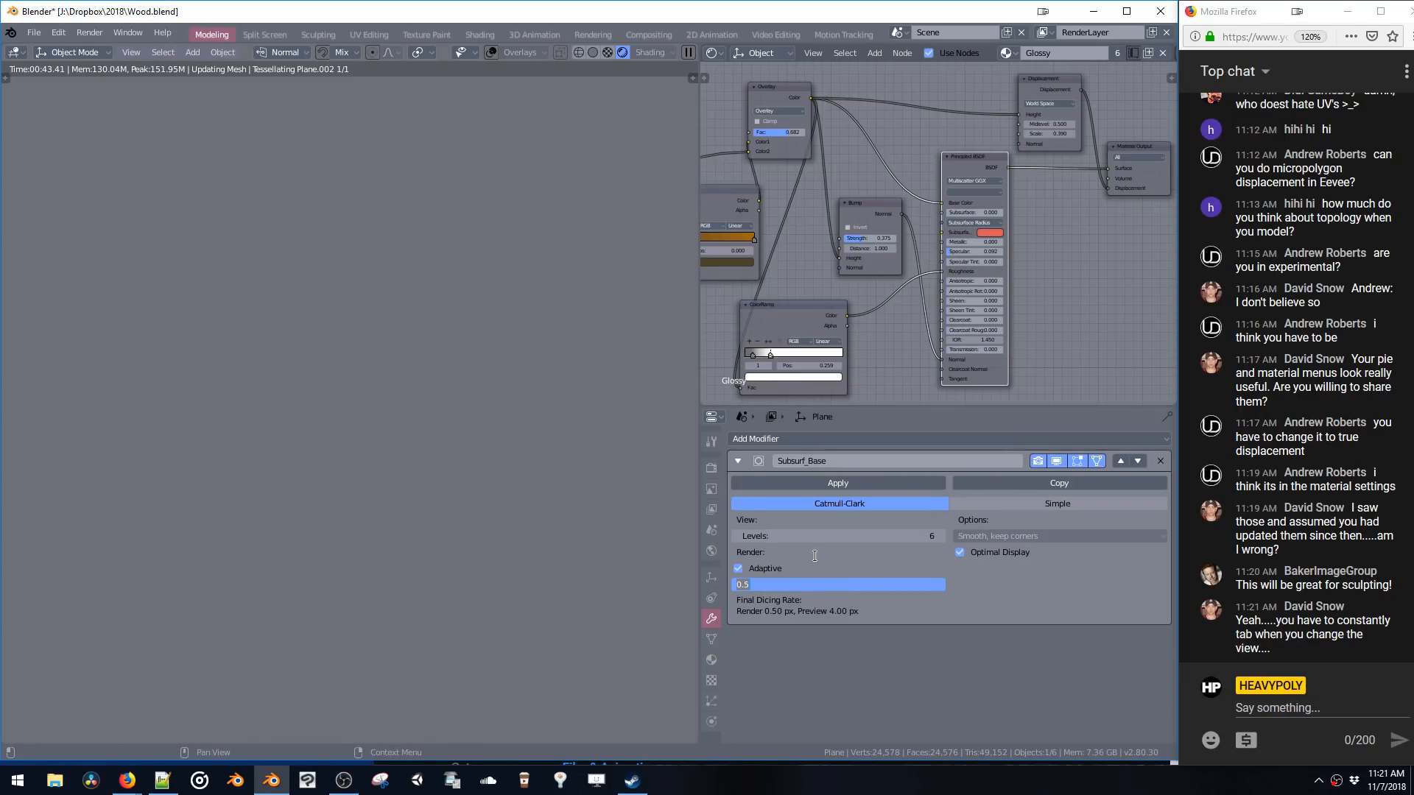
type("1")
key("Return")
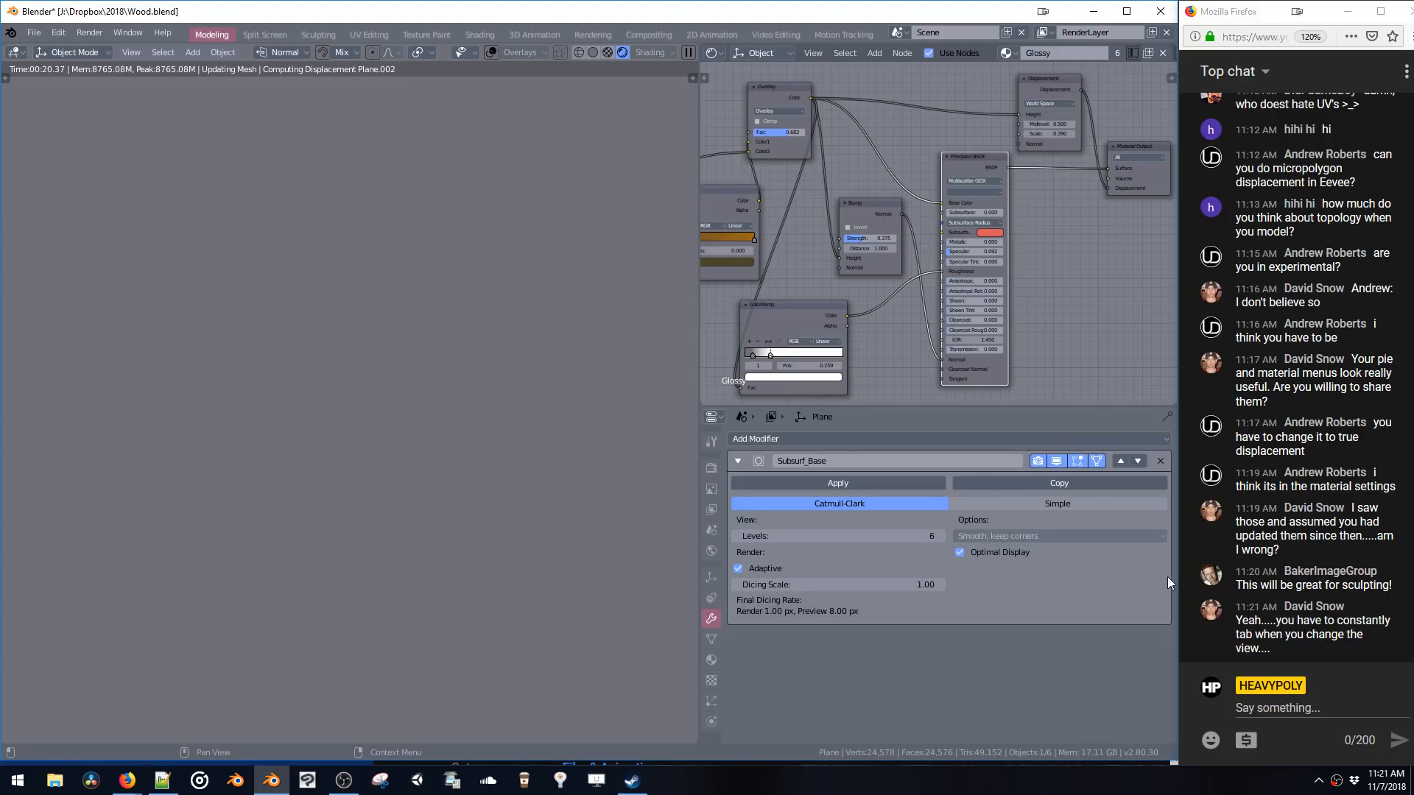
- Check the stream chat messages and bring up the Plane object's mesh properties popup
left_click_drag(1288, 521, 1309, 572)
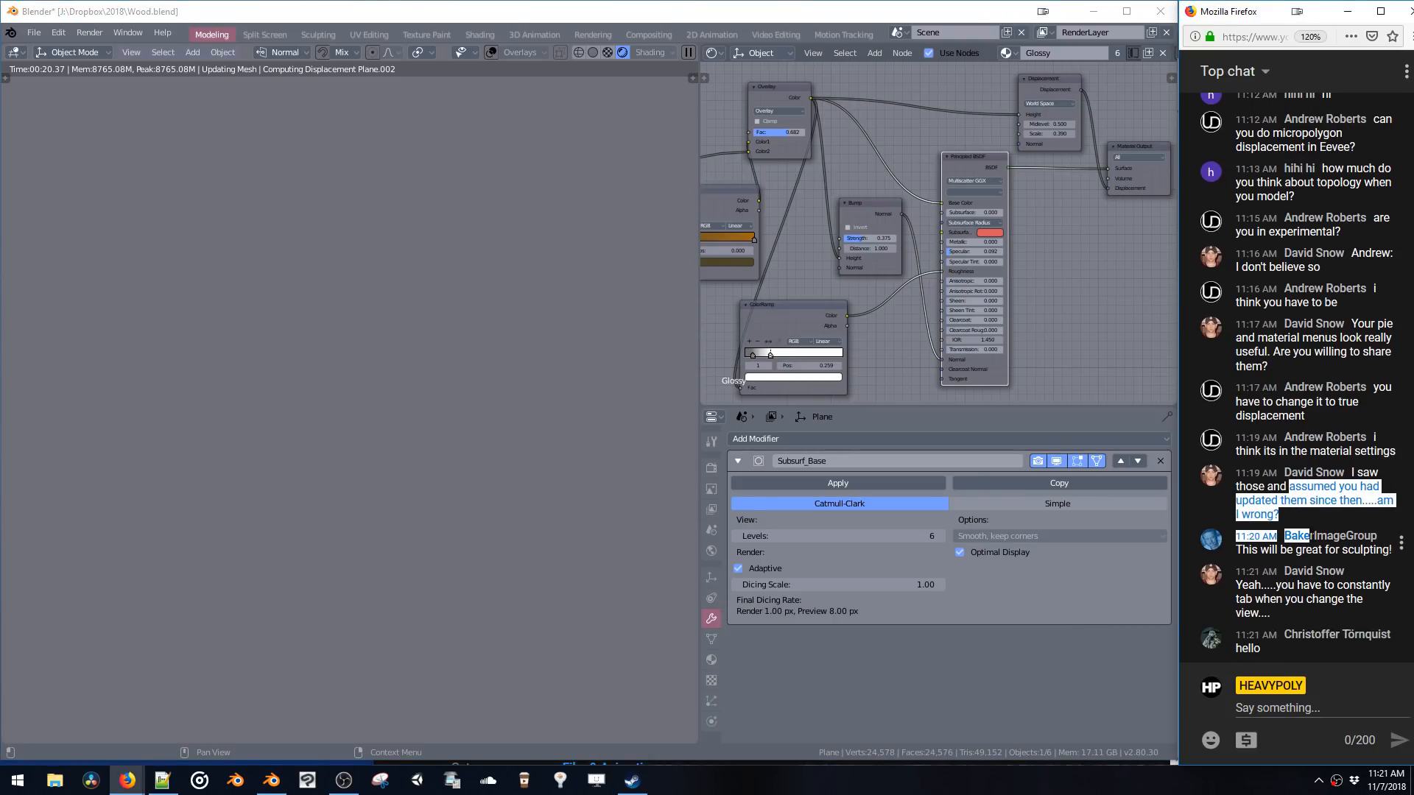
left_click(1306, 509)
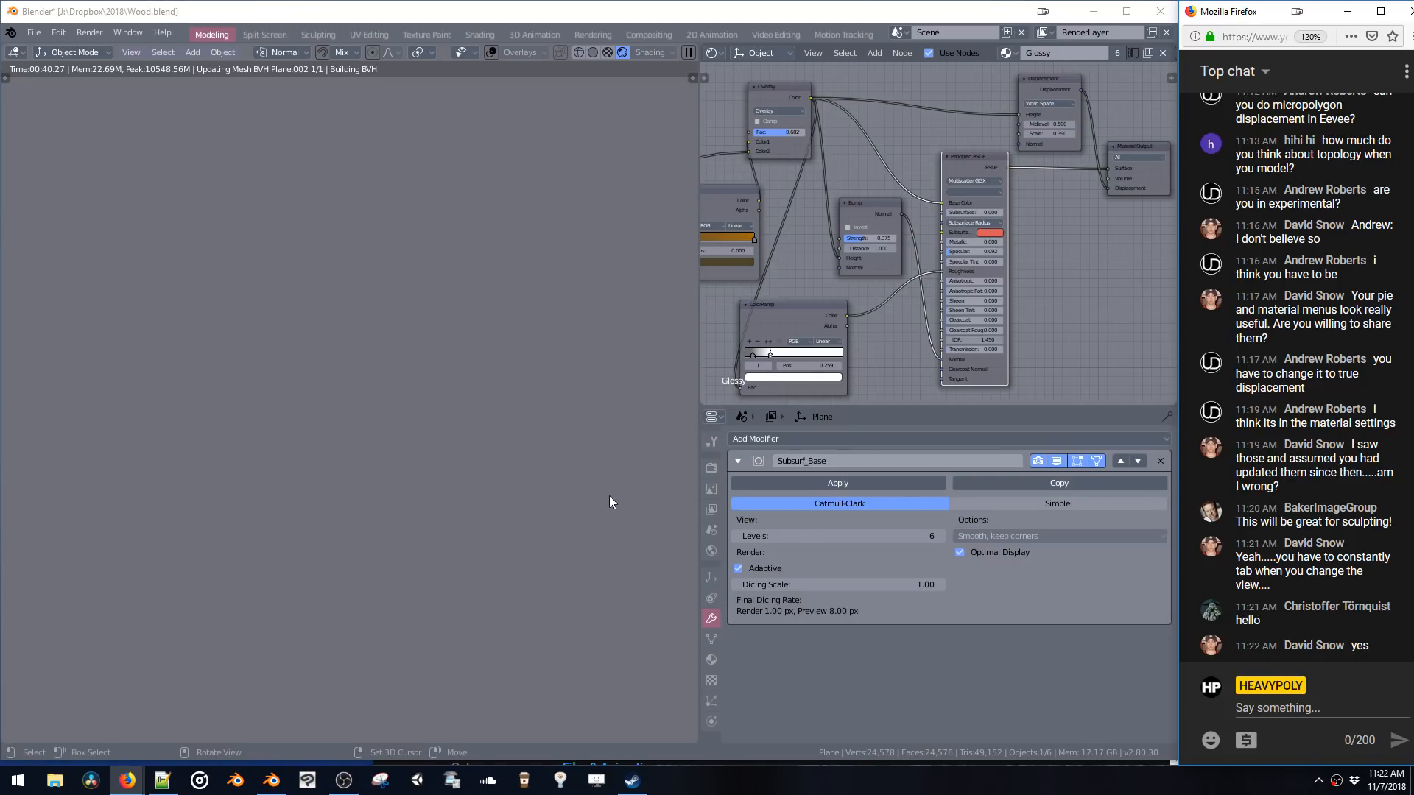
left_click(546, 425)
key("ctrl+v")
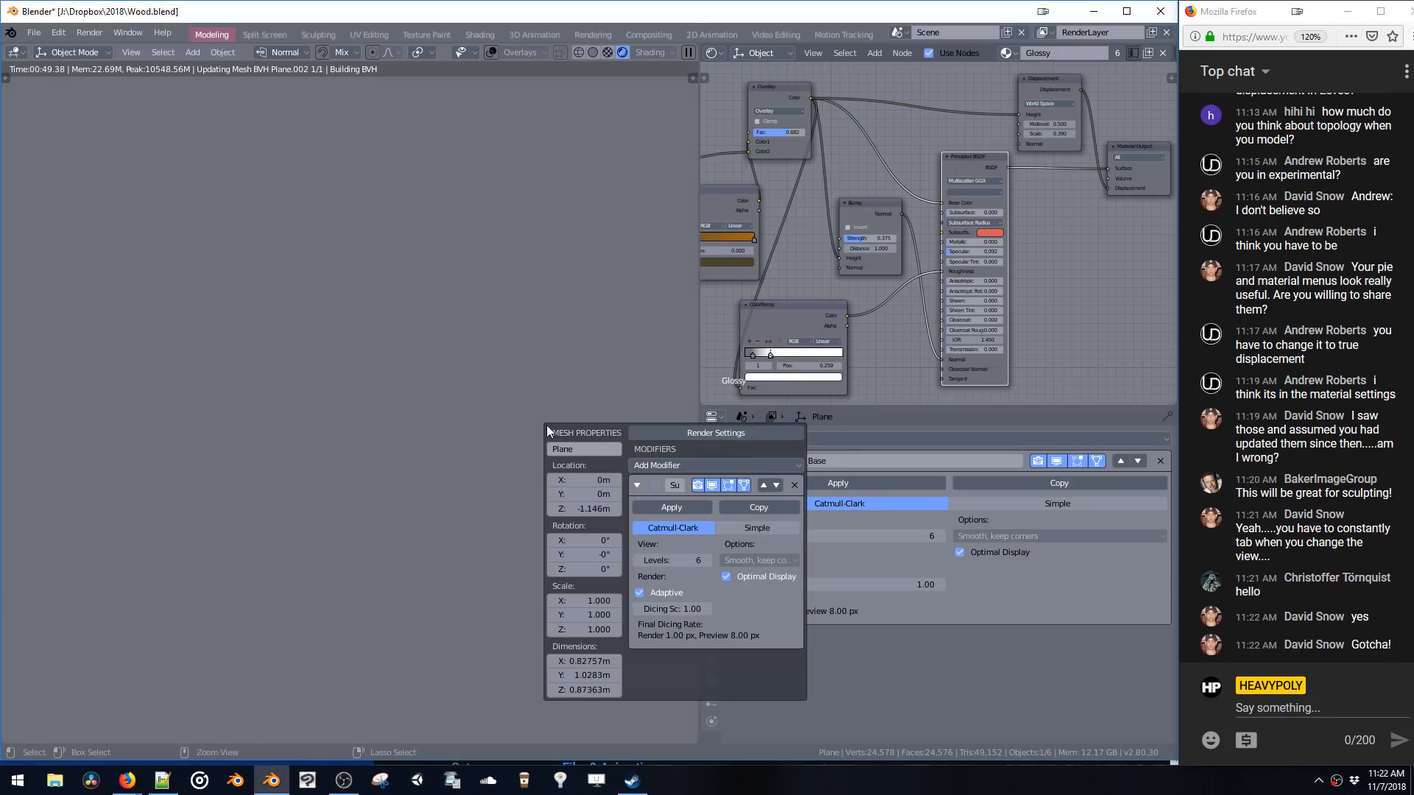
key("ctrl+v")
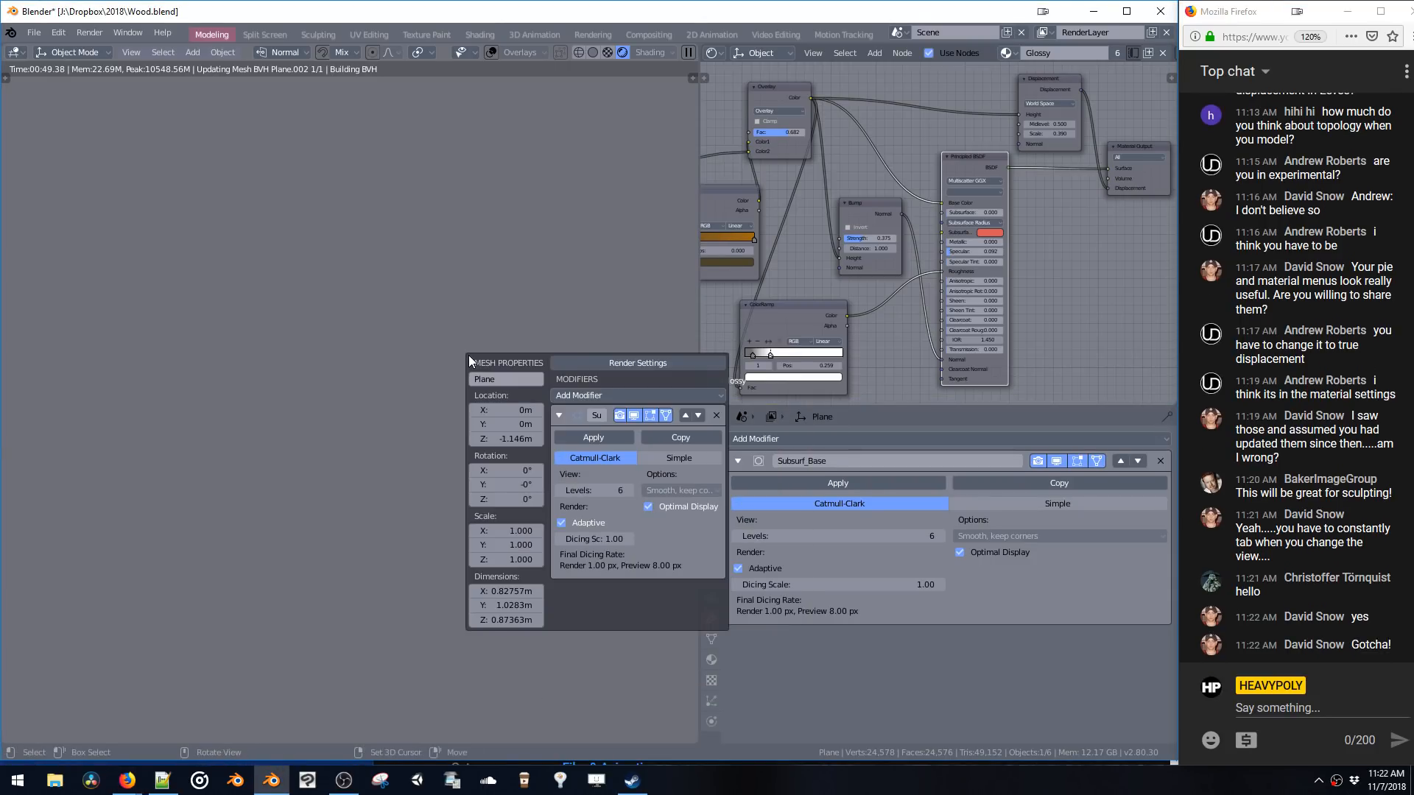
key("ctrl+v")
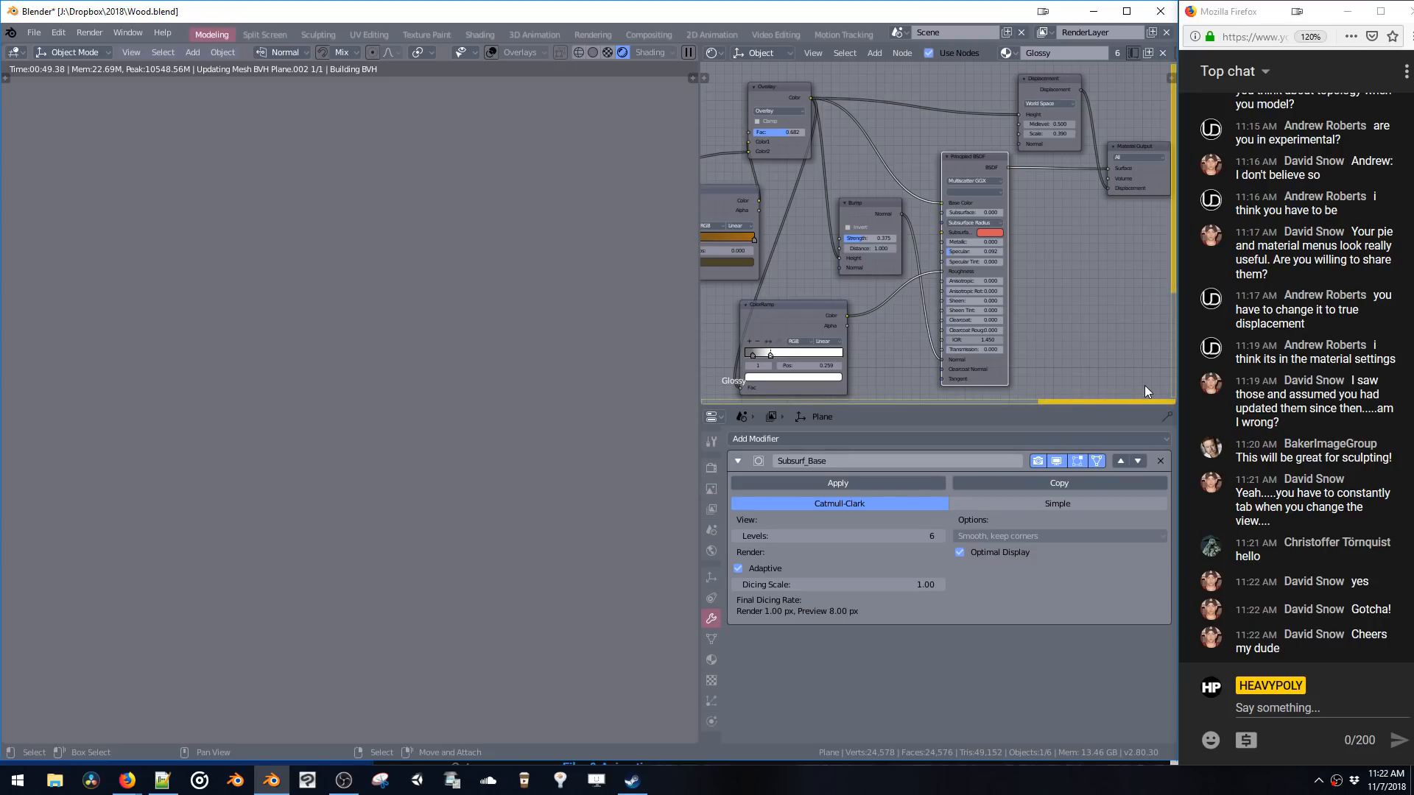
scroll(1242, 421, "up", 3)
scroll(1242, 421, "up", 3)
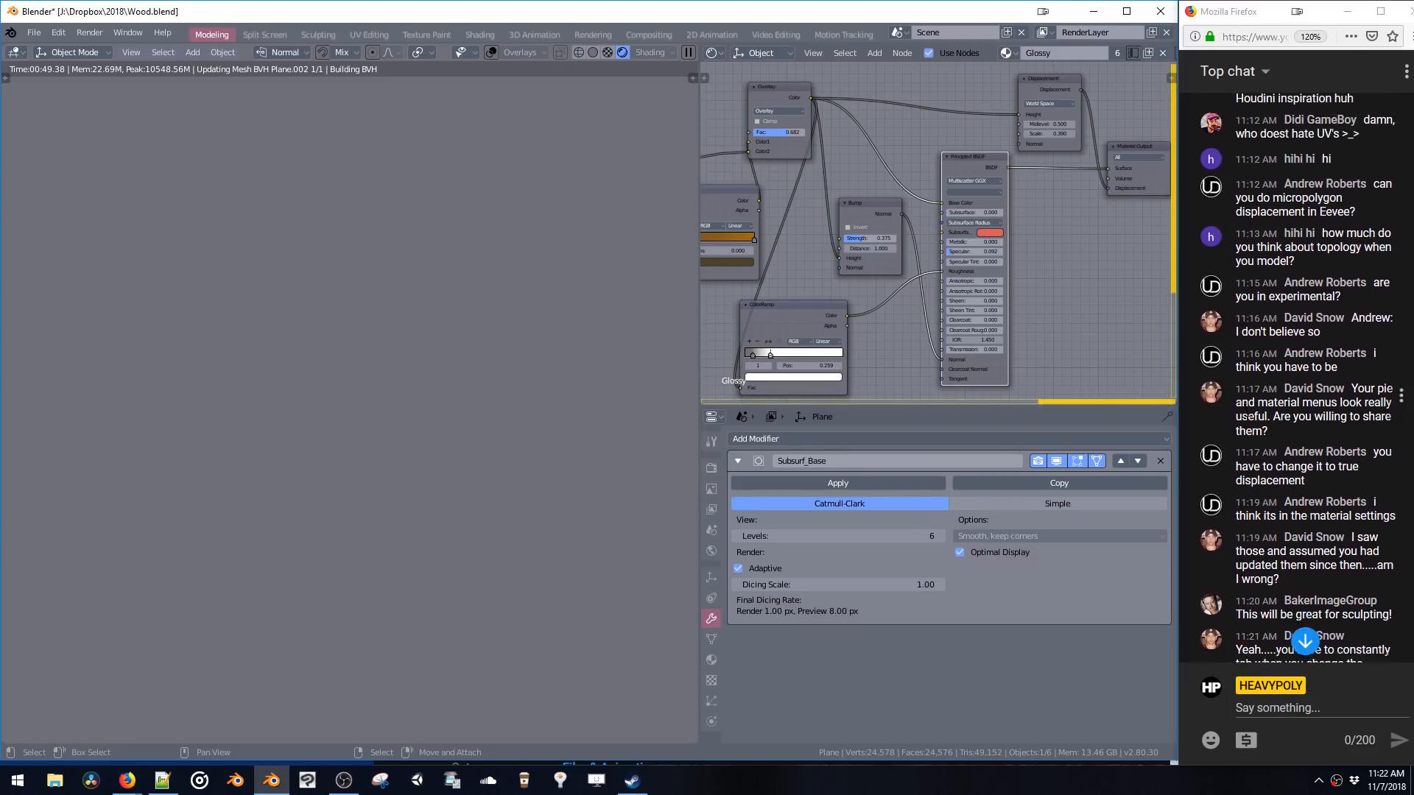
left_click(1304, 640)
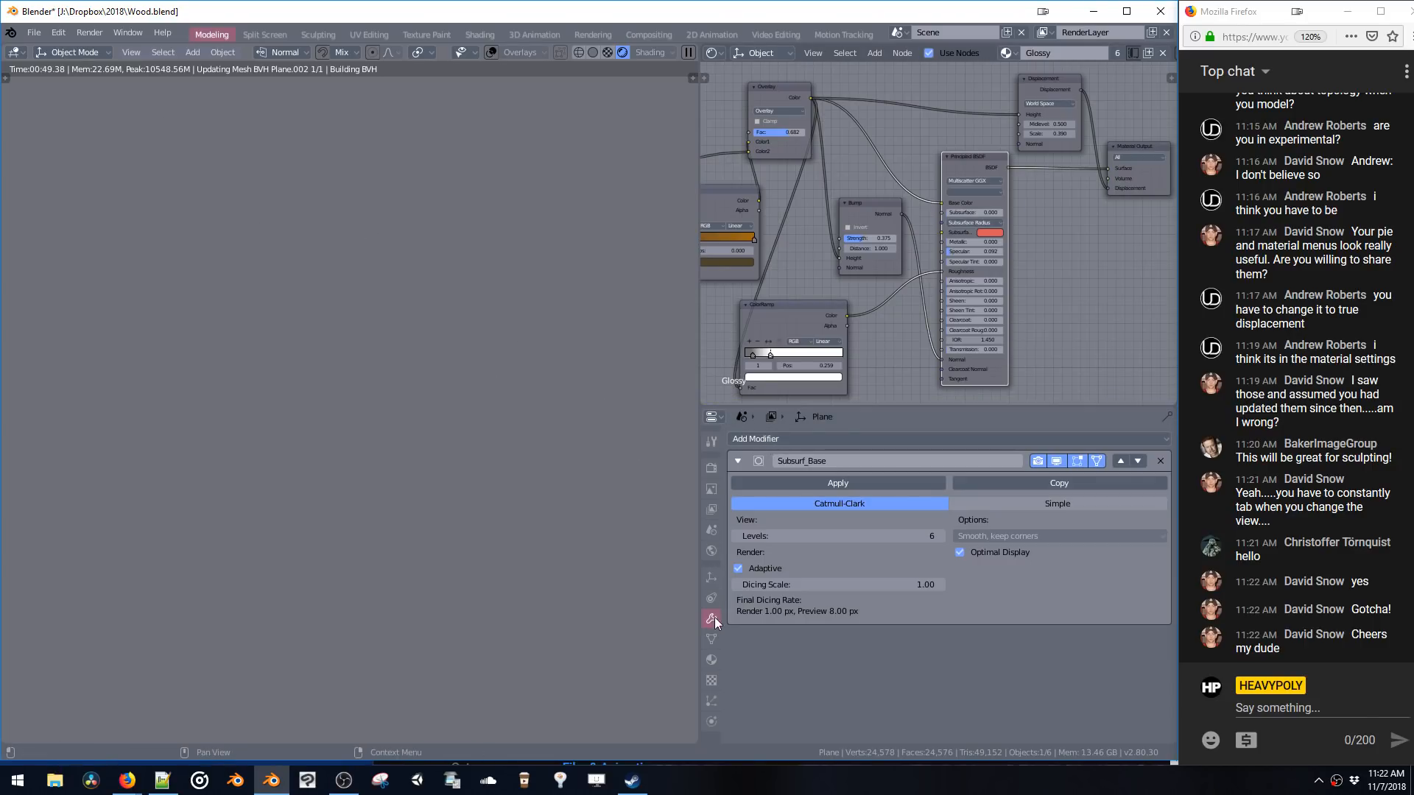
- Show the active tool settings and switch the render engine to Eevee for the rendered viewport
left_click(712, 441)
key("ctrl+space")
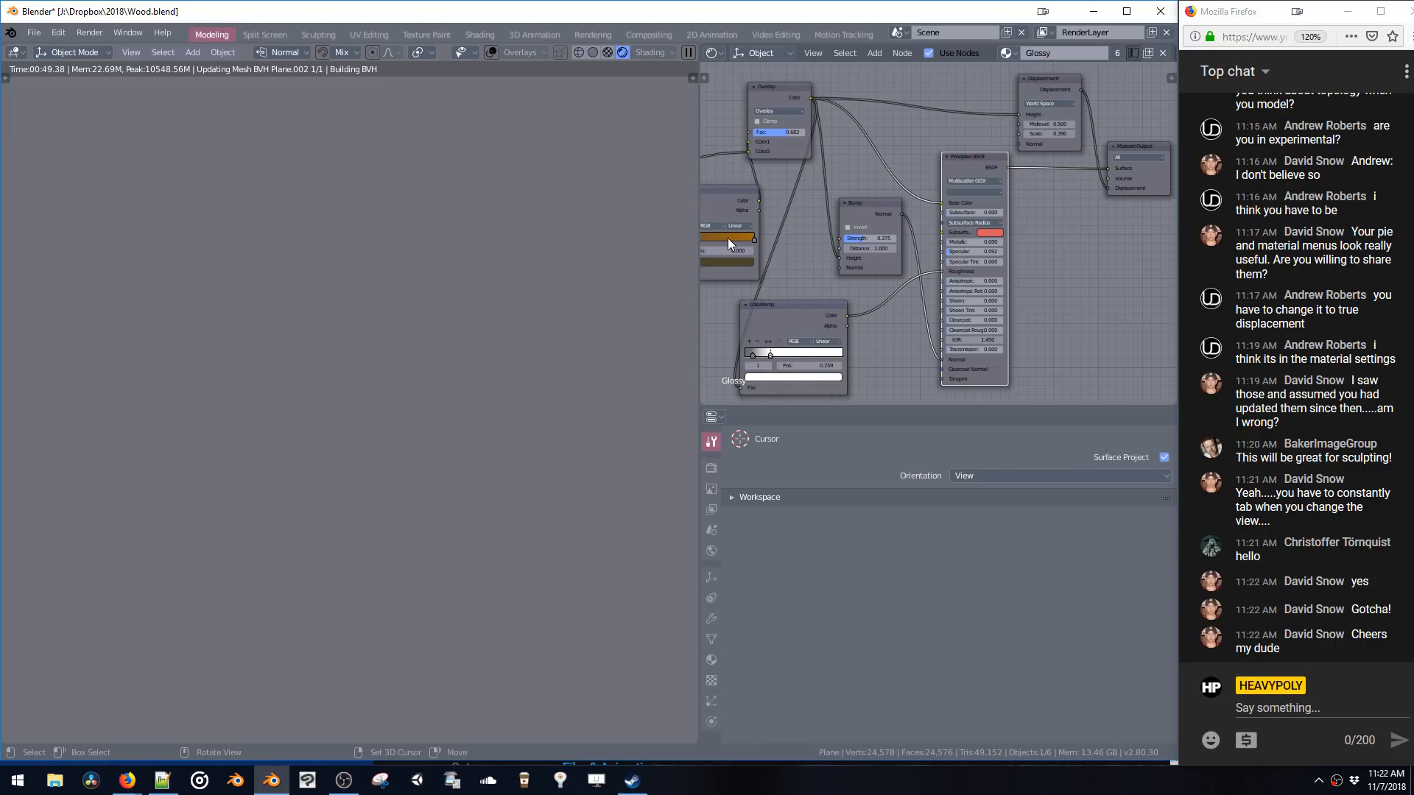
left_click(847, 434)
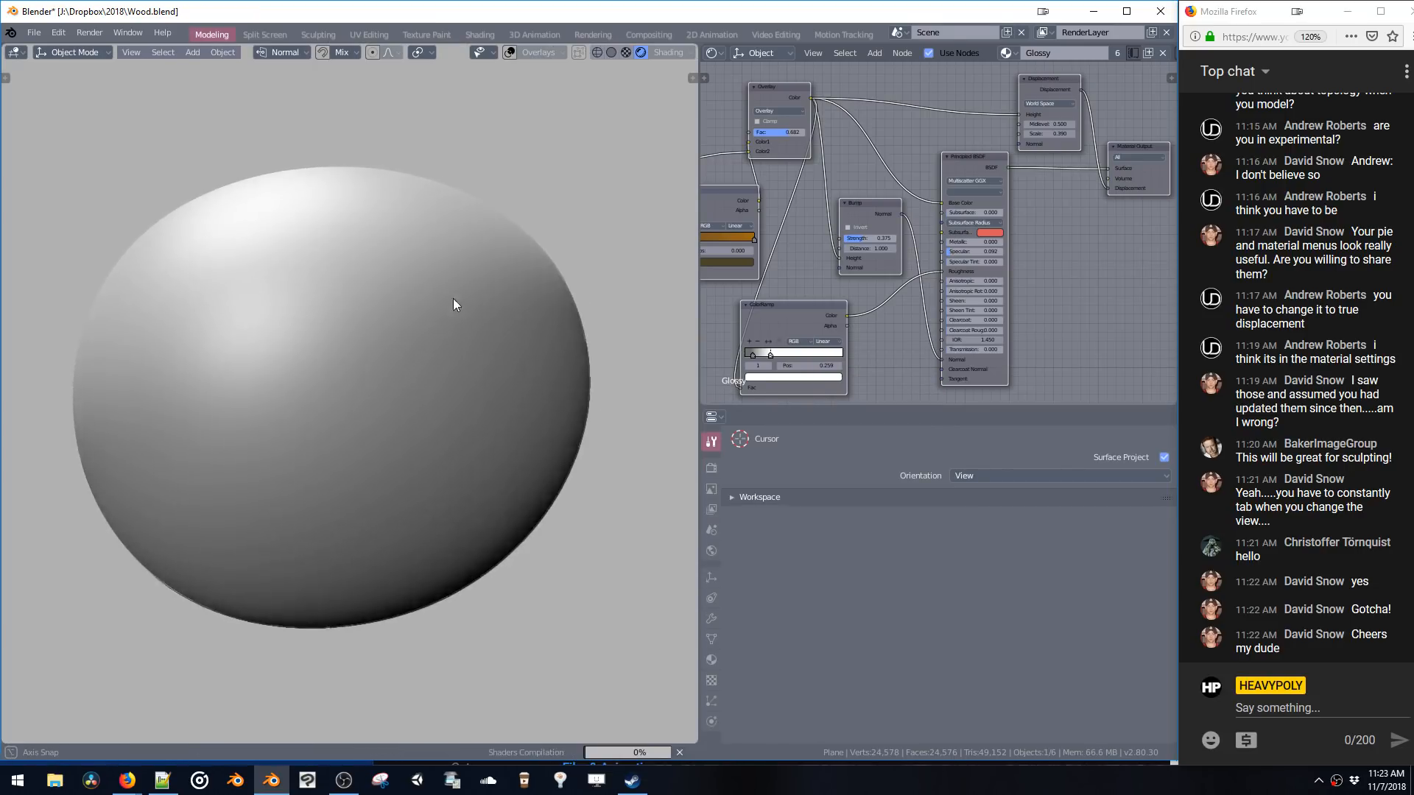
mouse_move(453, 298)
middle_mouse_down()
mouse_move(458, 333)
mouse_move(445, 343)
middle_mouse_up()
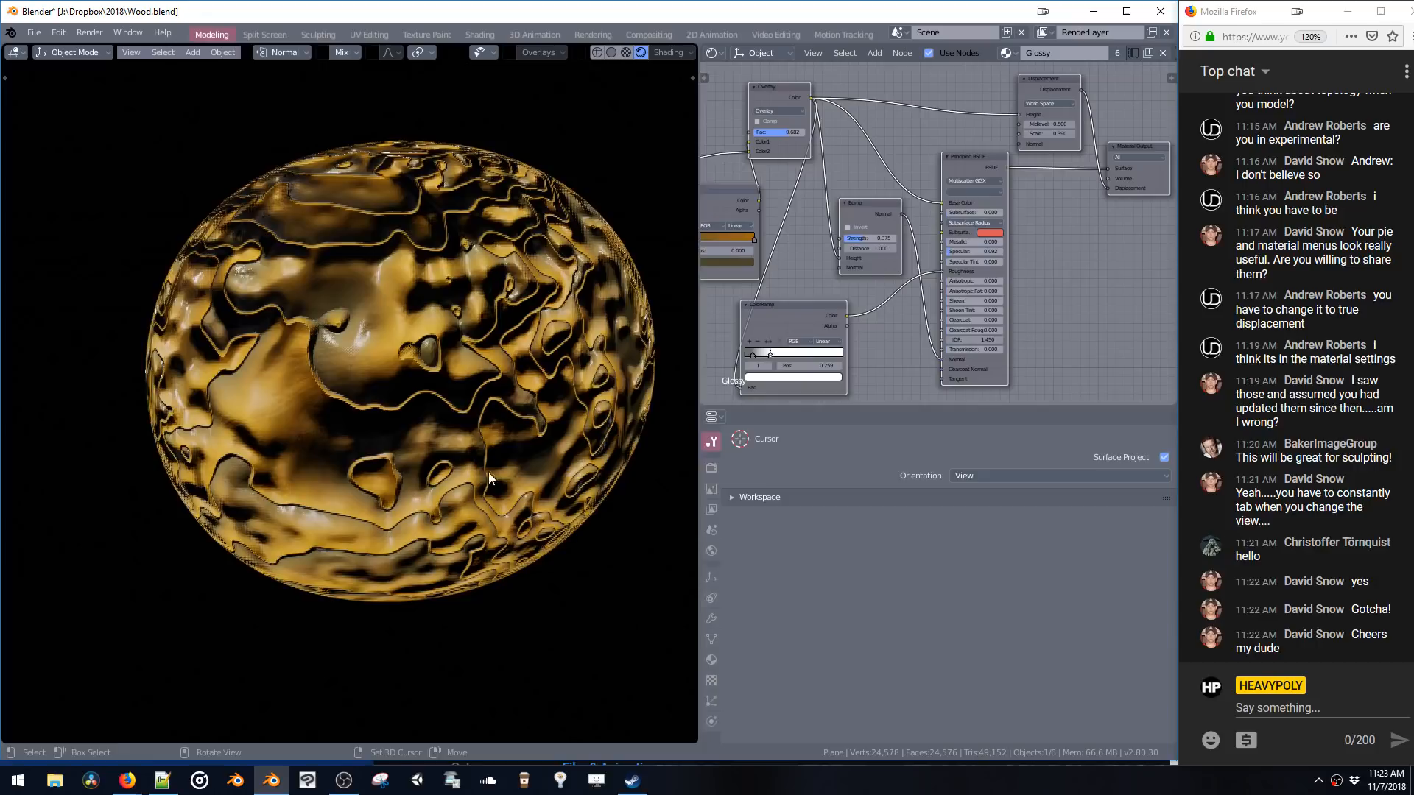
mouse_move(488, 471)
middle_mouse_down()
mouse_move(502, 374)
mouse_move(536, 347)
mouse_move(471, 414)
mouse_move(475, 471)
middle_mouse_up()
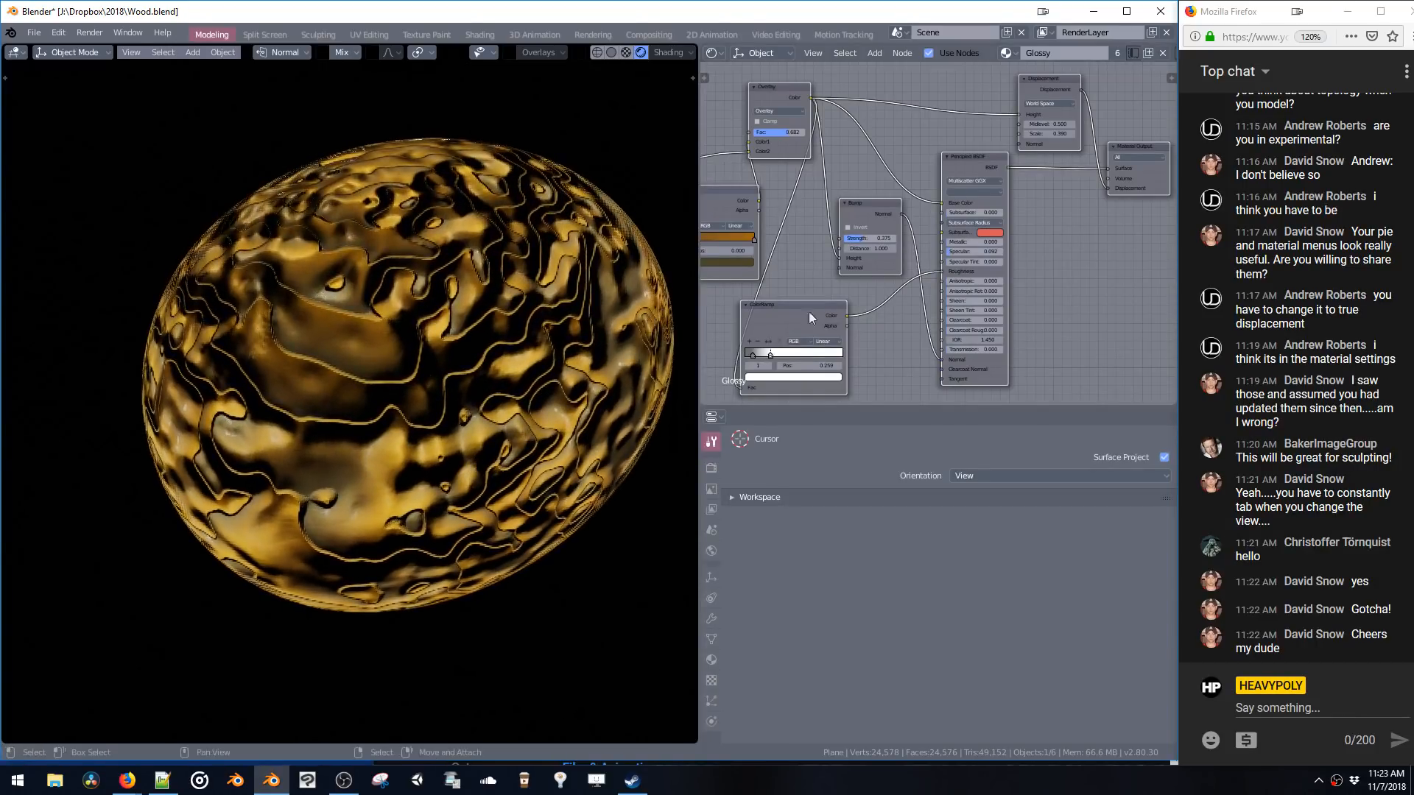
- Set the Displacement node's scale to 0.1 and reduce it further to 0.025
scroll(881, 269, "up", 3)
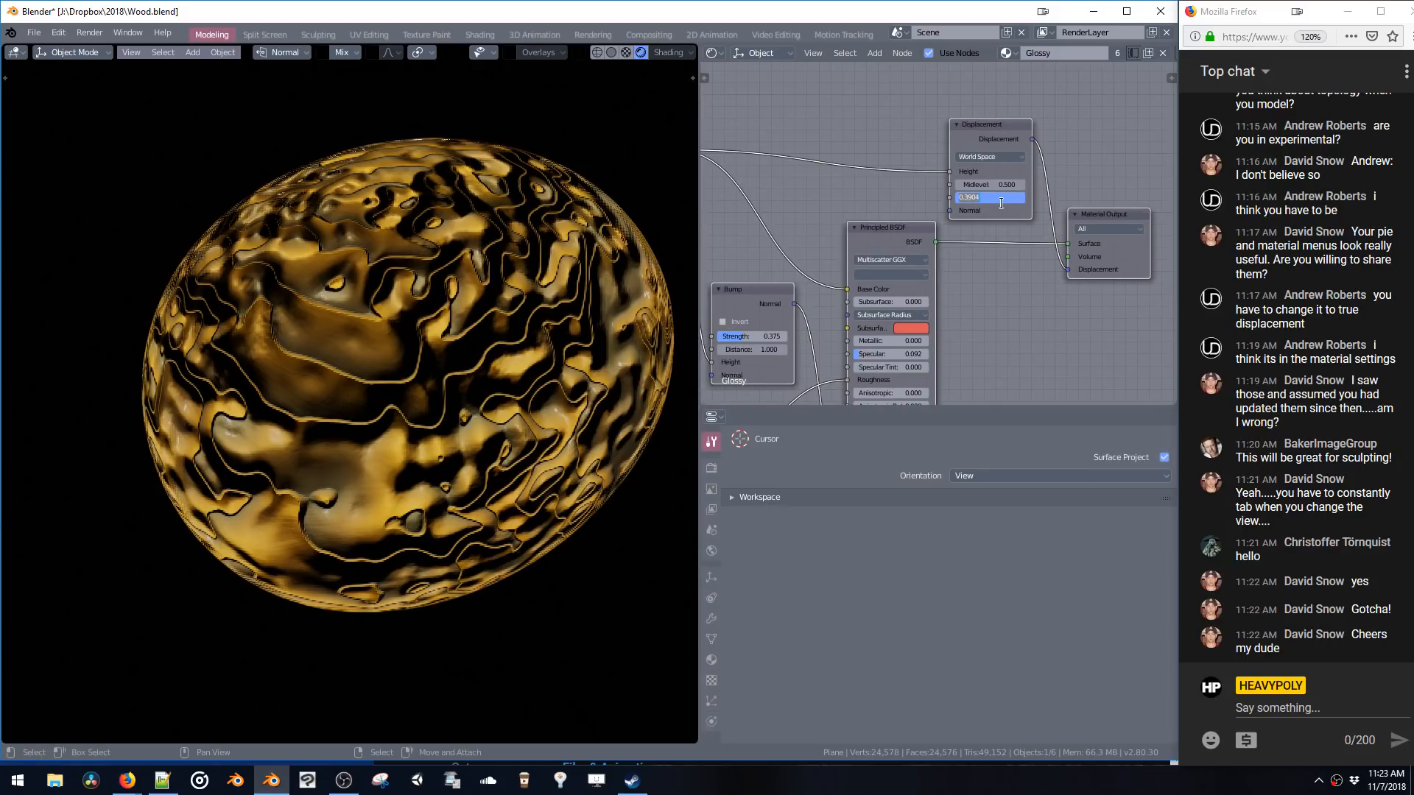
type("0.1")
key("Return")
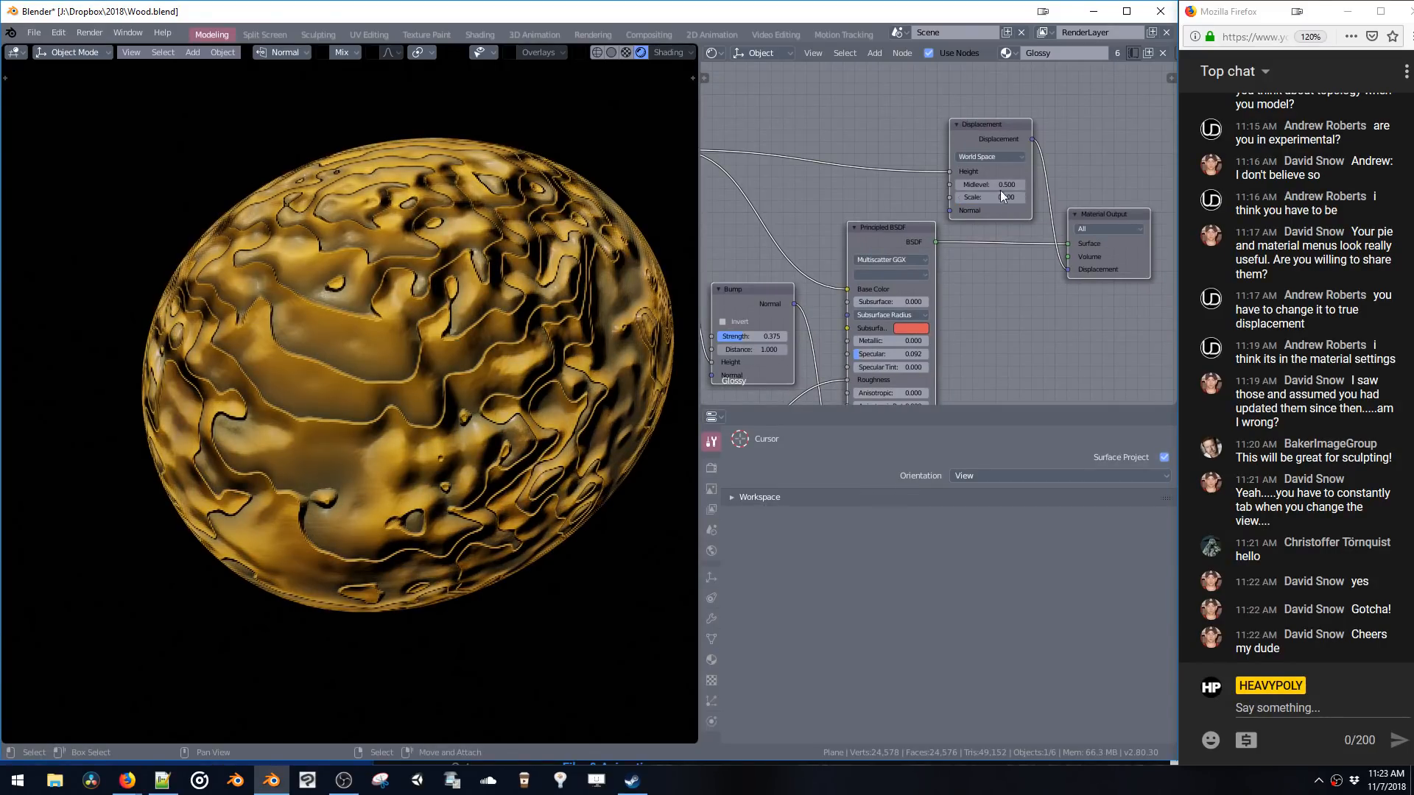
left_click_drag(999, 197, 972, 199)
middle_click_drag(442, 265, 427, 173)
middle_click_drag(737, 365, 885, 220)
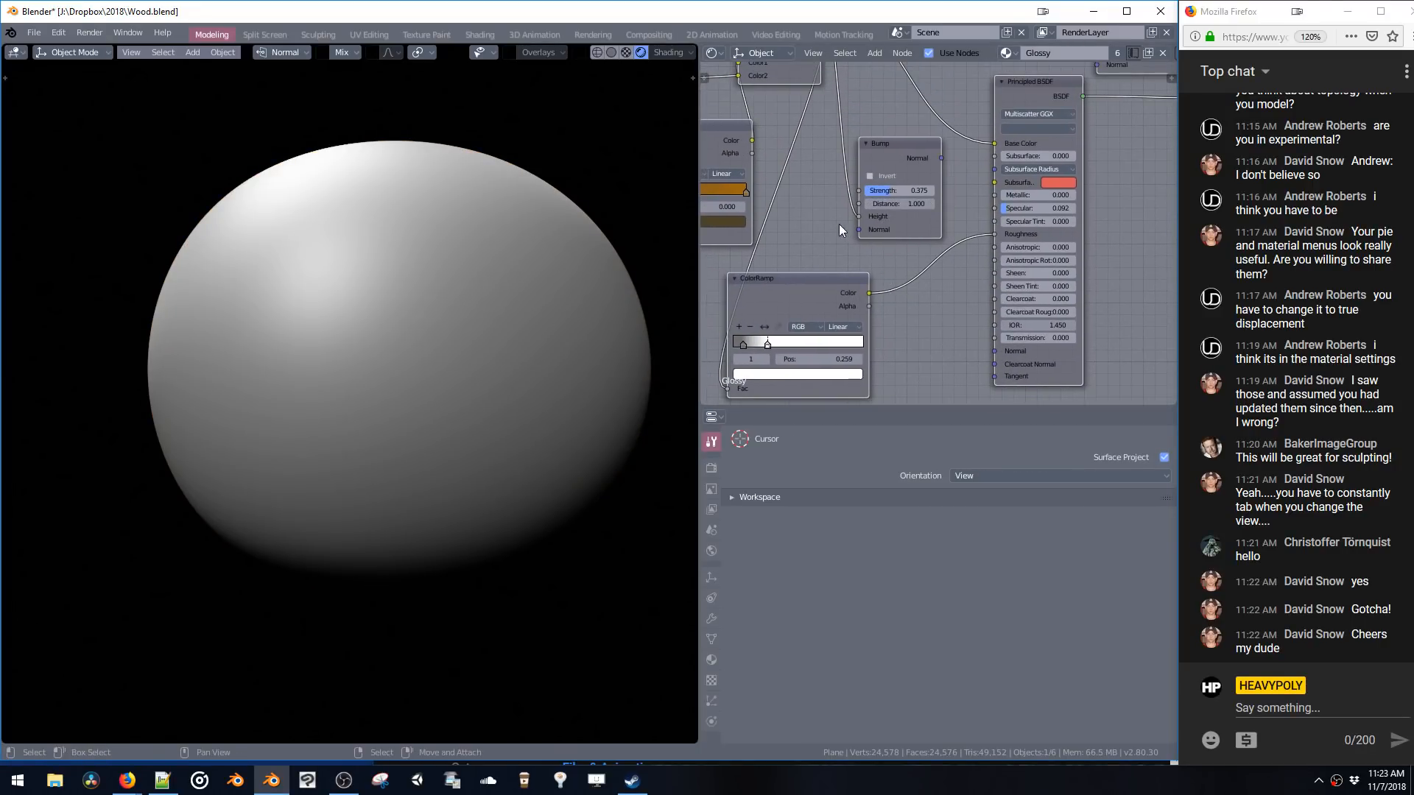
middle_click_drag(927, 211, 789, 383)
middle_click_drag(915, 265, 866, 257)
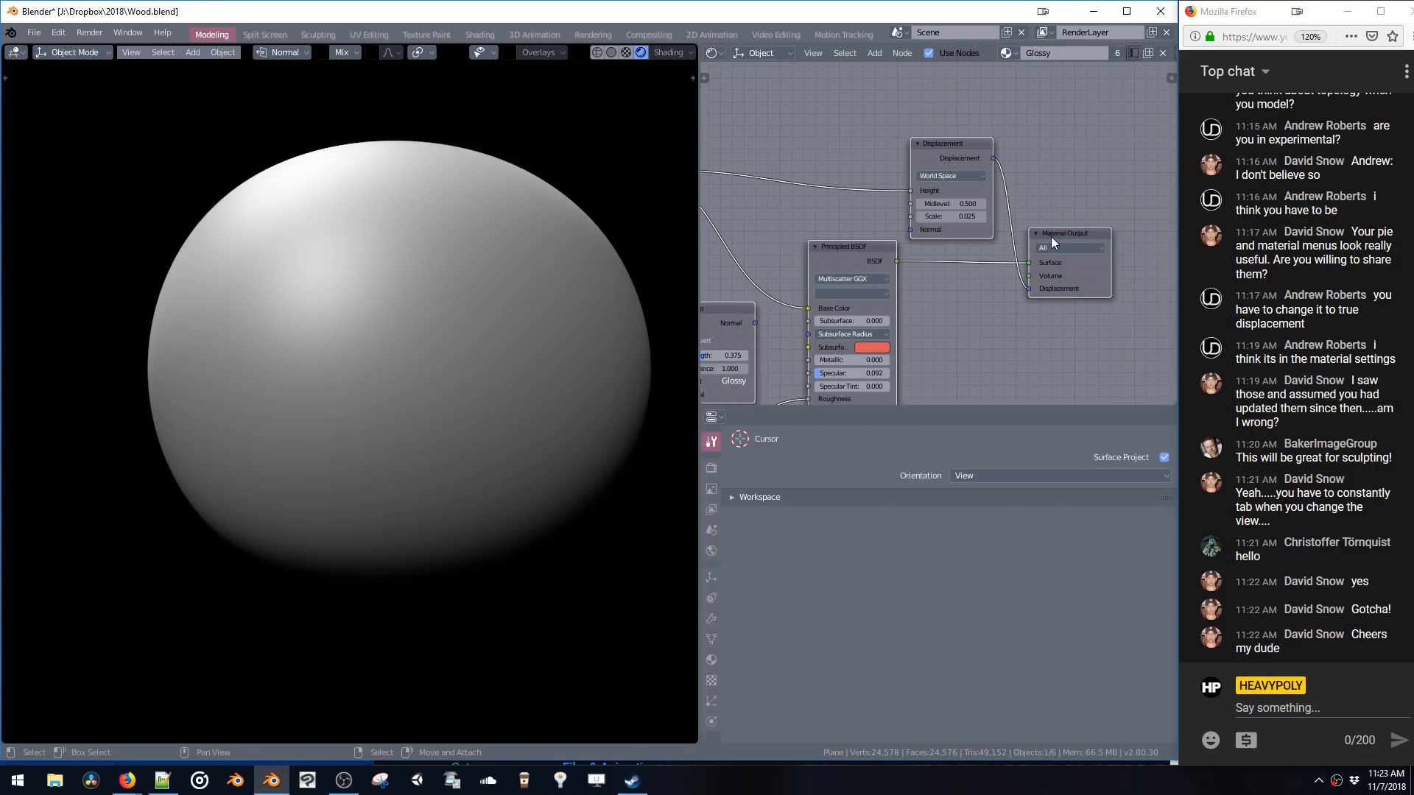
- Reposition the Material Output node closer to the Displacement node's height and raise the displacement scale to 0.325
left_click_drag(1051, 239, 1079, 189)
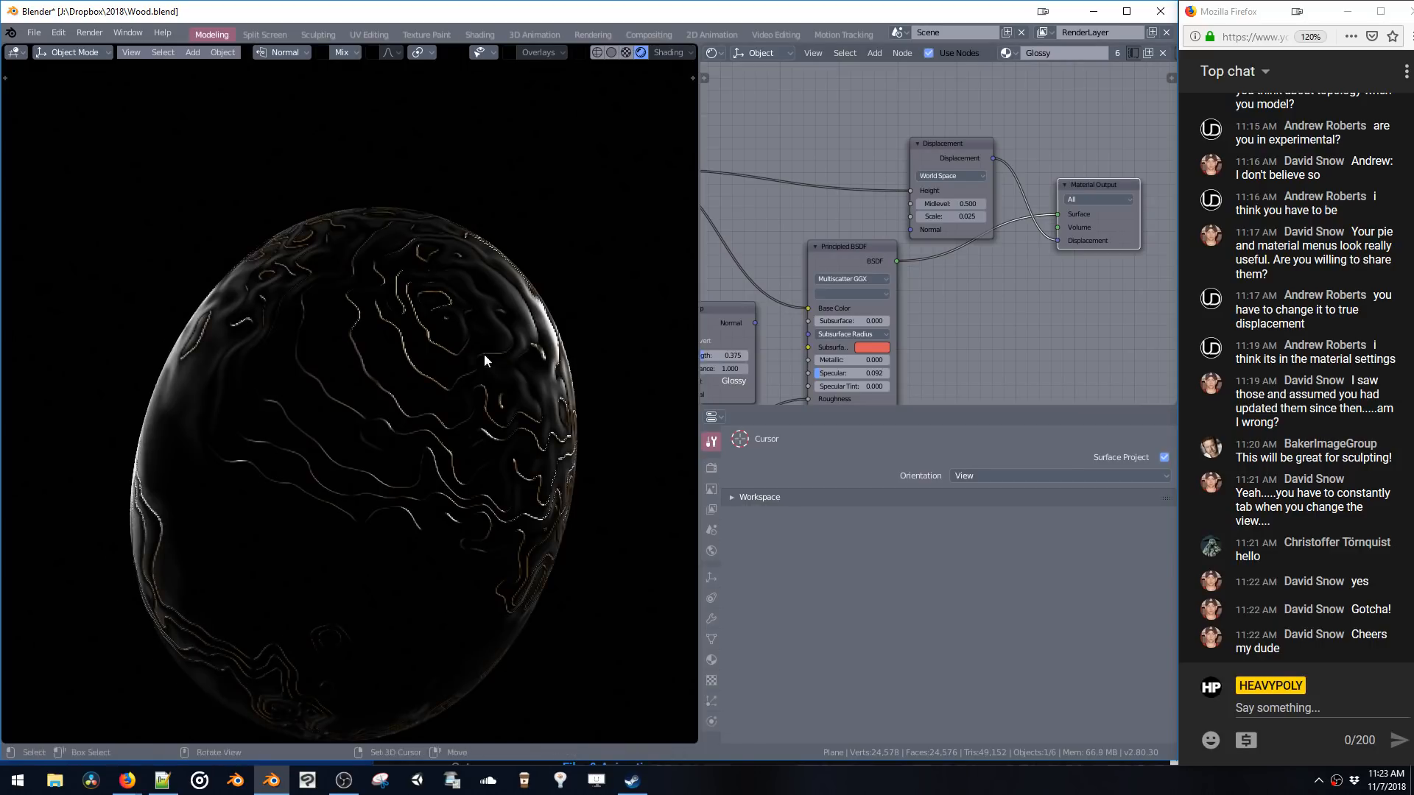
middle_click_drag(484, 353, 593, 283)
mouse_move(942, 215)
left_mouse_down()
mouse_move(955, 213)
mouse_move(926, 211)
mouse_move(1049, 206)
mouse_move(921, 209)
left_mouse_up()
middle_click_drag(479, 324, 448, 330)
scroll(447, 324, "up", 5)
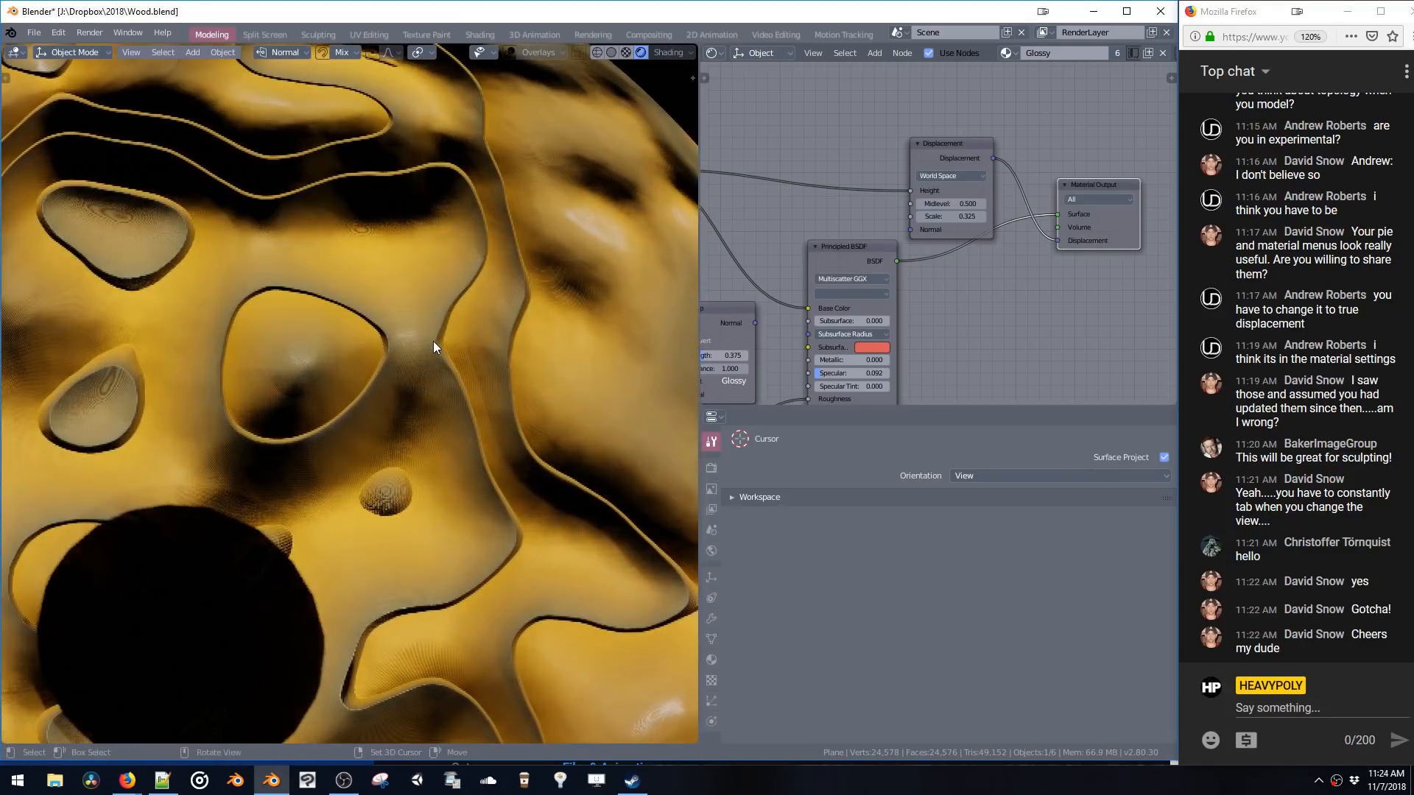
scroll(438, 327, "up", 3)
scroll(445, 316, "down", 2)
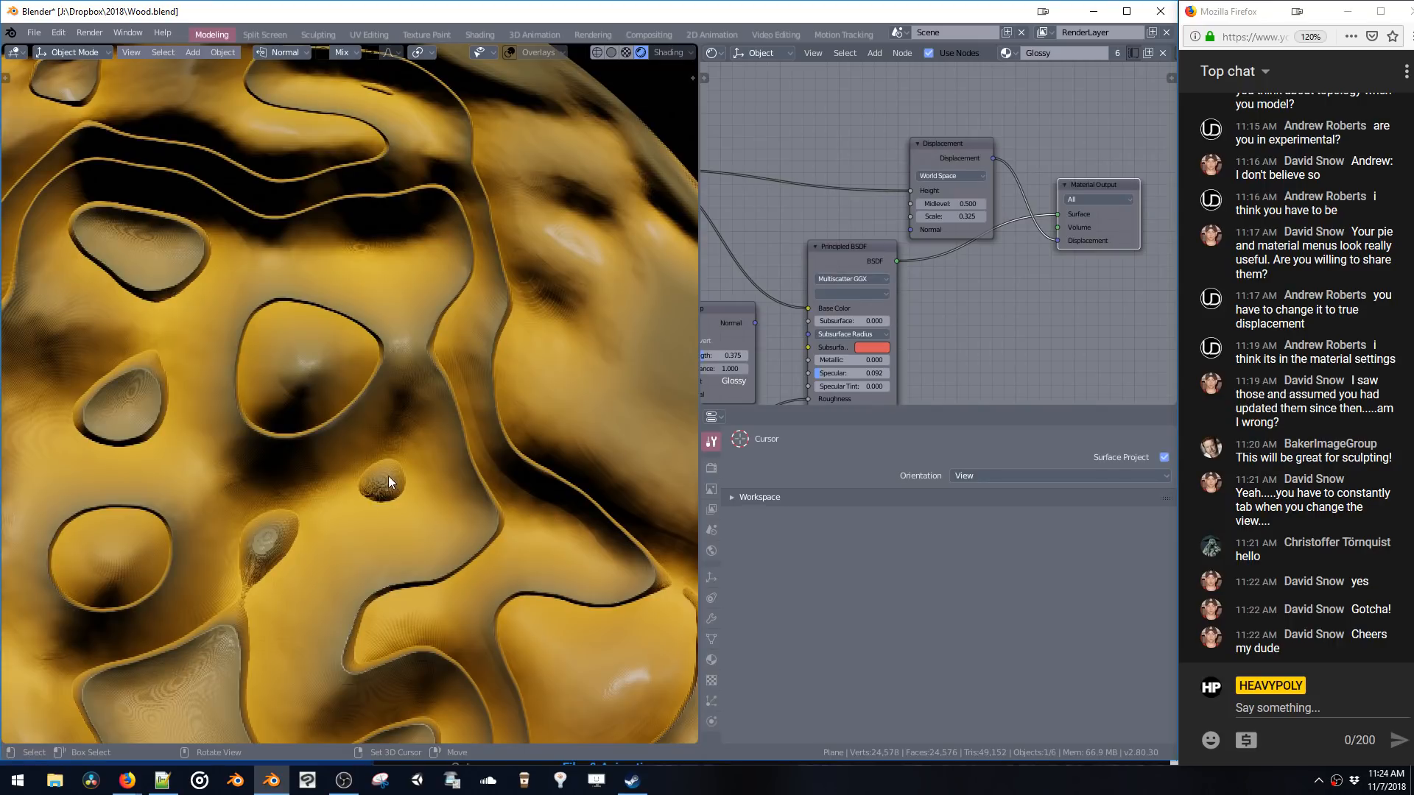
- Reduce the Displacement node's scale to 0.101
scroll(441, 427, "down", 4)
mouse_move(419, 450)
middle_mouse_down()
mouse_move(427, 413)
mouse_move(430, 431)
middle_mouse_up()
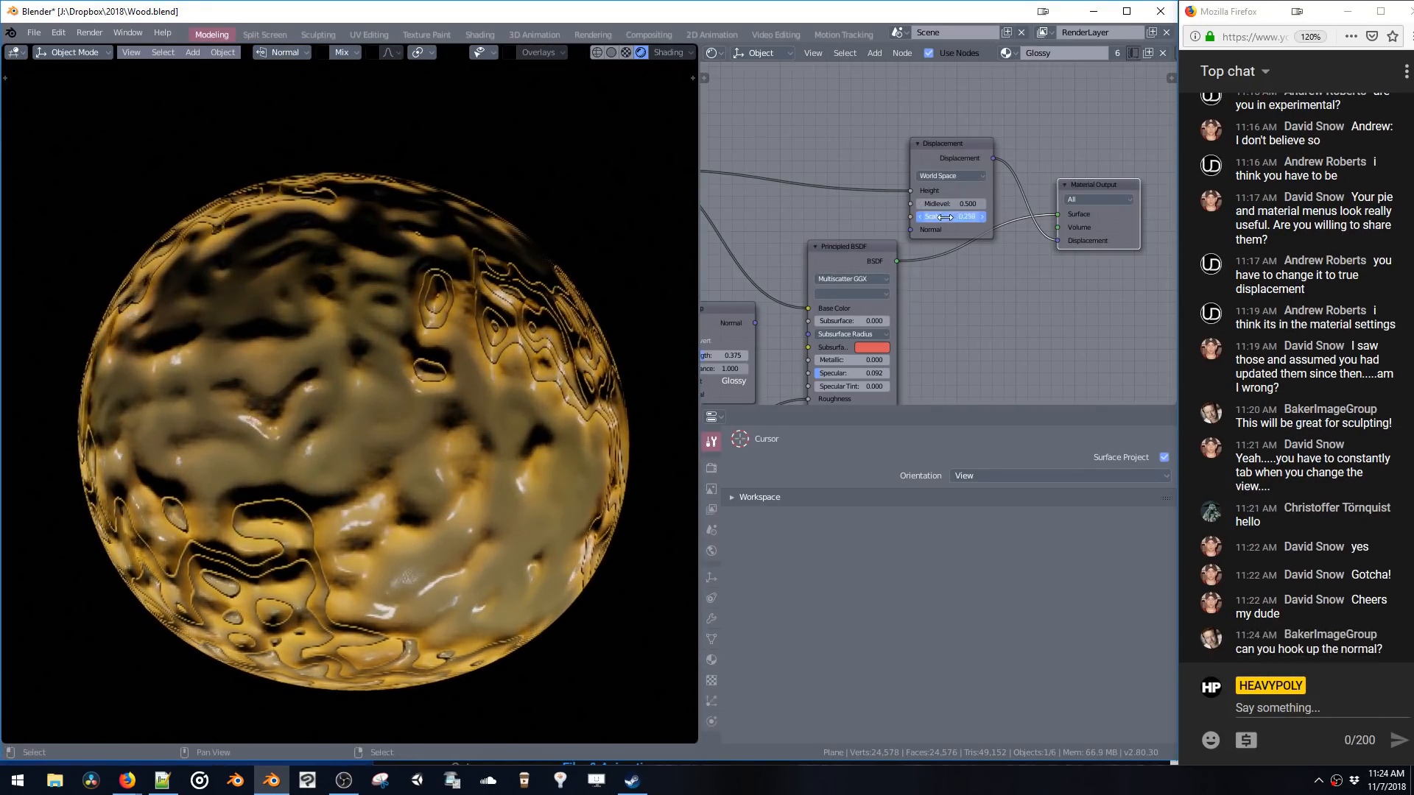
left_click_drag(950, 216, 944, 216)
scroll(369, 365, "down", 3)
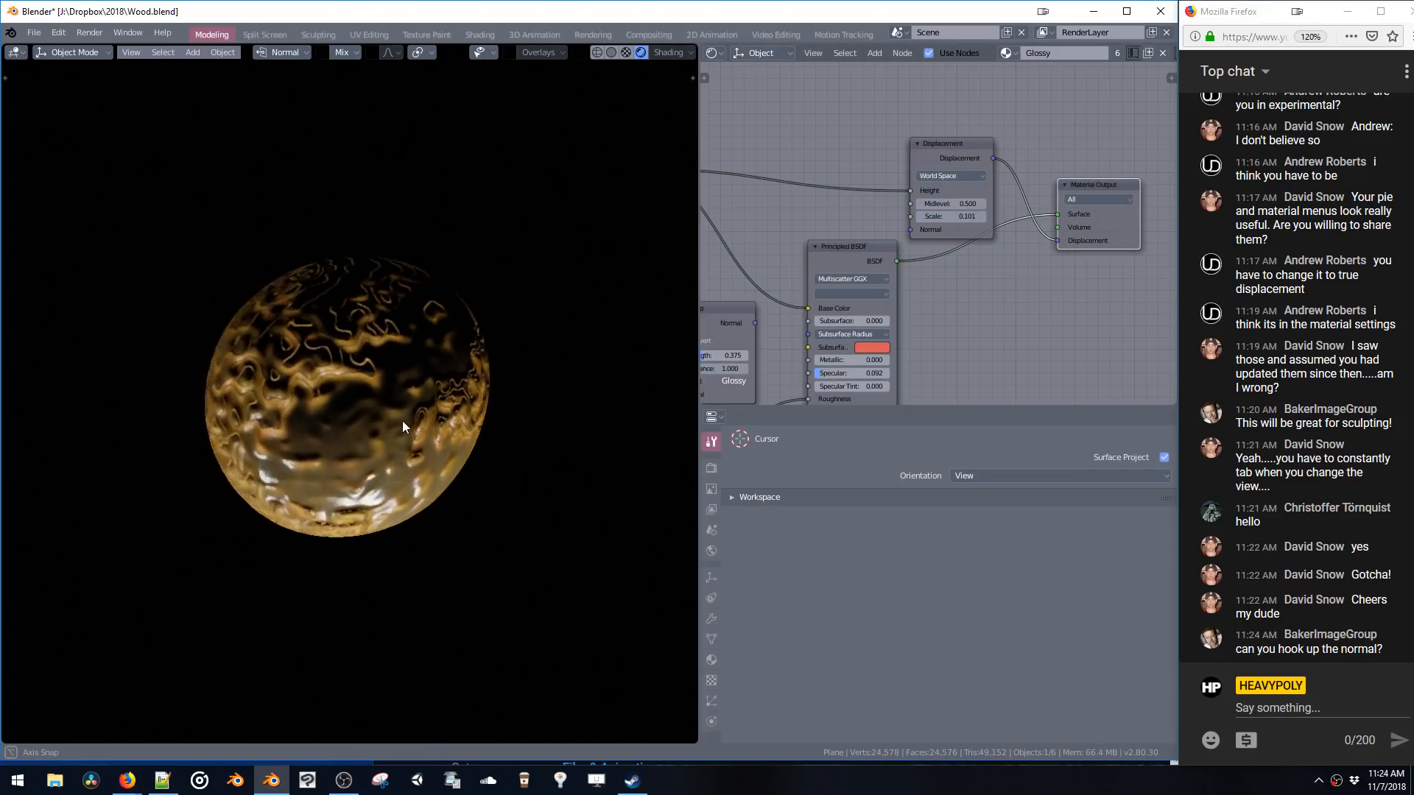
- Turn the viewport overlays back on and display the lights, camera and extras around the sphere
key("alt+shift+z")
middle_click_drag(389, 410, 396, 387)
scroll(401, 412, "down", 2)
key("z")
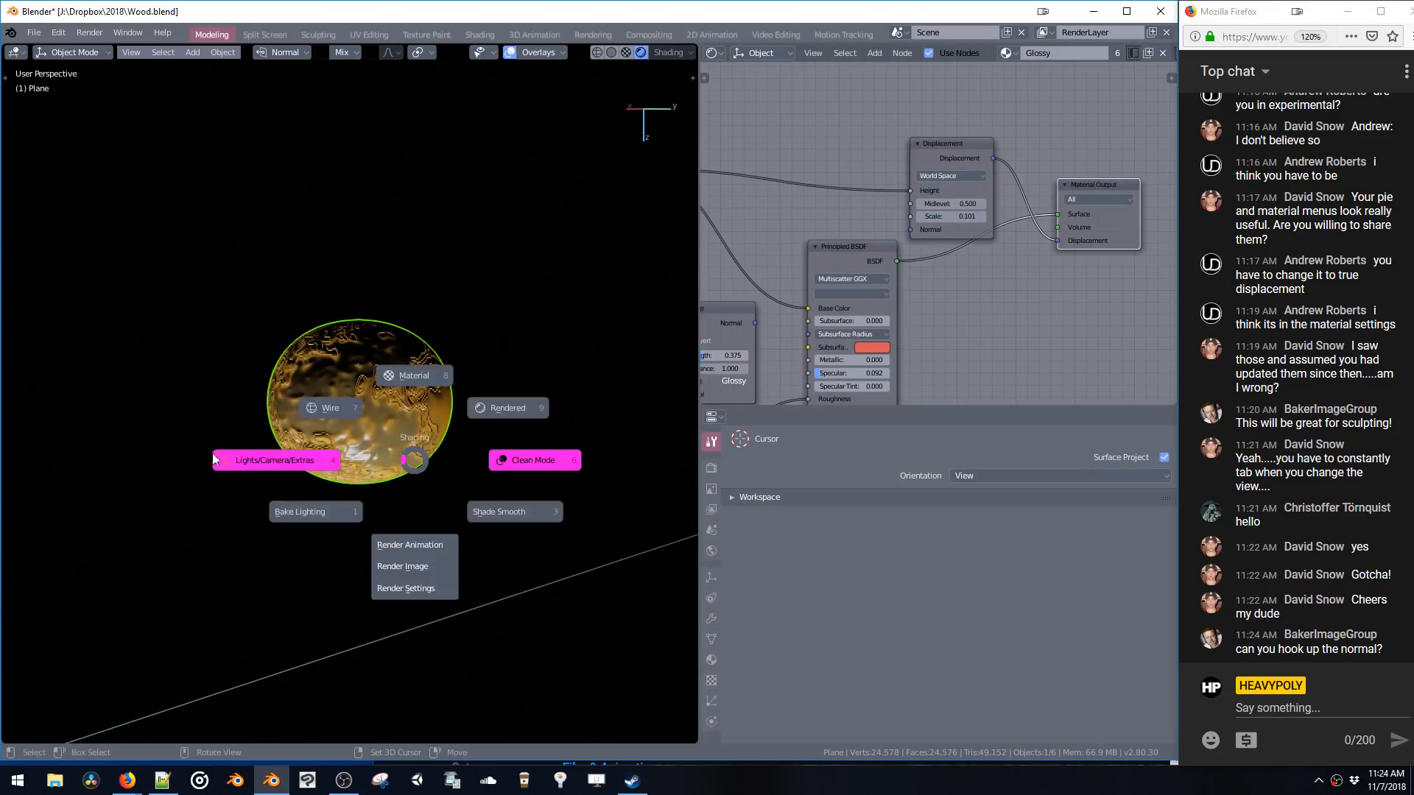
scroll(333, 456, "down", 3)
- Delete the light probe enclosing the scene, undoing the first deletion attempt and repeating it
key("a")
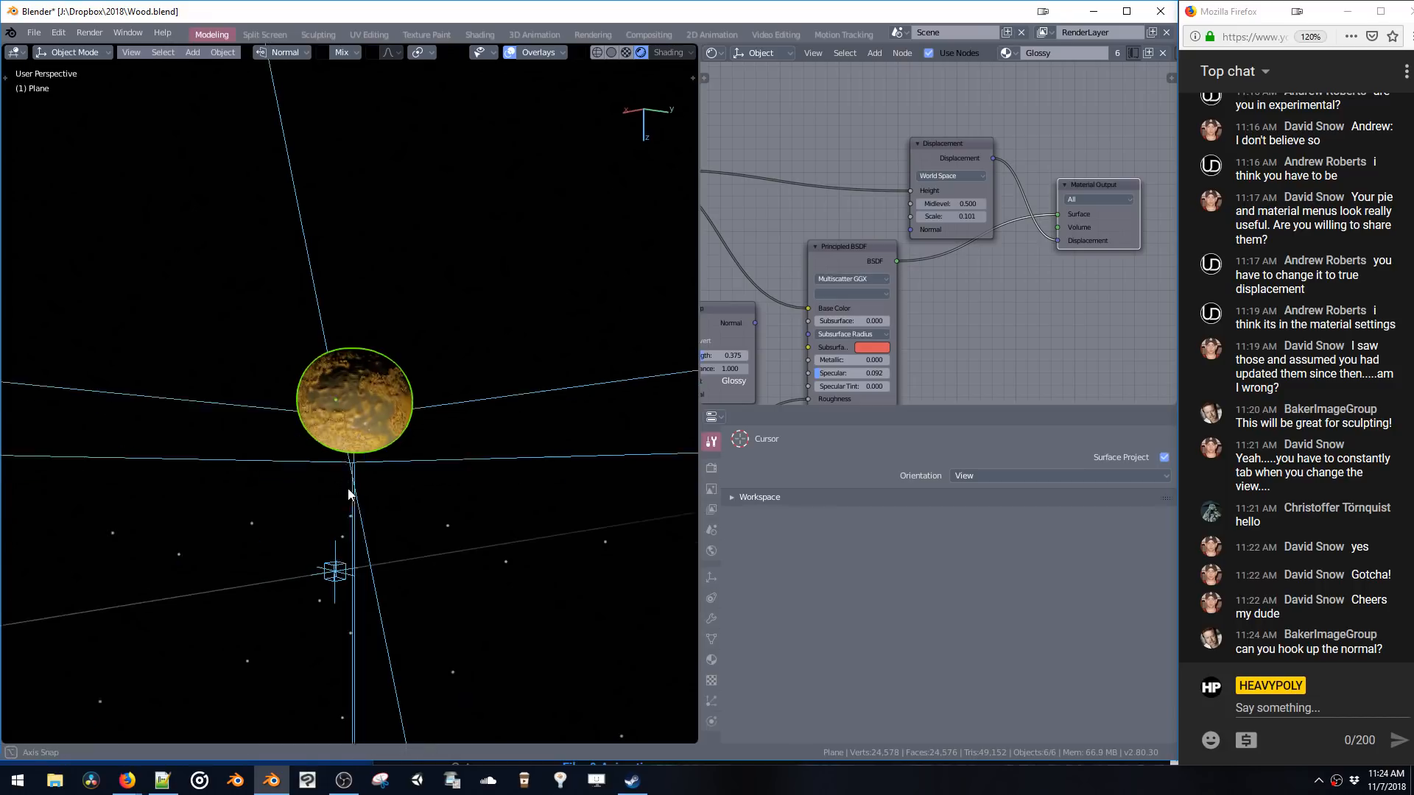
scroll(347, 489, "down", 2)
middle_click_drag(391, 638, 336, 361)
key("x")
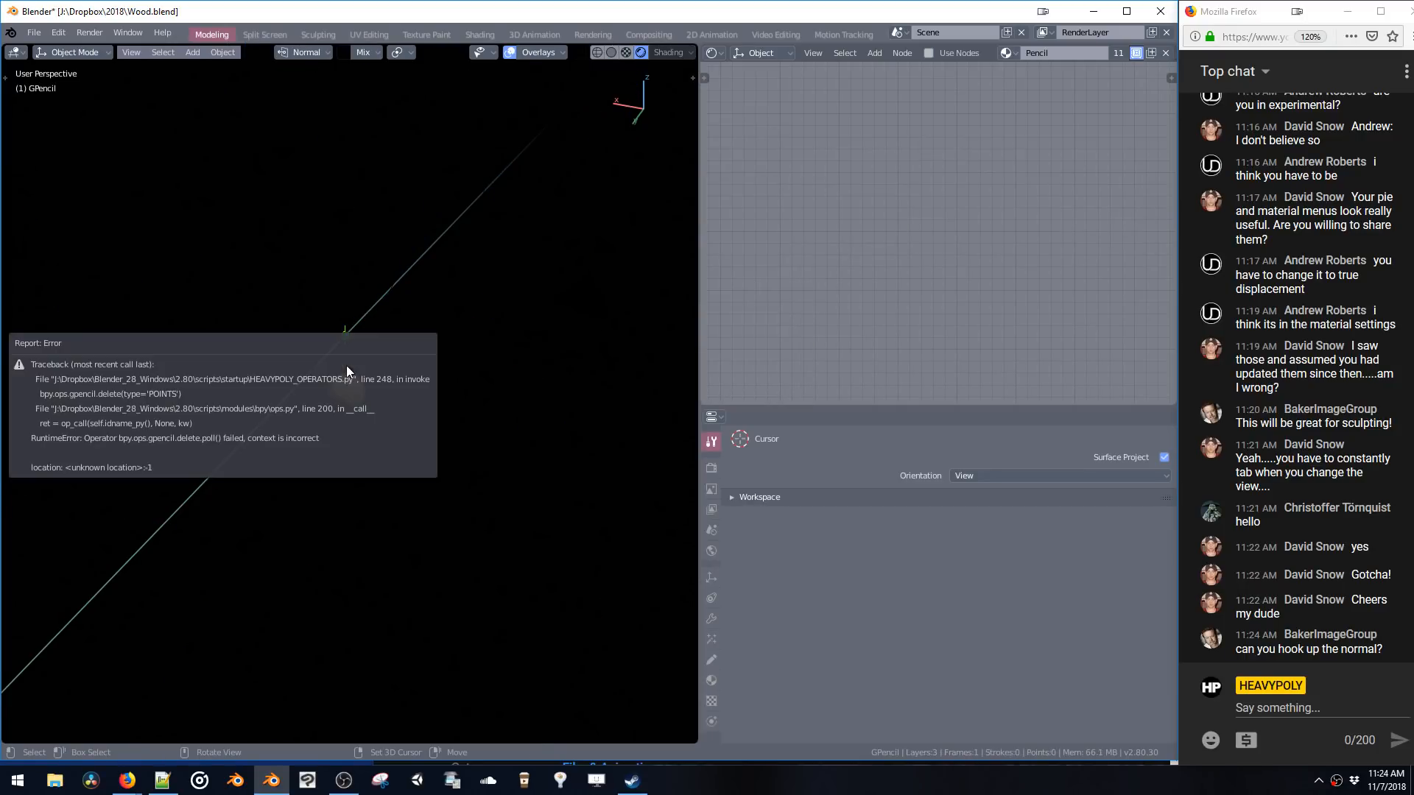
key("ctrl+z")
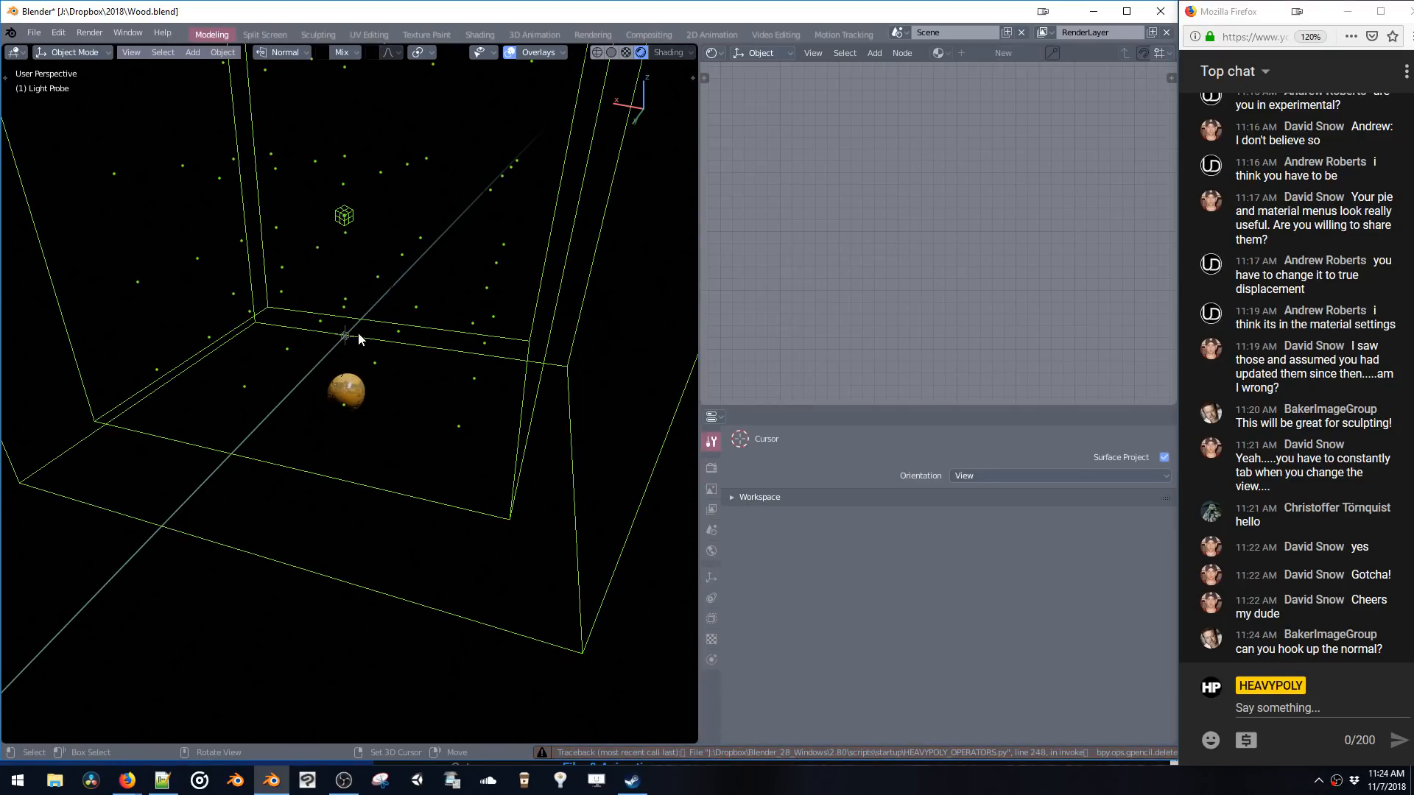
key("ctrl+z")
key("x")
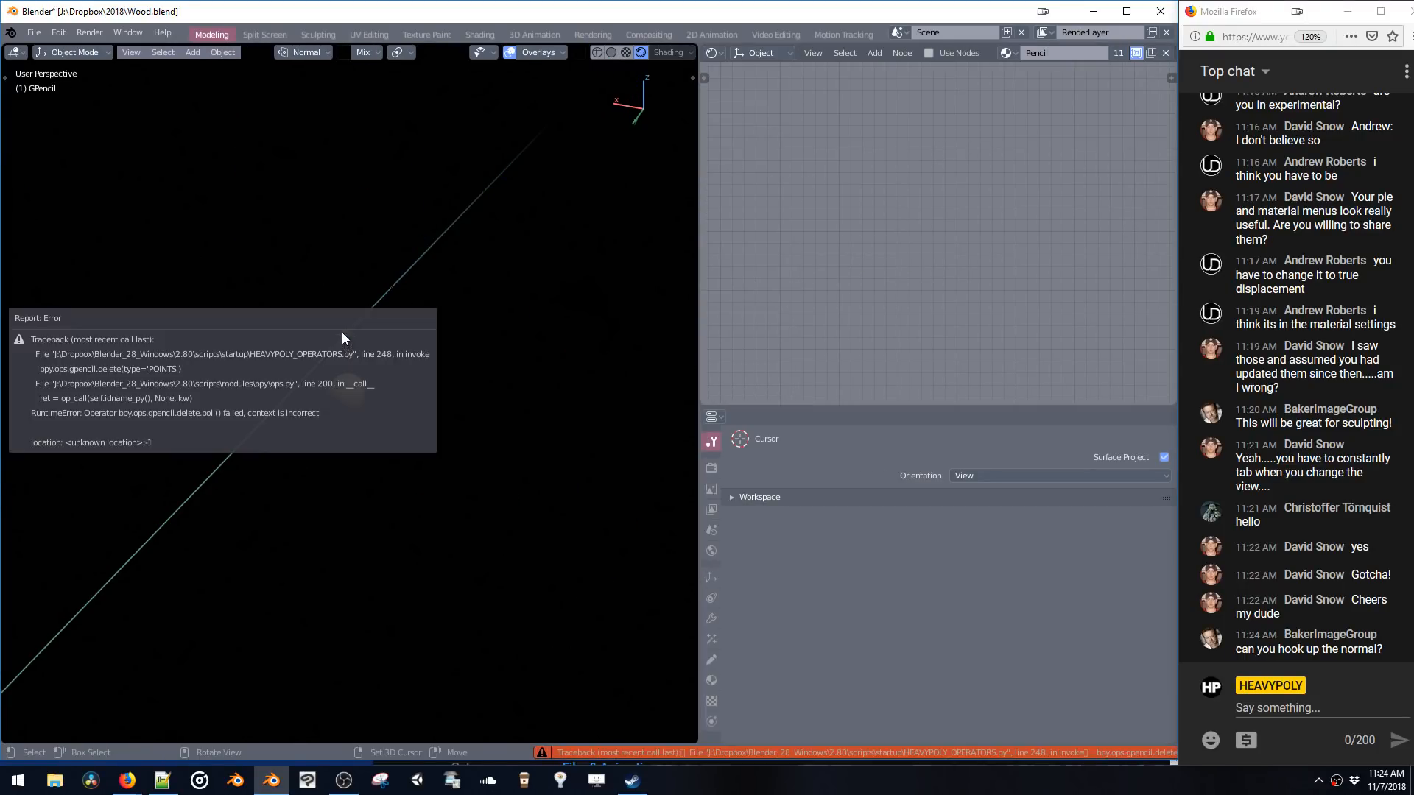
- Select the point light and lower it along the global Z axis to about the sphere's height
left_click(336, 391)
middle_click_drag(358, 336, 361, 370, "shift")
key("a")
left_click(265, 233)
key("g")
key("z")
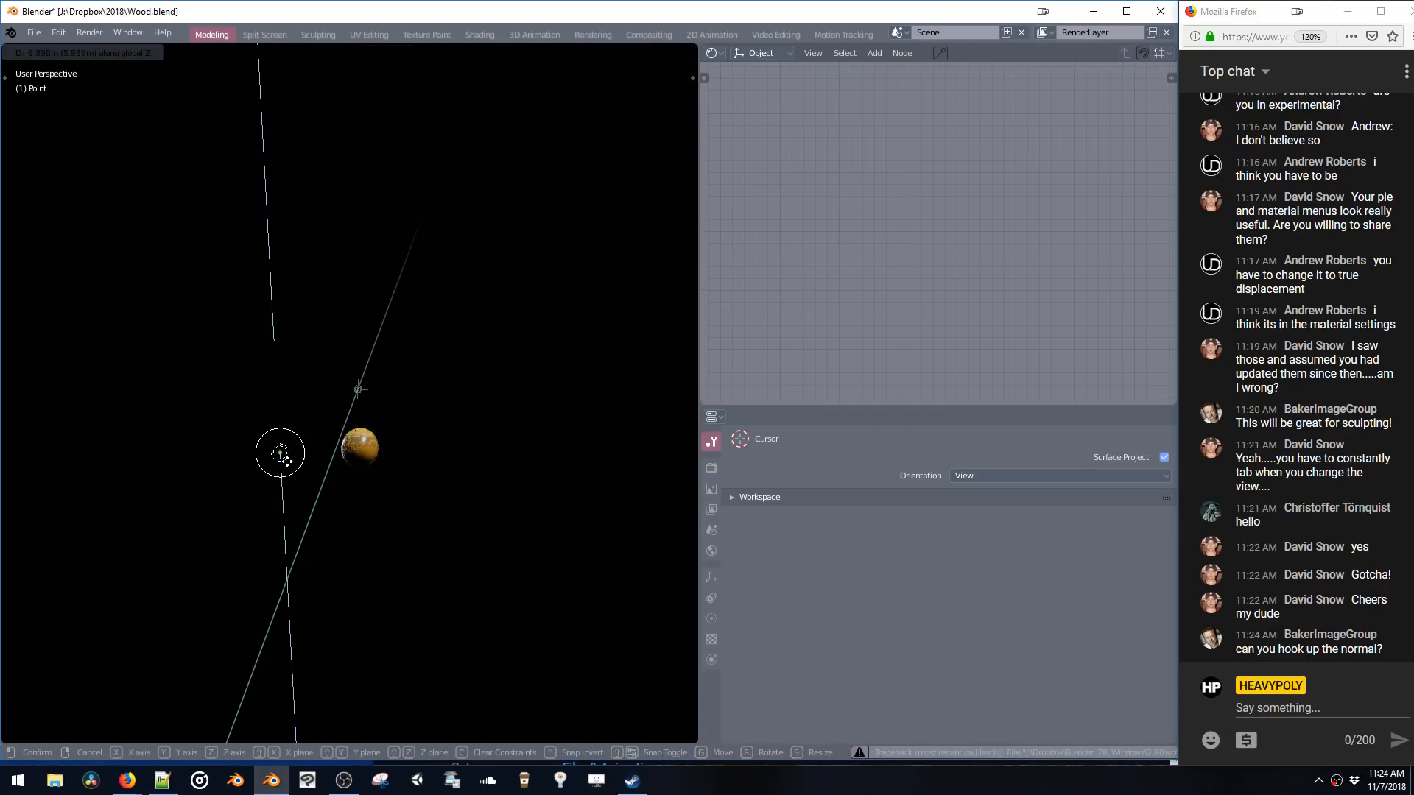
left_click(280, 455)
- Move the point light along the X axis and frame it together with the sphere
middle_click_drag(282, 455, 353, 442)
key("g")
key("x")
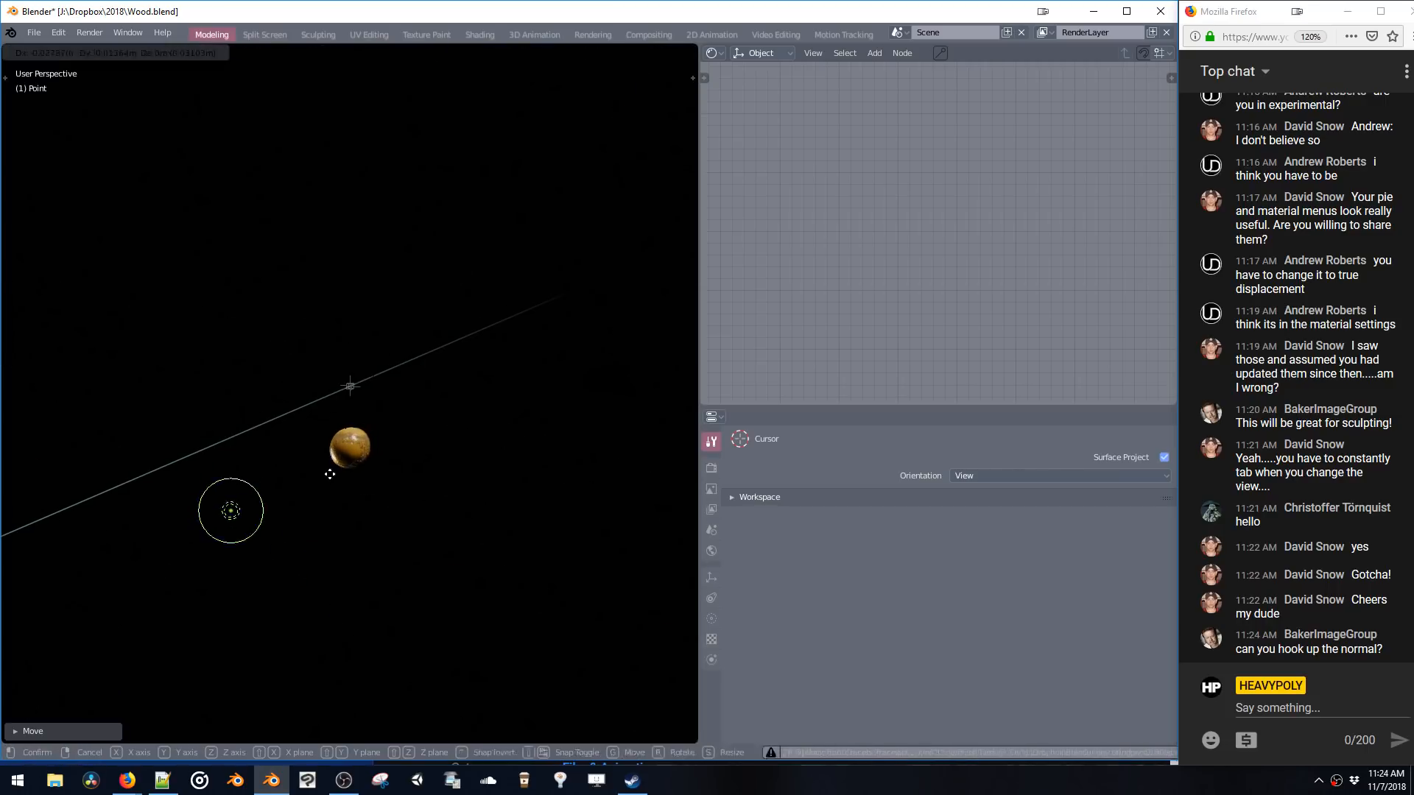
left_click(396, 477)
key("KP_Decimal")
scroll(405, 409, "down", 7)
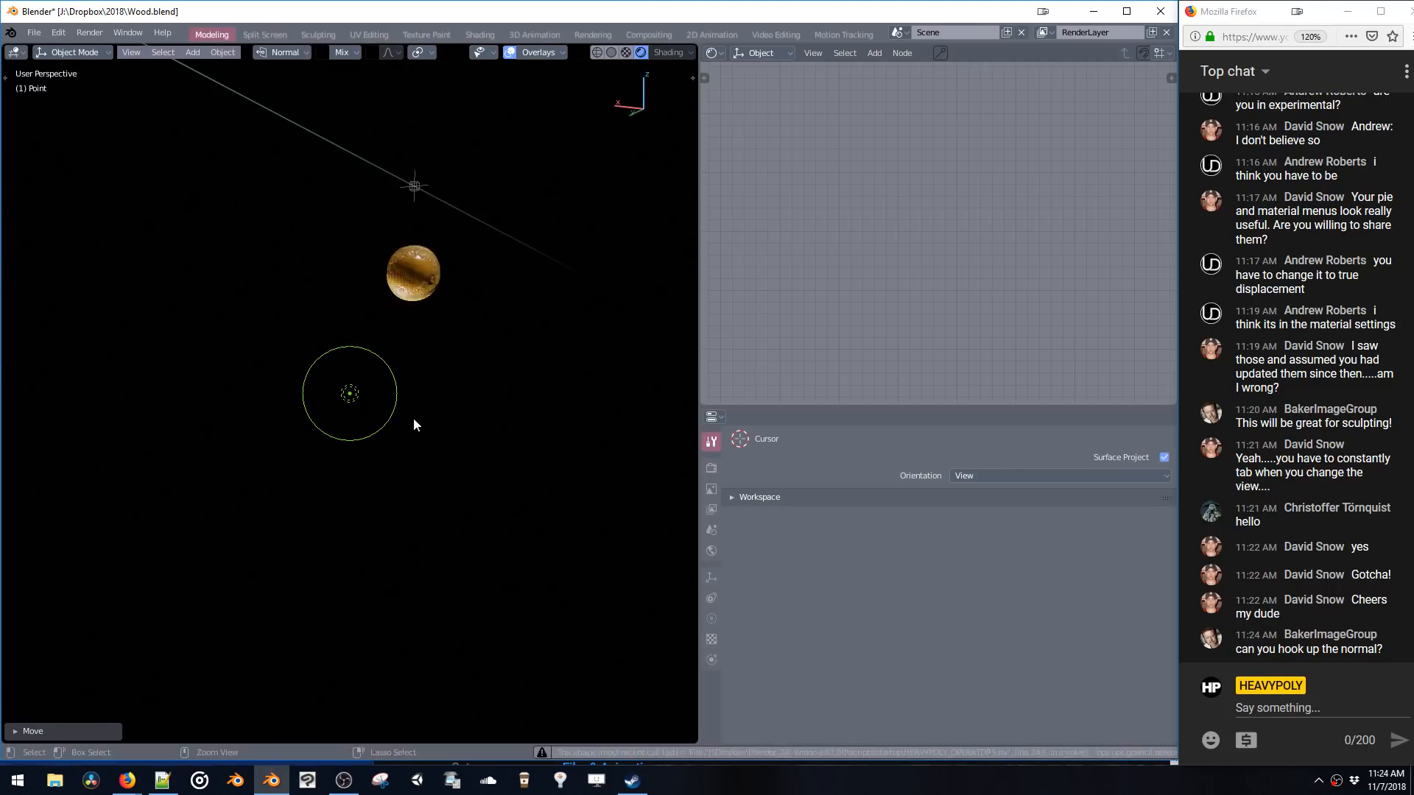
middle_click_drag(405, 331, 386, 357, "shift")
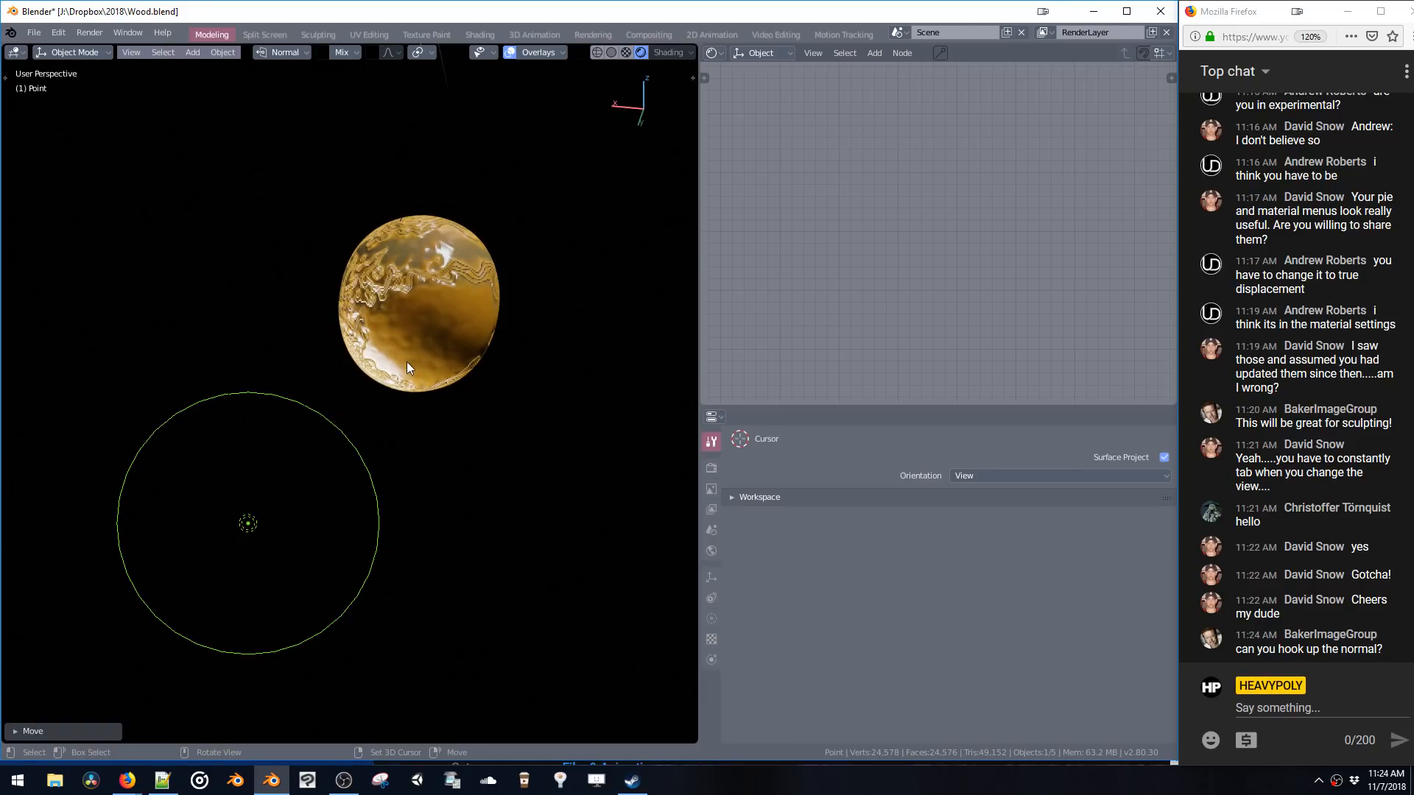
- Disable the point light's contact shadows, set its shadow softness to 0 and its clip start to 0.108 m
key("ctrl+v")
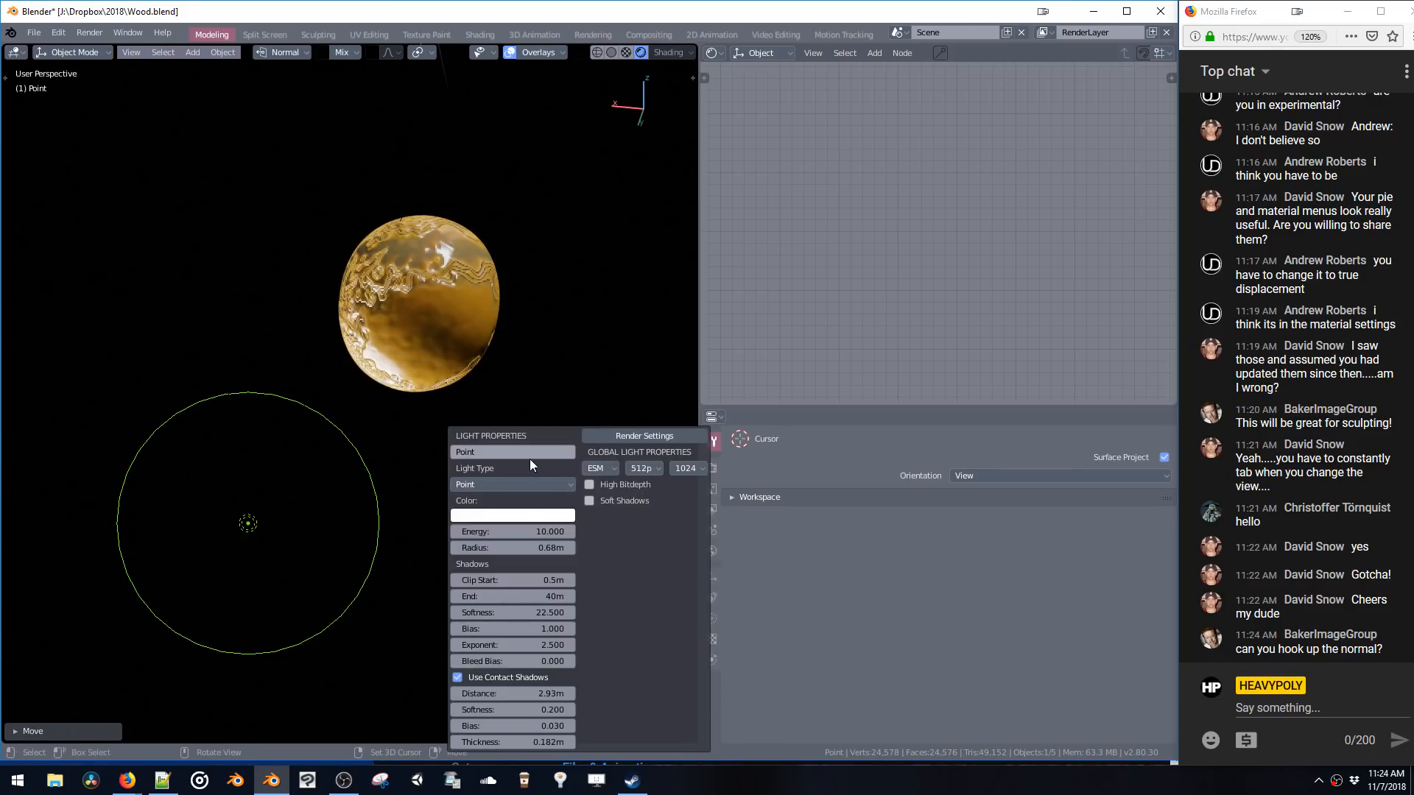
left_click(456, 678)
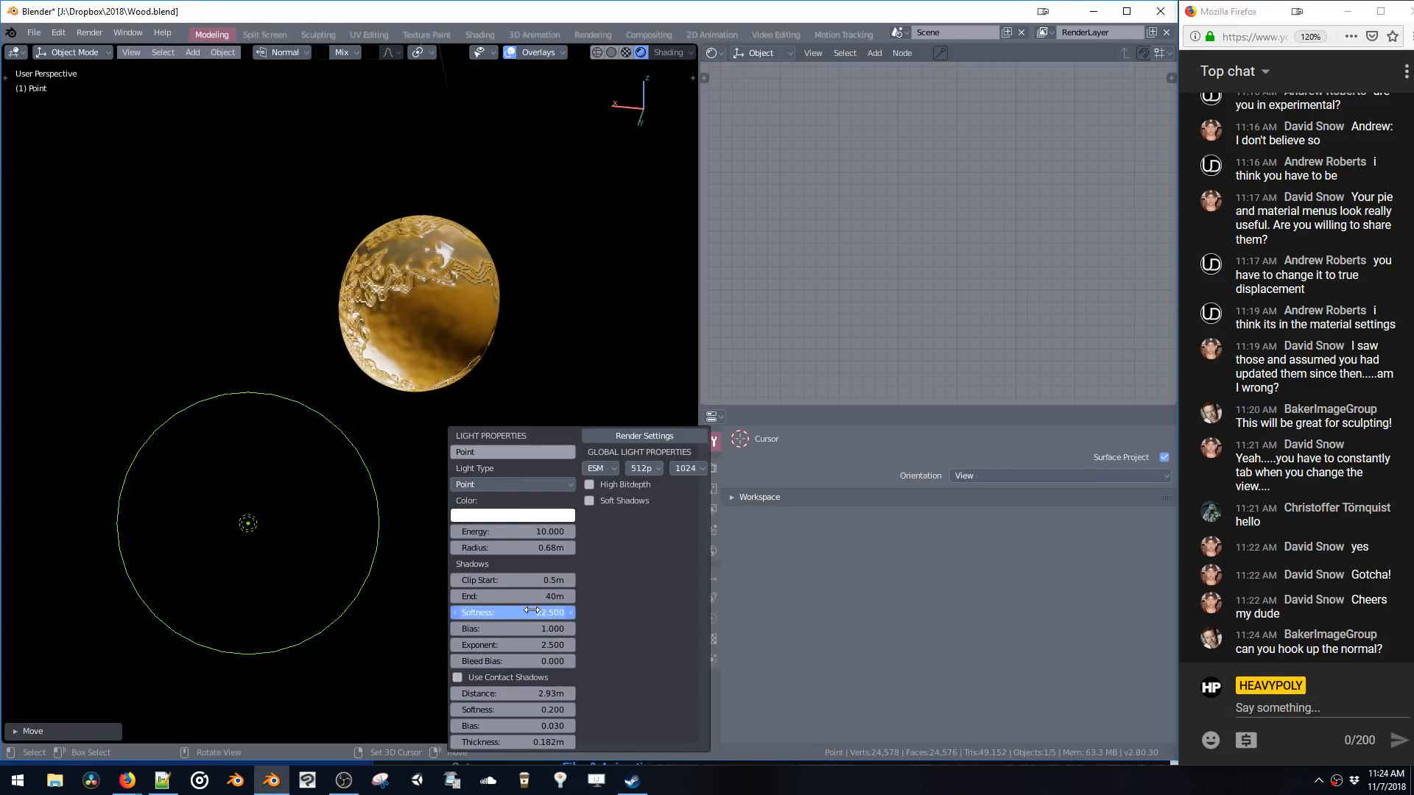
left_click_drag(519, 613, 54, 593)
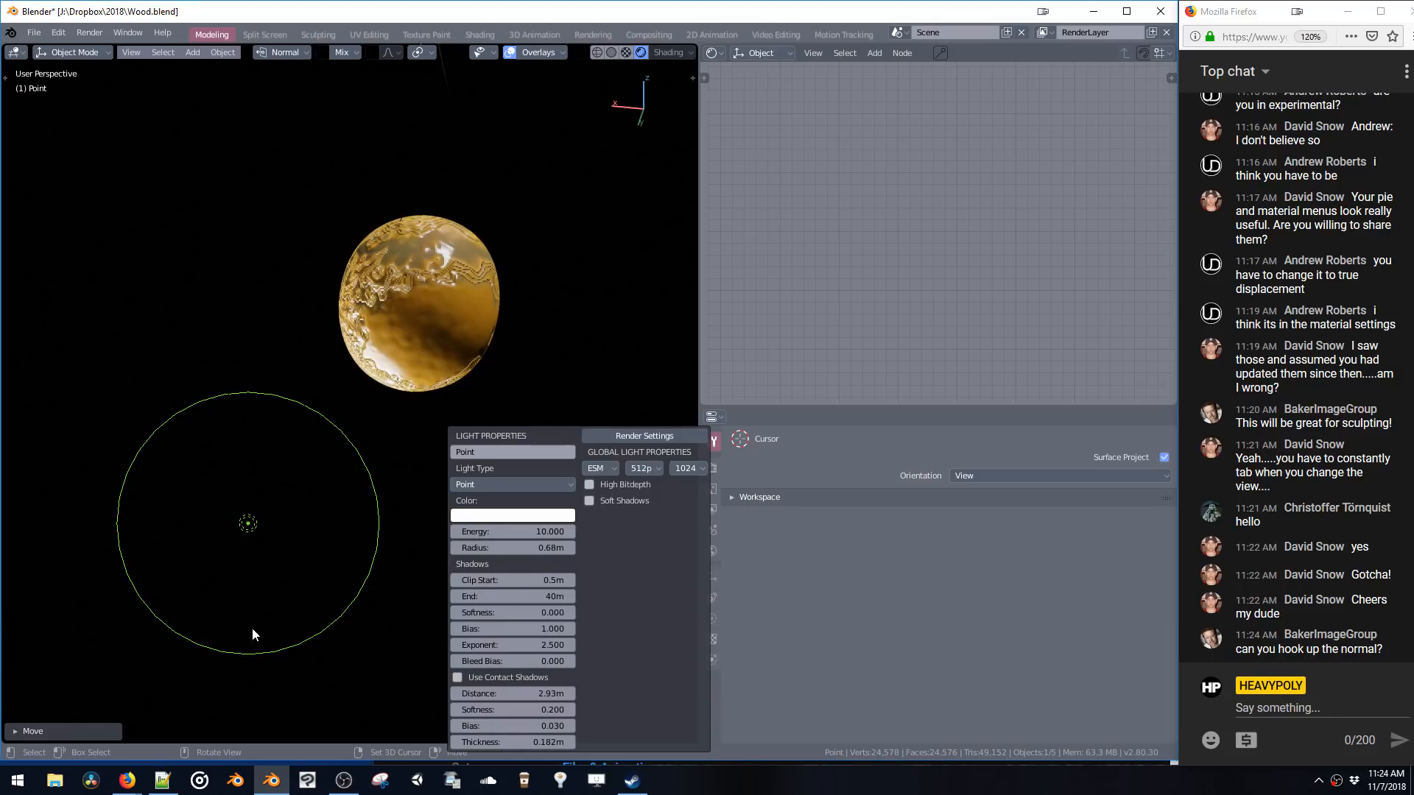
left_click_drag(518, 581, 499, 581)
- Set the global shadow resolution to 2048, enable soft shadows and lower the point light's energy
left_click(639, 470)
left_click(654, 371)
left_click(589, 501)
left_click_drag(563, 531, 533, 536)
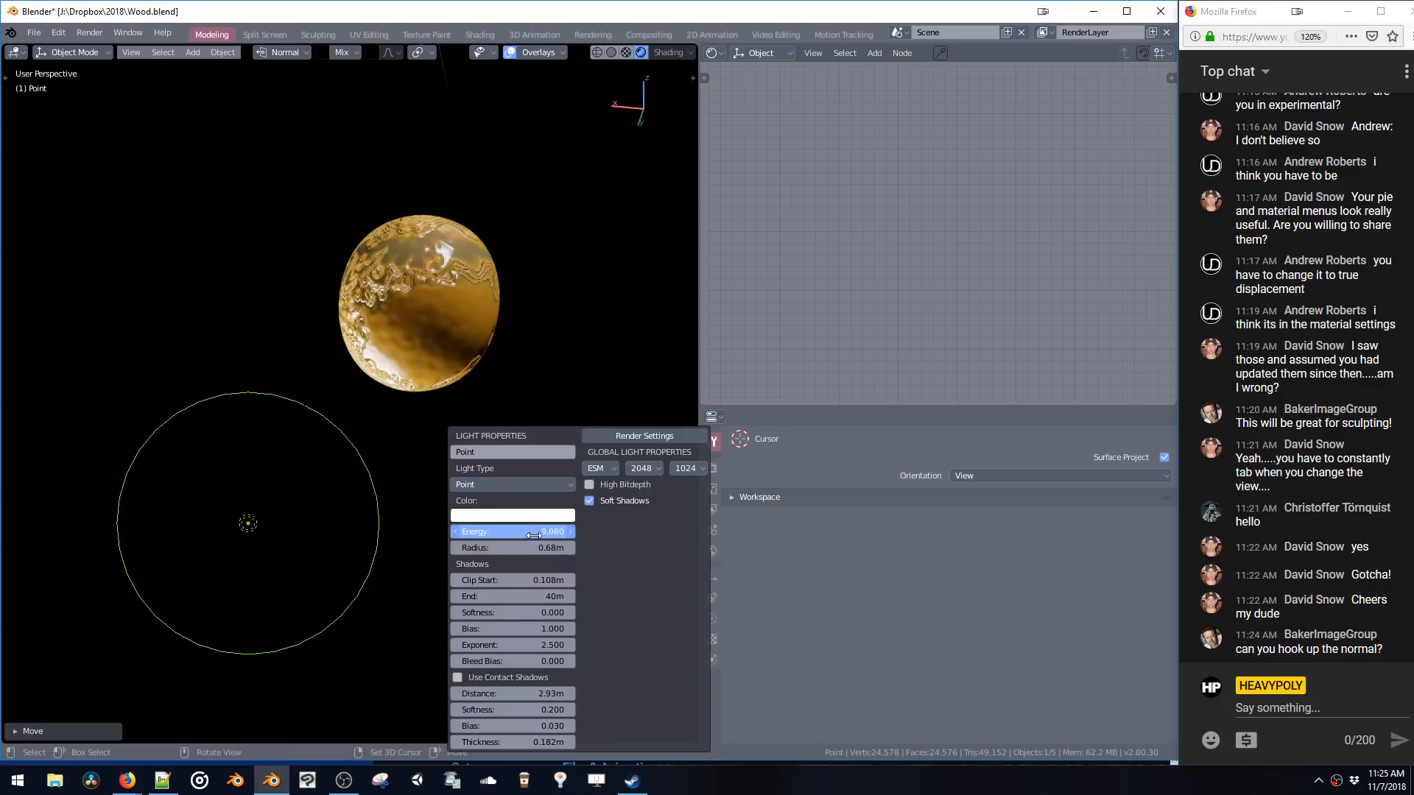
left_click_drag(432, 548, 324, 556)
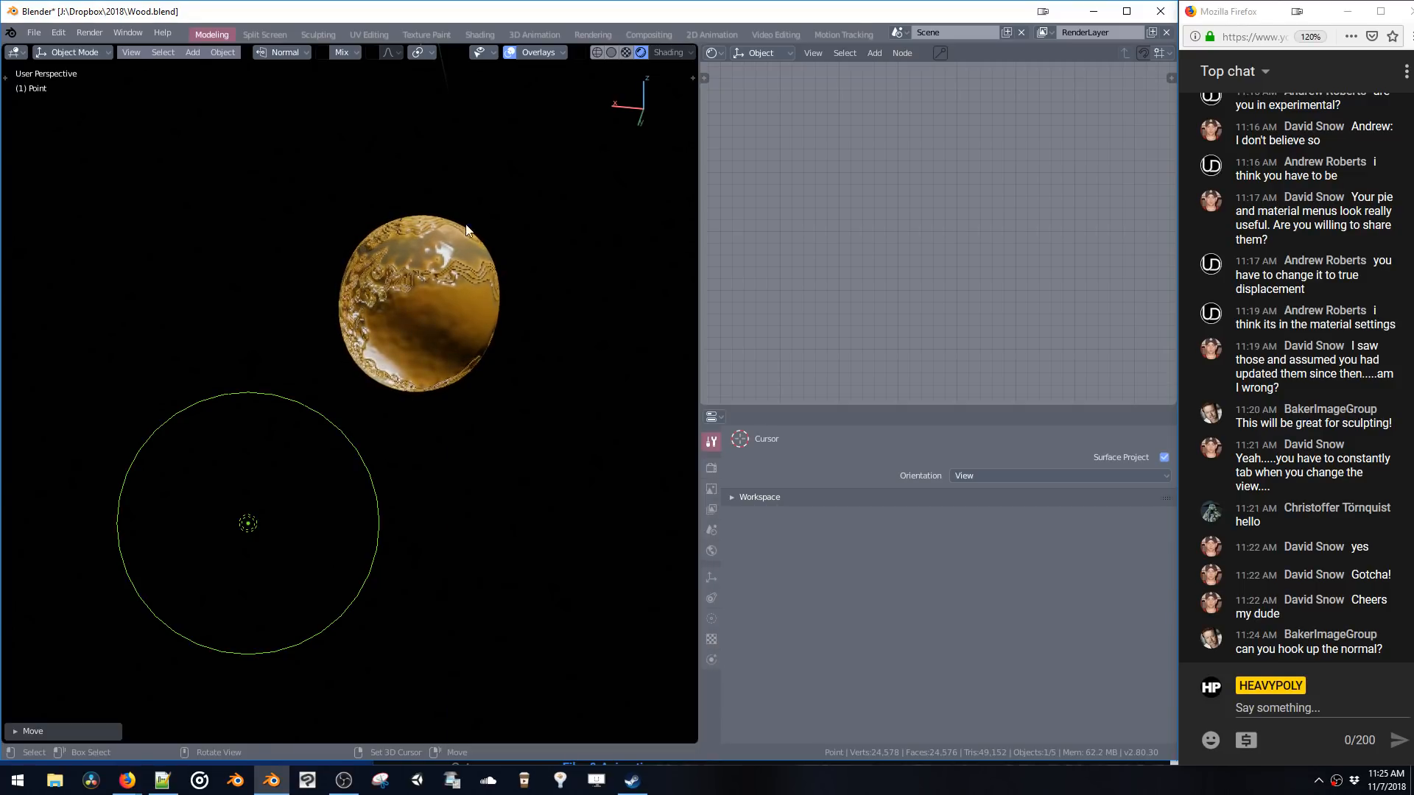
mouse_move(477, 132)
middle_mouse_down("shift")
mouse_move(424, 365)
mouse_move(464, 319)
mouse_move(435, 494)
mouse_move(432, 315)
middle_mouse_up("shift")
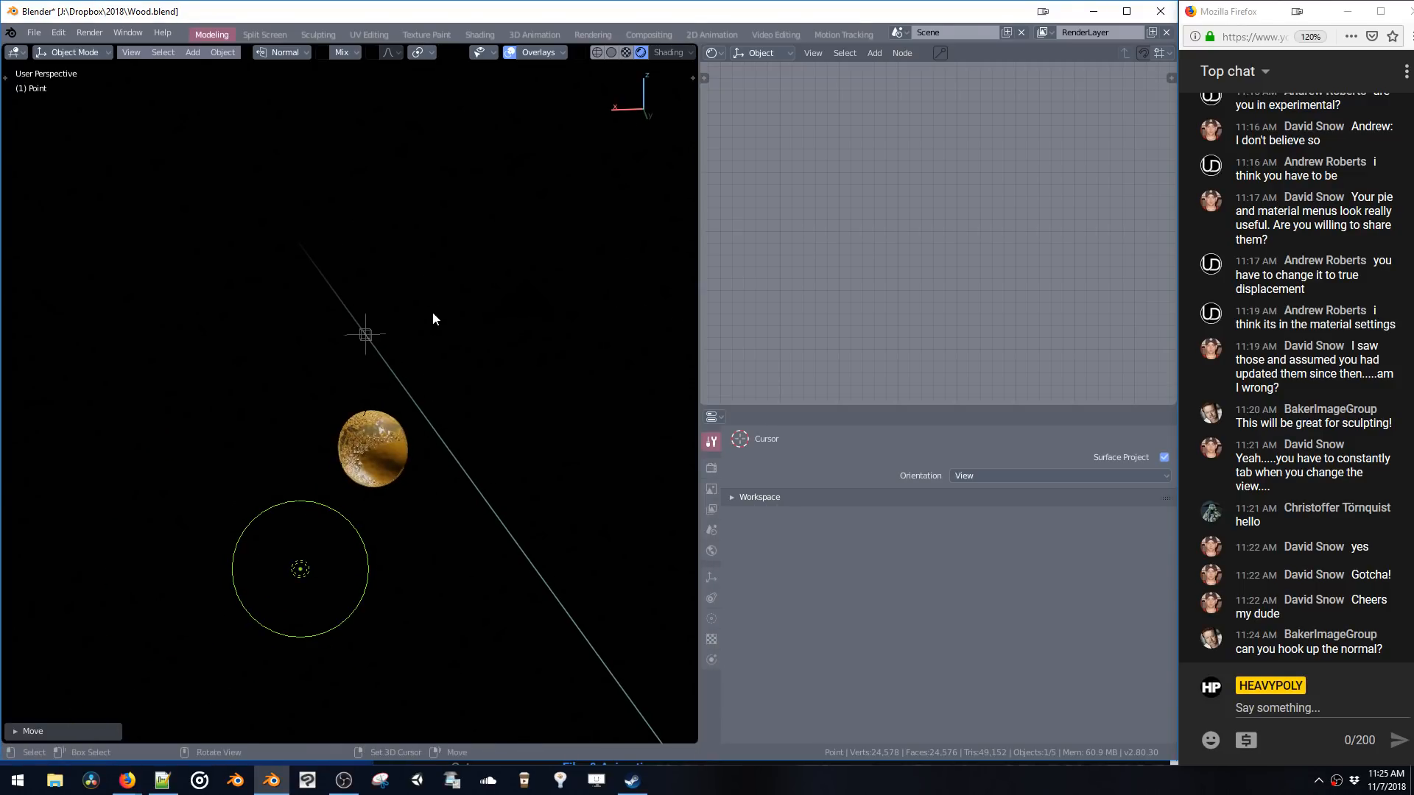
- Toggle the light and camera extras off and back on in the viewport
key("z")
left_click(289, 324)
key("z")
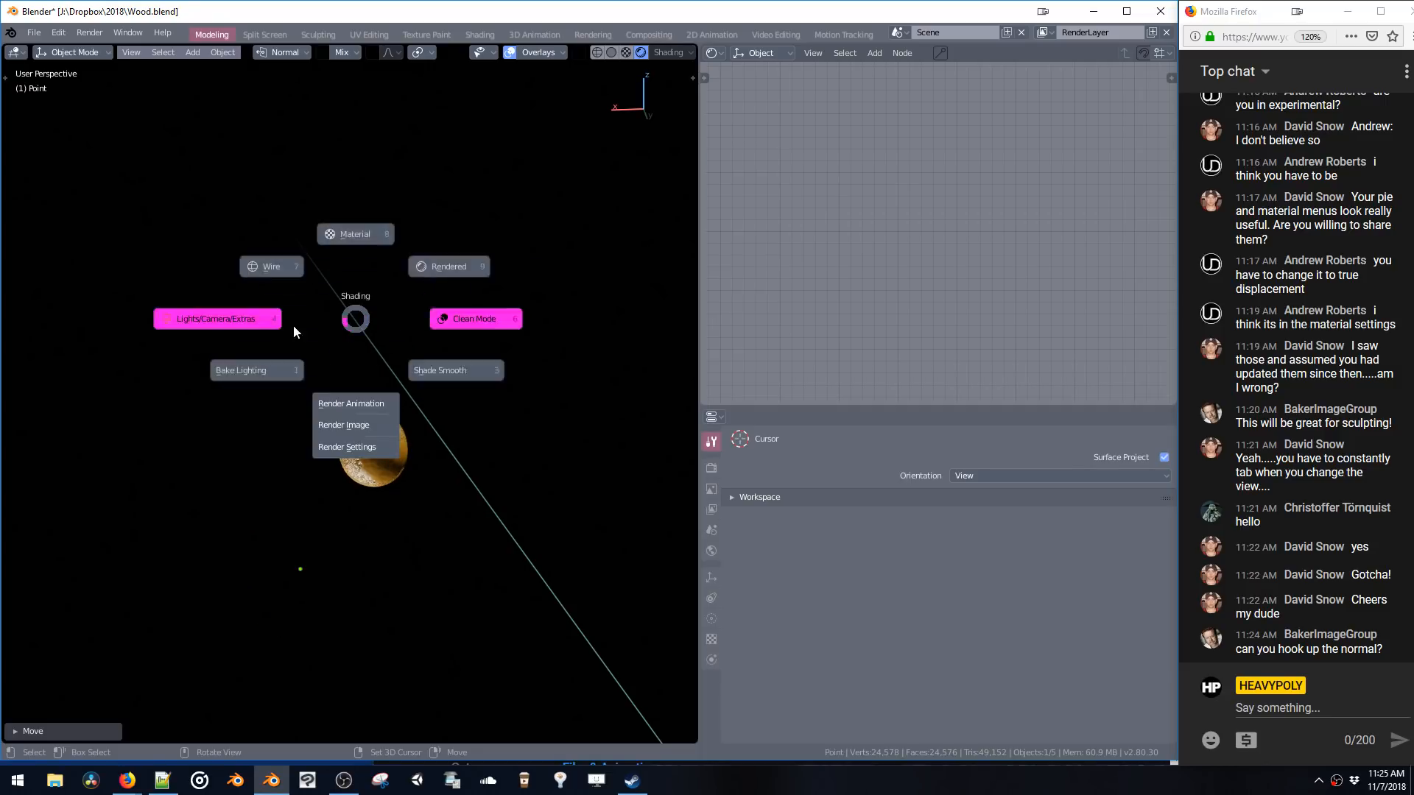
left_click(293, 324)
- Move the area light down along the global Z axis until it sits just above the sphere
middle_click_drag(382, 179, 373, 230, "shift")
key("g")
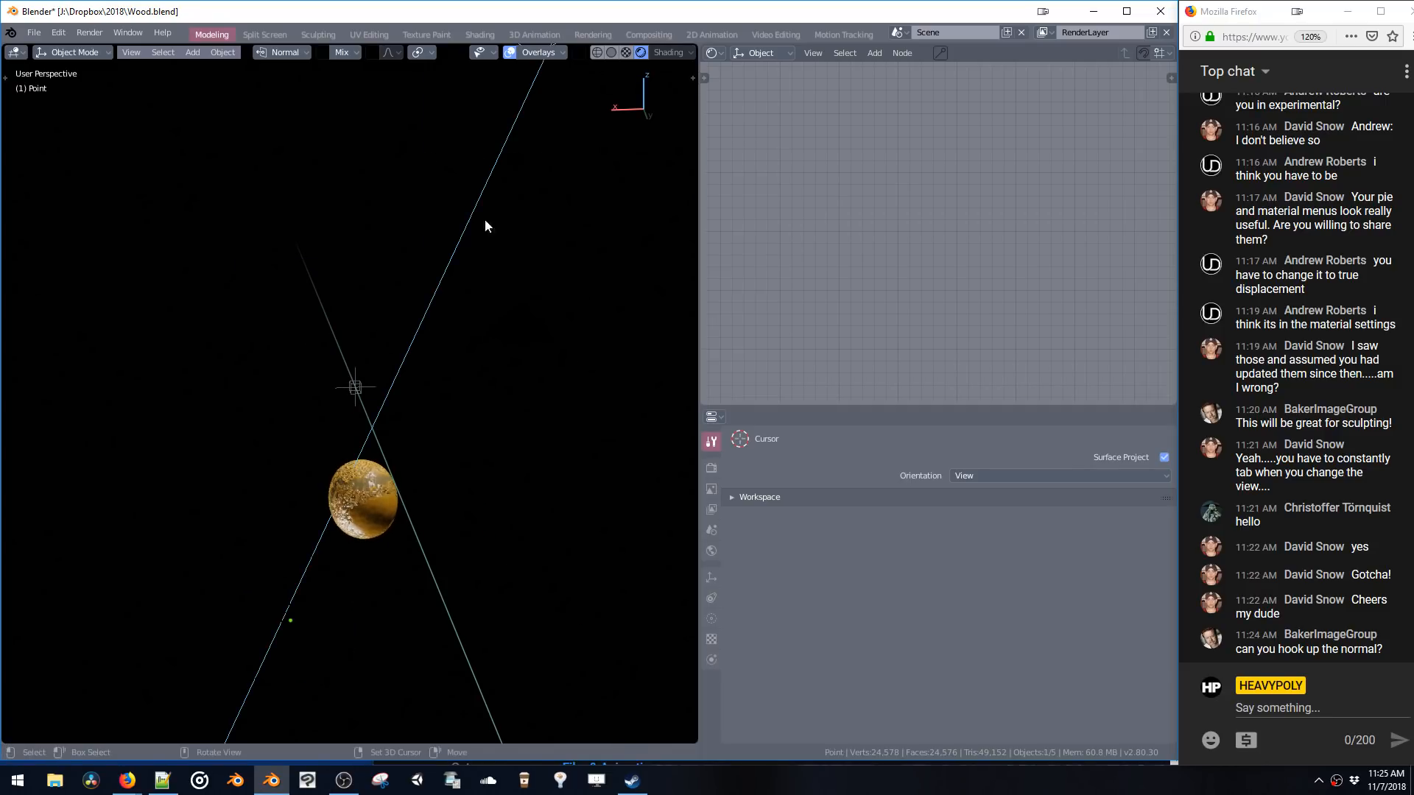
key("z")
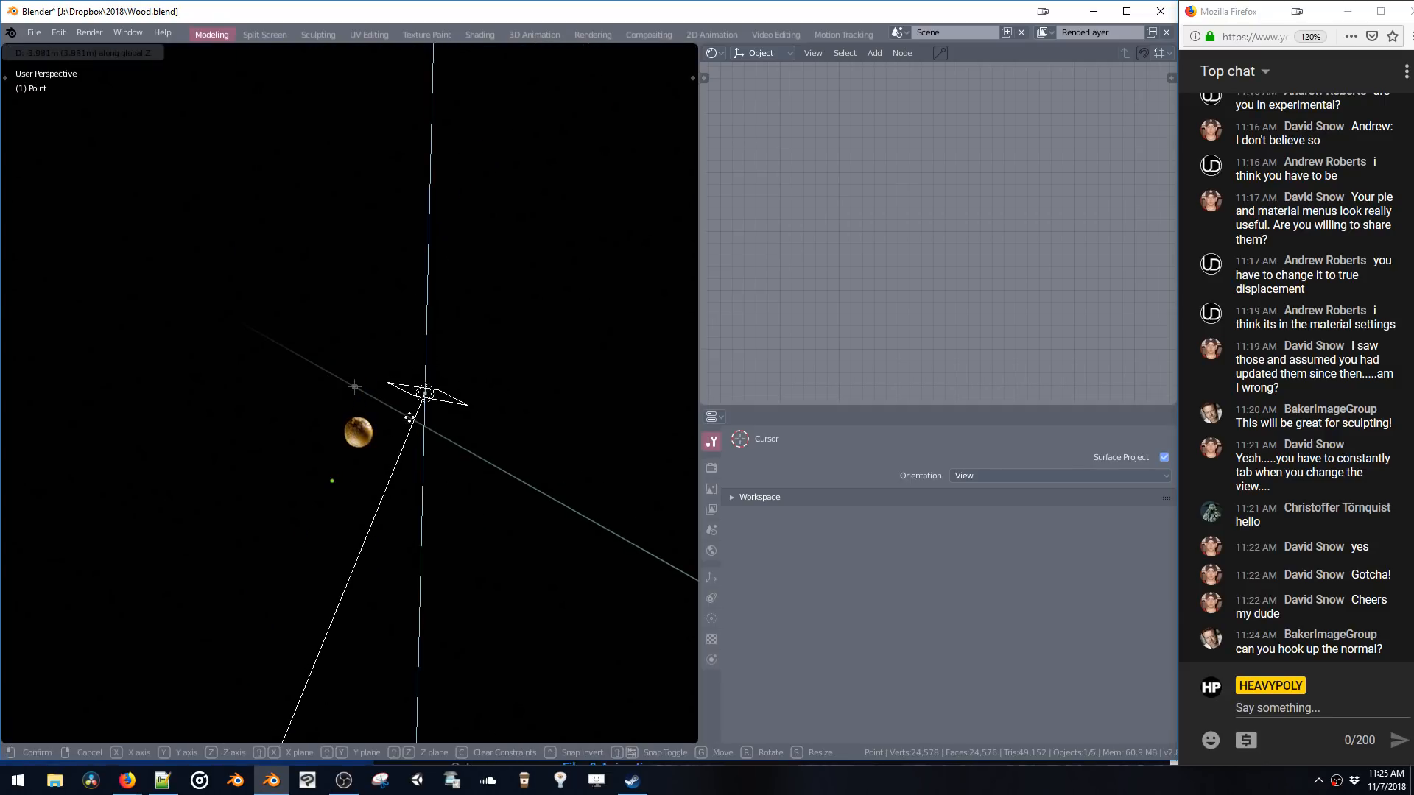
left_click(420, 403)
middle_click_drag(412, 412, 368, 441)
scroll(355, 449, "up", 3)
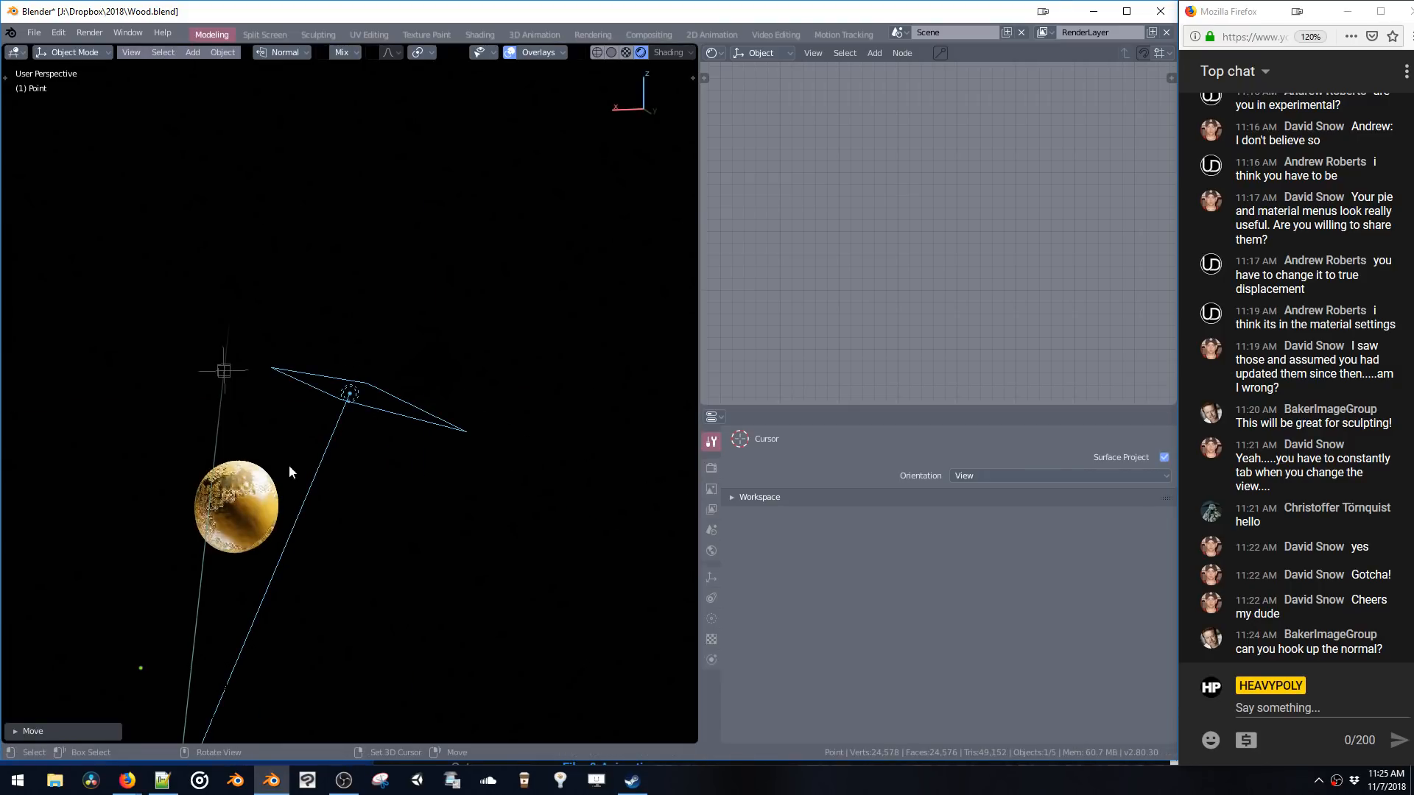
- Set the point light's shadow exponent to 1000
middle_click_drag(289, 466, 434, 441)
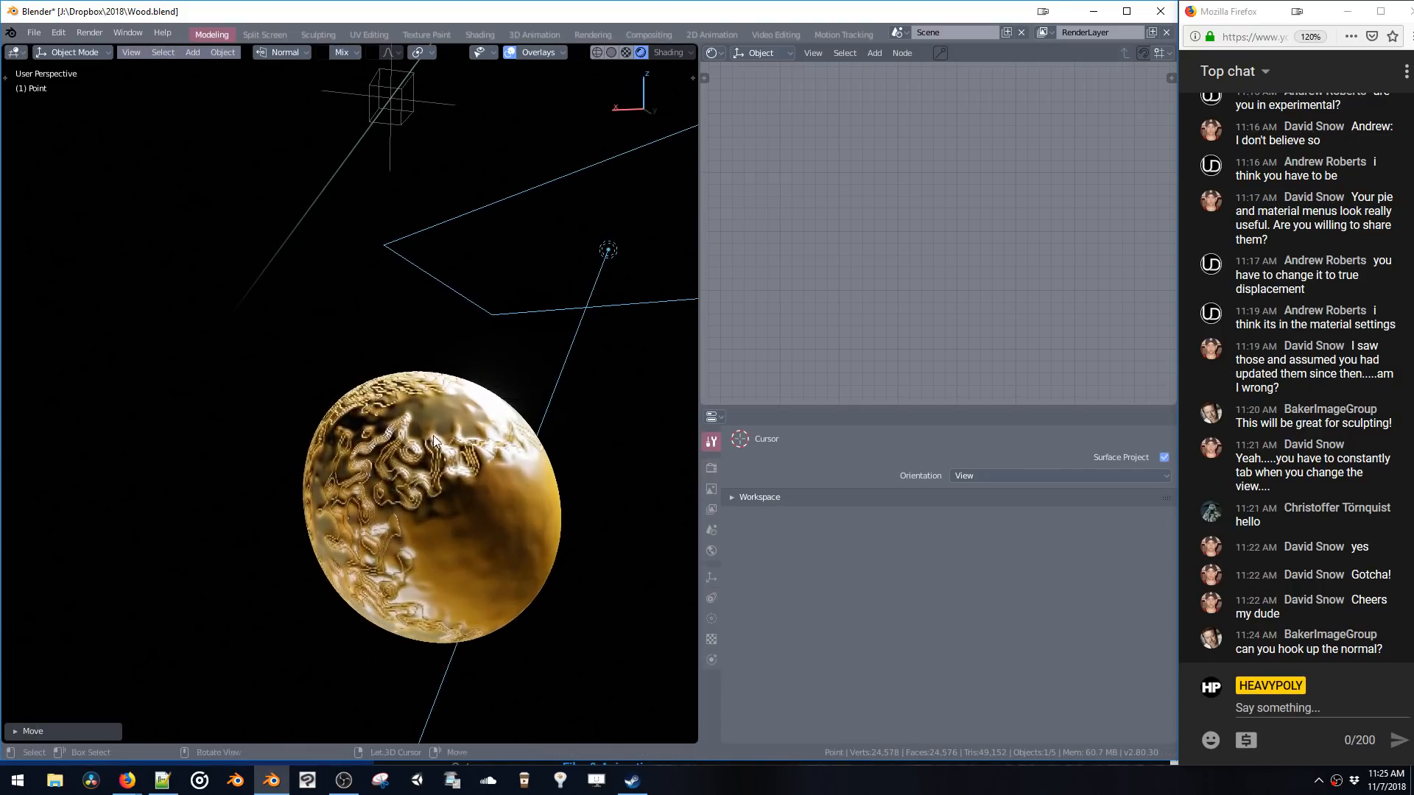
key("v")
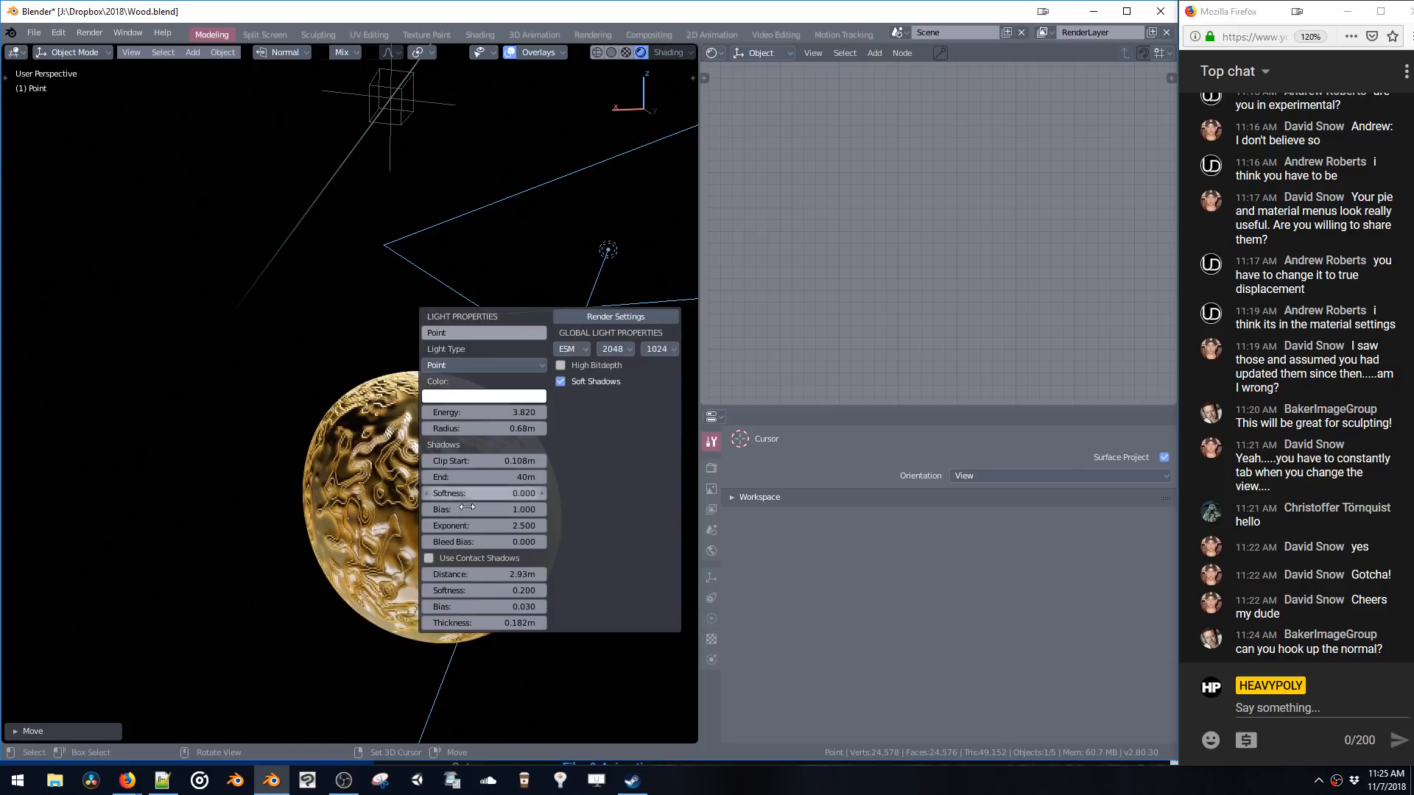
middle_click_drag(483, 332, 399, 381)
key("v")
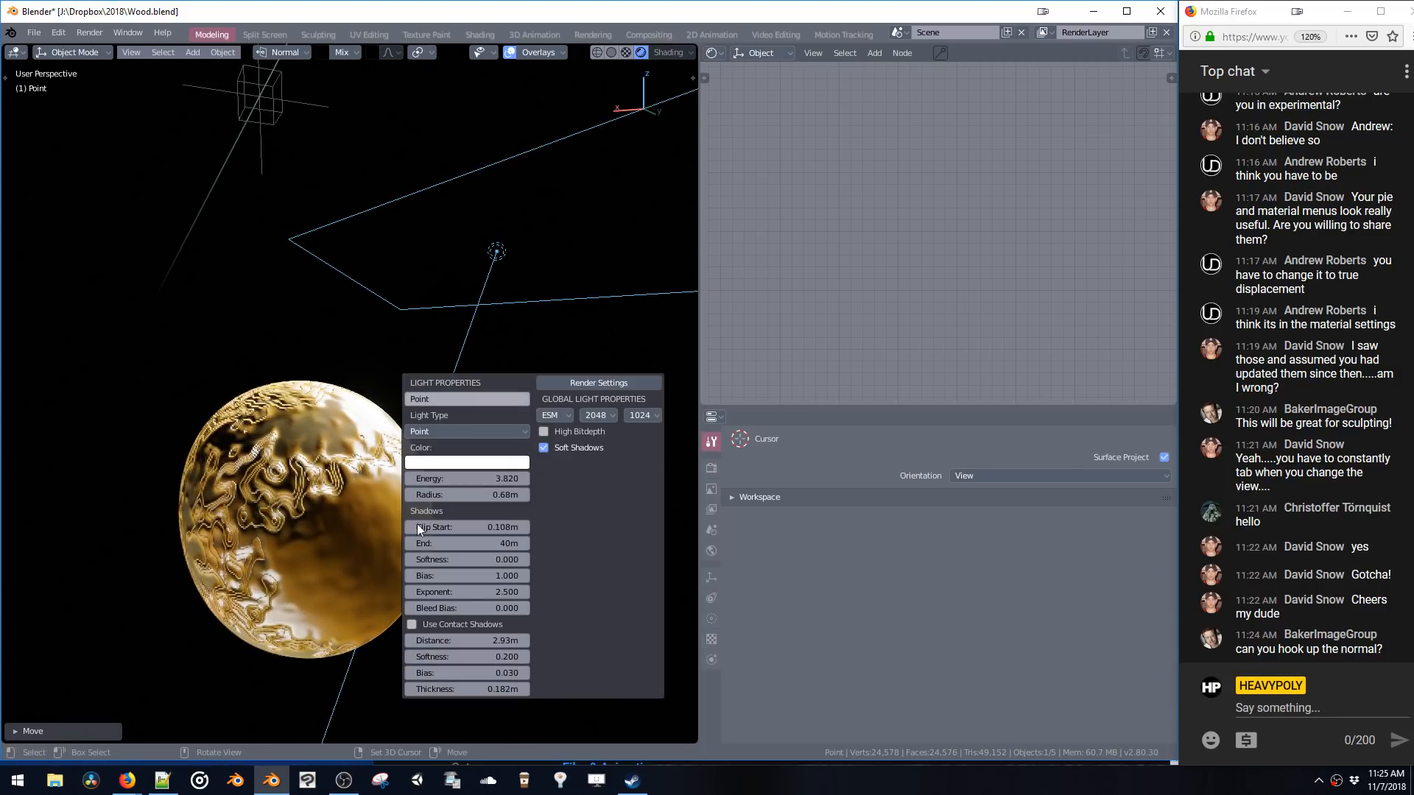
left_click(460, 591)
type("1000")
key("Return")
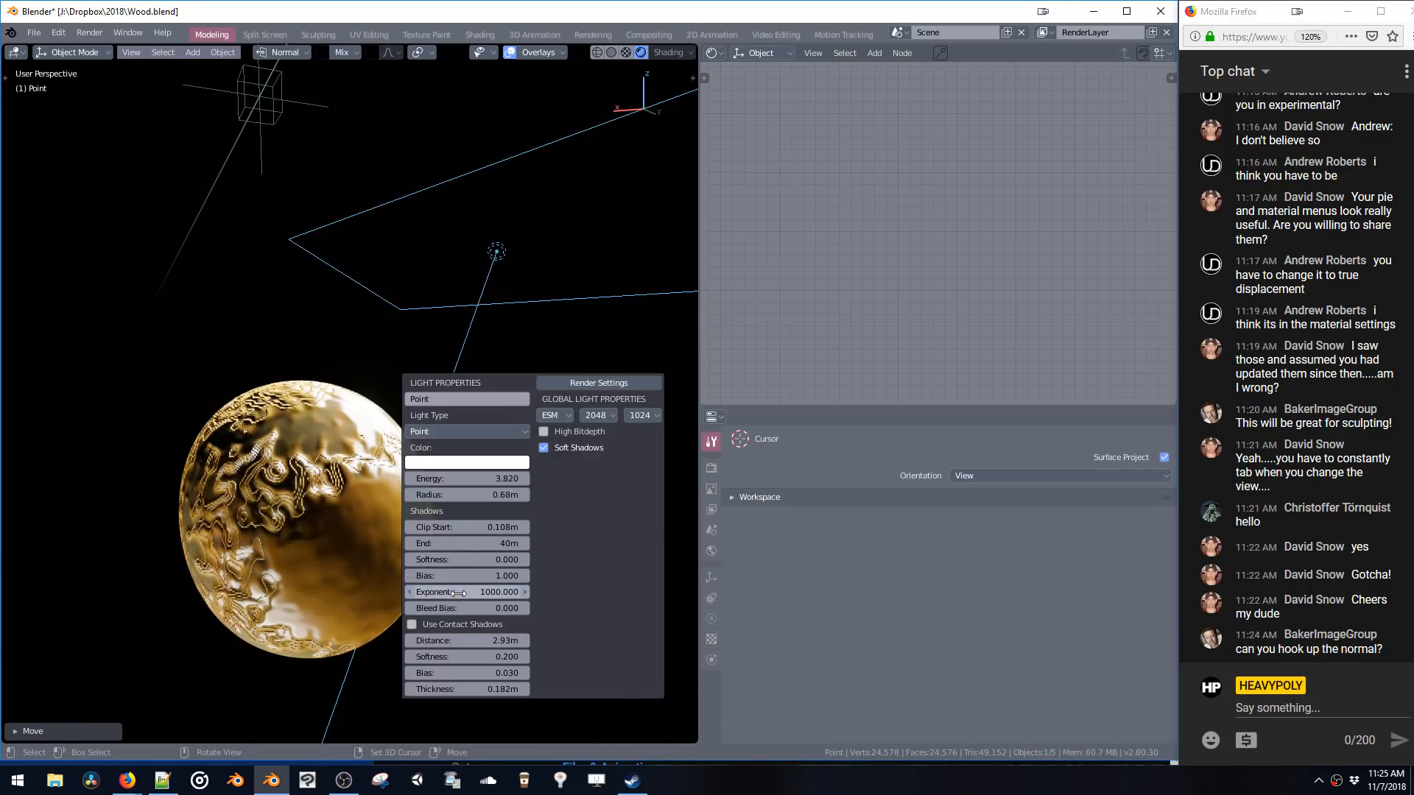
- Check the shadow settings of the point light located below the sphere
mouse_move(290, 538)
middle_mouse_down()
mouse_move(378, 332)
mouse_move(369, 395)
mouse_move(272, 537)
middle_mouse_up()
left_click(271, 539)
key("v")
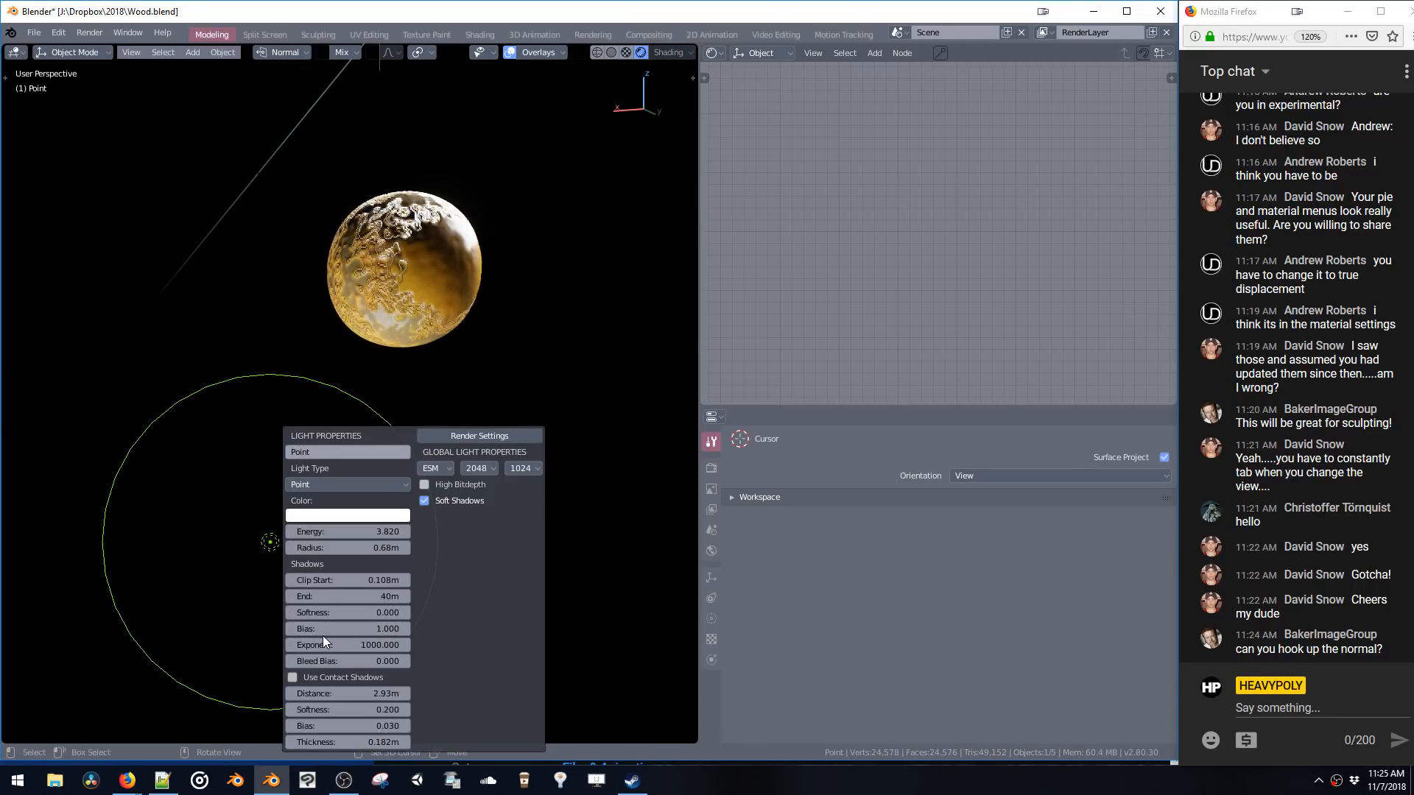
- Disable contact shadows on the area light and set its shadow exponent to 1000
middle_click_drag(541, 66, 490, 199, "shift")
left_click(464, 269)
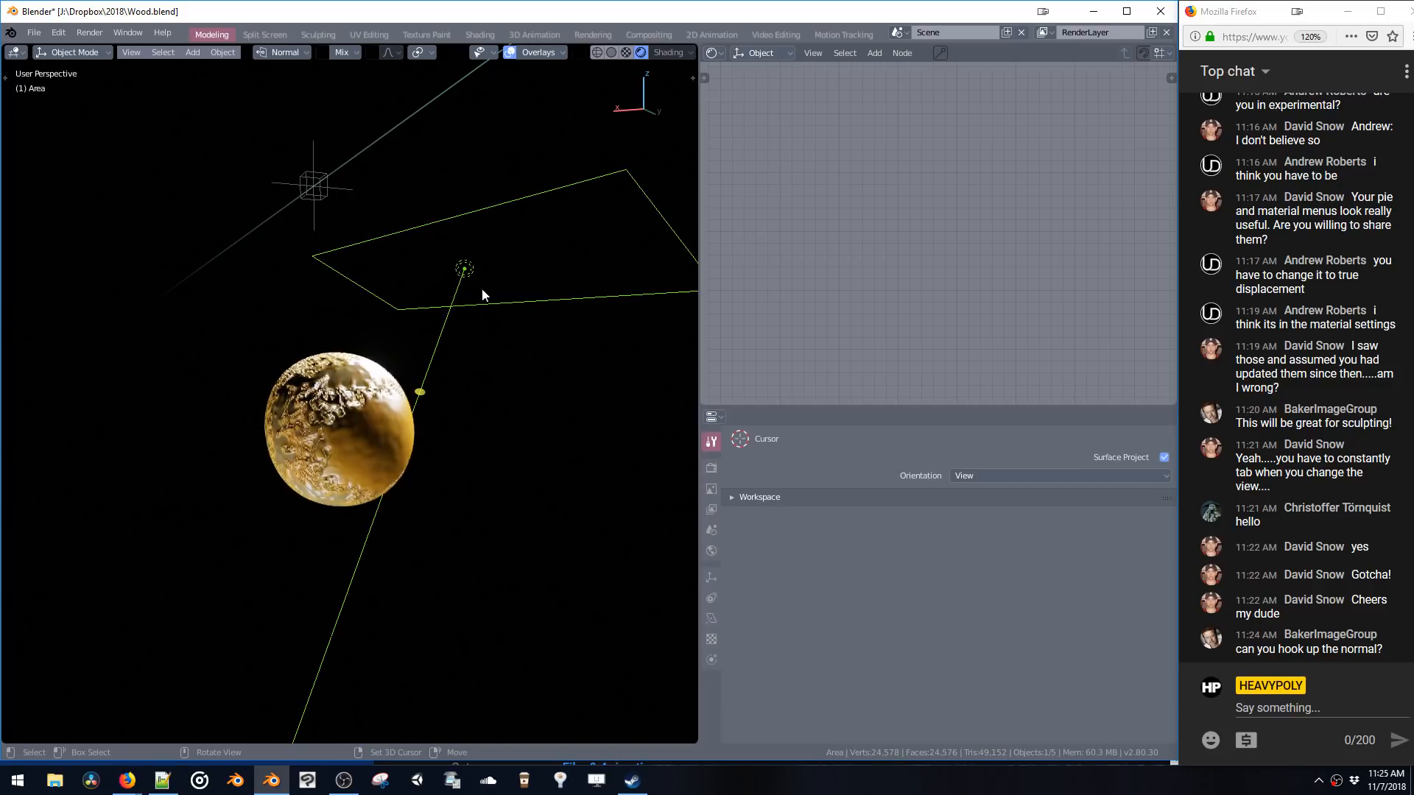
key("v")
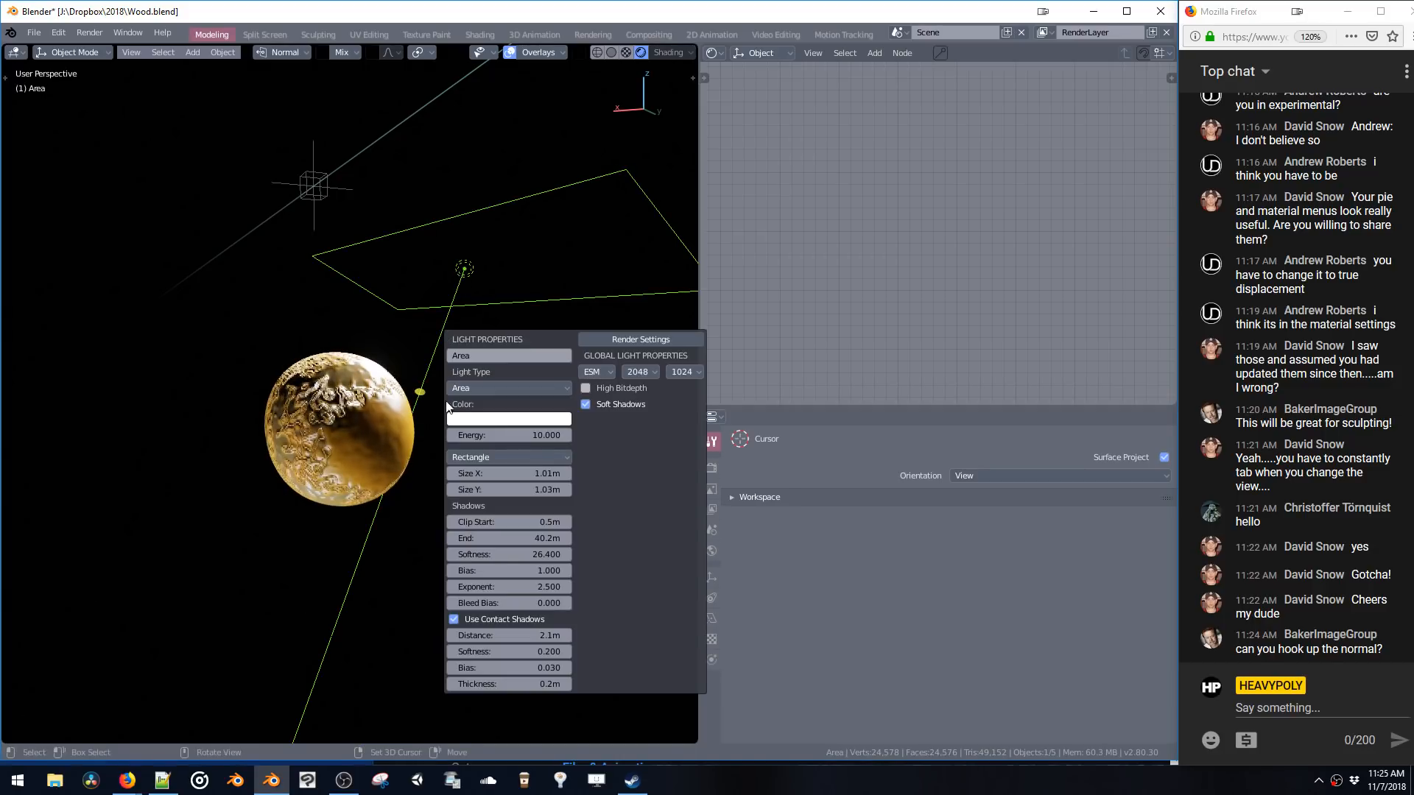
left_click(454, 619)
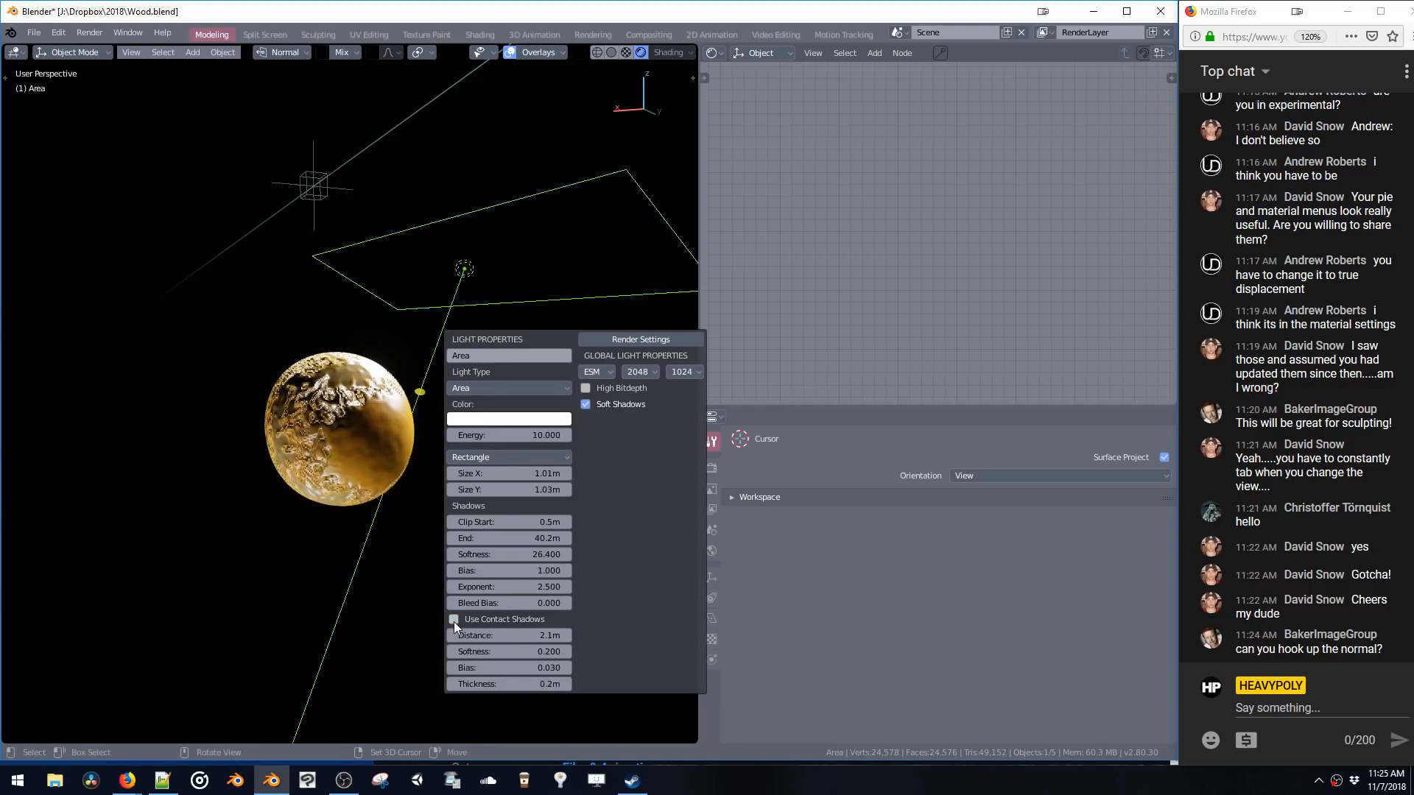
left_click(470, 587)
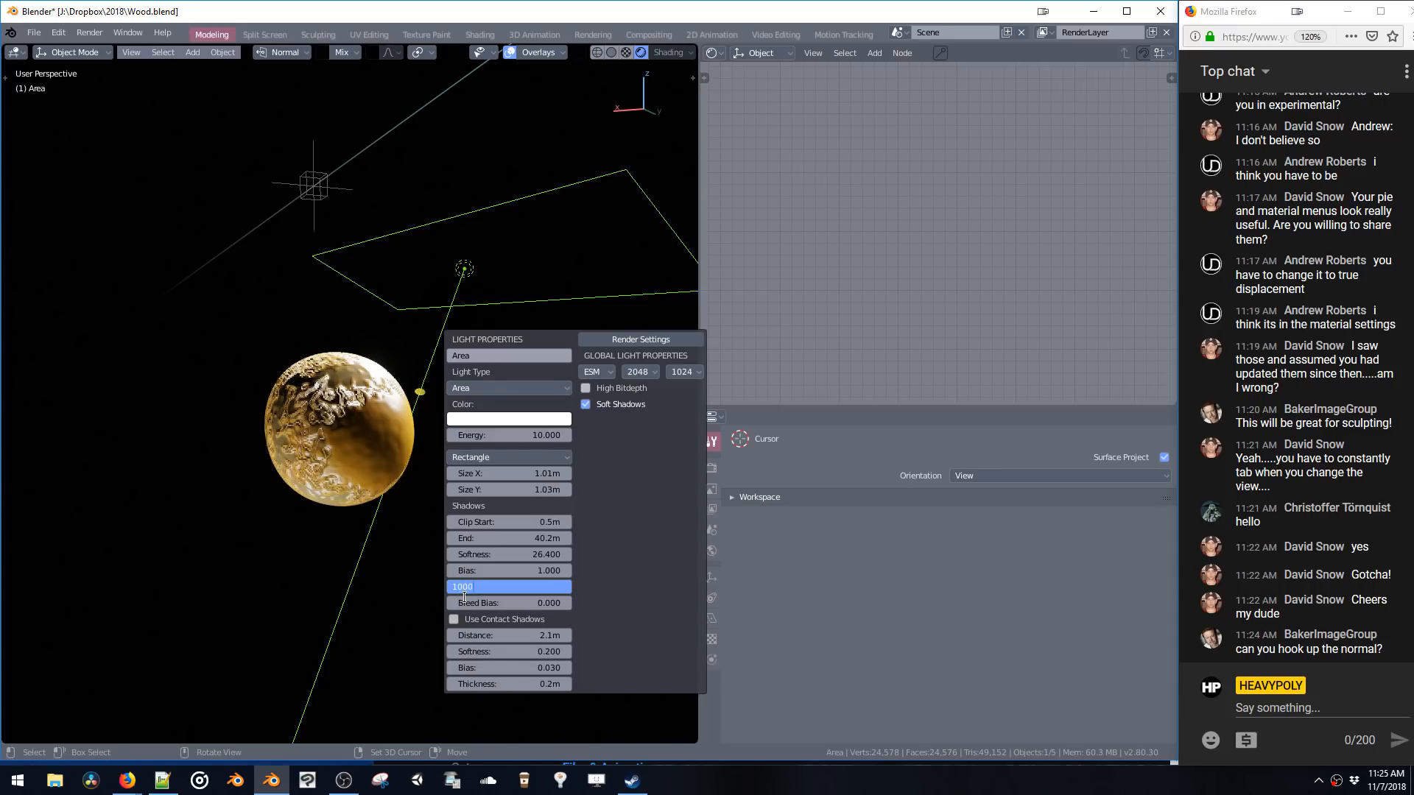
type("1000")
key("Return")
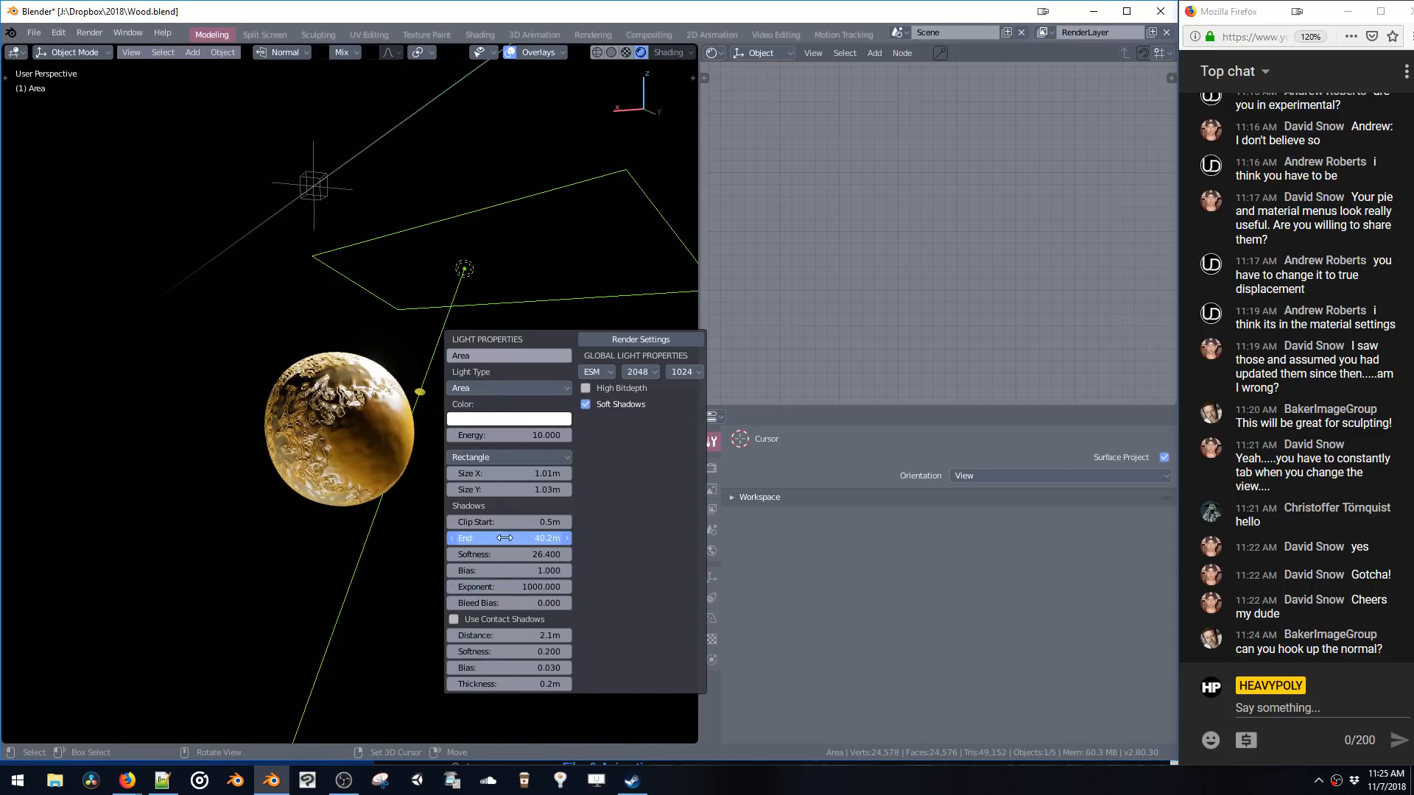
- Turn off global soft shadows and raise the area light's shadow end distance to 132 m
mouse_move(504, 539)
left_mouse_down()
mouse_move(518, 528)
mouse_move(449, 537)
mouse_move(490, 537)
left_mouse_up()
left_click(586, 403)
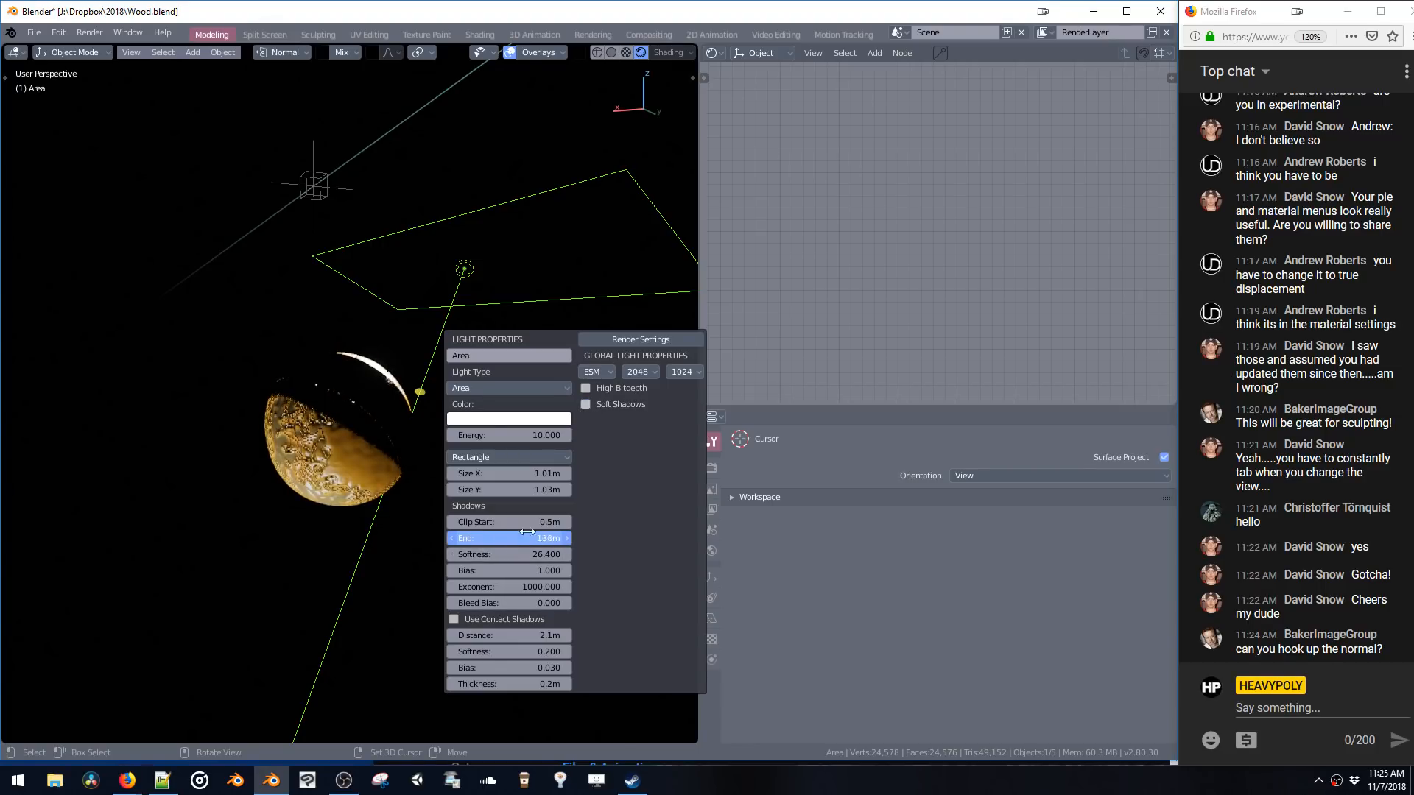
middle_click_drag(527, 531, 370, 421)
- Add a plane and move it down about 0.53 m along Z to lie beneath the sphere
key("shift+a")
mouse_move(302, 453)
left_click(363, 453)
key("g")
key("z")
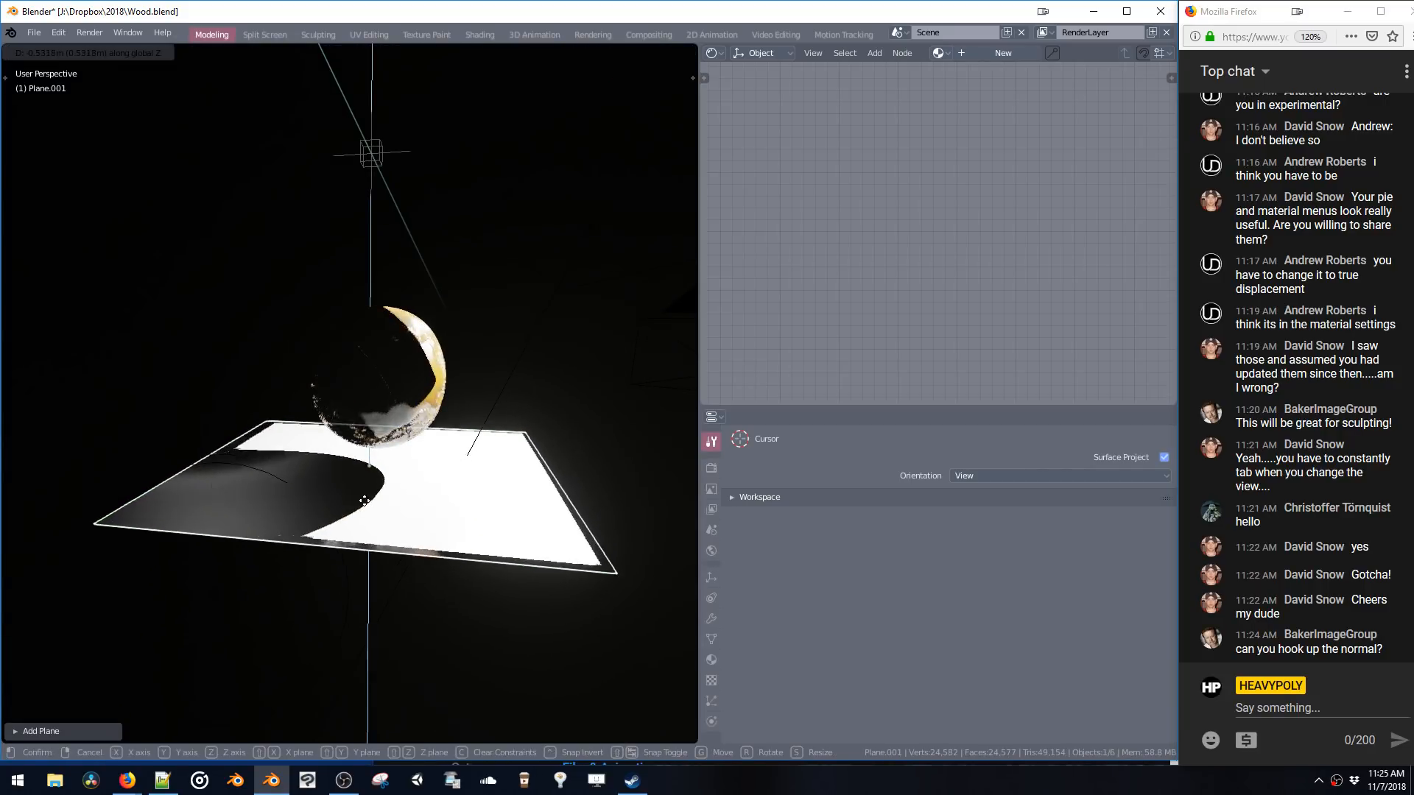
left_click(364, 501)
- Set the area light's shadow softness to 0 and its shadow bias to 0.010
middle_click_drag(364, 500, 505, 433)
double_click(519, 390)
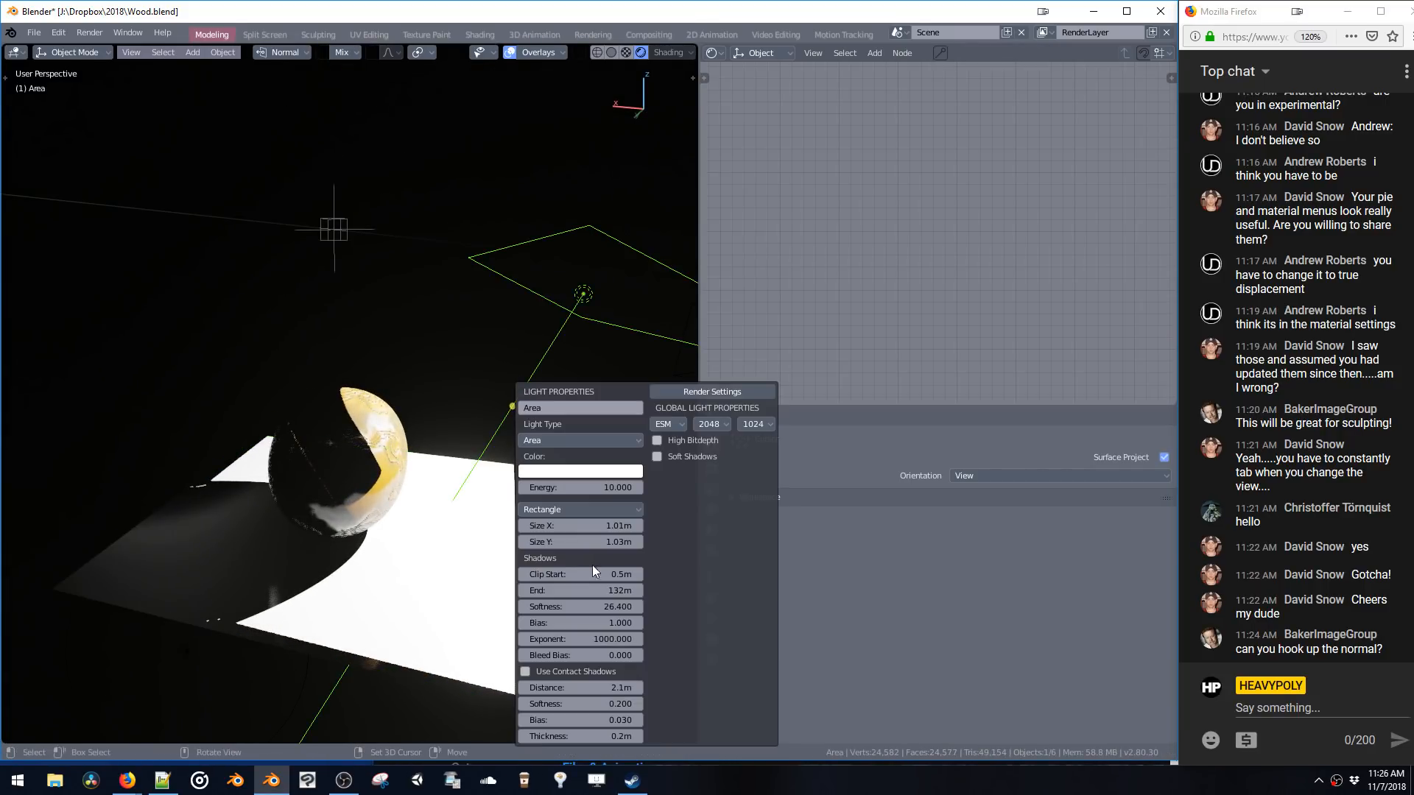
left_click_drag(581, 606, 111, 583)
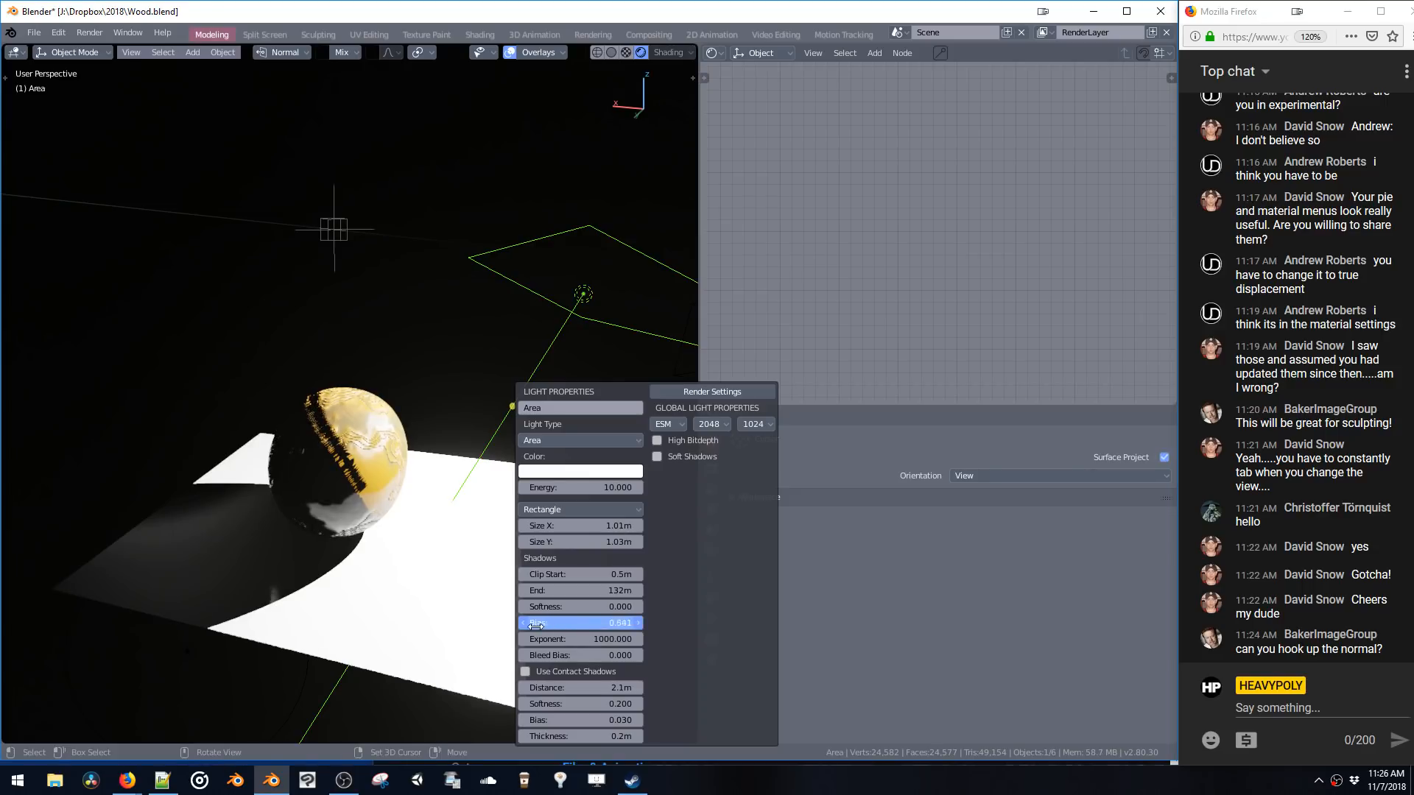
left_click_drag(536, 625, 611, 639)
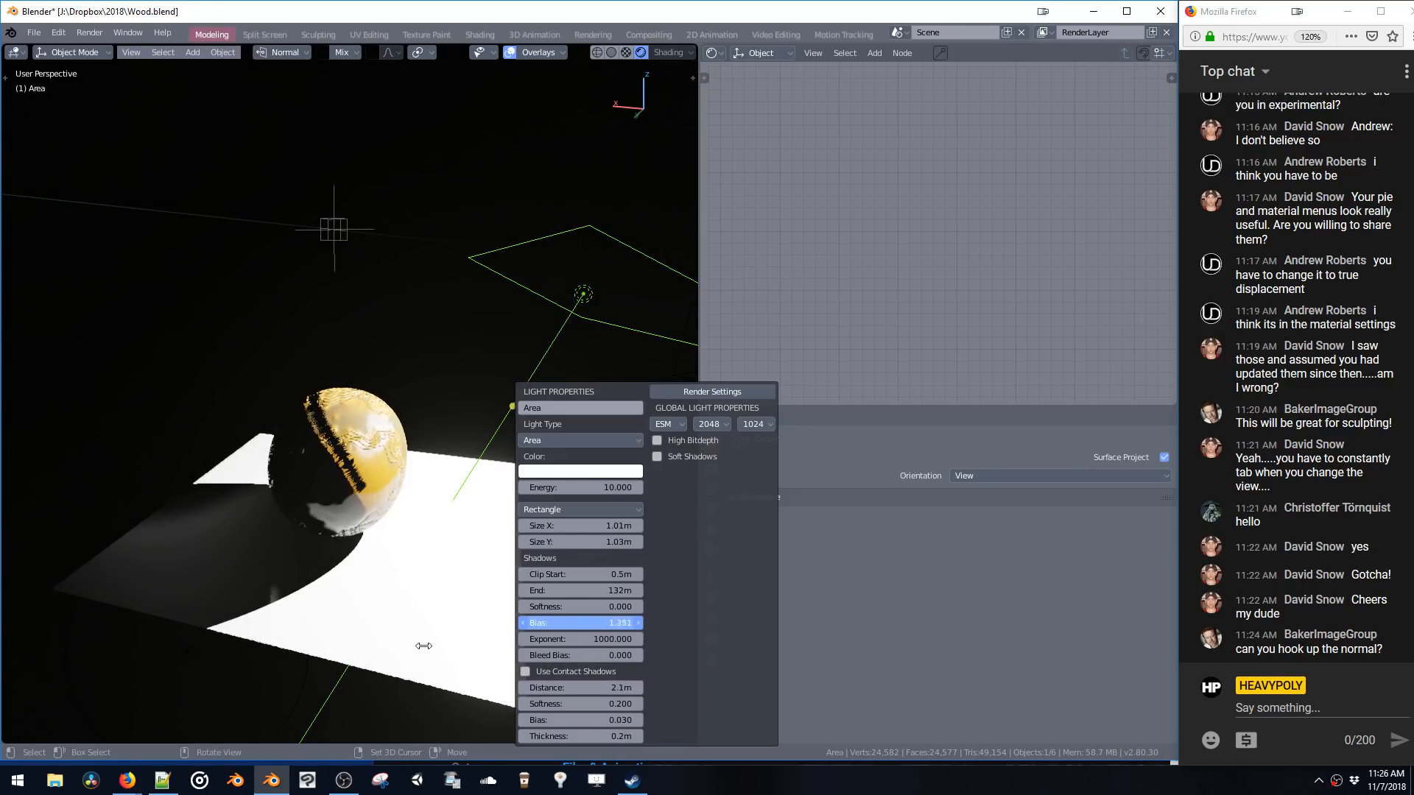
left_click_drag(363, 648, 299, 625)
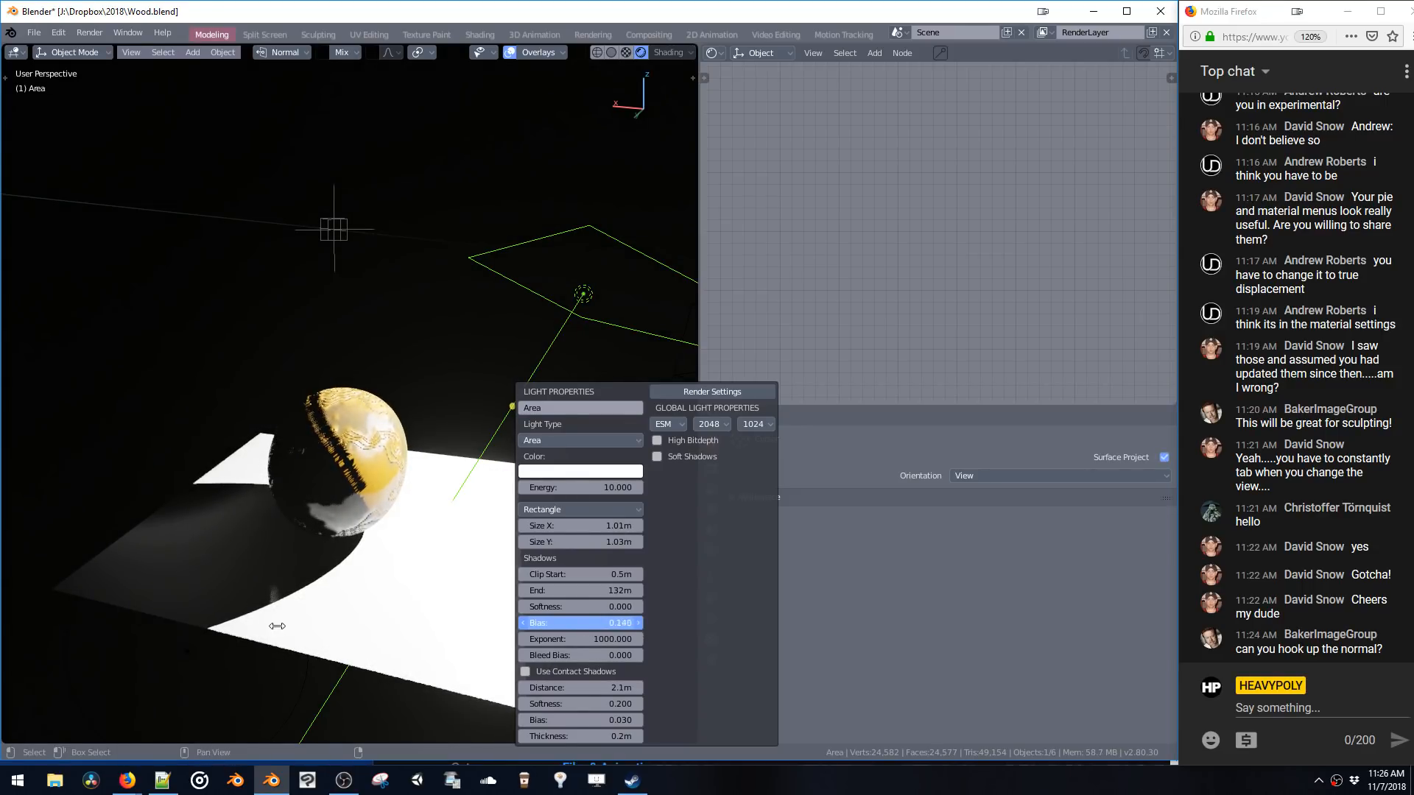
left_click_drag(204, 626, 138, 621)
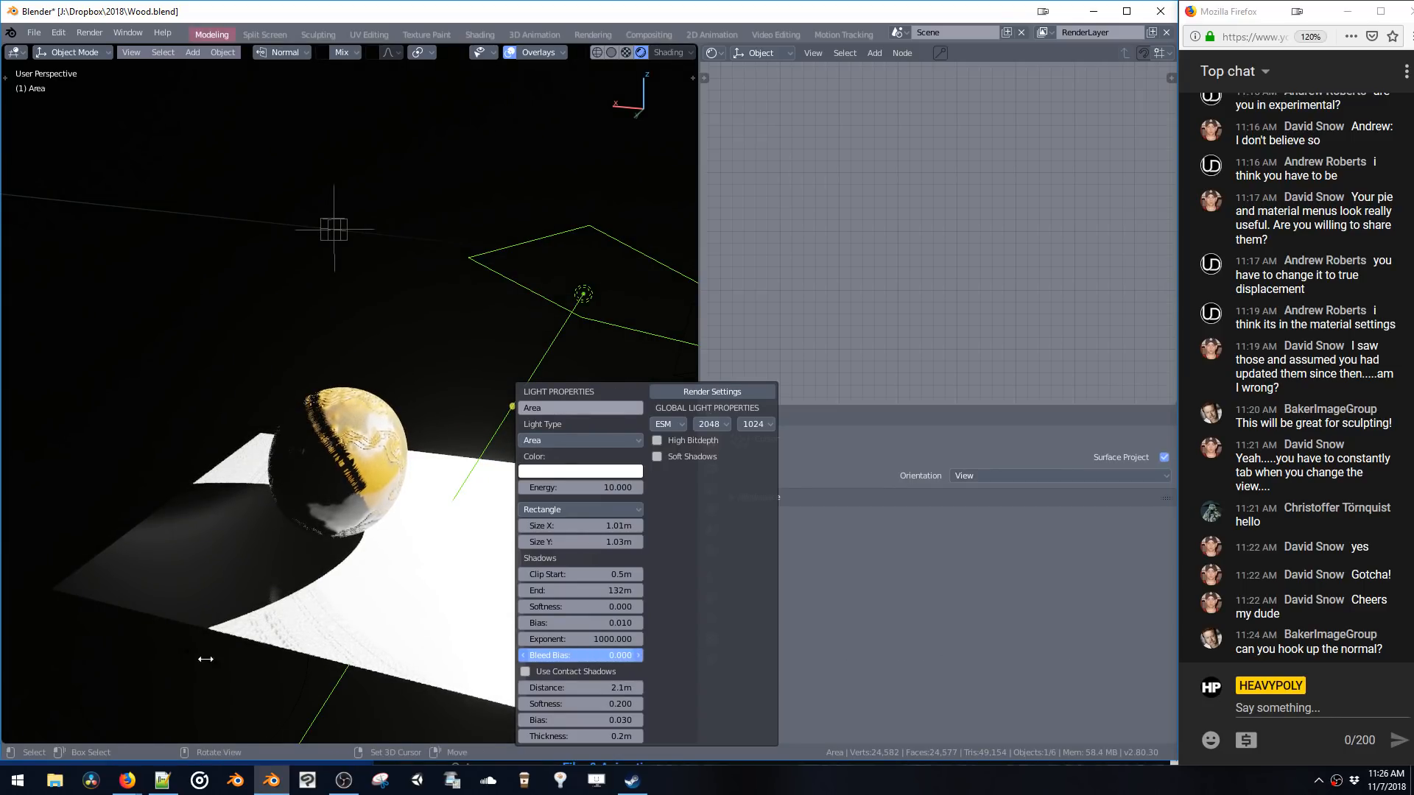
- Adjust the area light's shadow exponent to about 3839, shadow end to 93.2 m and contact shadow distance to 1.66 m
left_click_drag(592, 638, 292, 641)
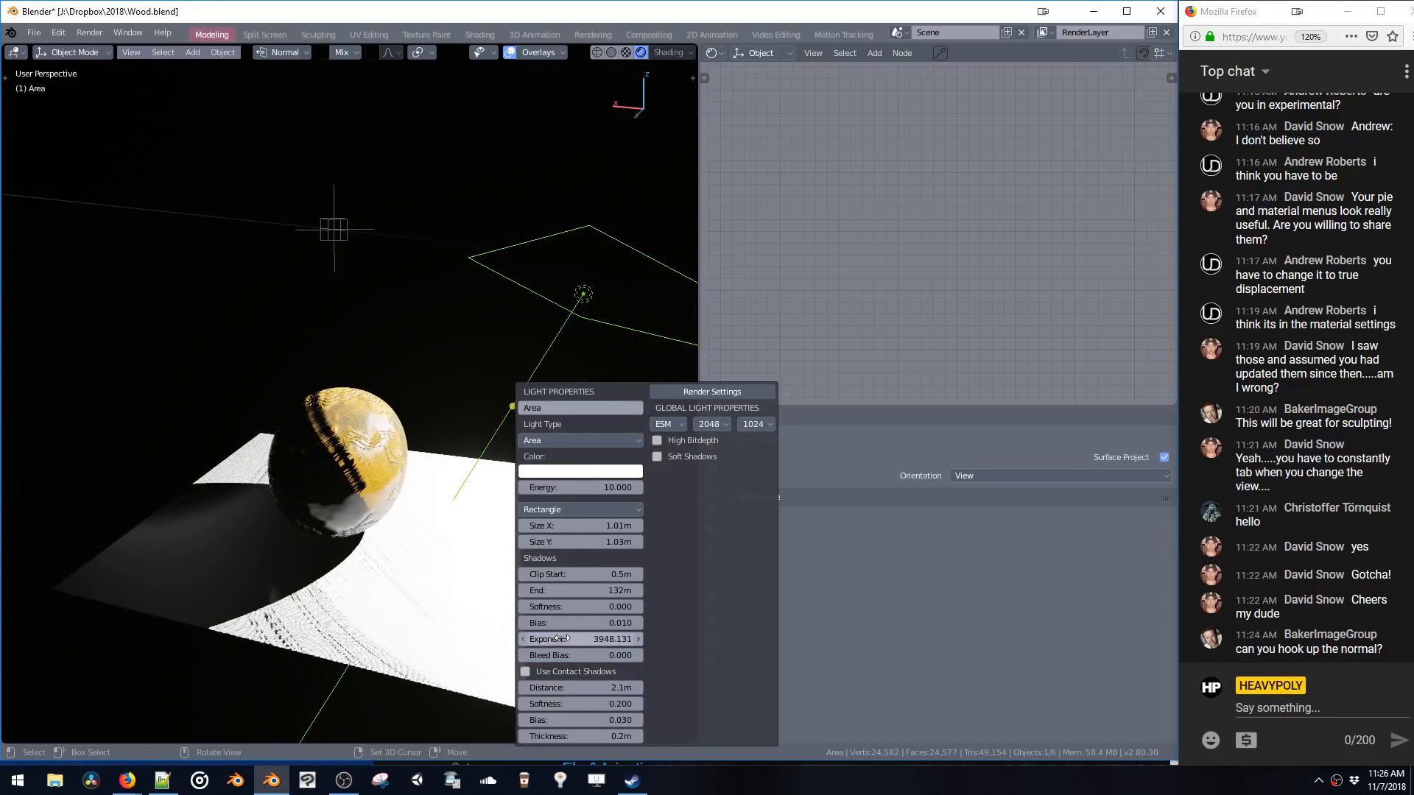
left_click_drag(501, 639, 530, 639)
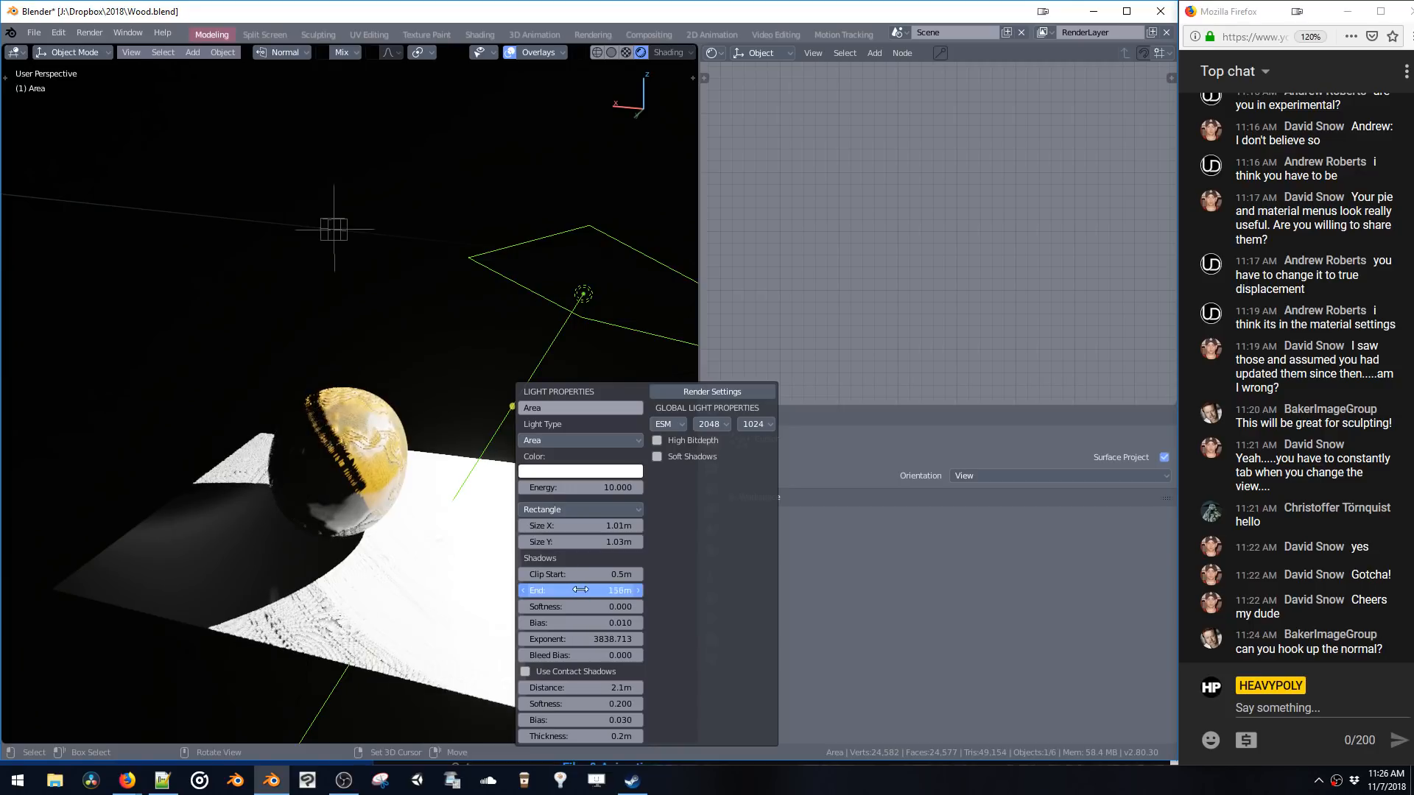
left_click_drag(581, 590, 524, 600)
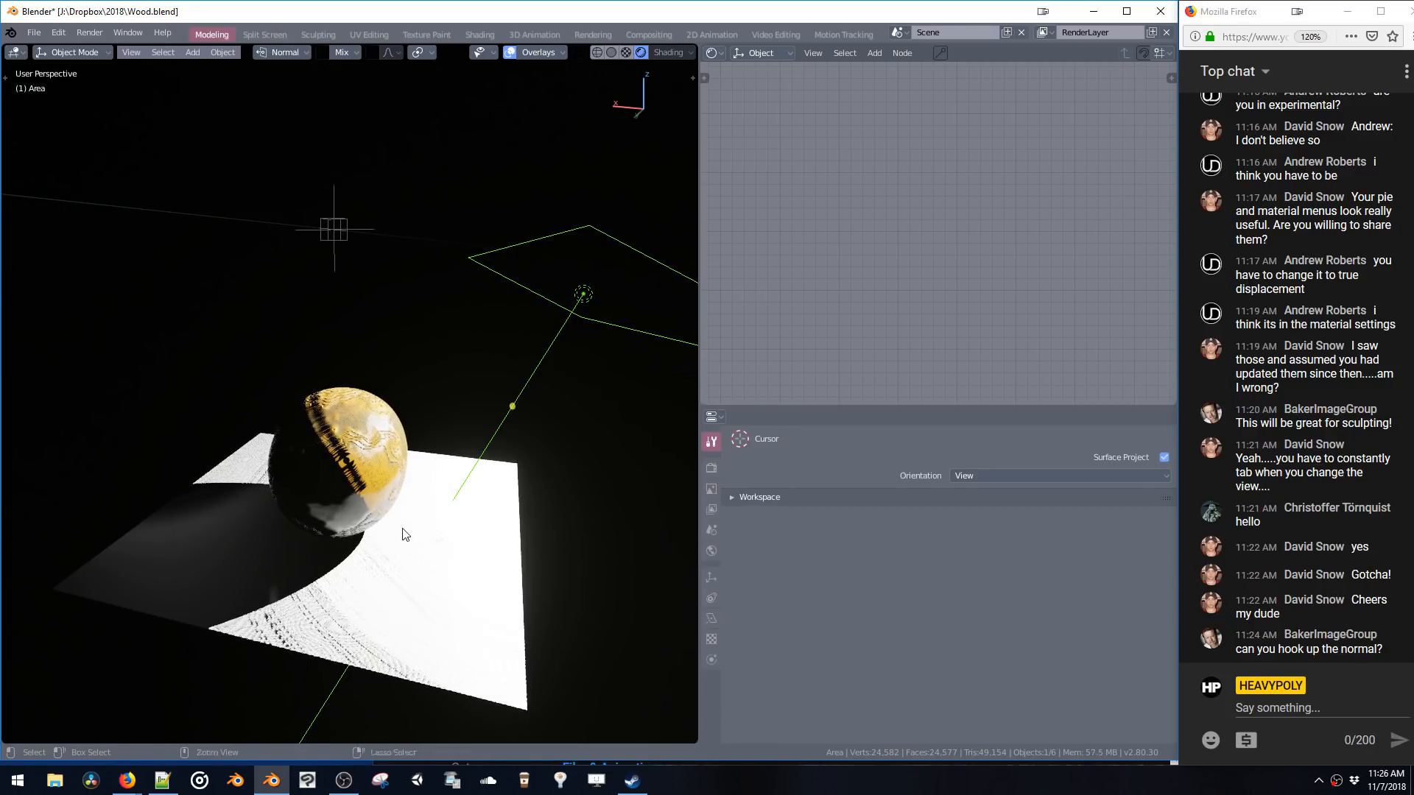
- Turn global soft shadows on from the area light's properties
middle_click_drag(404, 534, 503, 487)
key("v")
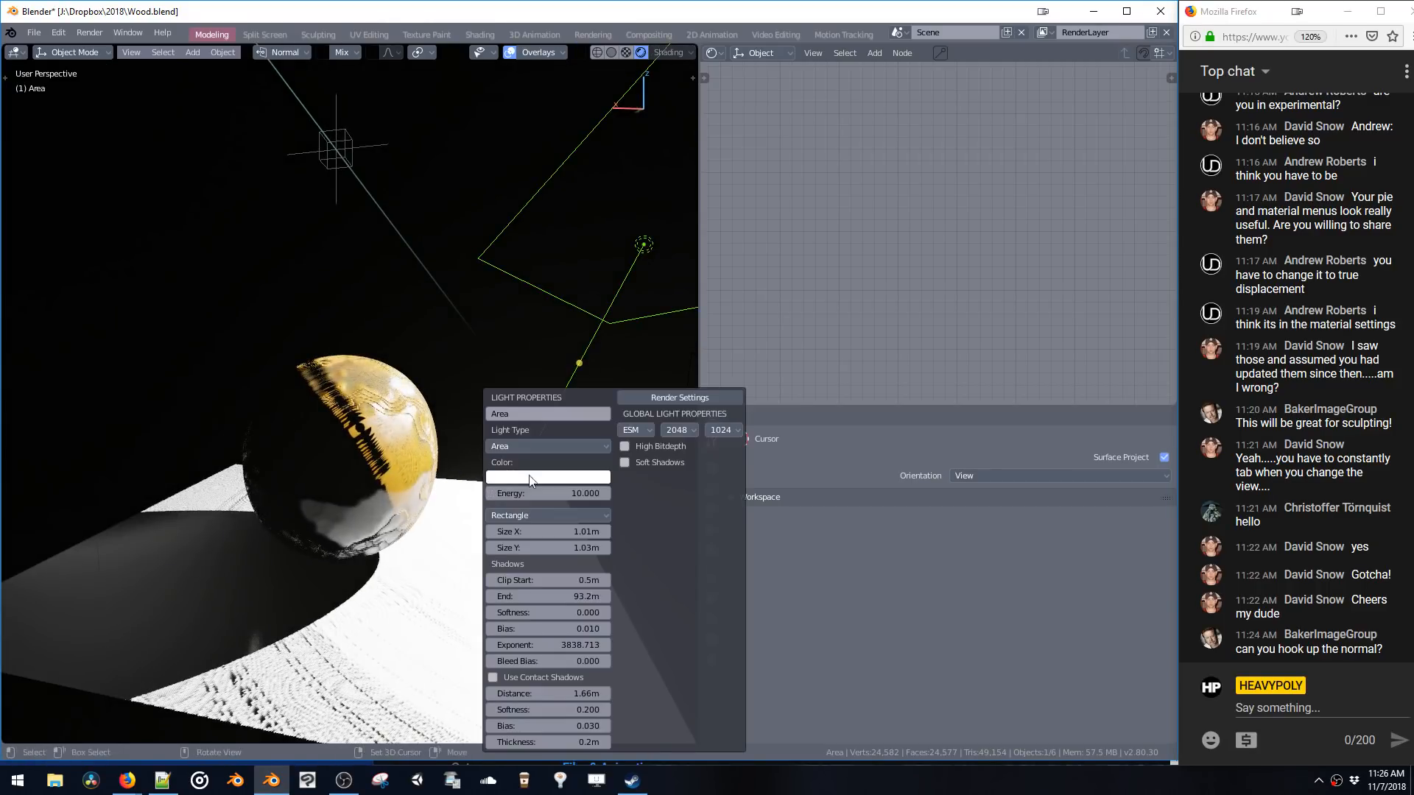
left_click(625, 463)
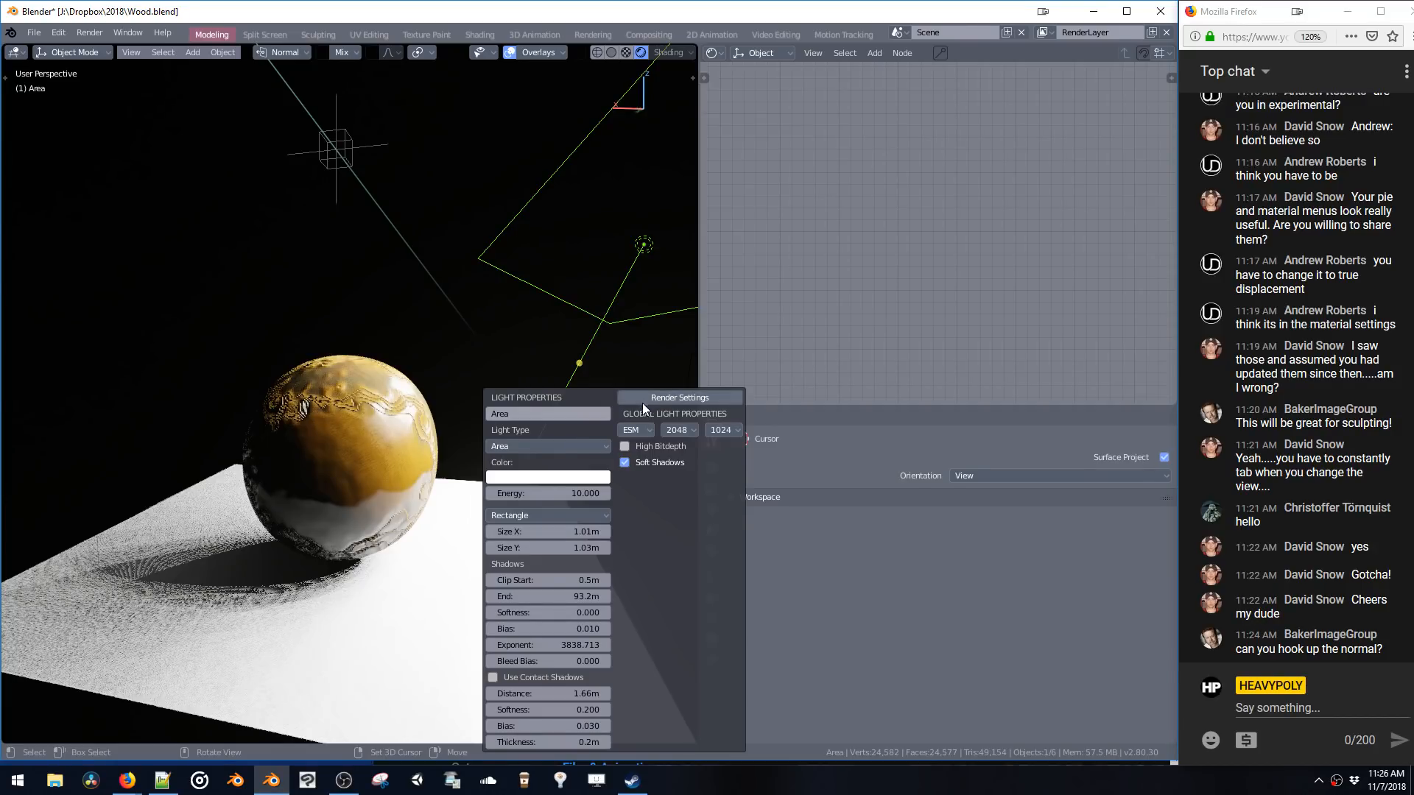
- Set the viewport samples to 1645 in the render settings
middle_click_drag(295, 550, 307, 612)
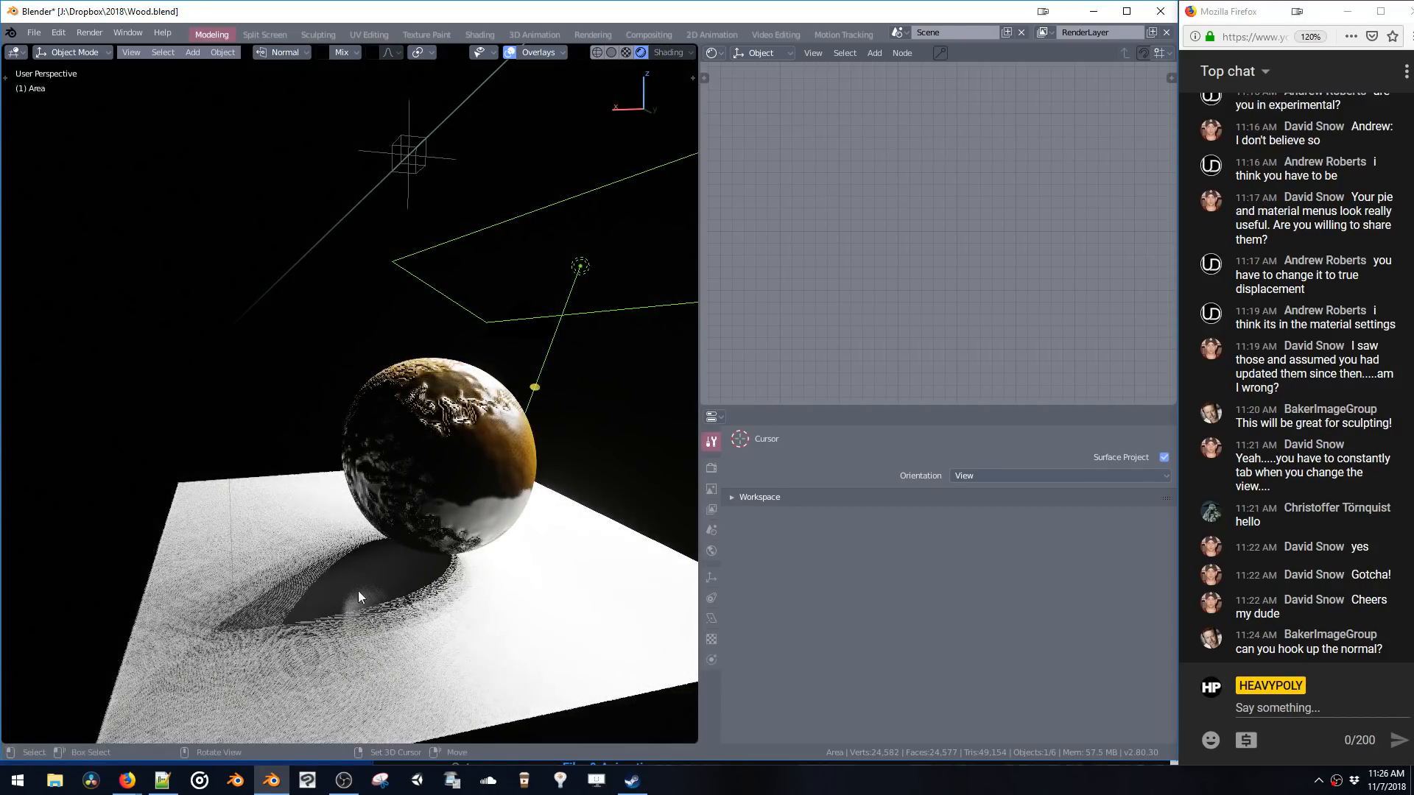
key("shift+v")
left_click(590, 395)
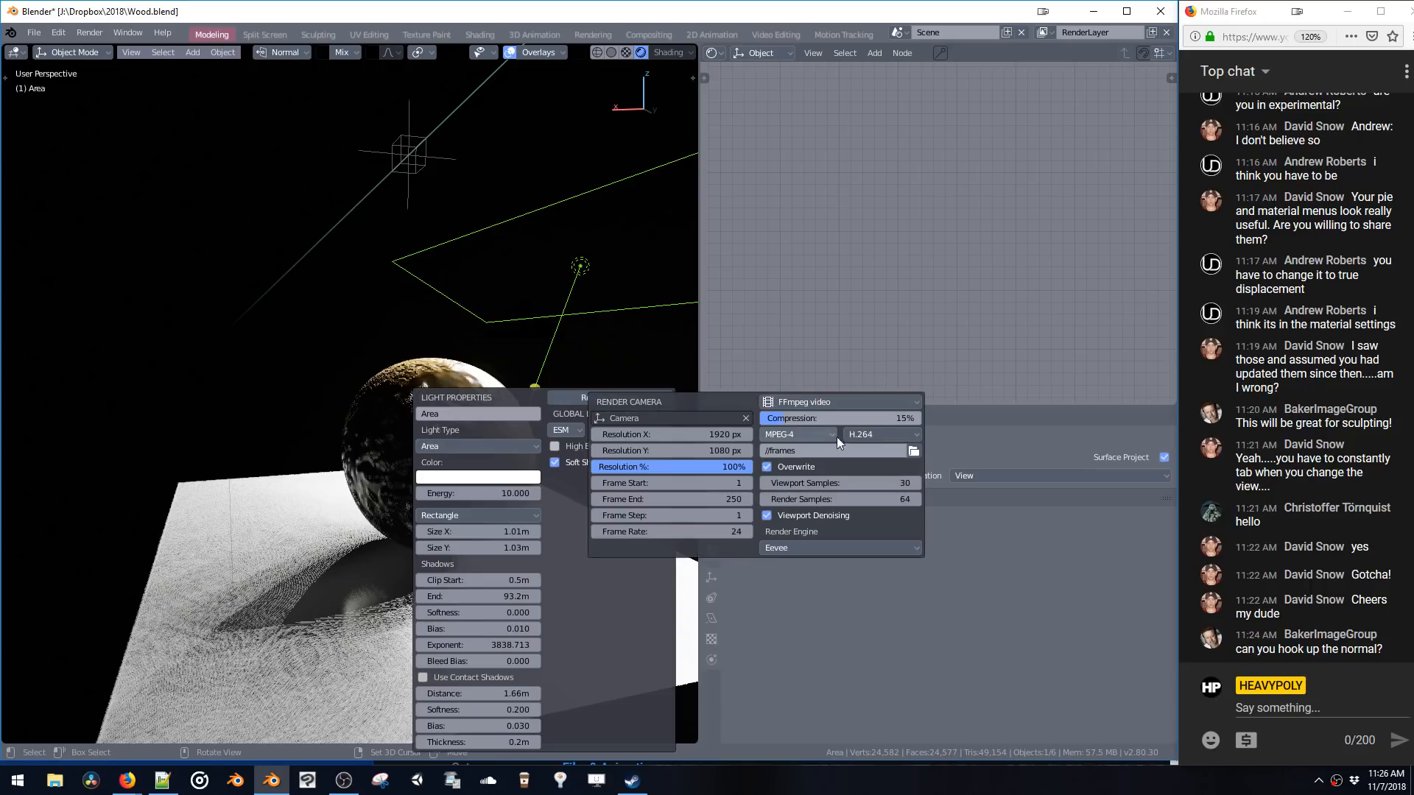
left_click_drag(818, 480, 823, 483)
left_click(825, 486)
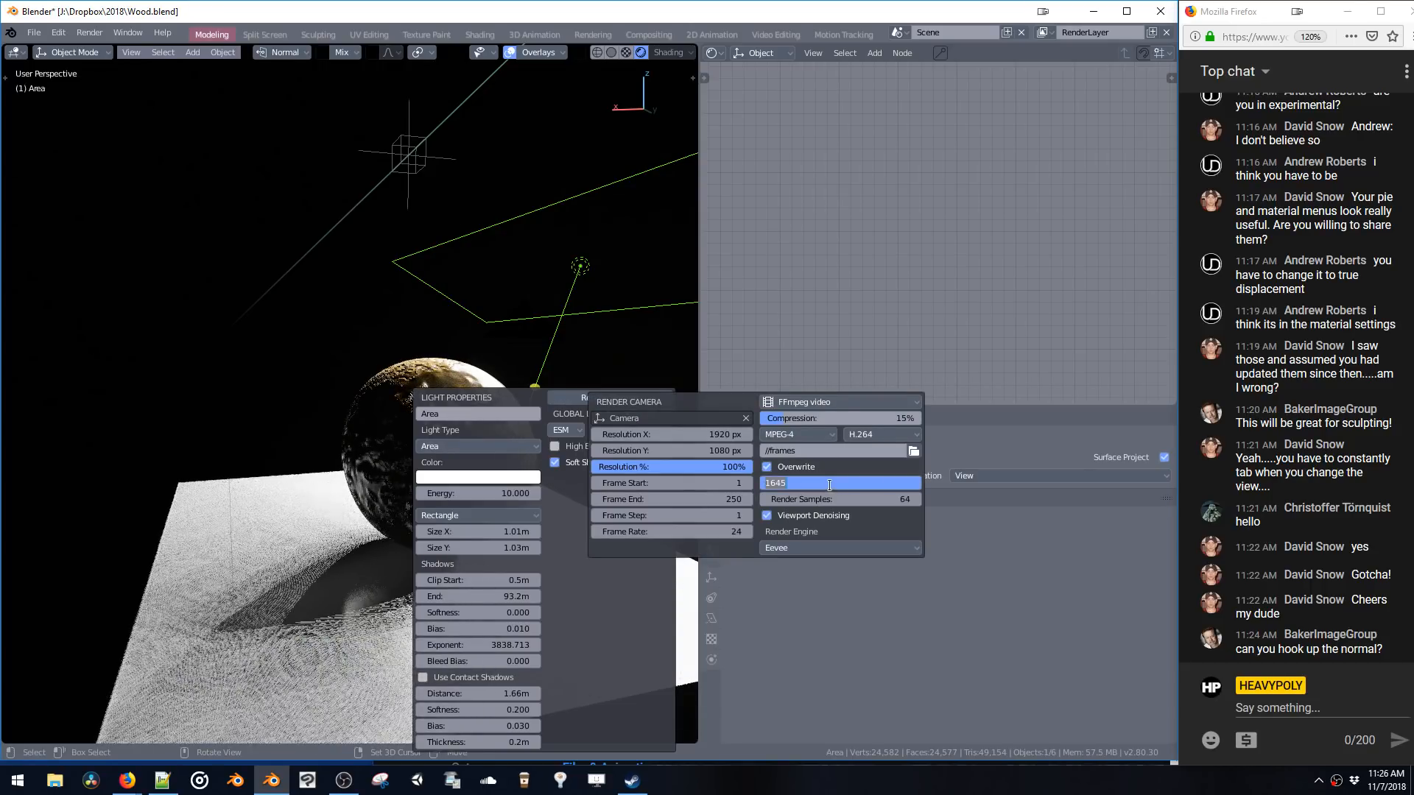
type("5")
key("Return")
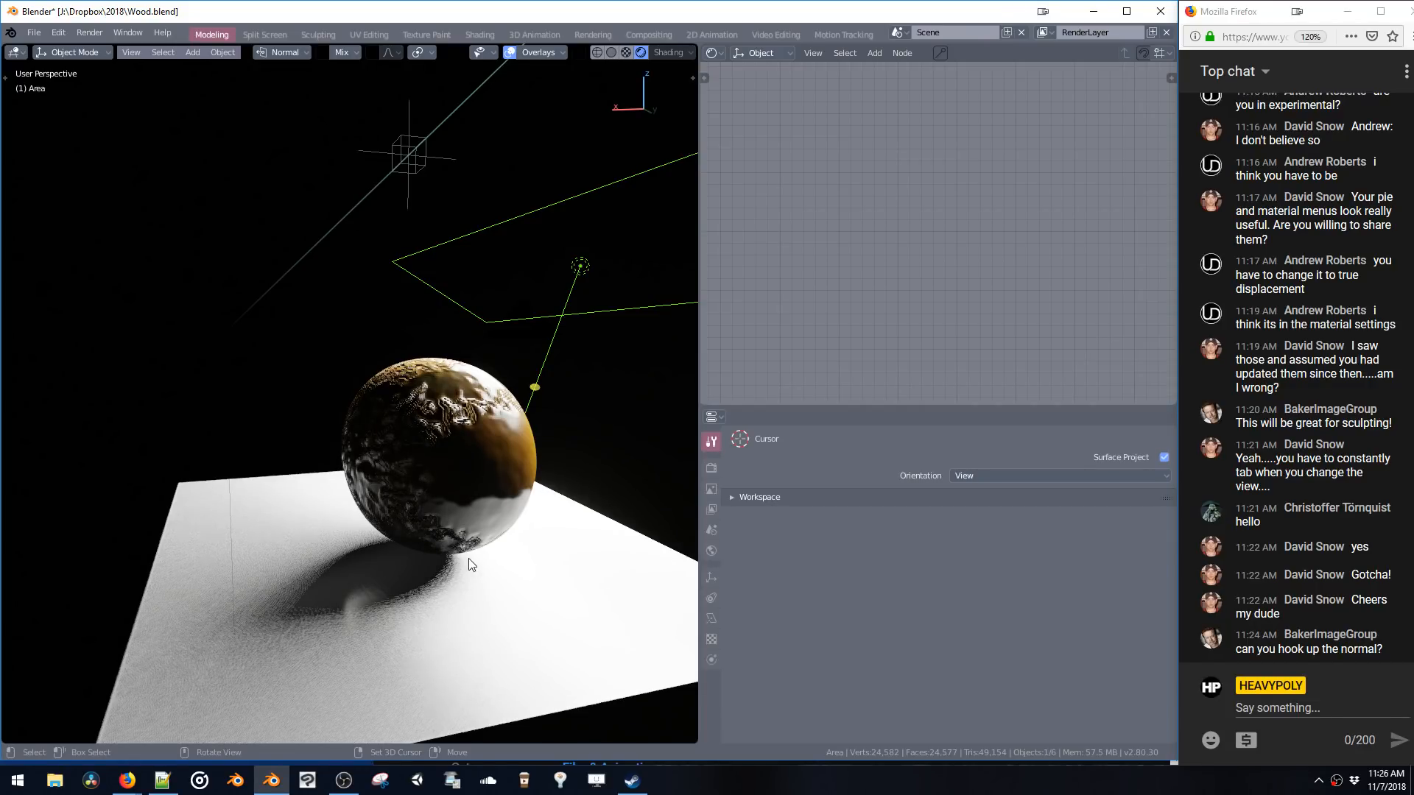
- Reduce the area light's shadow end distance to 88.5 m and set its shadow exponent to 1000
key("ctrl+shift+v")
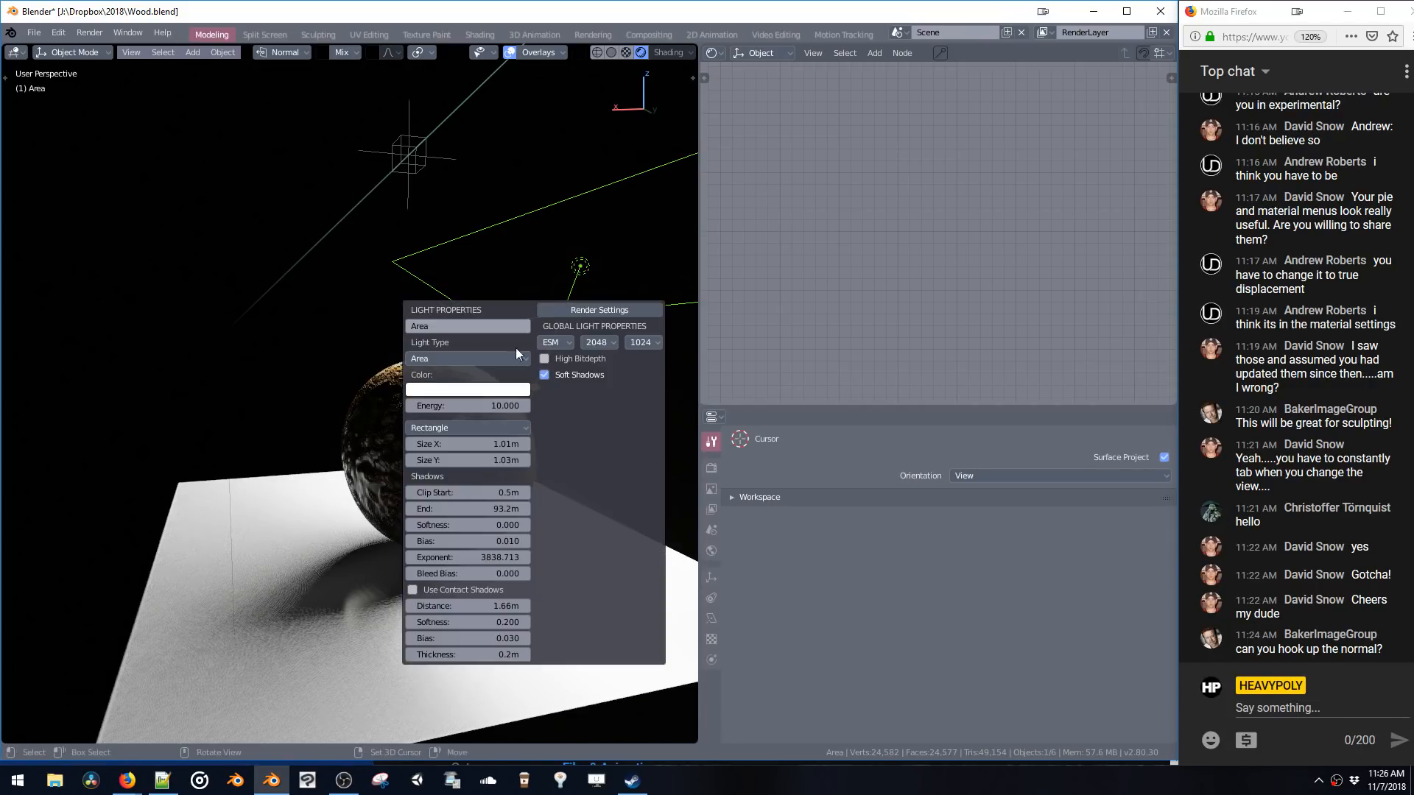
key("ctrl+shift+v")
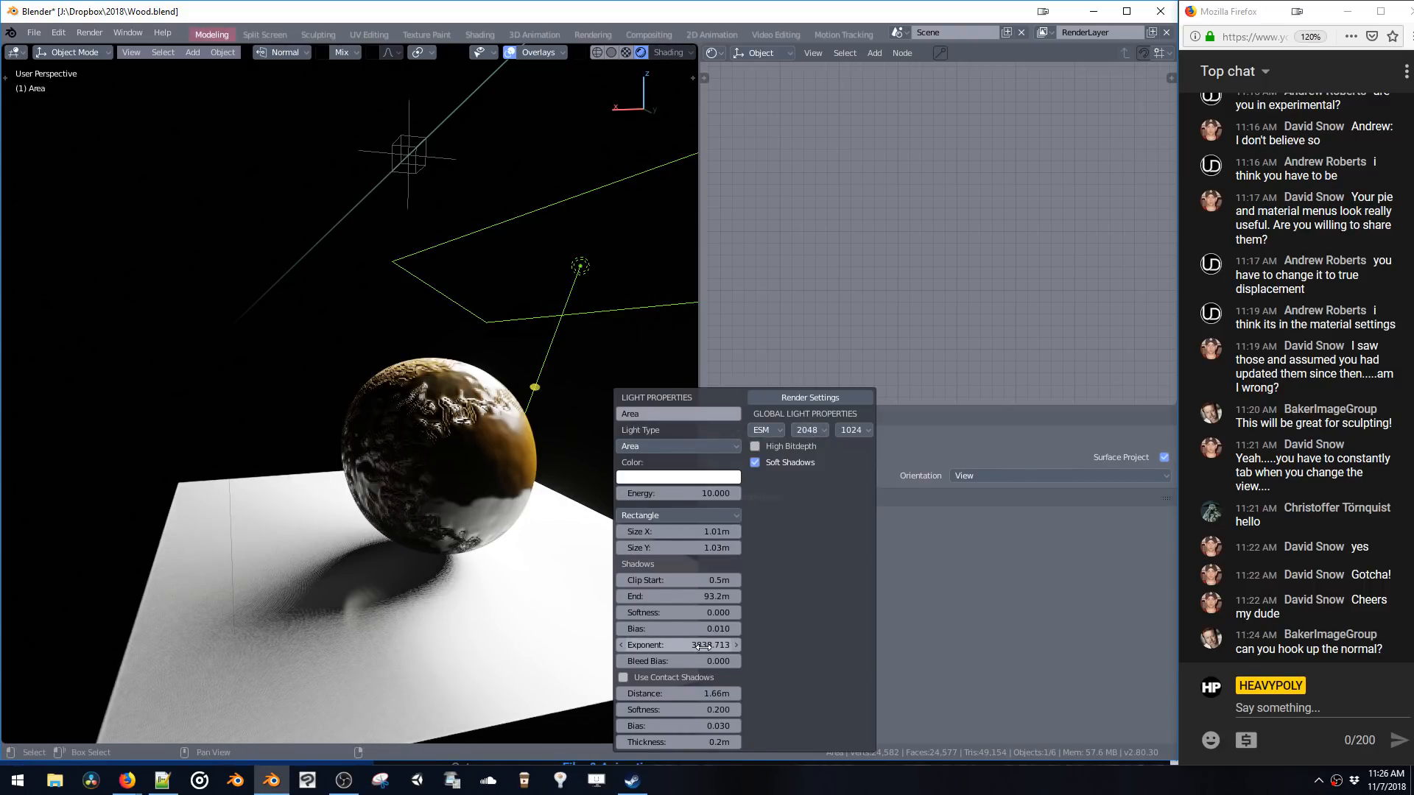
left_click_drag(699, 646, 219, 643)
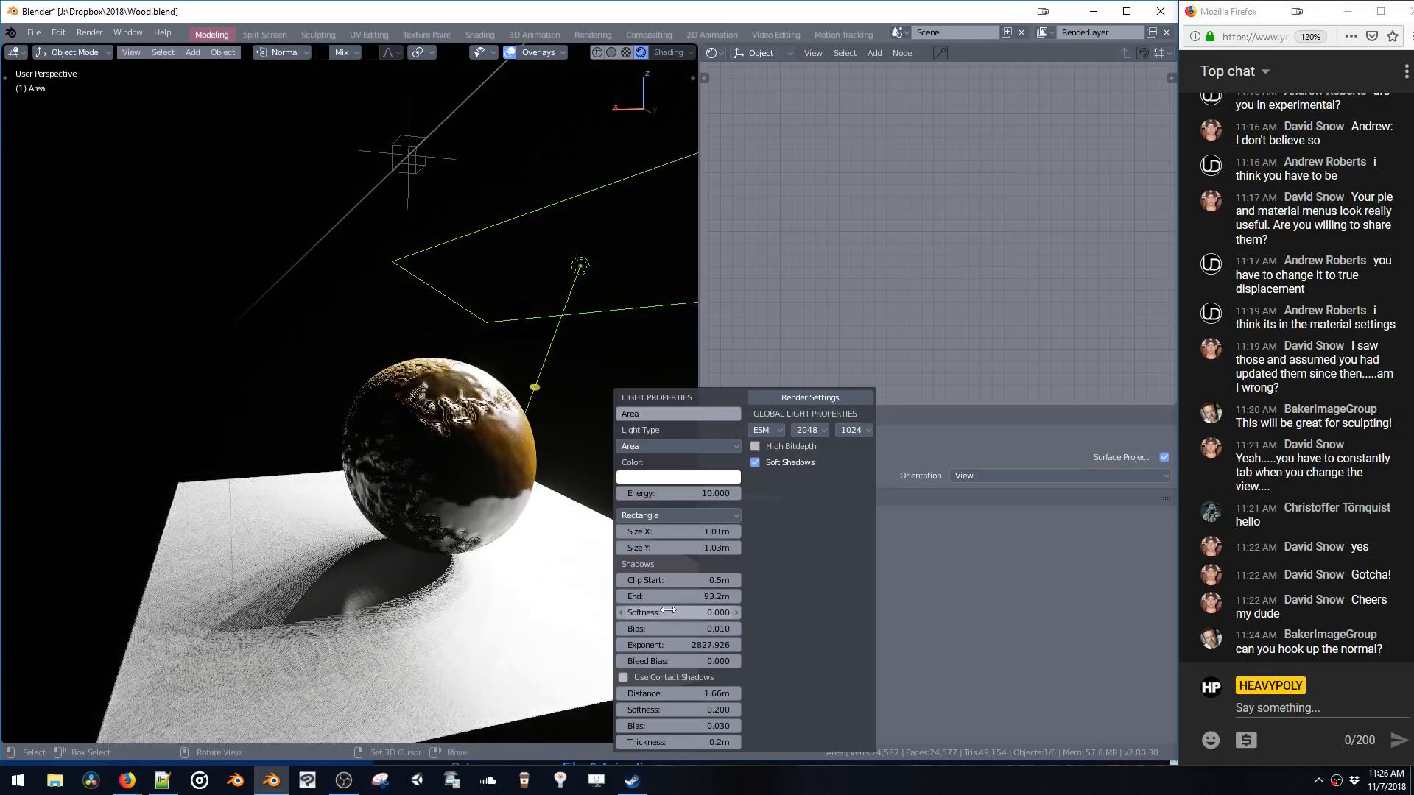
left_click_drag(666, 598, 635, 604)
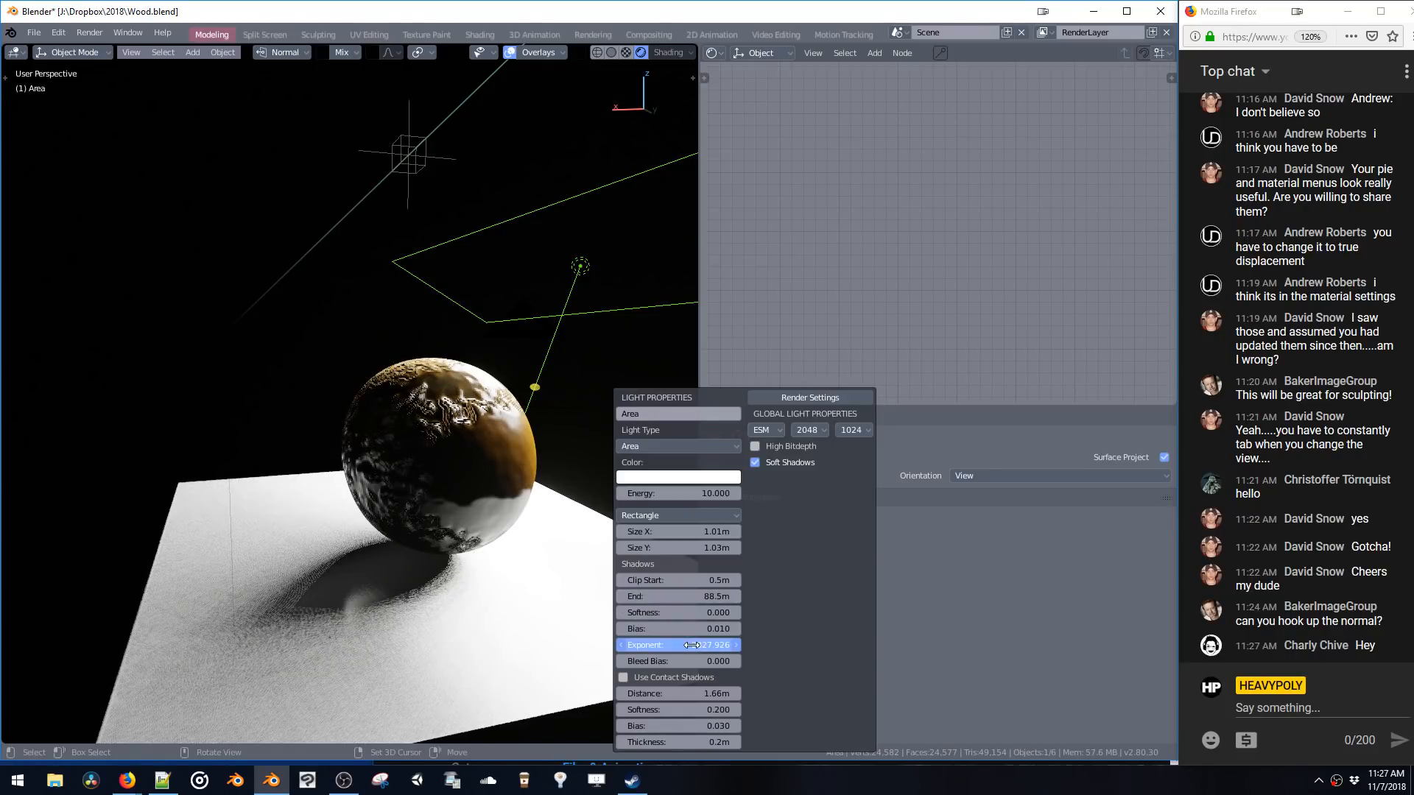
type("1000")
key("Return")
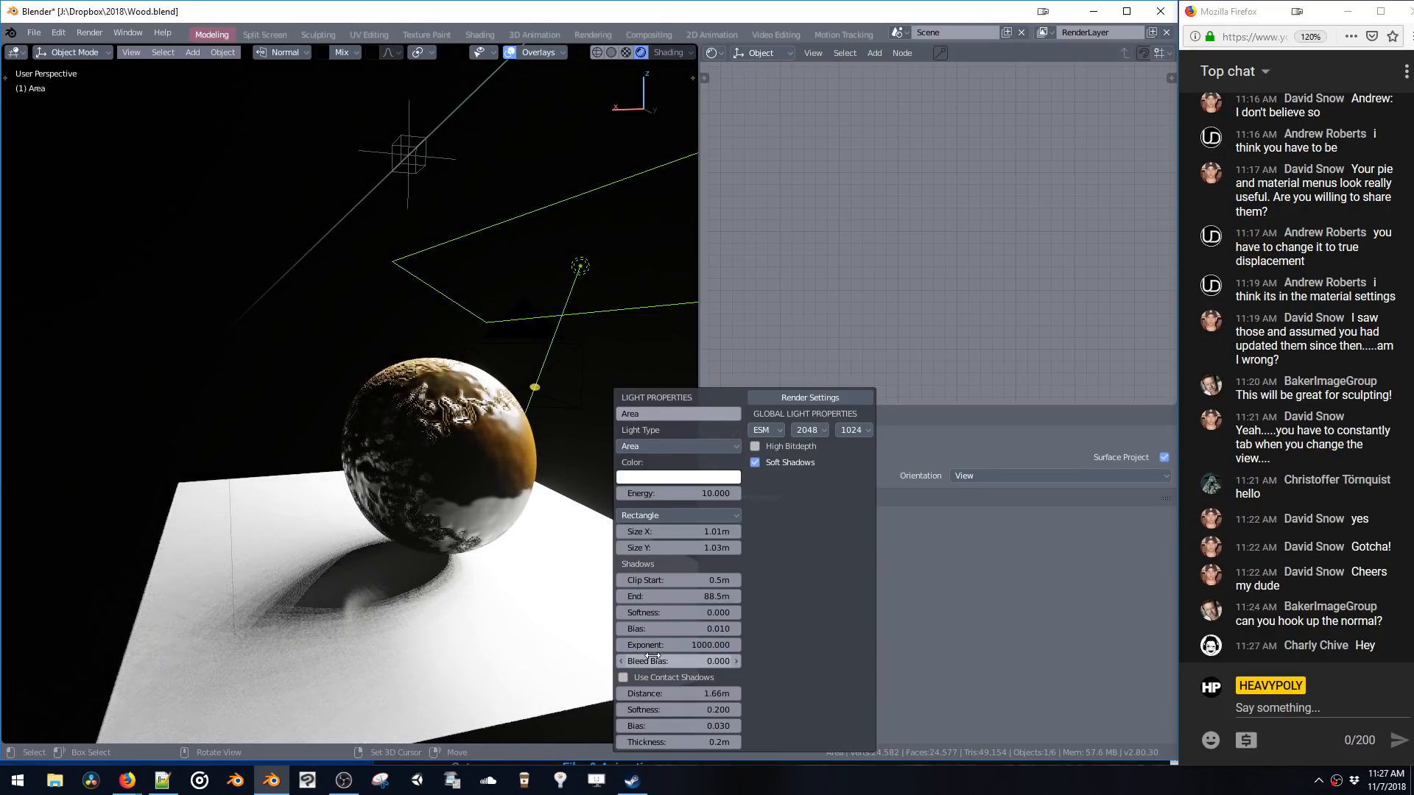
- Select the sphere and set the scale of its material's Displacement node to 0.488
middle_click_drag(423, 365, 405, 413)
left_click(404, 413)
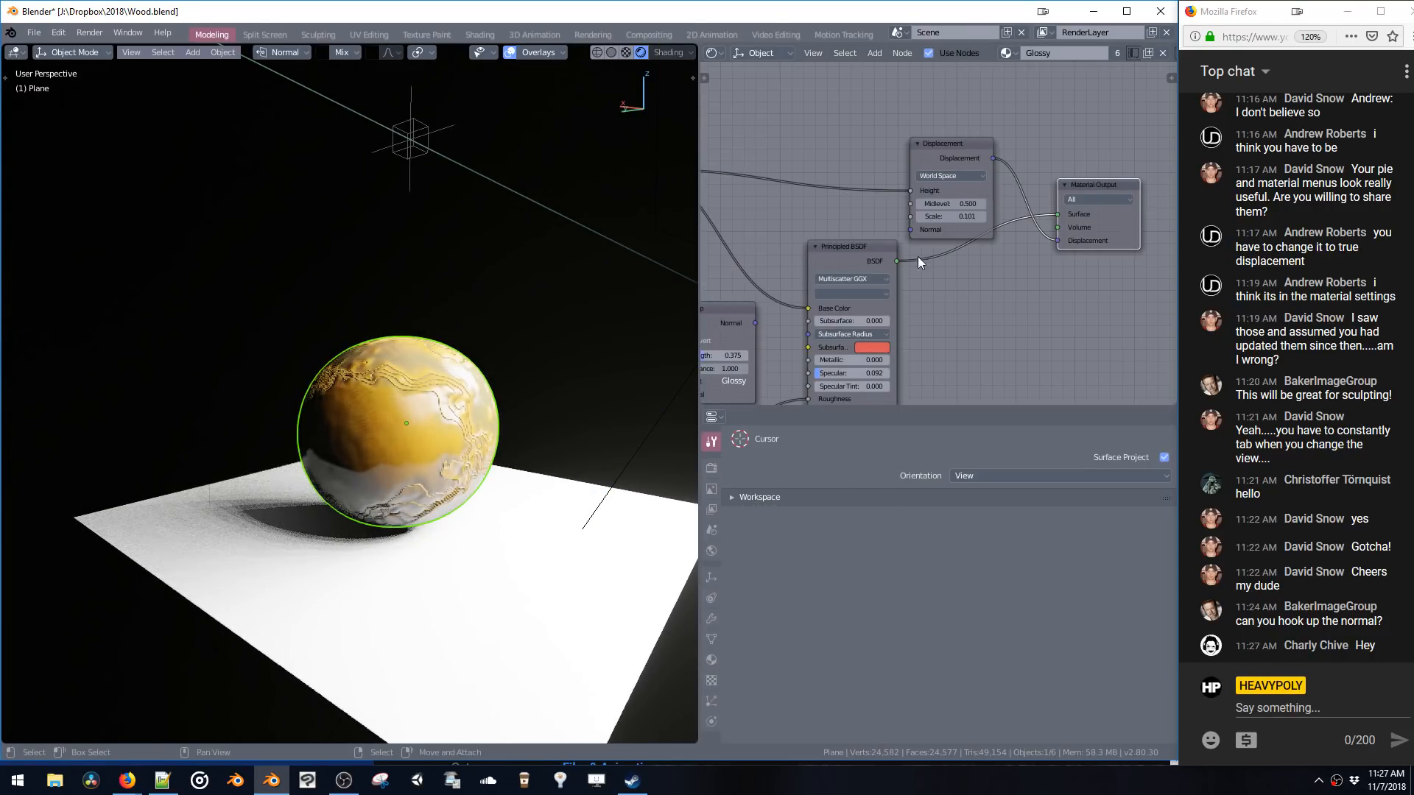
mouse_move(955, 215)
left_mouse_down()
mouse_move(1002, 224)
mouse_move(970, 224)
left_mouse_up()
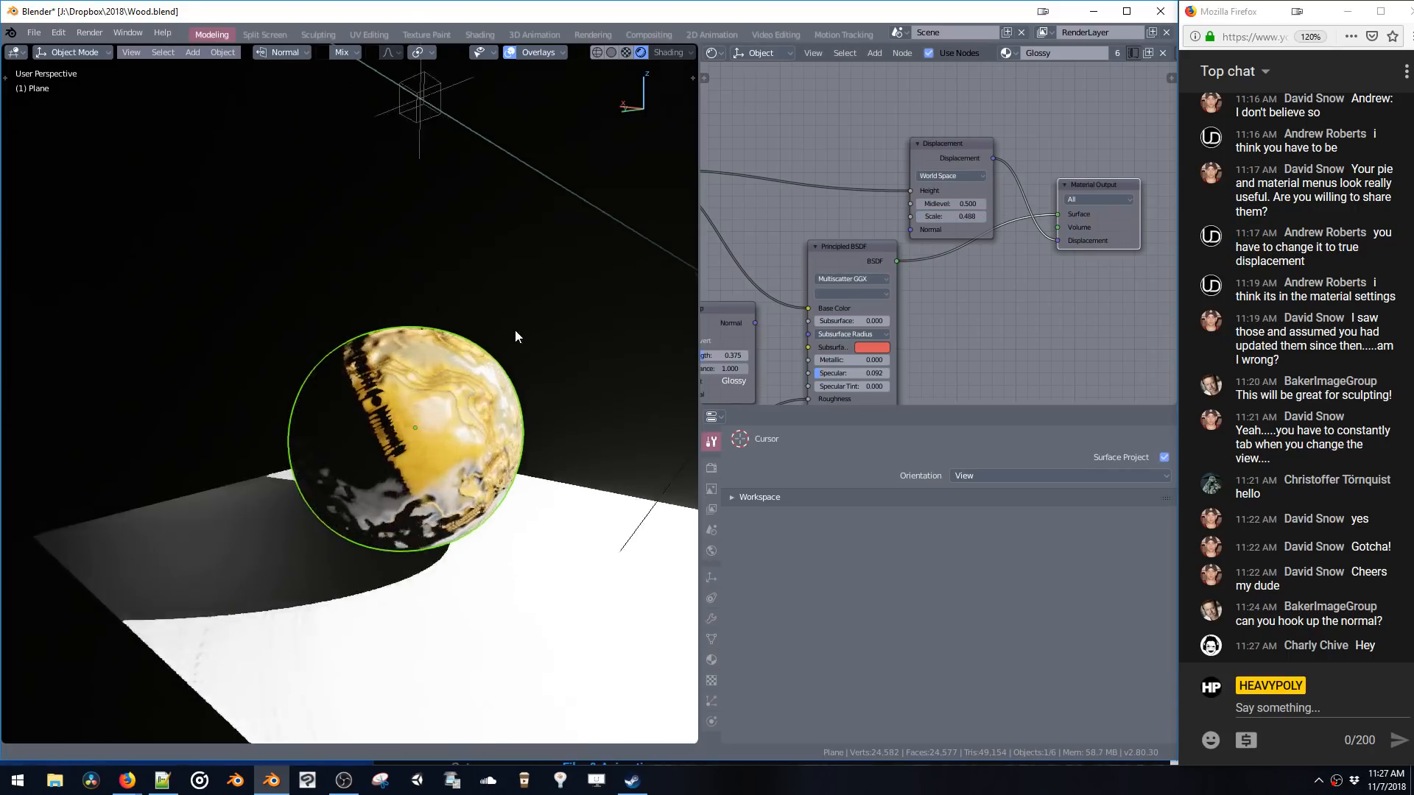
- Move the dark stop of the brown-to-orange ColorRamp to position 0.000
scroll(520, 324, "up", 4)
middle_click_drag(799, 264, 851, 201)
left_click_drag(837, 149, 922, 150)
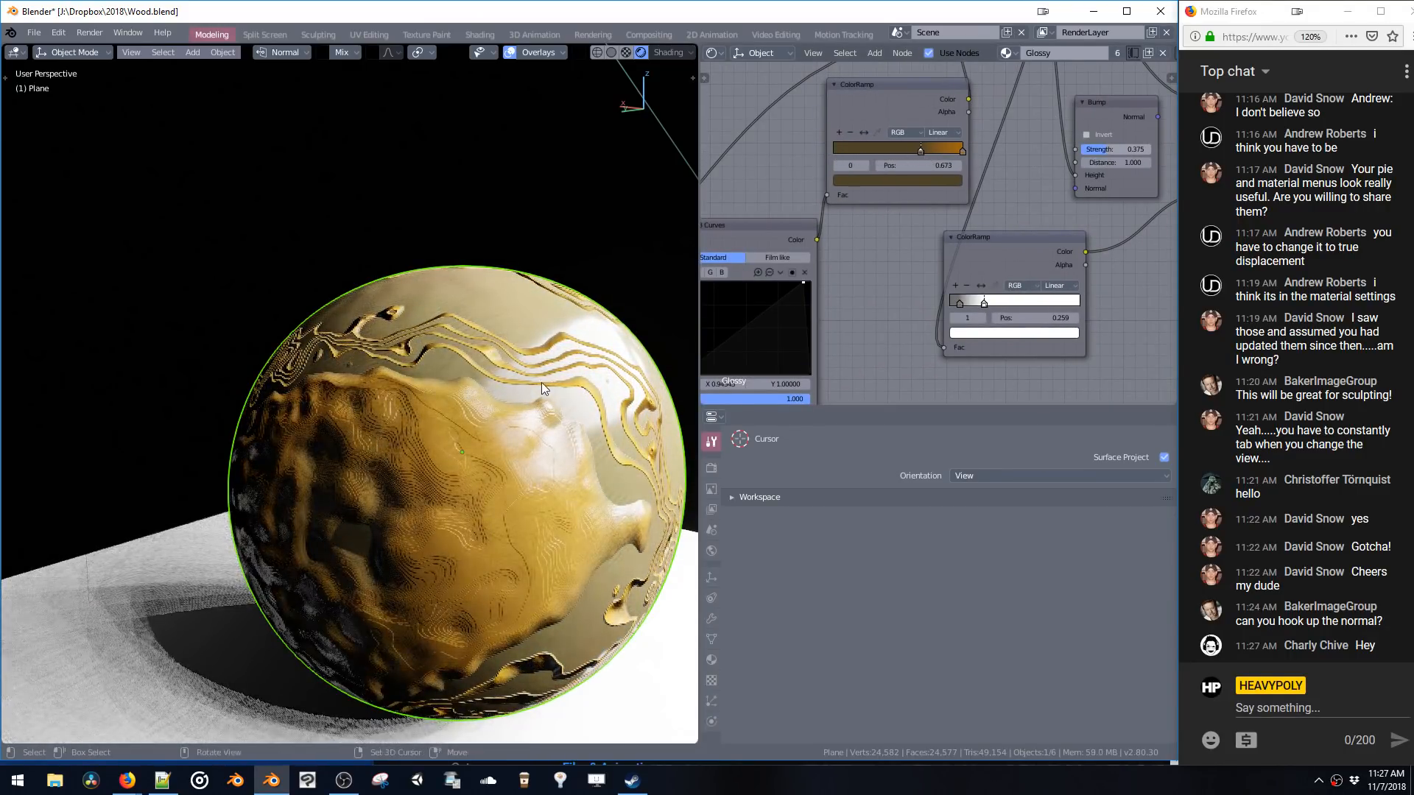
middle_click_drag(541, 382, 481, 387)
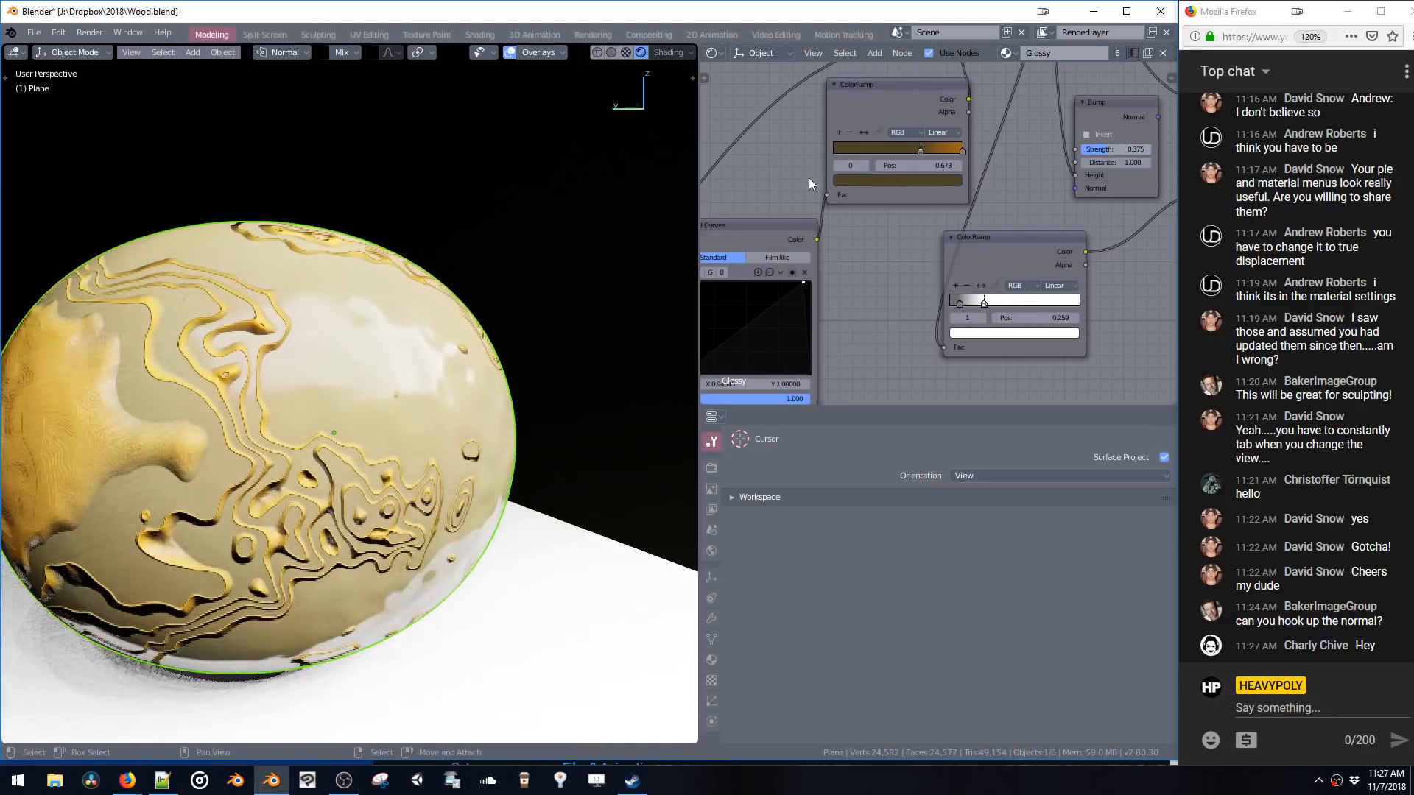
left_click_drag(921, 150, 814, 145)
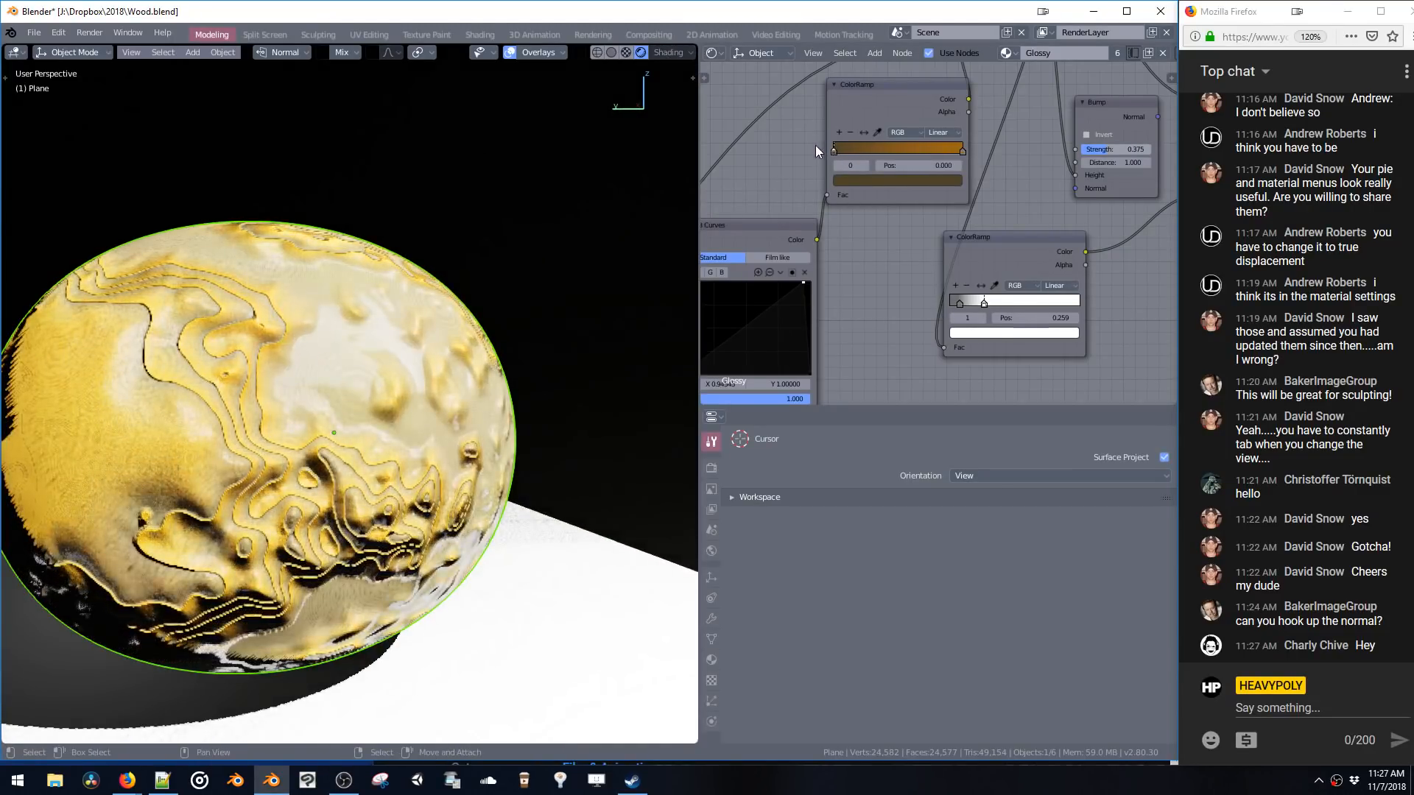
- Spread the roughness ColorRamp's stops to positions 0.000 and 1.000, and lighten the first stop to a grey of about 0.381
left_click_drag(992, 301, 1080, 304)
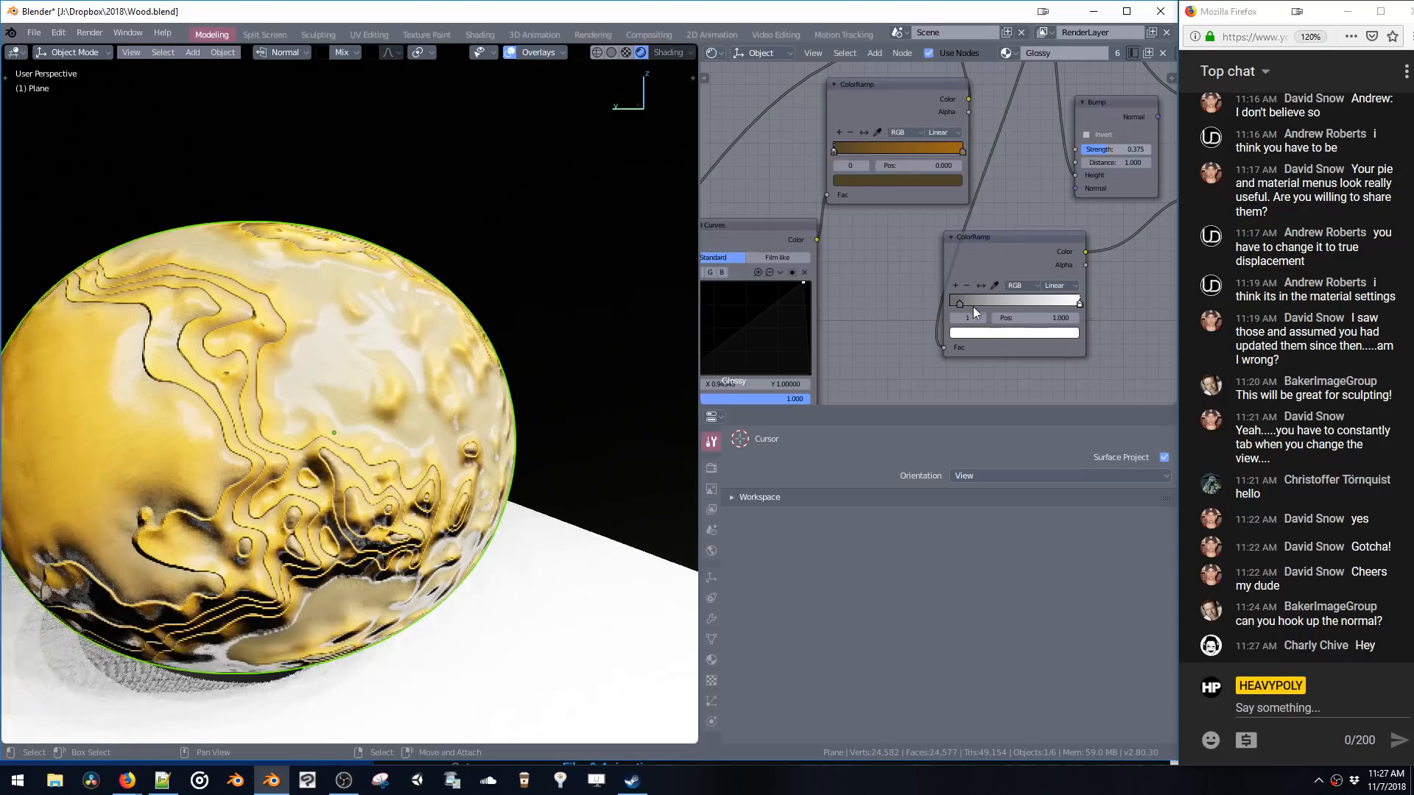
left_click_drag(959, 302, 1008, 304)
left_click(991, 331)
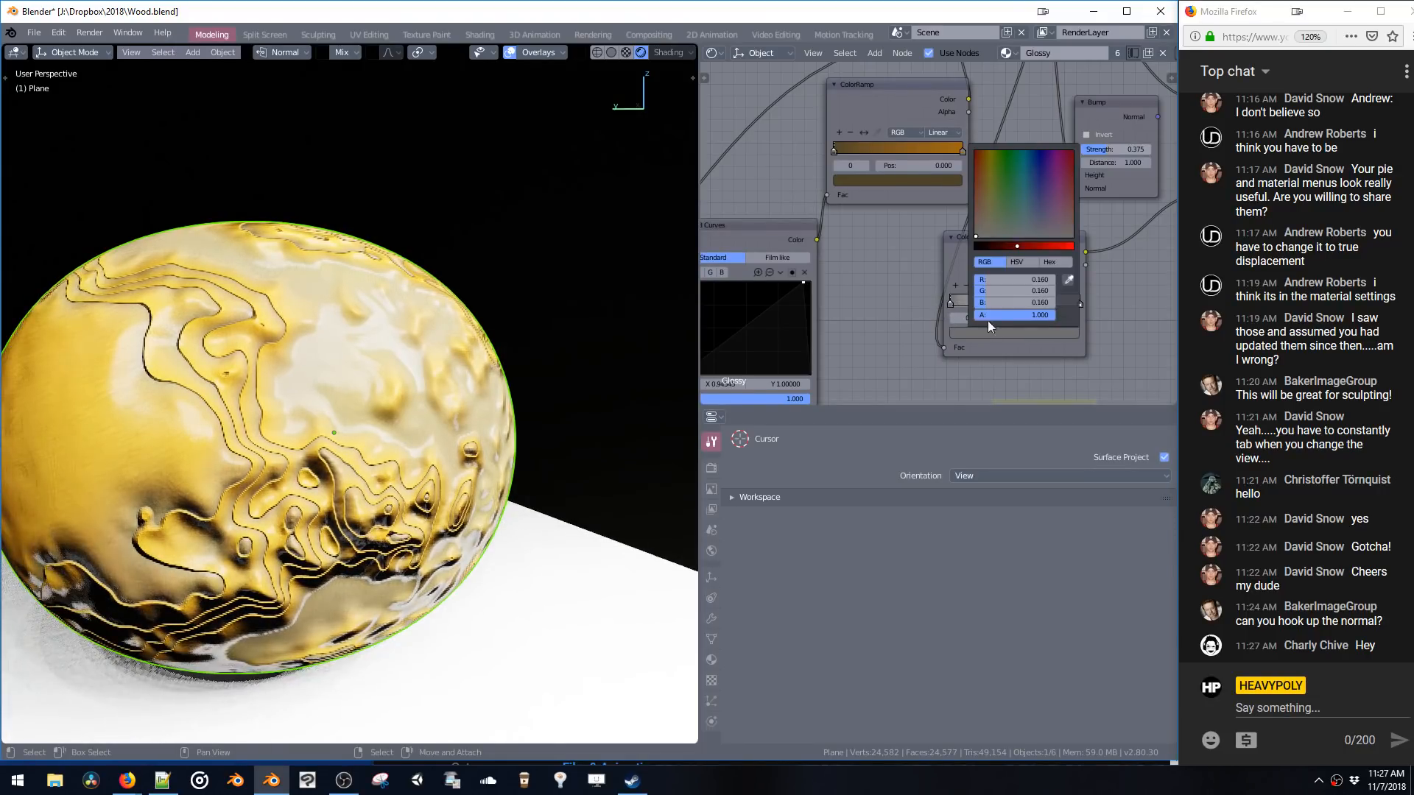
mouse_move(1000, 249)
left_mouse_down()
mouse_move(954, 249)
mouse_move(1075, 255)
mouse_move(1021, 254)
left_mouse_up()
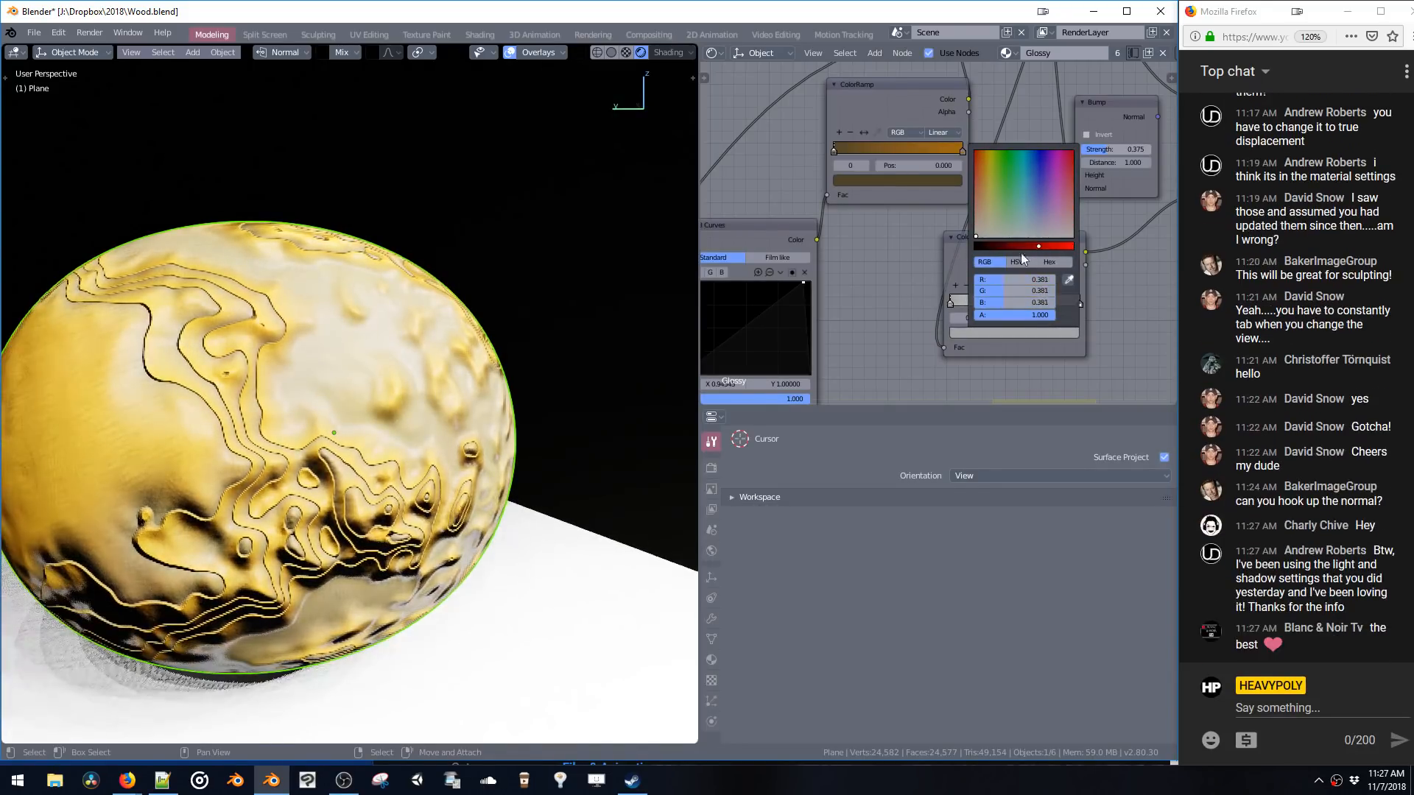
middle_click_drag(987, 290, 823, 307)
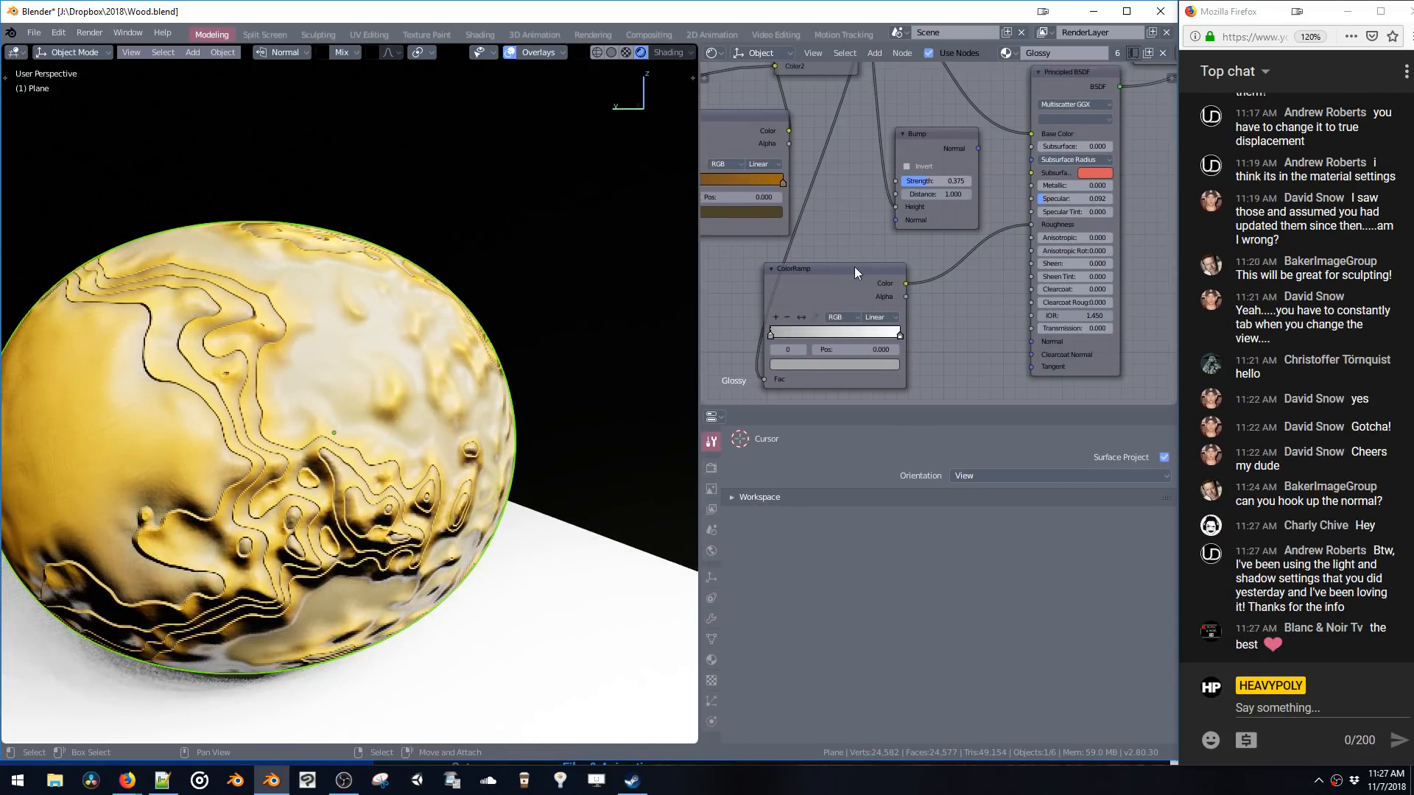
- Move the roughness ColorRamp node closer to the Principled BSDF and set its first stop to black
left_click_drag(854, 266, 914, 255)
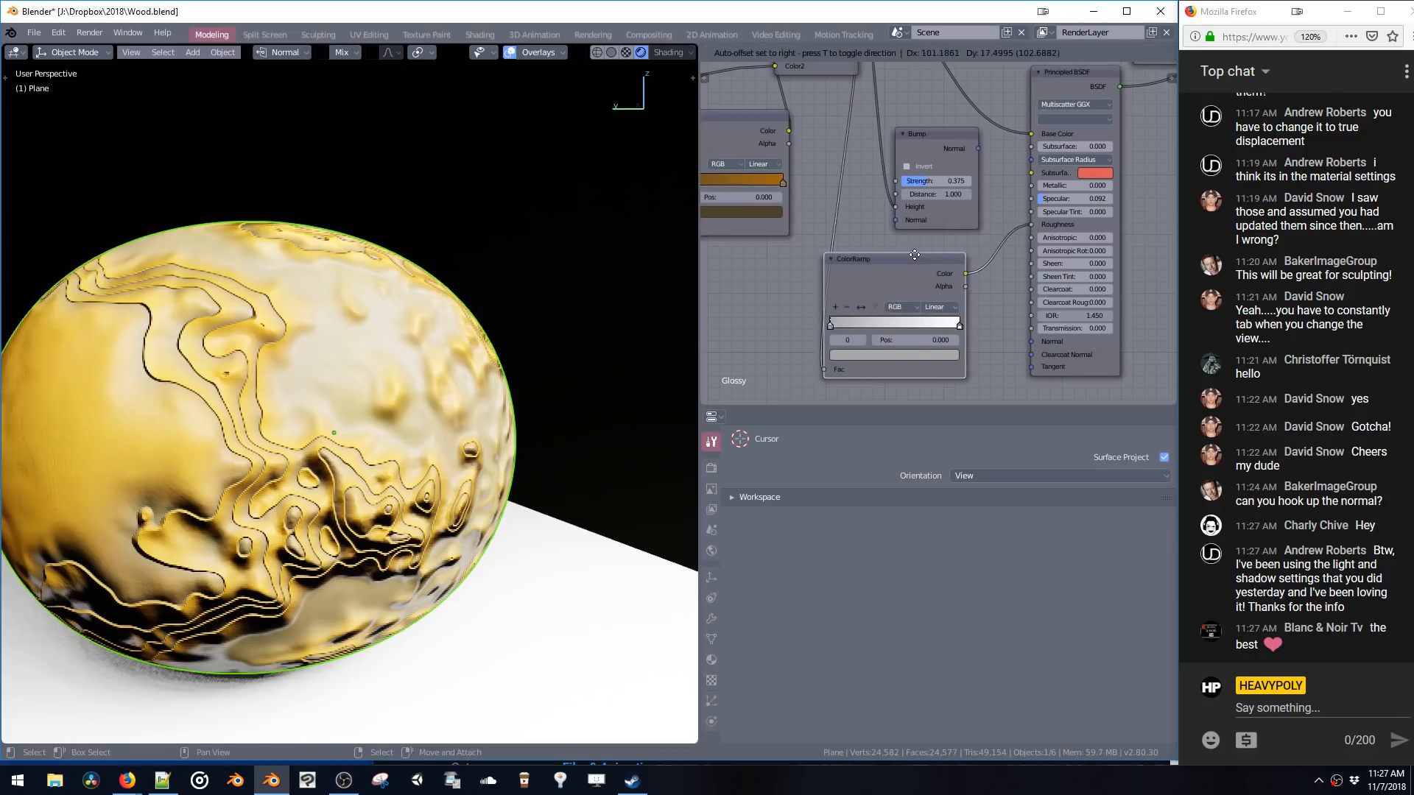
left_click(853, 356)
left_click_drag(900, 267, 912, 263)
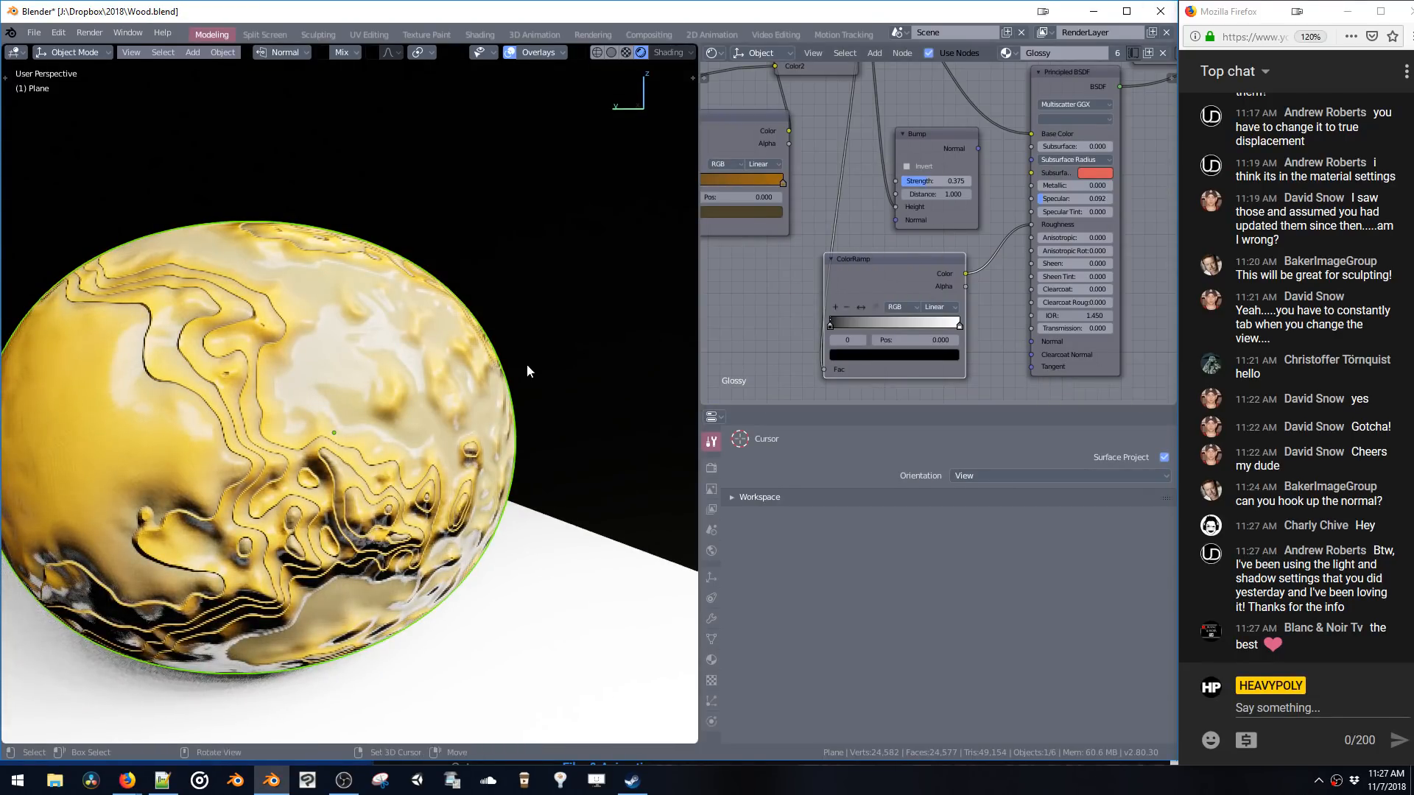
middle_click_drag(527, 364, 537, 355)
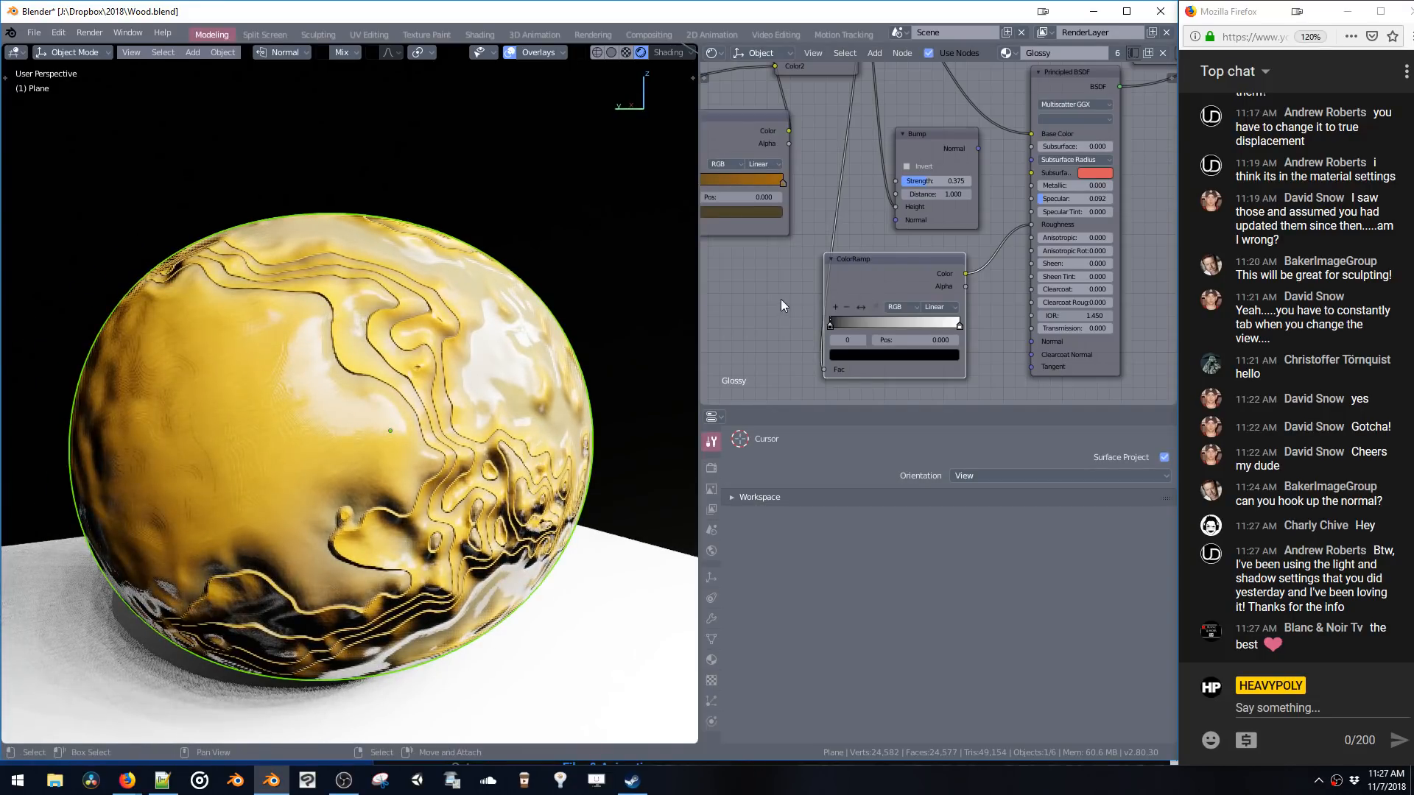
key("ctrl+shift+v")
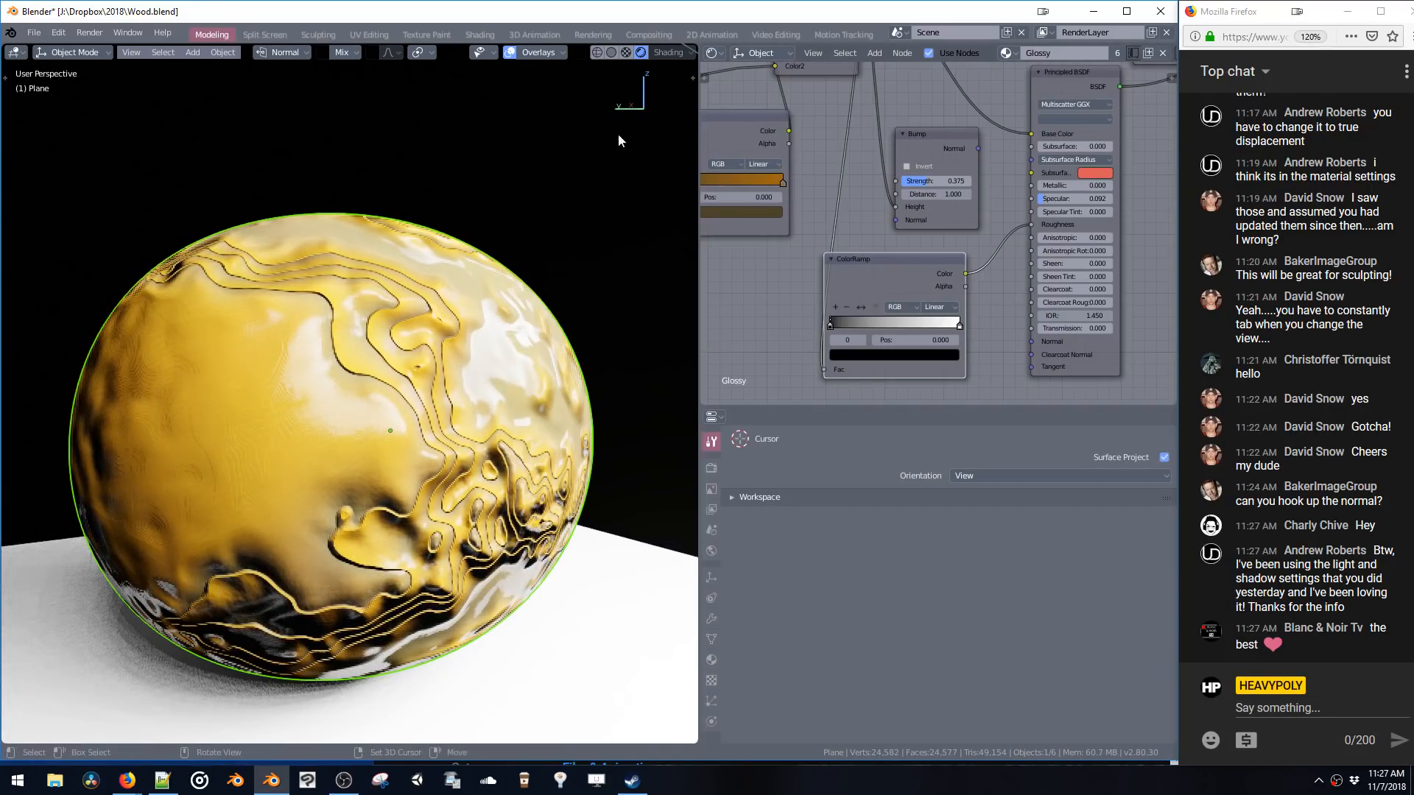
- Shift the roughness ColorRamp's first stop to position 0.068 and set its colour to a mid grey of about 0.494
left_click_drag(834, 326, 855, 329)
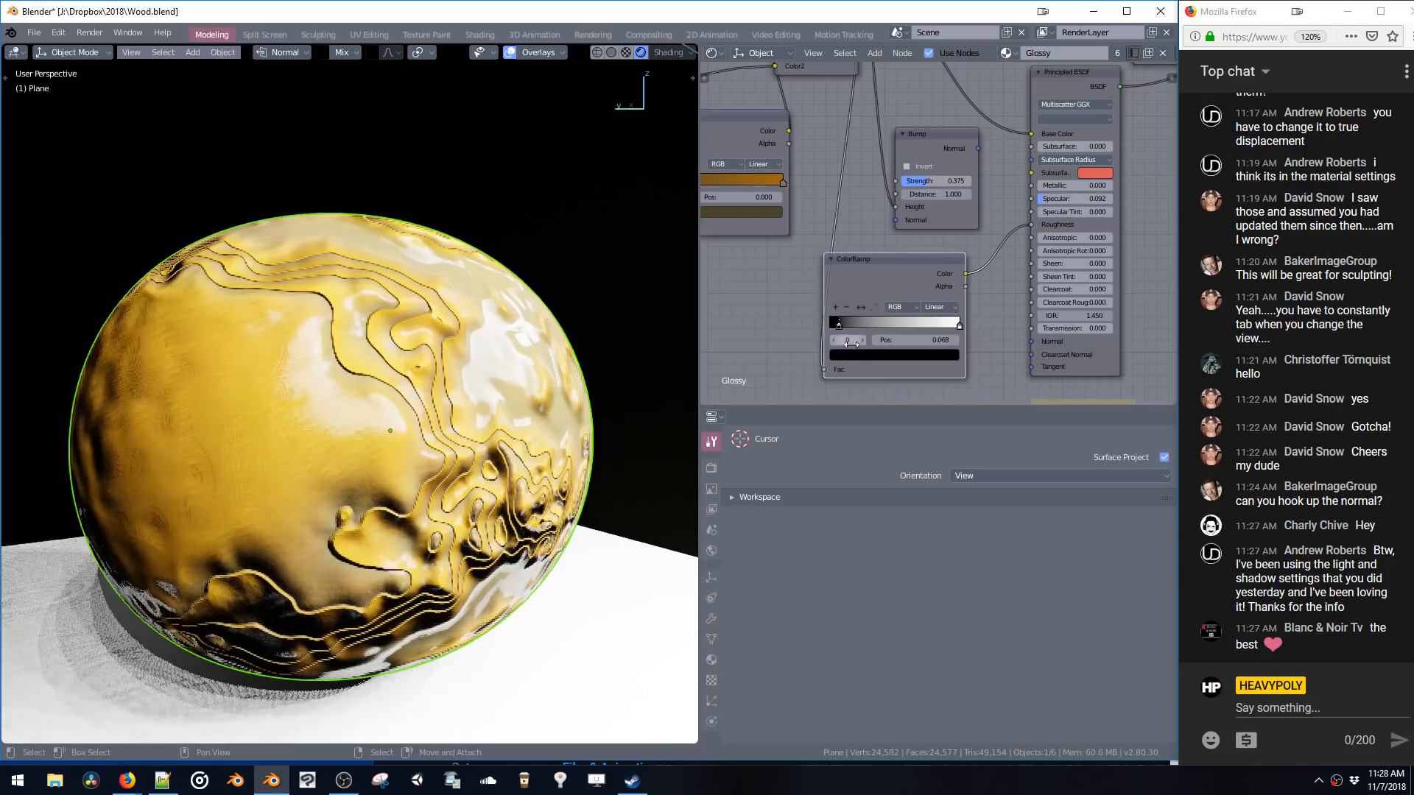
left_click(852, 353)
left_click_drag(880, 265, 895, 267)
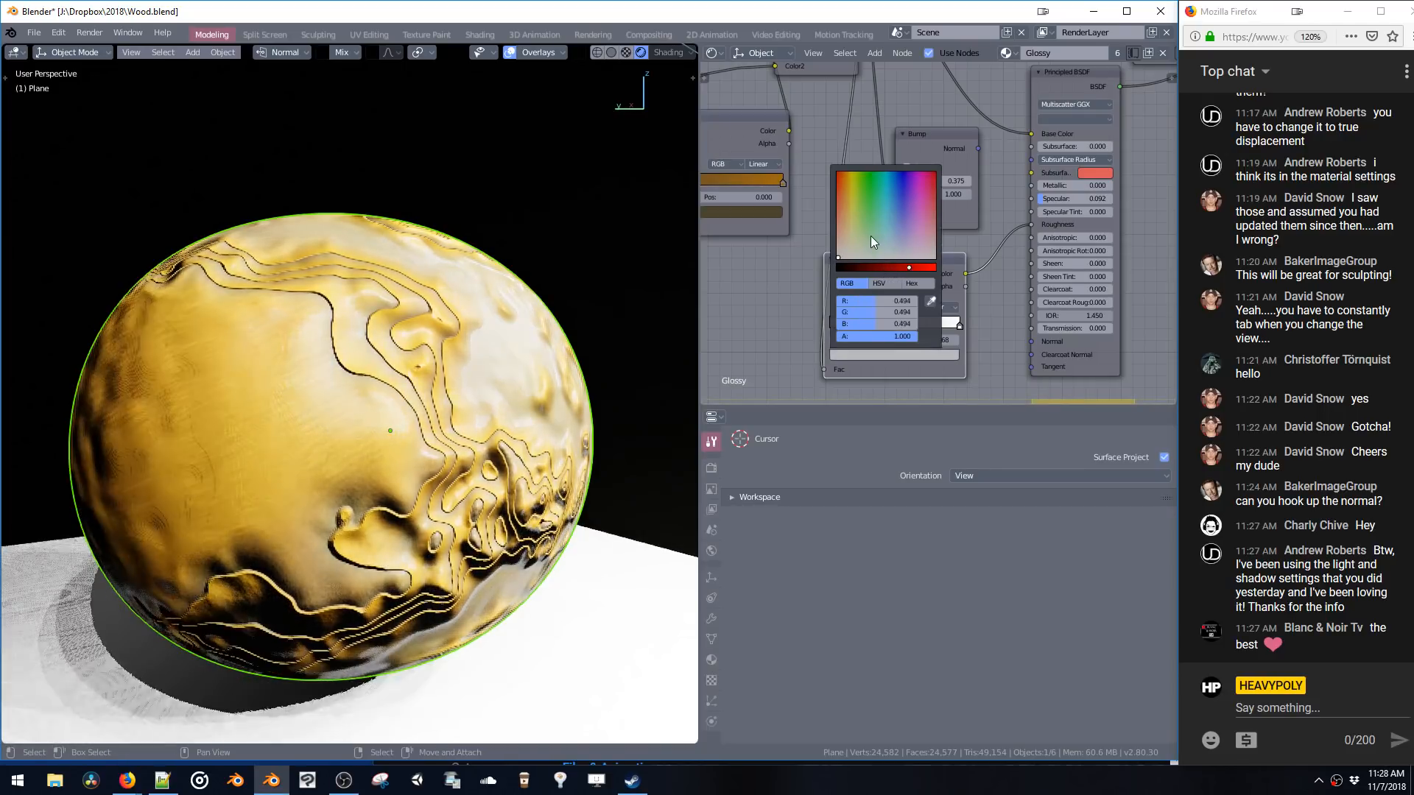
- Select the point light beneath the ground plane and raise it along the Z axis to above the plane
middle_click_drag(492, 362, 539, 360)
scroll(533, 359, "down", 8)
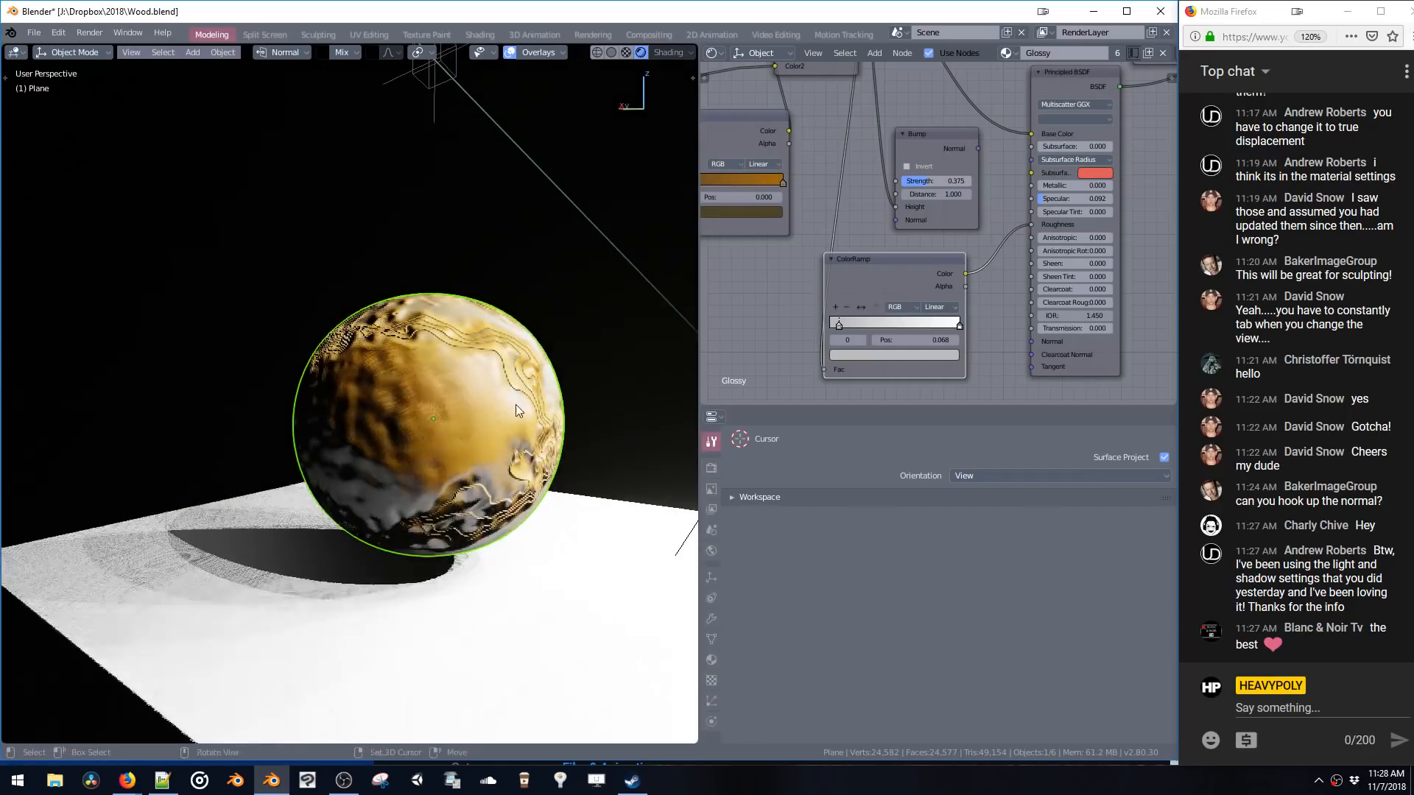
middle_click_drag(479, 606, 445, 539)
key("a")
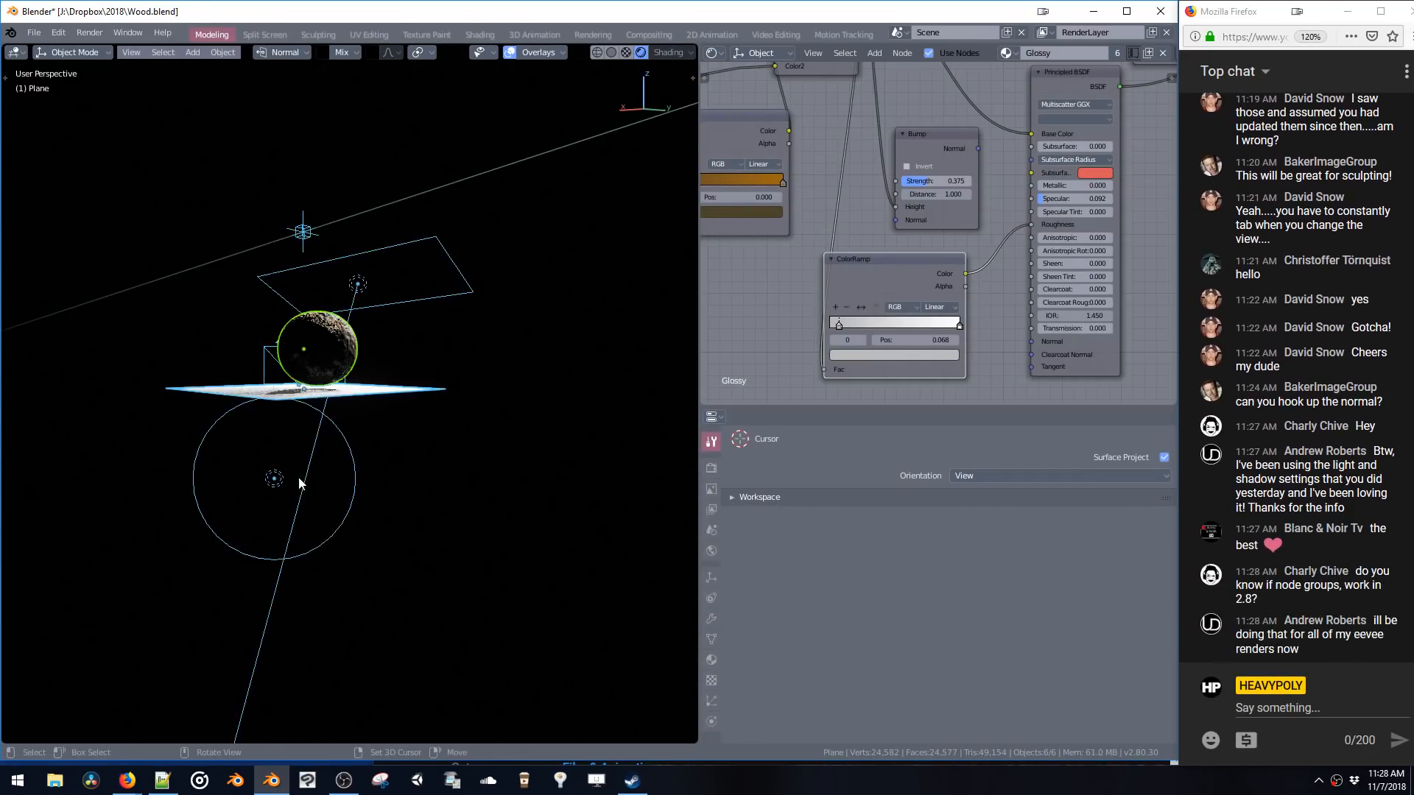
left_click(274, 479)
key("g")
key("z")
left_click(253, 368)
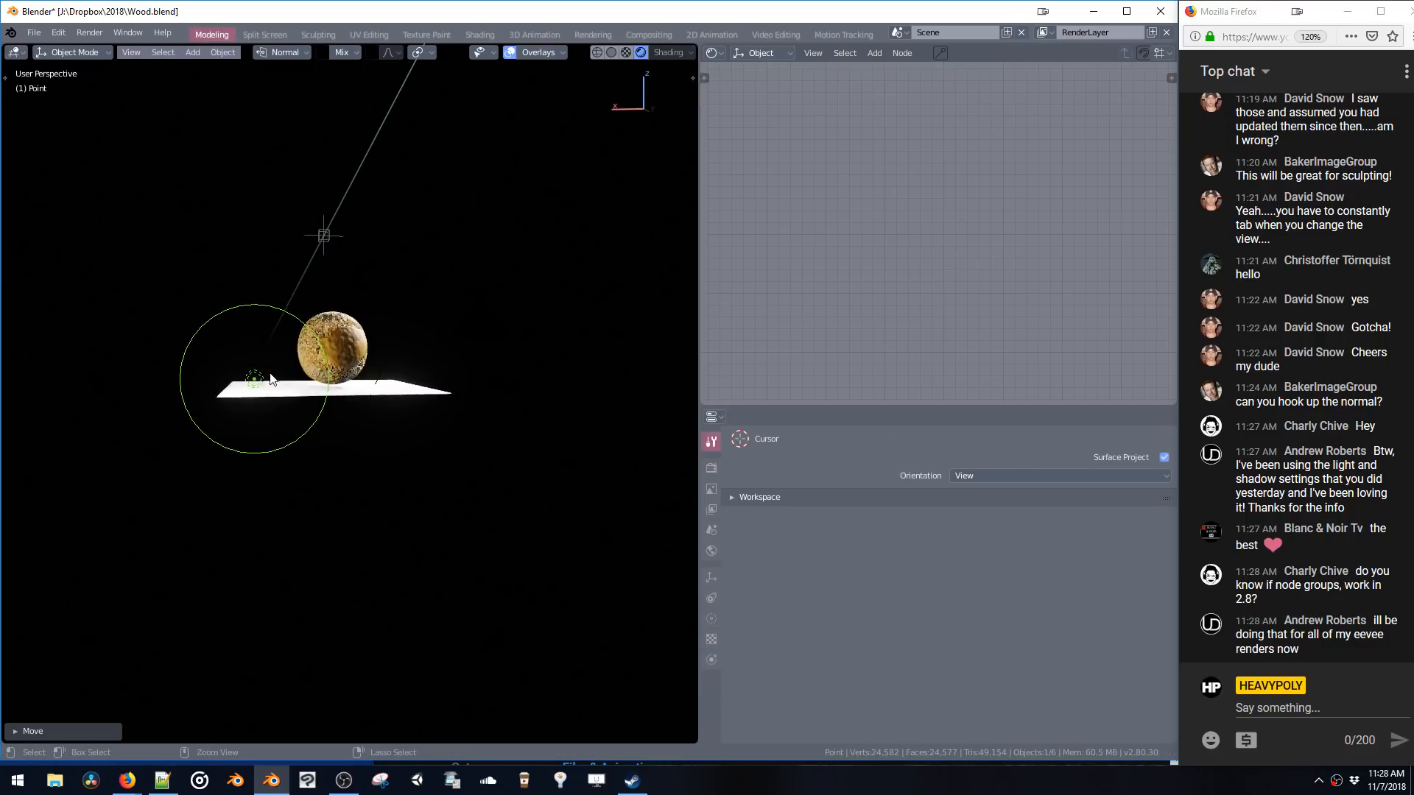
scroll(288, 369, "up", 3)
middle_click_drag(288, 368, 410, 385)
key("g")
key("z")
left_click(446, 298)
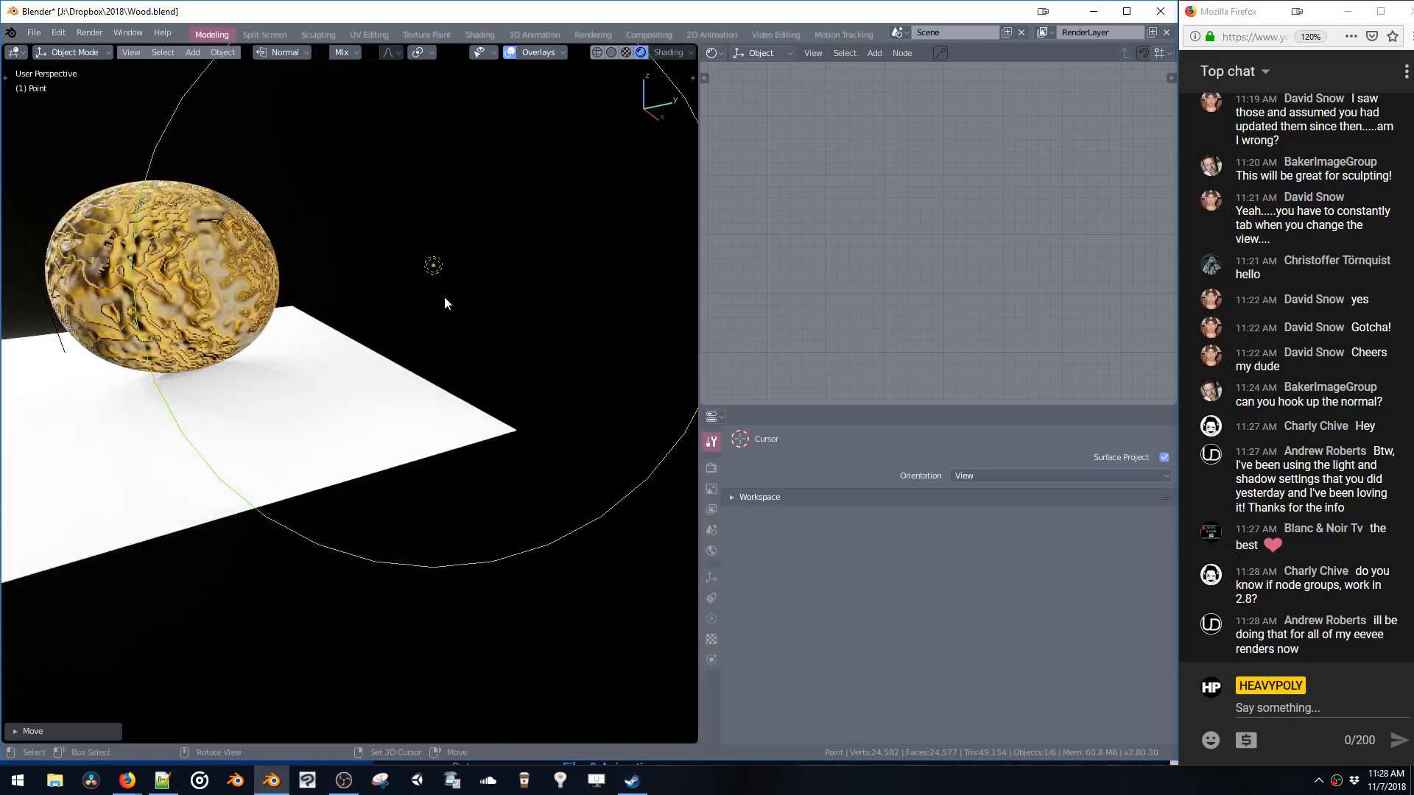
- Reduce the point light's radius to 0.305 m
middle_click_drag(444, 297, 496, 469)
key("v")
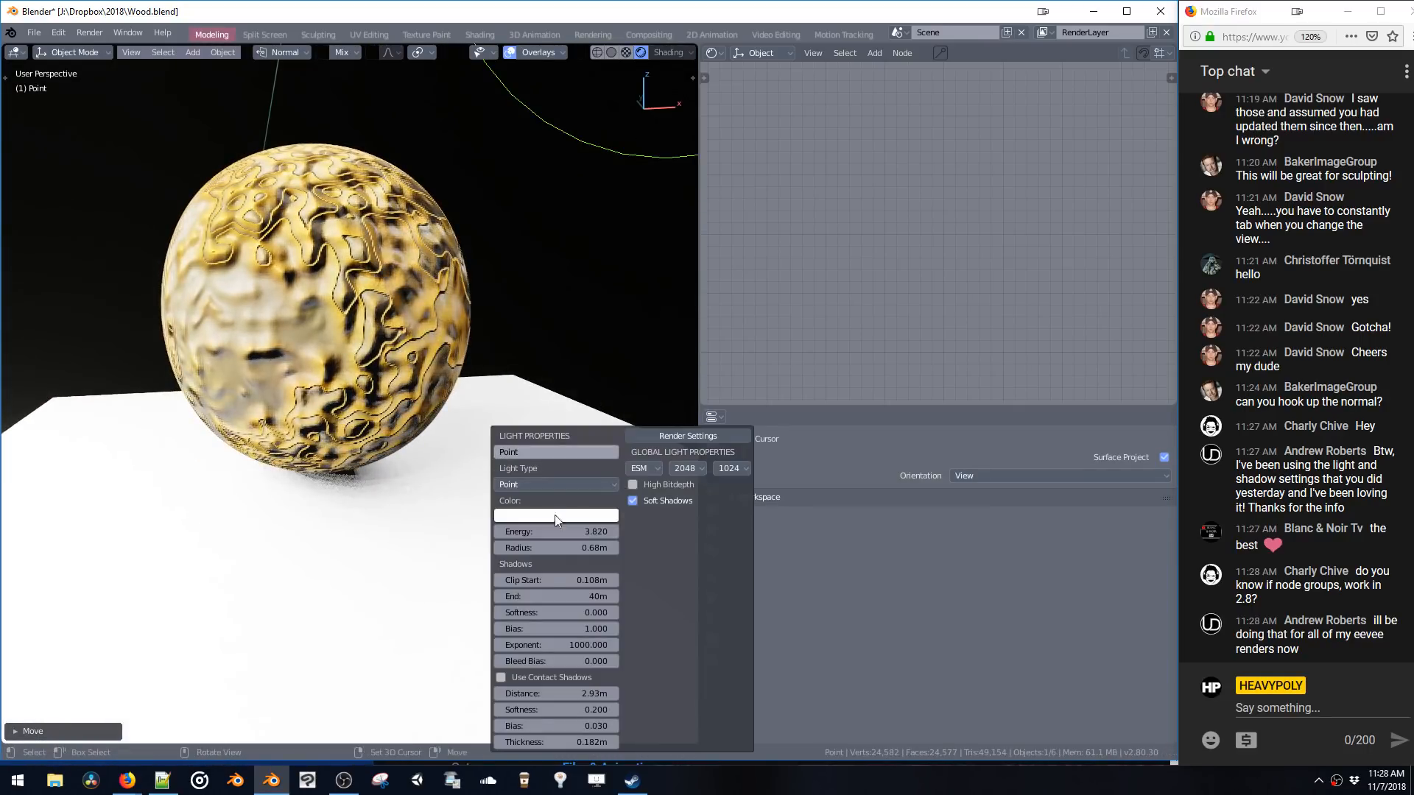
left_click_drag(541, 552, 435, 533)
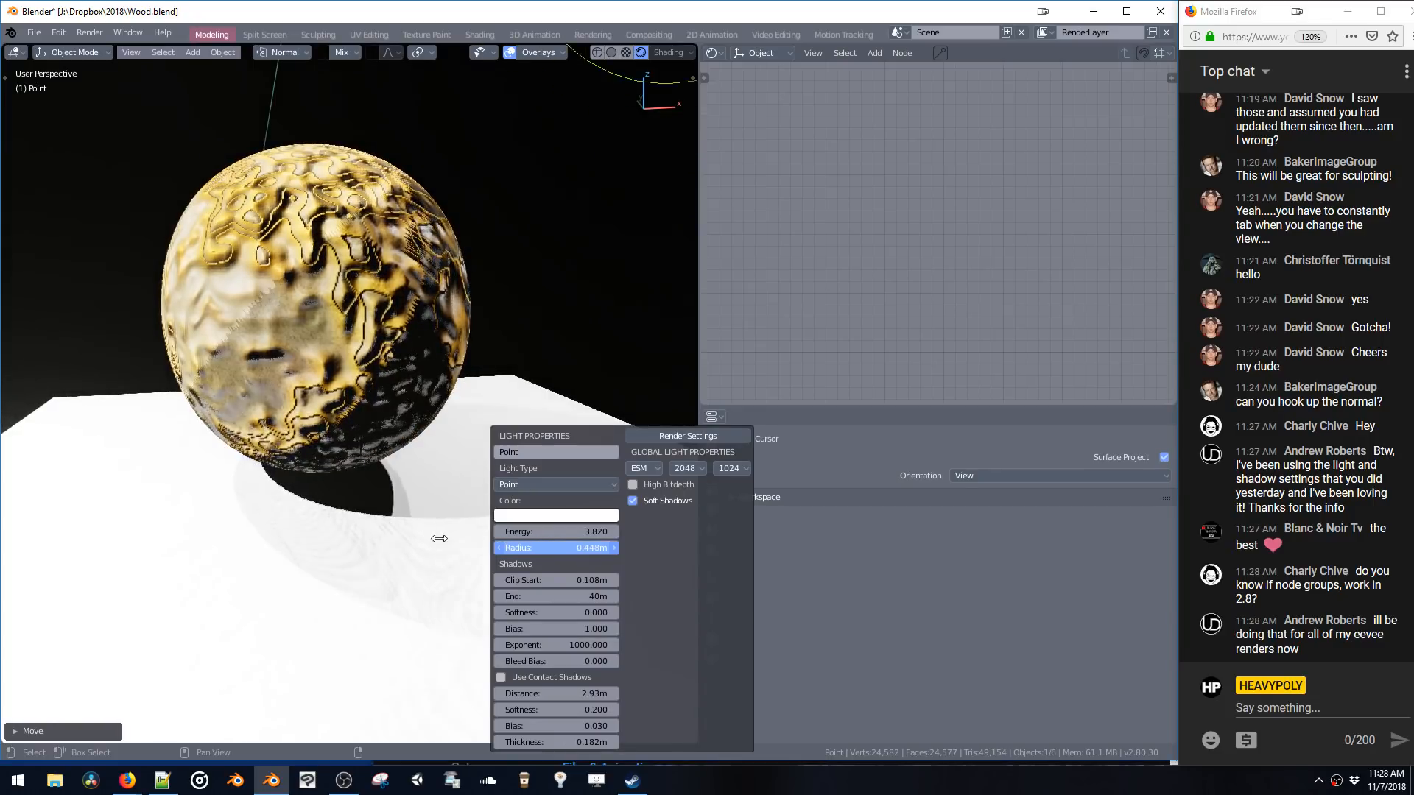
scroll(426, 439, "down", 4)
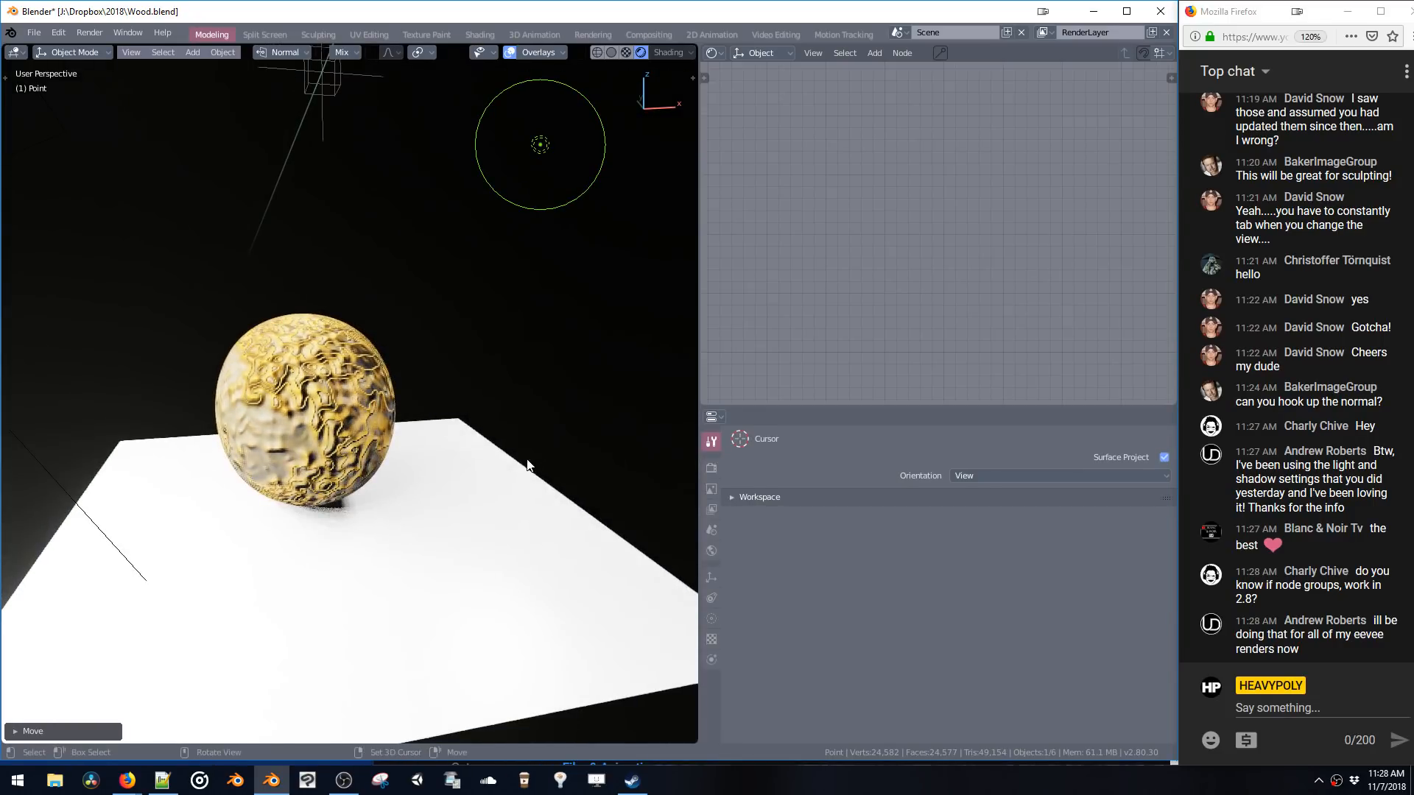
- Select the area light and lower its energy to 3.000
middle_click_drag(480, 452, 617, 417)
left_click(617, 440)
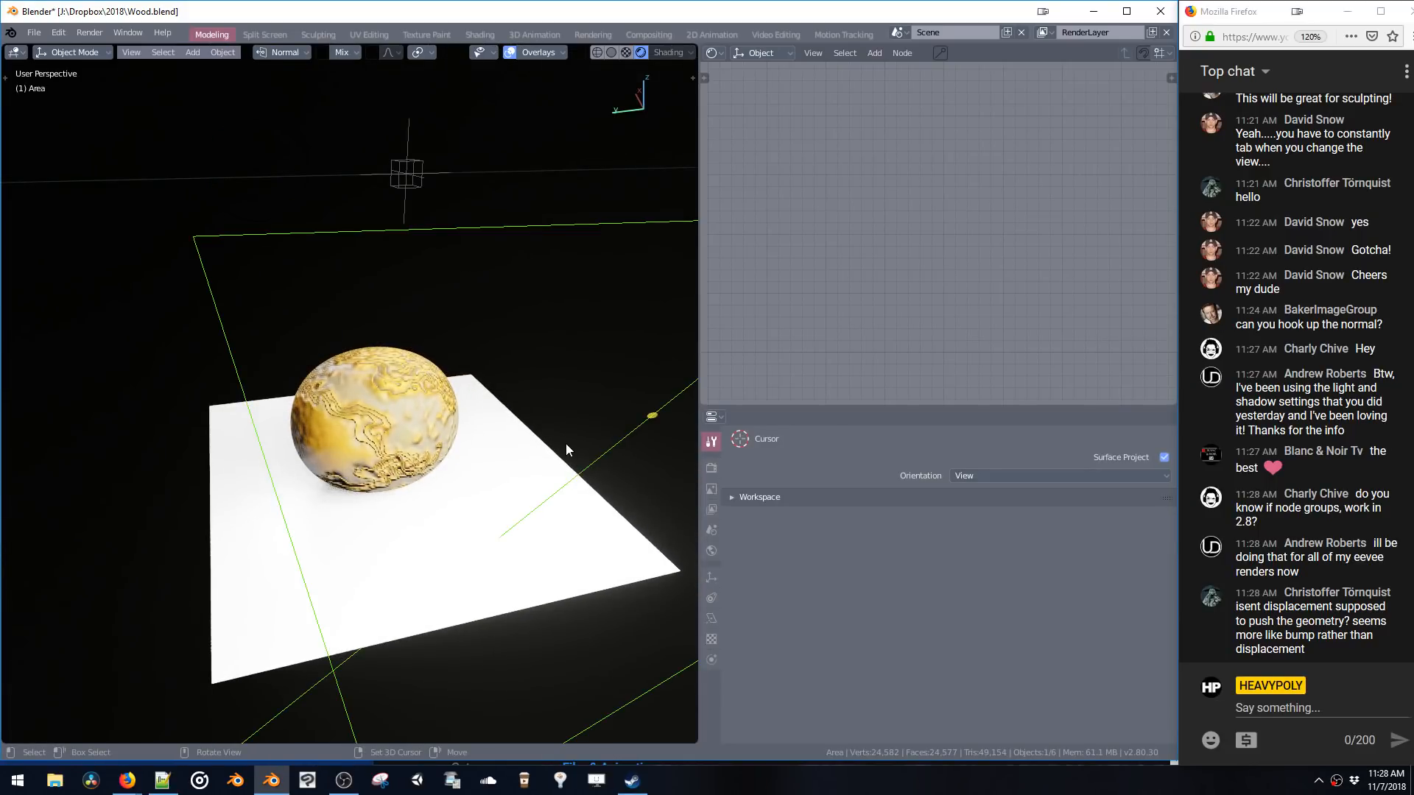
key("shift+l")
left_click_drag(585, 493, 535, 500)
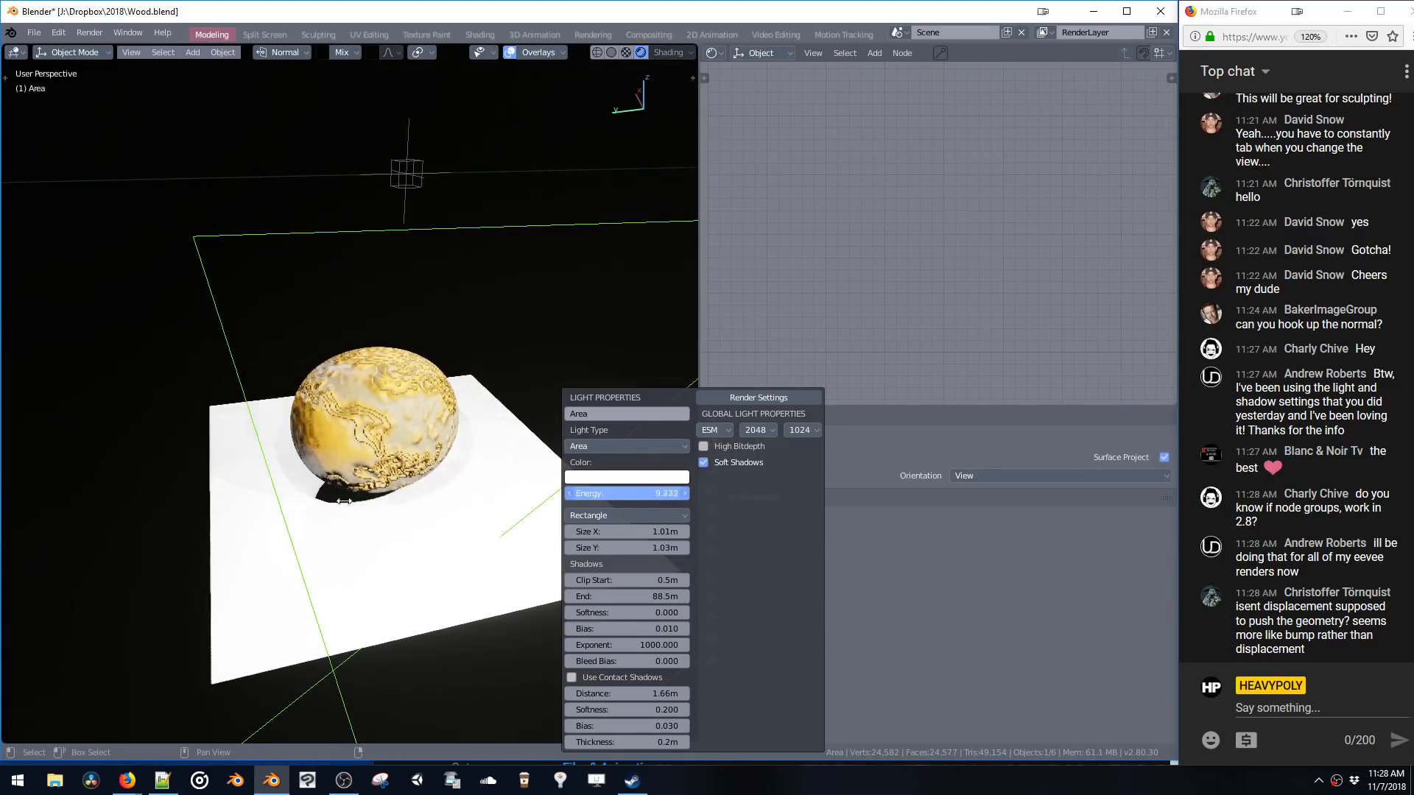
left_click_drag(139, 501, 602, 495)
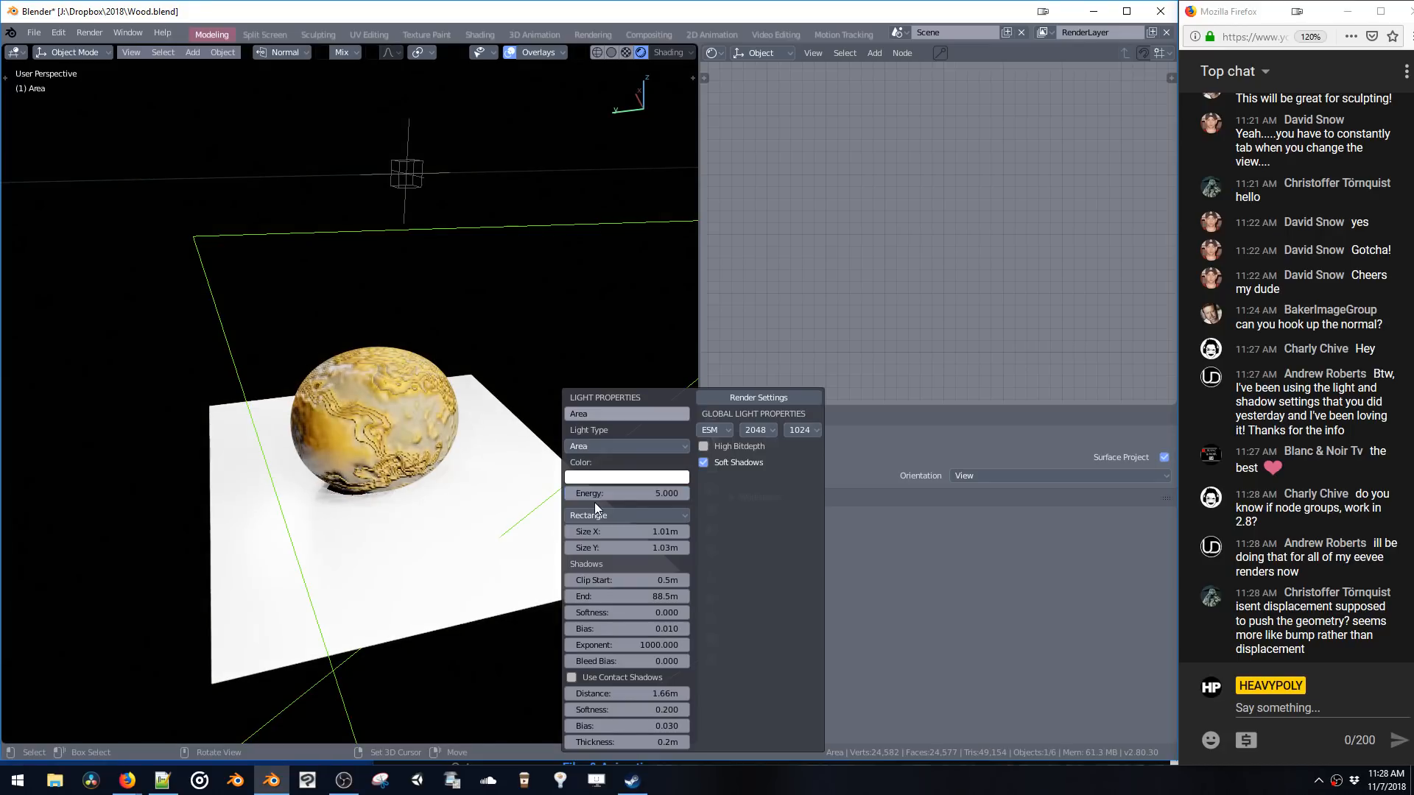
type("5.0")
key("Return")
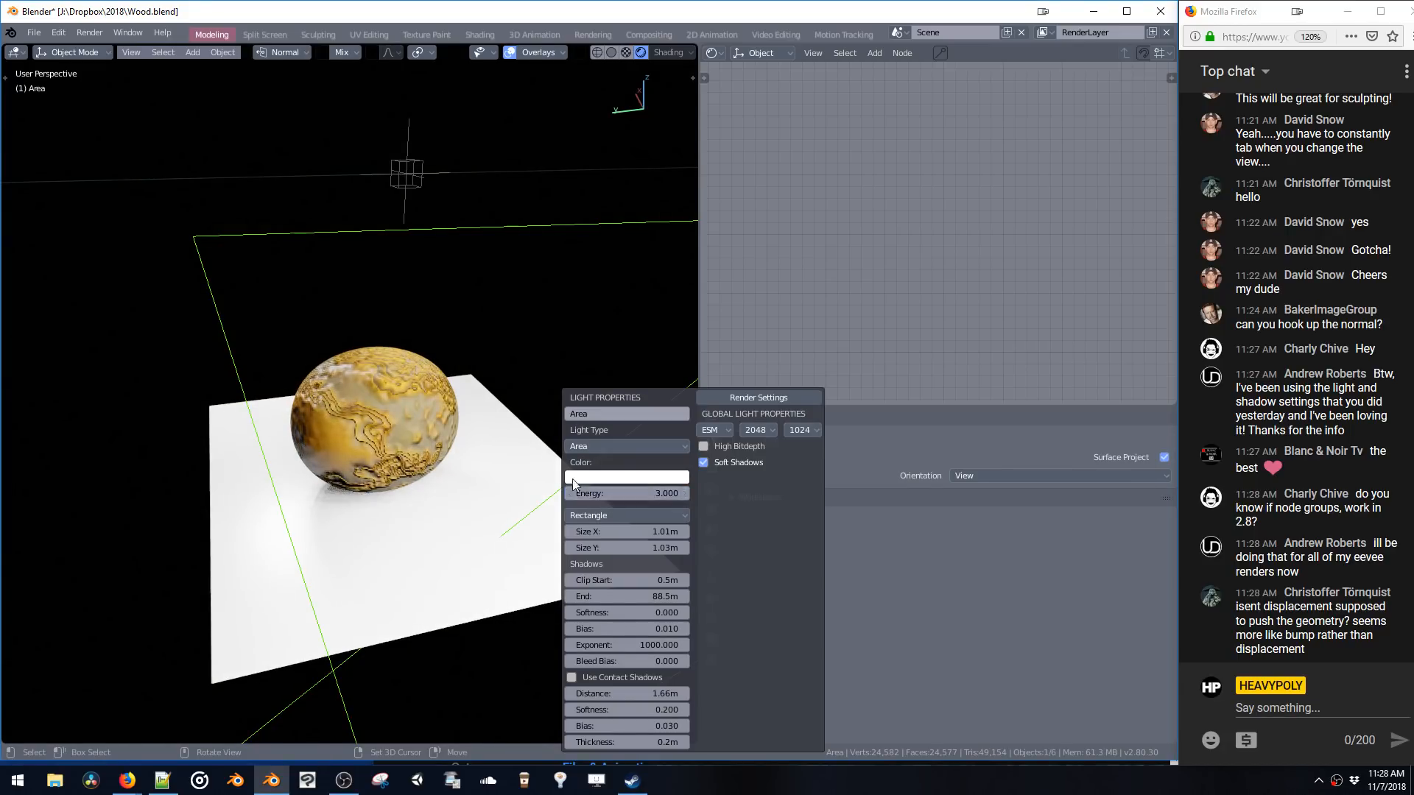
- Select the point light and raise its energy to 6.080
middle_click_drag(545, 427, 223, 208)
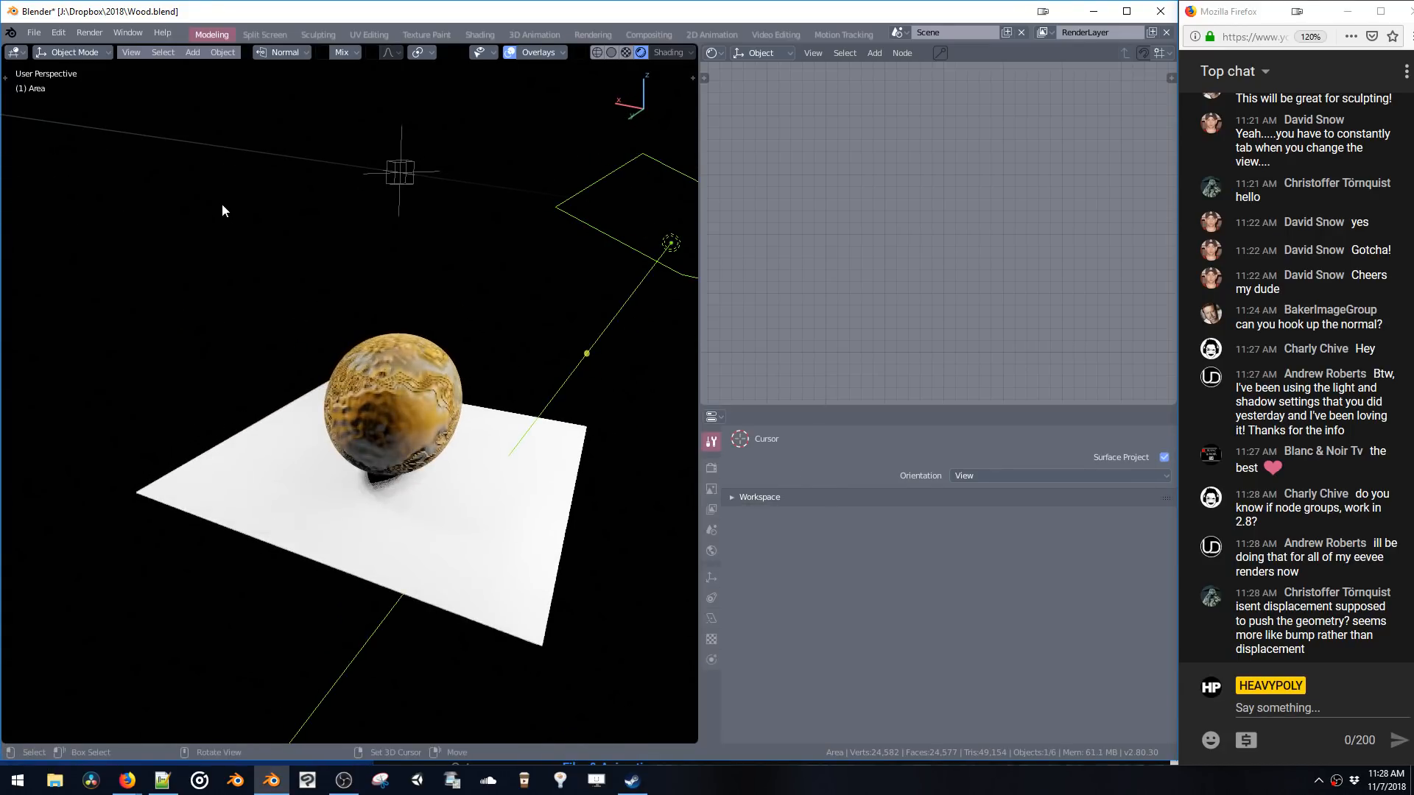
left_click(179, 154)
key("ctrl+shift+v")
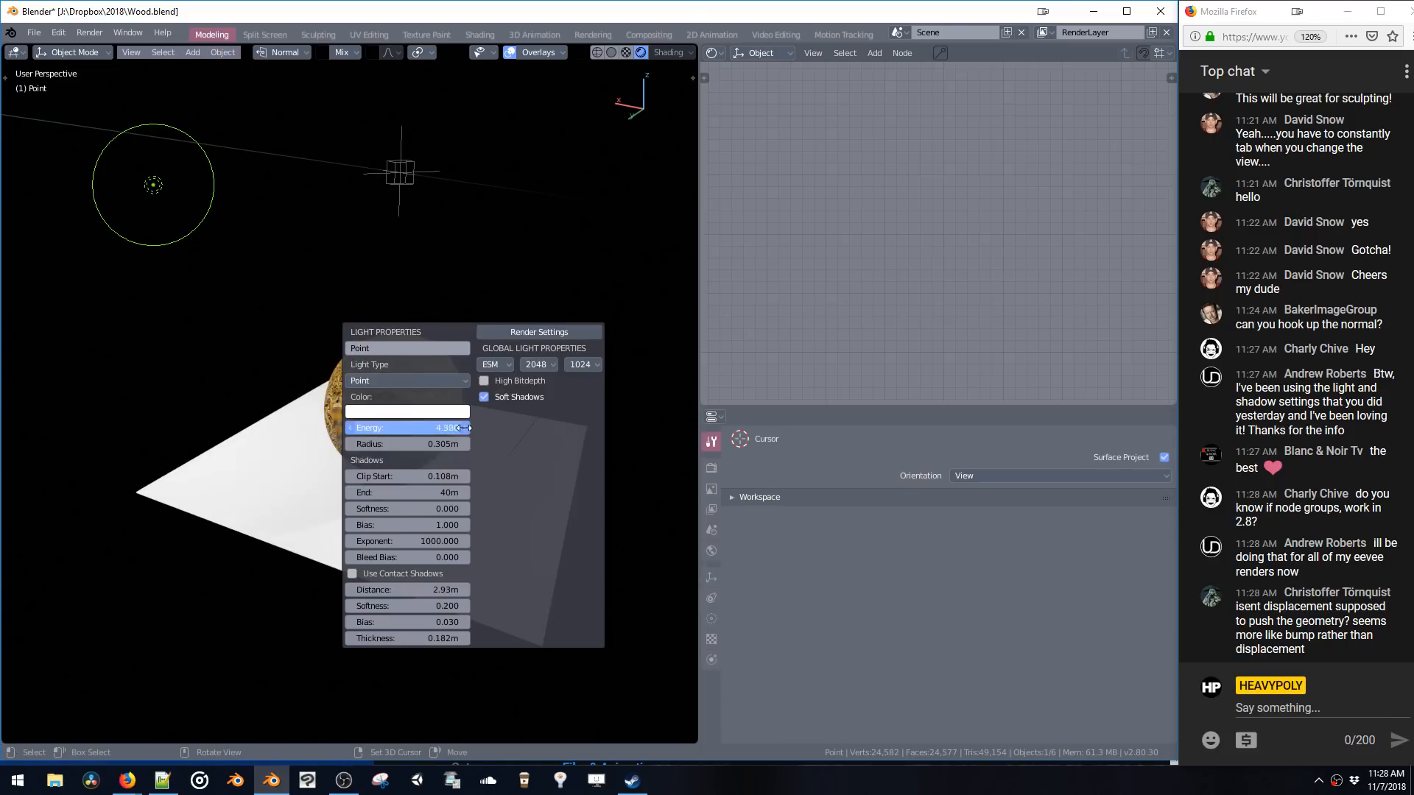
key("ctrl+shift+v")
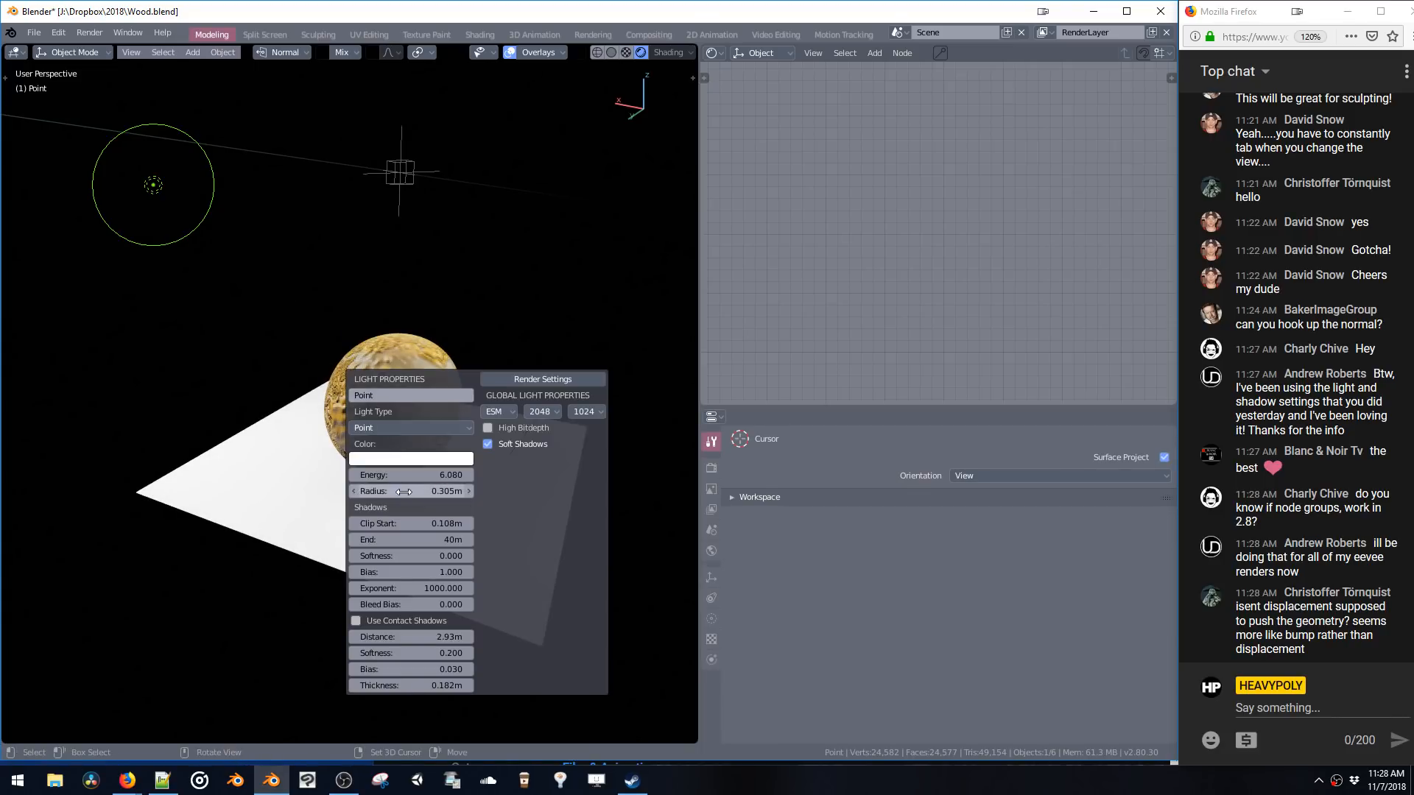
- Reposition the point light along the Z and Y axes so it sits lower and beside the sphere
key("g")
key("z")
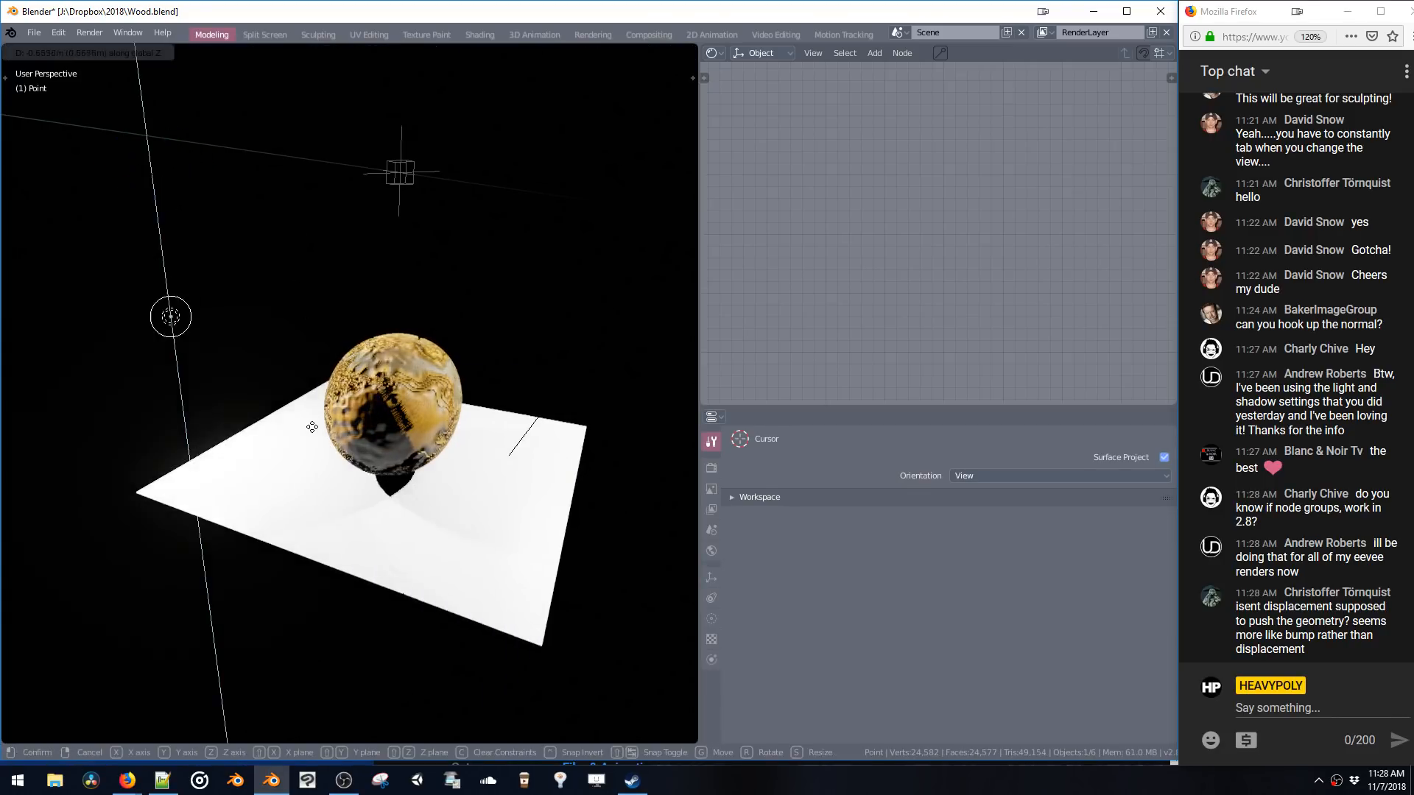
left_click(393, 424)
scroll(392, 424, "up", 3)
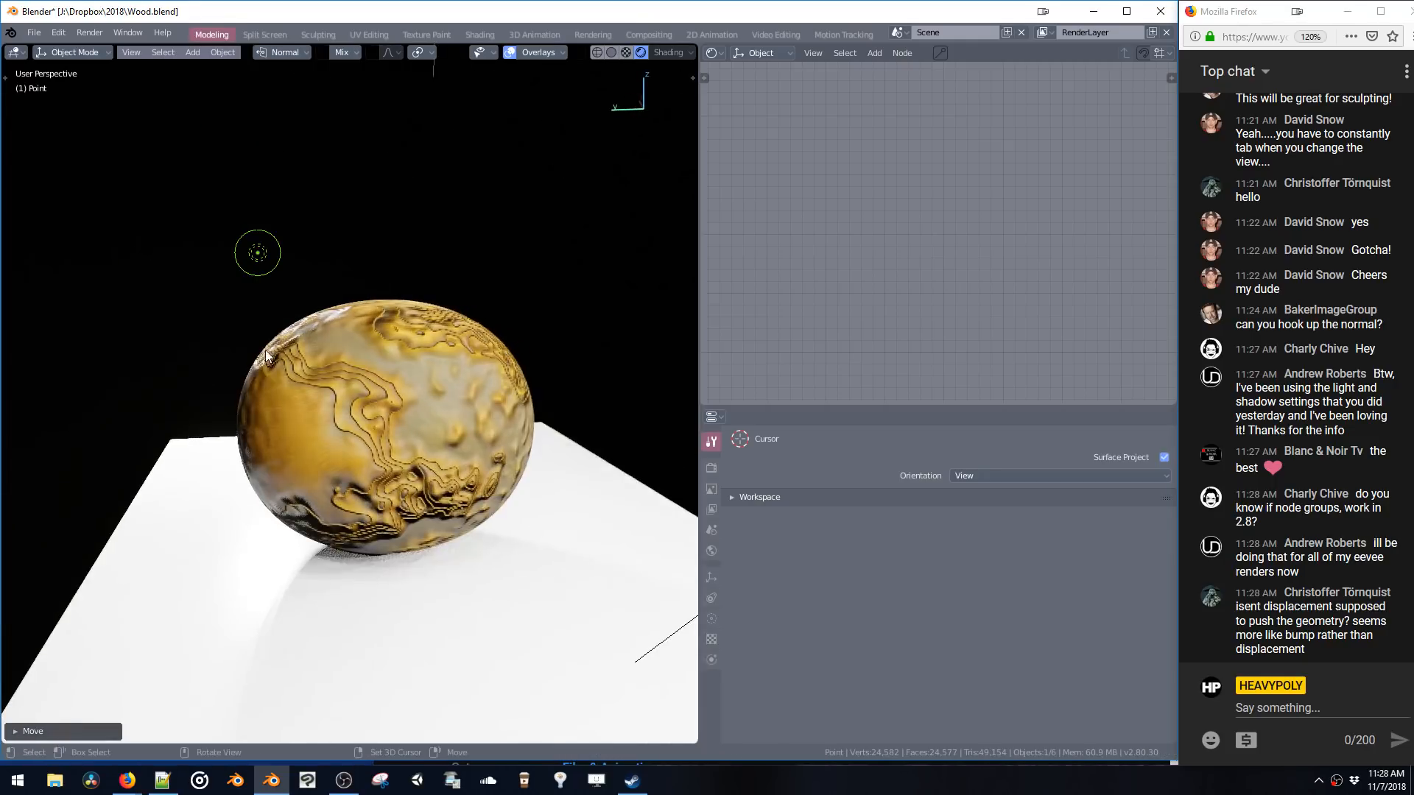
key("g")
key("y")
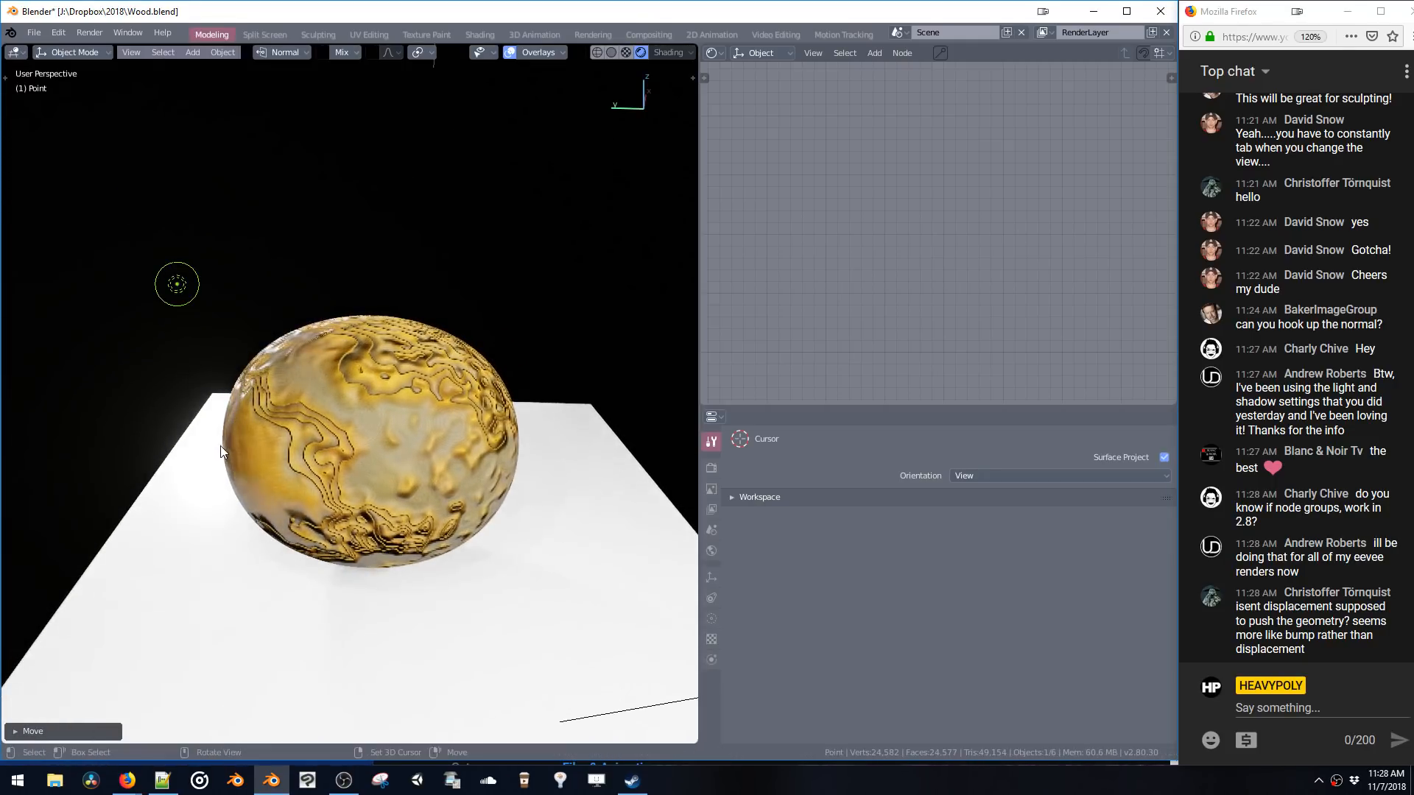
key("z")
left_click(219, 396)
- Select the area light, rotate it and move it along the Z axis
scroll(218, 396, "down", 2)
middle_click_drag(219, 396, 571, 372)
left_click(593, 420)
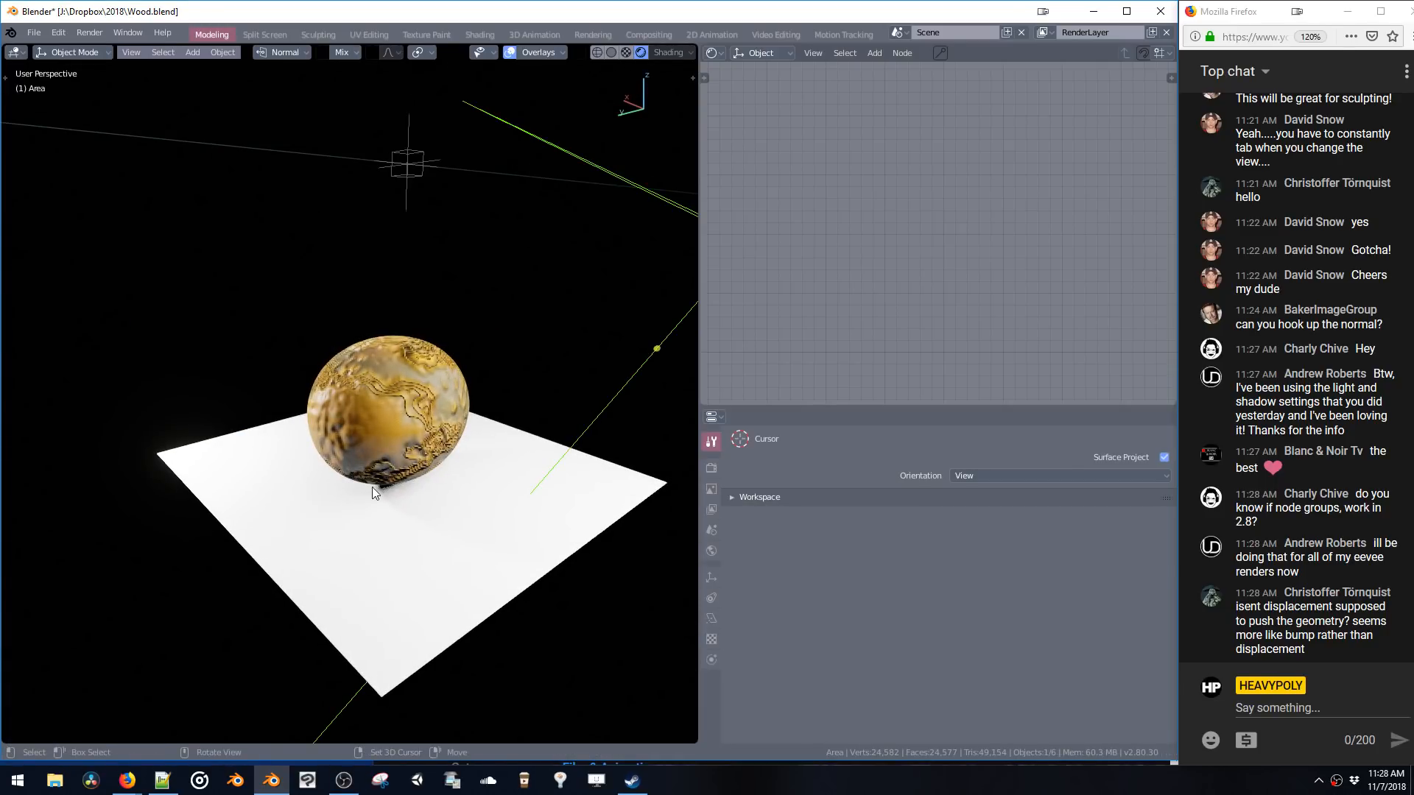
key("r")
left_click(356, 321)
key("g")
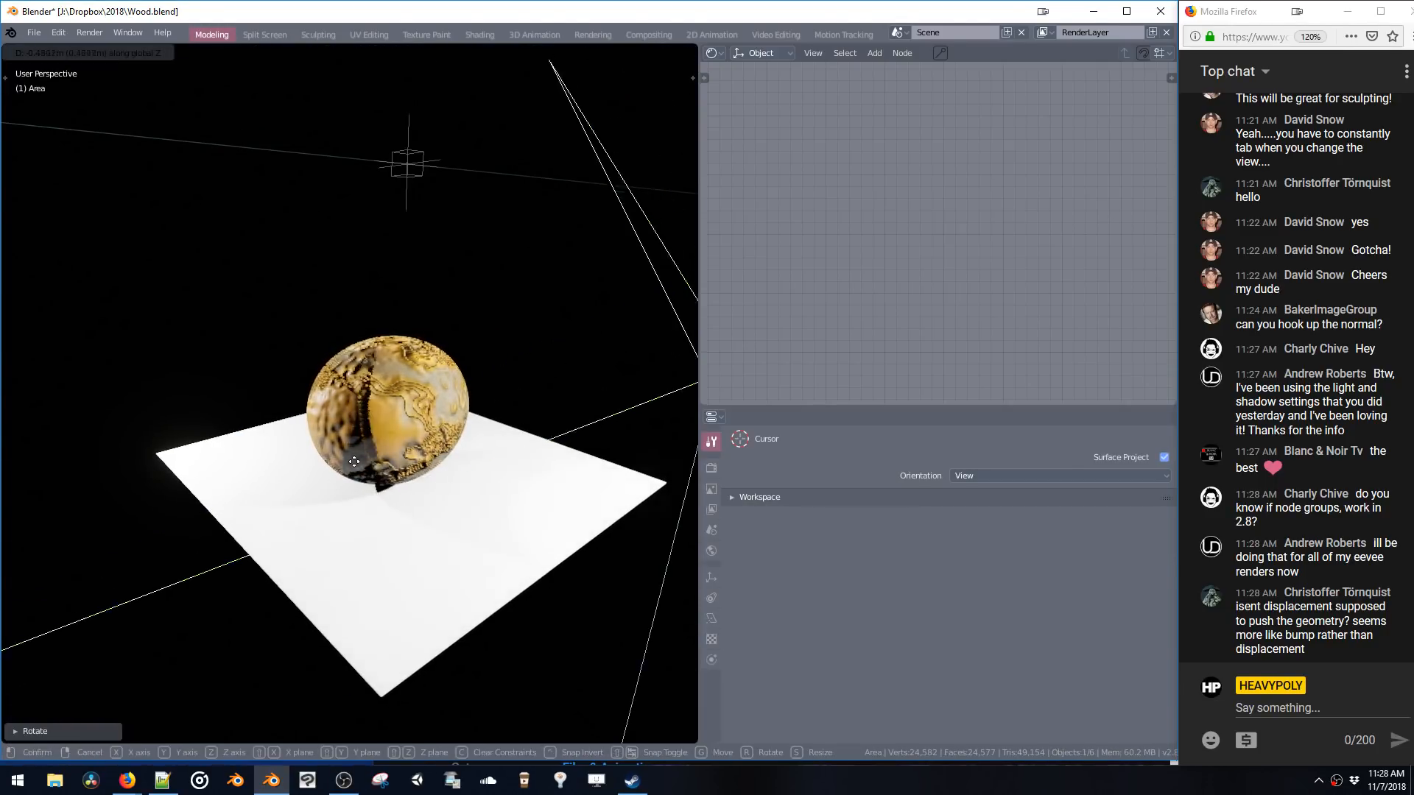
left_click(405, 401)
- Trackball-rotate the area light so it points from the side toward the sphere
middle_click_drag(406, 401, 284, 346, "shift")
key("r")
key("r")
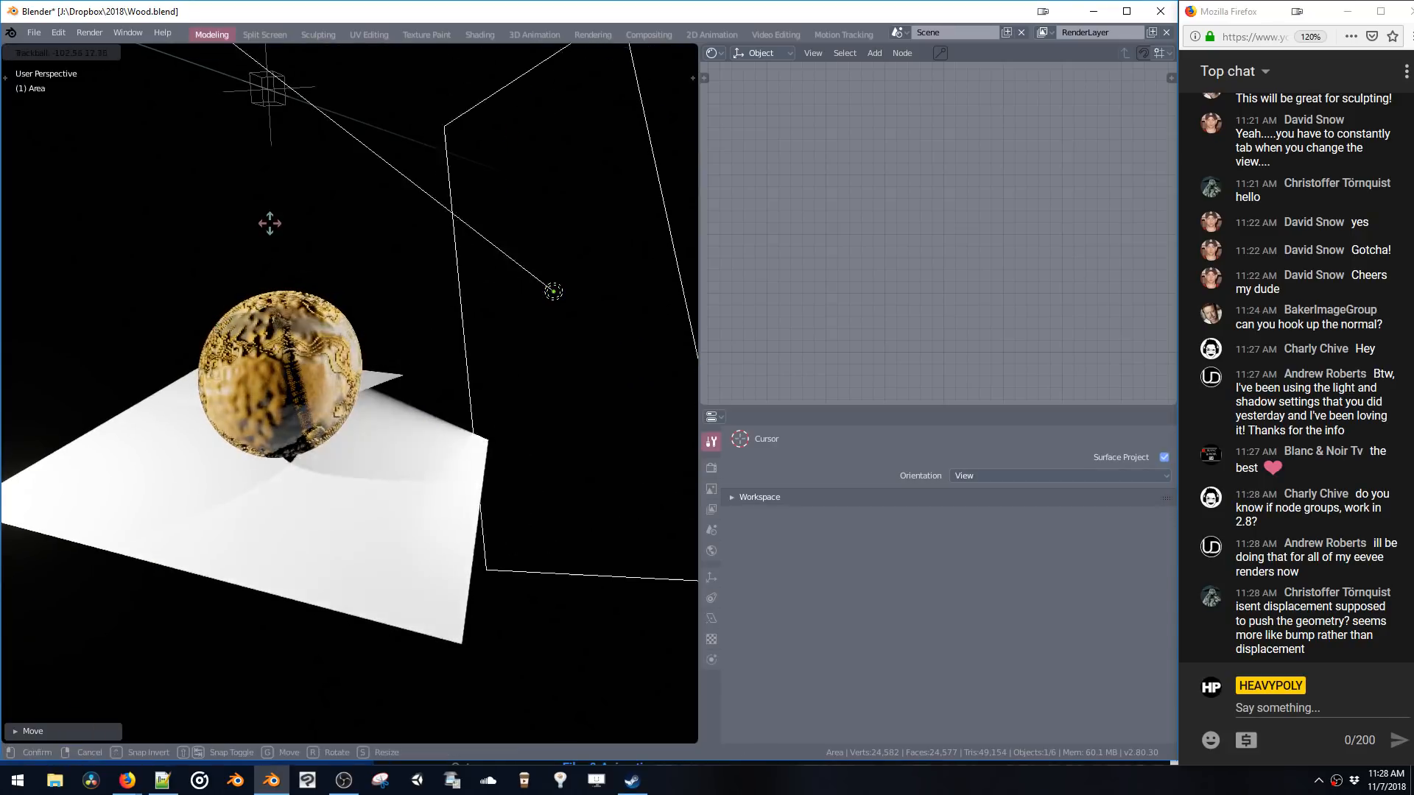
left_click(177, 194)
- Shrink the area light to 0.423 m by 0.193 m and lower its energy to about 0.54
key("v")
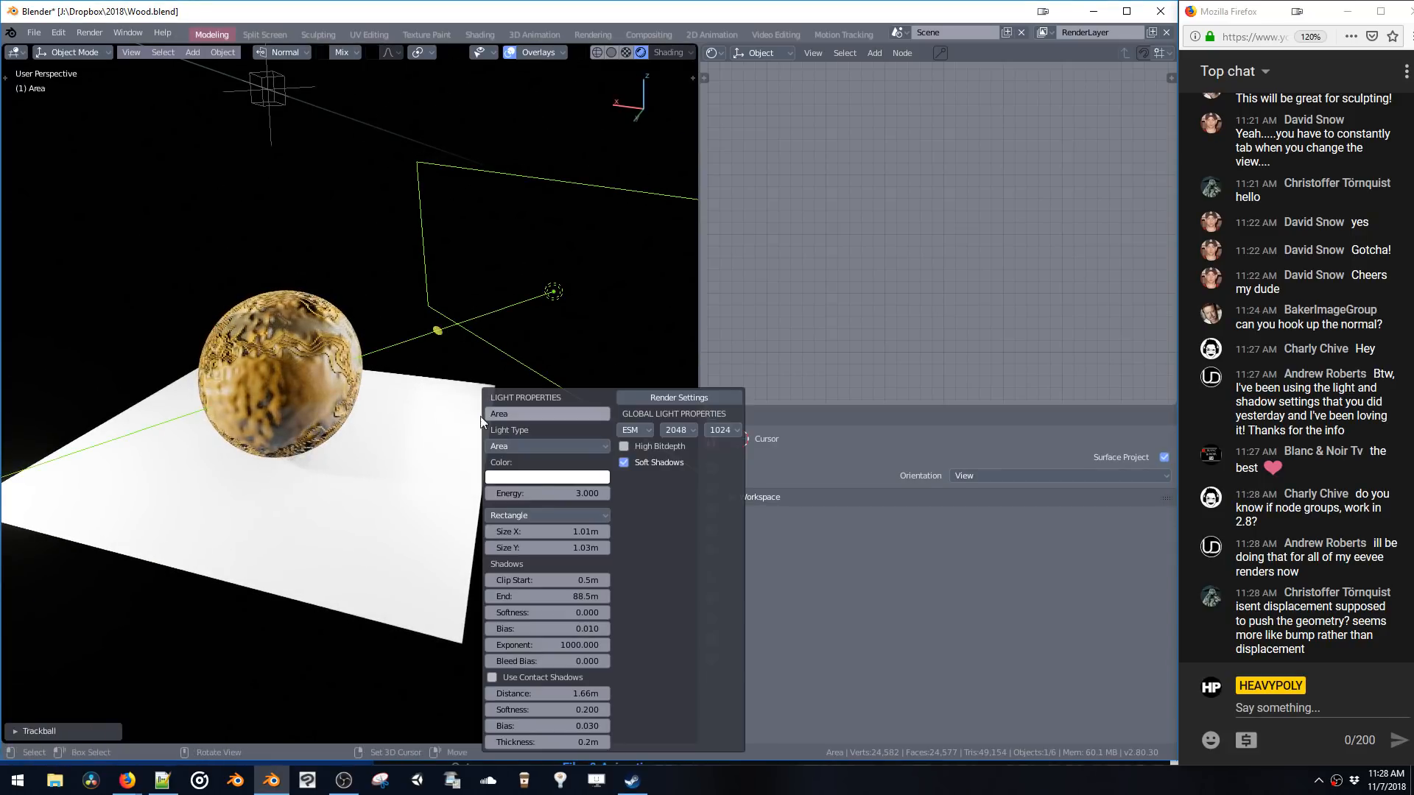
left_click_drag(539, 532, 495, 529)
left_click_drag(499, 547, 472, 548)
middle_click_drag(426, 442, 444, 419)
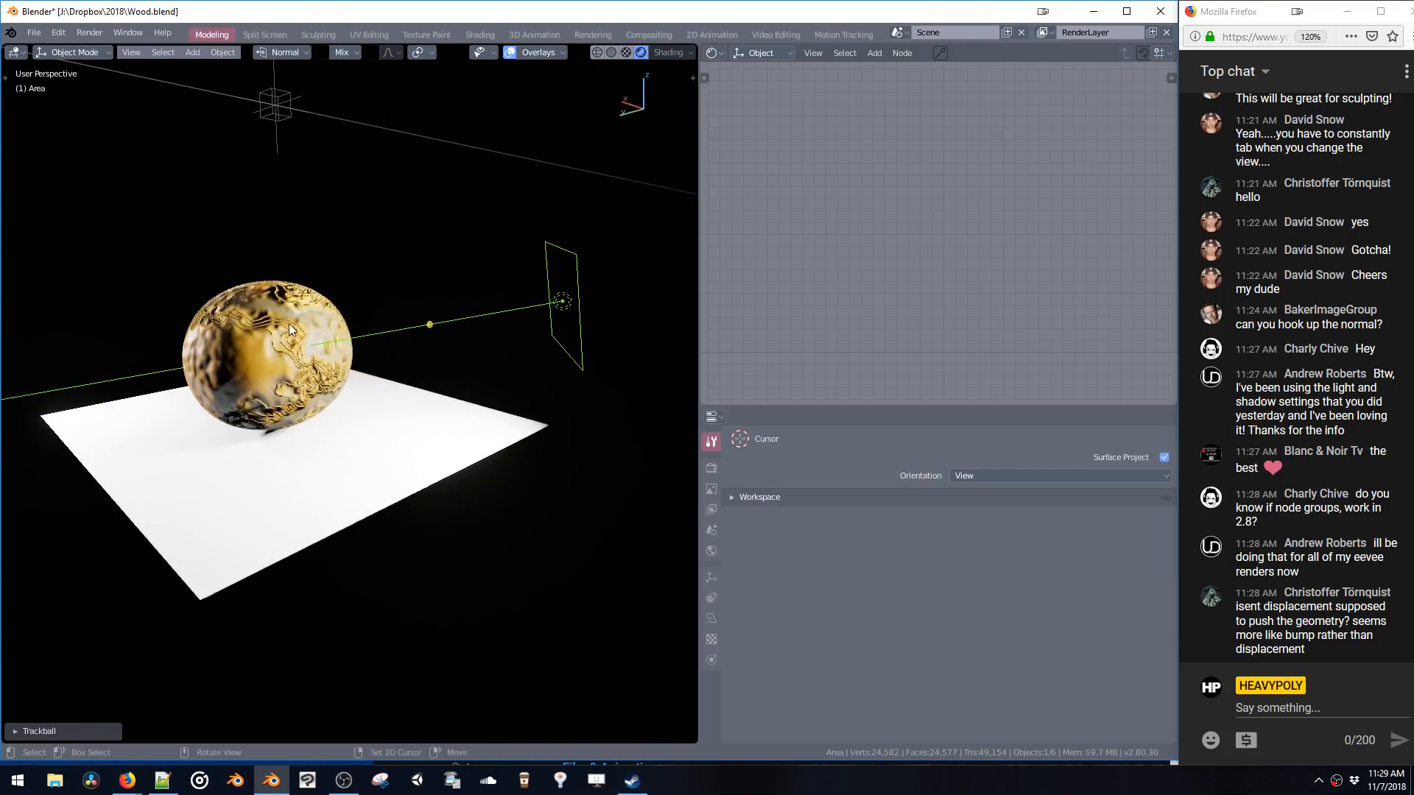
key("v")
left_click_drag(519, 490, 425, 493)
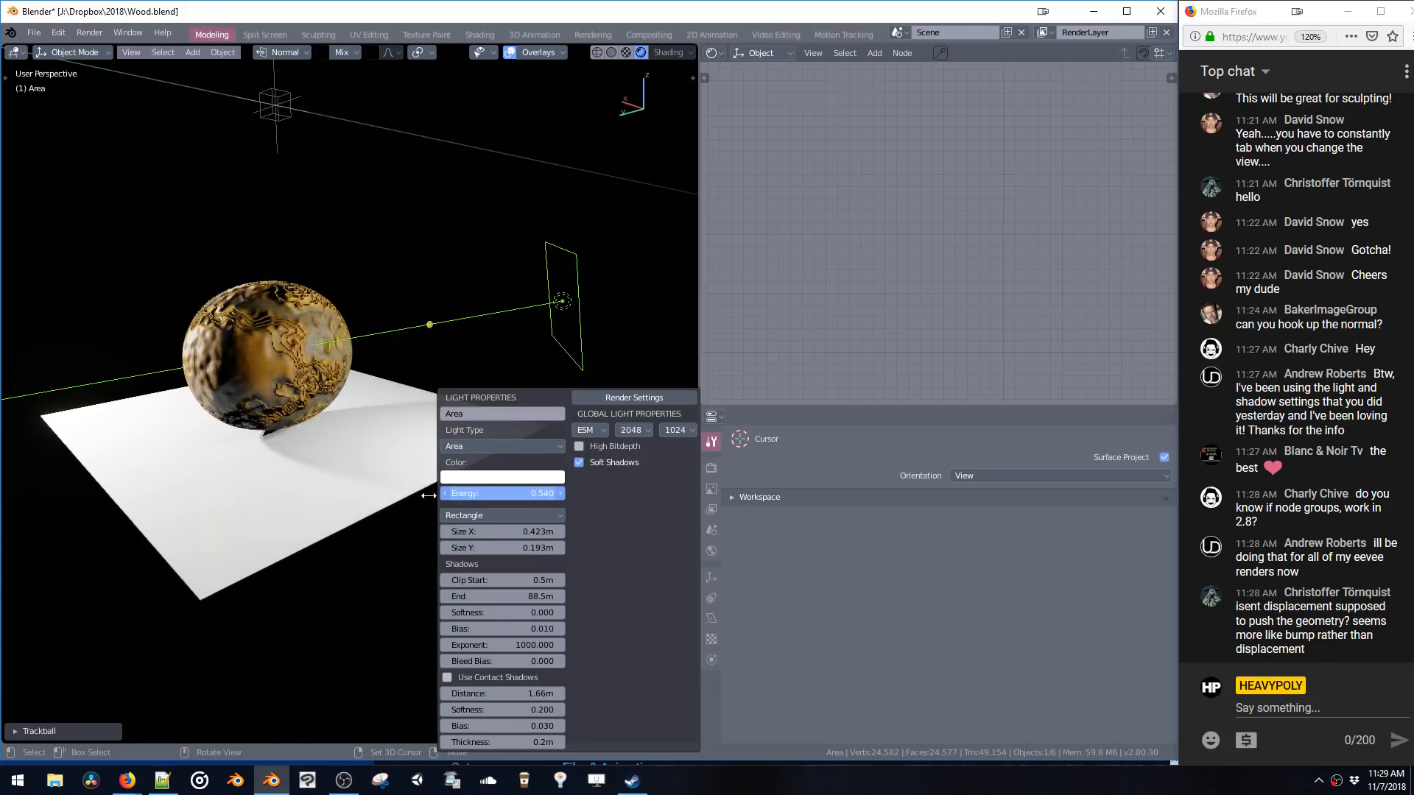
middle_click_drag(295, 377, 281, 409)
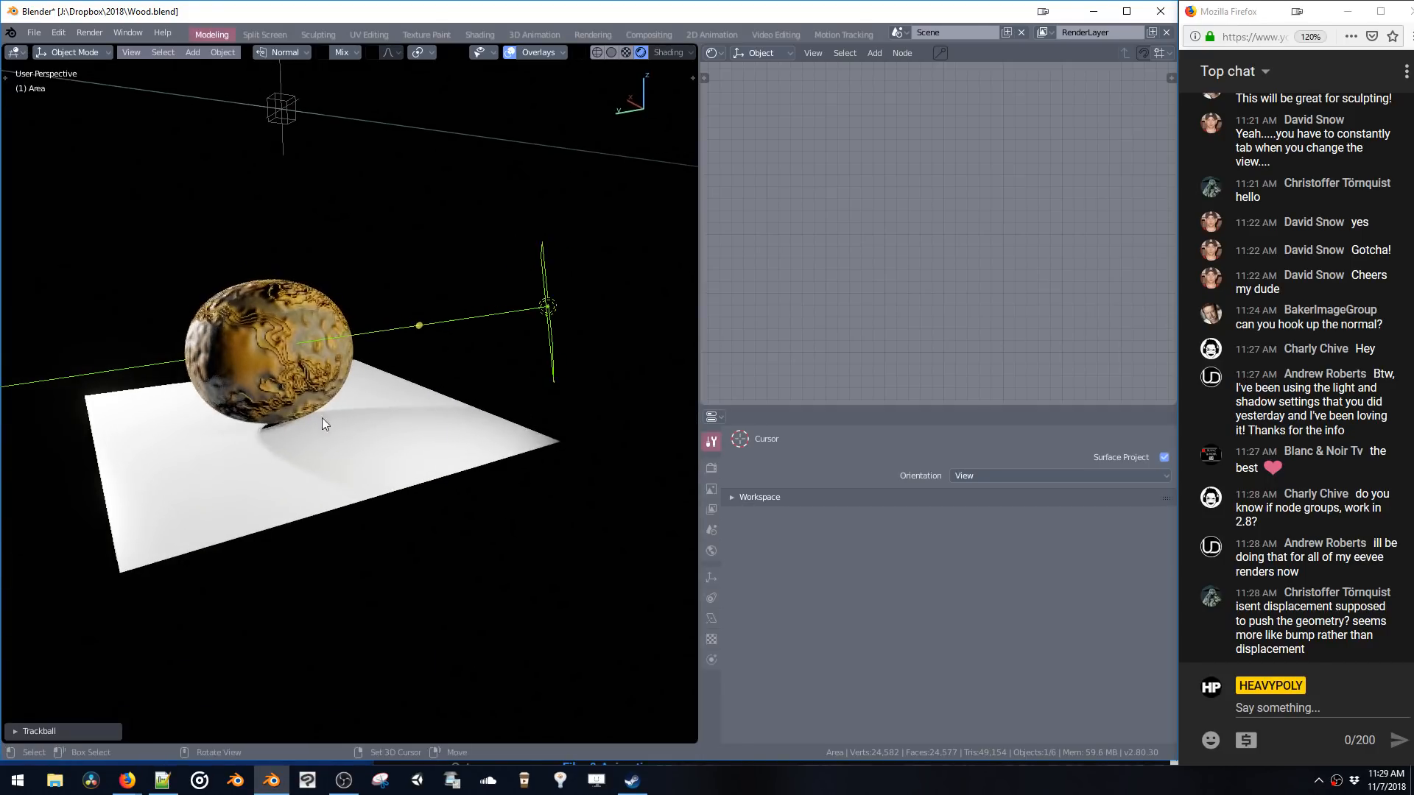
- Move the area light a little higher beside the sphere and rotate it to aim down at it
key("g")
left_click(316, 391)
key("r")
left_click(184, 488)
key("r")
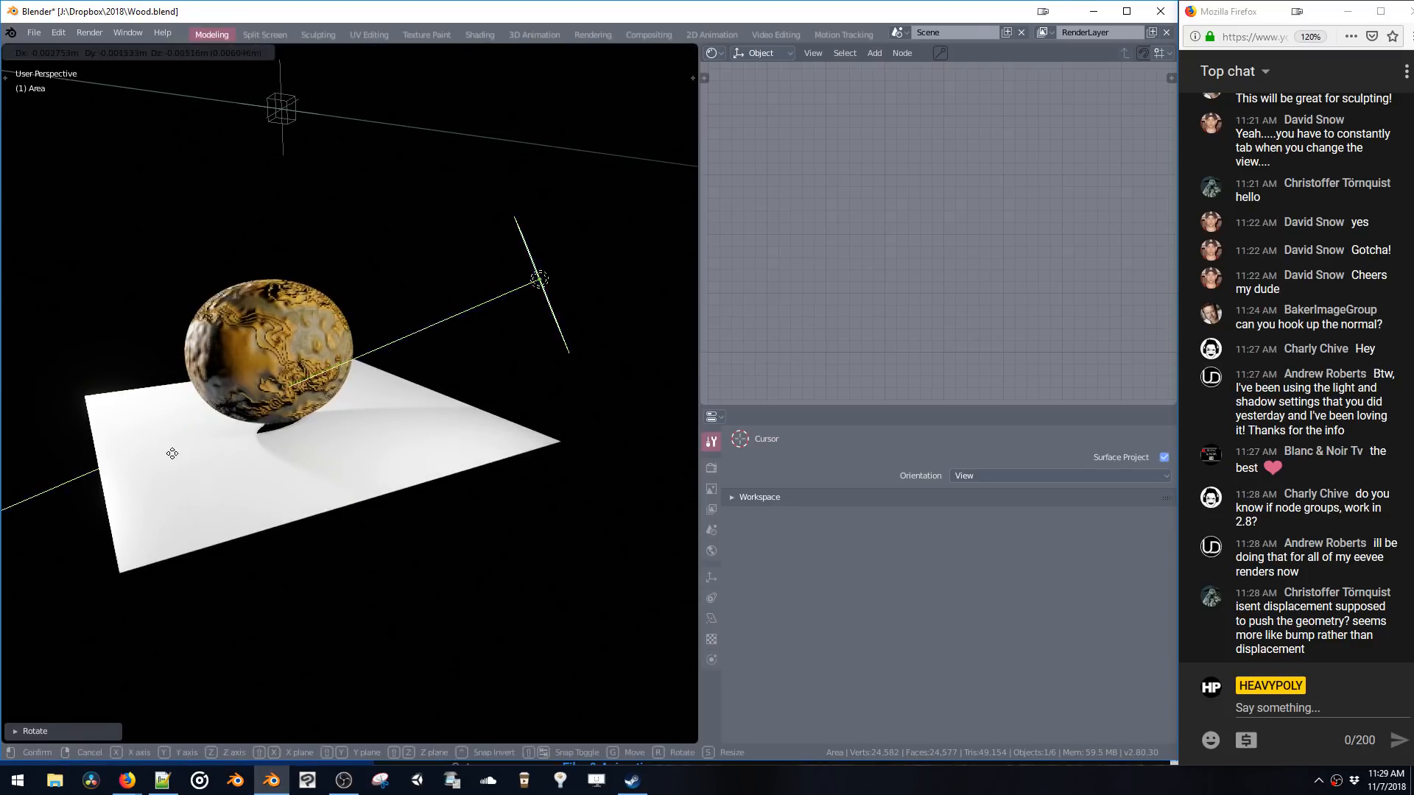
left_click(165, 410)
- Select the sphere and connect the Bump node's Normal output to the Principled BSDF's Normal input
left_click(249, 350)
middle_click_drag(849, 267, 886, 165)
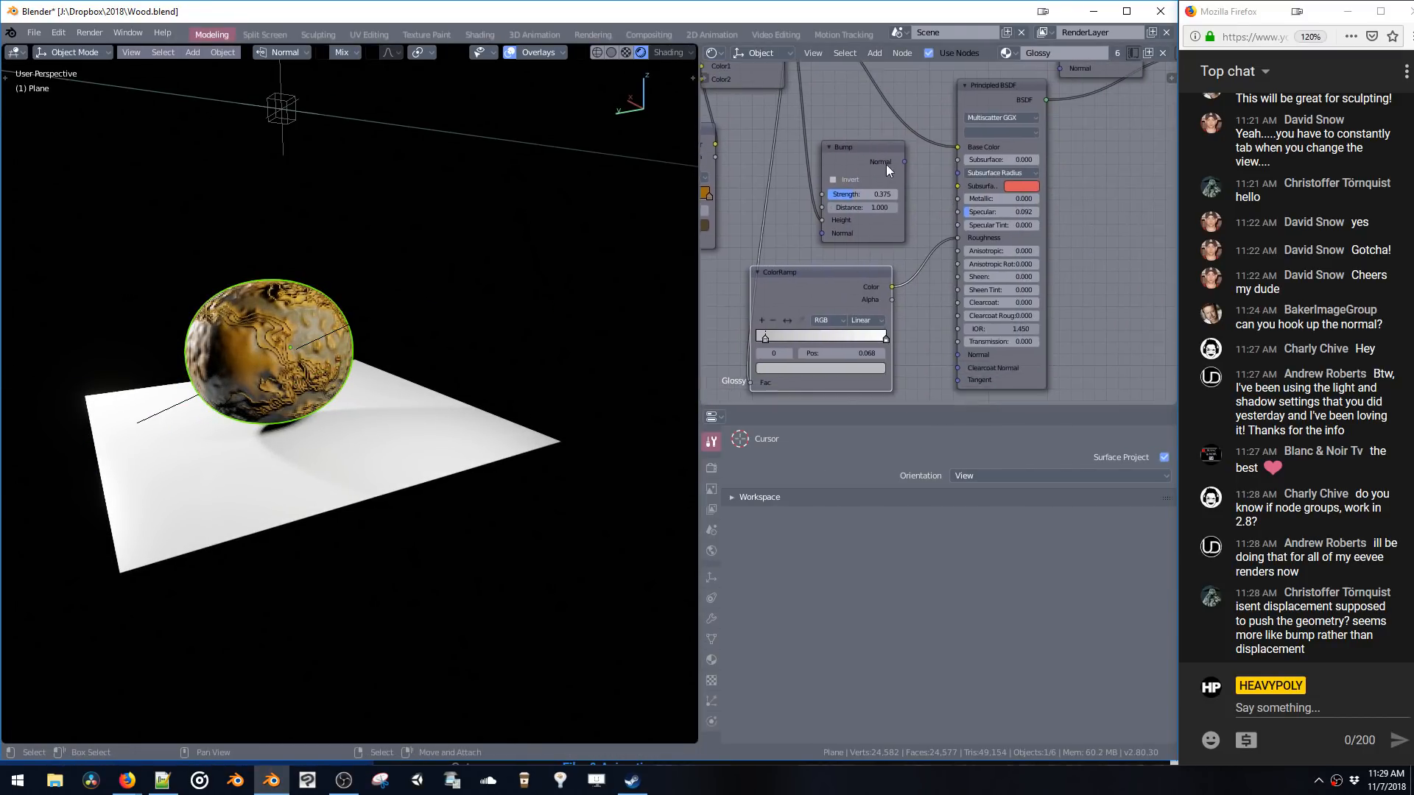
left_click_drag(954, 364, 957, 355)
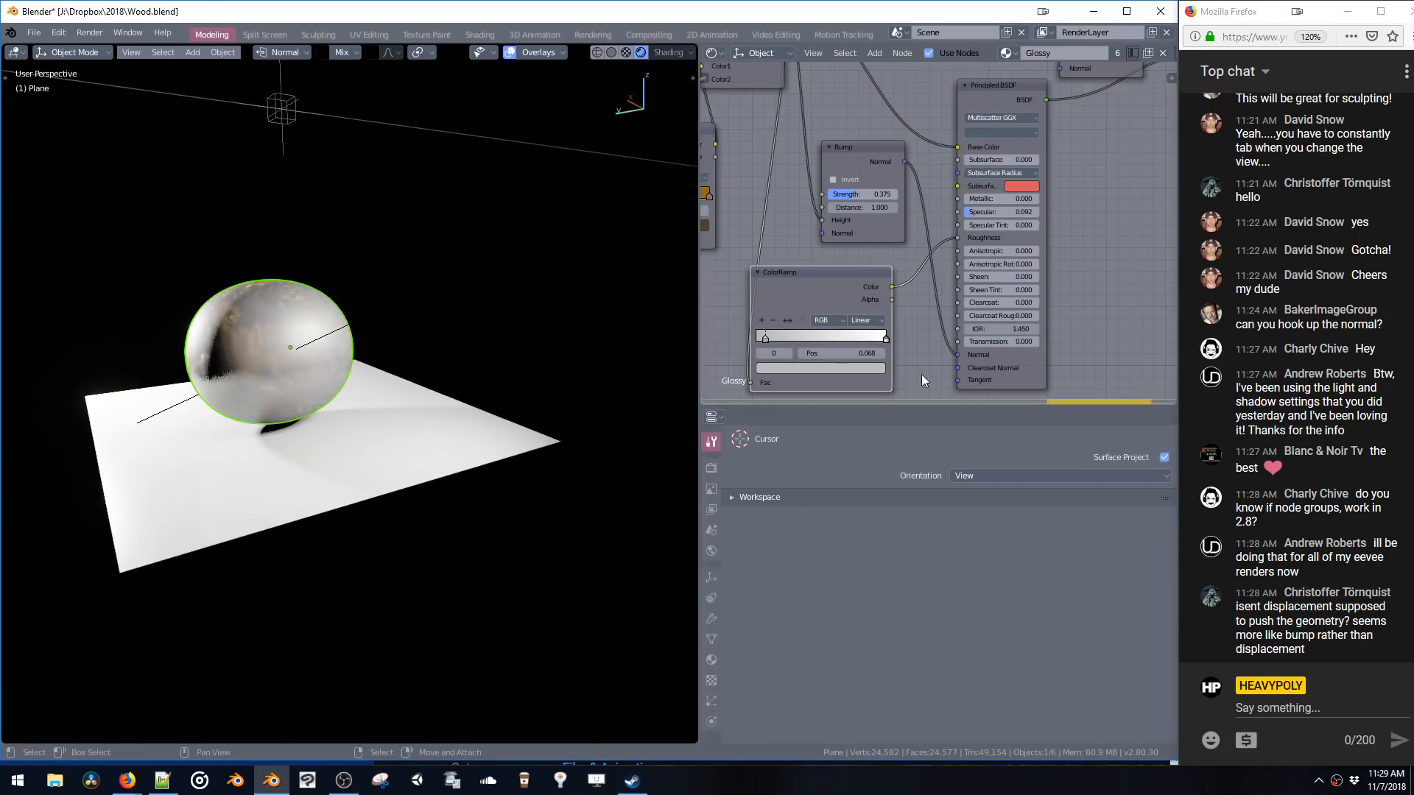
scroll(375, 348, "up", 3)
middle_click_drag(349, 247, 377, 333)
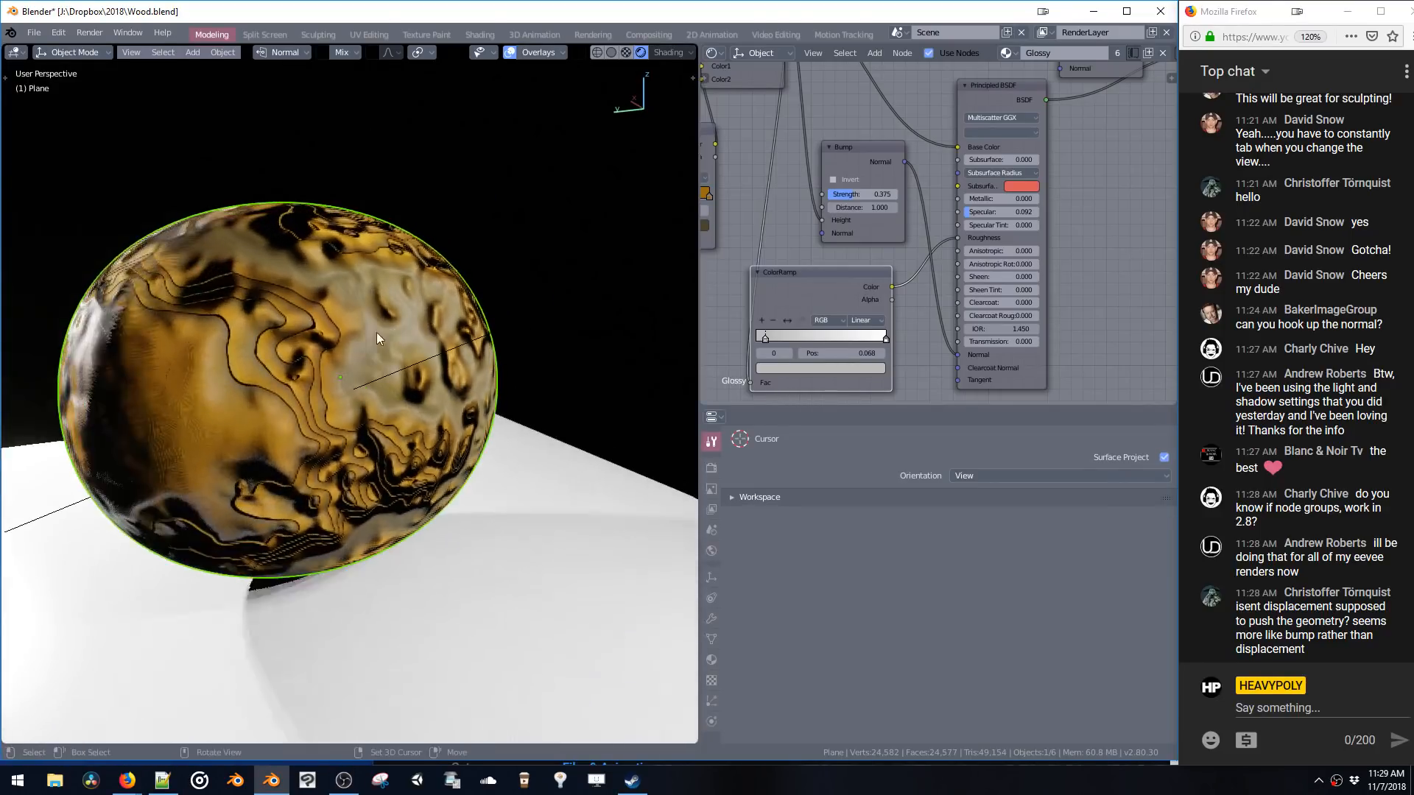
scroll(399, 337, "up", 1)
- Disconnect the Displacement node from the Material Output to compare the surface, and reconnect it to the Displacement input
middle_click_drag(1076, 161, 1044, 194)
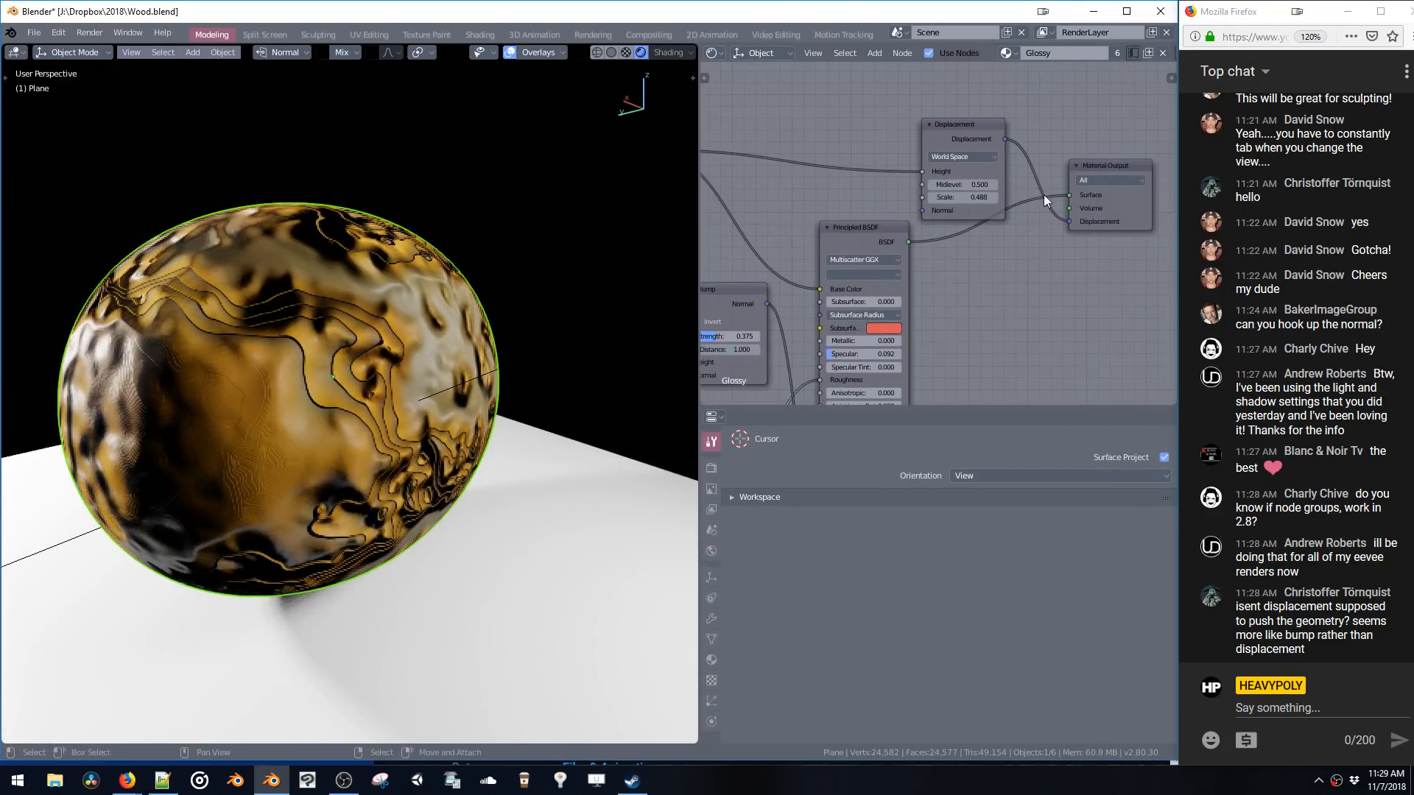
left_click_drag(1061, 215, 1026, 196)
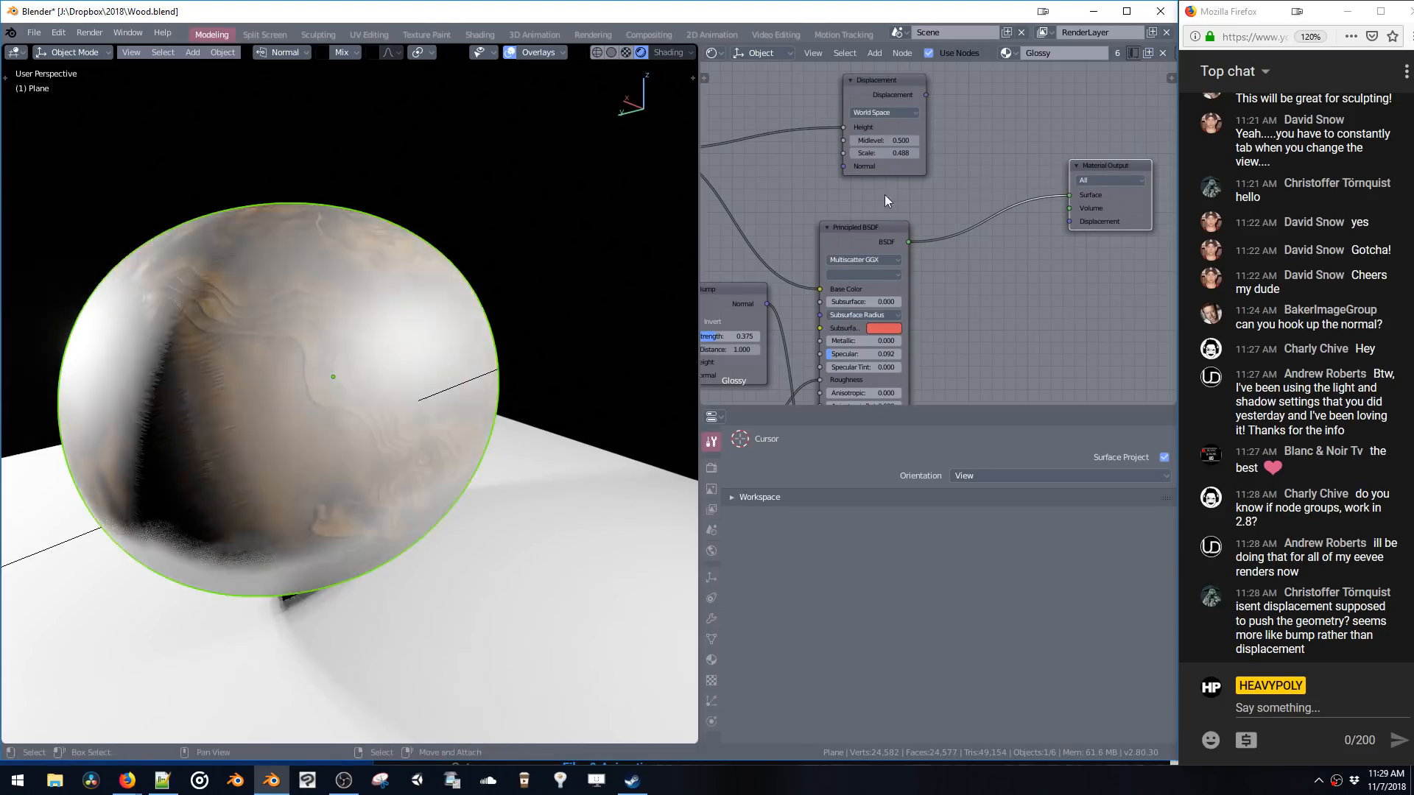
middle_click_drag(448, 337, 414, 319)
left_click_drag(925, 95, 1069, 221)
- Disconnect the Bump node from the Principled BSDF's Normal input
middle_click_drag(798, 310, 938, 198)
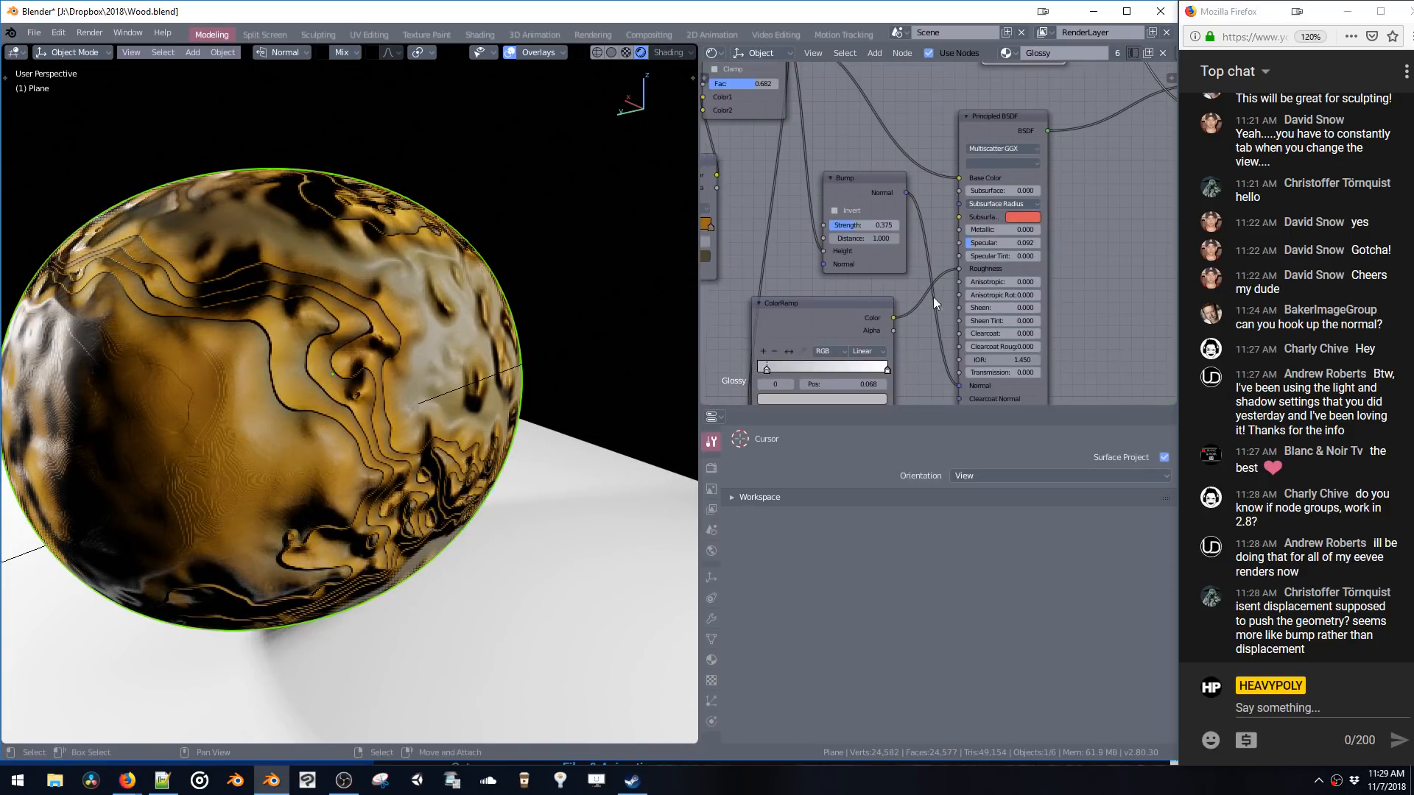
left_click_drag(958, 386, 921, 363)
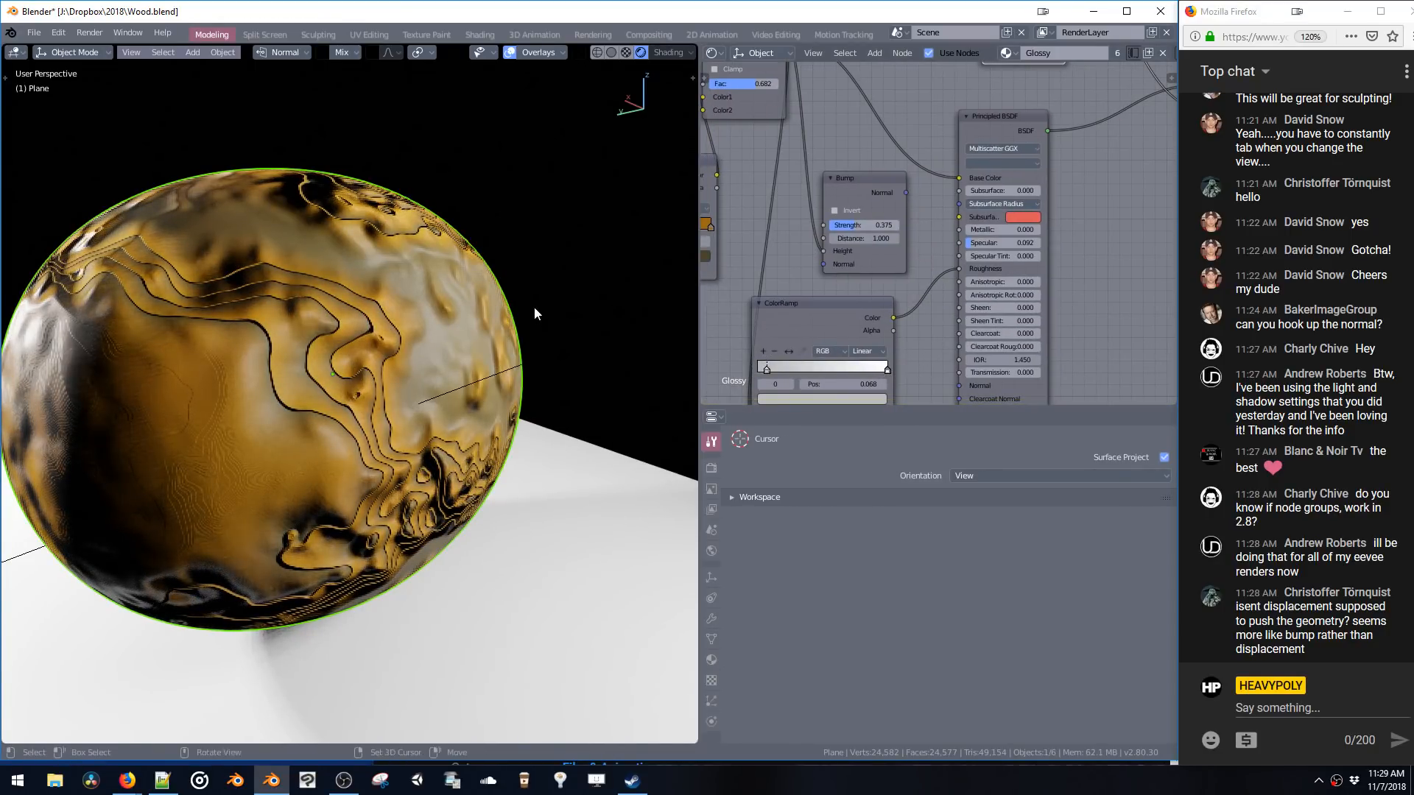
middle_click_drag(533, 306, 463, 289)
scroll(862, 199, "down", 2)
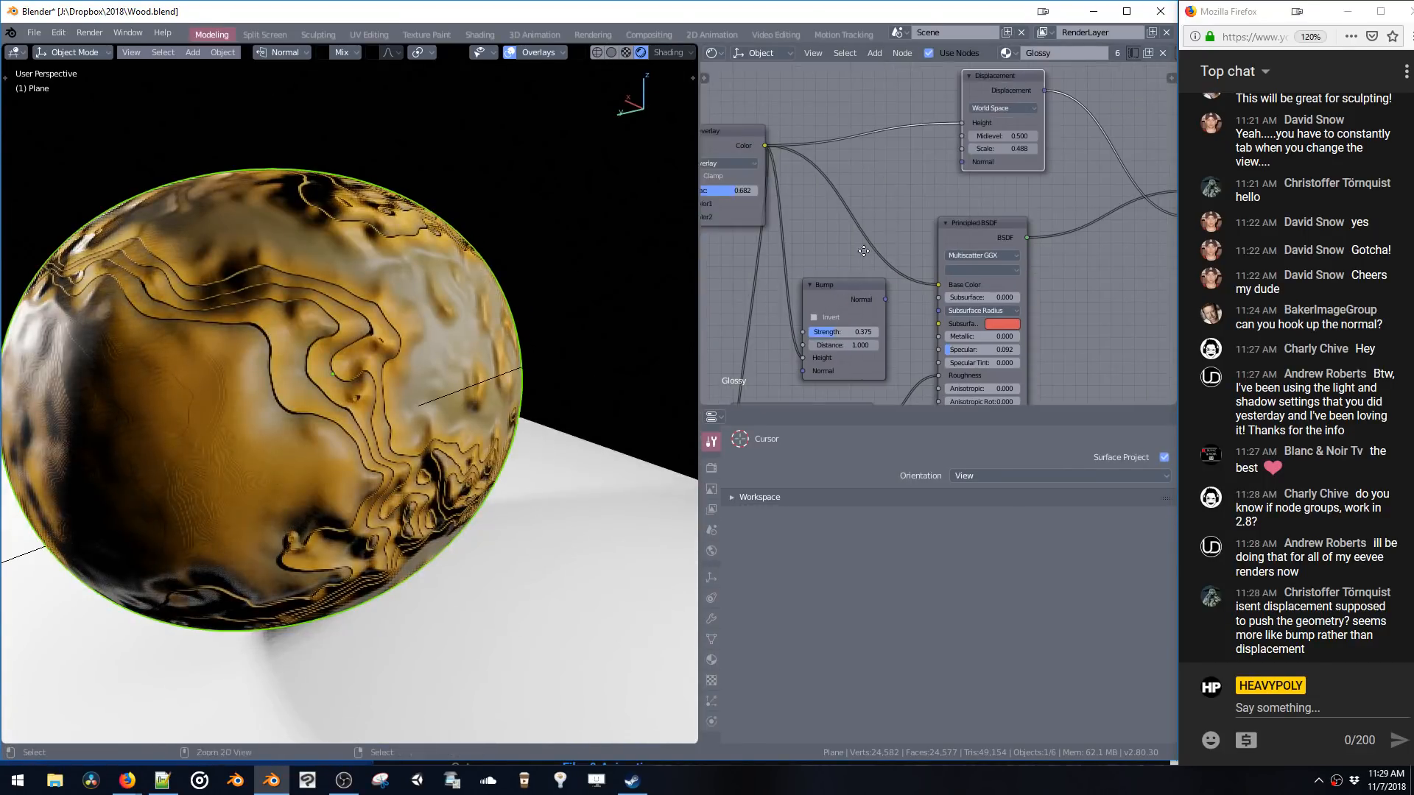
- Lower the Displacement node's Scale to soften the sphere's surface relief
middle_click_drag(987, 62, 950, 127)
left_click_drag(957, 138, 927, 141)
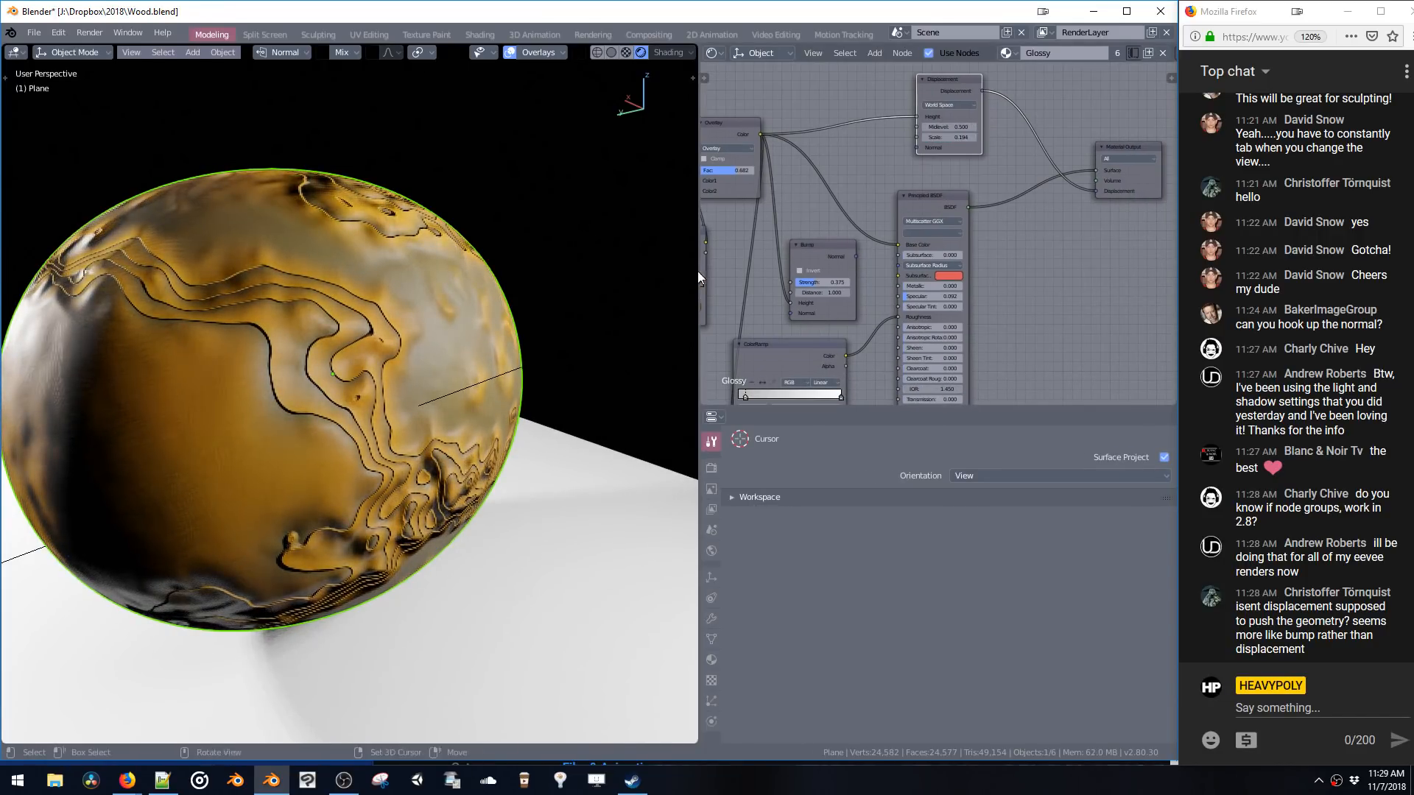
middle_click_drag(465, 410, 446, 351)
- Raise the upper point of the RGB Curves node that feeds the orange ColorRamp to full output, Y 1.00000
middle_click_drag(741, 281, 855, 249)
left_click_drag(841, 262, 827, 230)
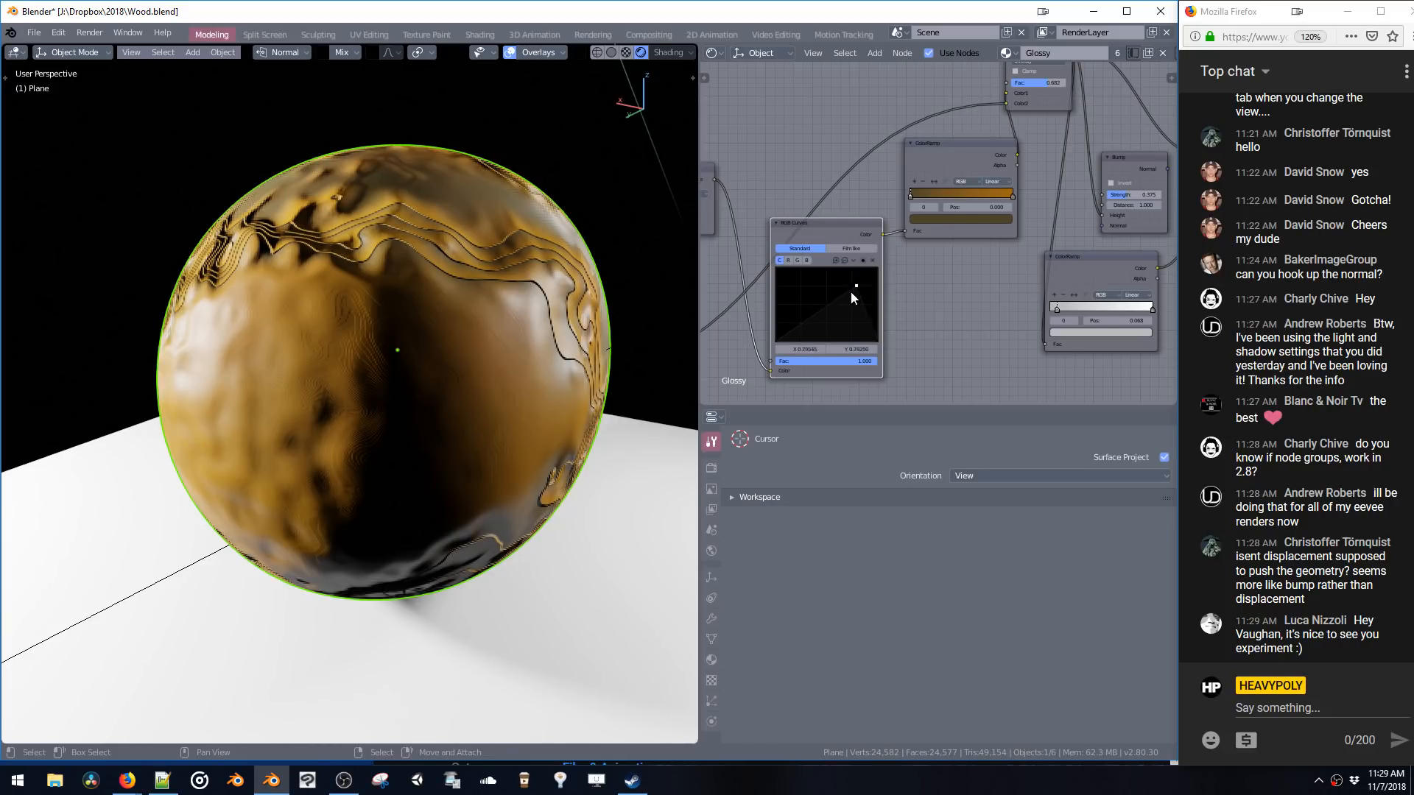
mouse_move(850, 290)
left_mouse_down()
mouse_move(826, 333)
mouse_move(828, 269)
mouse_move(860, 276)
mouse_move(782, 268)
mouse_move(867, 277)
mouse_move(866, 295)
mouse_move(868, 273)
left_mouse_up()
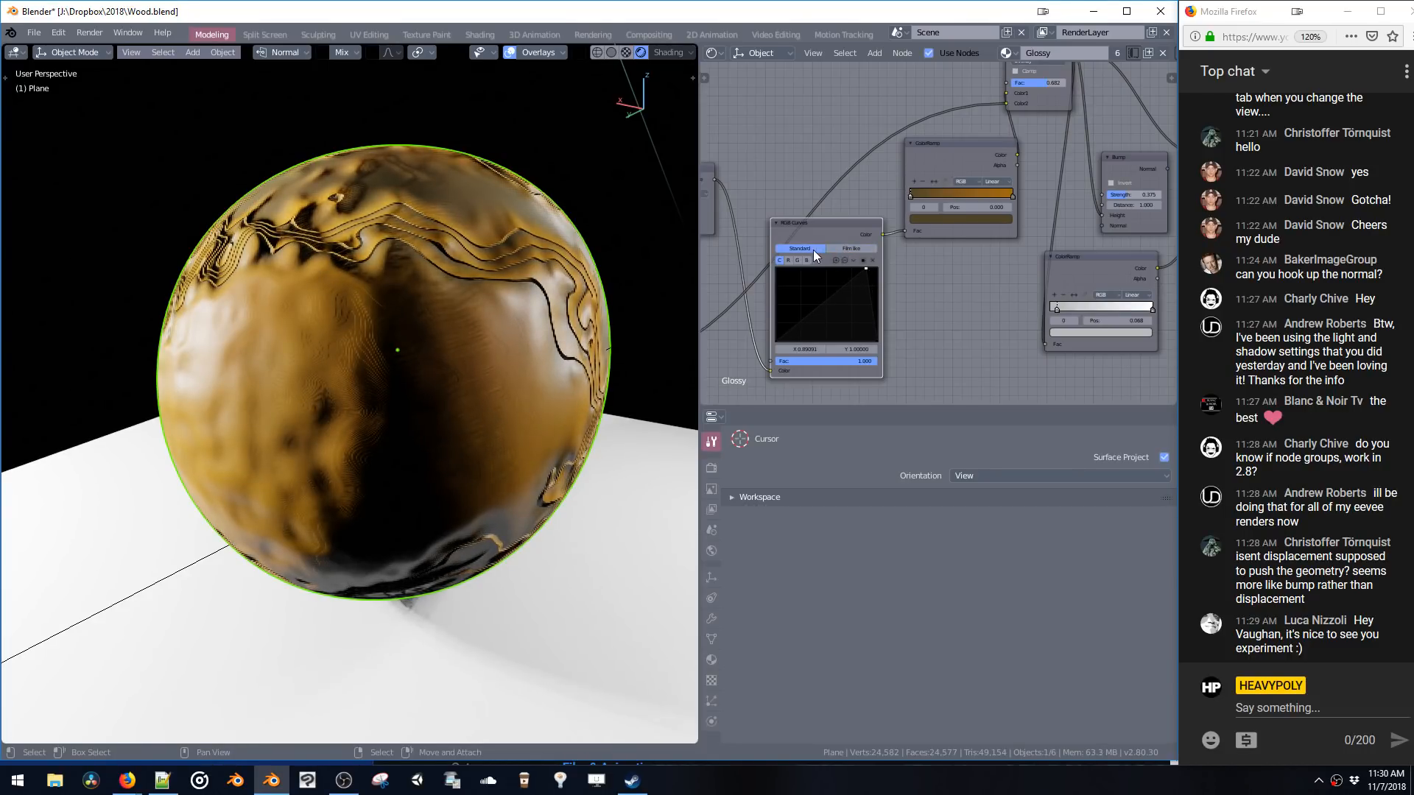
- Set the Divide node's second value to 50 and inspect the denser ring pattern on the sphere
middle_click_drag(713, 272, 955, 243)
middle_click_drag(736, 328, 905, 234)
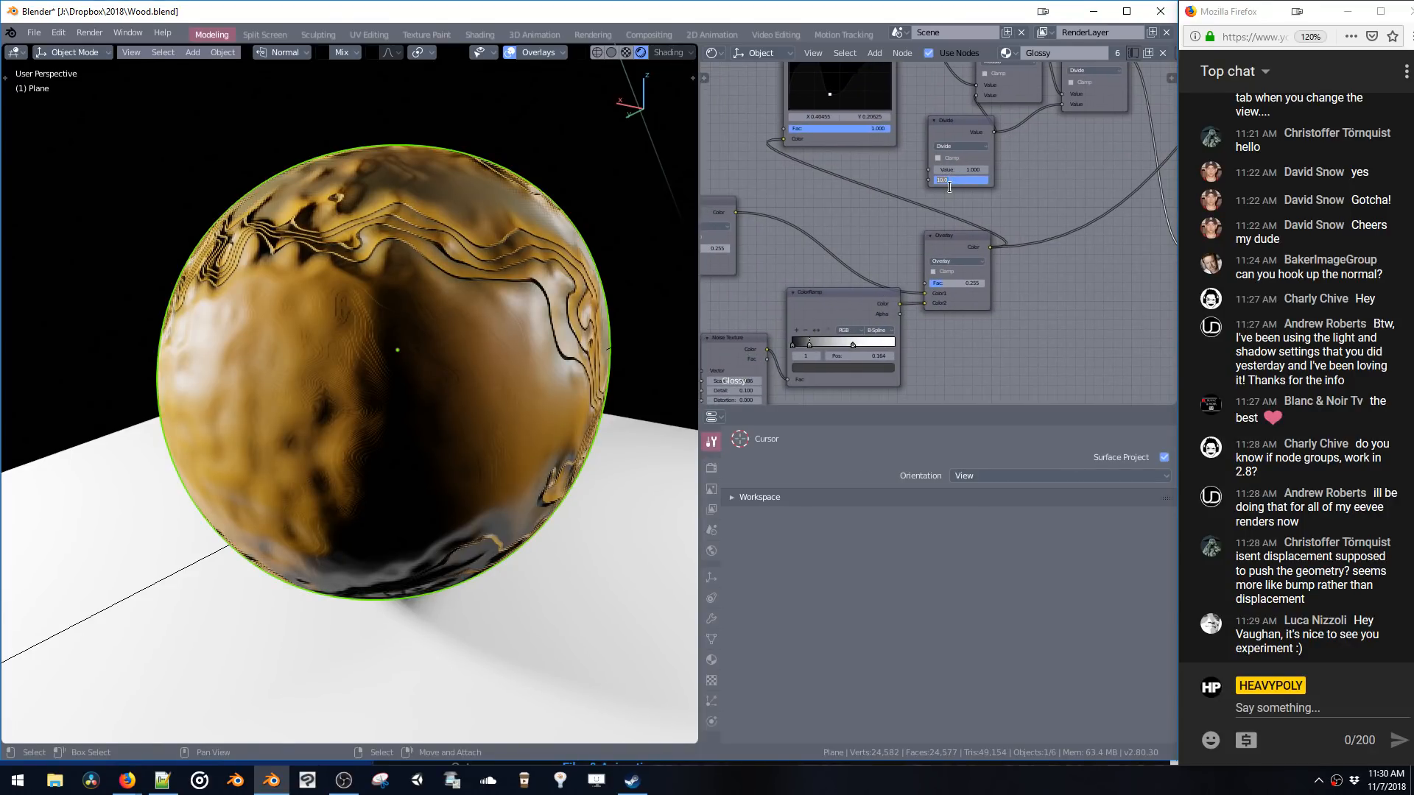
type("50")
key("Return")
mouse_move(420, 362)
middle_mouse_down()
mouse_move(527, 359)
mouse_move(496, 370)
mouse_move(502, 392)
mouse_move(478, 340)
mouse_move(518, 363)
middle_mouse_up()
scroll(483, 285, "up", 6)
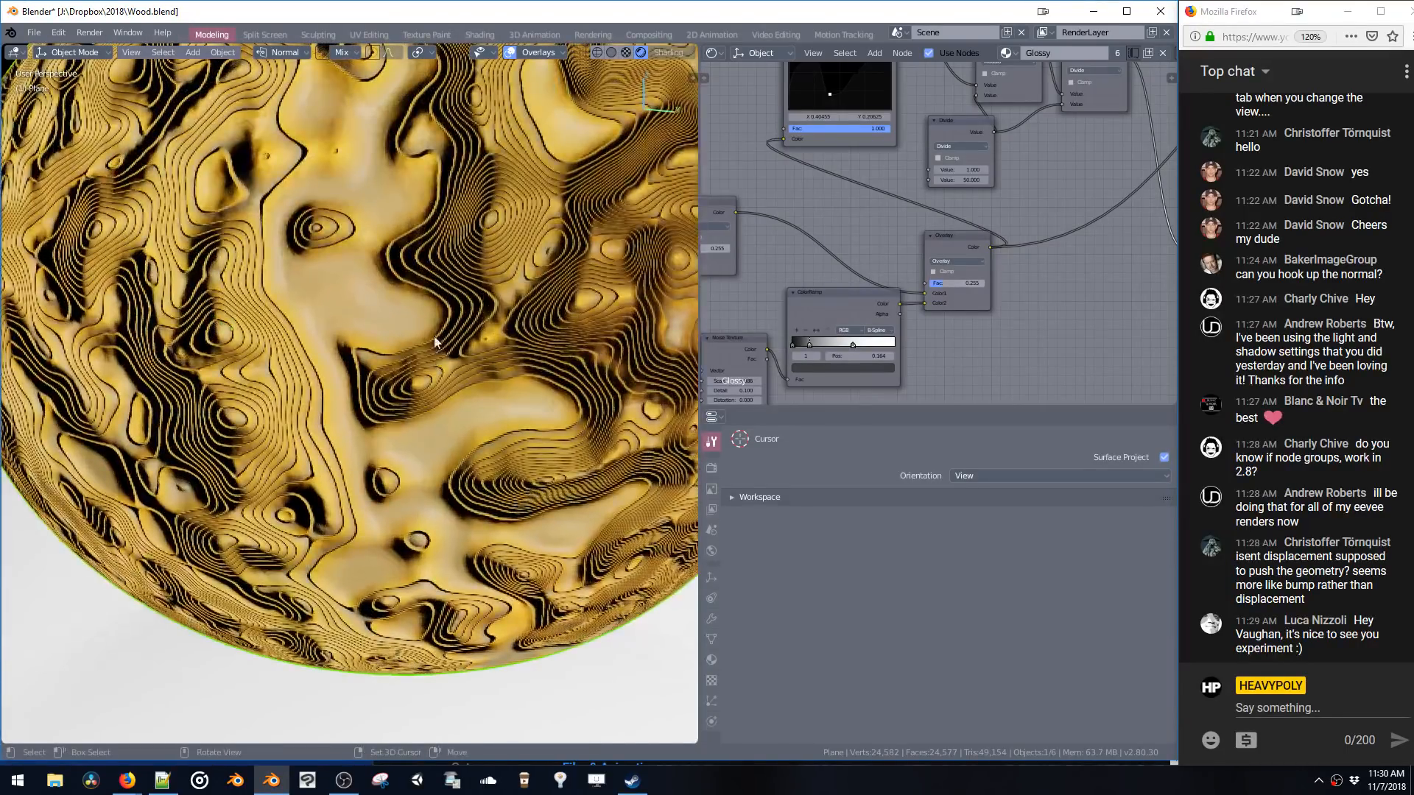
scroll(408, 361, "down", 6)
middle_click_drag(408, 361, 436, 395)
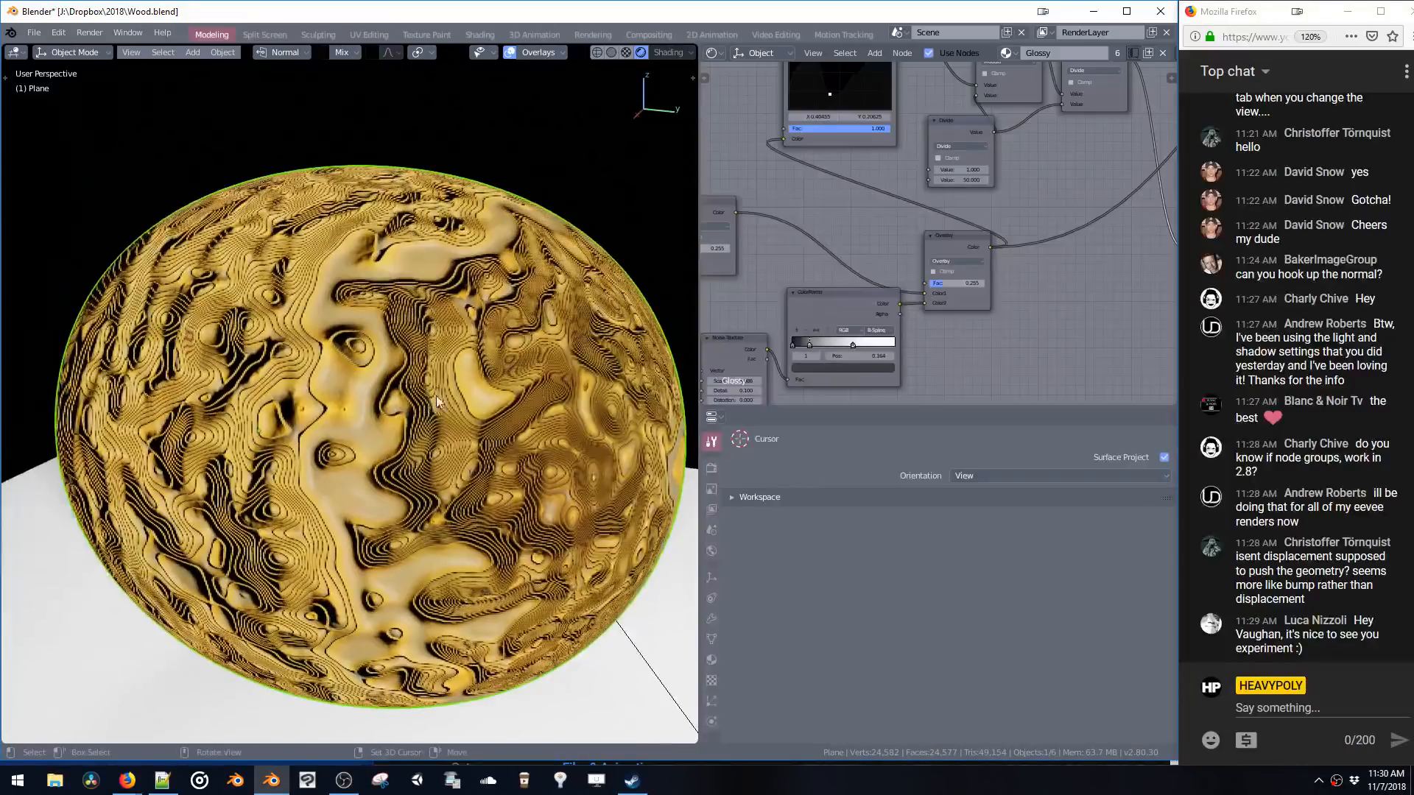
scroll(436, 395, "up", 2)
- Reduce the Displacement node's Scale further so the sphere's surface becomes nearly smooth
mouse_move(1054, 186)
middle_mouse_down()
mouse_move(976, 214)
mouse_move(939, 178)
middle_mouse_up()
mouse_move(942, 157)
left_mouse_down()
mouse_move(906, 160)
mouse_move(939, 162)
mouse_move(927, 172)
left_mouse_up()
middle_click_drag(490, 369, 378, 303)
- Lower the Divide node's second value to make the rings on the sphere less dense
middle_click_drag(788, 238, 1019, 155)
middle_click_drag(1001, 247, 914, 214)
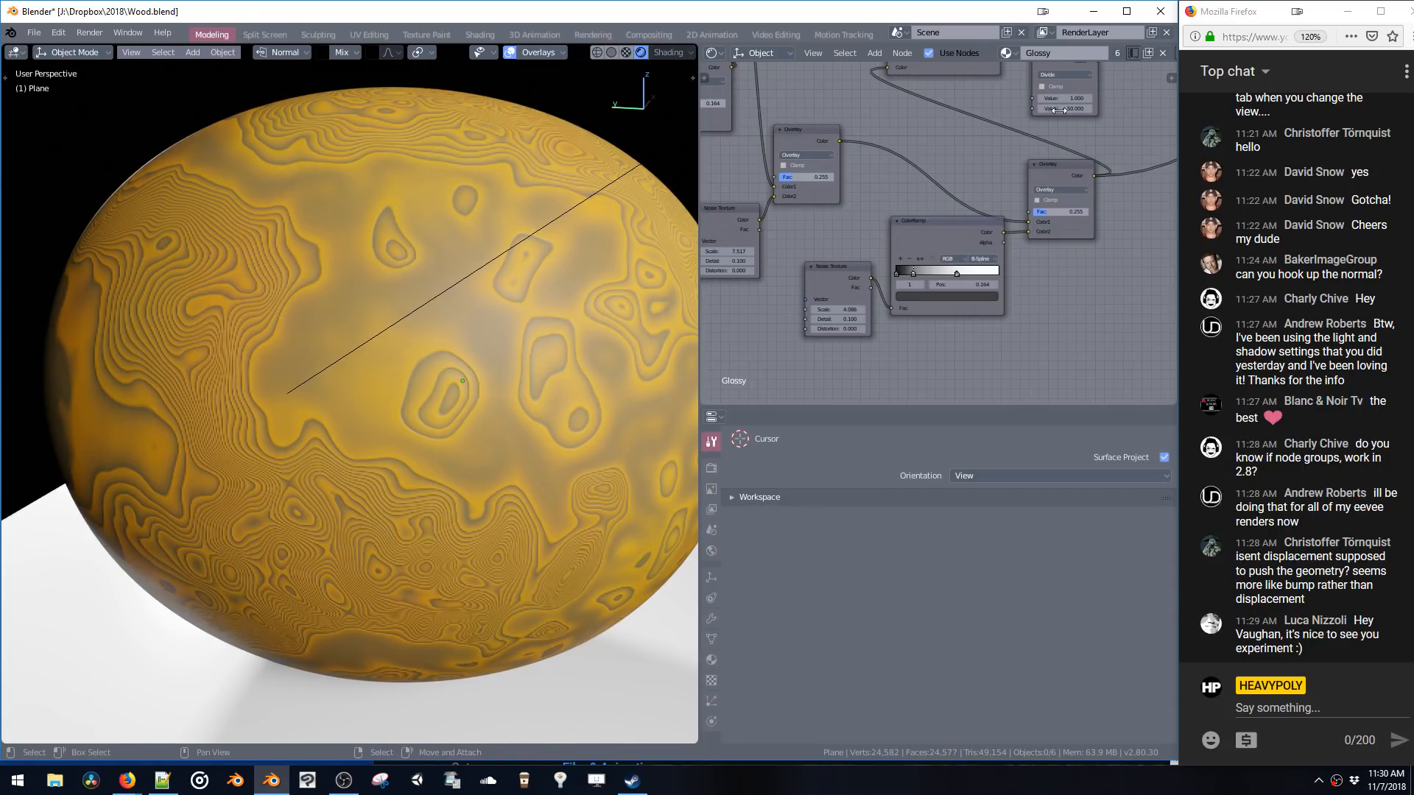
left_click_drag(1066, 108, 1027, 113)
- Move the black-to-white ColorRamp's last stop to position 1.000 and increase the Scale of the two nearby Noise Texture nodes
middle_click_drag(770, 236, 934, 228)
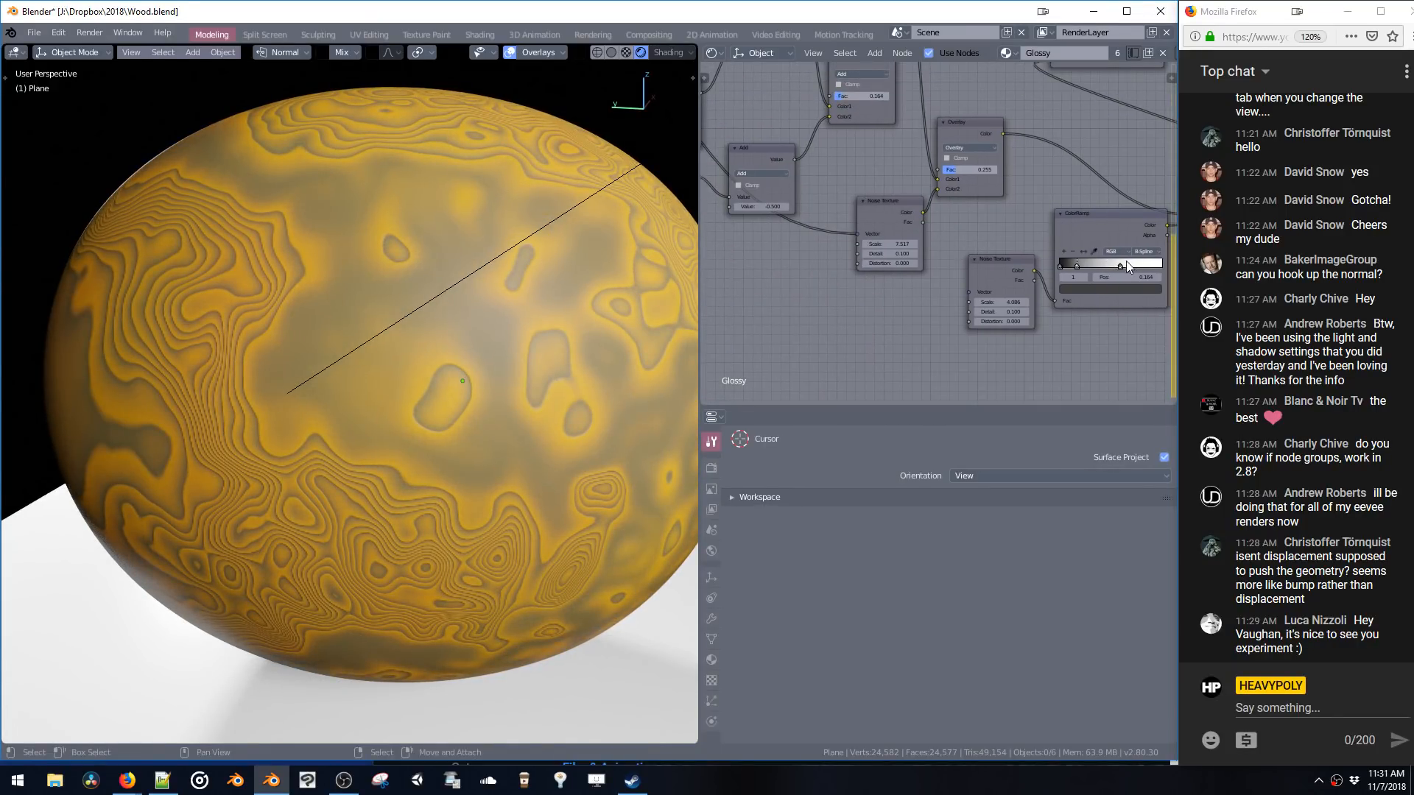
left_click_drag(1127, 263, 1162, 254)
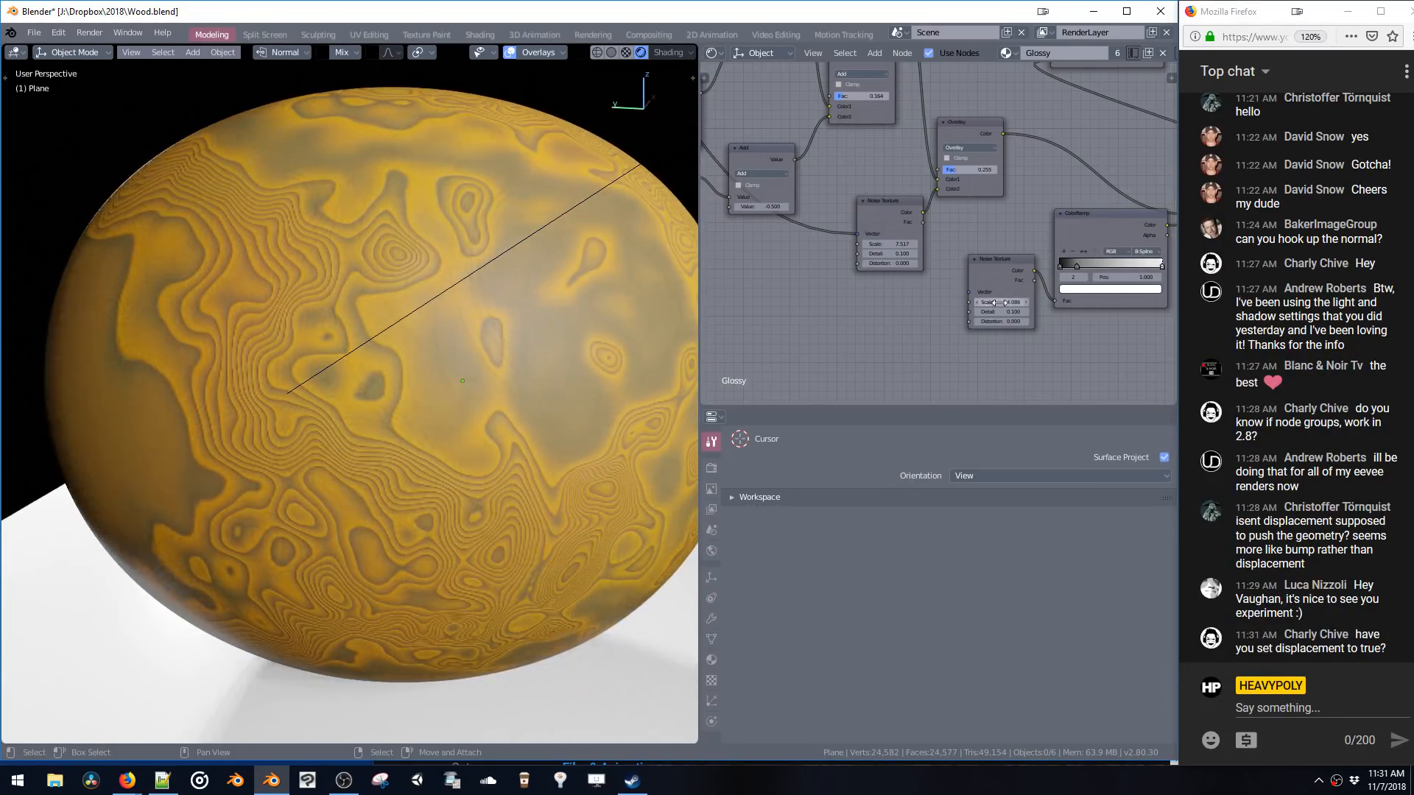
left_click_drag(999, 302, 1027, 302)
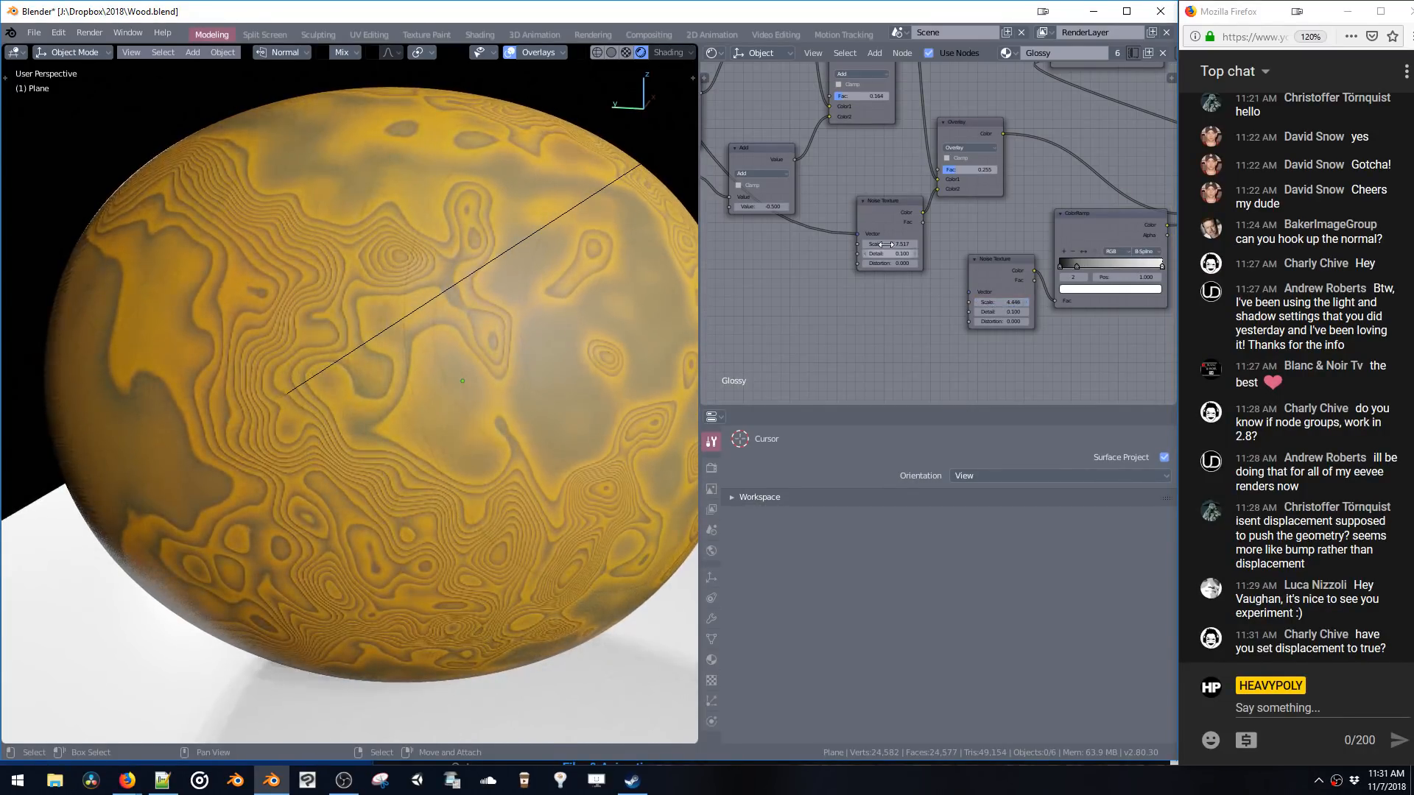
left_click_drag(885, 243, 910, 243)
- Change the Scale of the Noise Texture feeding the lower Add node to a magnitude of about 172 for fine speckling
middle_click_drag(718, 195, 914, 251)
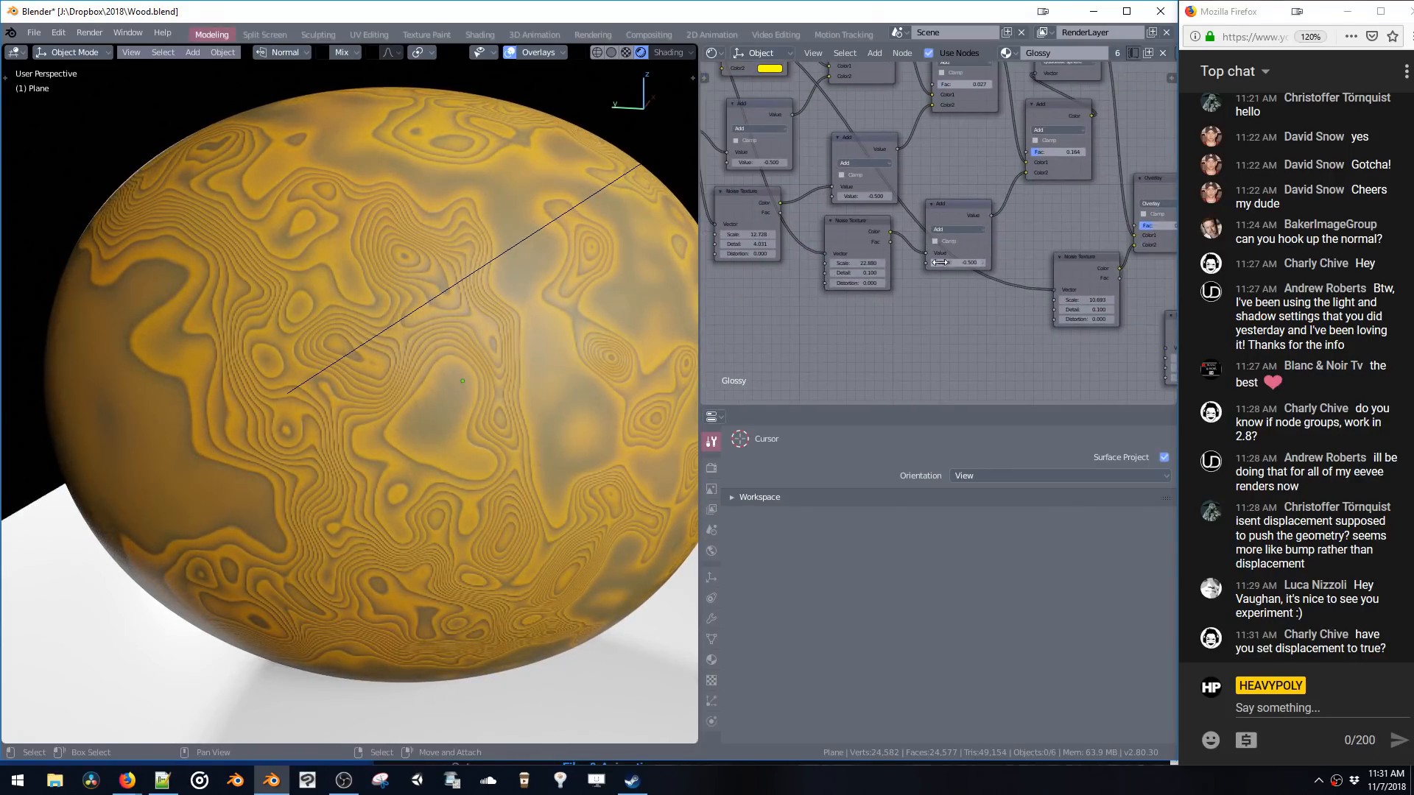
left_click_drag(867, 262, 744, 268)
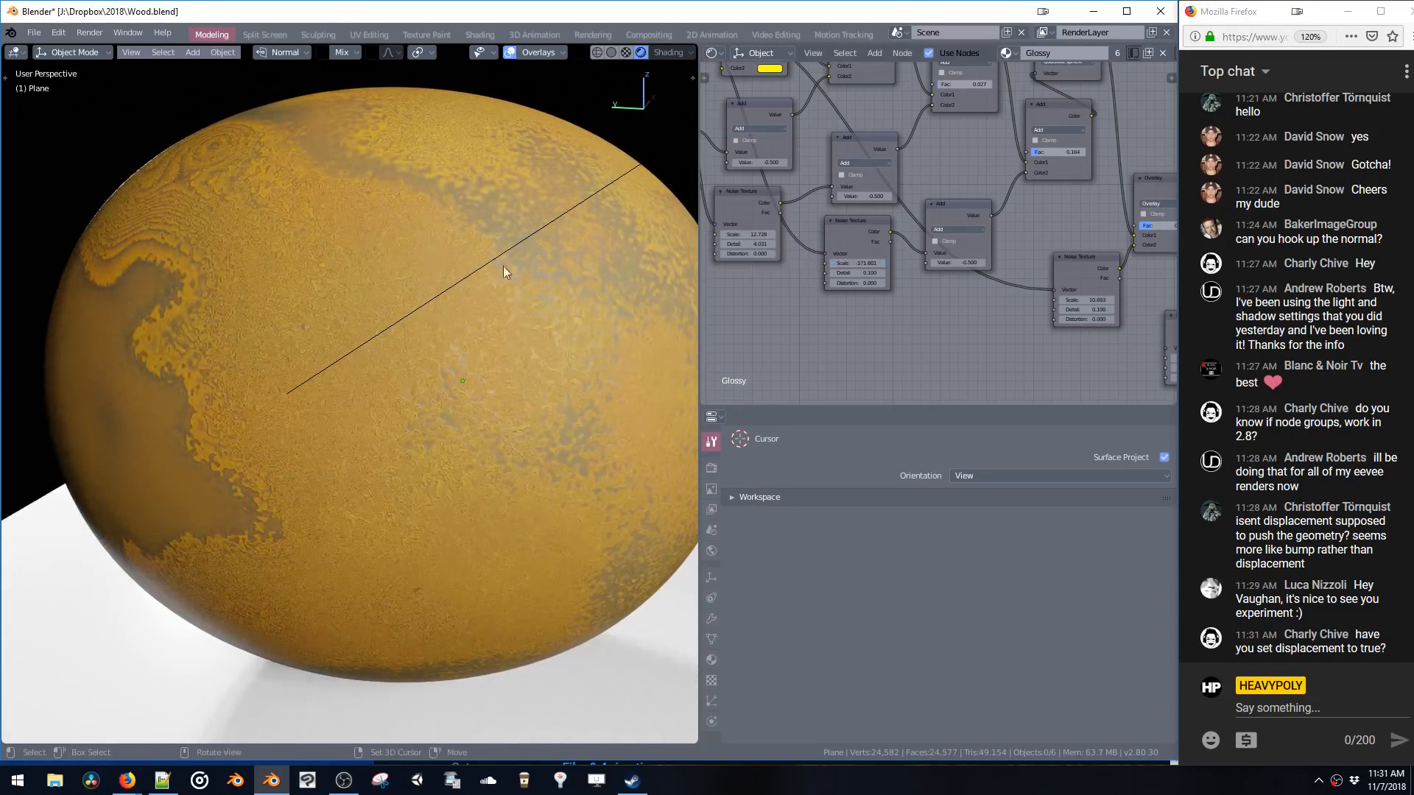
middle_click_drag(502, 267, 472, 268)
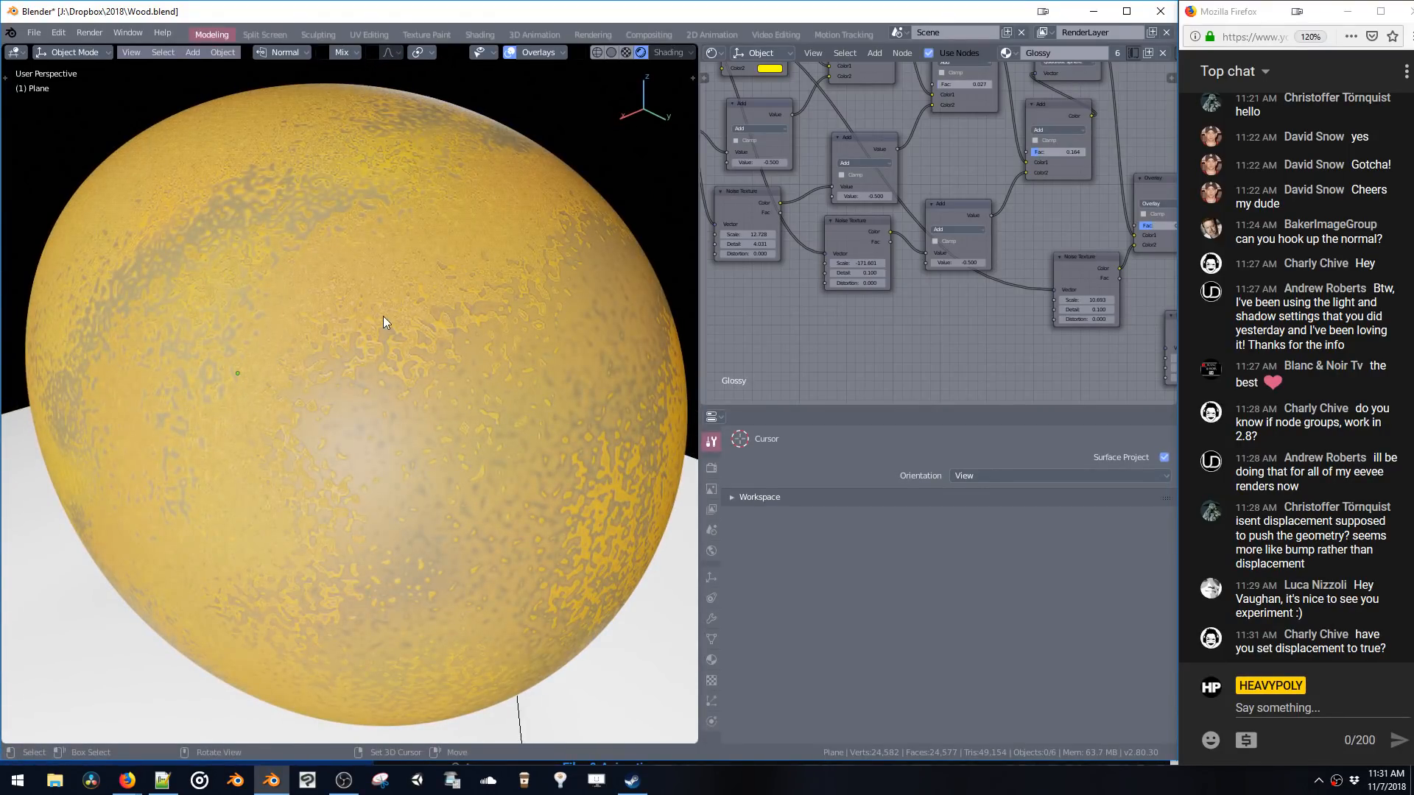
middle_click_drag(427, 431, 545, 396)
- Try different Scale values on the Noise Texture feeding the middle Add node, ending at about 5.54
middle_click_drag(742, 239, 788, 245)
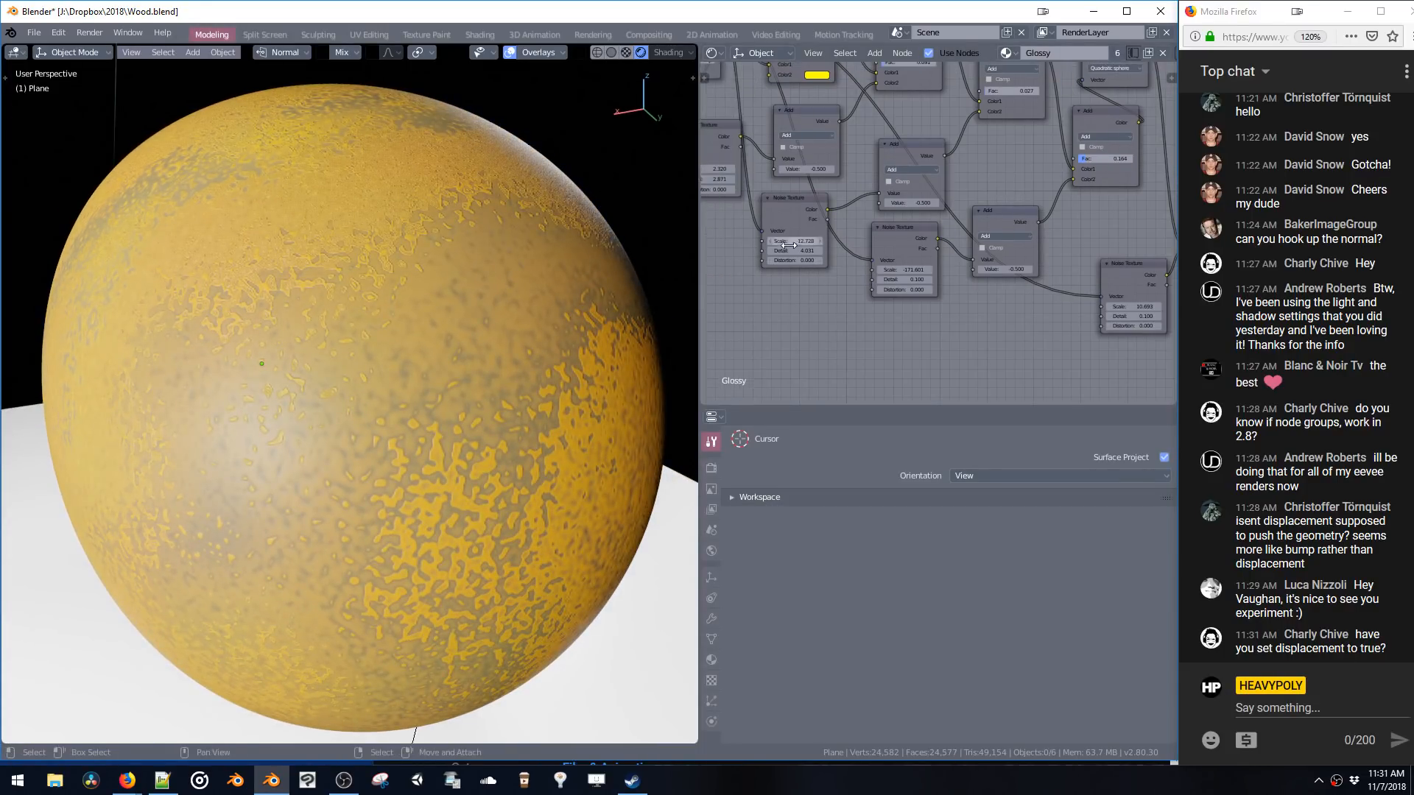
left_click_drag(795, 240, 809, 240)
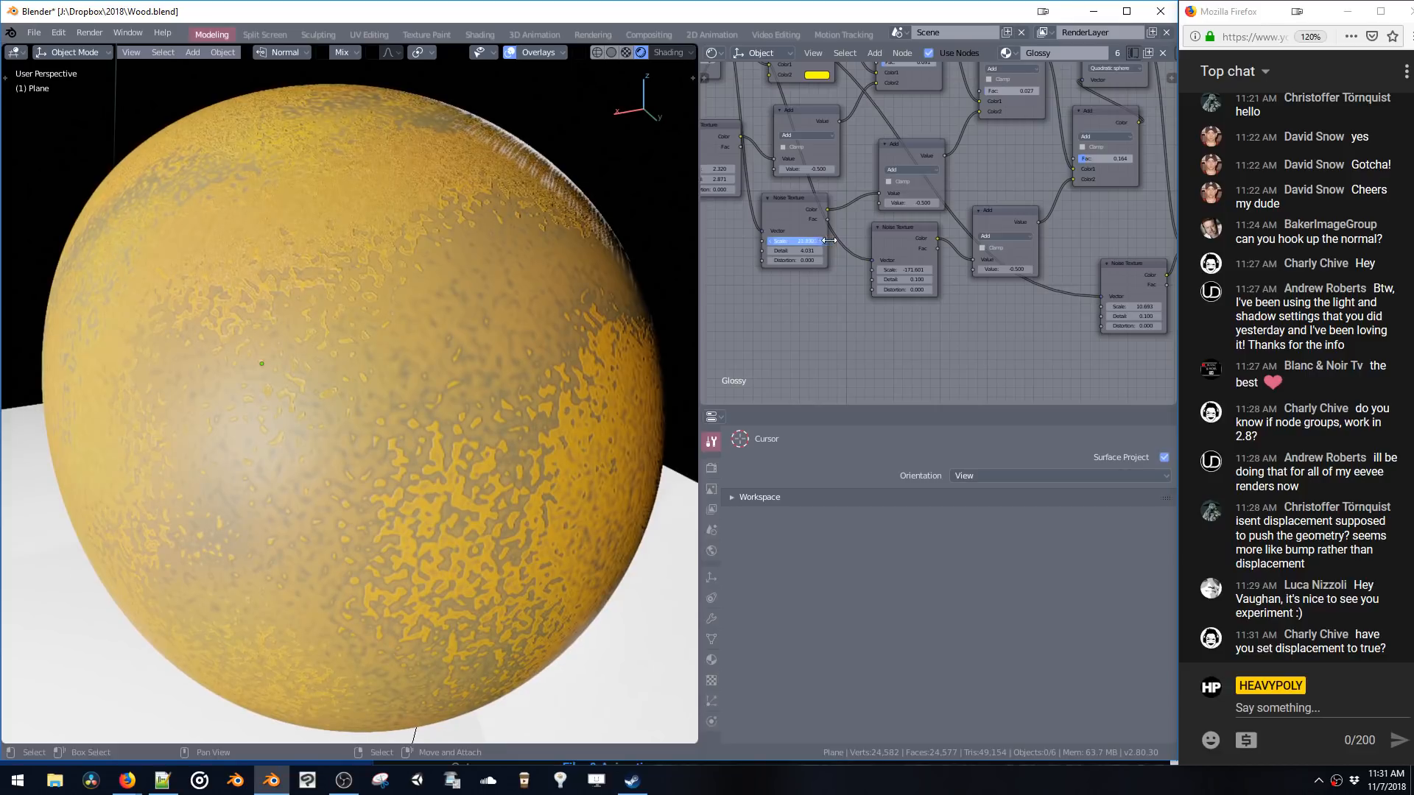
left_click_drag(684, 255, 688, 251)
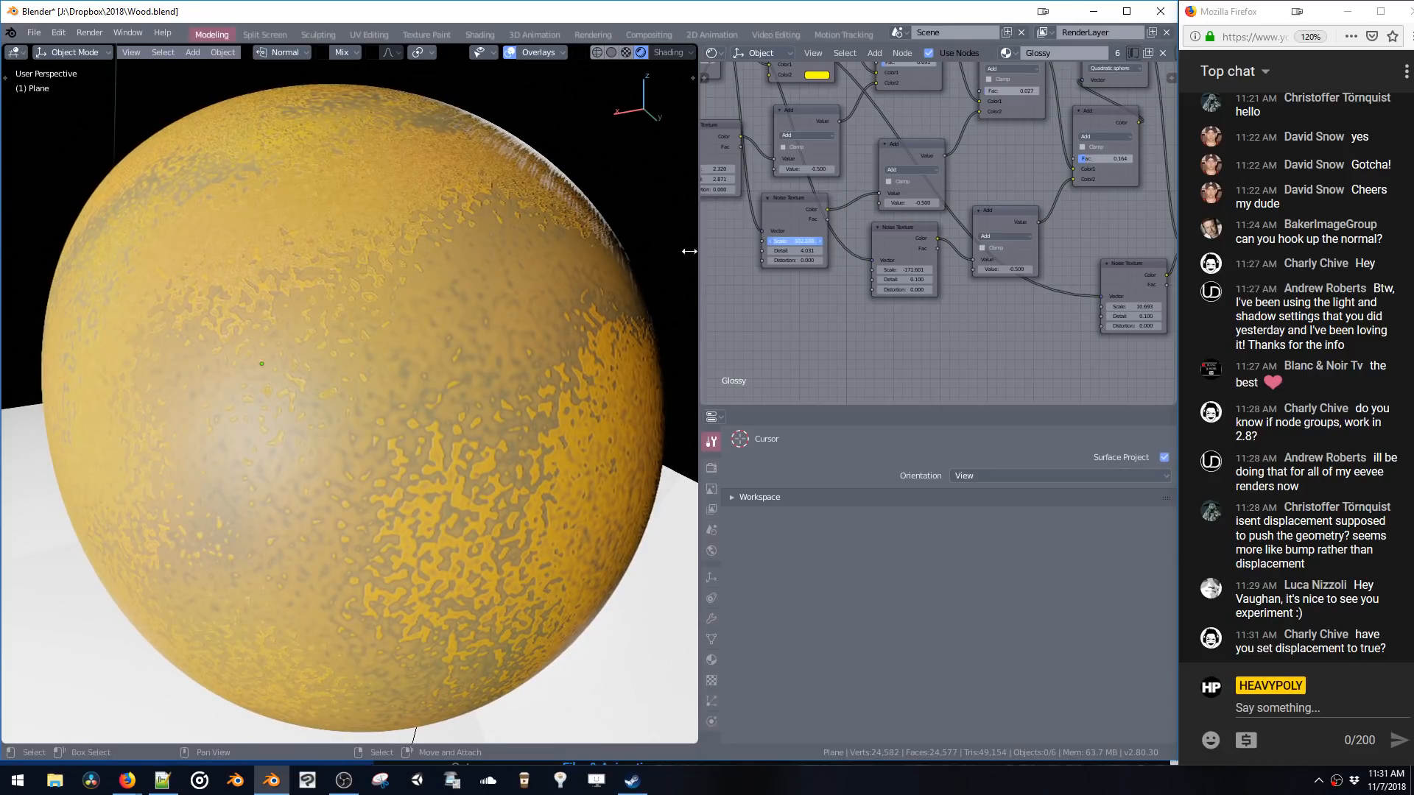
mouse_move(775, 244)
left_mouse_down()
mouse_move(791, 257)
mouse_move(740, 250)
mouse_move(765, 252)
left_mouse_up()
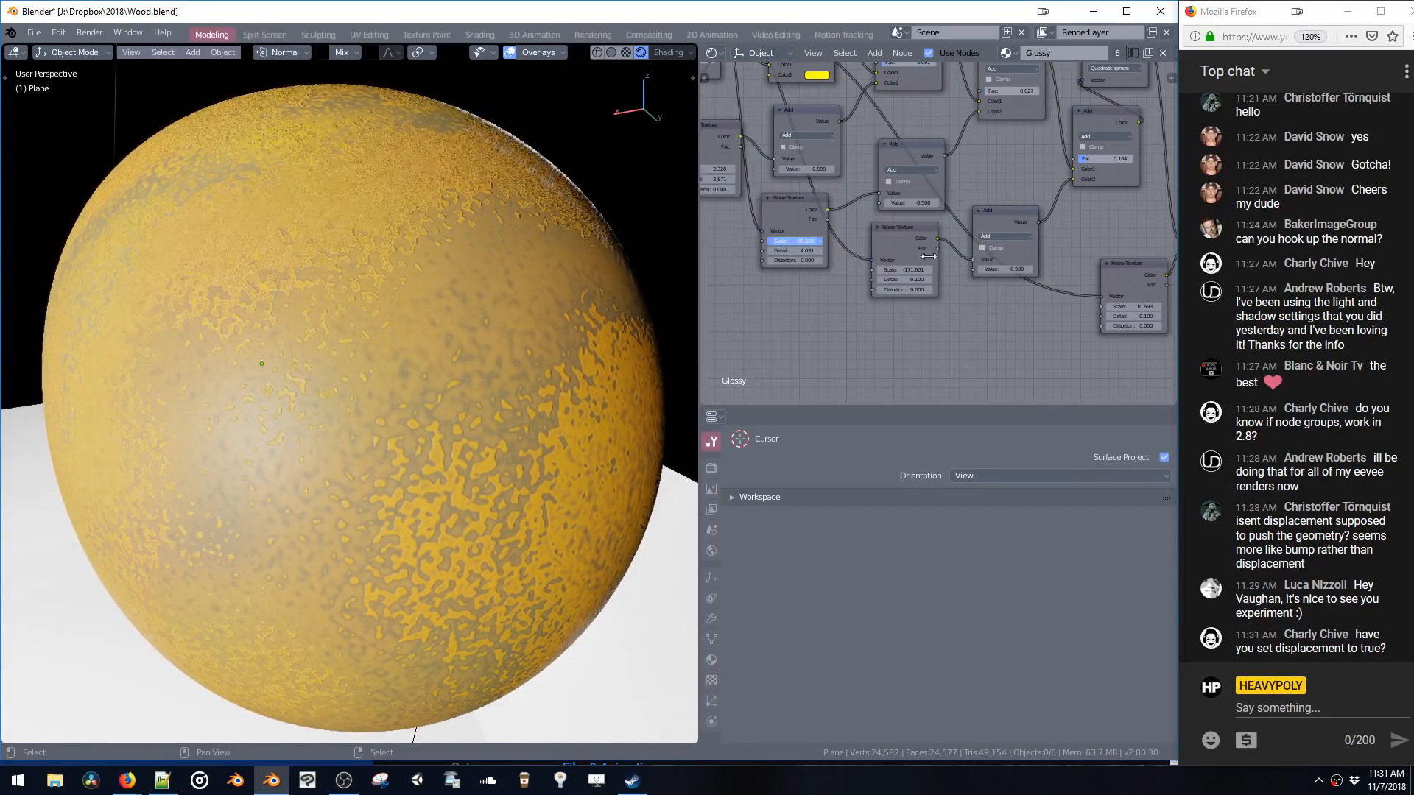
left_click_drag(928, 257, 1018, 270)
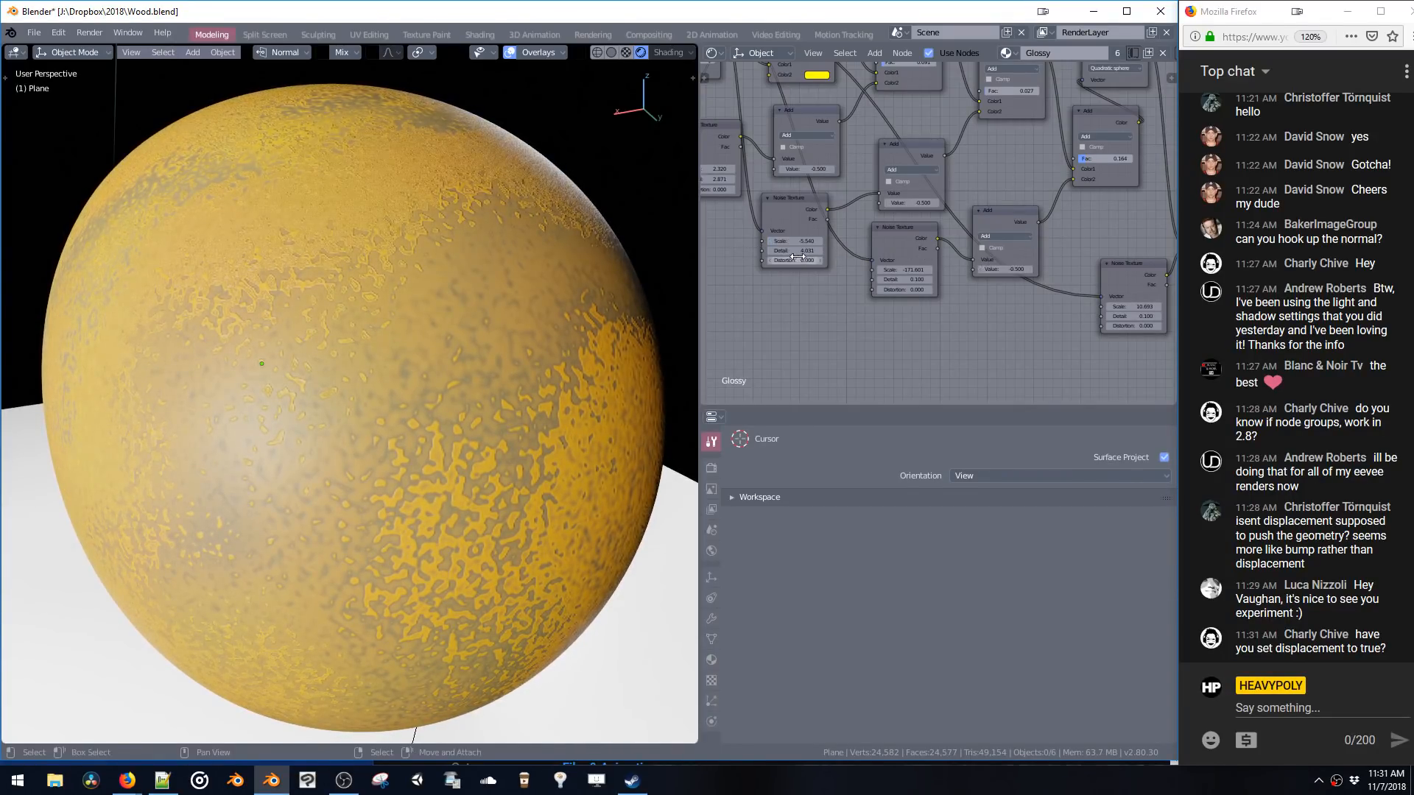
- Open the Glossy material's properties, collapse its Surface section and expand Options to examine the available settings
middle_click_drag(797, 257, 751, 268)
middle_click_drag(892, 233, 948, 162)
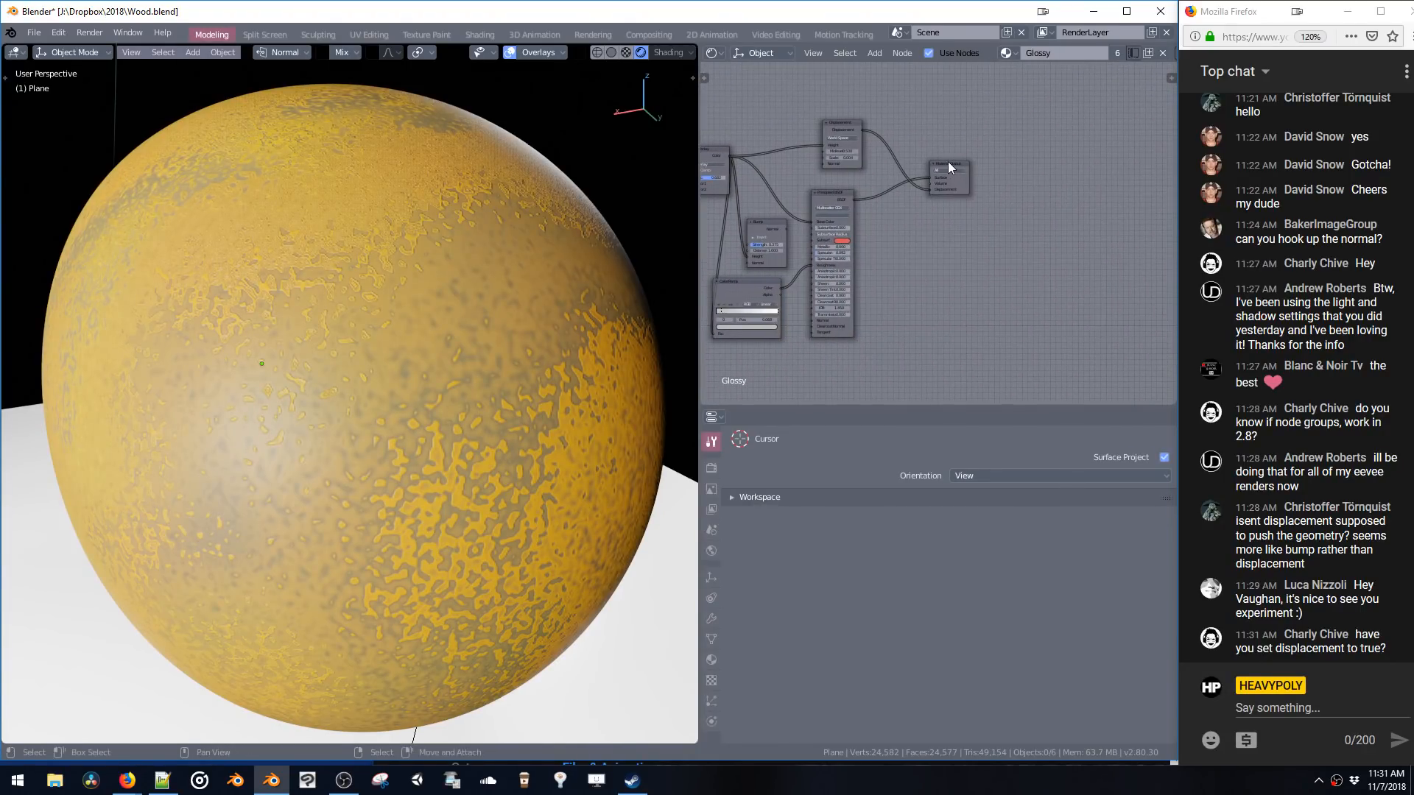
left_click(711, 659)
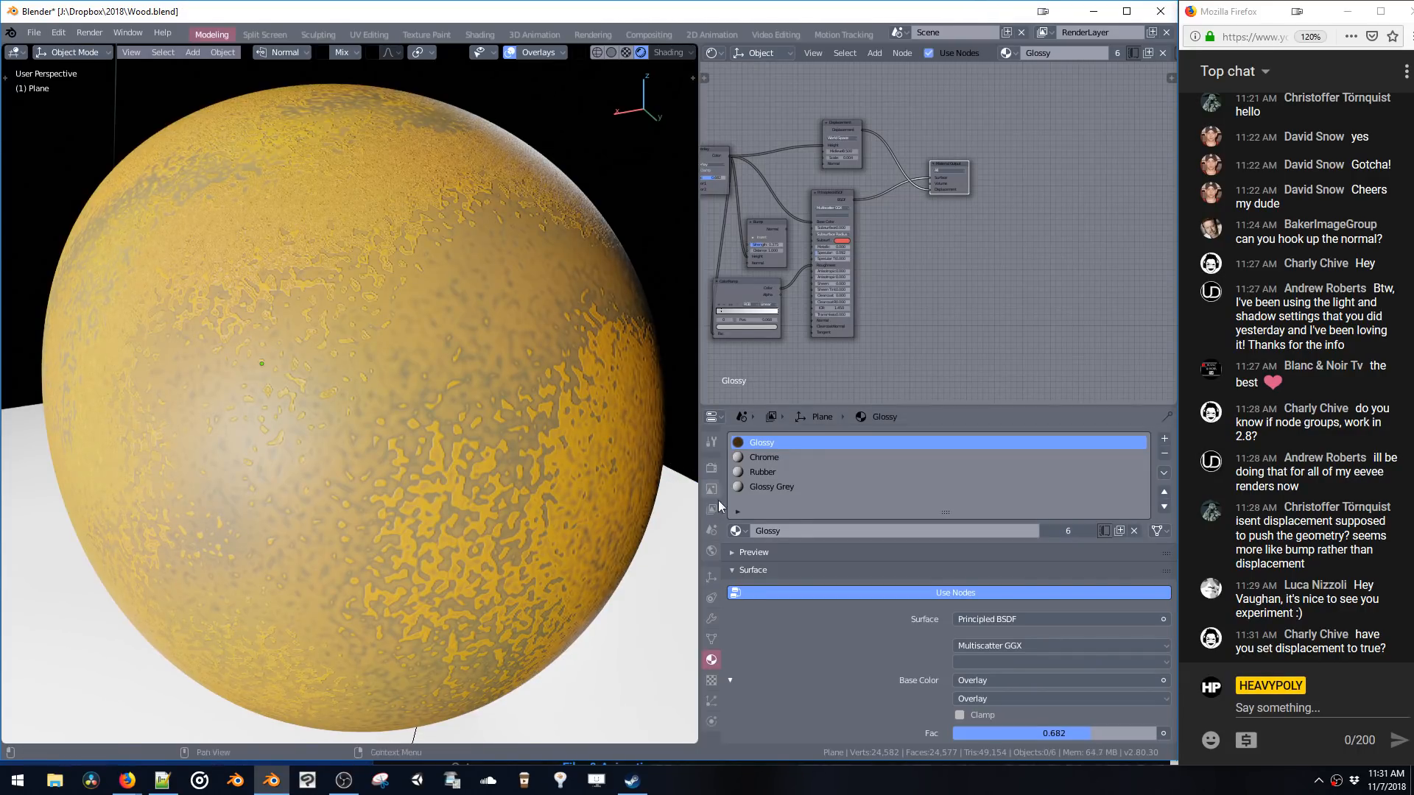
left_click(735, 569)
left_click(770, 605)
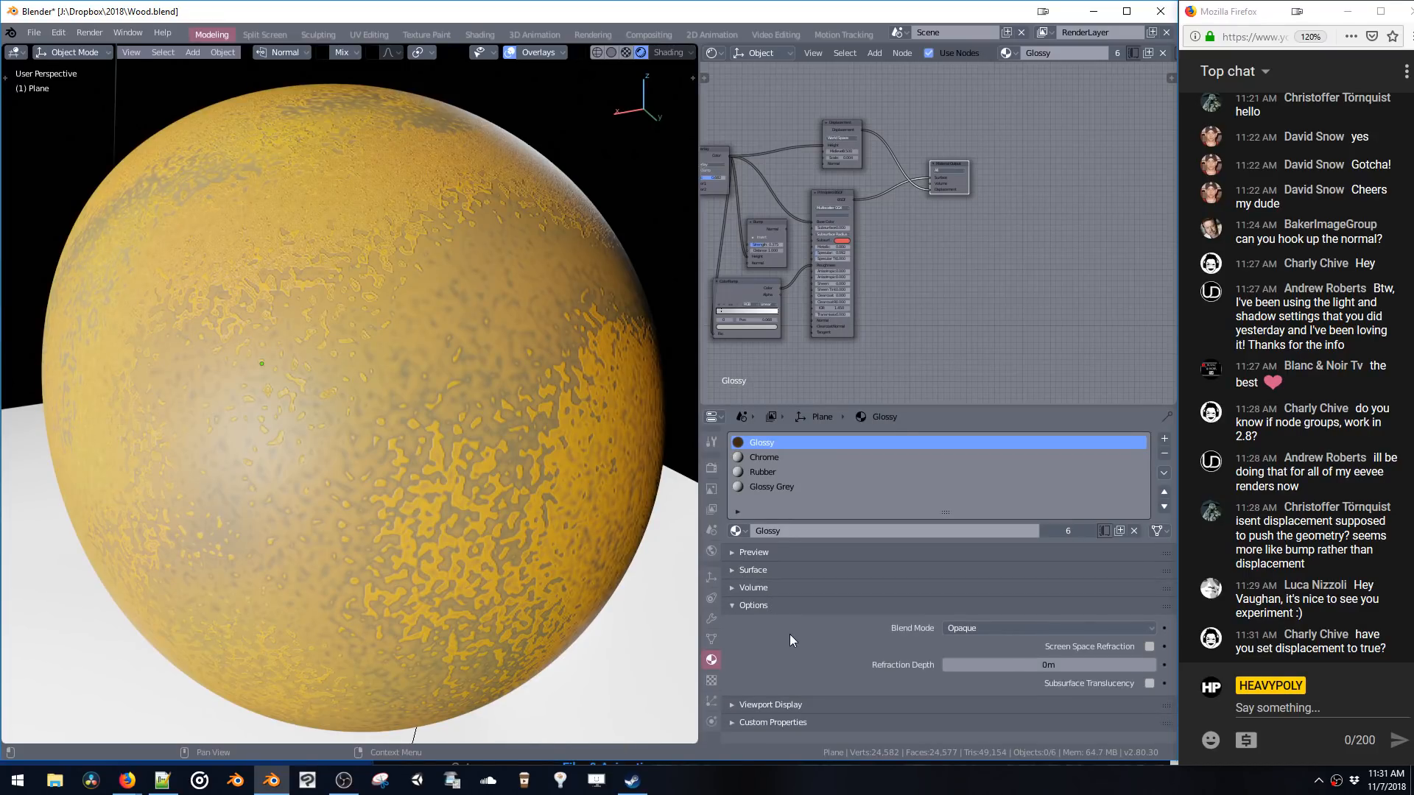
- Examine the Glossy material's Surface, Options, Viewport Display and Custom Properties sections for a displacement setting
left_click(739, 604)
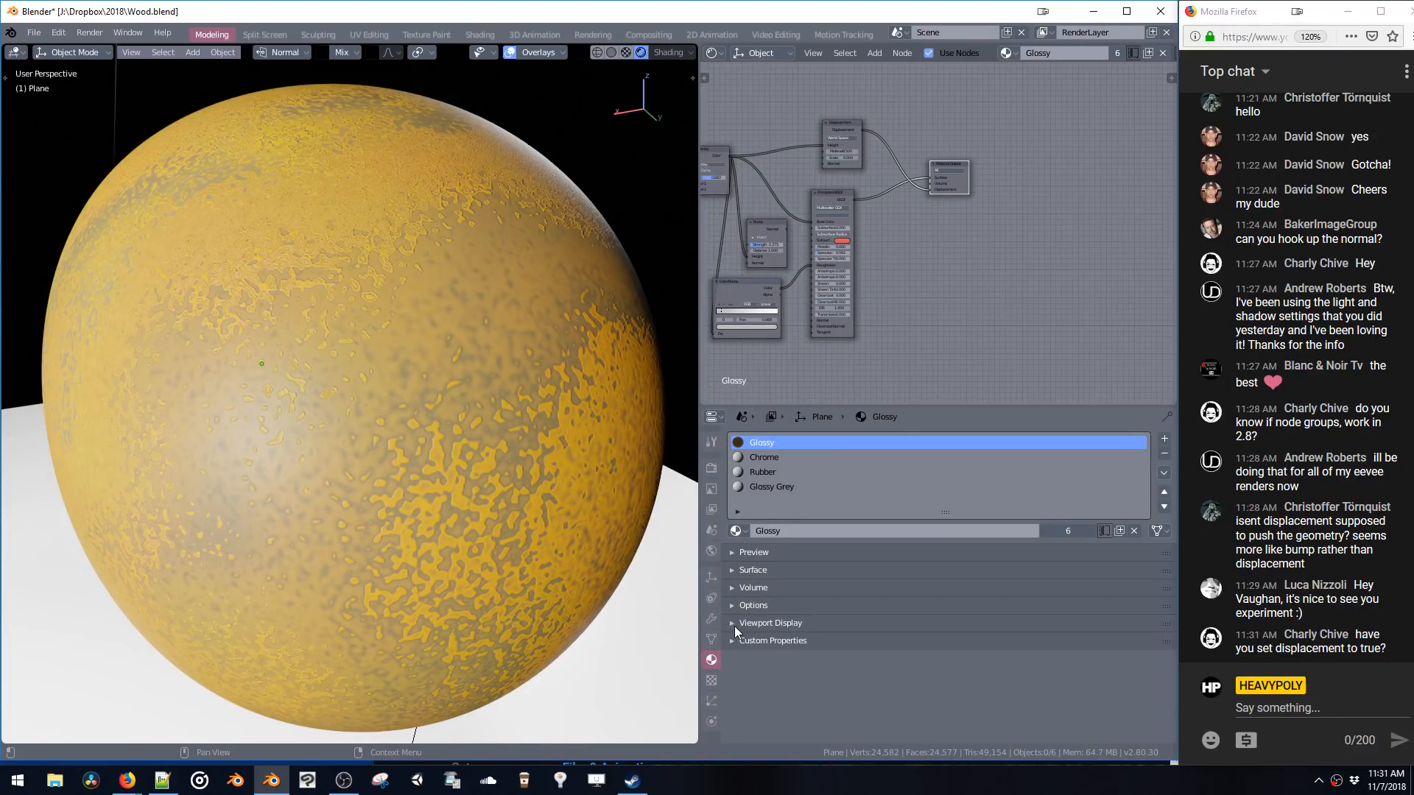
left_click(735, 624)
left_click(735, 624)
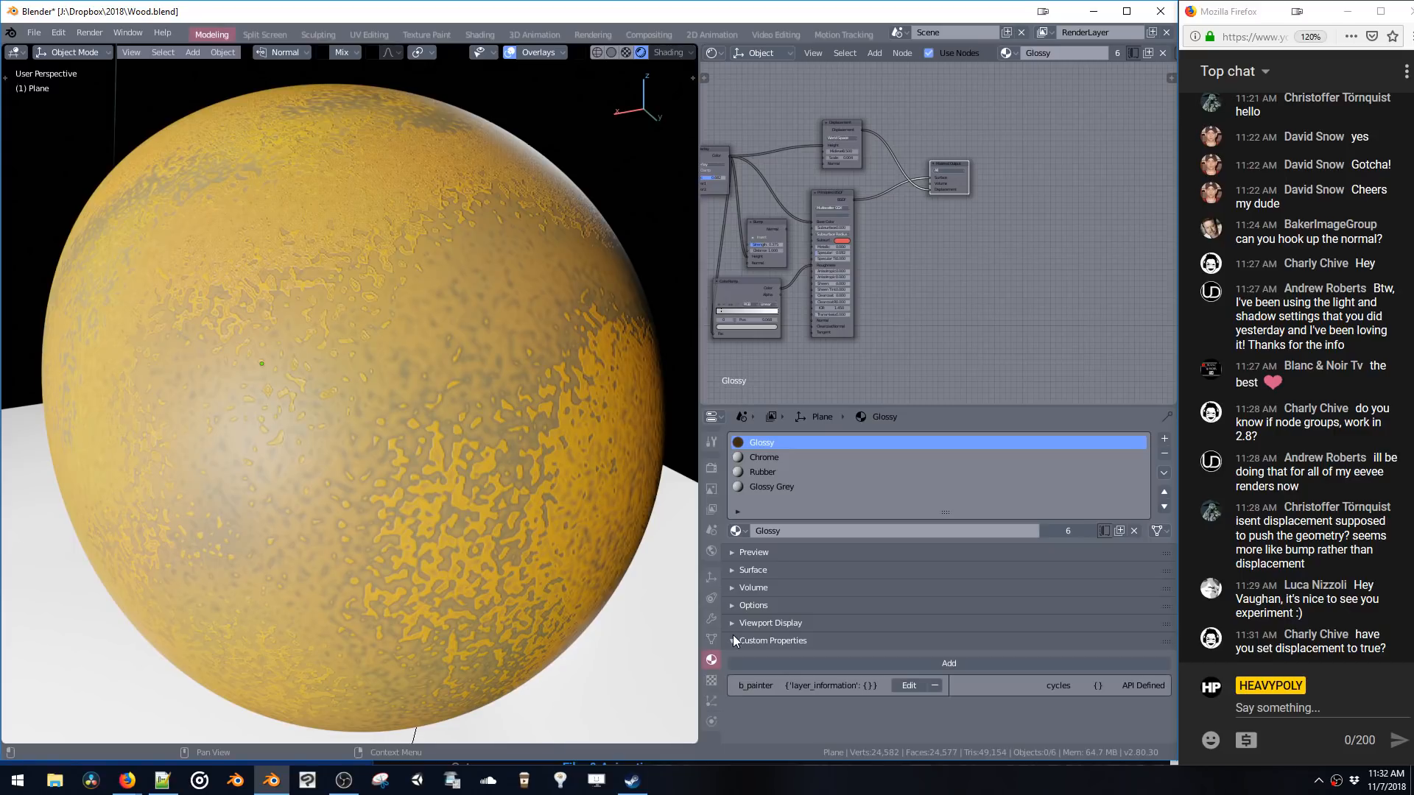
left_click(734, 571)
scroll(771, 638, "down", 10)
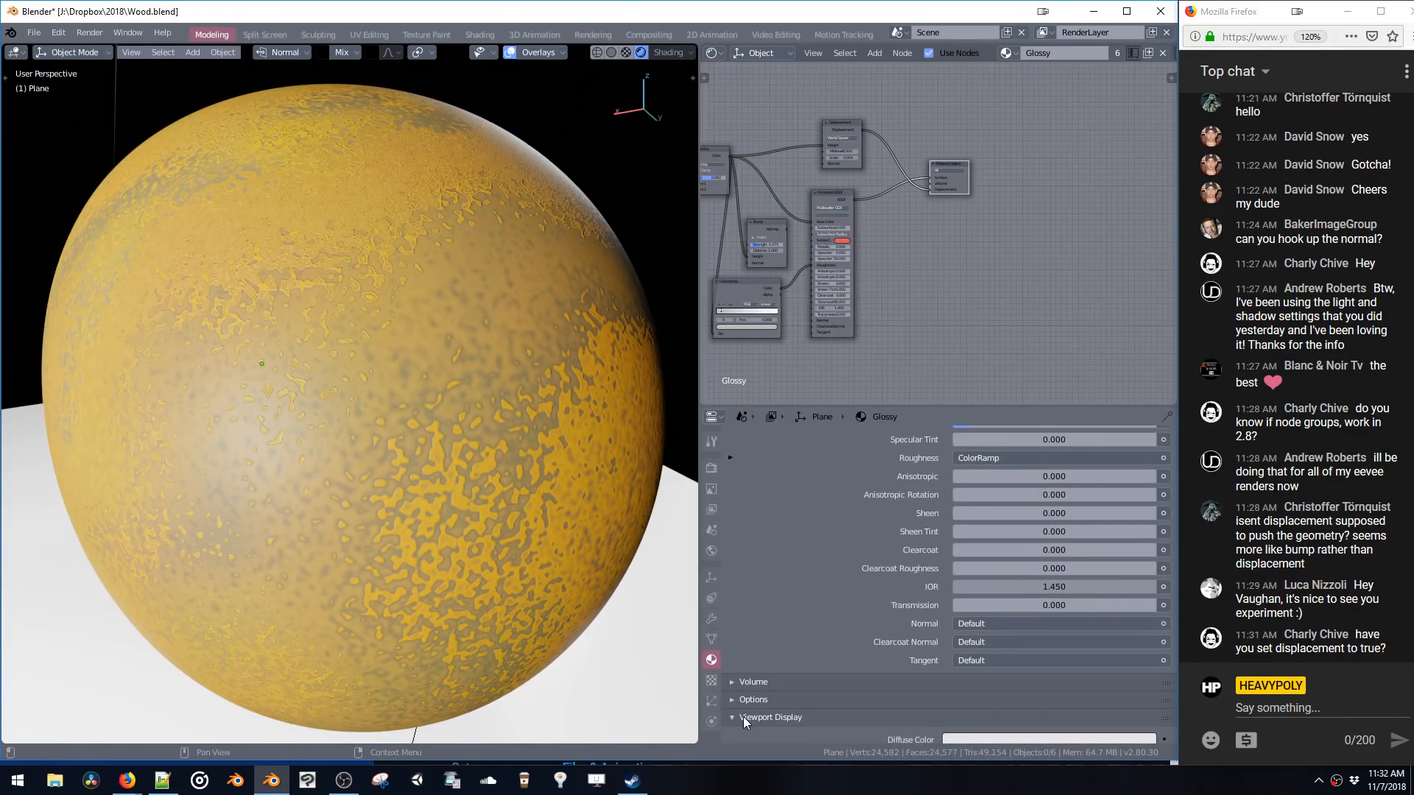
left_click(740, 701)
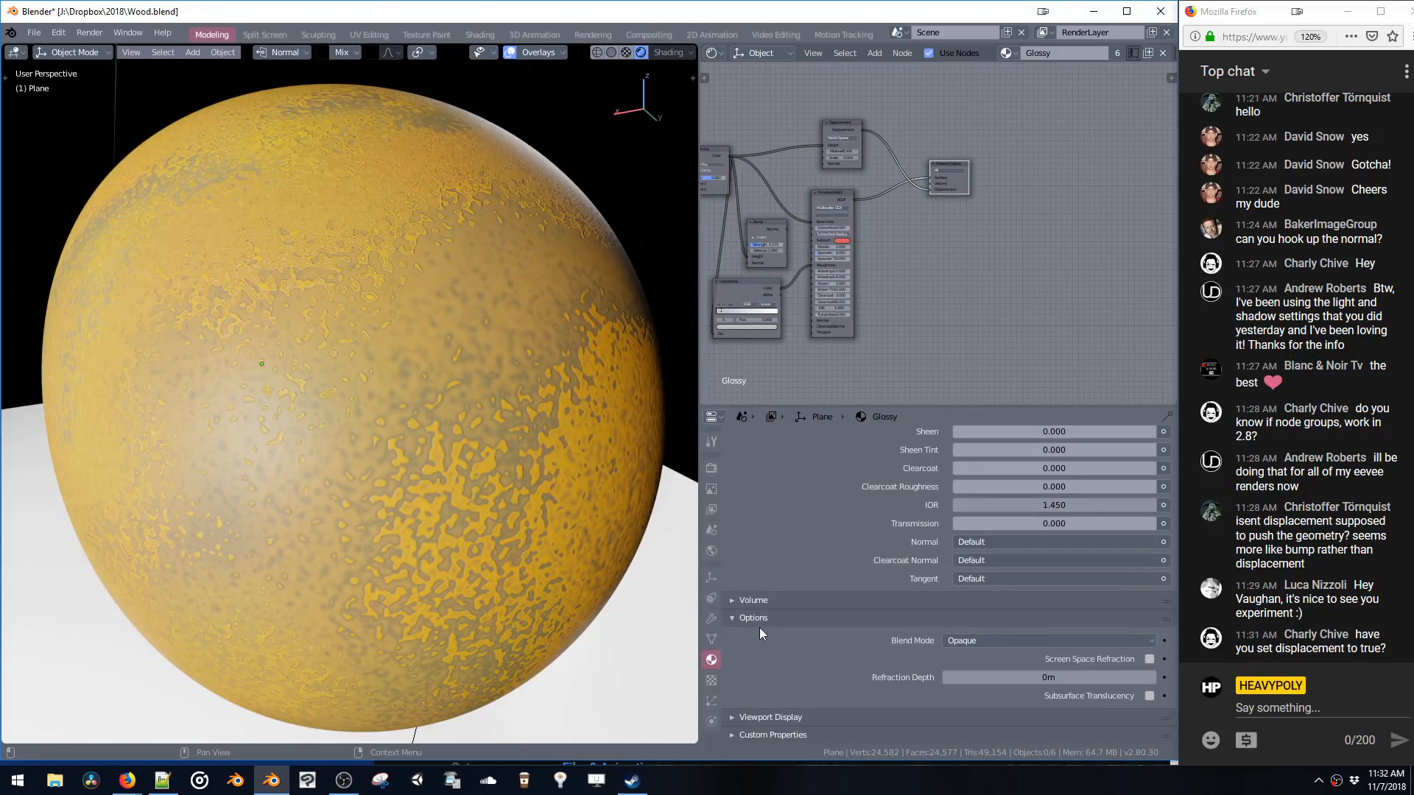
left_click(751, 599)
scroll(751, 599, "down", 2)
left_click(778, 574)
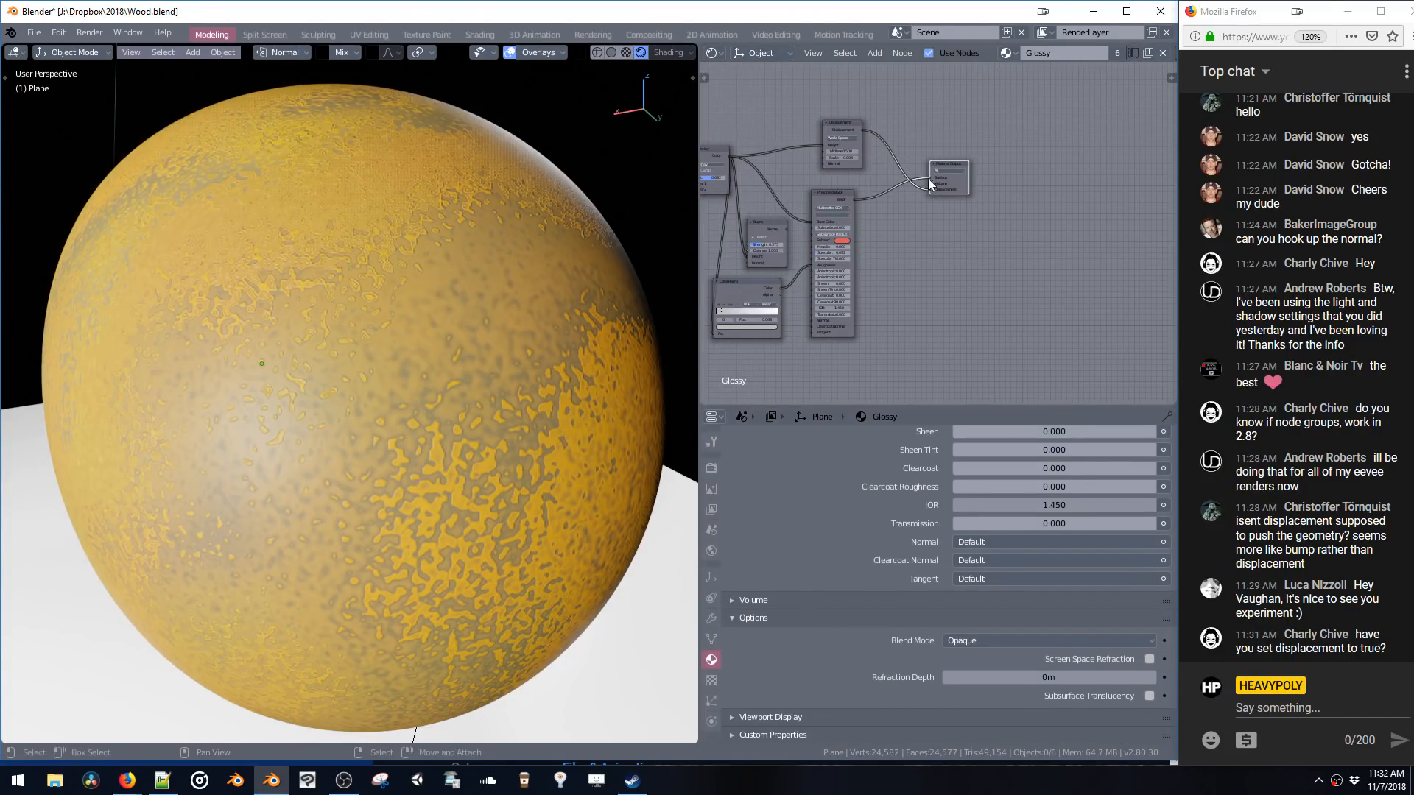
left_click(614, 303)
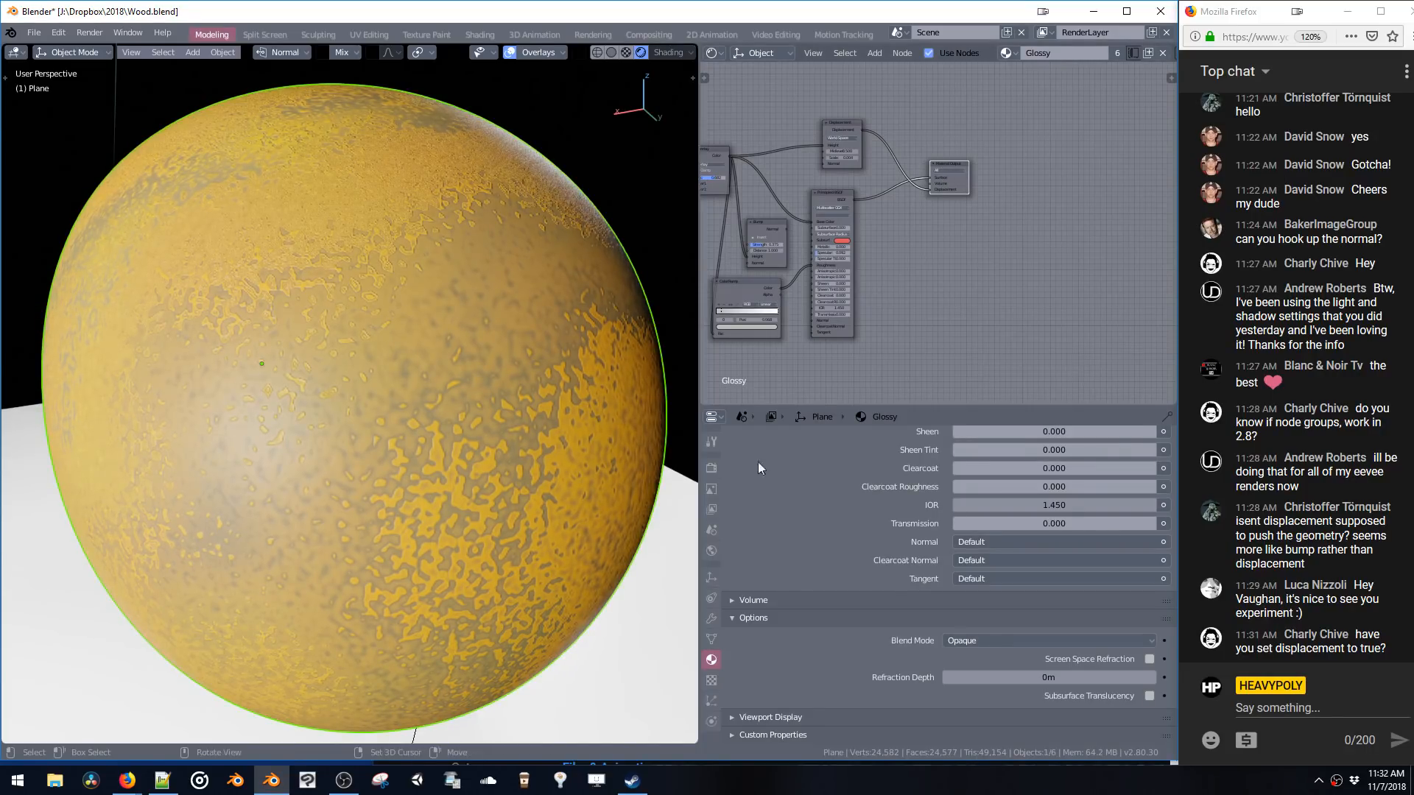
scroll(795, 496, "up", 10)
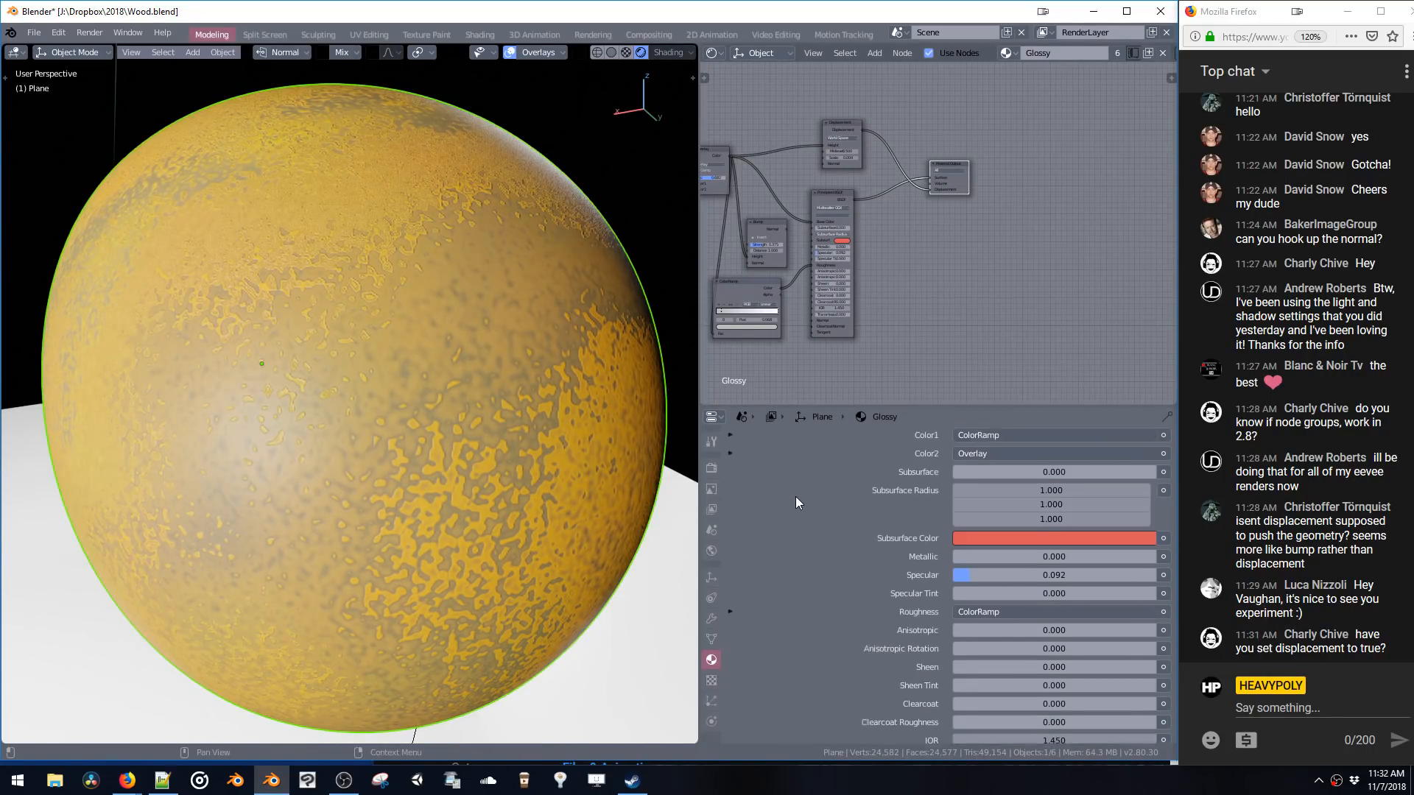
scroll(795, 496, "down", 10)
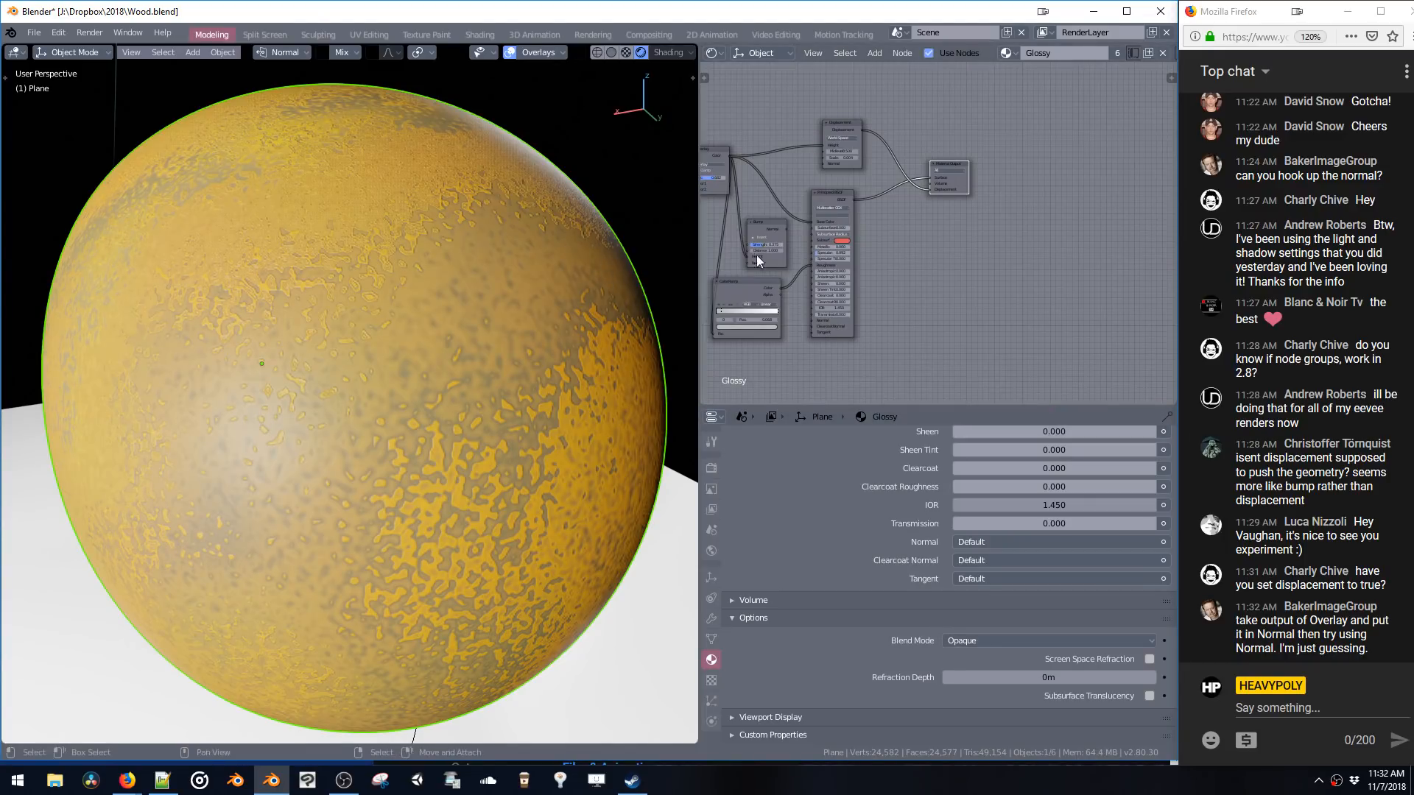
- Move the black-to-white ColorRamp and the Bump node farther from the Principled shader, closer to the Overlay node
middle_click_drag(756, 255, 840, 234)
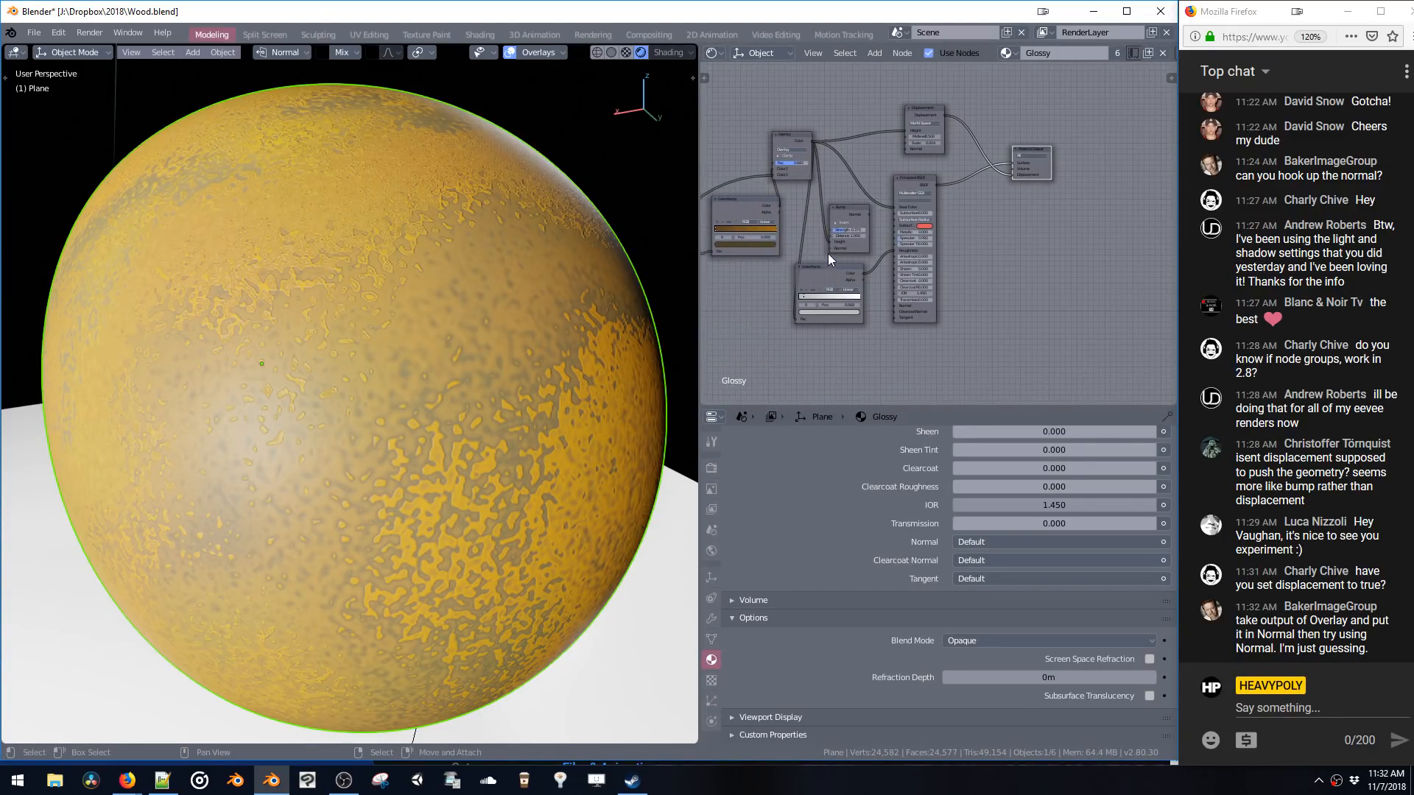
scroll(834, 235, "up", 1)
middle_click_drag(841, 218, 847, 235)
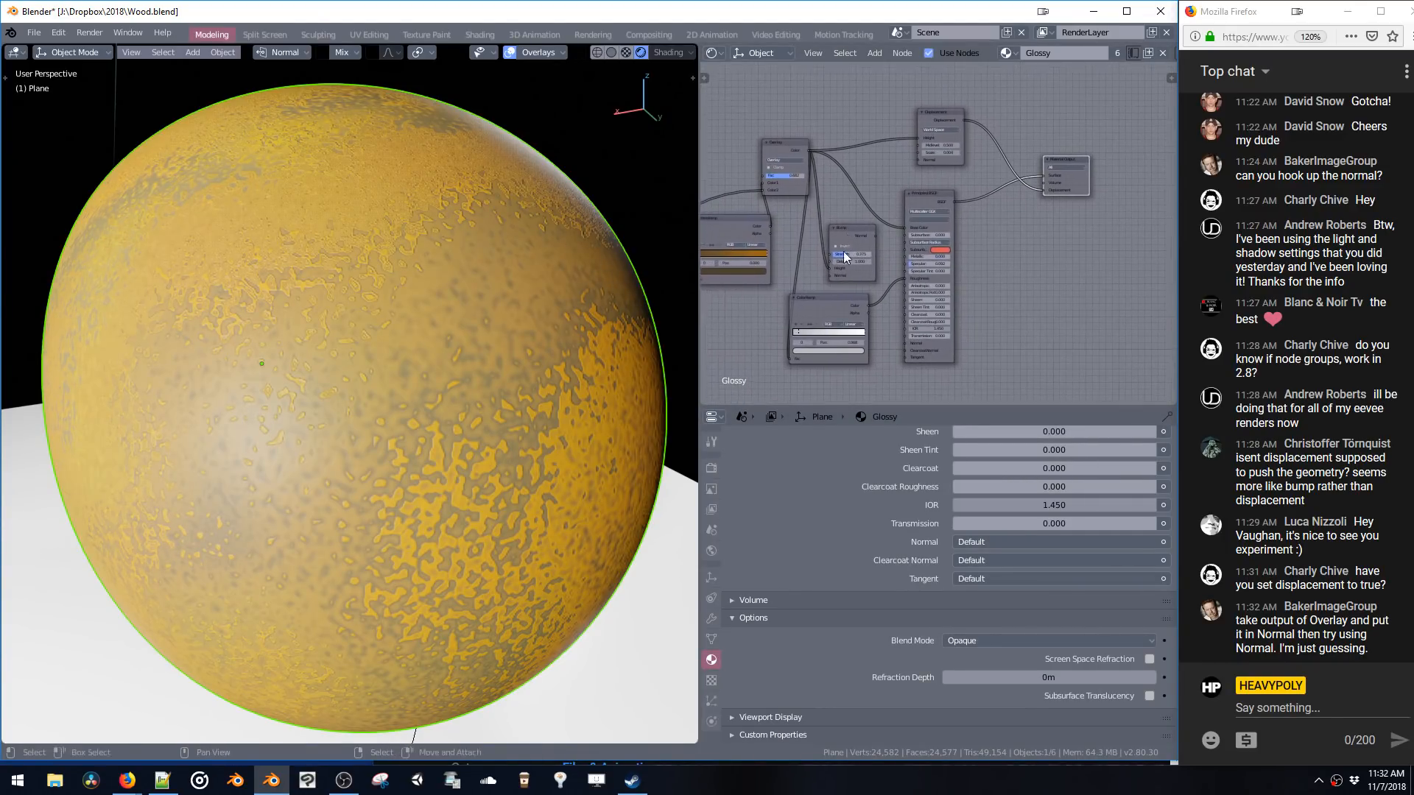
left_click_drag(837, 294, 784, 302)
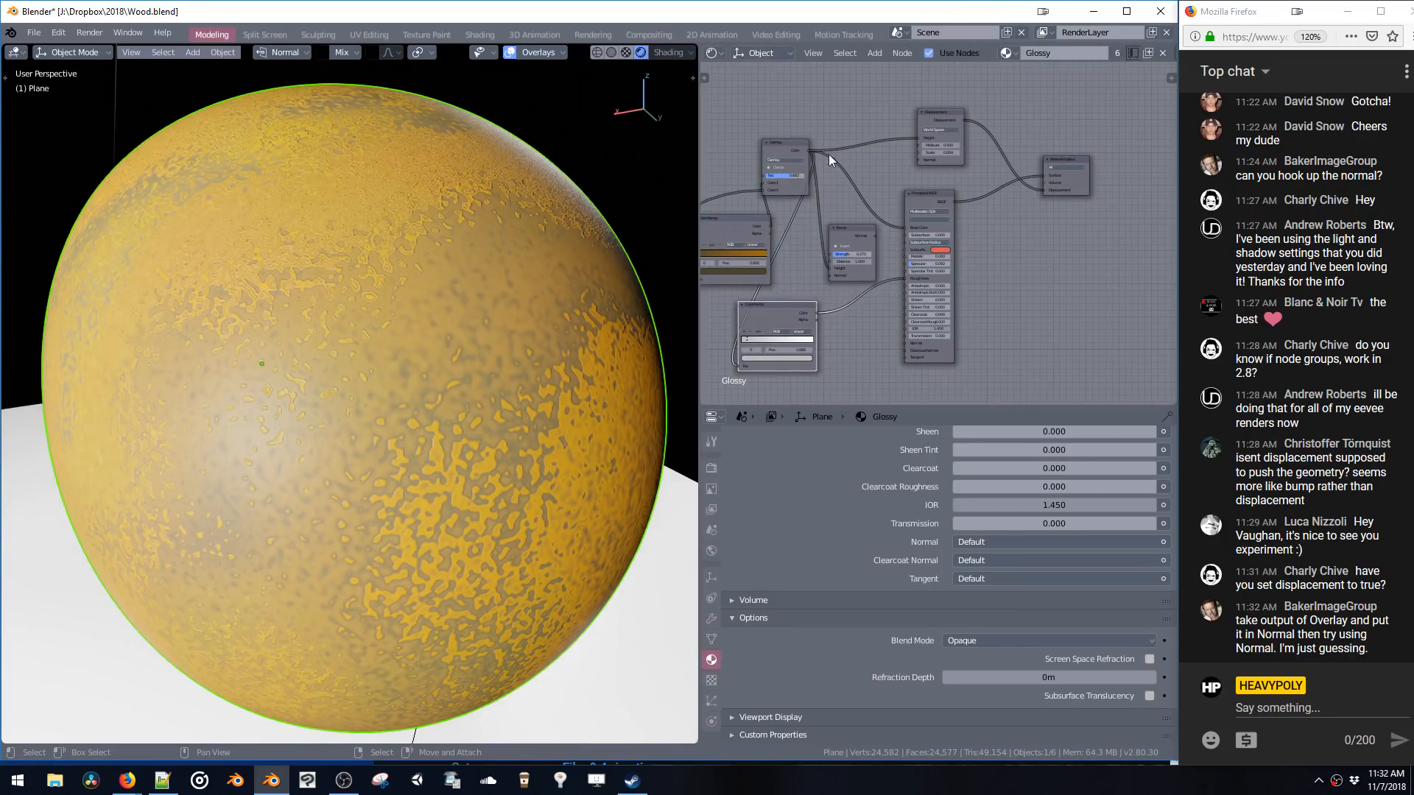
left_click_drag(807, 151, 855, 249)
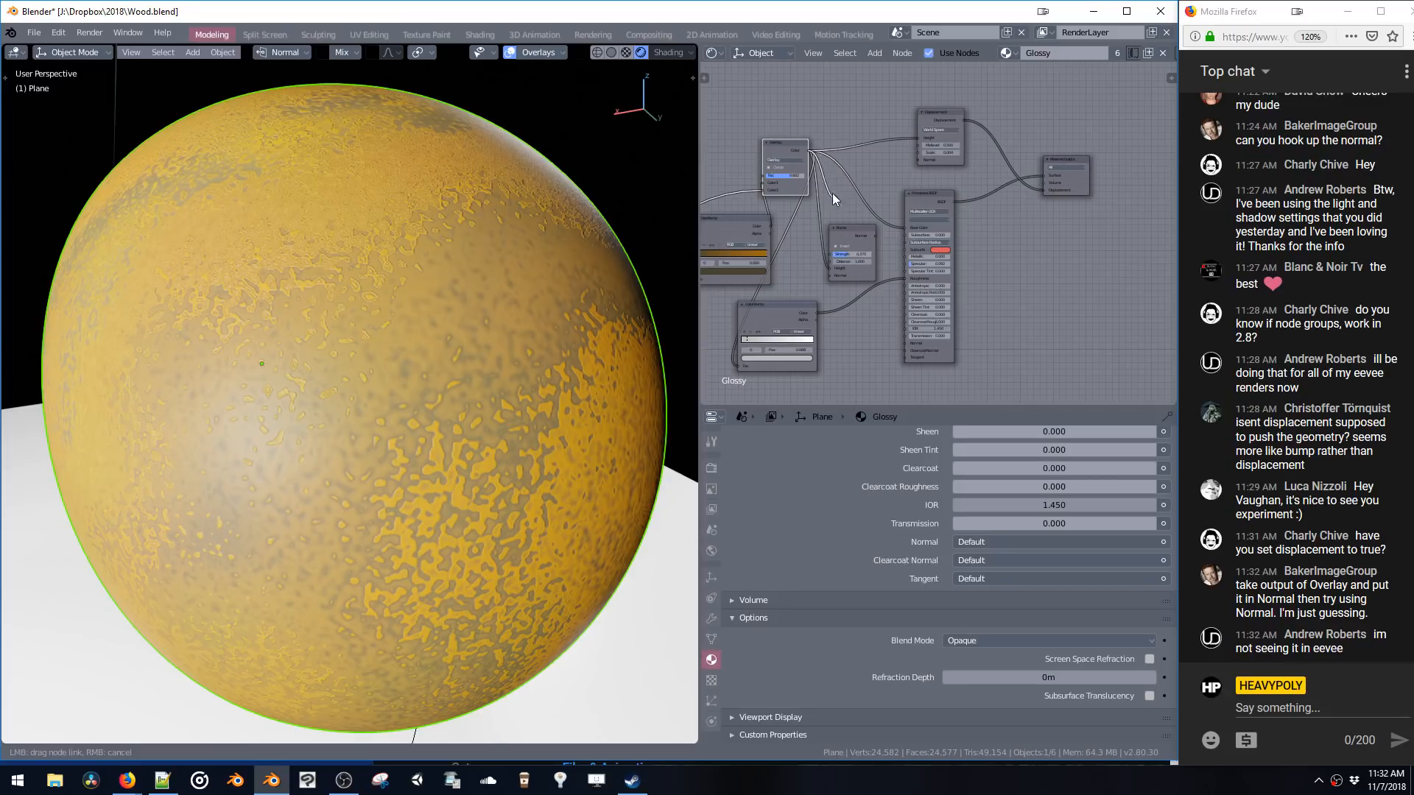
left_click_drag(833, 195, 824, 223)
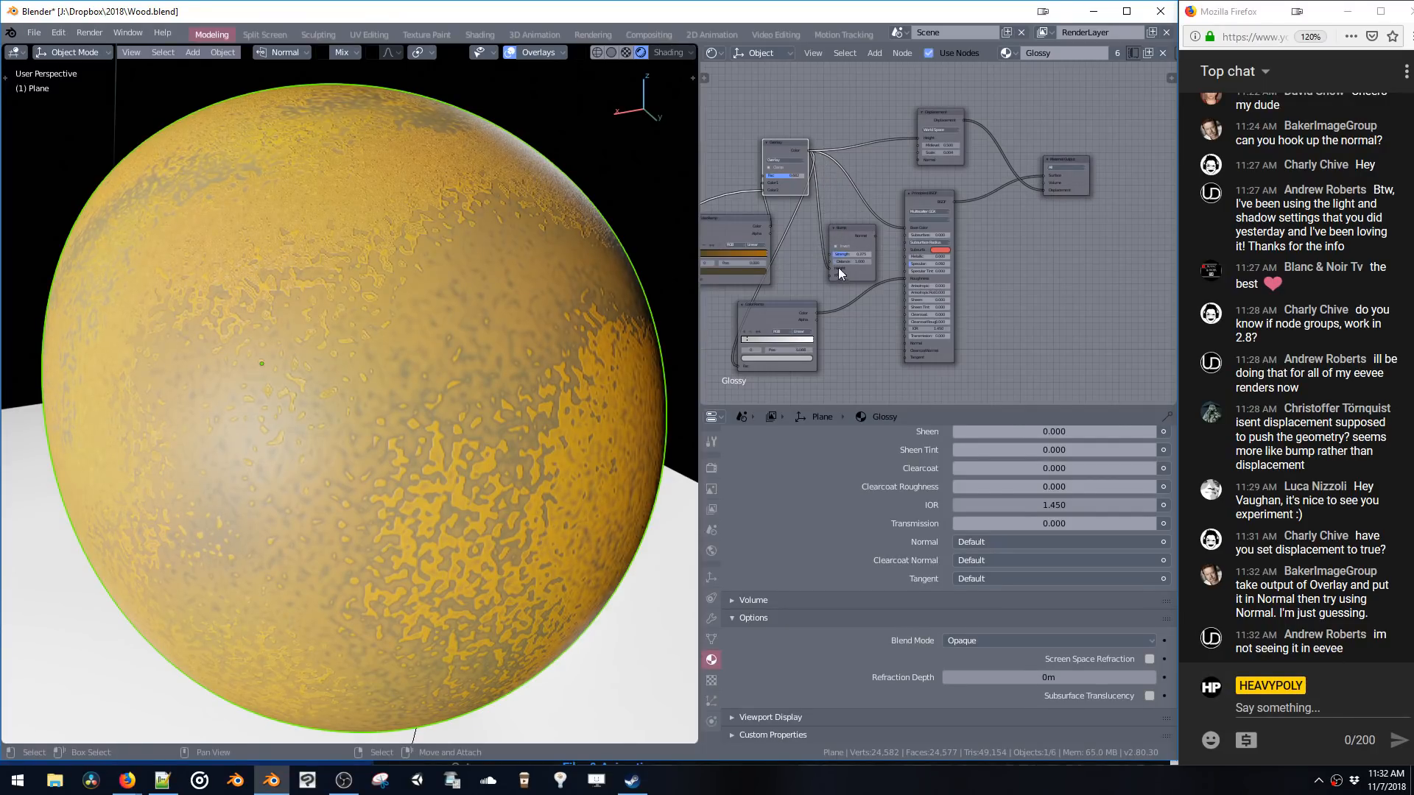
left_click_drag(860, 228, 842, 219)
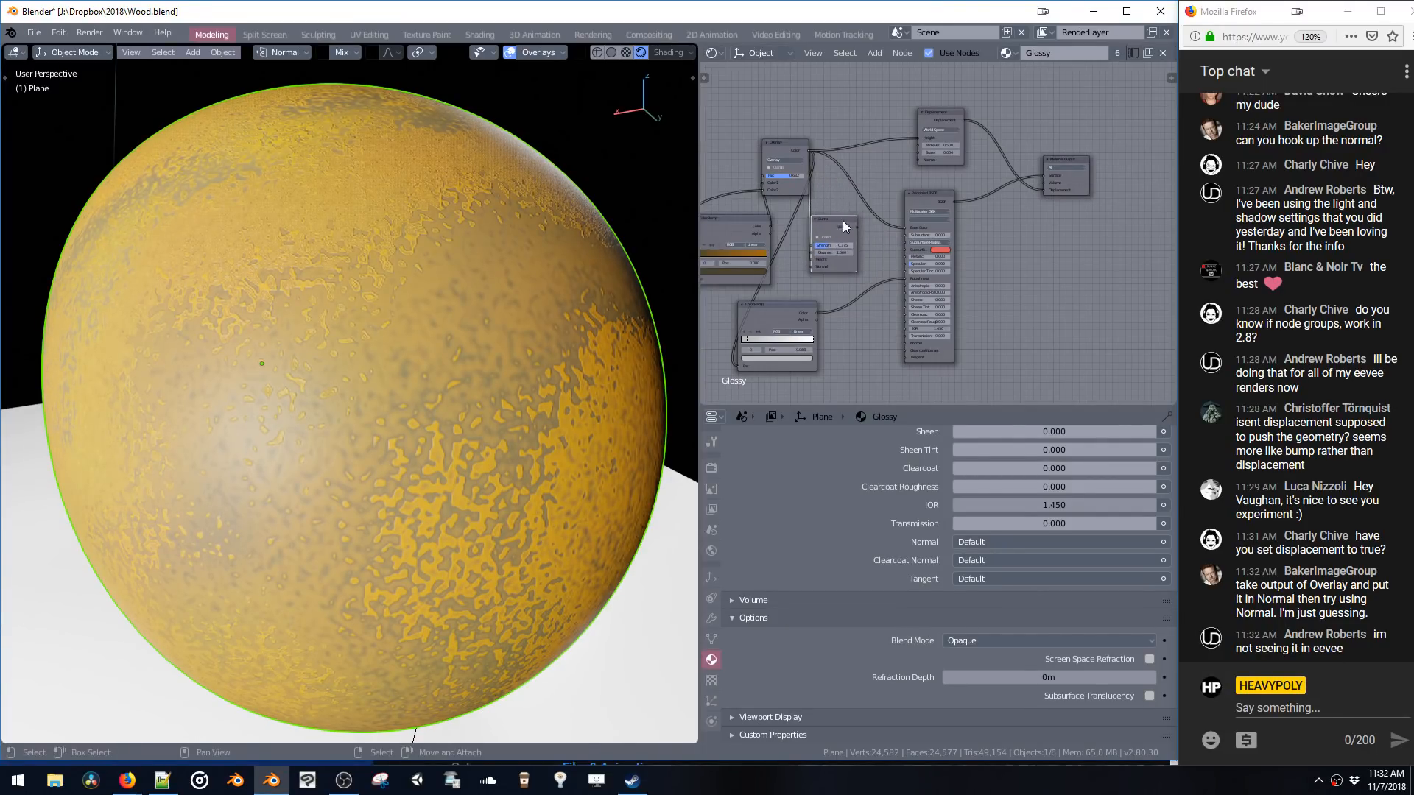
- Try linking the Overlay node's color output directly to the Principled shader's Normal input and inspect the shading around the sphere
left_click_drag(810, 151, 902, 359)
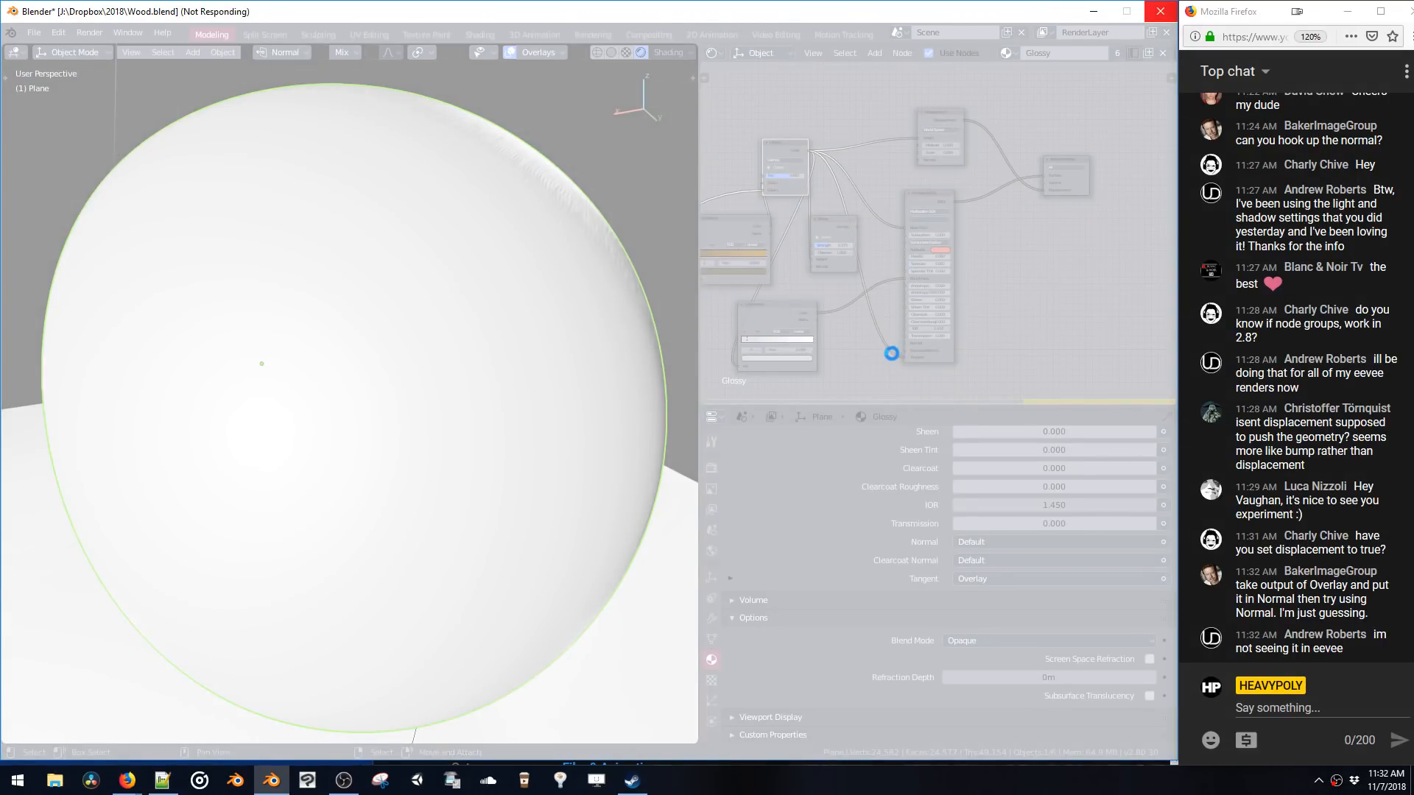
left_click_drag(889, 351, 904, 342)
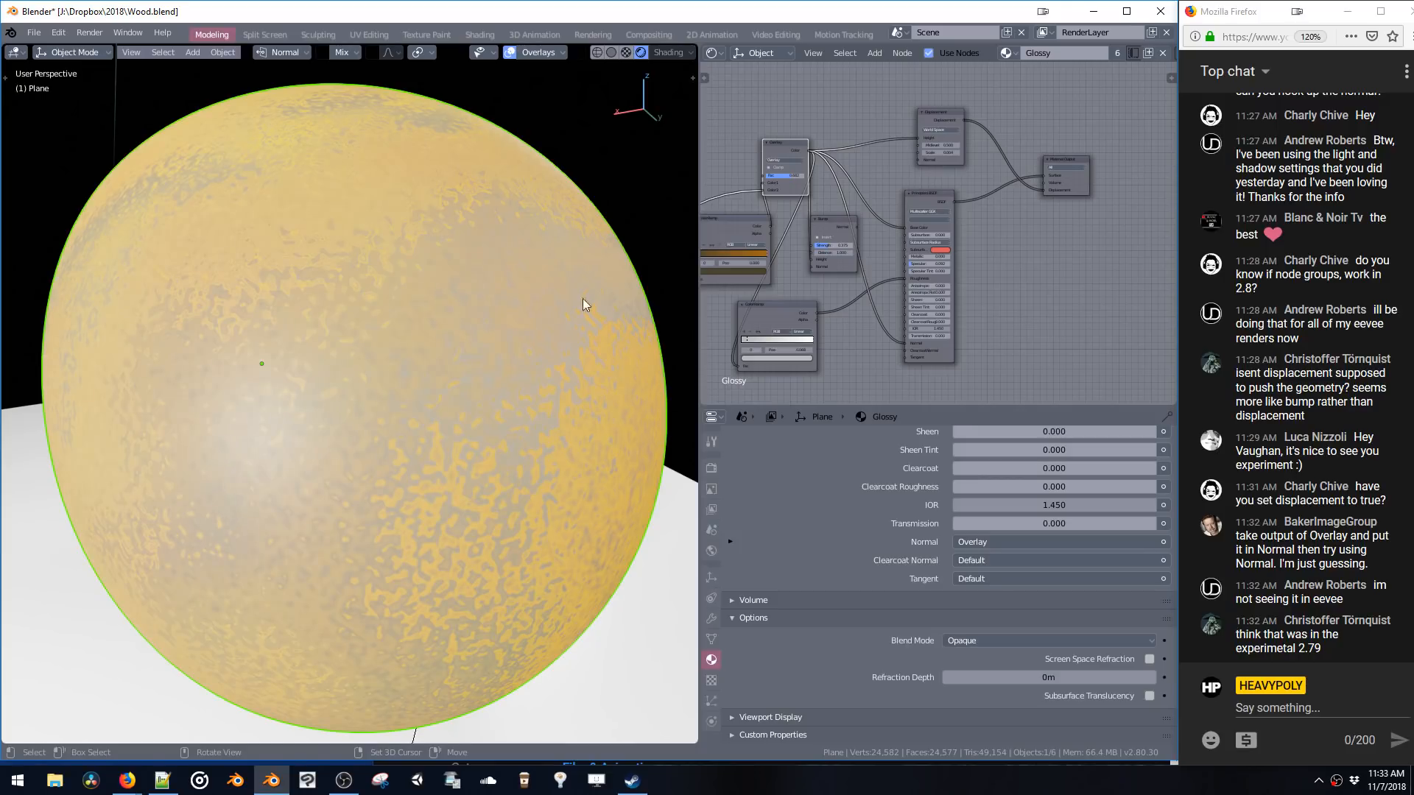
middle_click_drag(643, 262, 692, 316)
mouse_move(811, 280)
middle_mouse_down()
mouse_move(568, 258)
mouse_move(586, 260)
middle_mouse_up()
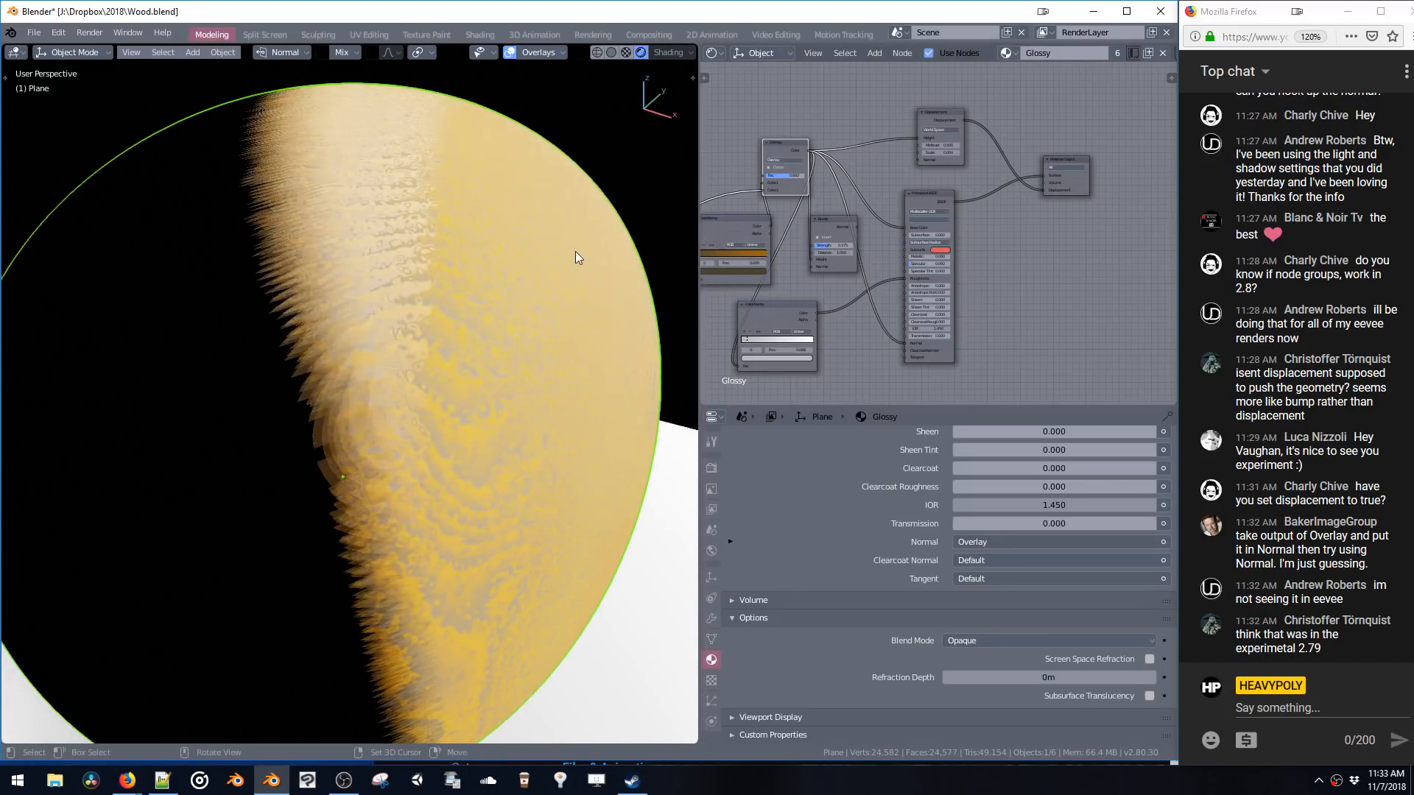
scroll(522, 272, "down", 5)
scroll(539, 265, "up", 2)
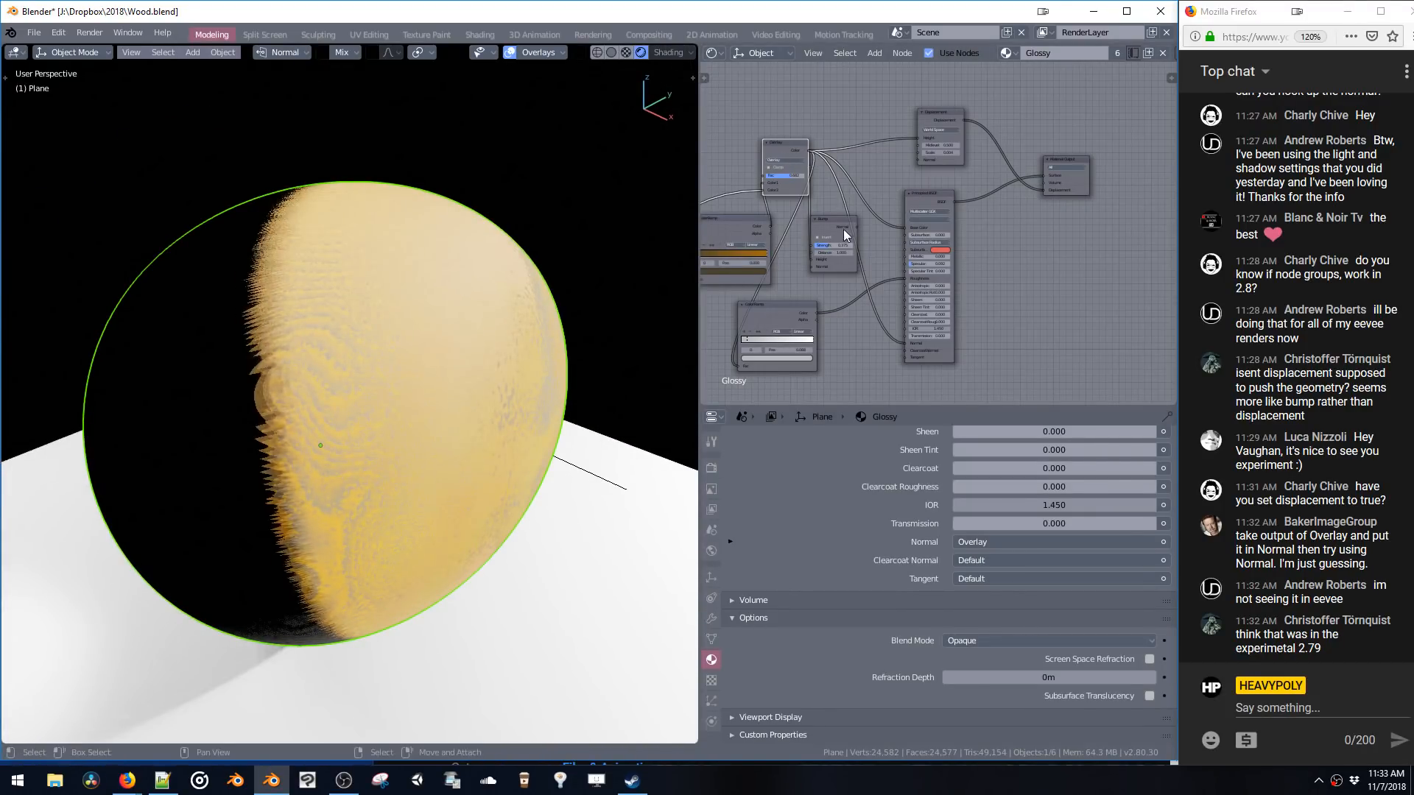
- Connect the Bump node's Normal output to the Principled shader's Normal input and check the sphere's surface
mouse_move(857, 227)
left_mouse_down()
mouse_move(880, 315)
mouse_move(907, 343)
left_mouse_up()
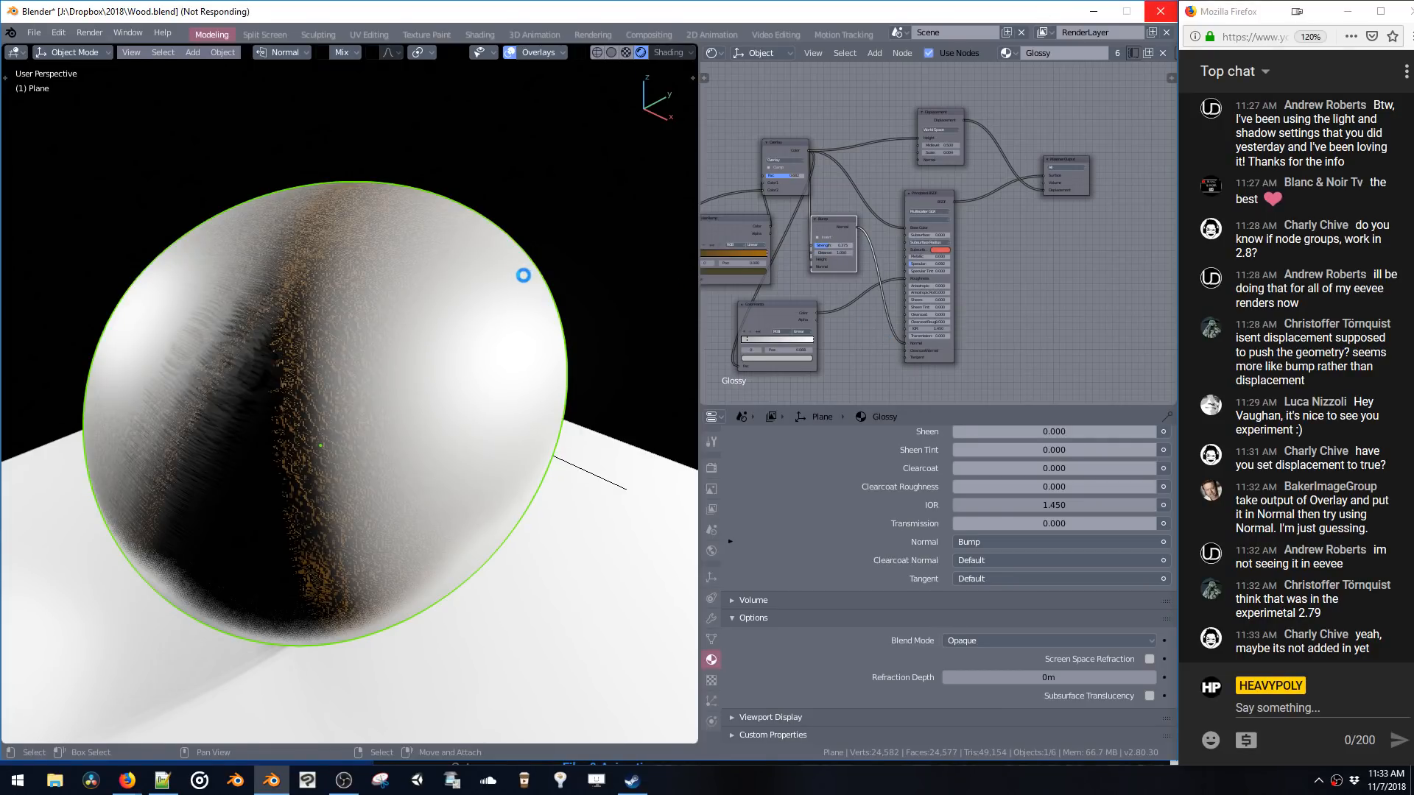
mouse_move(526, 276)
middle_mouse_down()
mouse_move(616, 277)
mouse_move(502, 289)
middle_mouse_up()
scroll(527, 259, "up", 4)
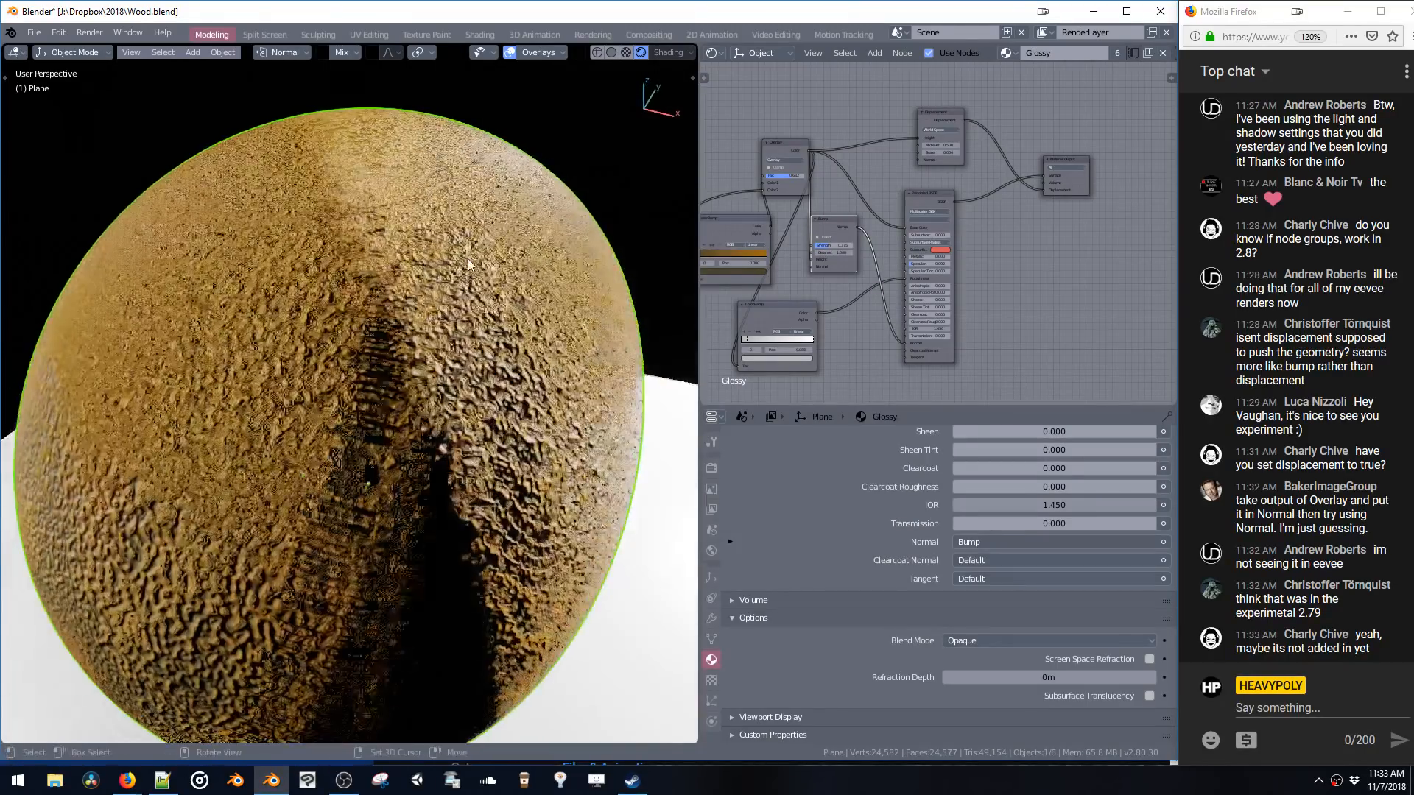
- Disconnect the Displacement node from the Material Output and inspect the bump detail across the sphere
left_click_drag(1038, 189, 956, 152)
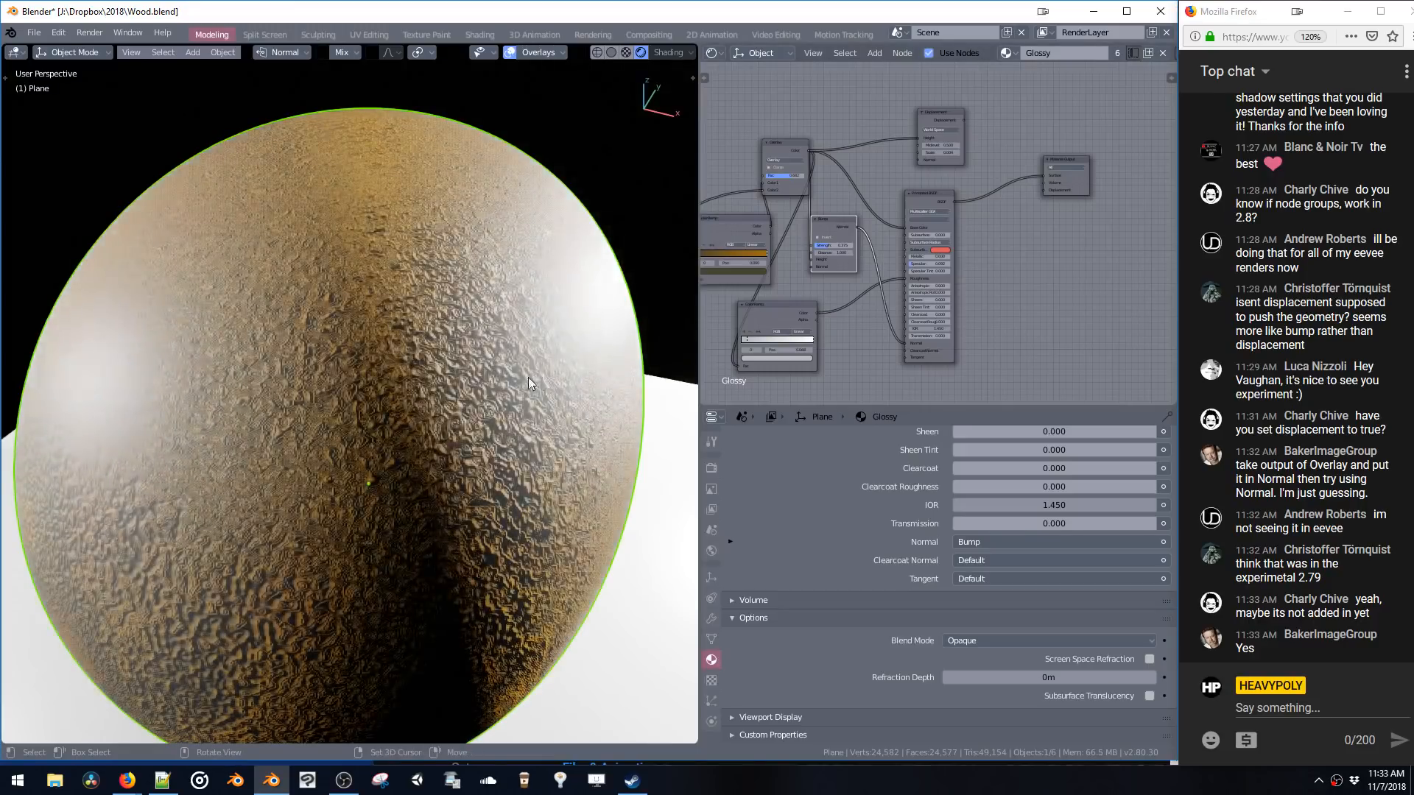
mouse_move(537, 377)
middle_mouse_down()
mouse_move(445, 395)
mouse_move(493, 389)
middle_mouse_up()
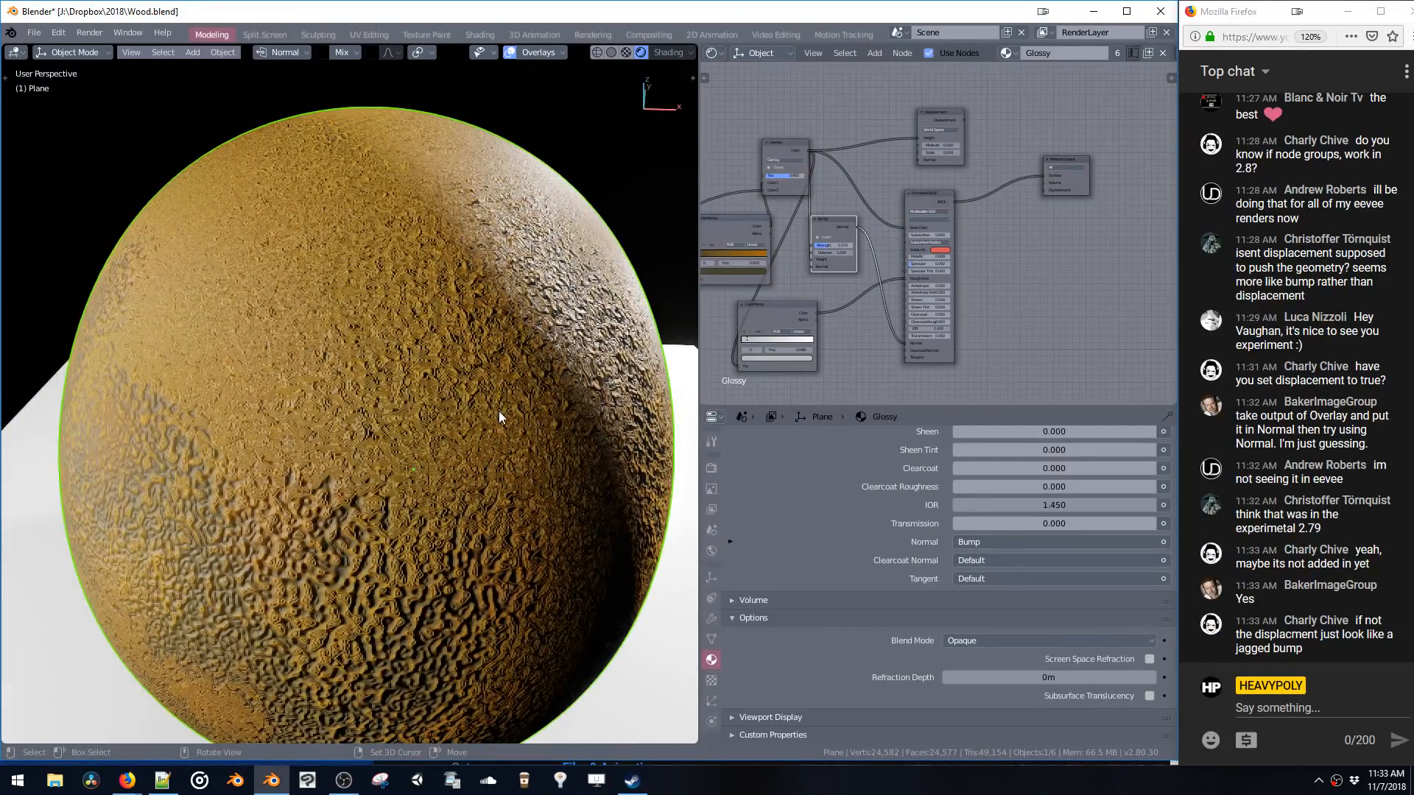
scroll(497, 413, "up", 5)
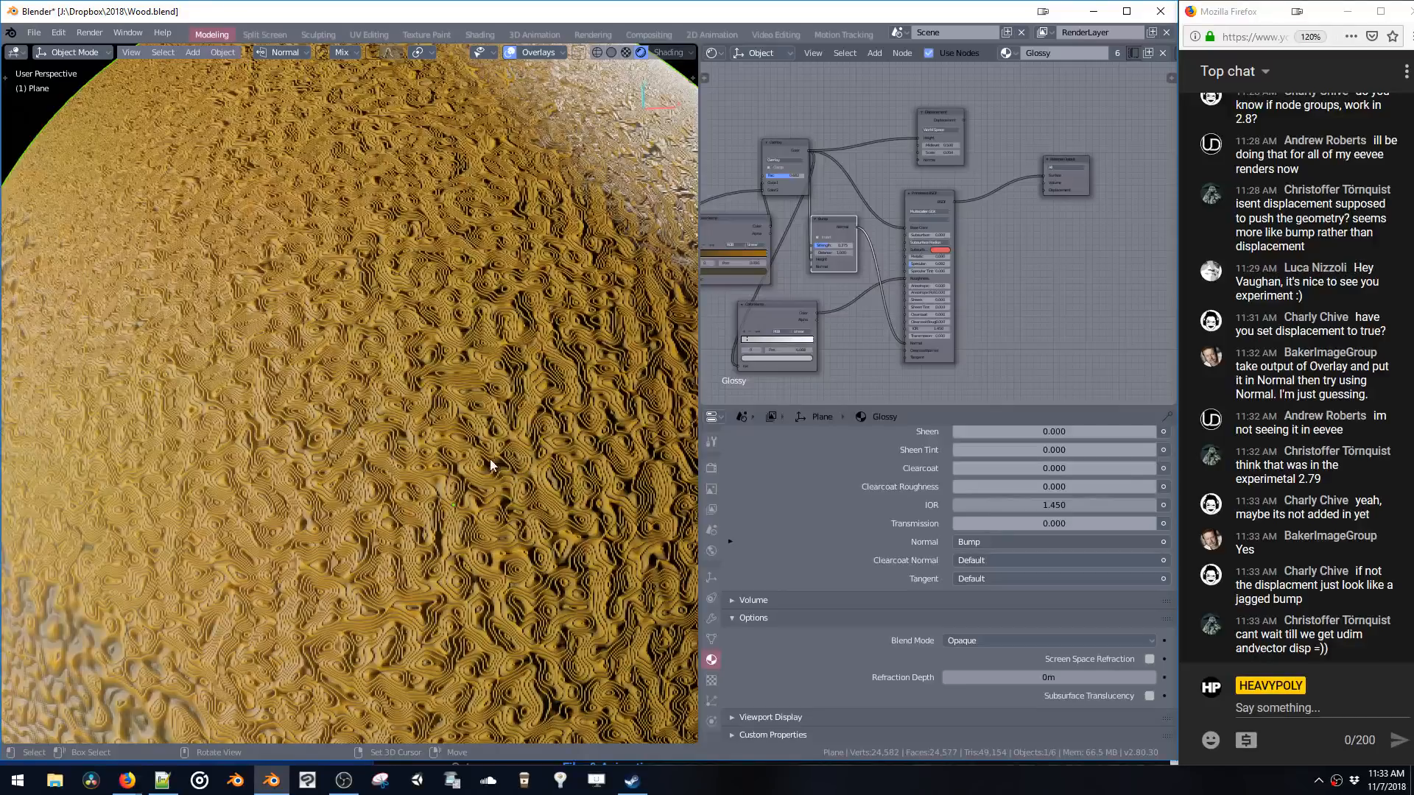
middle_click_drag(280, 501, 341, 451)
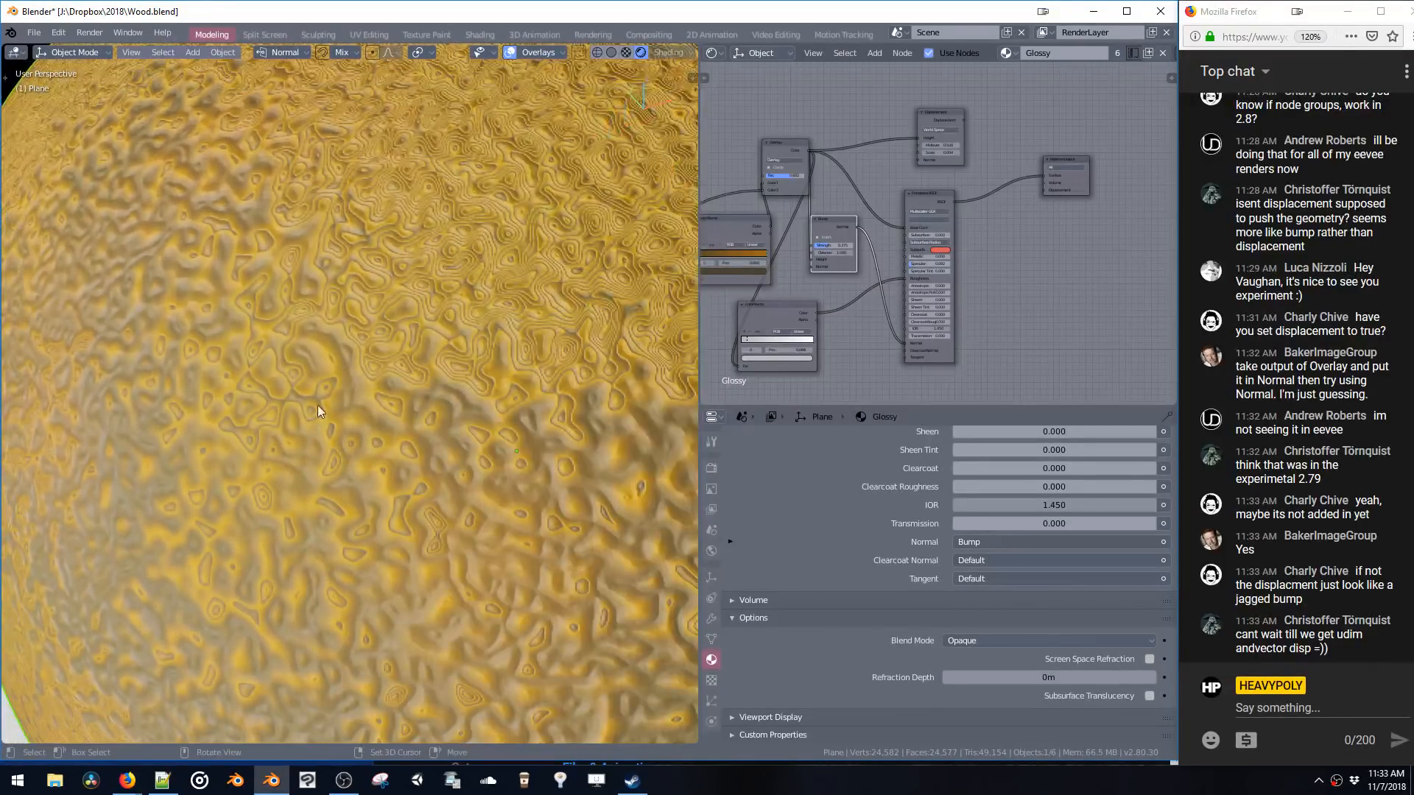
scroll(502, 337, "down", 5)
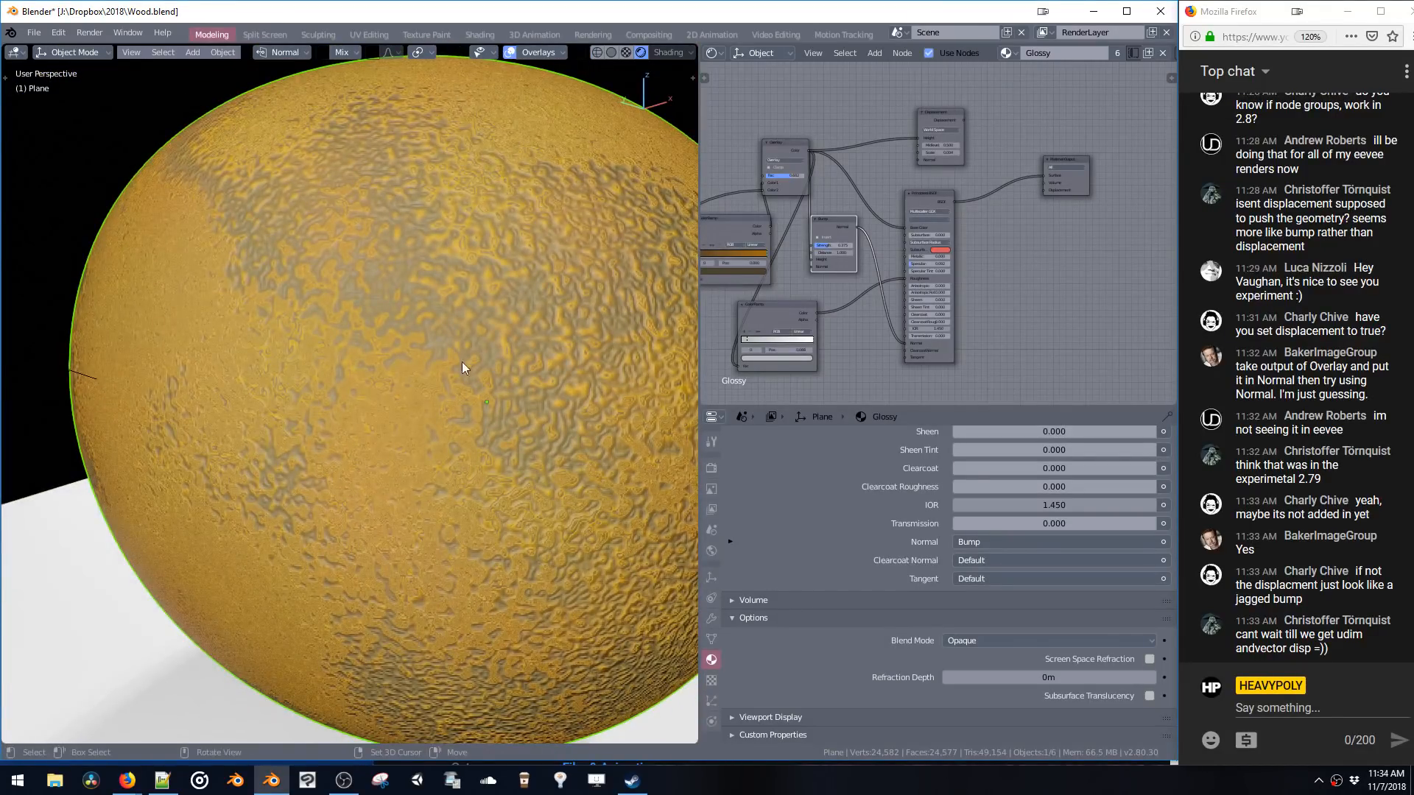
- Try several colors on the yellow-brown ColorRamp's selected stop, ending with a bright saturated orange
middle_click_drag(720, 242, 908, 227)
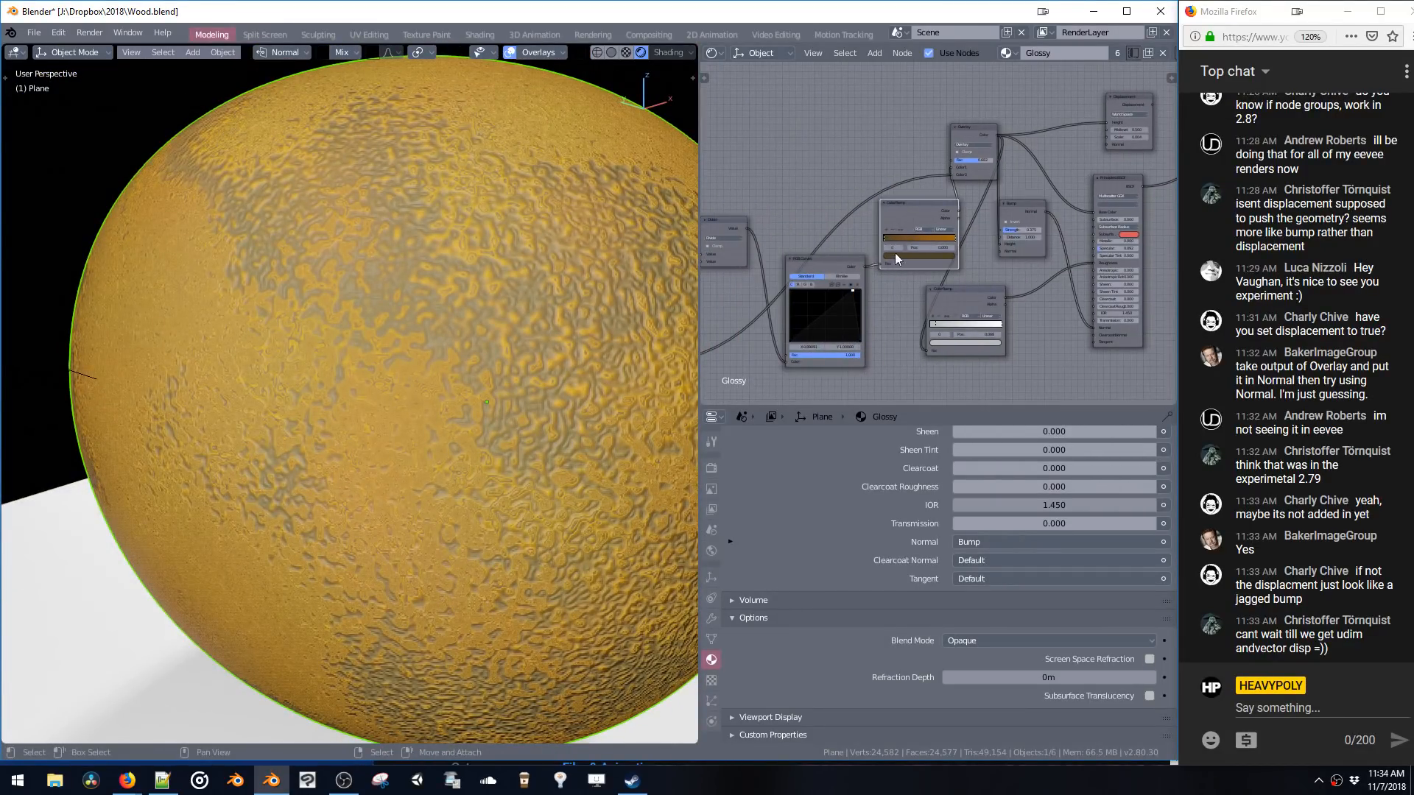
left_click(894, 255)
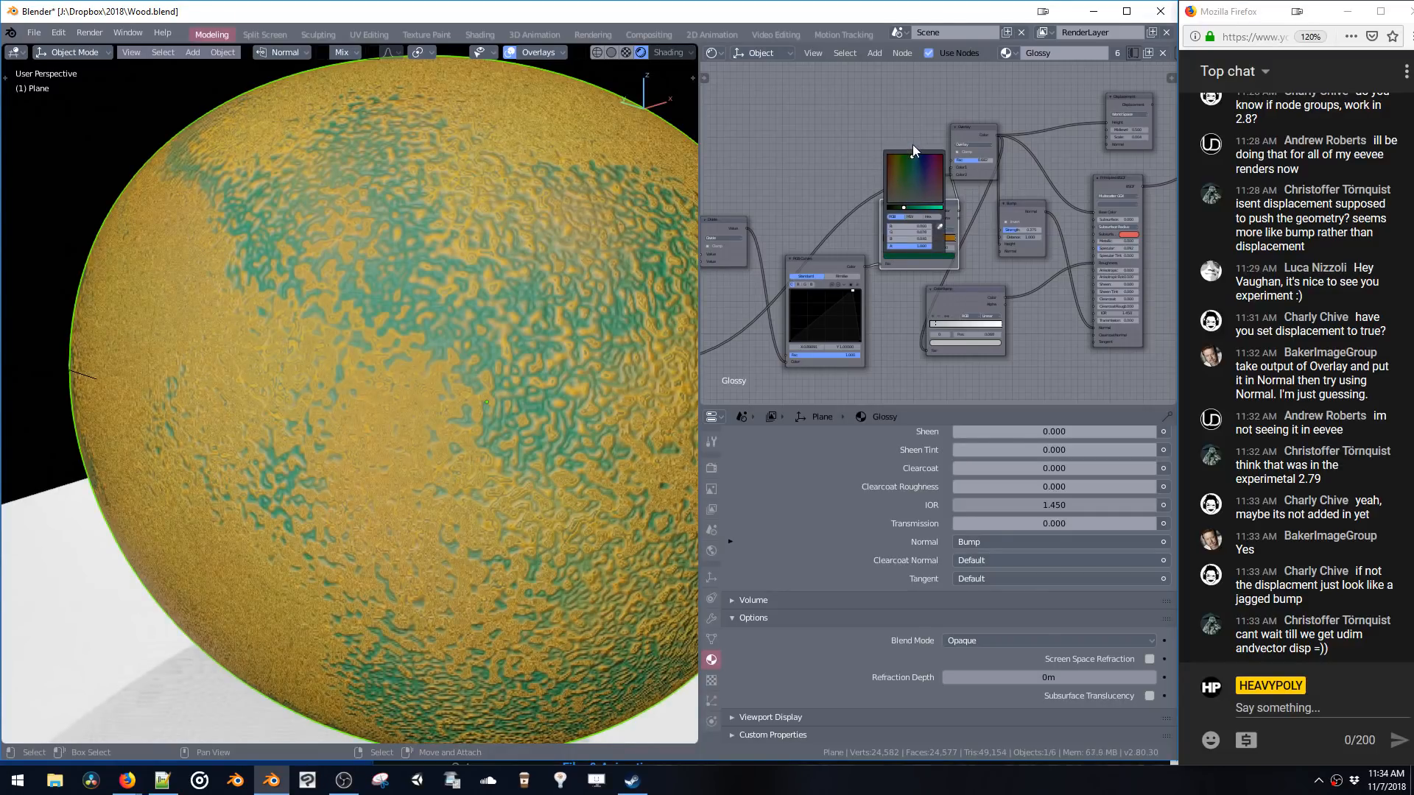
mouse_move(913, 145)
left_mouse_down()
mouse_move(939, 143)
mouse_move(898, 155)
left_mouse_up()
left_click_drag(894, 214, 956, 212)
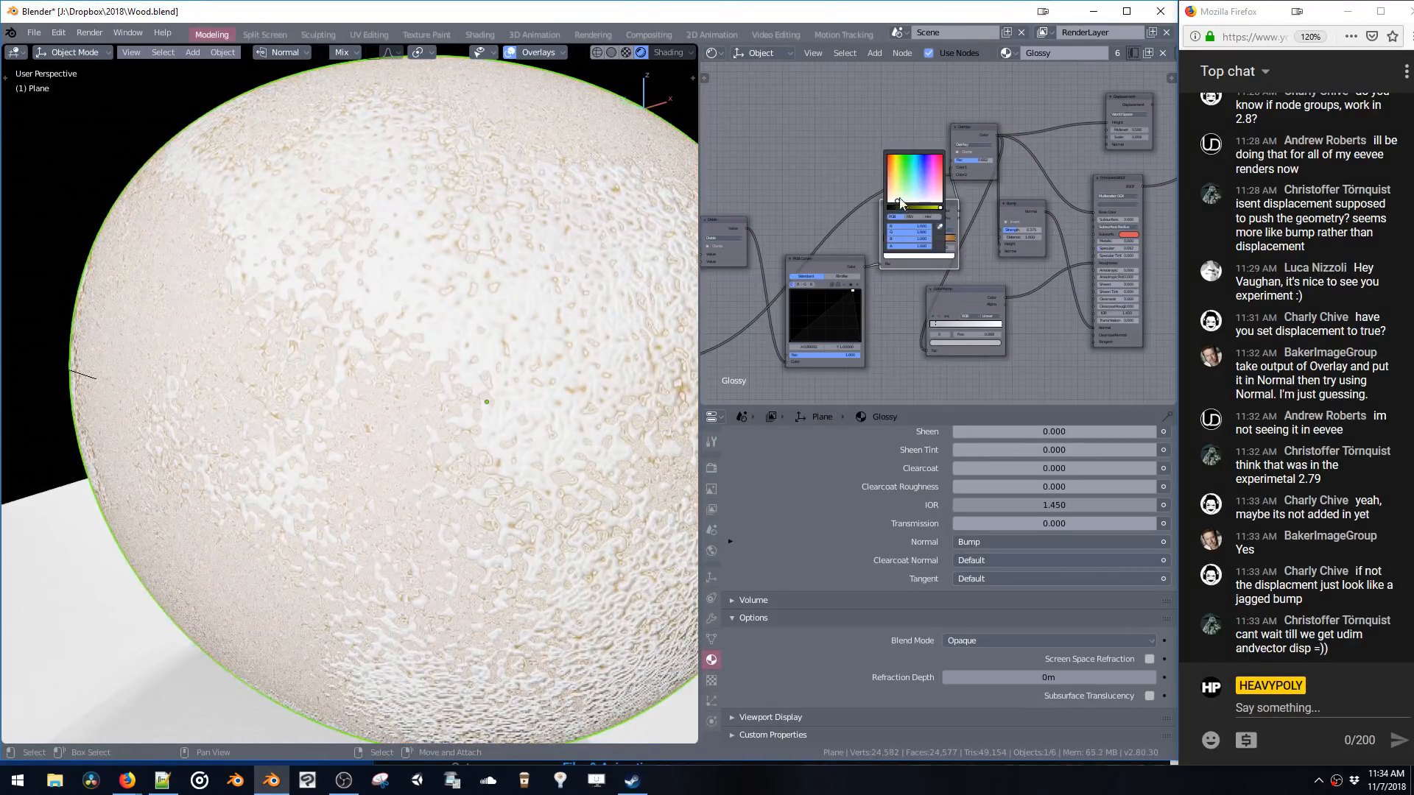
left_click_drag(894, 176, 889, 152)
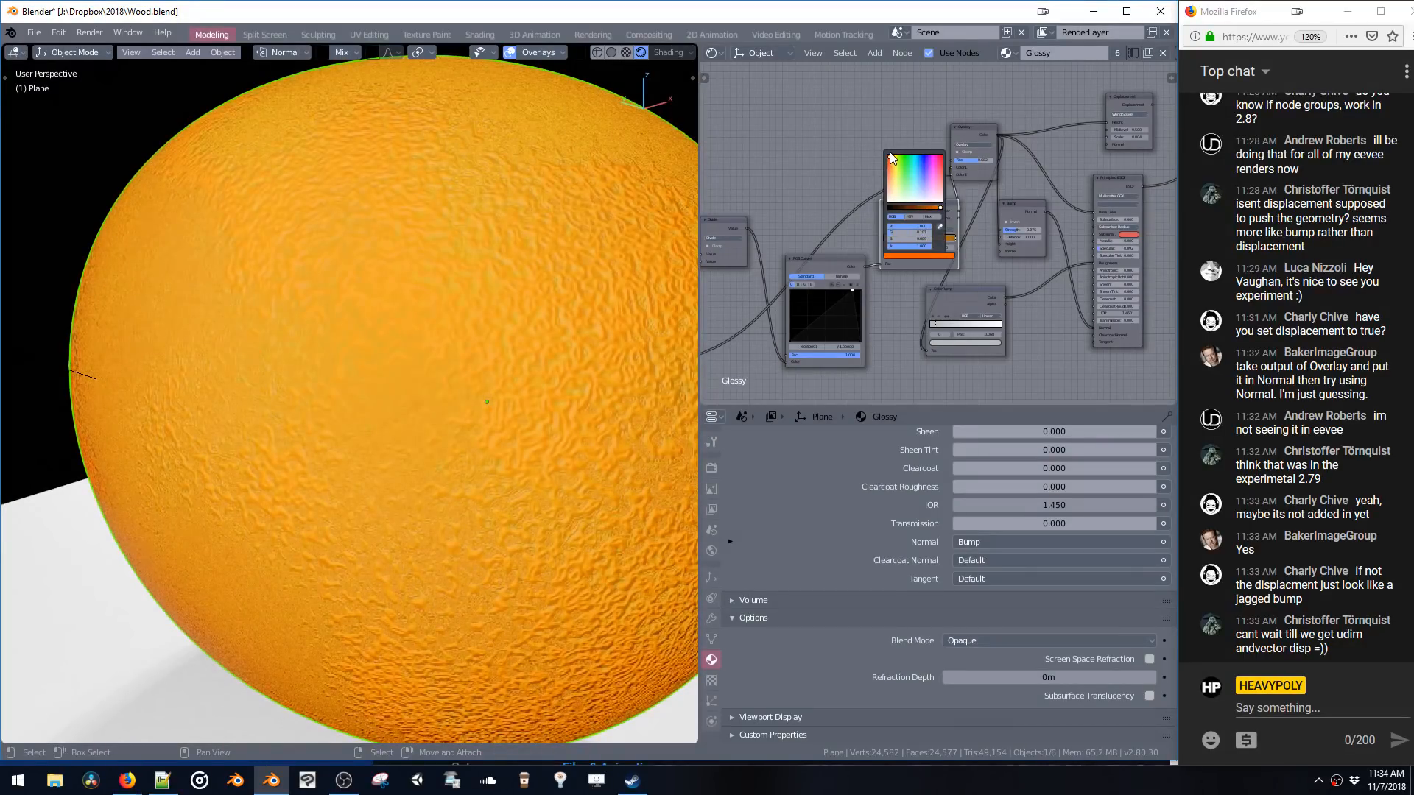
- Enter Edit Mode on the sphere and scale its whole mesh along the global Y axis
middle_click_drag(462, 266, 610, 296)
key("ctrl+Tab")
left_click(609, 296)
key("s")
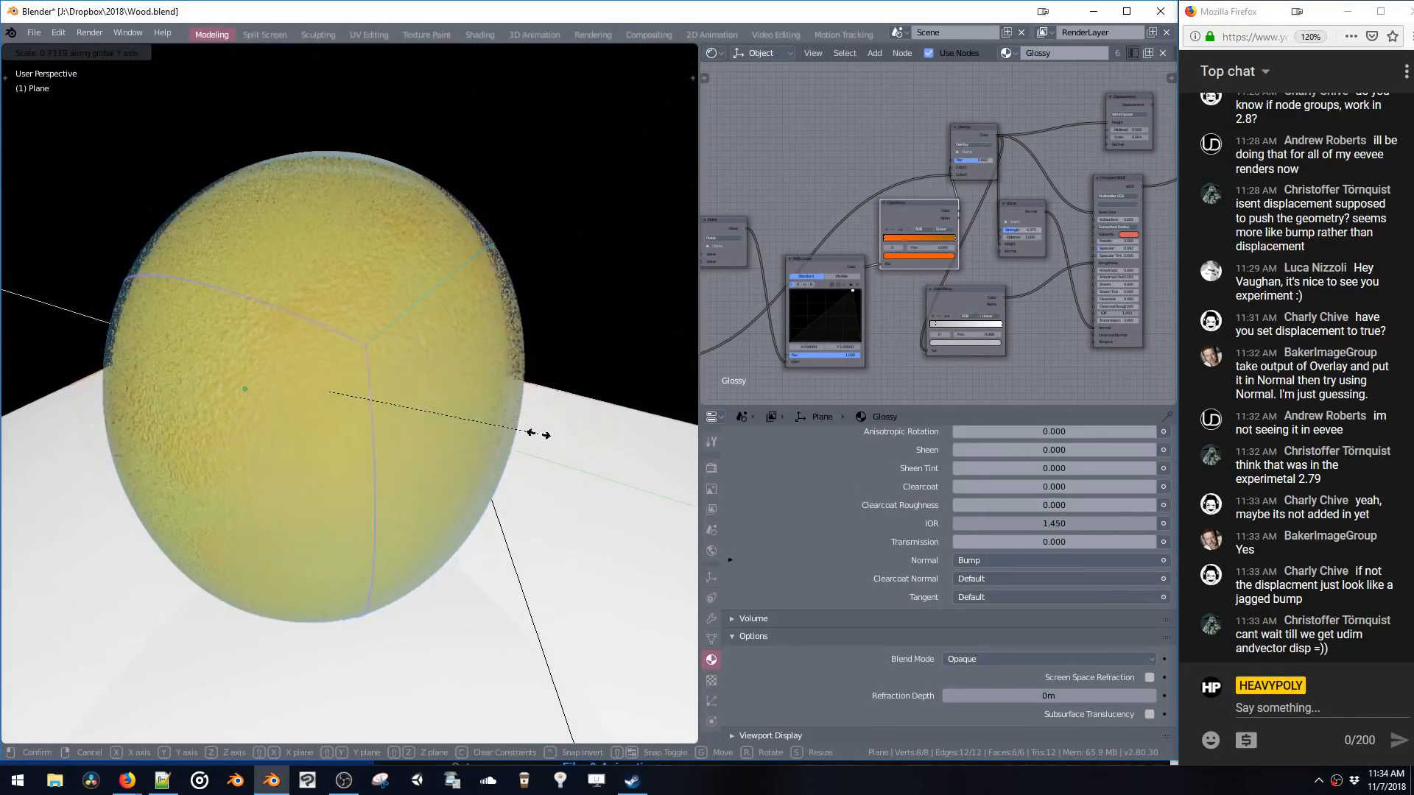
left_click(537, 434)
- Extrude the mesh's top face upward to stretch the ball into a tall rounded body
left_click(348, 268)
key("e")
left_click(361, 359)
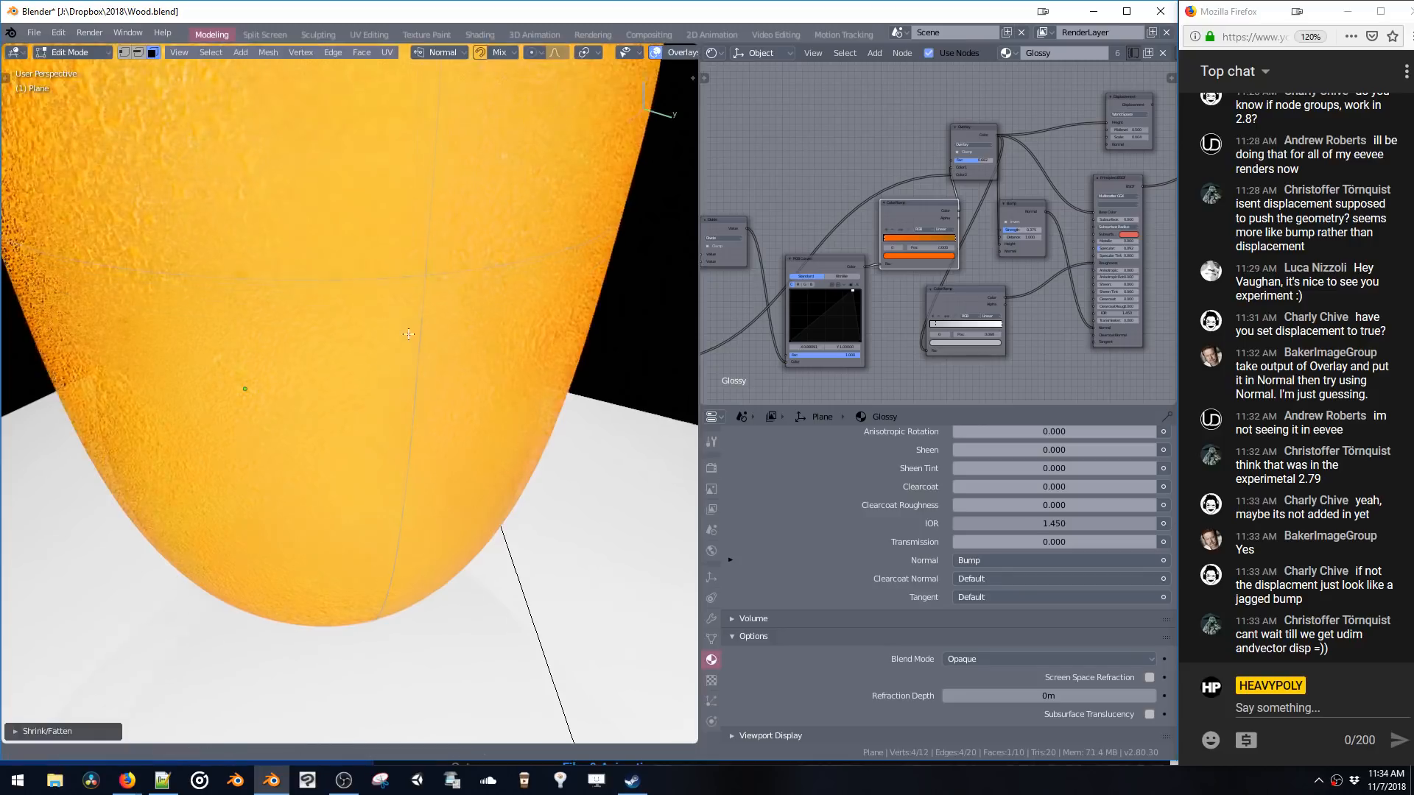
scroll(398, 398, "down", 3)
middle_click_drag(400, 400, 404, 319)
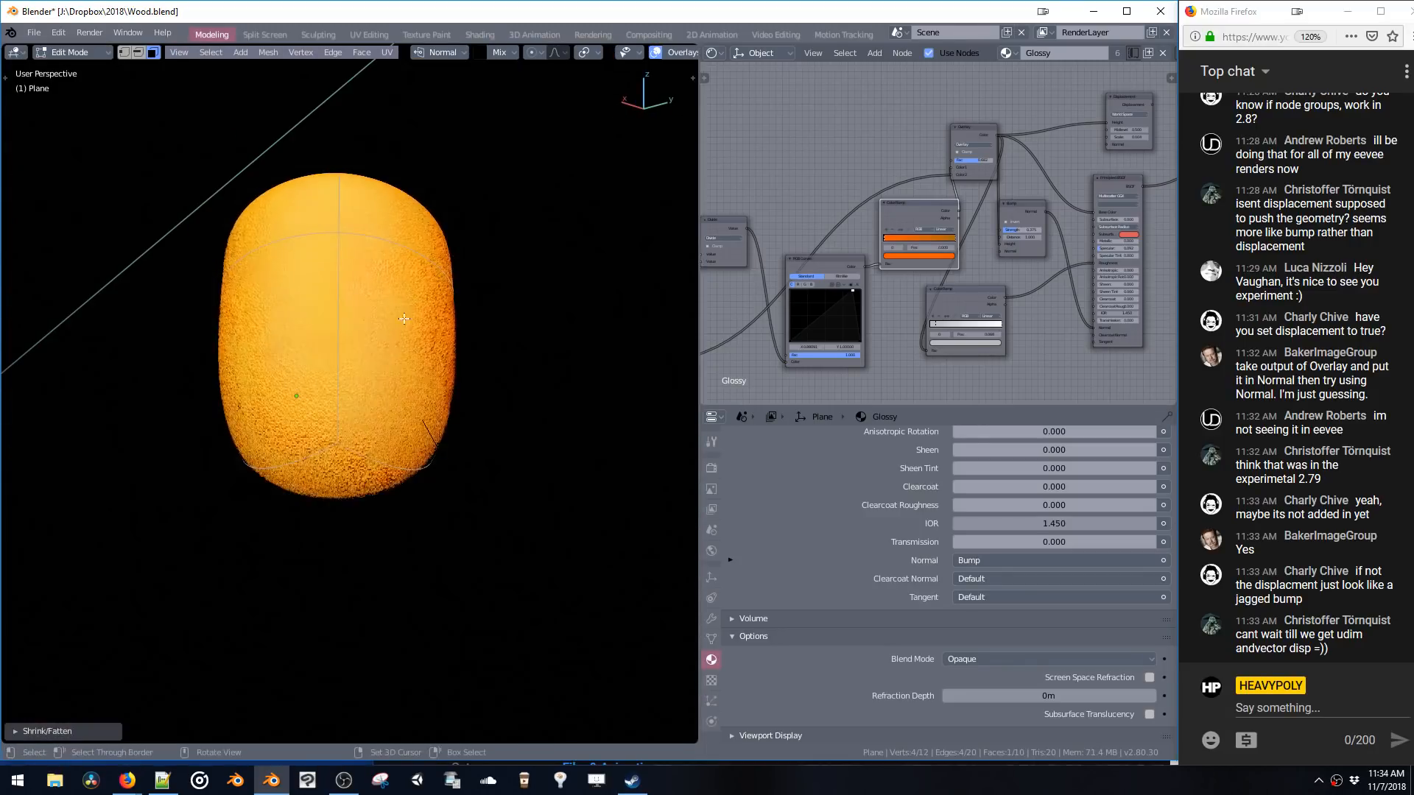
middle_click_drag(349, 483, 384, 510)
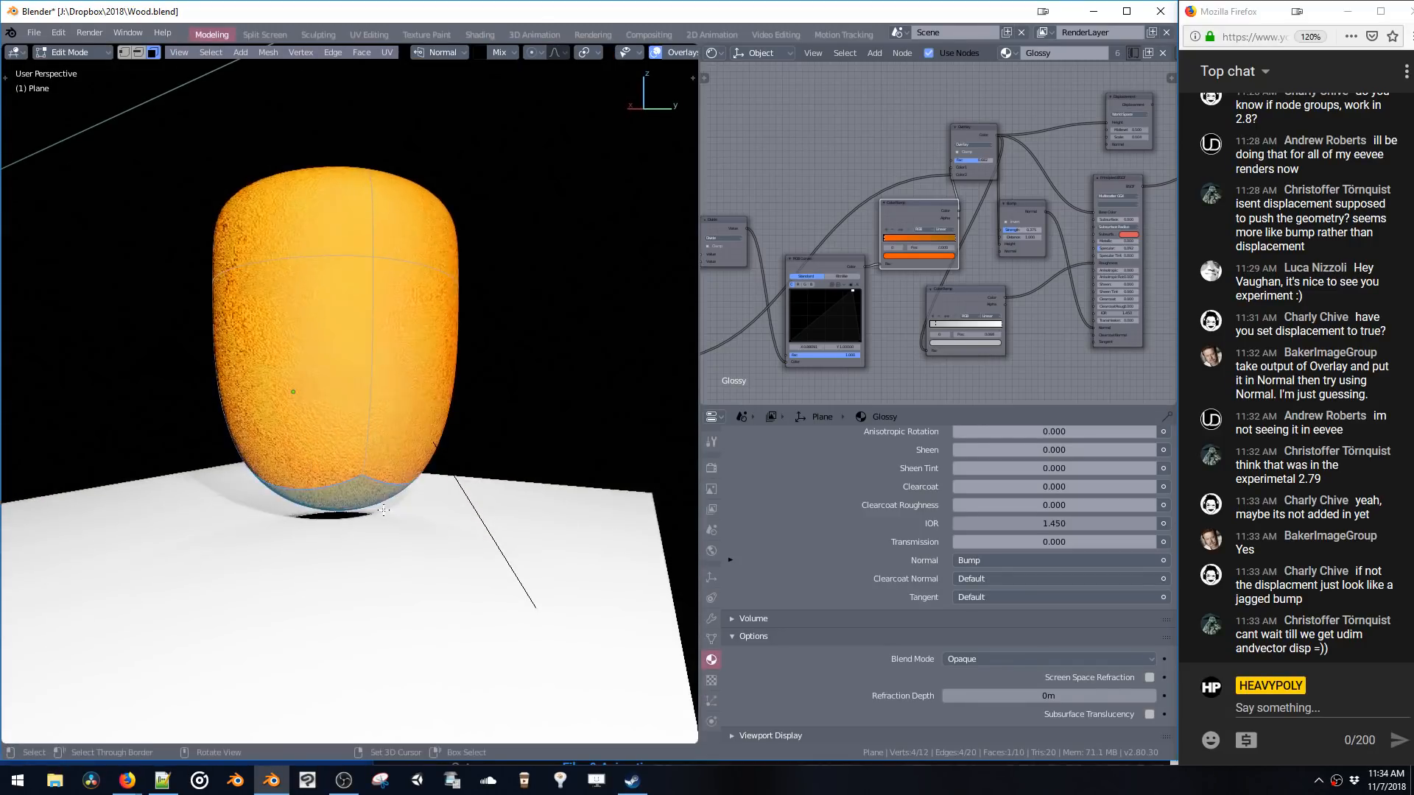
- Add loop cuts around the tall body and slide them to tighten its rounded base
left_click(369, 416)
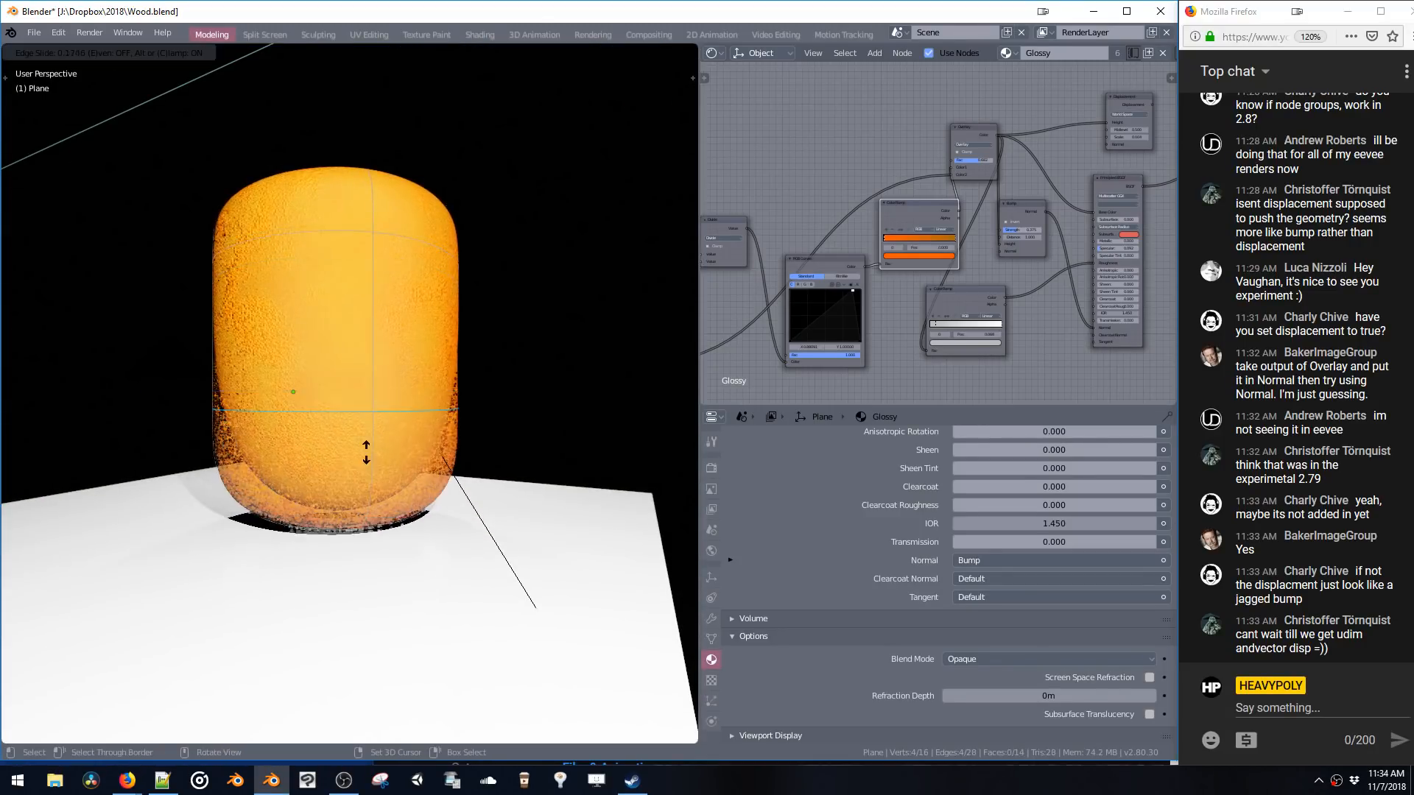
left_click(371, 602)
left_click(372, 430)
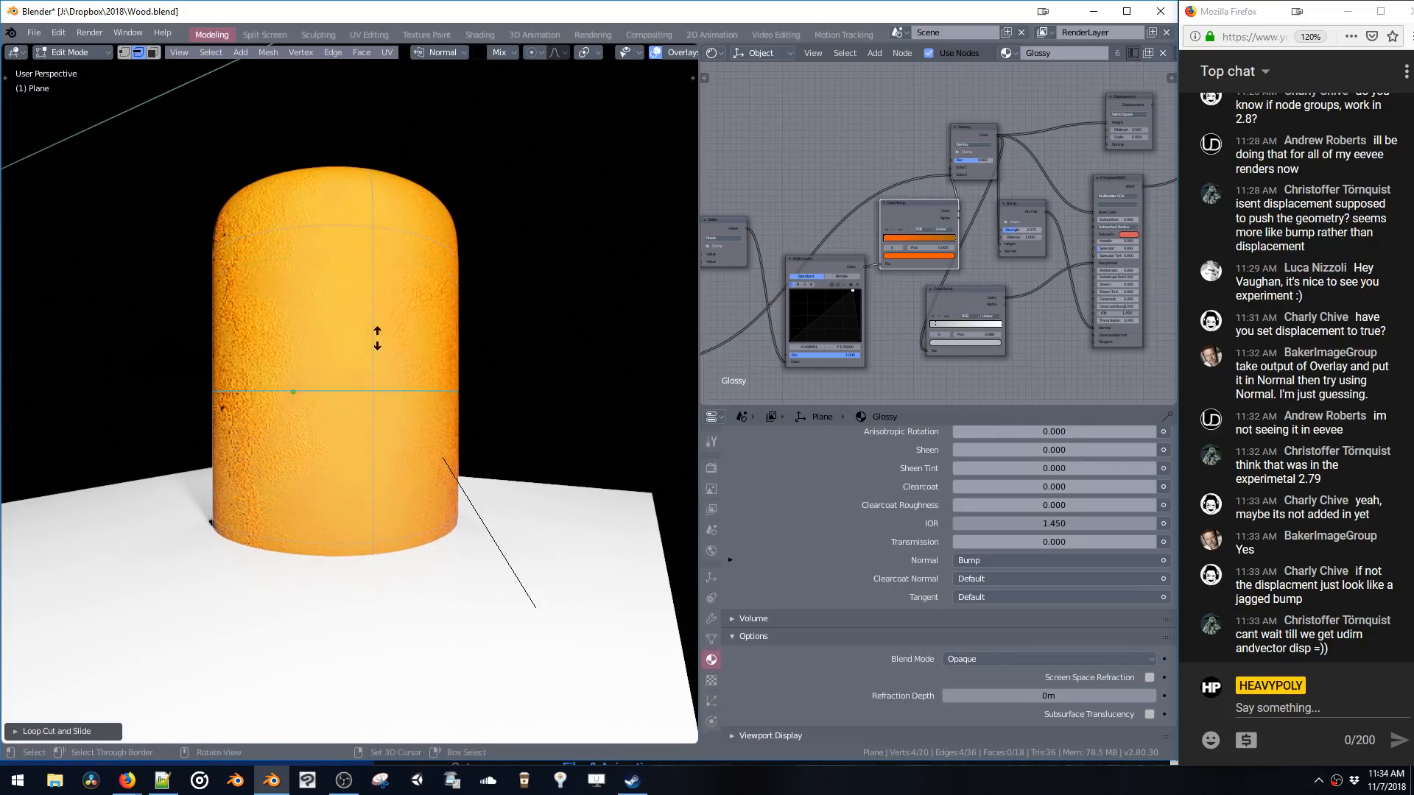
left_click(379, 65)
- Move the selected edge loop along the global Z axis and dissolve the extra loop below the body's top edge
middle_click_drag(377, 236, 457, 372)
key("Tab")
key("g")
key("z")
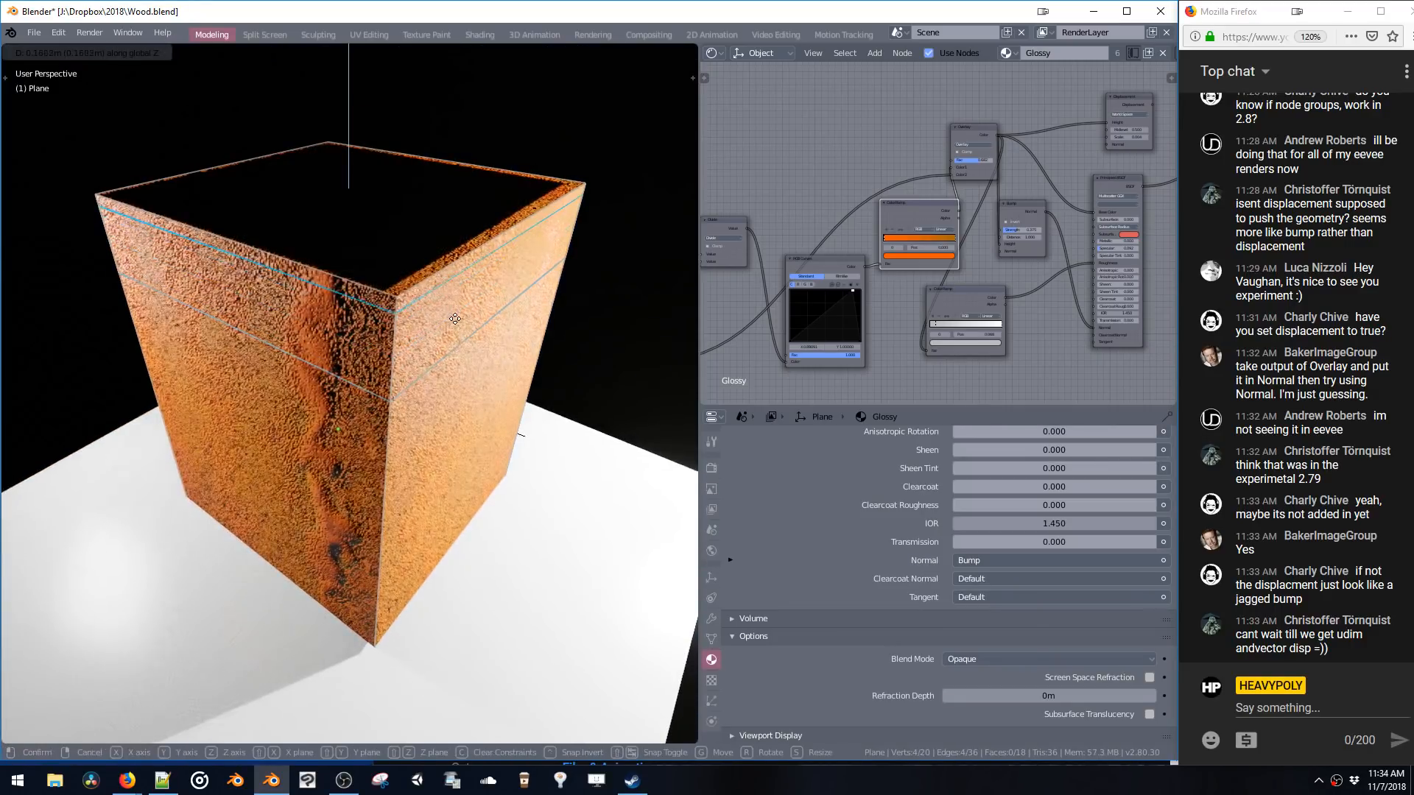
left_click(441, 364)
left_click(436, 366, "alt")
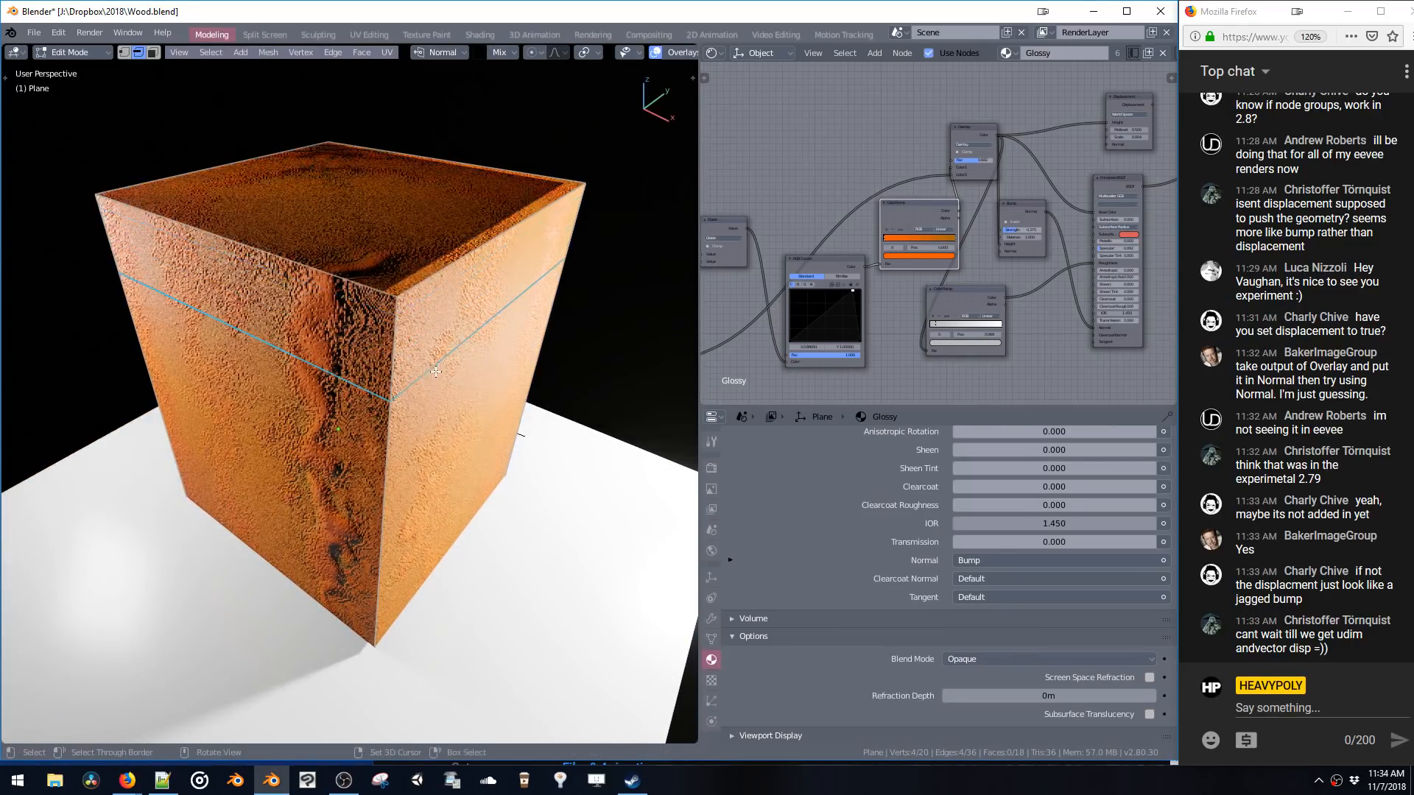
left_click(421, 387, "alt+shift")
key("ctrl+x")
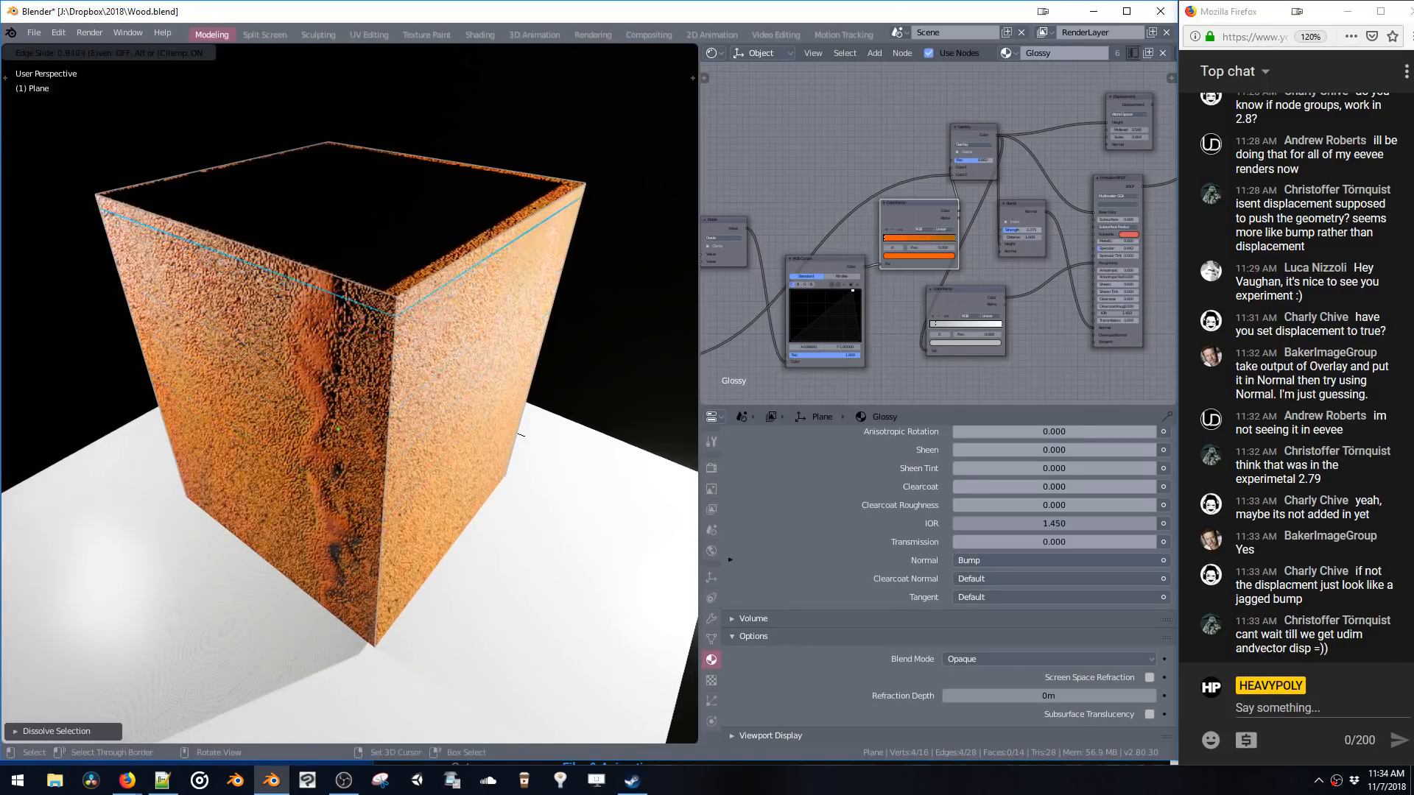
- Add a loop cut close to the body's top edge and return to Object Mode with the subdivision smoothing on
left_click(398, 346)
left_click(431, 181)
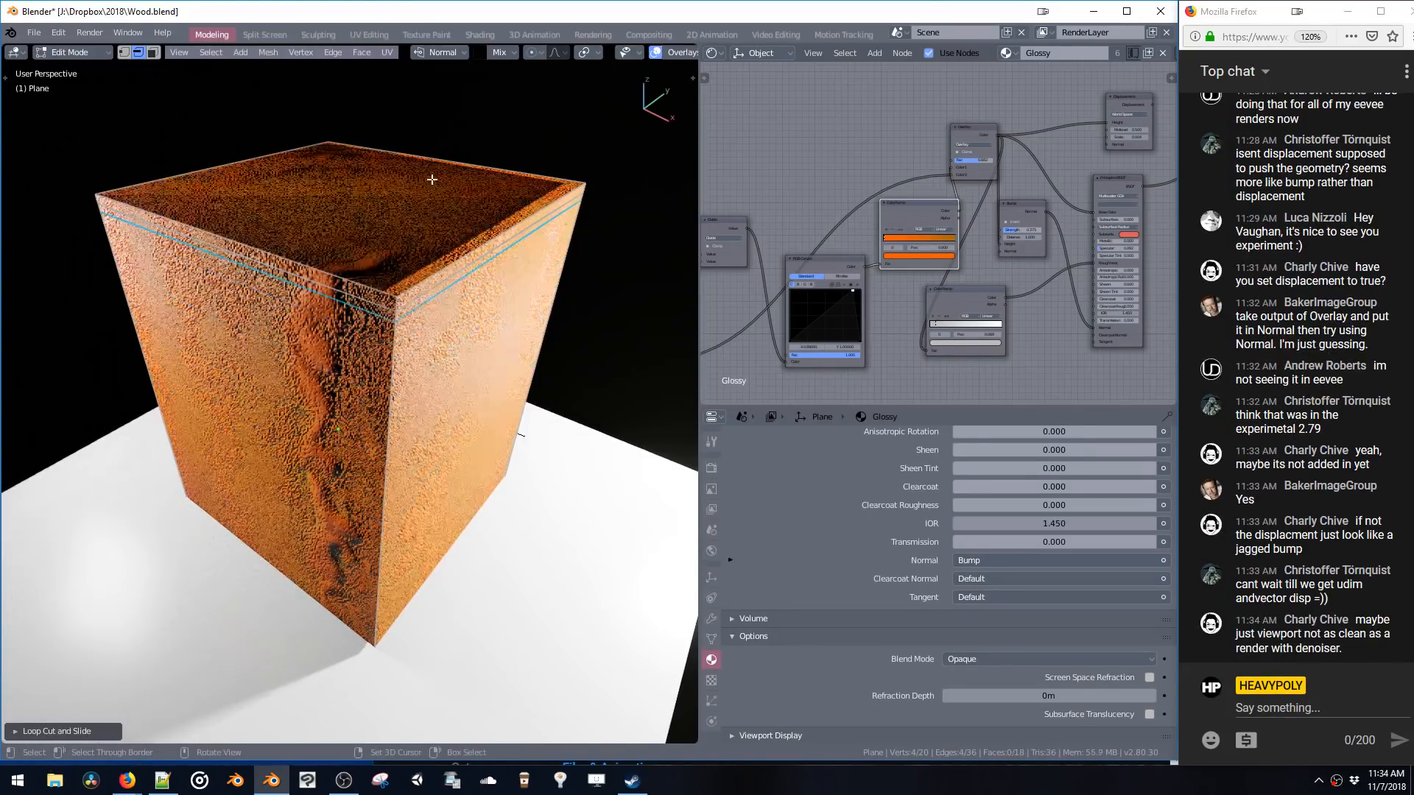
key("space")
left_click(432, 304)
key("ctrl+2")
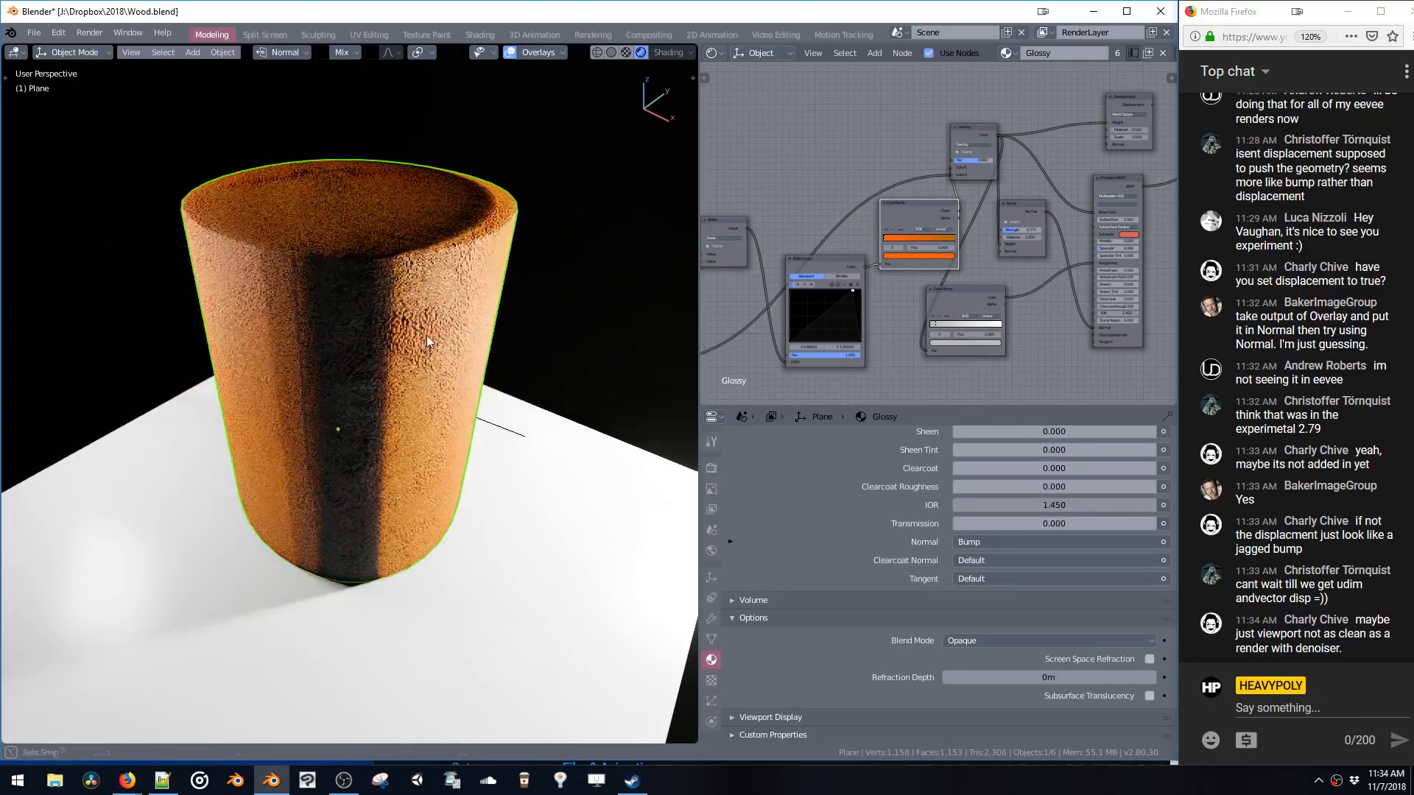
- Duplicate the body, offset the copy and cut it out of the original with Live Subtract
mouse_move(427, 334)
middle_mouse_down()
mouse_move(479, 302)
mouse_move(448, 325)
mouse_move(457, 371)
mouse_move(479, 386)
mouse_move(562, 367)
mouse_move(462, 348)
mouse_move(506, 341)
middle_mouse_up()
key("shift+d")
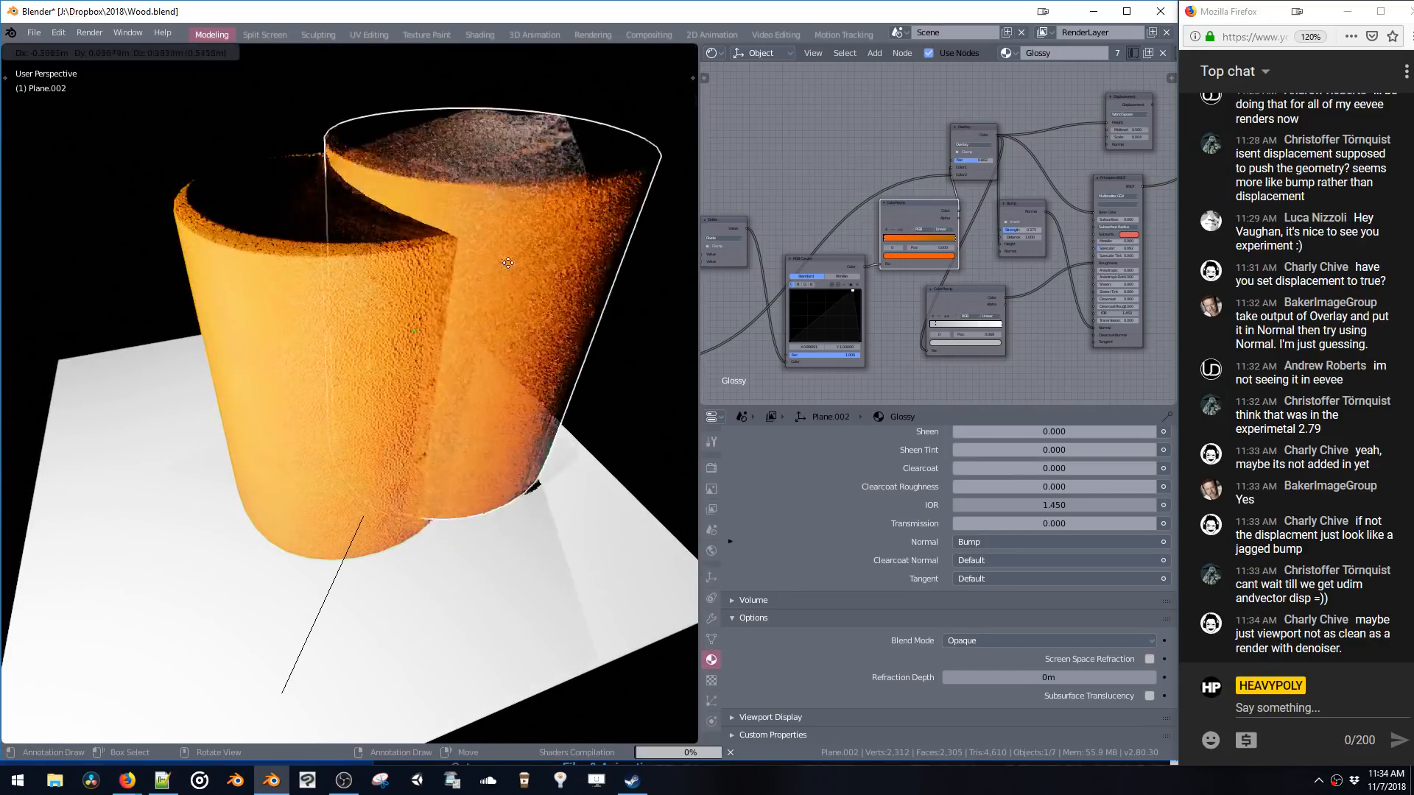
left_click(341, 292)
key("ctrl+shift+b")
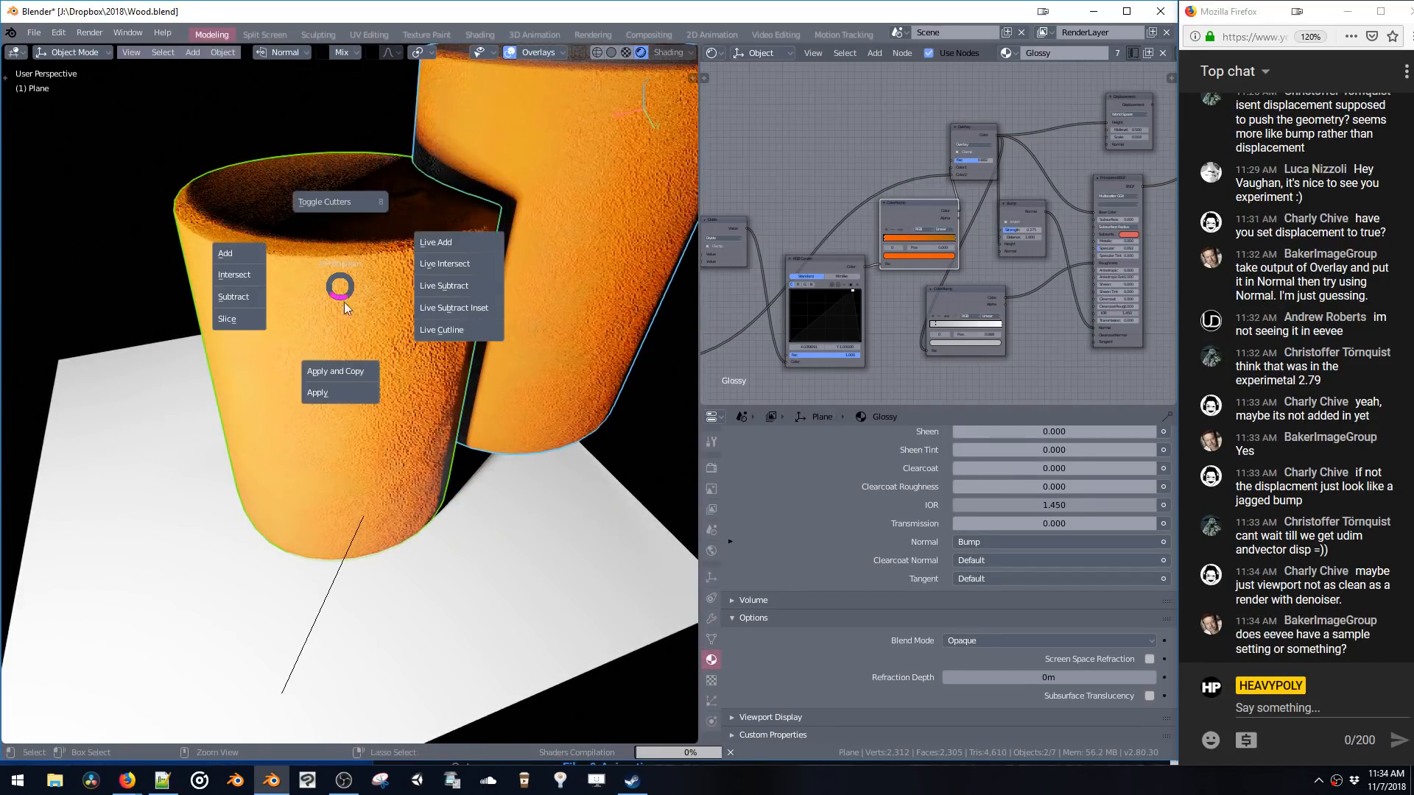
left_click(453, 285)
middle_click_drag(454, 285, 287, 298)
- Select the Boolean cutter and raise it along the global Z axis
left_click(403, 525)
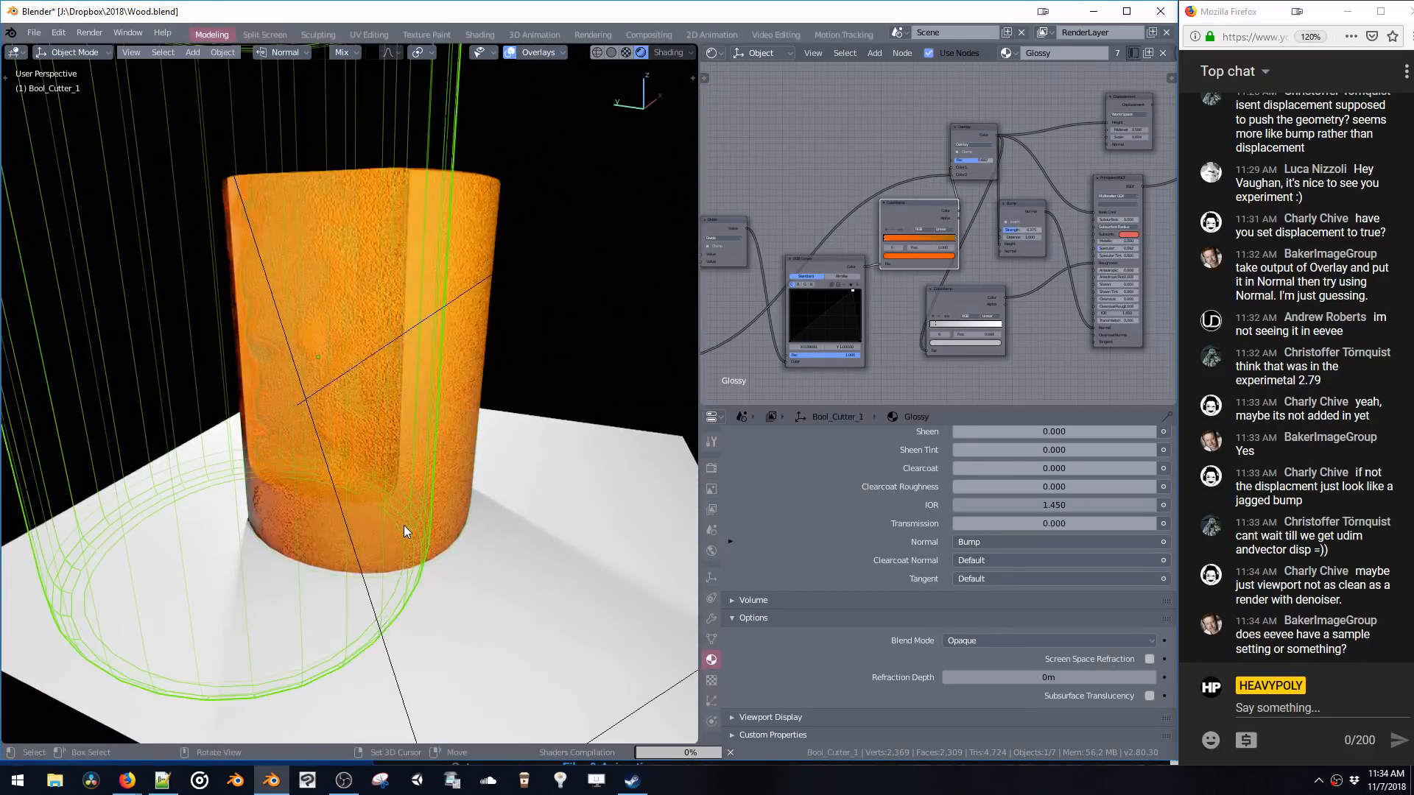
key("g")
key("z")
left_click(383, 324)
middle_click_drag(382, 324, 218, 255)
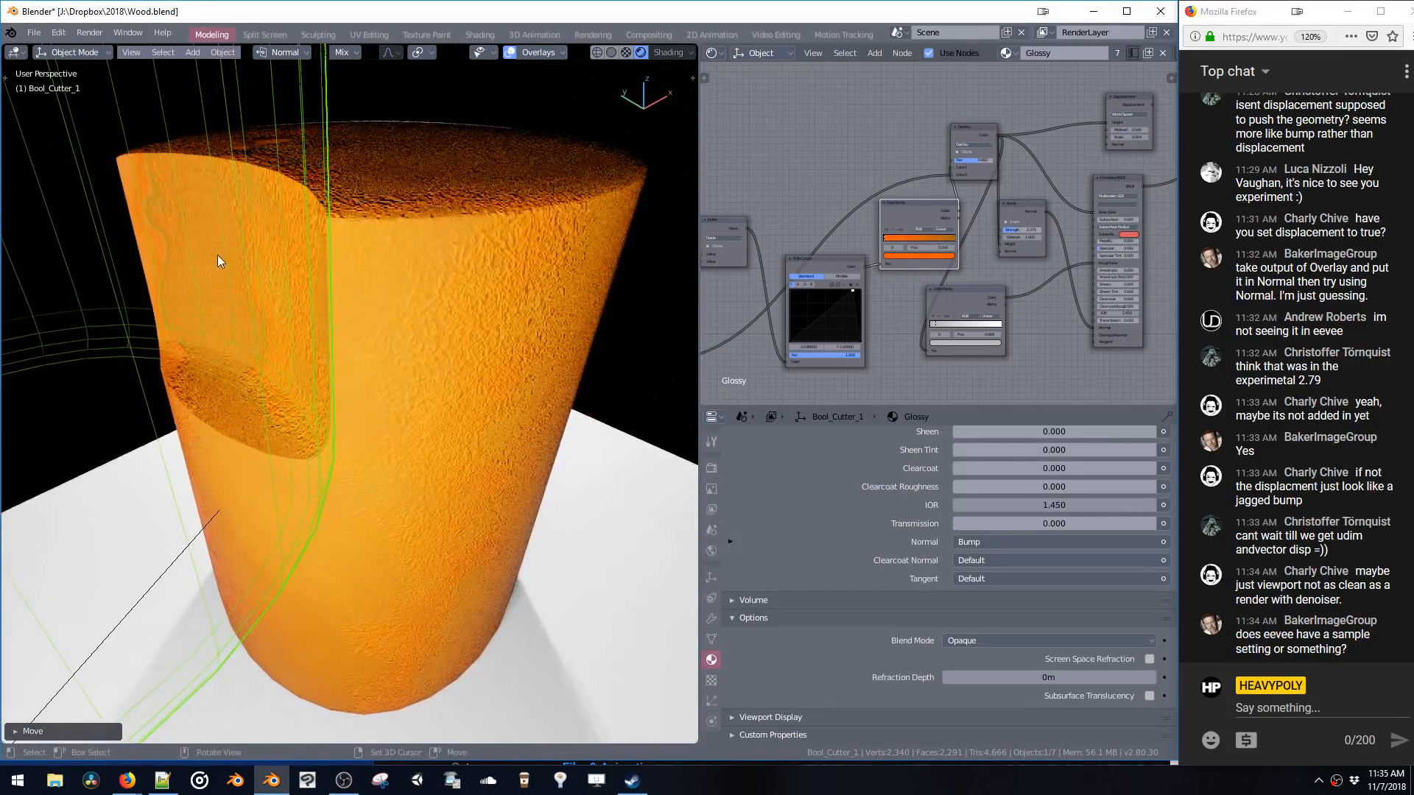
- Shift the Boolean cutter along the X and Y axes to hollow a wider section of the body
key("g")
key("x")
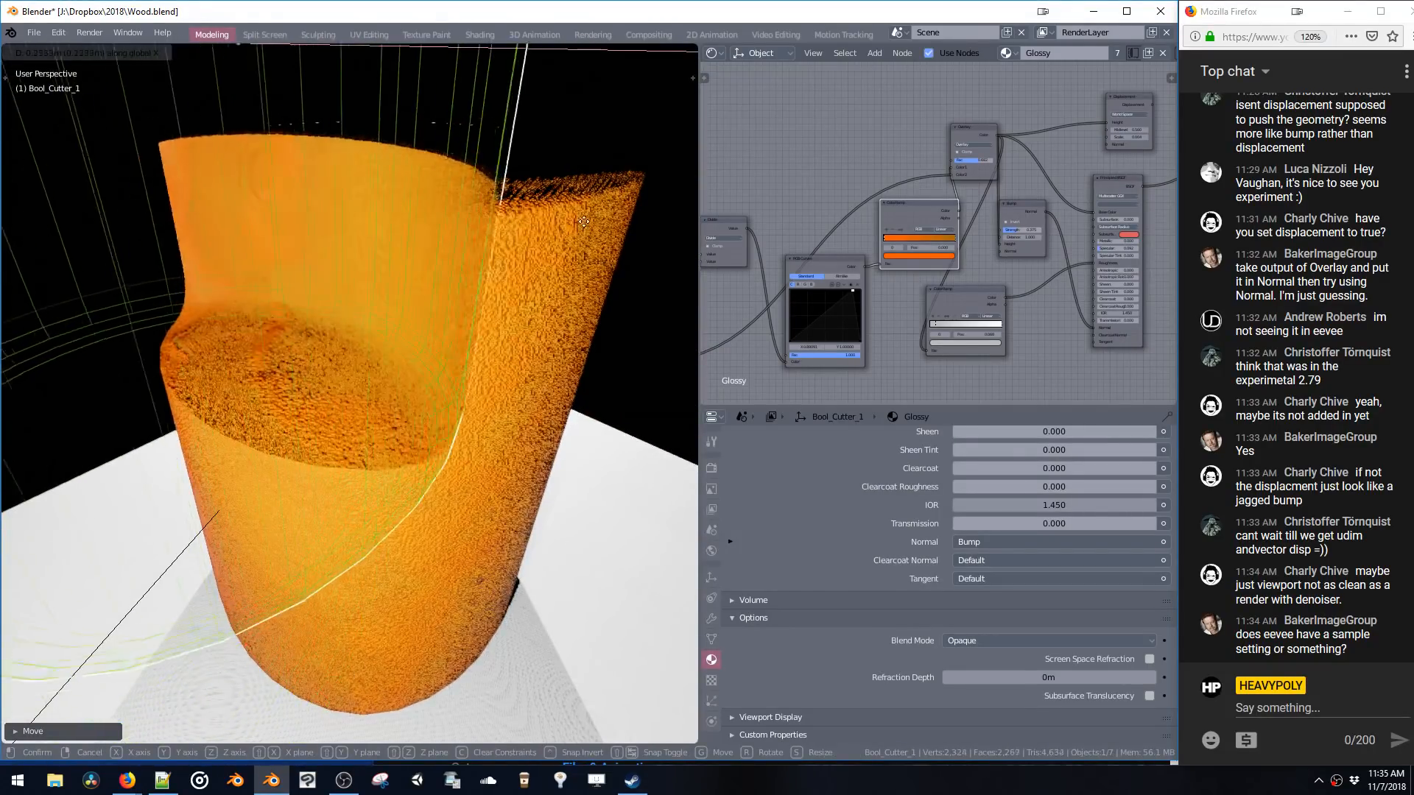
left_click(448, 308)
middle_click_drag(448, 308, 394, 310)
key("g")
key("y")
left_click(422, 360)
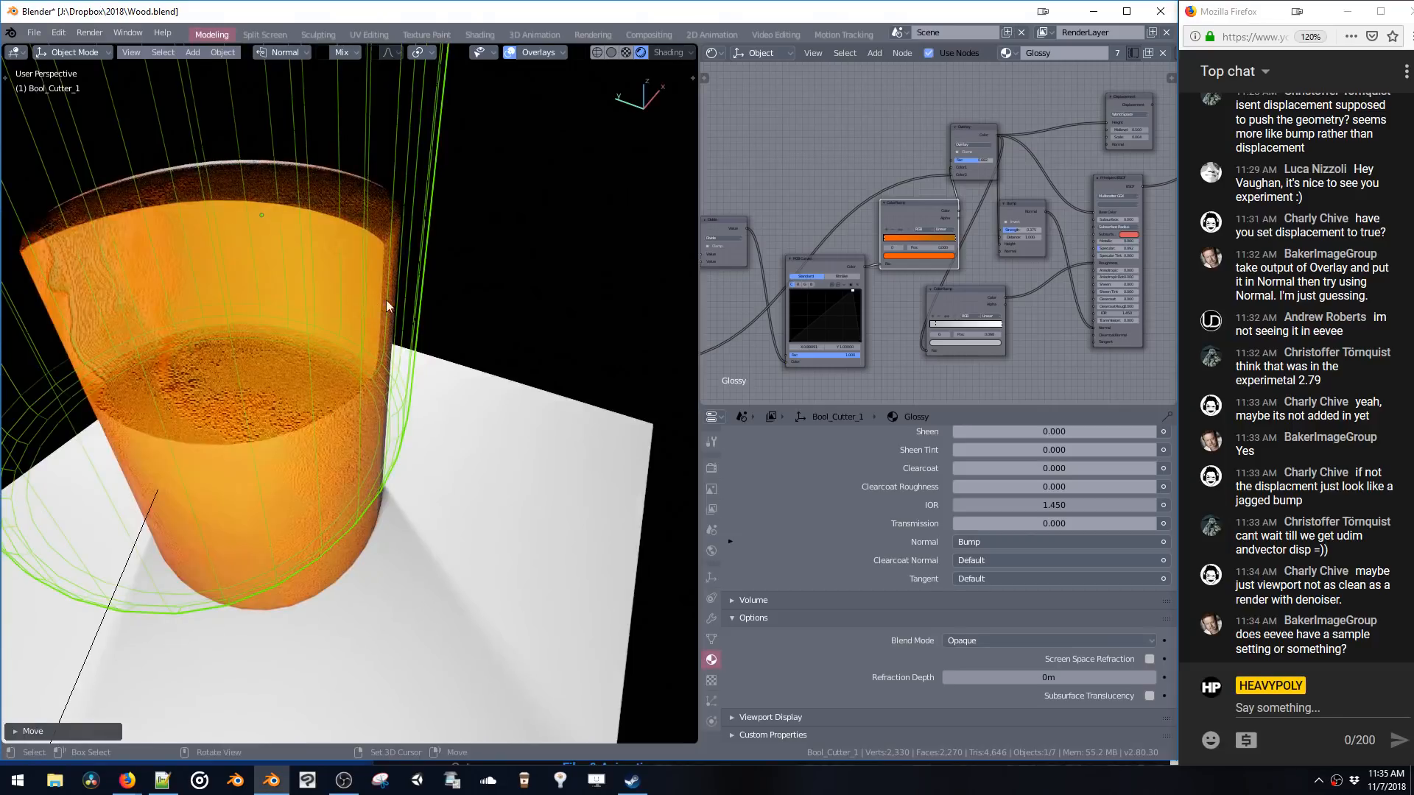
- Delete the Boolean cutter to get the solid body back
key("space")
middle_click_drag(396, 237, 308, 383)
key("Tab")
key("x")
left_click(399, 356)
- Select the body's whole mesh in Edit Mode, scale it down and check the bump detail up close
key("space")
left_click(436, 300)
middle_click_drag(436, 300, 447, 388)
key("s")
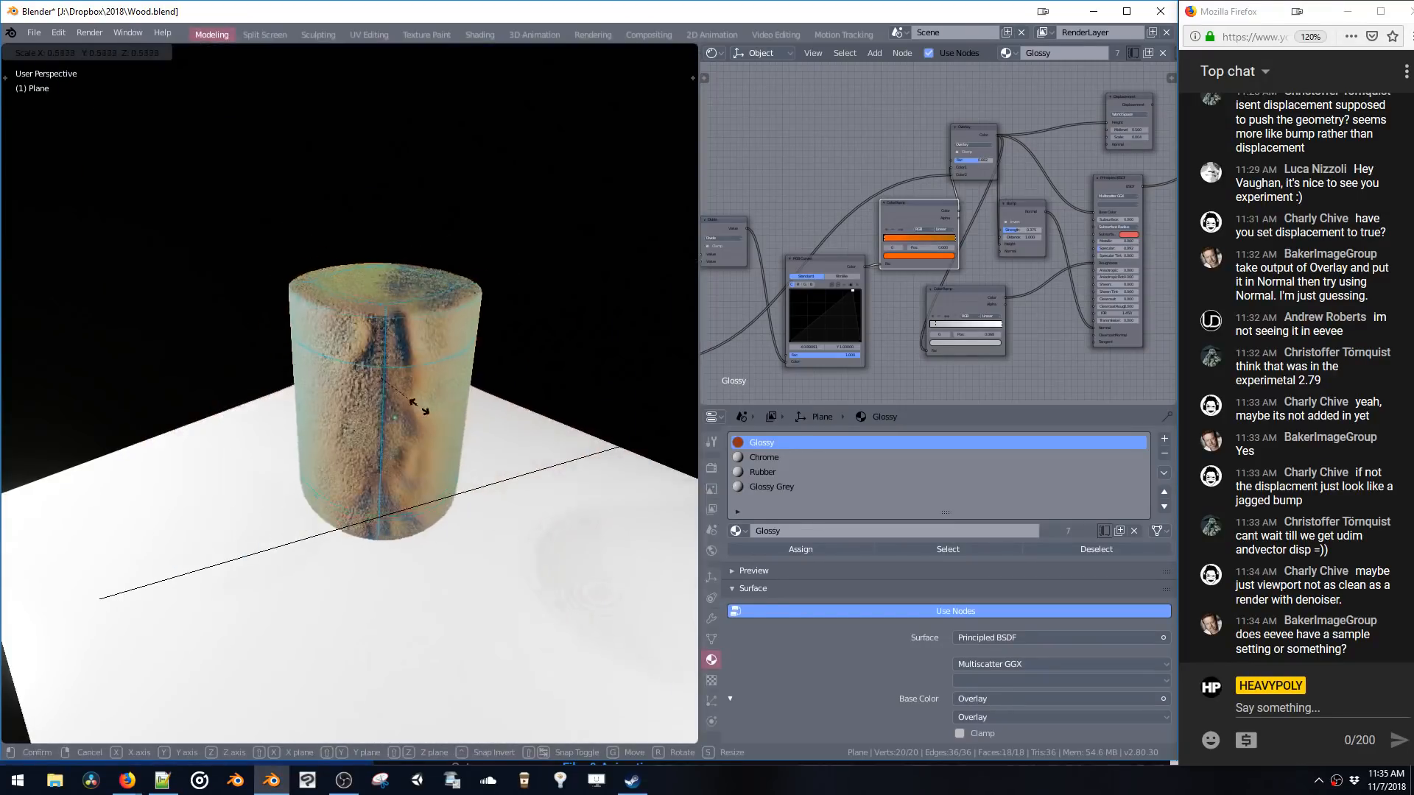
left_click(395, 399)
scroll(432, 386, "up", 8)
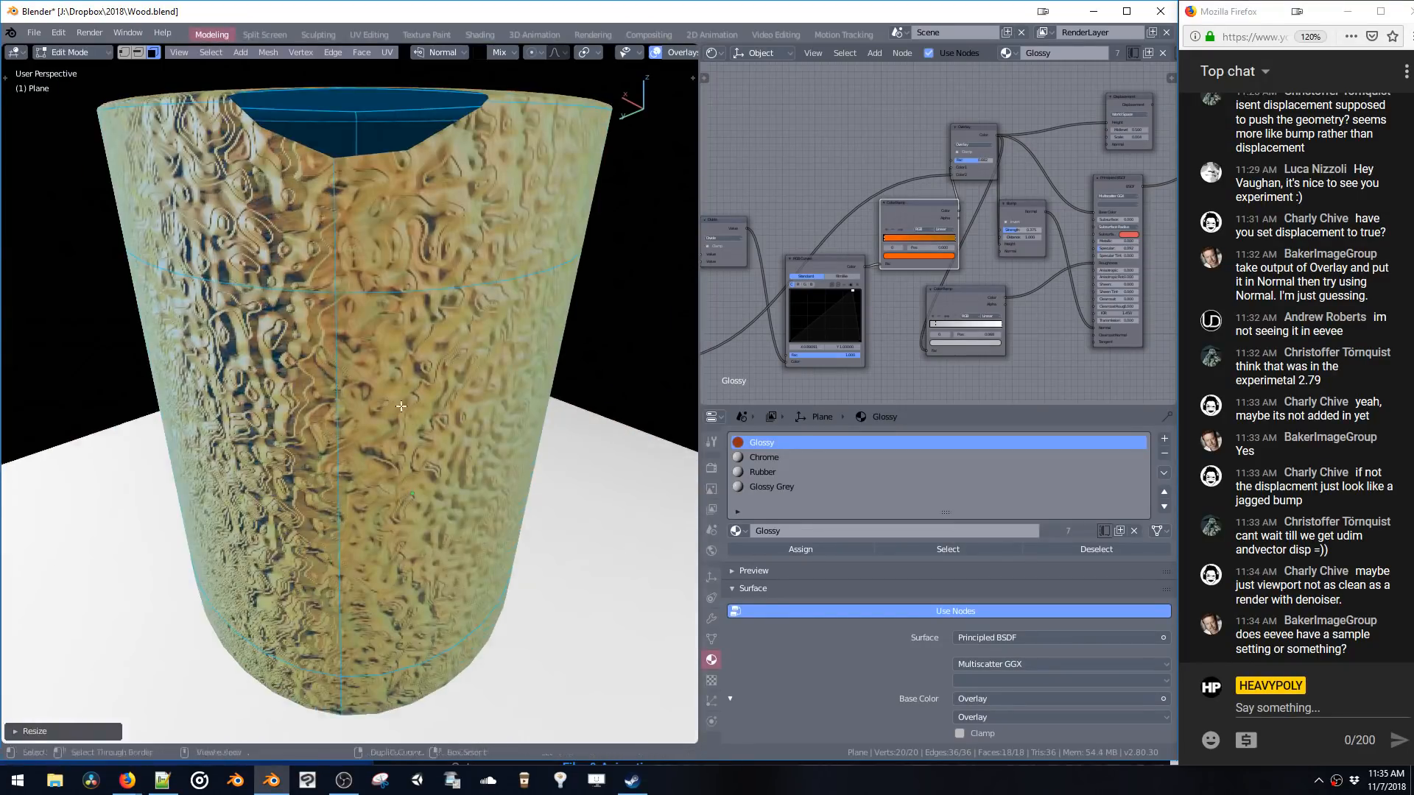
scroll(431, 387, "down", 10)
scroll(442, 475, "up", 4)
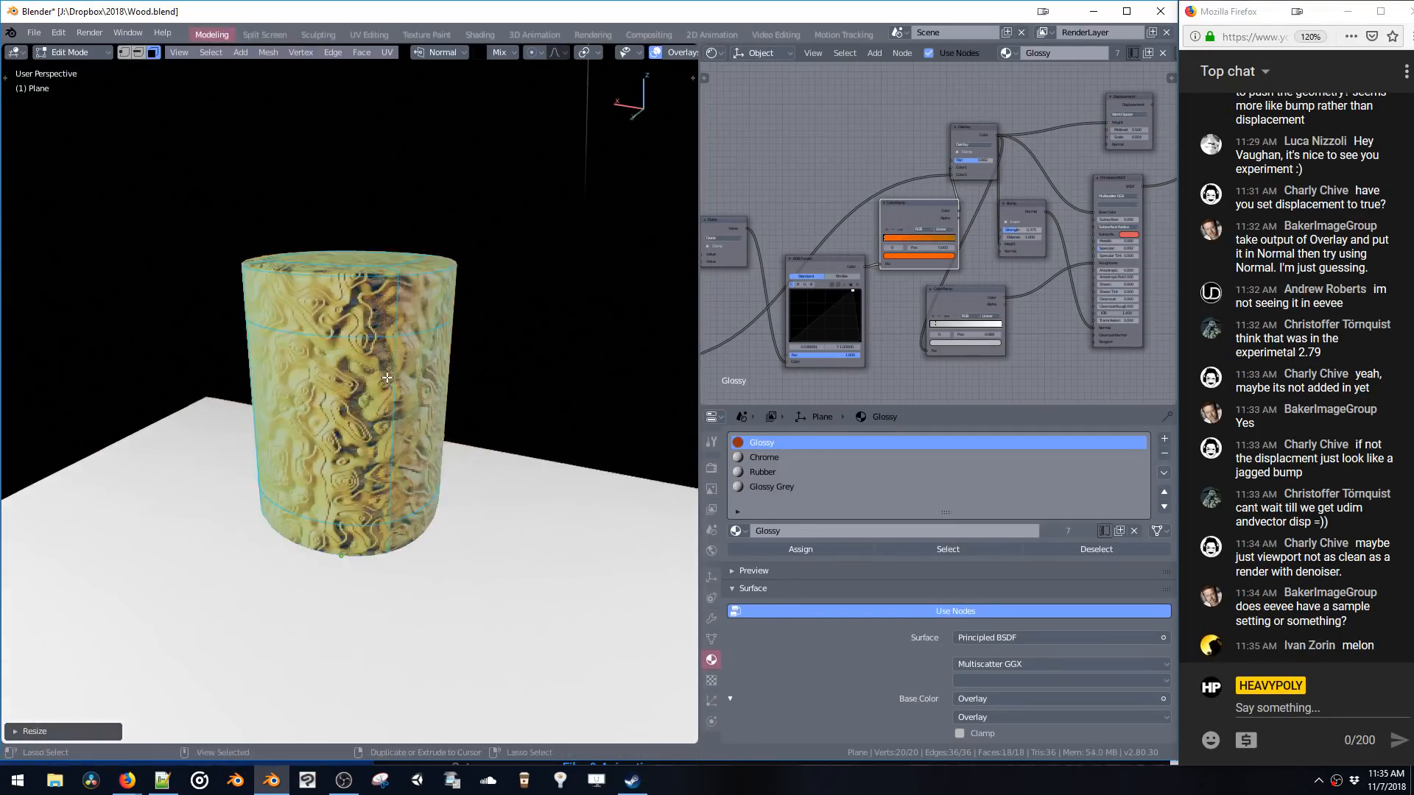
- Rescale the whole mesh twice more to adjust the coarseness of the bump pattern on it
middle_click_drag(441, 475, 435, 419)
scroll(452, 436, "down", 3)
key("s")
left_click(465, 434)
scroll(441, 435, "down", 5)
key("s")
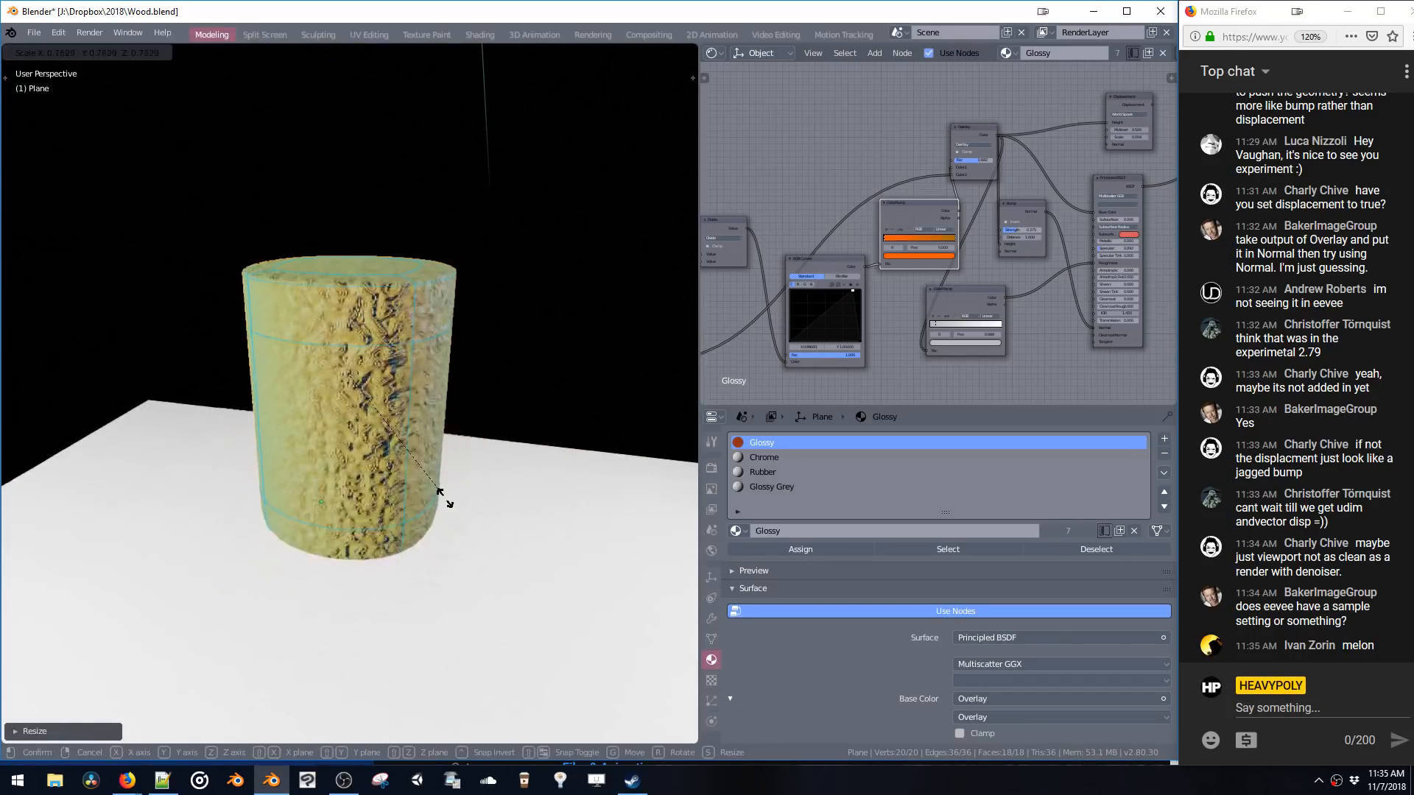
- Switch the selection mode, pick the body's top face and move it along the global Z axis
key("ctrl+Tab")
left_click(435, 442)
middle_click_drag(432, 445, 361, 236)
key("Tab")
key("g")
key("z")
left_click(353, 653)
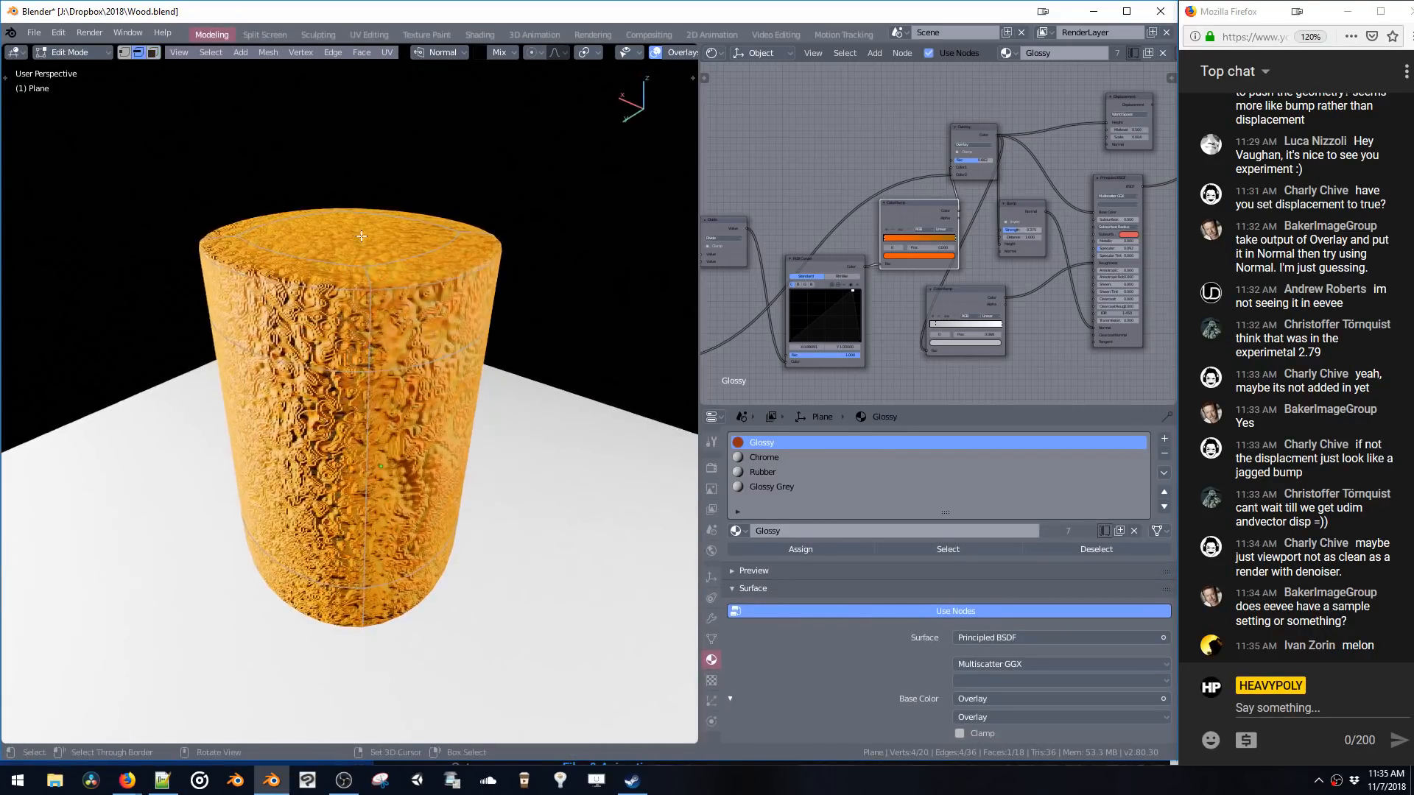
left_click(378, 218)
key("ctrl+space")
left_click(344, 232)
key("ctrl+space")
left_click(356, 361)
key("ctrl+space")
left_click(424, 281)
key("ctrl+space")
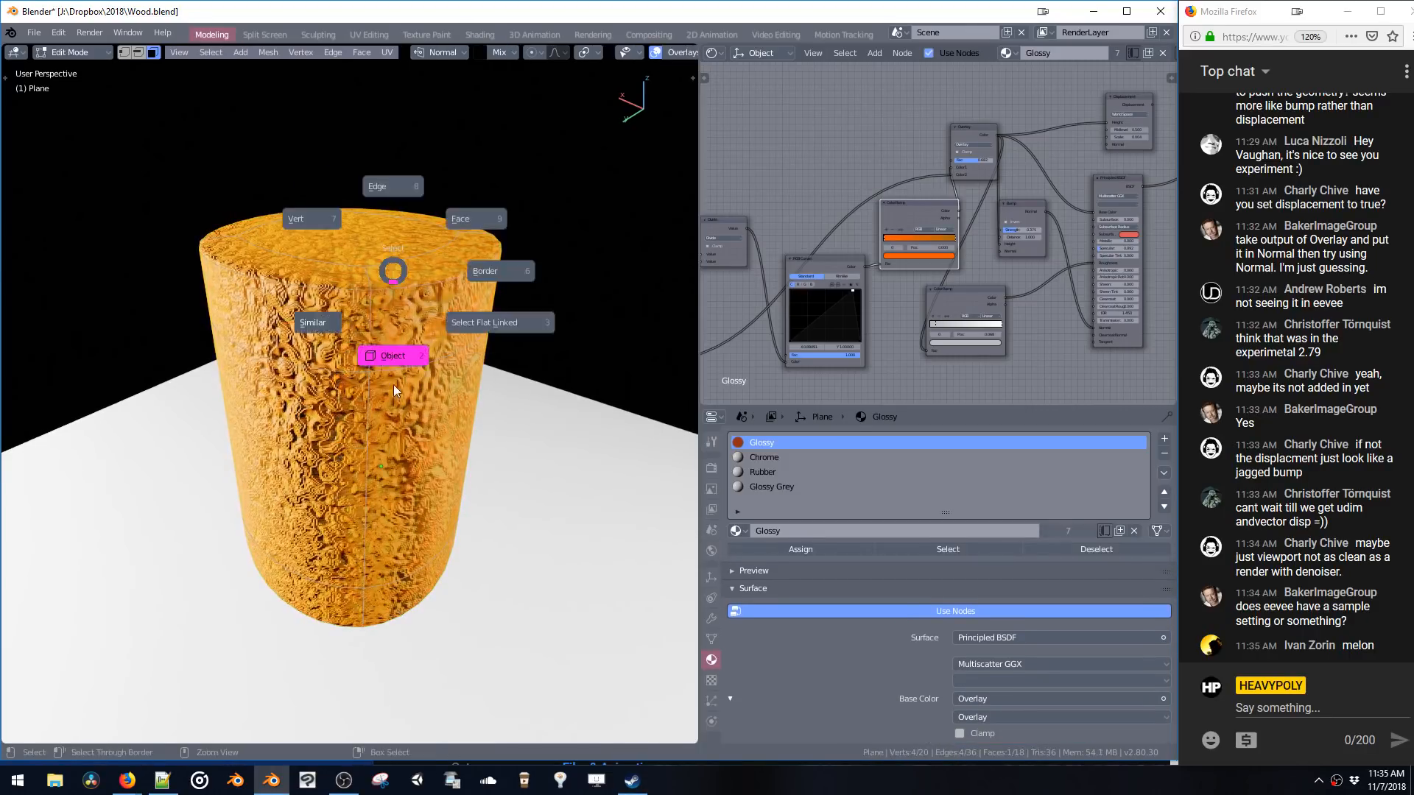
left_click(393, 385)
key("ctrl+space")
left_click(427, 274)
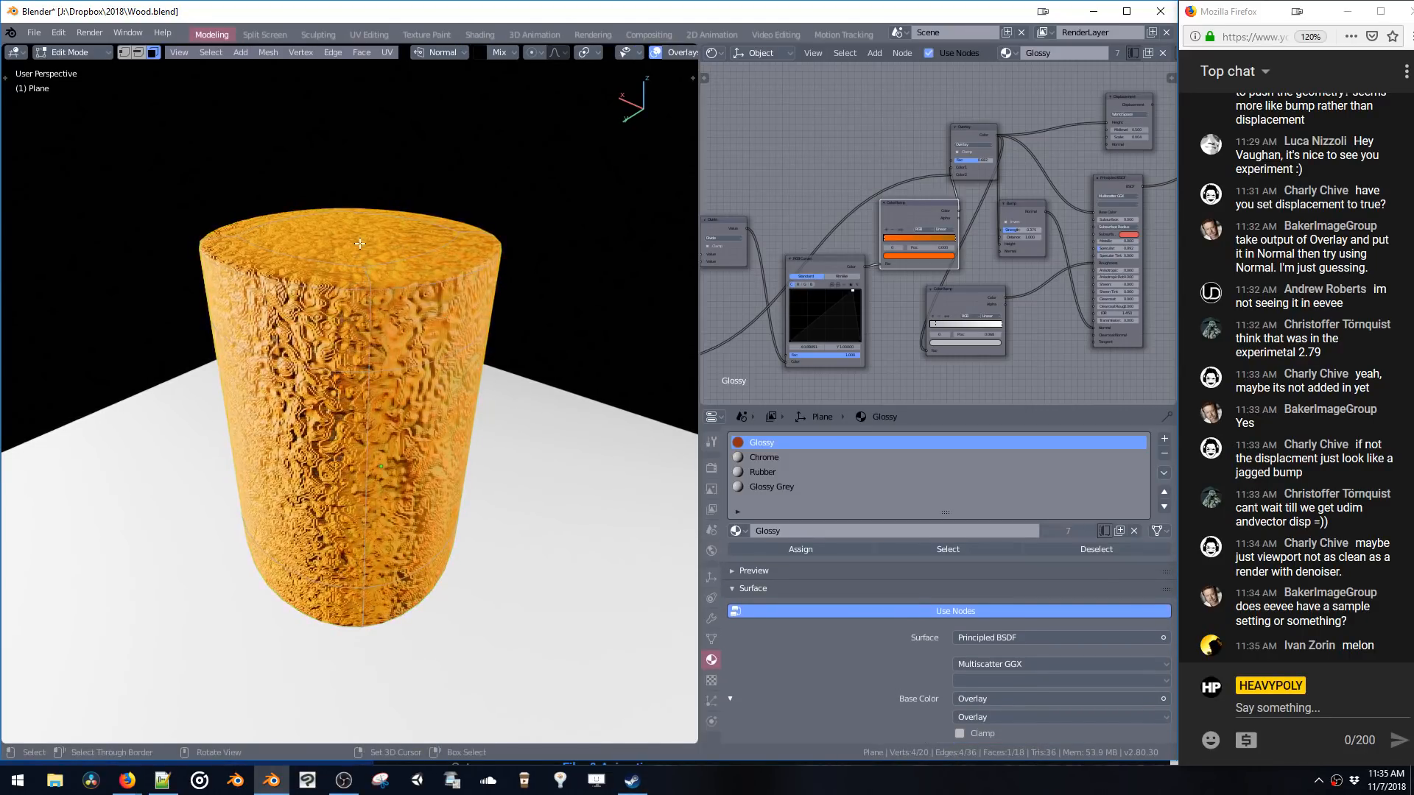
- Raise the body's top face to form a taller capsule with a rounded cap, and clear the selection
left_click(328, 232)
middle_click_drag(328, 232, 440, 326)
scroll(382, 280, "down", 3)
key("alt+a")
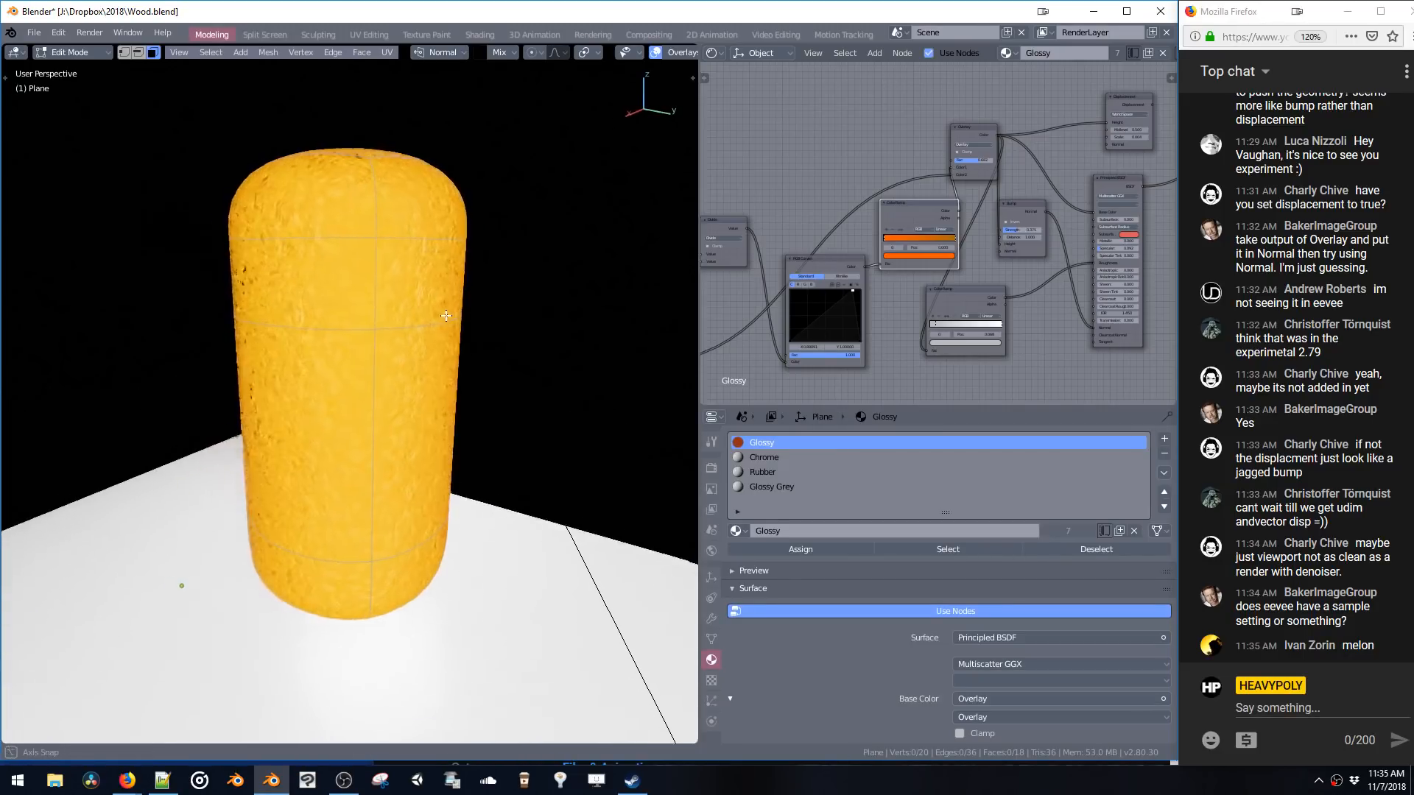
- Select the capsule's linked geometry and duplicate it along the X axis
left_click(432, 297)
key("ctrl+l")
key("shift+d")
key("x")
left_click(490, 318)
- Raise the duplicate capsule along Z, adjust it along X and return to Object Mode
key("g")
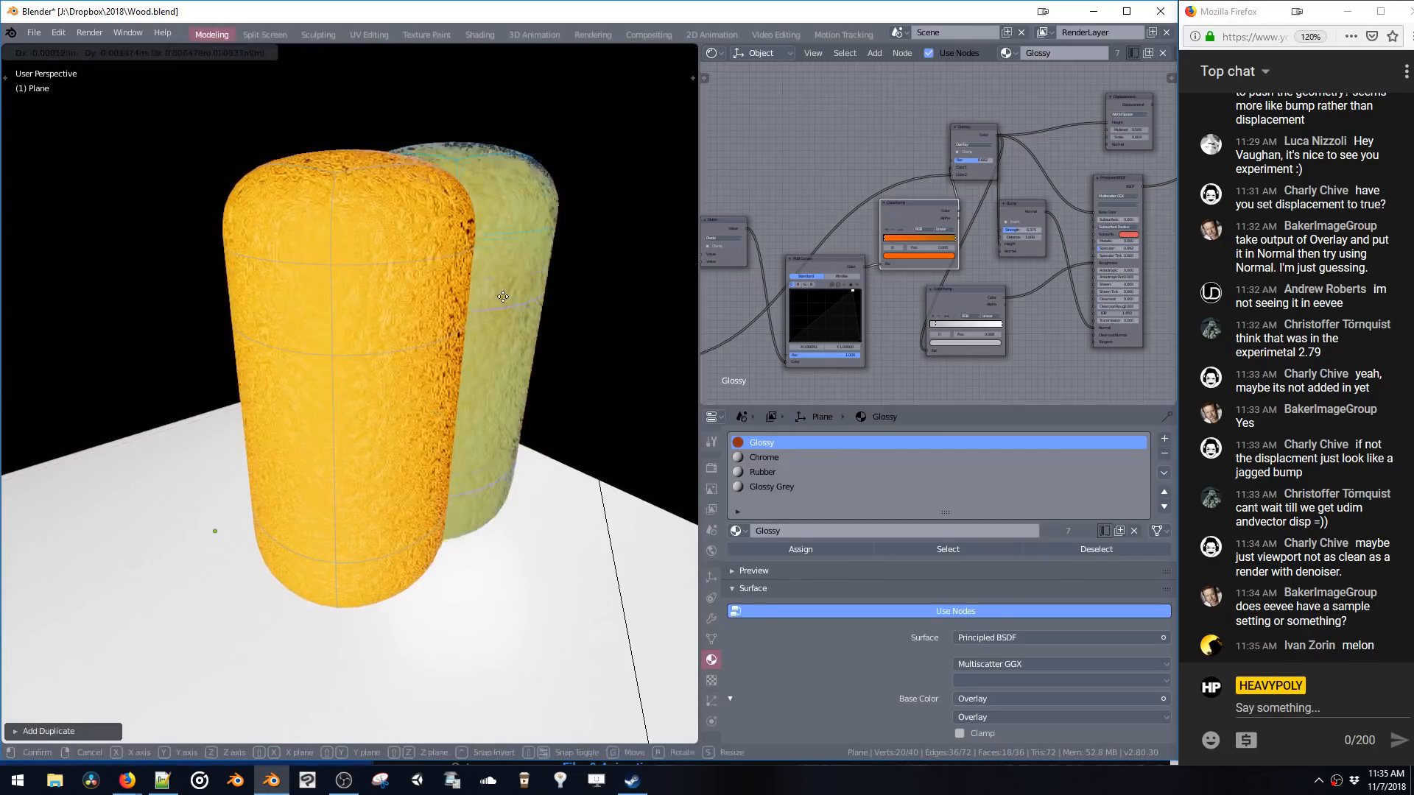
key("z")
left_click(465, 309)
middle_click_drag(466, 309, 379, 274)
key("g")
key("x")
left_click(376, 274)
key("ctrl+Tab")
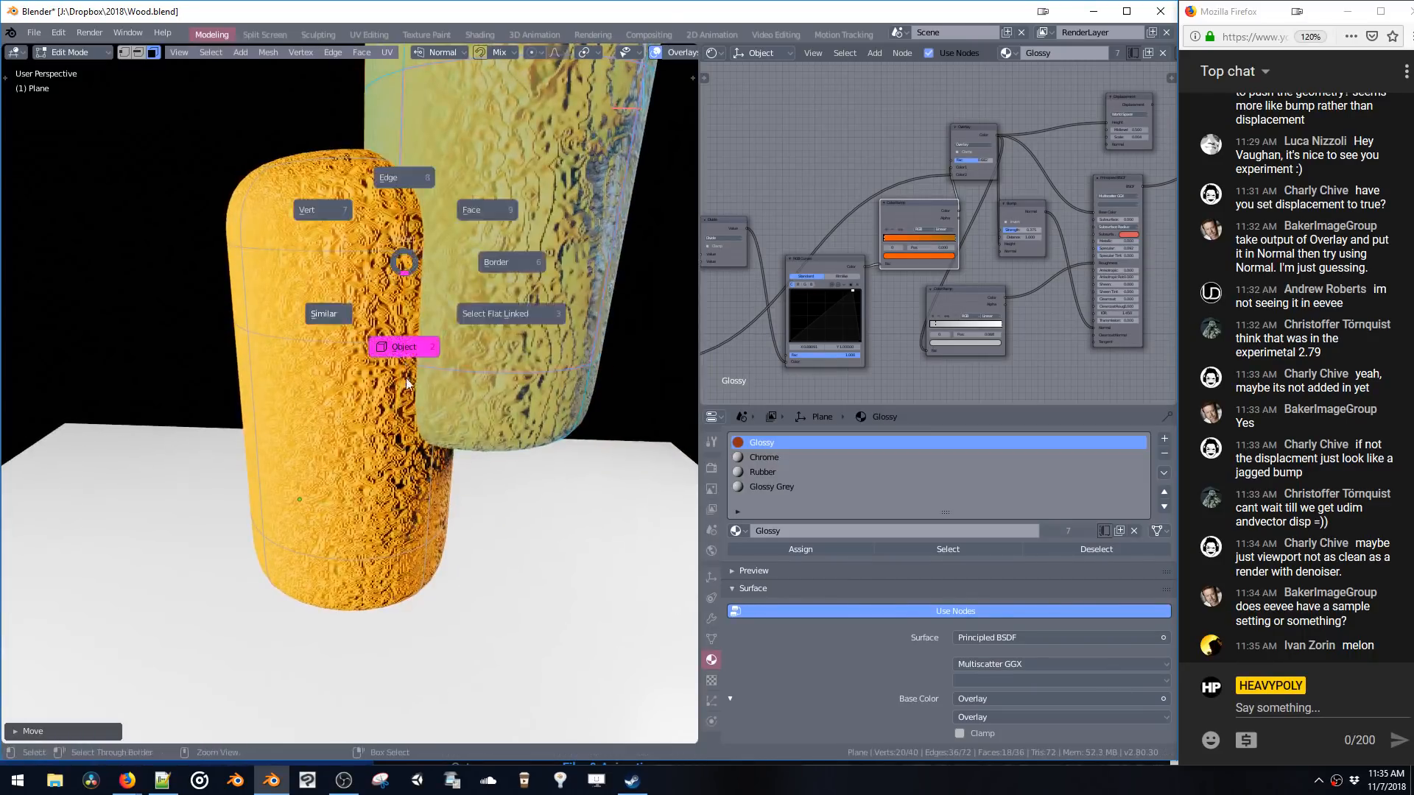
left_click(439, 321)
scroll(431, 287, "down", 3)
- Save the scene as a new file named Cheeto.blend in the J:\Dropbox\2018 folder
key("ctrl+s")
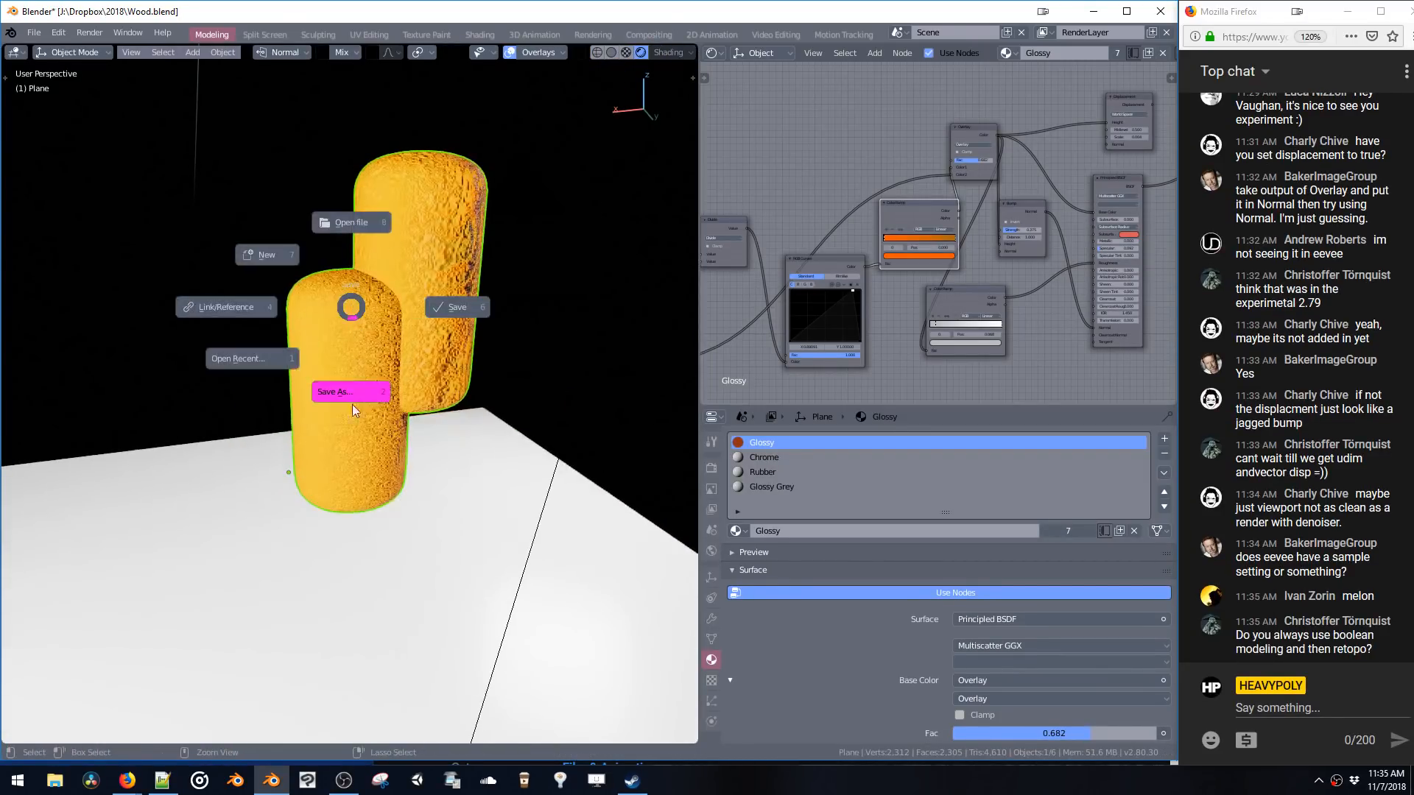
left_click(353, 388)
left_click(208, 89)
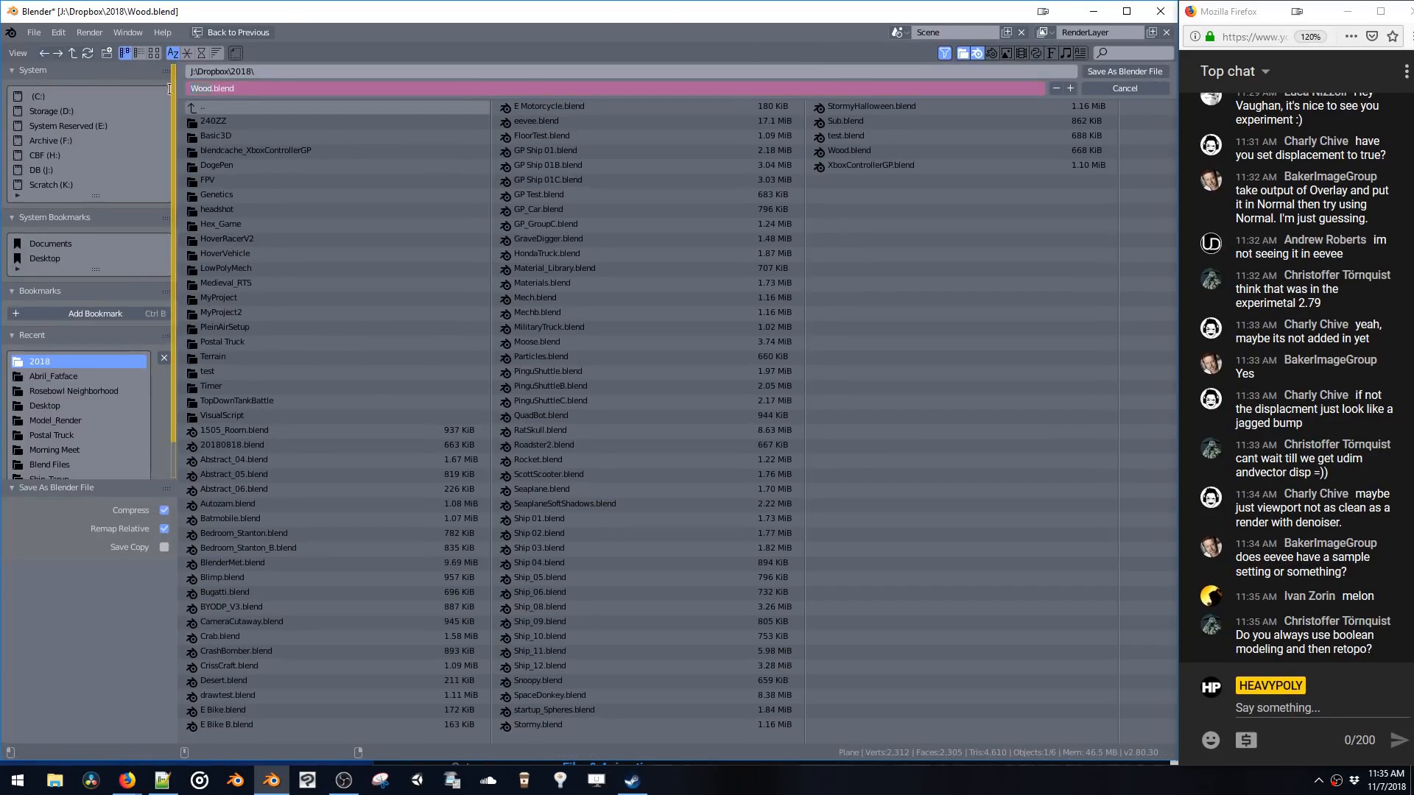
type("Cheeto")
key("Return")
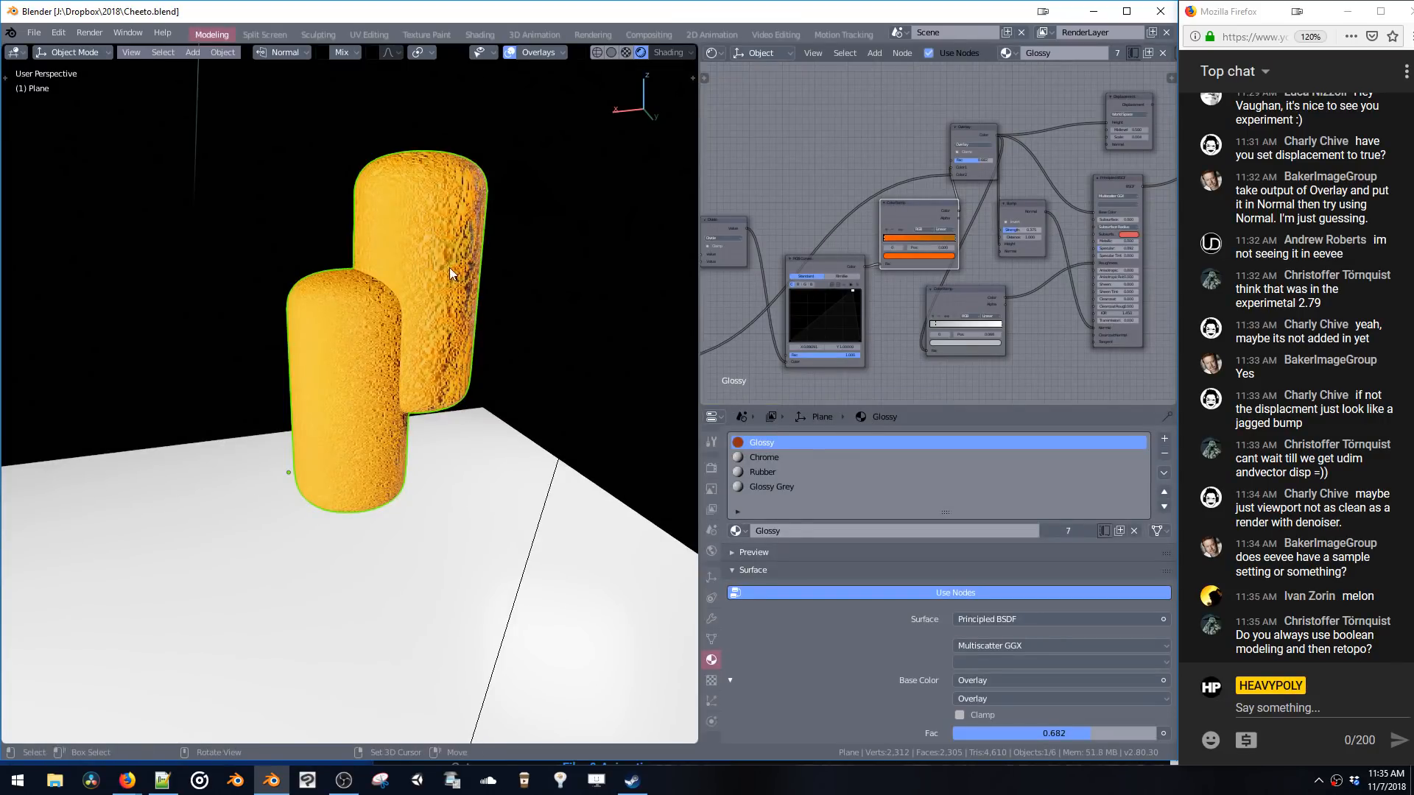
- Add a Ball metaball to the scene and move it away from the capsules
key("shift+a")
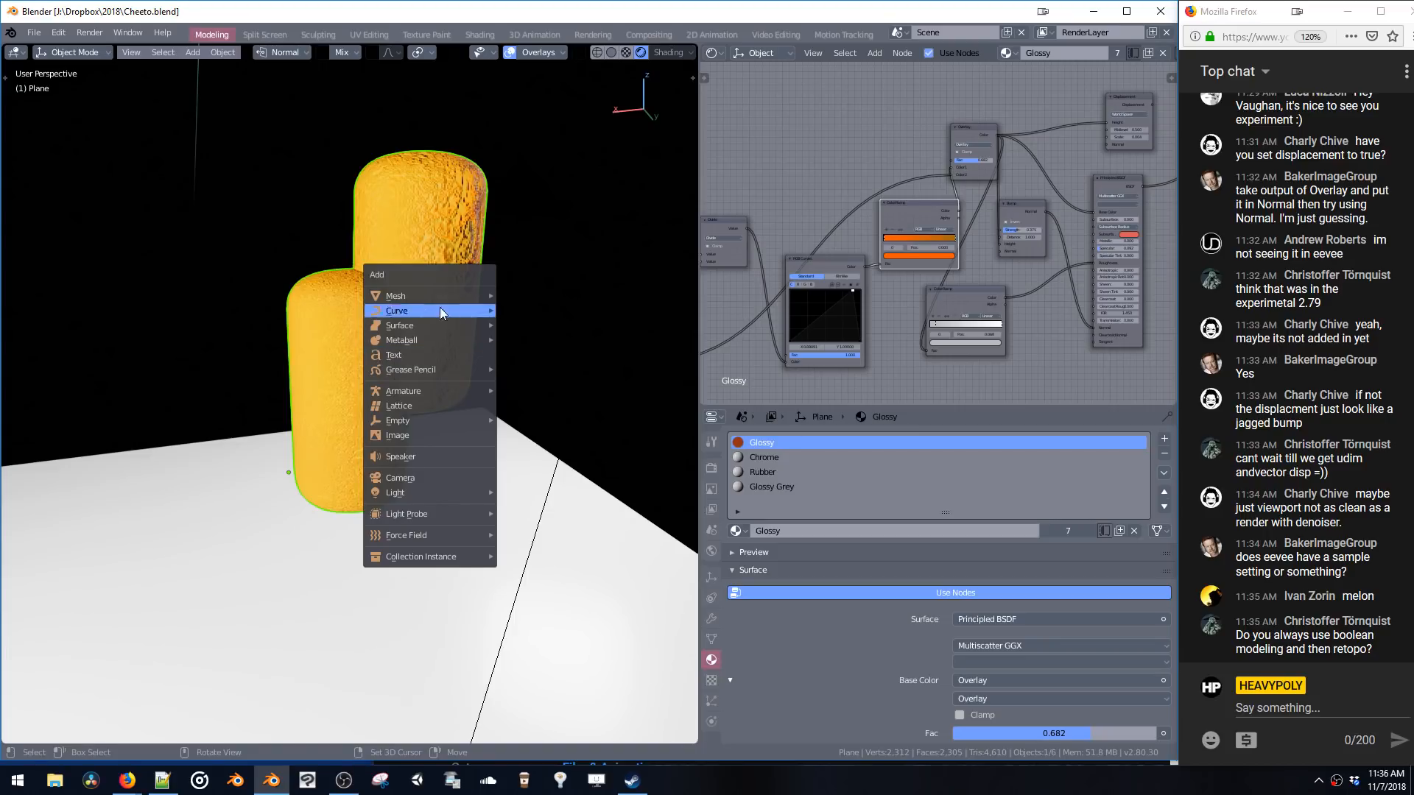
mouse_move(429, 342)
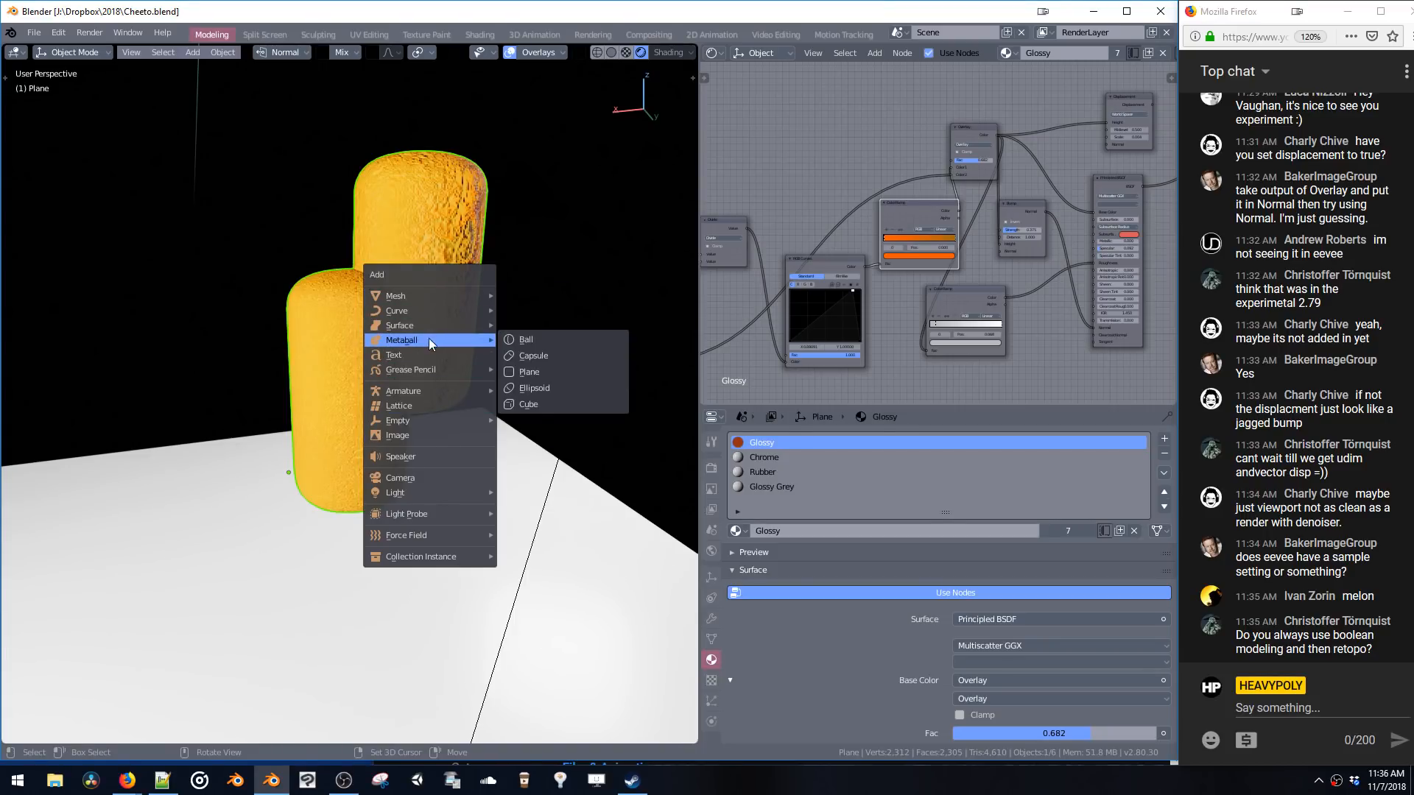
left_click(526, 339)
key("g")
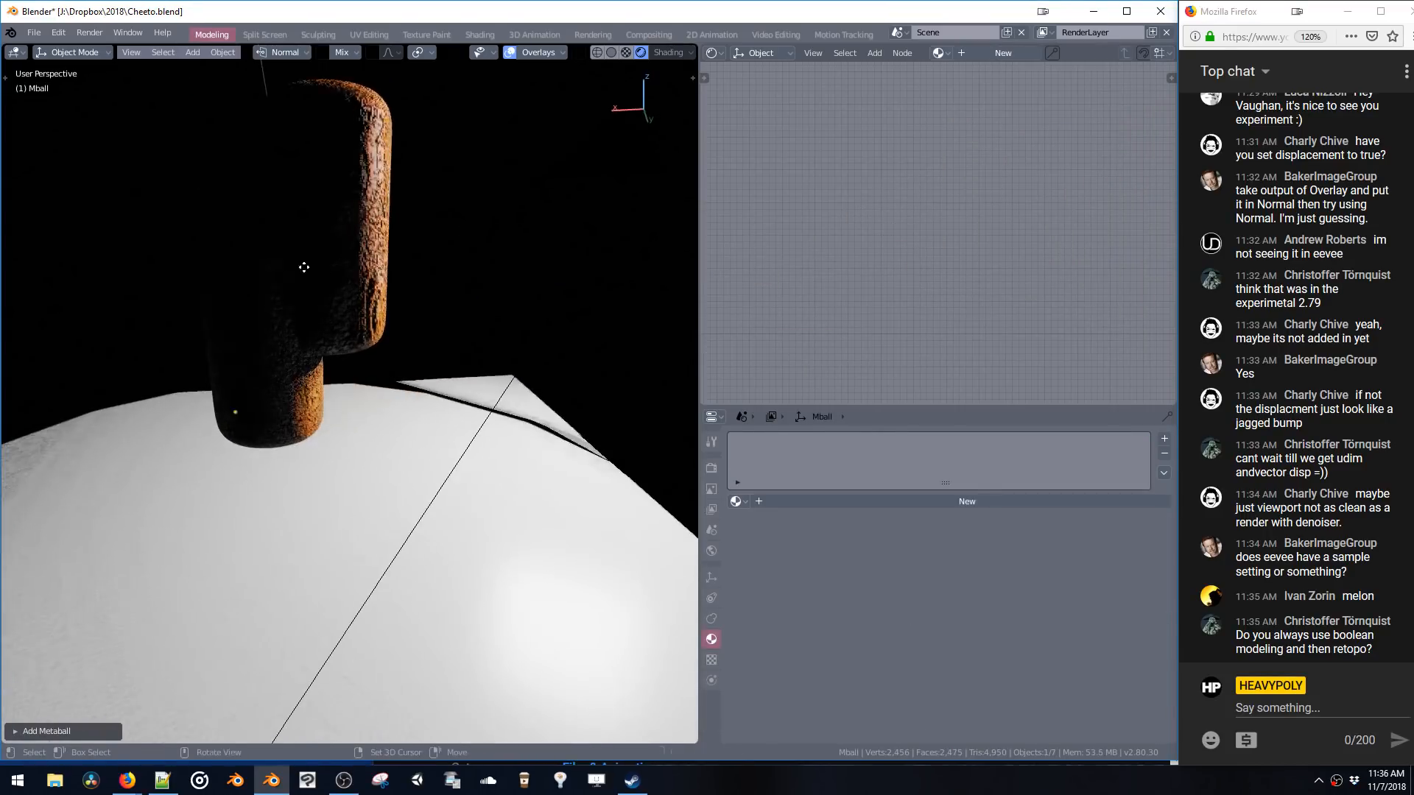
left_click(636, 288)
- Enter Edit Mode on the metaball and scale its ball element down closer to the capsules' size
key("s")
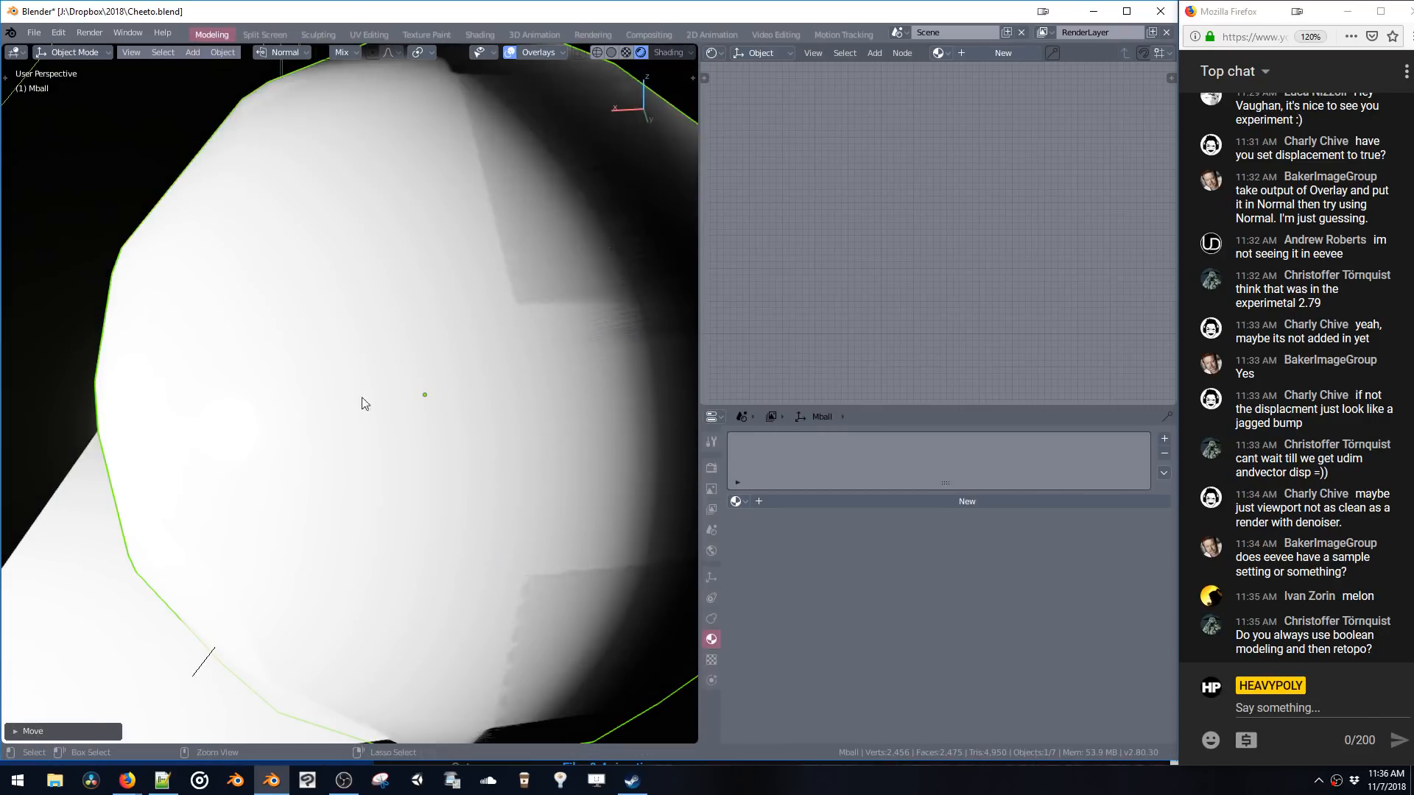
middle_click_drag(387, 361, 418, 383)
key("Tab")
key("s")
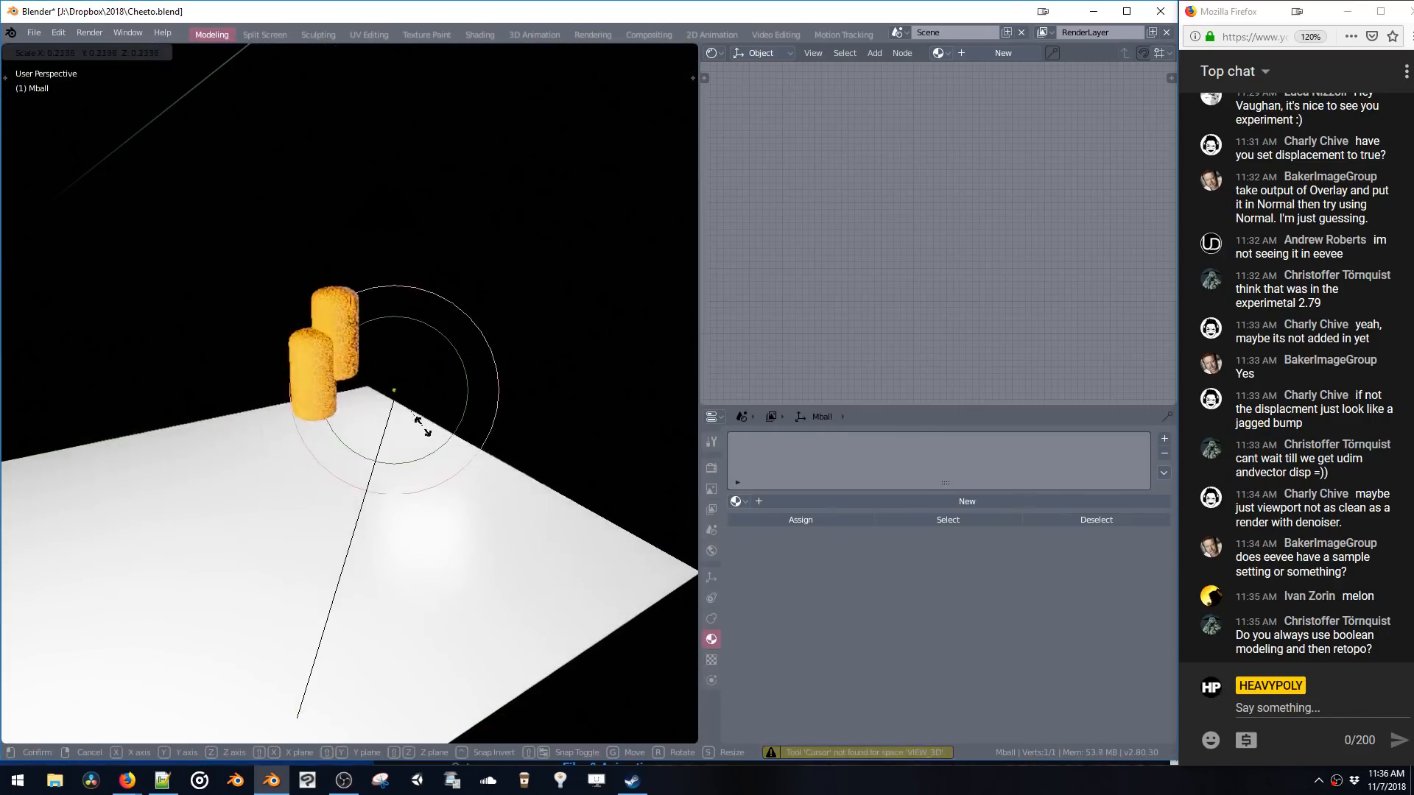
left_click(434, 450)
middle_click_drag(433, 450, 399, 464)
key("s")
left_click(429, 460)
- Refine the metaball's viewport Resolution and assign the existing Glossy material to it
key("ctrl+v")
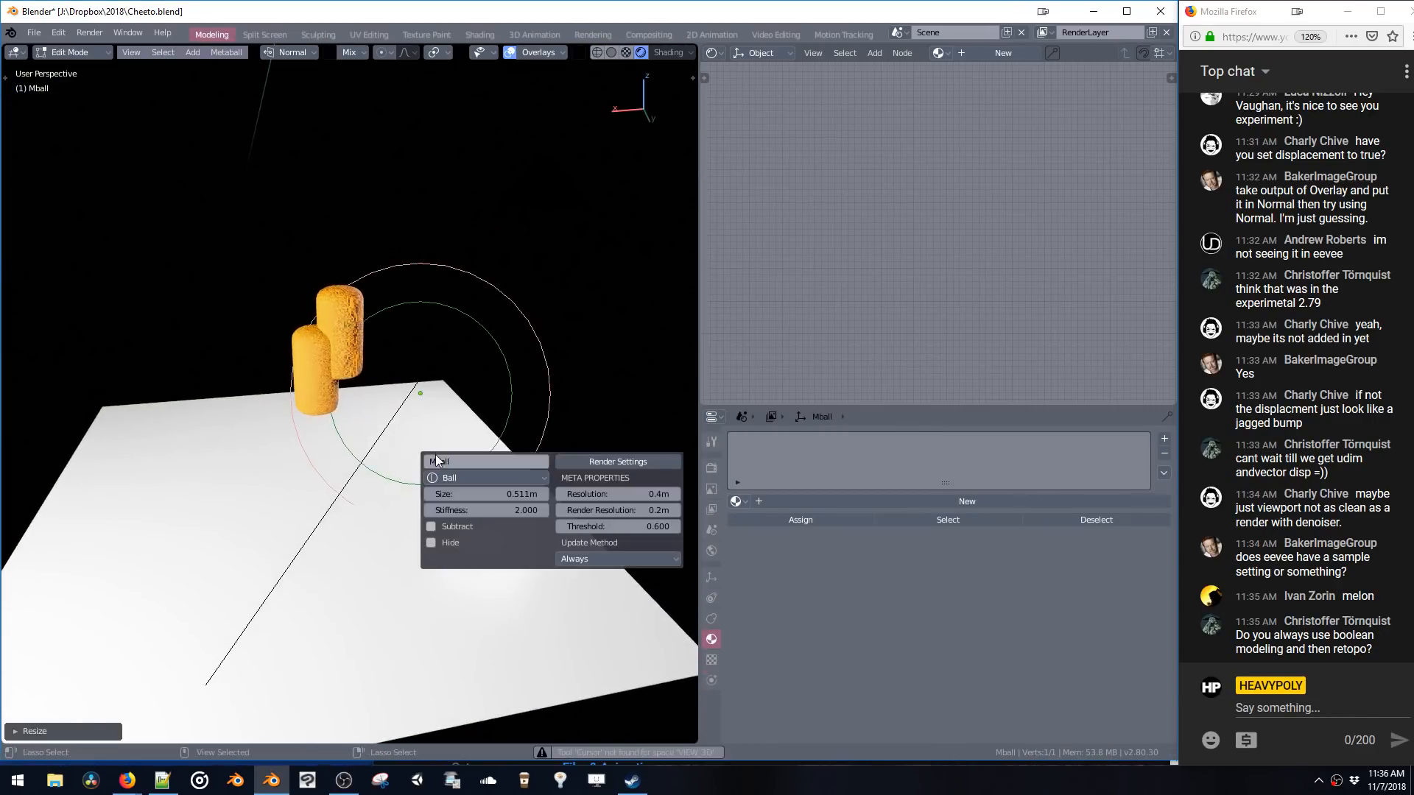
left_click_drag(581, 492, 534, 489)
scroll(559, 516, "up", 3)
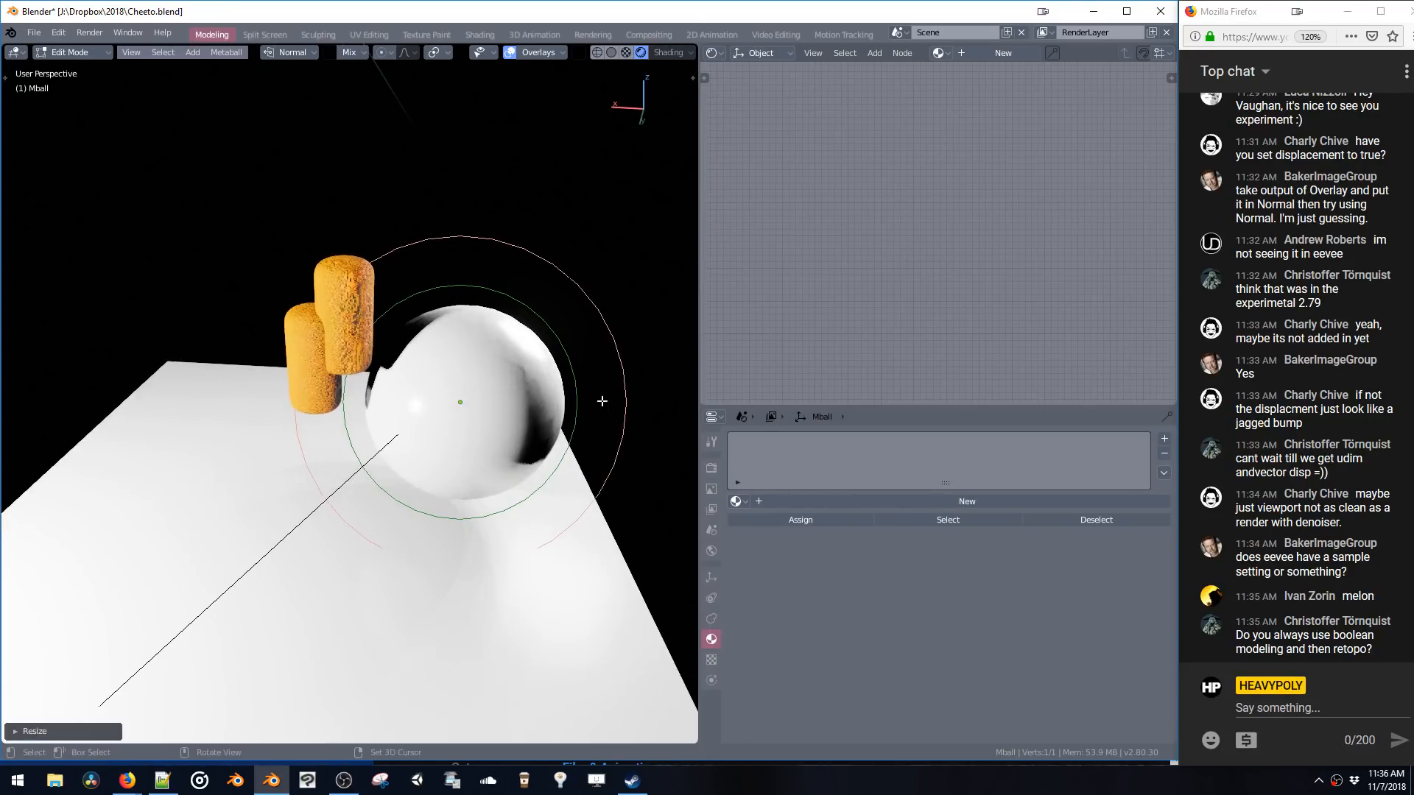
left_click(735, 500)
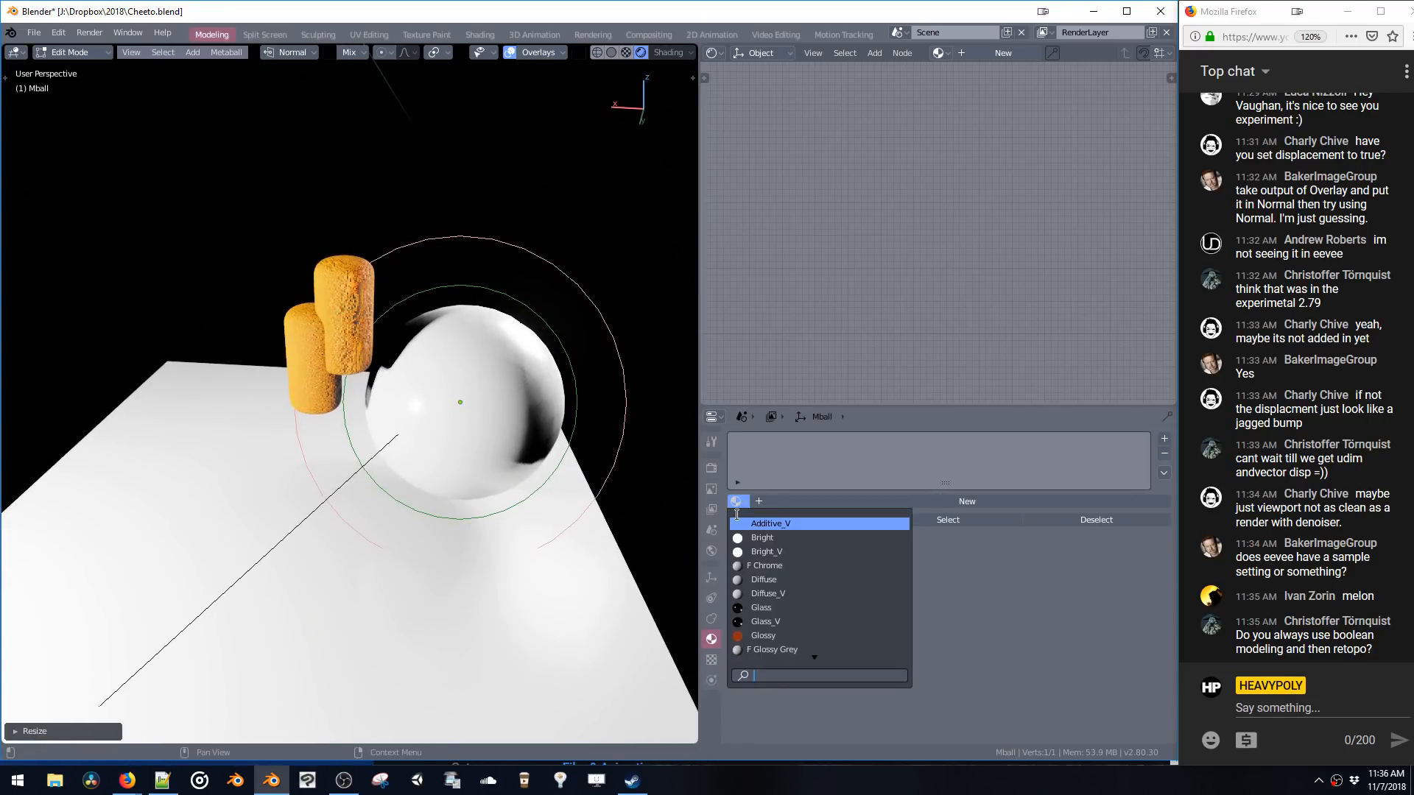
left_click(762, 635)
middle_click_drag(515, 442, 478, 324)
- Duplicate the ball element and place the copy beside the first so the two blend into one shape
key("shift+d")
left_click(570, 345)
key("g")
left_click(571, 442)
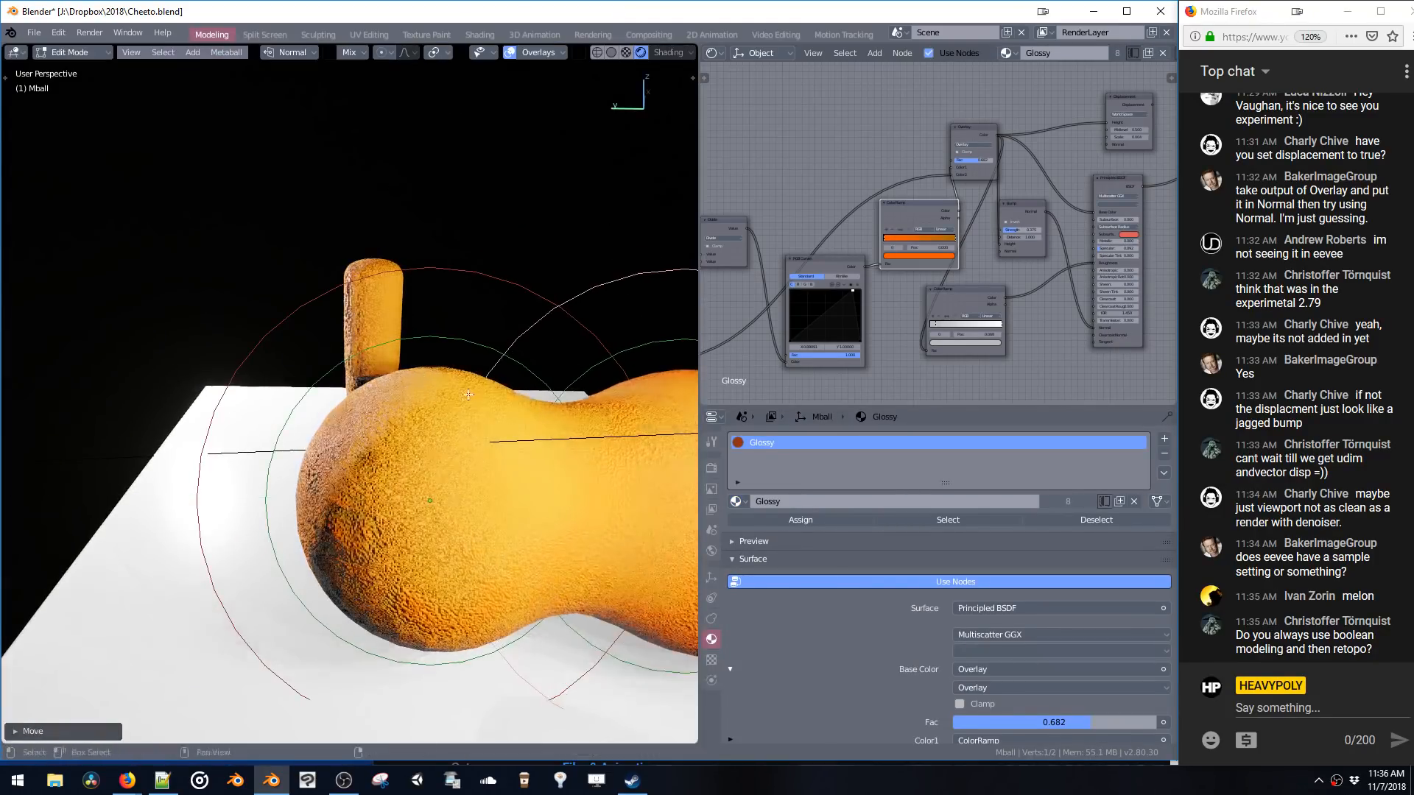
- Duplicate a ball element of the metaball and raise the copy along Z above the blended shape
middle_click_drag(570, 445, 412, 294, "shift")
key("shift+d")
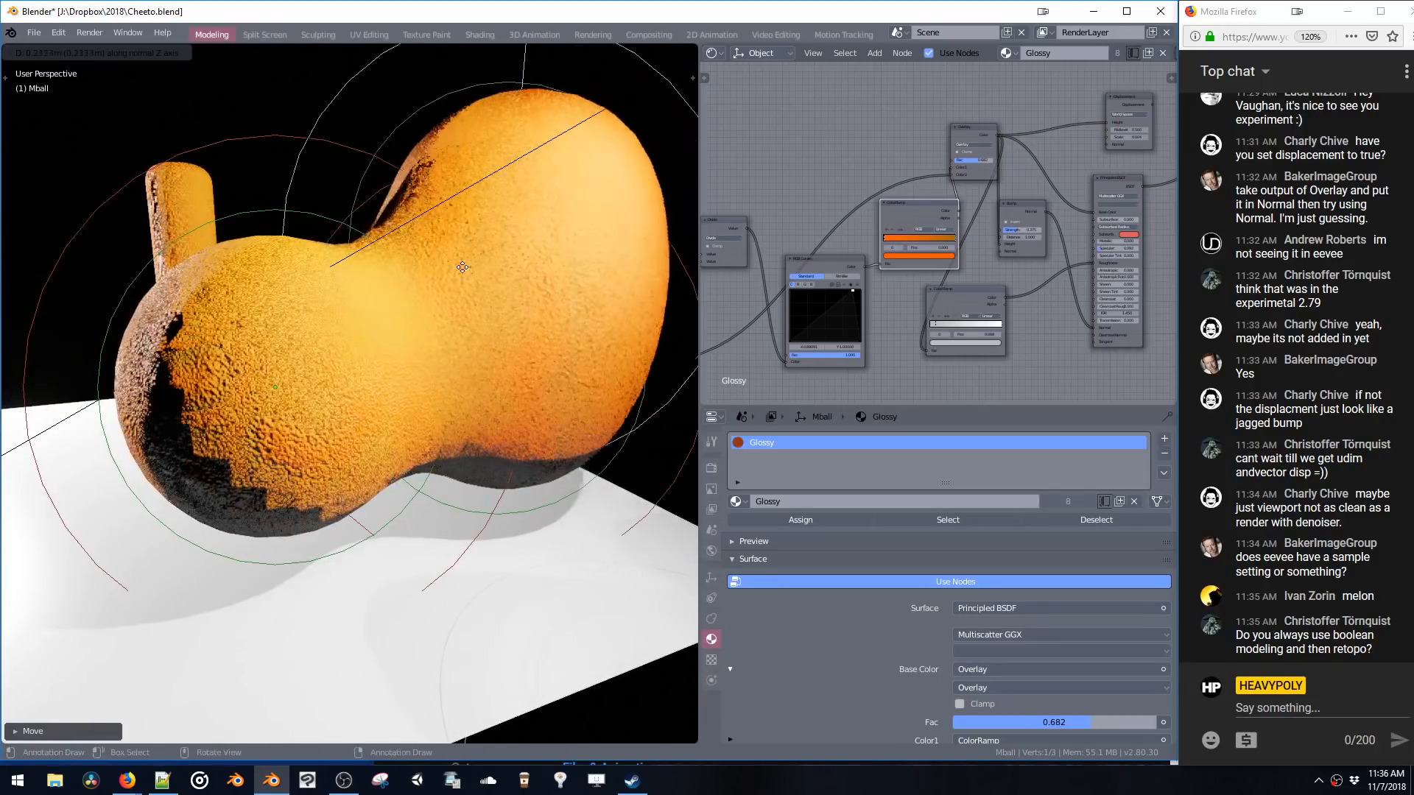
middle_click_drag(452, 184, 482, 384)
key("g")
key("z")
left_click(442, 259)
key("F9")
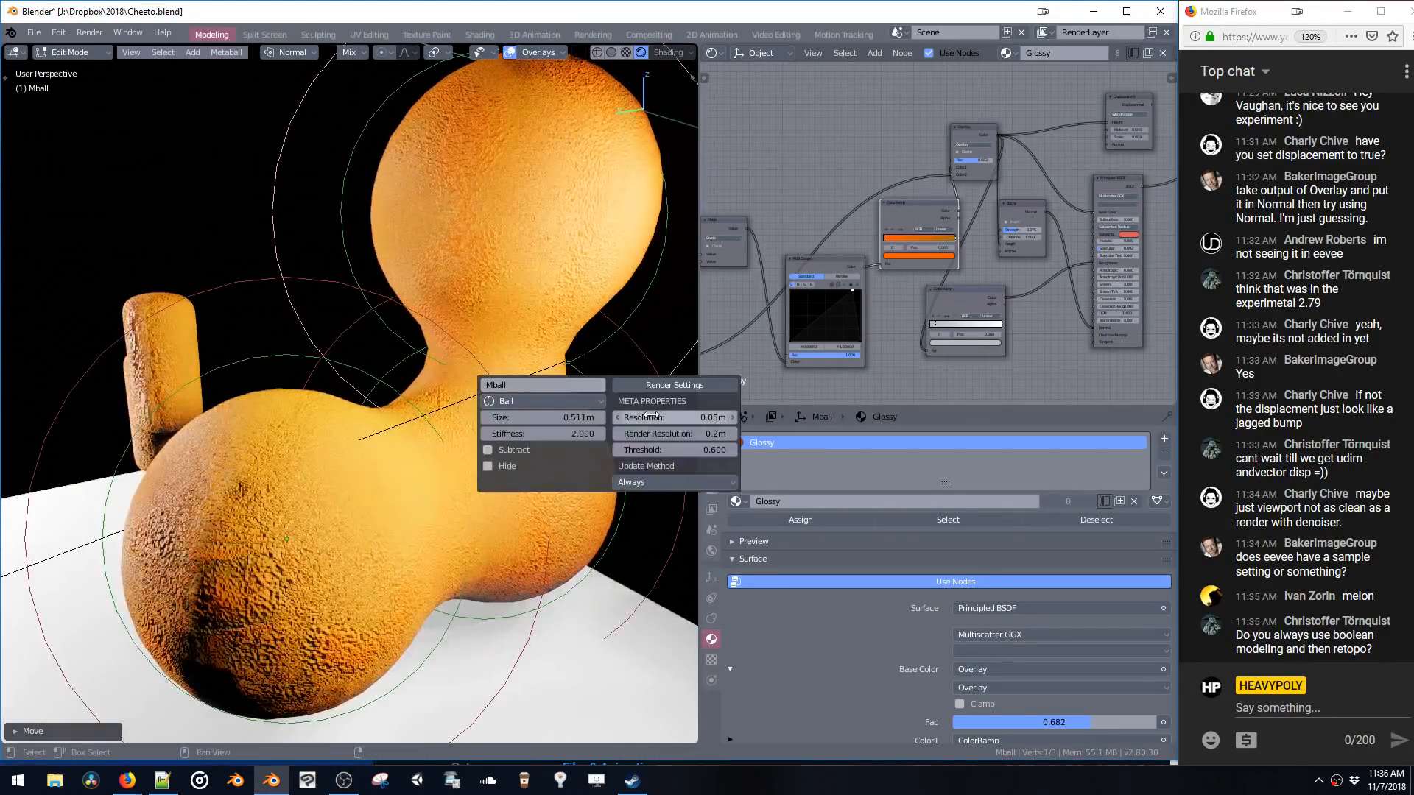
left_click_drag(629, 415, 629, 414)
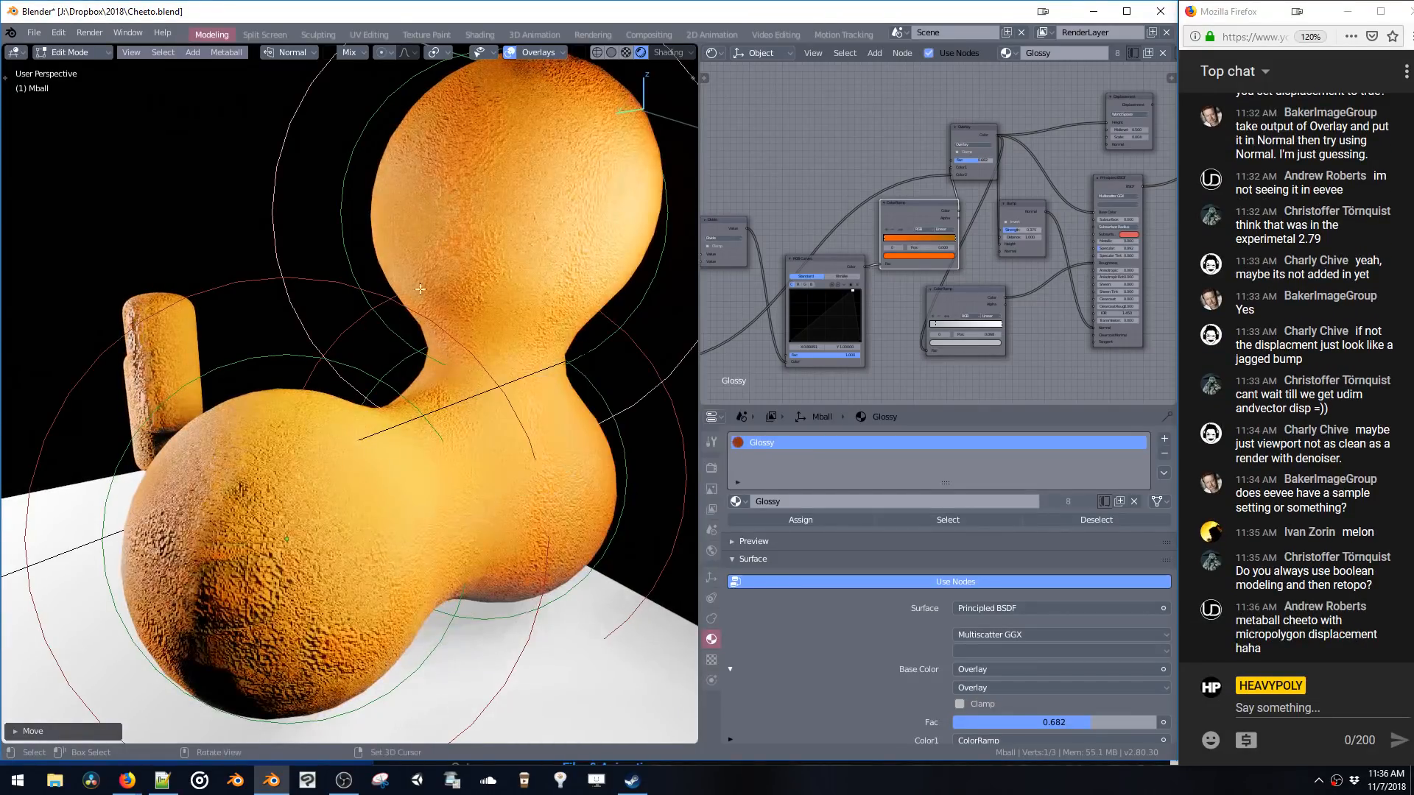
- Duplicate the raised ball element and offset the copy sideways so the two upper balls blend
key("shift+d")
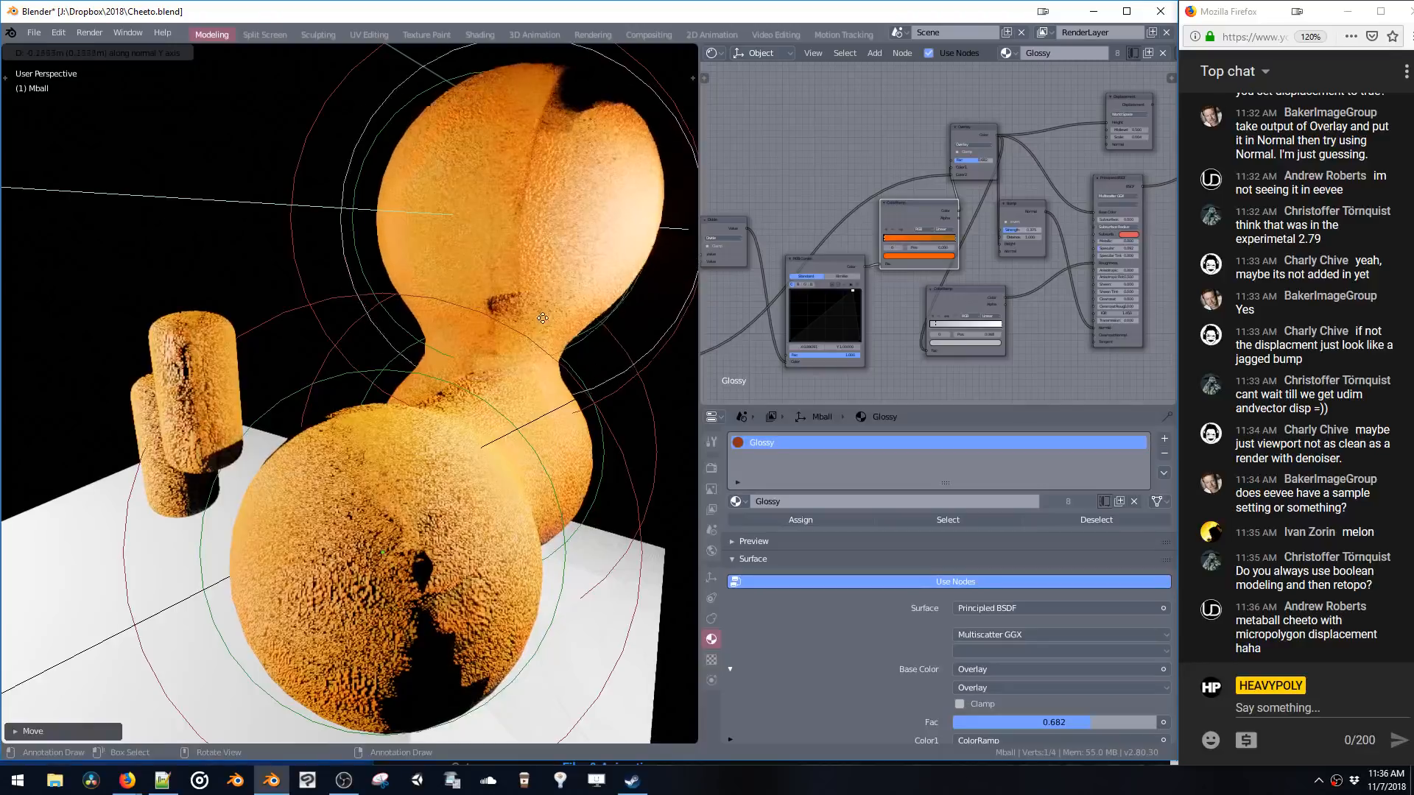
left_click(553, 327)
scroll(553, 327, "down", 3)
key("g")
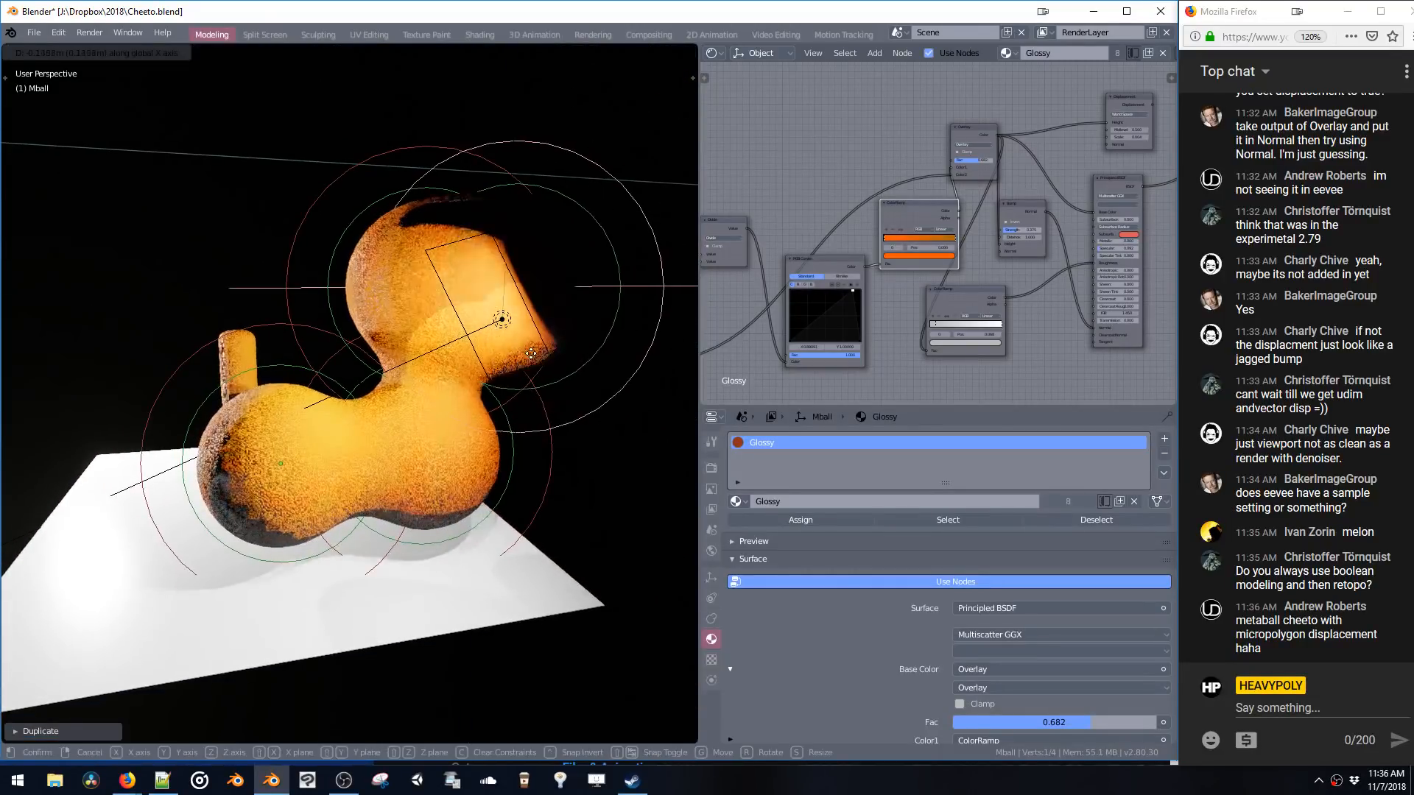
left_click(600, 378)
middle_click_drag(600, 378, 469, 333)
- Switch to Object Mode and move the area light along Y so it clears the metaball
key("ctrl+Tab")
left_click(475, 433)
left_click(461, 279)
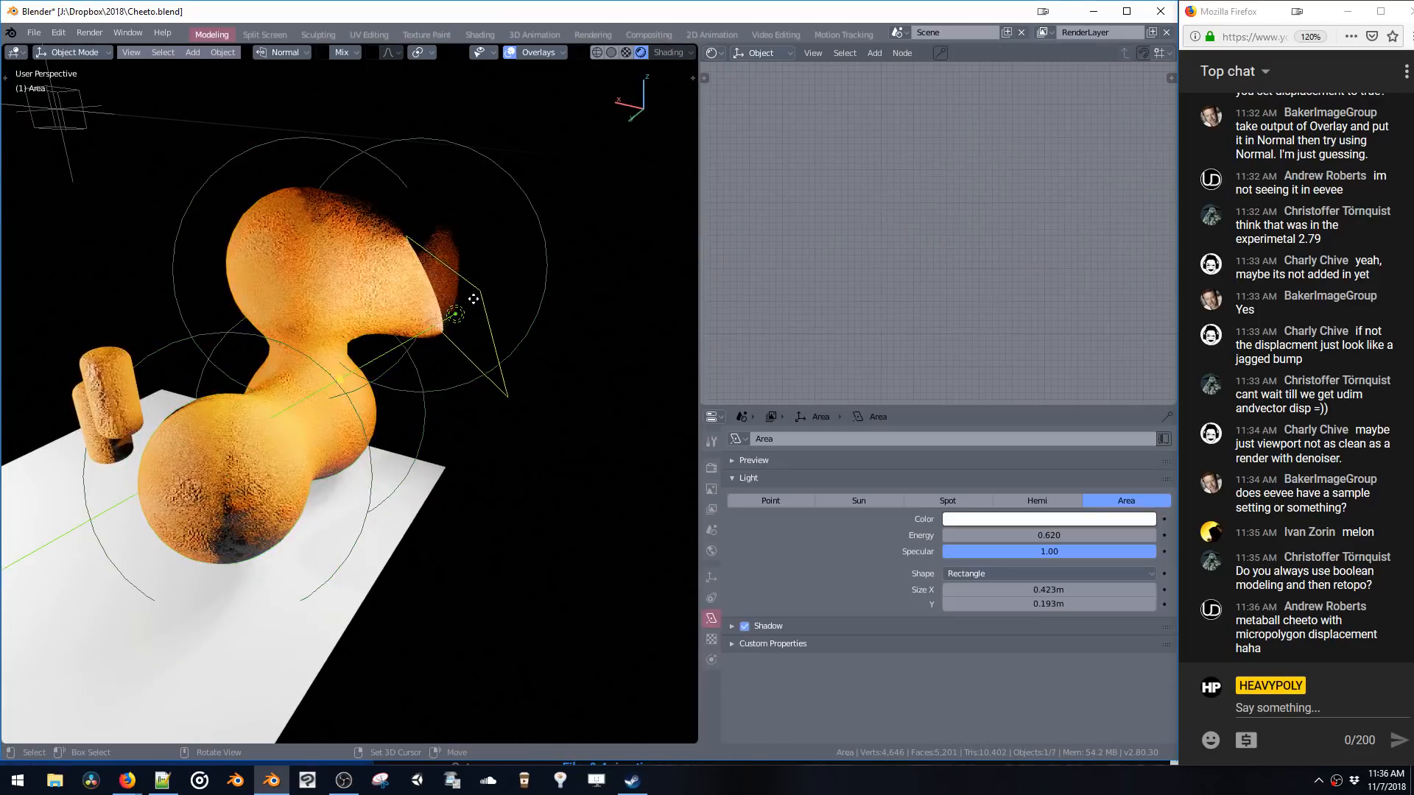
key("g")
key("y")
left_click(574, 269)
middle_click_drag(574, 269, 444, 249)
- Rotate the area light and shift it along X to light the metaball from above
key("r")
left_click(450, 353)
middle_click_drag(423, 383, 541, 408)
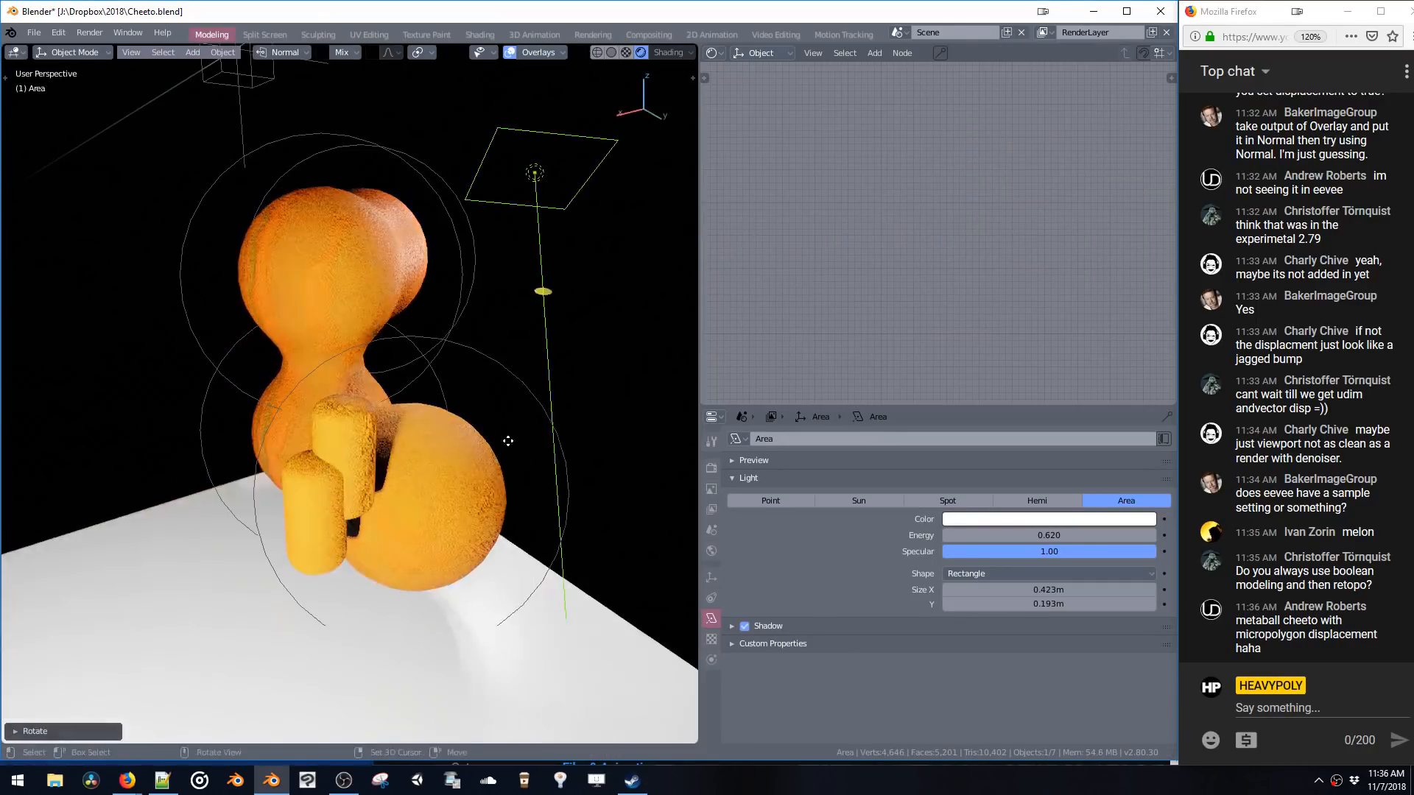
key("g")
key("x")
left_click(436, 410)
middle_click_drag(436, 411, 368, 276)
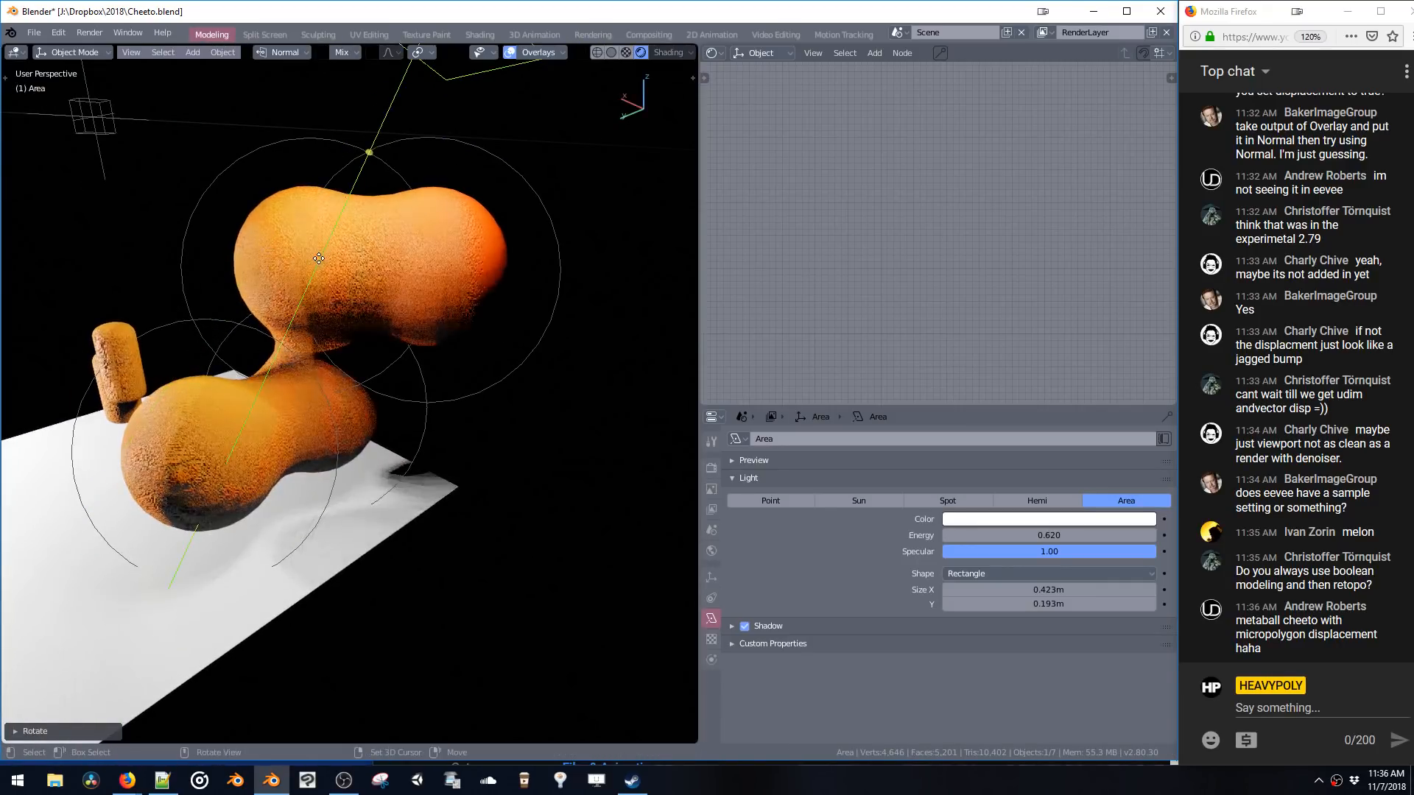
- Return to Edit Mode on the metaball and duplicate the outer upper ball, extending the shape outward
left_click(253, 276)
key("Tab")
middle_click_drag(253, 276, 220, 168)
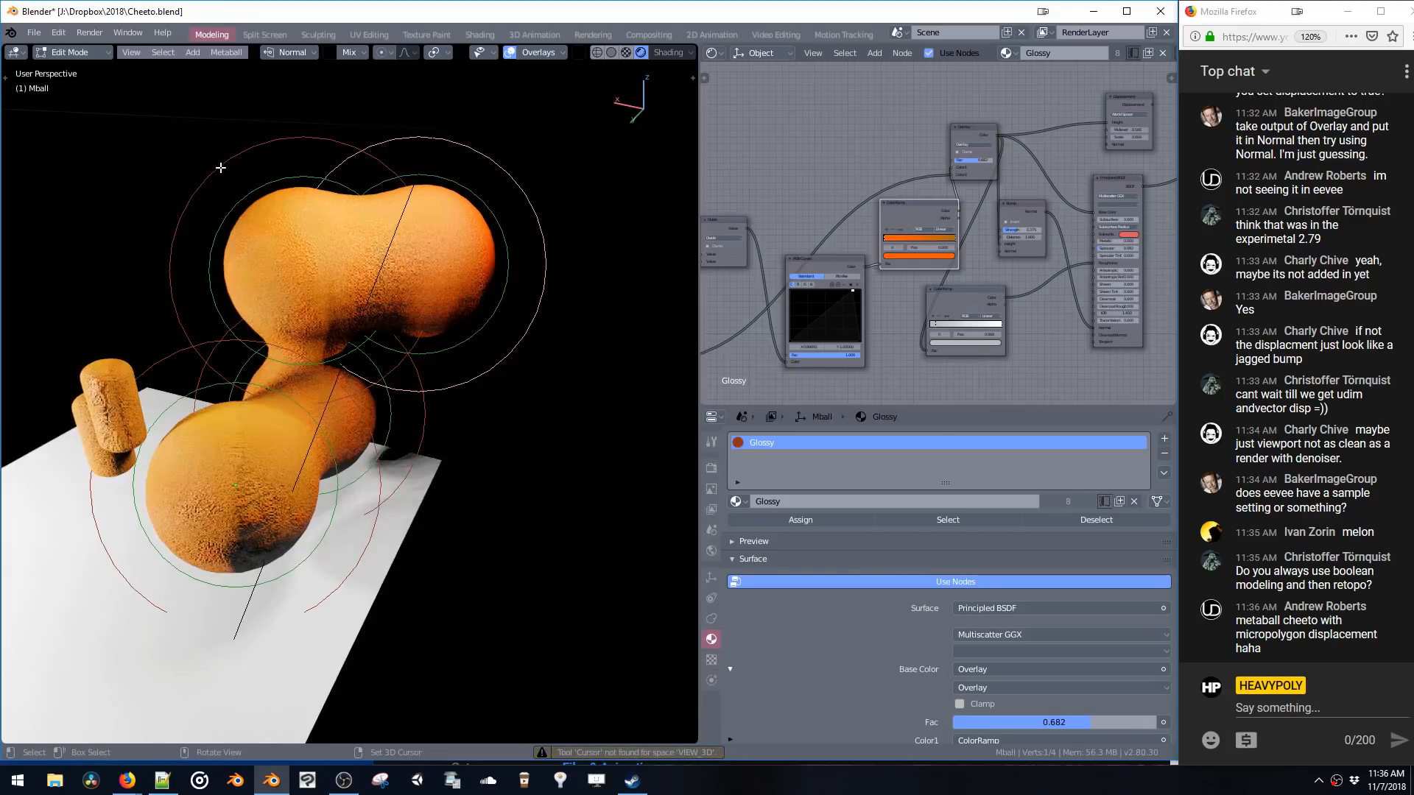
key("shift+d")
left_click(514, 283)
middle_click_drag(495, 302, 527, 337)
- Change the duplicated element's type to Capsule and move it down beside the lower balls
key("shift+r")
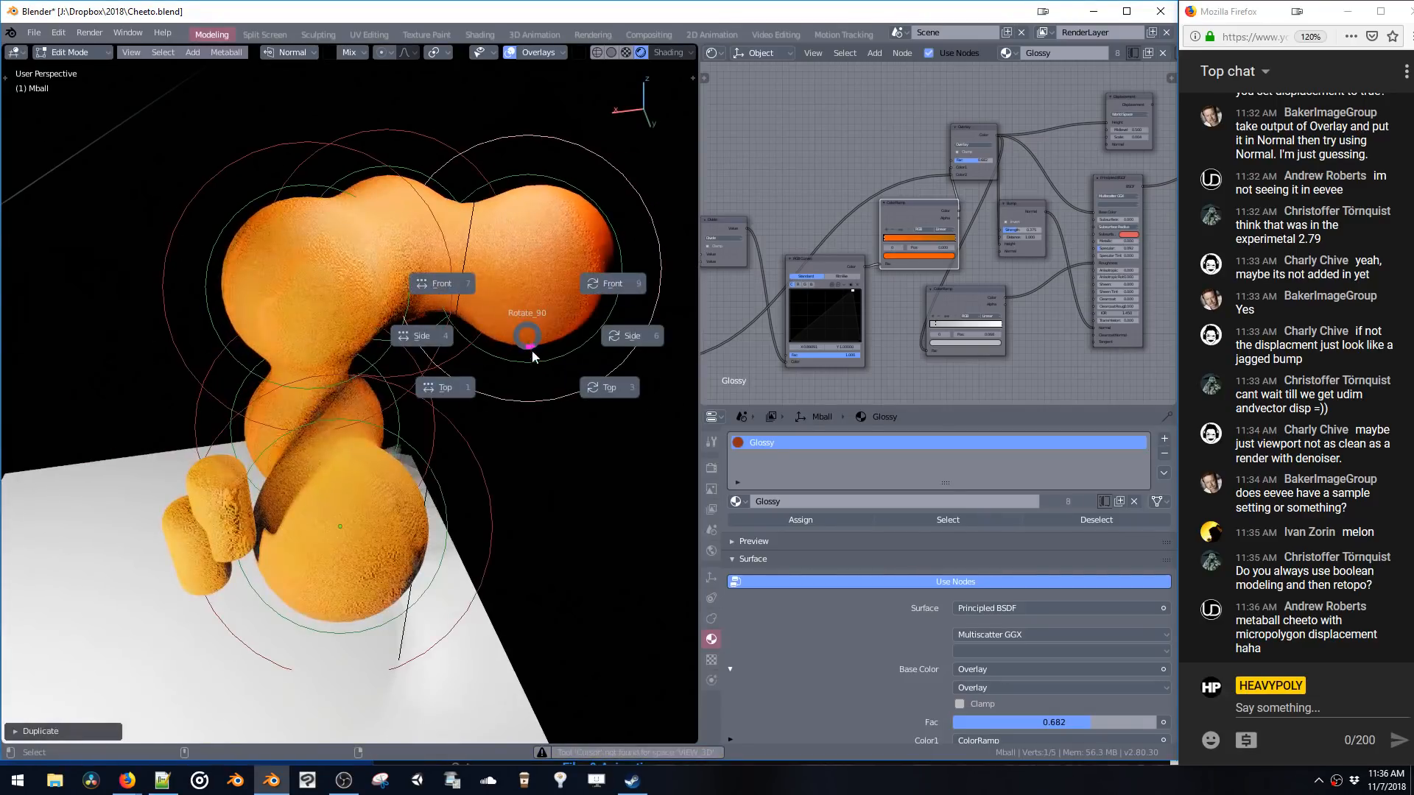
key("shift+a")
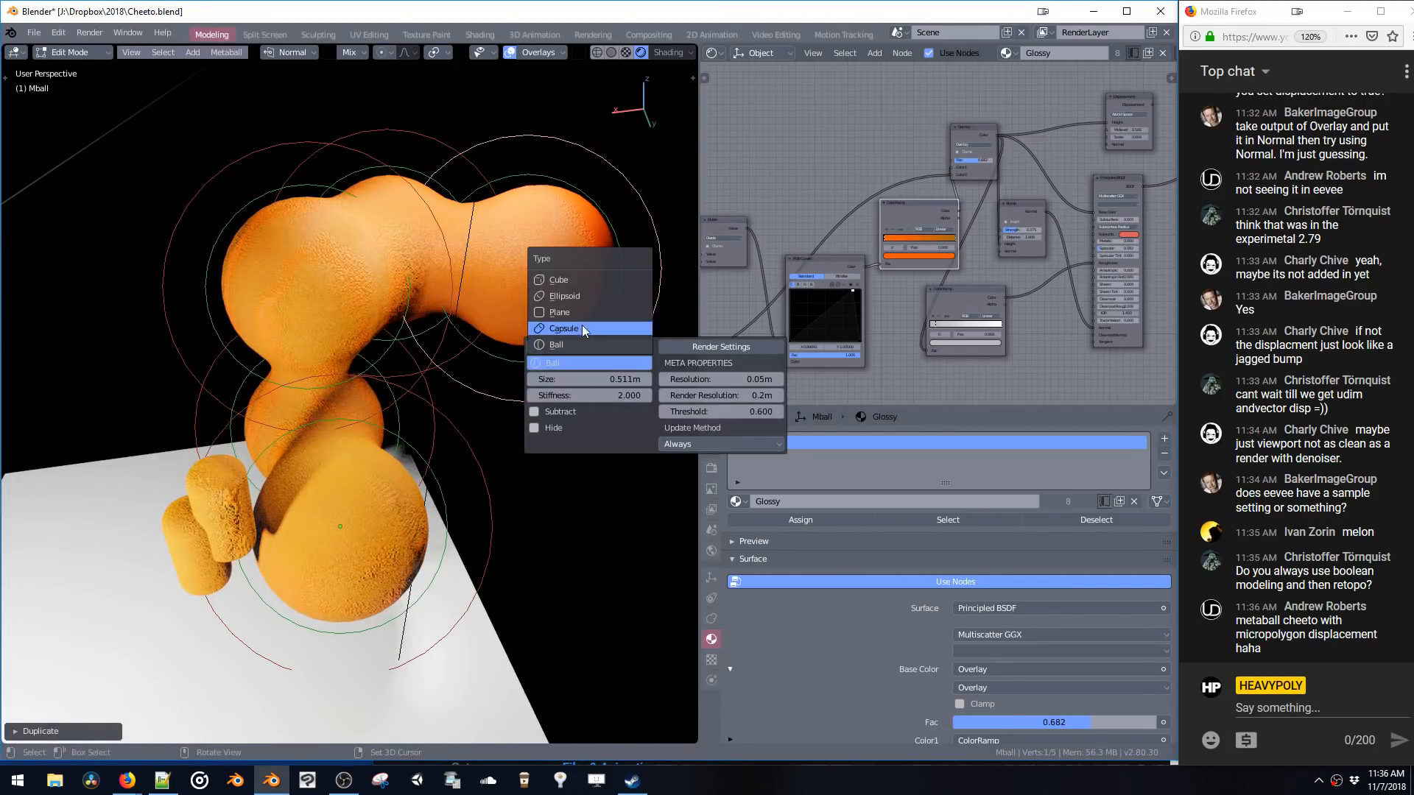
left_click(581, 324)
key("g")
key("x")
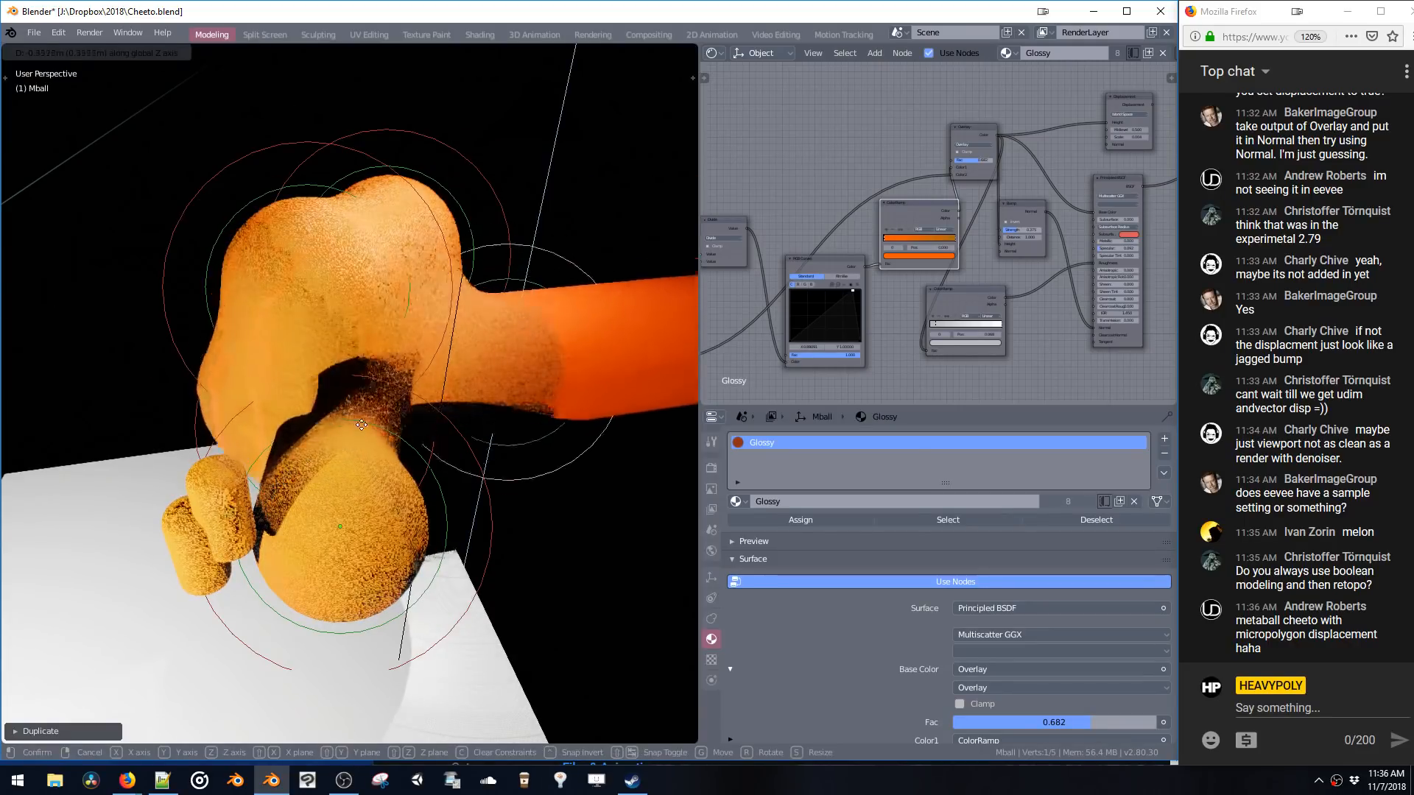
left_click(158, 412)
- Shift the capsule element along Y to adjust how it blends with the ball elements
middle_click_drag(158, 412, 545, 434)
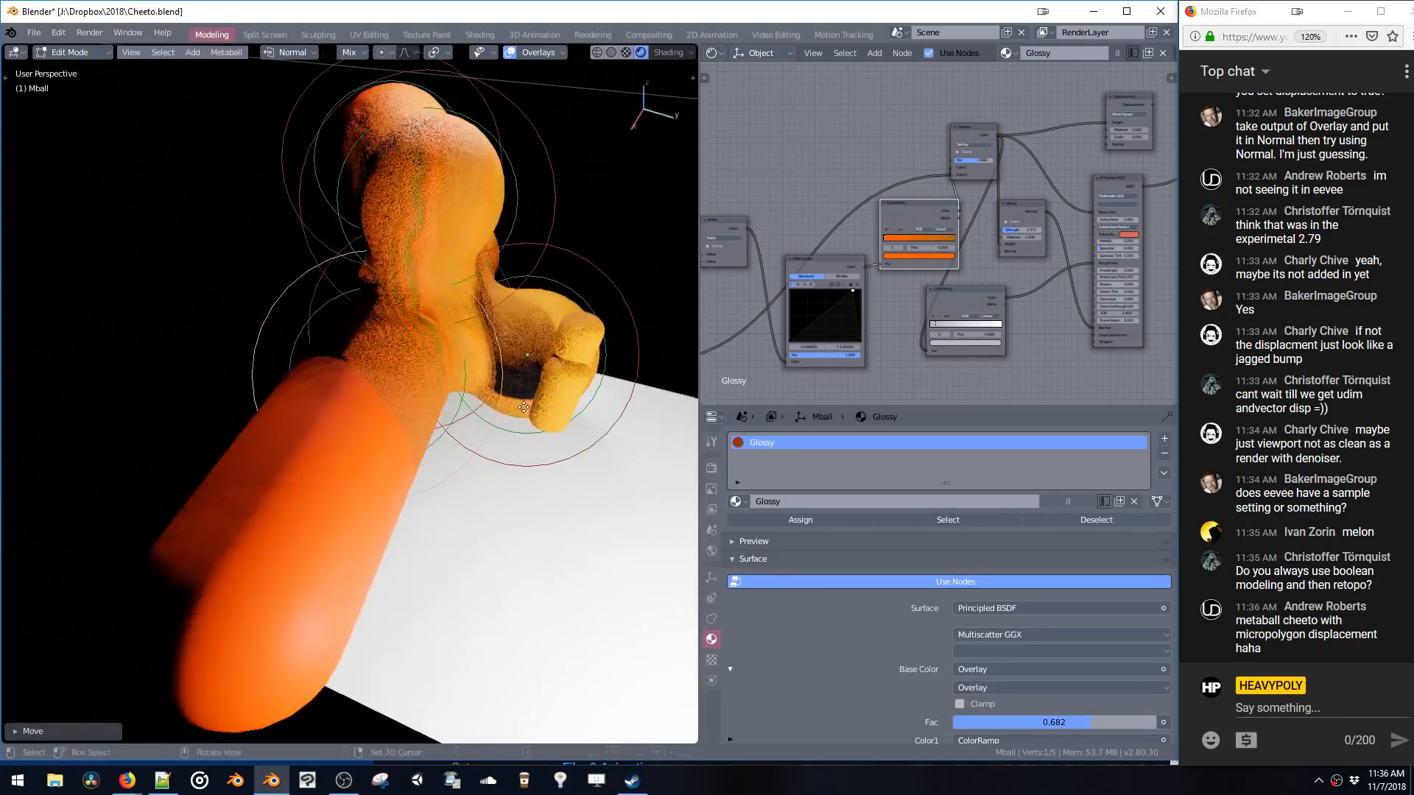
key("g")
key("y")
left_click(379, 376)
middle_click_drag(379, 376, 265, 406)
- Rearrange the Gradient Texture, last Add and Overlay nodes to open space between the gradient and the Overlay
mouse_move(783, 236)
middle_mouse_down()
mouse_move(921, 217)
mouse_move(846, 207)
mouse_move(890, 210)
middle_mouse_up()
scroll(924, 192, "up", 4)
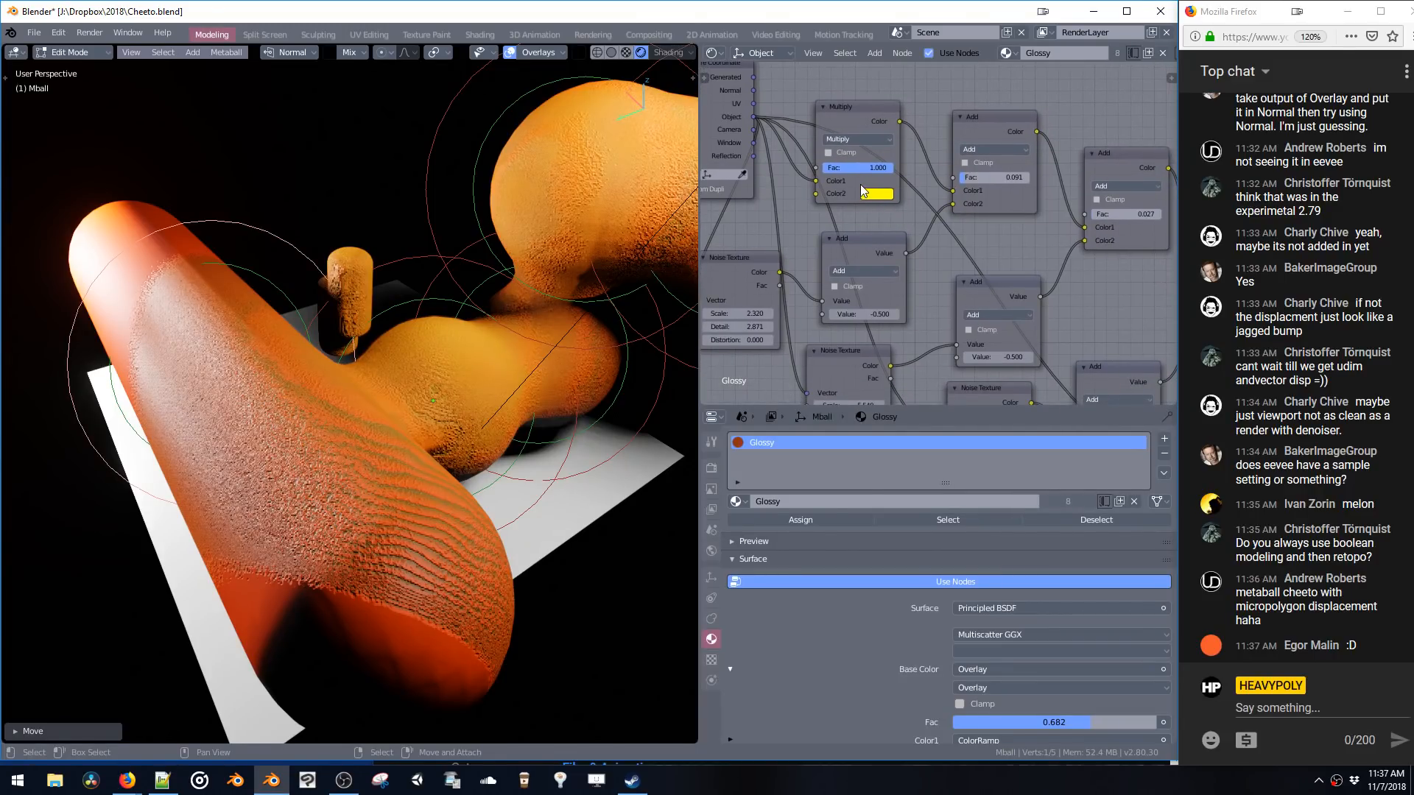
middle_click_drag(1012, 249, 884, 195)
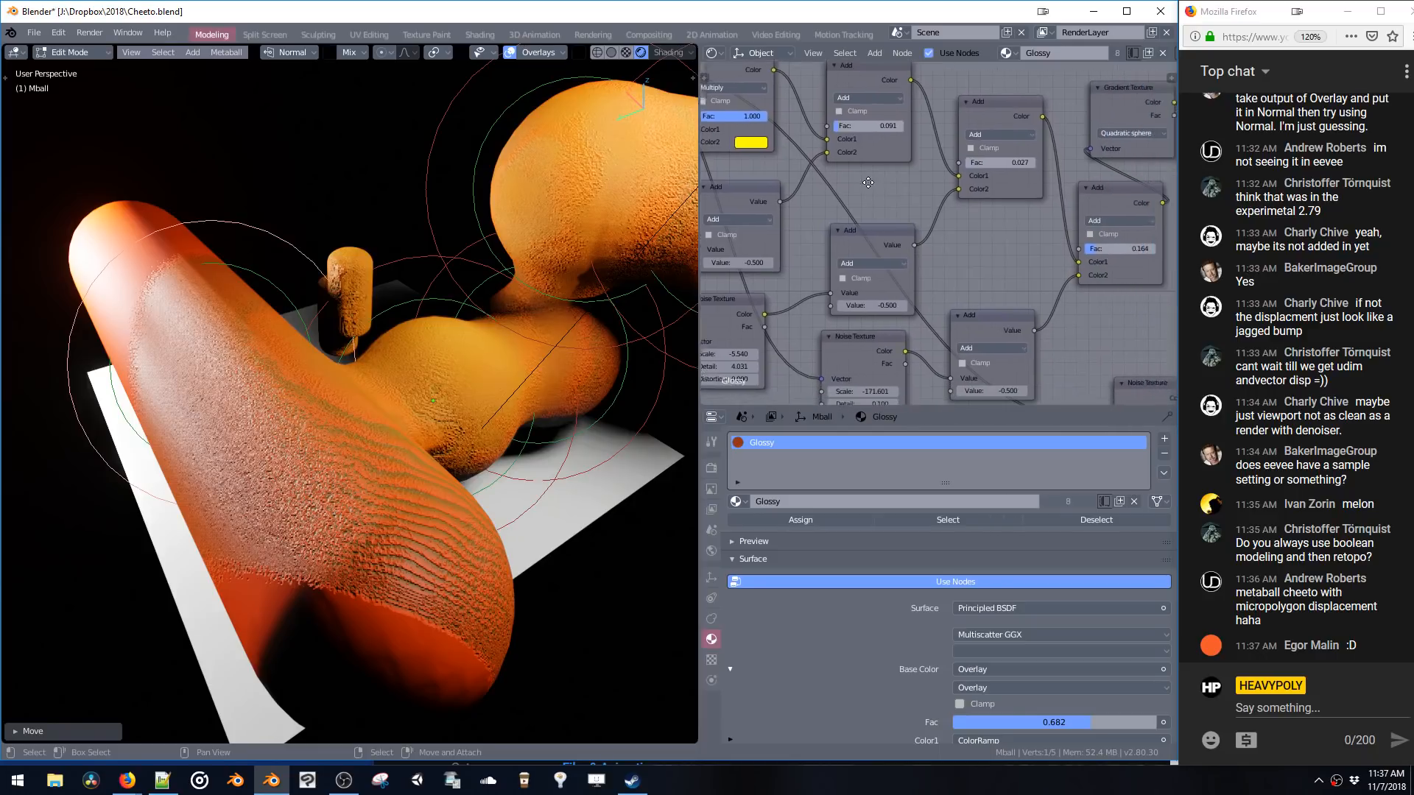
middle_click_drag(1034, 192, 911, 211)
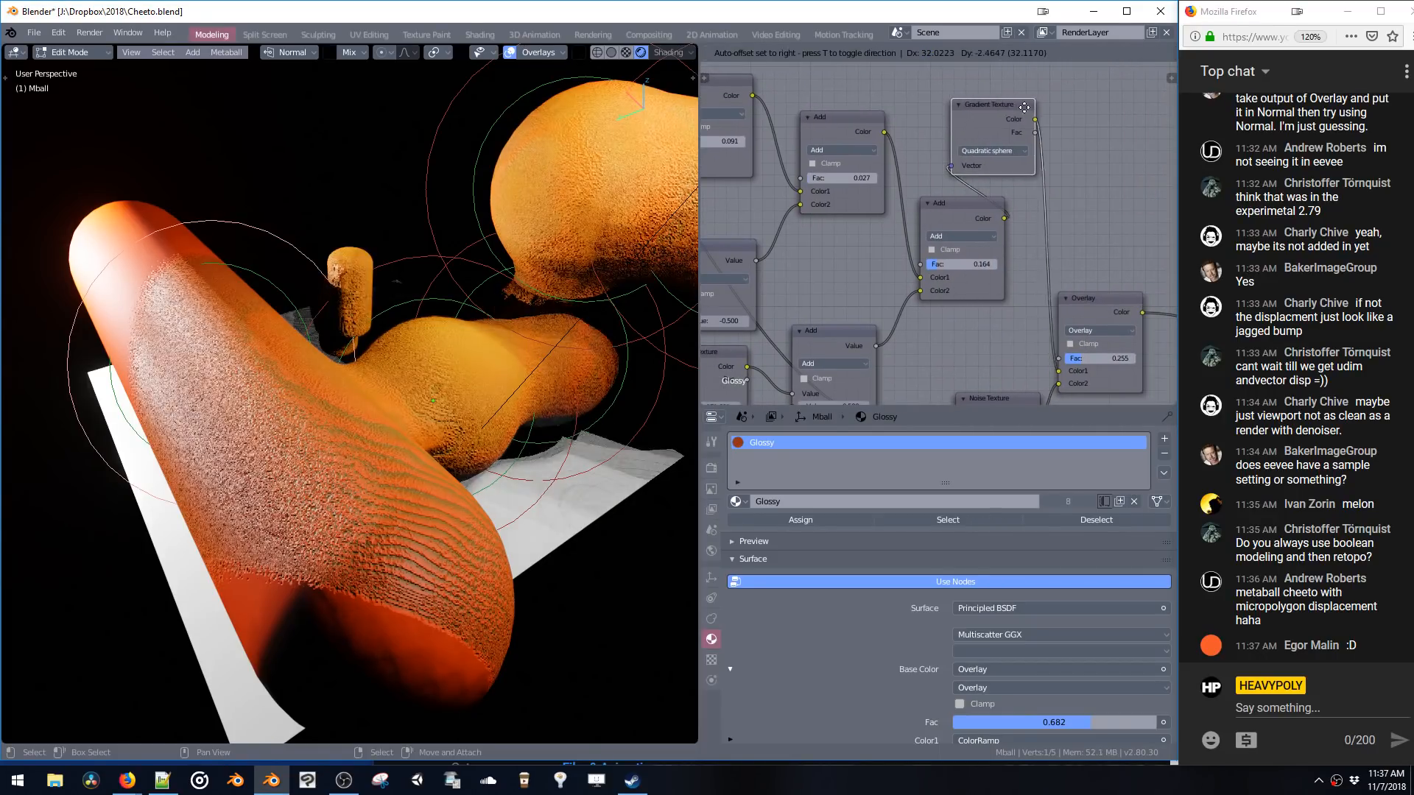
left_click_drag(953, 148, 1043, 152)
left_click_drag(961, 191, 951, 117)
middle_click_drag(885, 275, 769, 195)
left_click_drag(944, 257, 1082, 239)
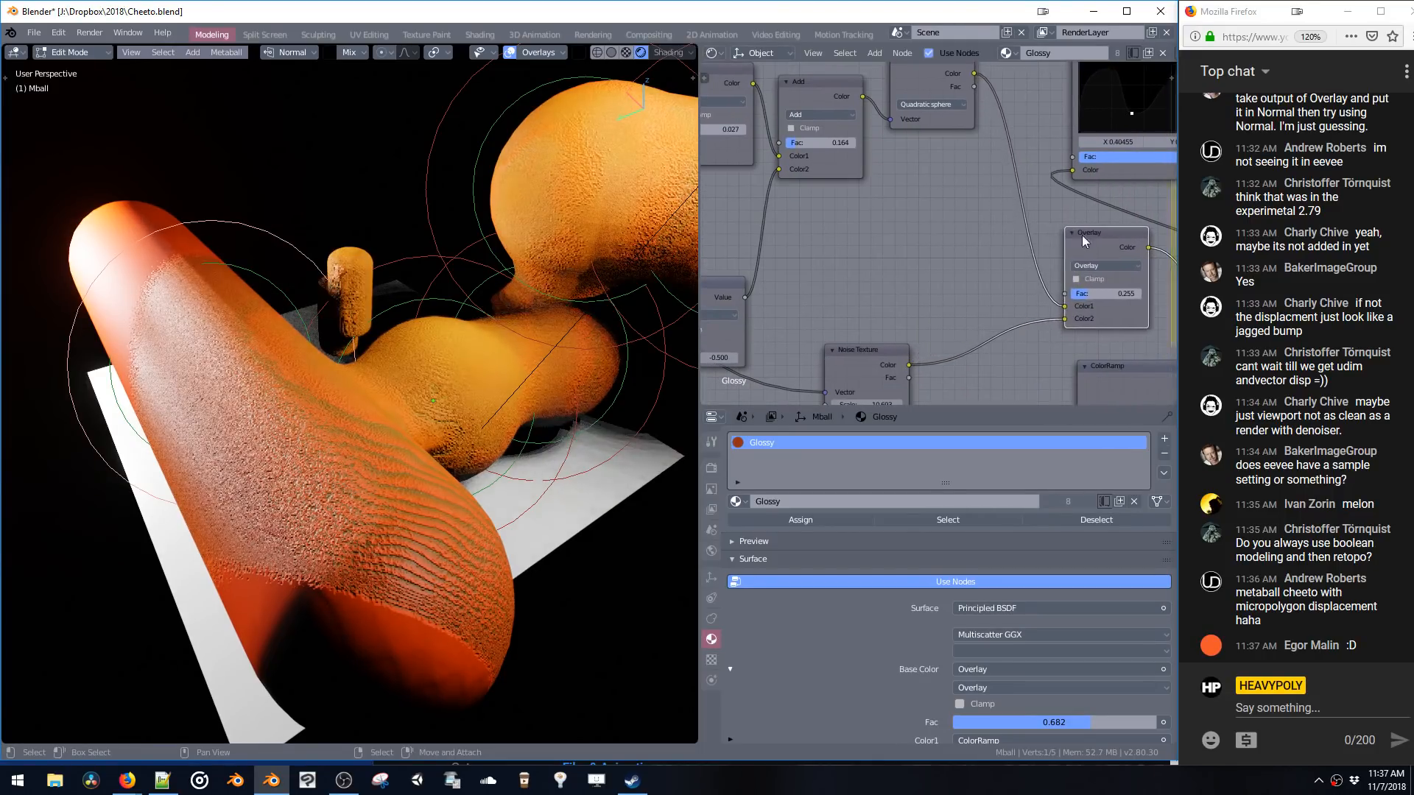
- Insert a Math node between the Gradient Texture and Overlay nodes and set its operation to Multiply
middle_click_drag(1081, 236, 904, 215)
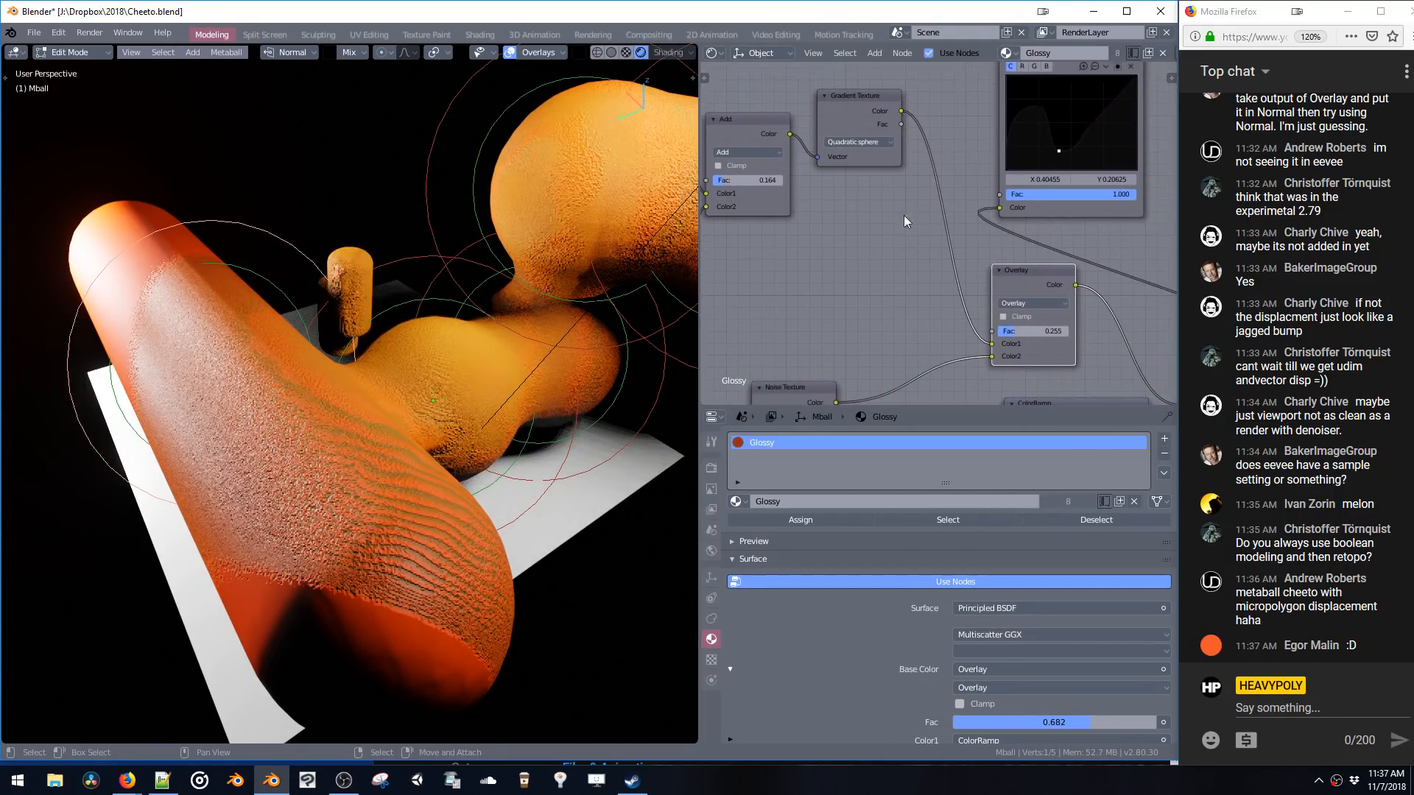
key("shift+a")
left_click(869, 222)
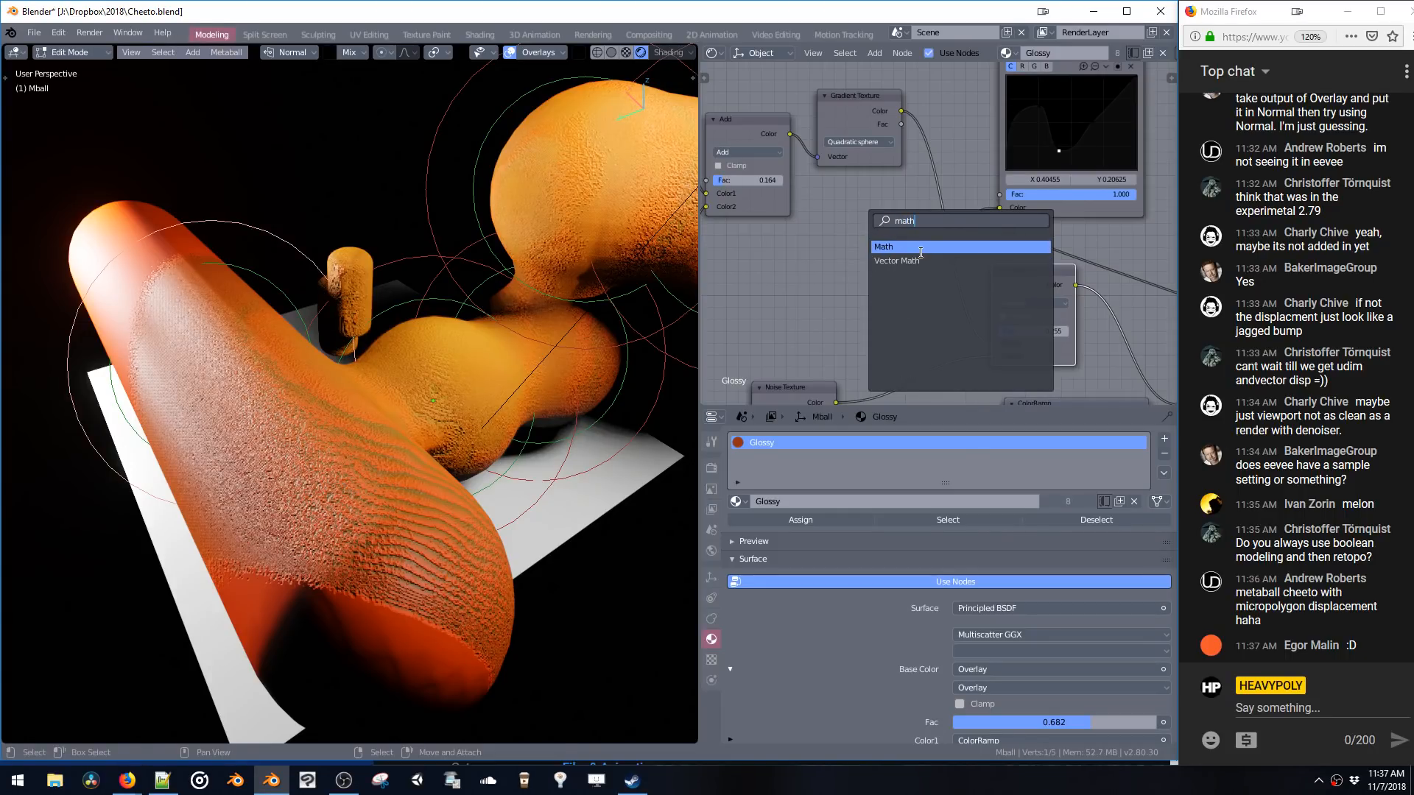
left_click(916, 247)
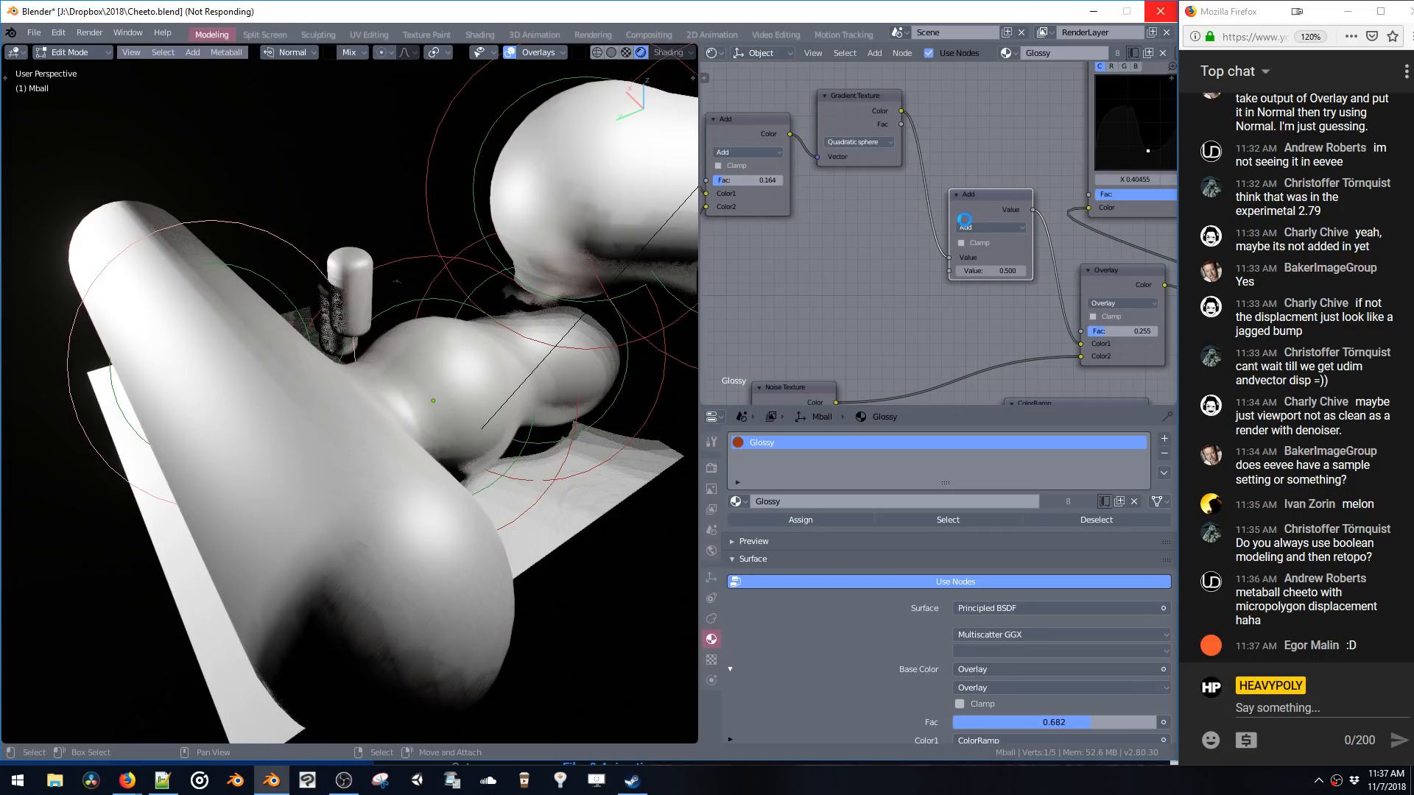
left_click(970, 225)
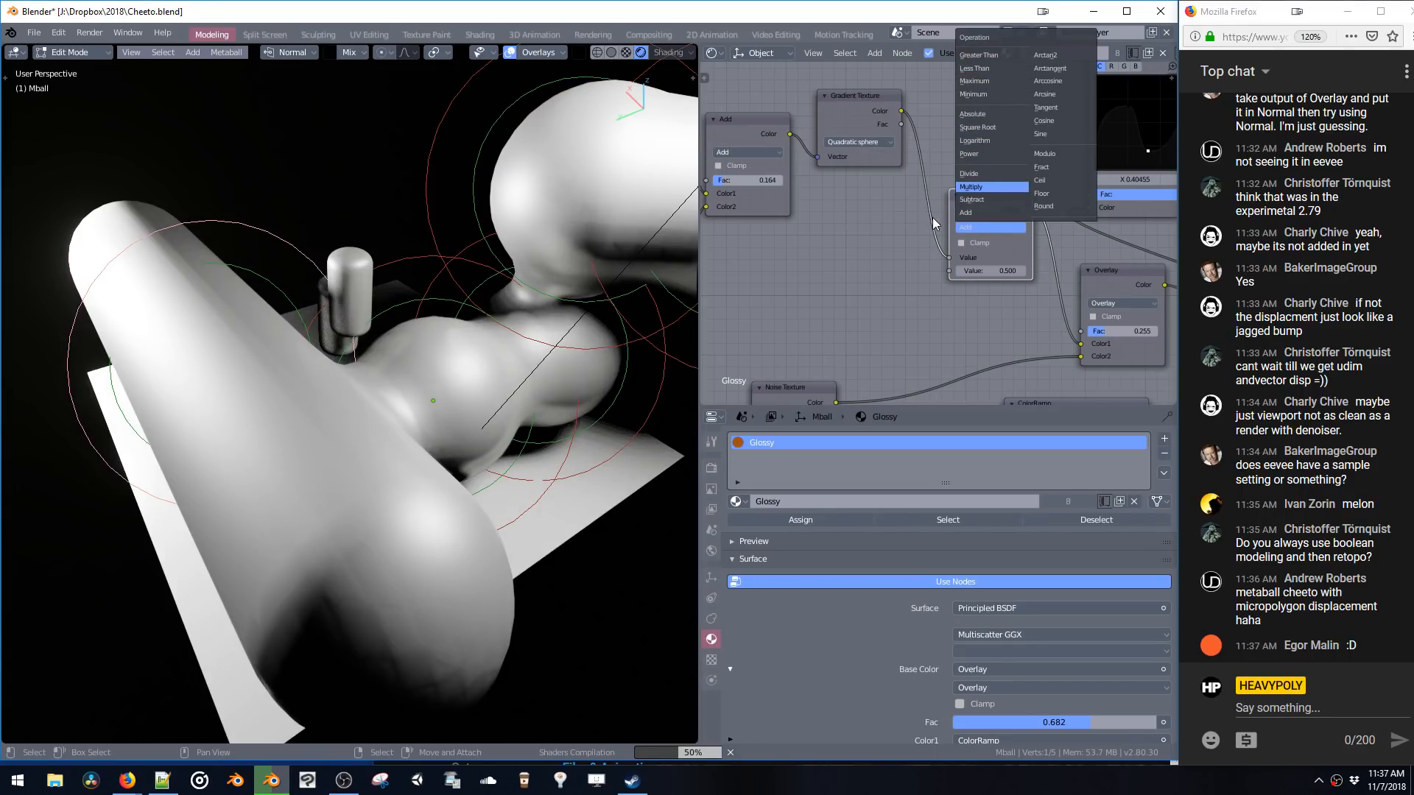
key("Return")
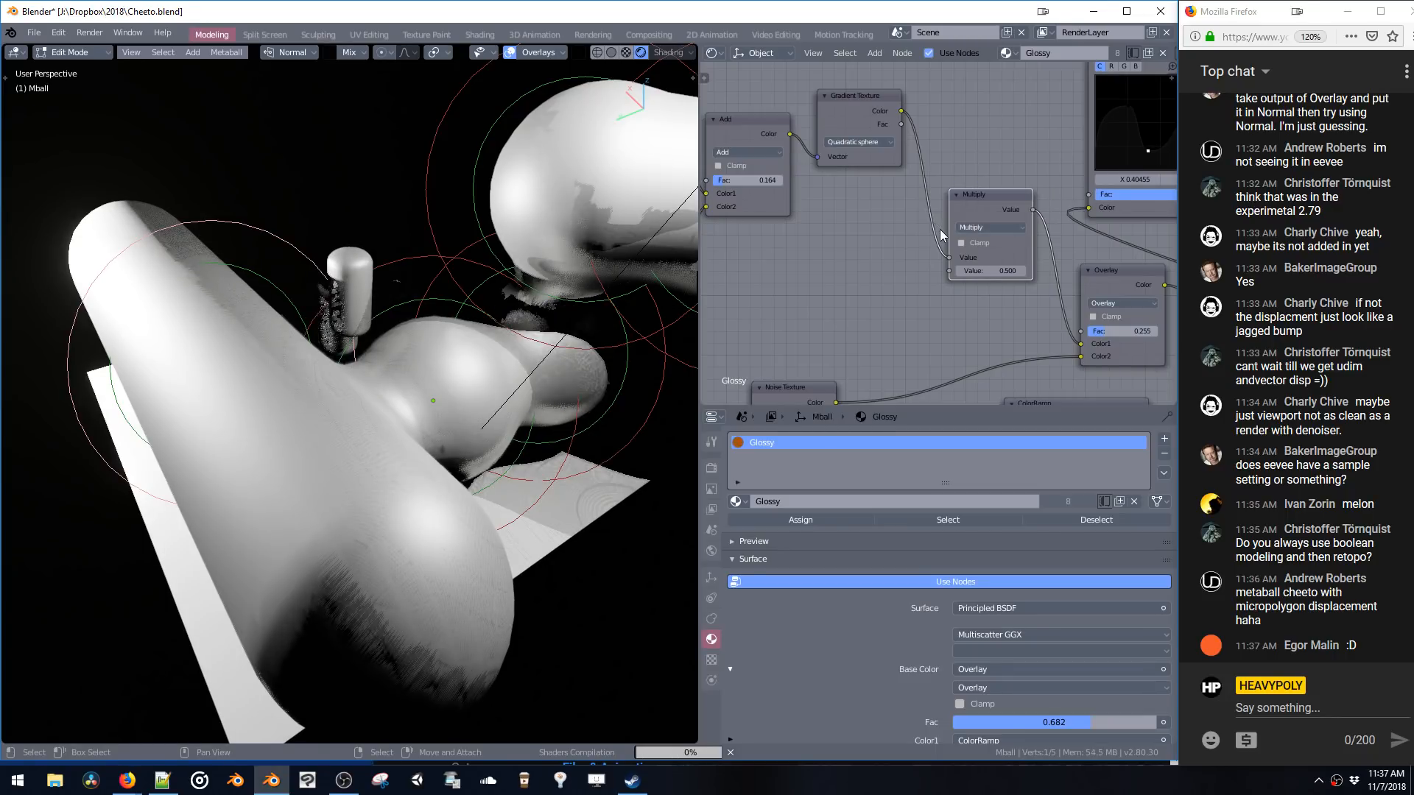
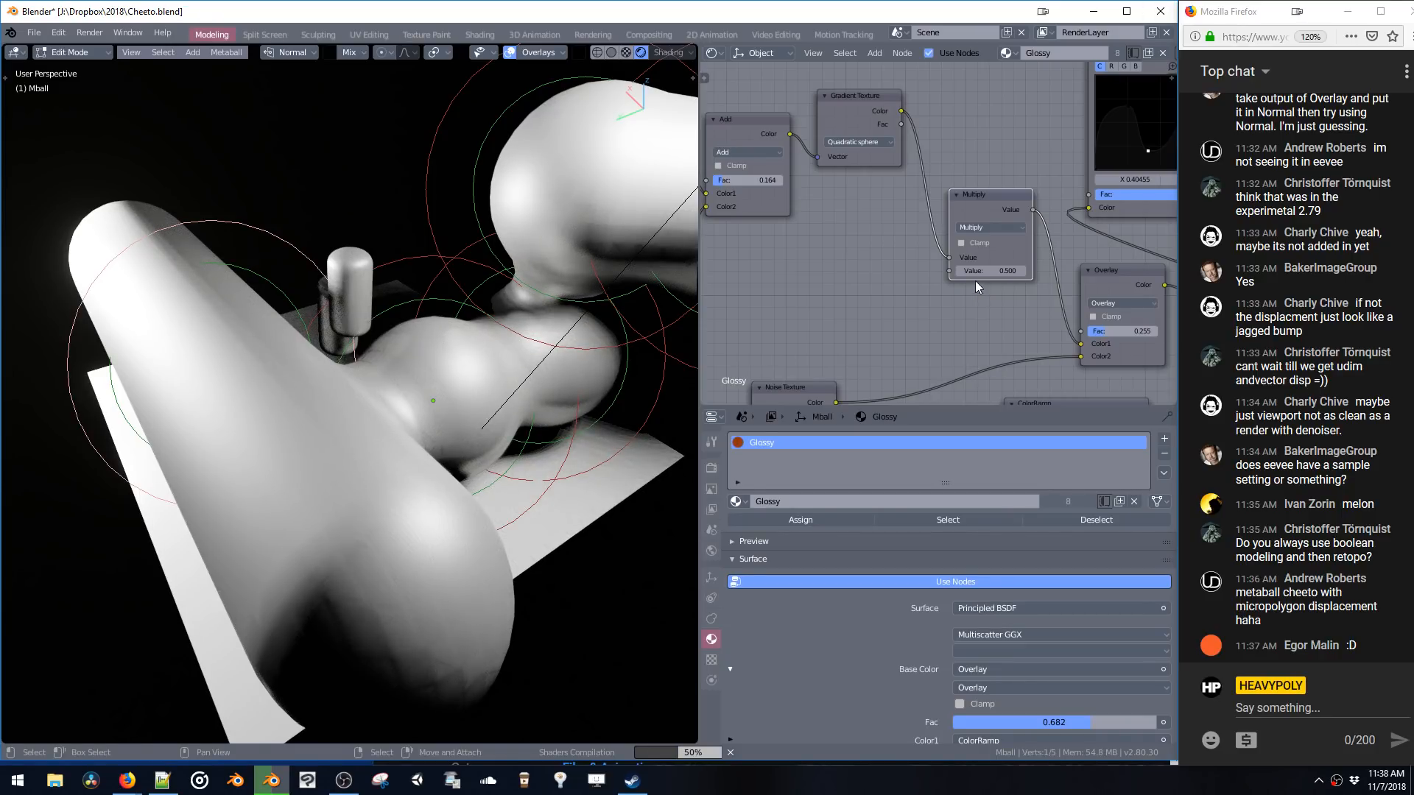
- Set the new Multiply node's value to 3 and inspect the metaball's surface
left_click(990, 271)
key("Return")
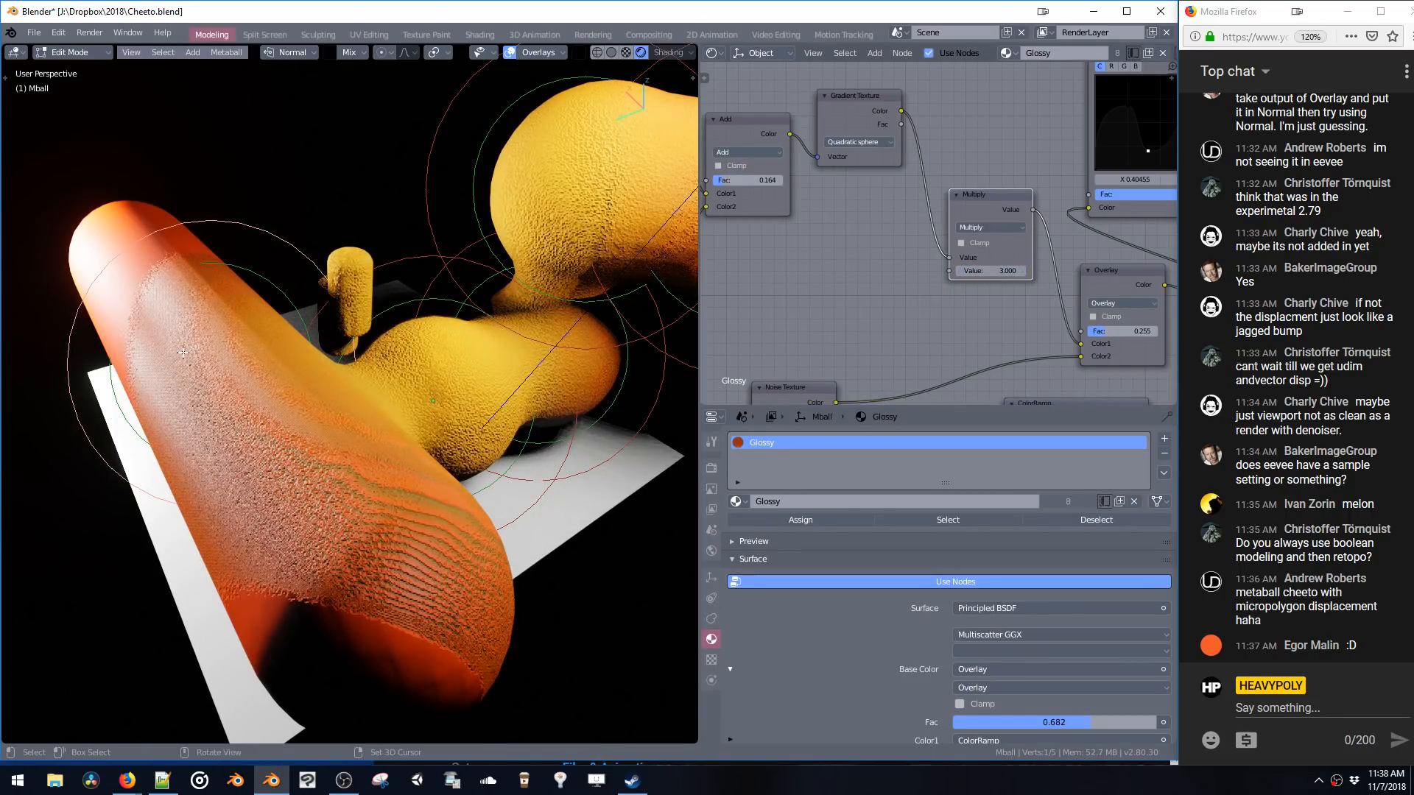
middle_click_drag(183, 352, 588, 328)
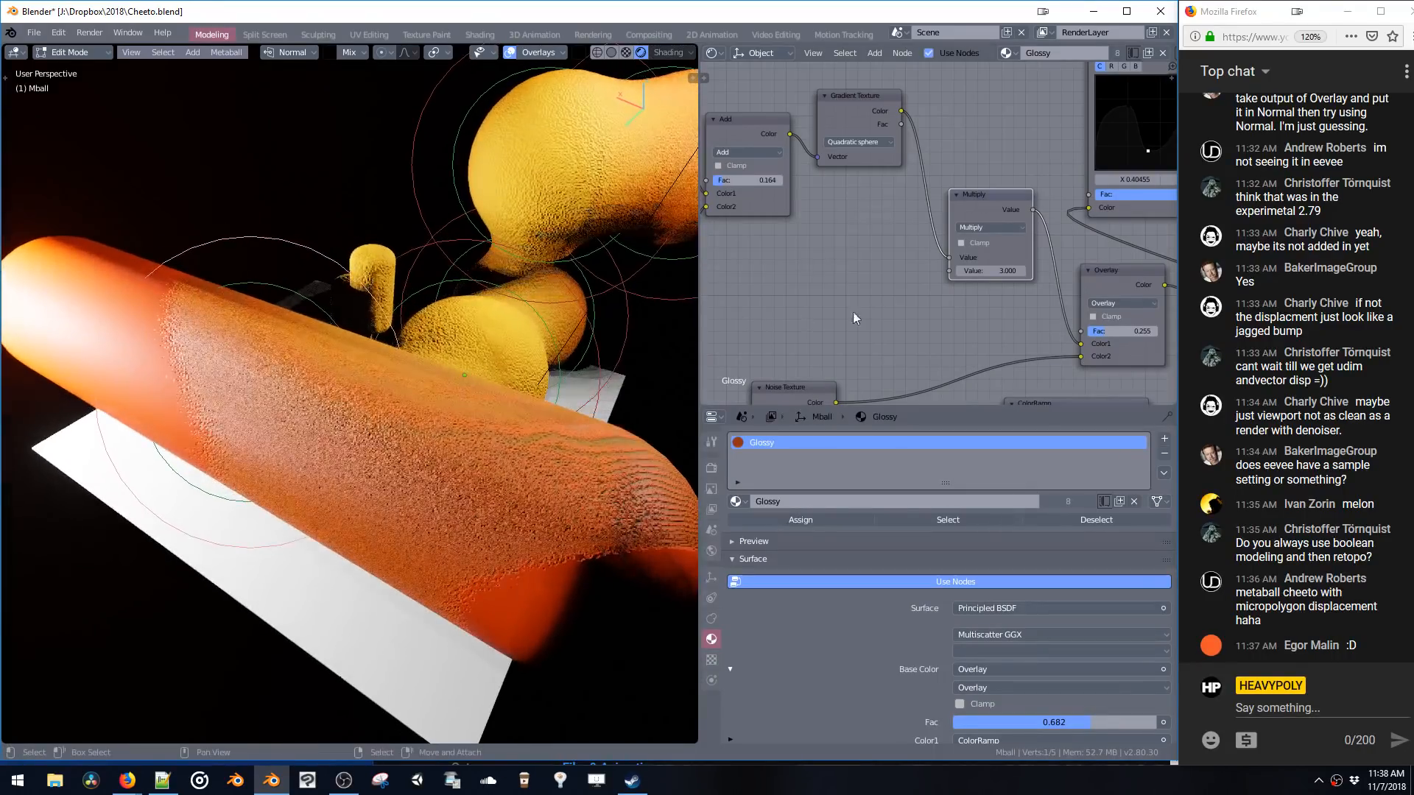
- Test extreme values on the gradient's Multiply node, reset it to 1 and nudge it slightly higher
mouse_move(1005, 271)
left_mouse_down()
mouse_move(1069, 263)
mouse_move(926, 269)
left_mouse_up()
middle_click_drag(560, 287, 550, 330)
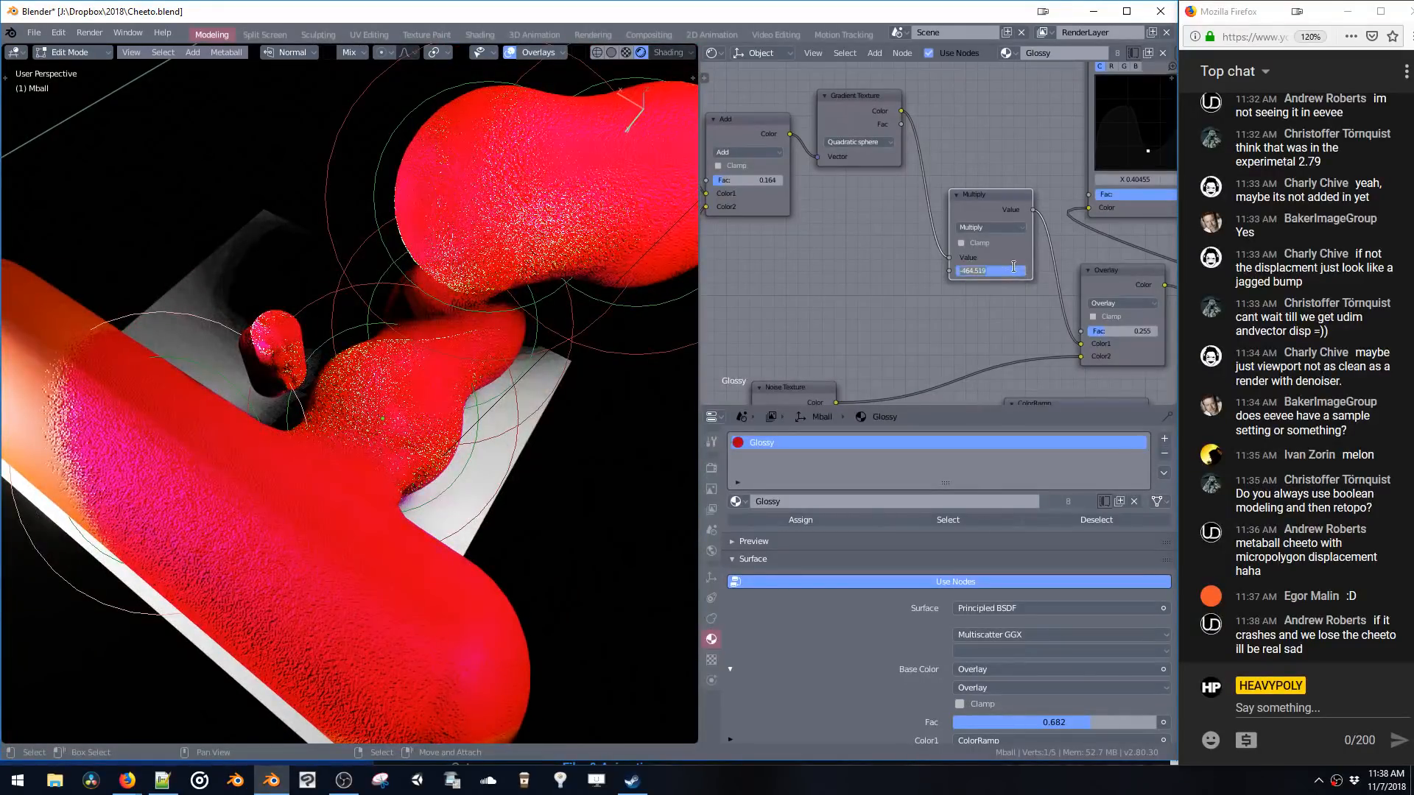
type("1")
key("Return")
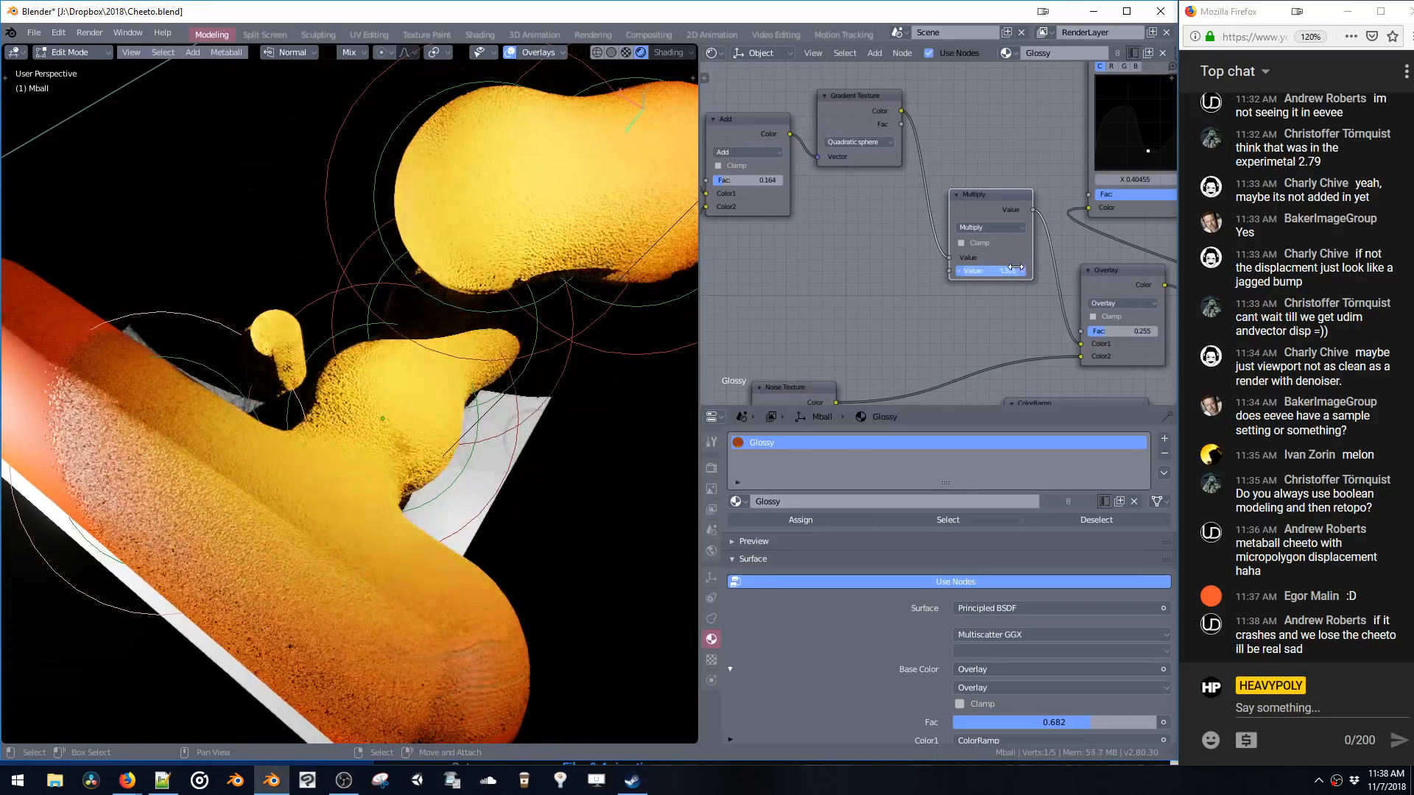
mouse_move(1015, 267)
left_mouse_down()
mouse_move(987, 266)
mouse_move(1021, 264)
left_mouse_up()
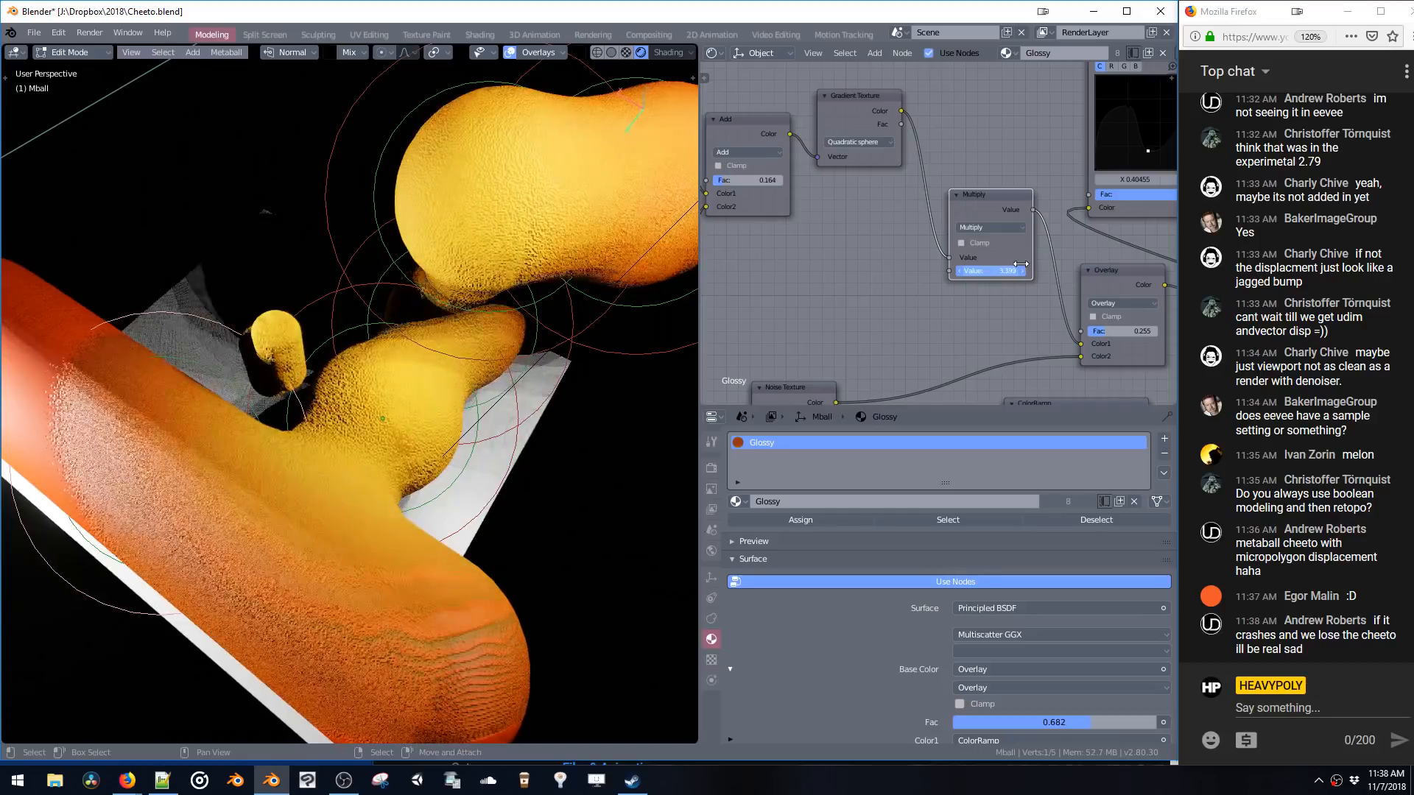
- Move the Texture Coordinate node farther from the Noise Texture and Multiply nodes to make room
middle_click_drag(882, 312, 1151, 274)
middle_click_drag(915, 254, 1027, 306)
left_click_drag(853, 100, 648, 184)
middle_click_drag(799, 206, 919, 187)
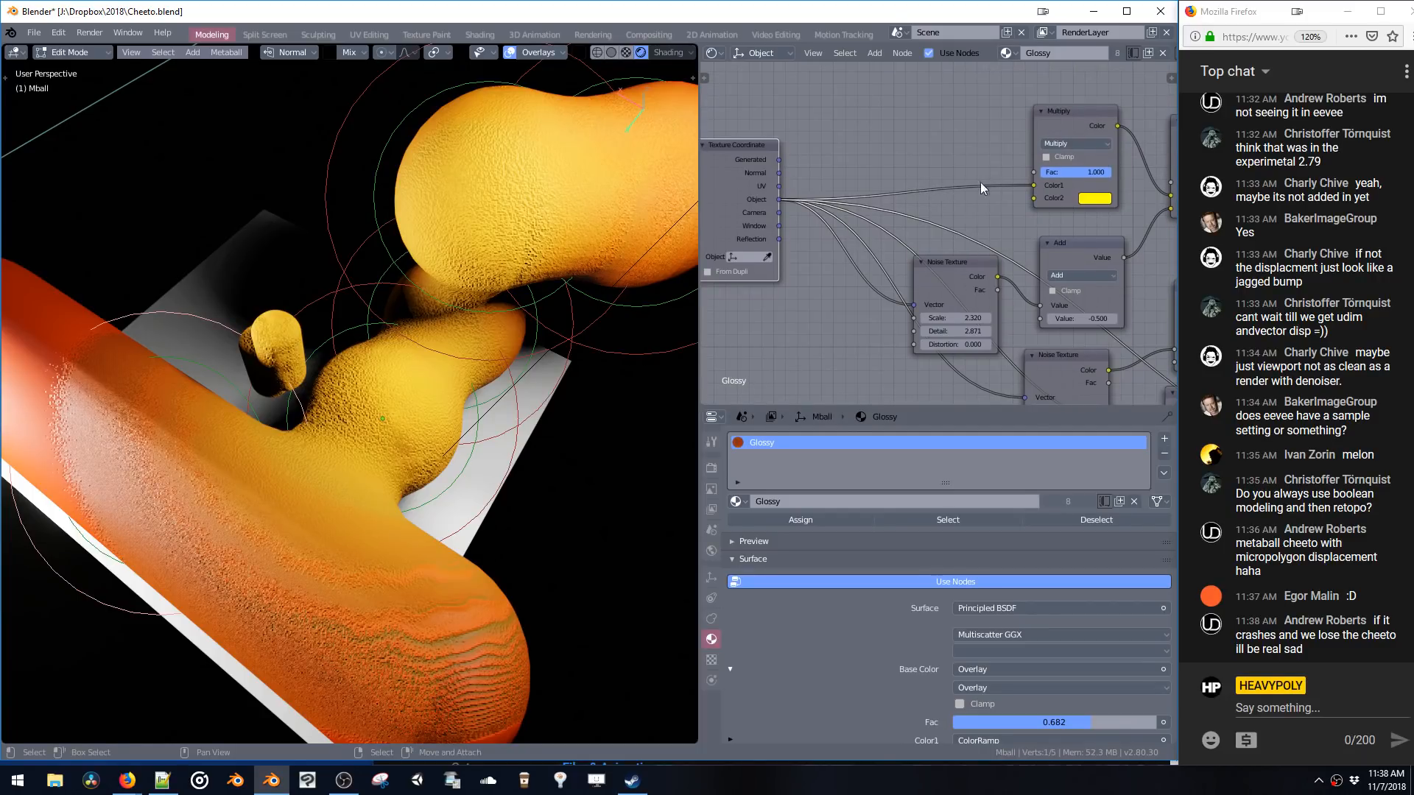
mouse_move(972, 180)
middle_mouse_down()
mouse_move(684, 200)
mouse_move(943, 193)
mouse_move(985, 174)
middle_mouse_up()
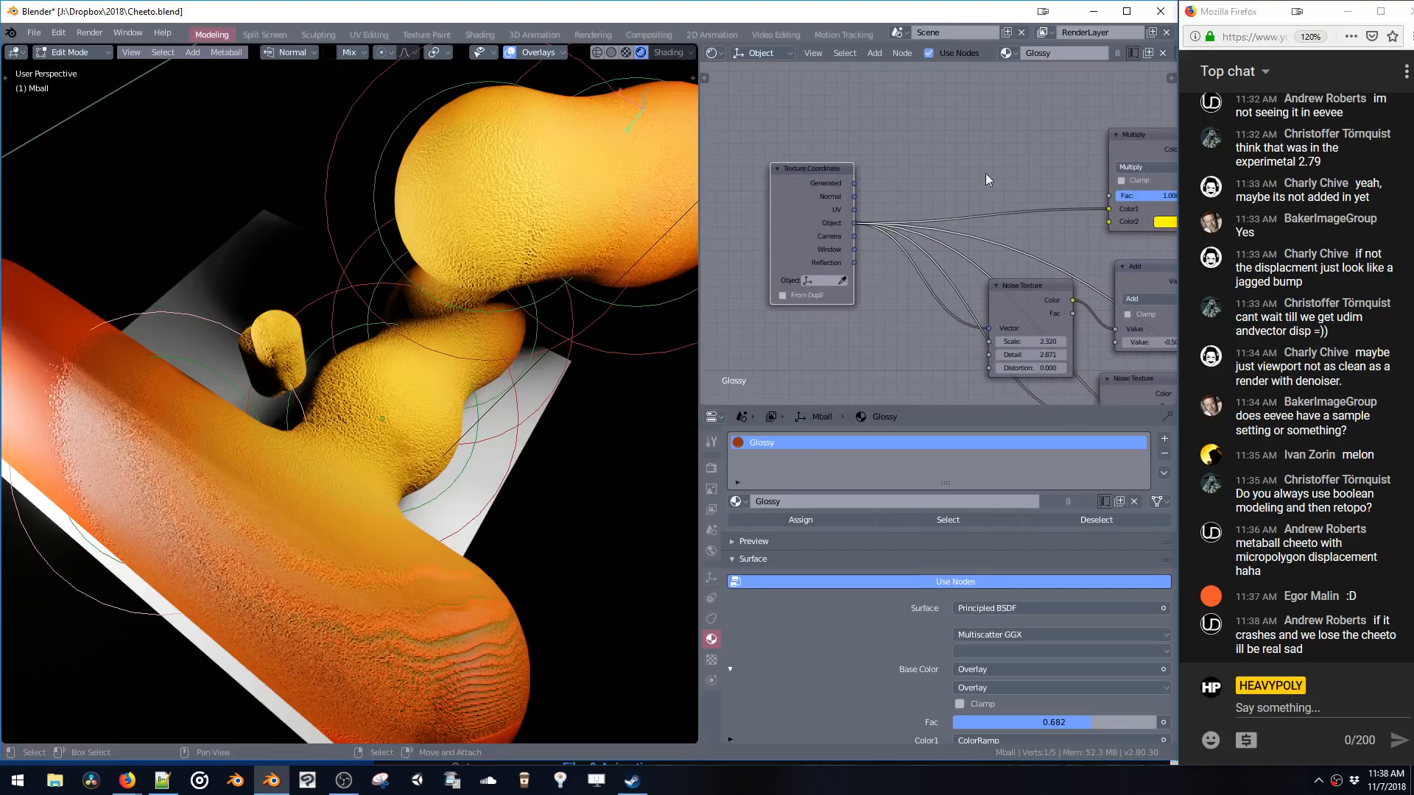
- Add an unconnected Math node near the Texture Coordinate node, set to Multiply with its second value at 2
key("shift+a")
left_click(964, 145)
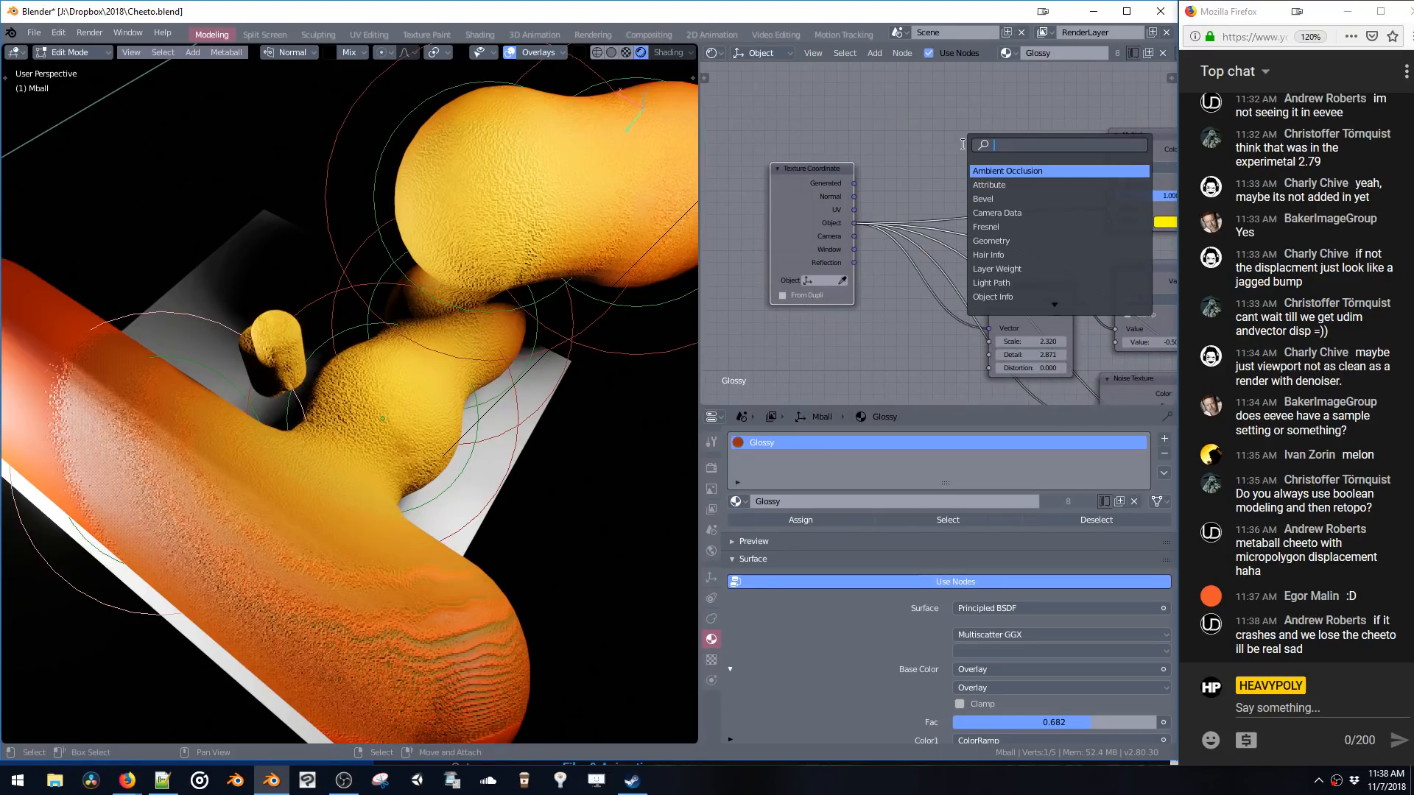
left_click(1013, 170)
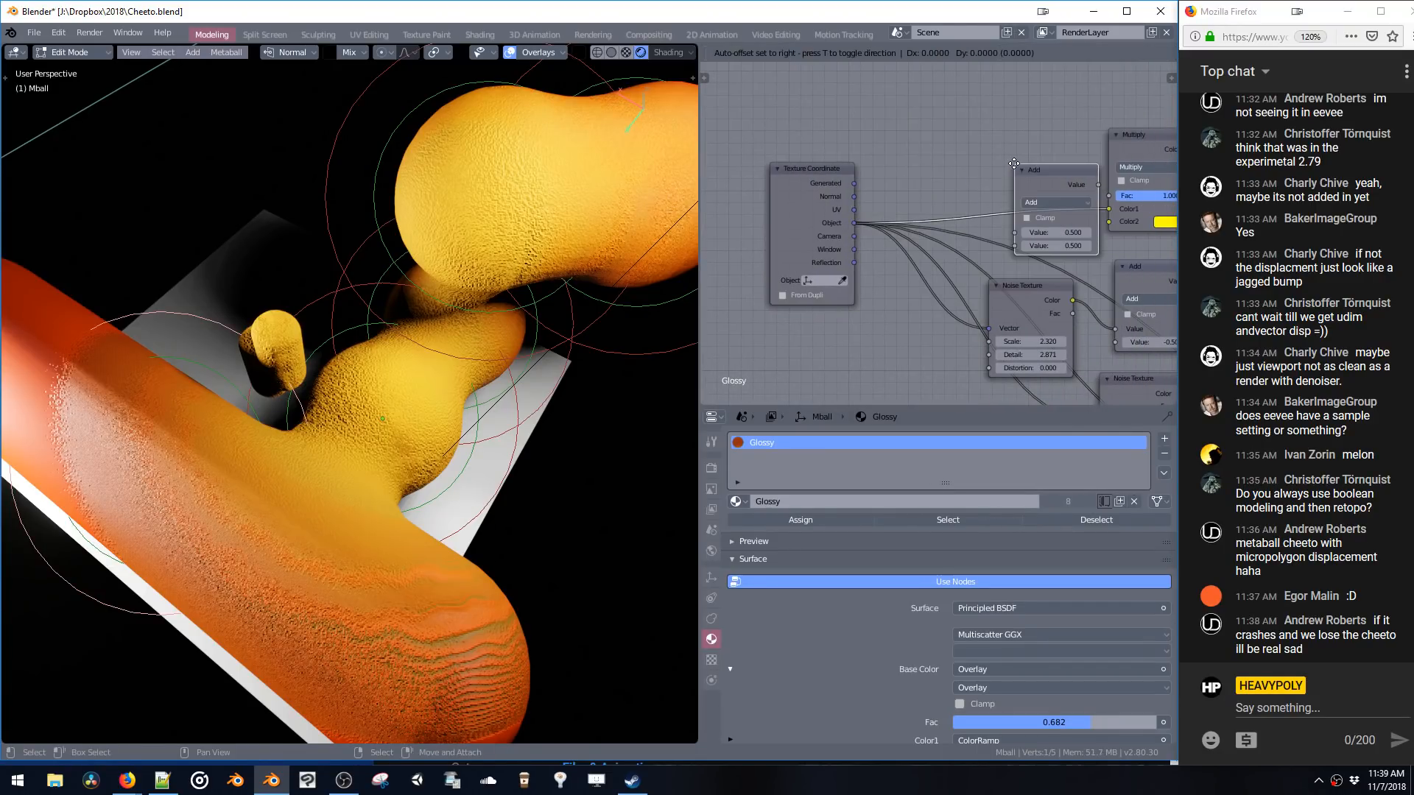
left_click(1010, 138)
left_click(1010, 138)
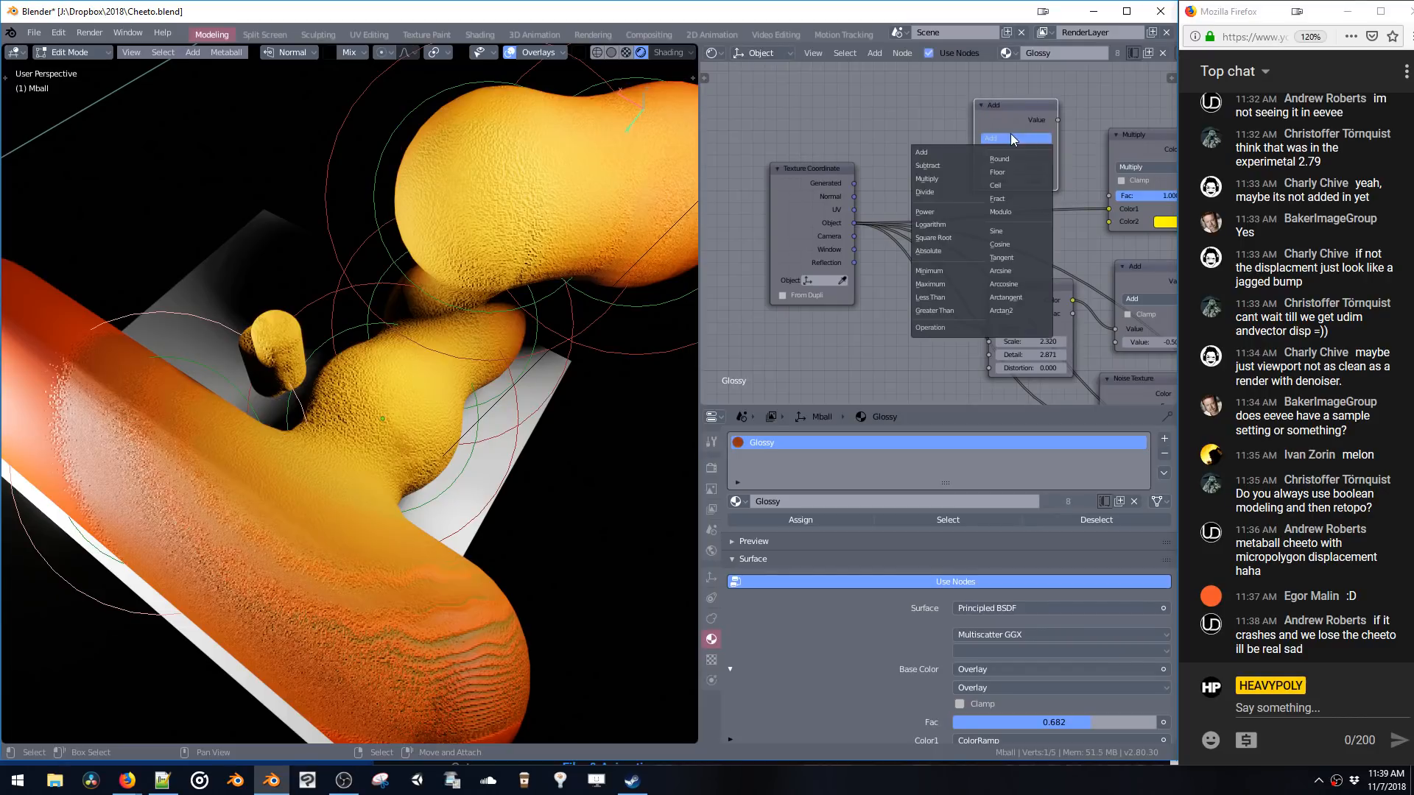
left_click(970, 178)
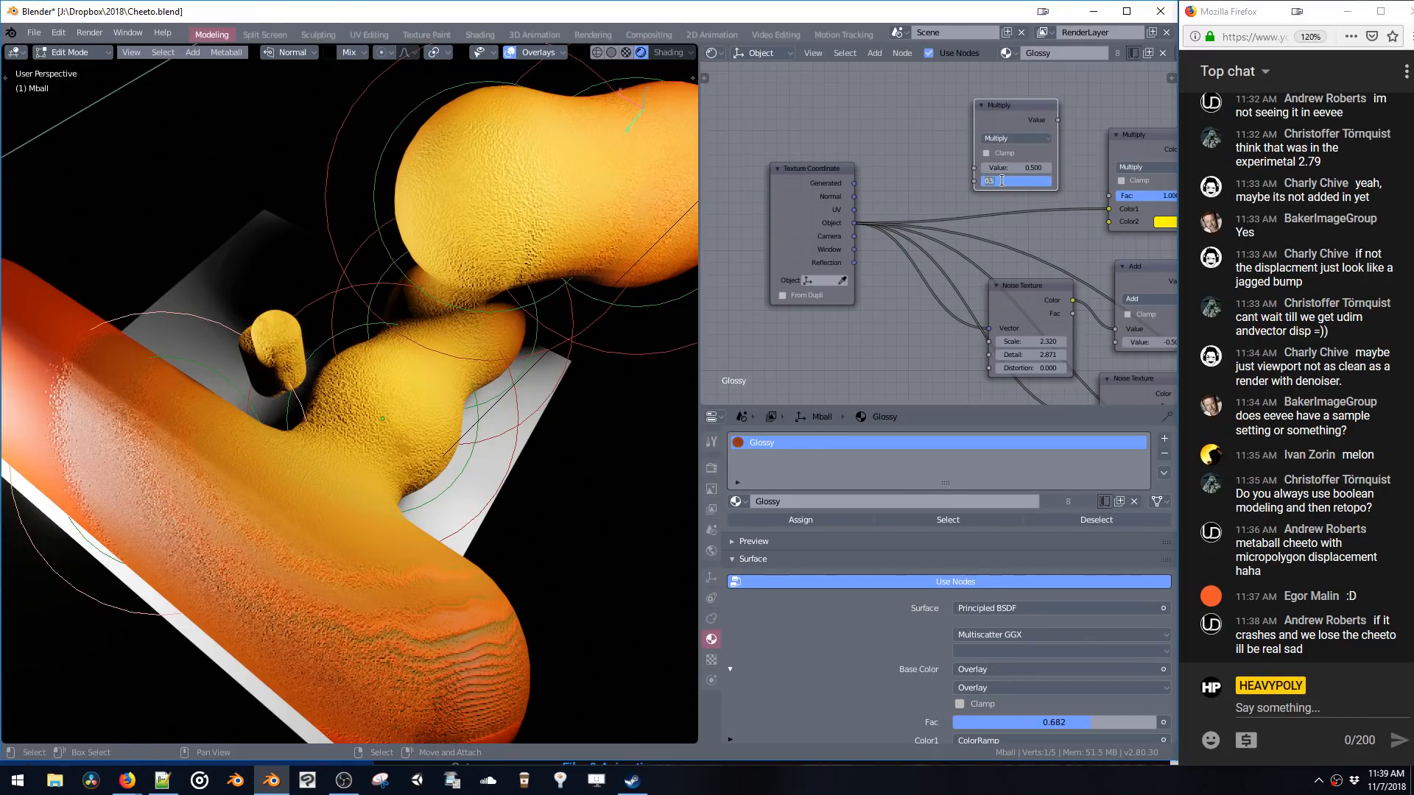
type("2")
key("Return")
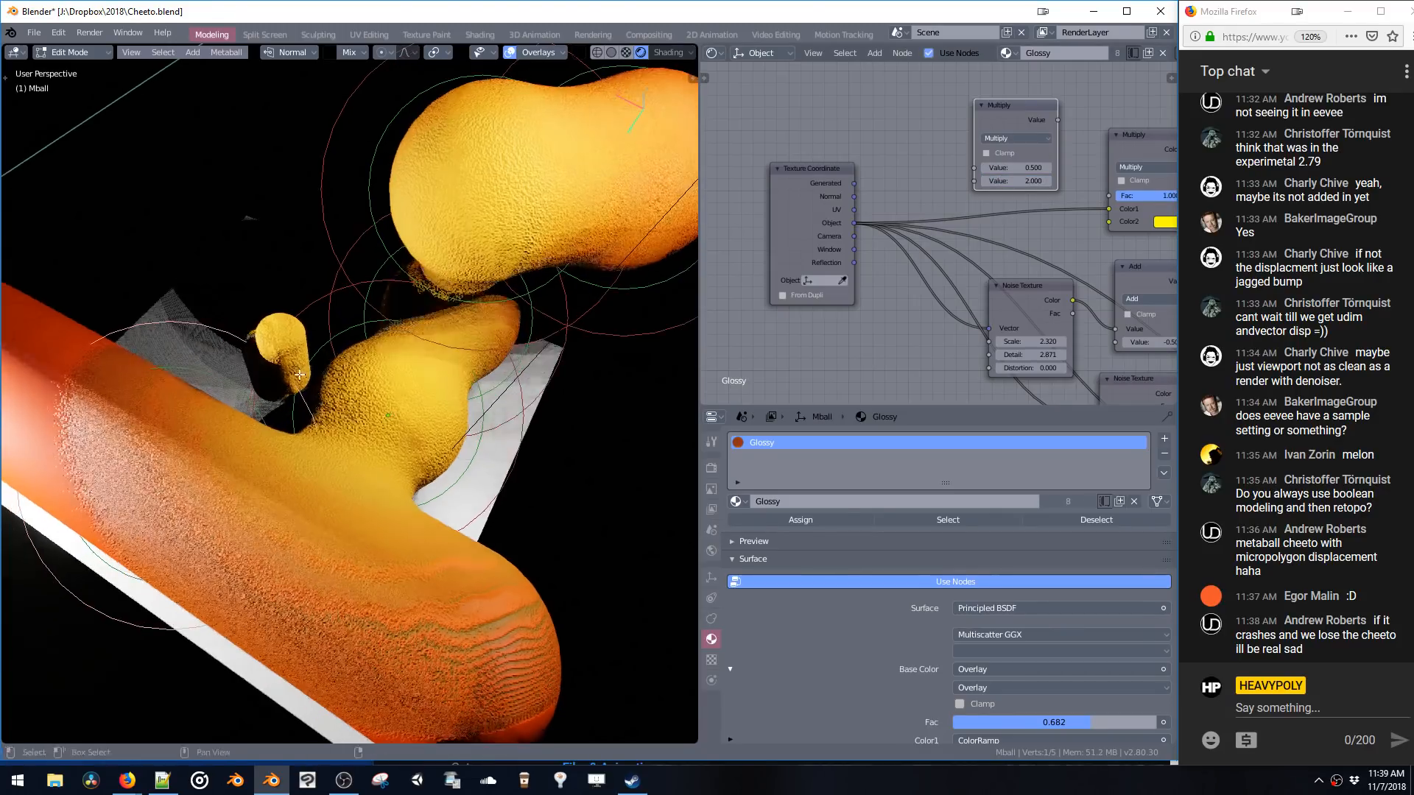
- Insert the Multiply math node into the link from the Object coordinates to the color Multiply node and inspect the metaball
middle_click_drag(299, 375, 651, 248)
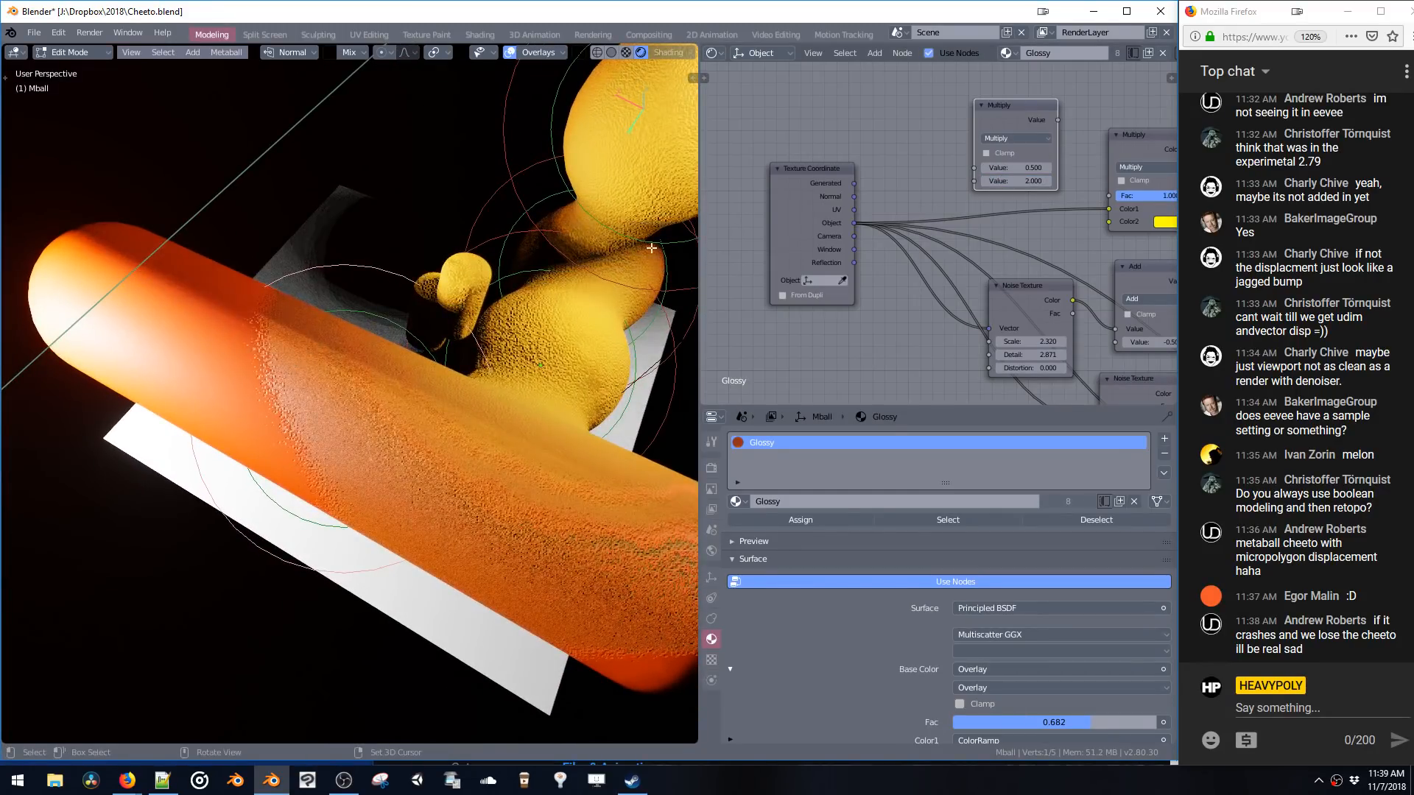
left_click_drag(1045, 108, 1053, 139)
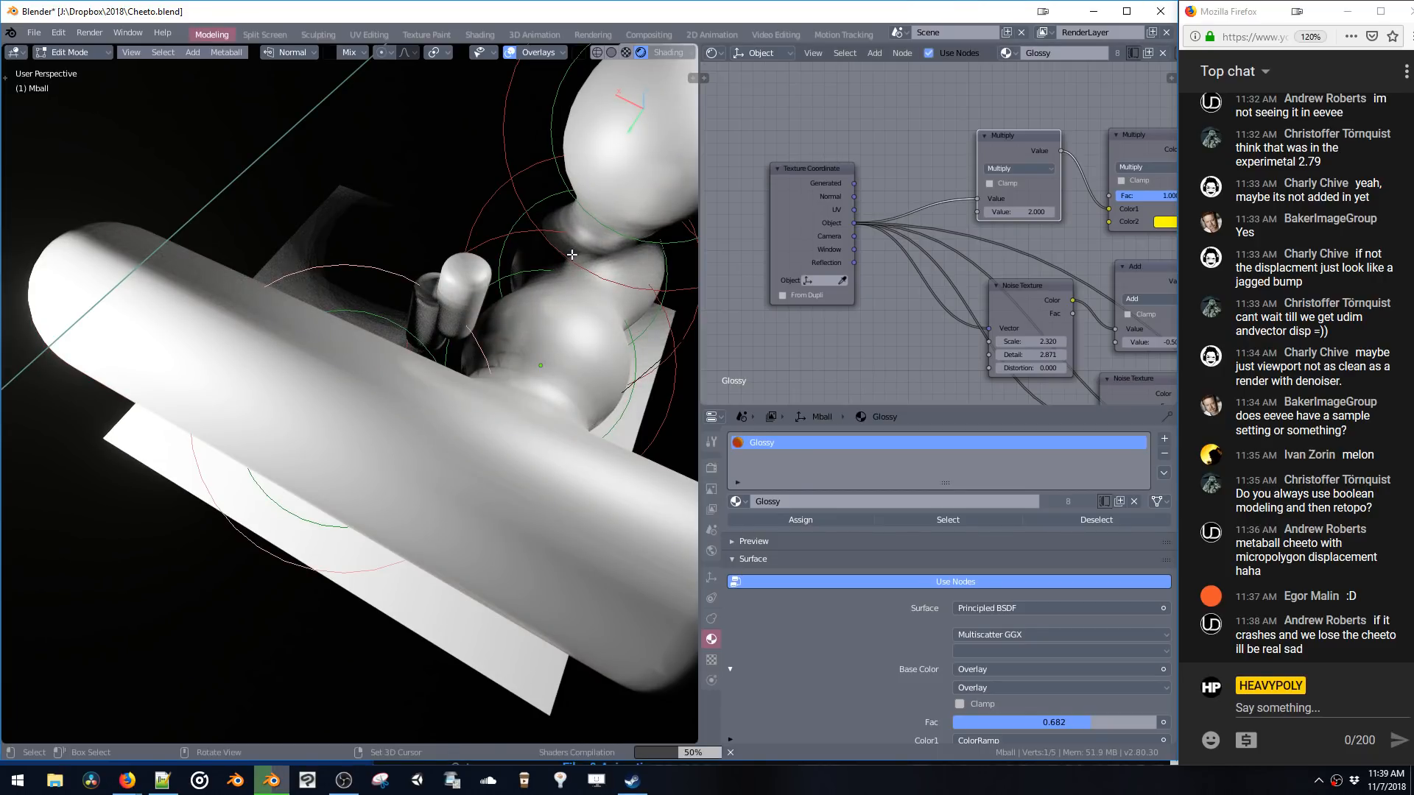
mouse_move(571, 257)
middle_mouse_down()
mouse_move(548, 254)
mouse_move(567, 250)
middle_mouse_up()
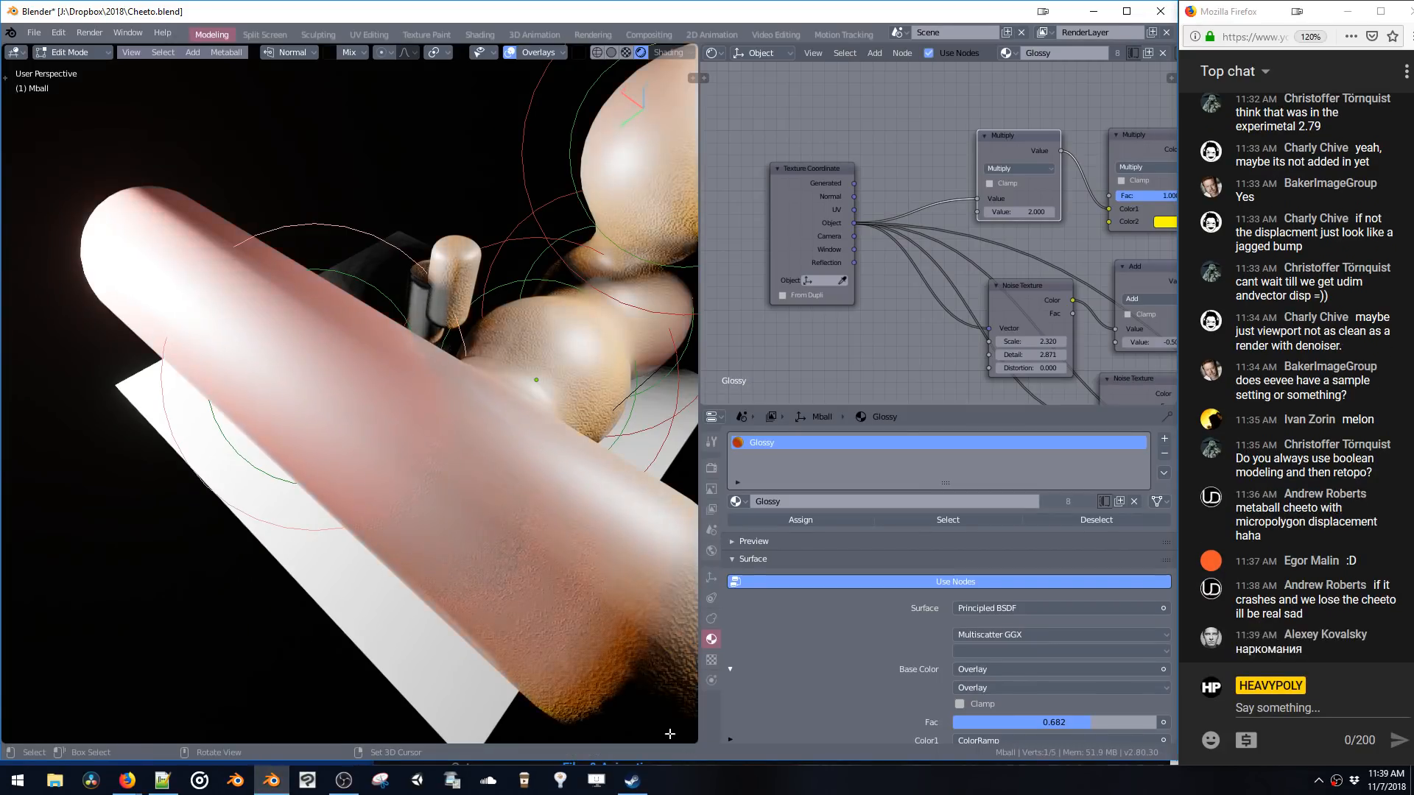
middle_click_drag(469, 497, 506, 487)
- Raise the color Multiply node and reroute the Object coordinates link from the Multiply math node to its Color2 input
middle_click_drag(925, 340, 724, 378)
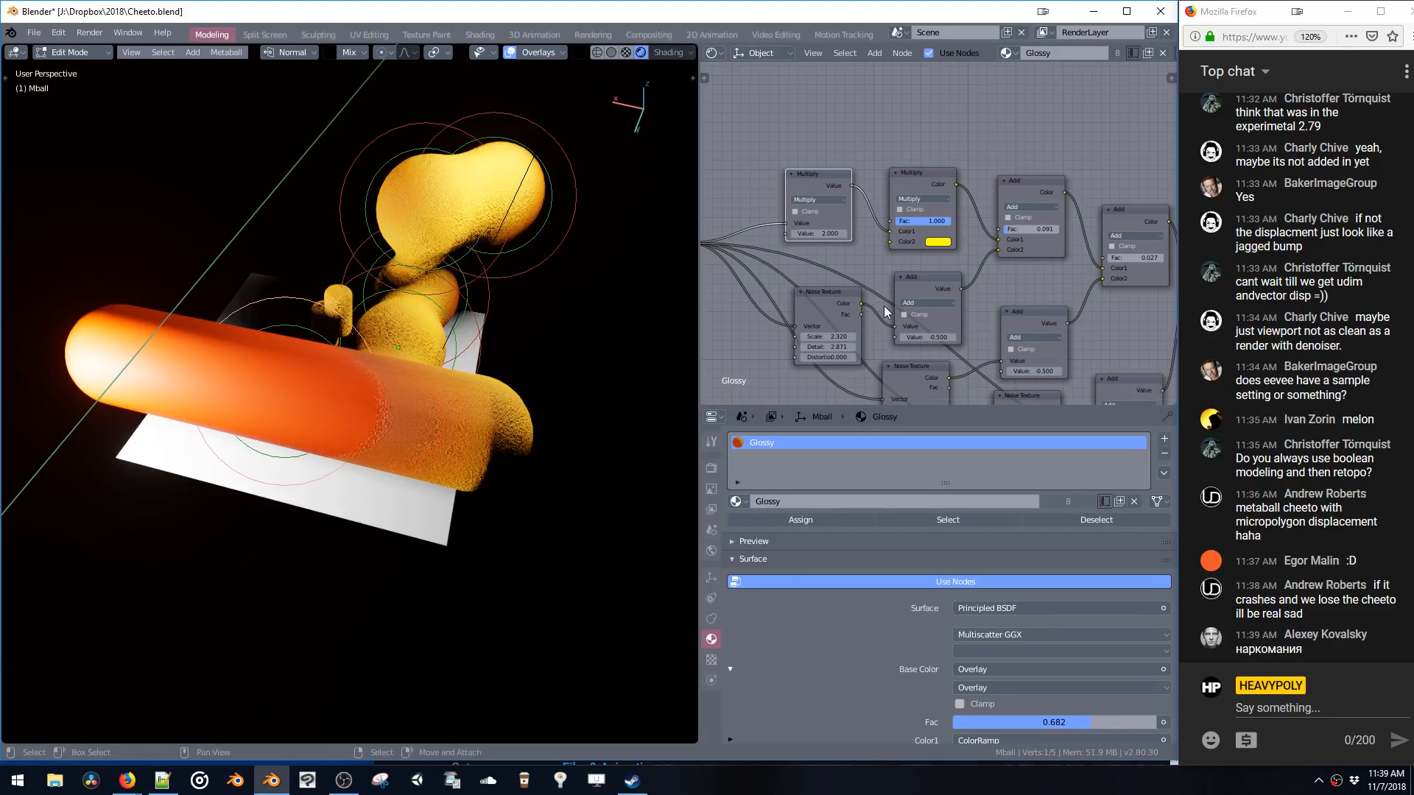
middle_click_drag(846, 275, 953, 258)
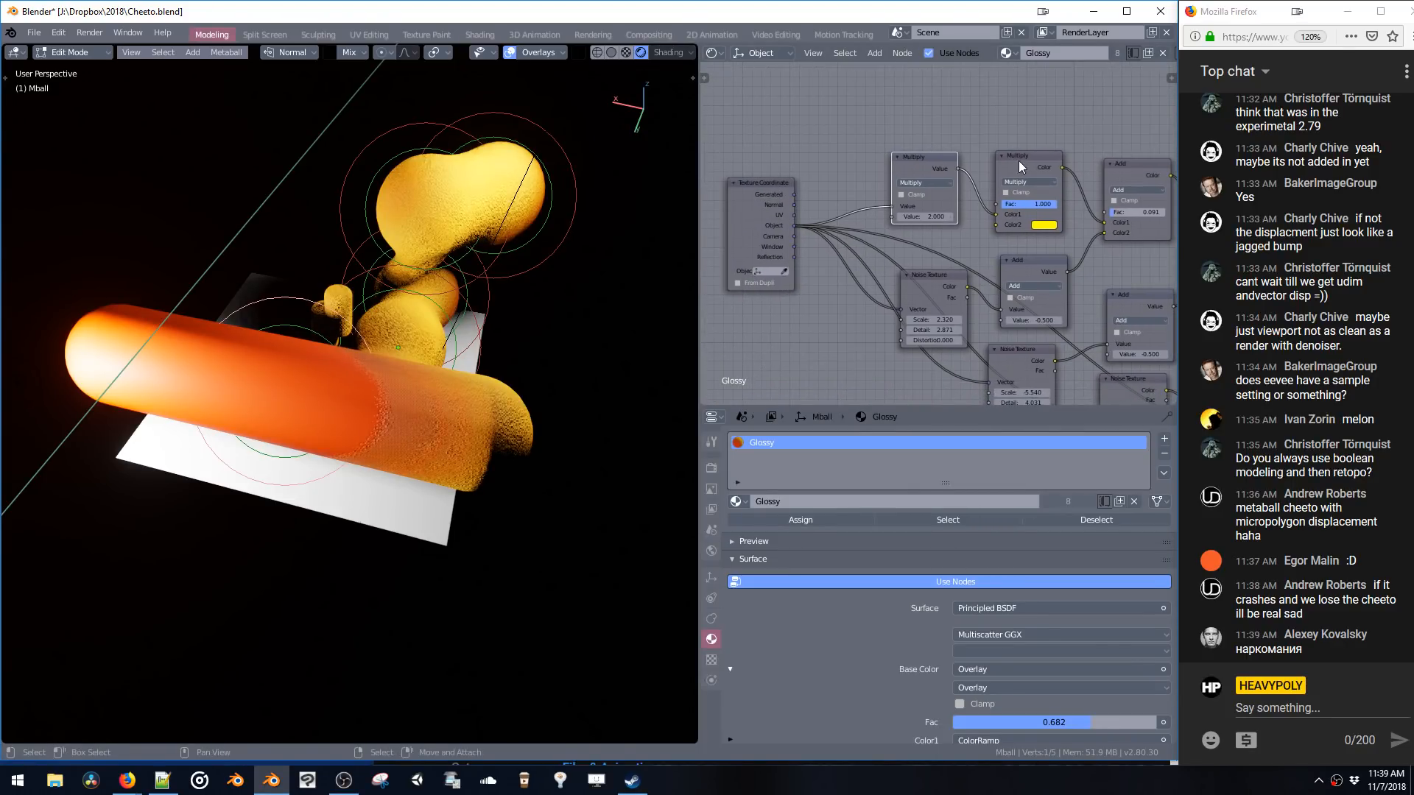
left_click_drag(1018, 160, 1004, 127)
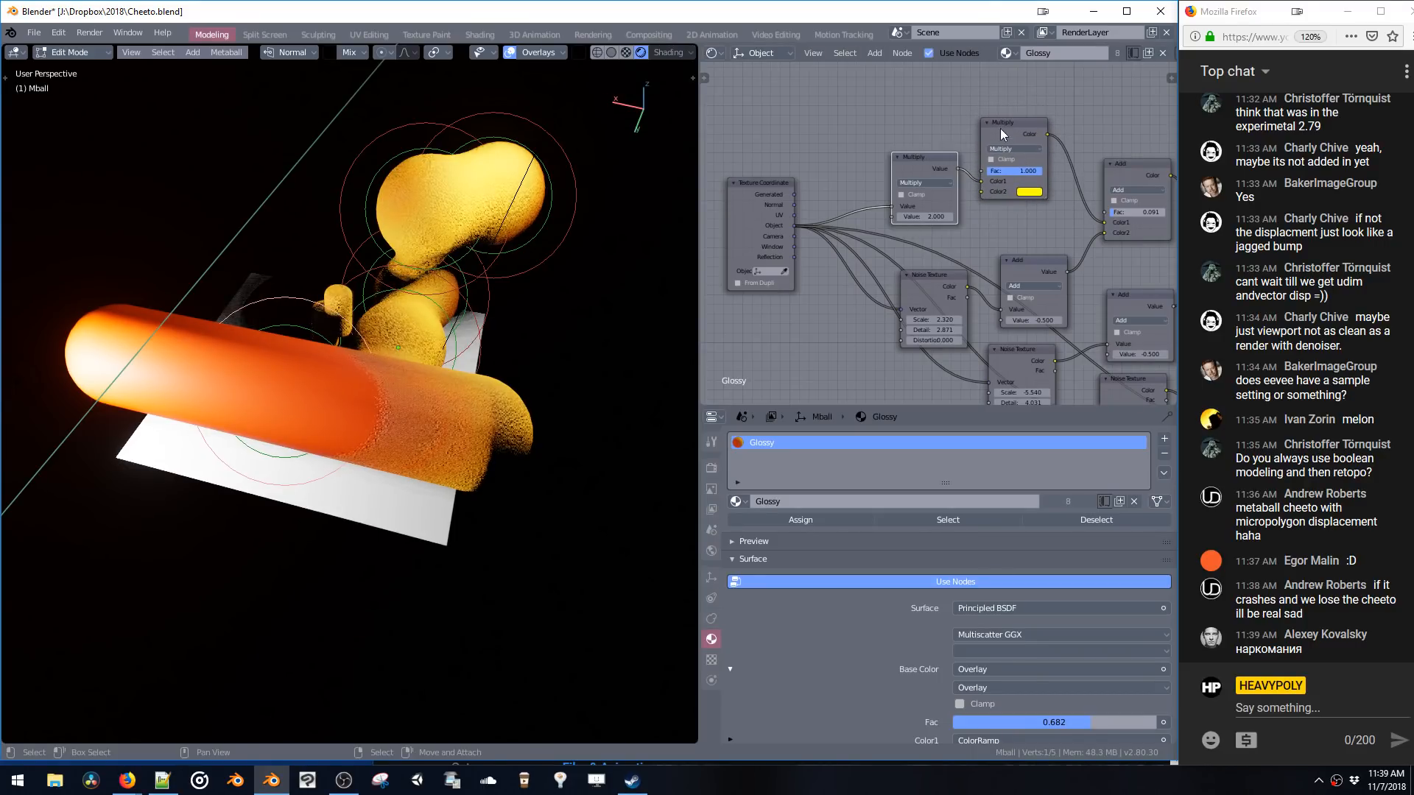
left_click_drag(890, 205, 981, 191)
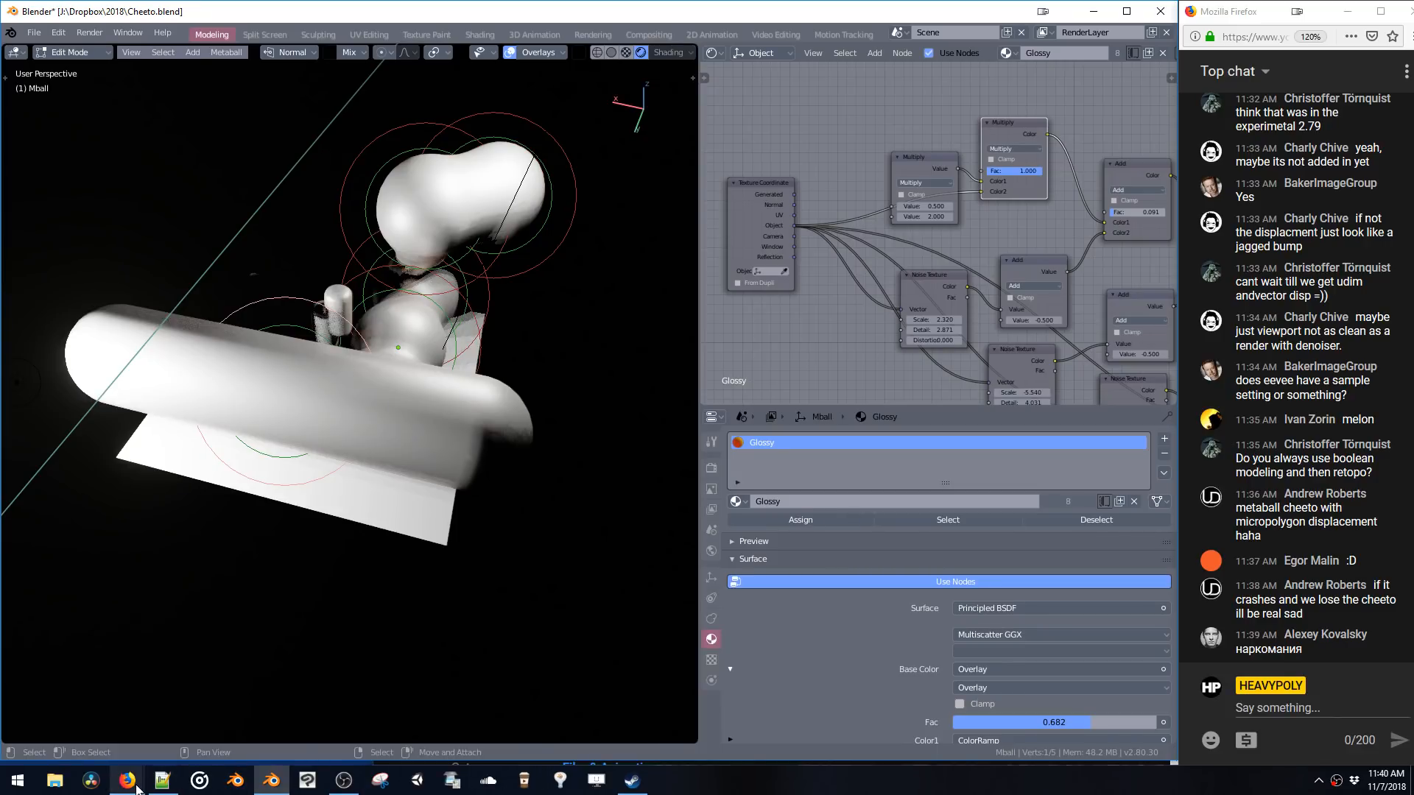
mouse_move(137, 789)
left_click(118, 736)
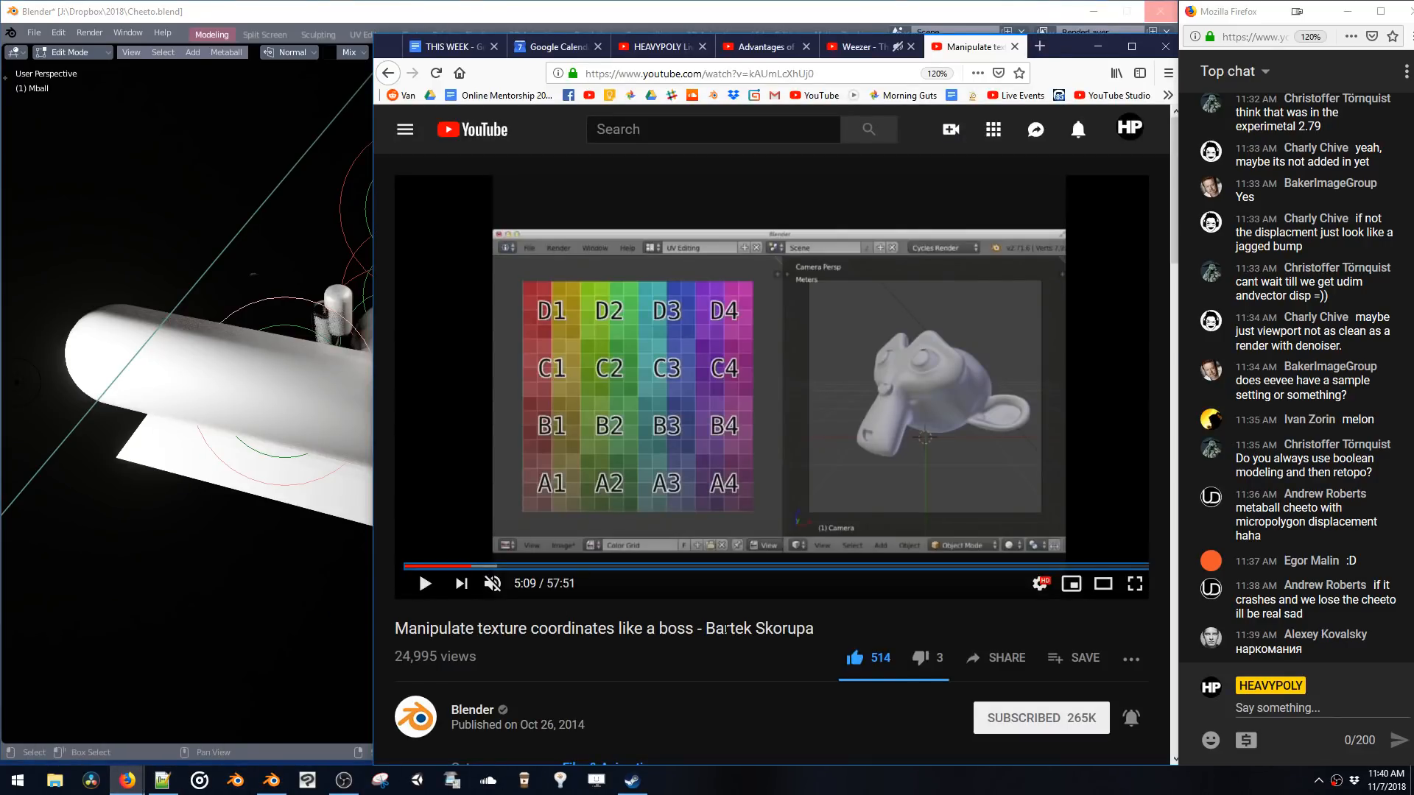
left_click(1097, 45)
- Move the Multiply math node clear and swap the color Multiply inputs so Object coordinates feed Color1 and the math value feeds Color2
left_click(941, 176)
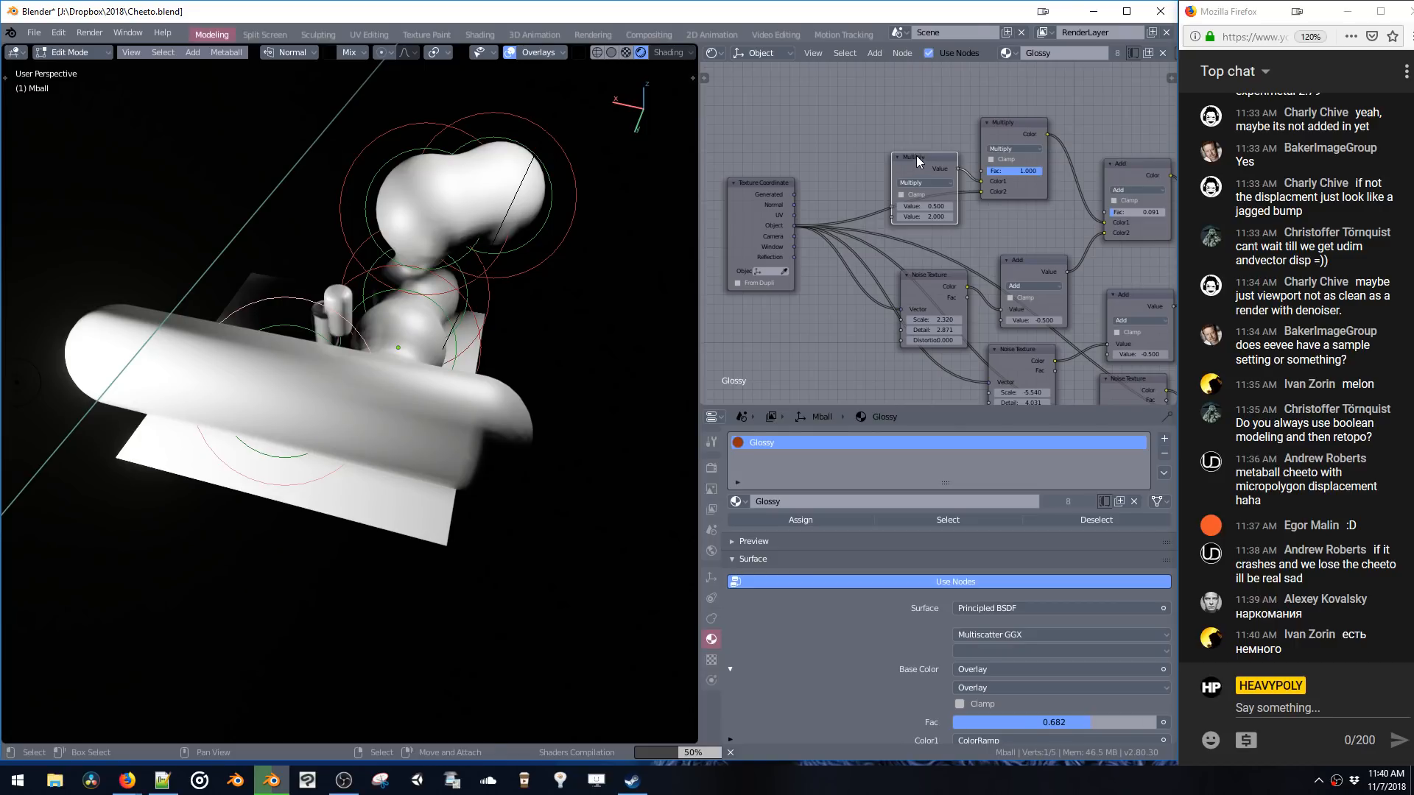
left_click_drag(915, 156, 852, 105)
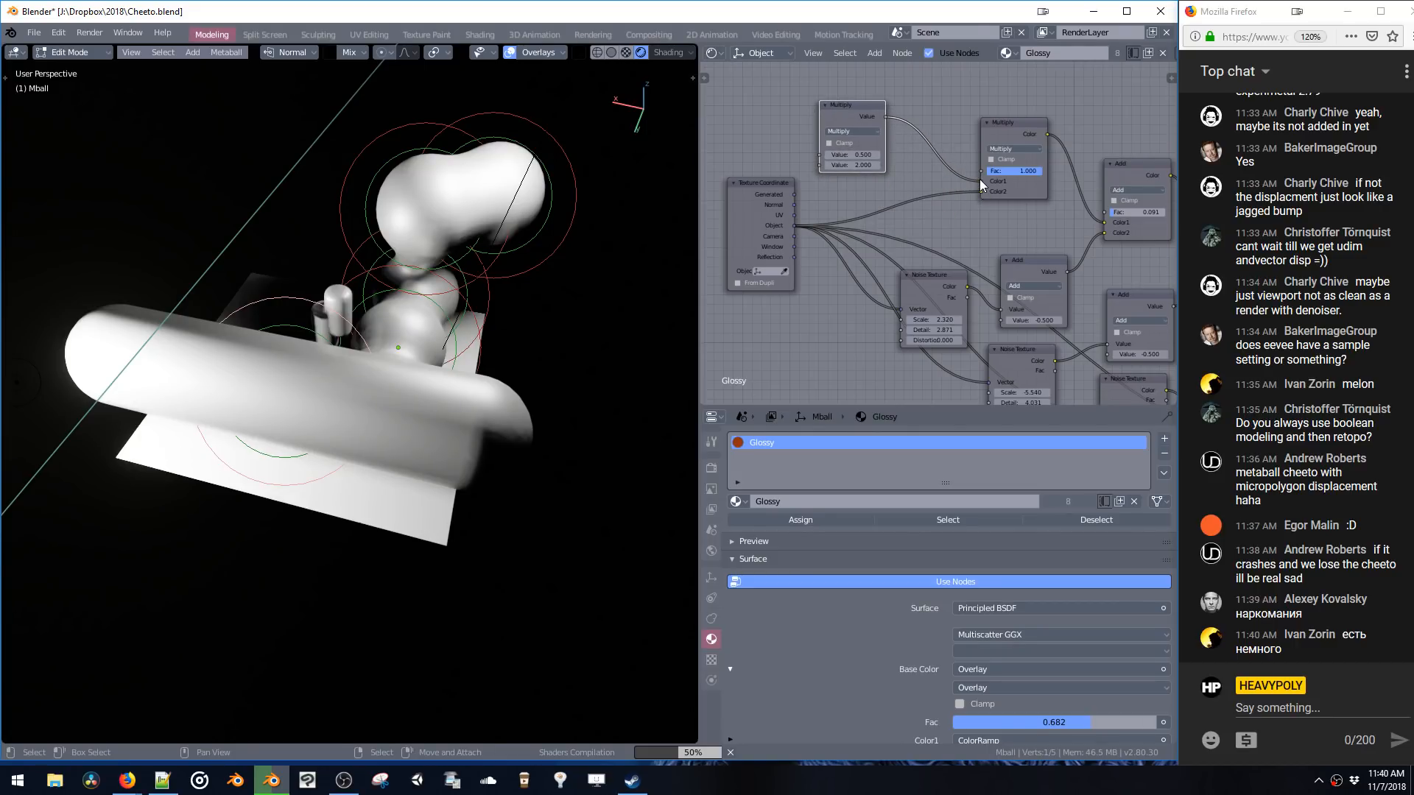
left_click_drag(981, 192, 980, 181)
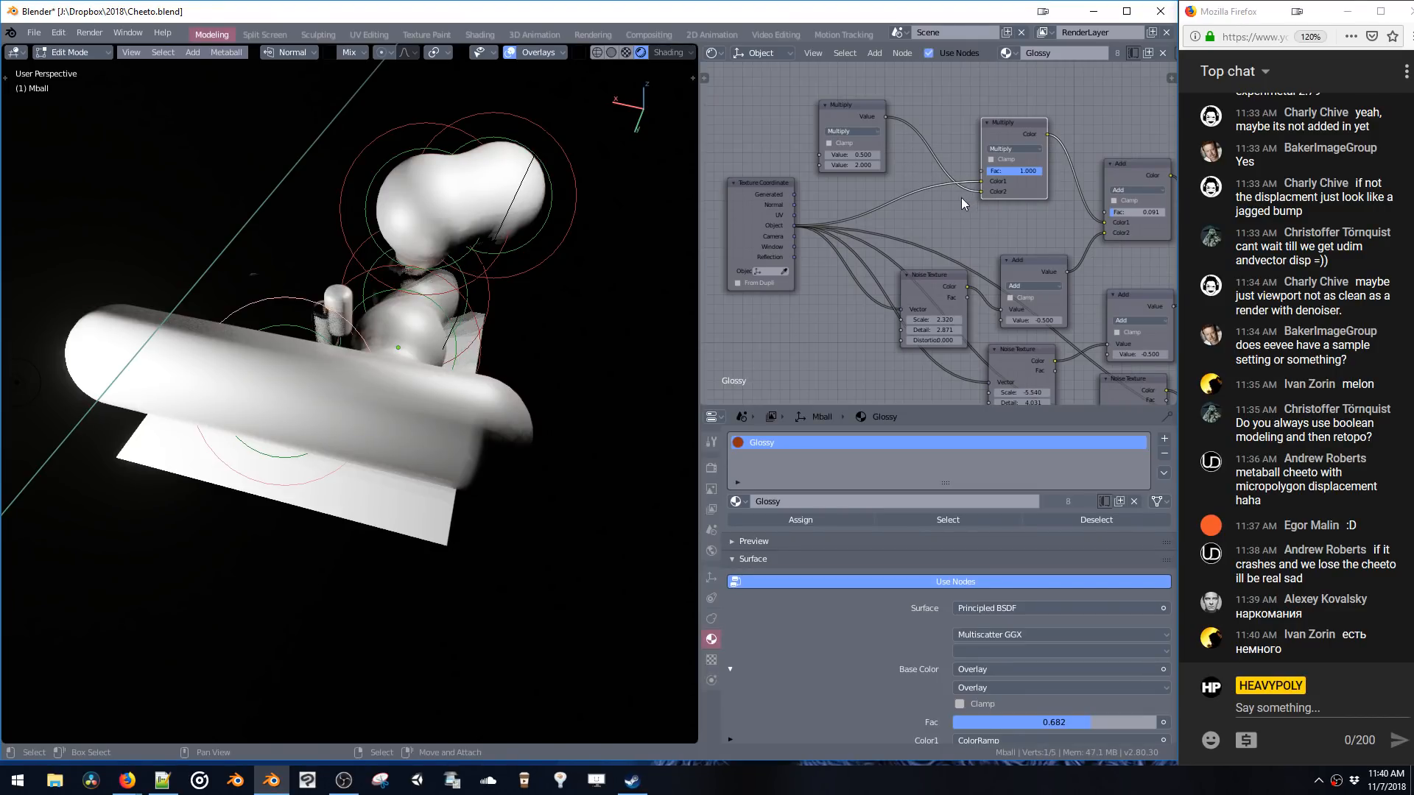
left_click(398, 347)
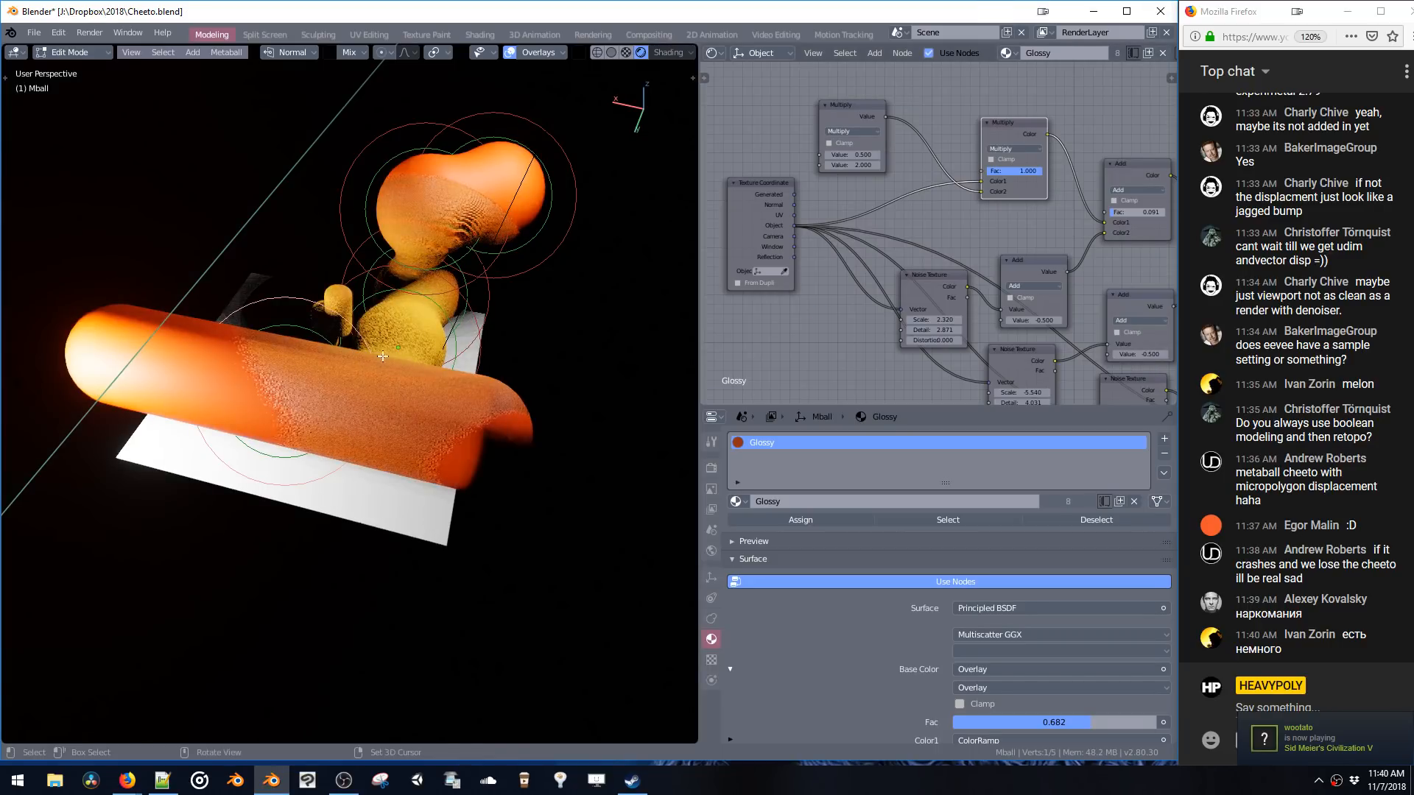
- Select all the metaball elements and move them together a short distance across the scene
middle_click_drag(589, 448, 501, 512)
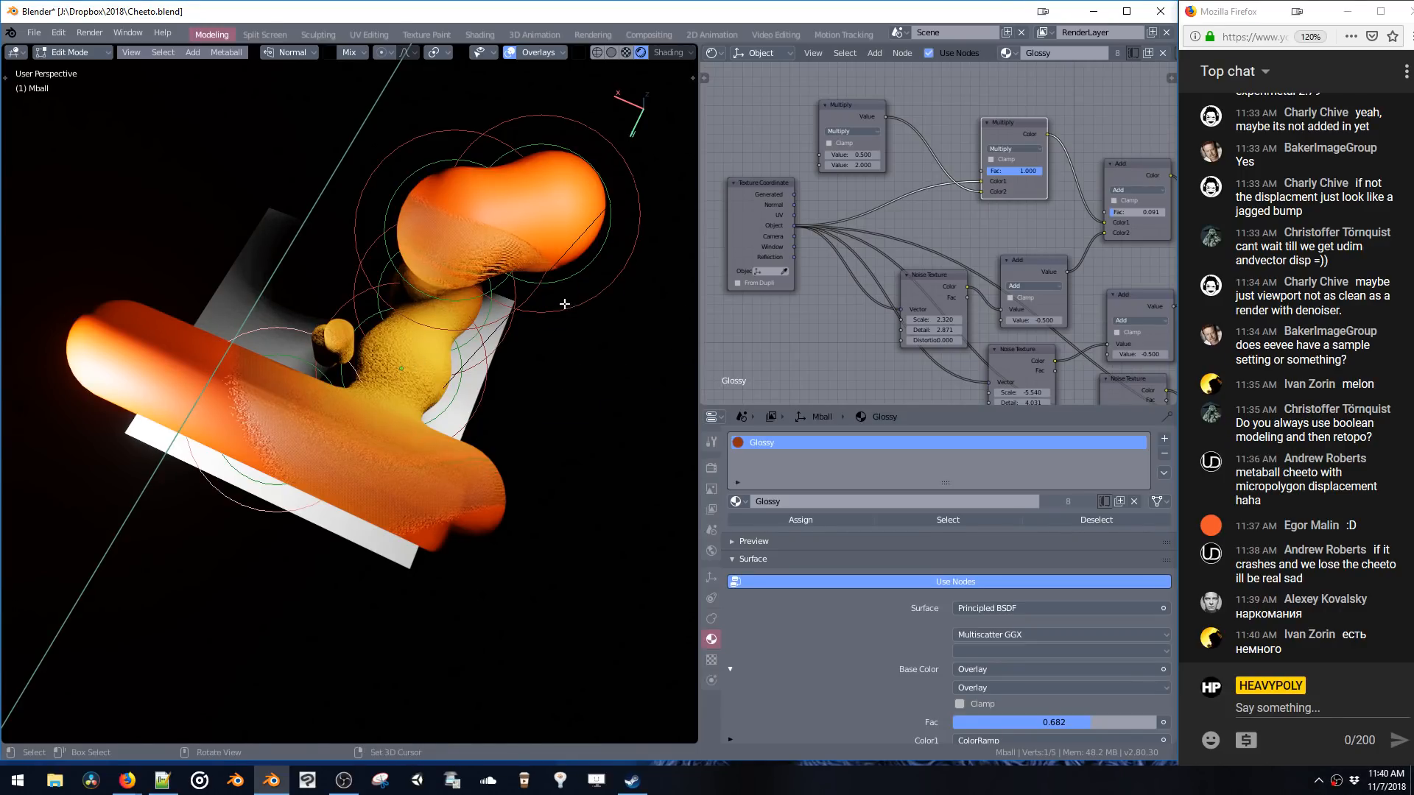
key("a")
key("g")
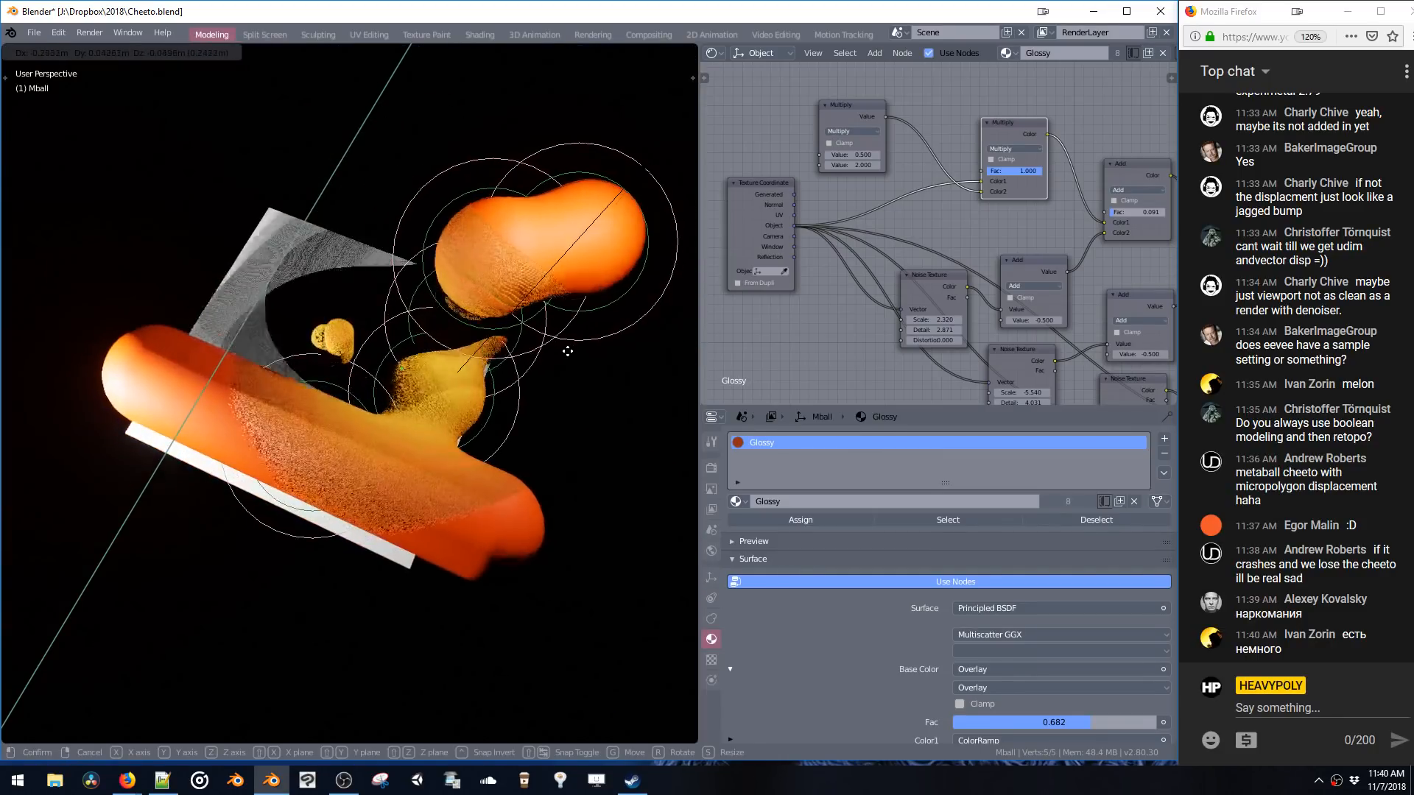
left_click(561, 351)
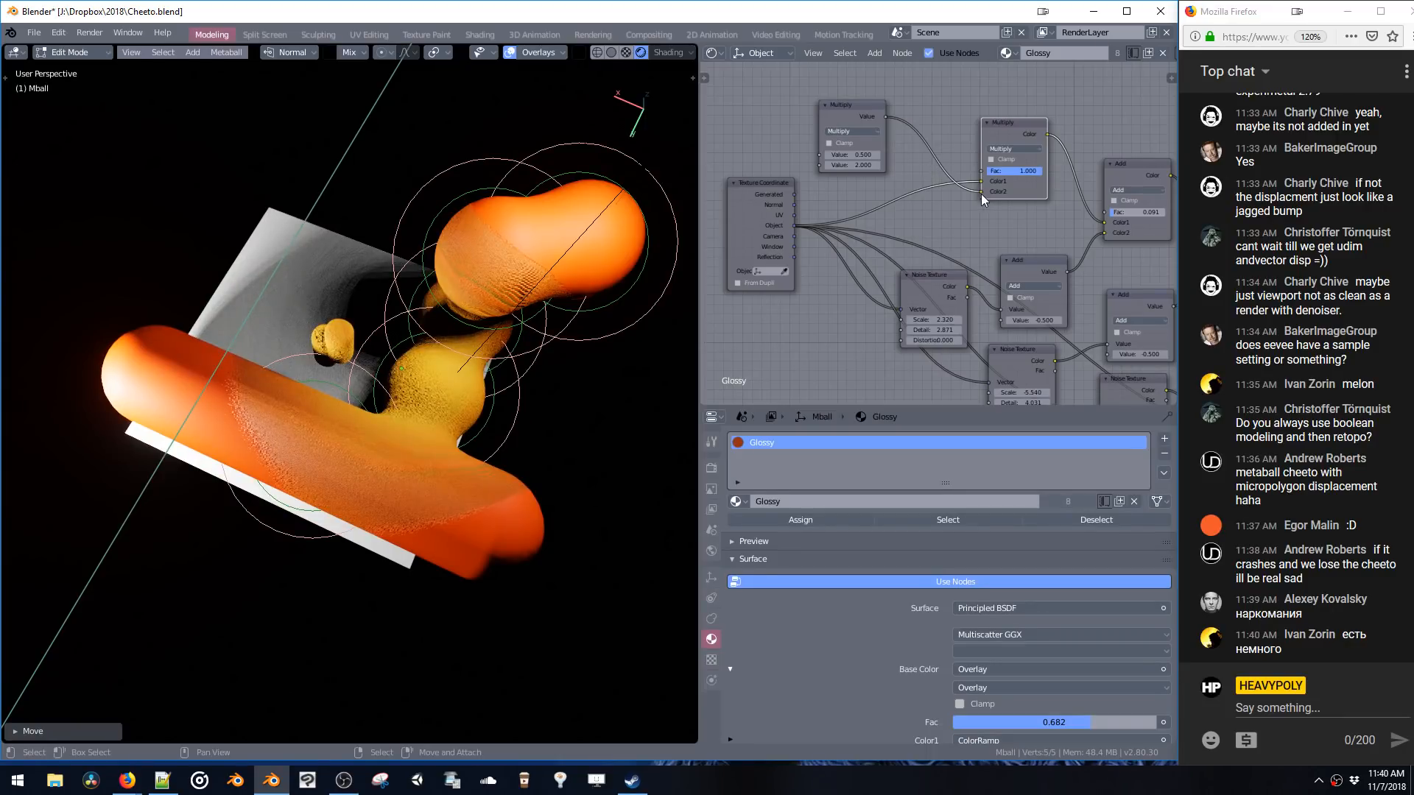
- Disconnect the Multiply math node from Color2 and move it past the color Multiply node, above the first Add node
left_click_drag(980, 192, 921, 143)
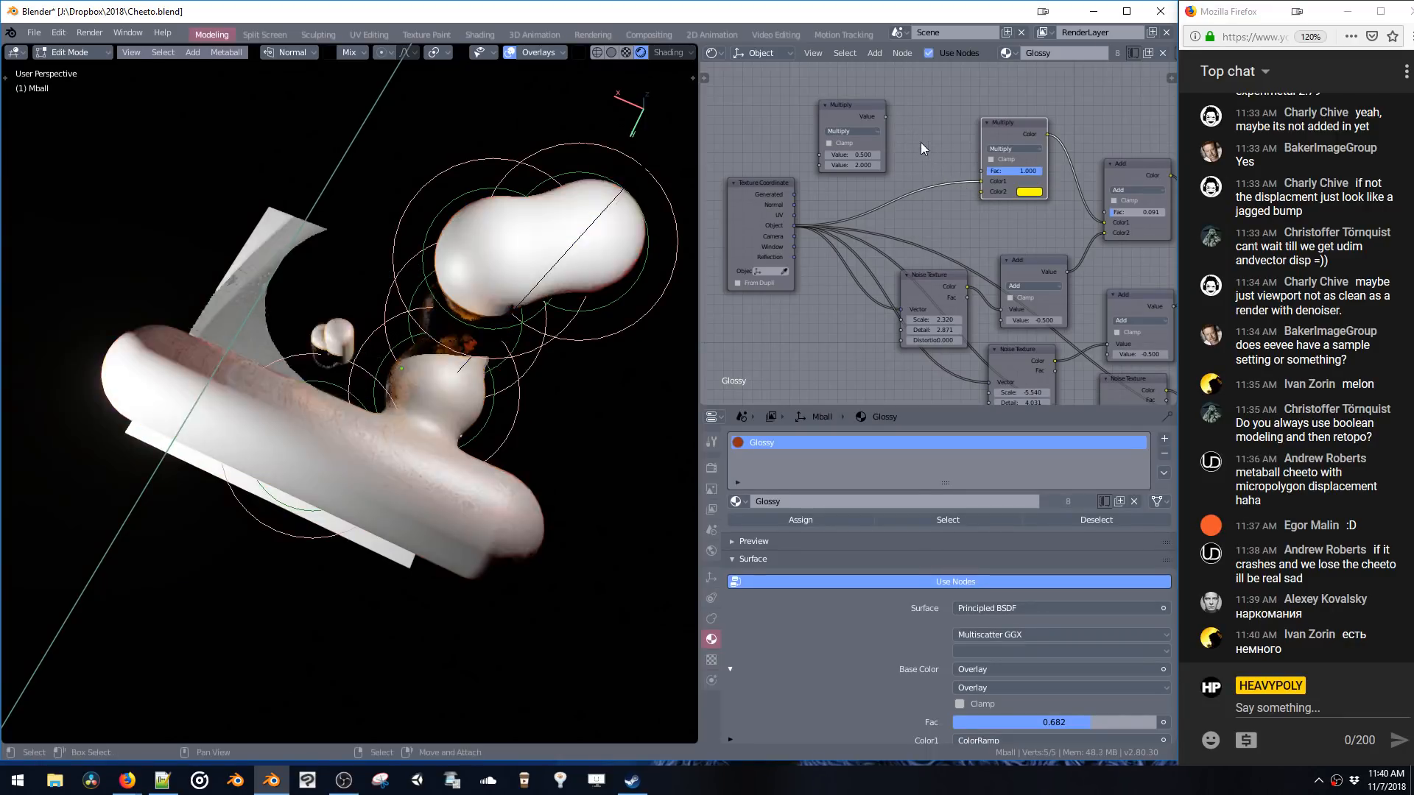
left_click(825, 105)
left_click_drag(832, 106, 1079, 87)
left_click(1080, 85)
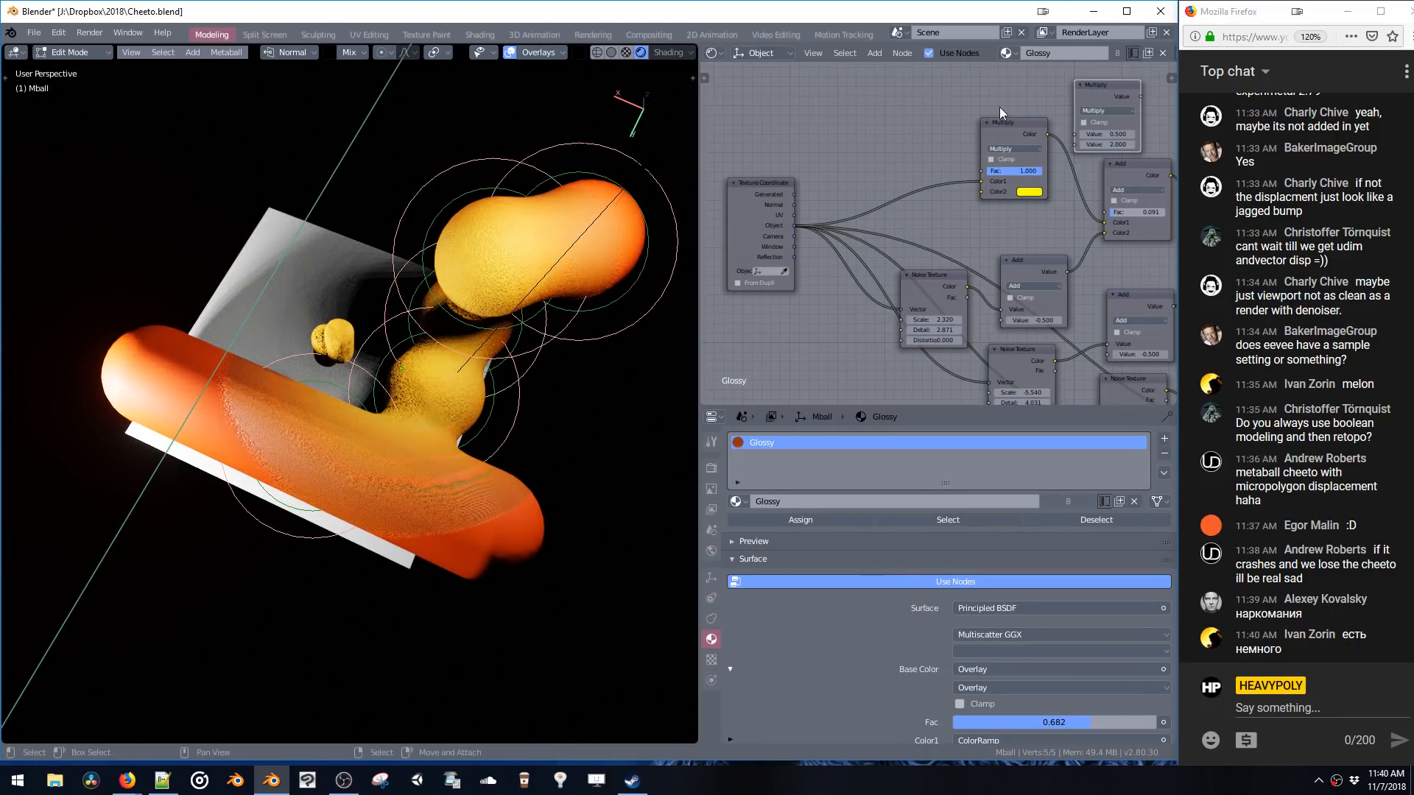
- Move the color Multiply node closer to the Texture Coordinate node, reposition the math node and check the Color2 RGB values
middle_click_drag(1000, 107, 820, 132)
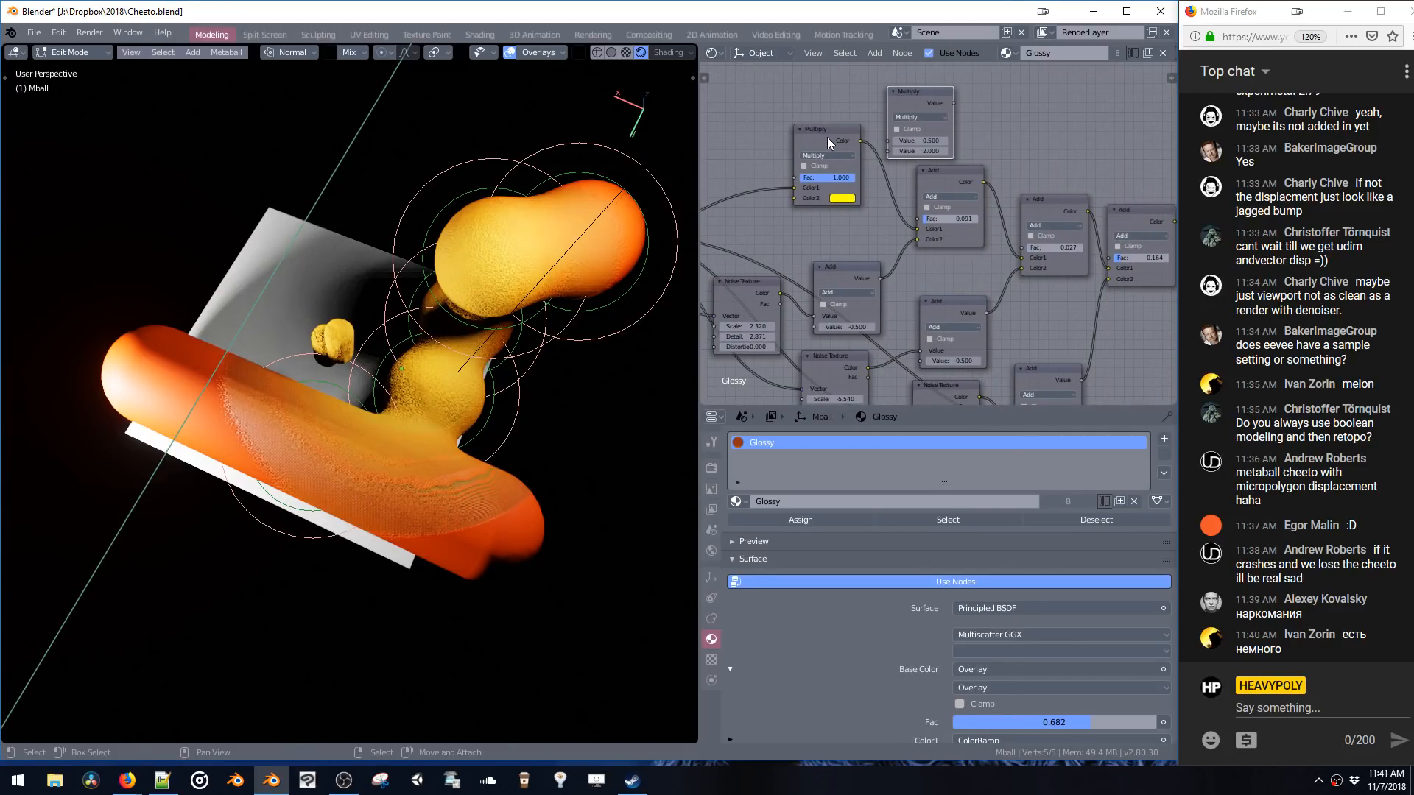
middle_click_drag(744, 180, 863, 164)
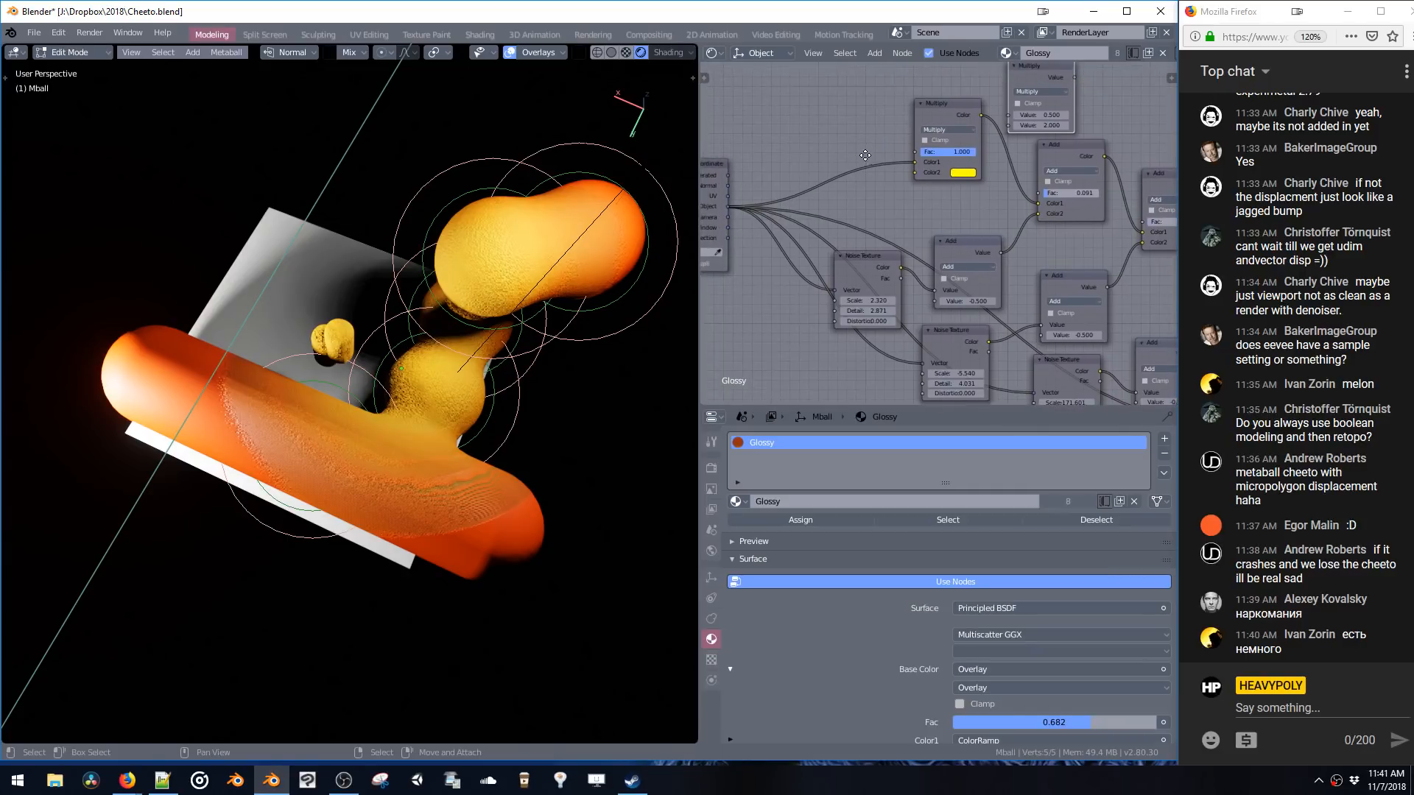
left_click_drag(947, 129, 848, 123)
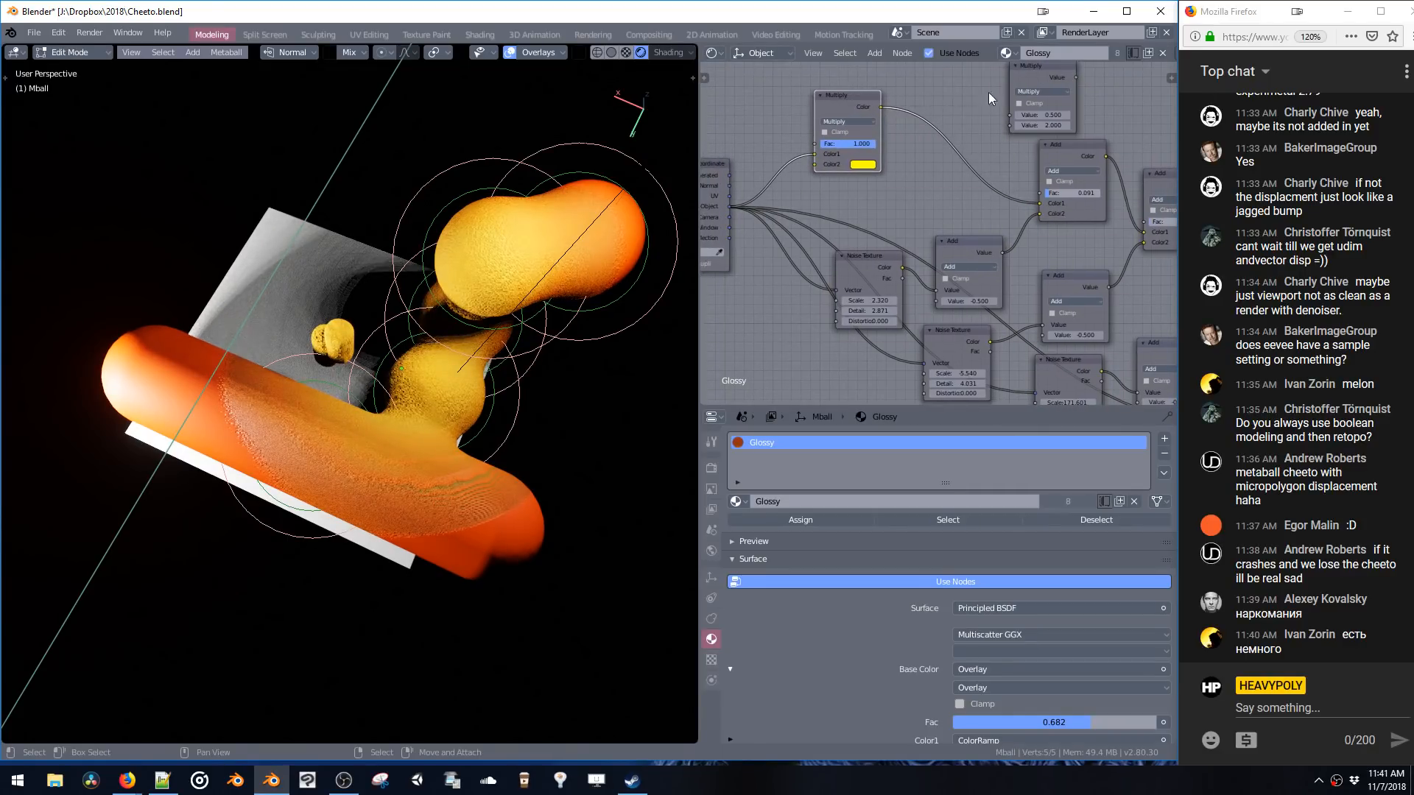
middle_click_drag(975, 100, 880, 133)
mouse_move(947, 95)
left_mouse_down()
mouse_move(903, 92)
mouse_move(950, 73)
left_mouse_up()
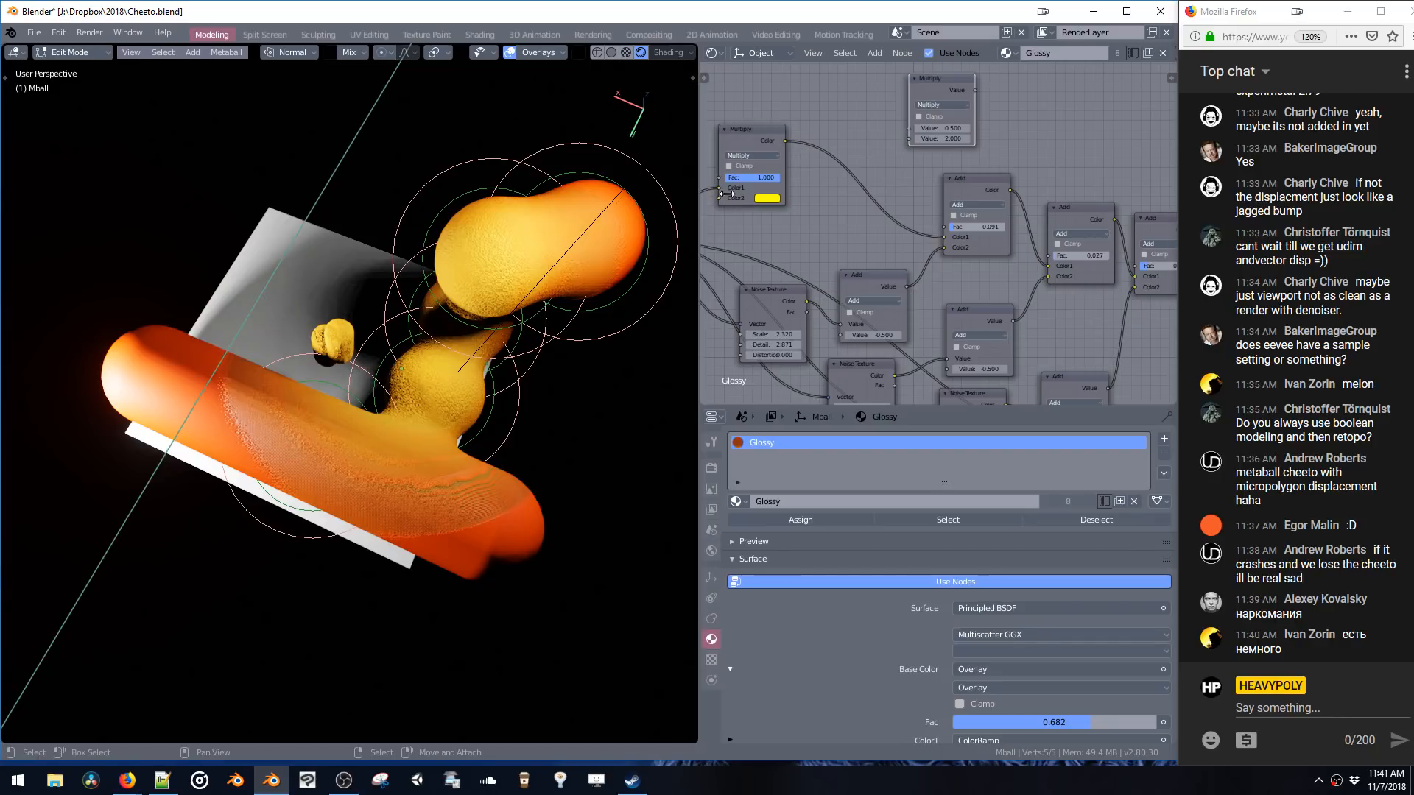
left_click(769, 197)
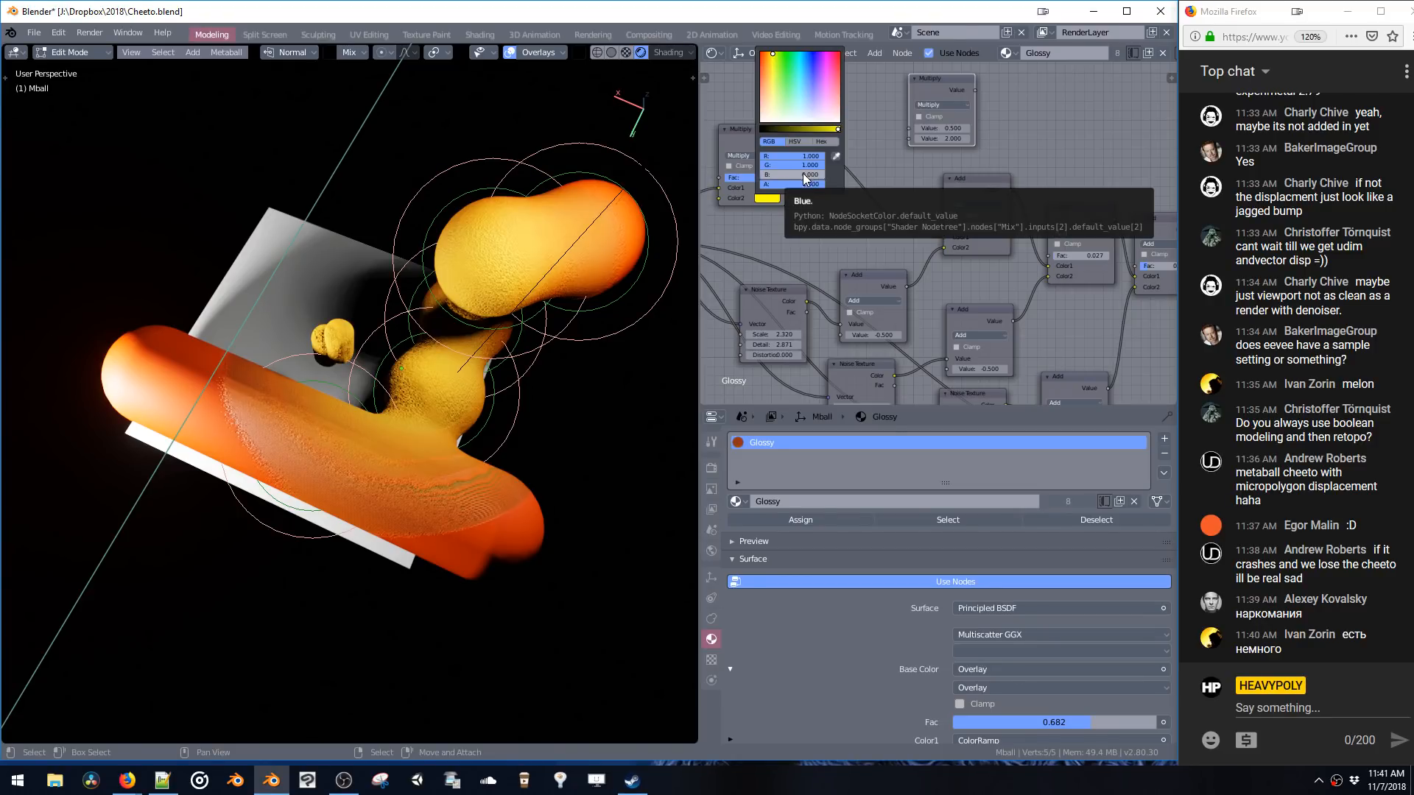
- Reposition the Add node with factor 0.091 and insert the Multiply math node between the color Multiply node and that Add node
middle_click_drag(882, 170, 760, 165)
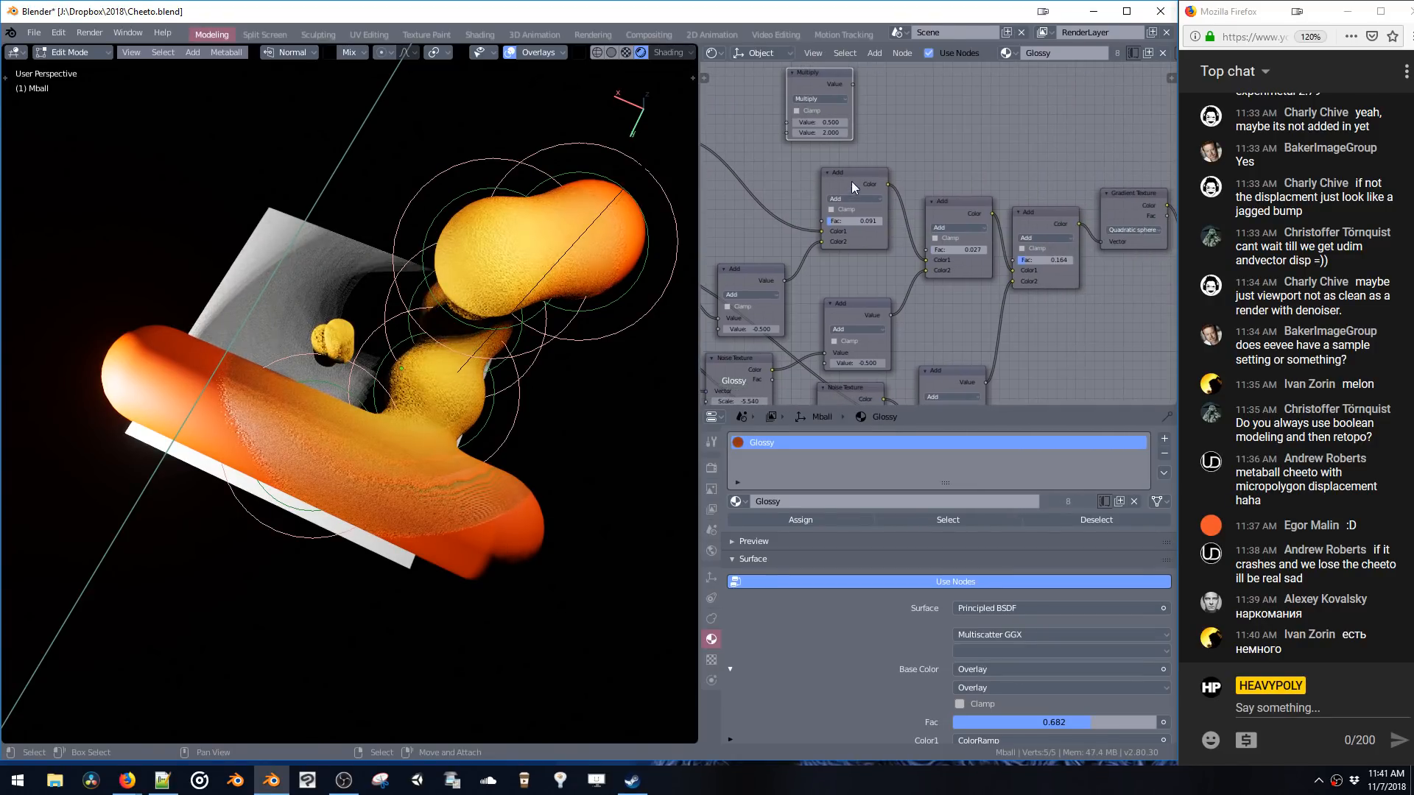
left_click_drag(851, 181, 807, 170)
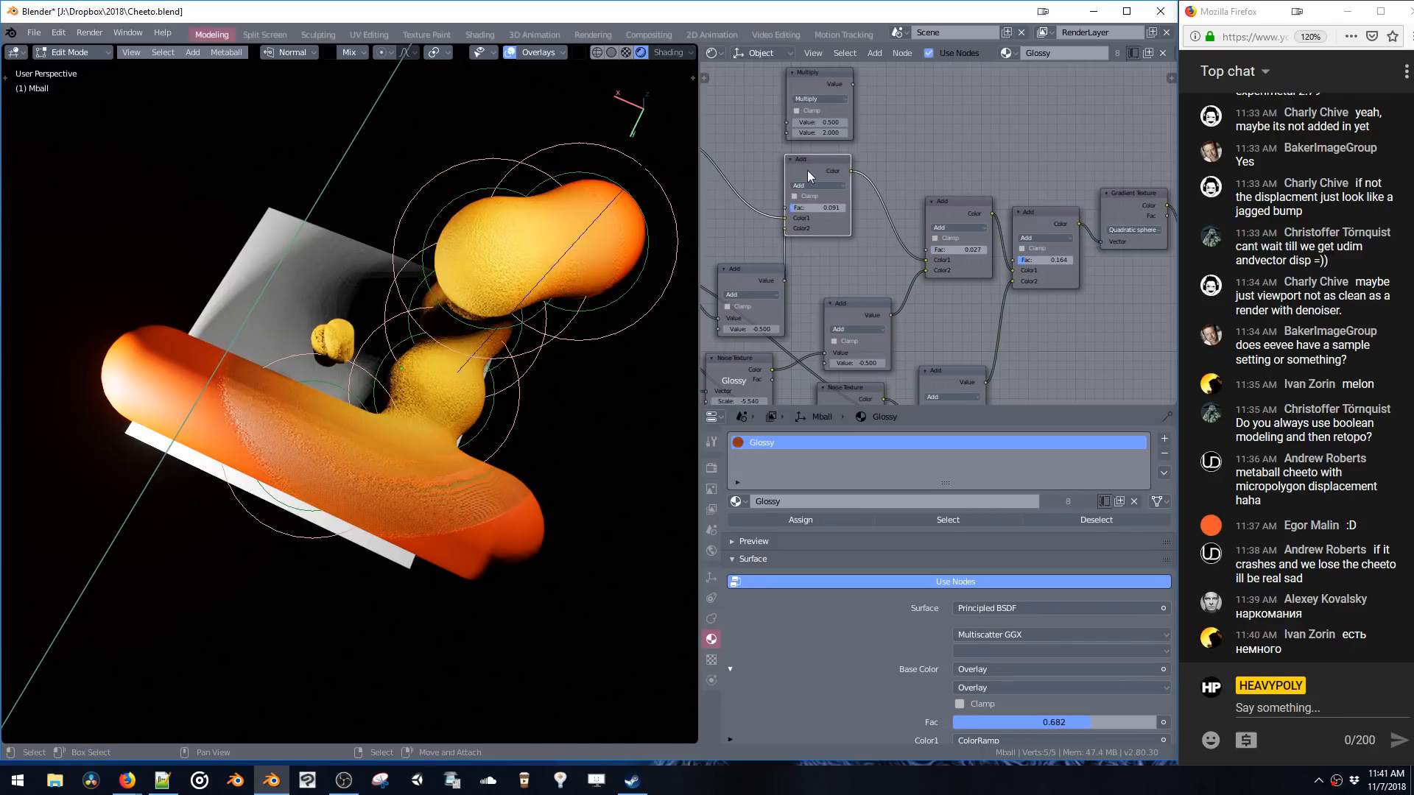
middle_click_drag(807, 170, 867, 198)
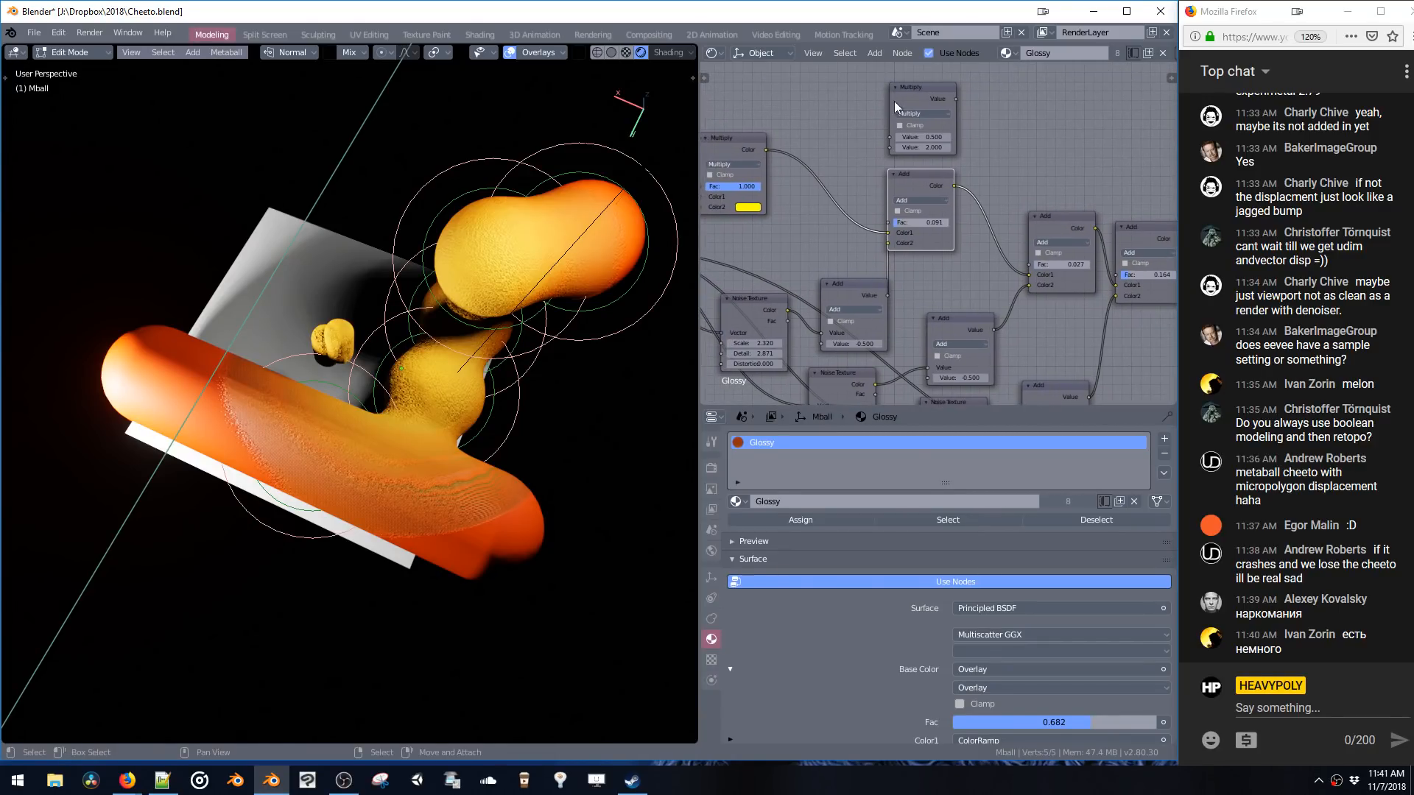
left_click_drag(907, 86, 823, 130)
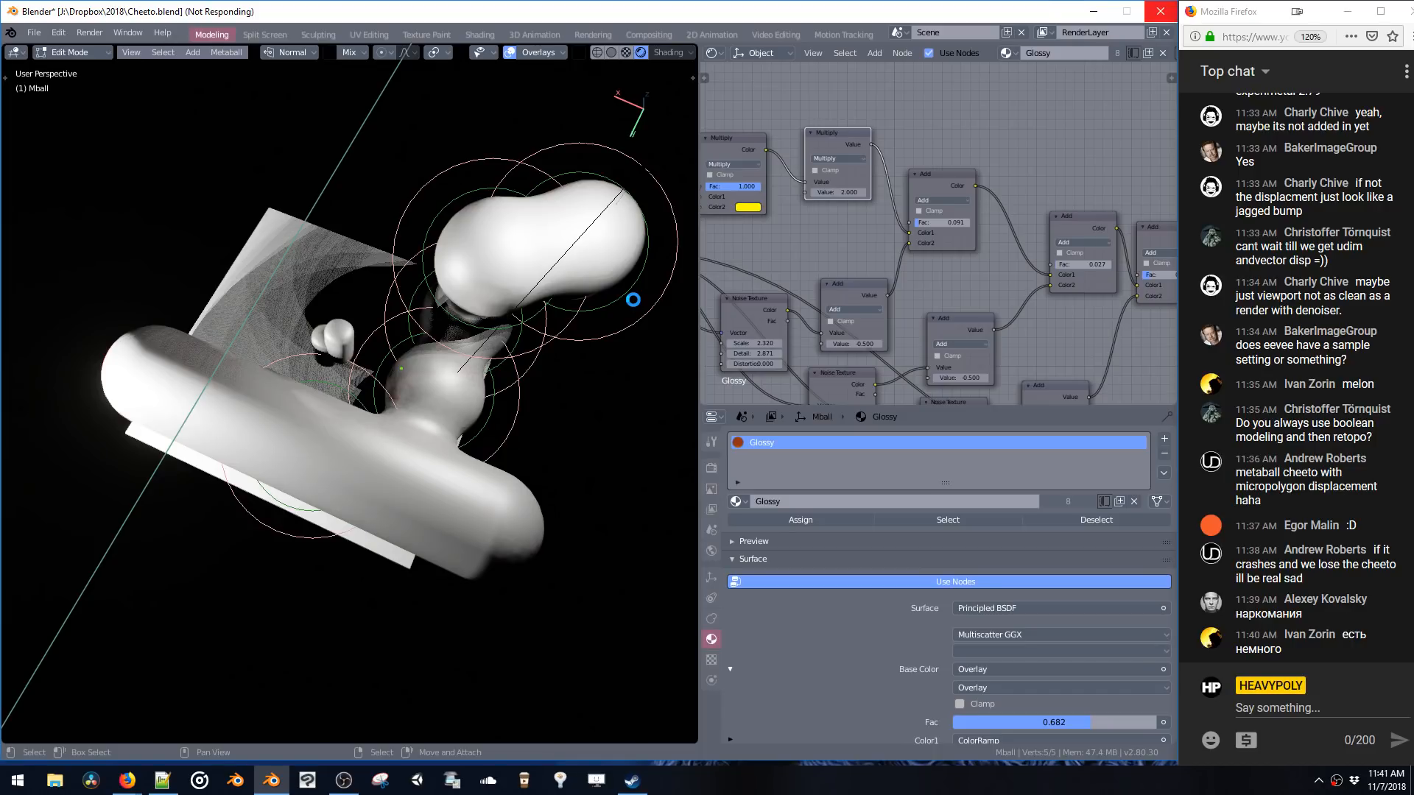
middle_click_drag(632, 300, 585, 274)
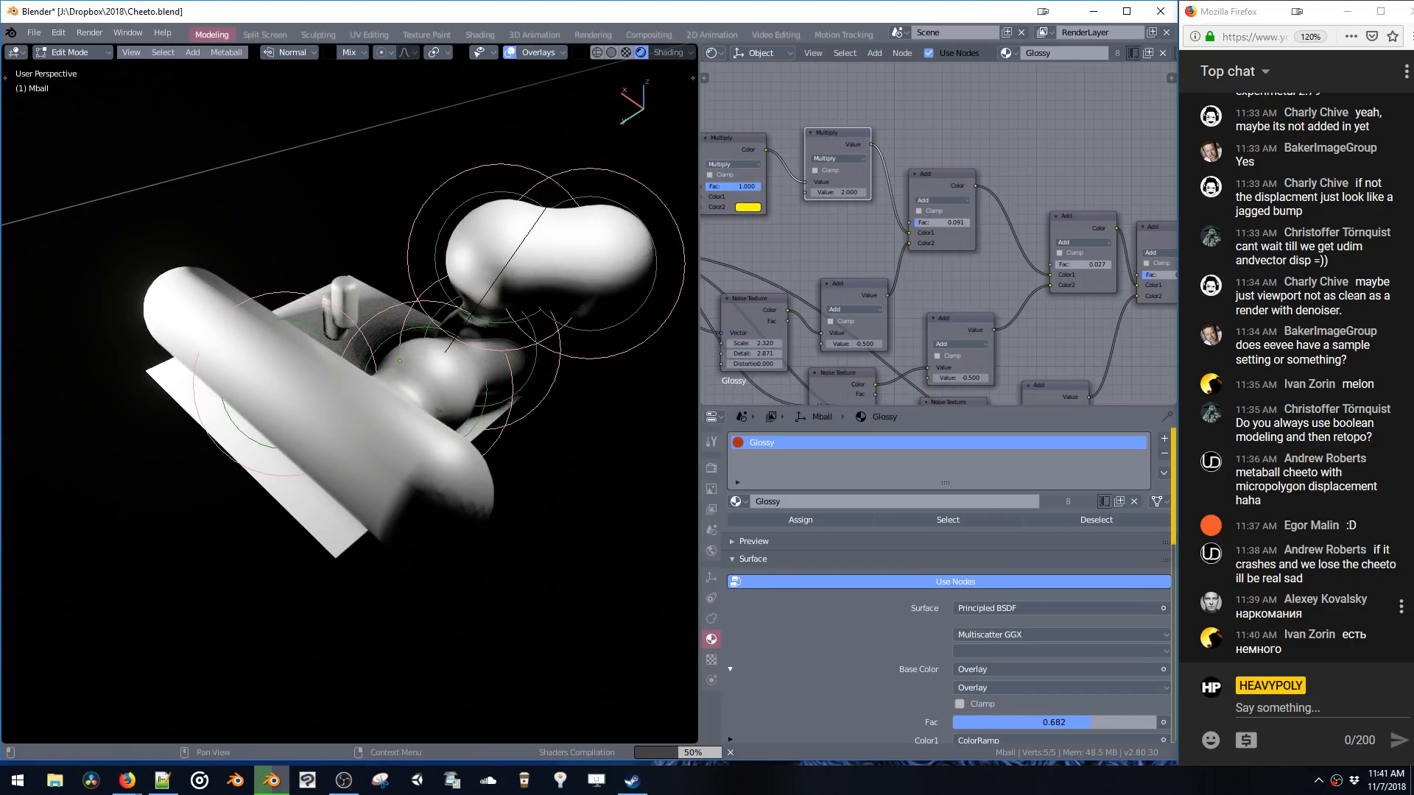
- Copy the word "наркомания" from the live chat and search for "google translate" in a new Firefox tab
left_click_drag(1303, 616, 1237, 619)
key("ctrl+c")
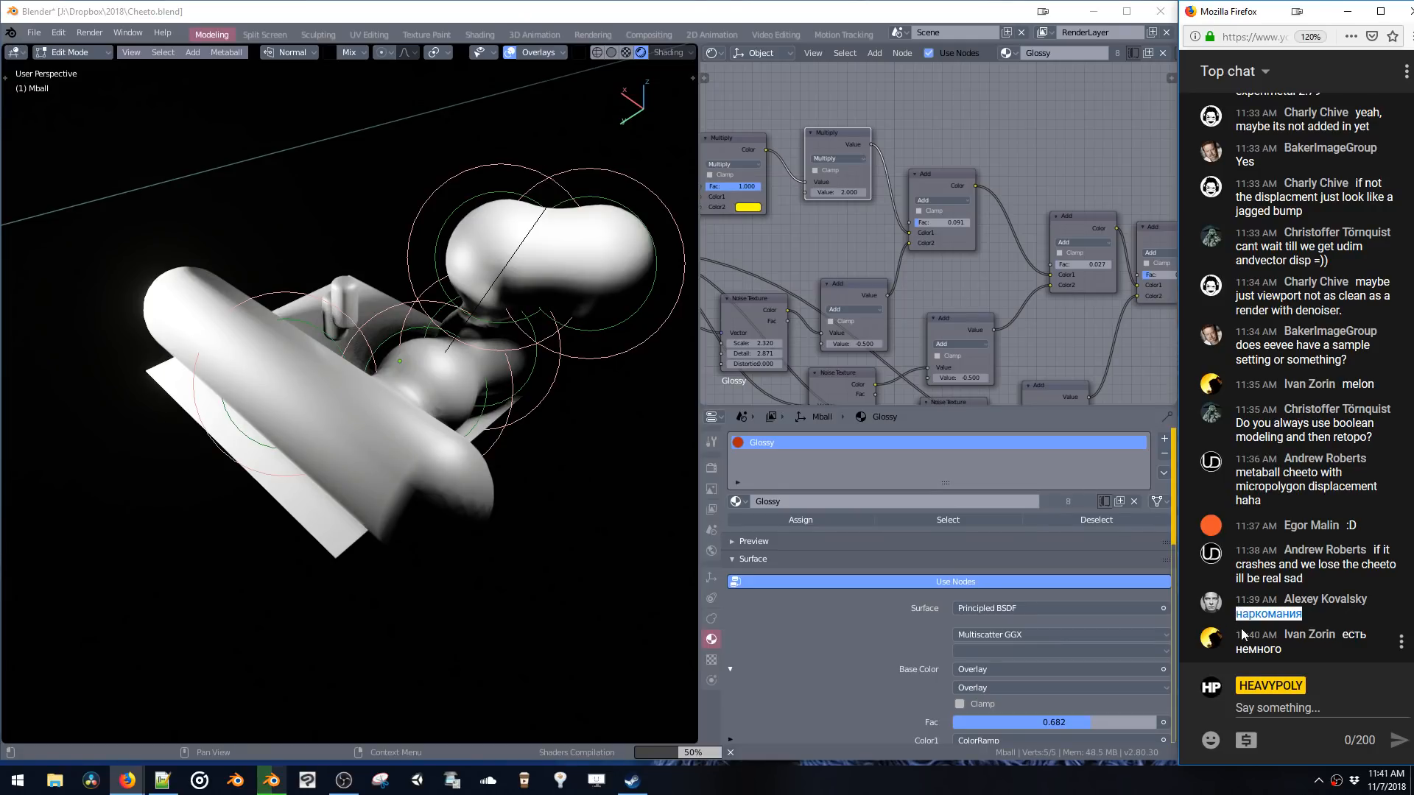
mouse_move(126, 781)
left_click(115, 725)
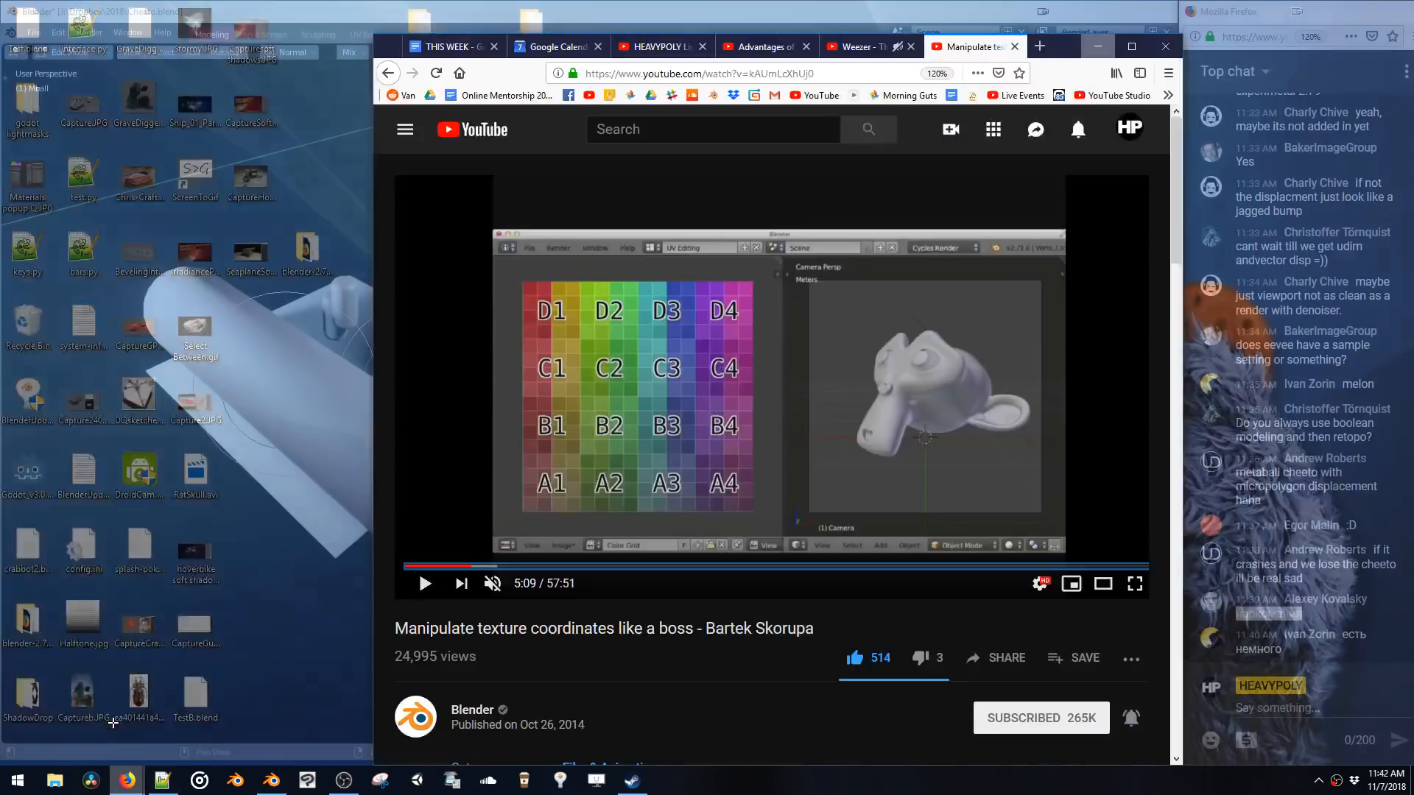
key("ctrl+t")
type("google")
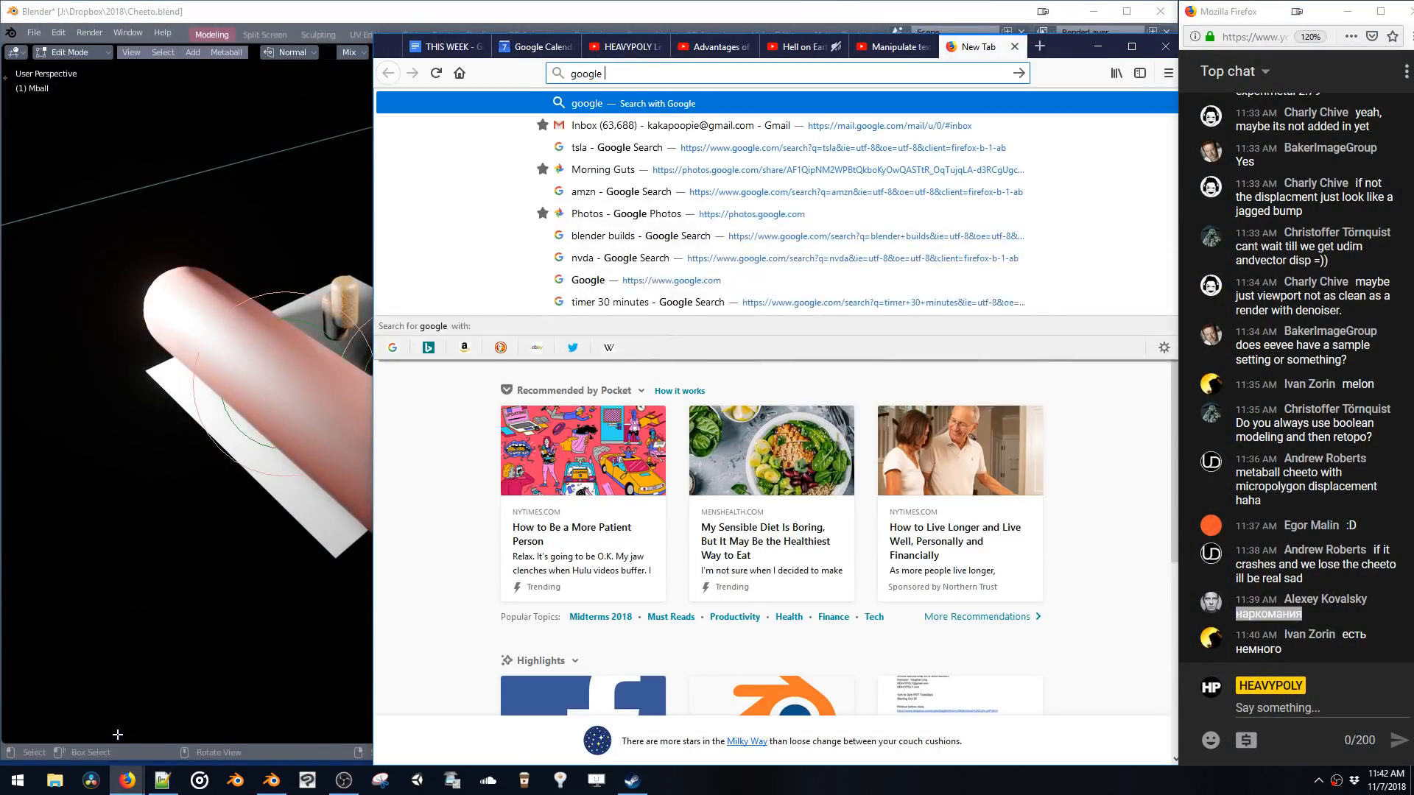
type(" translate")
key("Return")
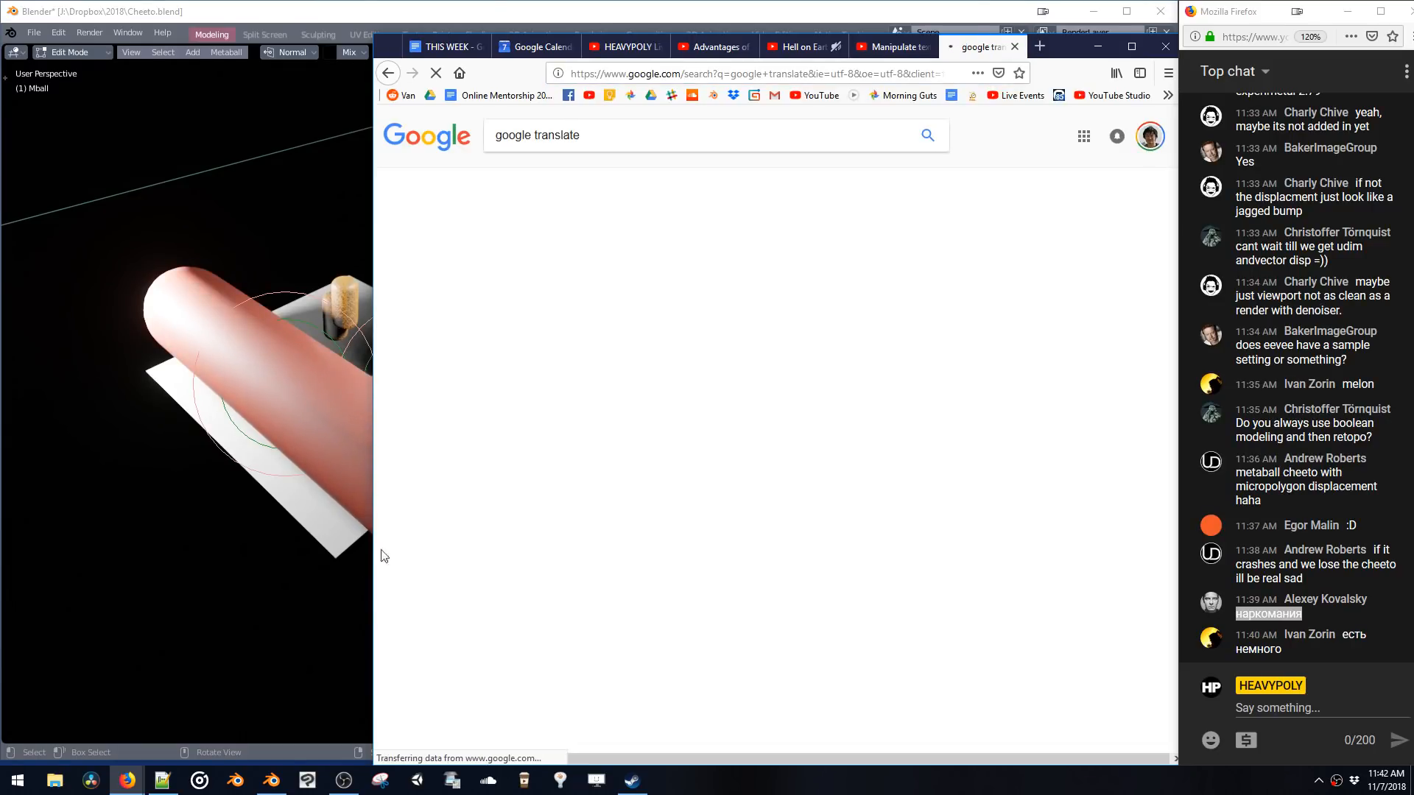
- Paste the copied chat word into the translator and set the target language to English
left_click(596, 302)
key("ctrl+v")
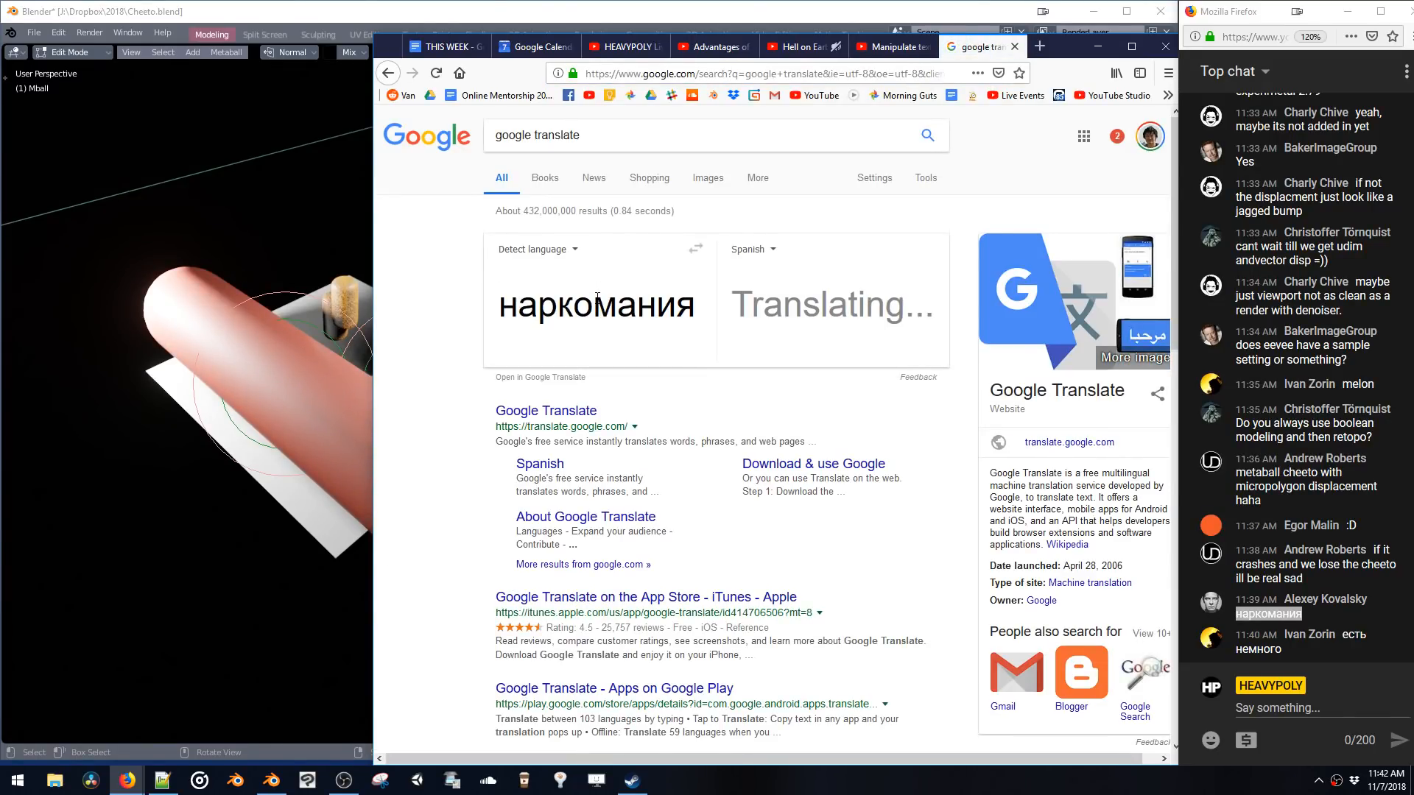
left_click(751, 249)
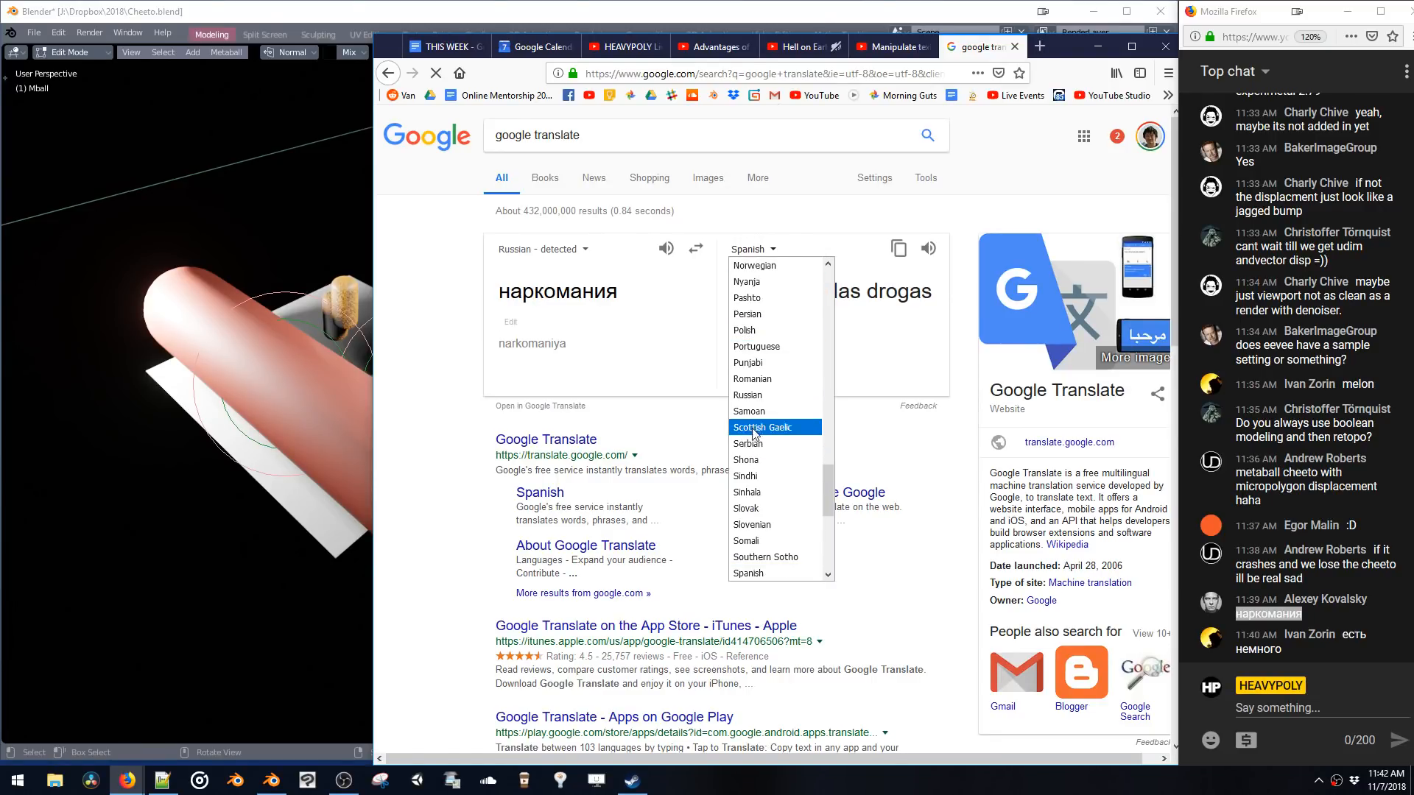
scroll(758, 442, "up", 20)
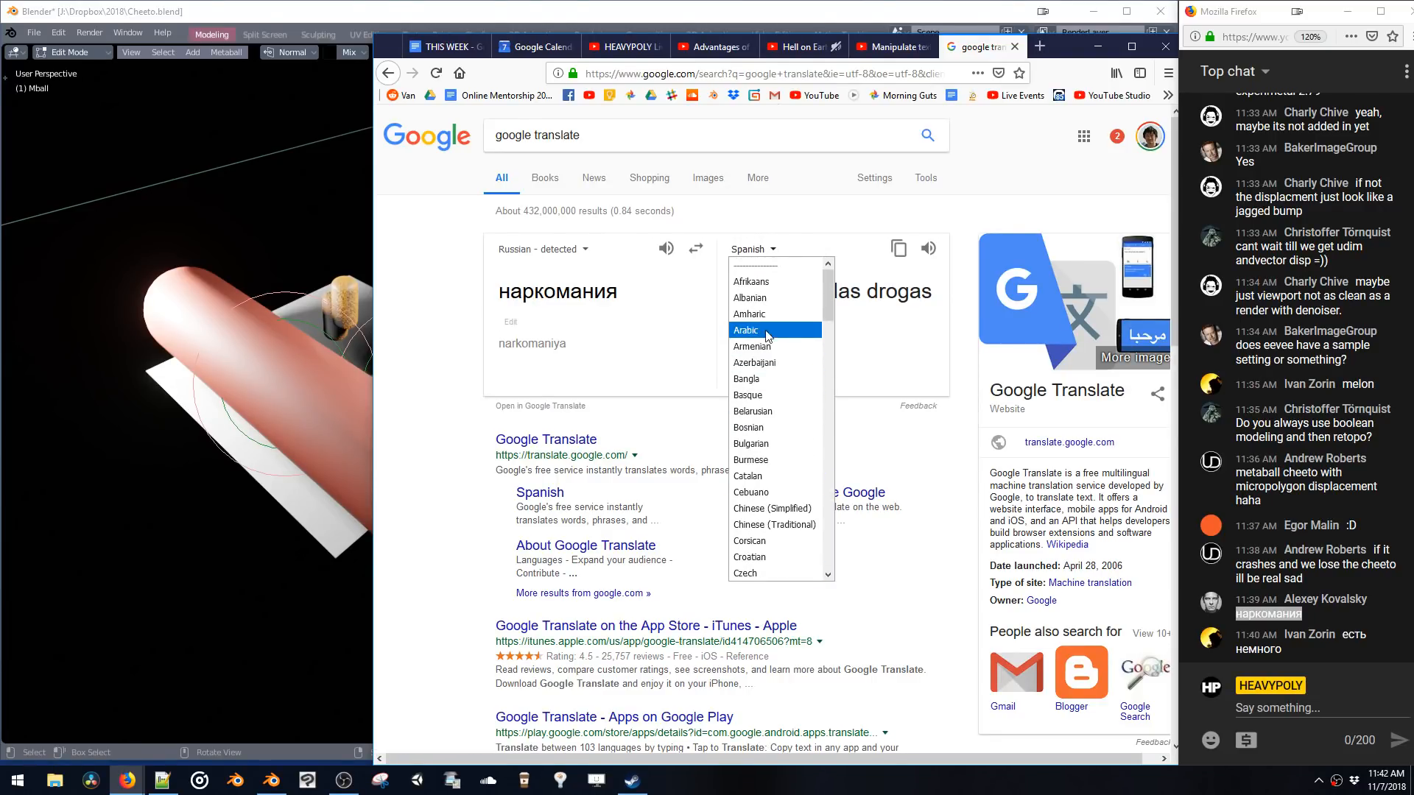
scroll(767, 397, "down", 4)
left_click(763, 410)
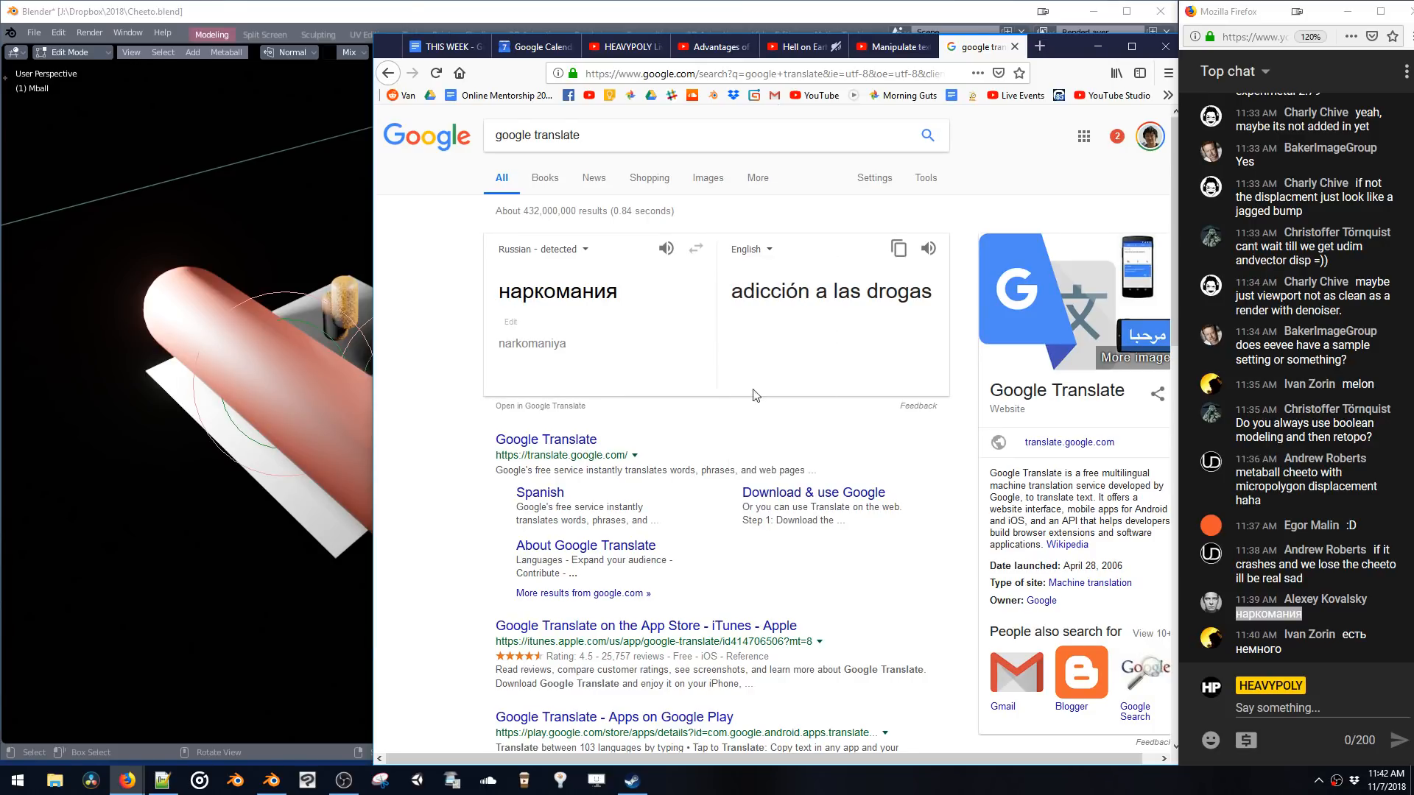
- Switch back to Blender and set the second value of the math Multiply node to 0.1
left_click(1096, 49)
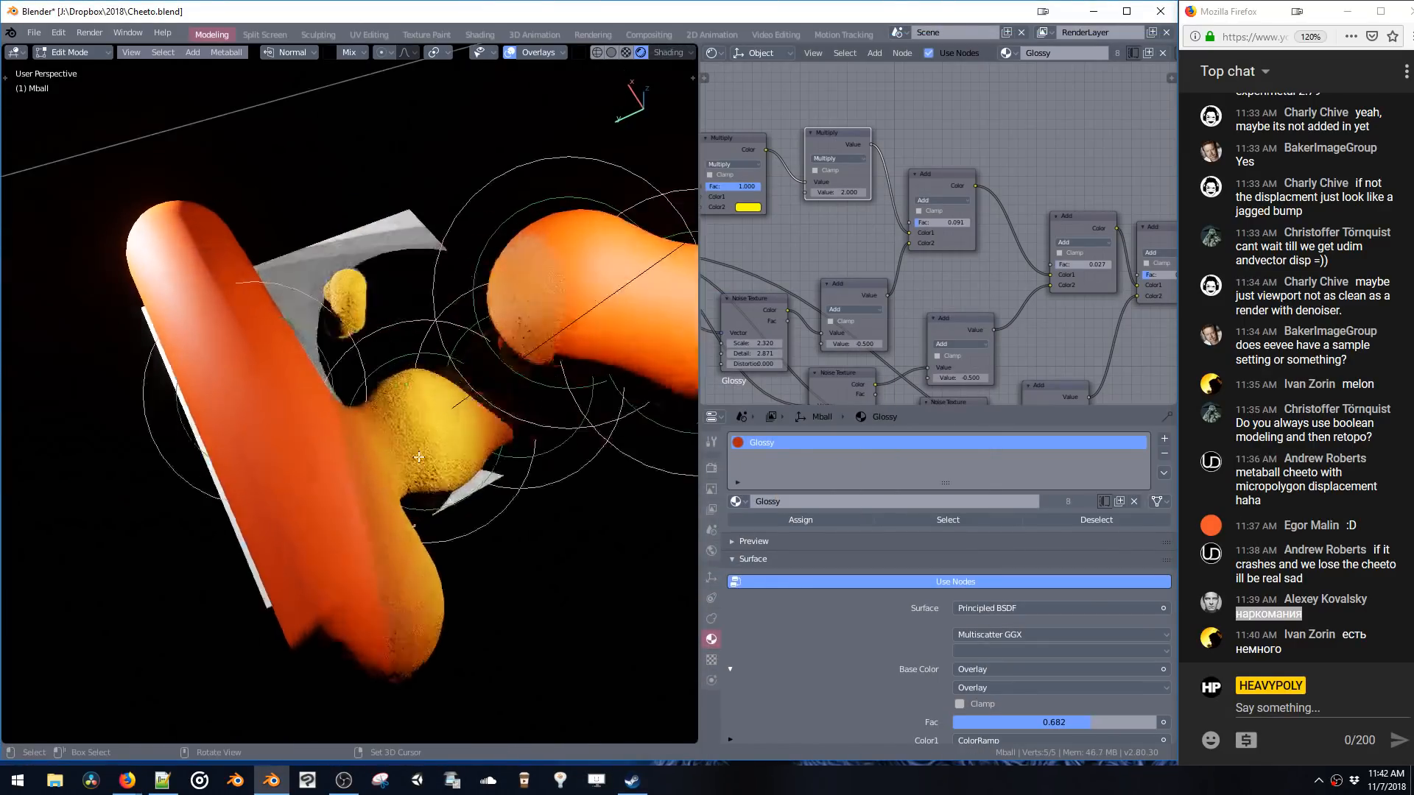
middle_click_drag(418, 457, 758, 260)
middle_click_drag(560, 331, 485, 327)
middle_click_drag(471, 318, 501, 313)
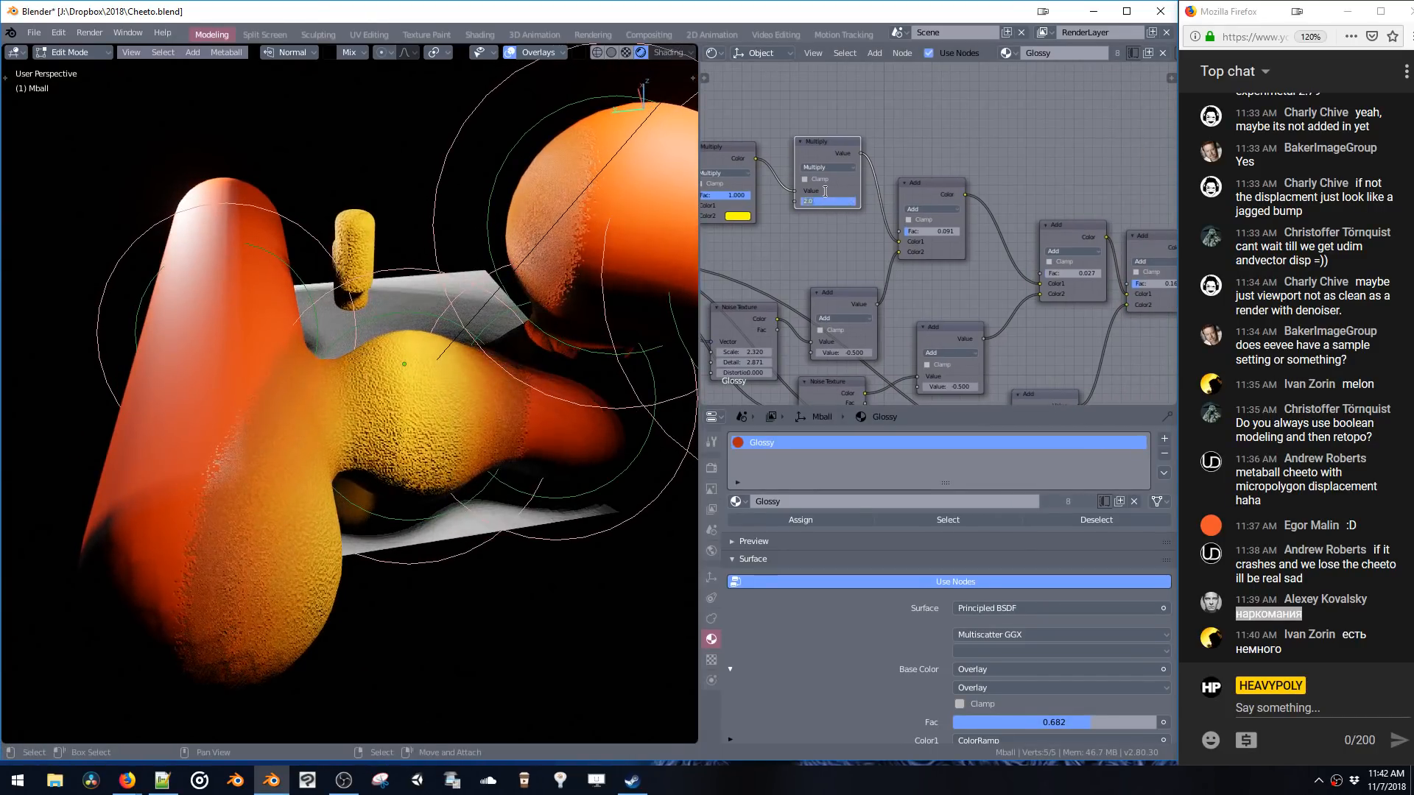
key("Return")
mouse_move(825, 202)
left_mouse_down()
mouse_move(802, 207)
mouse_move(830, 202)
left_mouse_up()
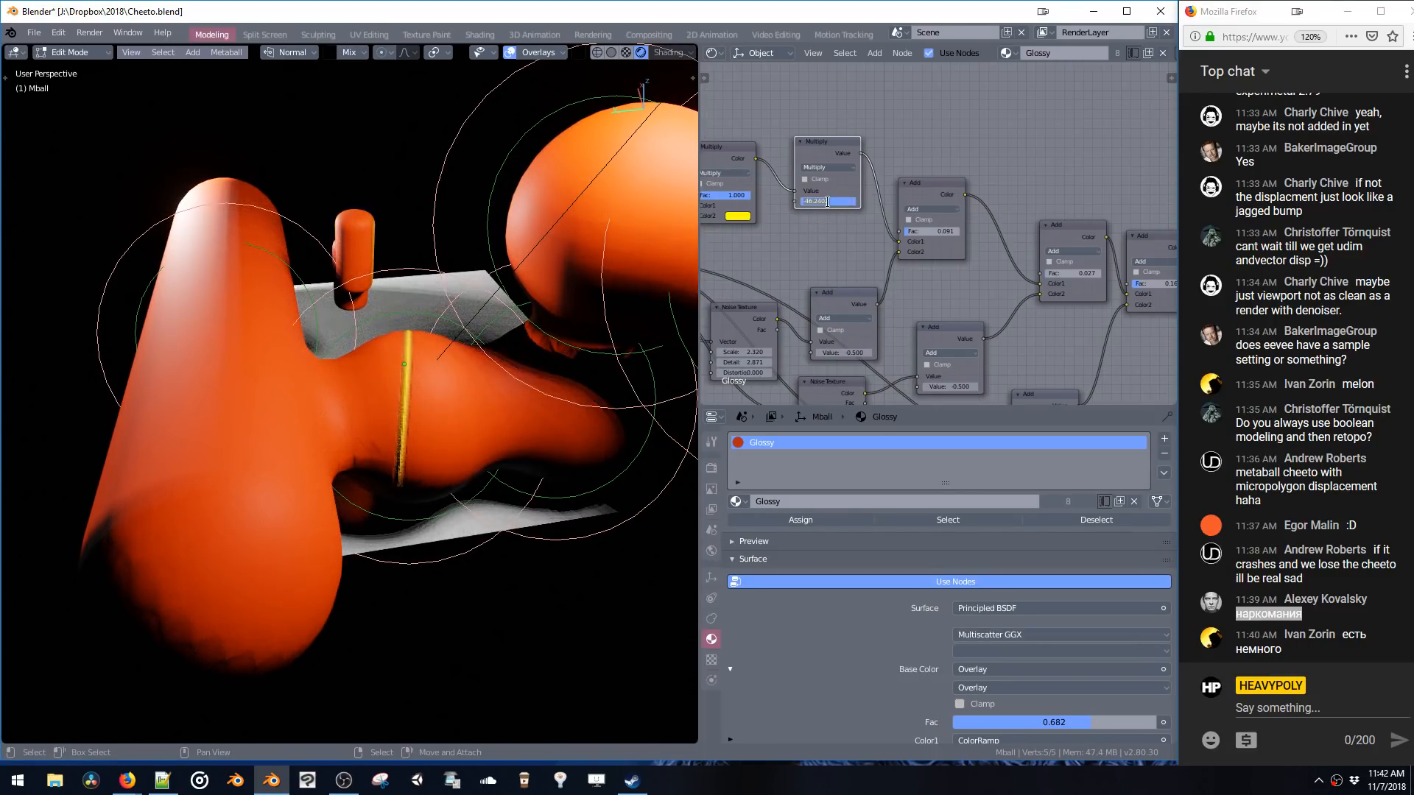
type("0.1")
key("Return")
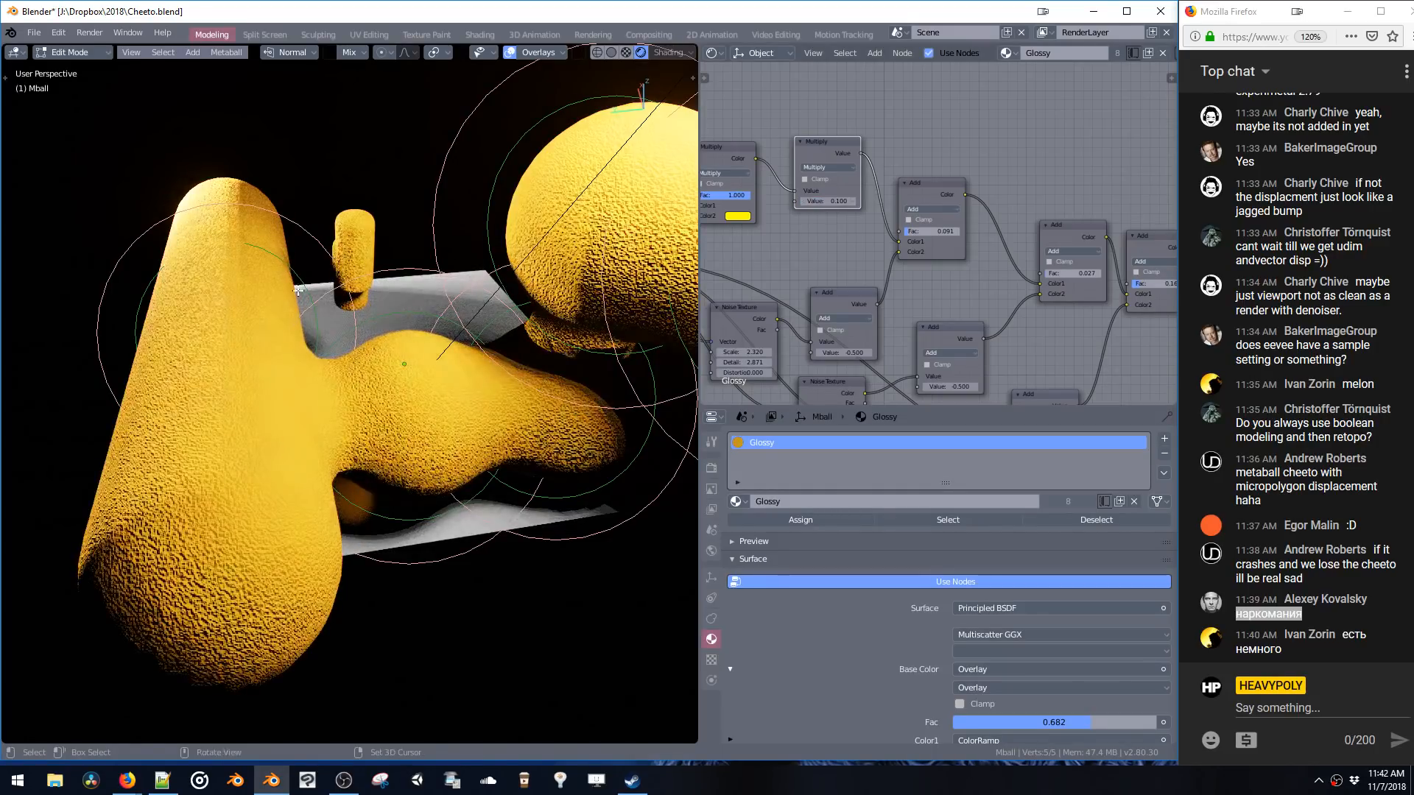
- Try 0.5 and 0.8 as the math Multiply node's second value, and settle on 0.3
middle_click_drag(369, 353, 511, 364)
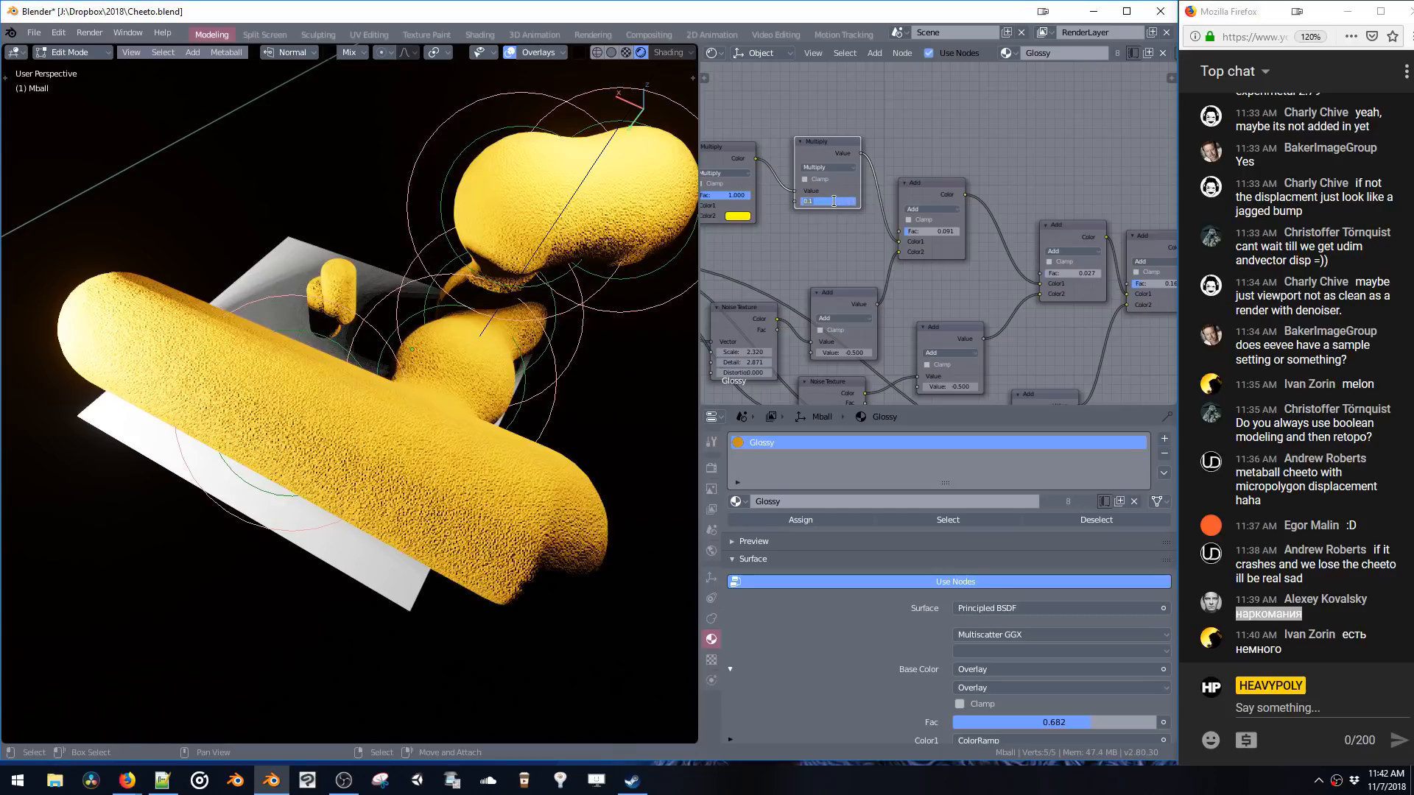
key("Return")
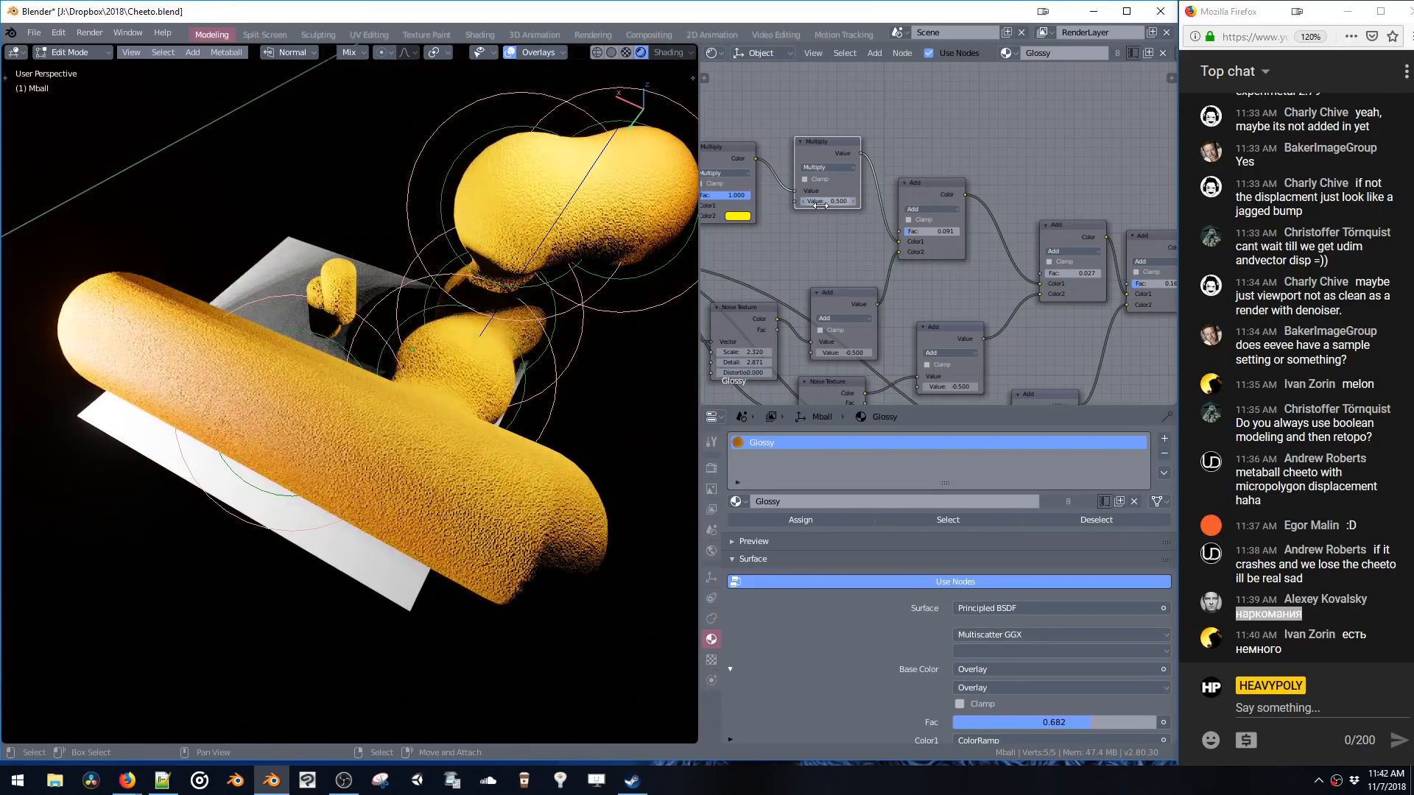
type("0.5")
key("Return")
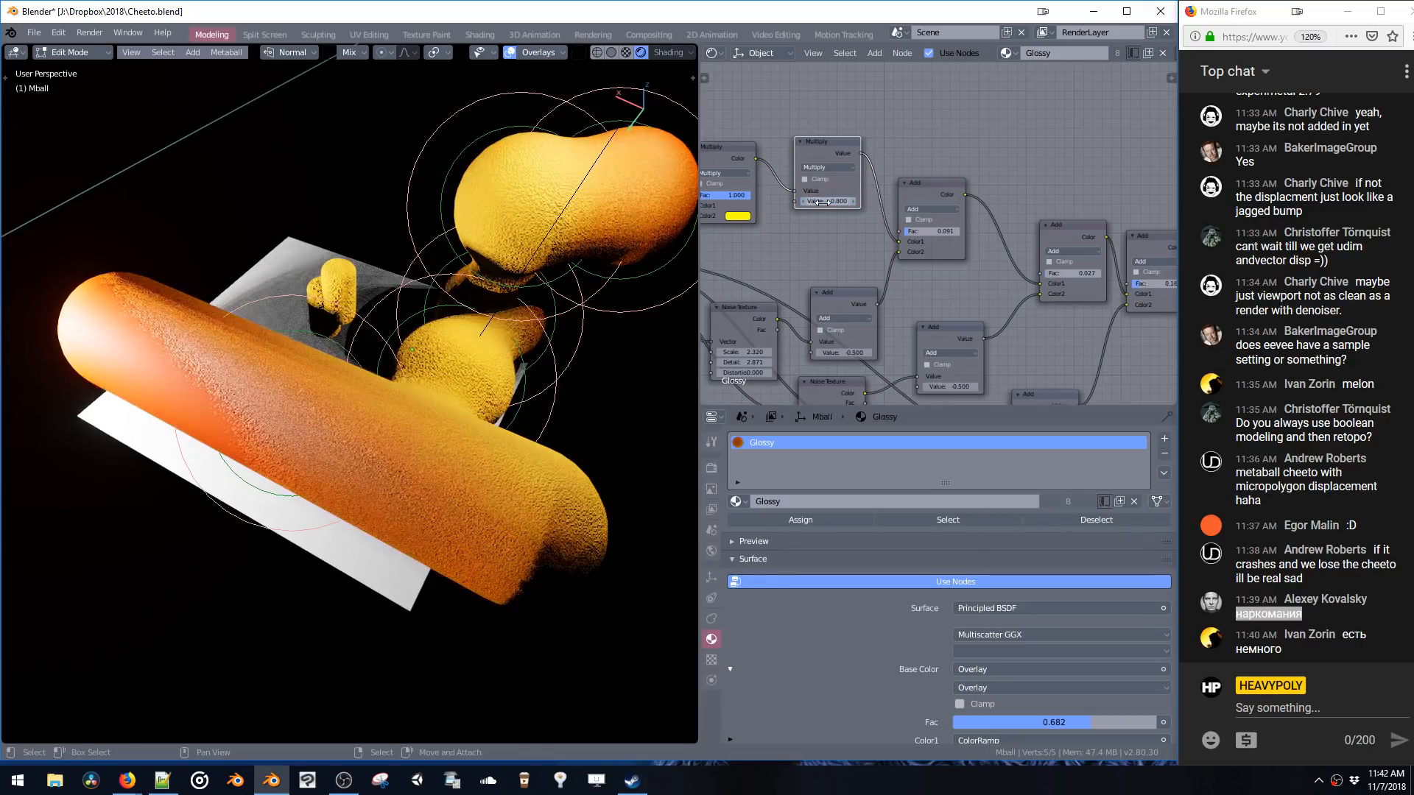
key("Return")
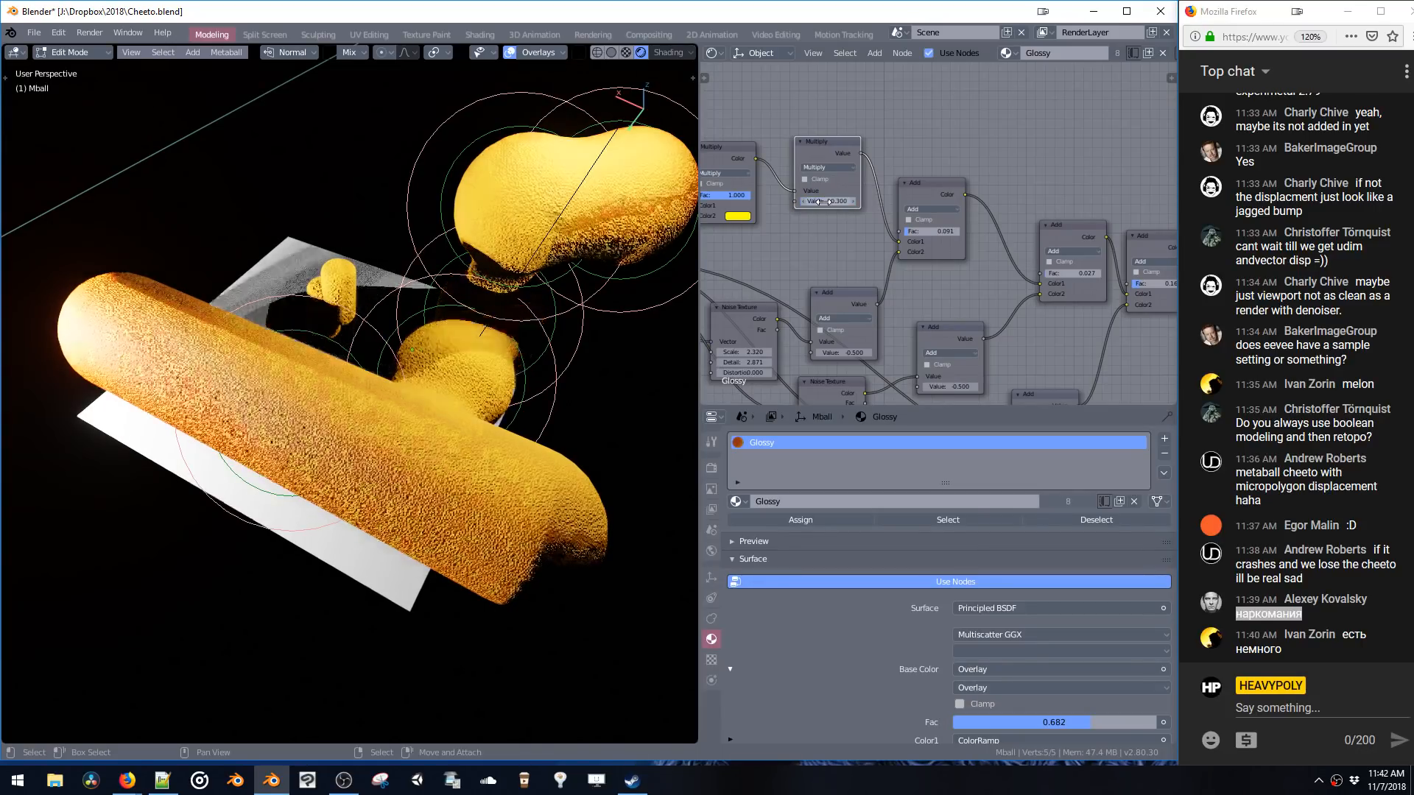
- Move the control point in the RGB Curves node feeding the Modulo node to X about 0.795
middle_click_drag(515, 309, 585, 293)
middle_click_drag(1031, 302, 841, 250)
middle_click_drag(1016, 250, 911, 209)
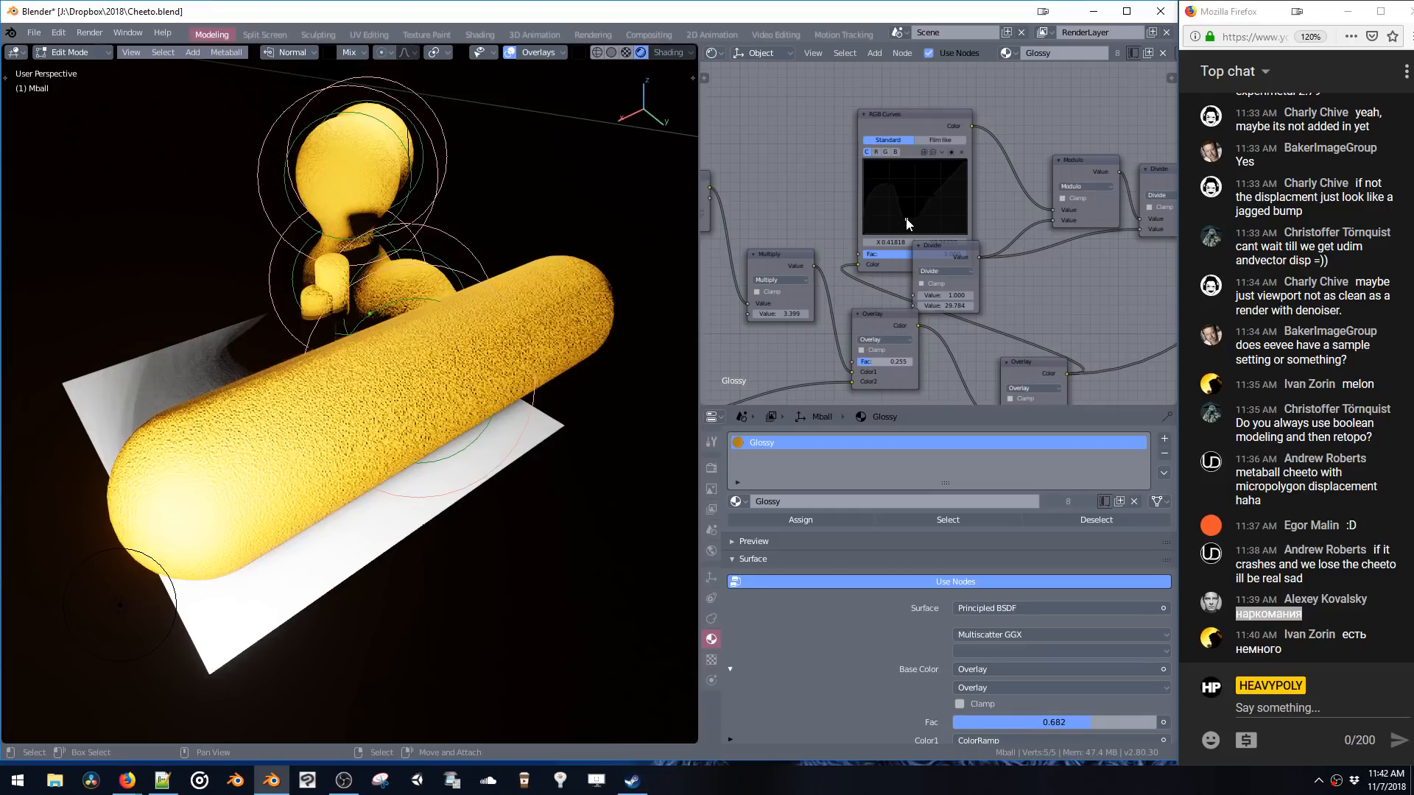
left_click_drag(925, 200, 945, 200)
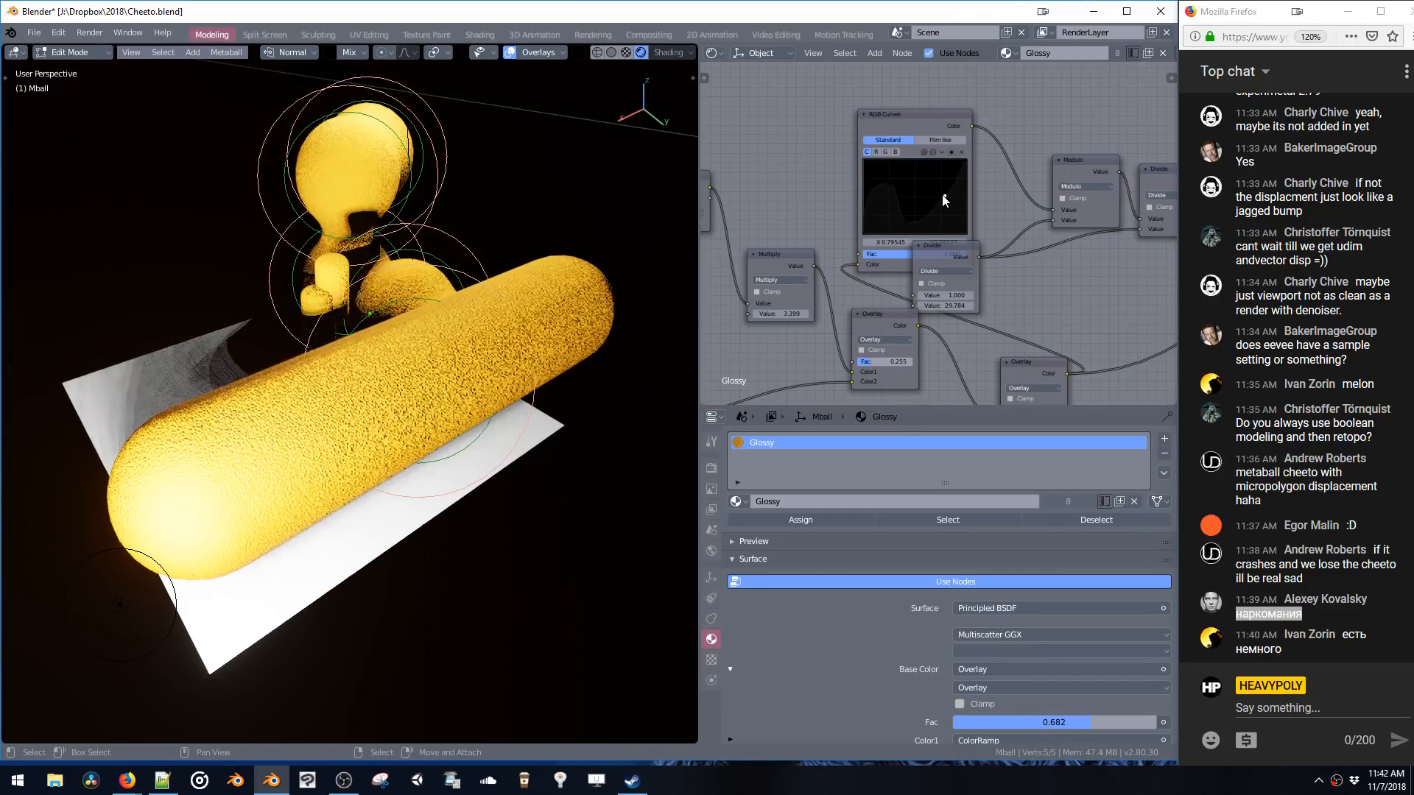
- Try purple on the orange ColorRamp's first stop, and set it to yellow-orange at RGB 1.000, 0.335, 0.000
middle_click_drag(1147, 274, 802, 284)
middle_click_drag(1062, 205, 952, 232)
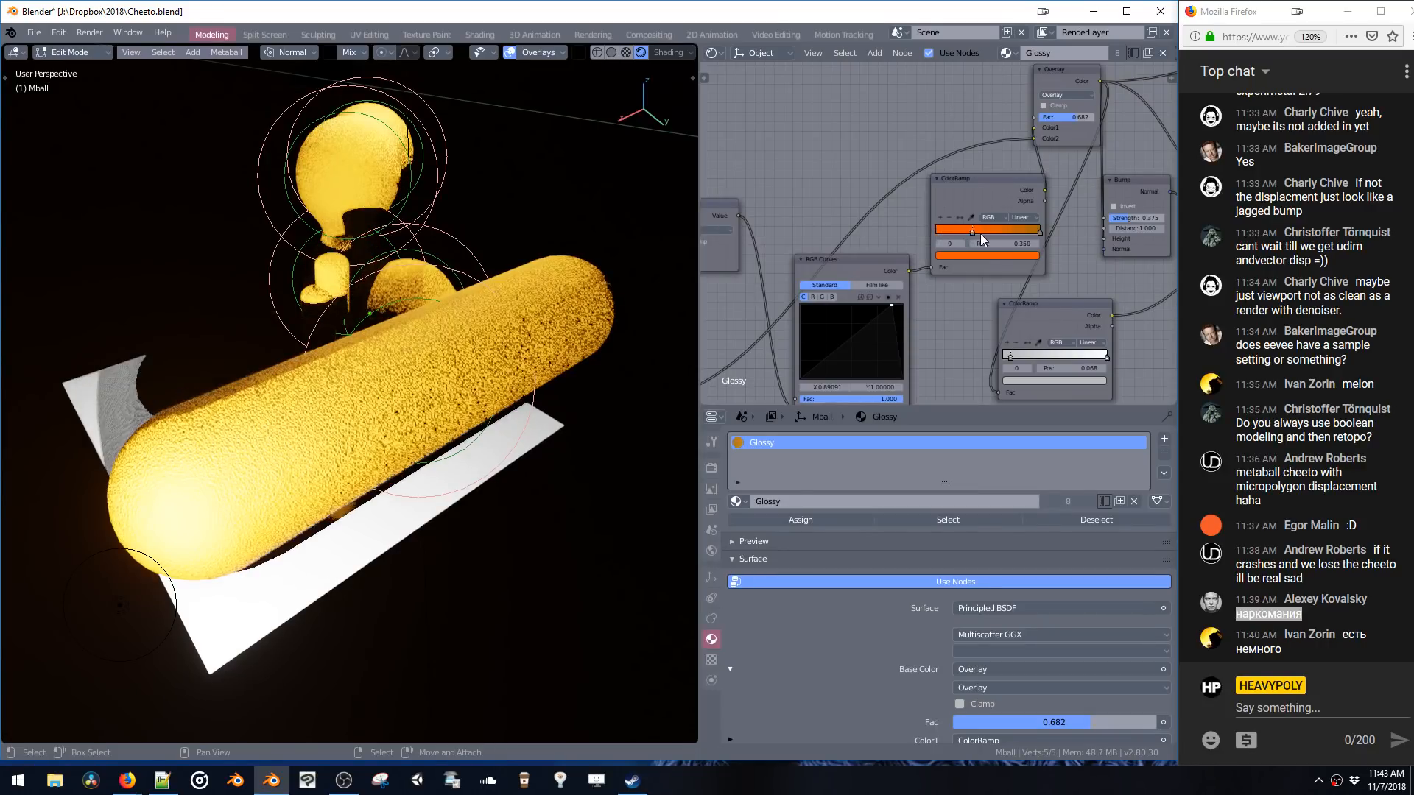
left_click(957, 254)
left_click_drag(975, 143, 997, 112)
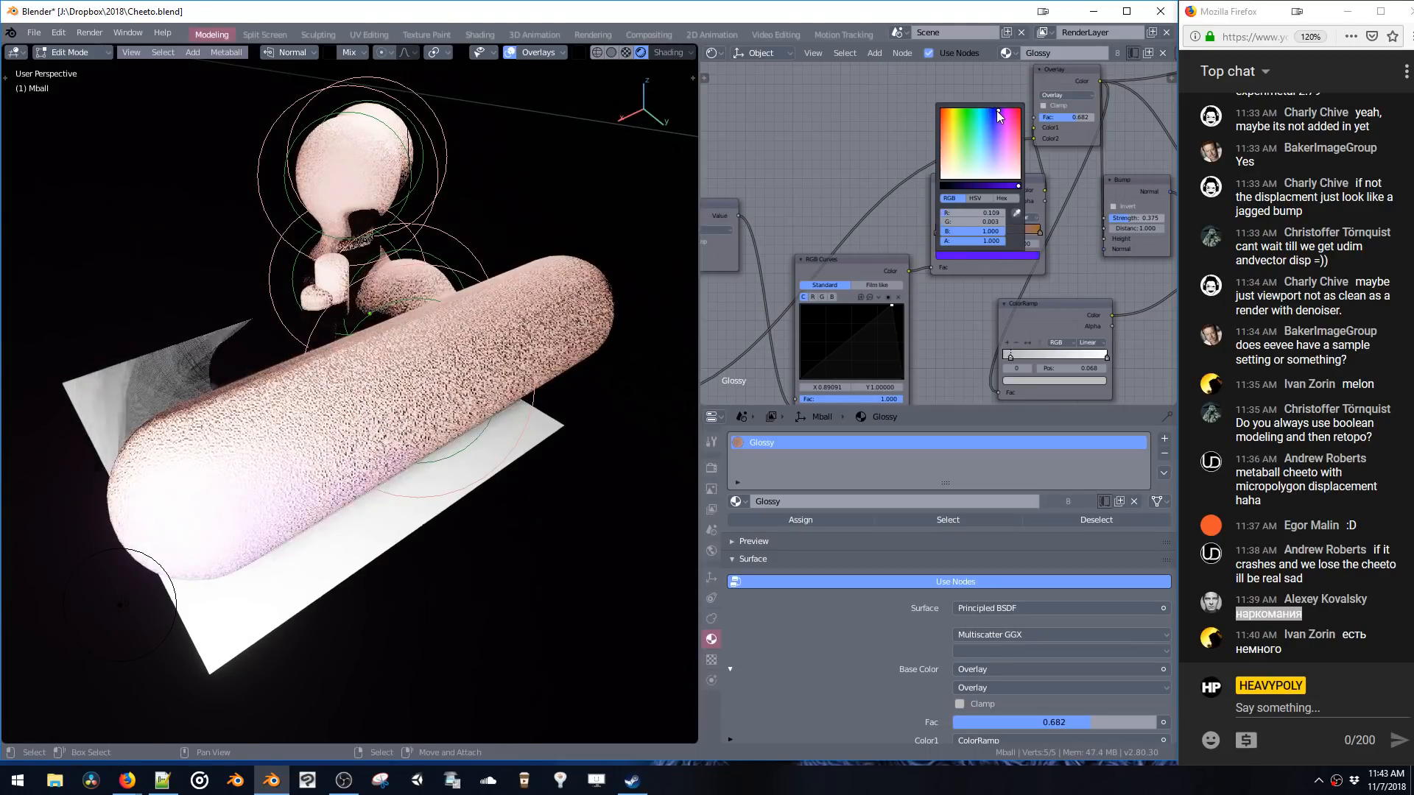
left_click(948, 255)
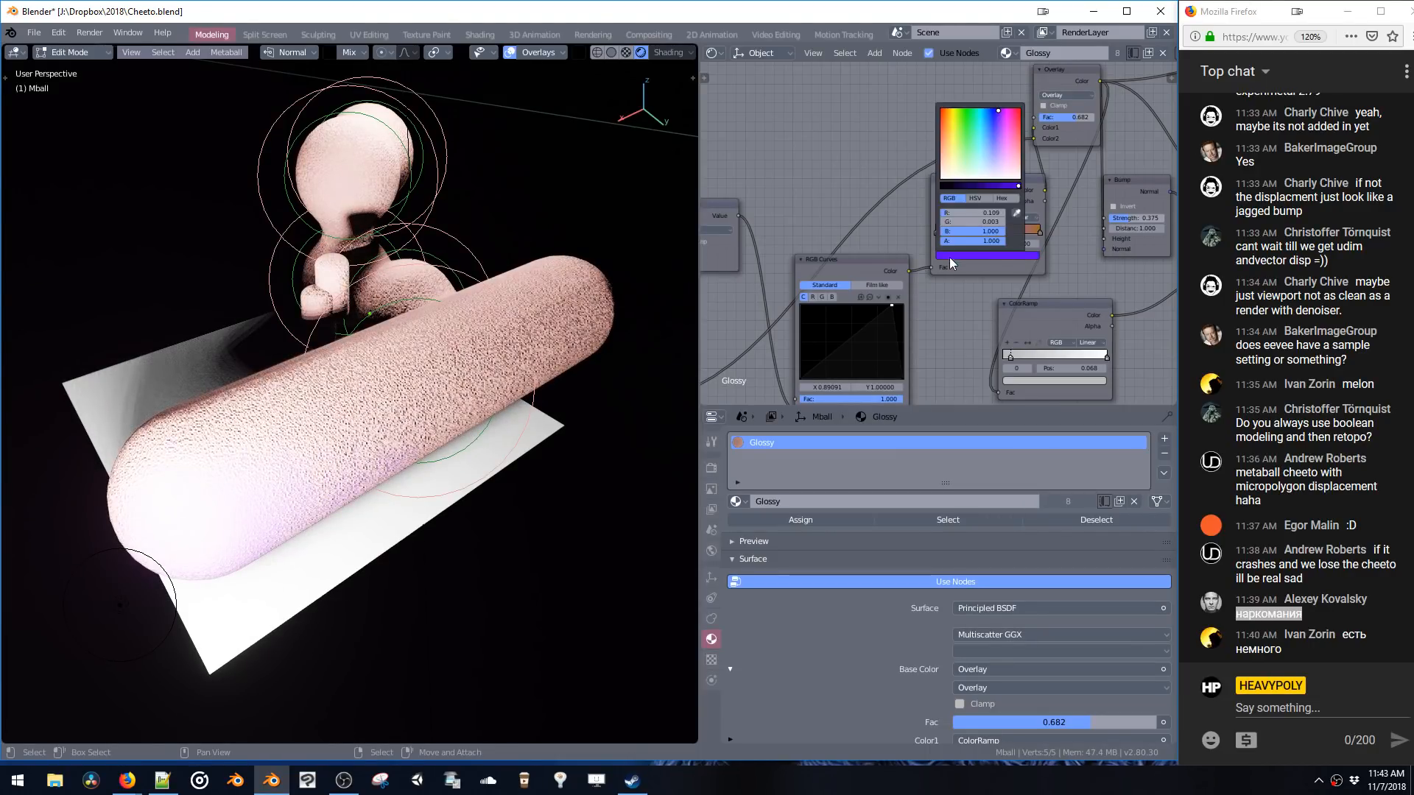
left_click_drag(966, 132, 948, 108)
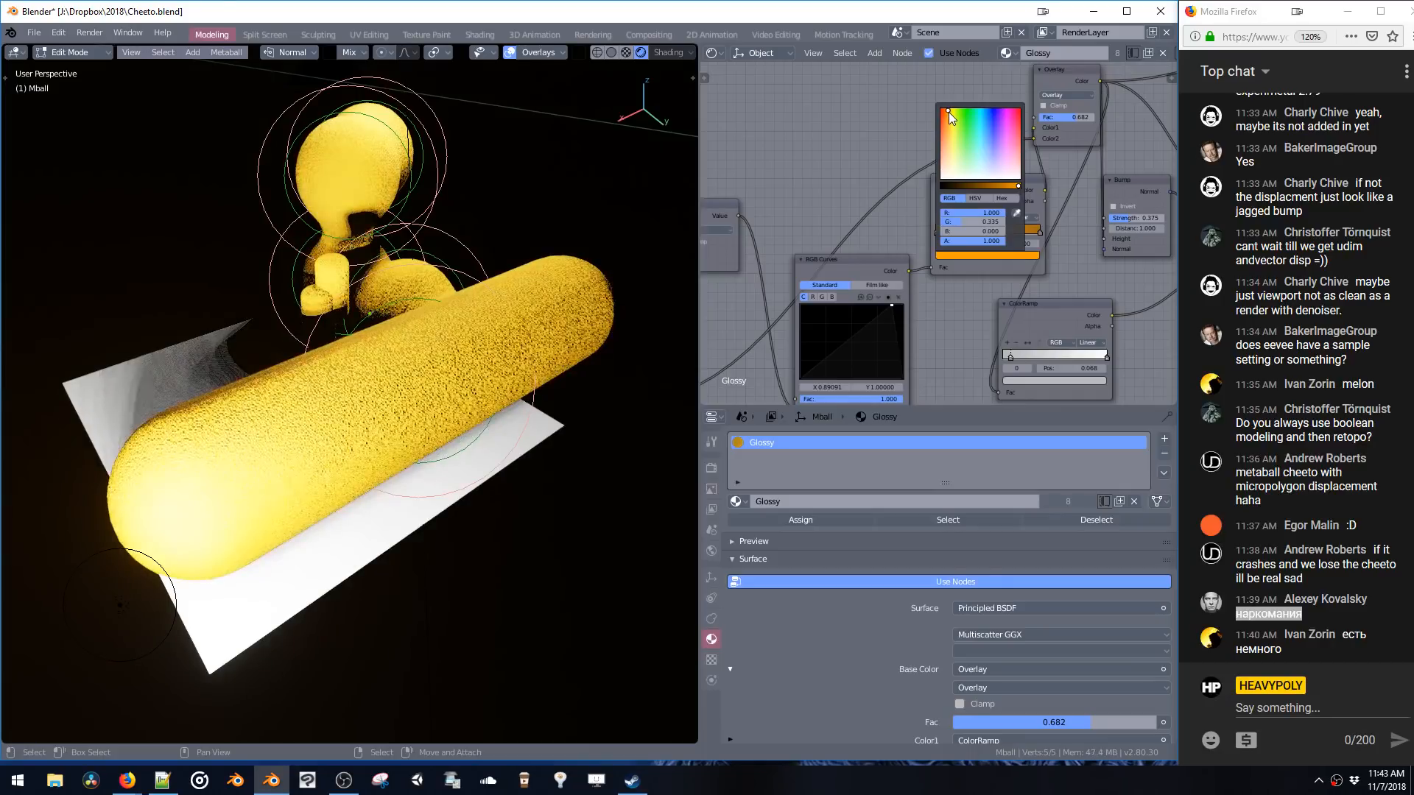
- Scale up the floor plane's mesh in Edit mode so it extends far beyond the metaballs
middle_click_drag(515, 243, 448, 342)
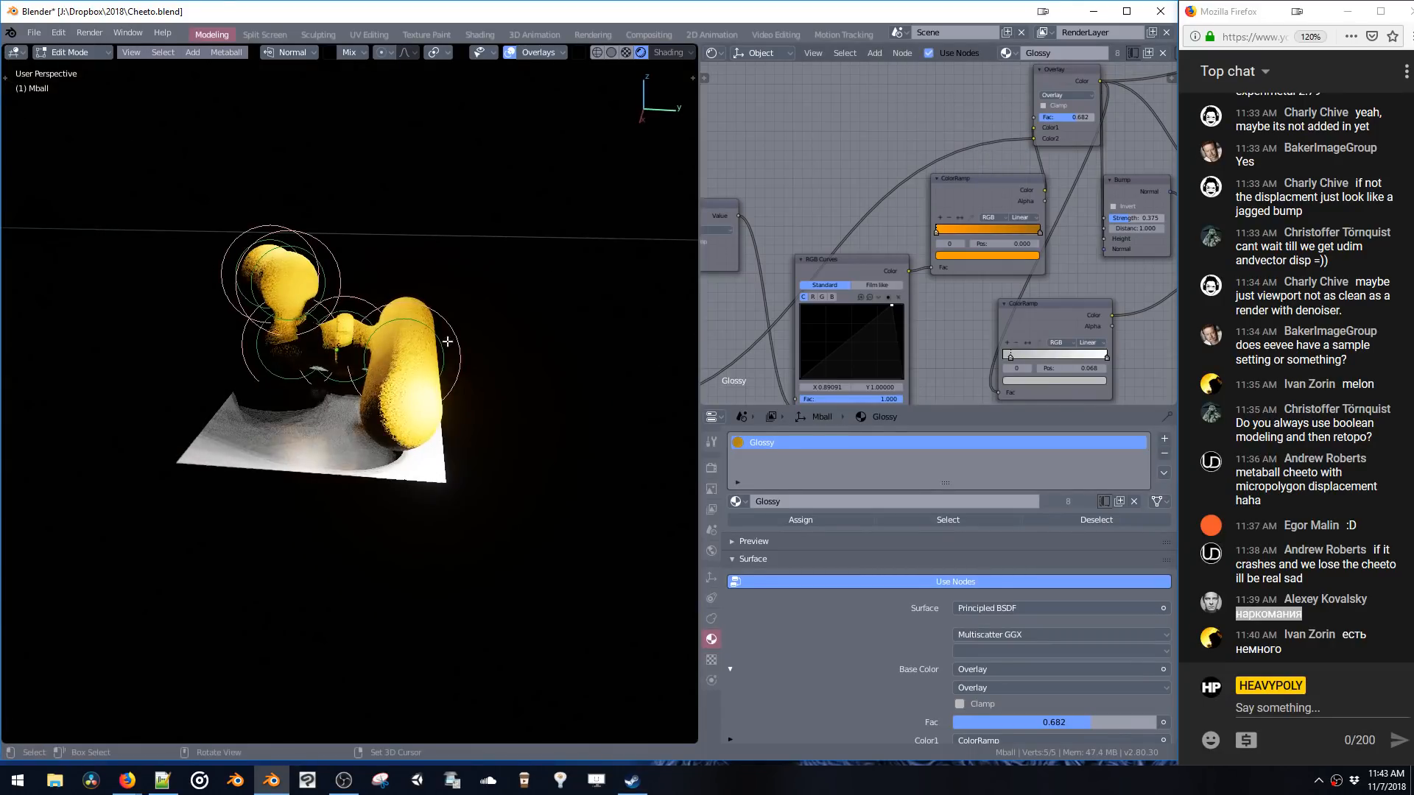
middle_click_drag(349, 392, 412, 401)
key("Tab")
left_click(378, 467)
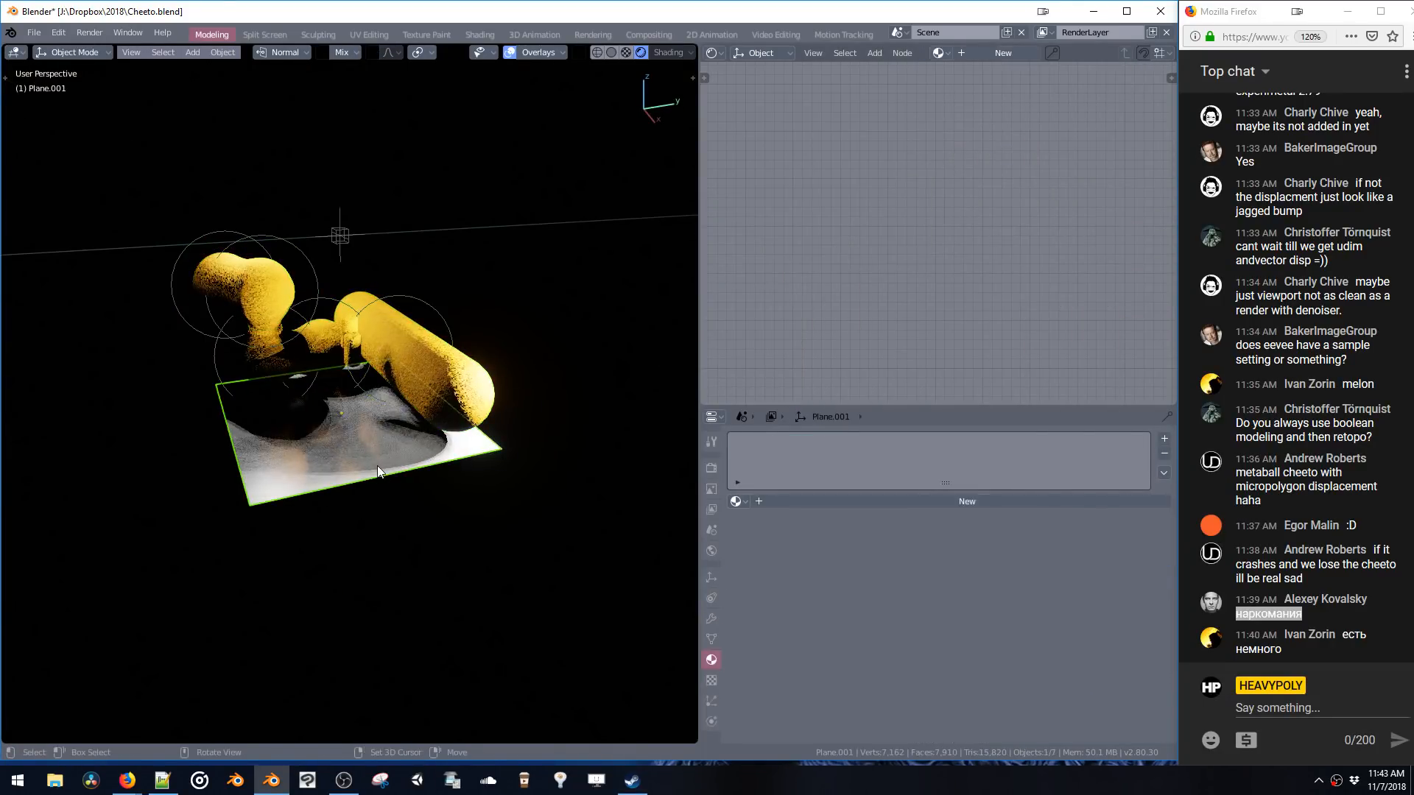
key("Tab")
key("s")
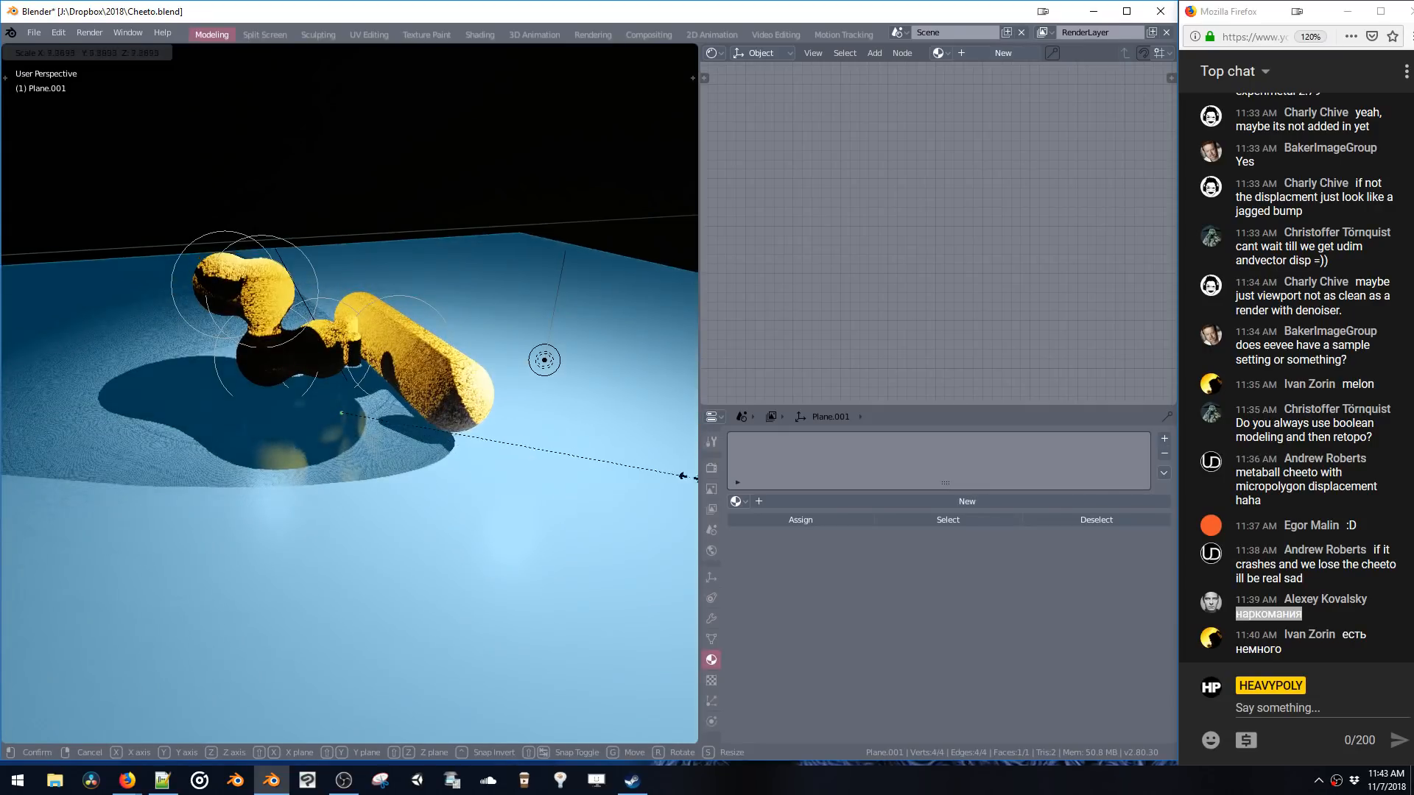
type("2")
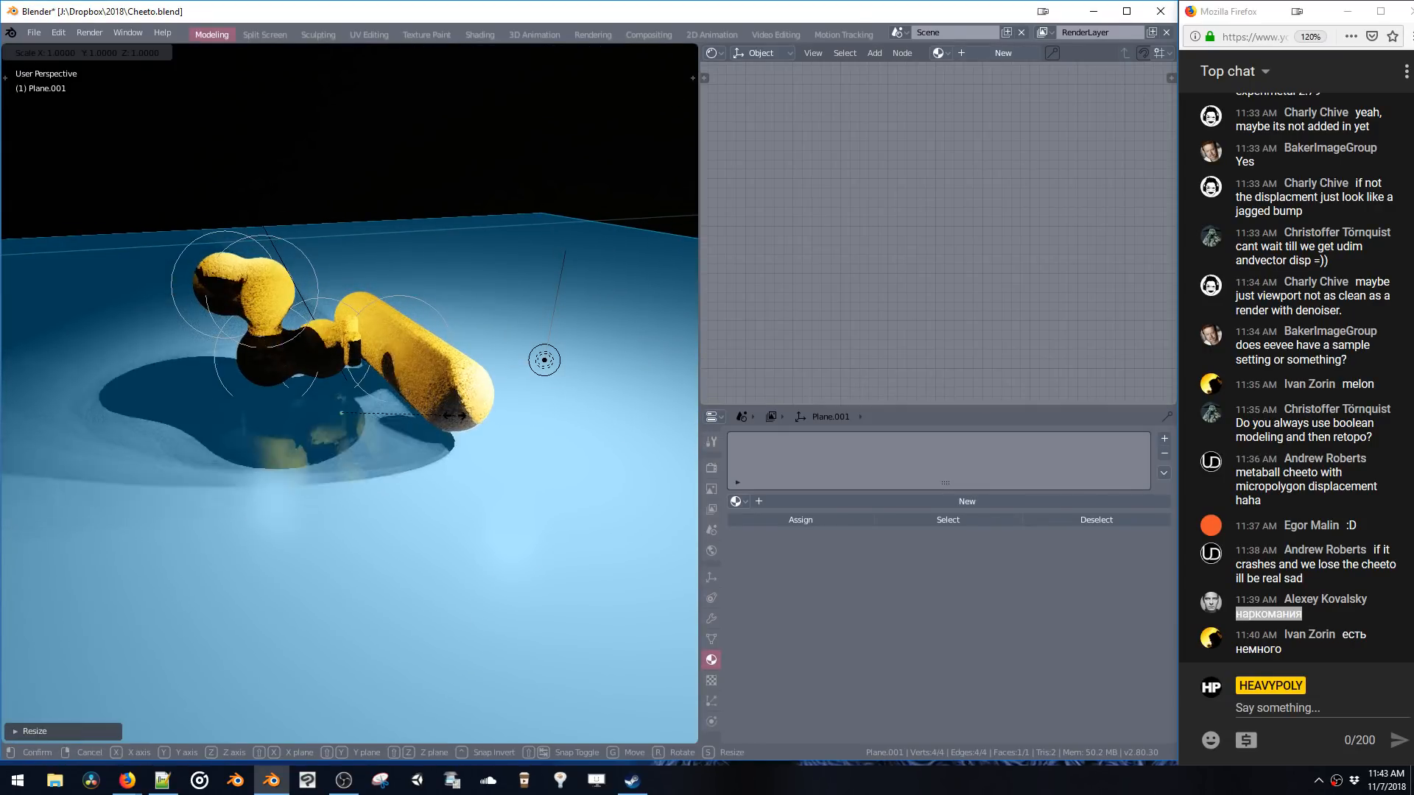
key("Return")
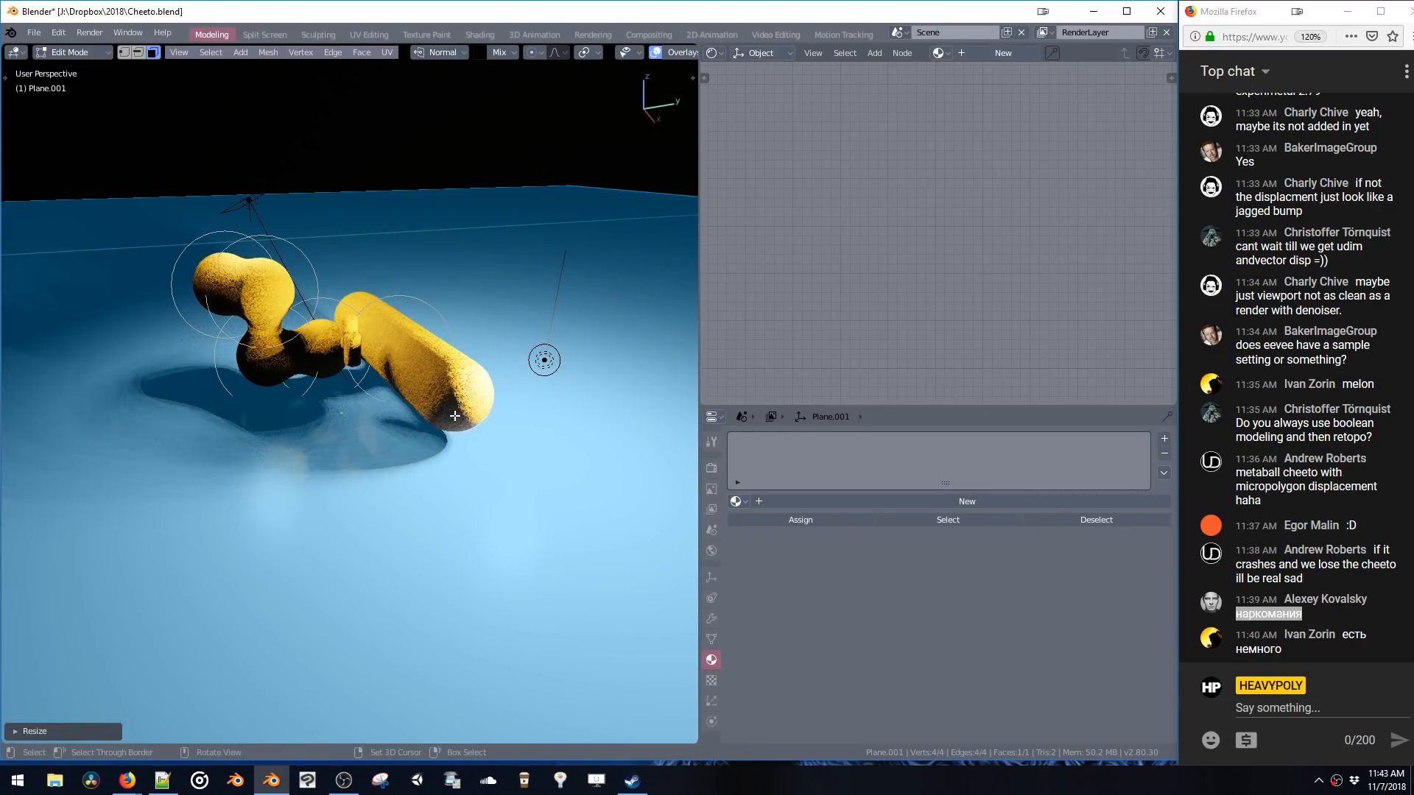
- Enlarge the floor plane further so its far edge reaches the horizon, and return to Object mode
key("Tab")
key("alt+a")
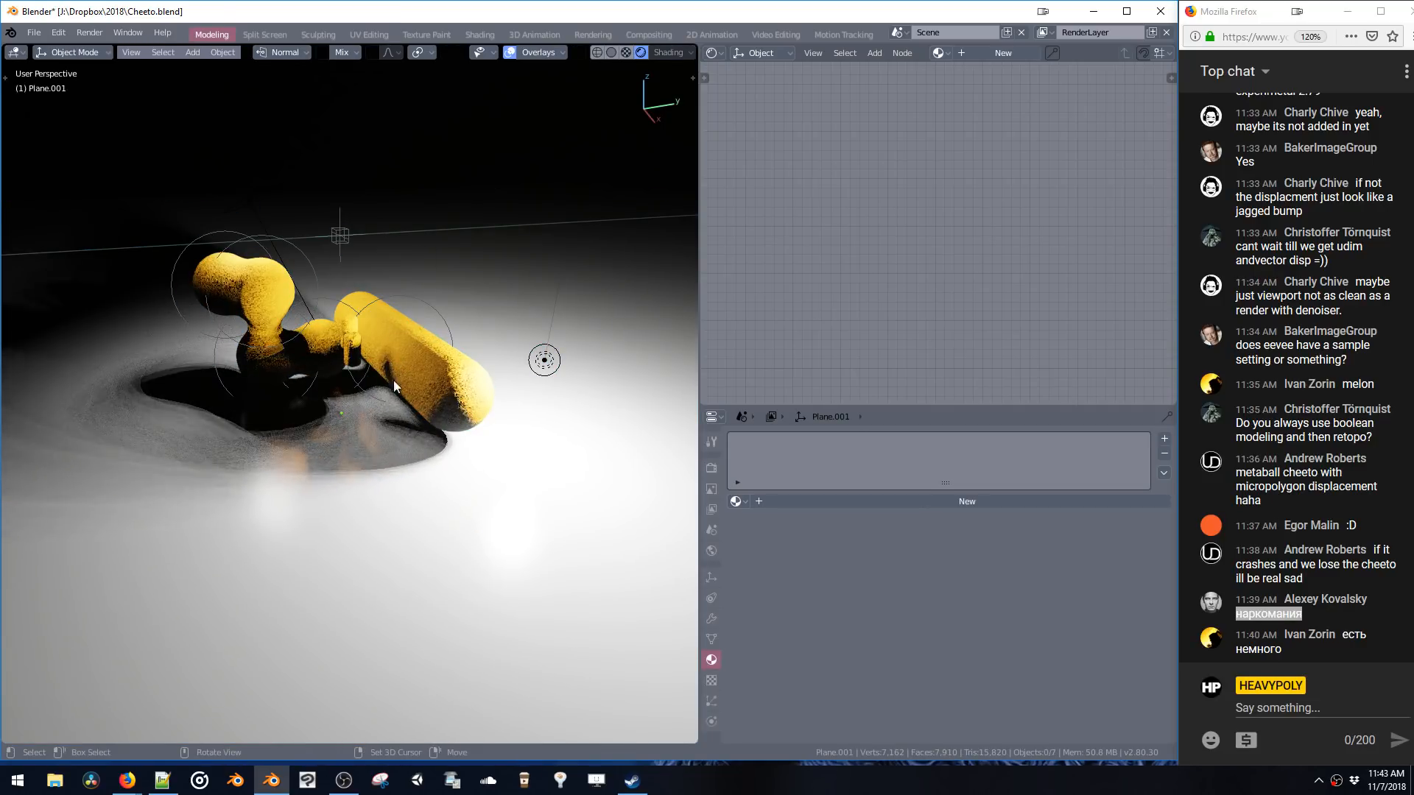
left_click(386, 410)
key("Tab")
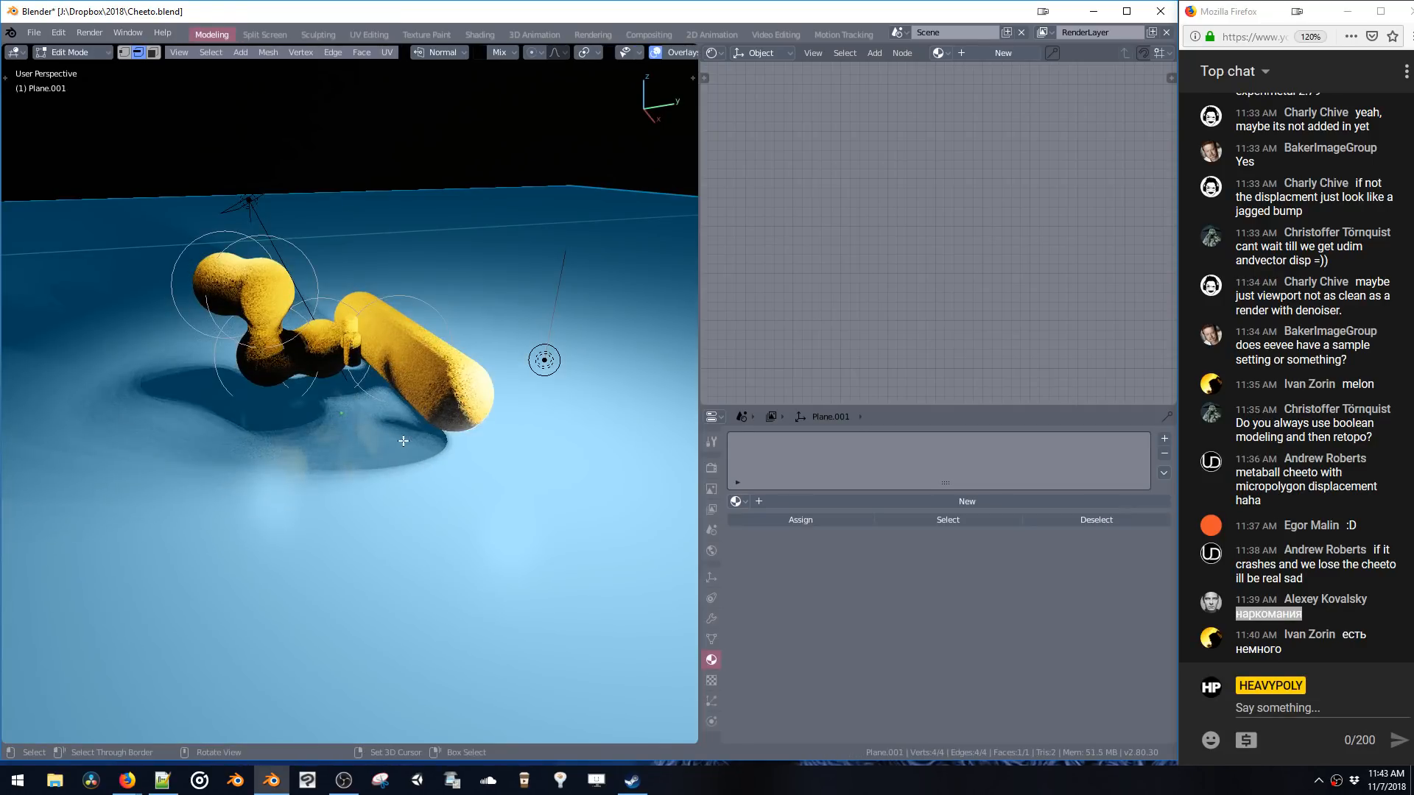
key("Tab")
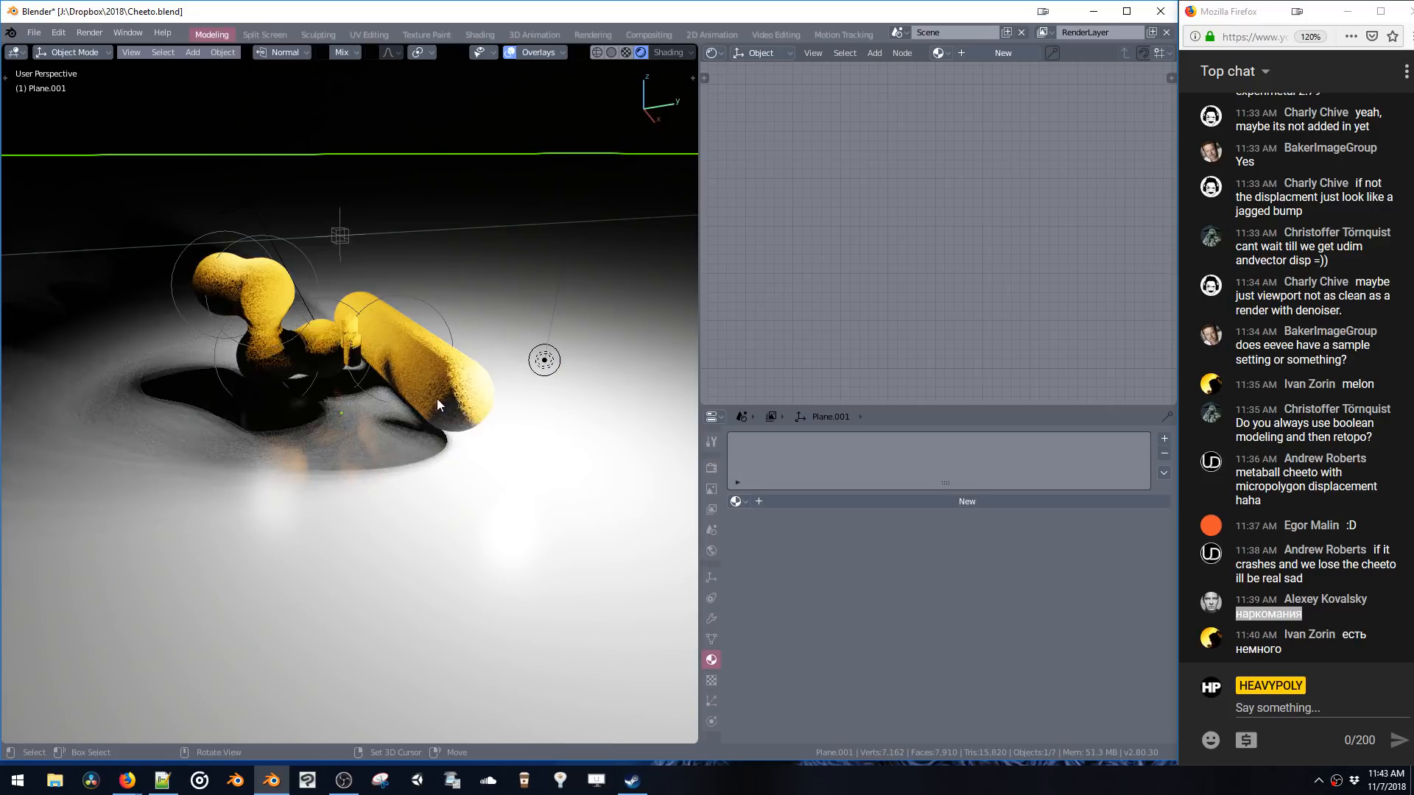
- Move the floor plane slightly along the Z axis beneath the metaballs
key("alt+a")
middle_click_drag(430, 413, 413, 438)
left_click(414, 439)
key("g")
key("z")
left_click(408, 444)
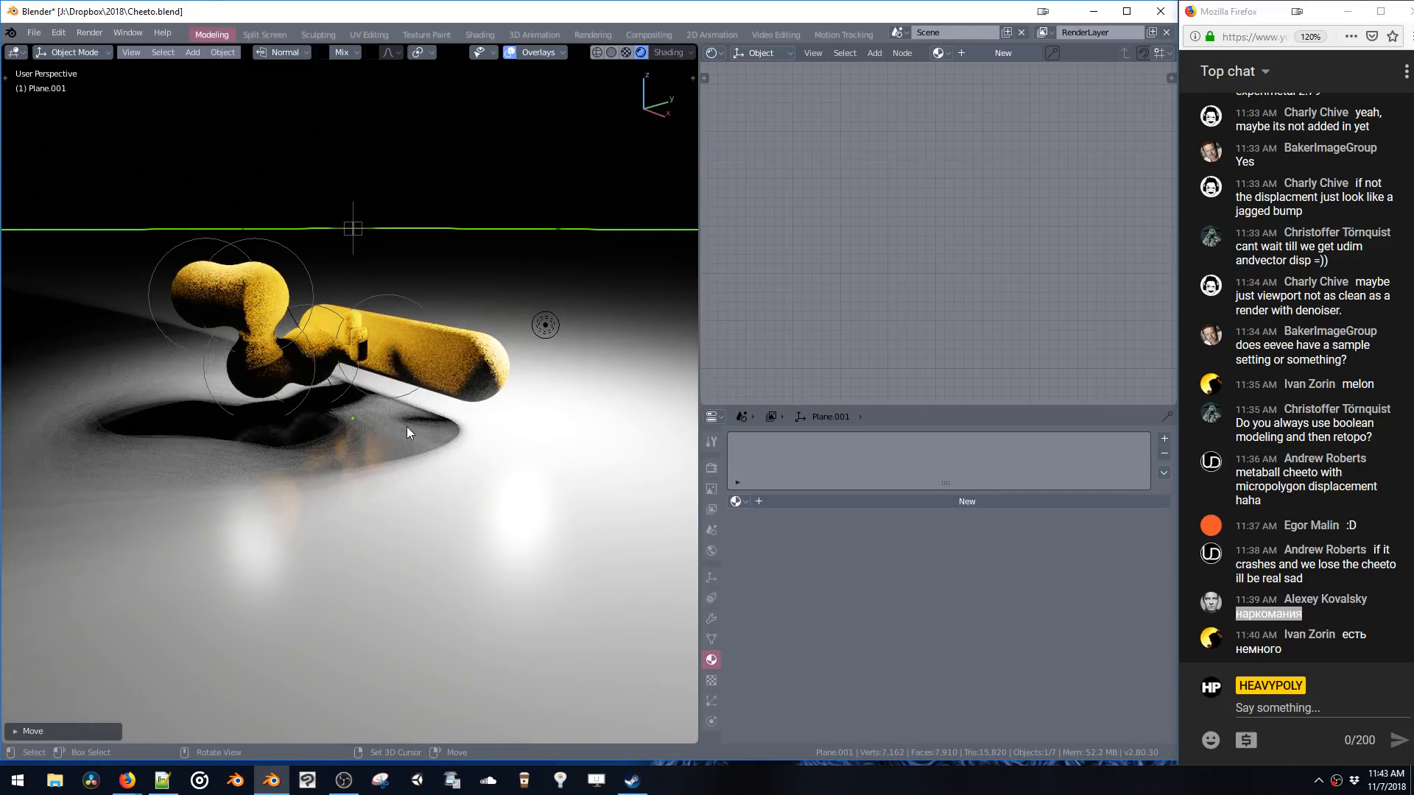
- Select the point light and open its light properties to check its energy and shadow settings
left_click(546, 326)
right_click(546, 329)
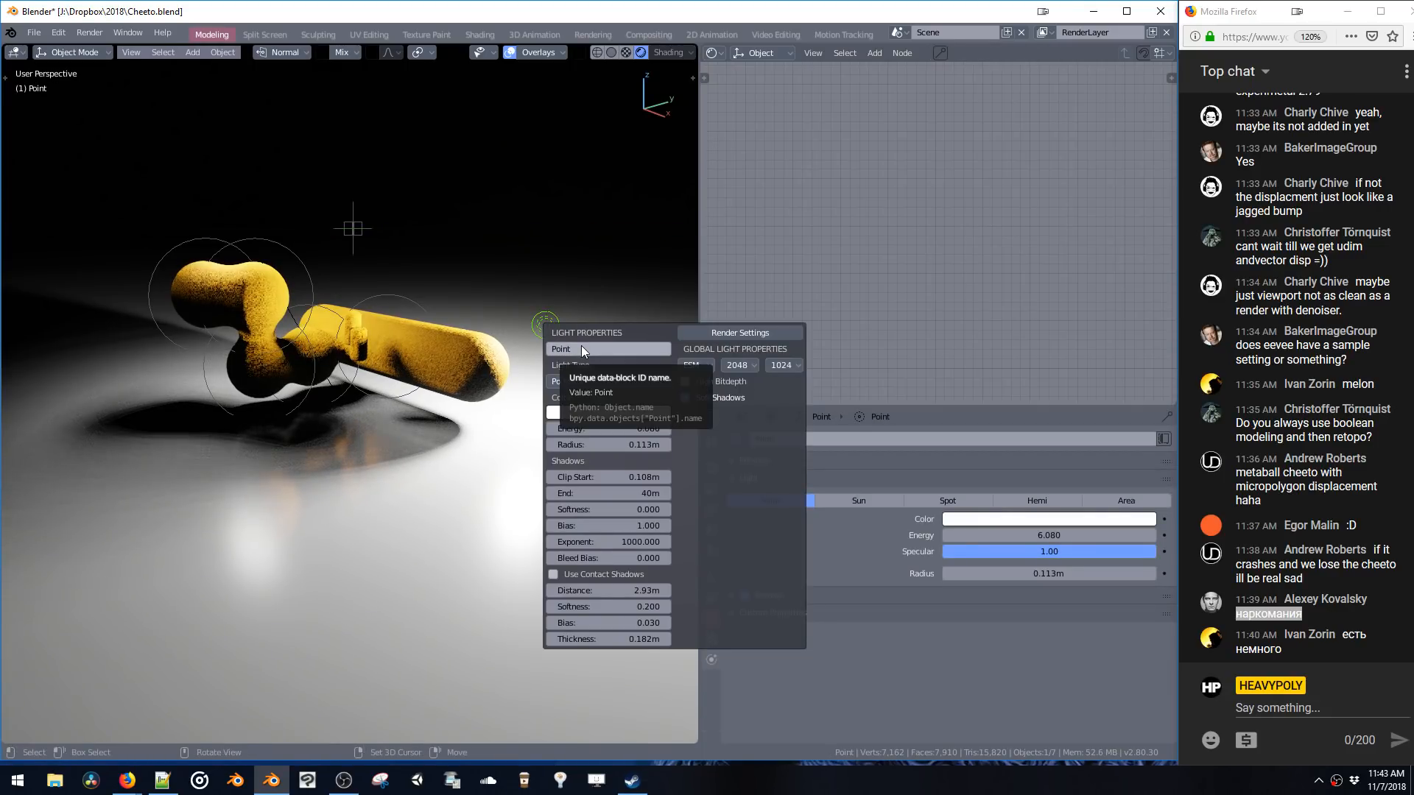
mouse_move(414, 352)
middle_mouse_down()
mouse_move(393, 399)
mouse_move(415, 338)
middle_mouse_up()
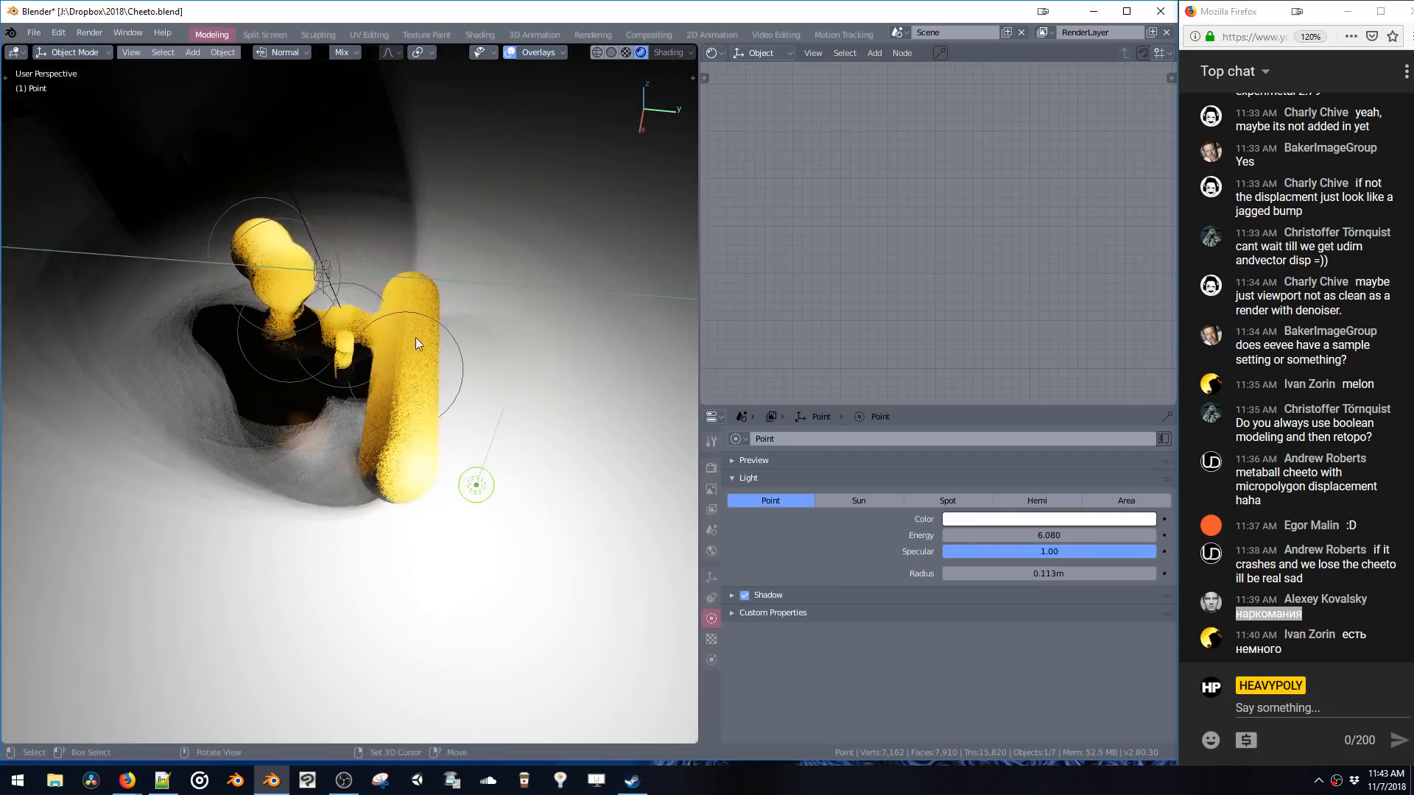
- Duplicate the long capsule element of the metaball in Edit mode and place the copy beside the original
left_click(423, 320)
key("Tab")
left_click(421, 315)
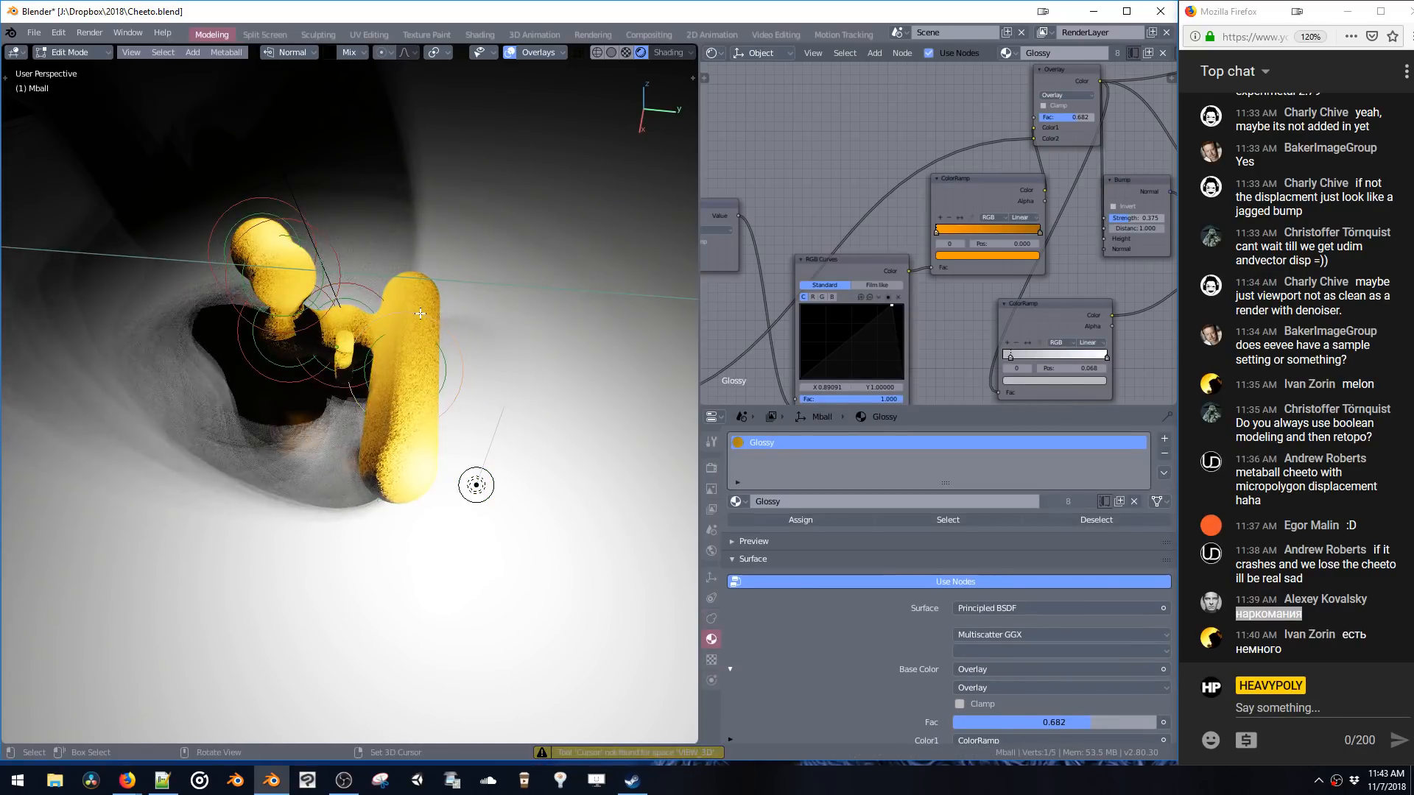
key("shift+s")
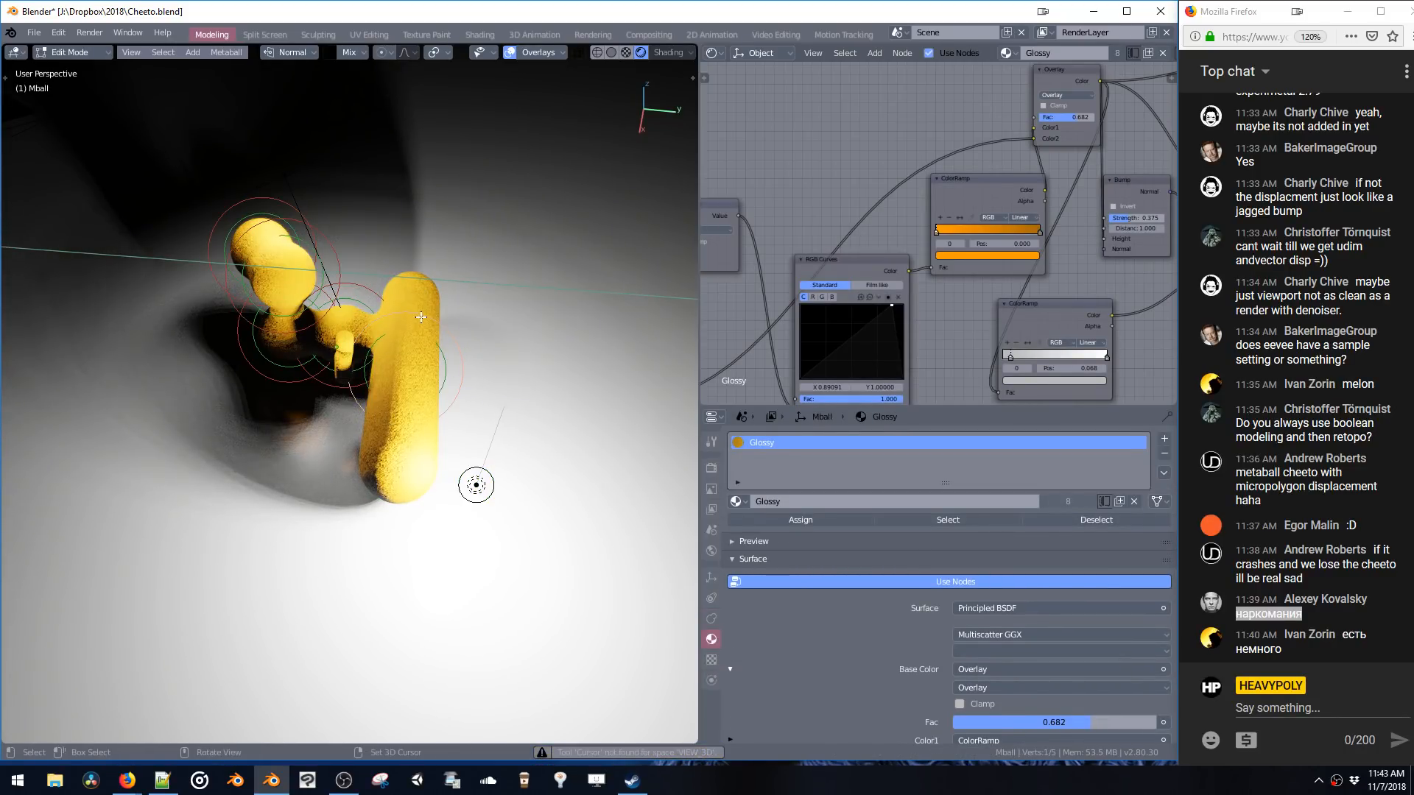
key("shift+d")
left_click(493, 307)
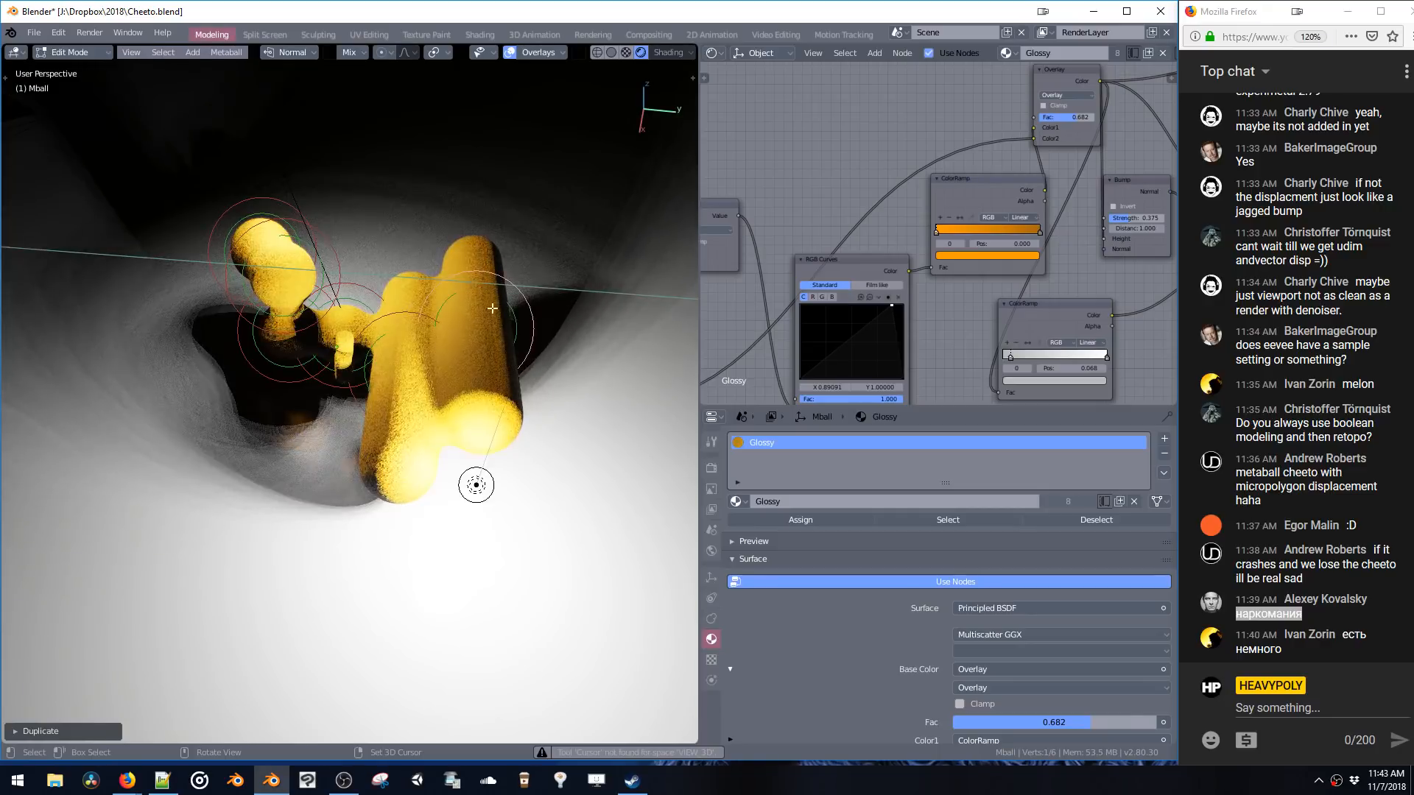
- Rotate the duplicated capsule around the global Z axis so it crosses the original
middle_click_drag(492, 308, 243, 536)
key("r")
key("z")
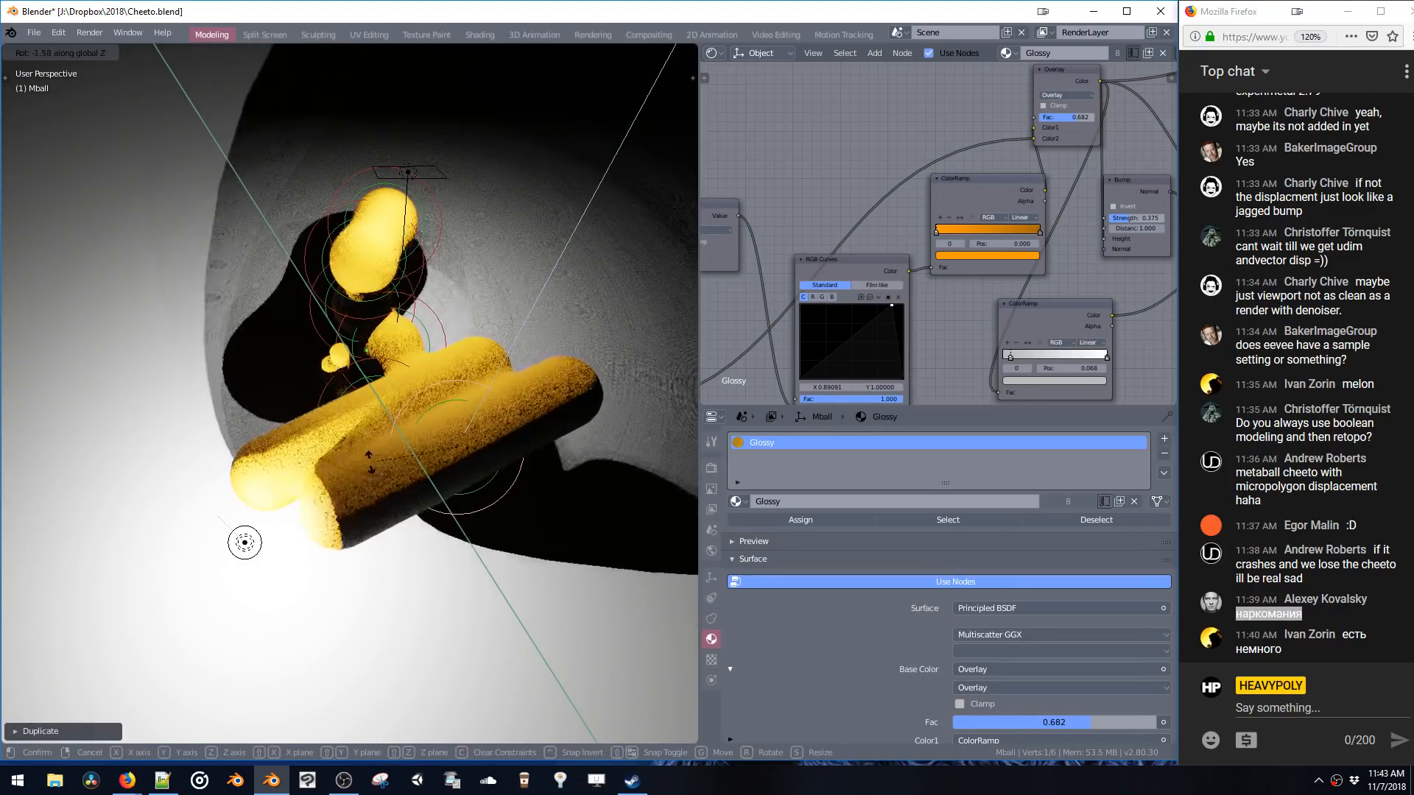
left_click(339, 442)
- Duplicate the rotated capsule about 1.3 m along its normal Y axis and reposition the new copy
middle_click_drag(339, 441, 299, 336)
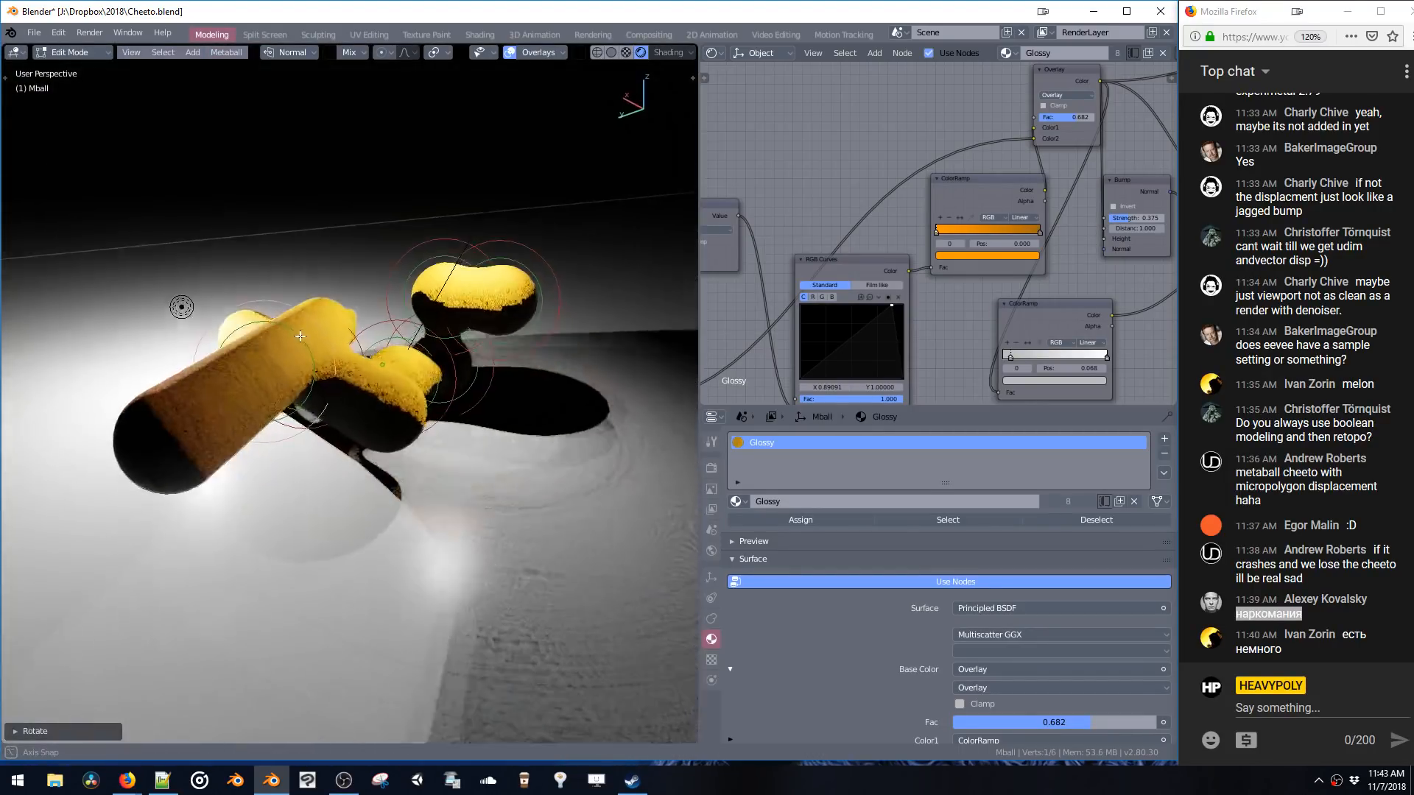
key("shift+d")
key("y")
key("y")
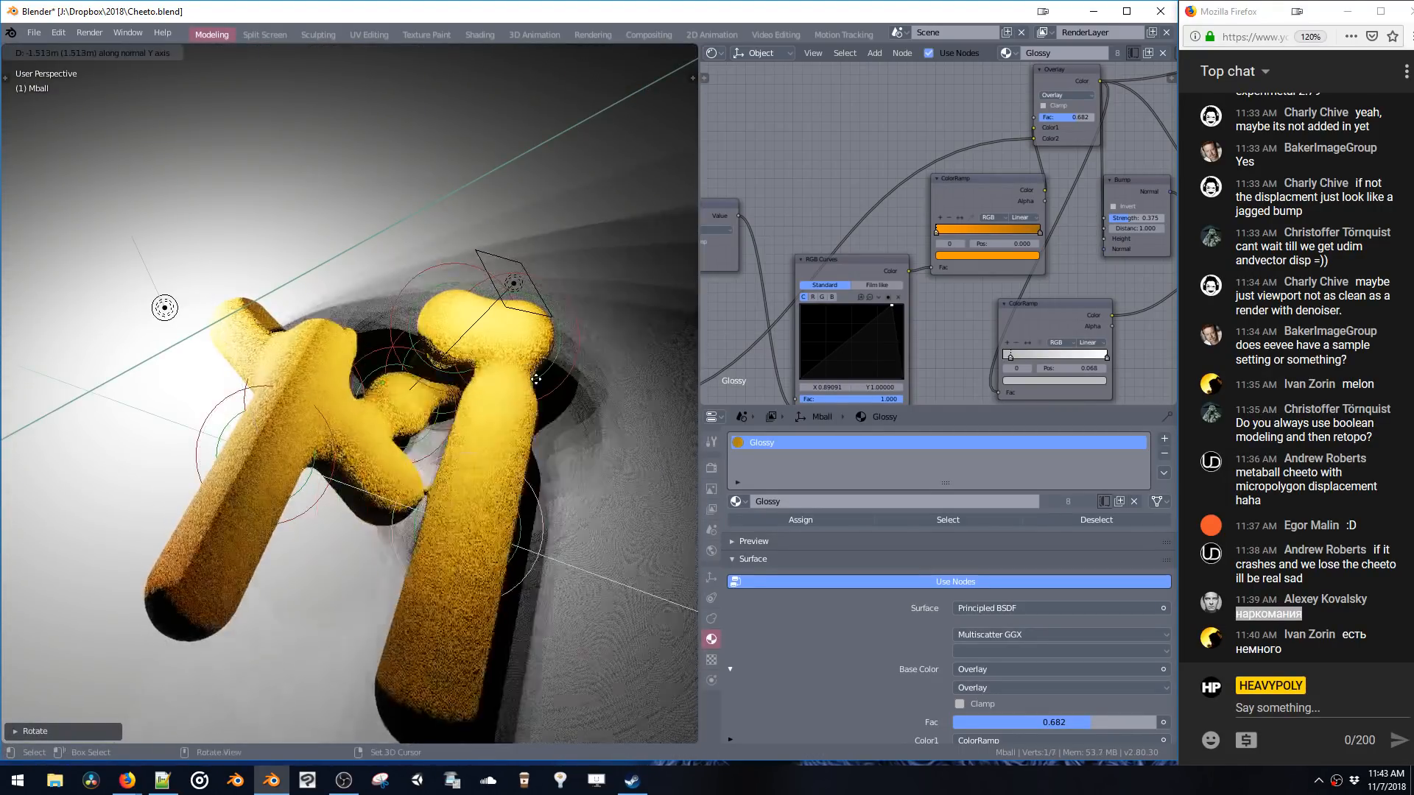
left_click(518, 391)
middle_click_drag(517, 391, 310, 340)
key("g")
left_click(488, 435)
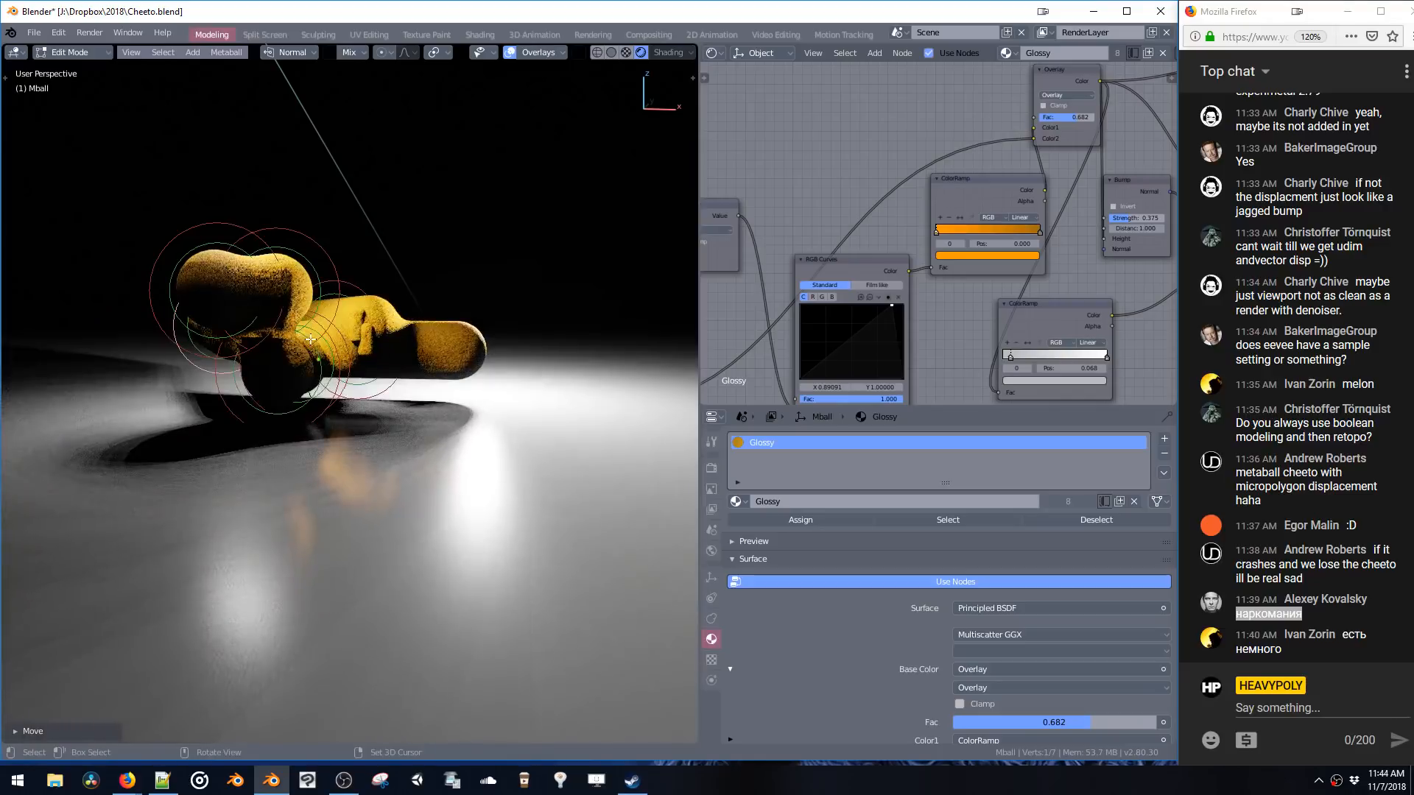
- Hide the viewport overlays in Object mode, and return to Edit mode on the metaball
key("Tab")
key("shift+alt+z")
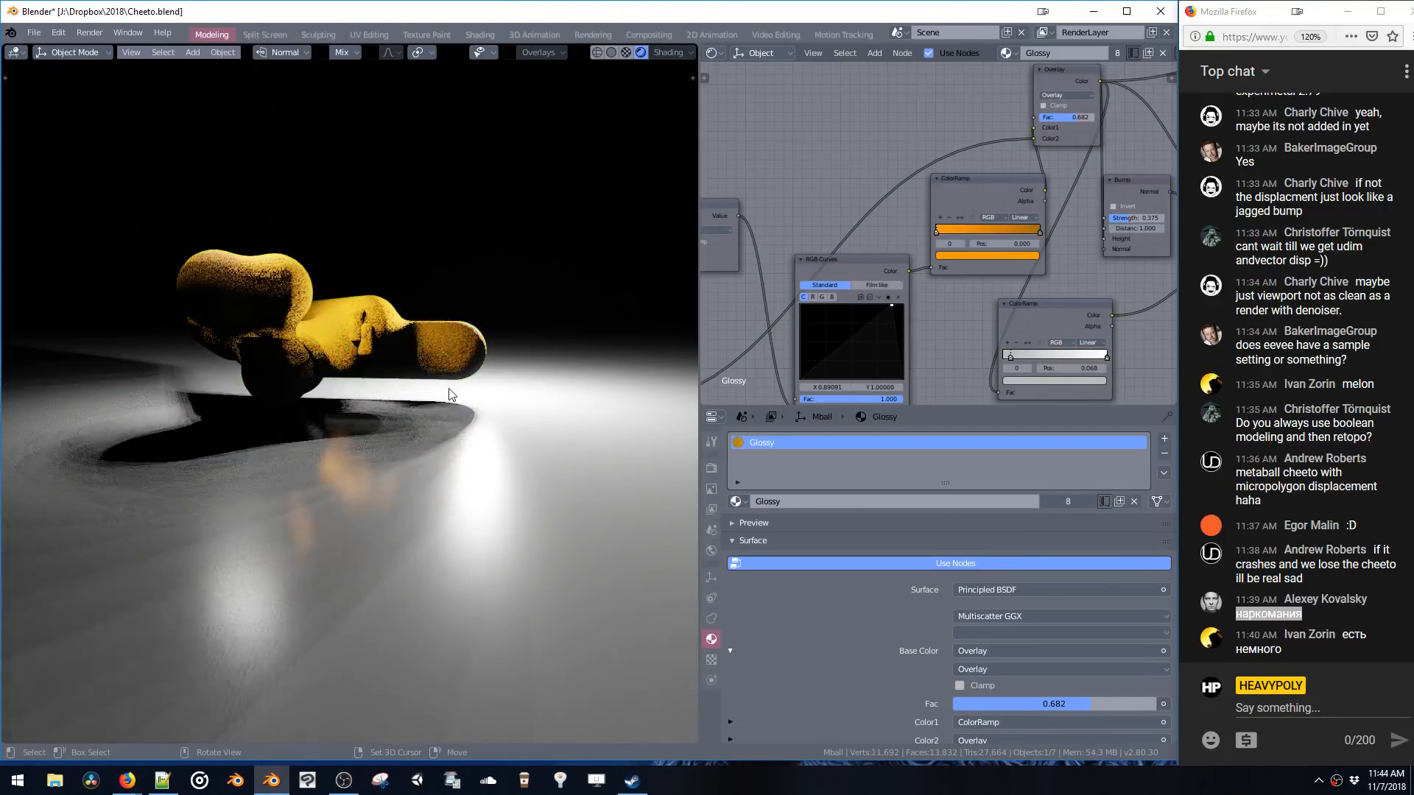
middle_click_drag(451, 394, 351, 378)
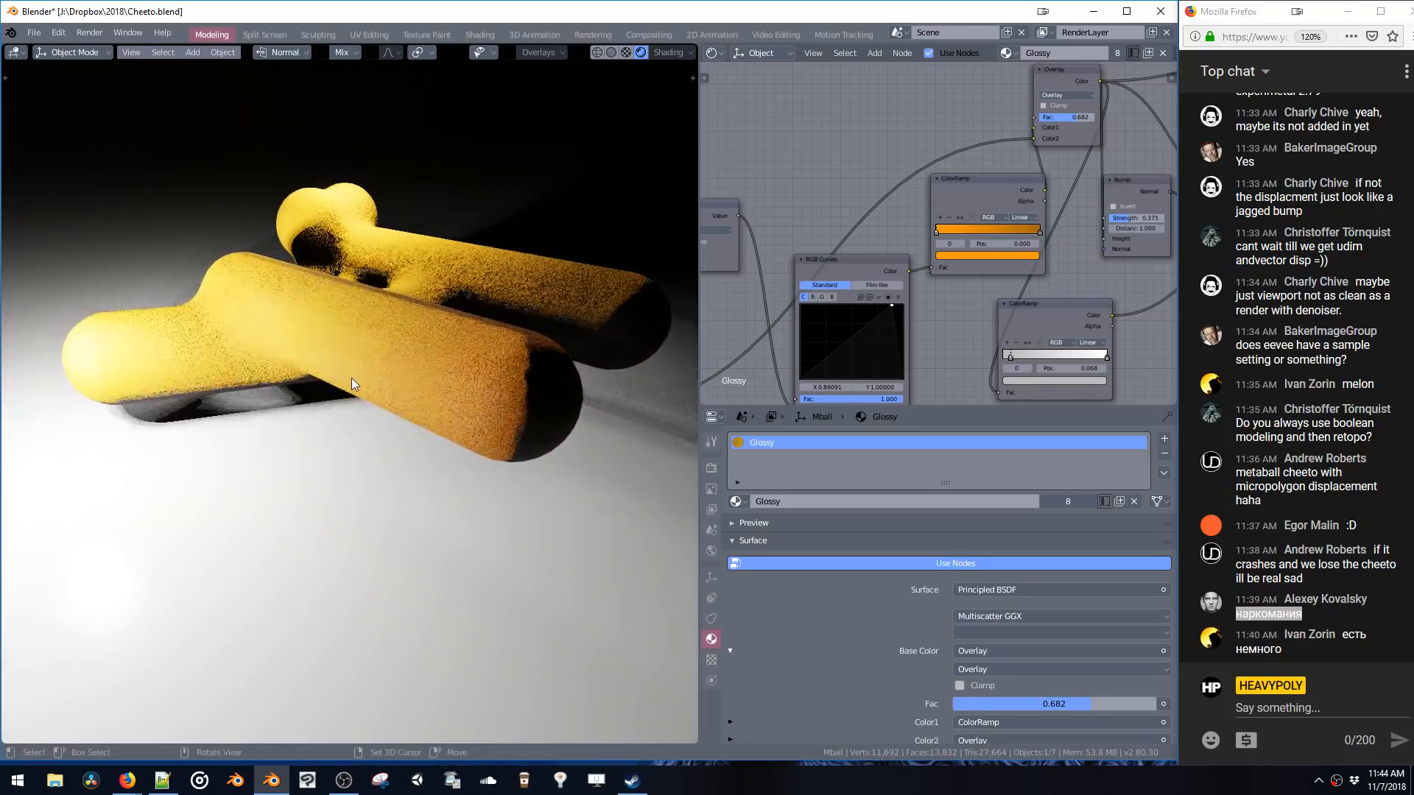
middle_click_drag(528, 229, 356, 314)
key("Tab")
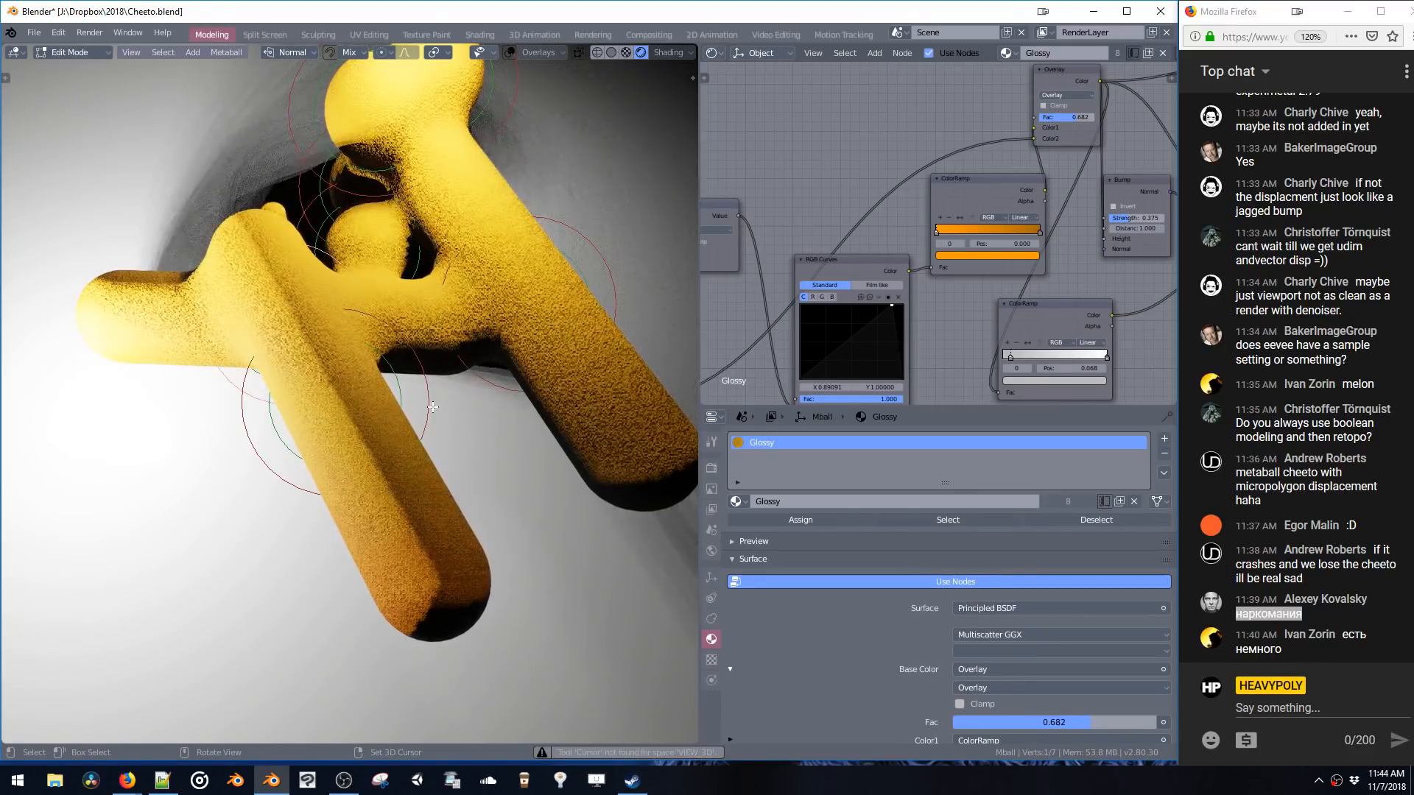
- Duplicate the selected capsule element along its X axis and place the copy against the neighbouring long capsule
key("shift+d")
key("x")
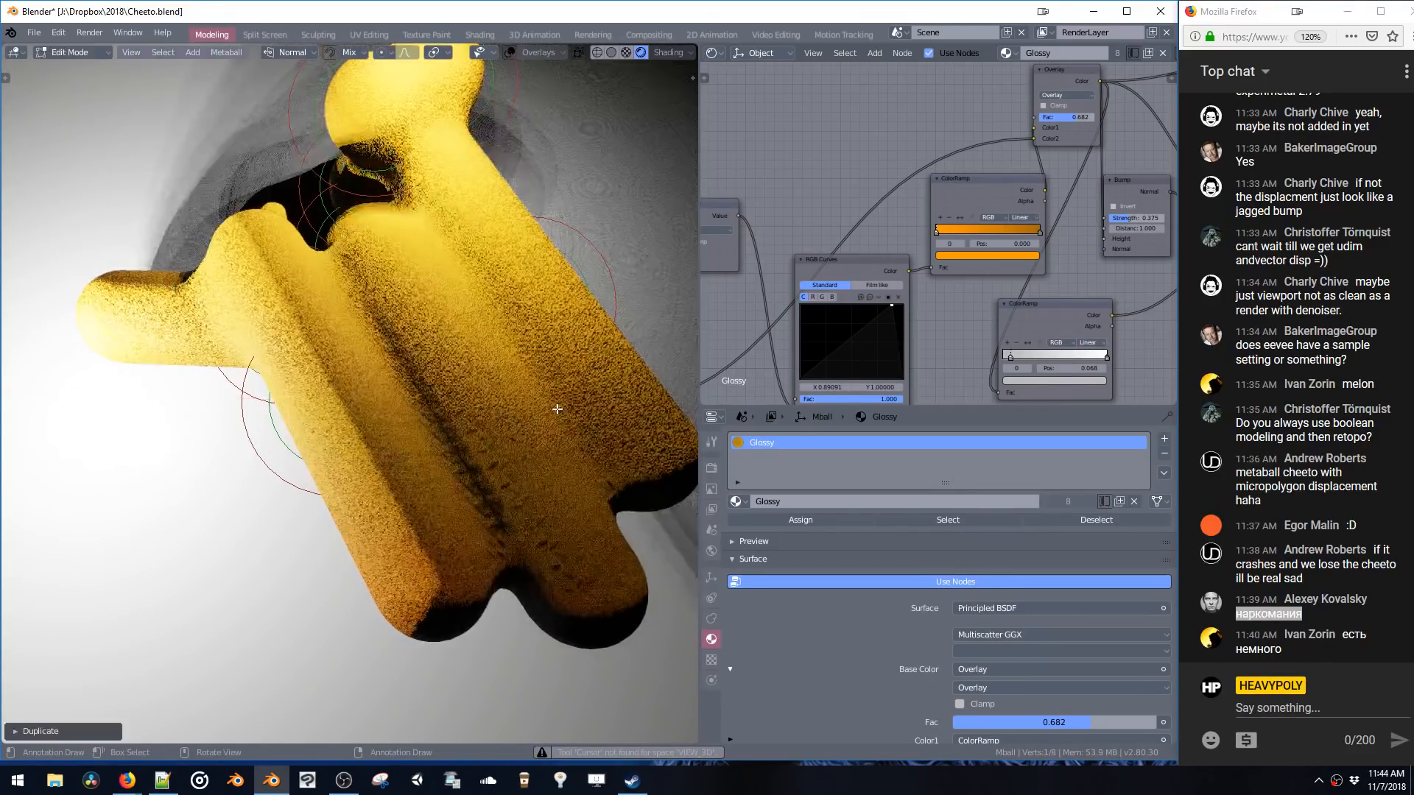
left_click(559, 332)
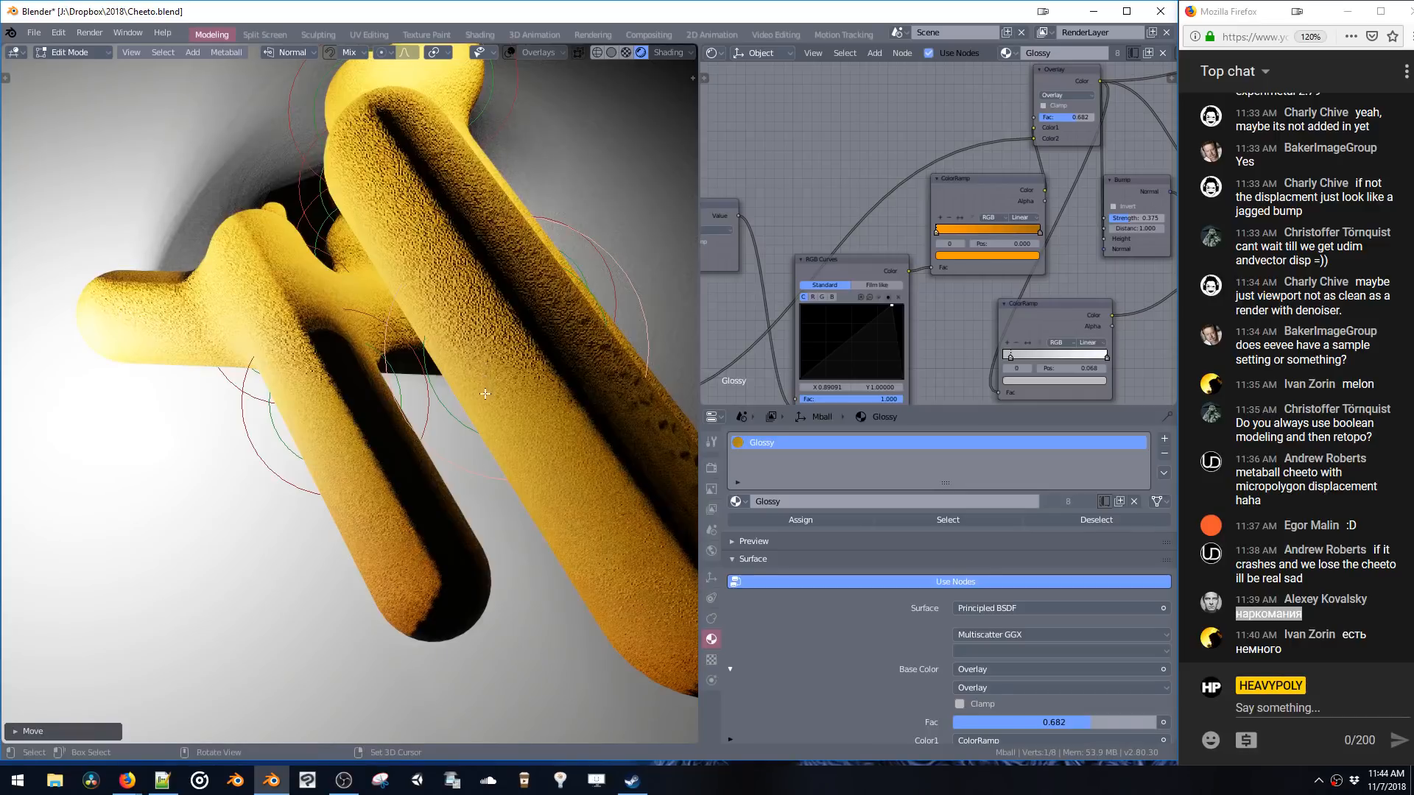
key("grave")
left_click(604, 298)
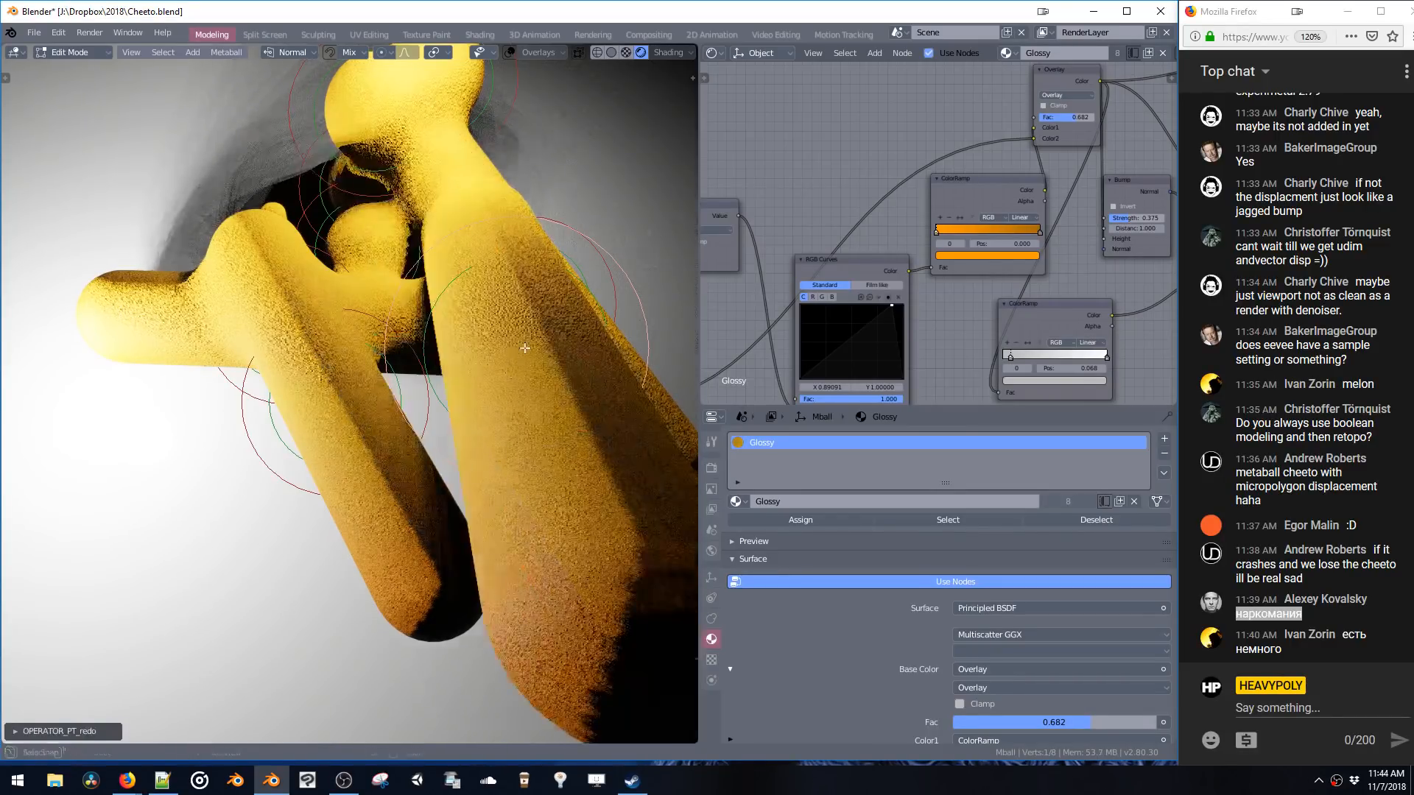
- Rotate the new capsule, reposition it against the rest of the metaball, and return to Object mode
middle_click_drag(604, 298, 510, 372)
key("r")
left_click(568, 281)
key("g")
left_click(530, 280)
key("period")
key("Escape")
key("ctrl+v")
left_click_drag(527, 402, 521, 401)
middle_click_drag(441, 368, 630, 324, "ctrl")
key("Tab")
- Move the Material Output node farther away and place a duplicate of the Principled BSDF node below the shader link
middle_click_drag(989, 247, 809, 252)
left_click_drag(913, 123, 1057, 144)
middle_click_drag(913, 190, 970, 154)
left_click_drag(818, 136, 776, 117)
key("shift+d")
left_click(960, 232)
middle_click_drag(960, 232, 889, 281)
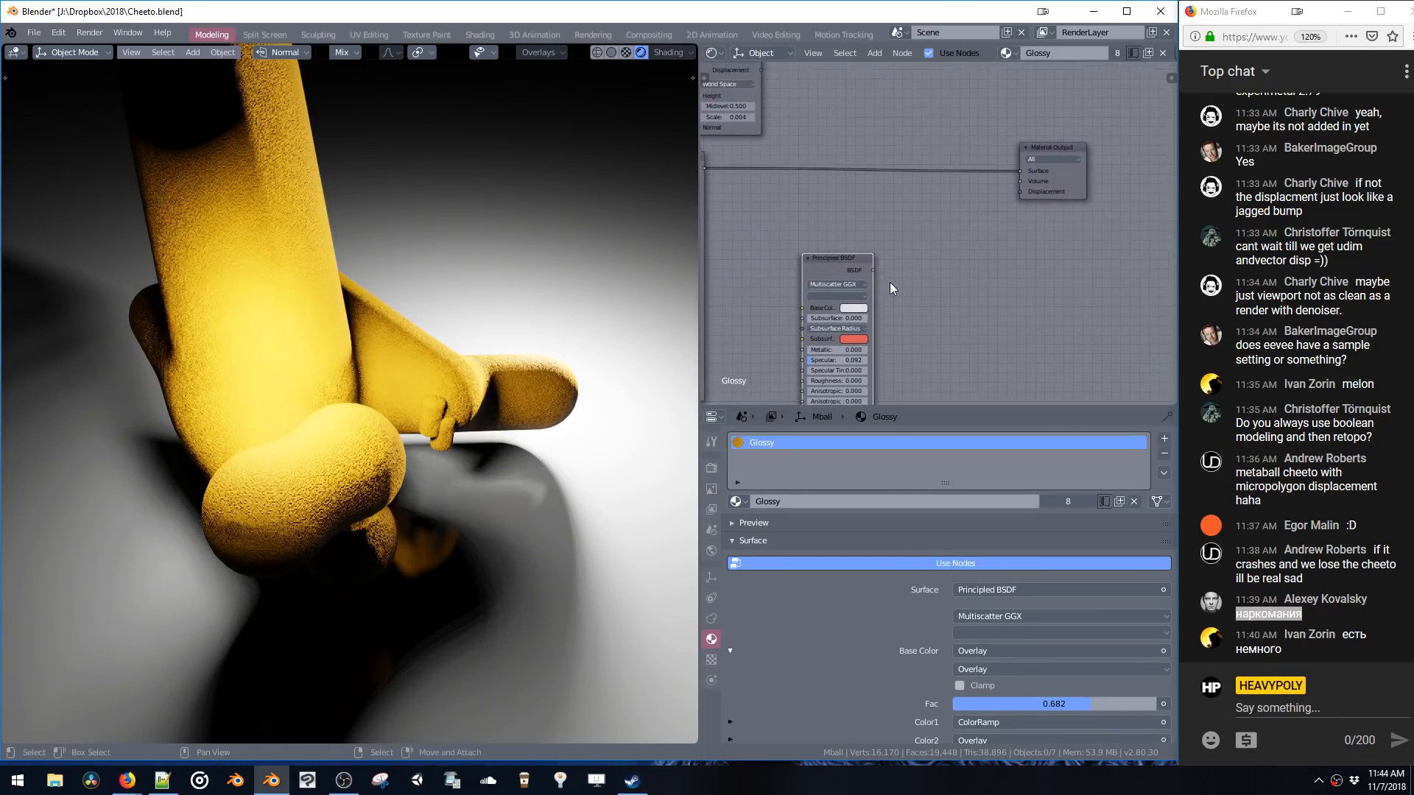
- Insert a Mix Shader node on the link between the original Principled BSDF and the Material Output
key("shift+a")
left_click(942, 248)
type("mi")
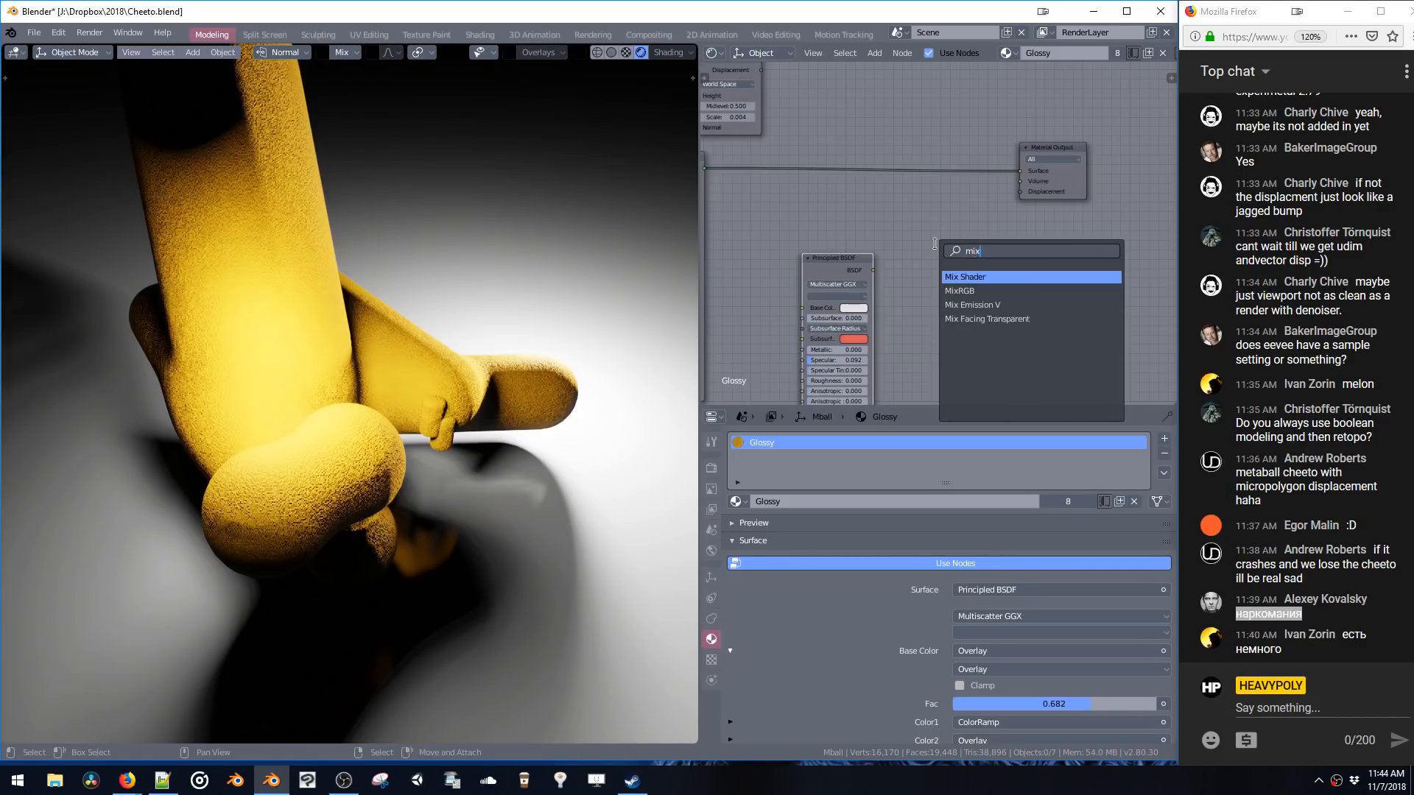
type("x")
key("Return")
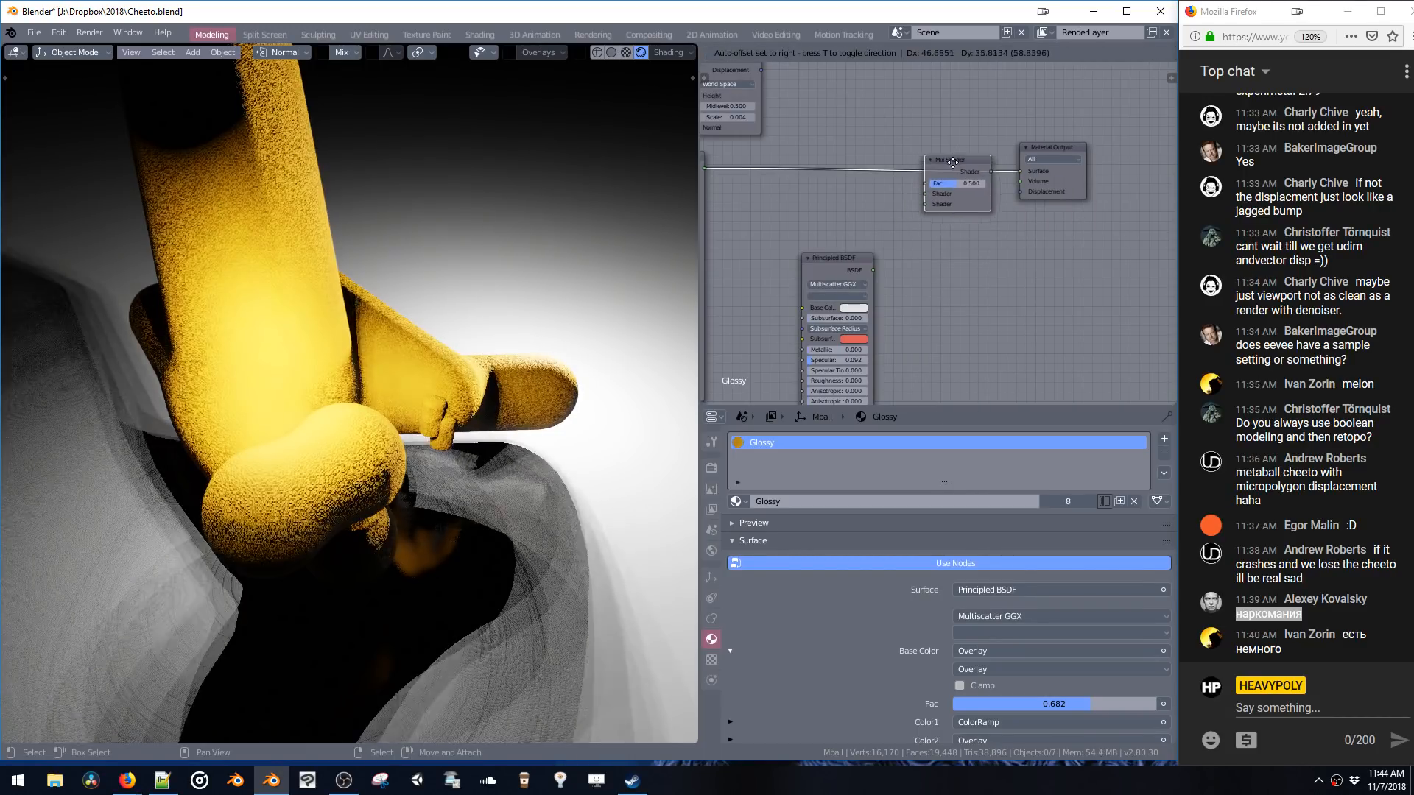
left_click(943, 160)
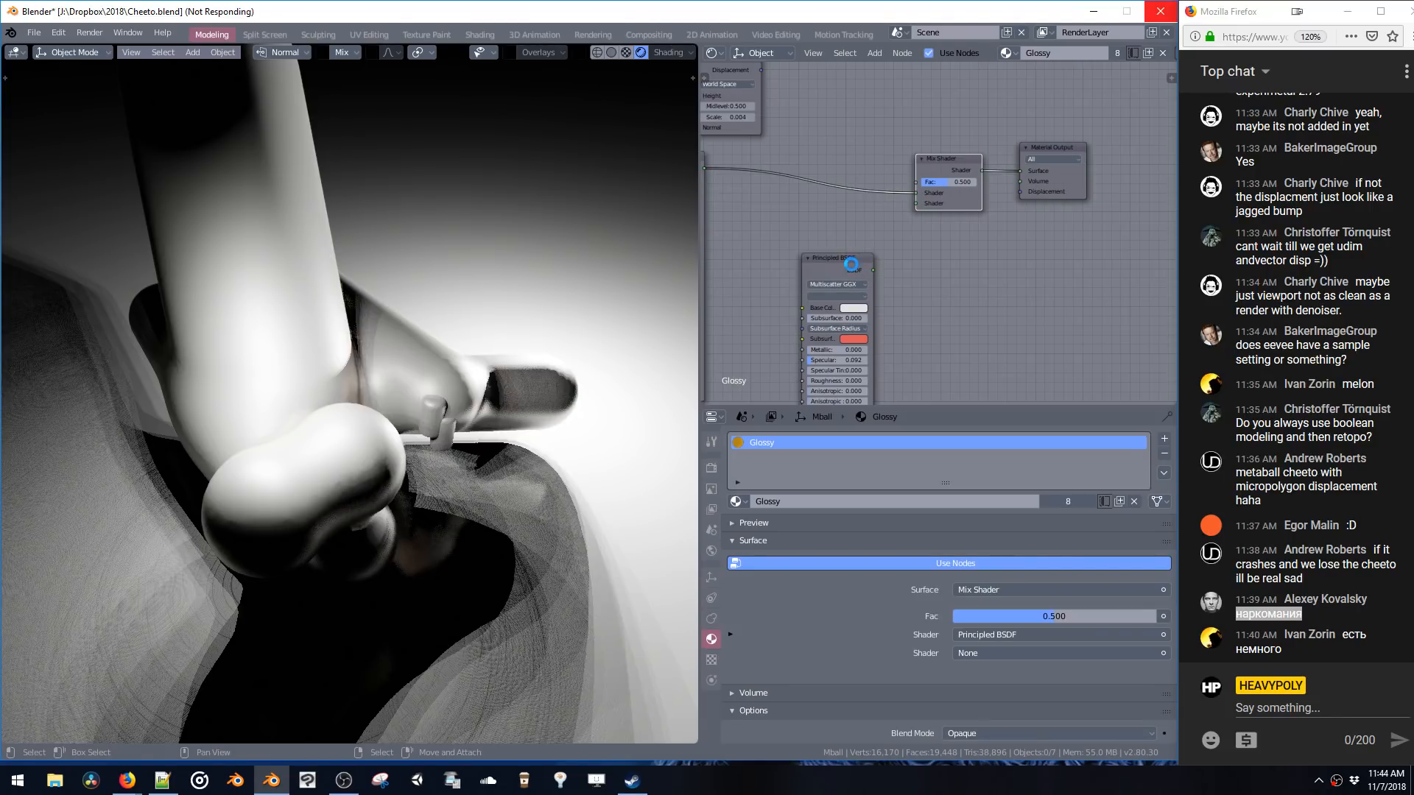
- Connect the duplicated Principled BSDF's output to the second Shader input of the Mix Shader
left_click_drag(873, 270, 876, 275)
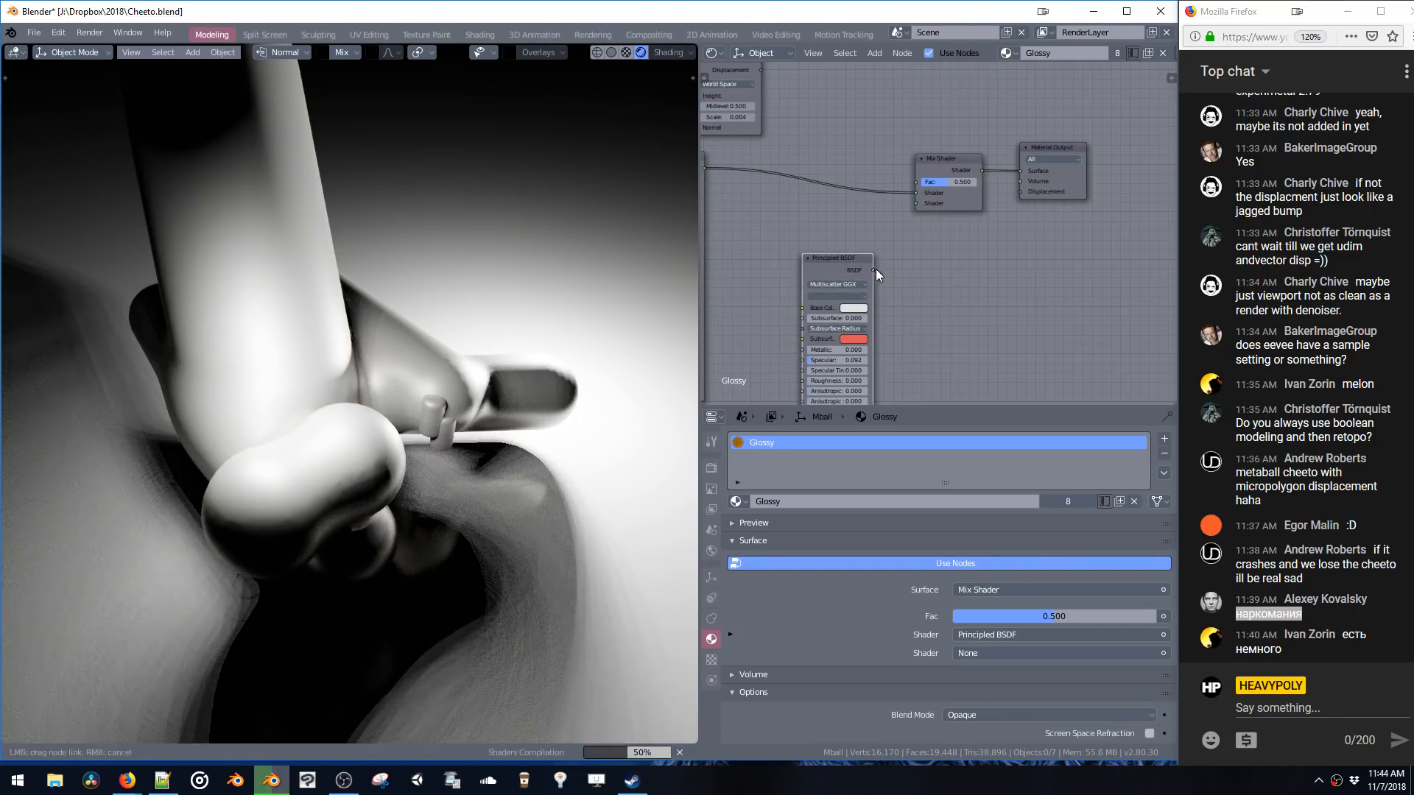
left_click_drag(911, 201, 915, 203)
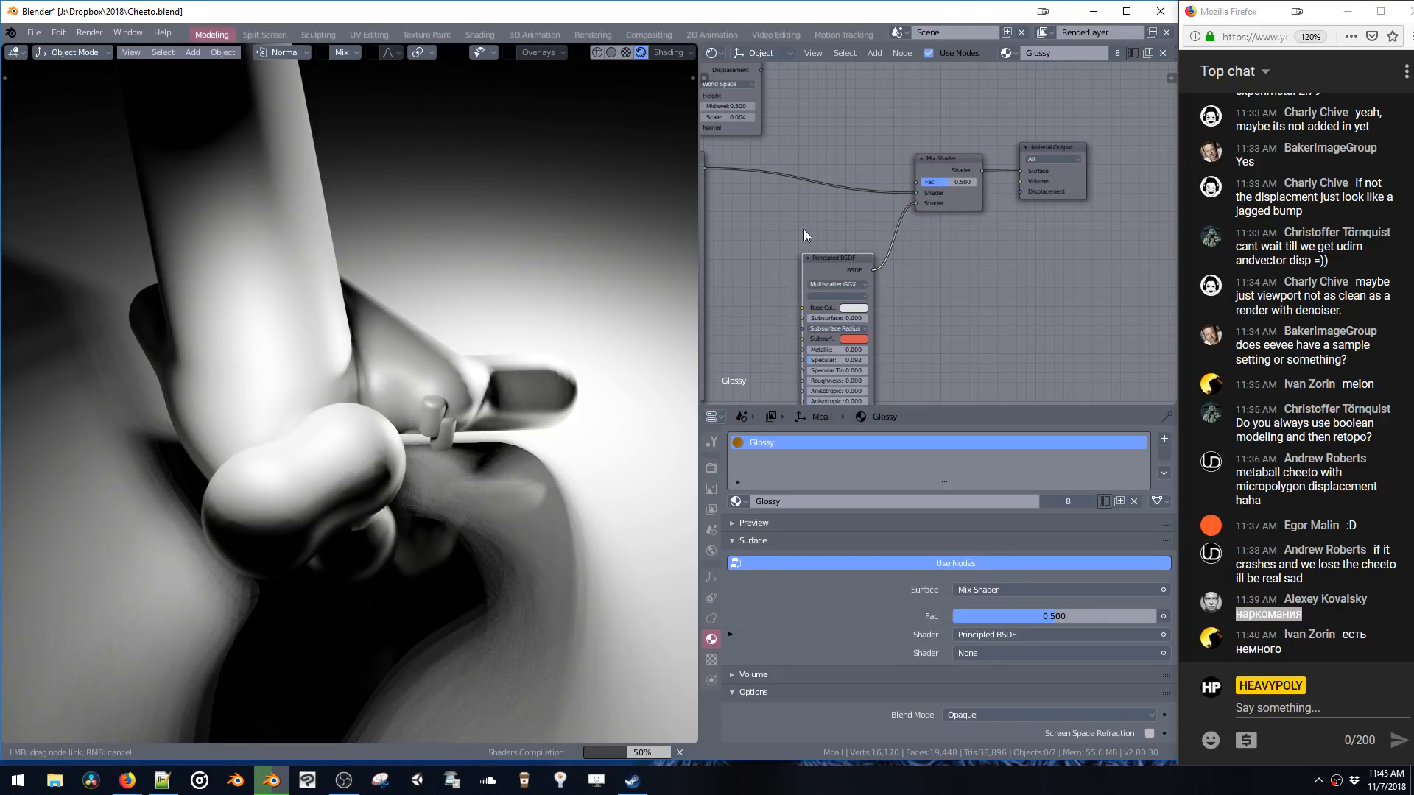
left_click_drag(881, 210, 878, 210)
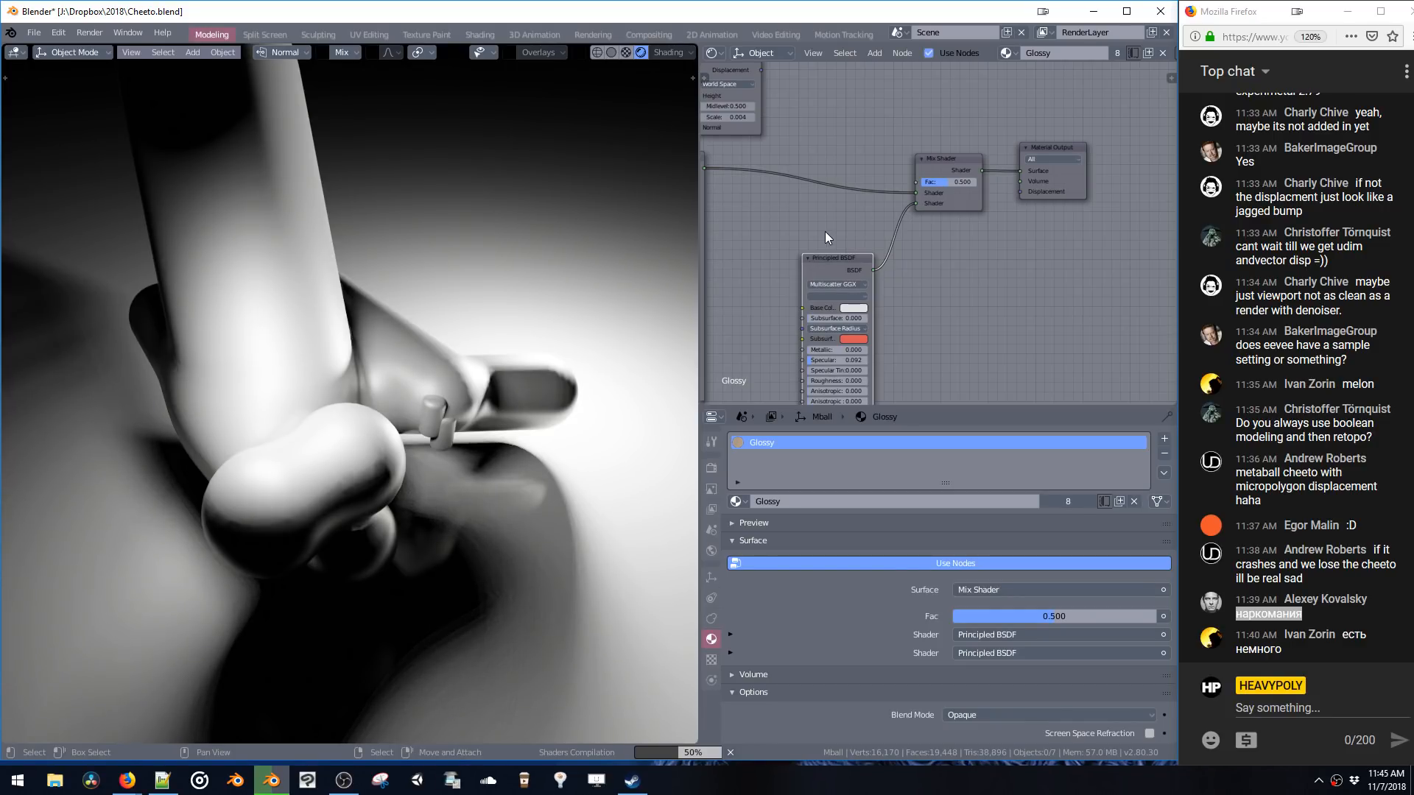
- Delete the Noise Texture node that feeds the black-to-white ColorRamp in the Glossy material
middle_click_drag(541, 366, 453, 377)
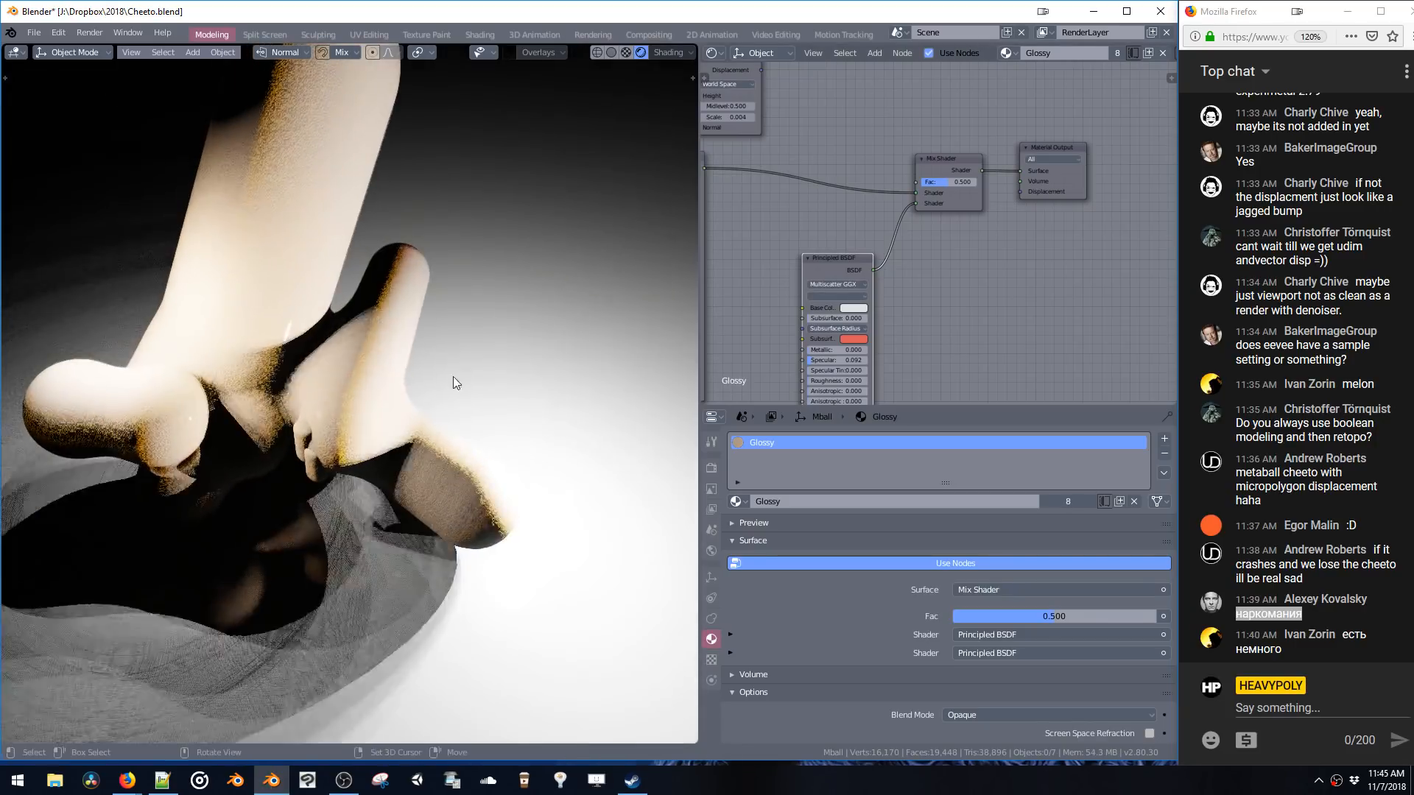
middle_click_drag(739, 308, 969, 251)
left_click_drag(959, 270, 1085, 256)
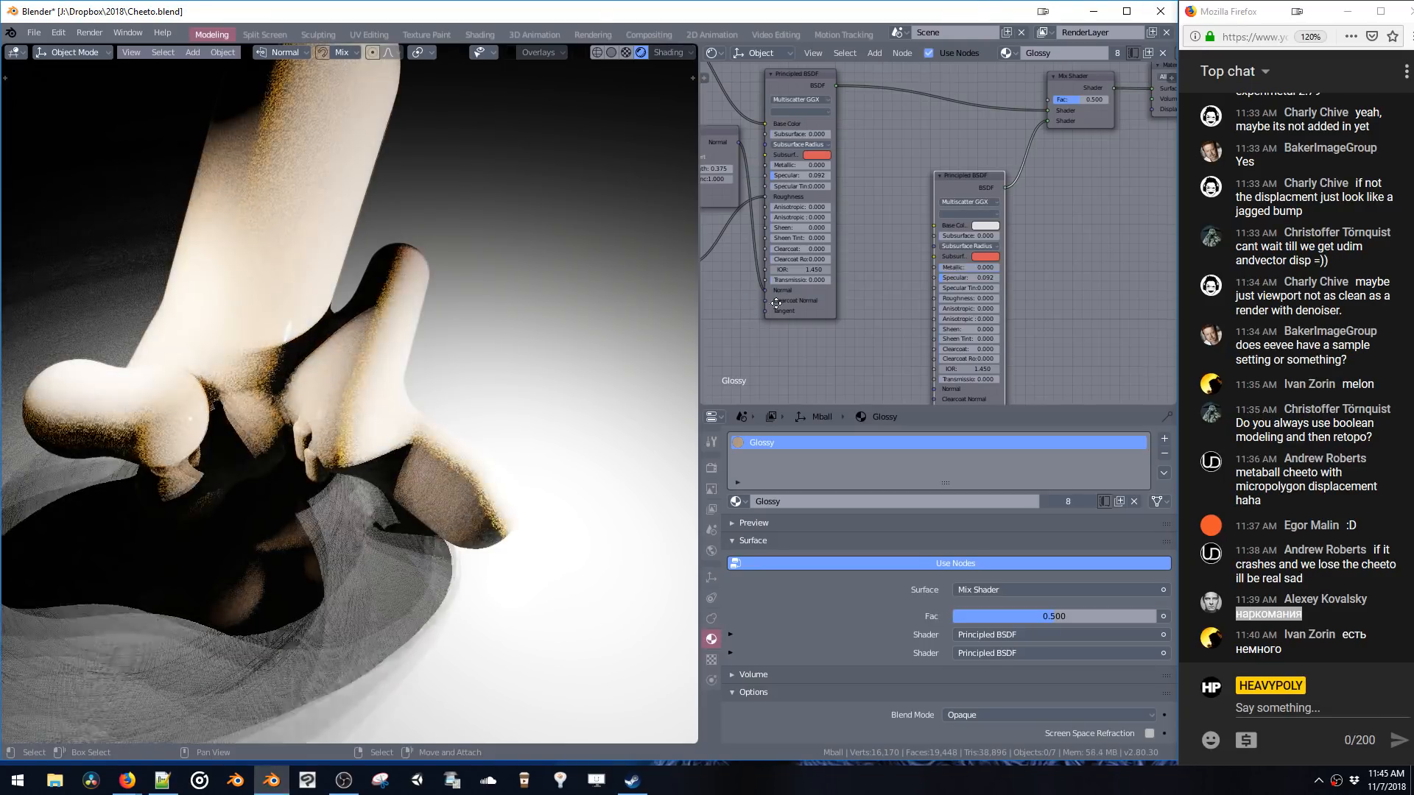
middle_click_drag(746, 307, 921, 271)
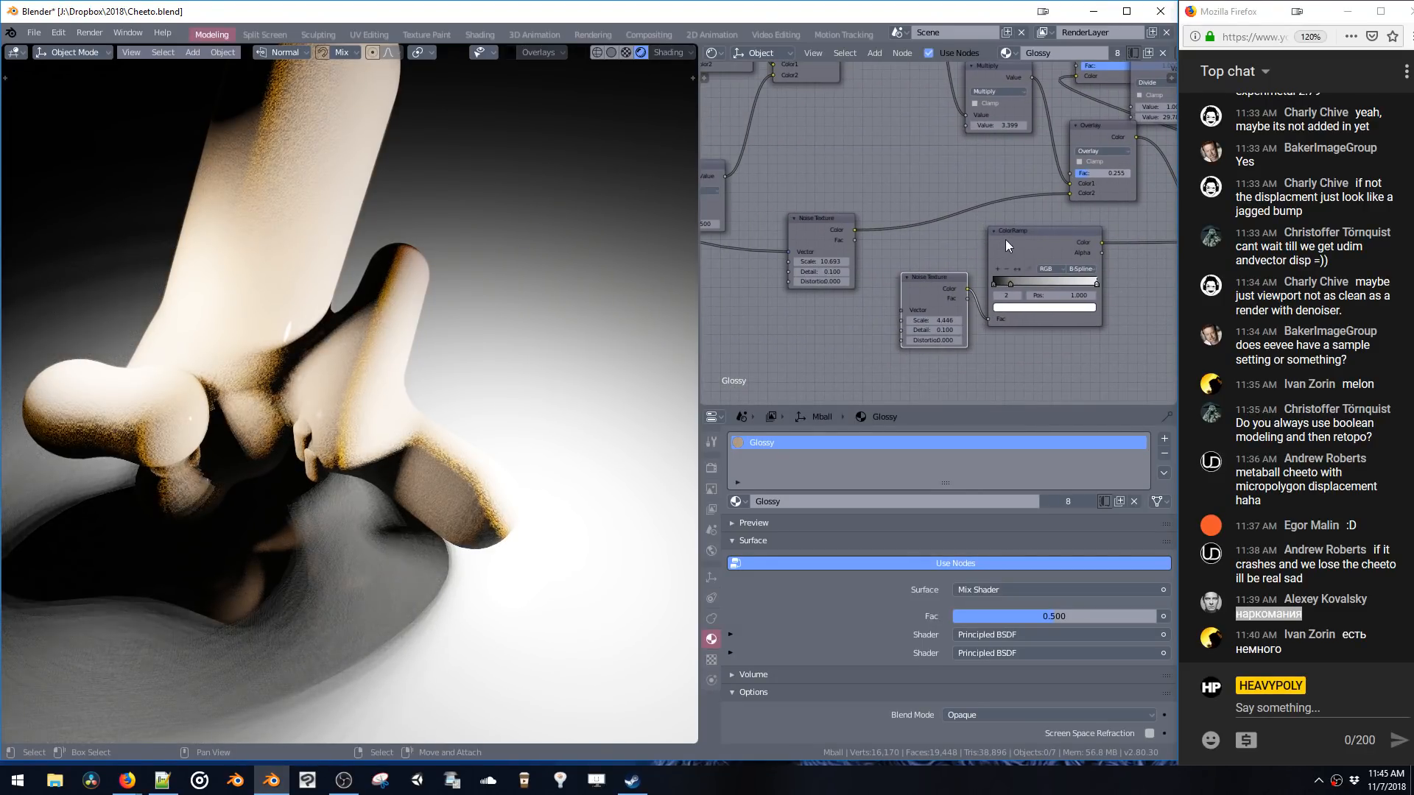
key("Delete")
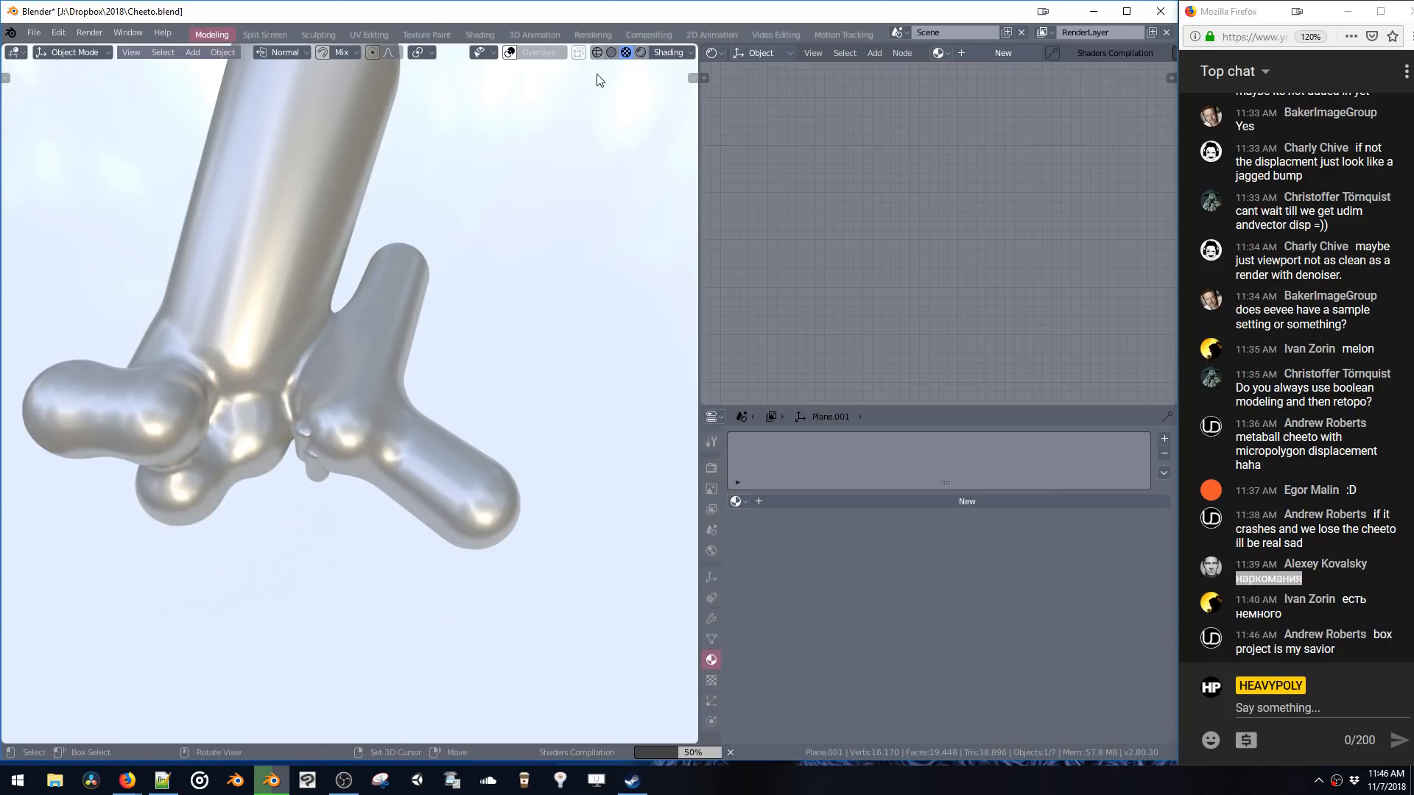
- Switch the viewport to wireframe shading and select the metaball
left_click(596, 53)
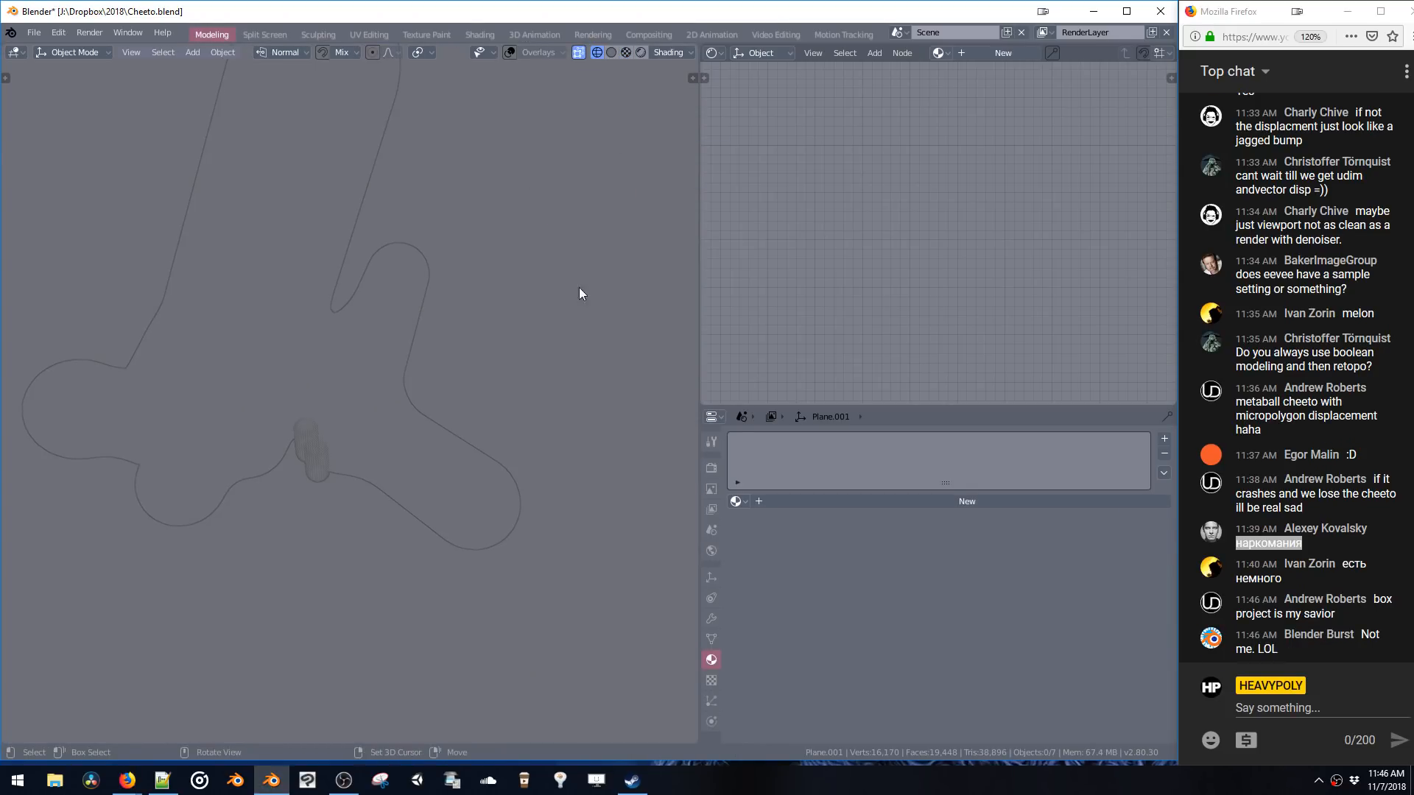
middle_click_drag(579, 288, 472, 228)
left_click(400, 213)
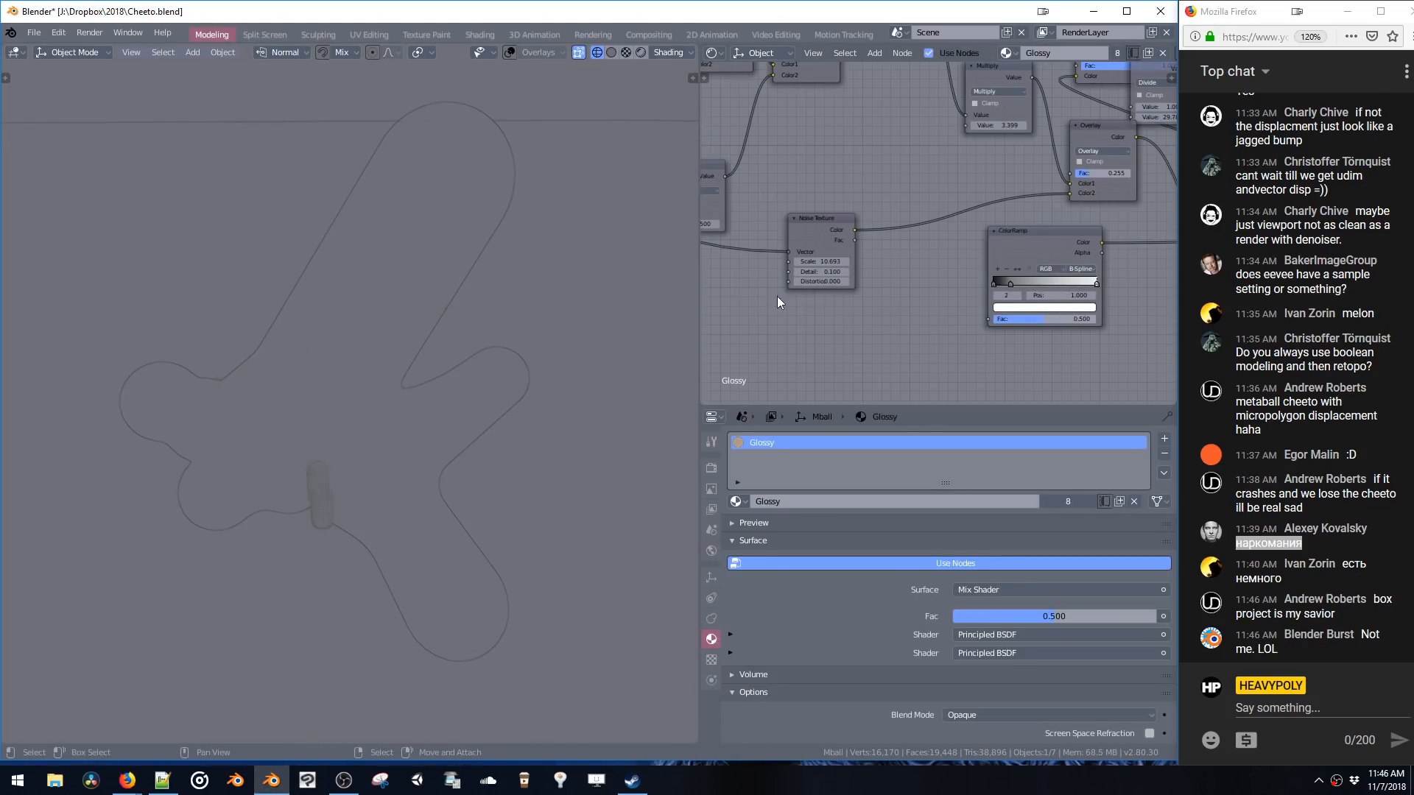
middle_click_drag(813, 225, 873, 338)
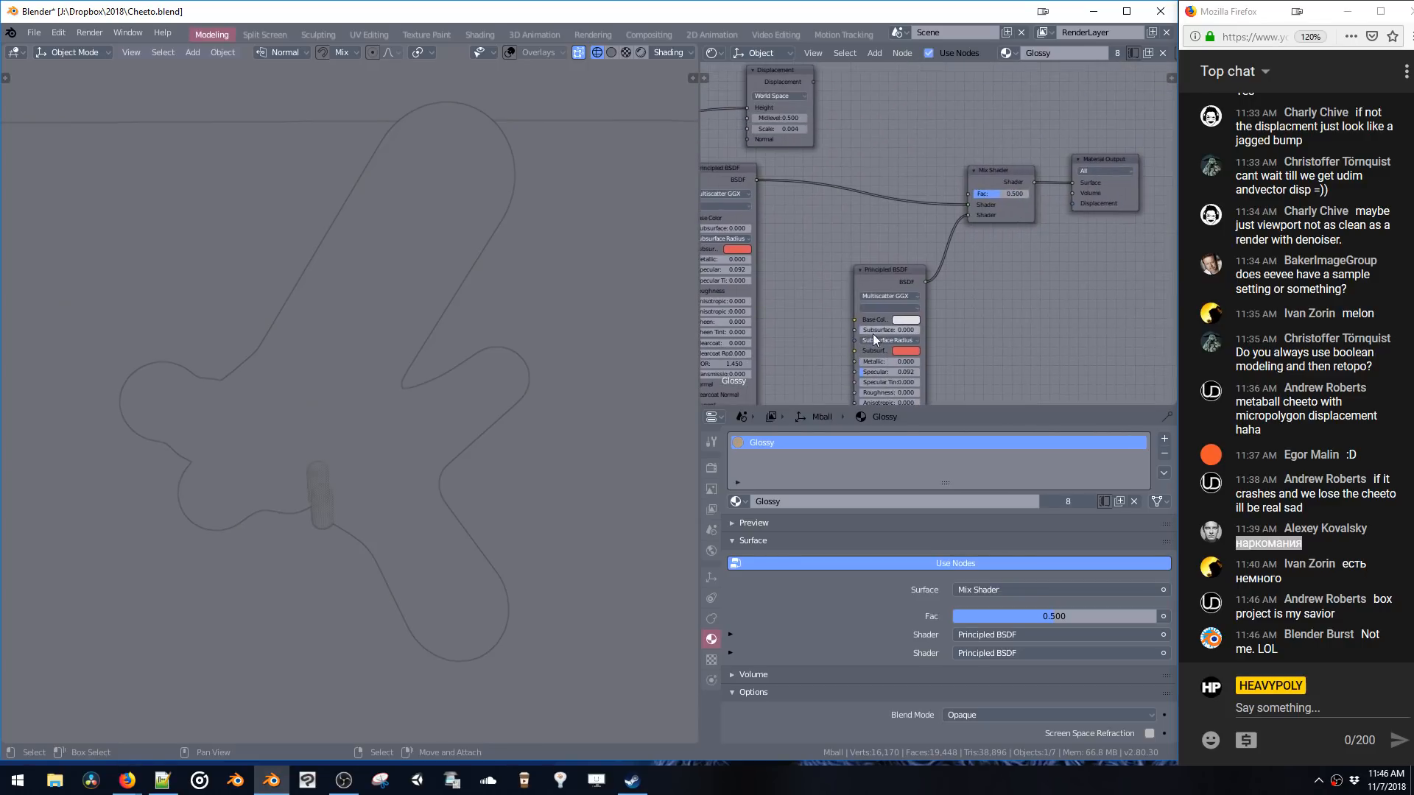
key("shift+a")
left_click(842, 214)
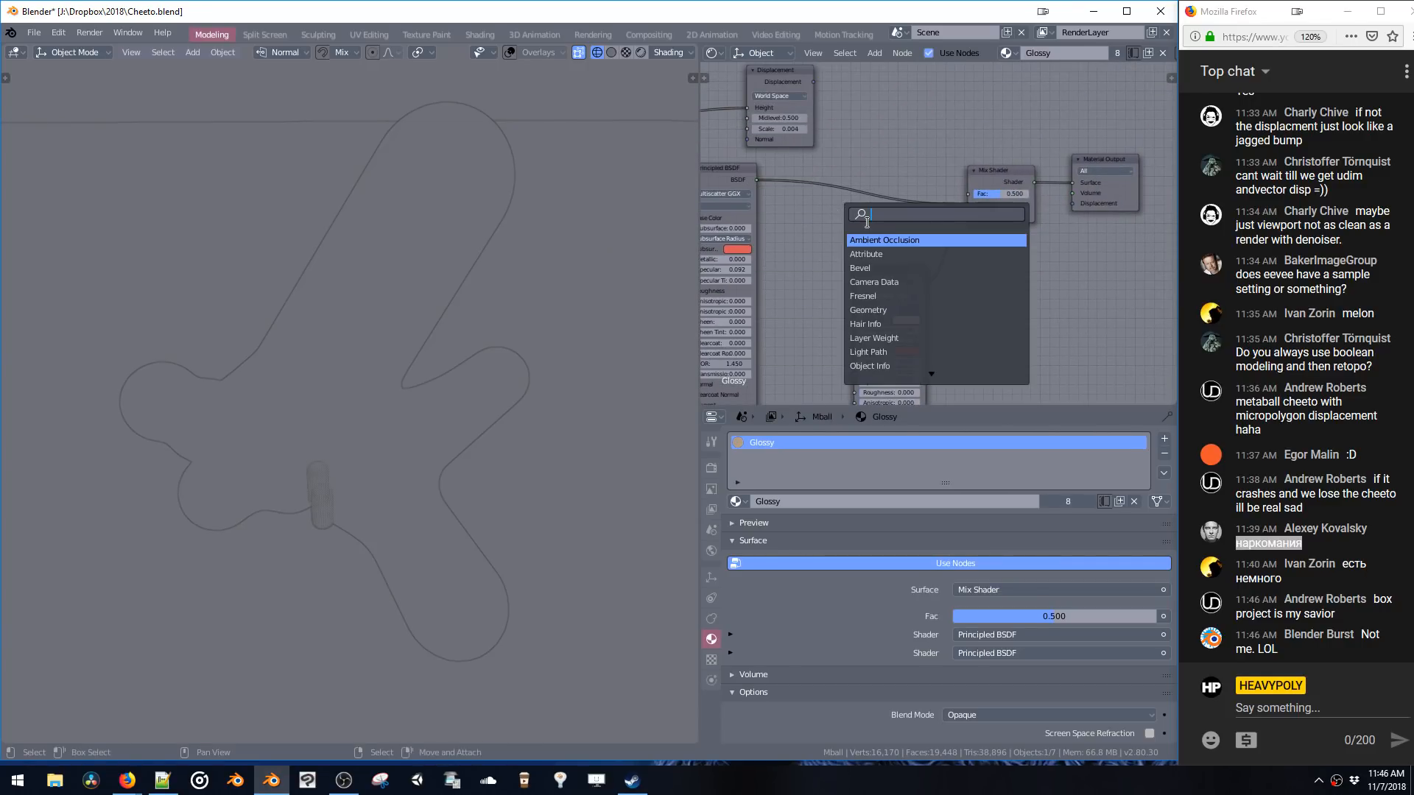
type("noise")
key("Return")
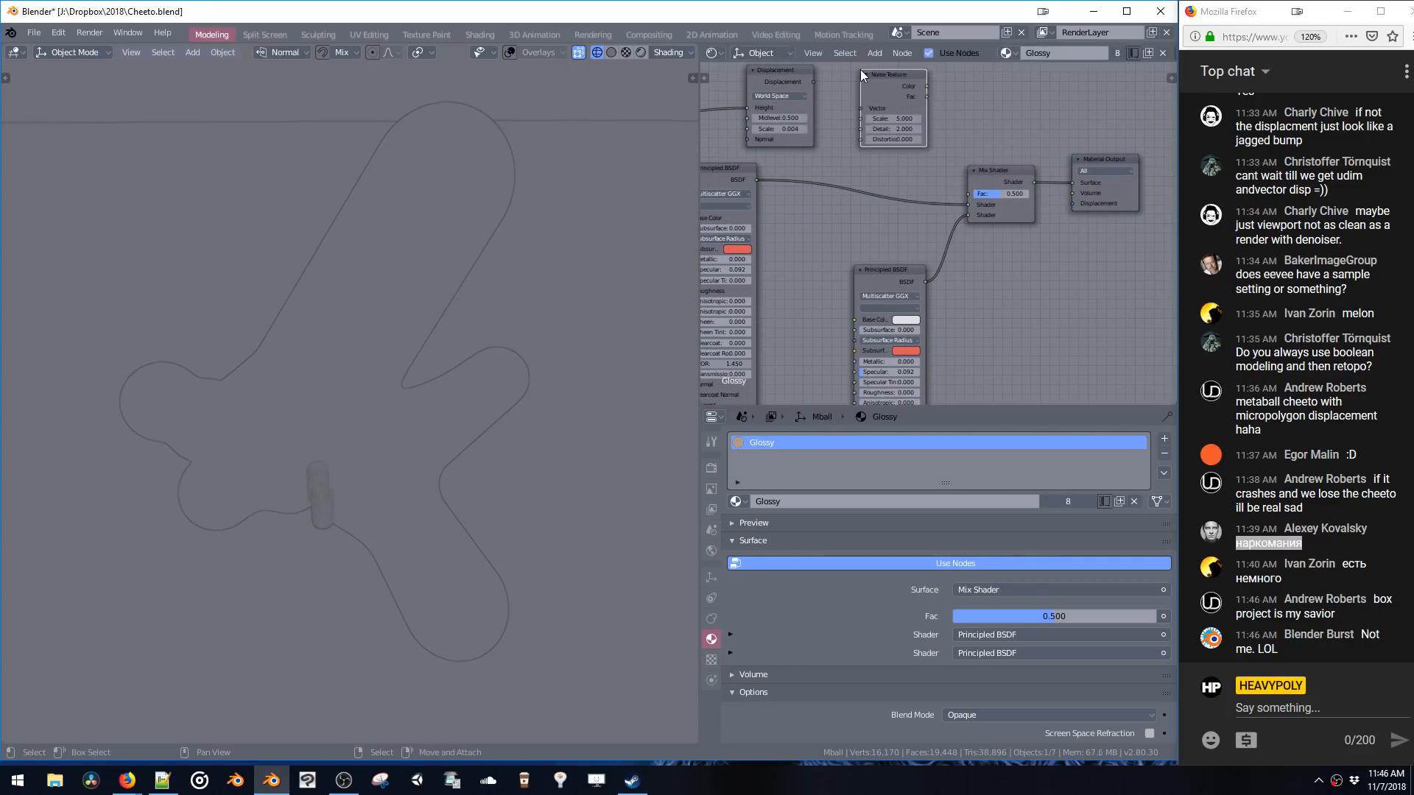
key("Escape")
- Add a Voronoi Texture node and connect its Color output to the Mix Shader's Fac input
key("shift+a")
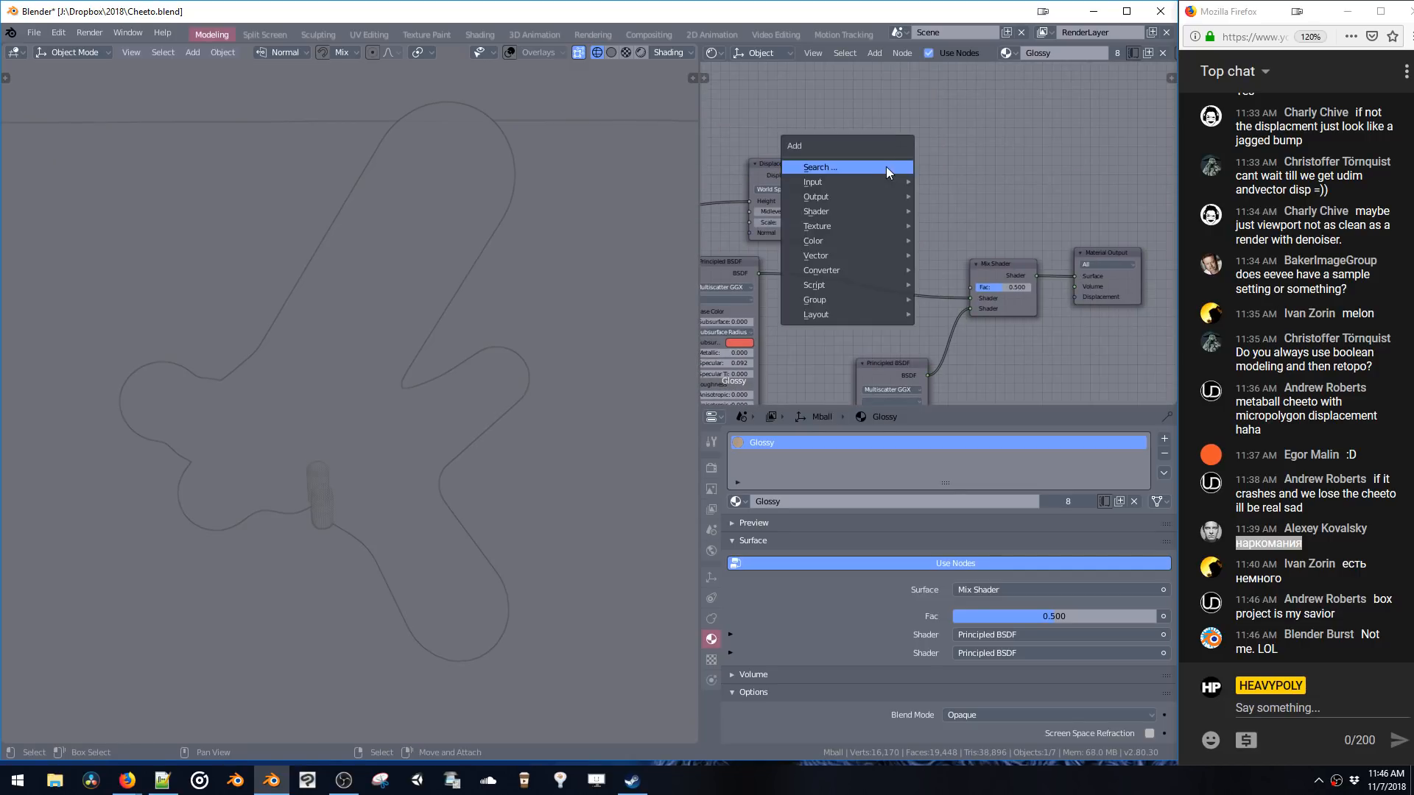
left_click(886, 167)
type("voronoi")
key("Return")
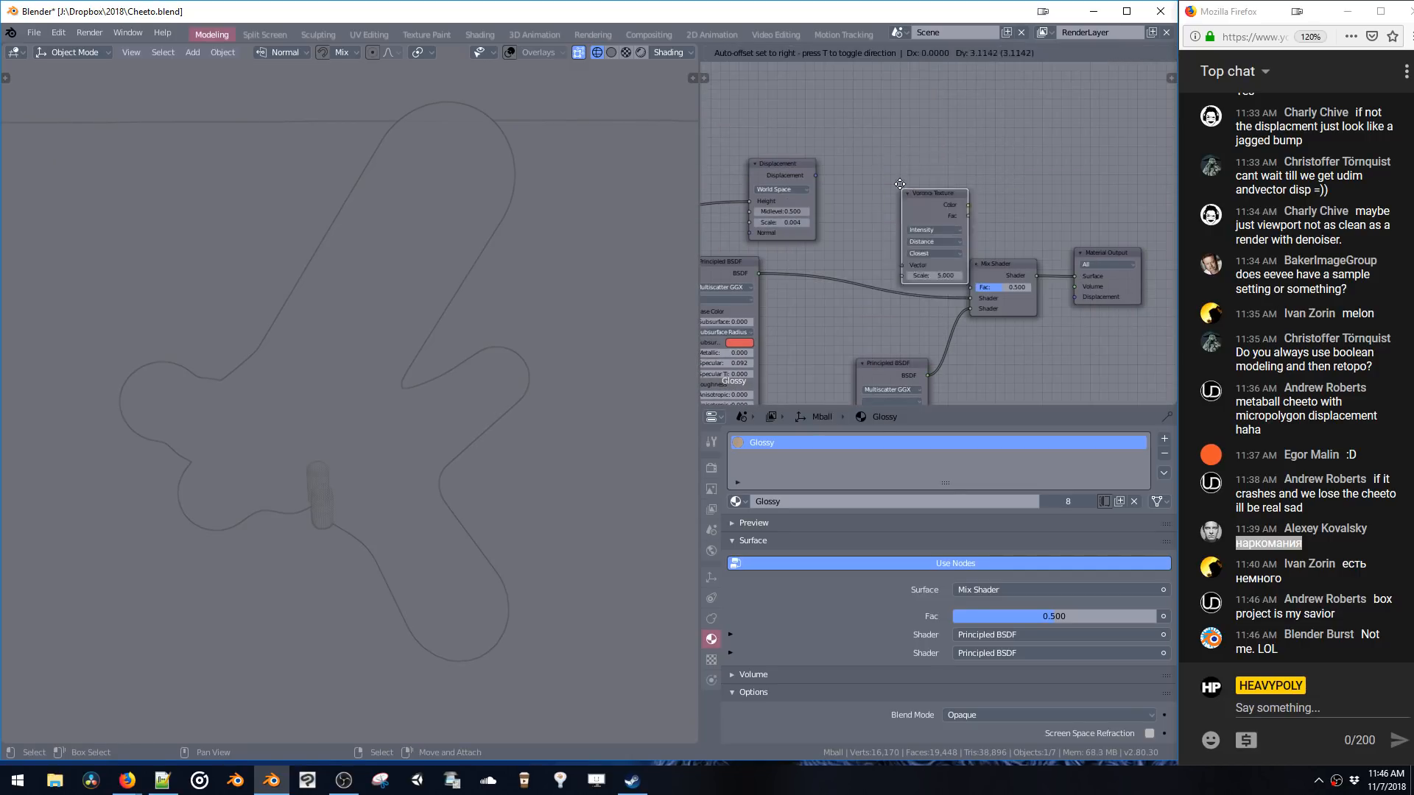
left_click_drag(921, 129, 970, 288)
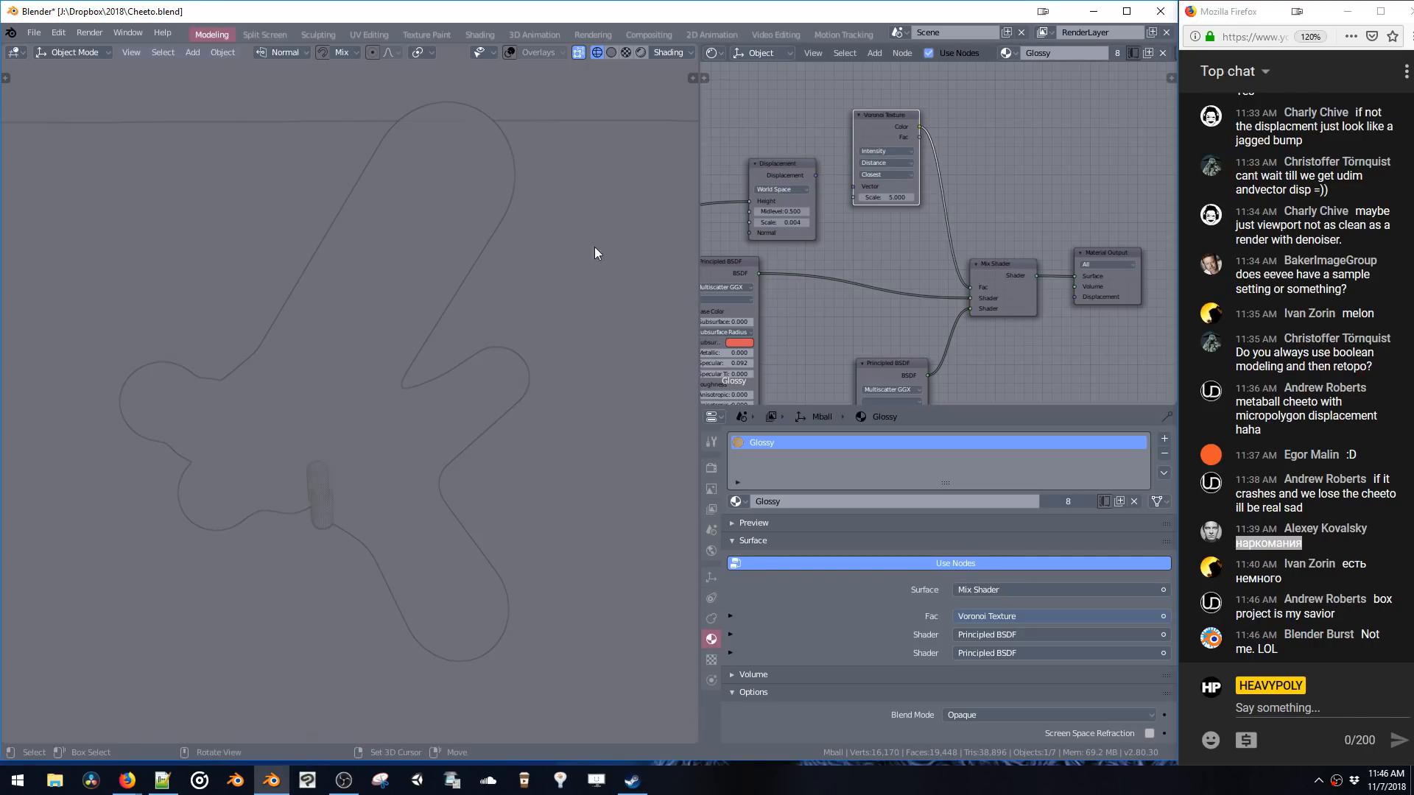
- Save the Cheeto.blend file
middle_click_drag(484, 290, 311, 265)
key("ctrl+s")
left_click(433, 267)
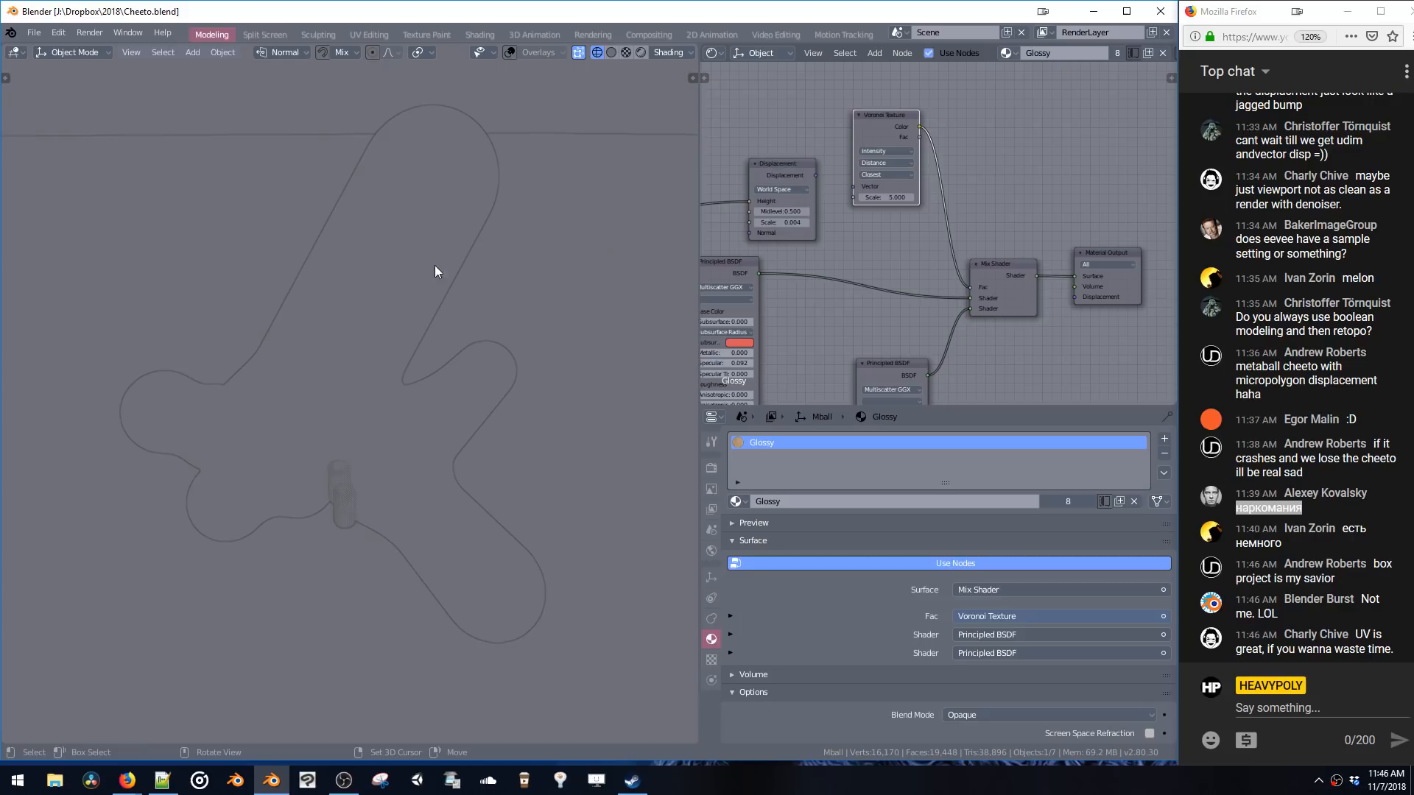
- Start a new Blender file and widen the area holding the image editor and outliner
left_click(34, 33)
mouse_move(44, 49)
left_click(205, 53)
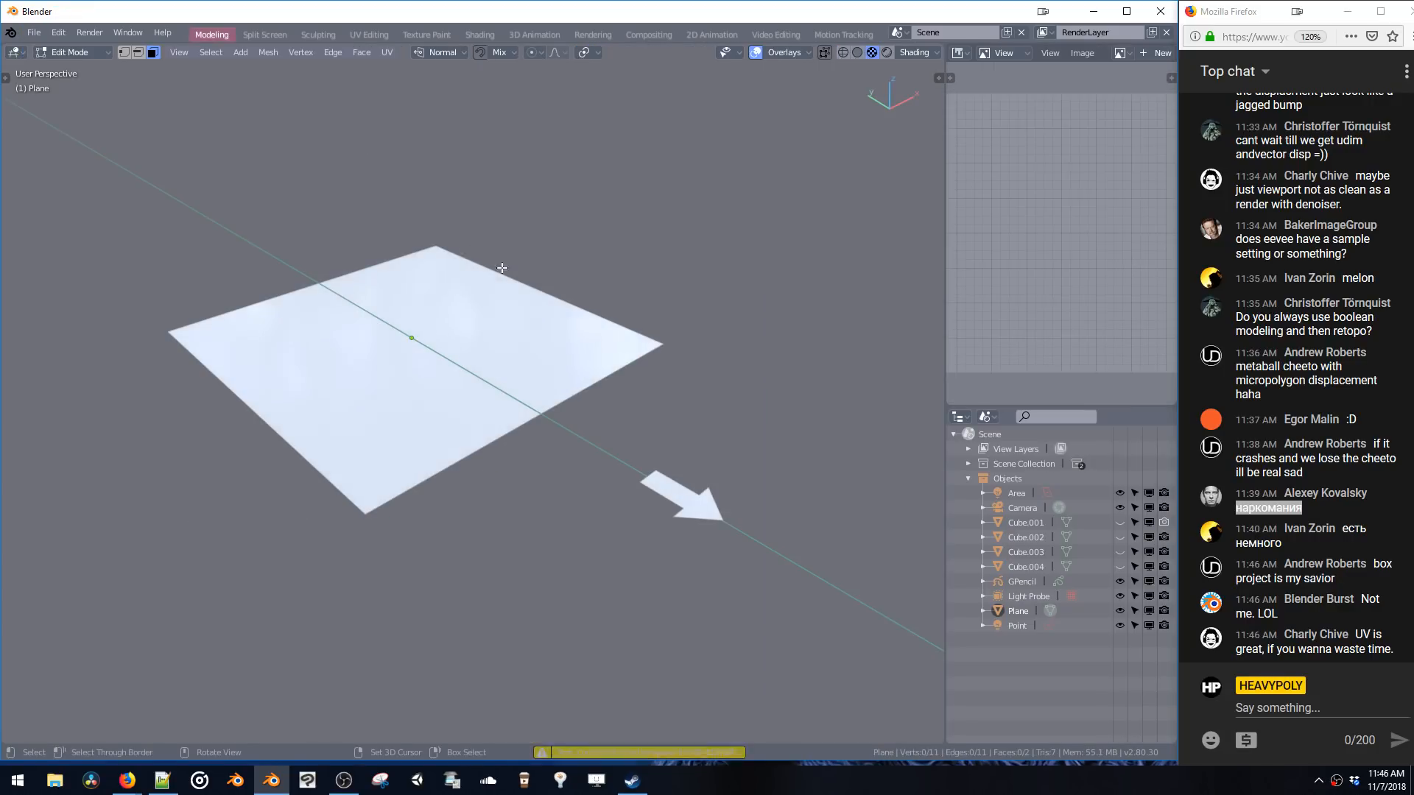
left_click_drag(946, 175, 653, 180)
- Extrude the square plane and the arrow face upward into solid blocks in Edit mode
left_click(348, 363)
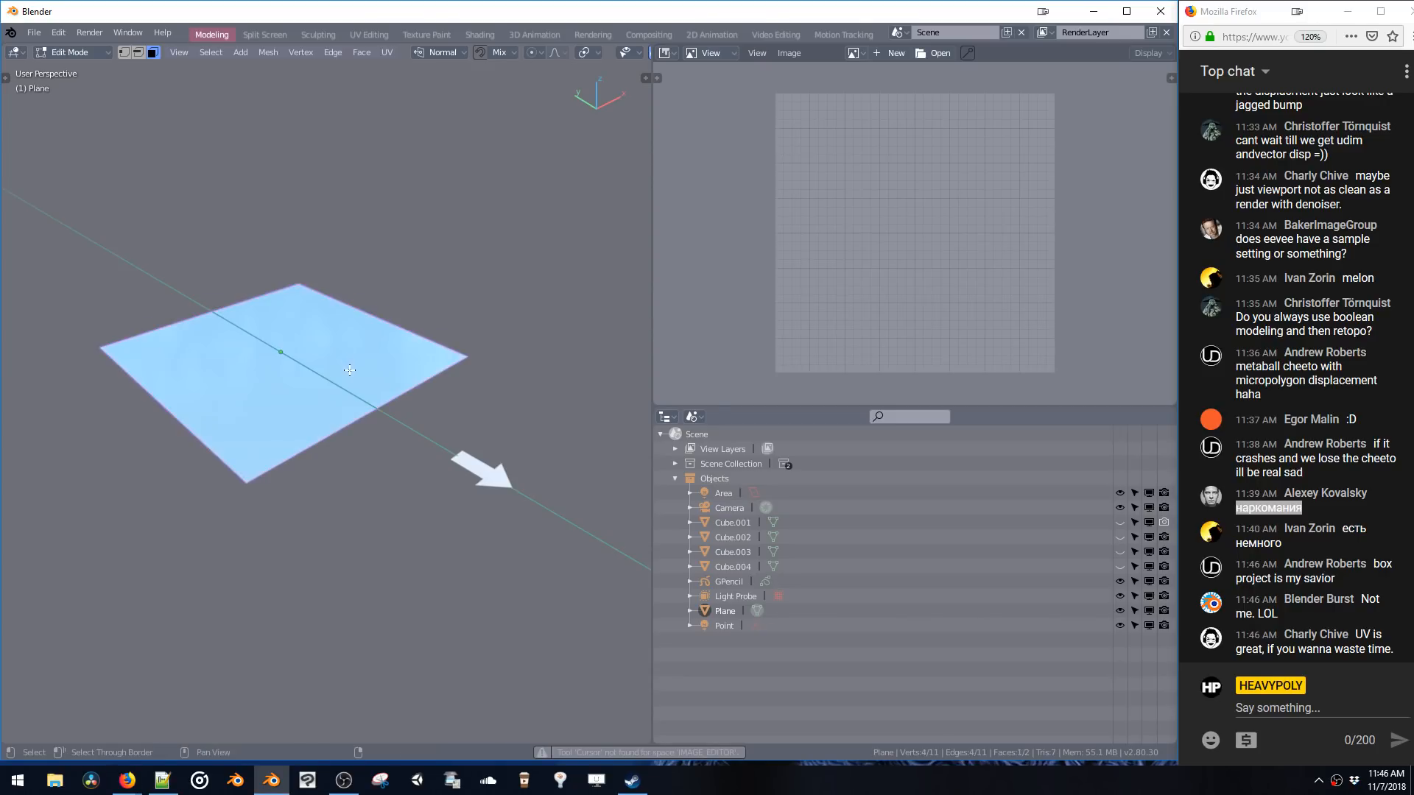
key("e")
left_click(487, 487)
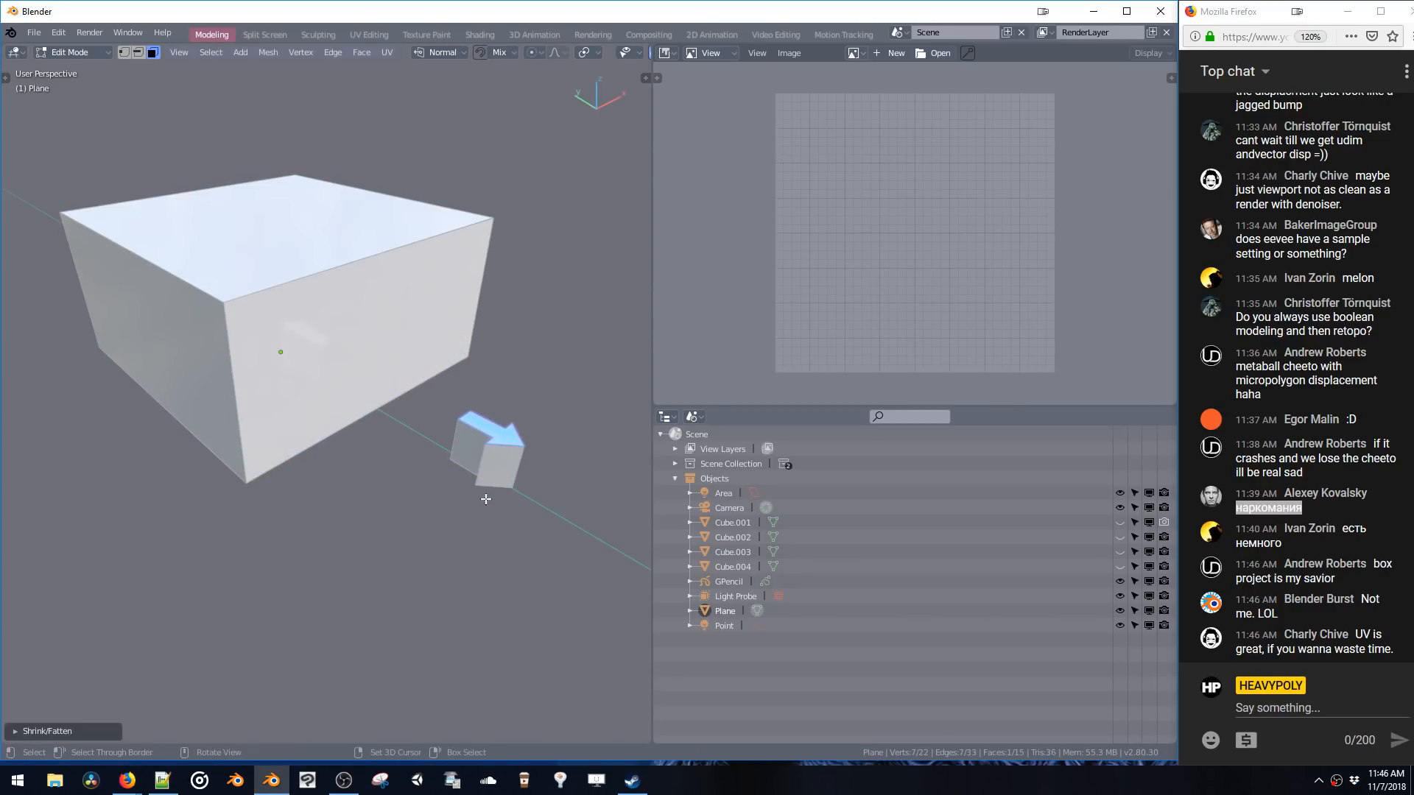
- Change the image editor to a Shader Editor showing the Glossy material, and return to Object mode
left_click(664, 52)
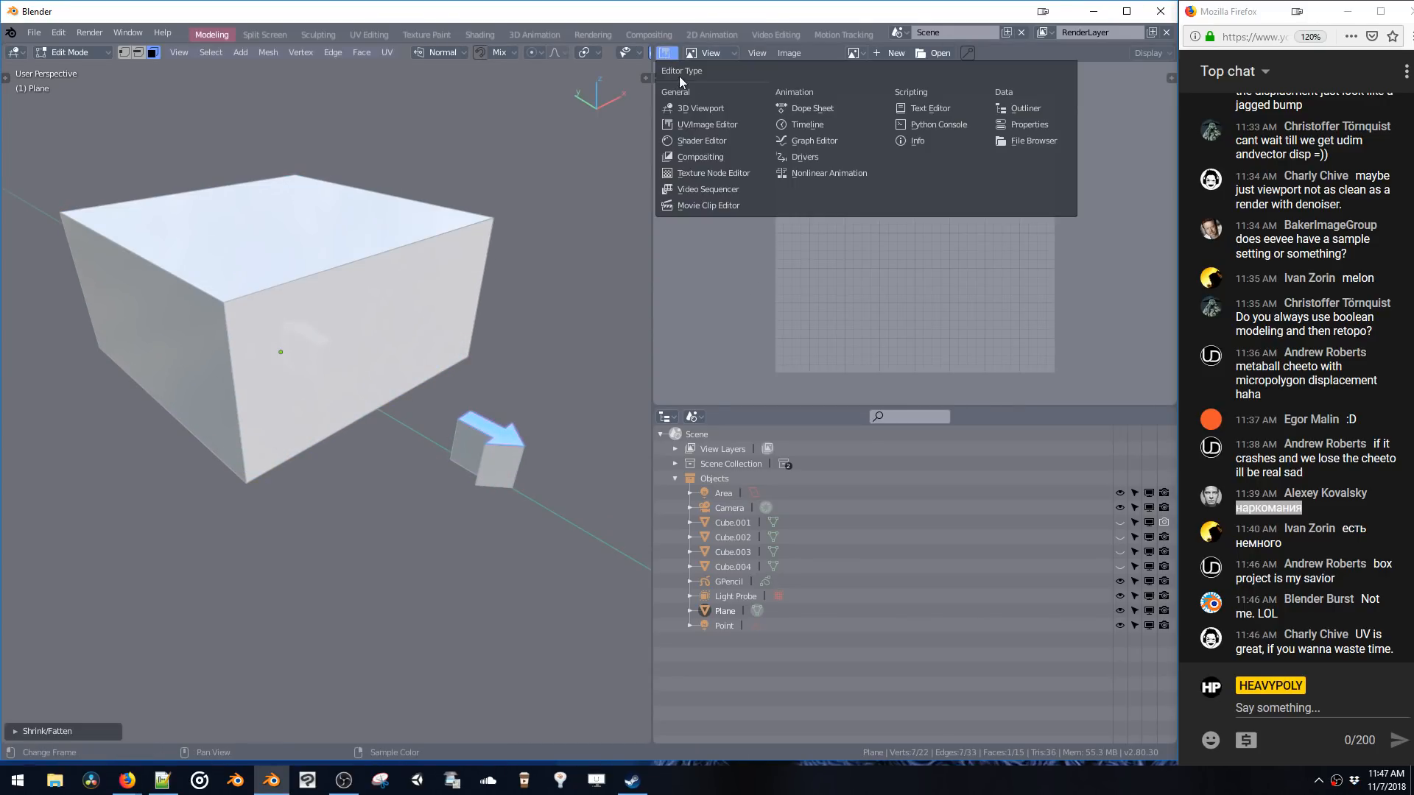
left_click(711, 140)
middle_click_drag(876, 146, 955, 175)
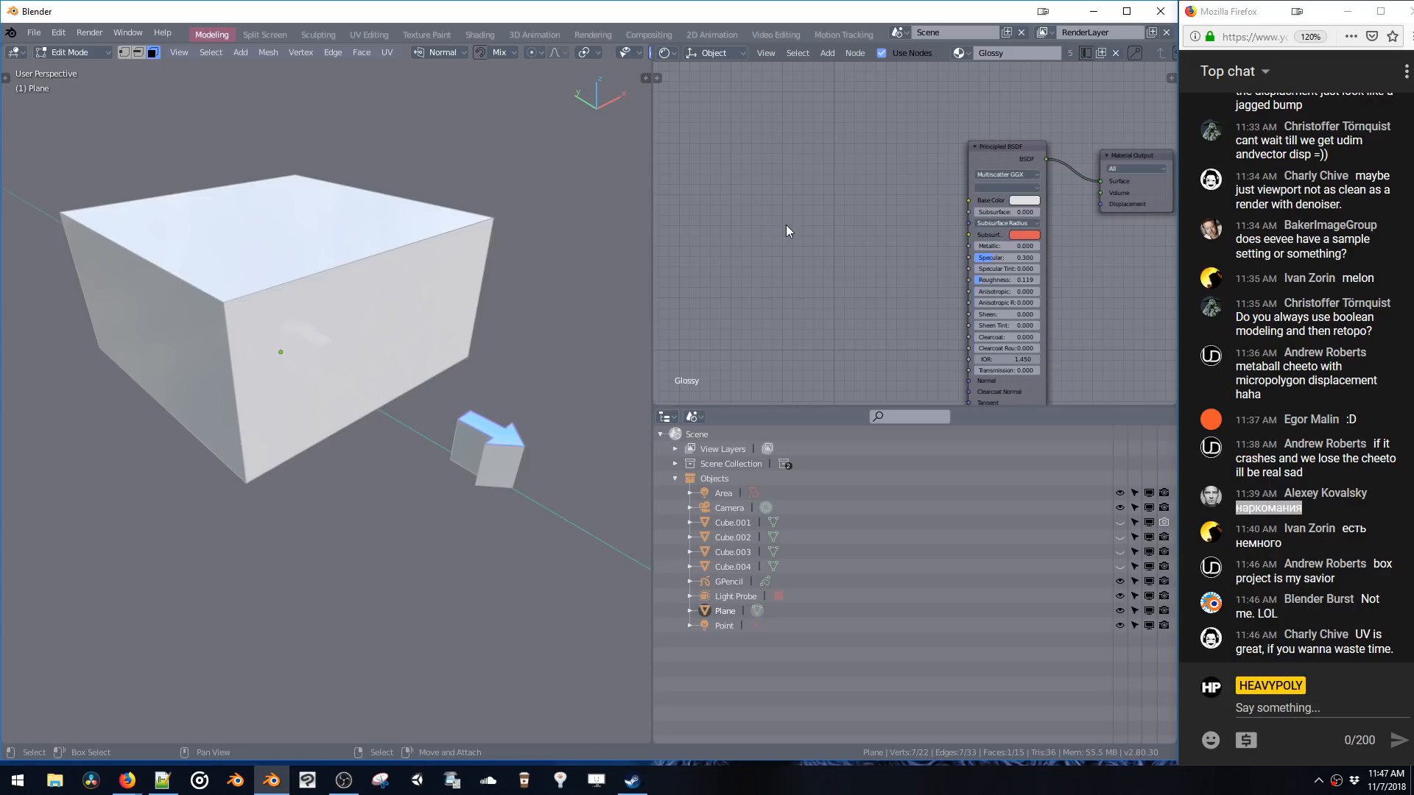
key("Tab")
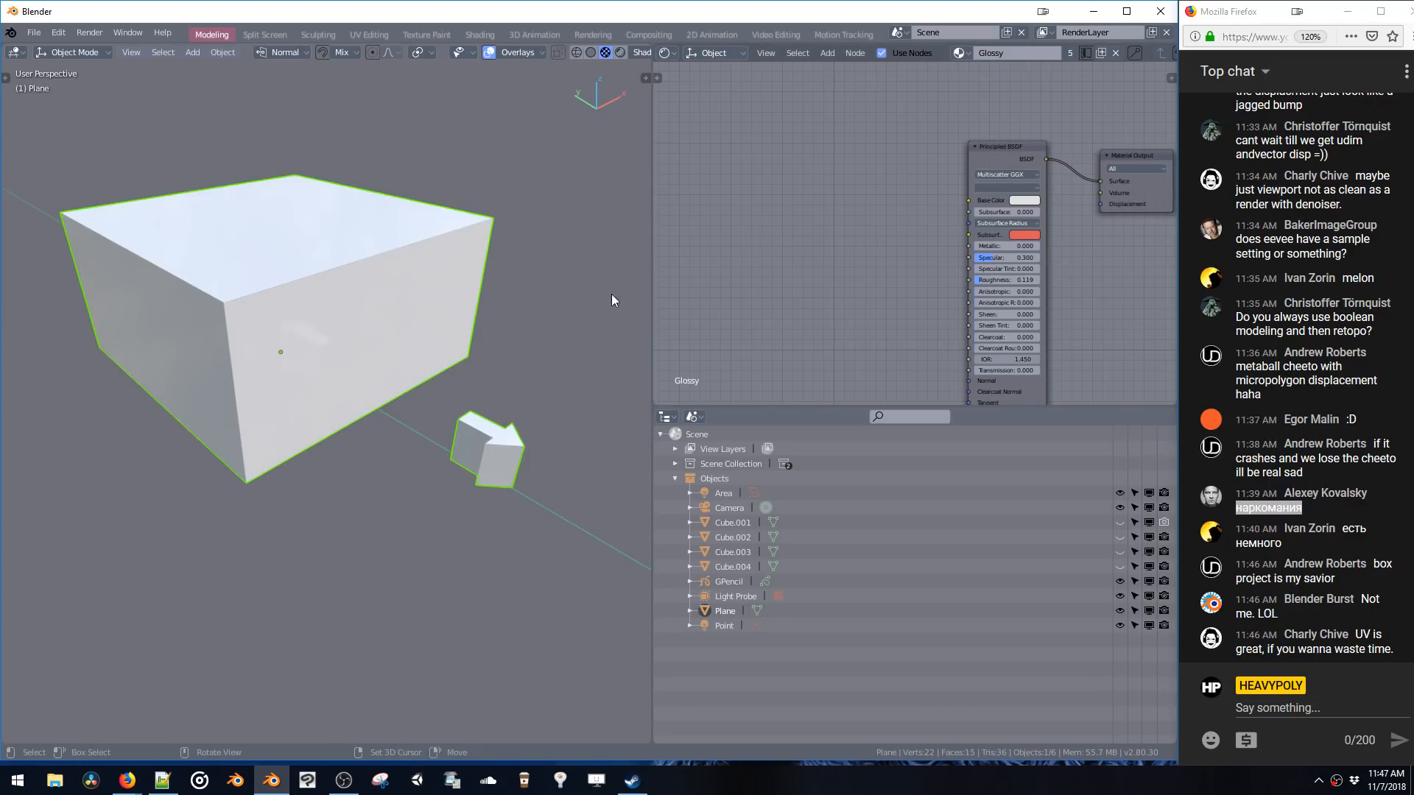
- Add a Texture Coordinate node well ahead of the Principled BSDF
key("shift+a")
left_click(715, 231)
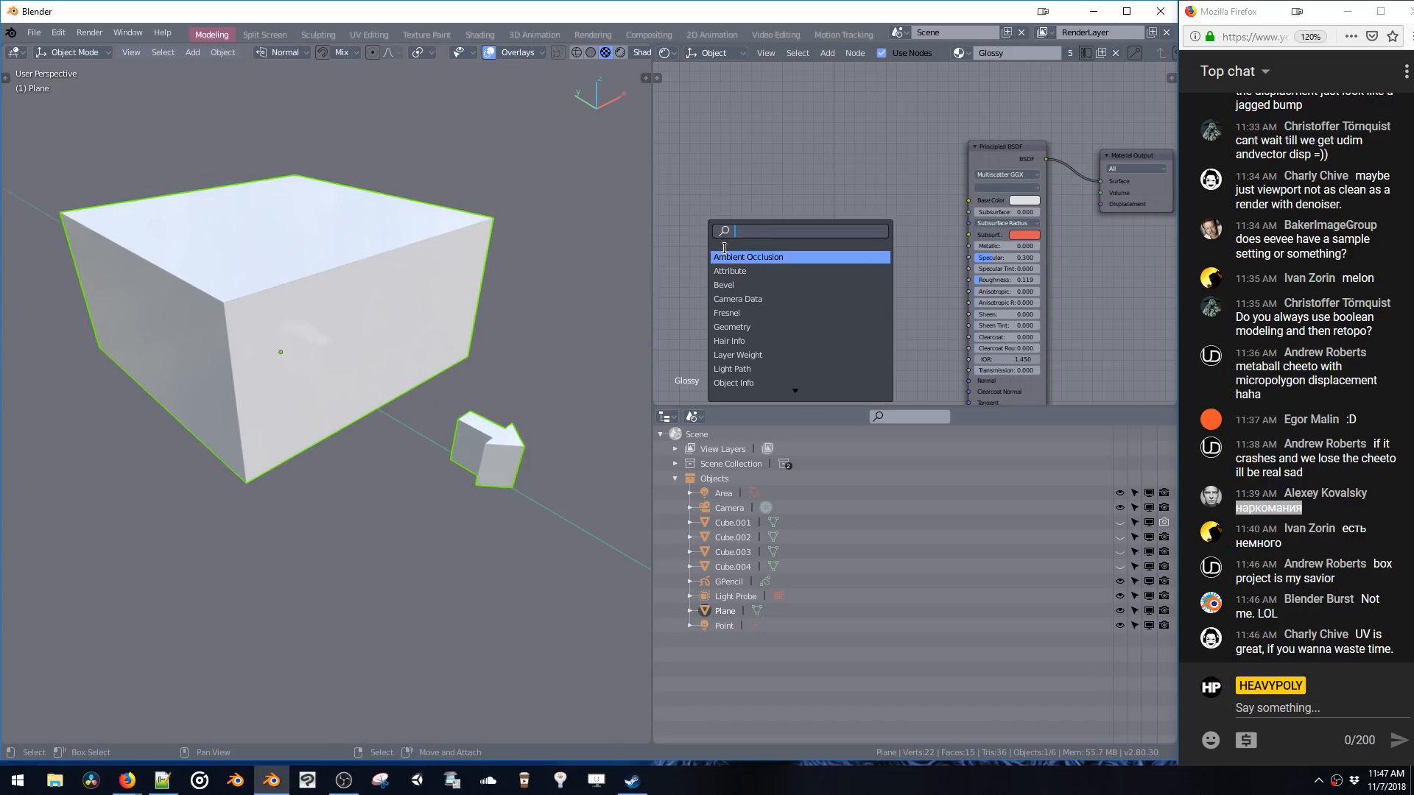
type("tex")
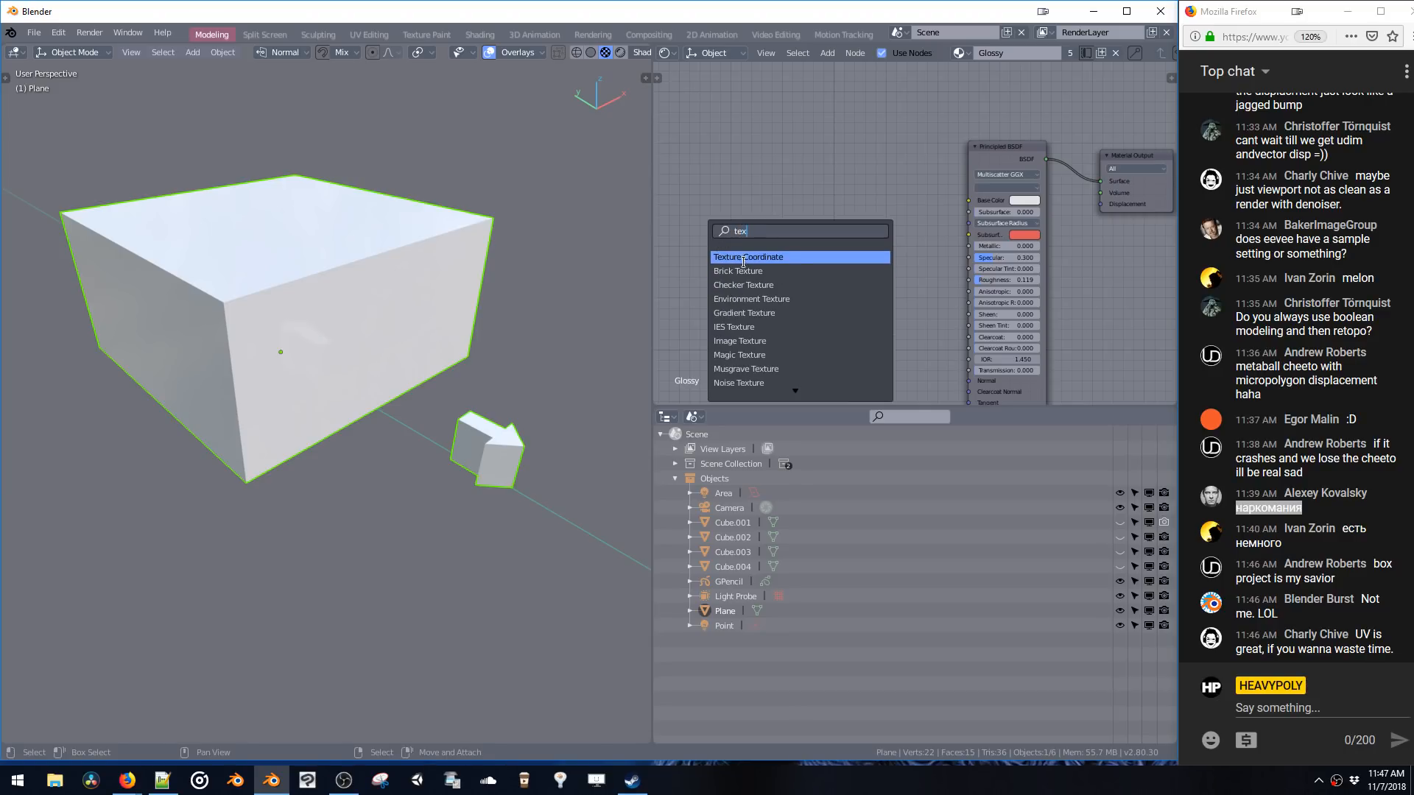
key("Return")
left_click(667, 179)
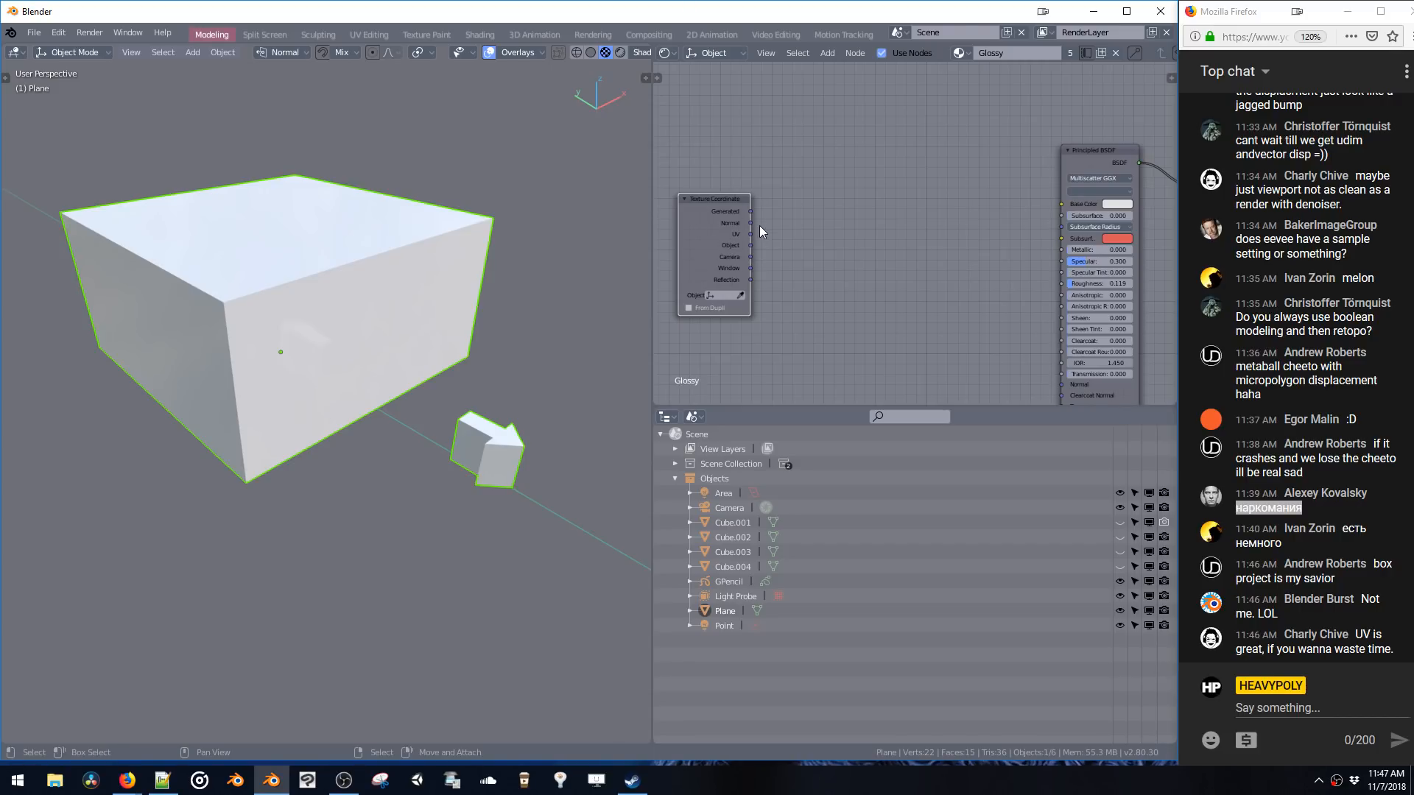
- Add a Noise Texture node between the Texture Coordinate and Principled BSDF nodes
key("shift+a")
left_click(844, 221)
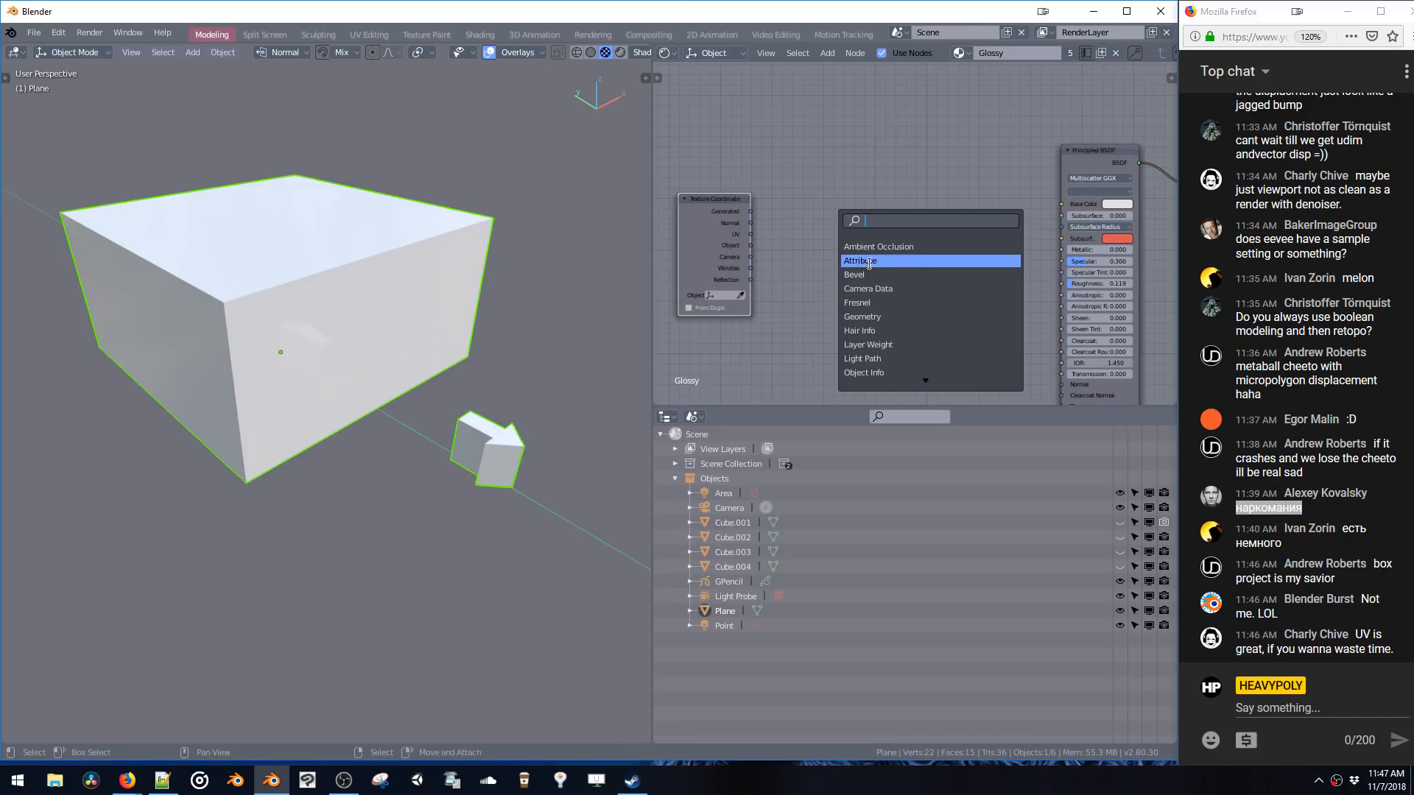
type("noise")
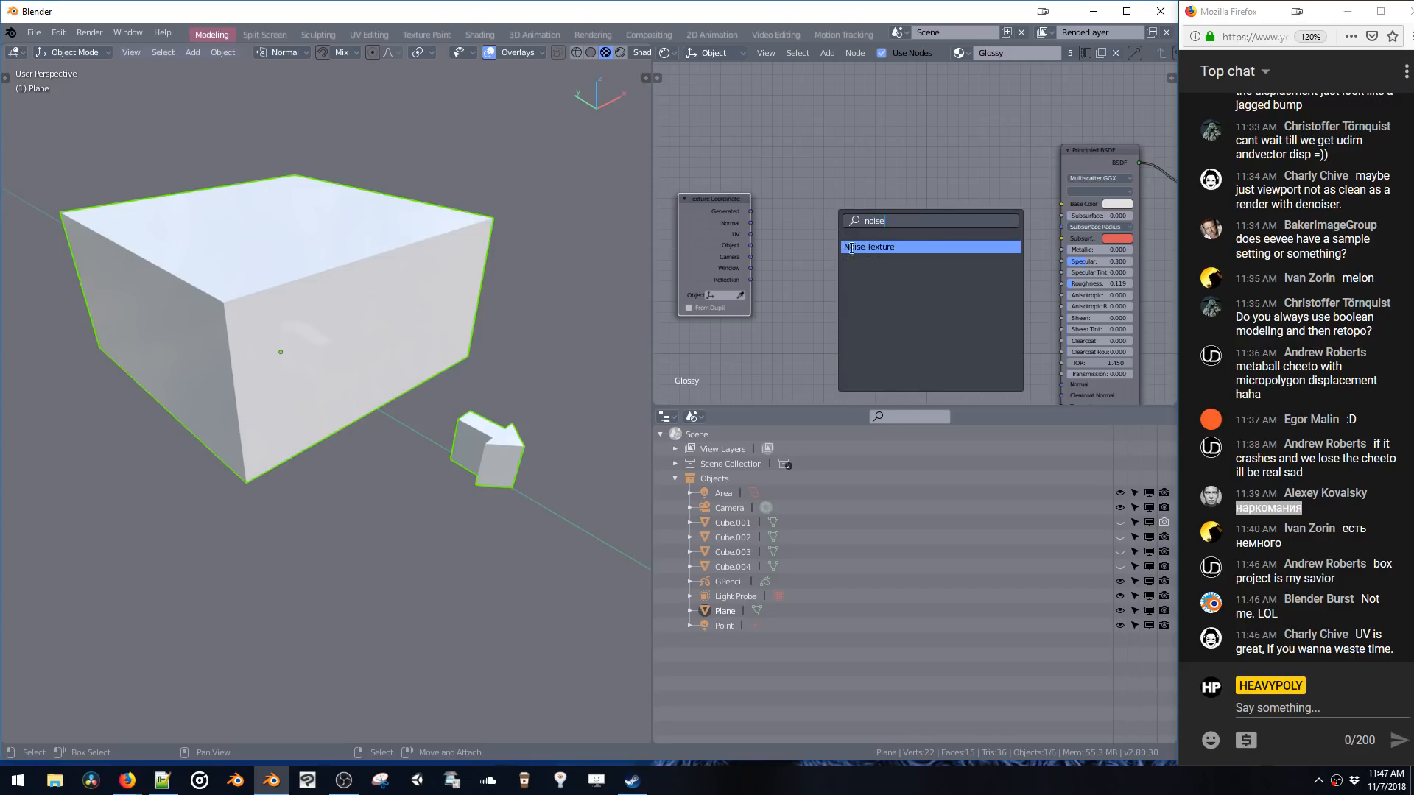
key("Return")
middle_click_drag(863, 191, 833, 189)
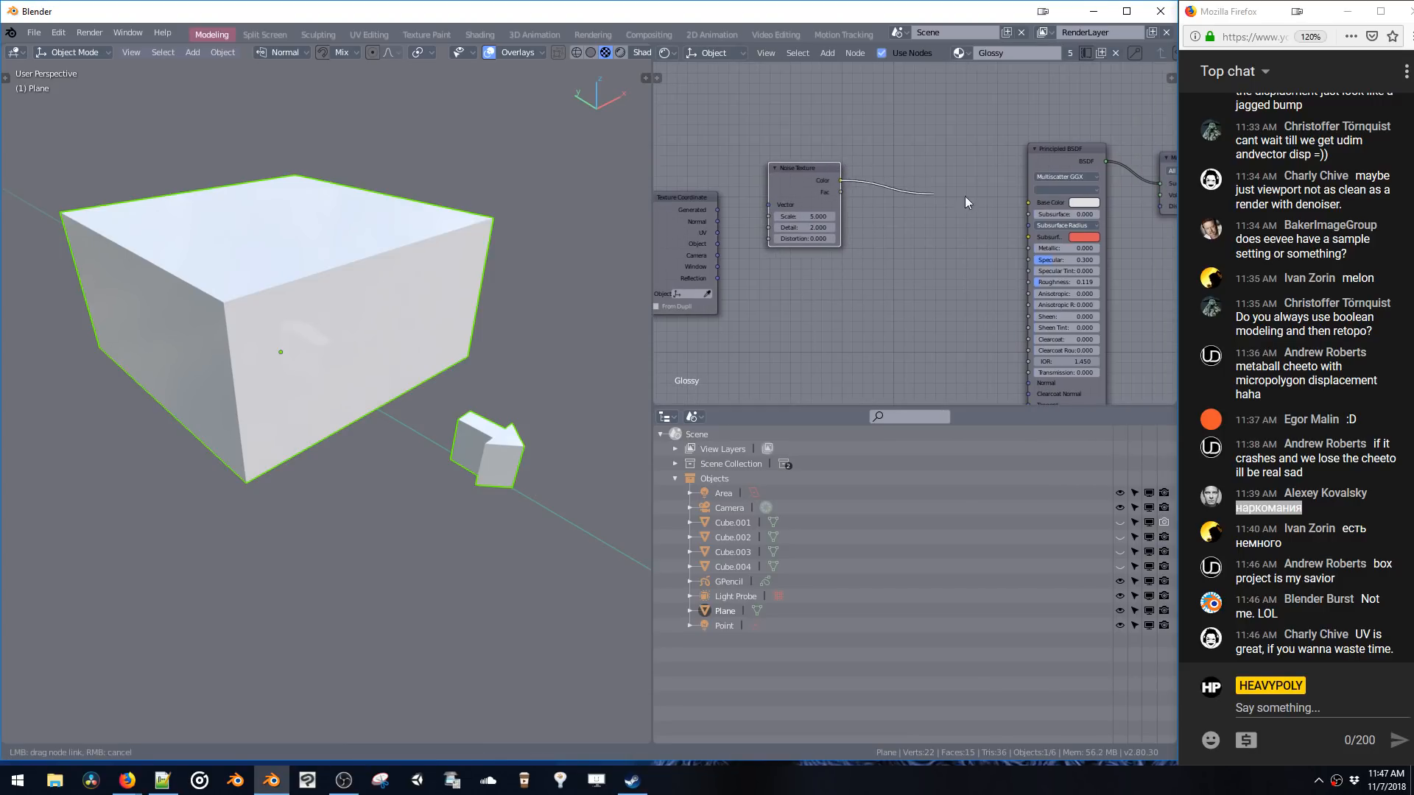
- Connect the Noise Texture's Color output to the Base Color input of the Principled BSDF
left_click_drag(840, 180, 1028, 202)
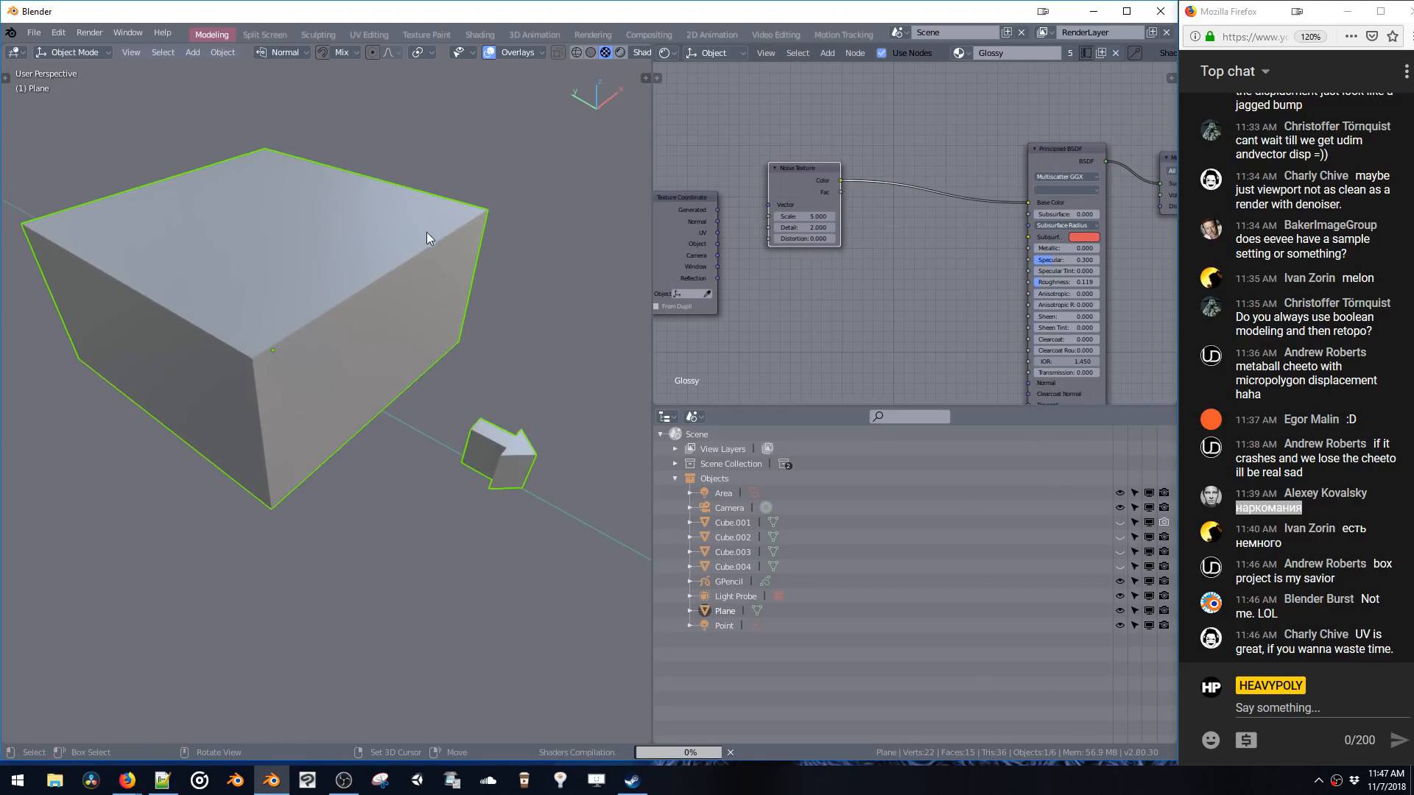
middle_click_drag(418, 232, 373, 362)
- Move one side face of the large block outward along its normal in Edit mode, lengthening the object to about 4.73 m in Y
key("Tab")
middle_click_drag(471, 265, 589, 249)
left_click(351, 356)
key("g")
key("z")
key("z")
left_click(139, 442)
middle_click_drag(139, 442, 227, 296)
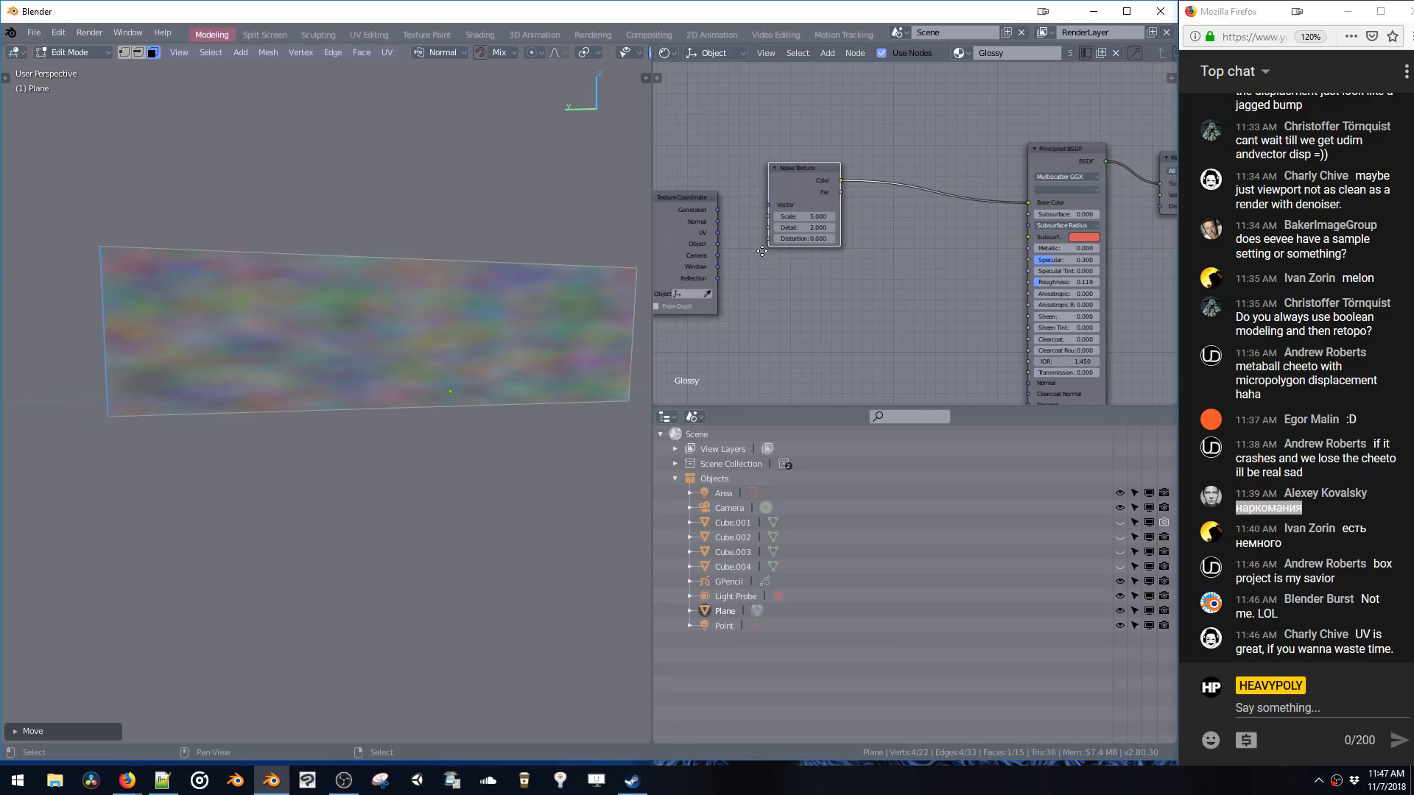
- Connect the Texture Coordinate's Object output to the Vector input of the Noise Texture and inspect the block from several sides
middle_click_drag(772, 260, 834, 253)
left_click_drag(780, 236, 829, 197)
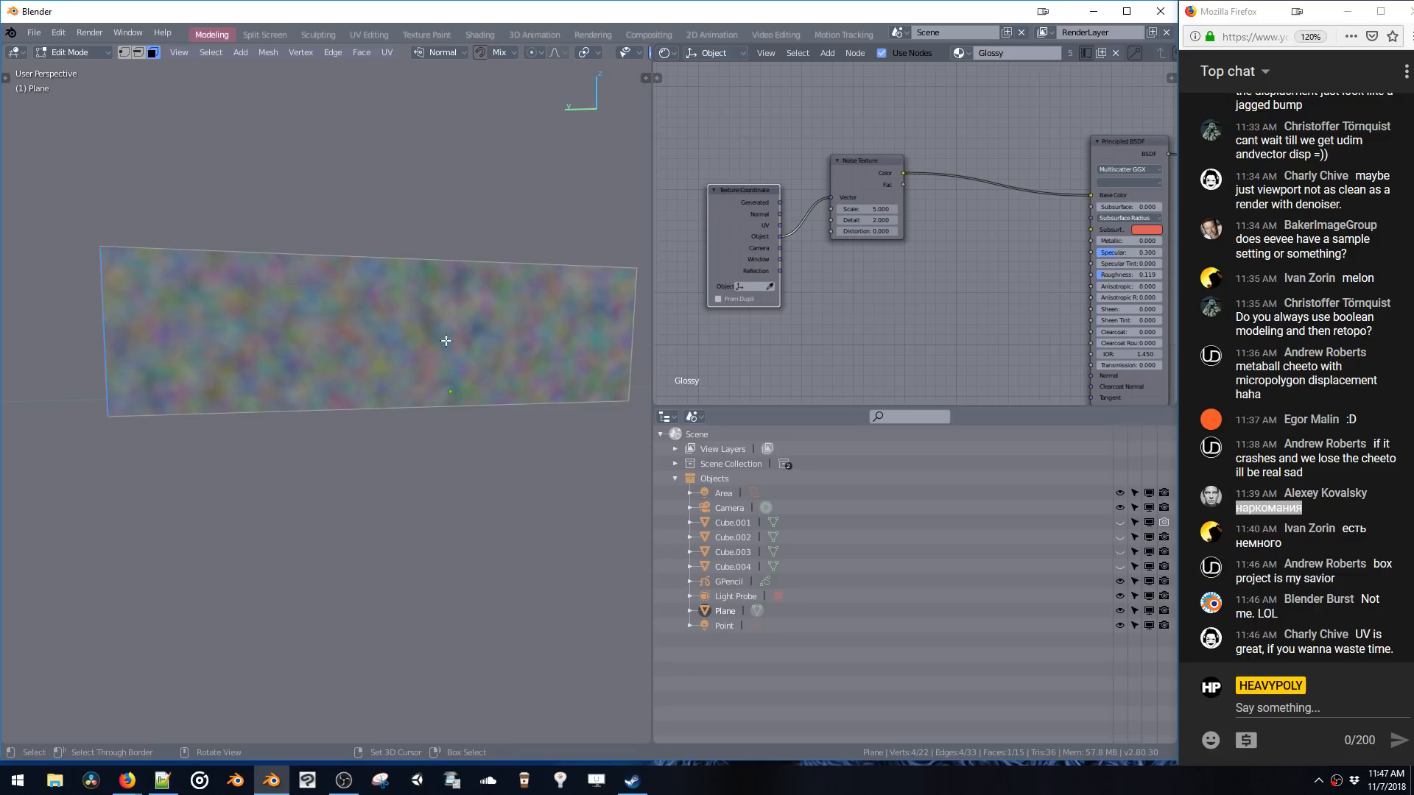
middle_click_drag(445, 340, 280, 328)
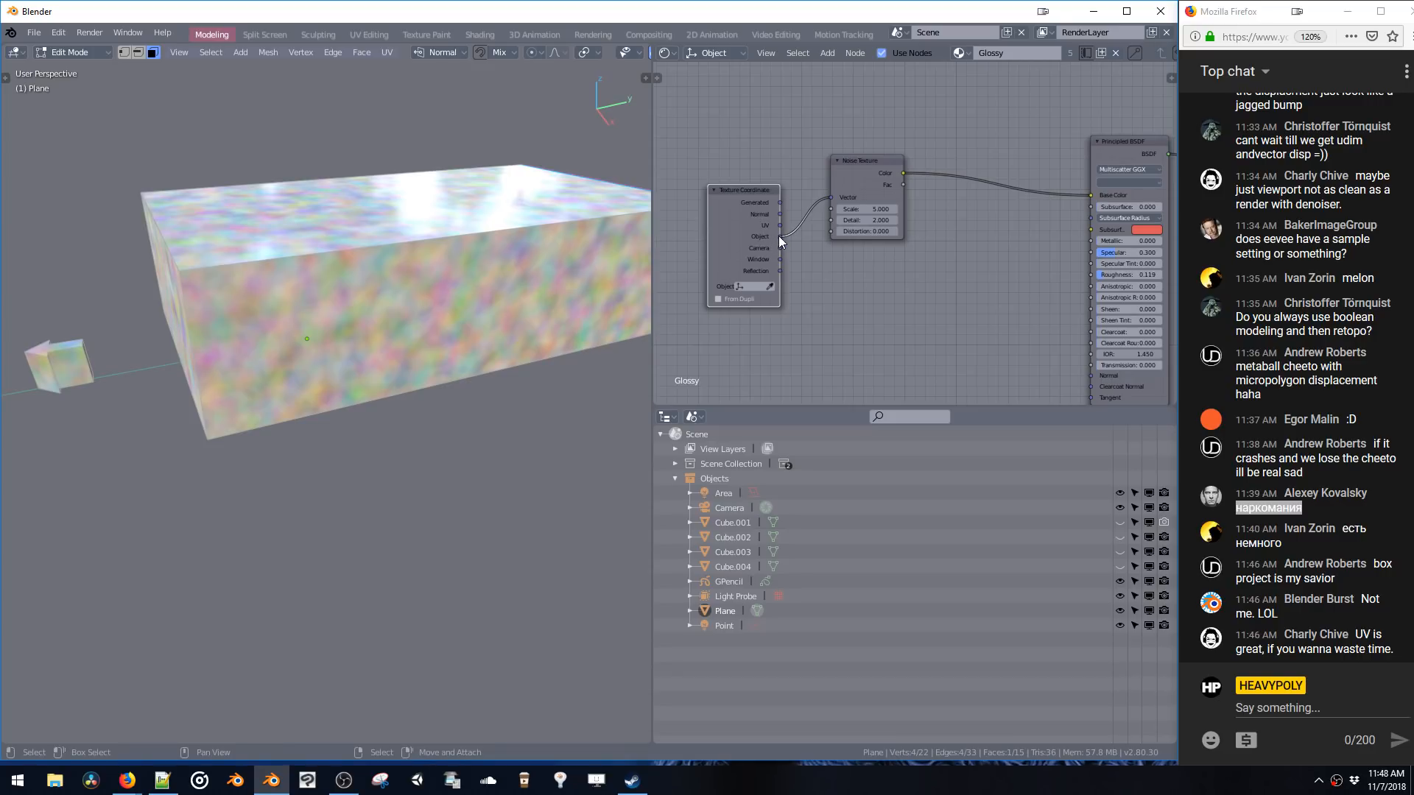
middle_click_drag(469, 296, 312, 255)
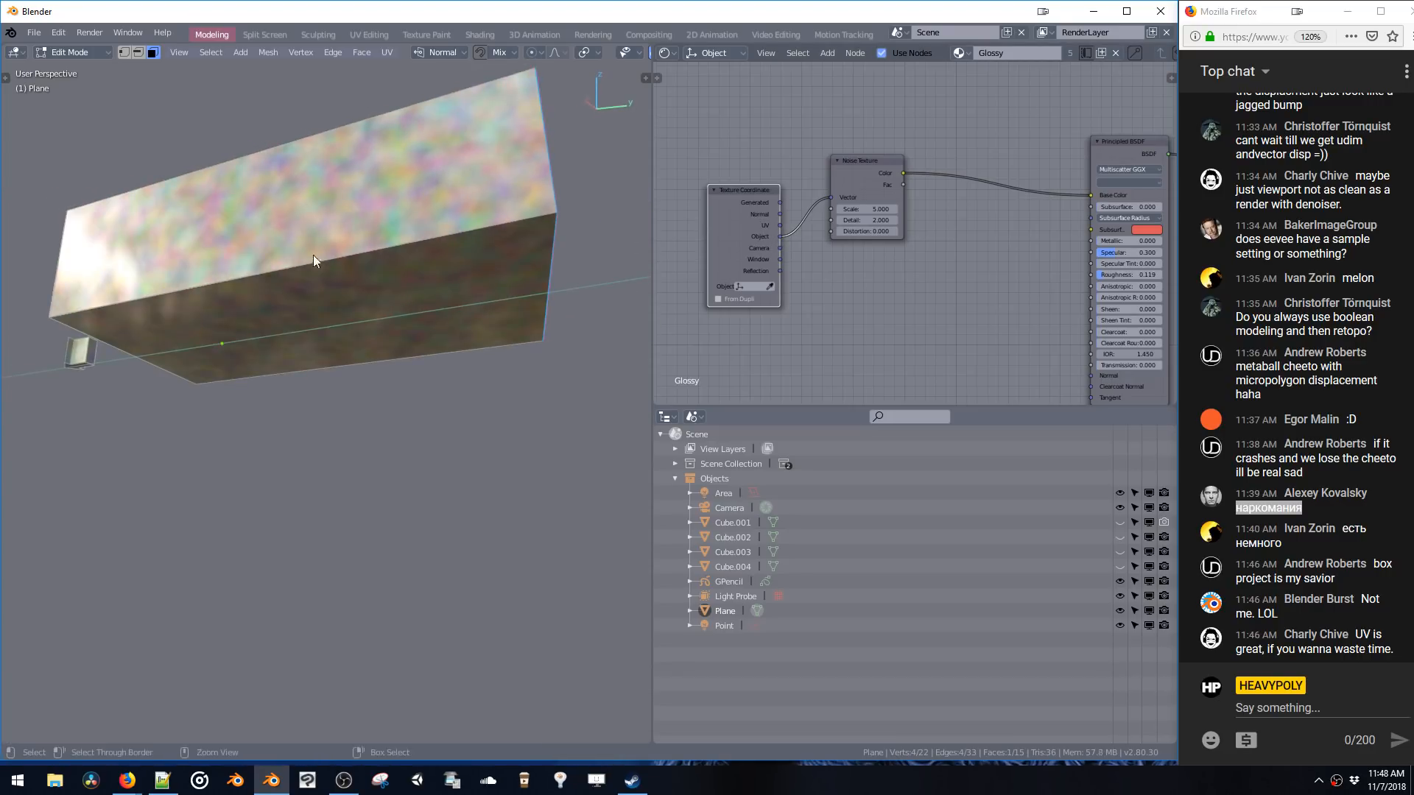
- Return to Object mode, show the object's transform values, and raise its X scale to about 5.4
key("Tab")
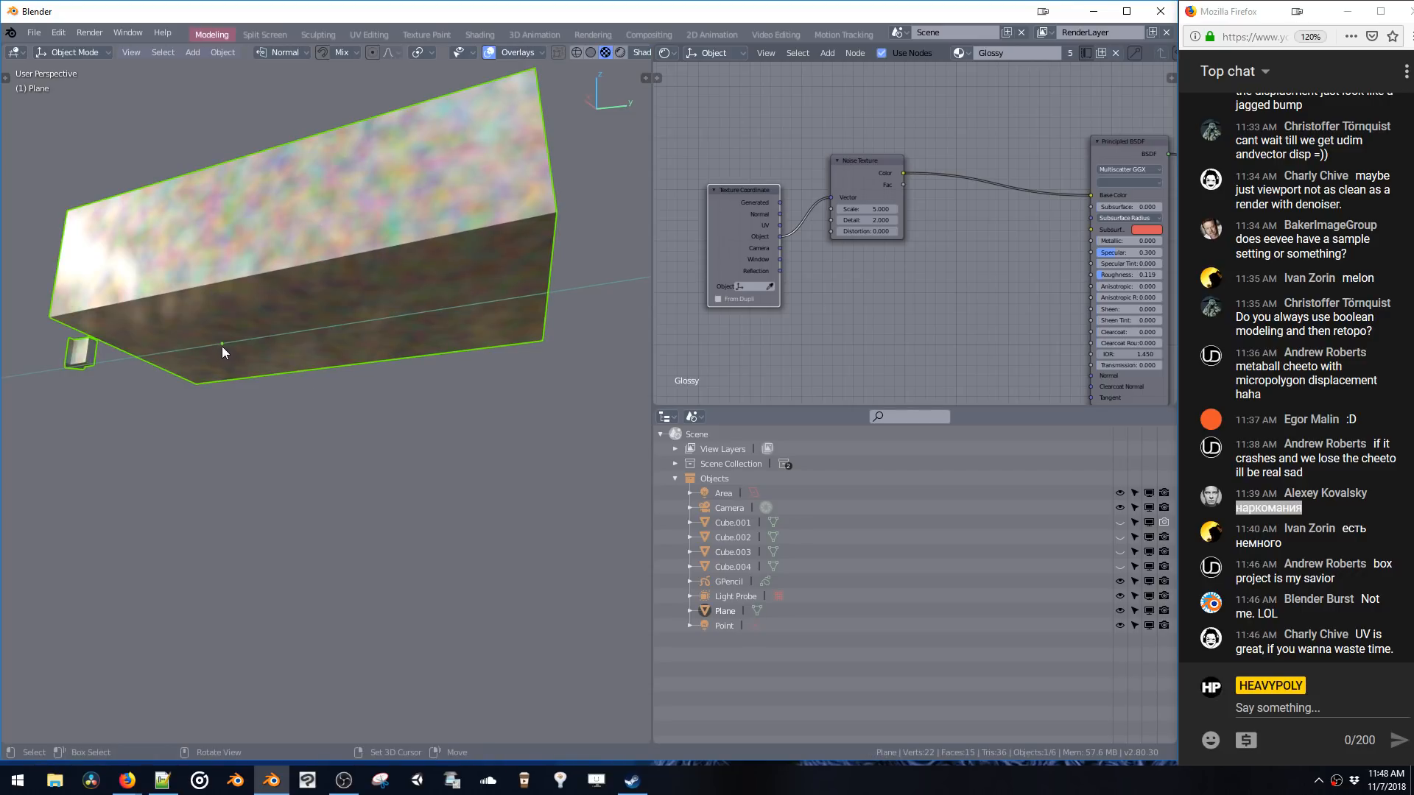
key("n")
middle_click_drag(220, 342, 306, 318)
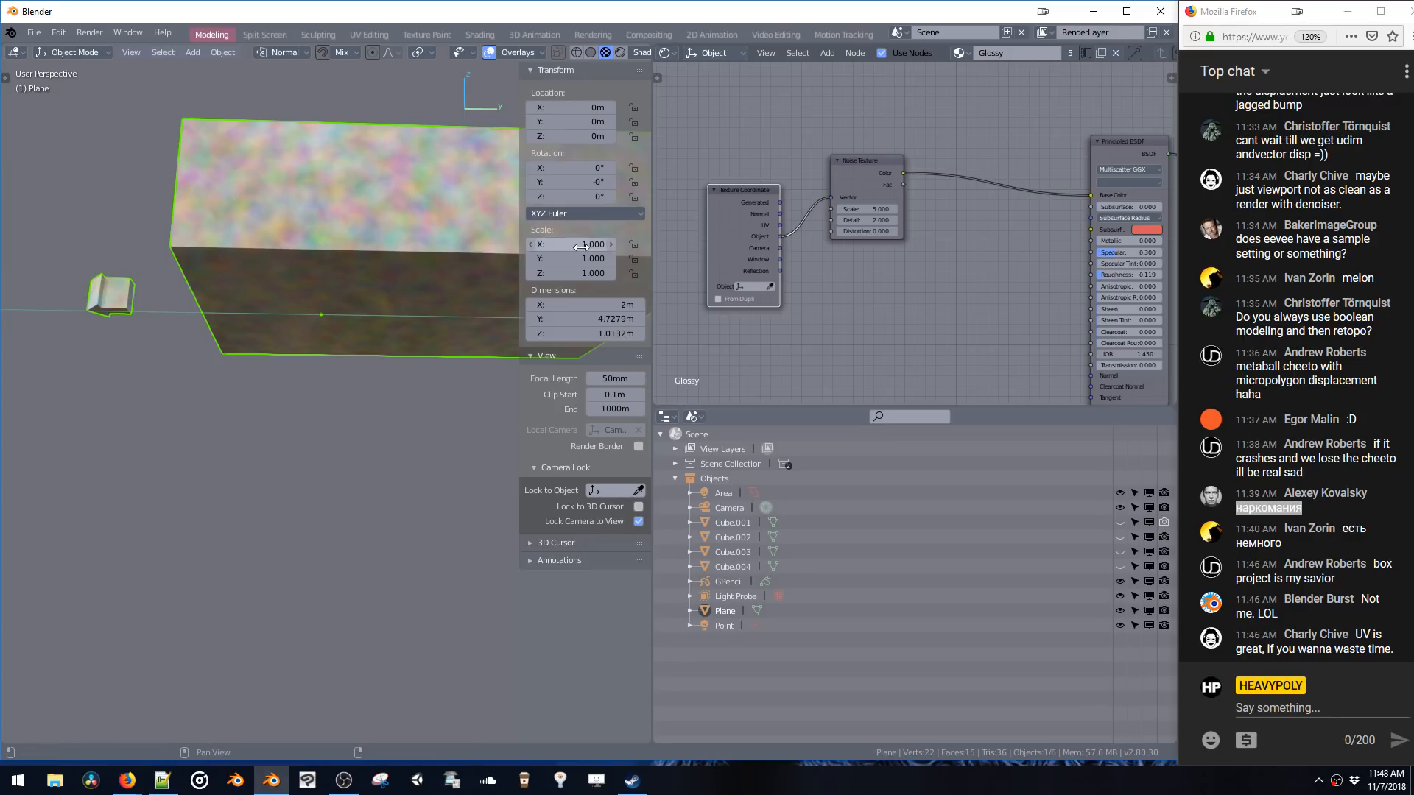
left_click_drag(574, 245, 698, 245)
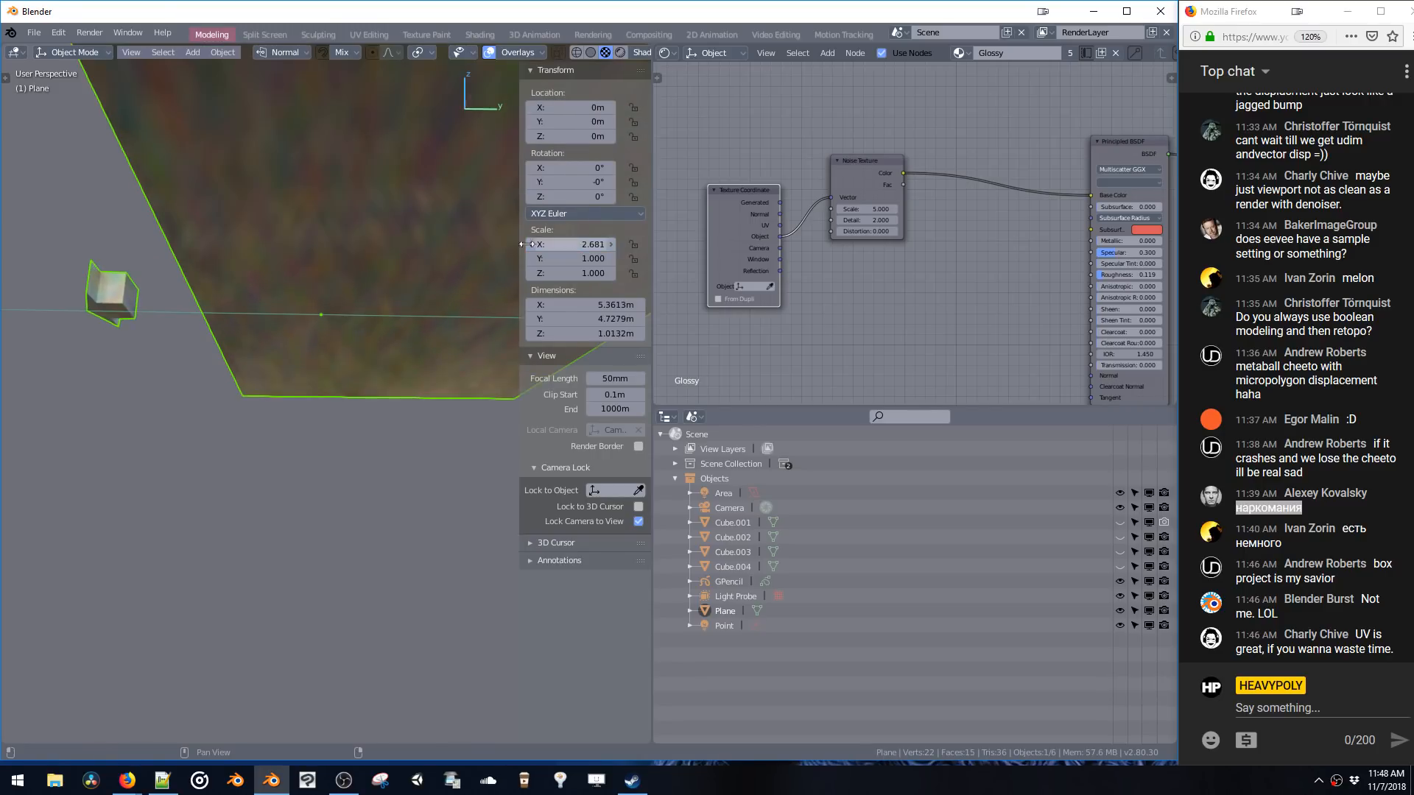
middle_click_drag(418, 252, 430, 412)
left_click_drag(581, 243, 651, 243)
middle_click_drag(398, 339, 338, 397)
- Scale the whole mesh down along X in Edit mode until the object is about 2.37 m wide
key("Tab")
key("ctrl+l")
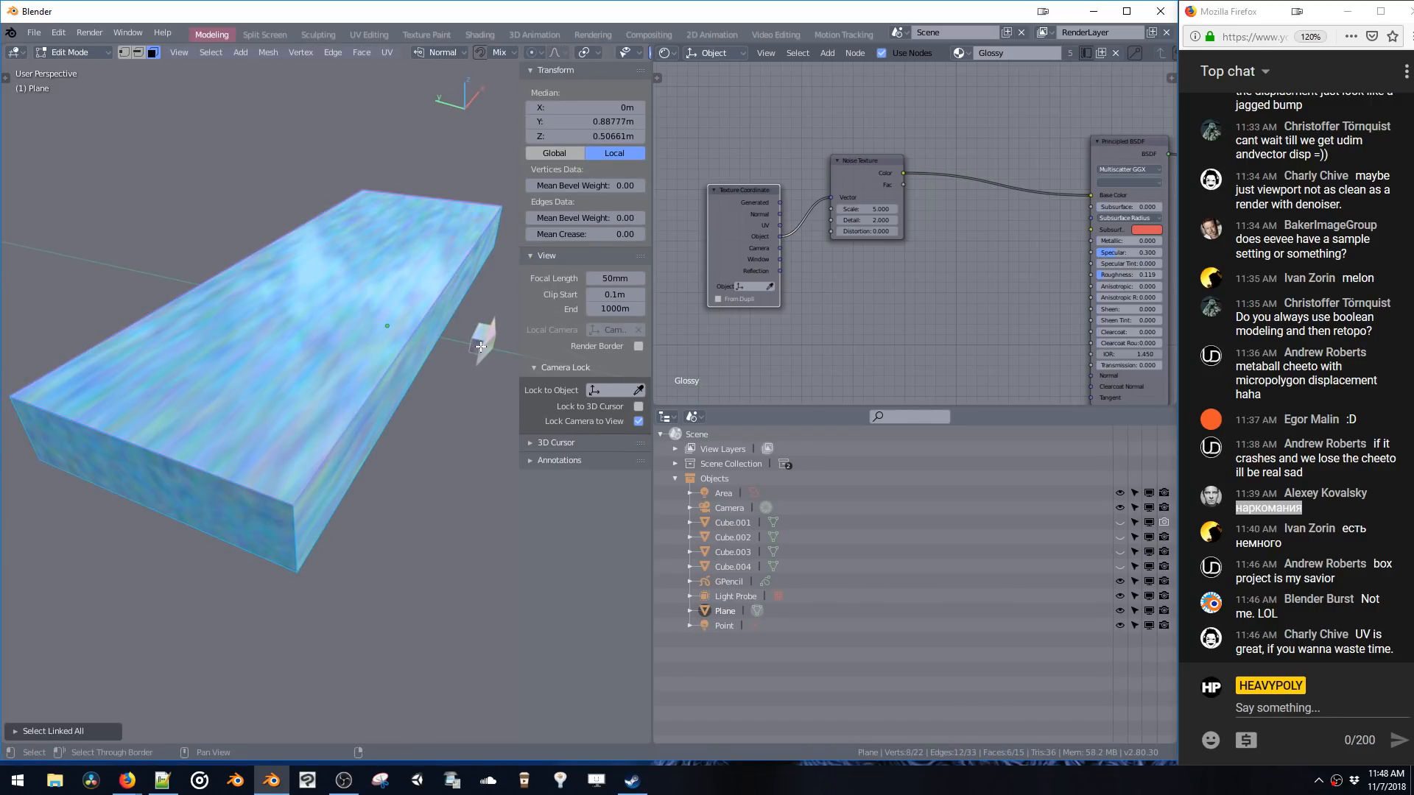
key("a")
middle_click_drag(472, 353, 369, 353)
key("s")
key("x")
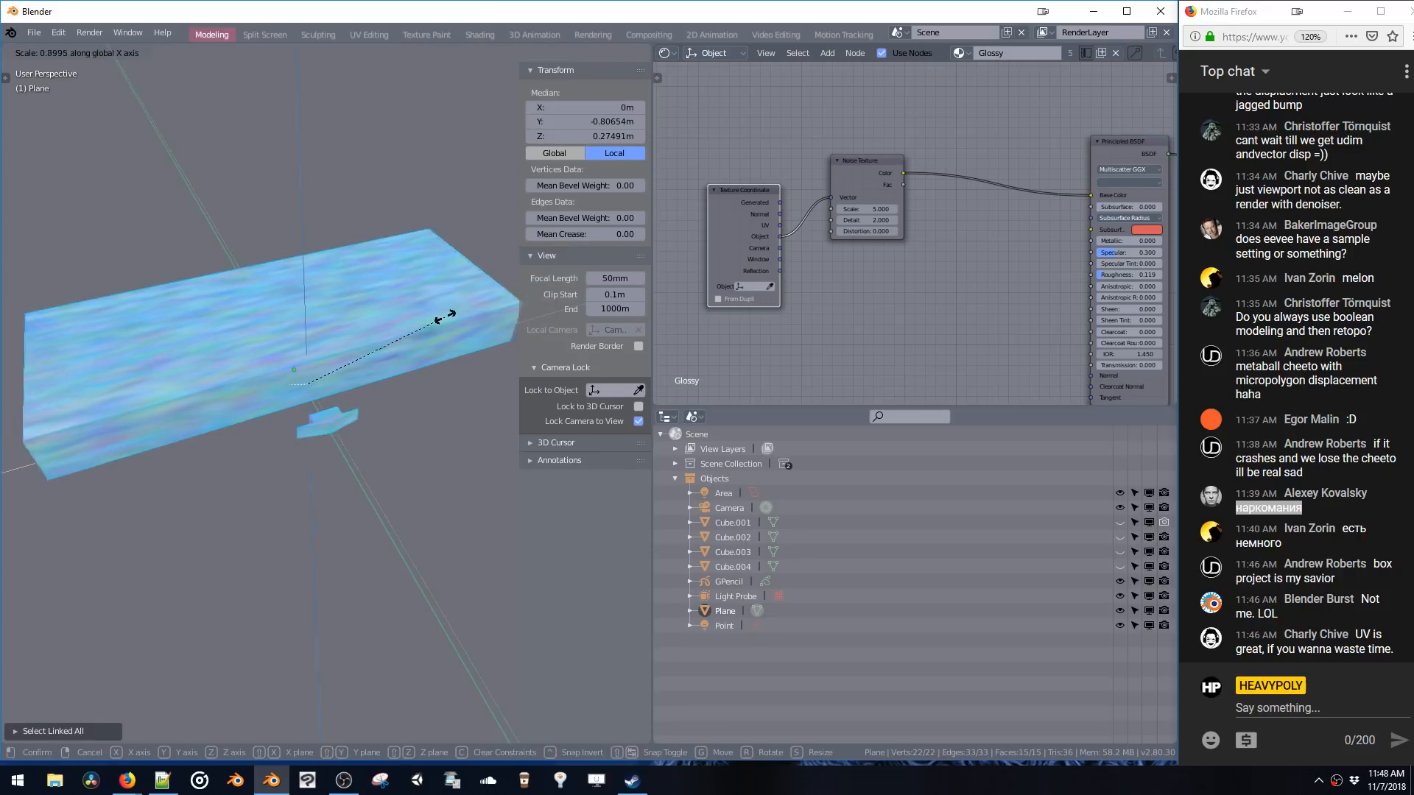
left_click(338, 357)
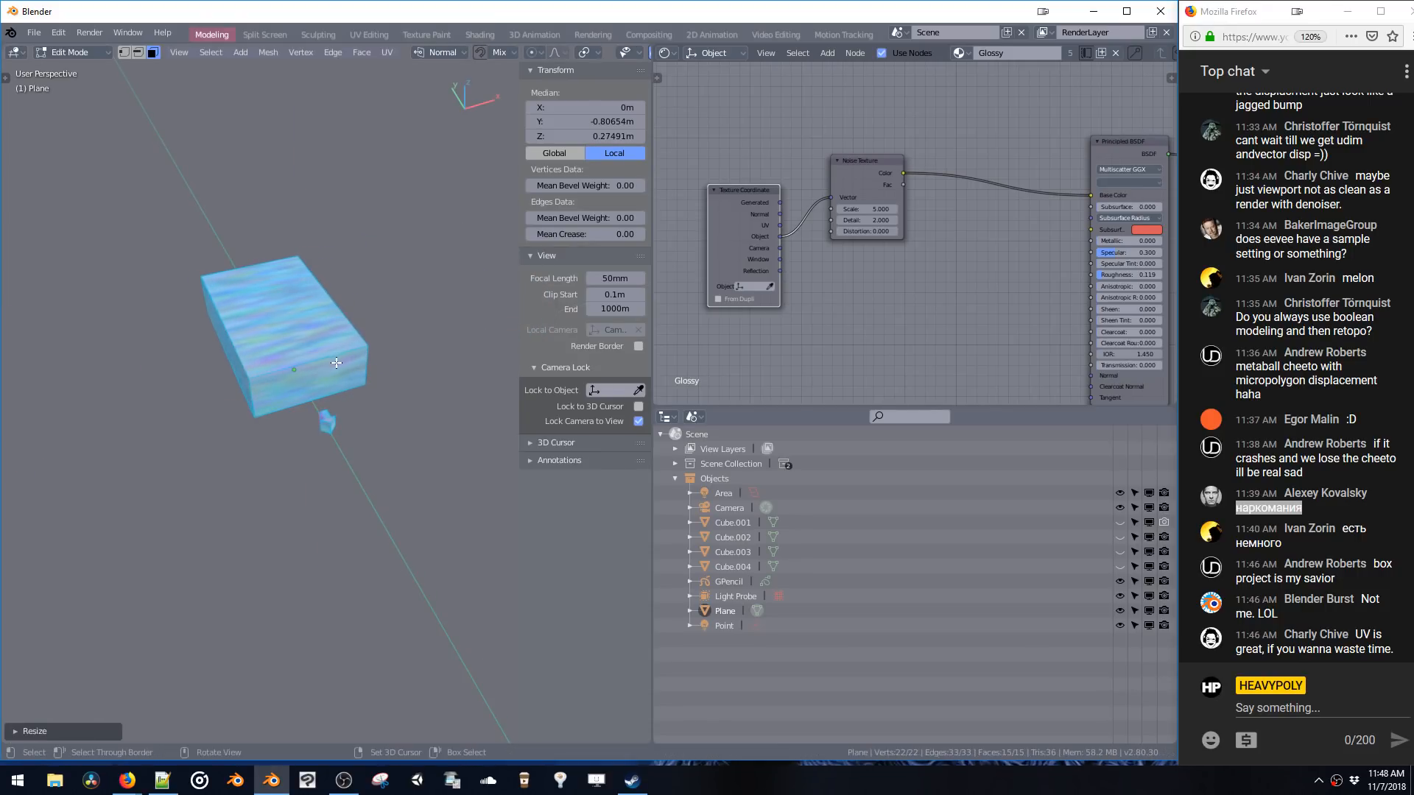
- Deselect the mesh, return to Object mode, and apply the object's scale
scroll(337, 355, "up", 5)
key("alt+a")
middle_click_drag(321, 340, 310, 310)
key("space")
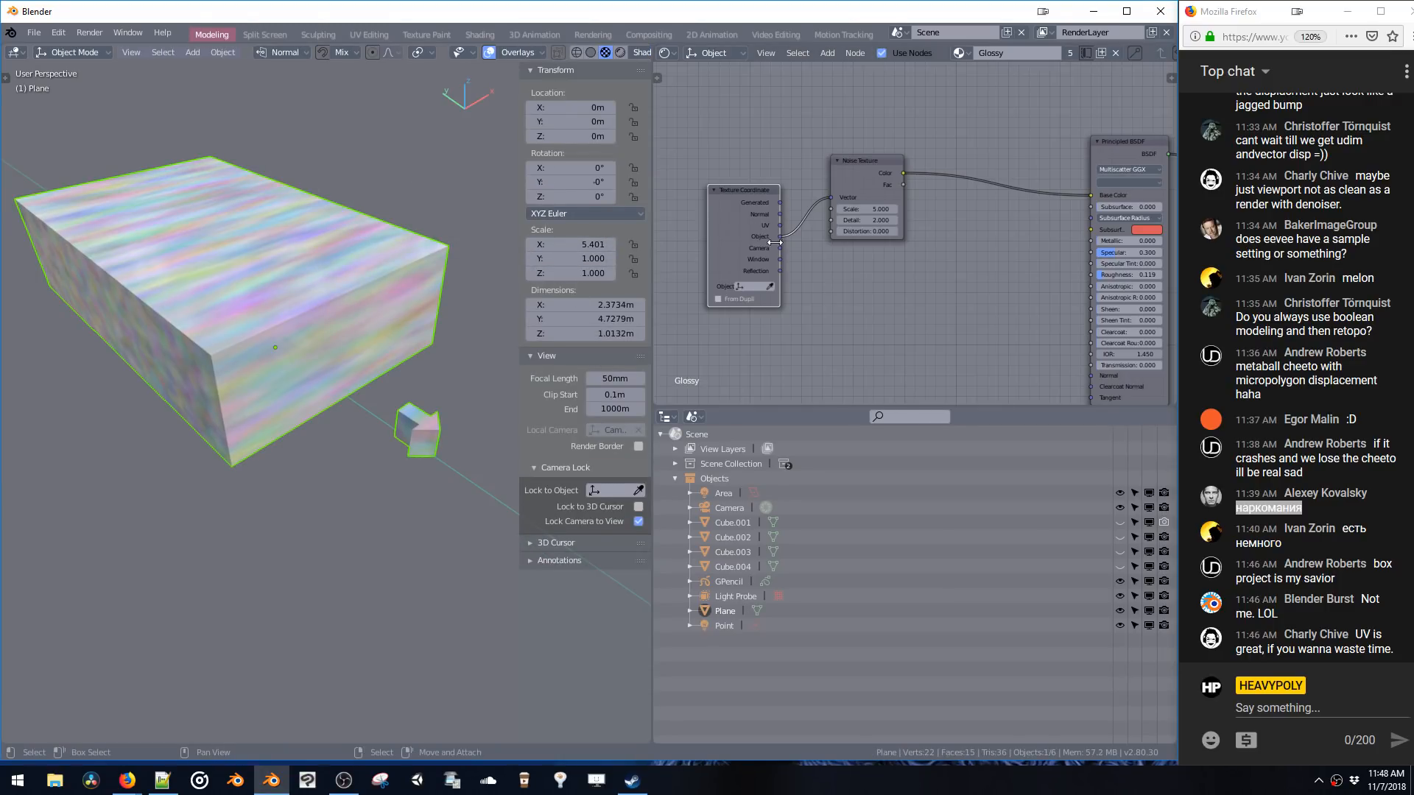
key("ctrl+a")
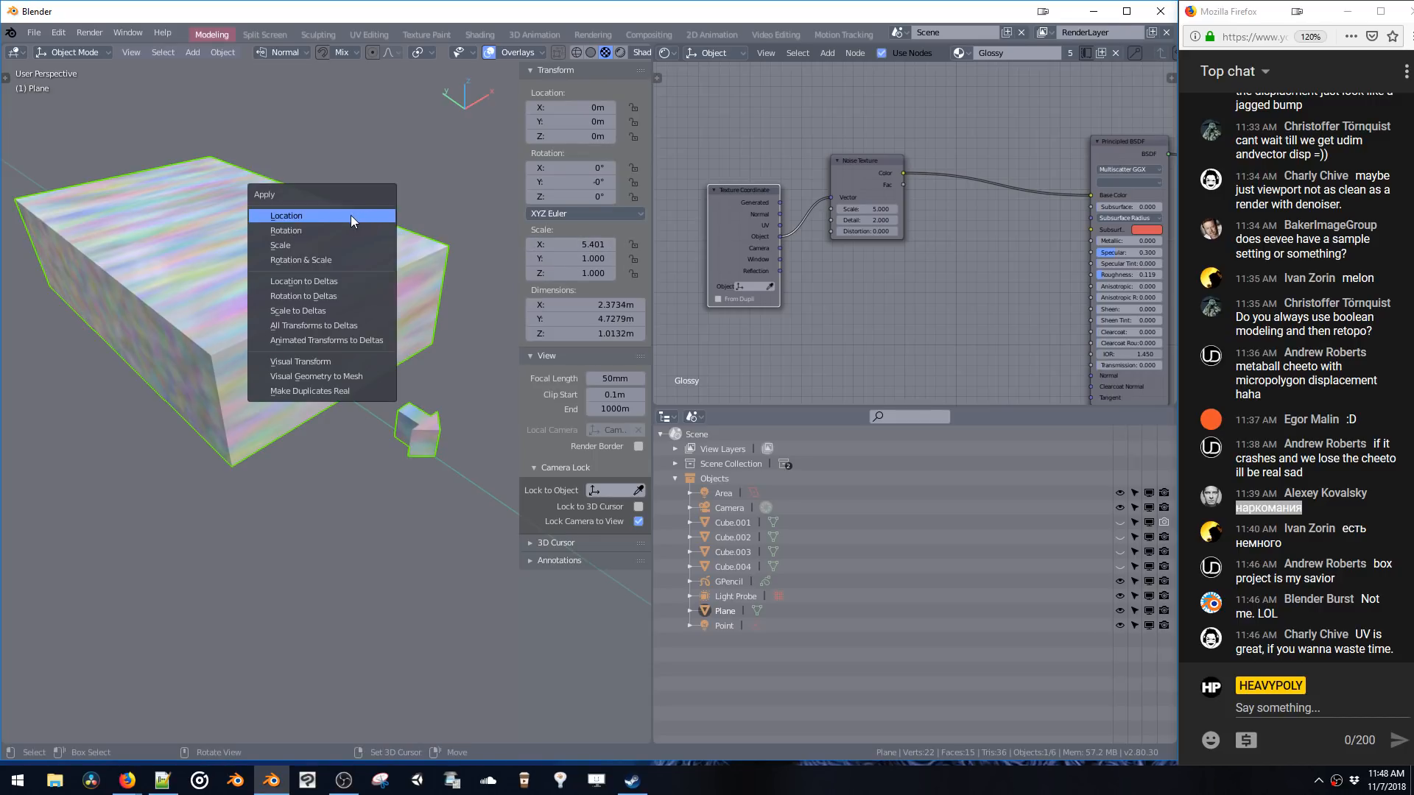
left_click(337, 244)
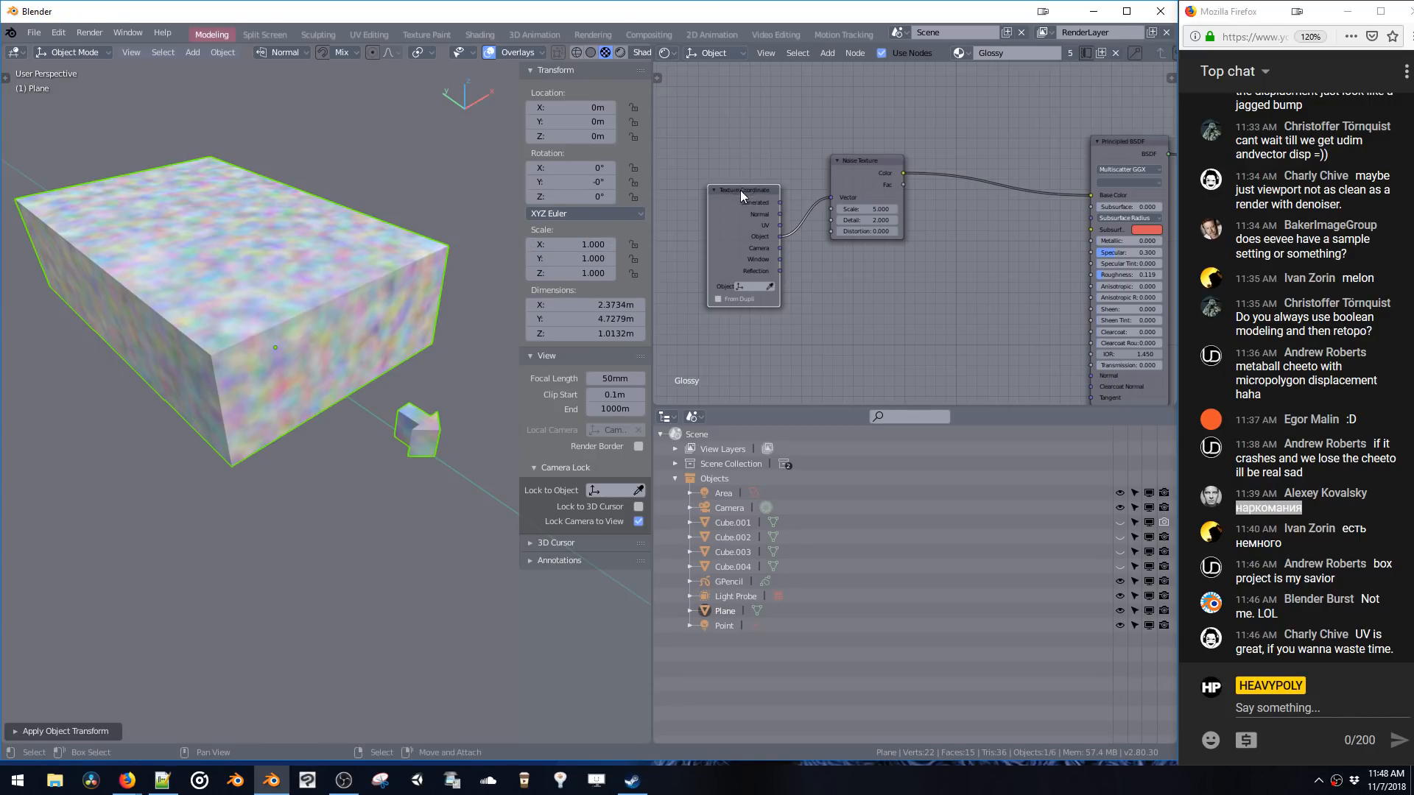
- Move the Texture Coordinate node farther from the Noise Texture, and duplicate the block object to about X 1.55, Y -0.50, Z 0.81 m
left_click_drag(740, 193, 713, 165)
key("shift+d")
left_click(472, 200)
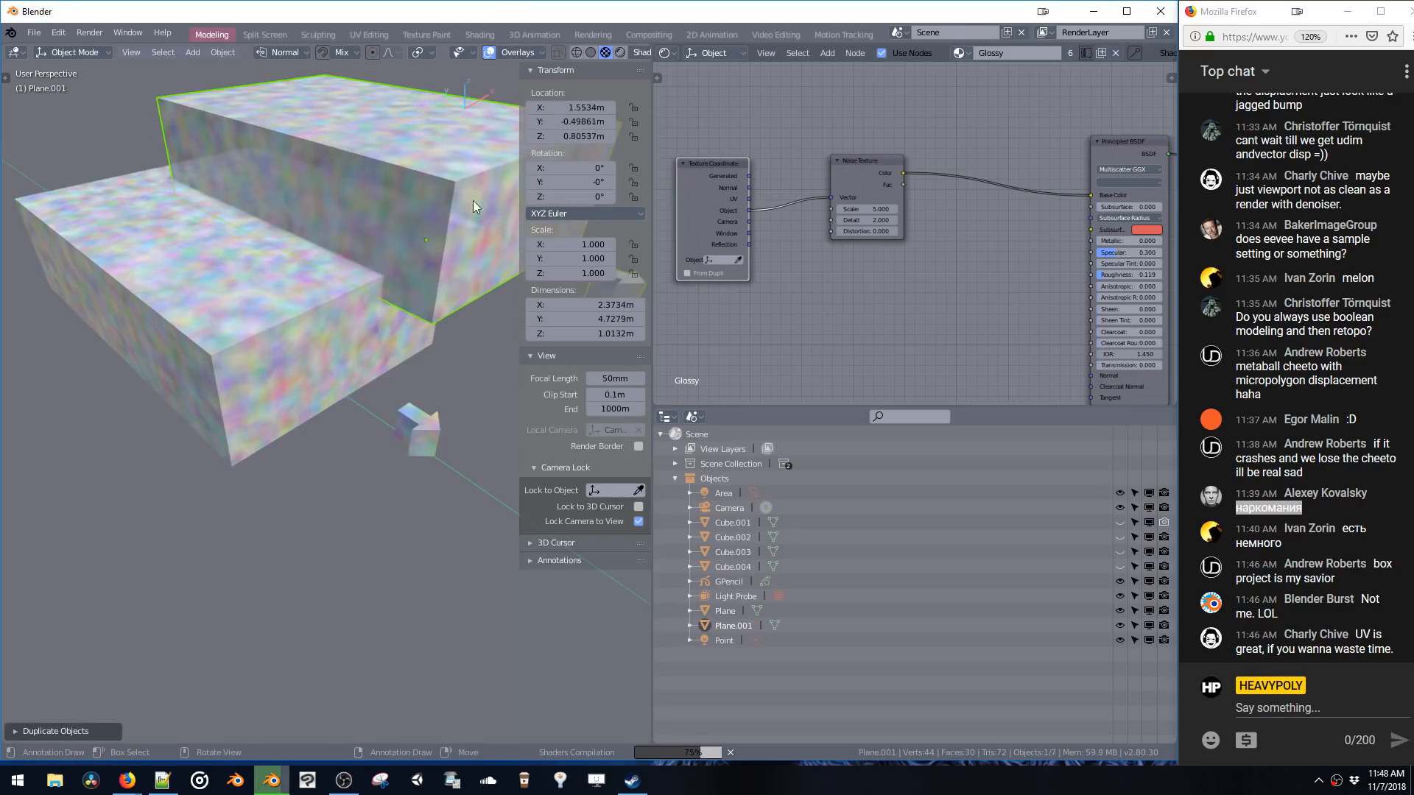
- Pick a box as the Texture Coordinate node's reference object and move the duplicated box to test the texture mapping
left_click(738, 259)
left_click(445, 142)
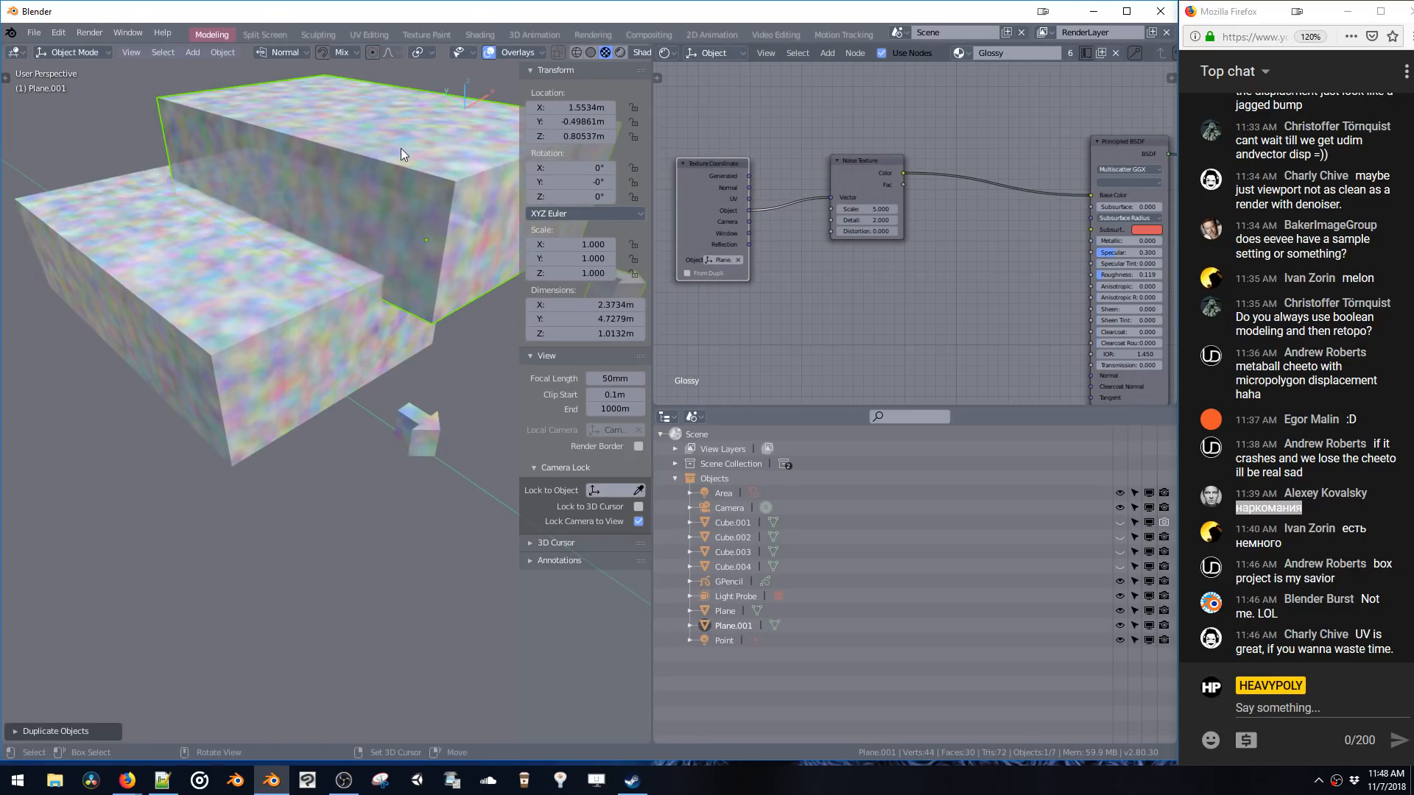
key("g")
left_click(439, 210)
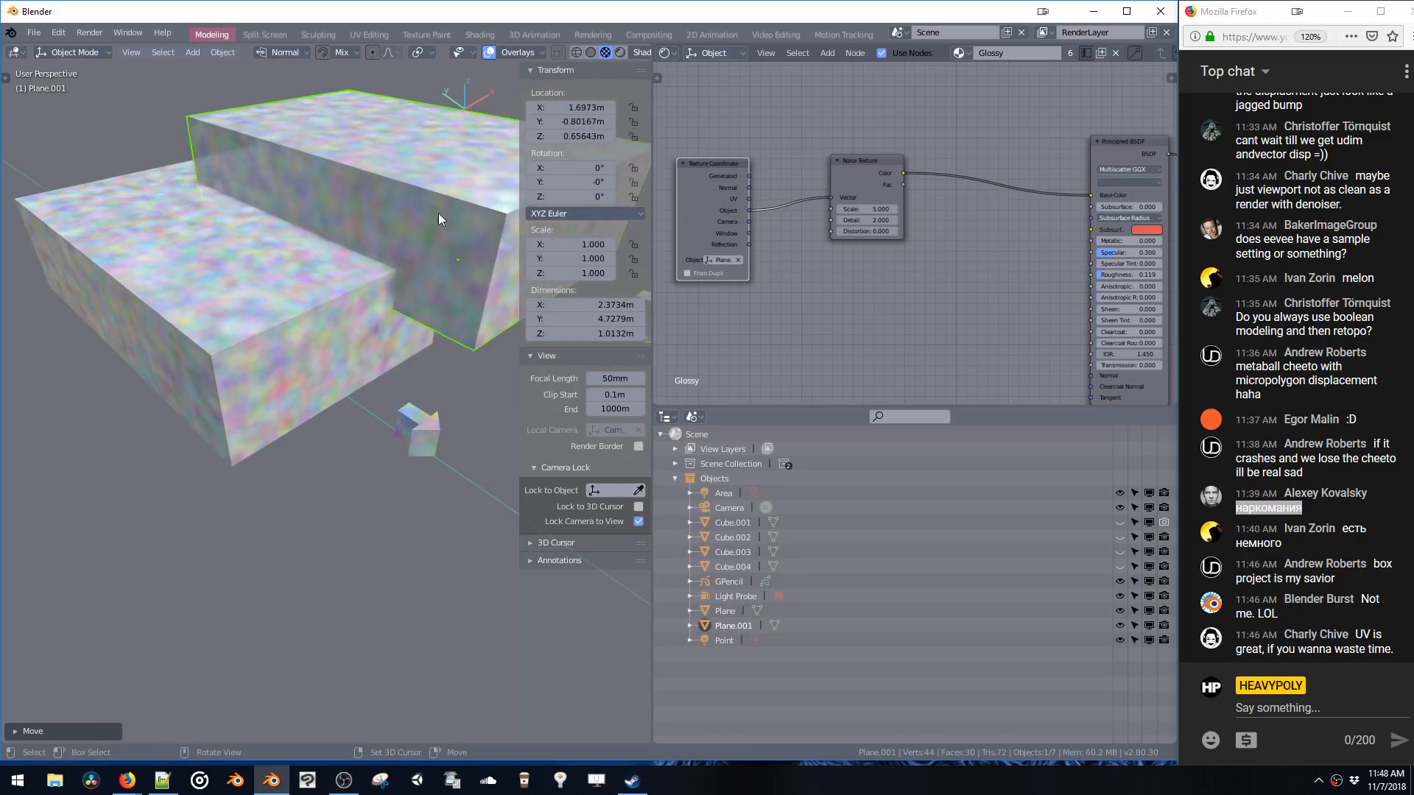
- Delete the duplicated box and clear the reference object from the Texture Coordinate node
key("x")
left_click(386, 280)
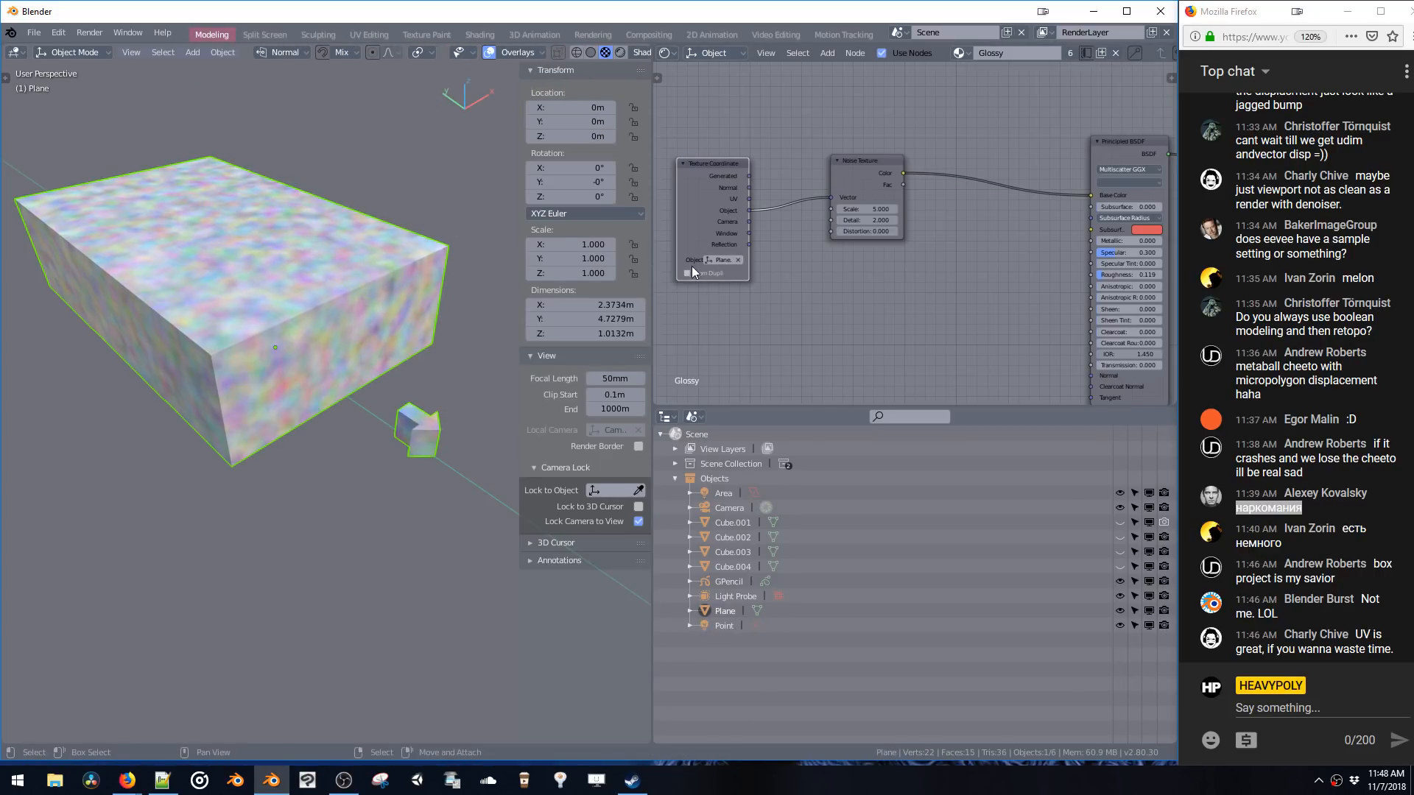
left_click(738, 259)
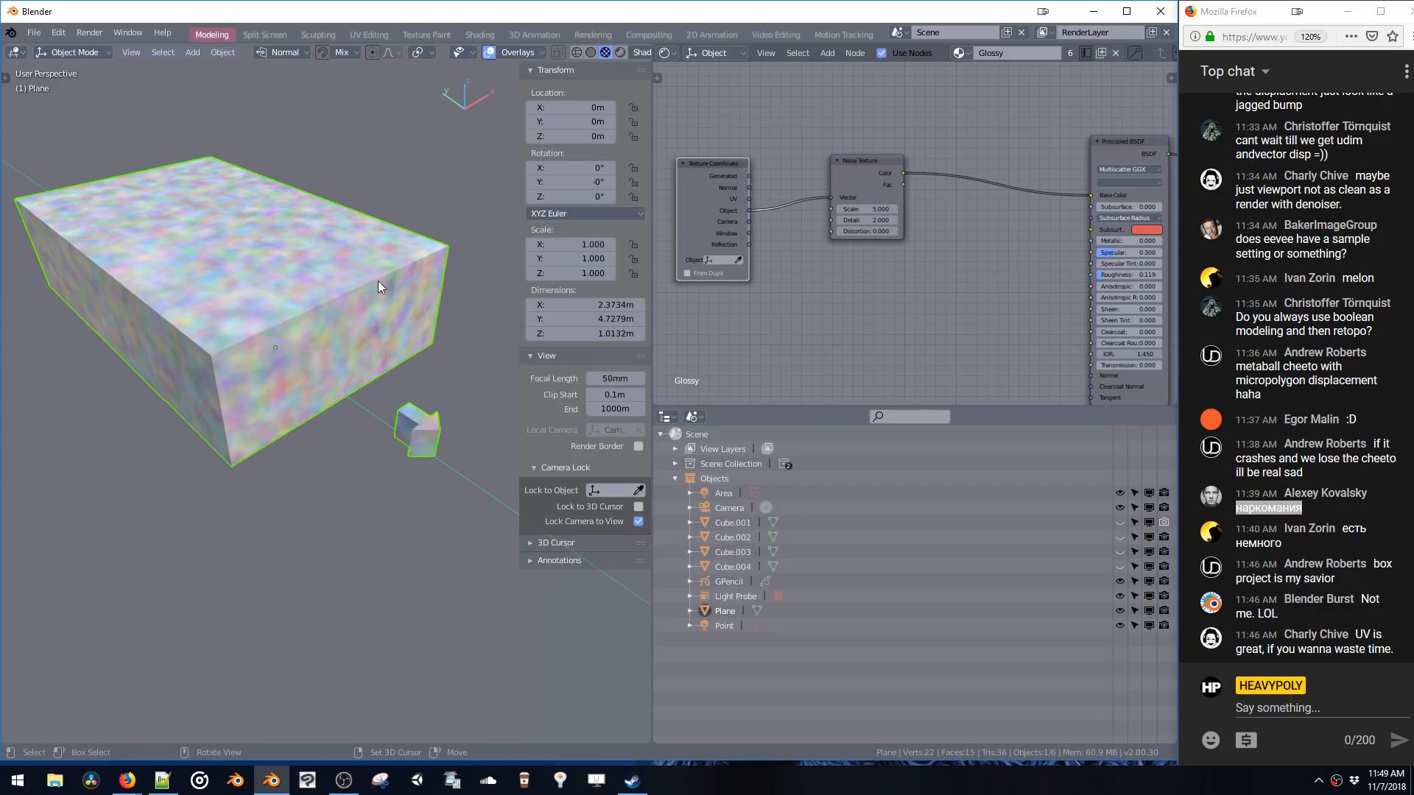
- Connect the Texture Coordinate node's Object output directly to Base Color and move the Noise Texture node out of the chain
middle_click_drag(377, 265, 336, 264, "shift")
middle_click_drag(347, 264, 360, 268, "shift")
middle_click_drag(855, 175, 811, 166)
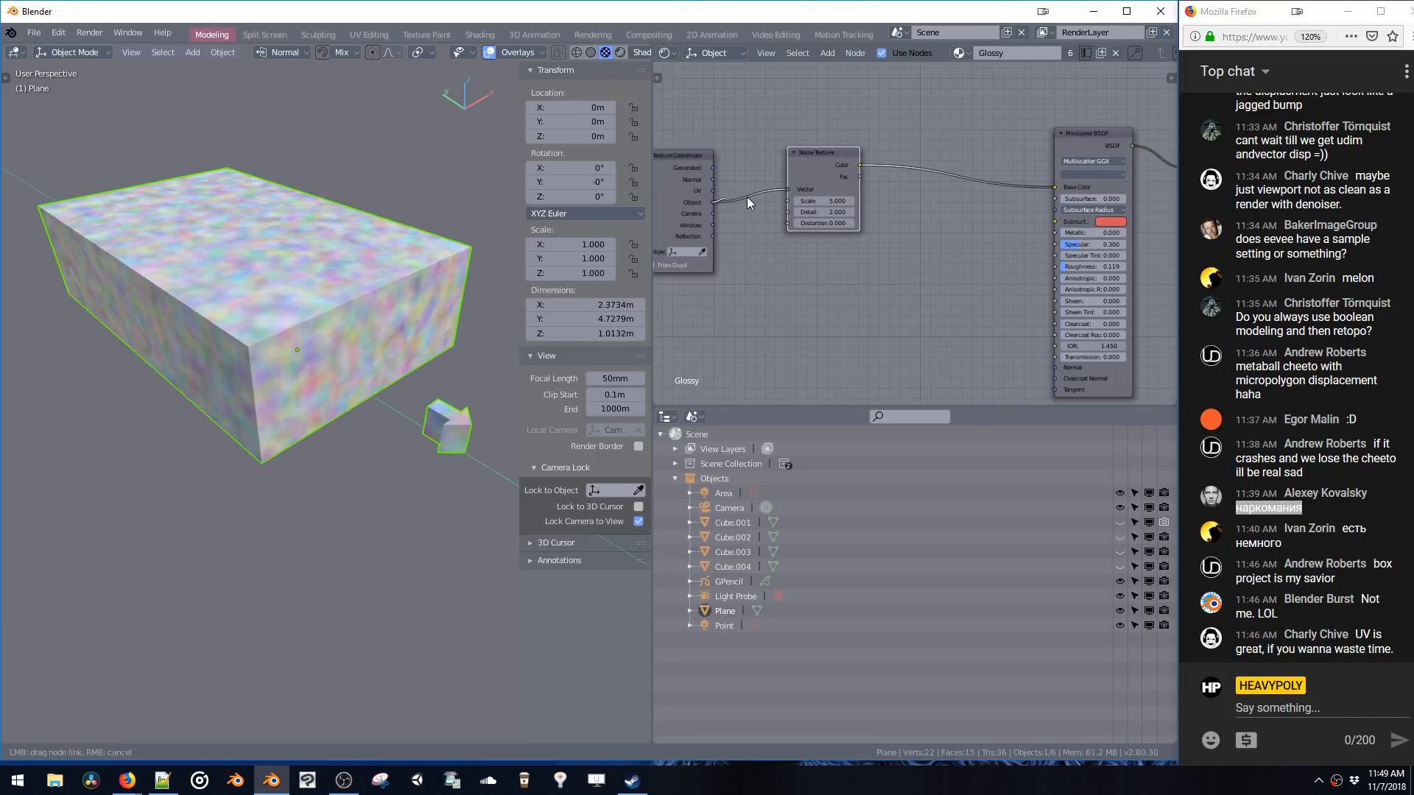
left_click_drag(1047, 189, 1055, 187)
left_click_drag(810, 153, 739, 346)
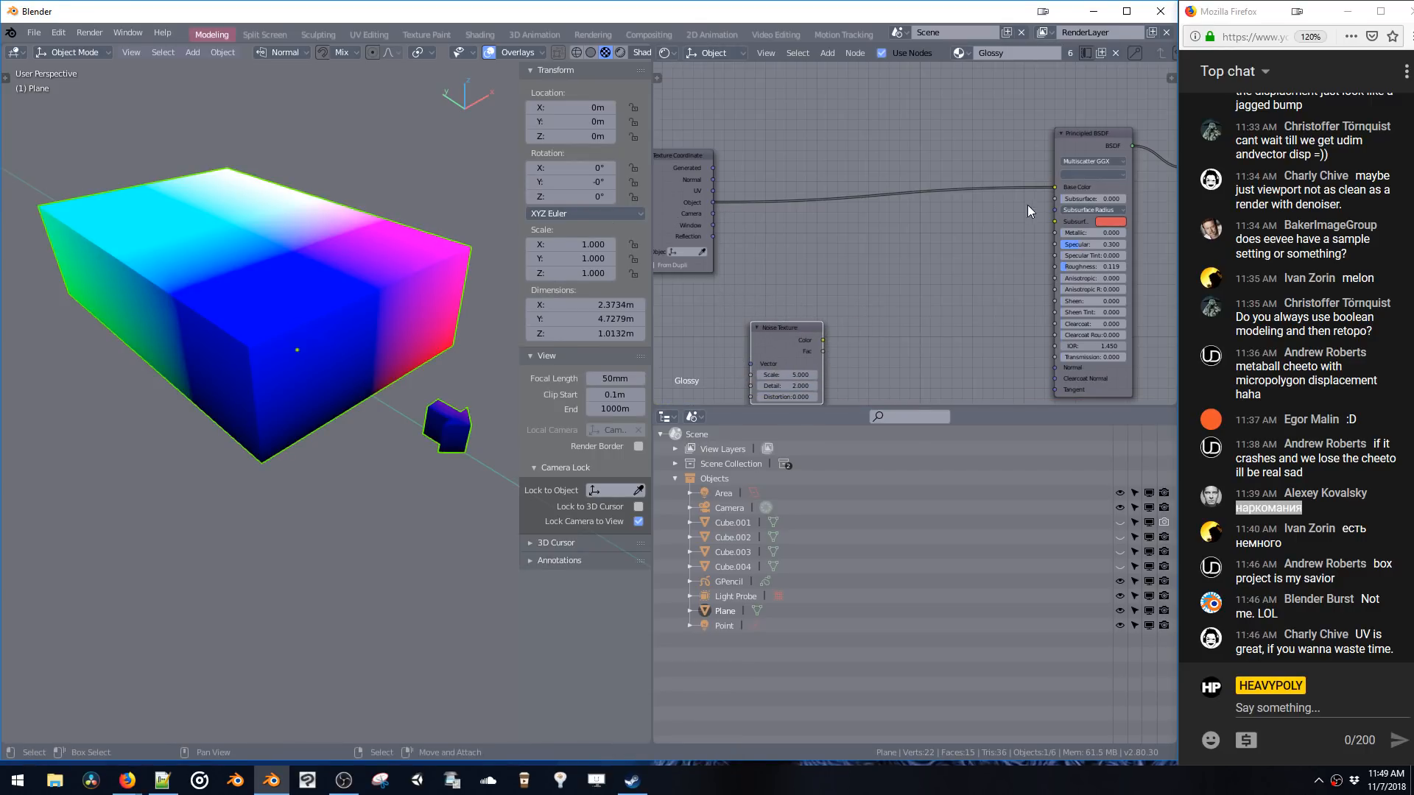
- Hide the 3D viewport's sidebar and move the Texture Coordinate node closer to the Principled BSDF node
middle_click_drag(369, 236, 374, 267)
key("n")
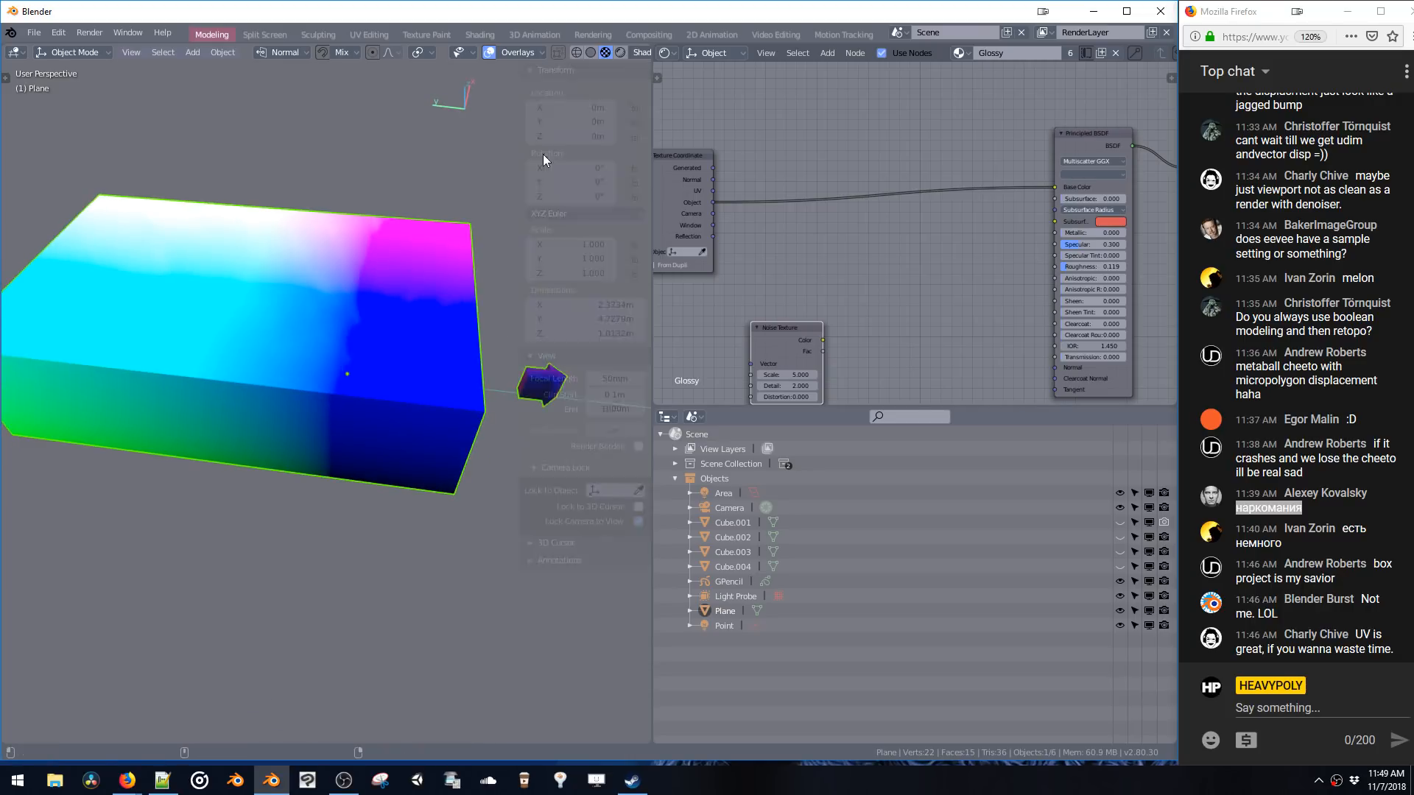
scroll(451, 235, "up", 3)
middle_click_drag(451, 236, 477, 223, "shift")
middle_click_drag(685, 208, 748, 213)
left_click_drag(748, 214, 872, 203)
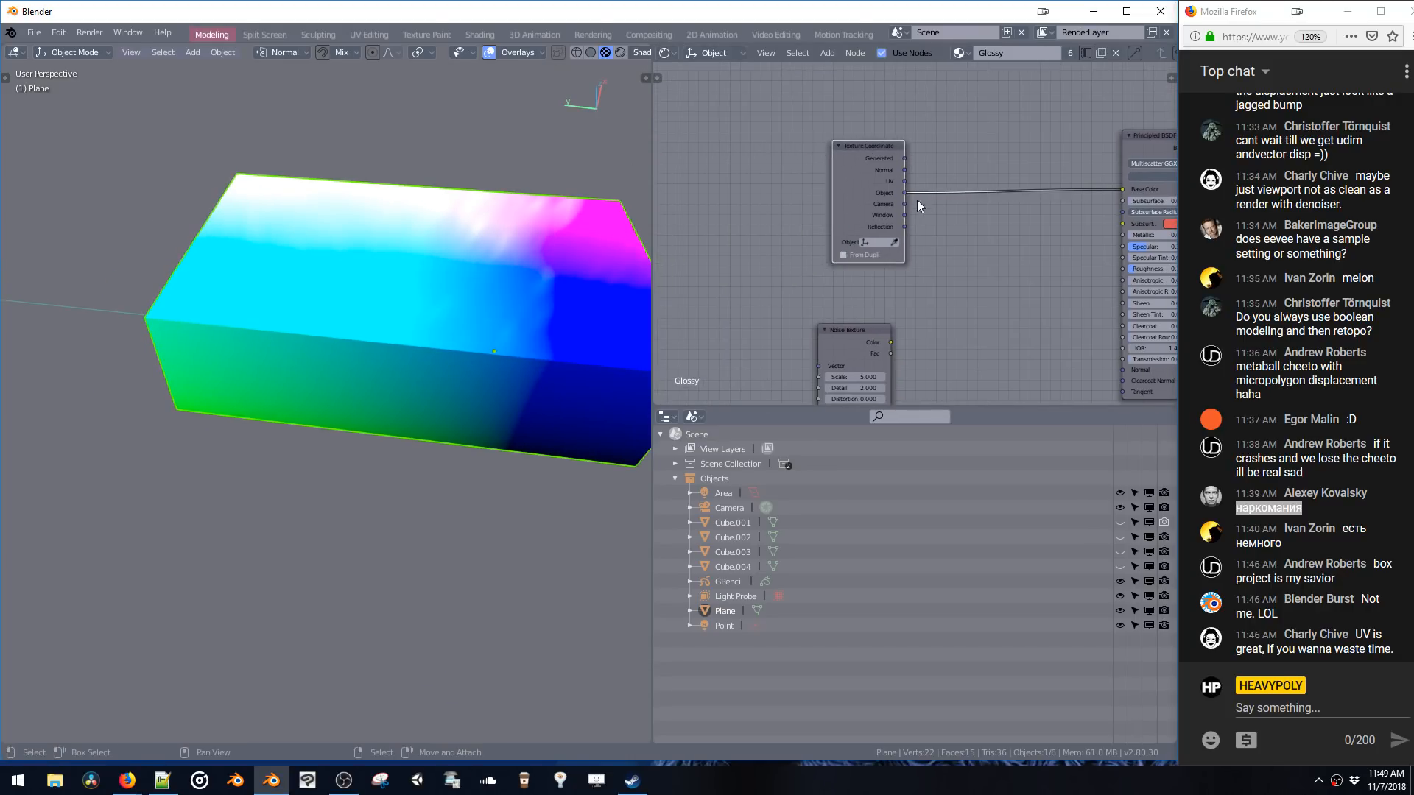
middle_click_drag(866, 197, 763, 204)
middle_click_drag(515, 243, 363, 251)
- Add a Separate RGB node on the link between the Object output and Base Color
key("shift+a")
left_click(850, 283)
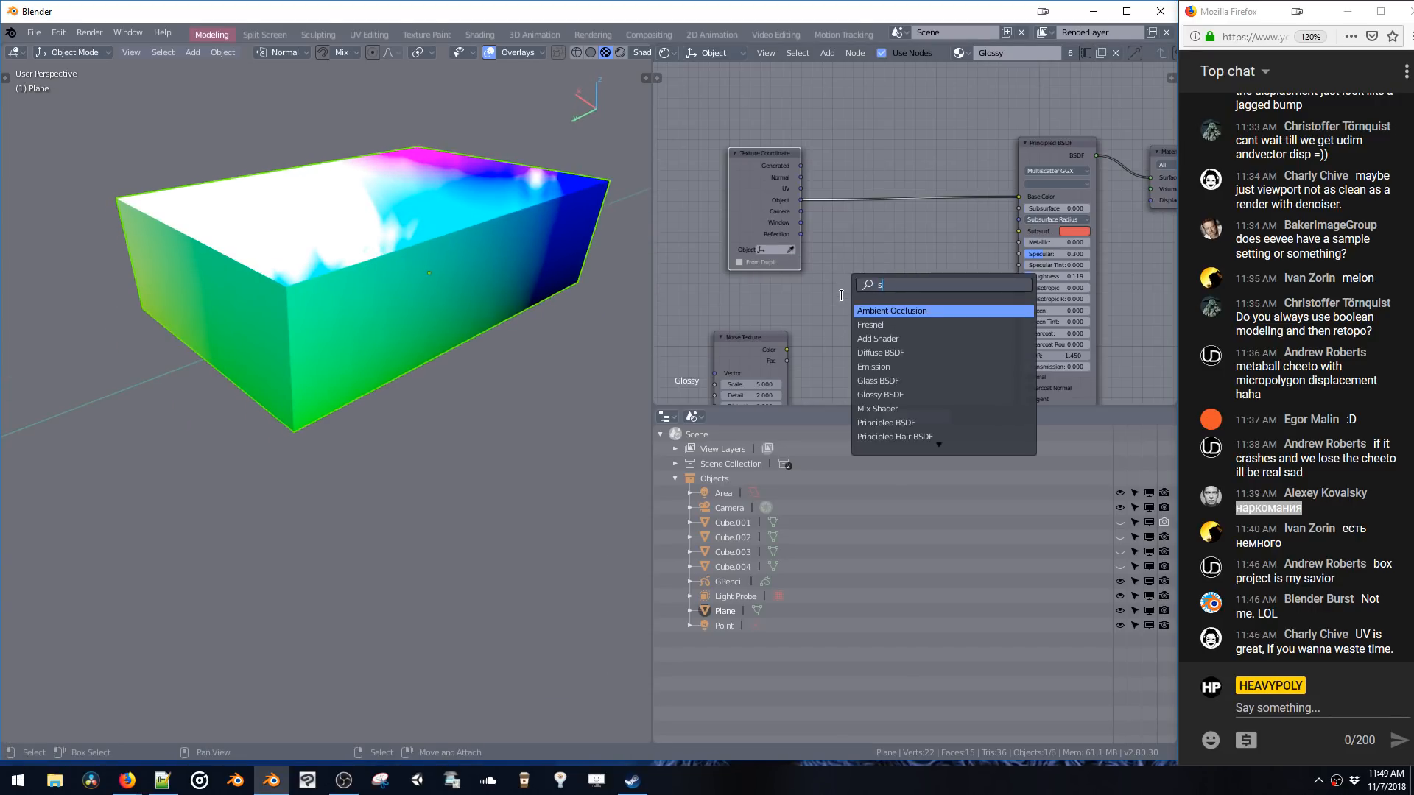
type("spl")
key("BackSpace")
key("BackSpace")
key("BackSpace")
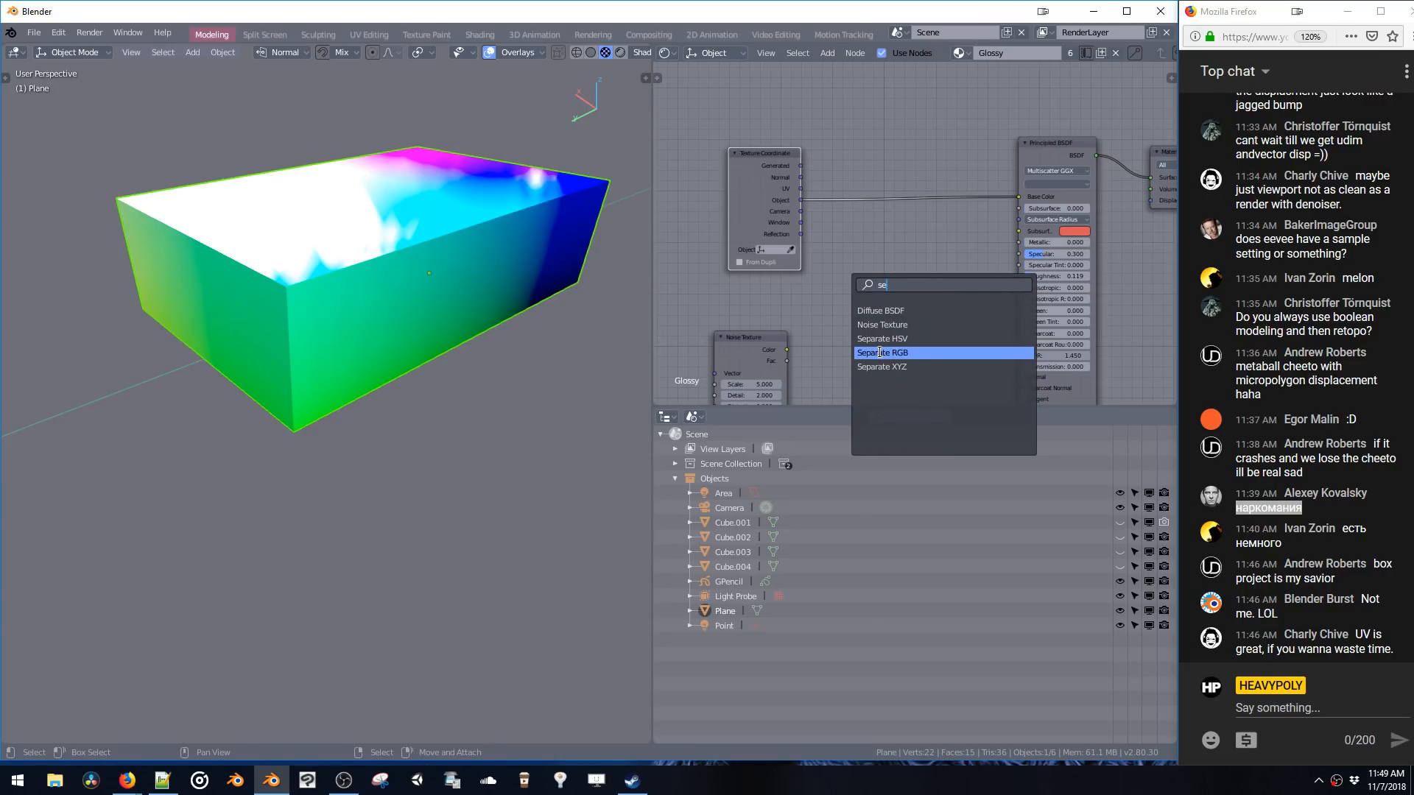
left_click(880, 353)
left_click(856, 188)
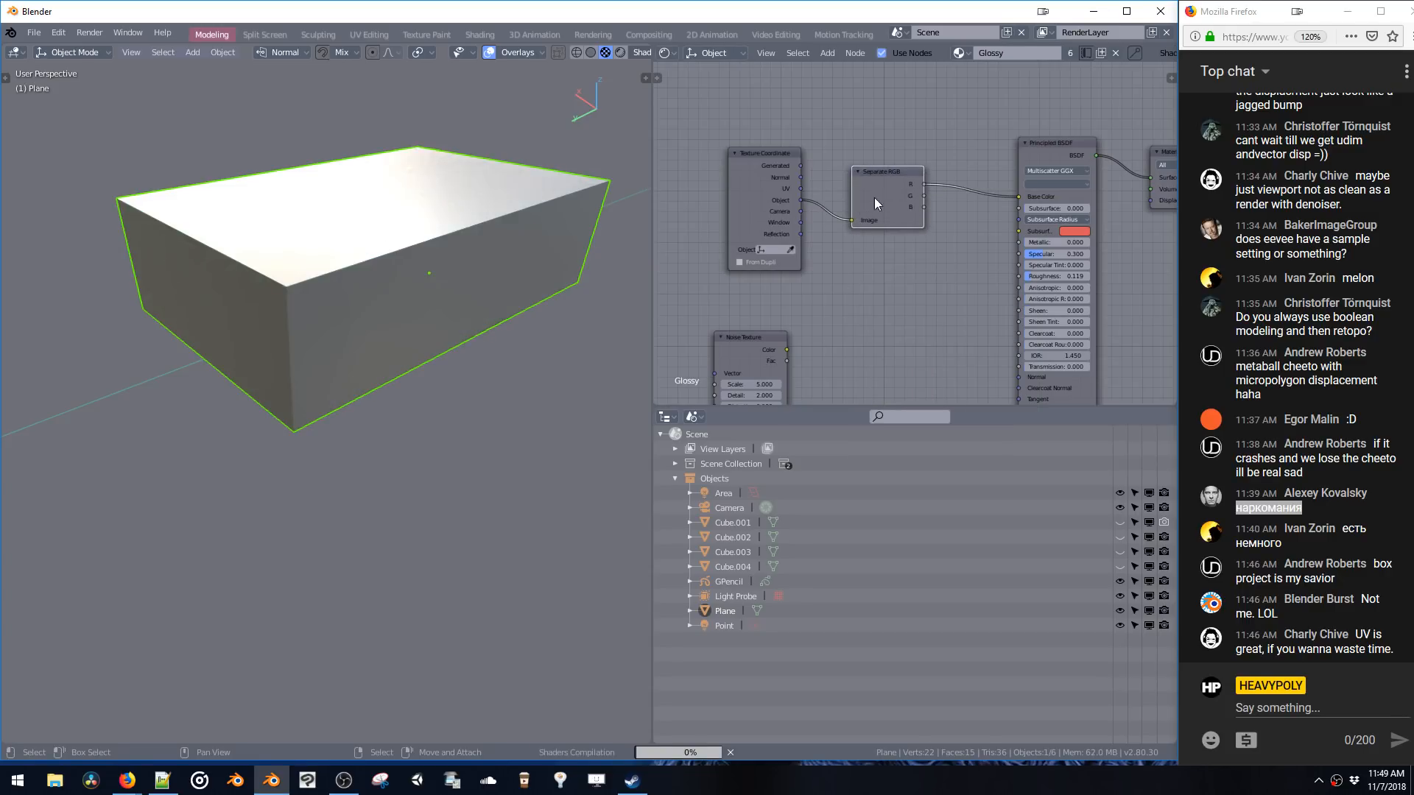
- Set the Principled BSDF node's Specular to 0 and view the box's red-channel gradient from another angle
middle_click_drag(440, 209, 479, 217)
left_click_drag(1048, 258, 1019, 258)
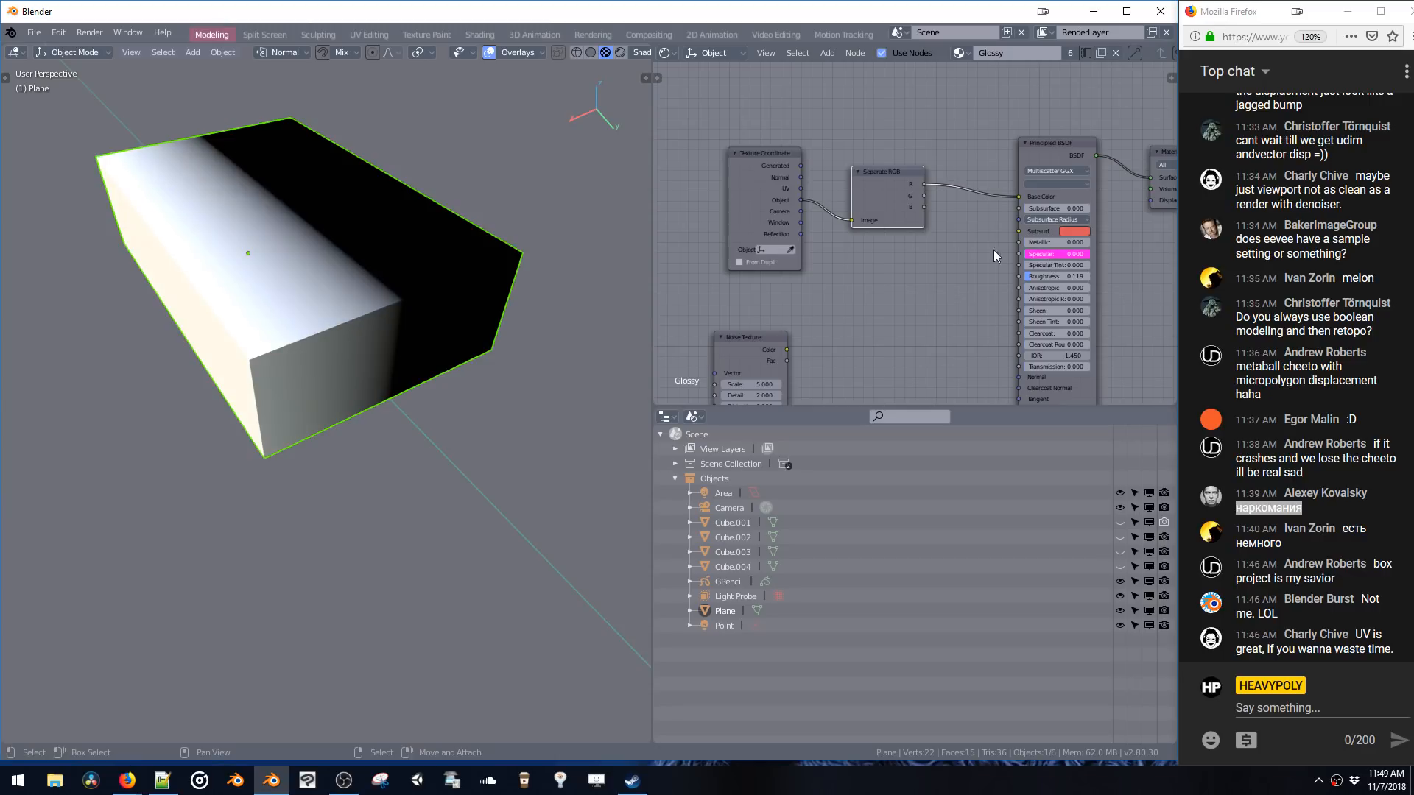
middle_click_drag(454, 253, 382, 243)
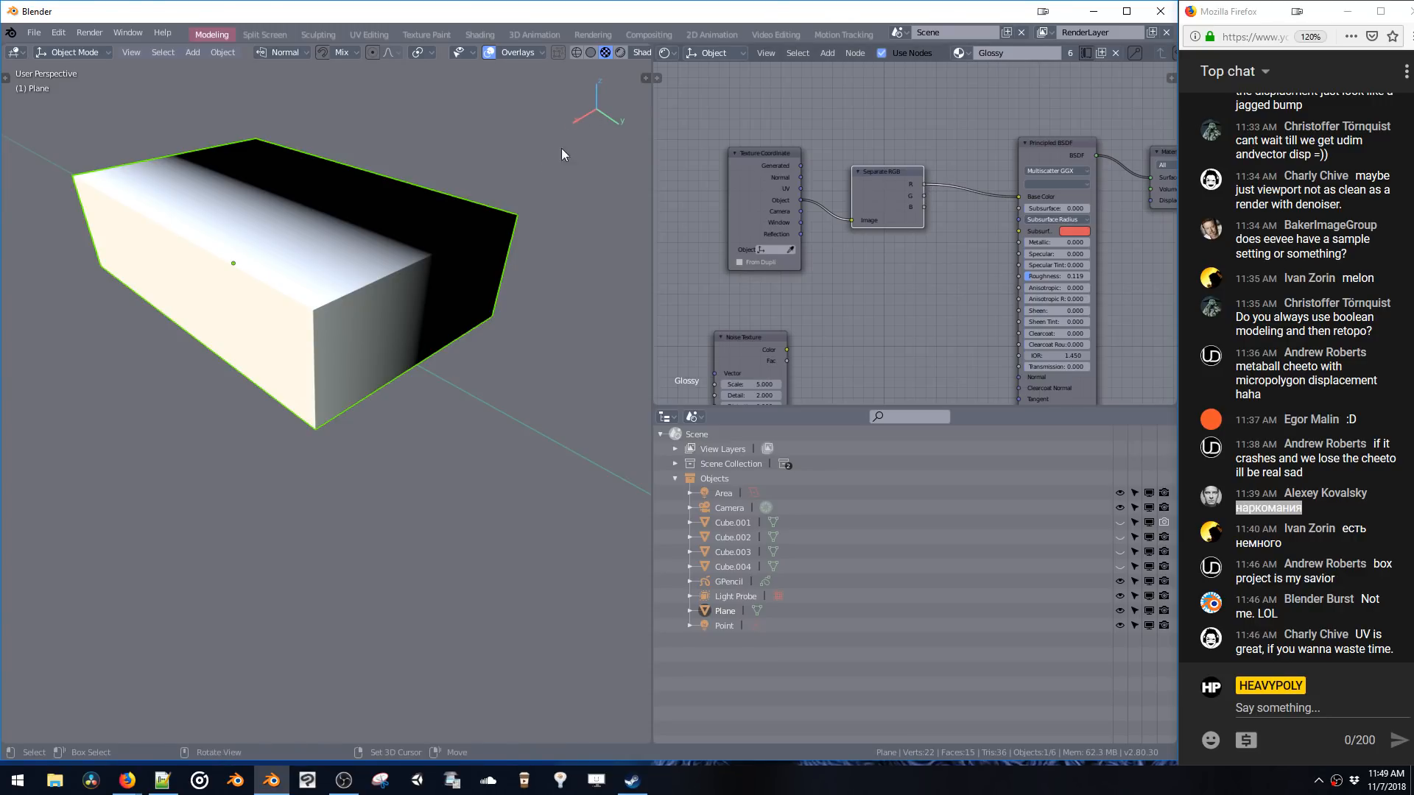
- Connect the Separate RGB node's G output to Base Color for comparison, and replace it with the B output
middle_click_drag(561, 148, 248, 247)
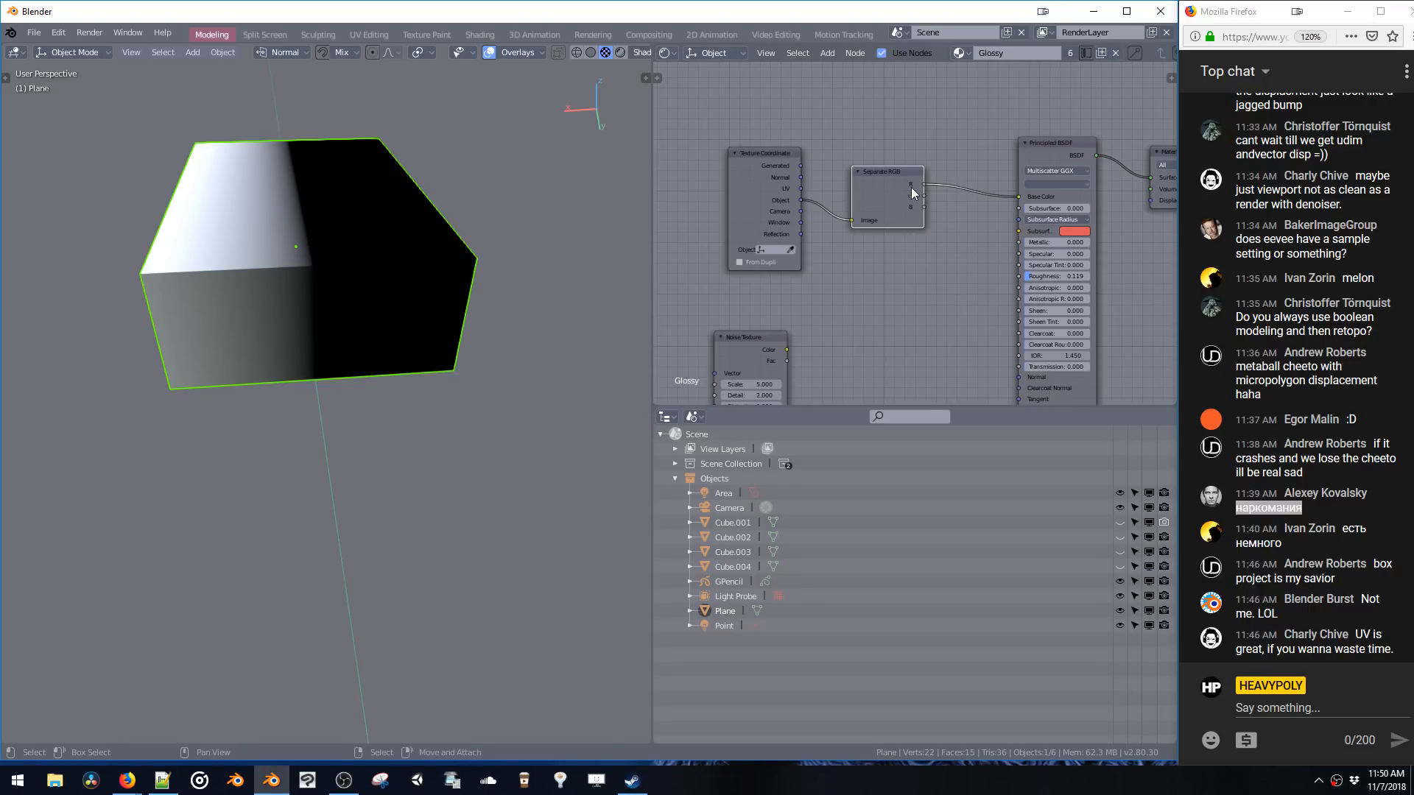
left_click_drag(1023, 196, 1024, 196)
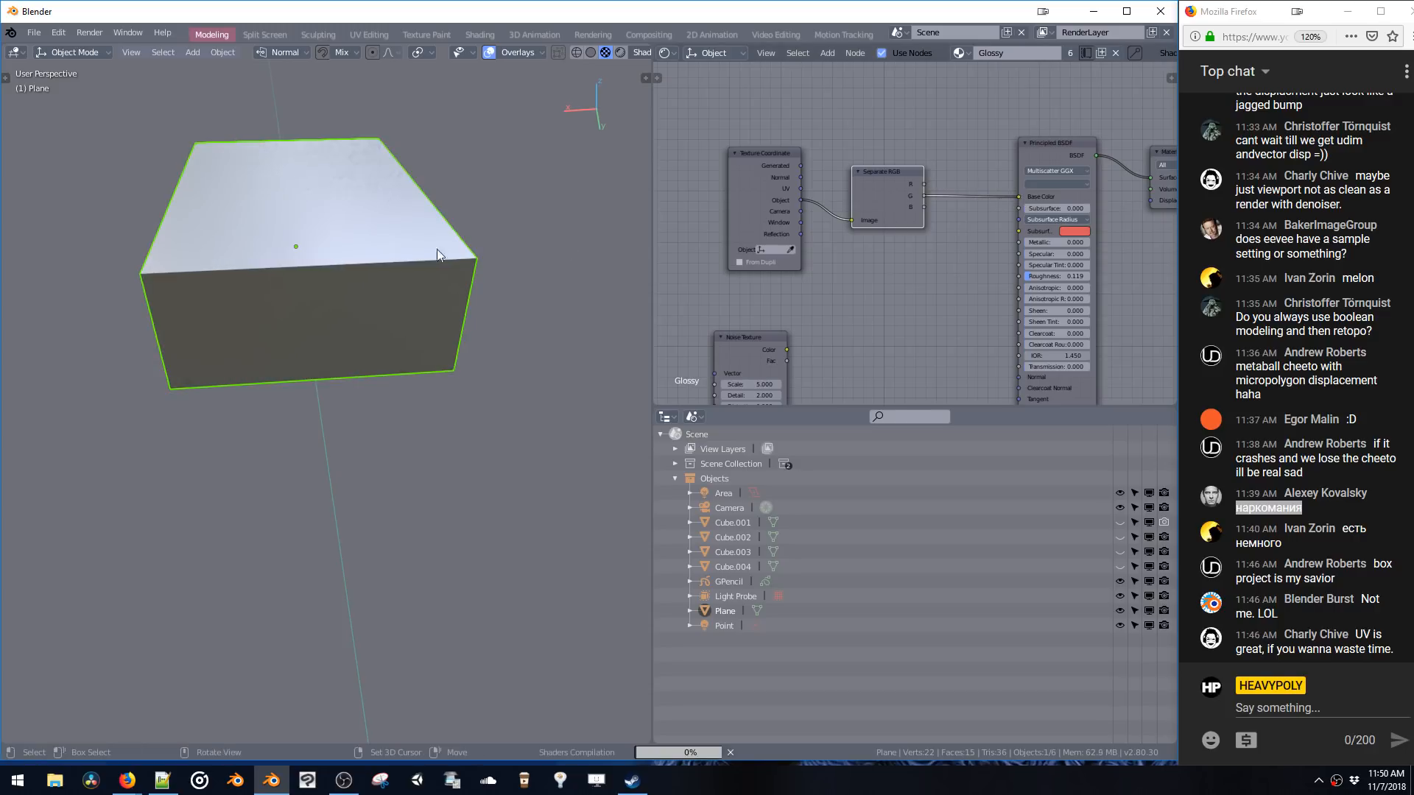
mouse_move(381, 253)
middle_mouse_down()
mouse_move(502, 255)
mouse_move(308, 267)
middle_mouse_up()
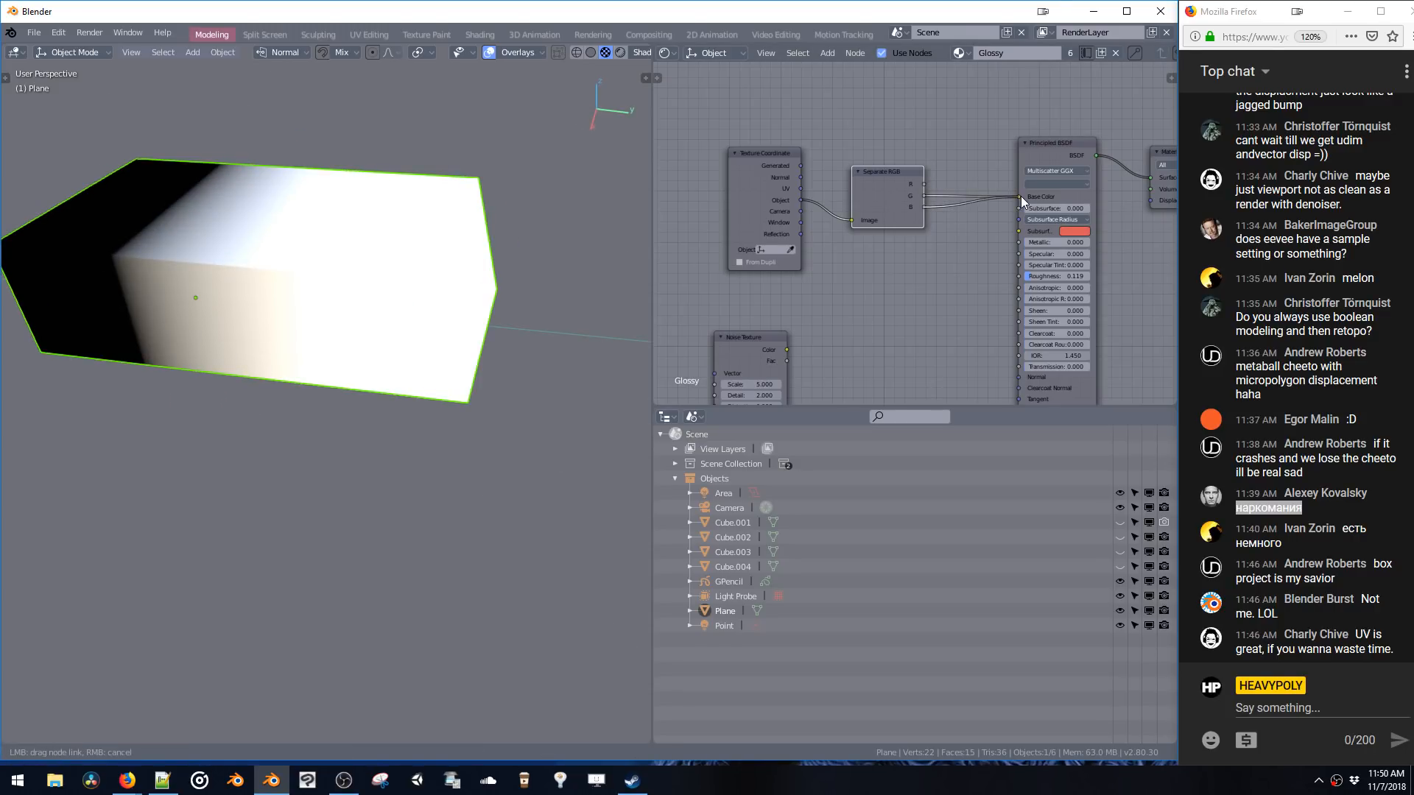
left_click_drag(1021, 196, 1022, 197)
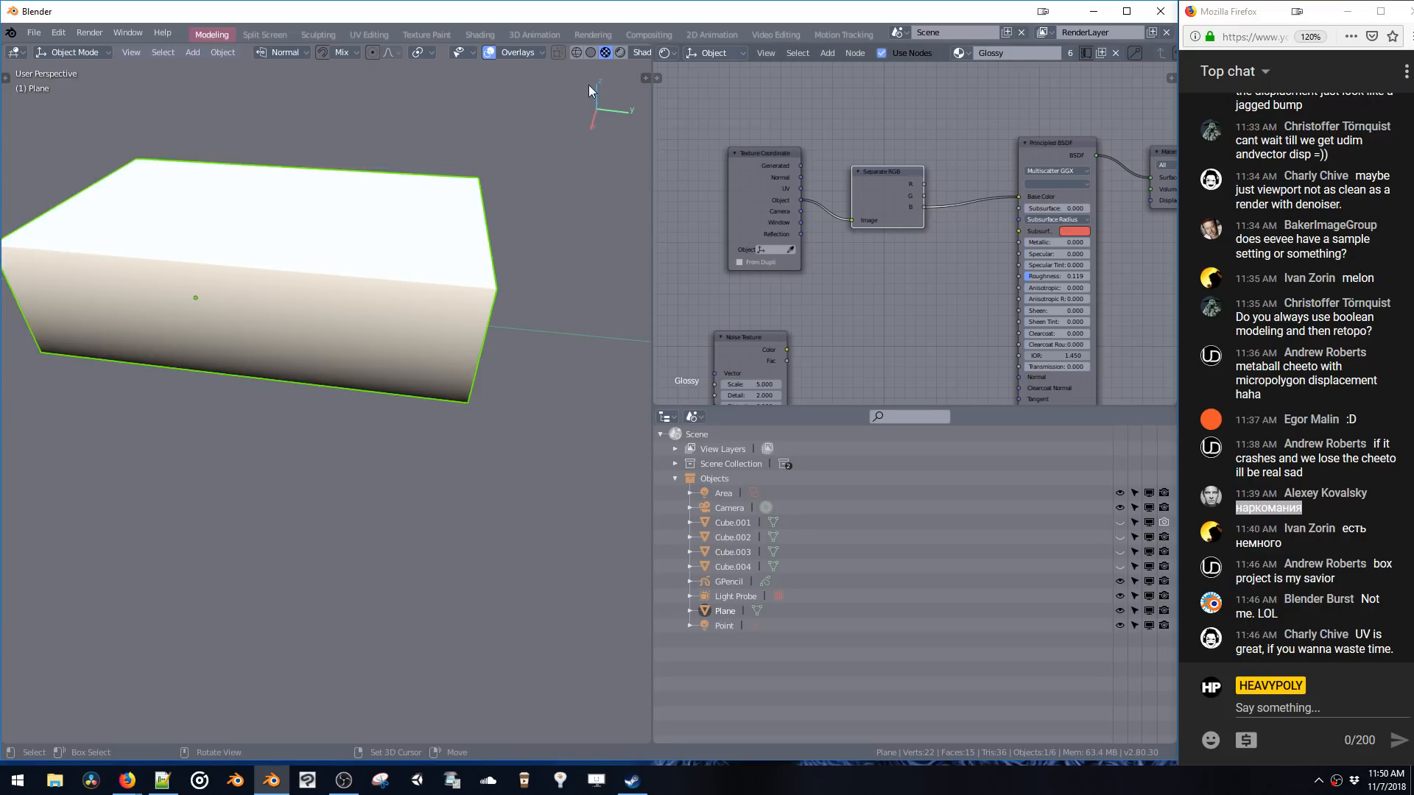
- Enter Edit Mode on the box, select its long side face and nudge it slightly
middle_click_drag(560, 221, 427, 203)
key("Tab")
left_click(360, 234)
key("g")
left_click(365, 237)
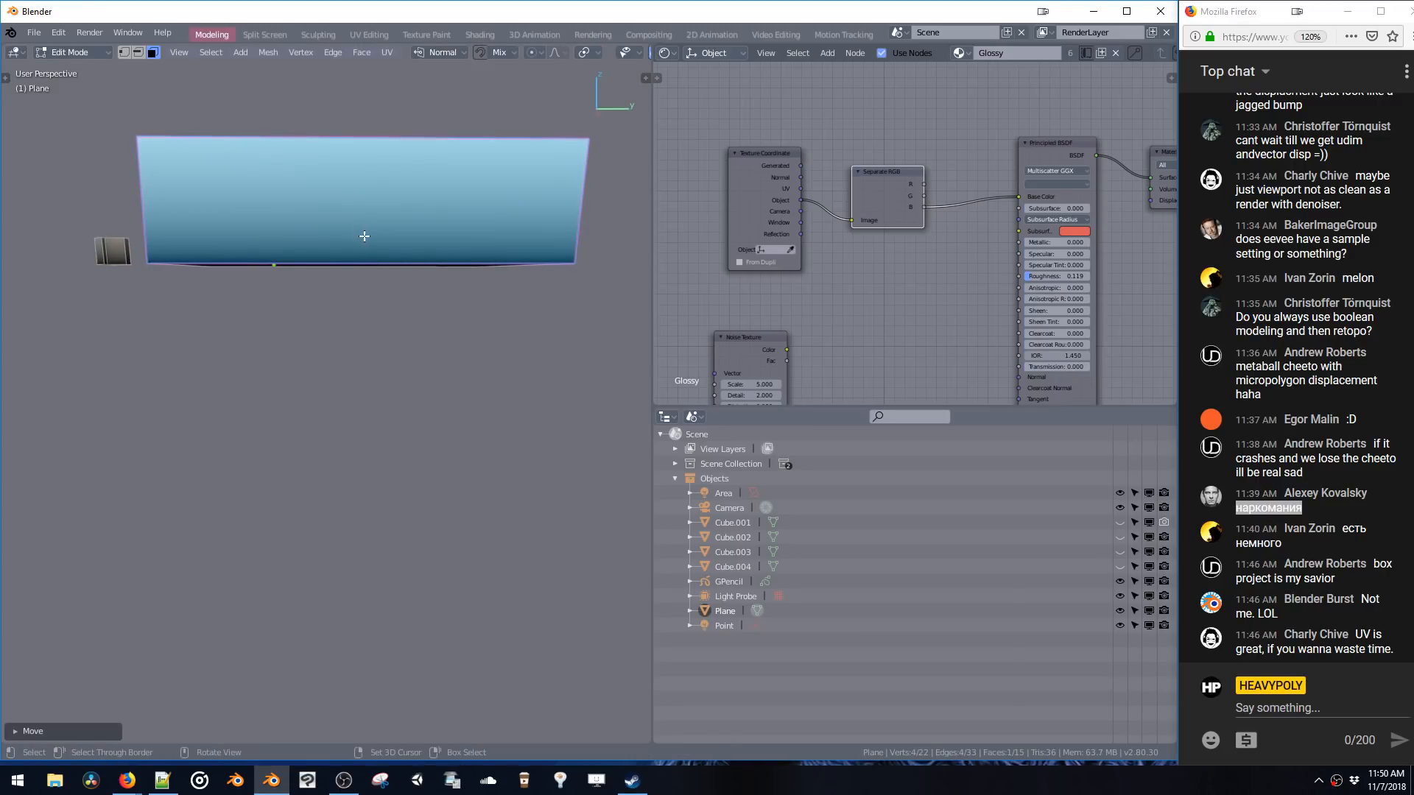
- Select all of the box's linked geometry and shift it along Z until the object origin sits about halfway up its side
key("ctrl+l")
key("g")
key("z")
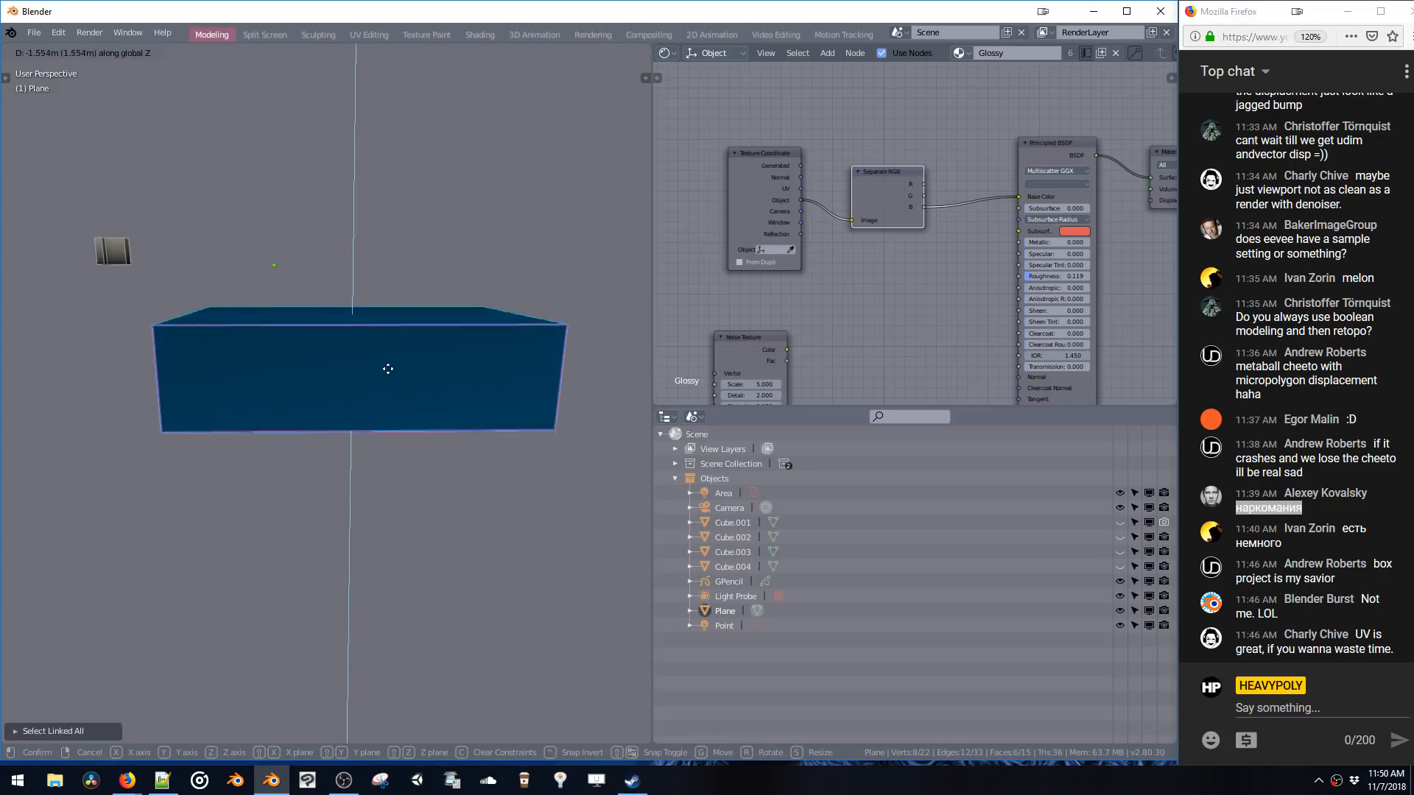
left_click(372, 288)
key("g")
key("z")
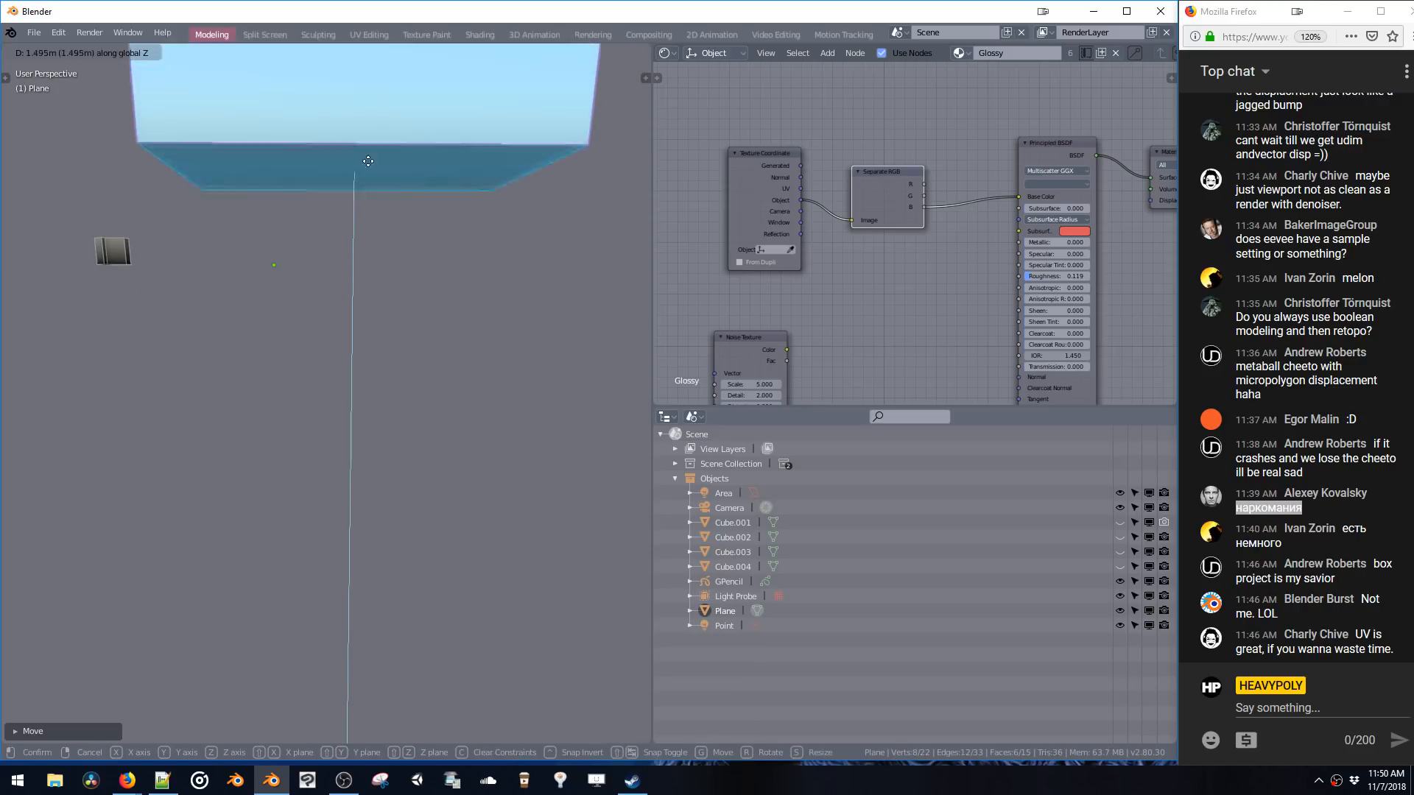
left_click(375, 275)
middle_click_drag(375, 275, 330, 274)
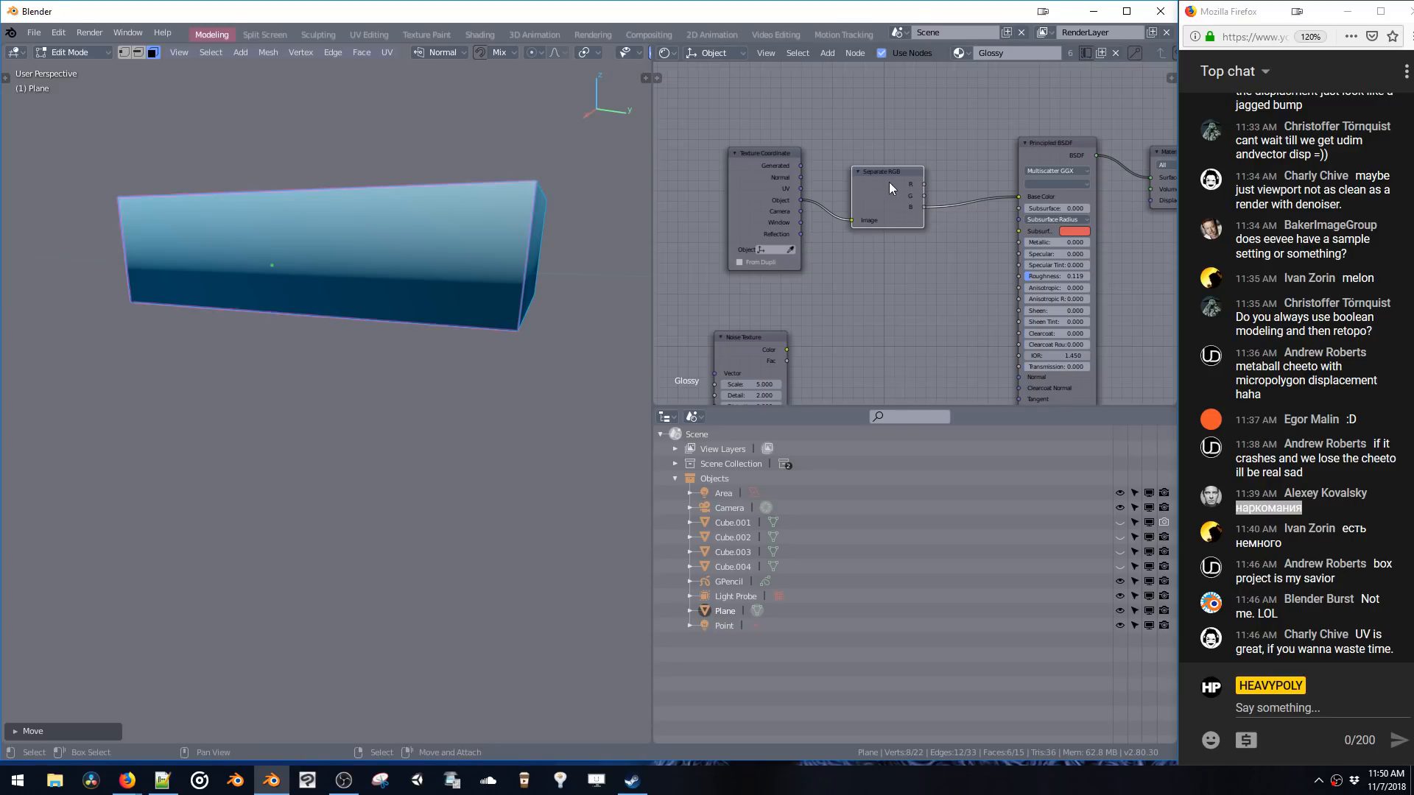
- Insert a Math node set to Add between the B output and Base Color, with its second value at about -0.4
left_click_drag(890, 188, 872, 184)
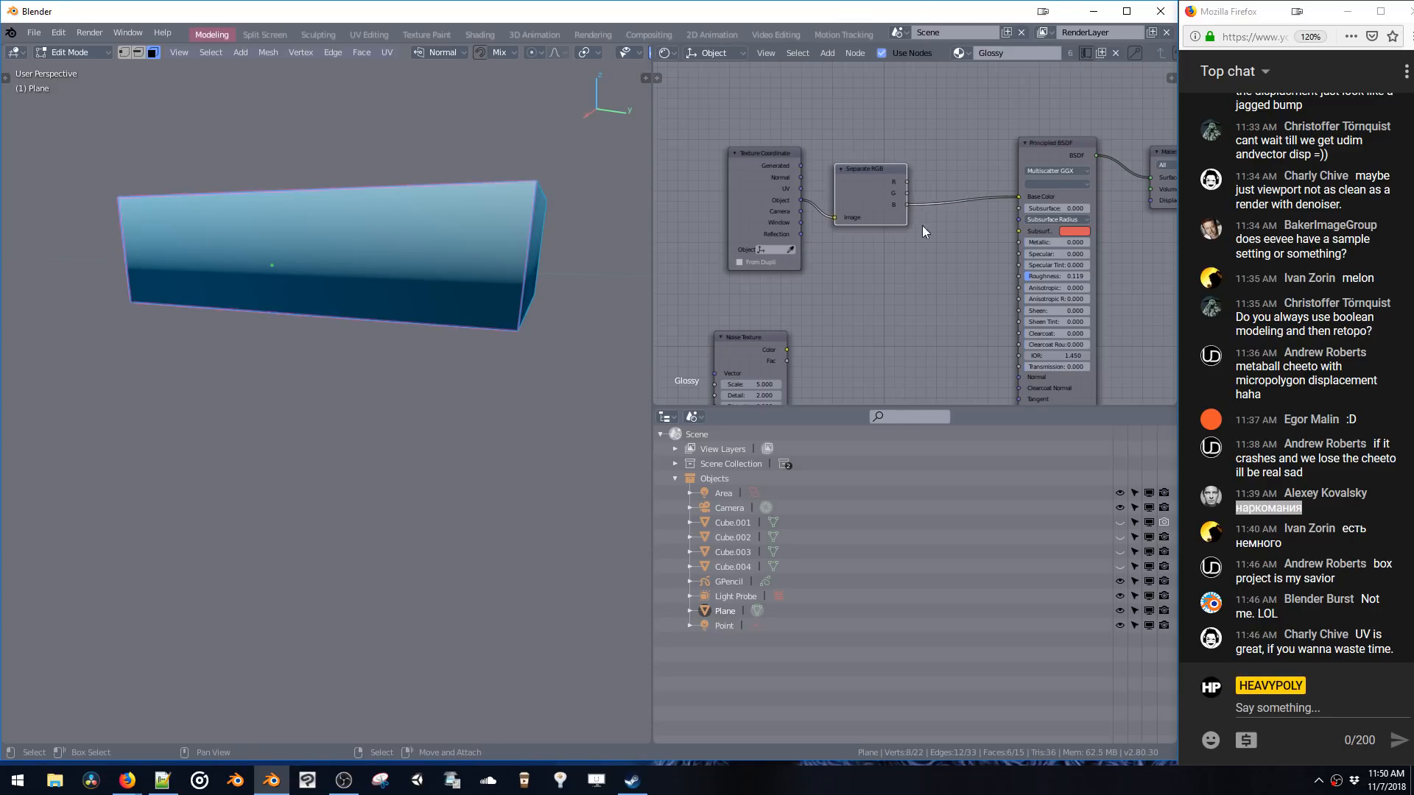
key("shift+a")
left_click(845, 291)
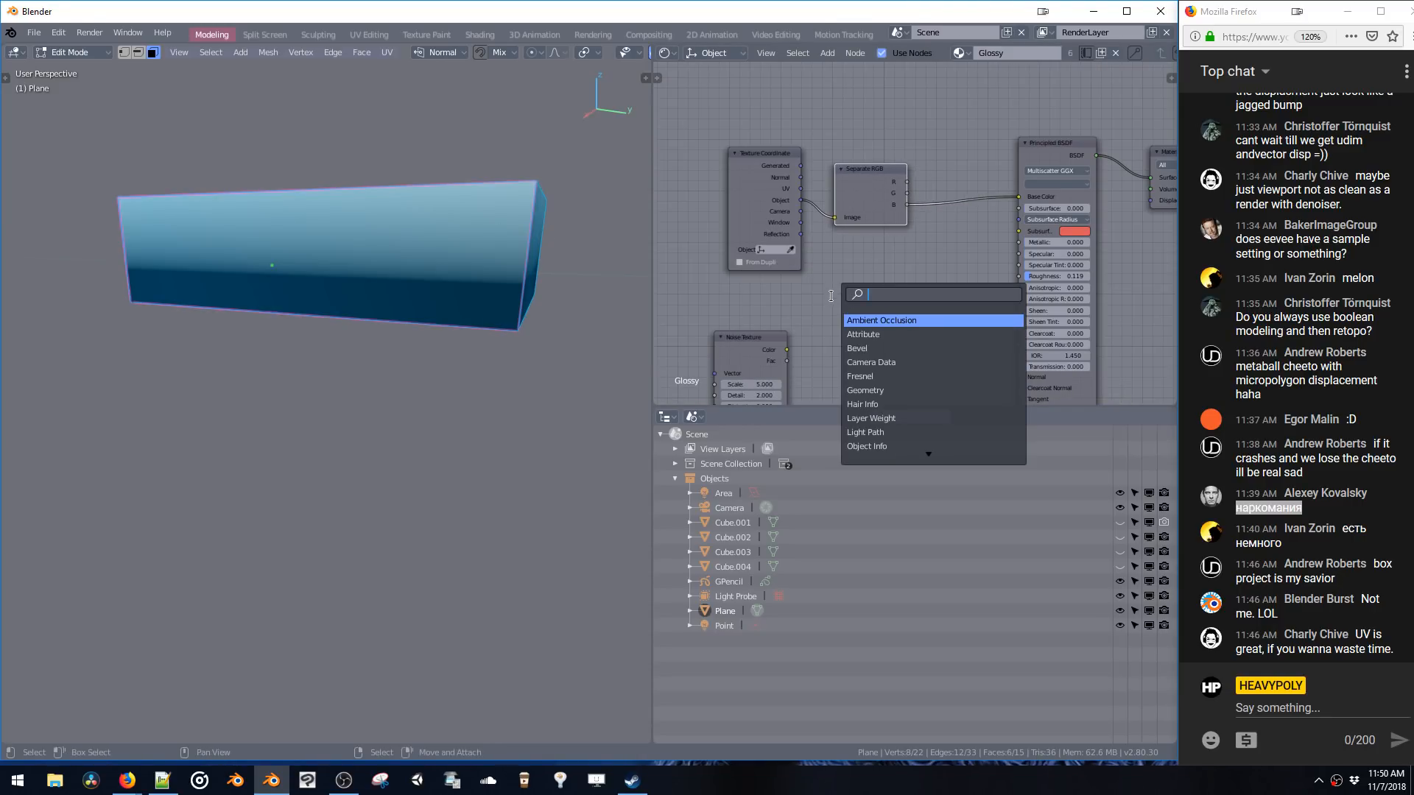
left_click(864, 319)
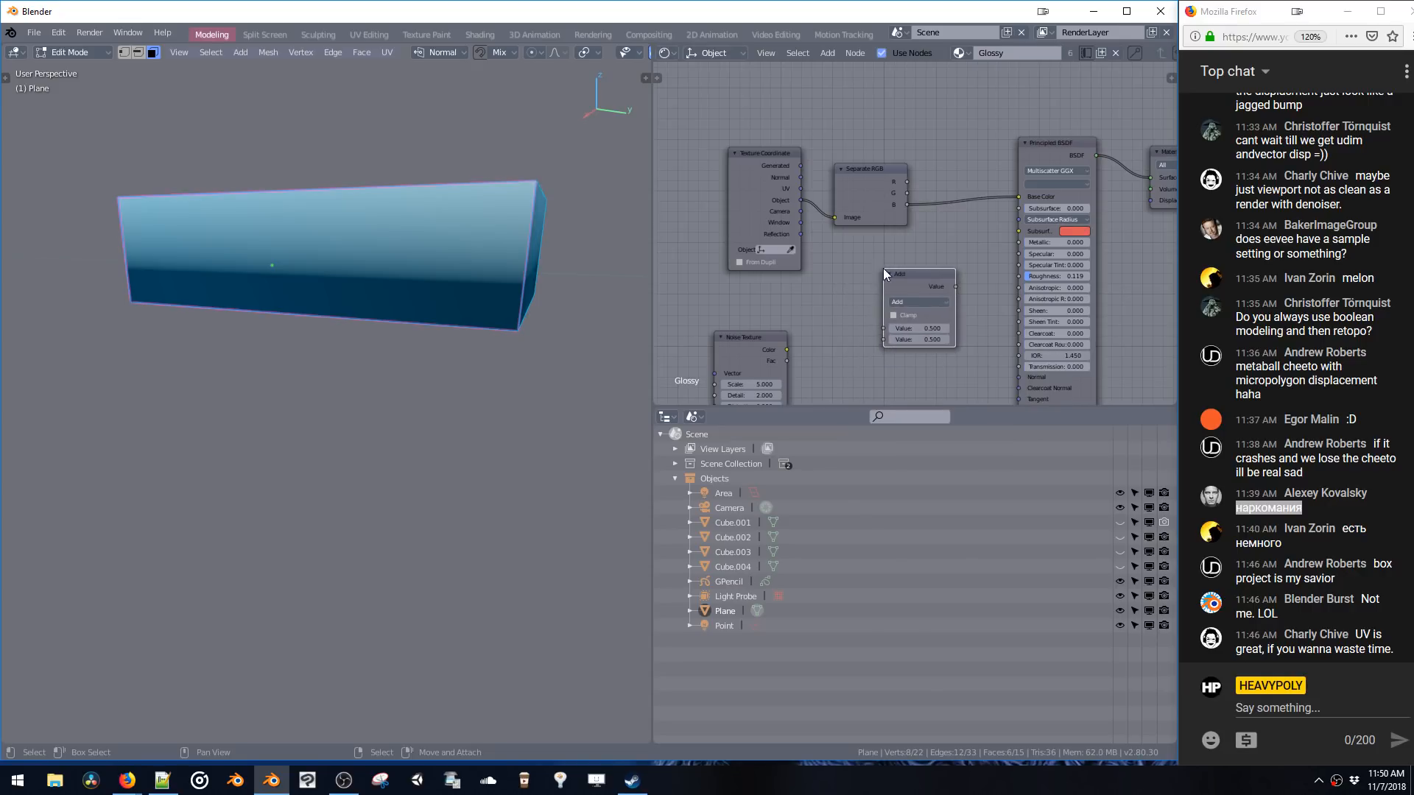
left_click(993, 200)
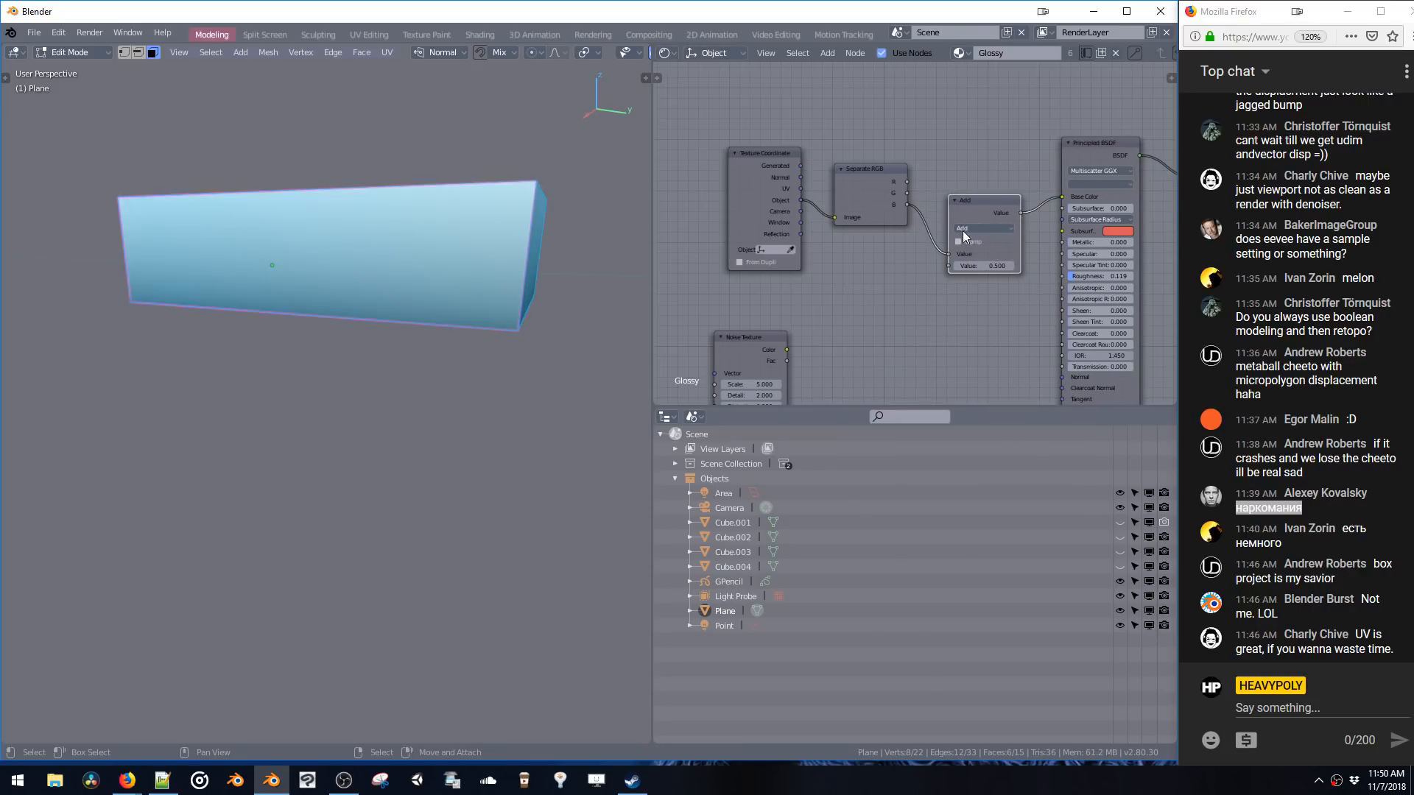
left_click_drag(987, 265, 974, 262)
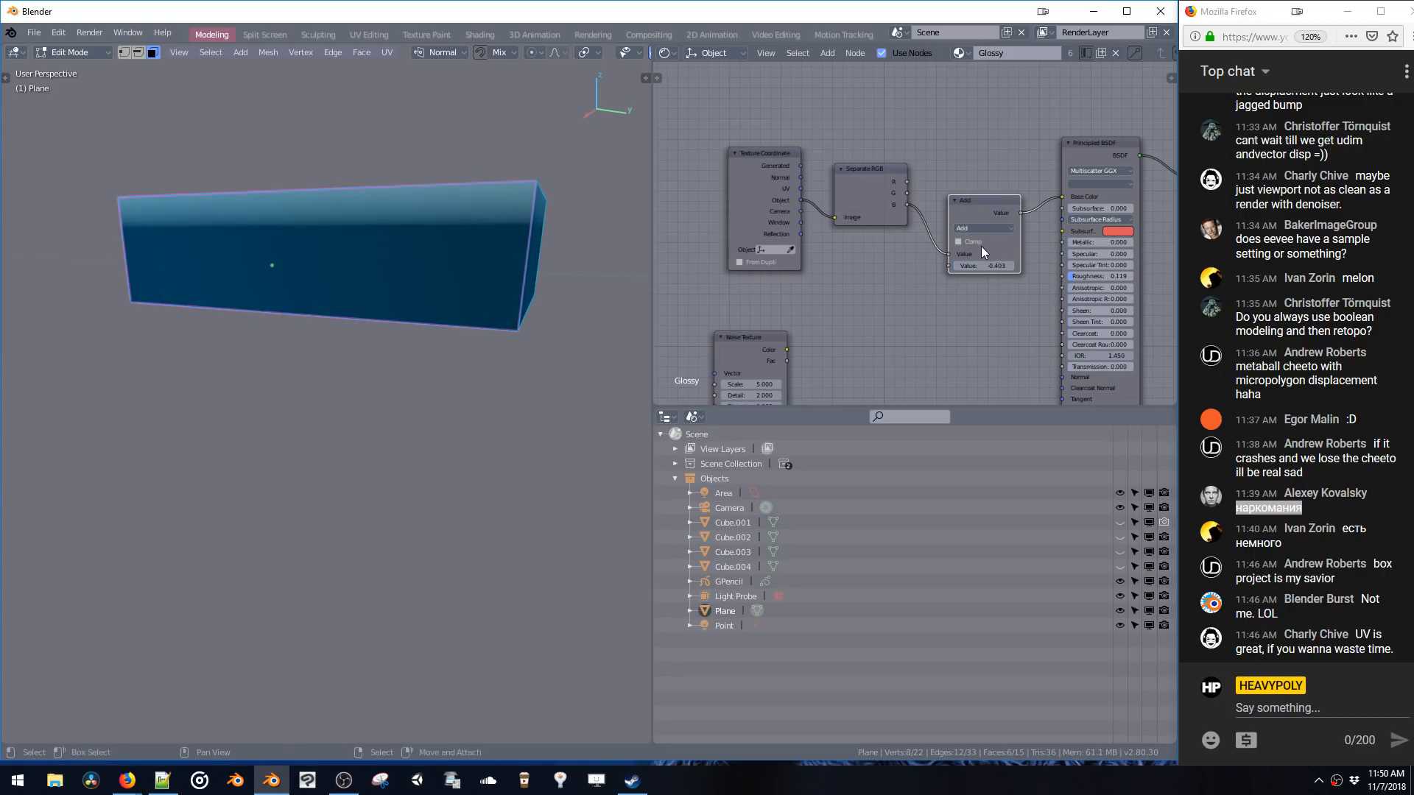
- Change the Math node's operation to Multiply and set its second value to 0.1
left_click(979, 229)
left_click(978, 192)
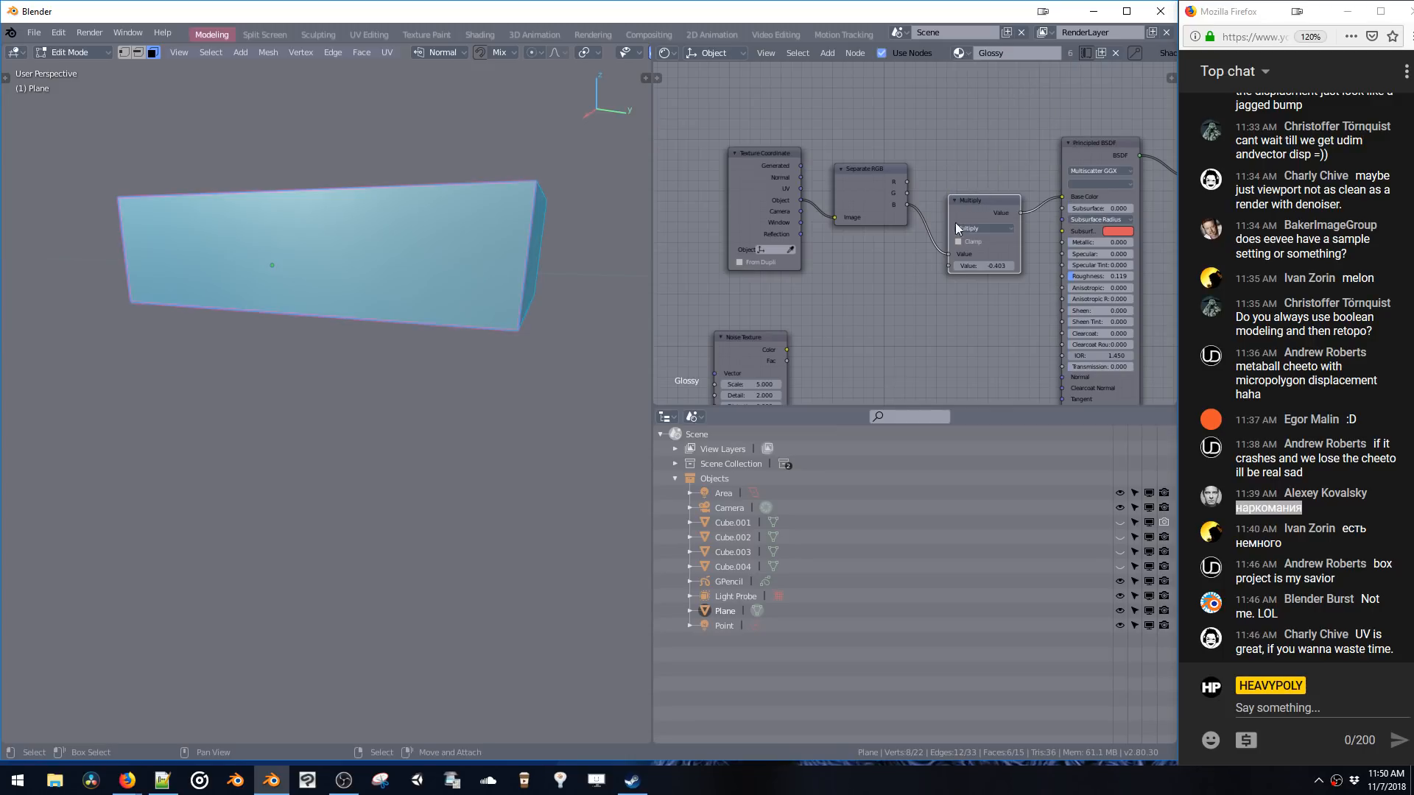
mouse_move(981, 263)
left_mouse_down()
mouse_move(949, 261)
mouse_move(1002, 255)
mouse_move(992, 265)
left_mouse_up()
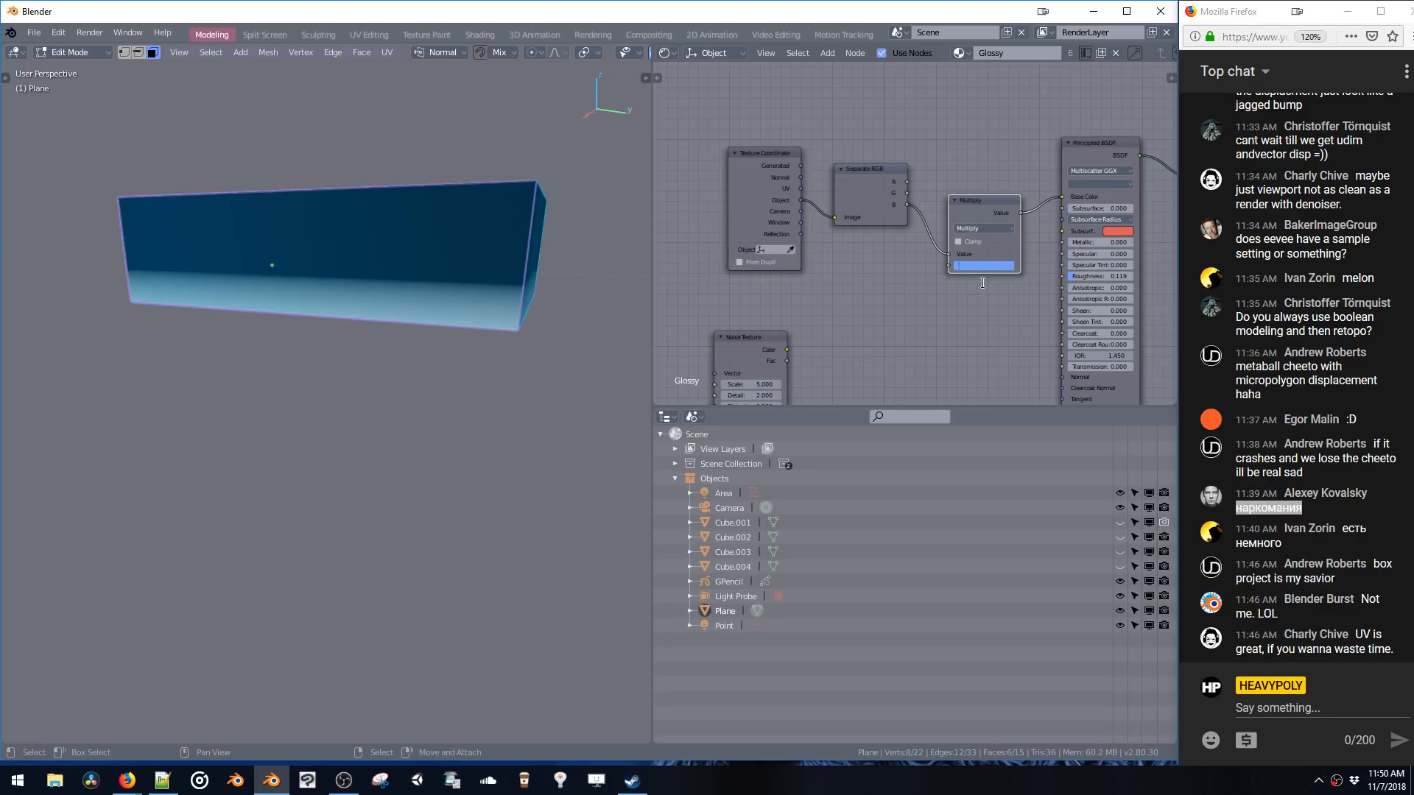
type("0.1")
key("Return")
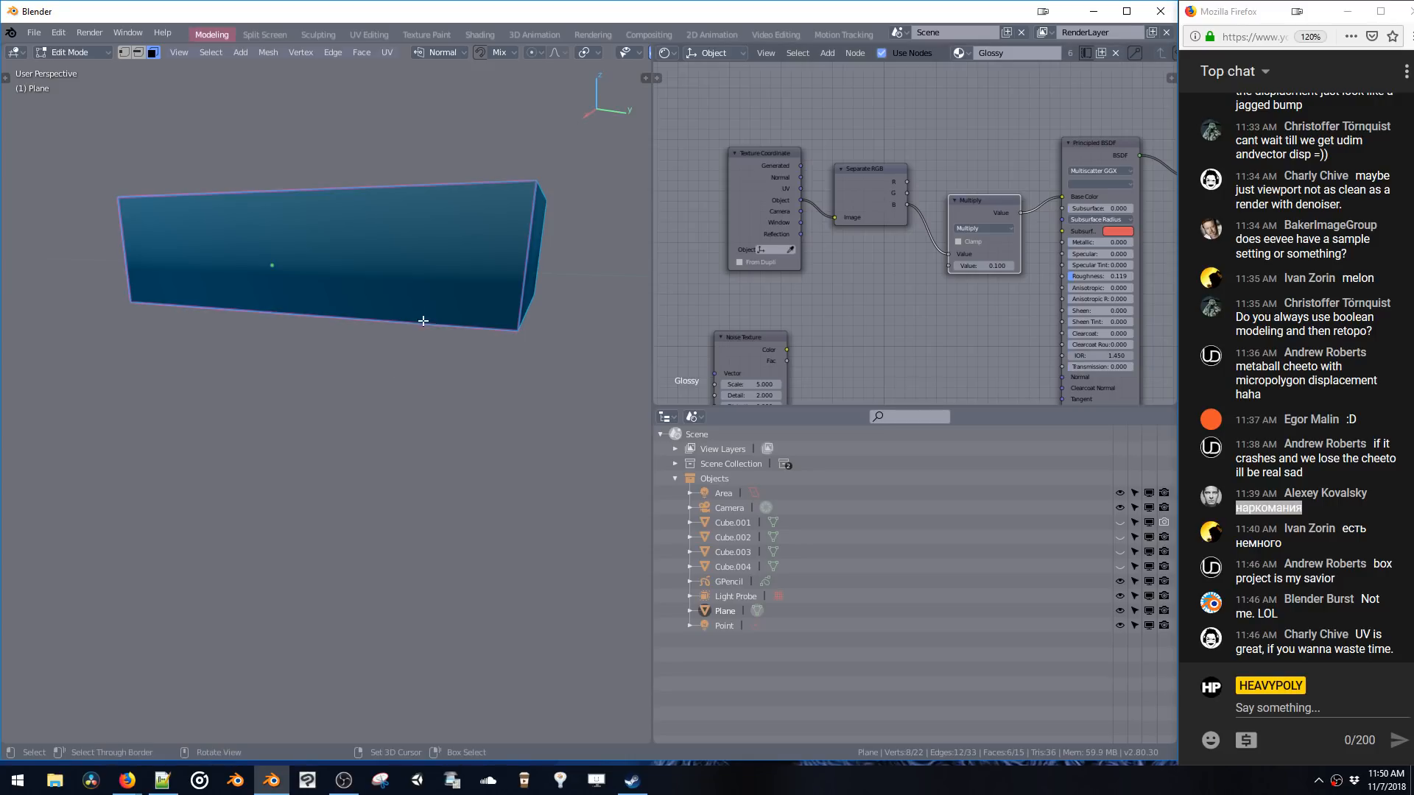
- Scale the selected box along Z to more than double its height
key("space")
key("space")
key("s")
key("z")
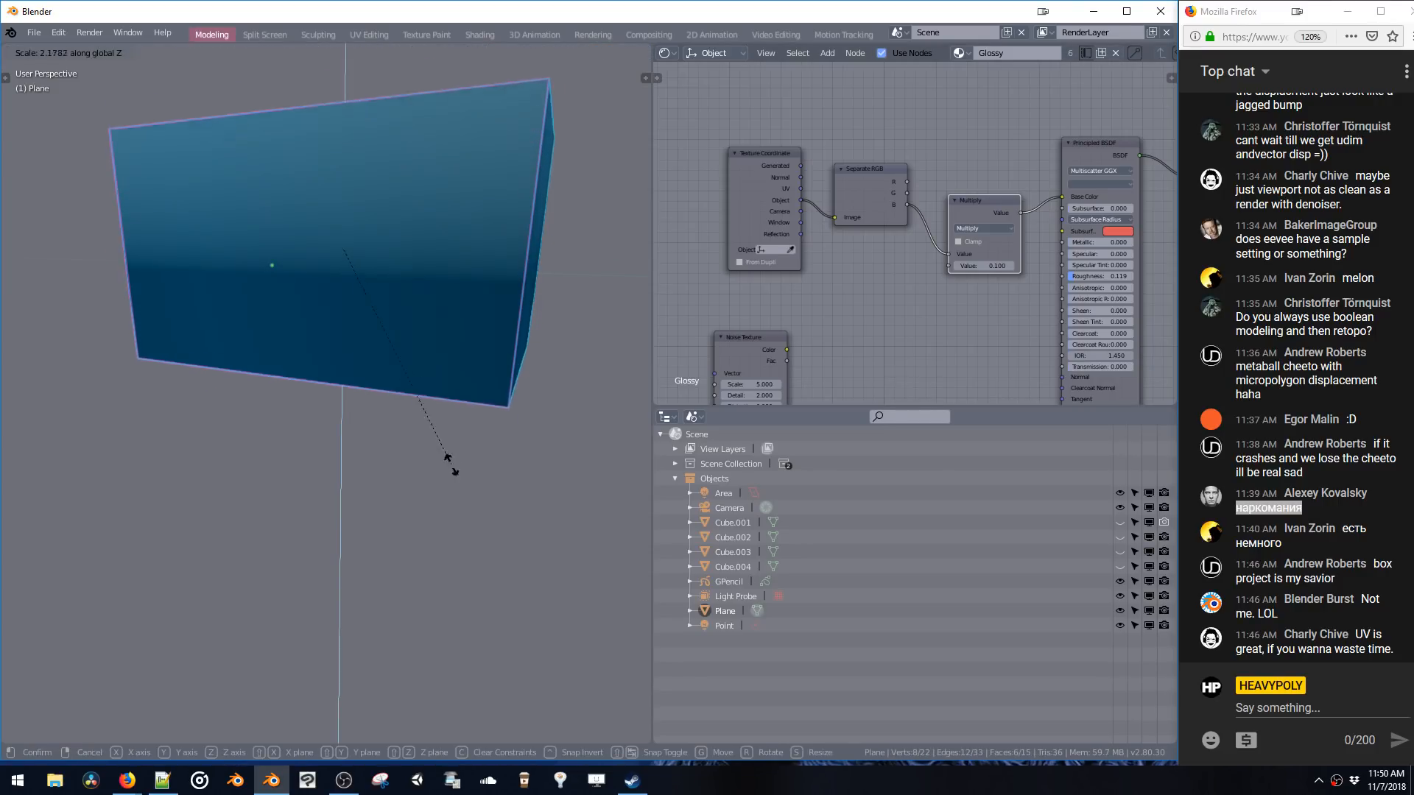
left_click(464, 561)
- Select only the box's top face and raise it along Z in two moves to form a tall column
key("alt+a")
middle_click_drag(489, 390, 369, 258)
left_click(352, 258)
key("g")
key("z")
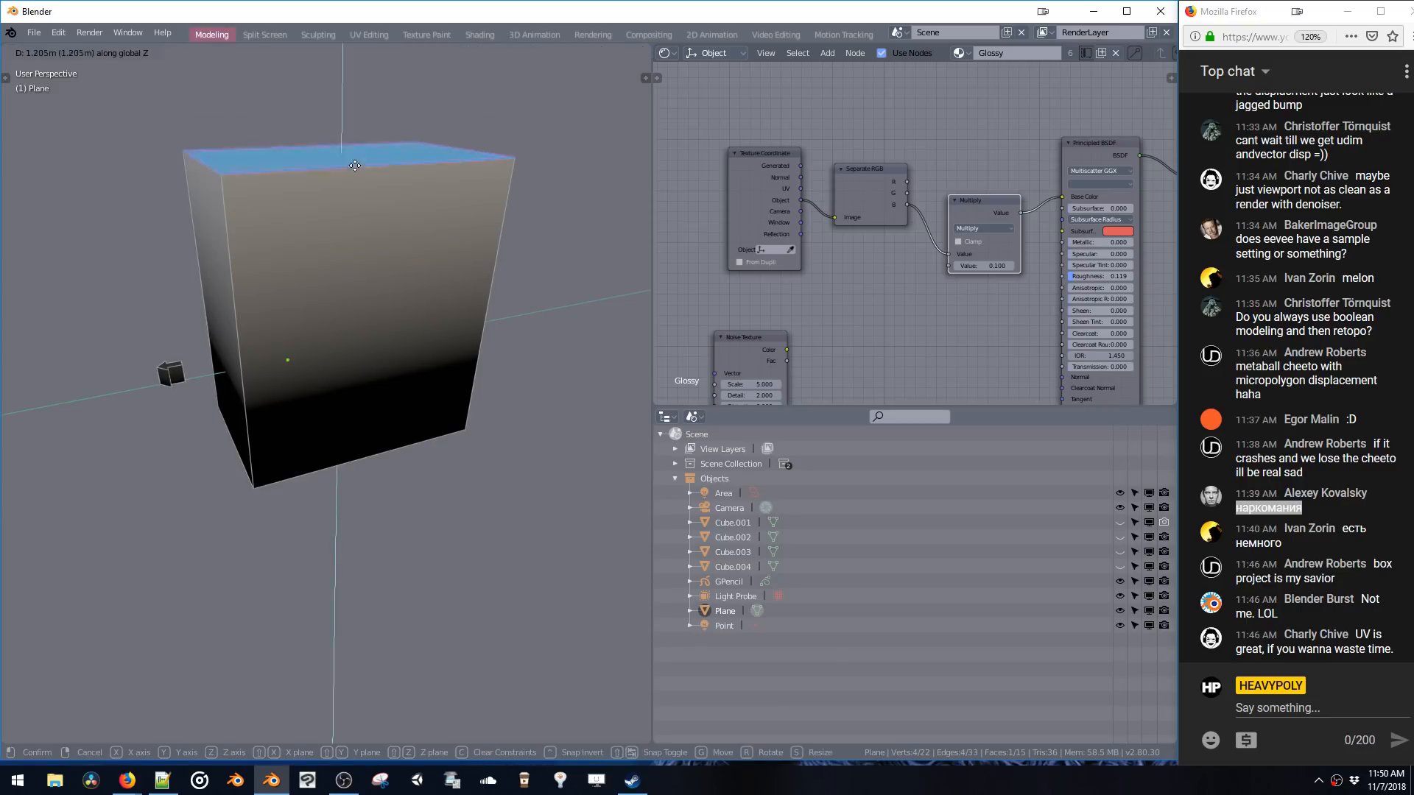
left_click(354, 88)
middle_click_drag(353, 208, 365, 328, "ctrl")
key("g")
key("z")
left_click(378, 173)
middle_click_drag(377, 174, 308, 371, "ctrl")
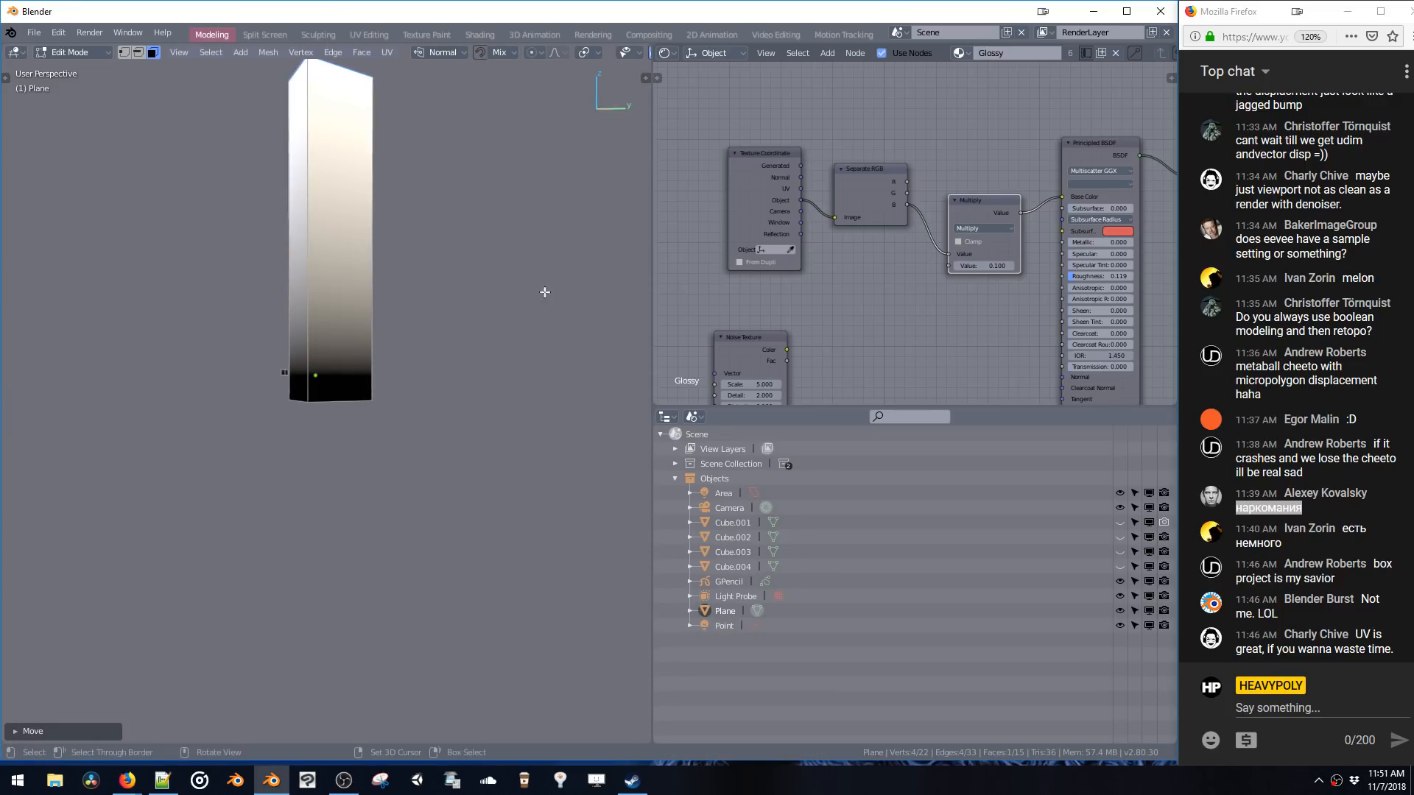
- Change the Math node's operation to Divide and adjust its second value to 17.684 to stretch the gradient up the column
left_click_drag(993, 263, 990, 263)
left_click(977, 230)
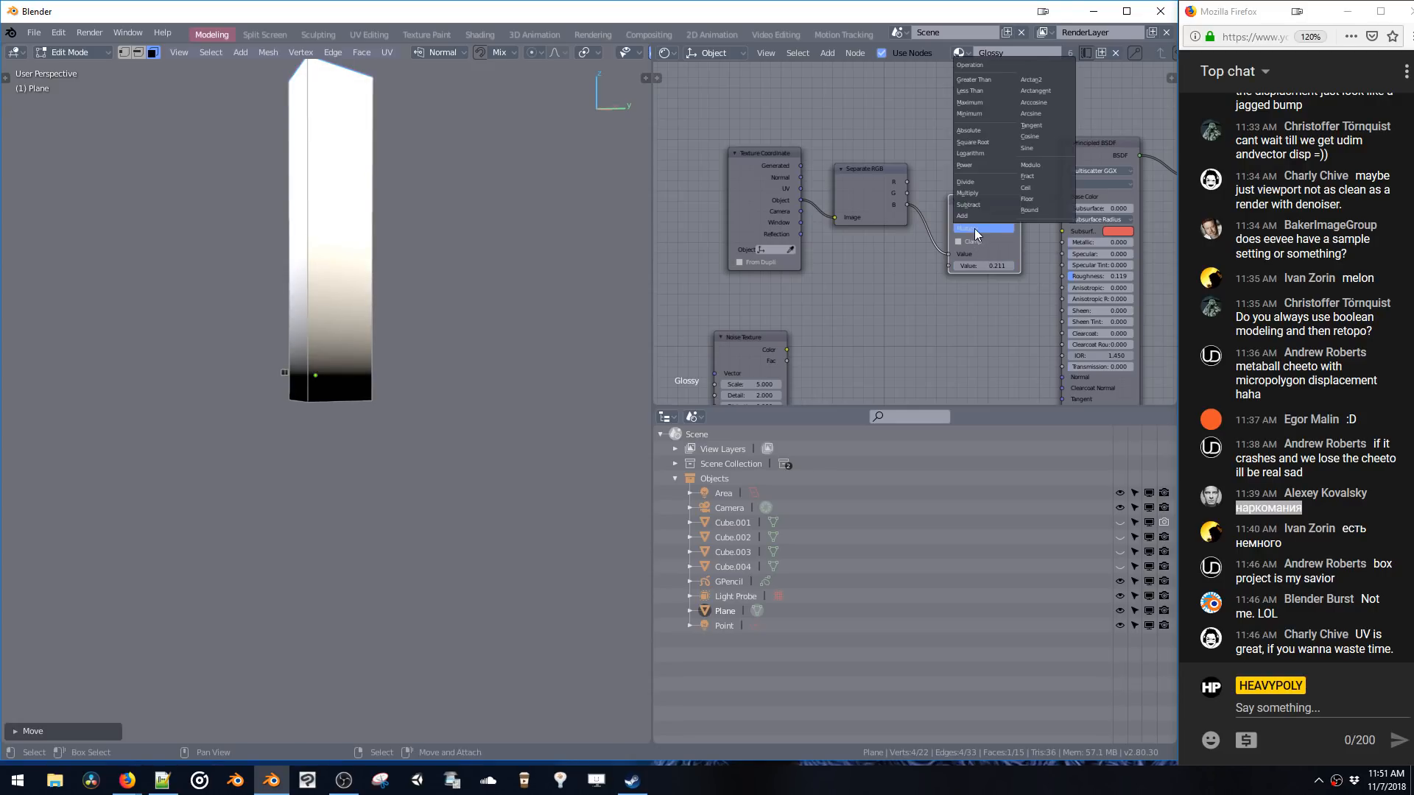
left_click(966, 182)
left_click(978, 266)
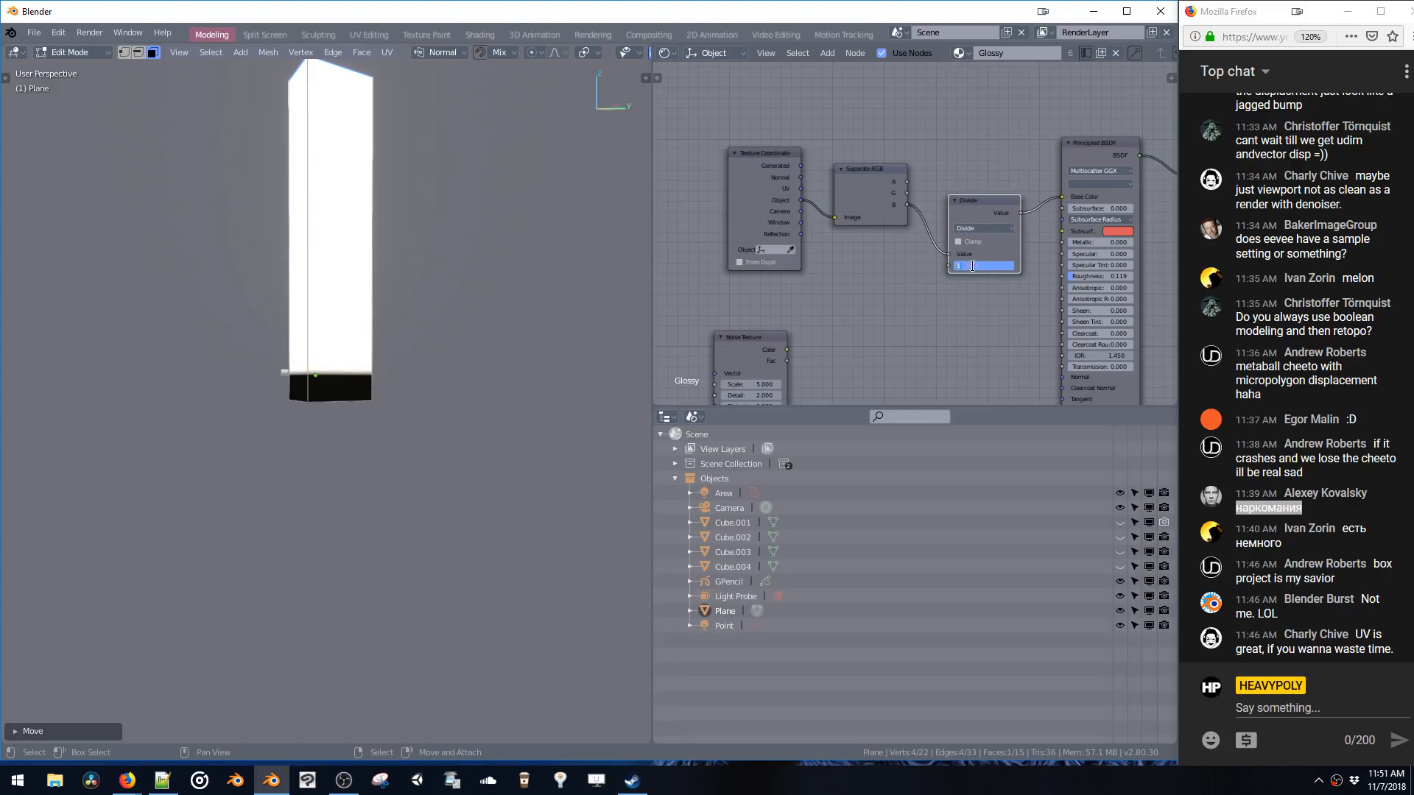
type("1")
key("Return")
left_click_drag(961, 272, 1001, 264)
type("8")
key("Return")
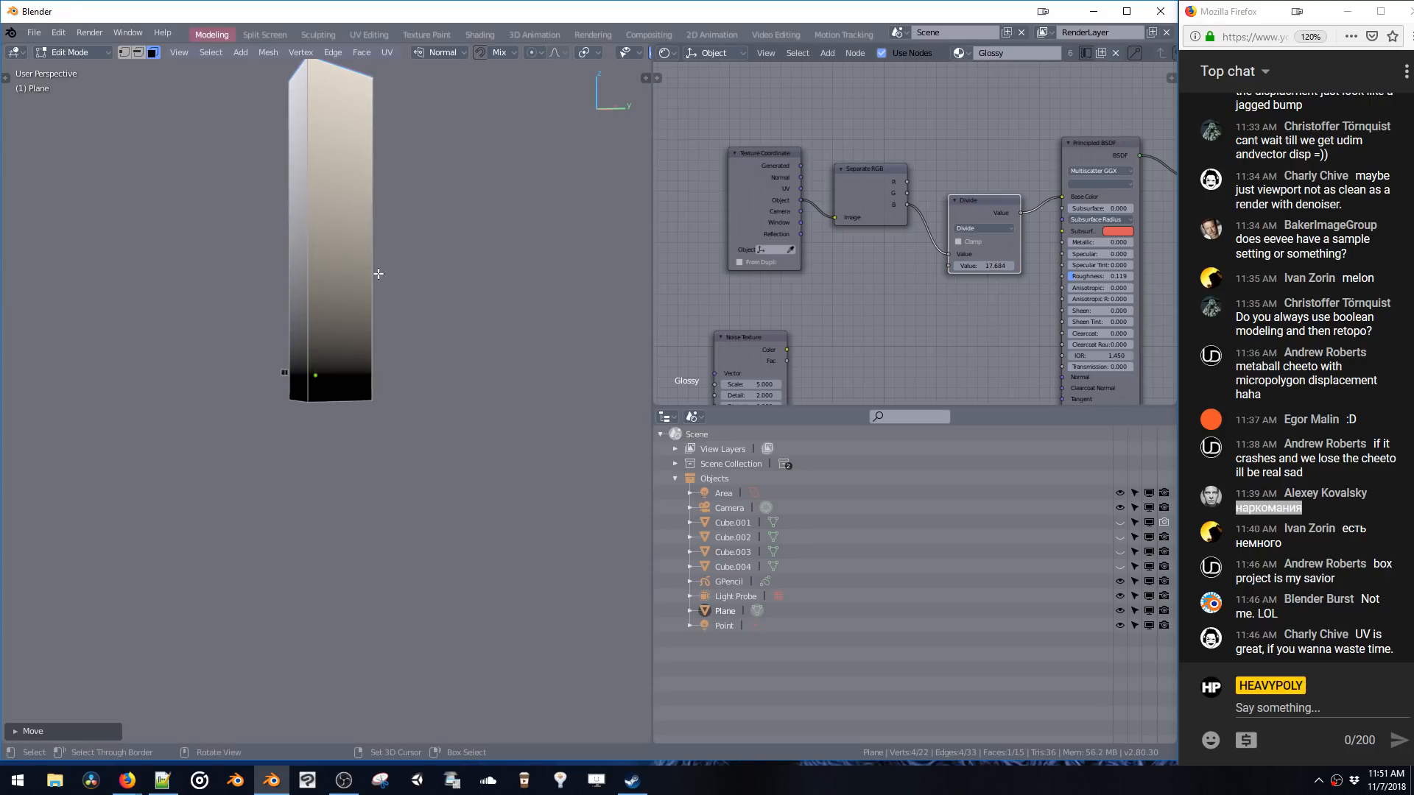
- Link the Separate RGB node's G output to the Divide node's second value
middle_click_drag(378, 273, 381, 255)
middle_click_drag(904, 217, 837, 253)
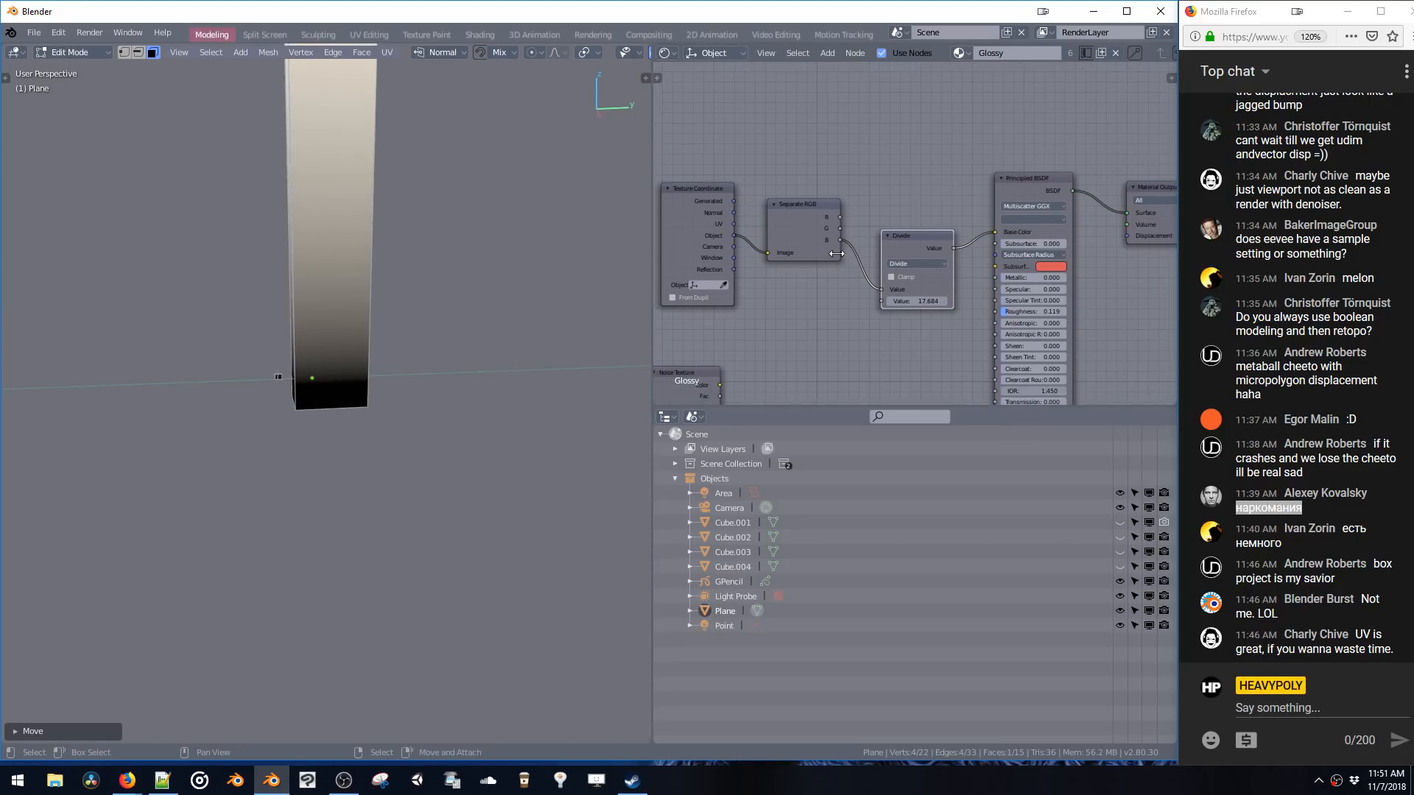
left_click_drag(839, 229, 881, 301)
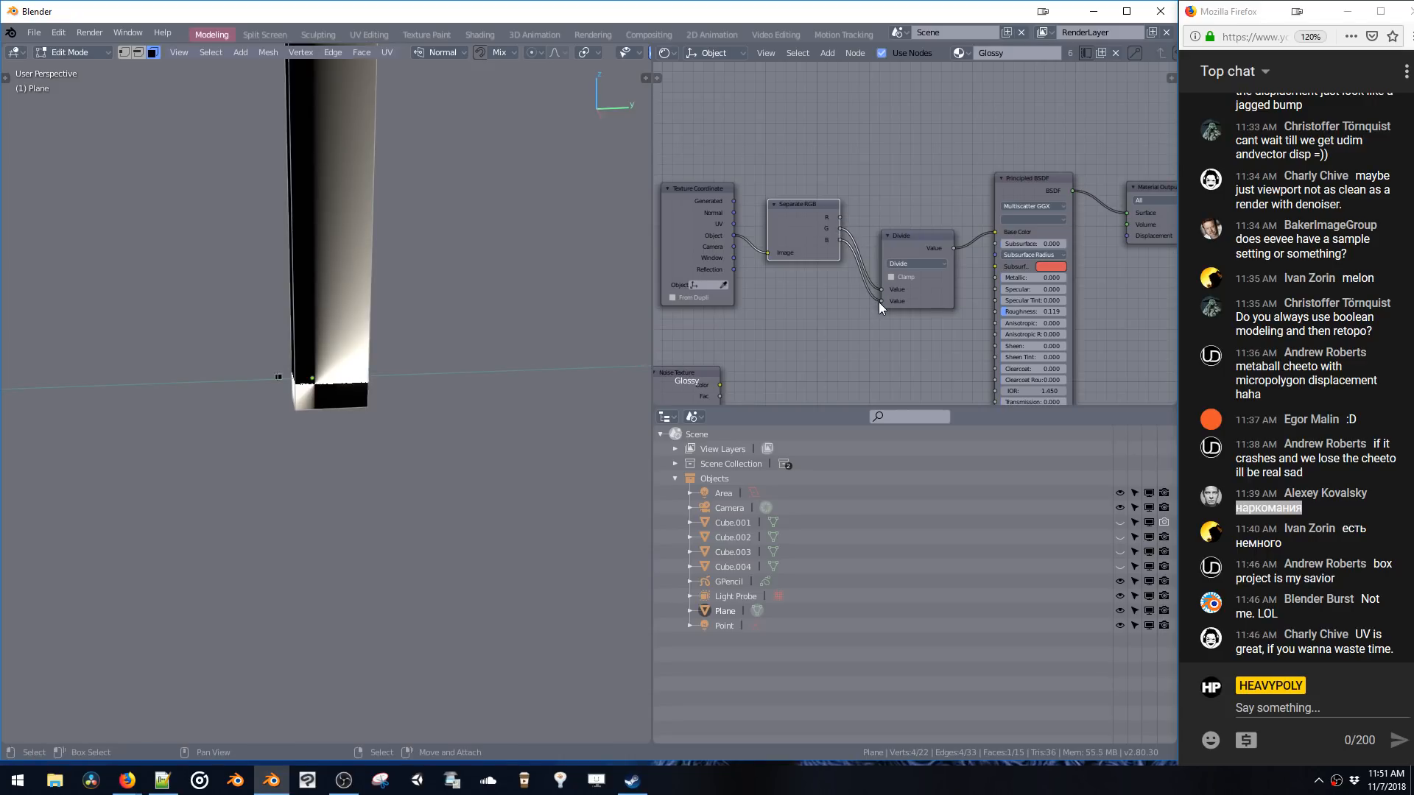
middle_click_drag(389, 276, 427, 235)
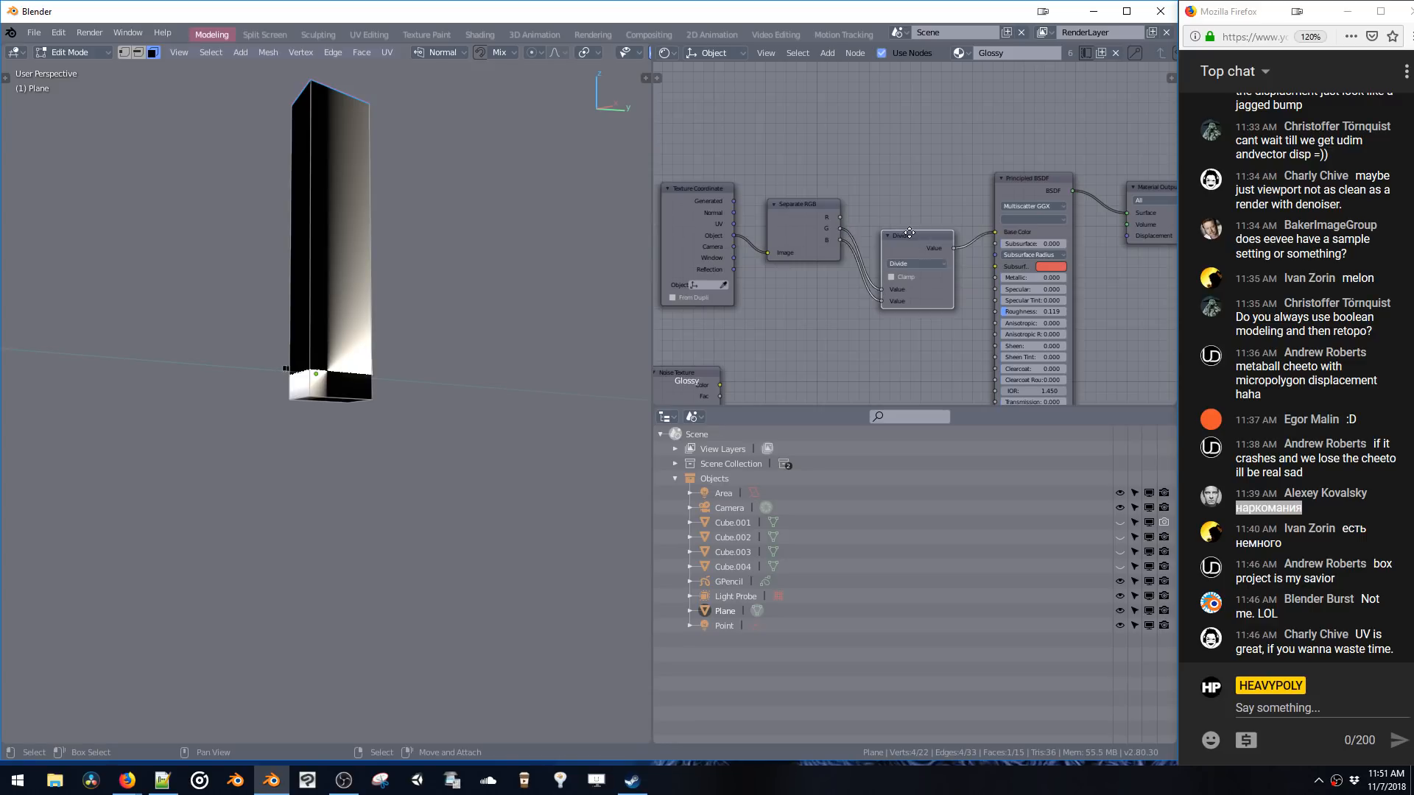
- Duplicate the Divide node into the link before the Principled BSDF and feed the R channel into the copy's second value
key("shift+d")
left_click(996, 179)
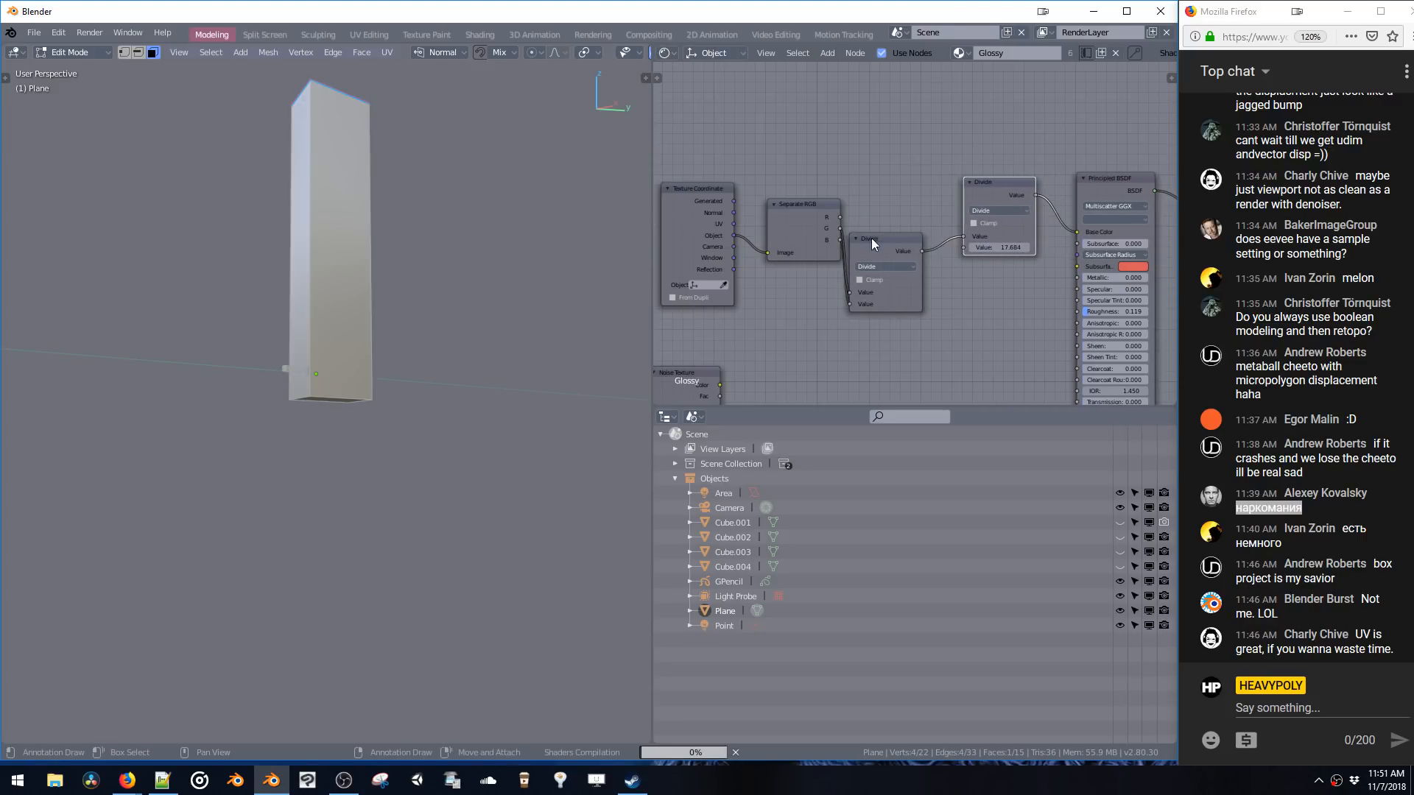
left_click_drag(967, 252, 964, 248)
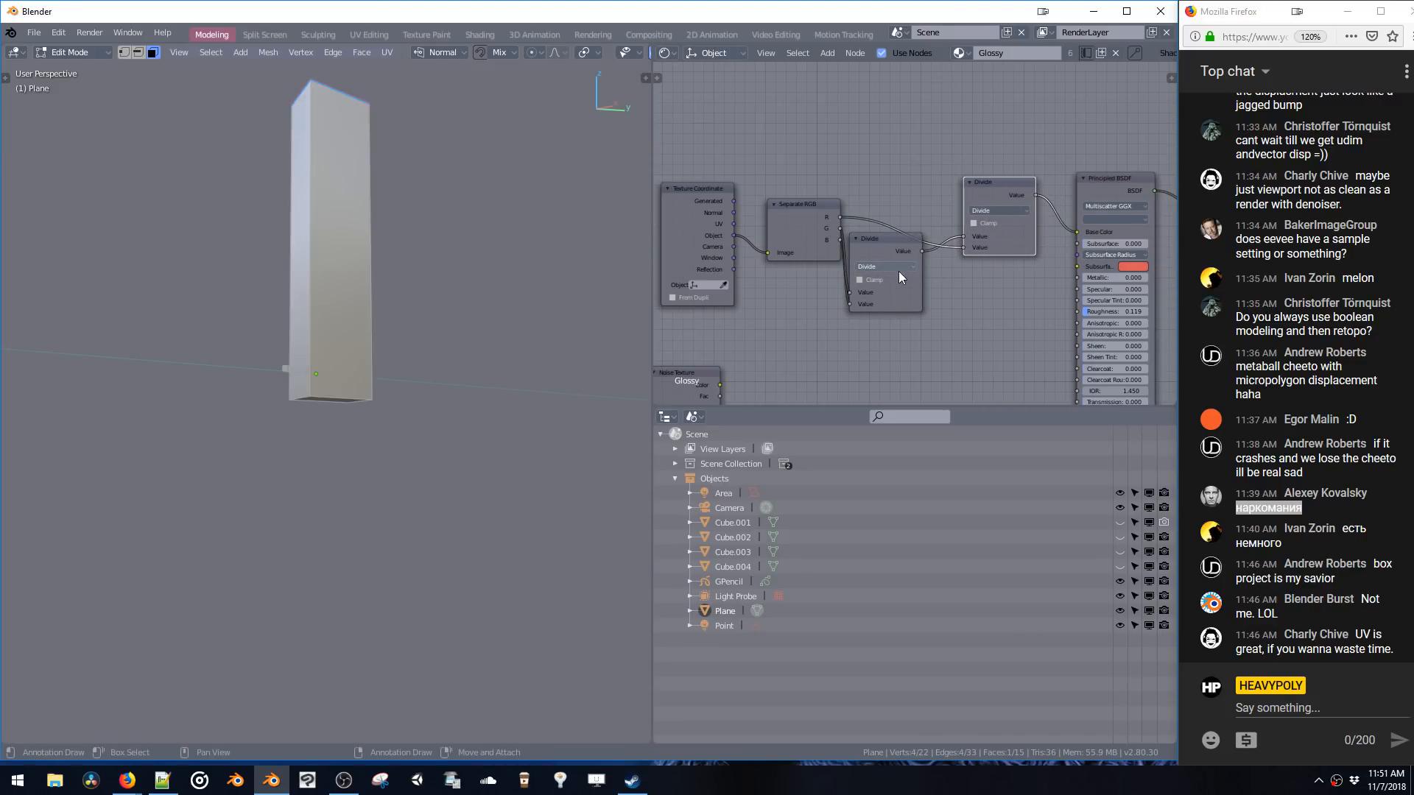
middle_click_drag(471, 309, 387, 225)
scroll(398, 208, "up", 2)
scroll(398, 208, "down", 4)
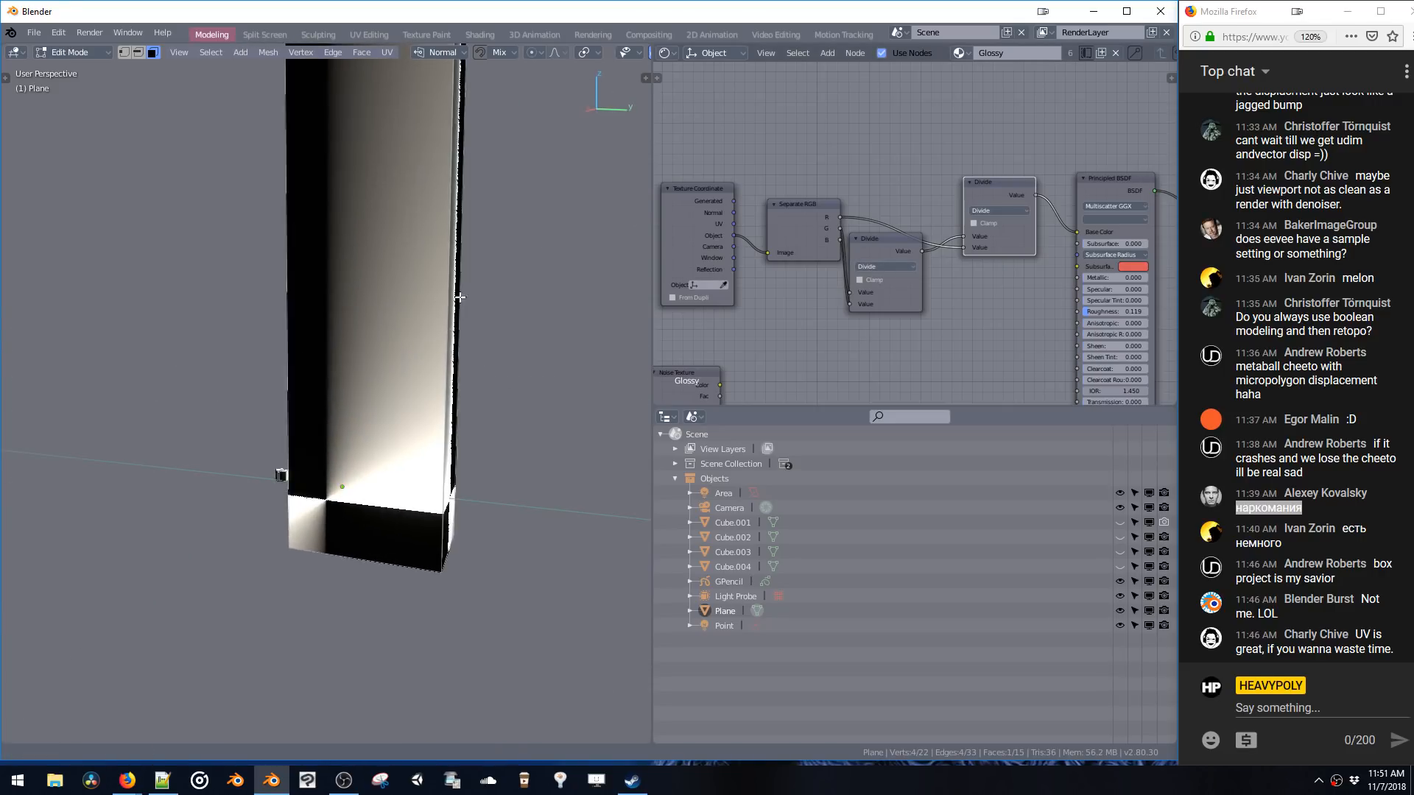
- Lower the column's top face along Z to shorten it to a compact box
key("g")
key("z")
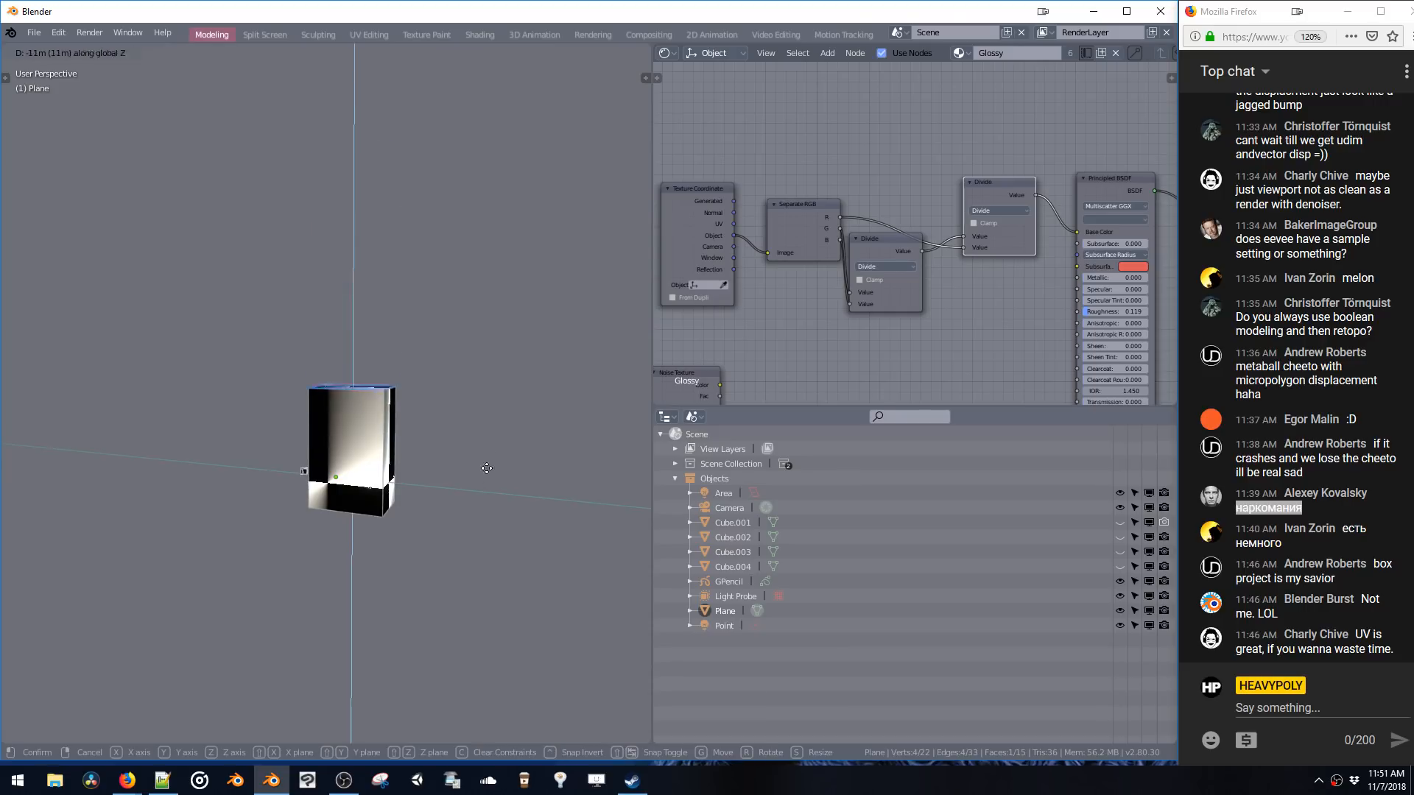
left_click(467, 404)
key("KP_Decimal")
middle_click_drag(467, 404, 581, 429)
scroll(566, 413, "down", 3)
- Add another Divide node copy just before the Principled BSDF and raise its second value to darken the pattern
left_click_drag(1011, 179, 993, 185)
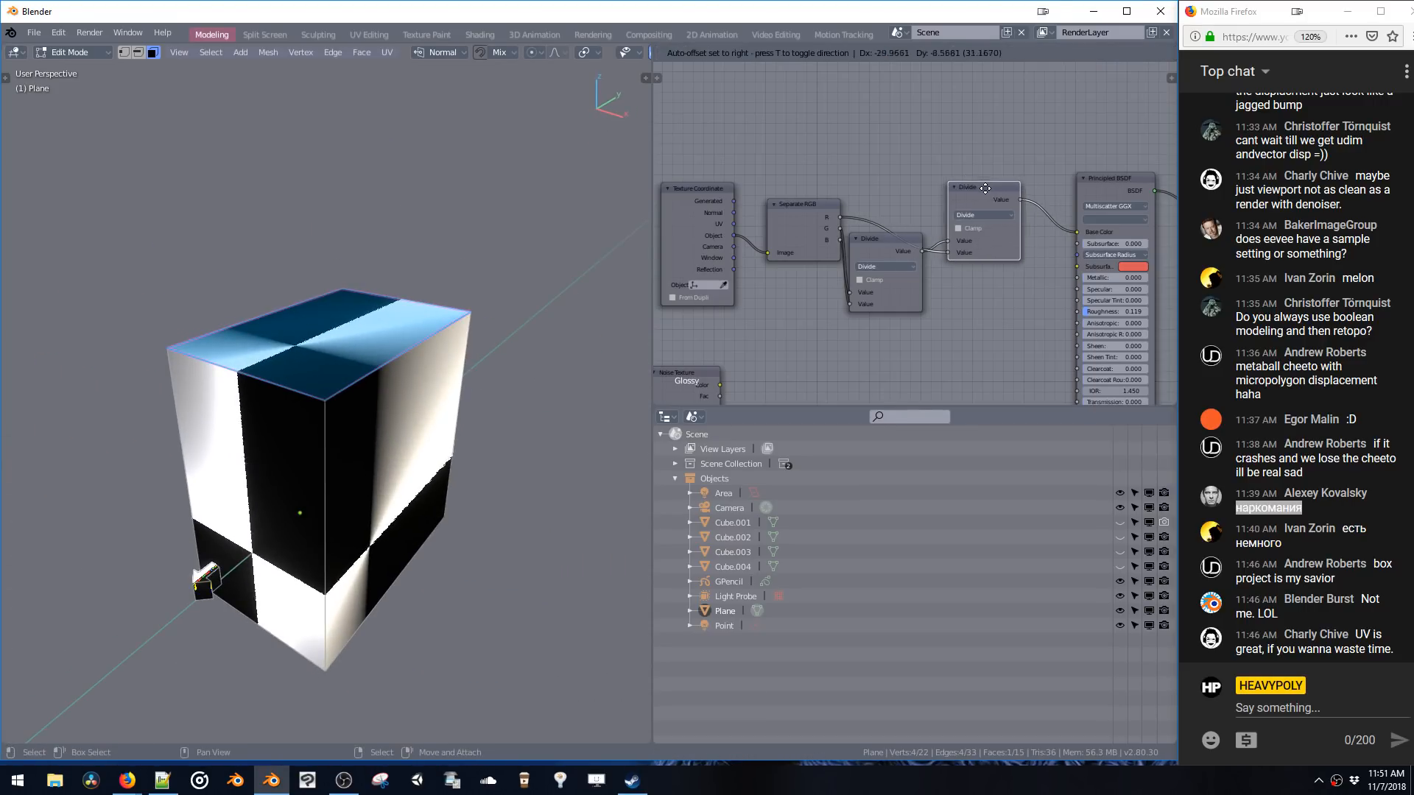
key("shift+d")
left_click(1097, 221)
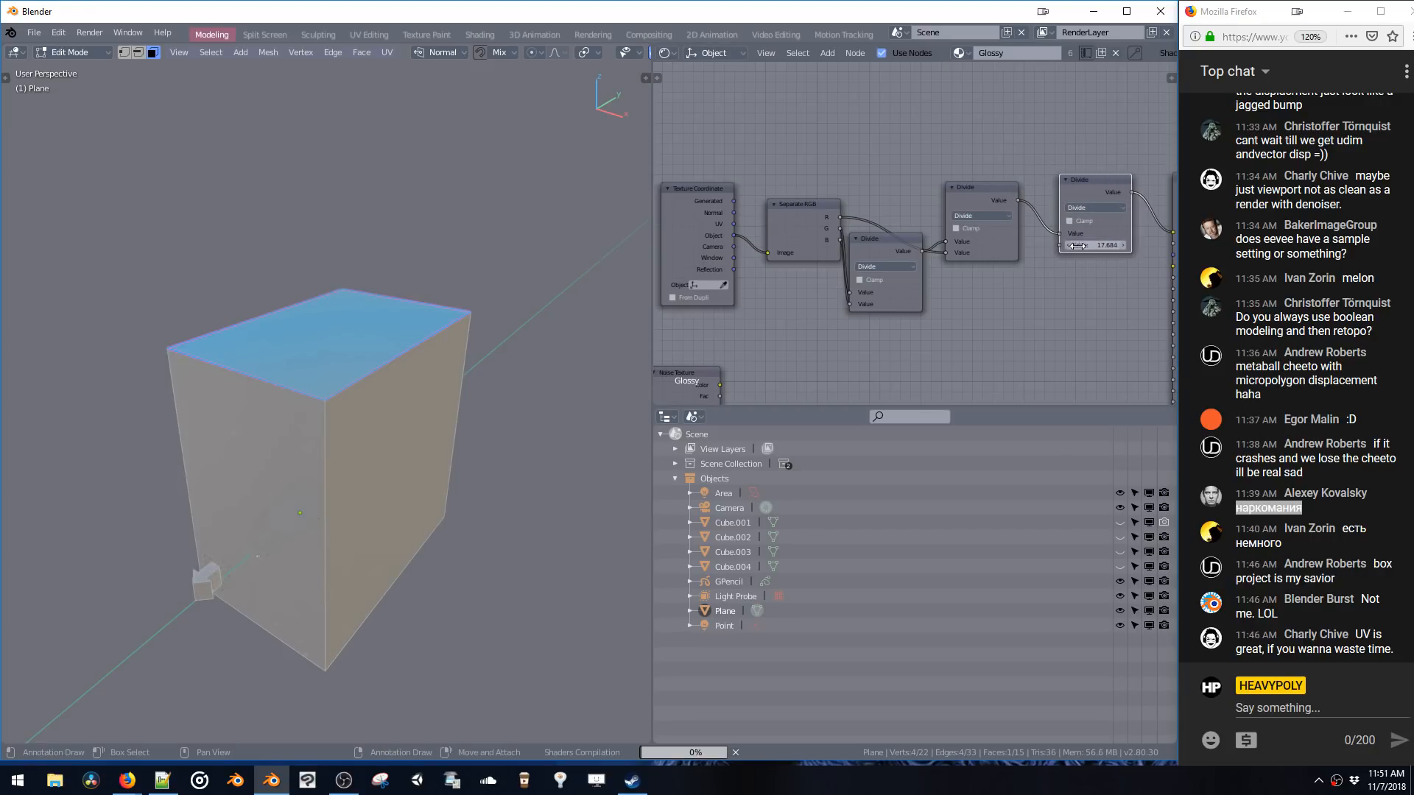
mouse_move(1097, 245)
left_mouse_down()
mouse_move(1051, 249)
mouse_move(1096, 248)
left_mouse_up()
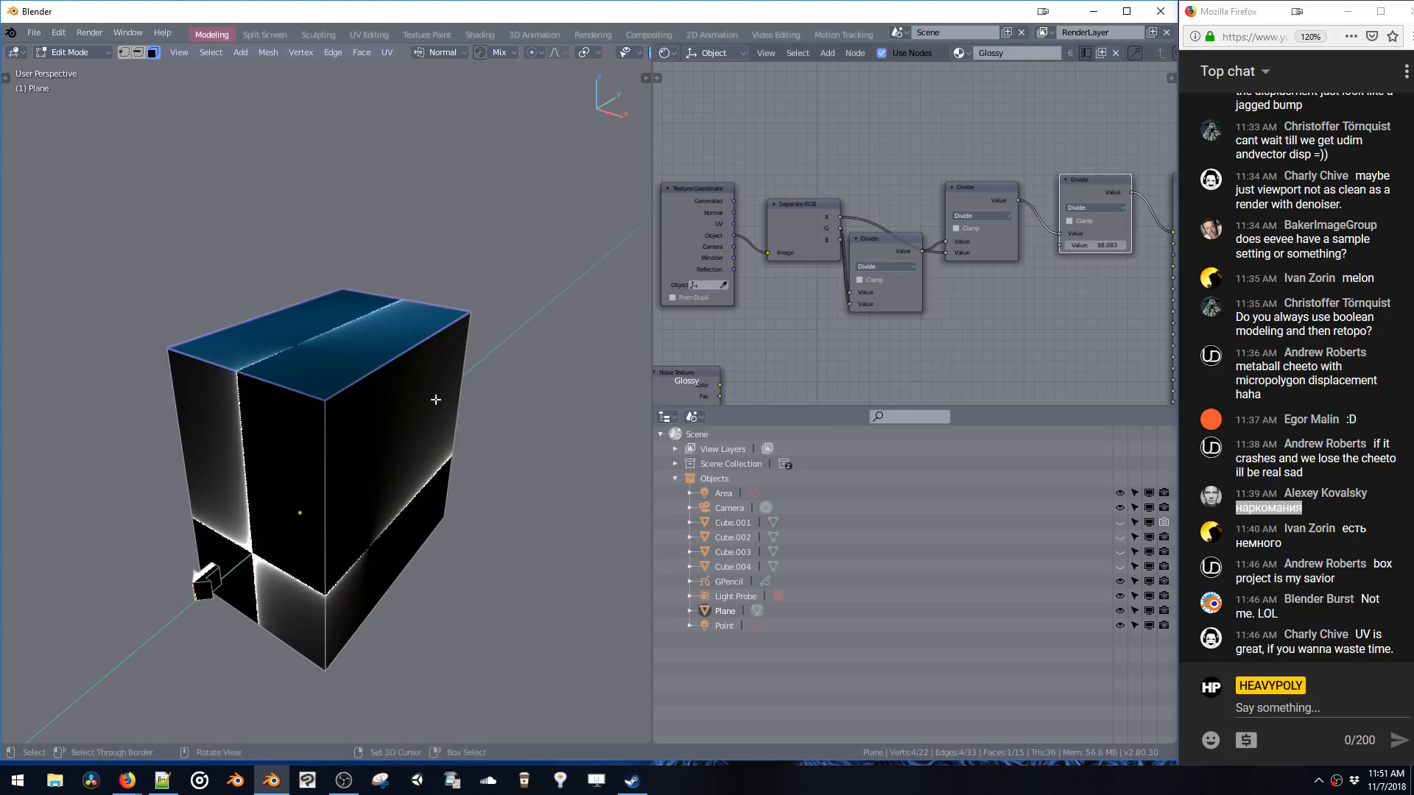
- Delete the small separate mesh piece beside the box, leaving only the box in the Plane object
middle_click_drag(435, 398, 514, 413)
middle_click_drag(438, 439, 478, 417)
key("1")
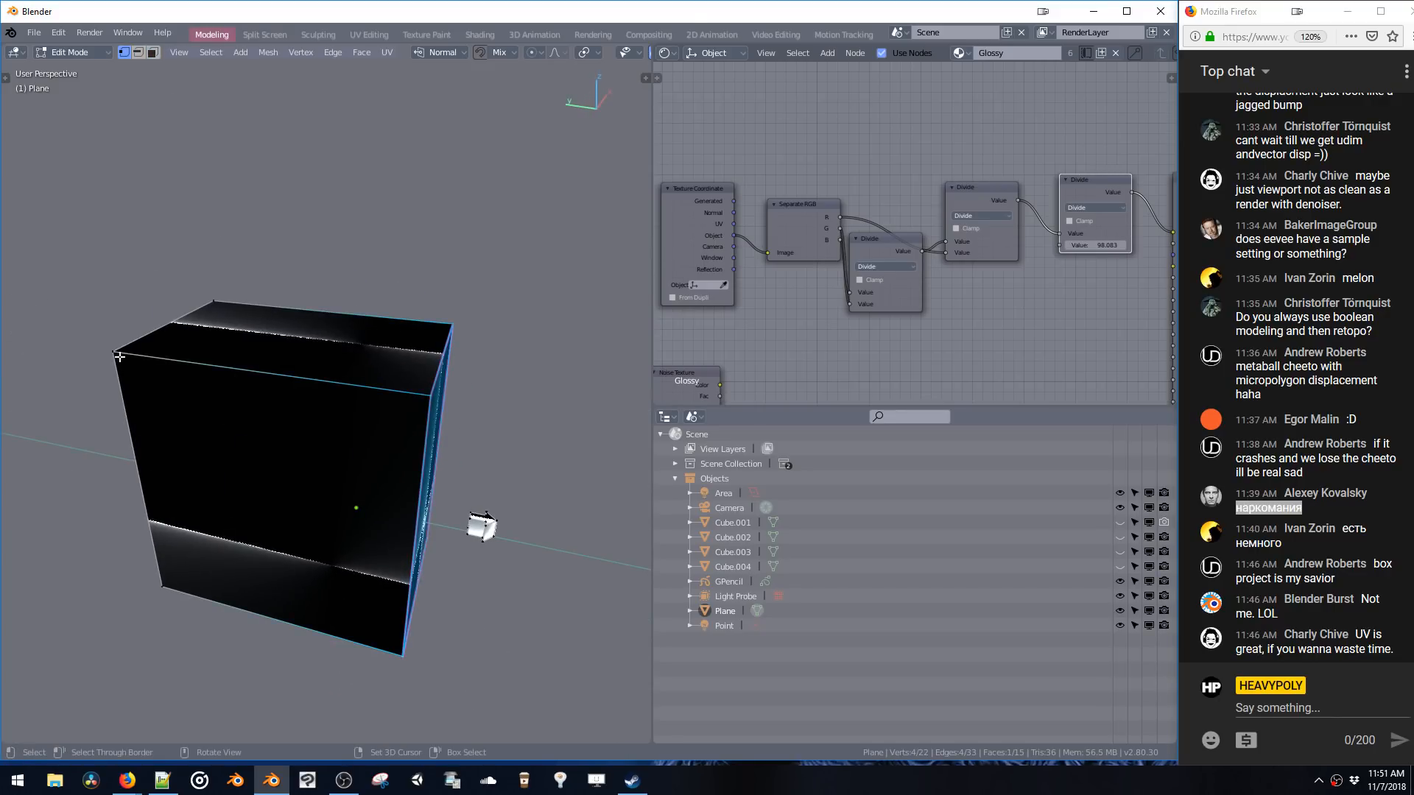
middle_click_drag(250, 368, 298, 355)
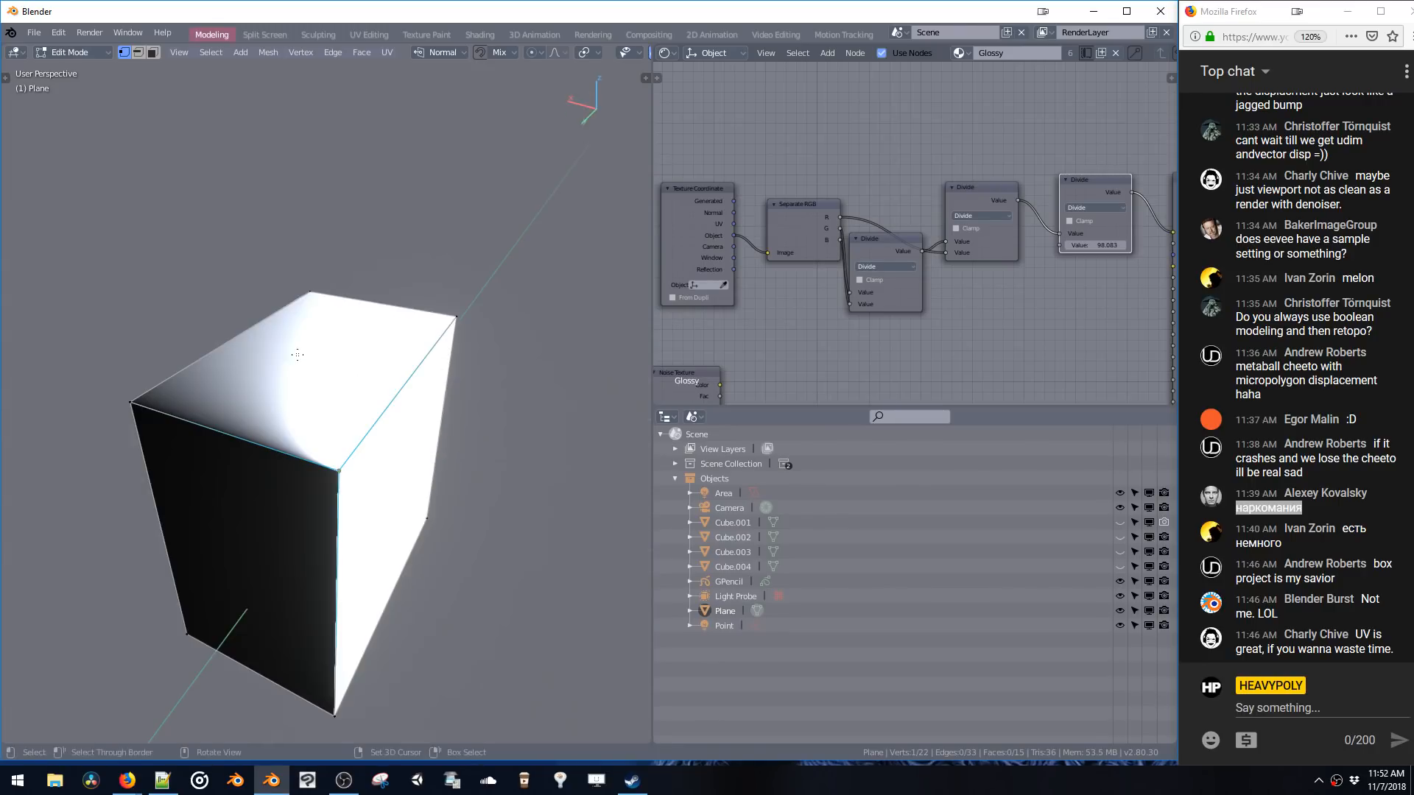
middle_click_drag(262, 417, 220, 177)
middle_click_drag(237, 296, 155, 306)
key("ctrl+l")
key("alt+a")
key("b")
left_click_drag(153, 307, 250, 365)
key("x")
middle_click_drag(324, 328, 415, 335)
- Delete all three Divide nodes from the Glossy material
left_click_drag(892, 240, 894, 103)
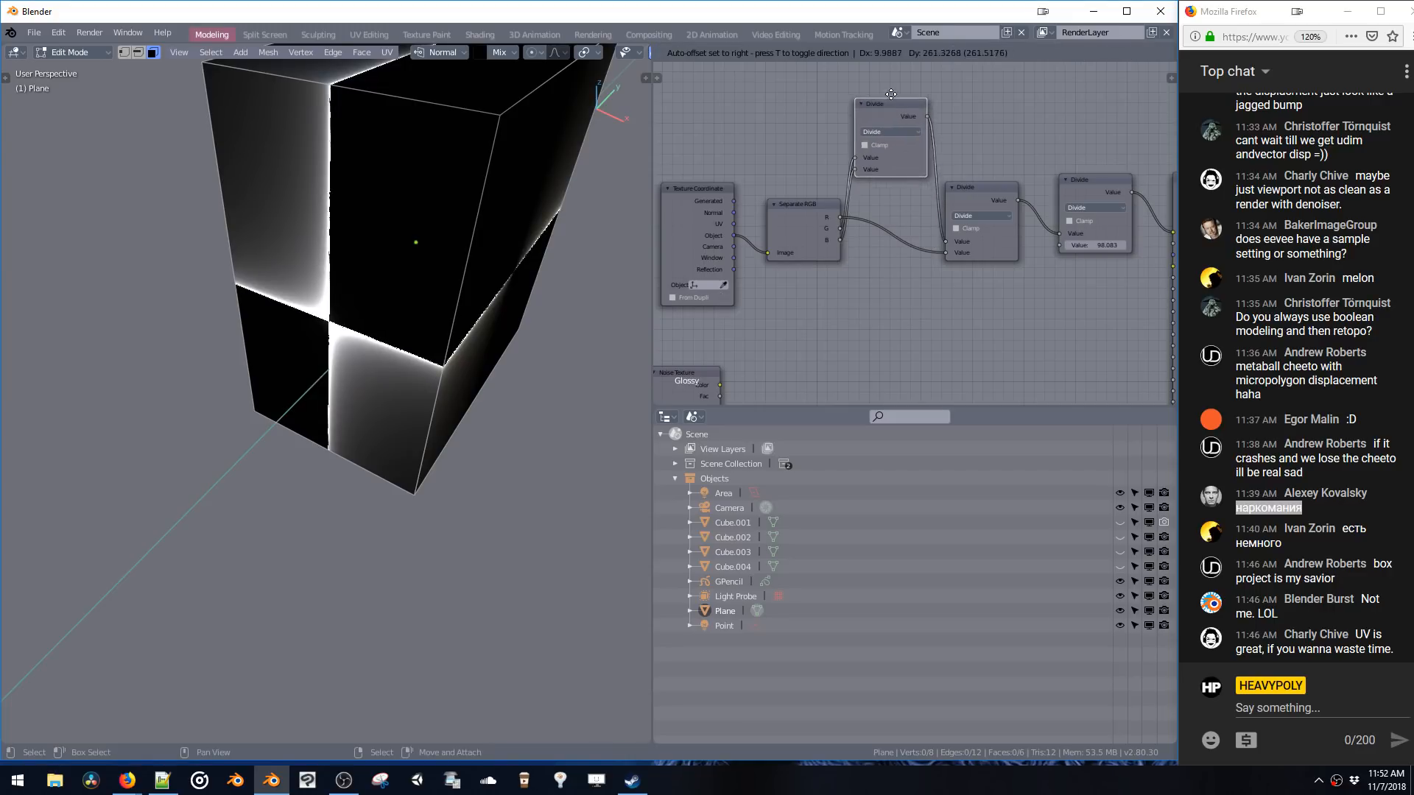
middle_click_drag(997, 138, 949, 142)
key("x")
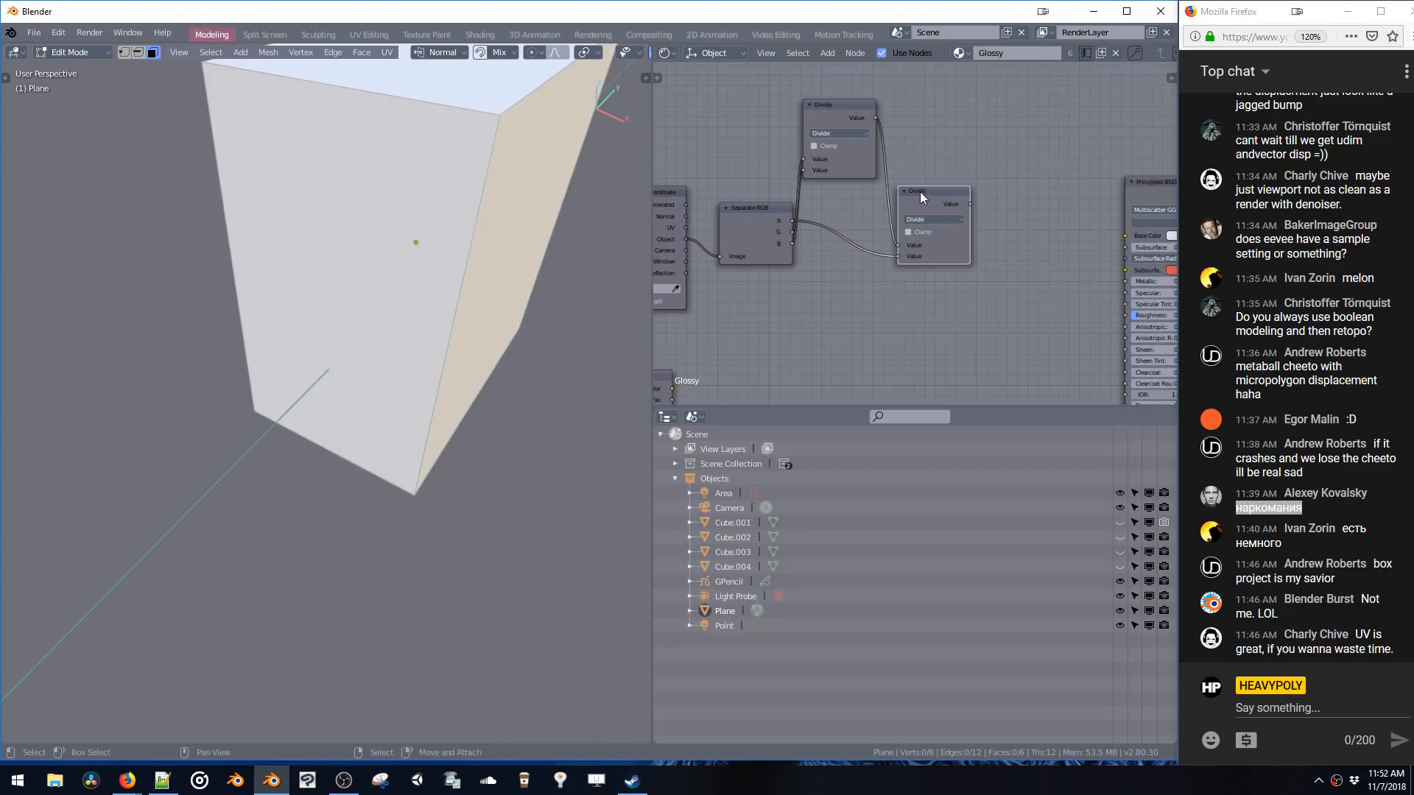
left_click(921, 192)
key("x")
left_click(833, 103)
key("x")
- Add a Gradient Texture node, link its Color to the Base Color and feed the Object coordinates into its Vector input
key("shift+a")
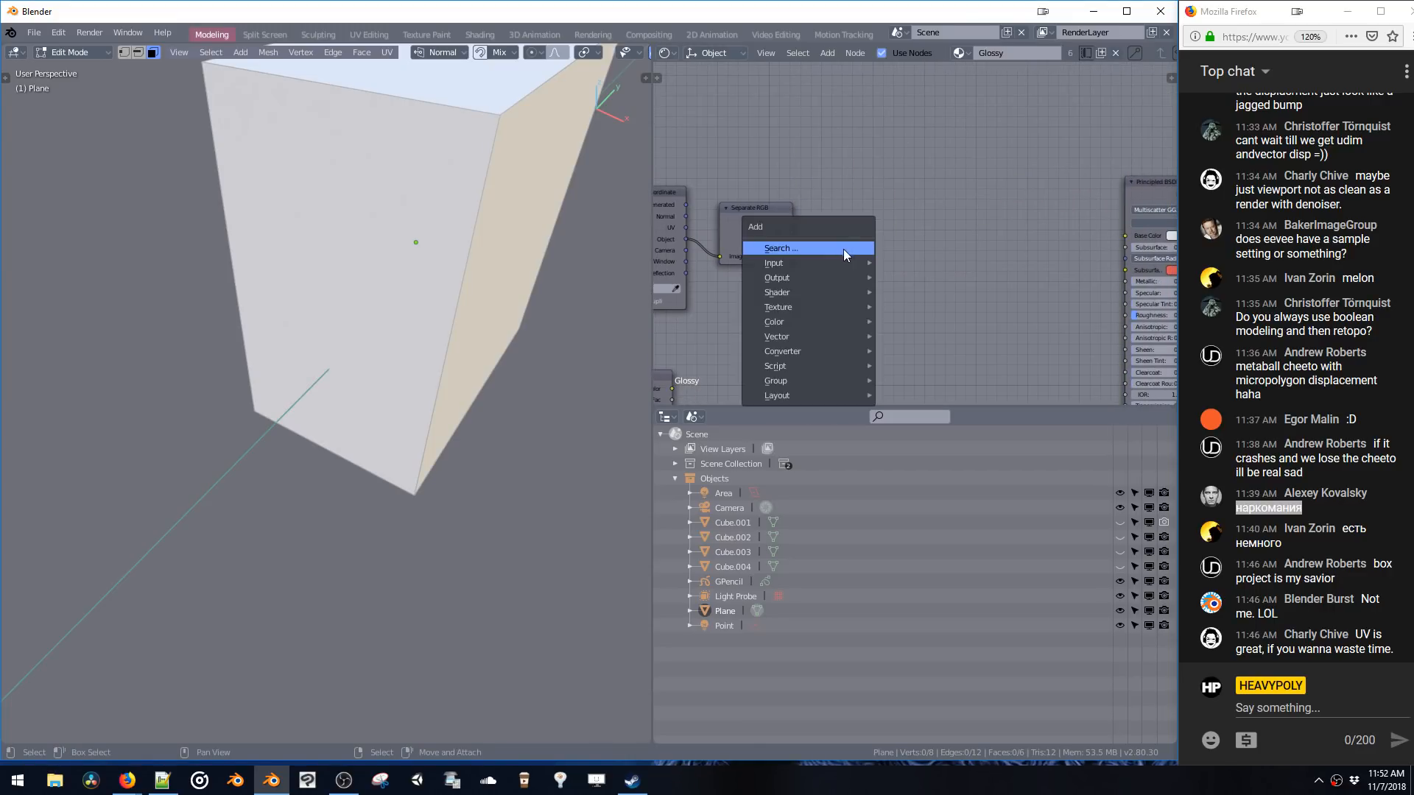
left_click(840, 249)
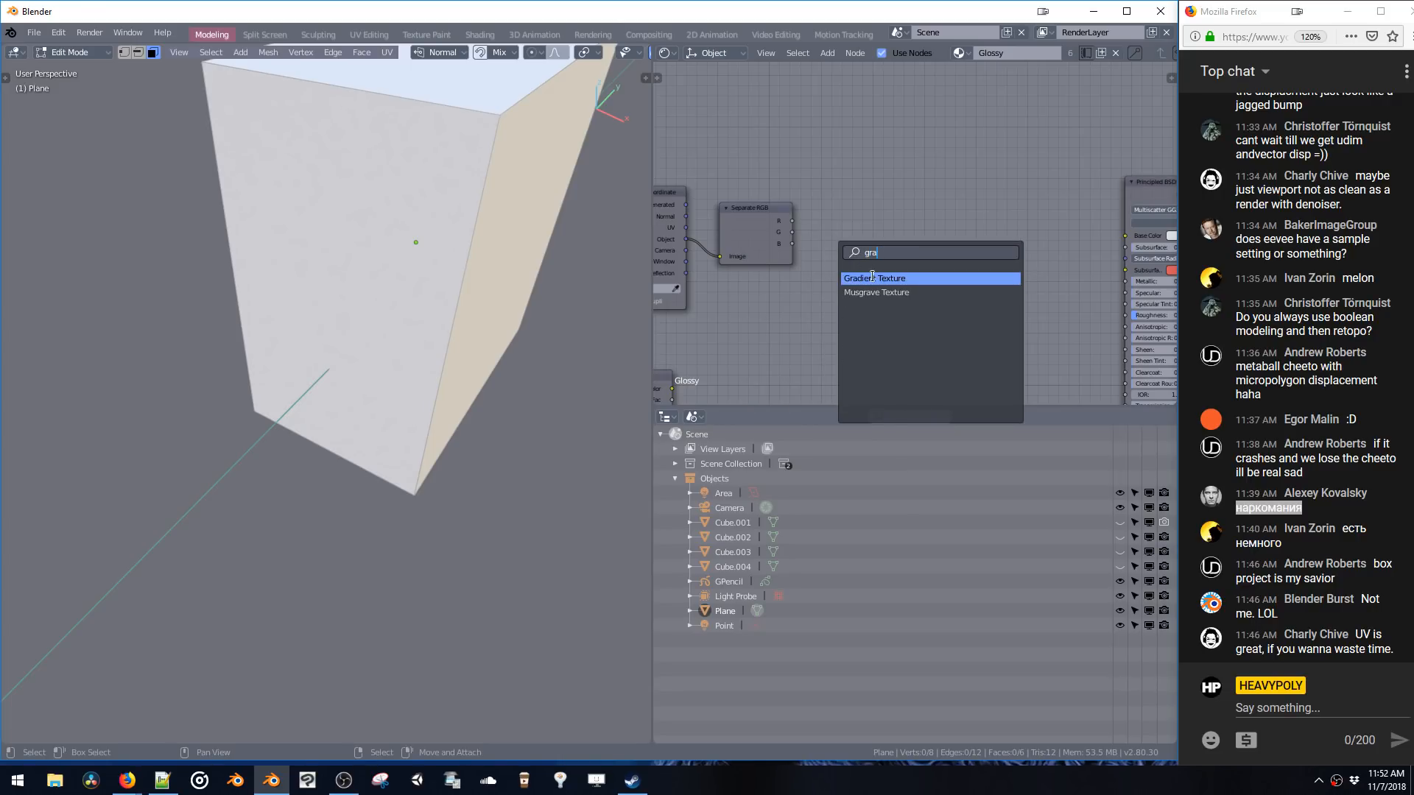
left_click(872, 278)
left_click_drag(1099, 247, 1125, 235)
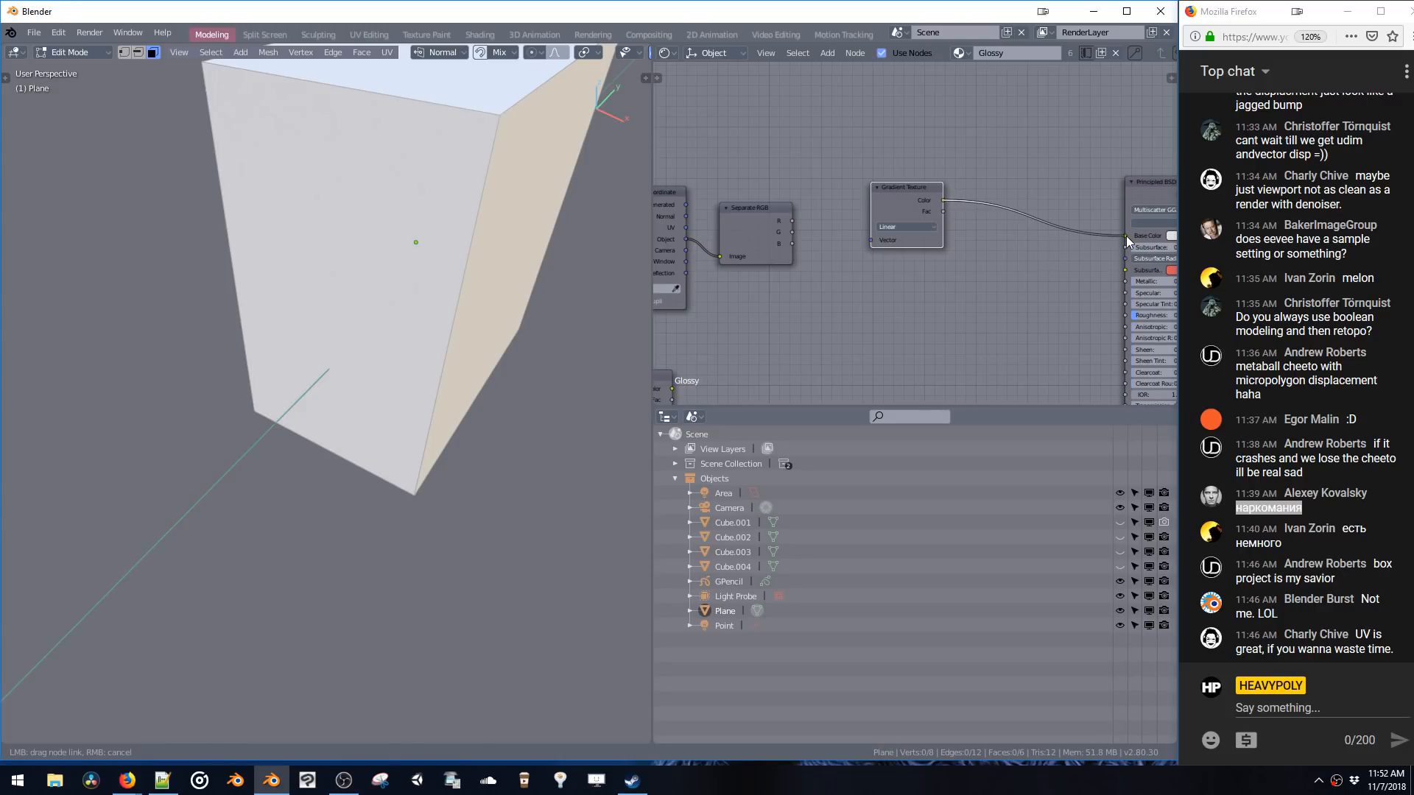
left_click_drag(882, 240, 870, 240)
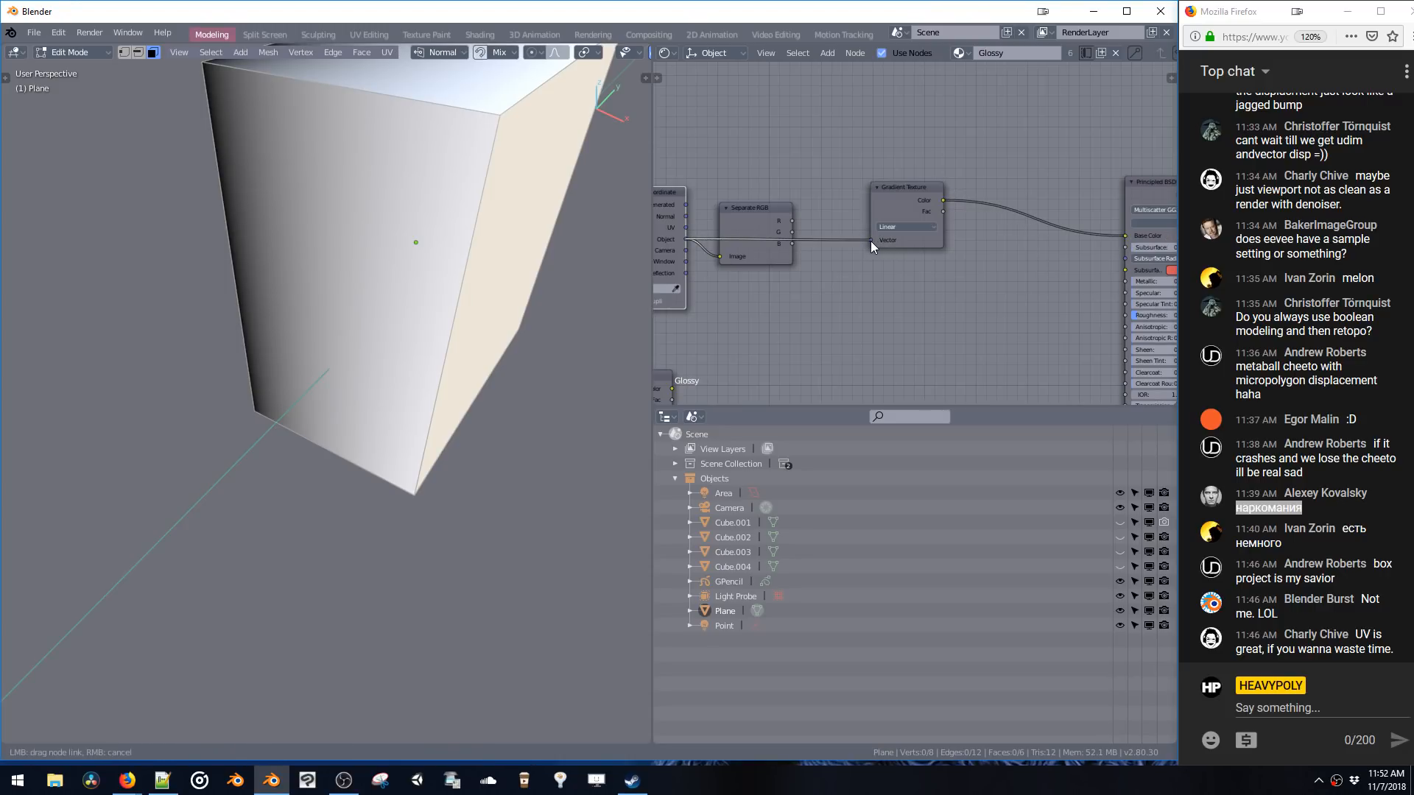
- Delete the Separate RGB node and disconnect the Object coordinates from the Gradient Texture's Vector input
left_click(767, 210)
key("x")
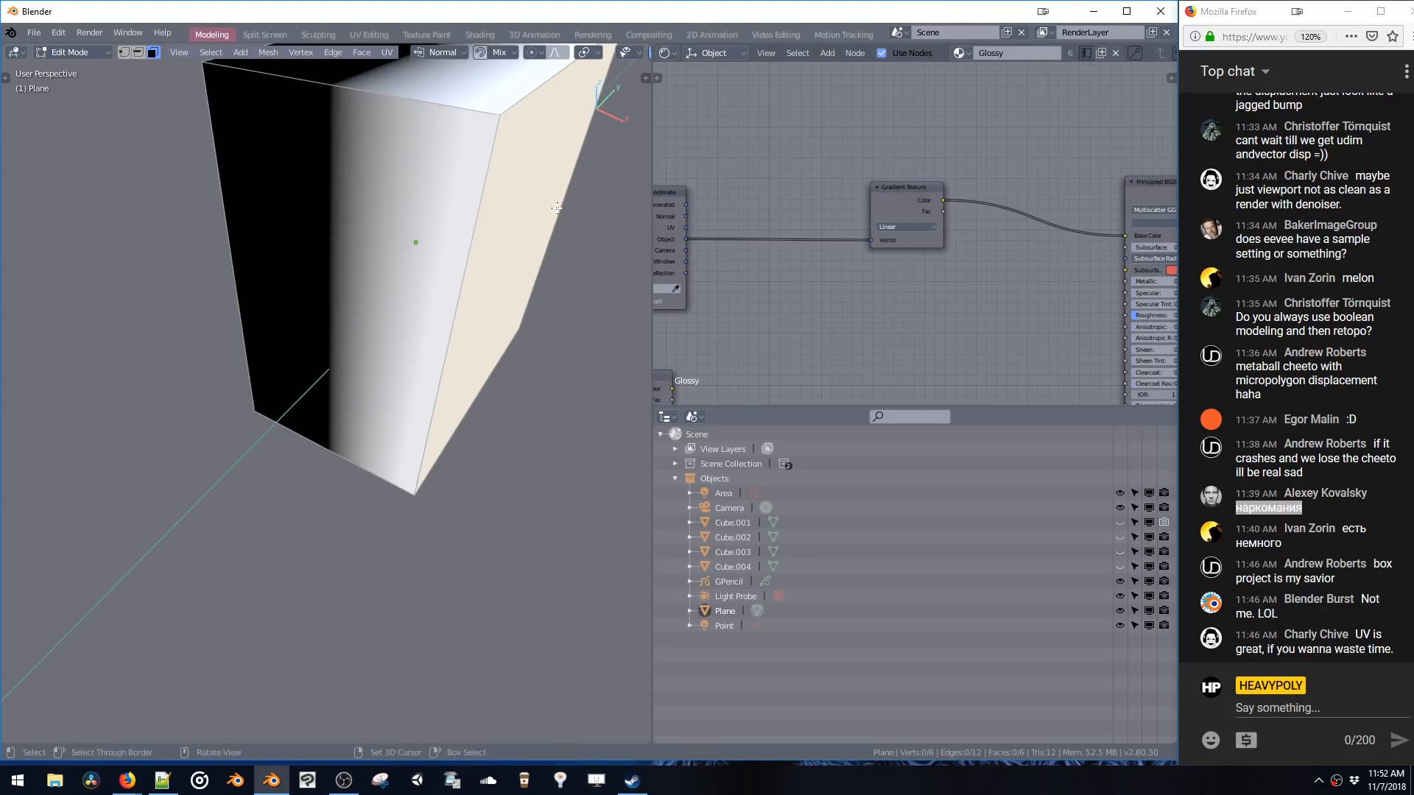
middle_click_drag(557, 208, 467, 235)
left_click_drag(866, 240, 776, 206)
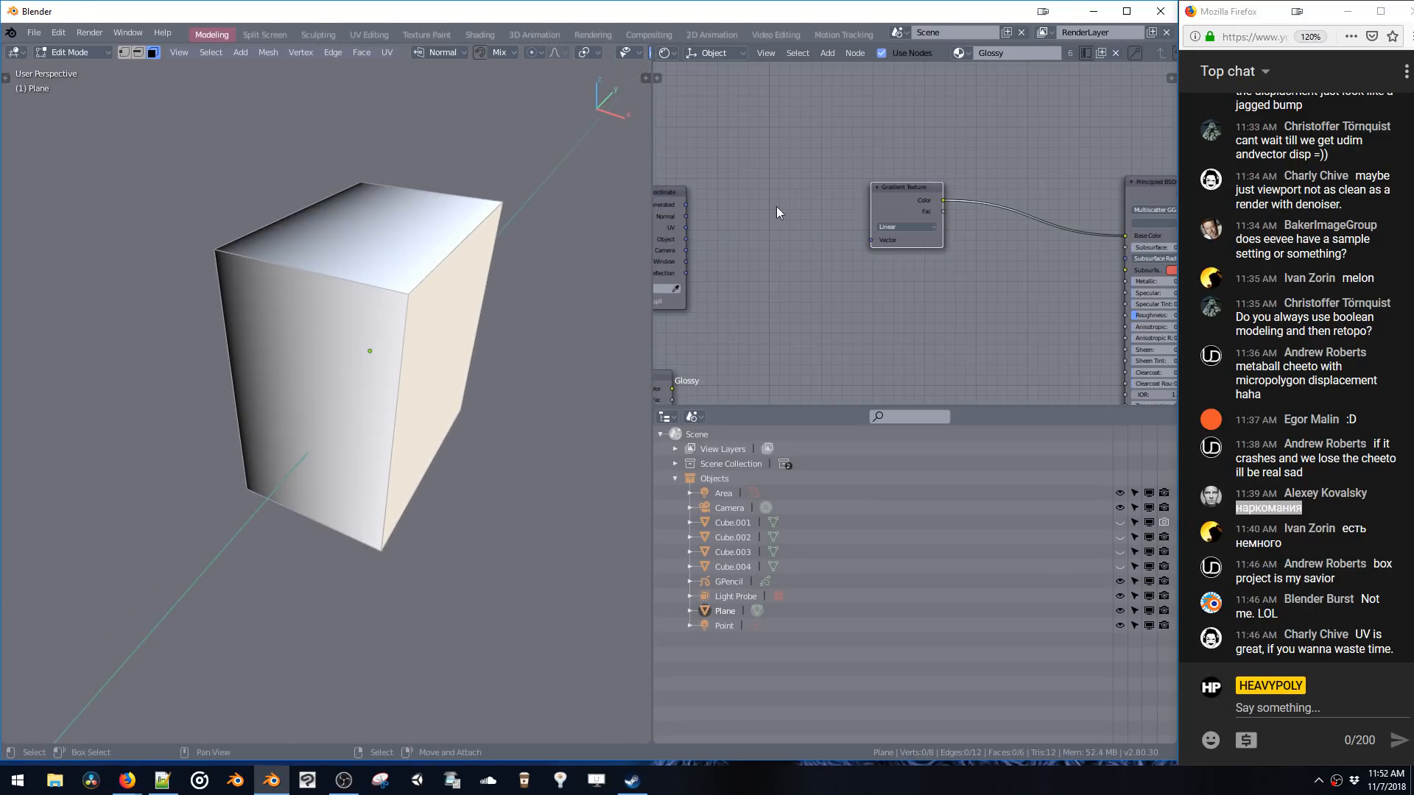
- Move the box's X-side face outward along X to widen the box, and check the gradient in Object Mode
middle_click_drag(421, 223, 257, 234)
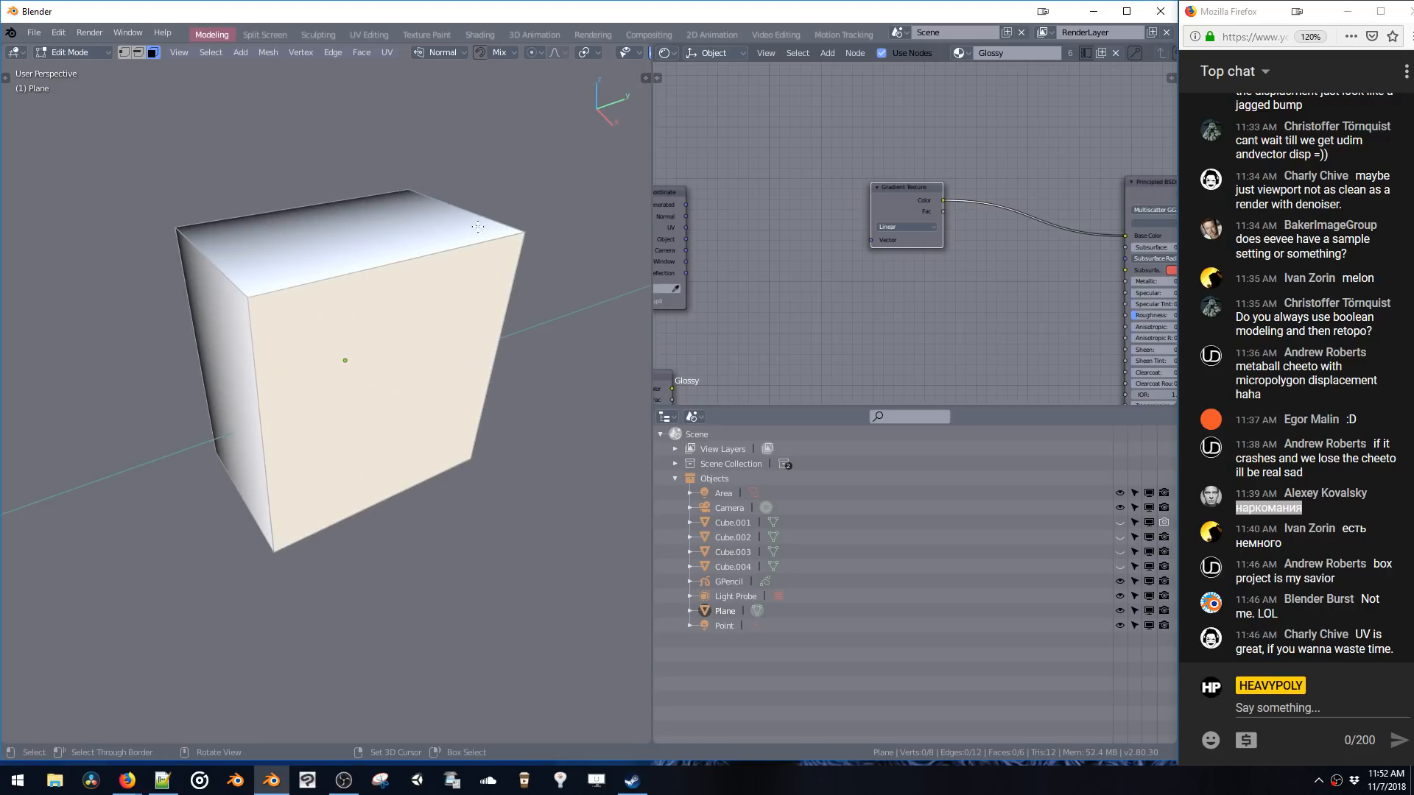
middle_click_drag(478, 227, 314, 379)
middle_click_drag(231, 397, 485, 337)
left_click(331, 353)
left_click(449, 353)
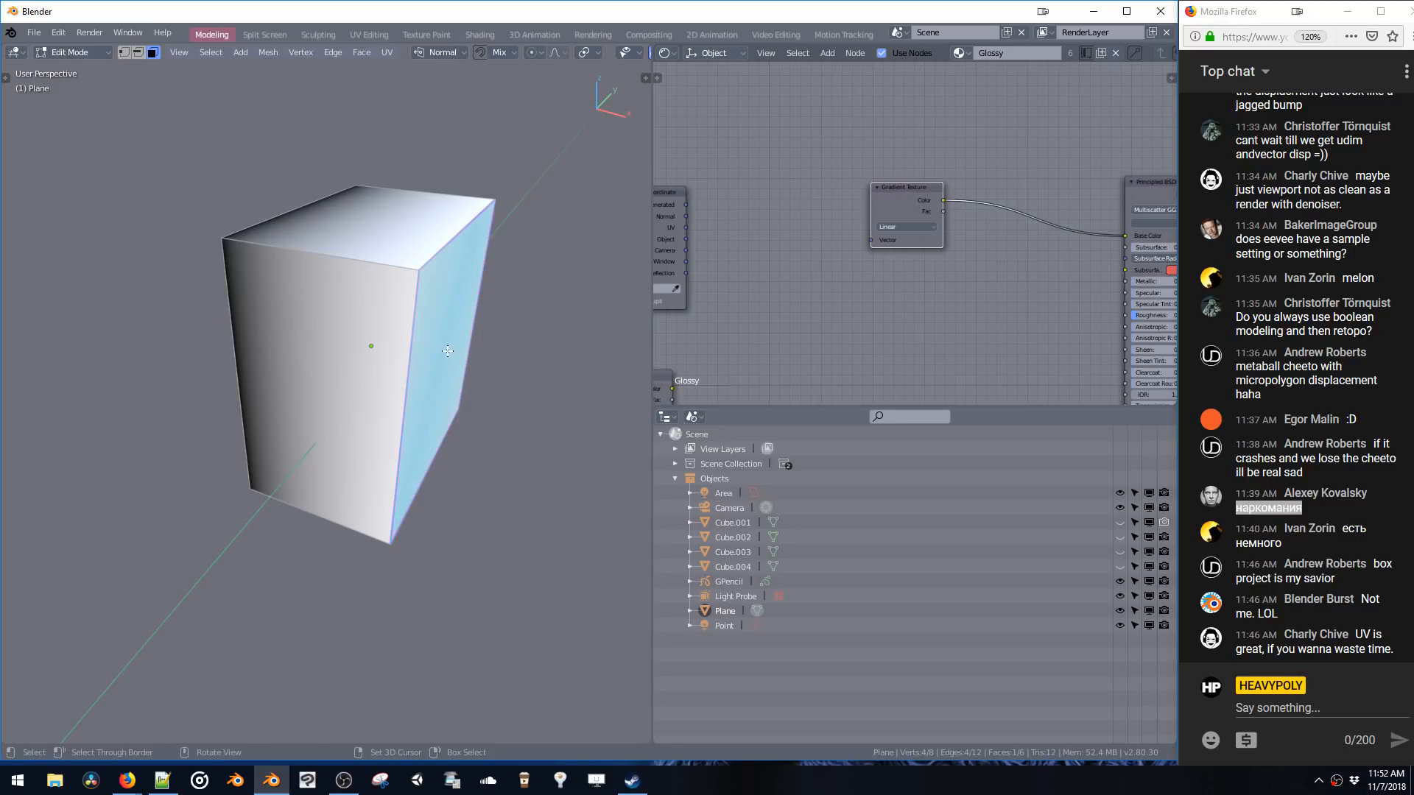
key("g")
key("x")
key("Escape")
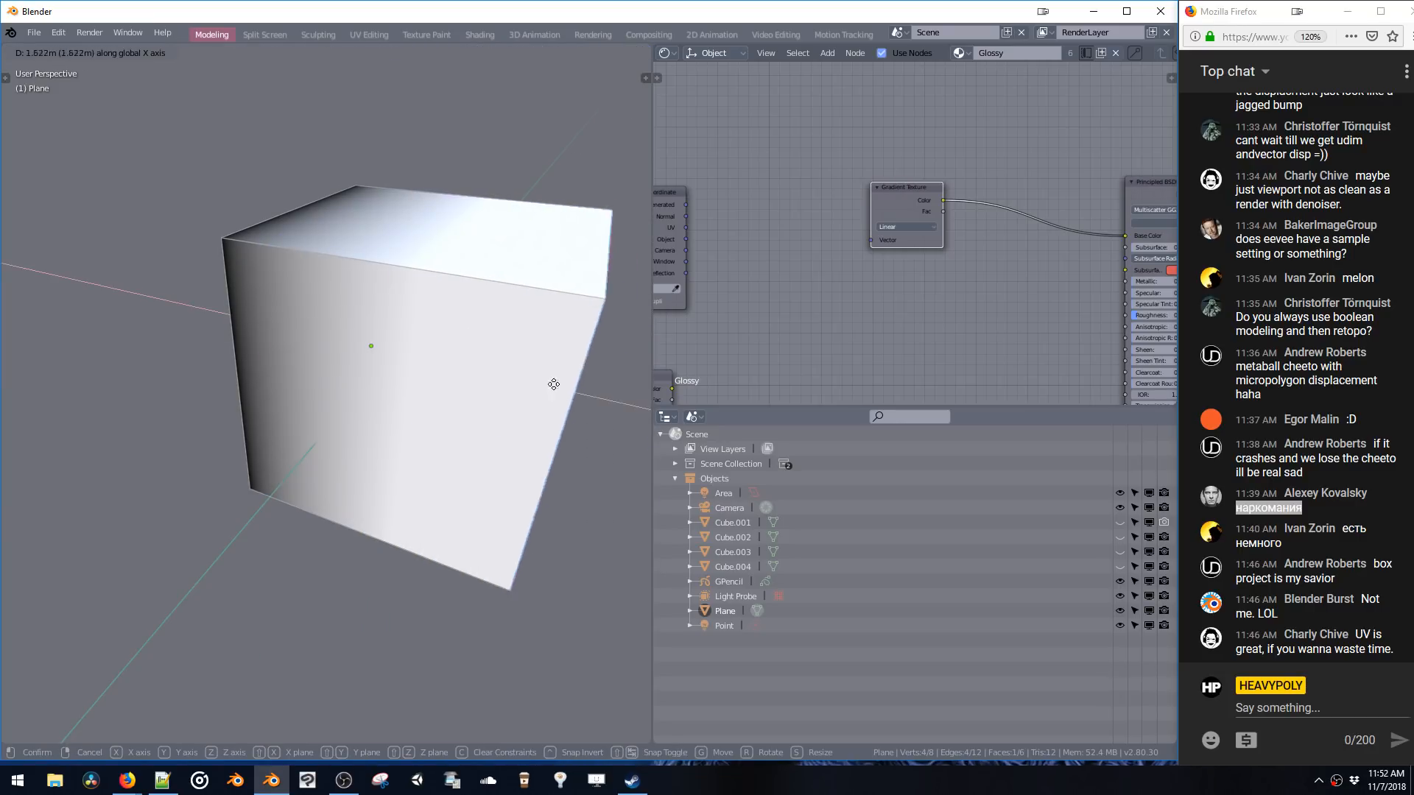
key("Tab")
left_click(555, 488)
key("Tab")
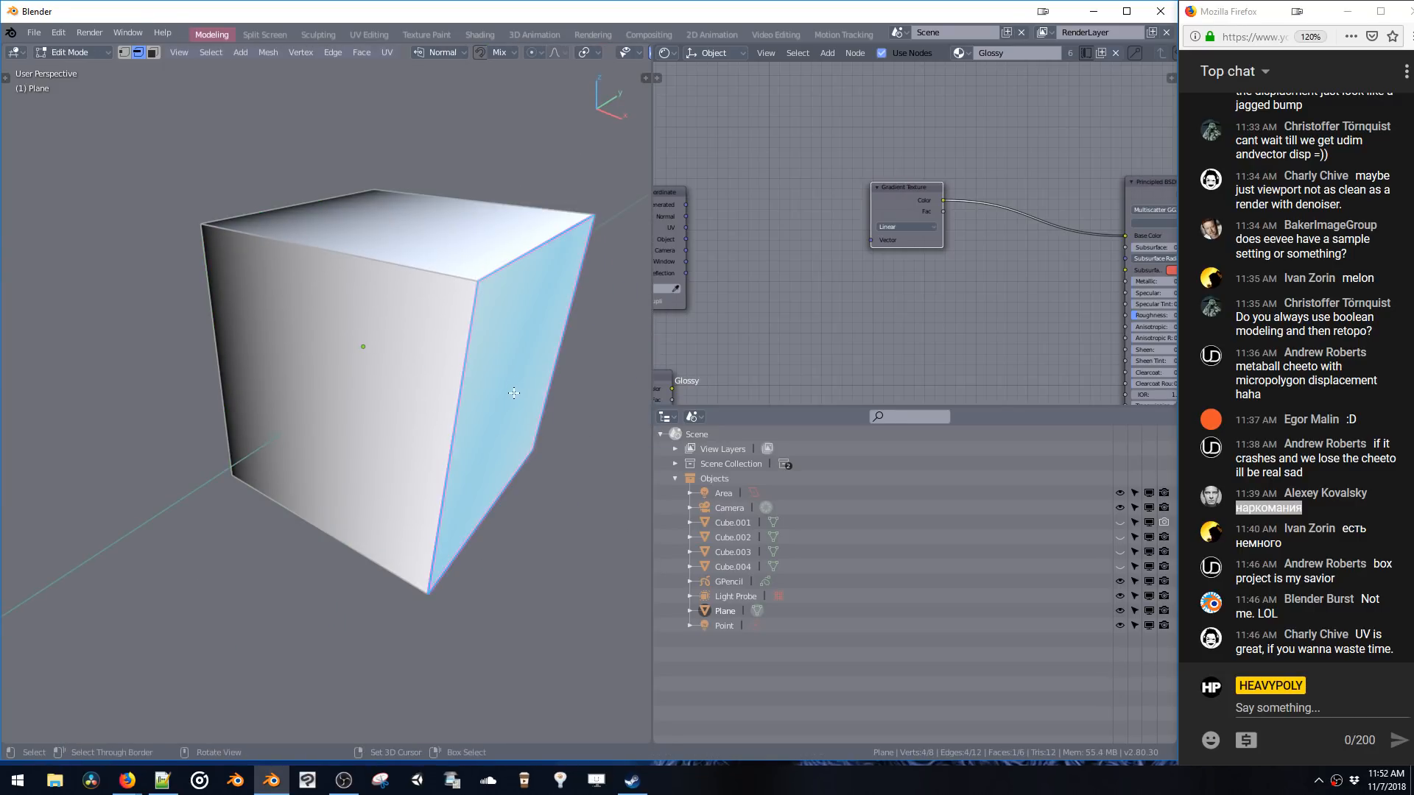
- Move the X-side face inward along X to make a thin slab, and view the gradient in Object Mode
key("g")
key("x")
left_click(330, 371)
key("space")
left_click(334, 431)
middle_click_drag(335, 423, 385, 368)
- Move the slab's X-side face far outward along X to form a wide box, and return to Object Mode
key("space")
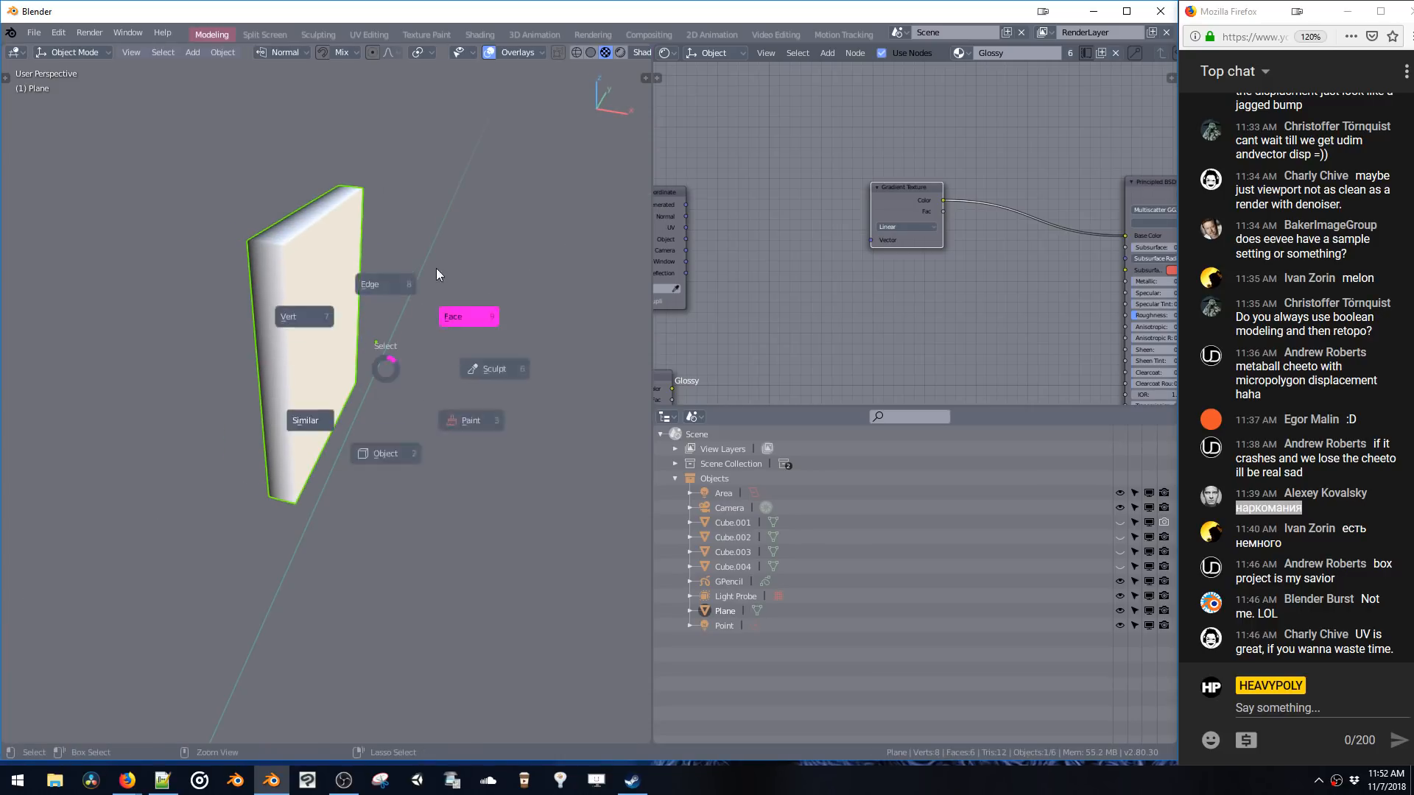
left_click(436, 274)
key("g")
key("x")
left_click(584, 341)
key("space")
left_click(594, 383)
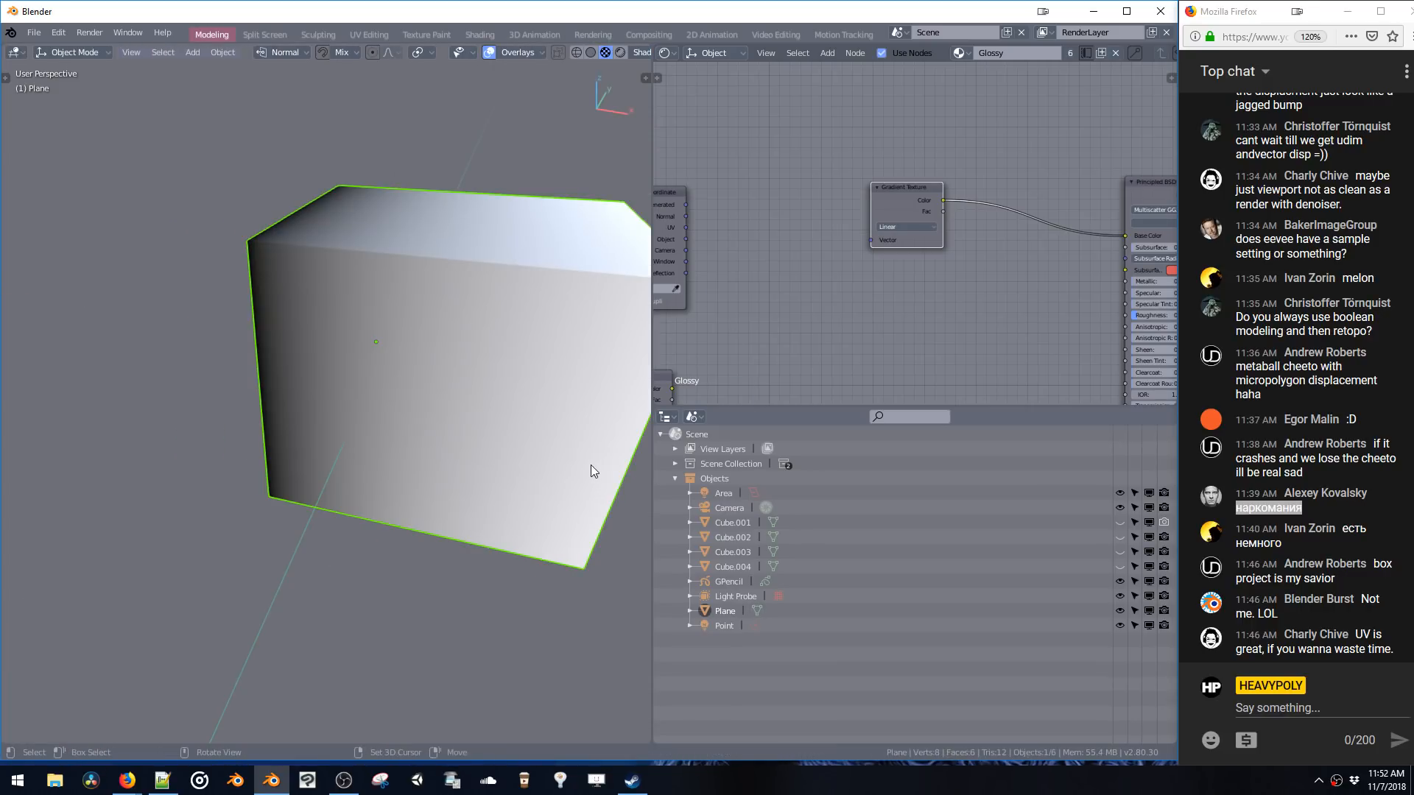
- Push the wide box's long side face inward to thin the box into a slab, checking the gradient in Object Mode
middle_click_drag(591, 471, 190, 349)
key("space")
left_click(417, 318)
left_click(189, 349)
key("ctrl+Tab")
left_click(252, 317)
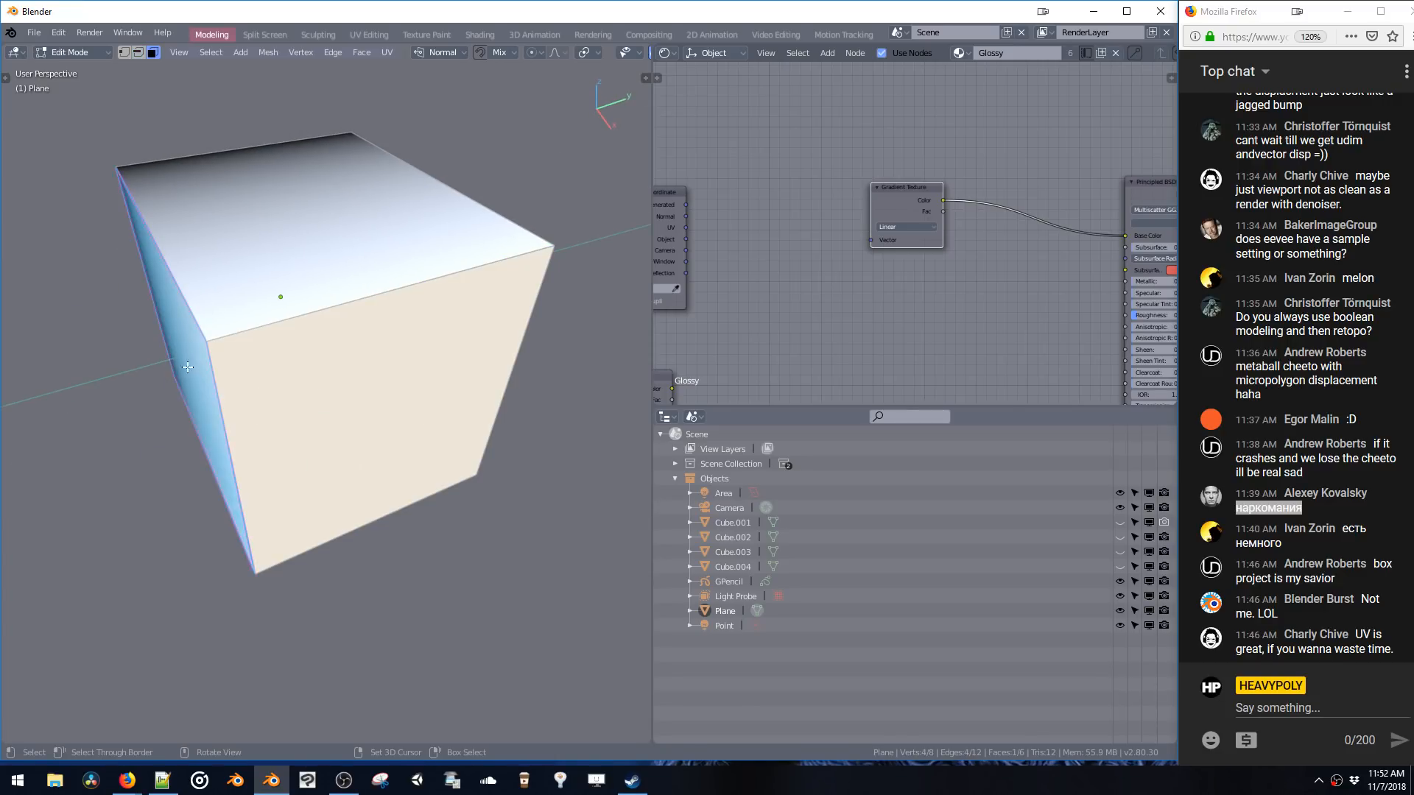
key("g")
left_click(354, 329)
key("a")
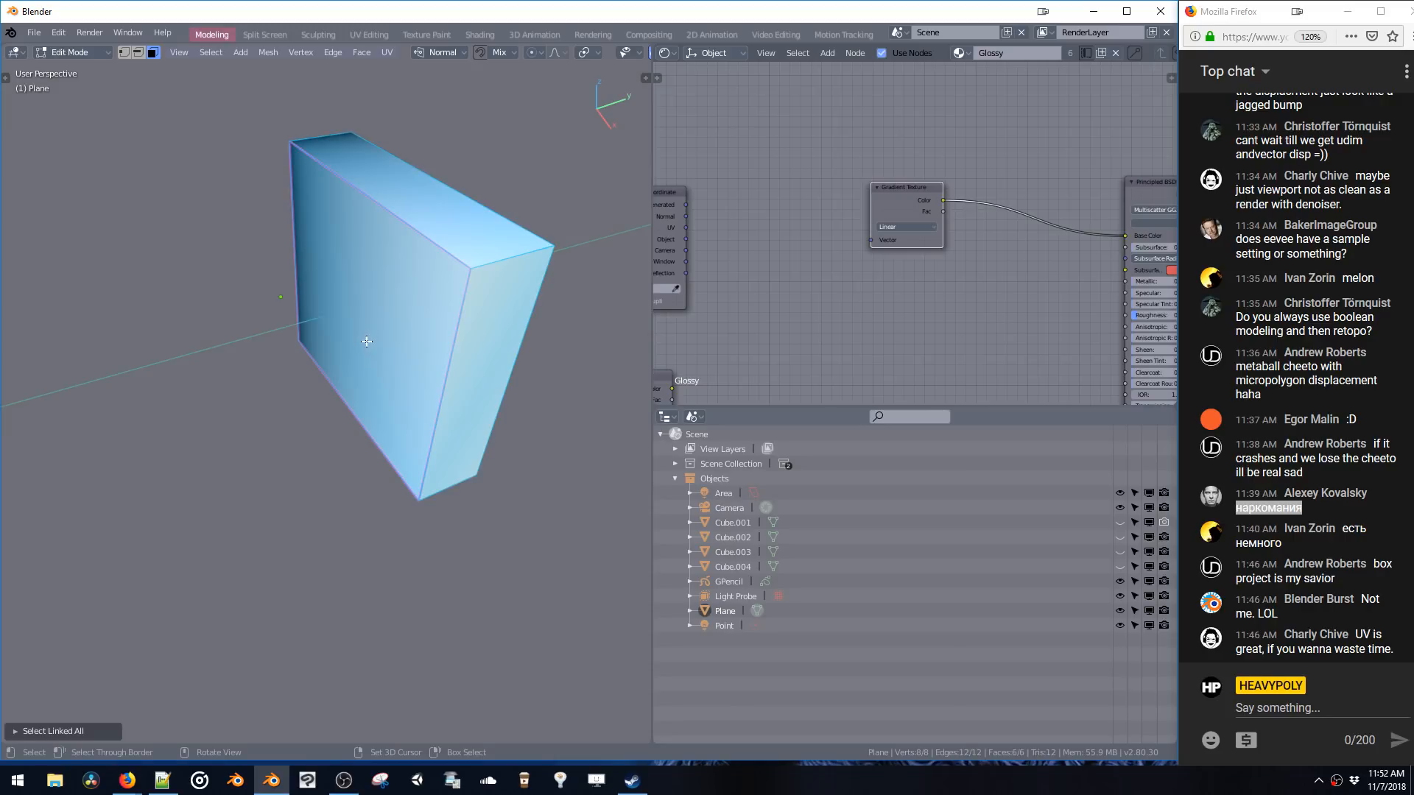
key("Tab")
middle_click_drag(373, 355, 435, 339)
key("Tab")
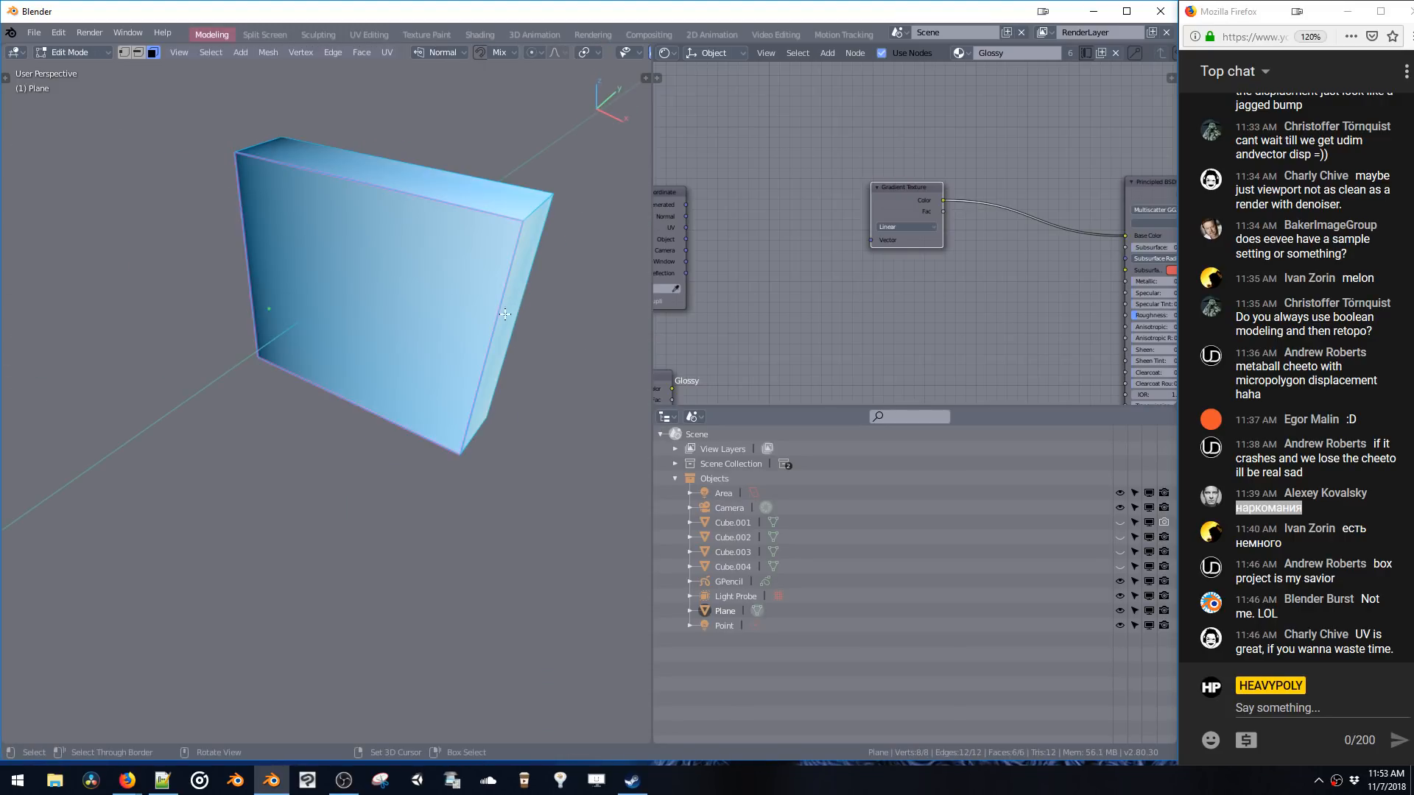
- Move the slab's X-end face inward to form a narrow column, and switch to Object Mode
left_click(499, 309)
key("g")
left_click(314, 287)
key("space")
left_click(317, 386)
middle_click_drag(316, 386, 384, 322)
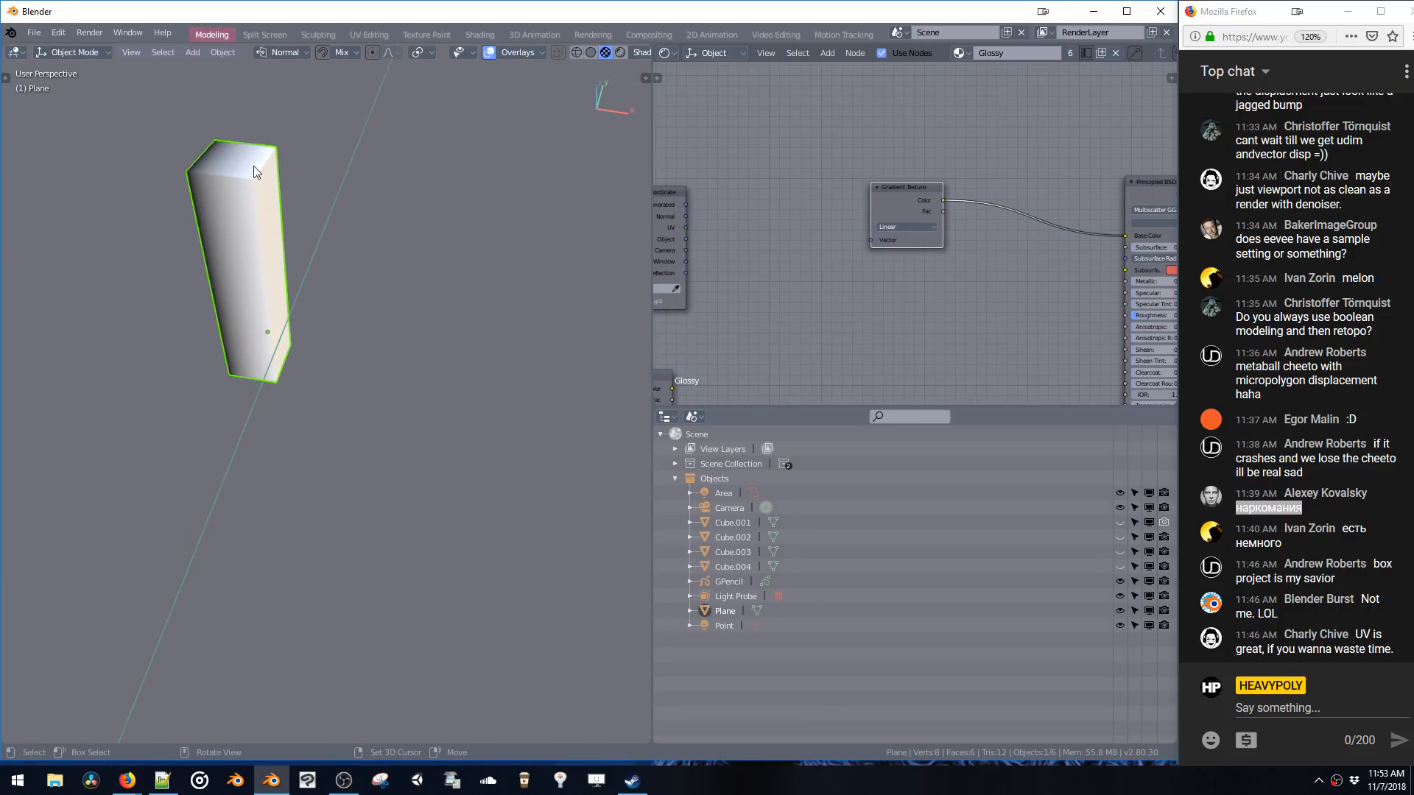
- Duplicate the whole column within the mesh, place the copy about 4.67 m to its side and check the shared gradient
key("space")
left_click(275, 225)
double_click(251, 251)
key("shift+d")
middle_click(383, 268)
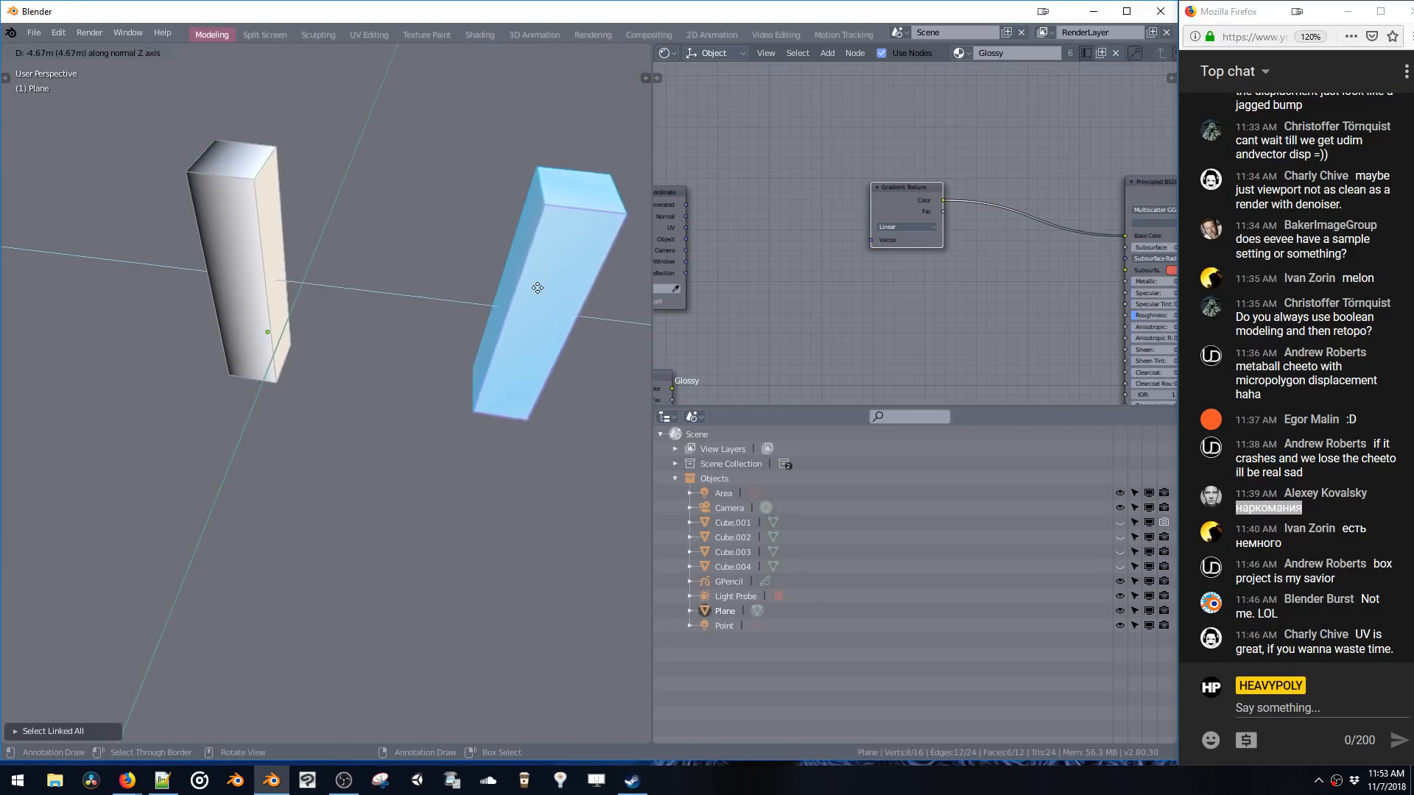
left_click(538, 288)
middle_click_drag(537, 288, 477, 212)
key("Tab")
key("Tab")
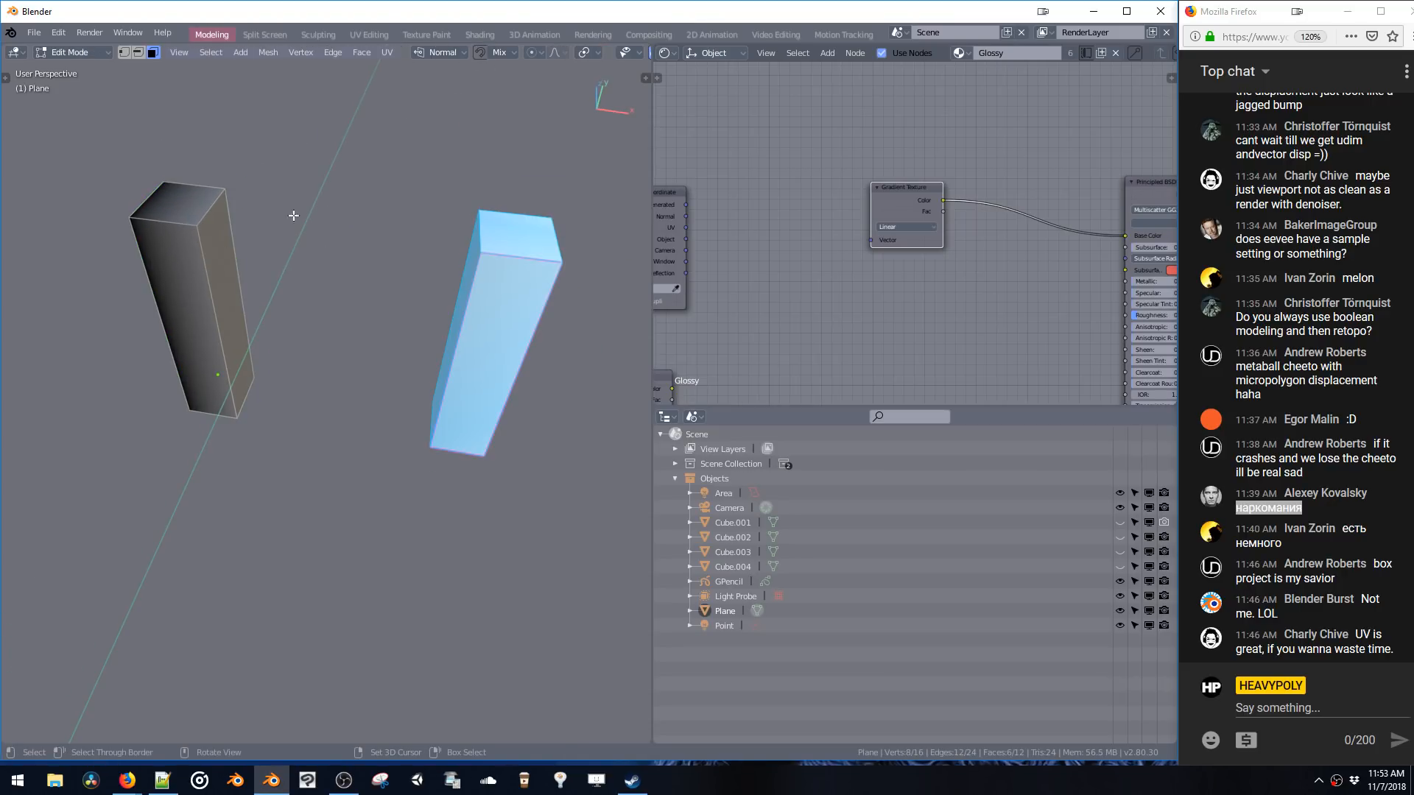
- Move the facing side faces of both columns along X toward each other until only a narrow gap remains
left_click(450, 294)
key("g")
key("x")
left_click(321, 296)
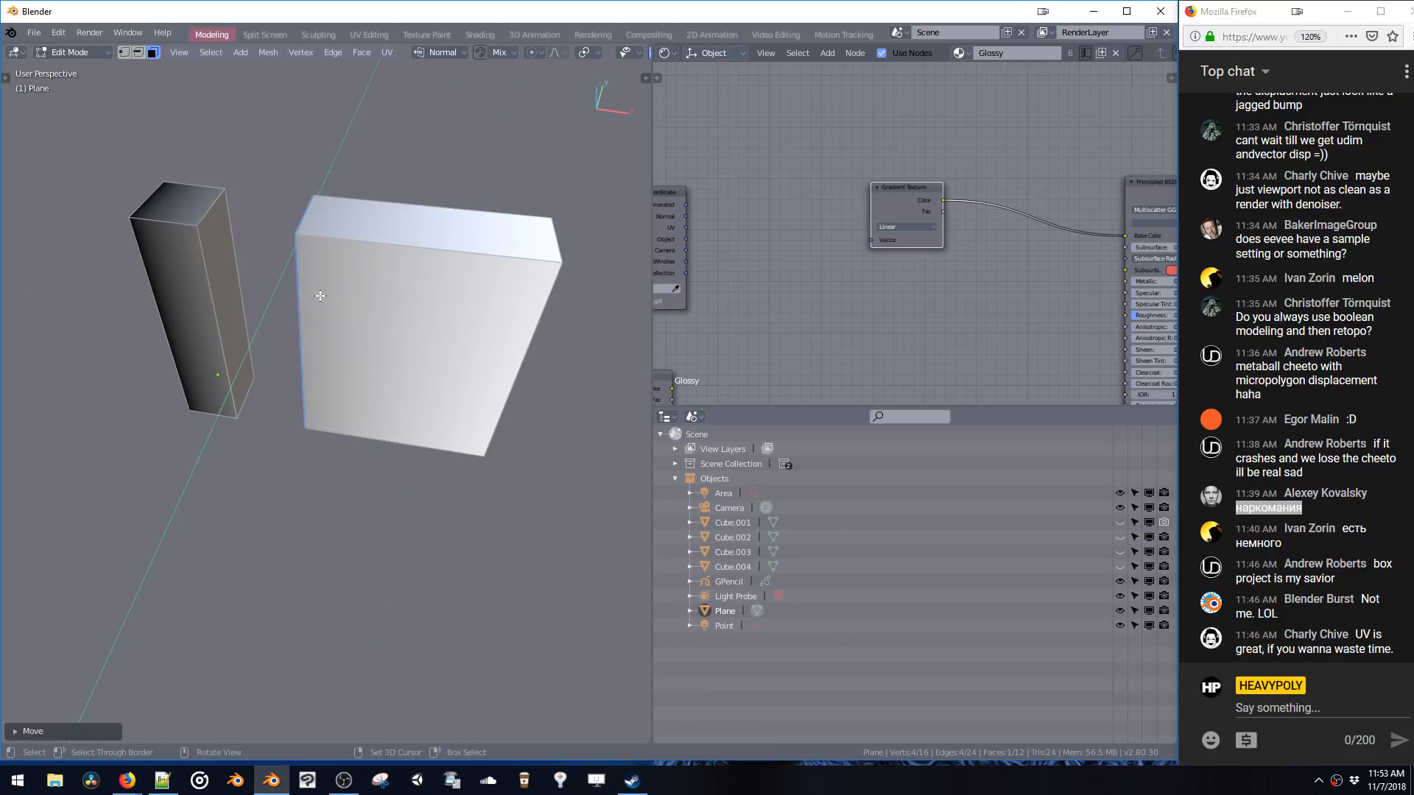
left_click(228, 286)
key("g")
key("x")
left_click(295, 294)
key("Tab")
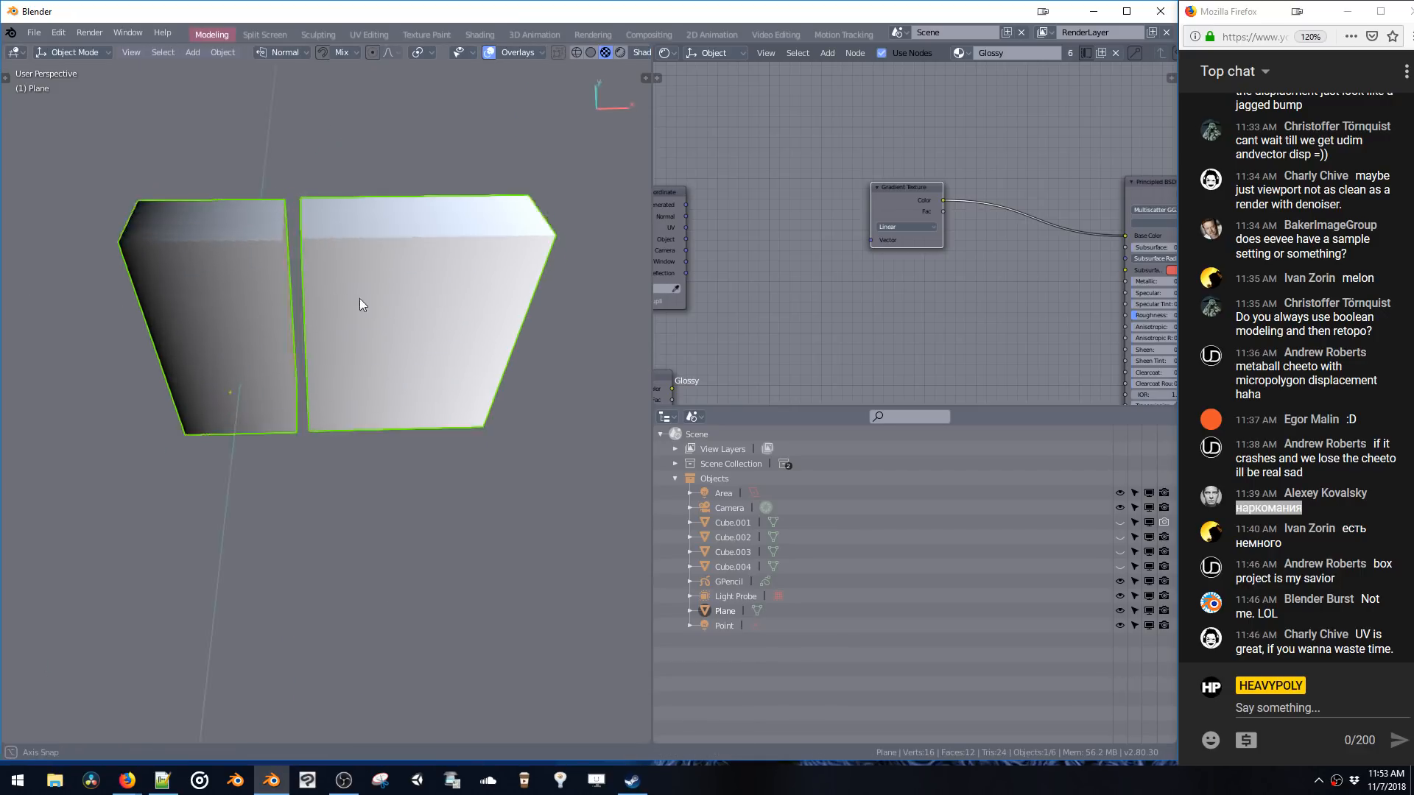
- Try rotating both blocks together about the global Y axis, check the gradient in Object Mode, and undo the rotation
key("Tab")
middle_click_drag(359, 299, 400, 211)
key("ctrl+l")
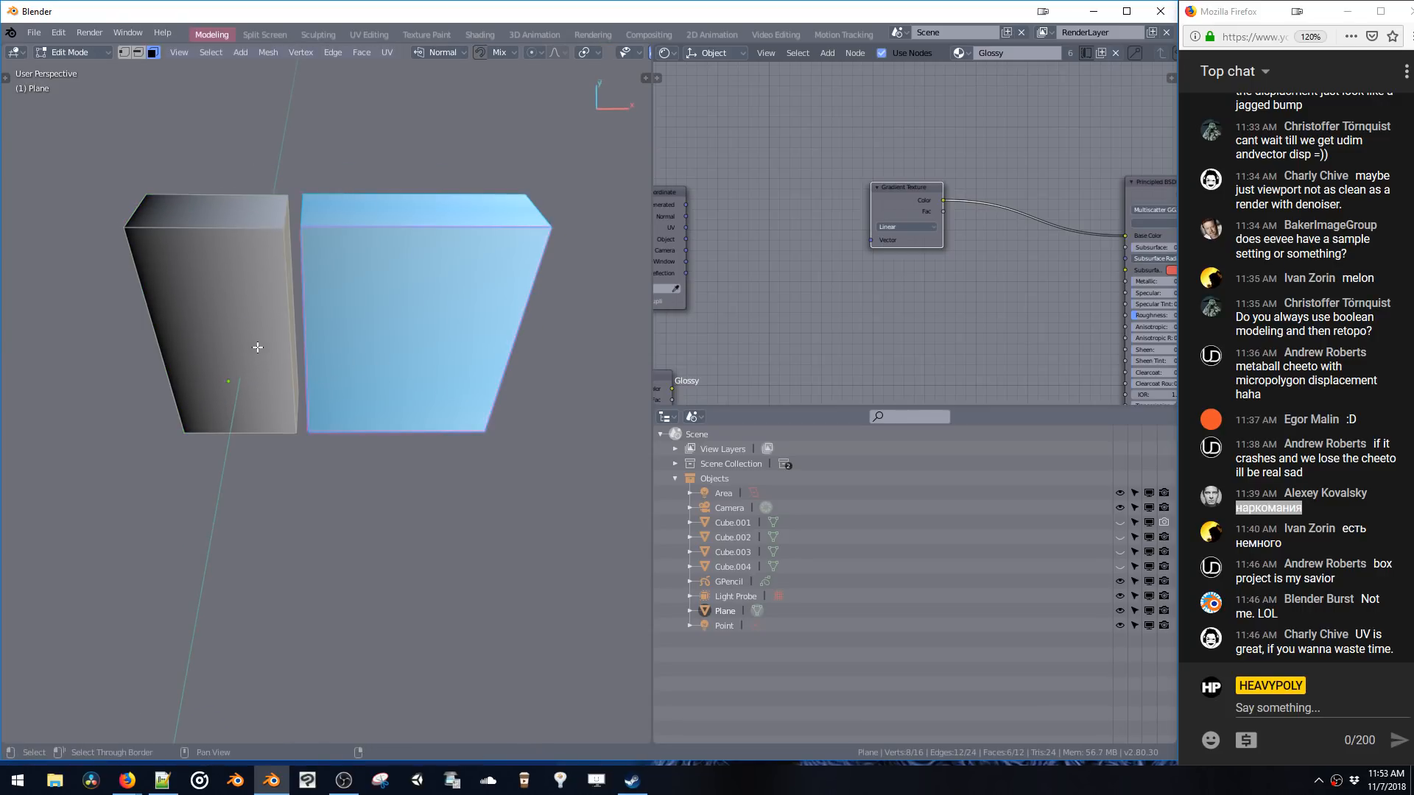
key("ctrl+l")
key("r")
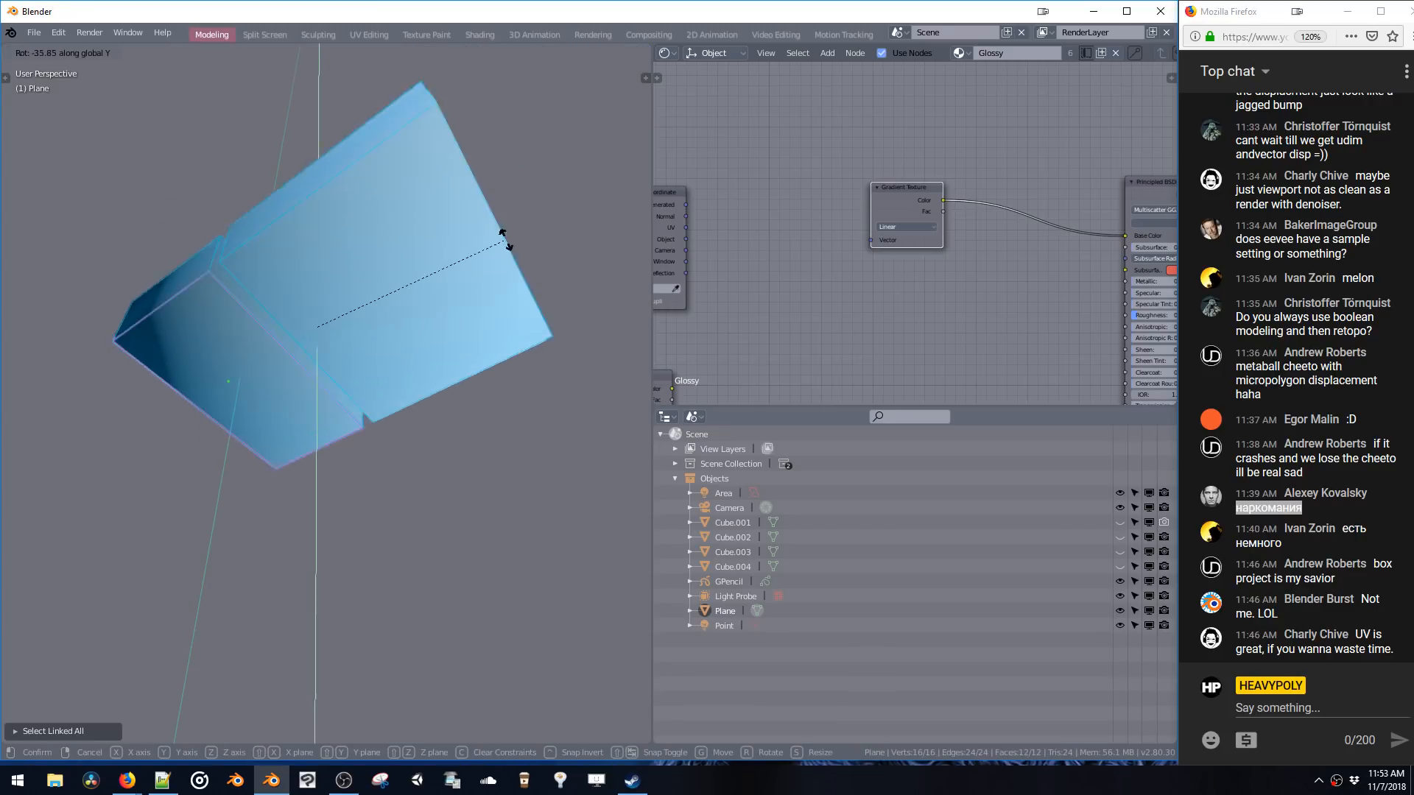
left_click(447, 313)
key("Tab")
middle_click_drag(448, 314, 346, 313)
key("ctrl+z")
key("ctrl+z")
key("ctrl+z")
- Delete the second block and move the remaining block's side face about 3.79 m along X to form one wide slab
double_click(405, 315)
key("x")
key("Tab")
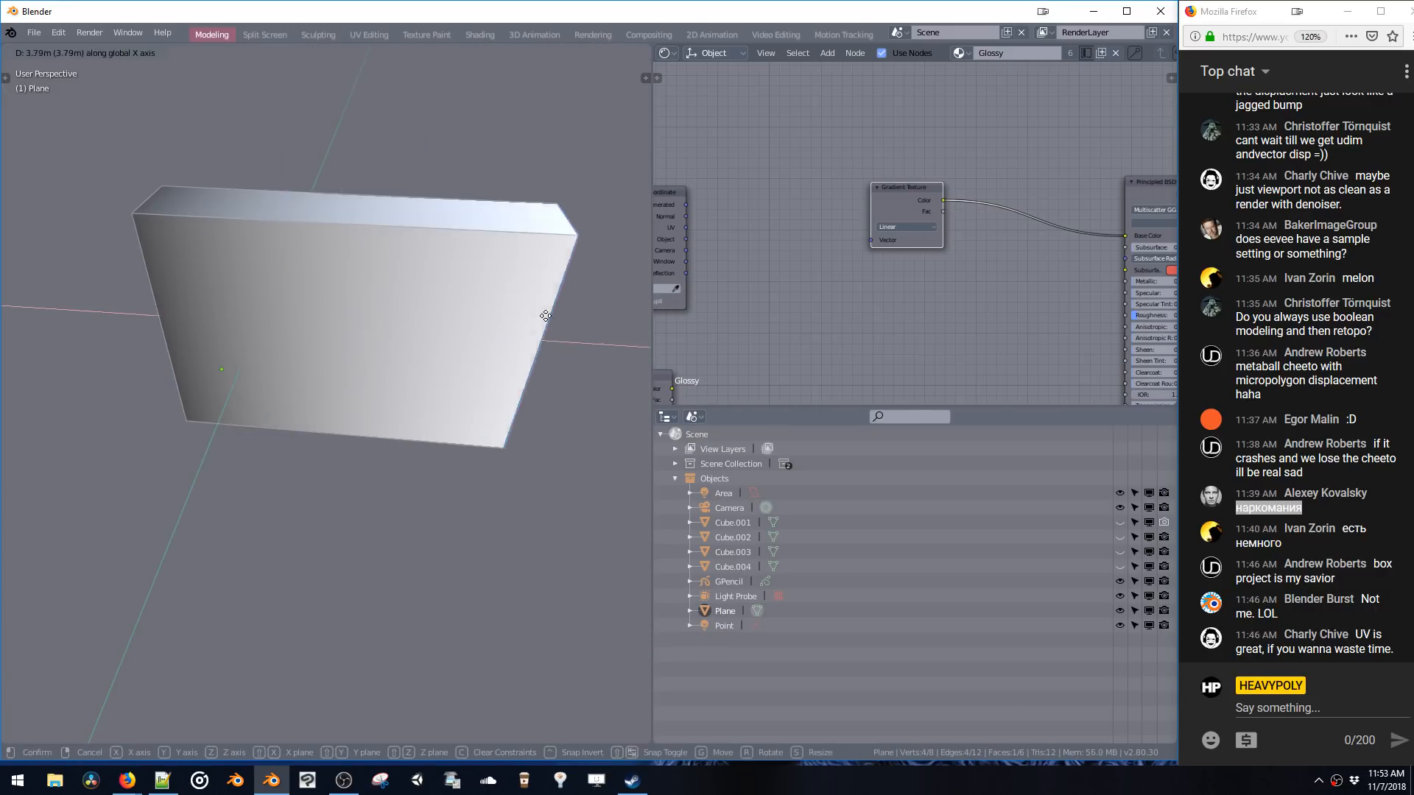
key("ctrl+Tab")
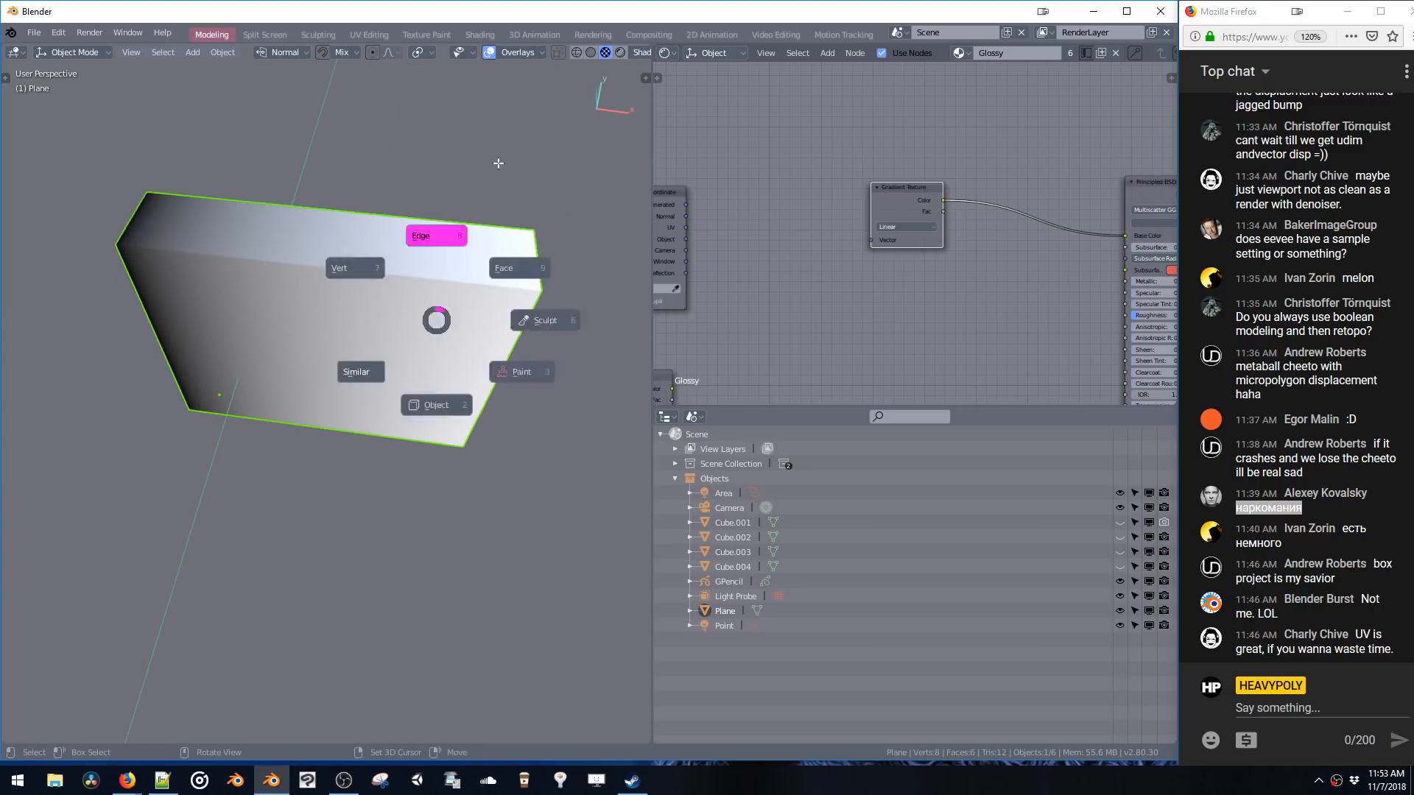
left_click(516, 317)
middle_click_drag(516, 316, 463, 271)
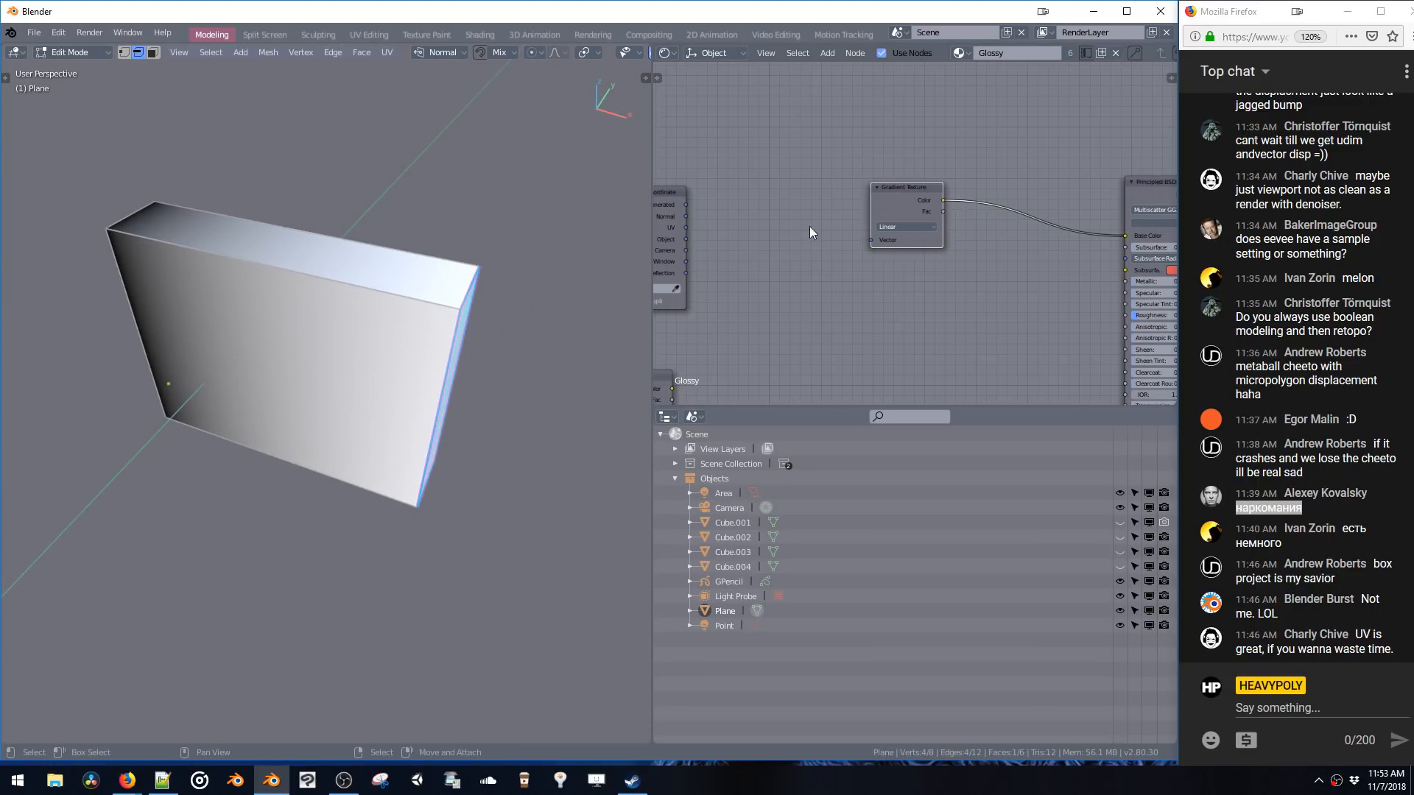
- Set the Gradient Texture type to Spherical and connect the Texture Coordinate node's Object output to its Vector input
left_click_drag(673, 192, 785, 208)
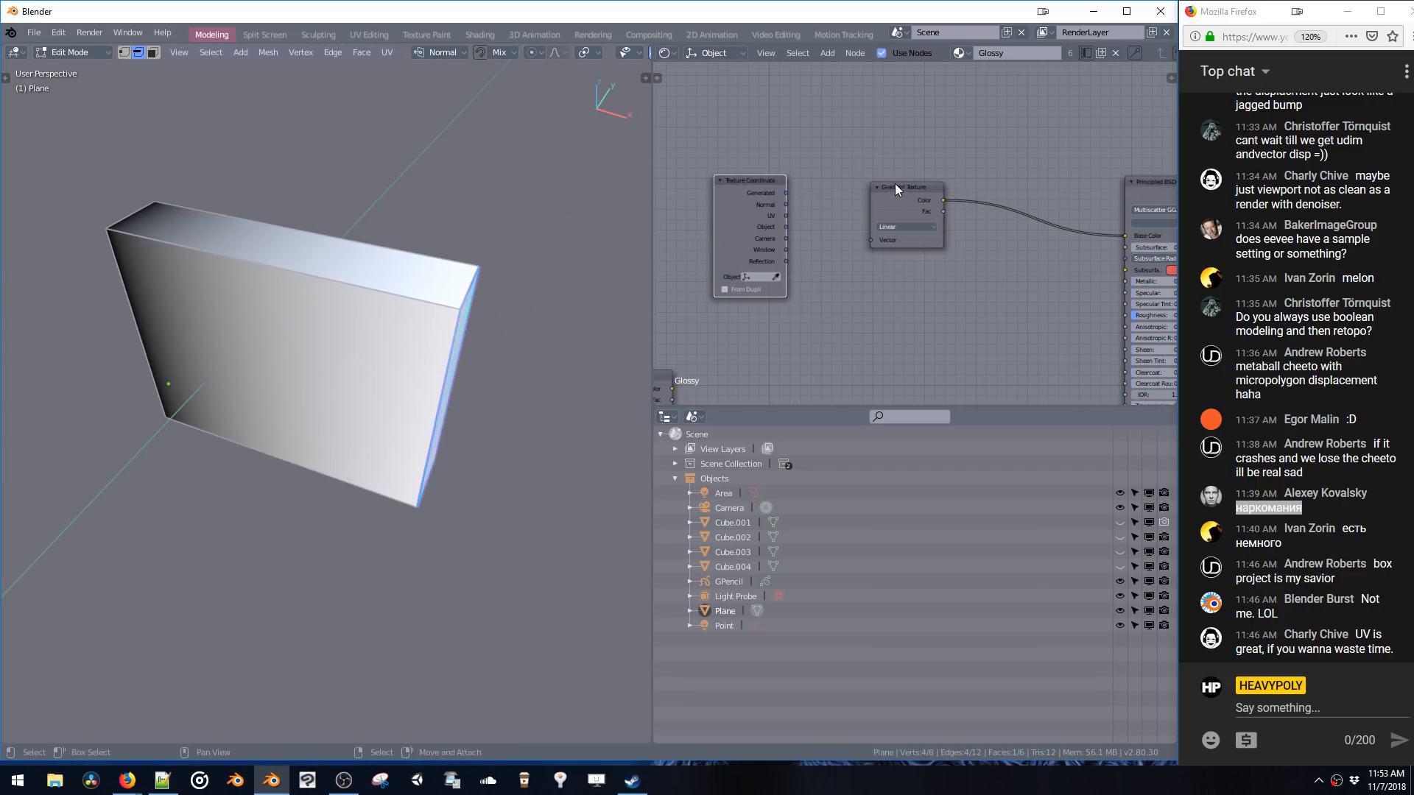
left_click_drag(895, 188, 960, 164)
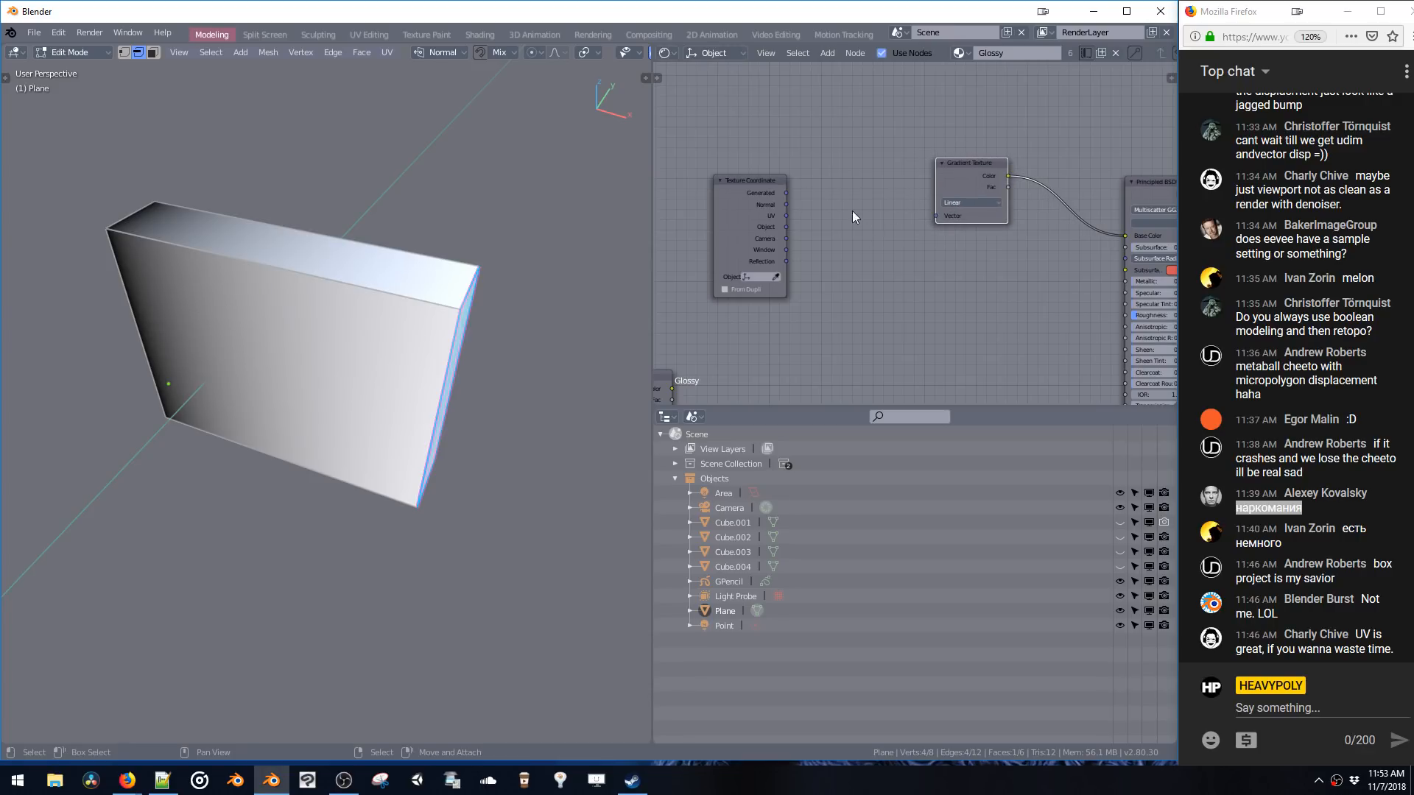
left_click(965, 200)
left_click(960, 147)
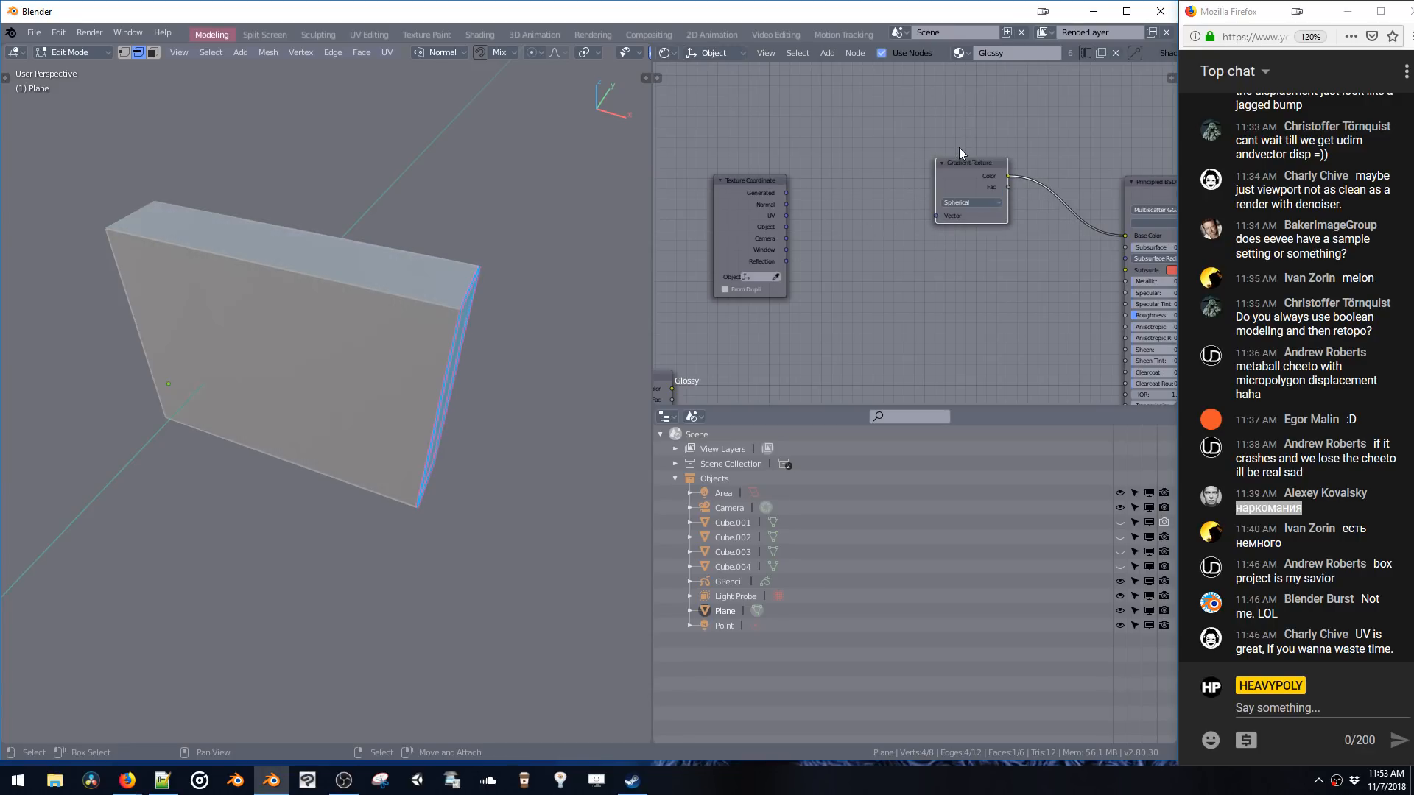
mouse_move(438, 245)
middle_mouse_down()
mouse_move(552, 221)
mouse_move(605, 186)
mouse_move(411, 227)
mouse_move(442, 225)
middle_mouse_up()
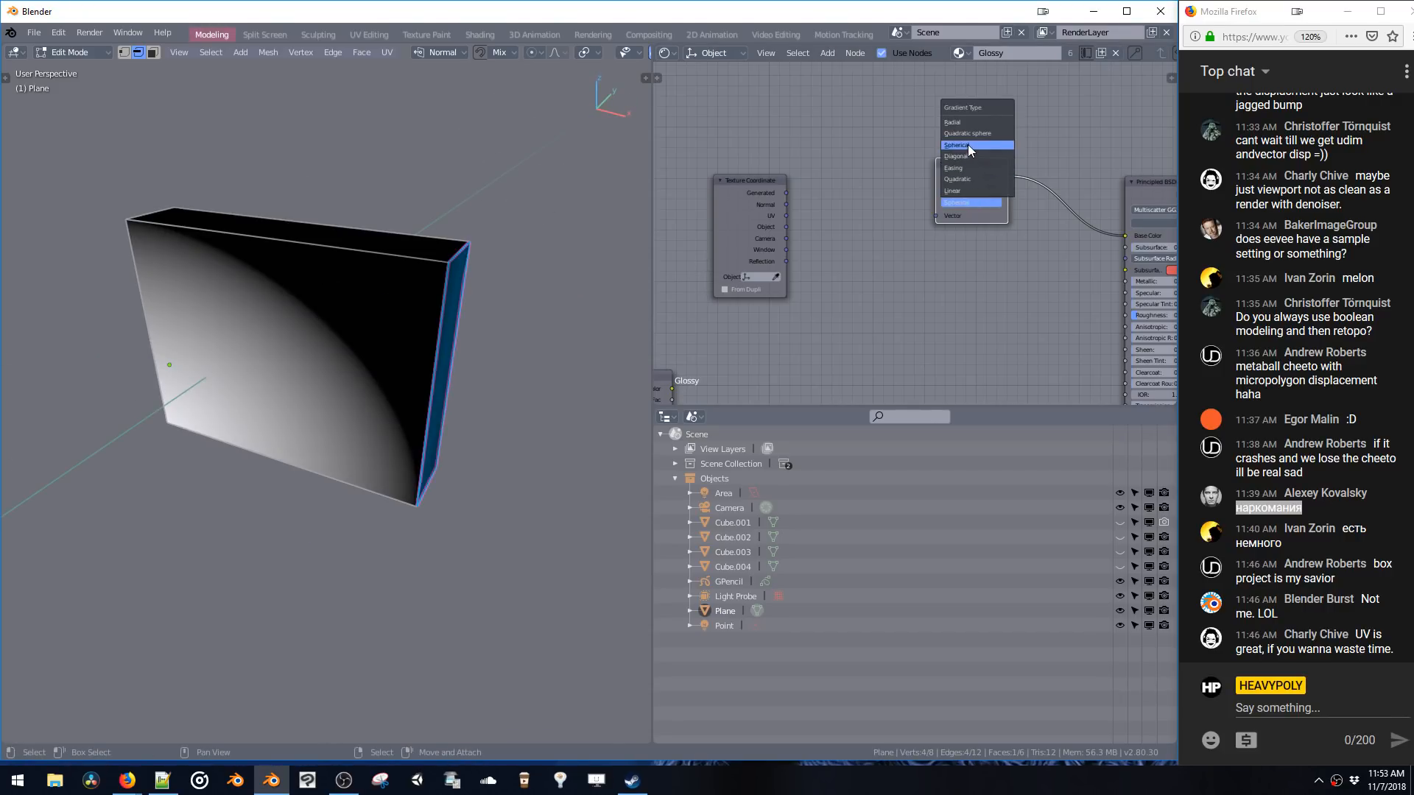
left_click(967, 145)
middle_click_drag(414, 300, 324, 287)
left_click_drag(786, 227, 939, 215)
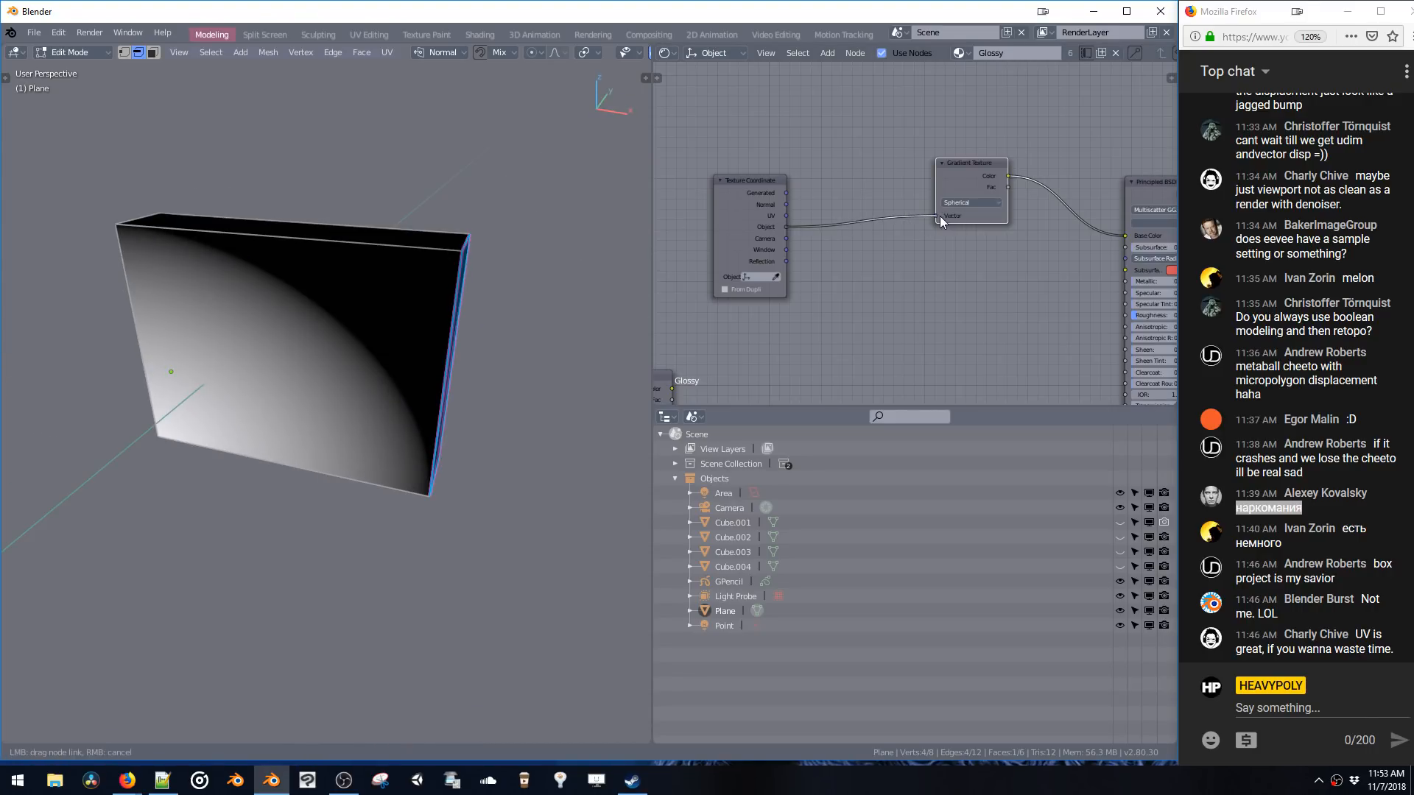
- Scale the whole slab mesh to about 0.76 and slide it along the global Y axis to test the Object-based gradient
middle_click_drag(364, 283, 419, 320)
key("a")
key("s")
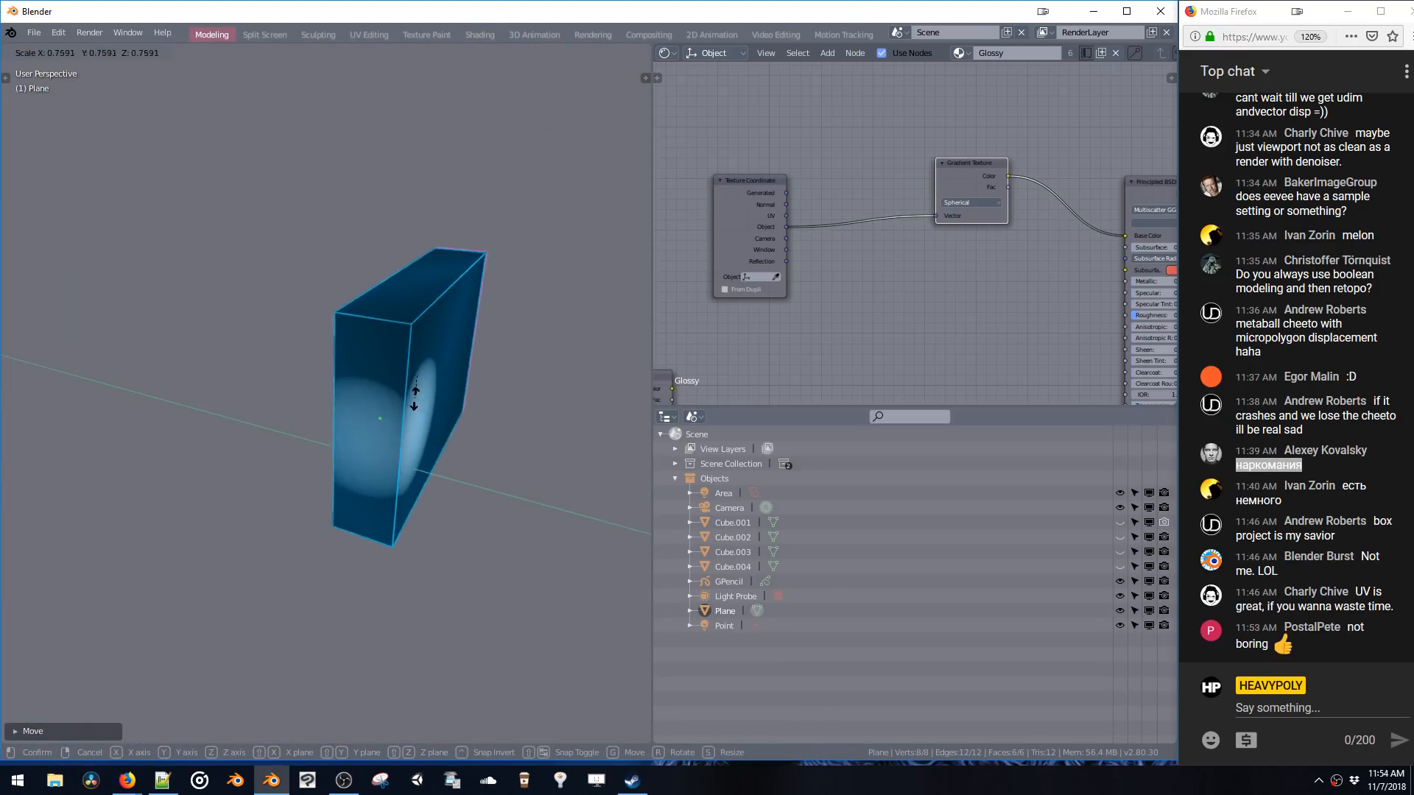
left_click(414, 398)
key("g")
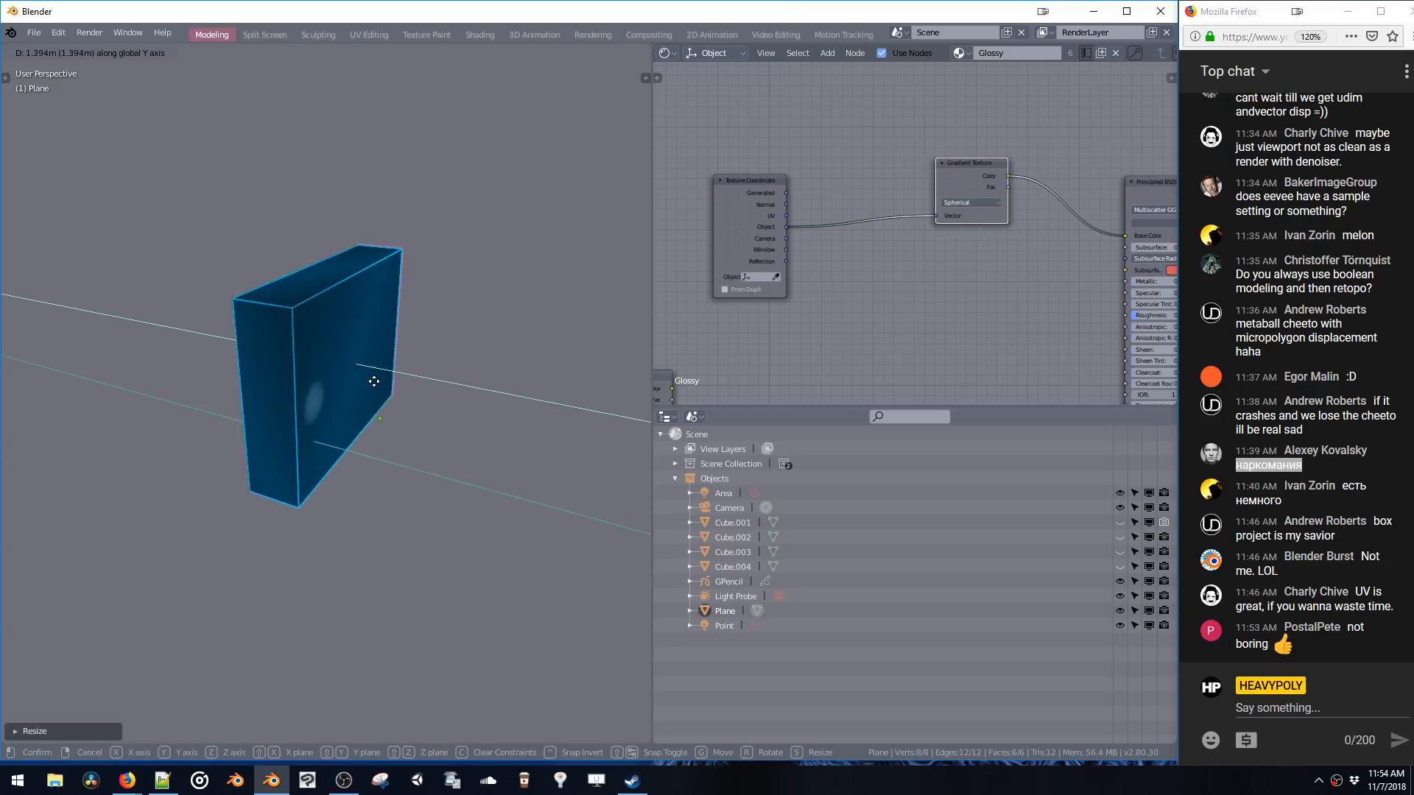
key("y")
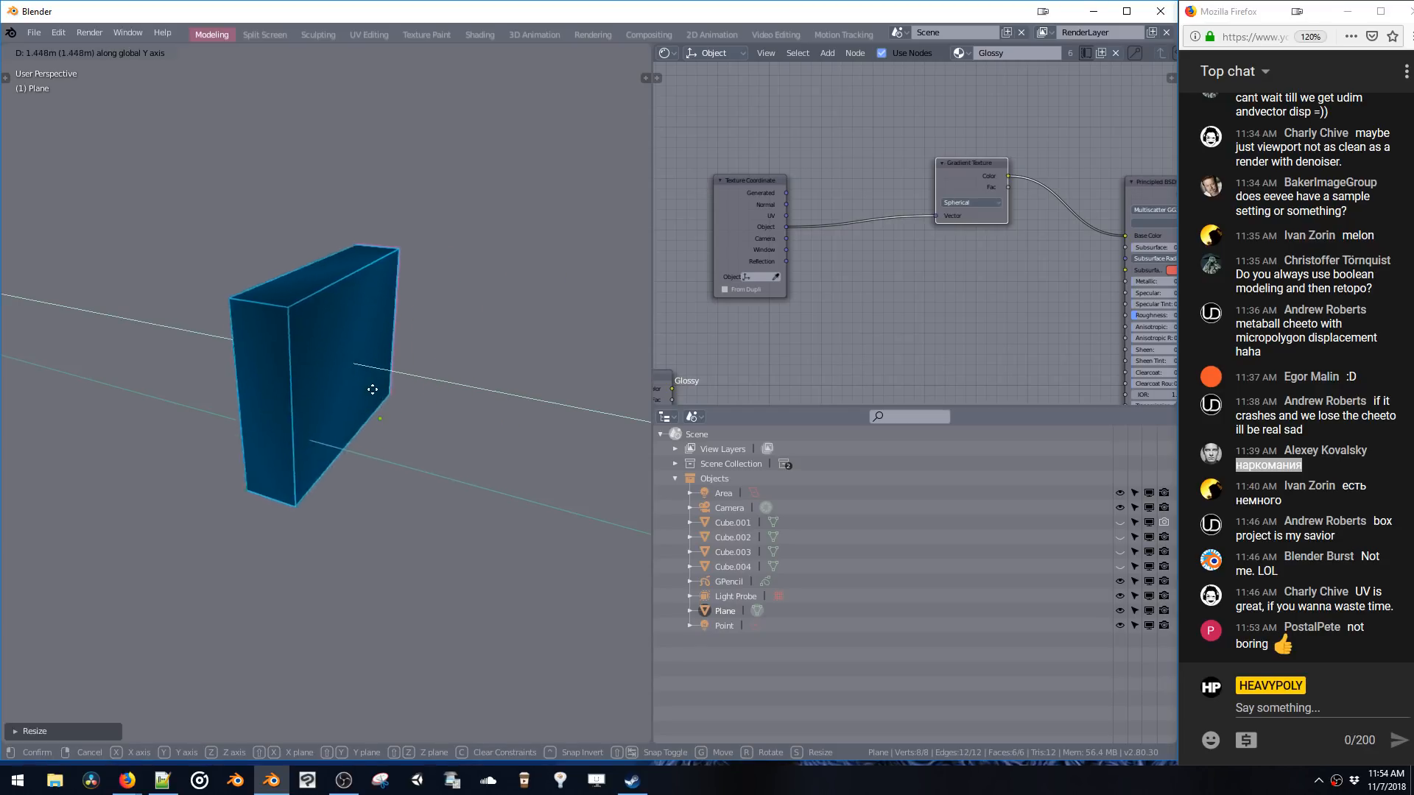
left_click(440, 401)
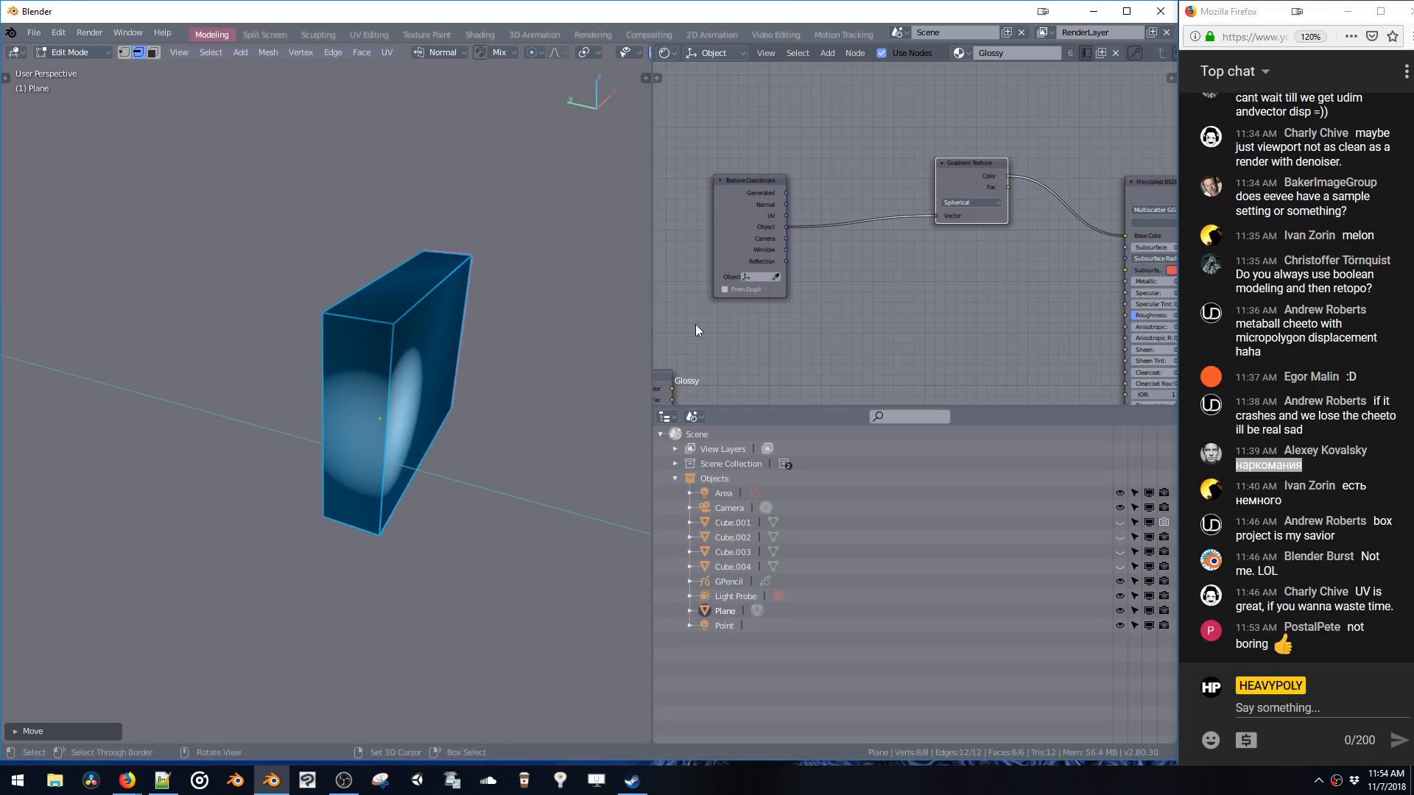
- Insert a Math node set to Add between the Gradient Texture's Color output and the shader's Base Color
middle_click_drag(906, 339, 786, 326)
key("shift+a")
left_click(850, 267)
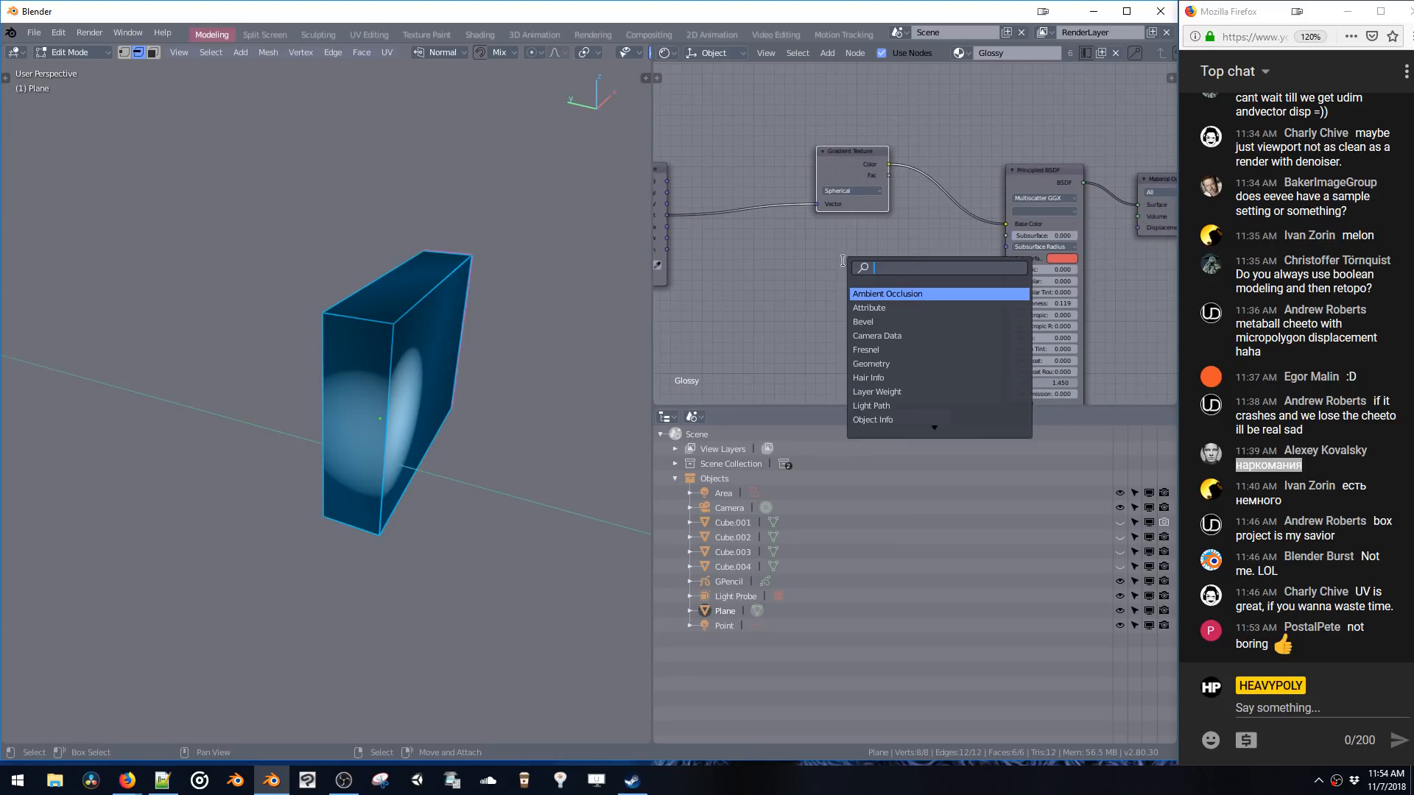
type("math")
left_click(871, 293)
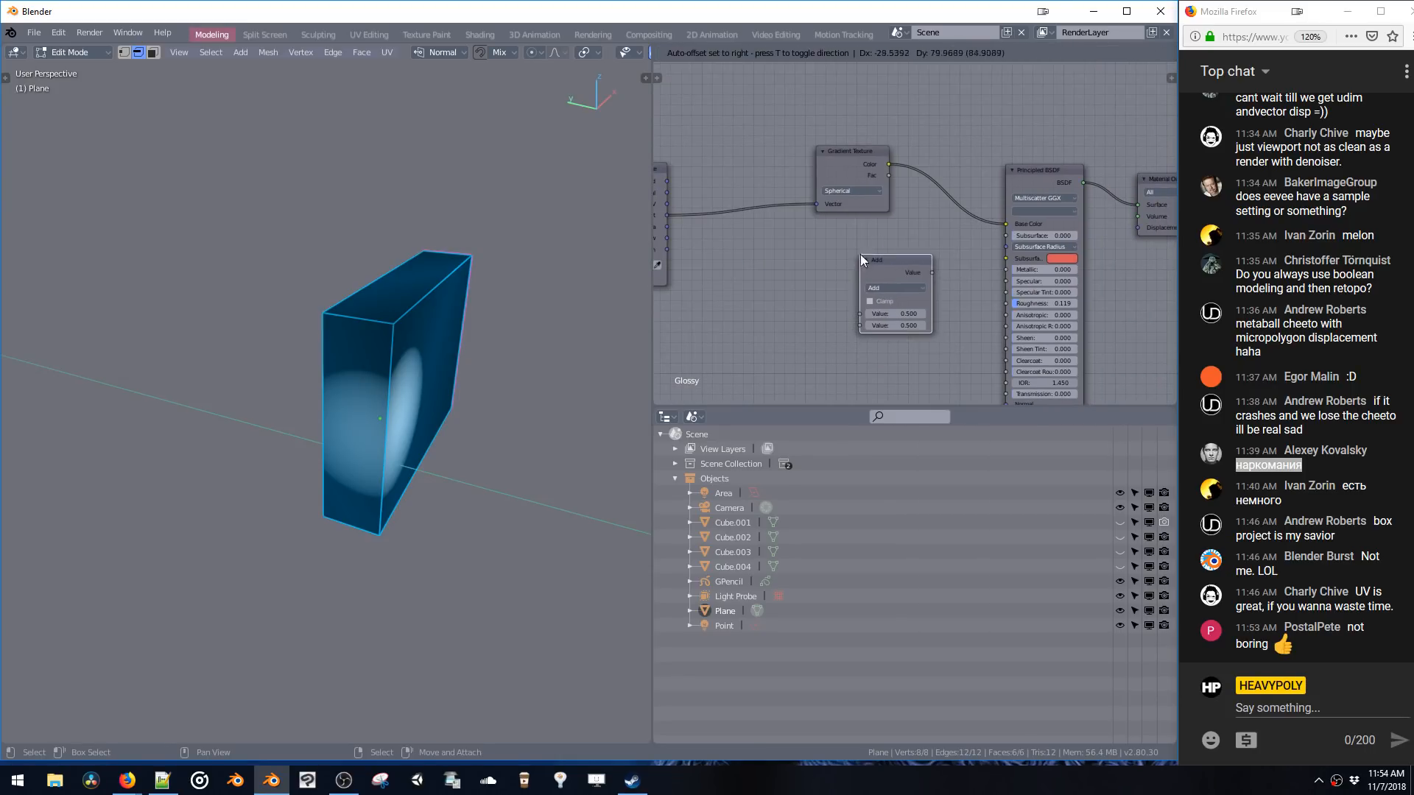
left_click(950, 201)
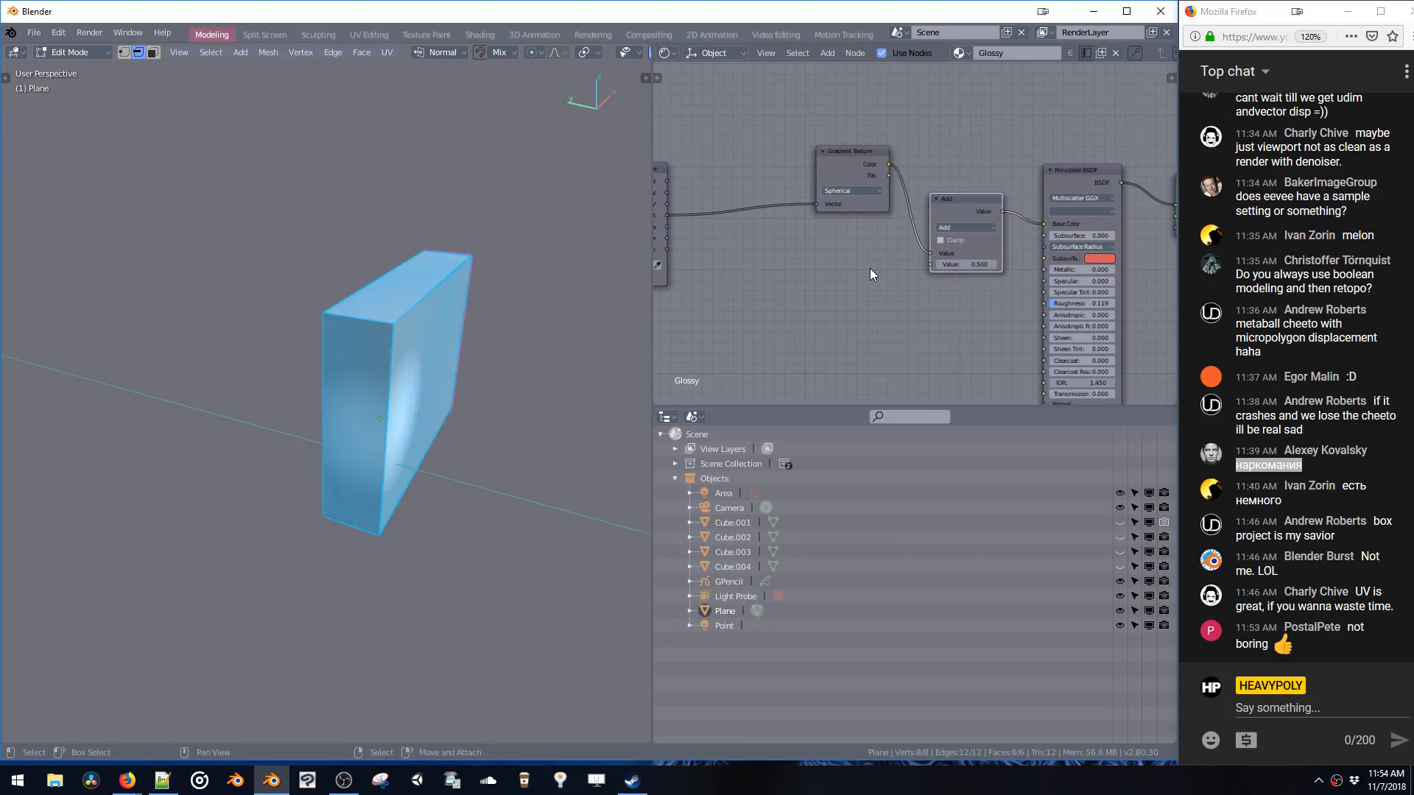
- Raise the Add node's second value to 0.860, and remove the node with the gradient Color reconnected straight to Base Color
middle_click_drag(524, 354, 463, 341)
key("alt+a")
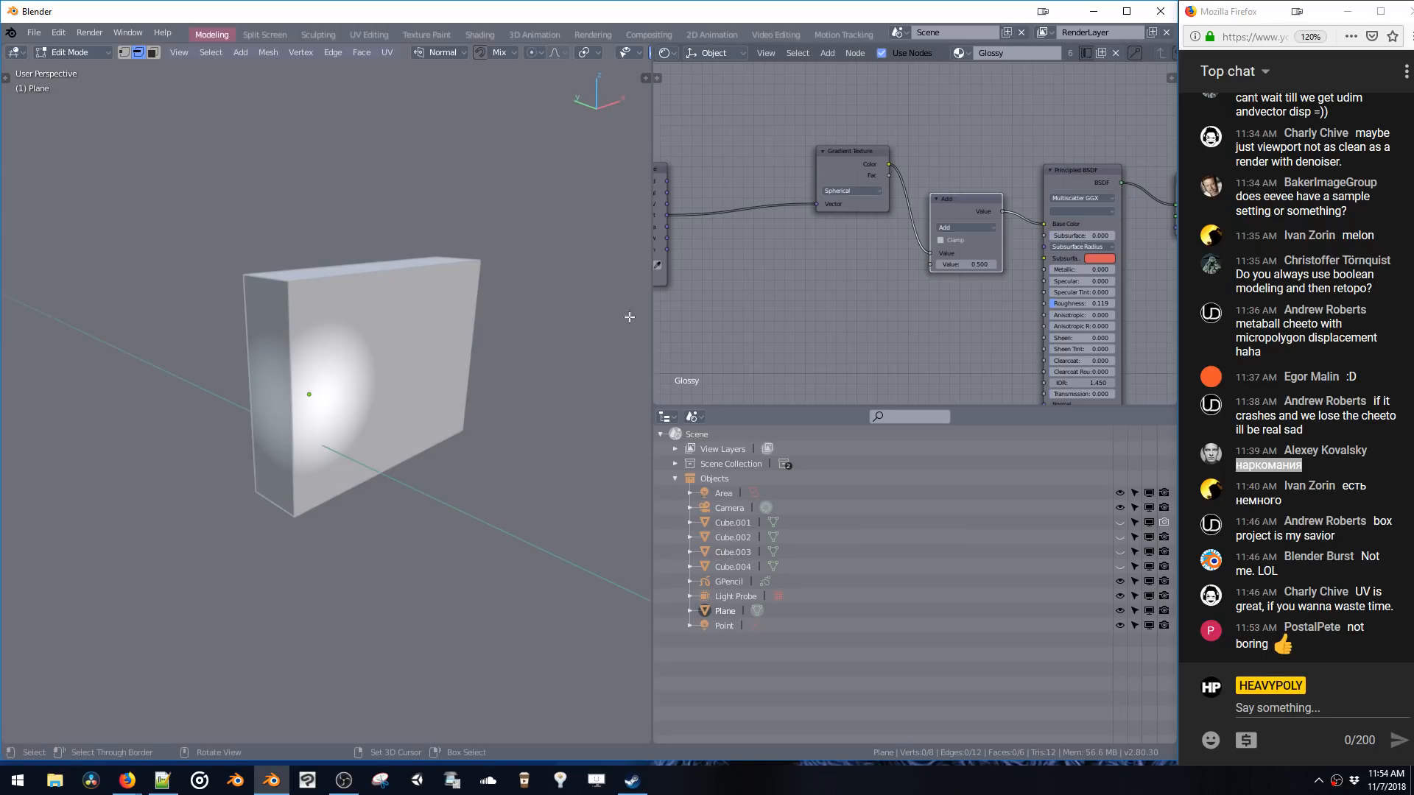
left_click_drag(967, 260, 967, 260)
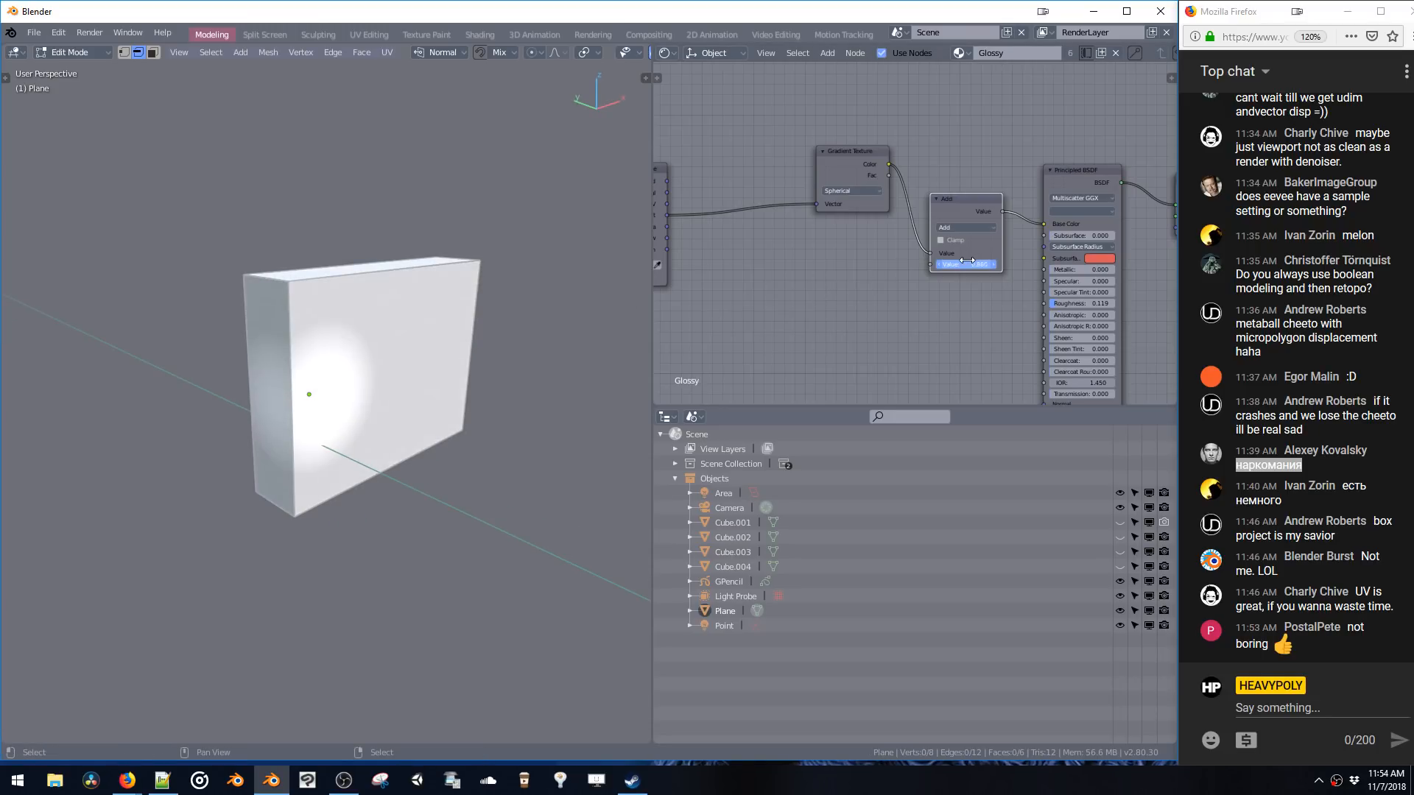
left_click_drag(1044, 219, 1043, 219)
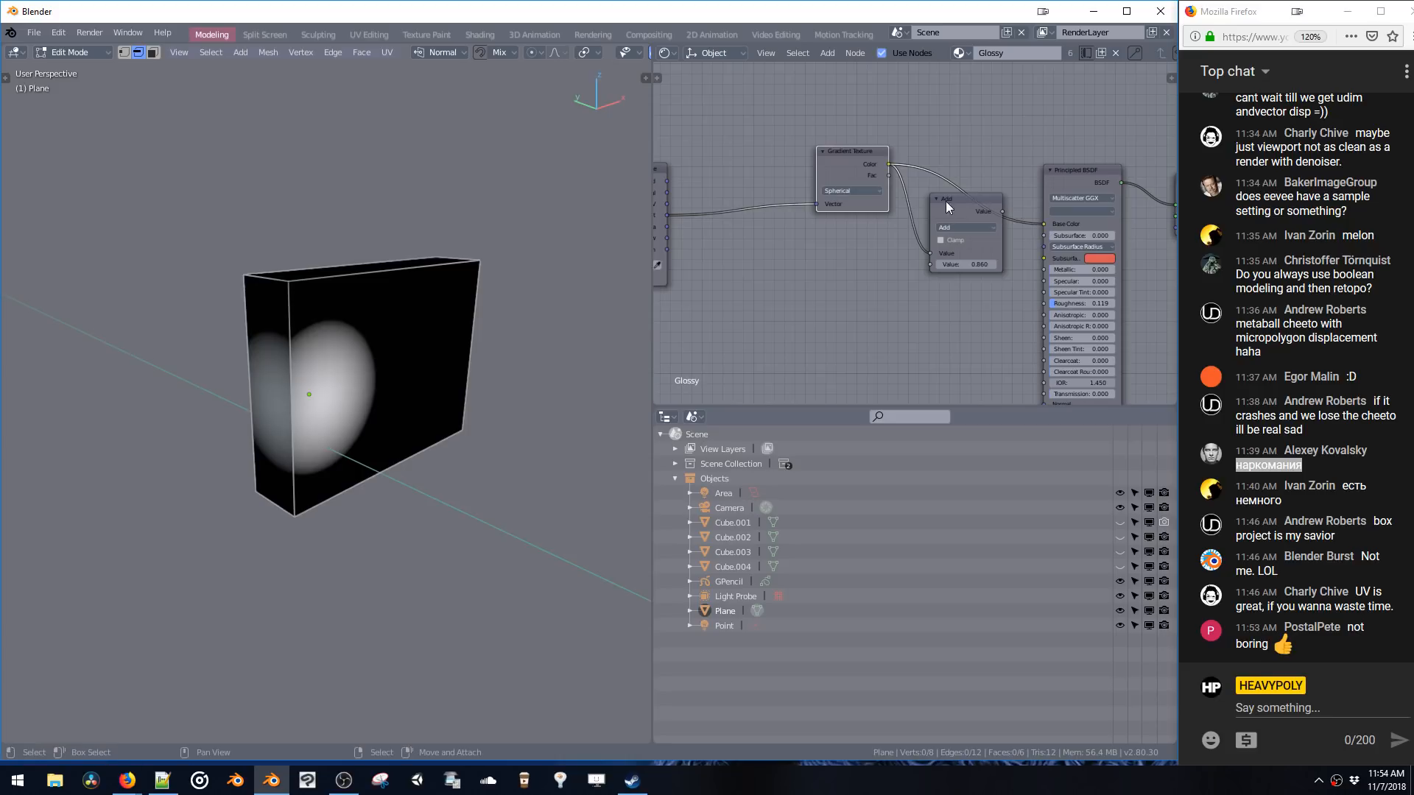
key("x")
- Insert a Math Add node between the Object coordinates and the Gradient Texture's Vector, and set its second value to -0.187
key("shift+a")
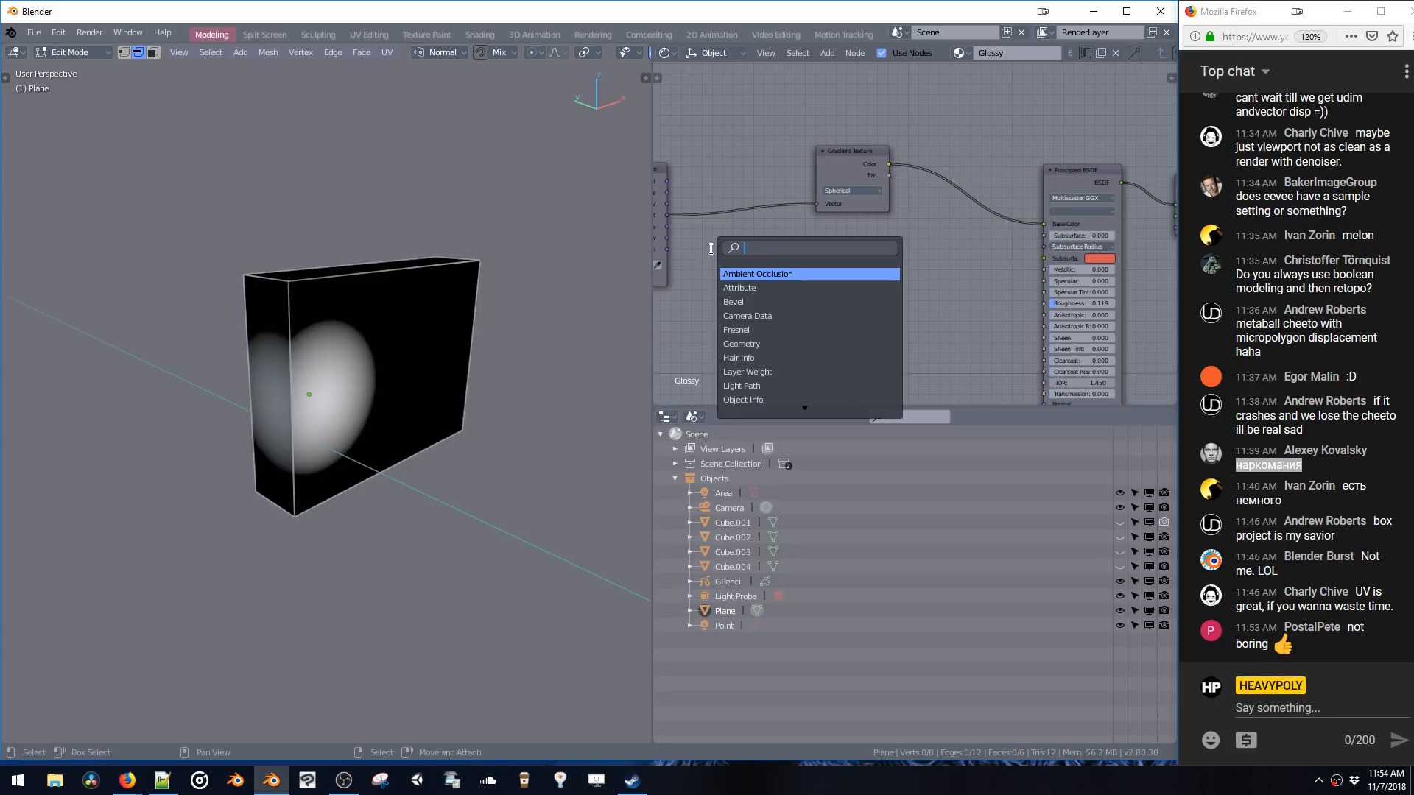
left_click(749, 274)
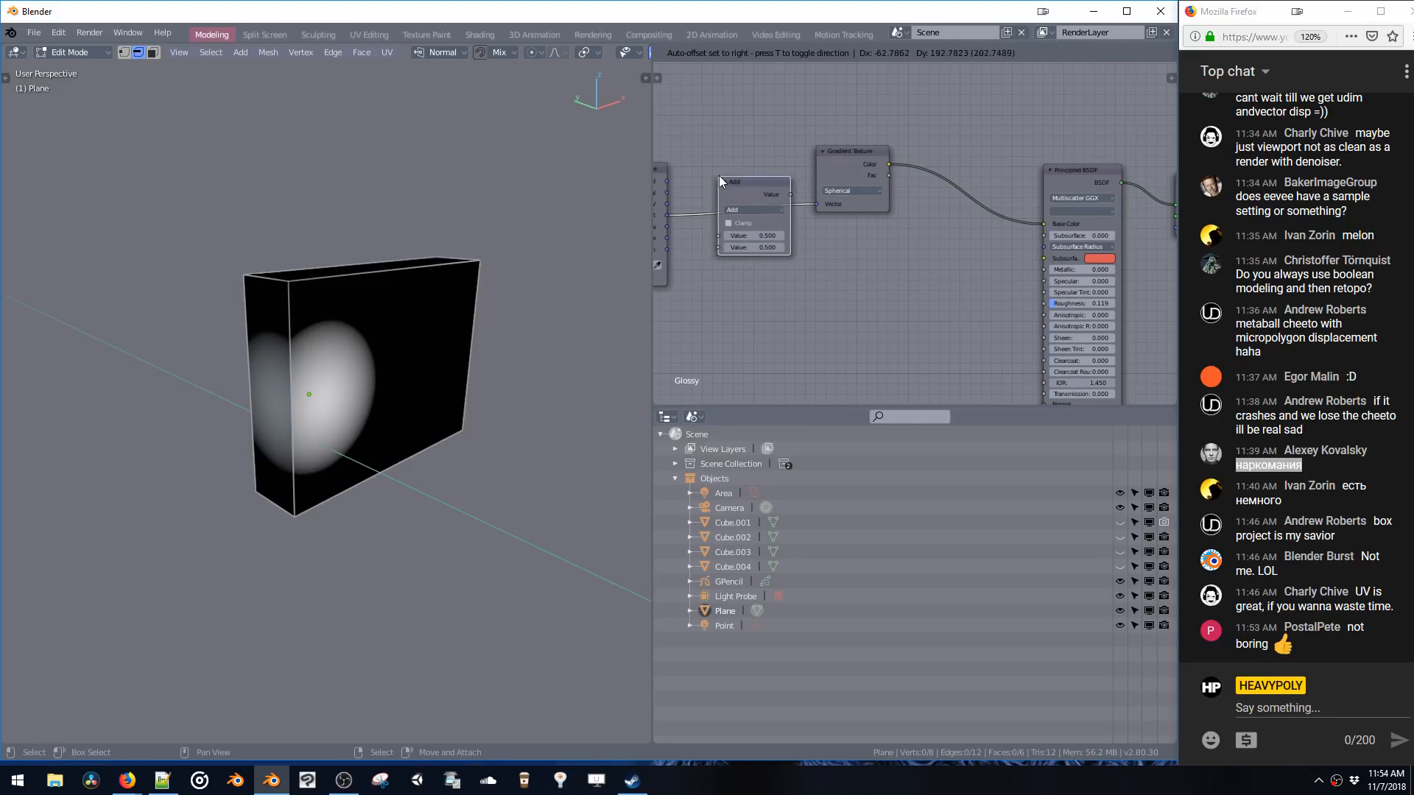
left_click(700, 236)
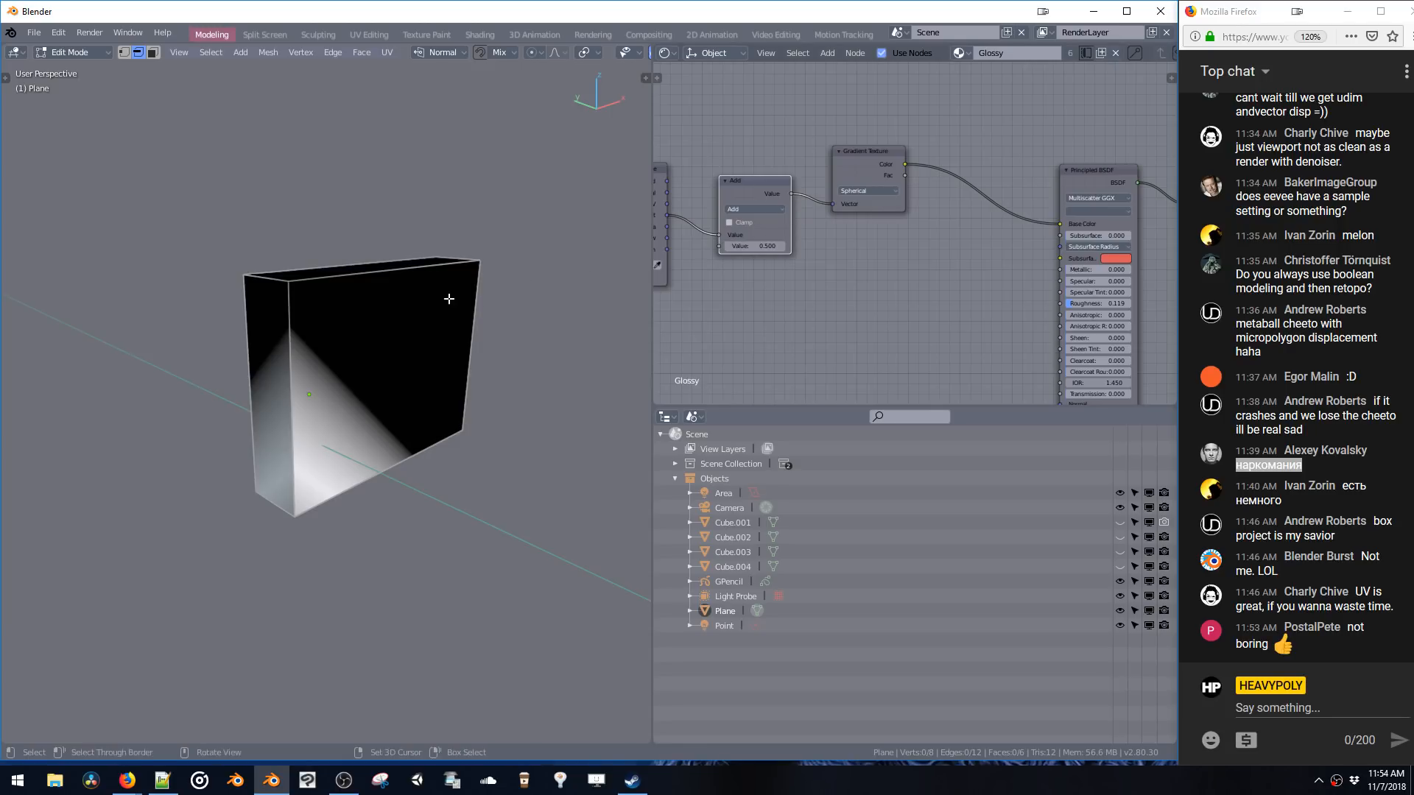
middle_click_drag(695, 274, 767, 290)
left_click_drag(821, 262, 811, 248)
- Try the Divide operation on the Math node, and remove the node with the Object output relinked directly to the gradient's Vector
left_click(817, 225)
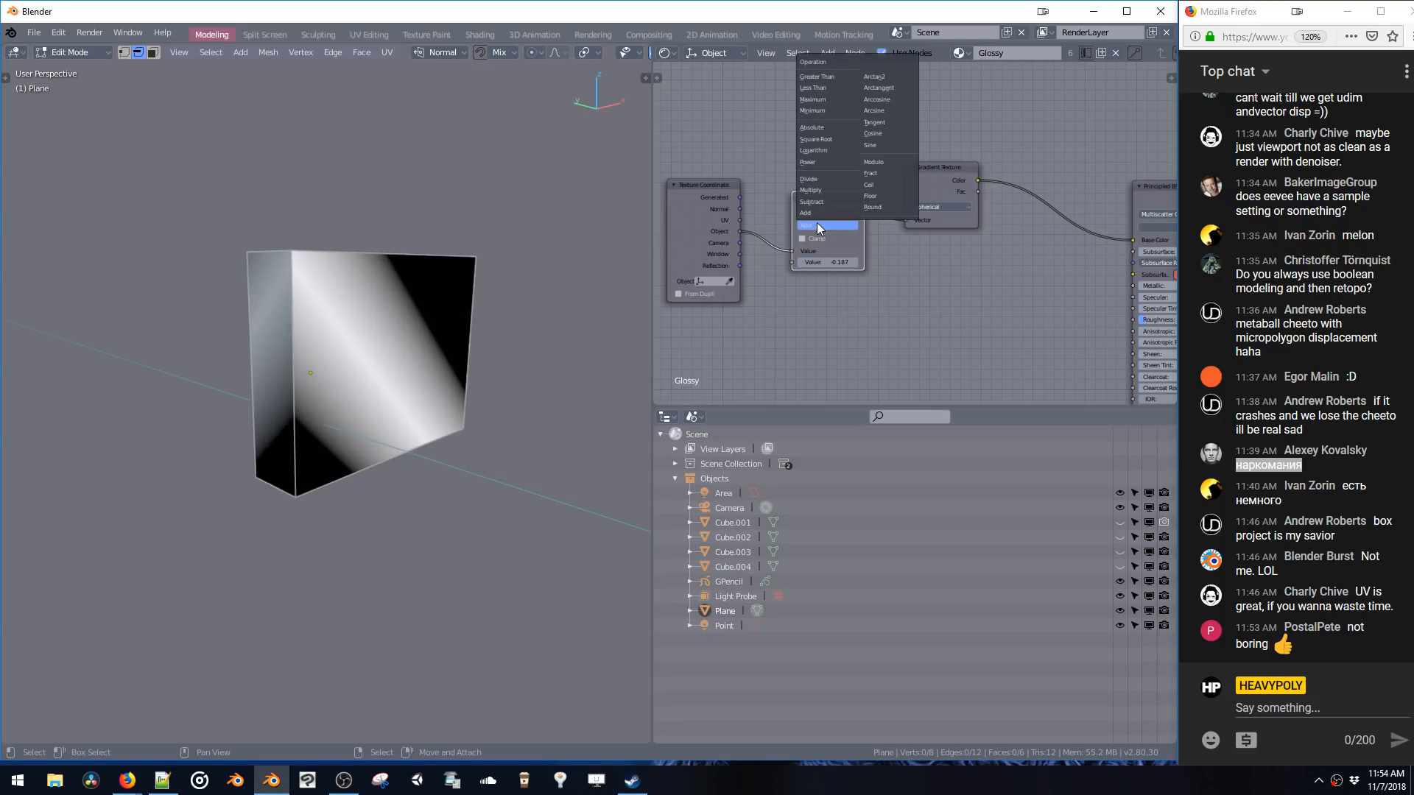
left_click(828, 179)
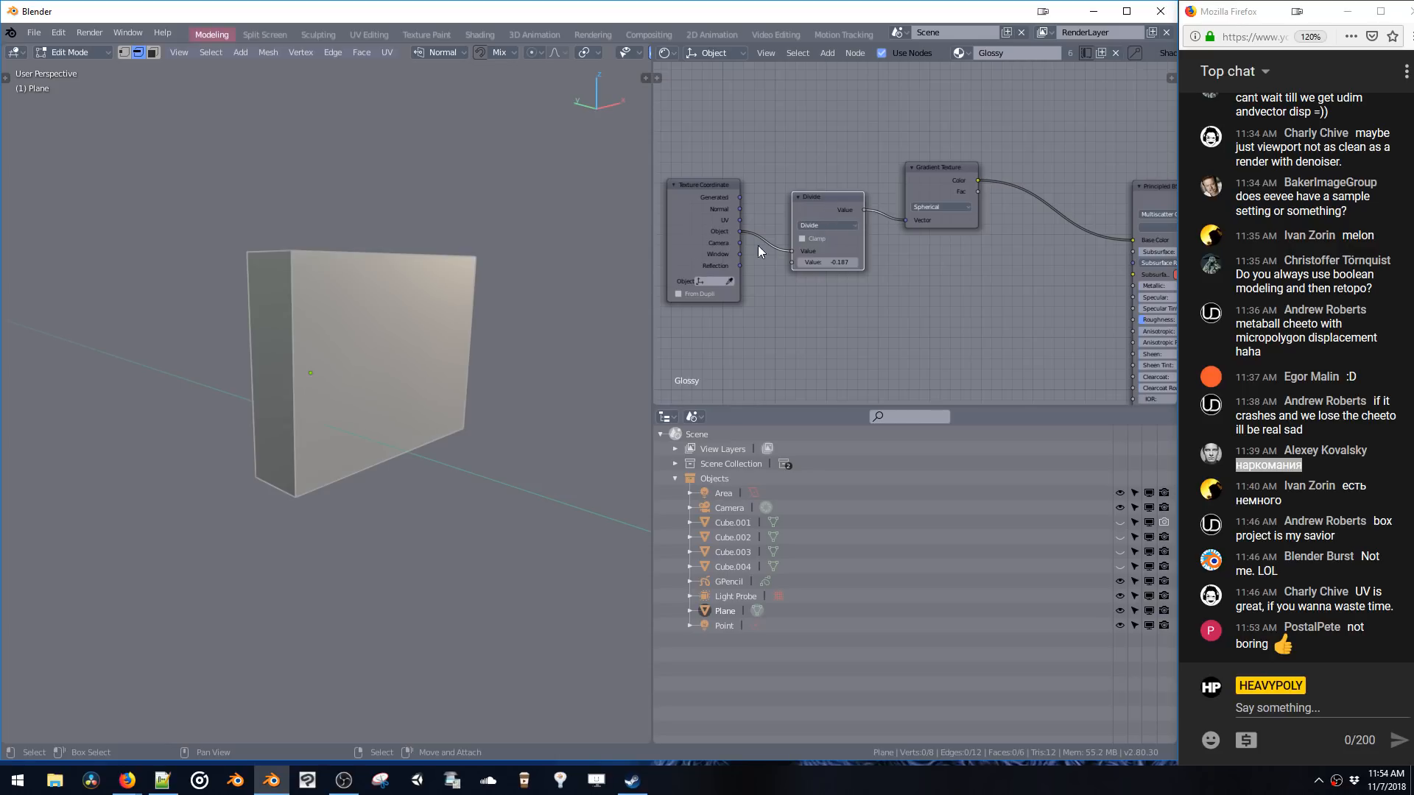
middle_click_drag(640, 273, 618, 247)
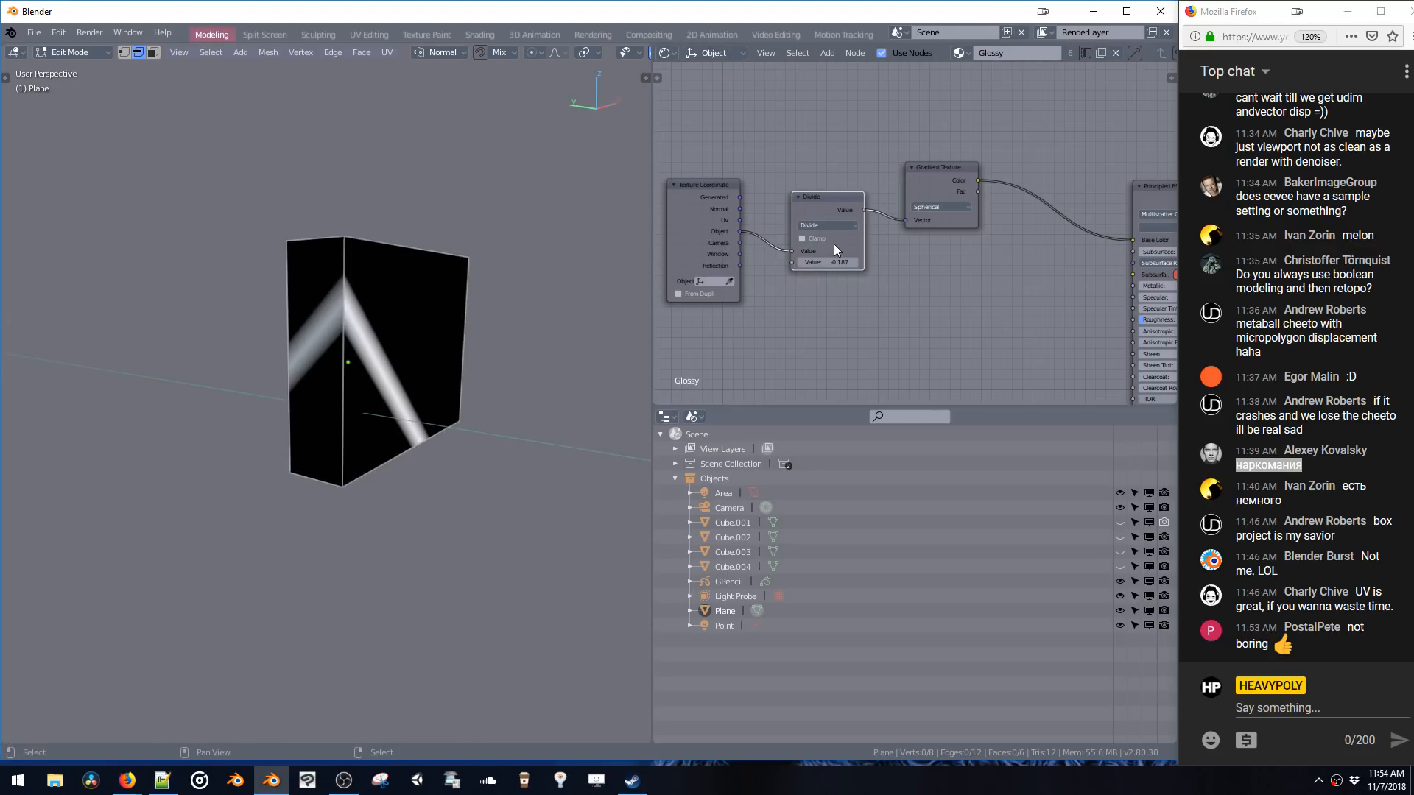
mouse_move(829, 261)
left_mouse_down()
mouse_move(857, 261)
mouse_move(806, 260)
left_mouse_up()
left_click_drag(819, 197, 827, 263)
key("x")
left_click_drag(739, 231, 904, 220)
- Insert a Separate XYZ node between the Object coordinates and the Gradient Texture so its X output drives the gradient
key("shift+a")
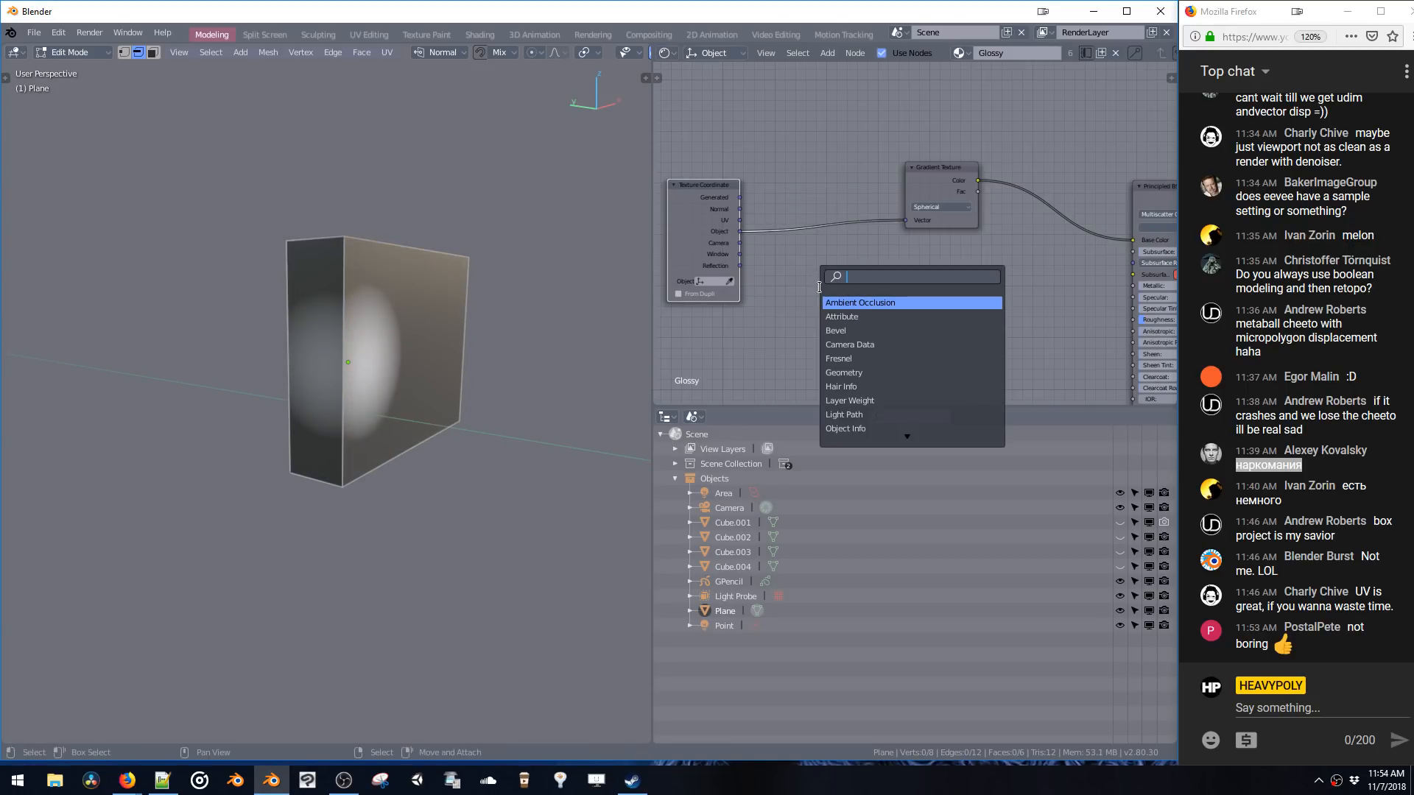
key("Down")
key("Down")
key("Down")
key("Up")
type("SE")
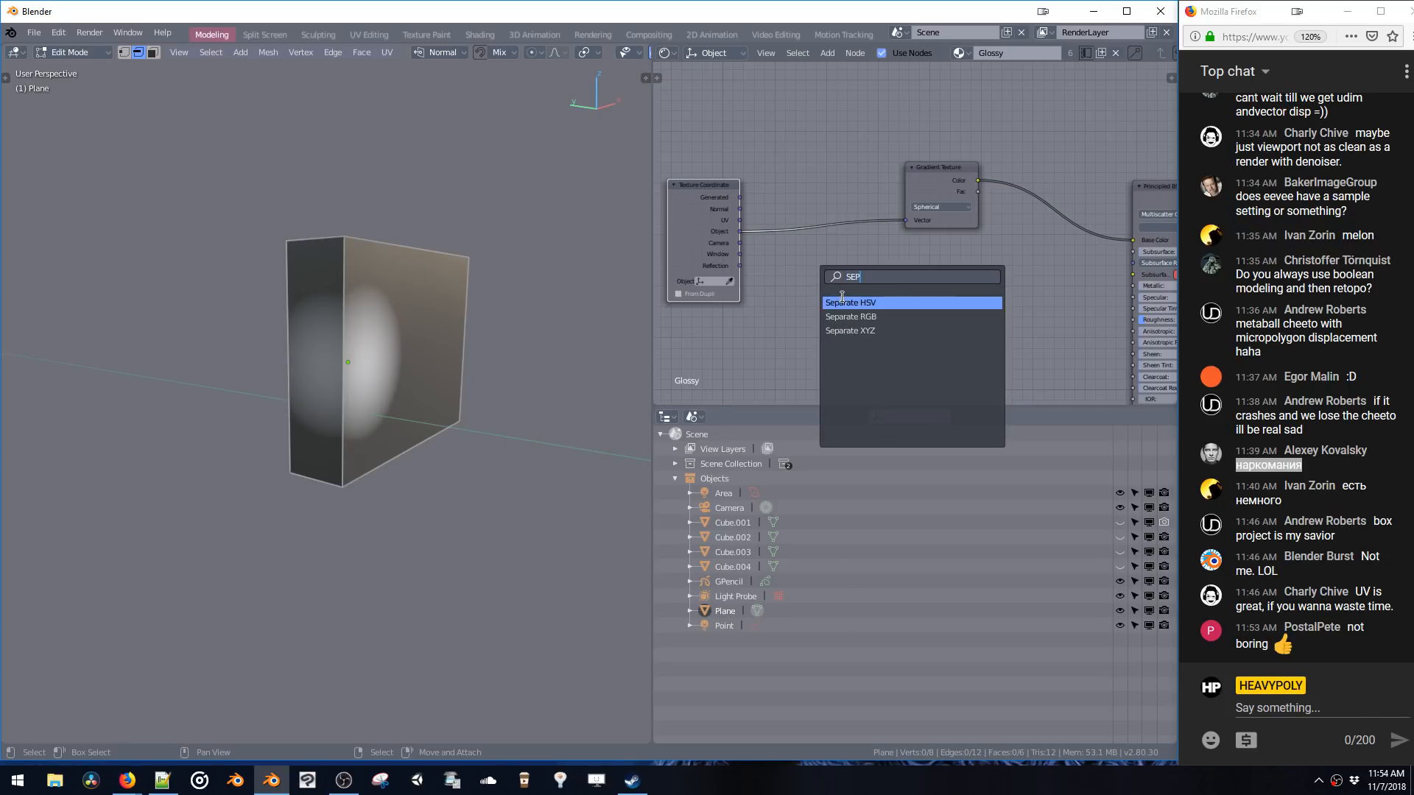
type("P")
key("Down")
key("Down")
key("Return")
left_click(808, 245)
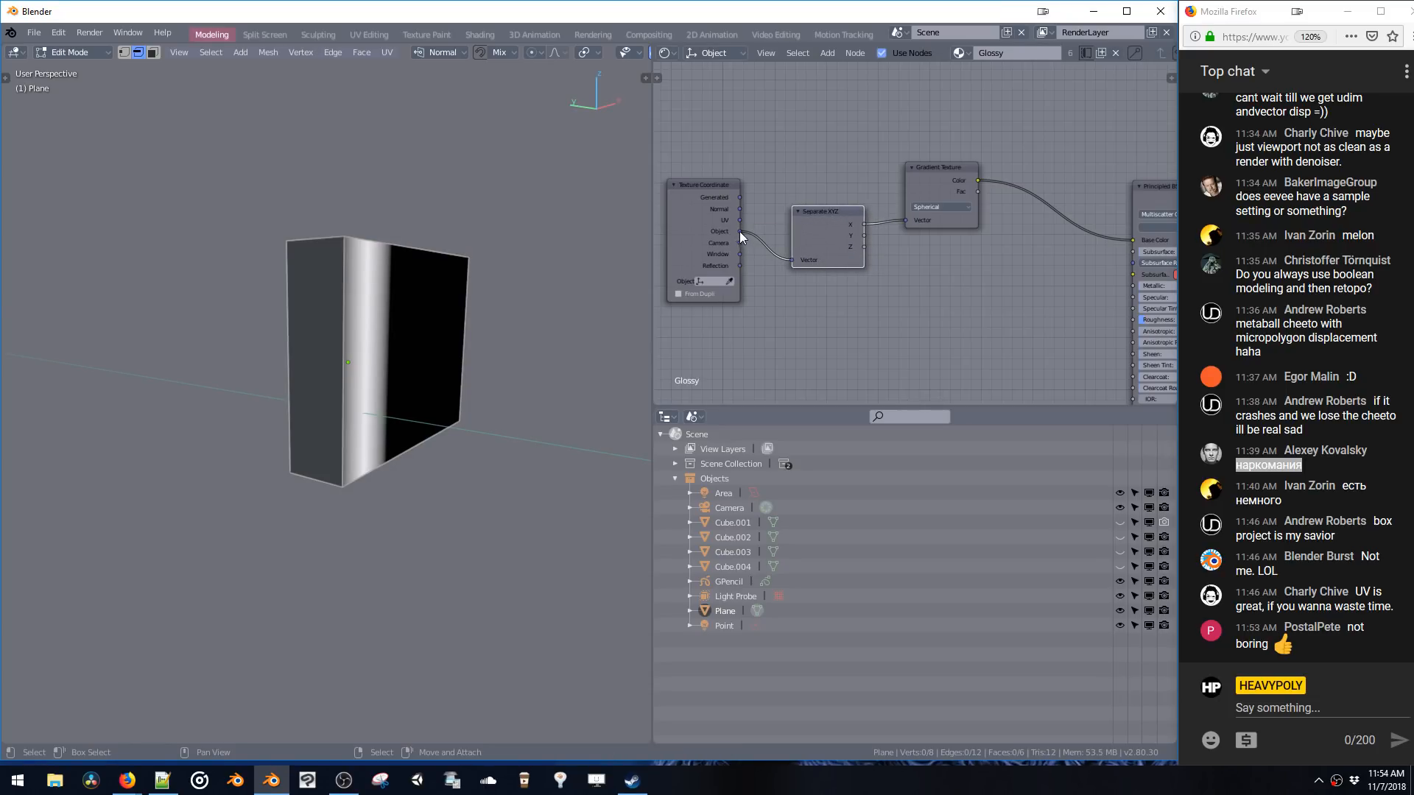
- Reconnect the Object output directly to the Gradient Texture's Vector and delete the Separate XYZ node
left_click_drag(898, 233, 905, 220)
left_click(813, 218)
key("x")
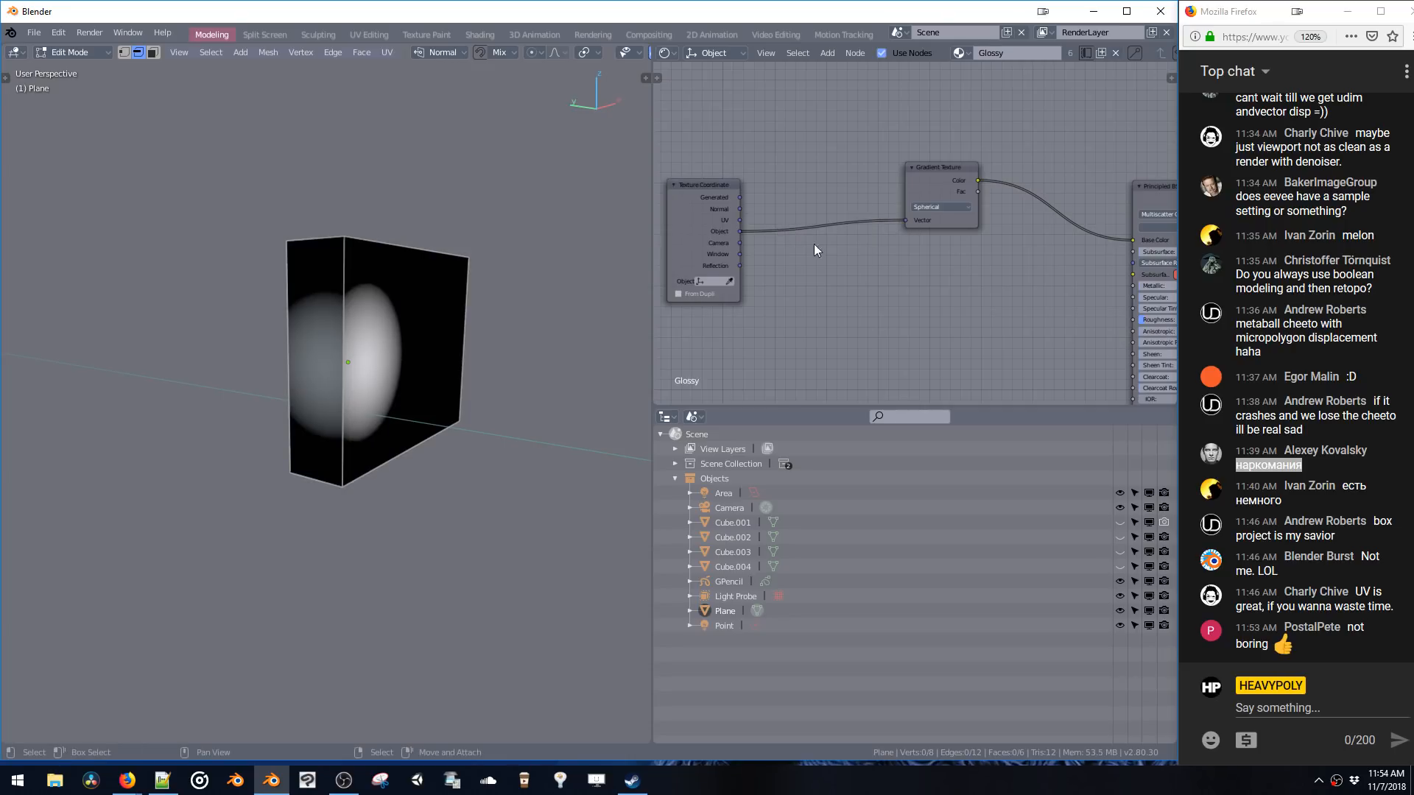
- Insert a Vector Math node set to Add between the Object output and the Gradient Texture's Vector input
key("shift+a")
left_click(804, 278)
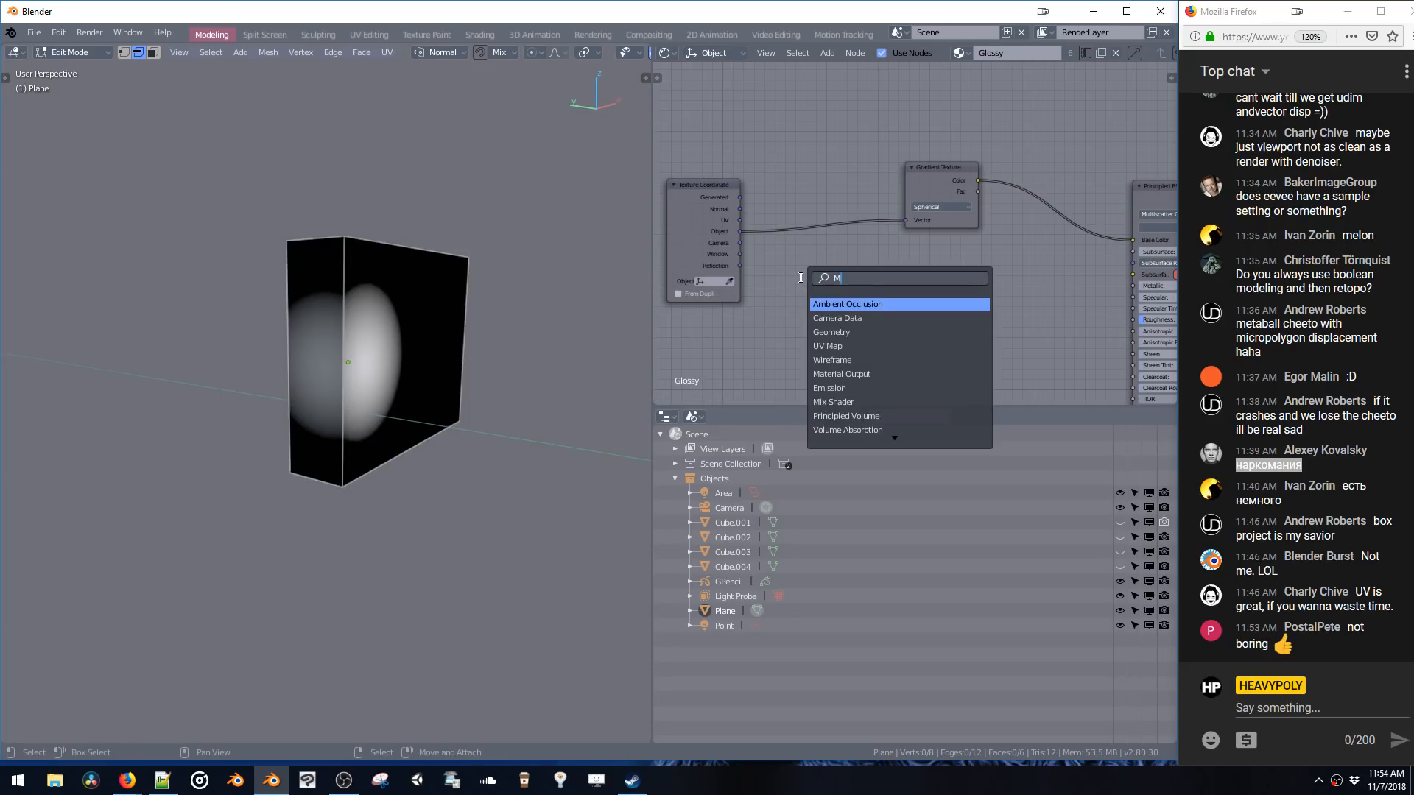
left_click(835, 318)
left_click(817, 277)
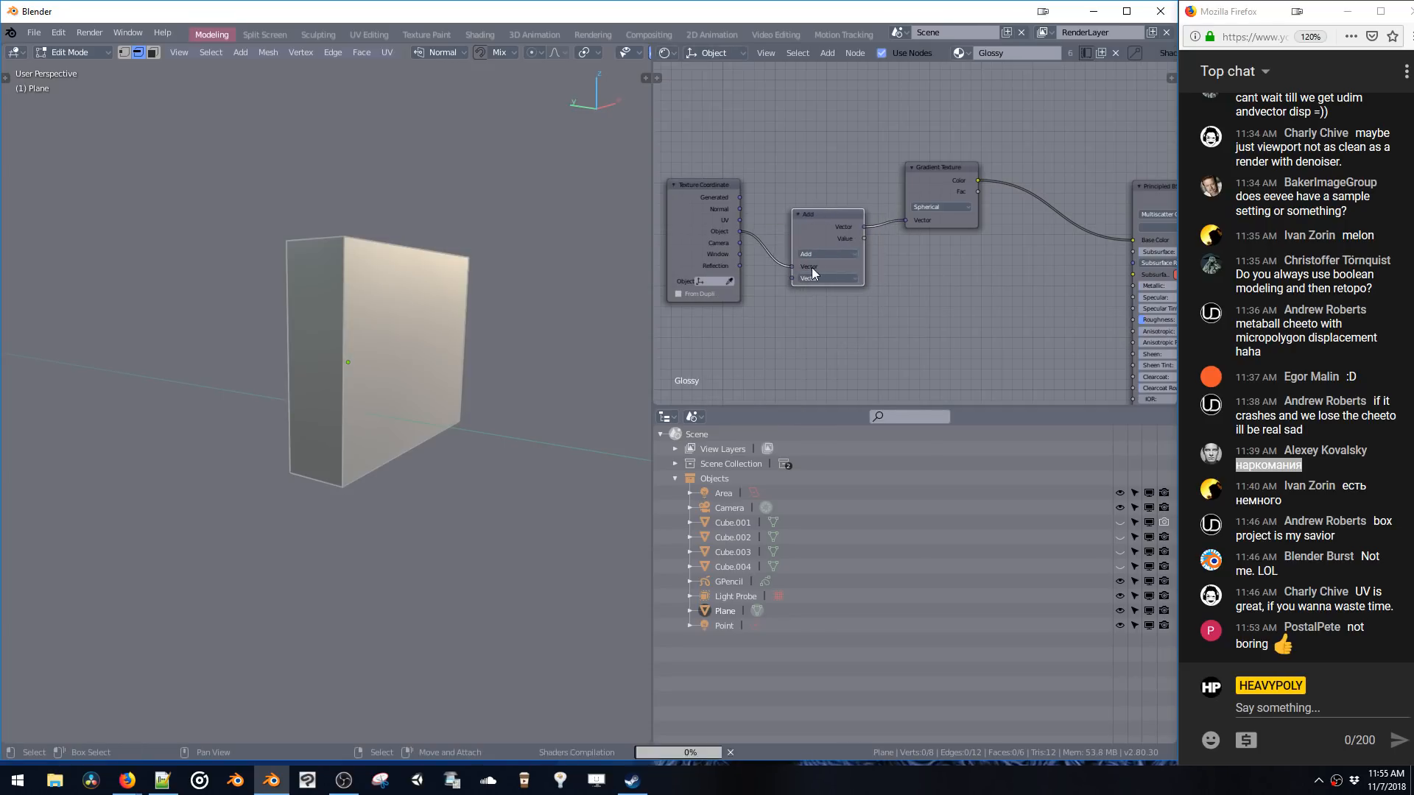
- Adjust the Vector Math node's second vector components to offset the spherical gradient and inspect it on the slab
left_click(816, 282)
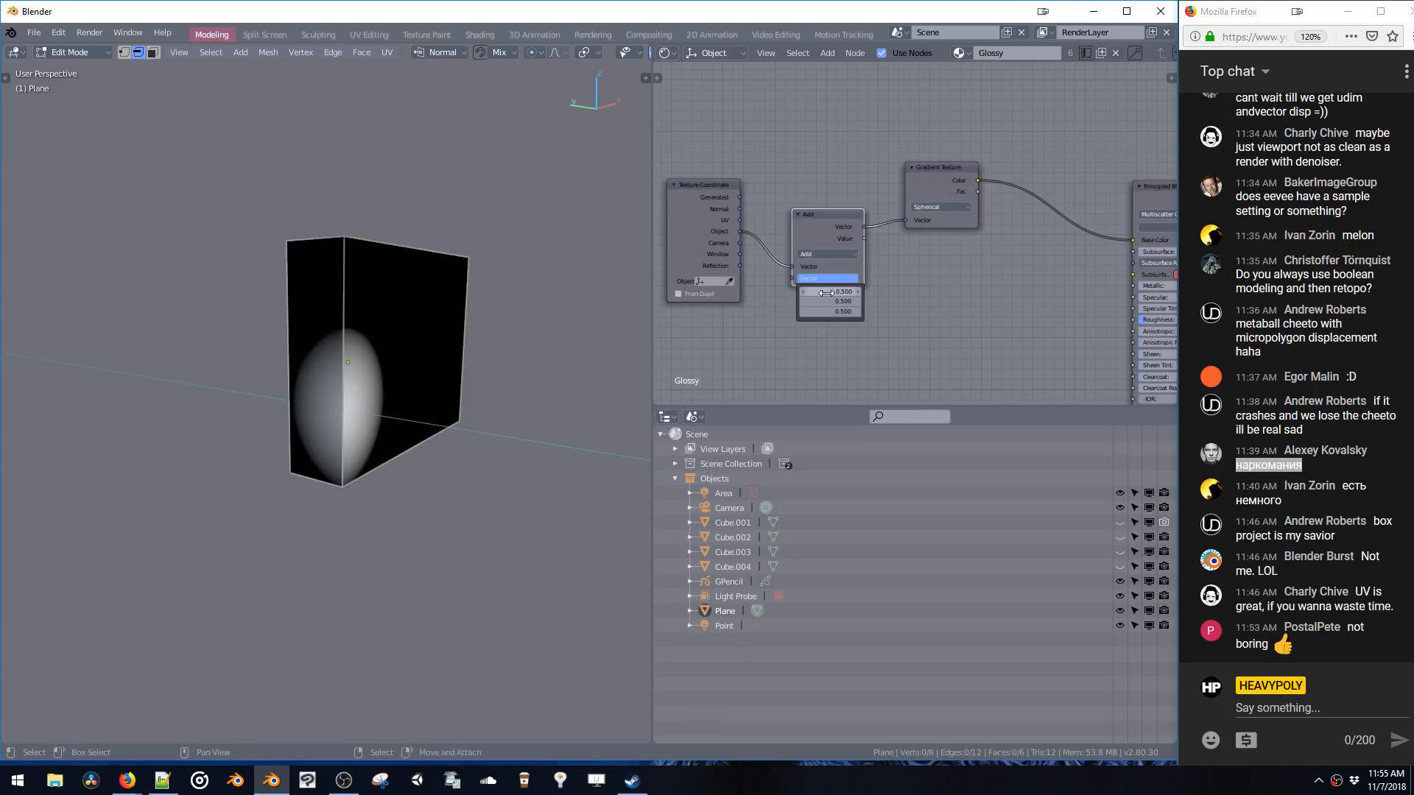
mouse_move(820, 293)
left_mouse_down()
mouse_move(838, 296)
mouse_move(807, 295)
mouse_move(838, 313)
mouse_move(826, 312)
left_mouse_up()
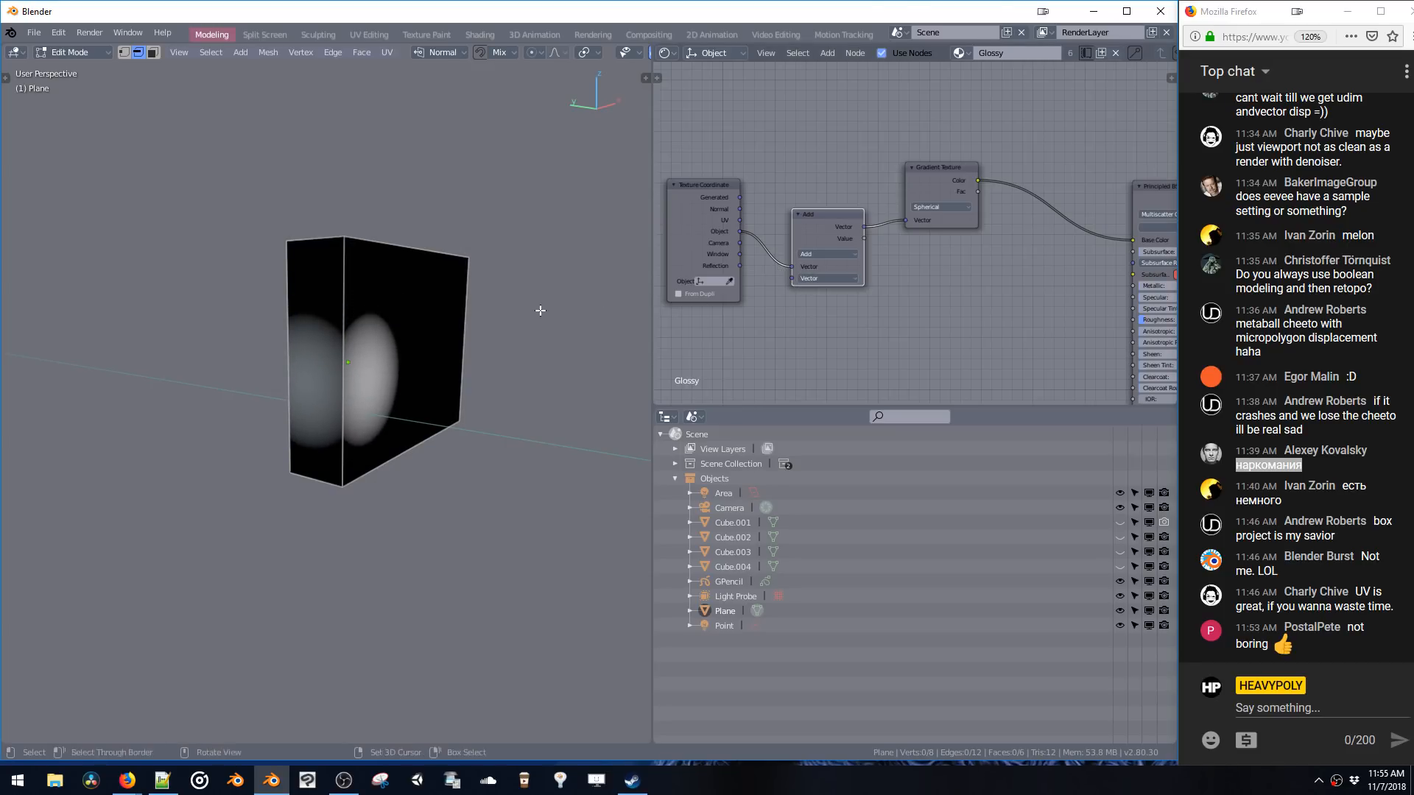
middle_click_drag(540, 311, 513, 290)
scroll(391, 303, "up", 3)
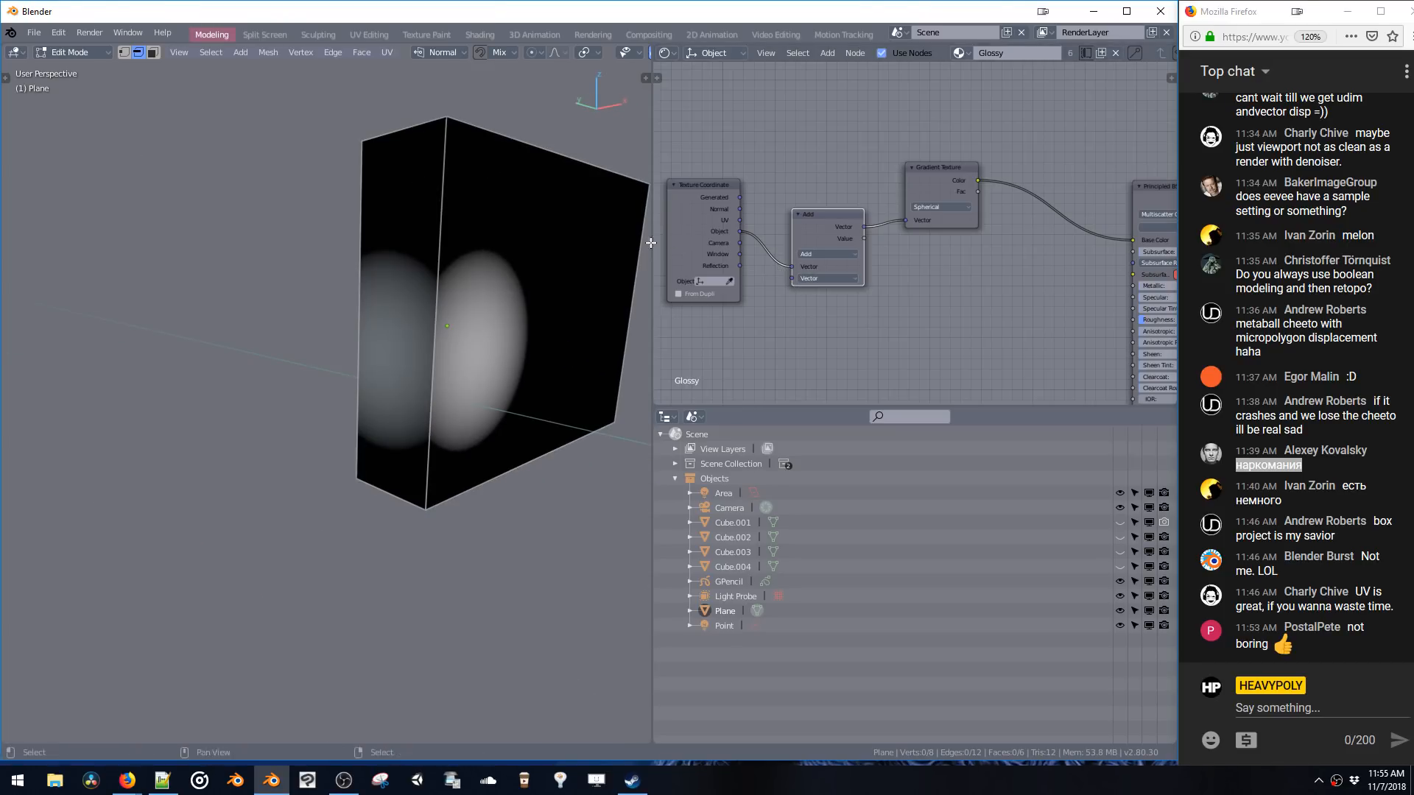
- Try the Normalize, Dot Product and Cross Product operations on the Vector Math node feeding the Gradient Texture
middle_click_drag(650, 243, 648, 244)
left_click(815, 256)
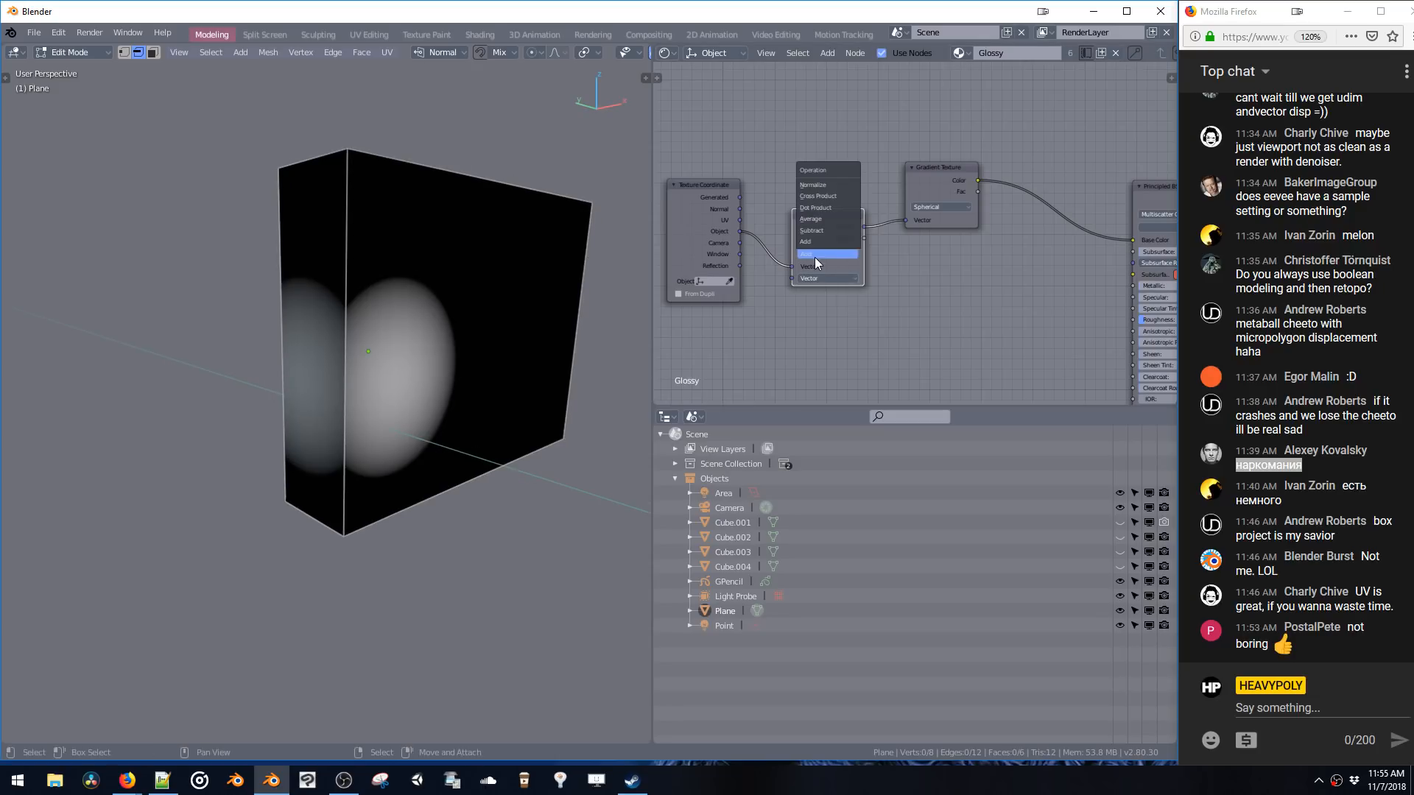
left_click(814, 186)
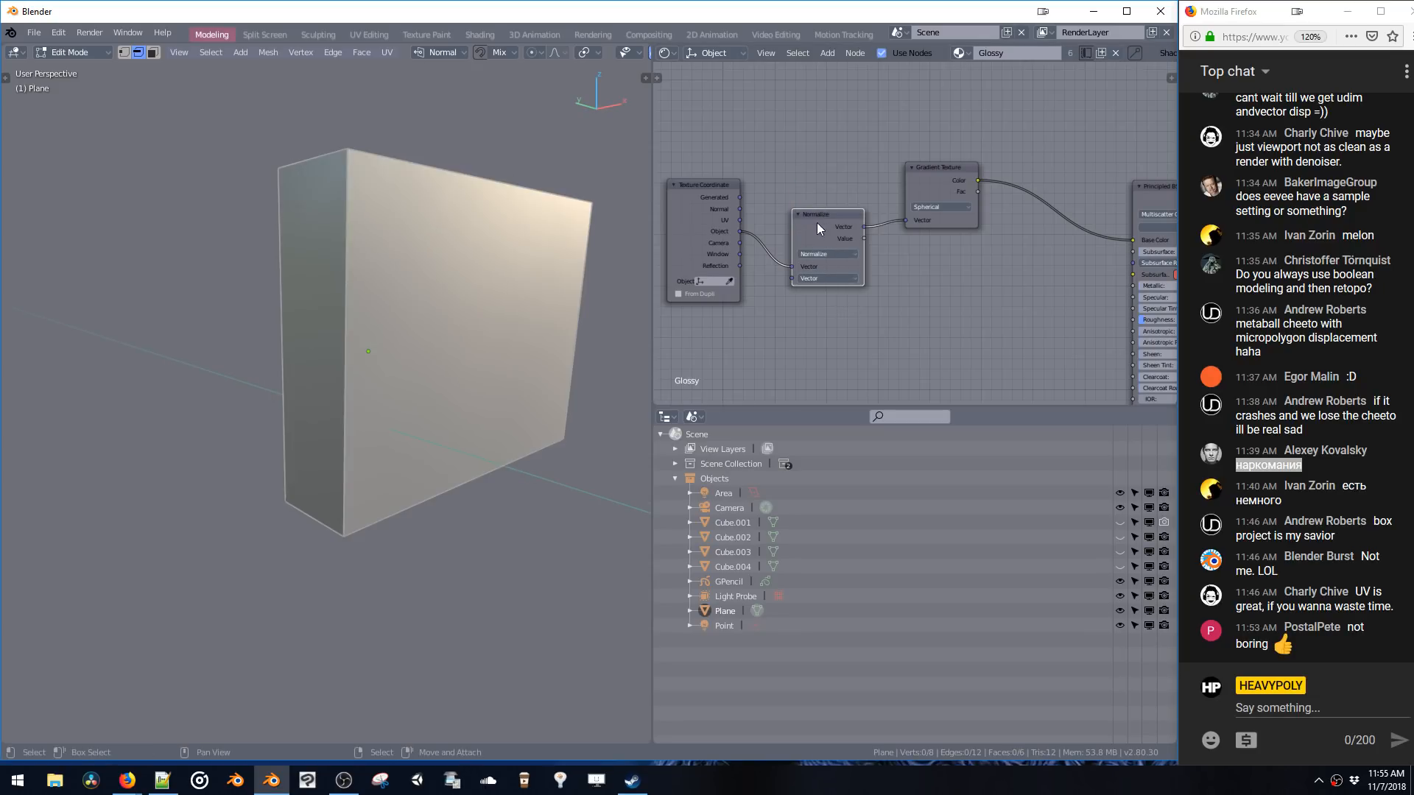
left_click(820, 256)
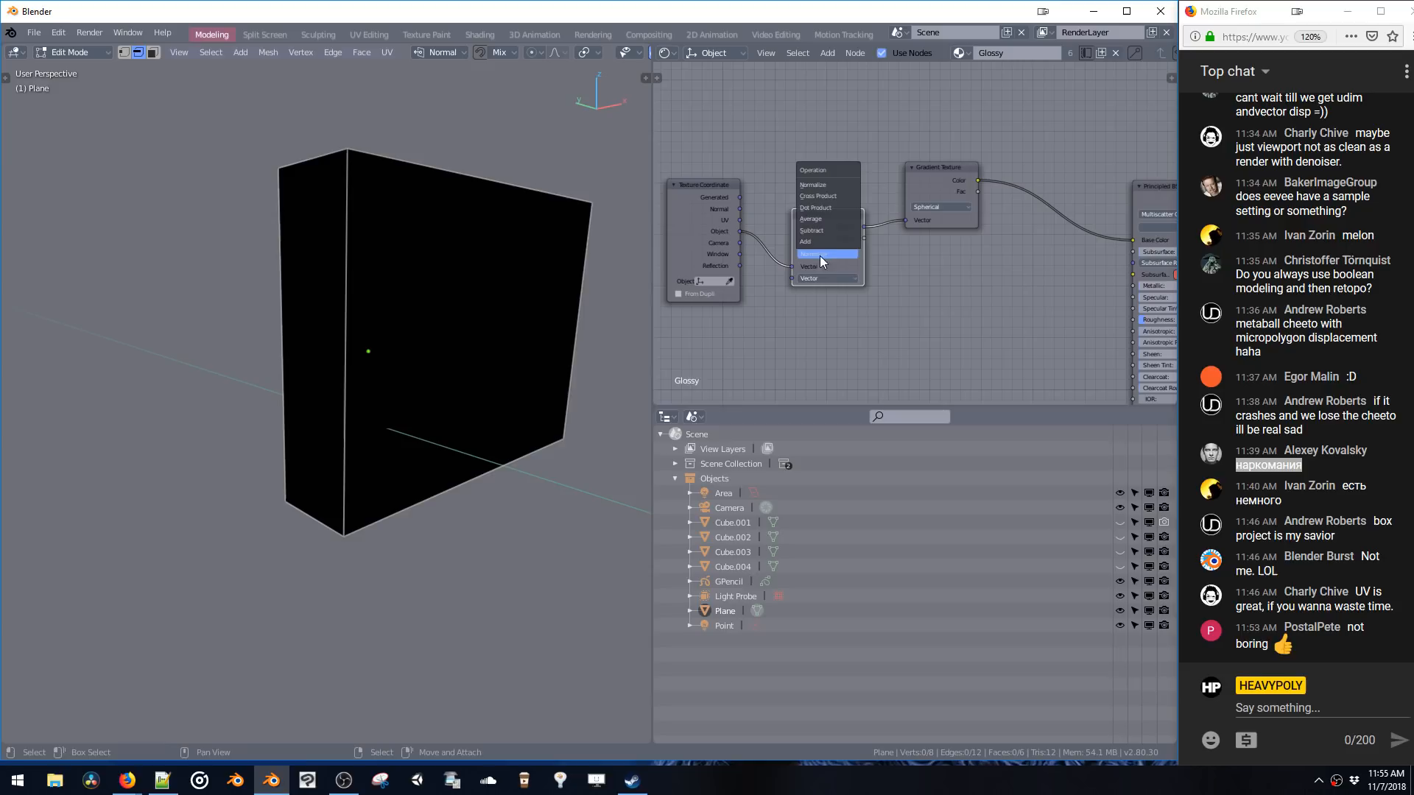
left_click(814, 208)
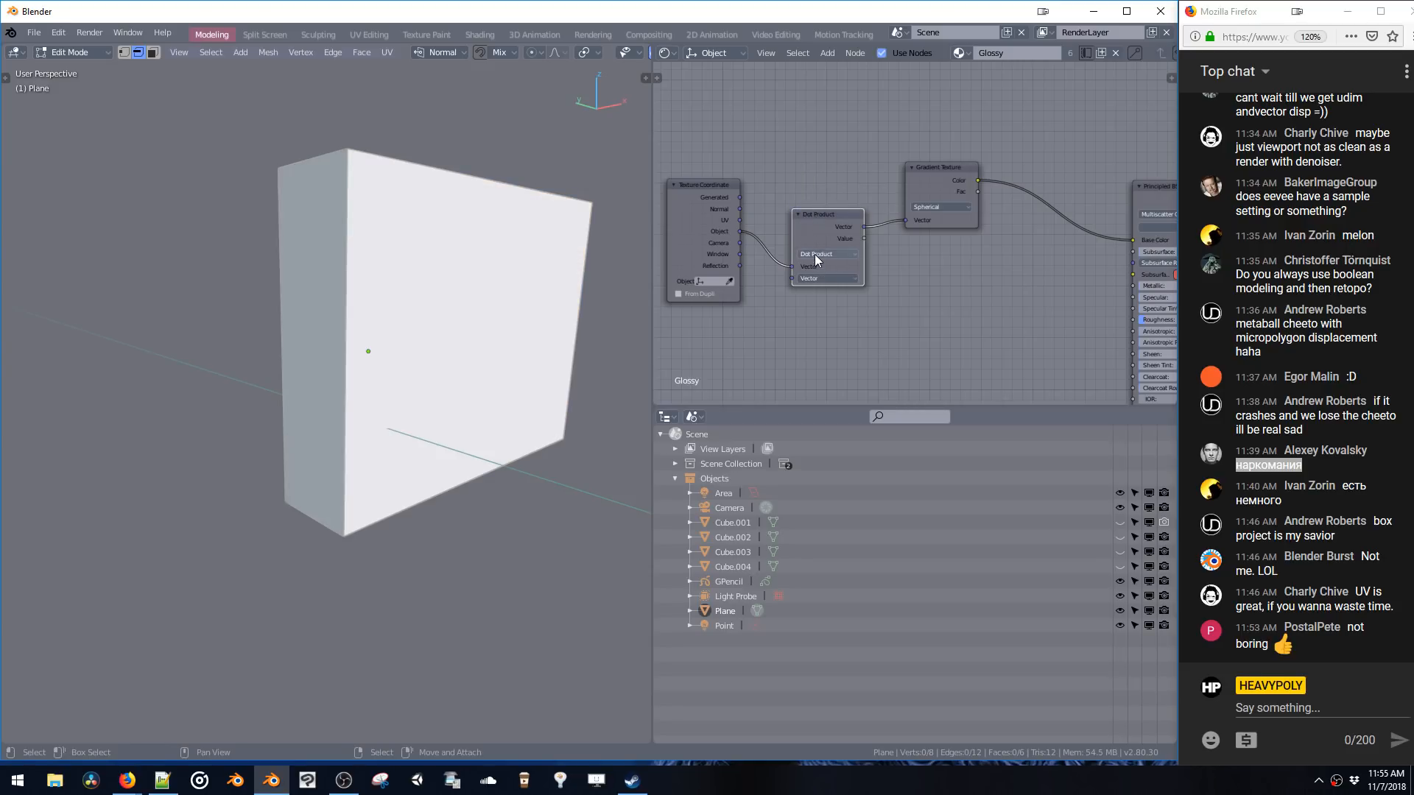
left_click(811, 277)
left_click(820, 196)
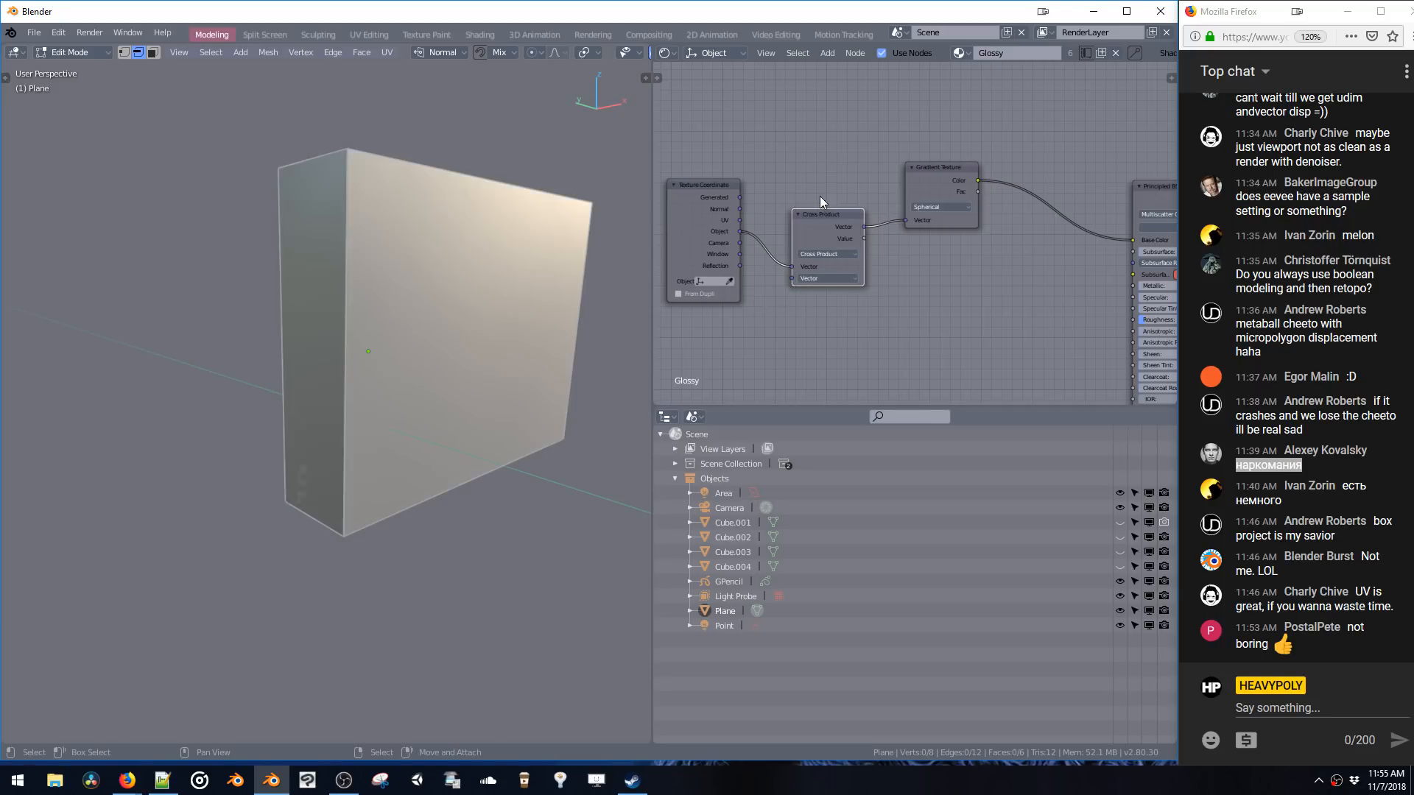
left_click(823, 280)
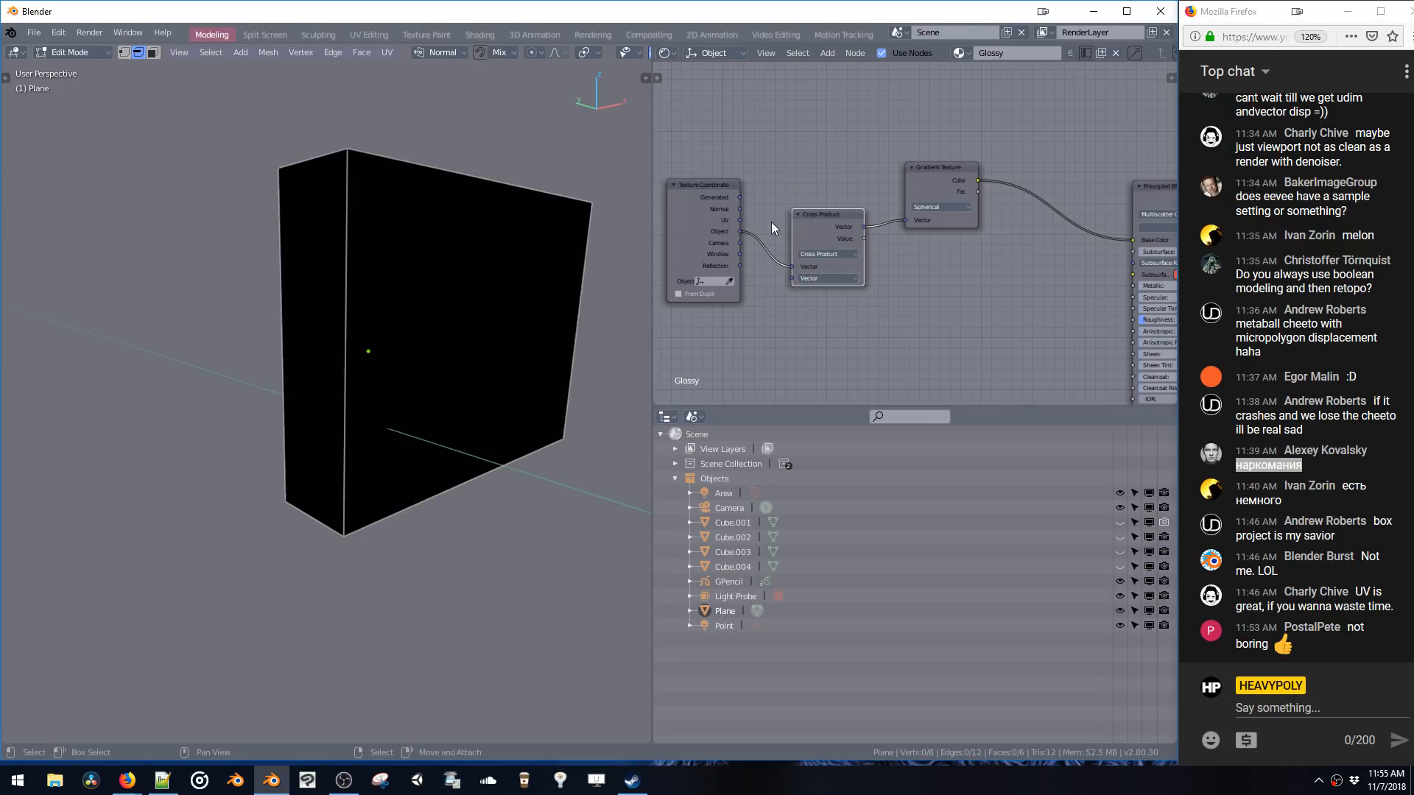
- Remove the Vector Math node while keeping the Object output linked to the Gradient Texture's Vector input
key("ctrl+x")
key("shift+a")
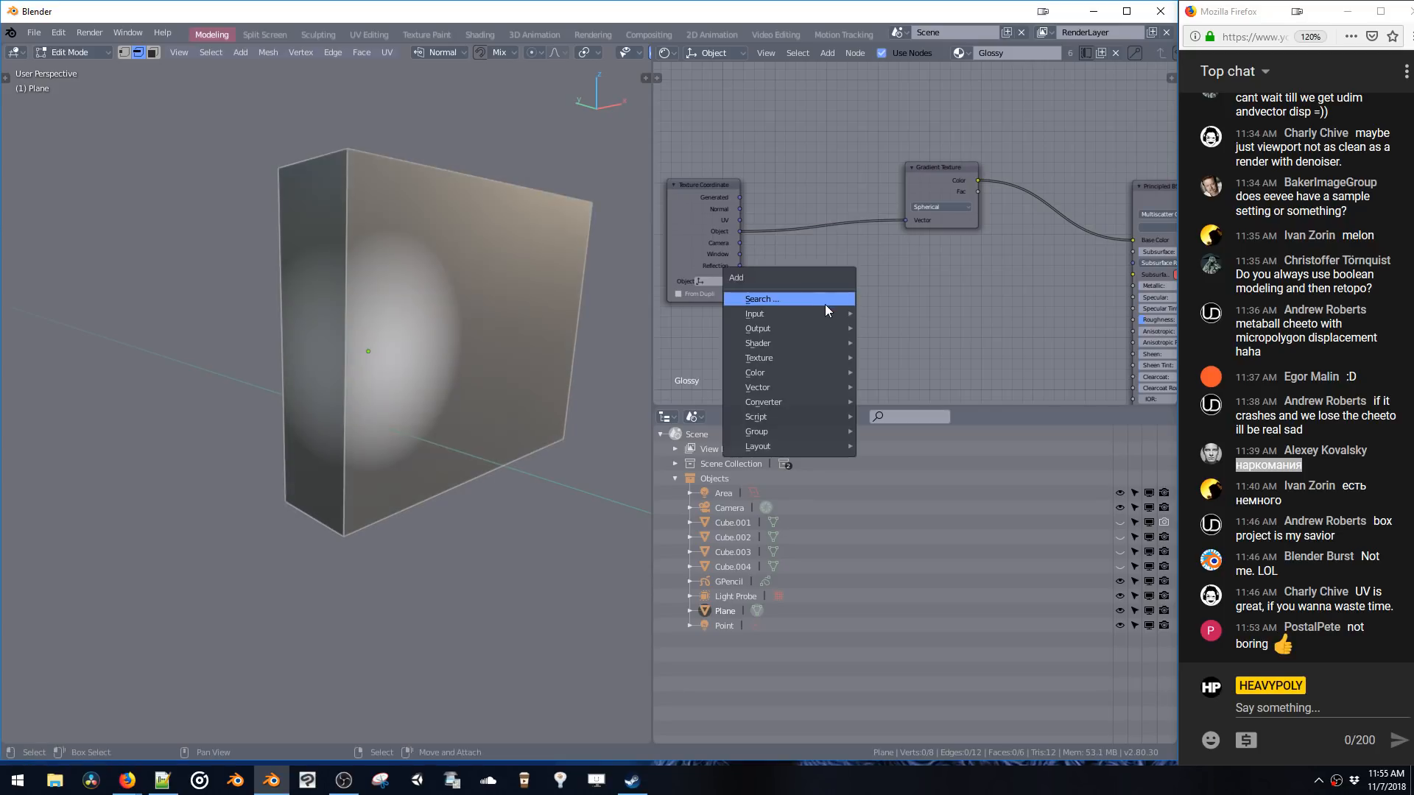
left_click(815, 301)
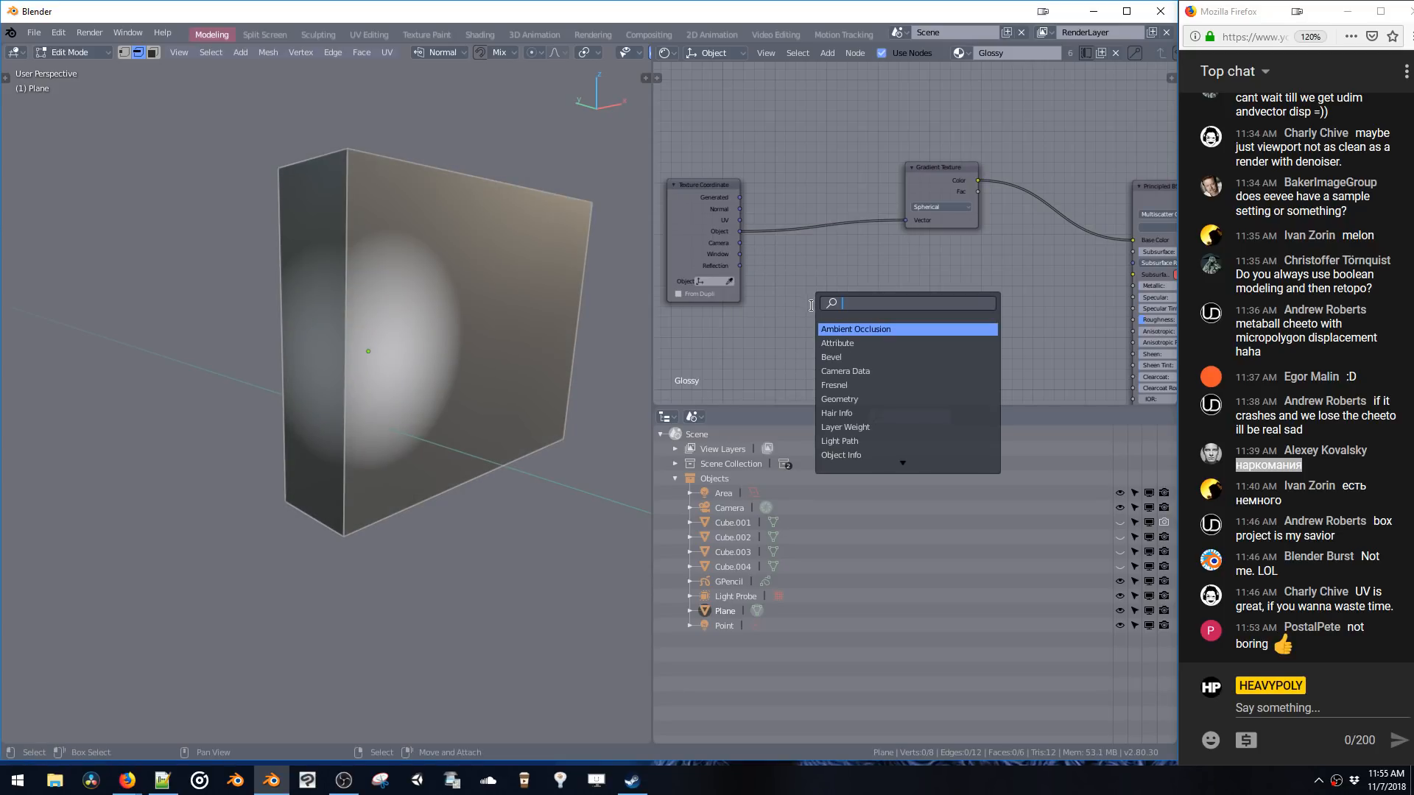
key("shift+a")
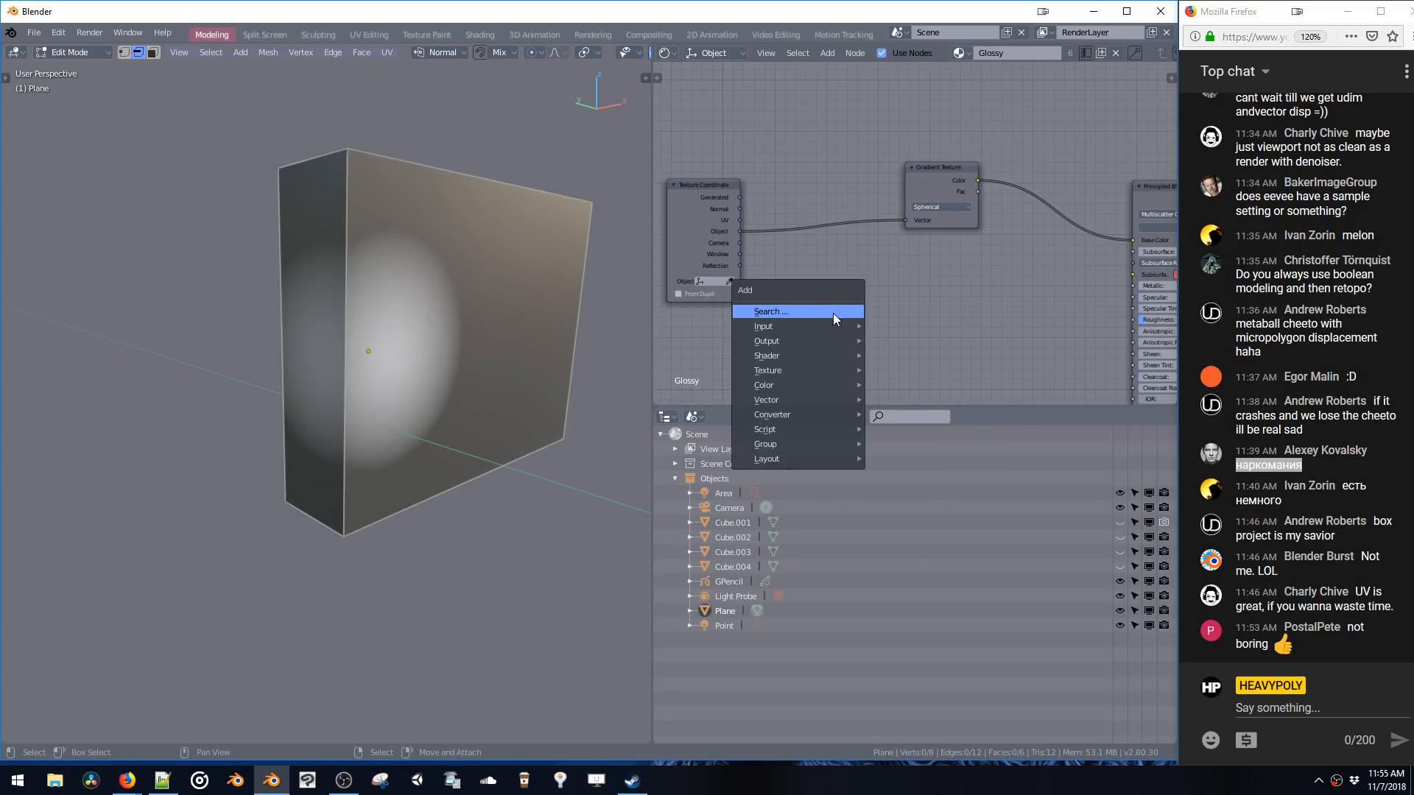
left_click(833, 312)
type("MATY")
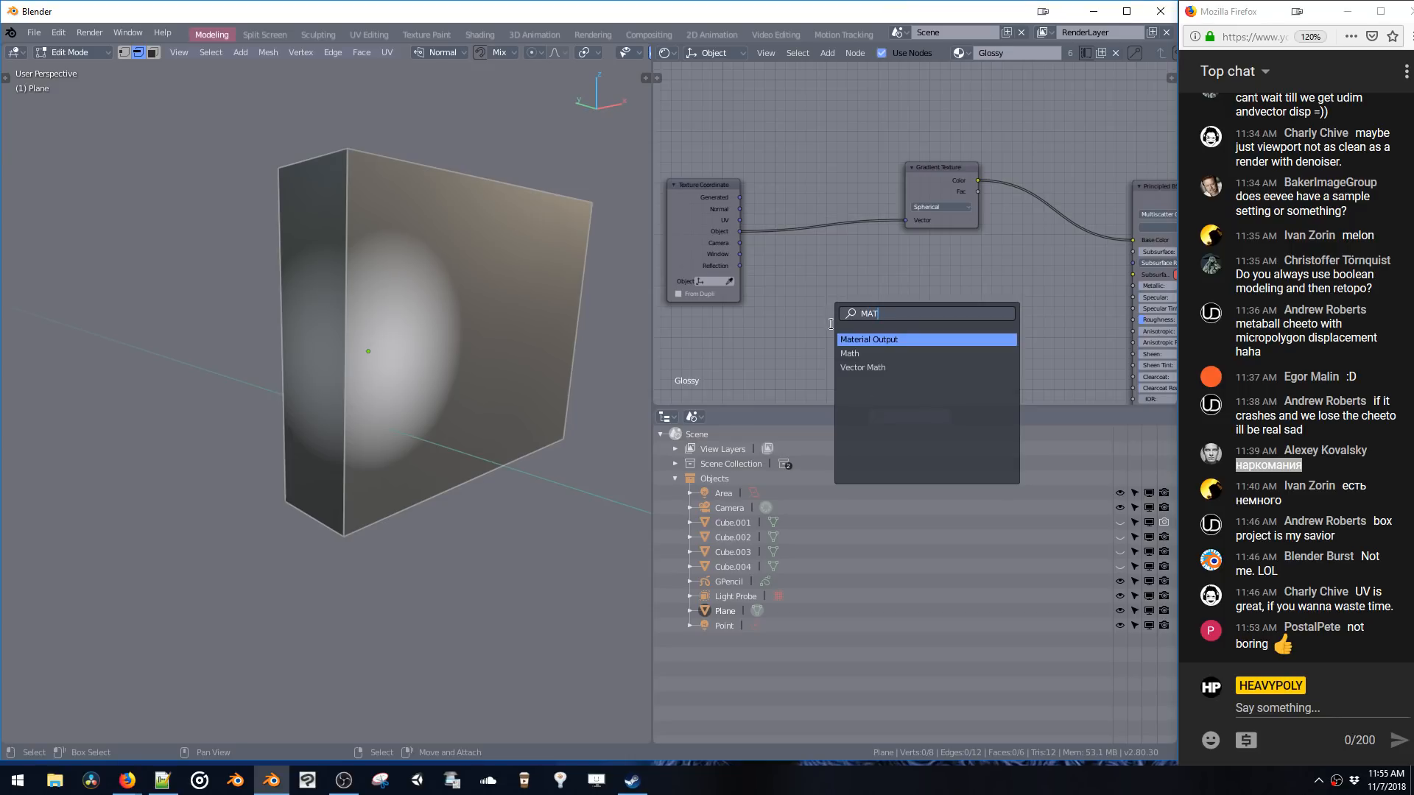
key("BackSpace")
key("BackSpace")
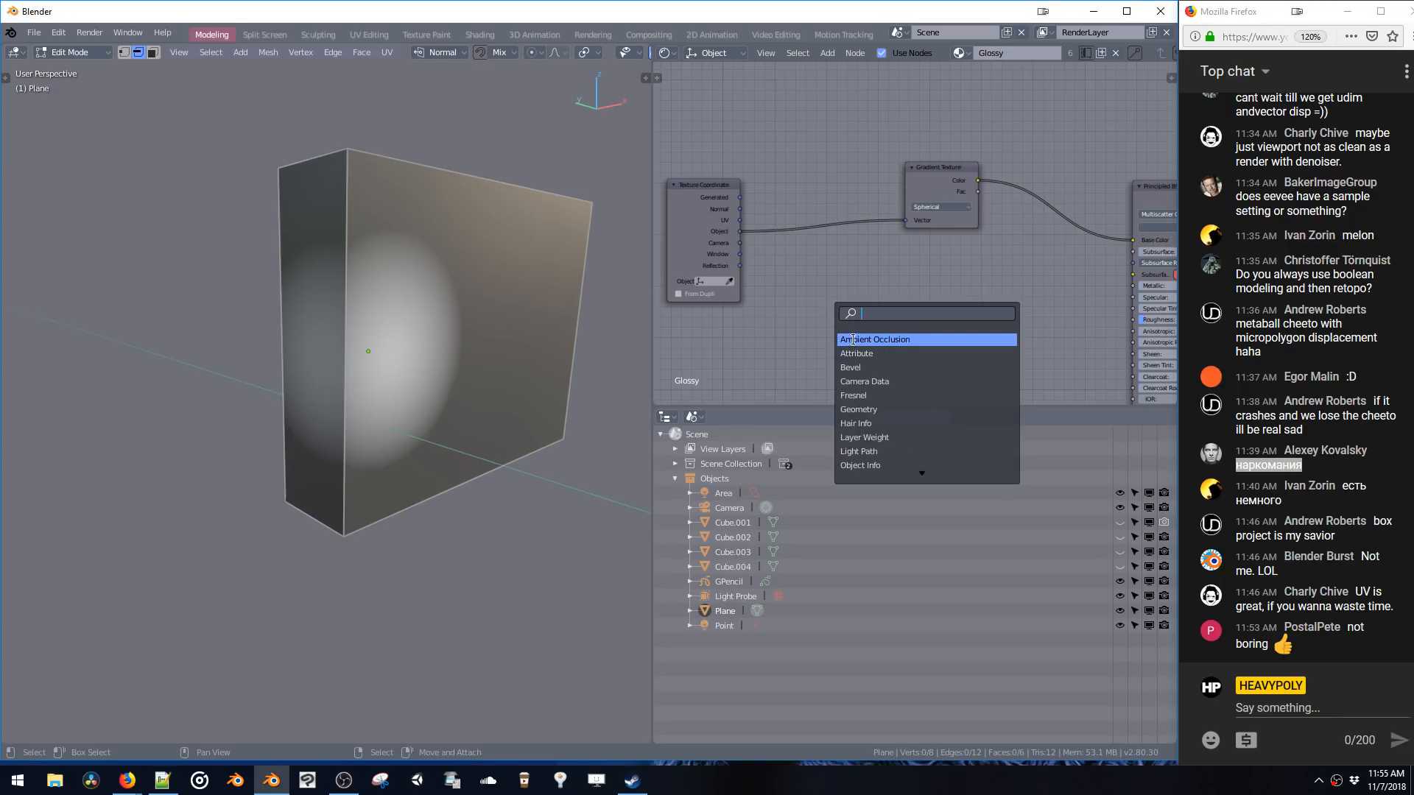
key("Escape")
- Search for RGB, add a MixRGB node and place it between the Object output and the Gradient Texture's Vector input
key("shift+a")
mouse_move(816, 307)
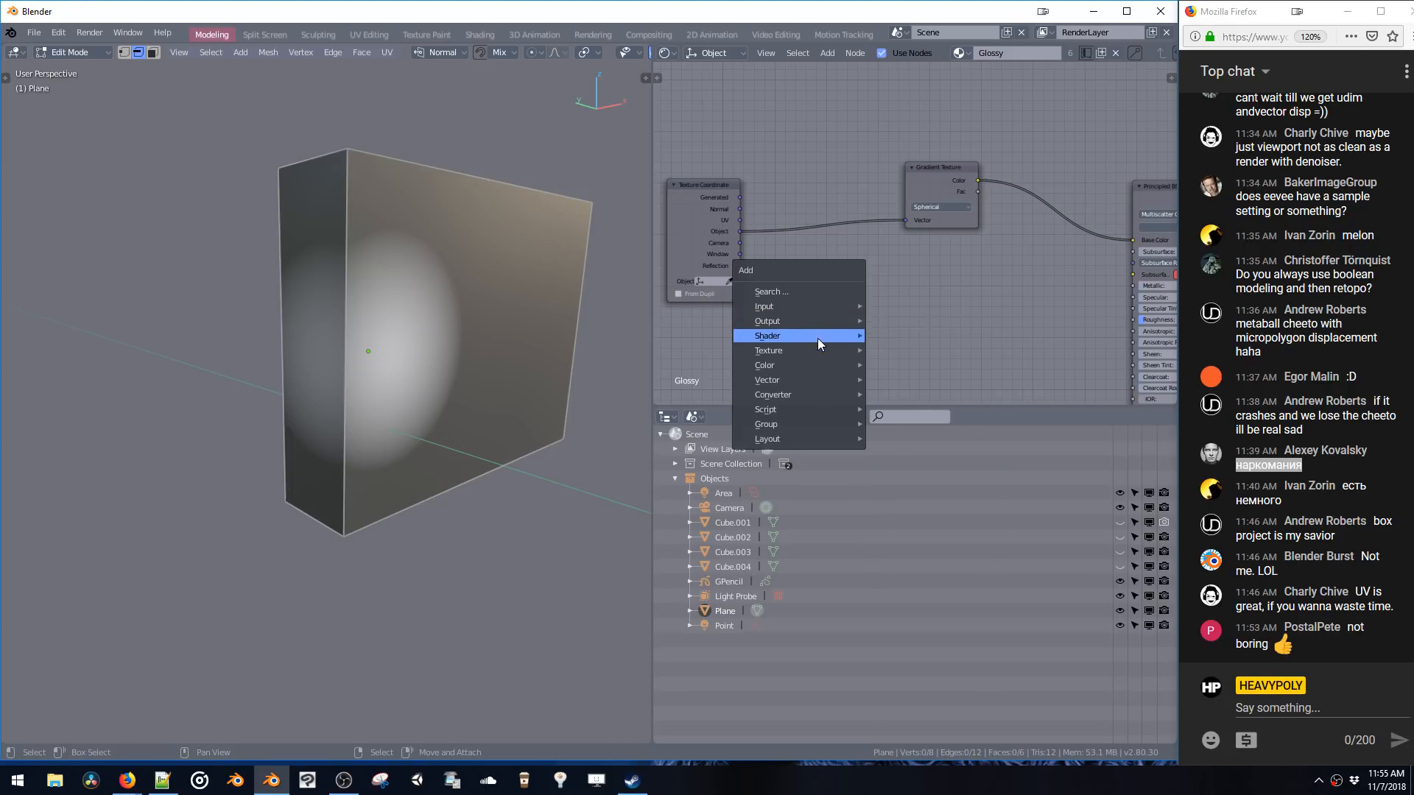
mouse_move(815, 337)
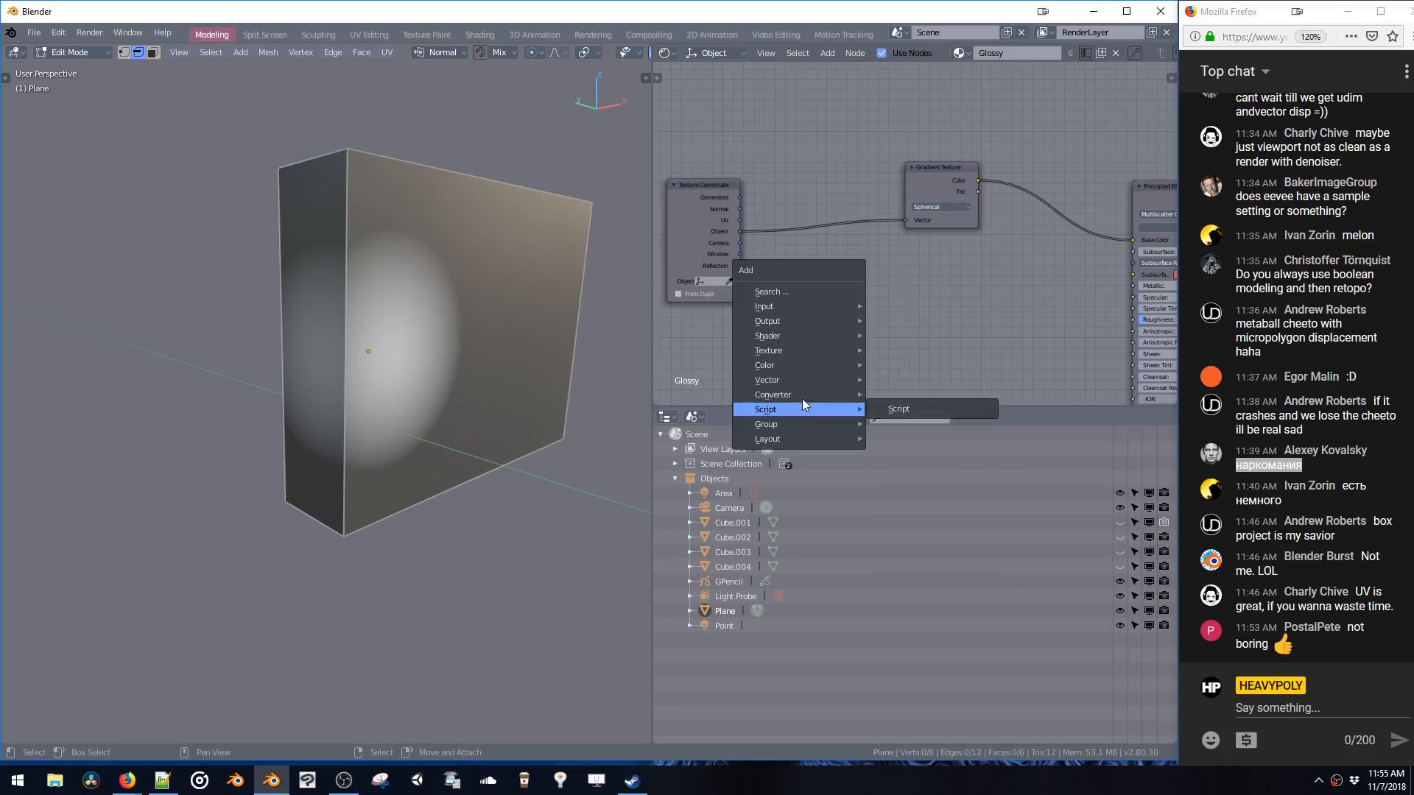
mouse_move(802, 394)
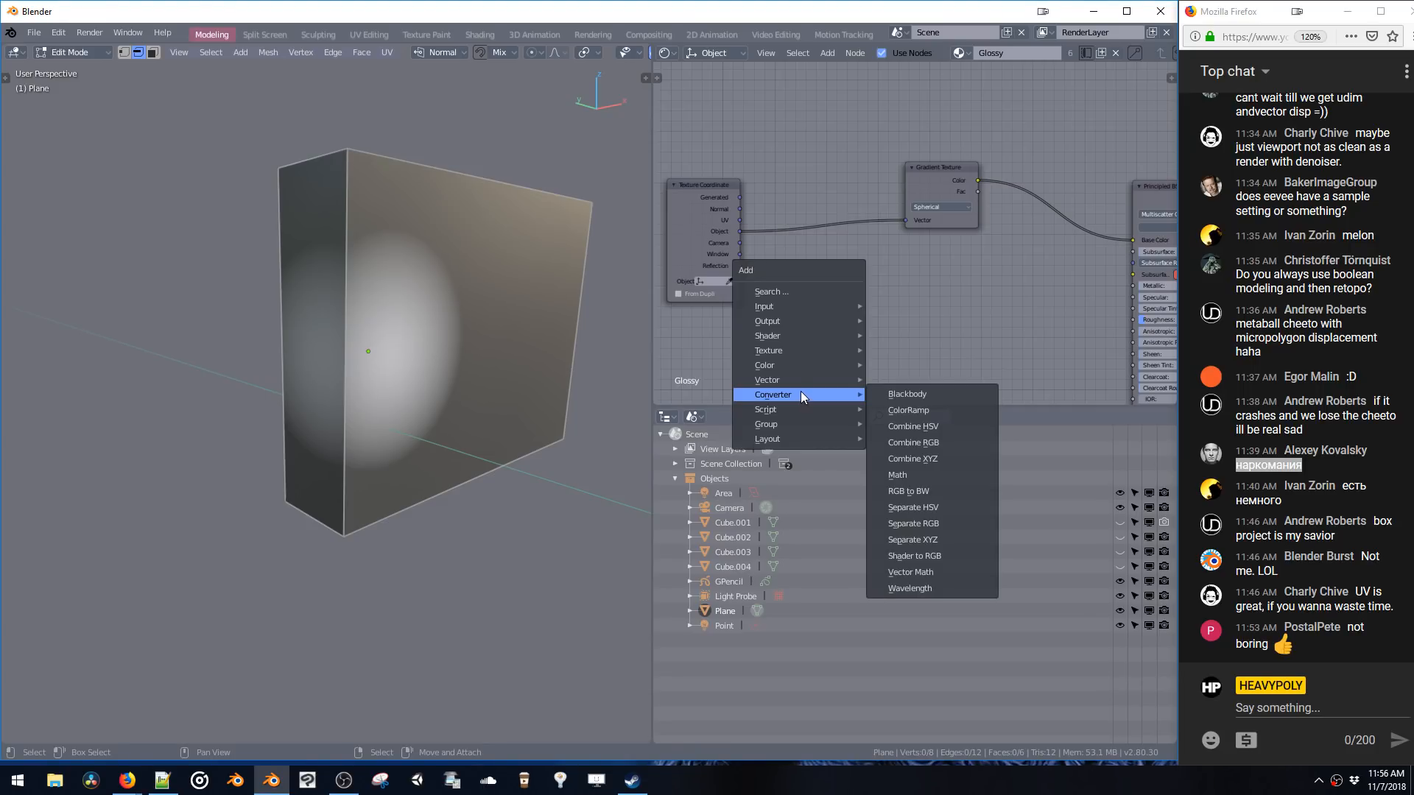
left_click(792, 293)
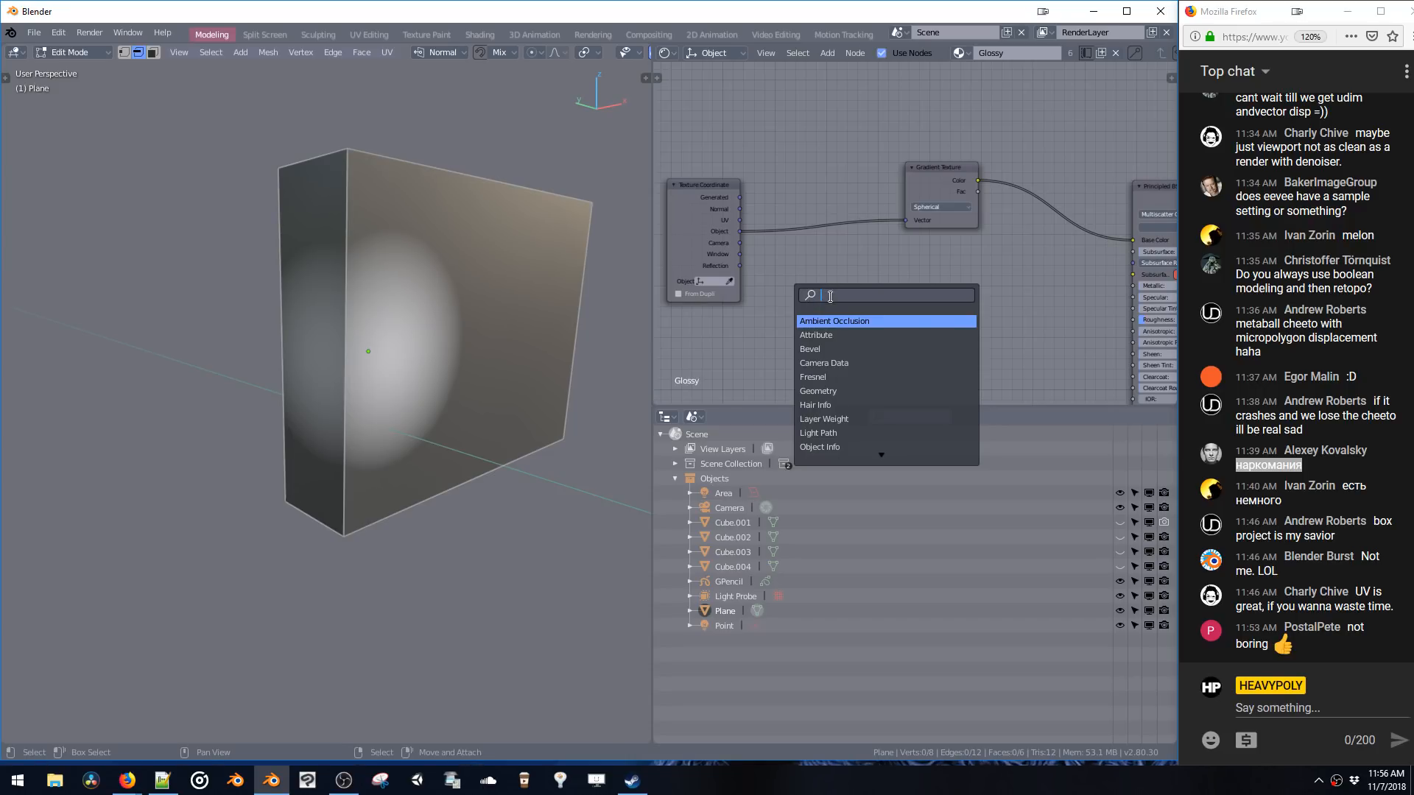
type("RGB")
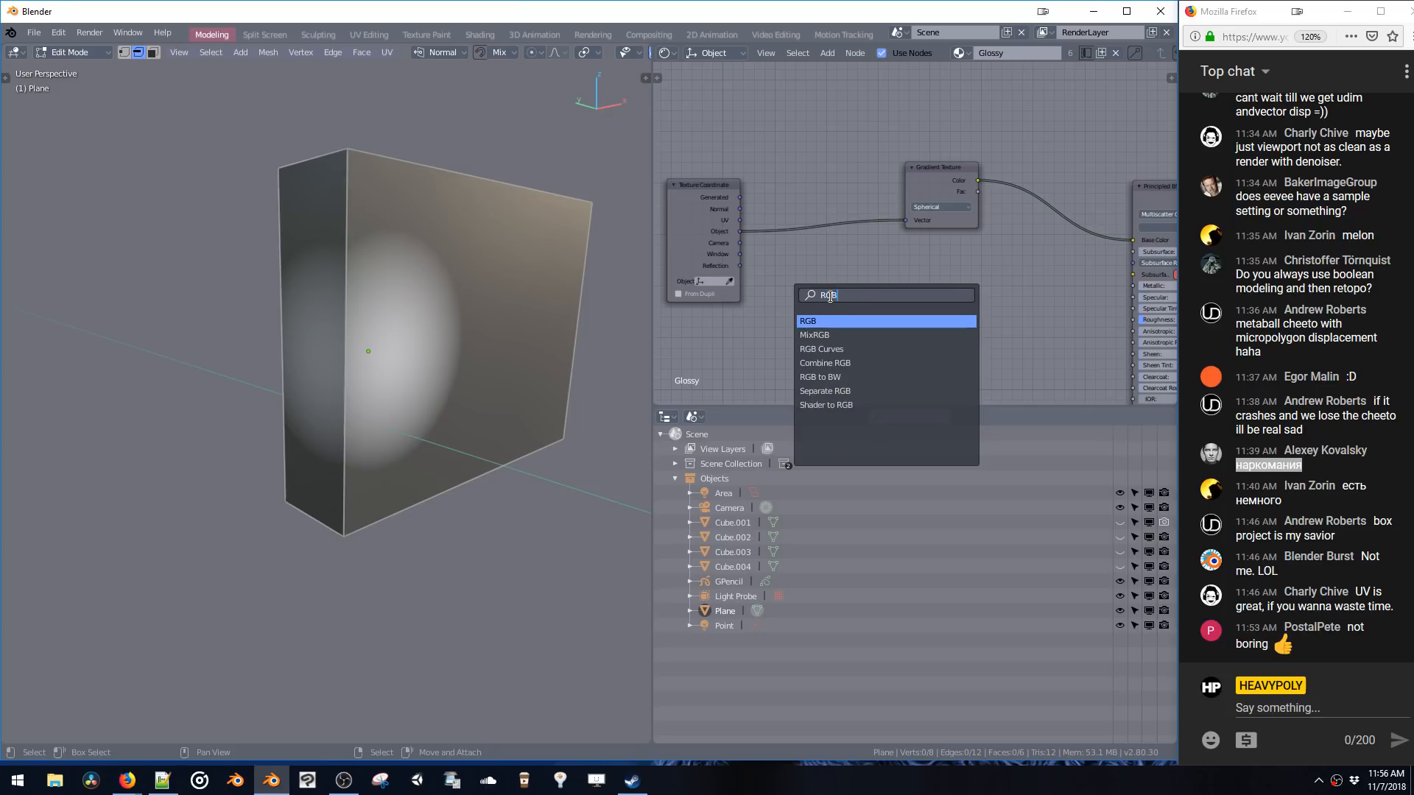
left_click(829, 336)
left_click(819, 240)
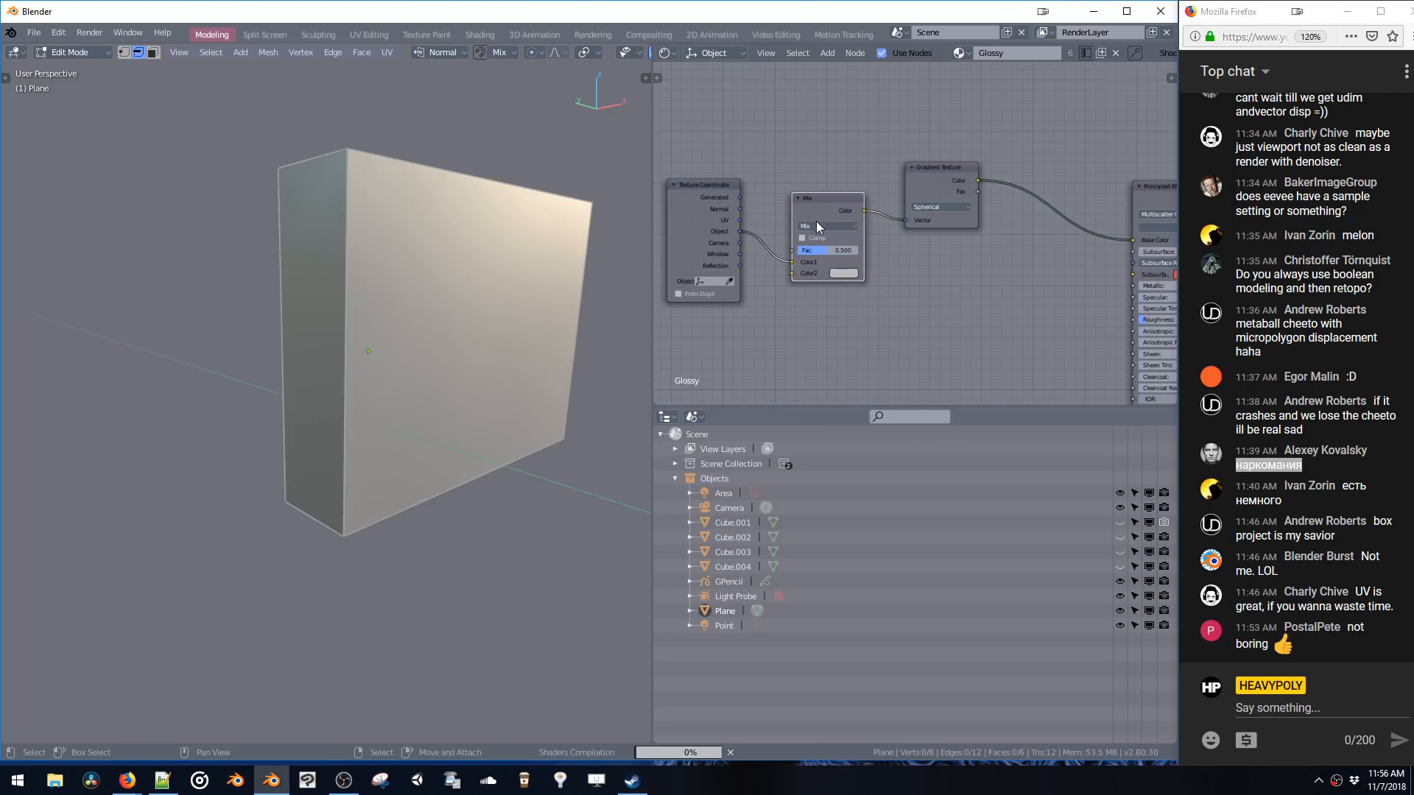
- Set the Mix node's Fac to 1.000, its Color2 to RGB 1, 1, 0 and its blend type to Multiply
scroll(817, 250, "up", 2)
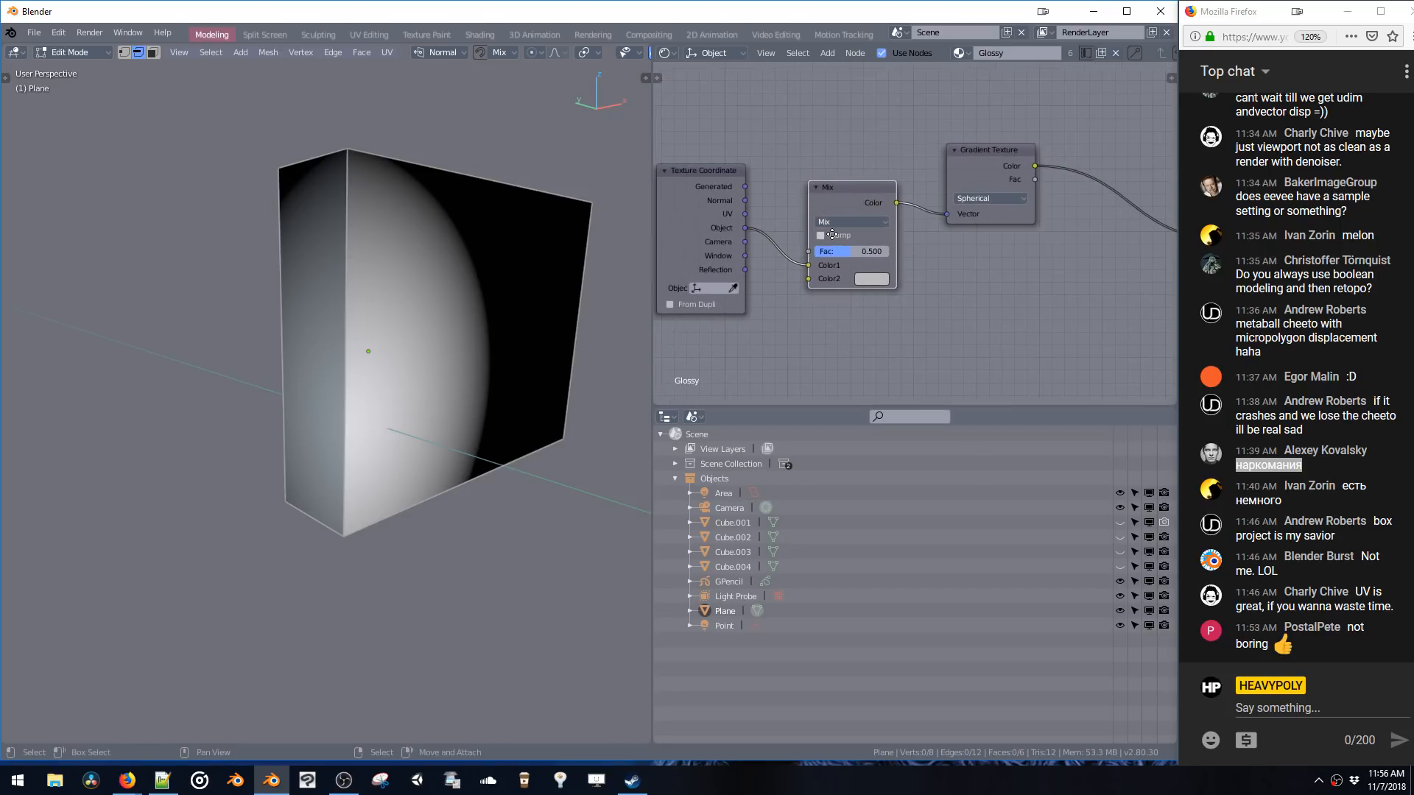
left_click_drag(855, 252, 911, 253)
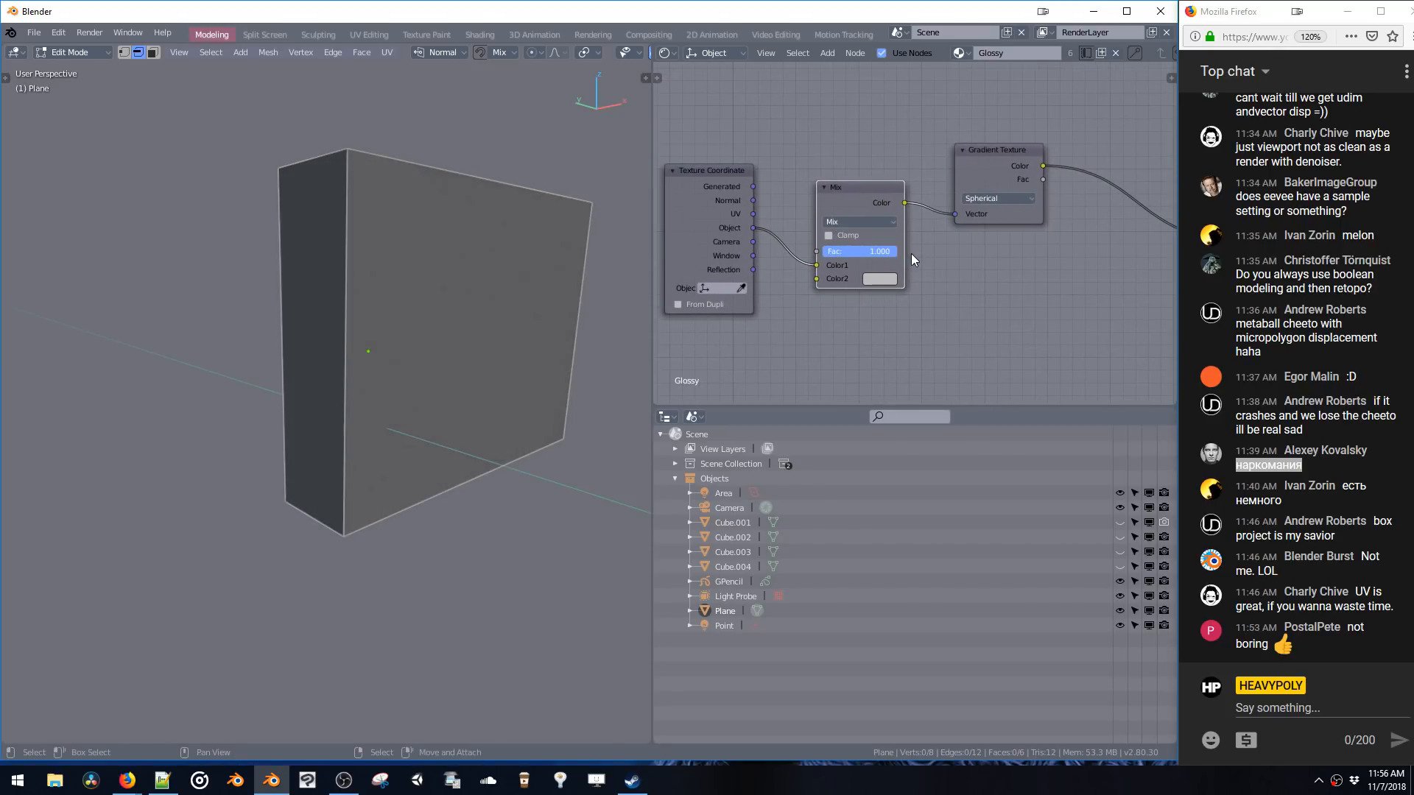
left_click(877, 277)
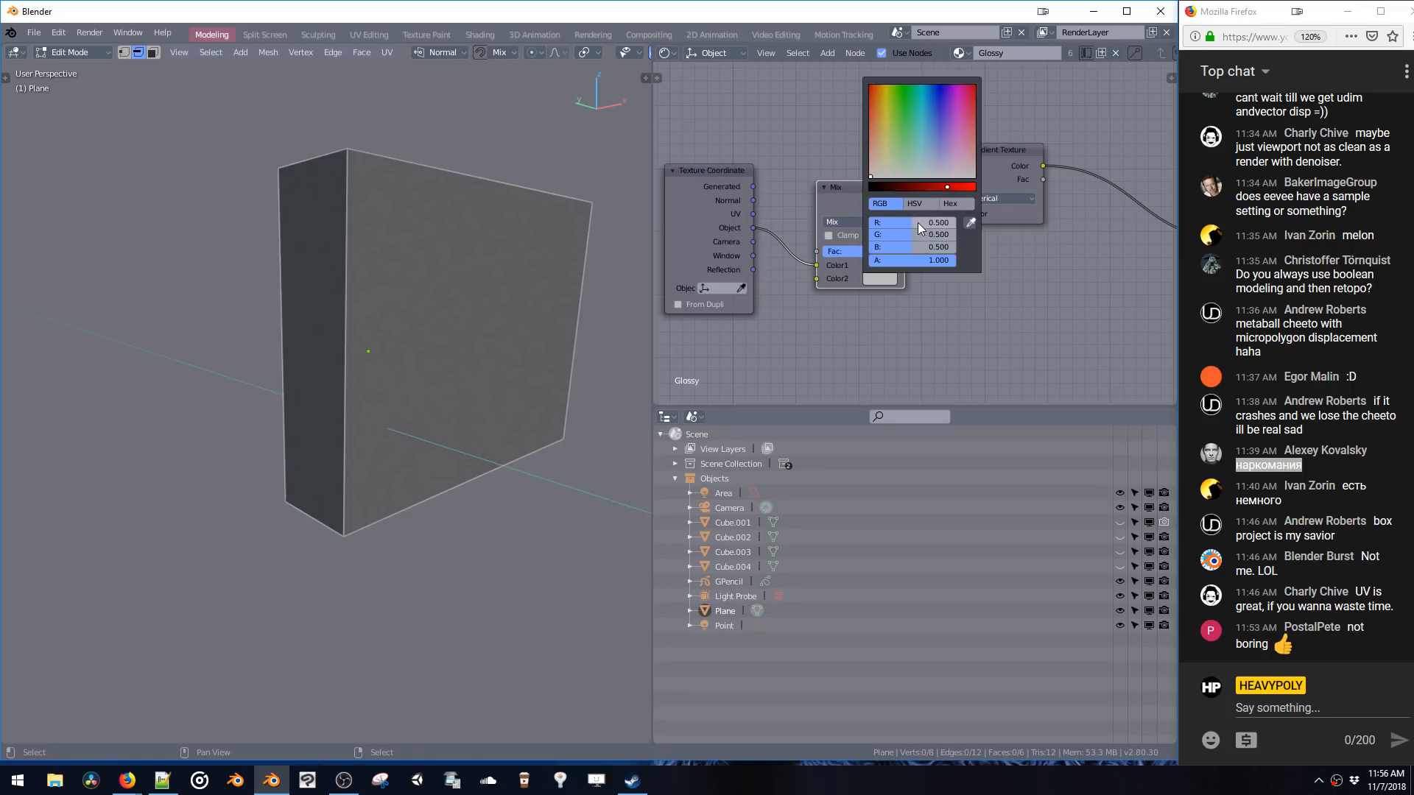
mouse_move(875, 265)
left_mouse_down()
mouse_move(930, 270)
mouse_move(917, 224)
mouse_move(991, 238)
mouse_move(846, 250)
left_mouse_up()
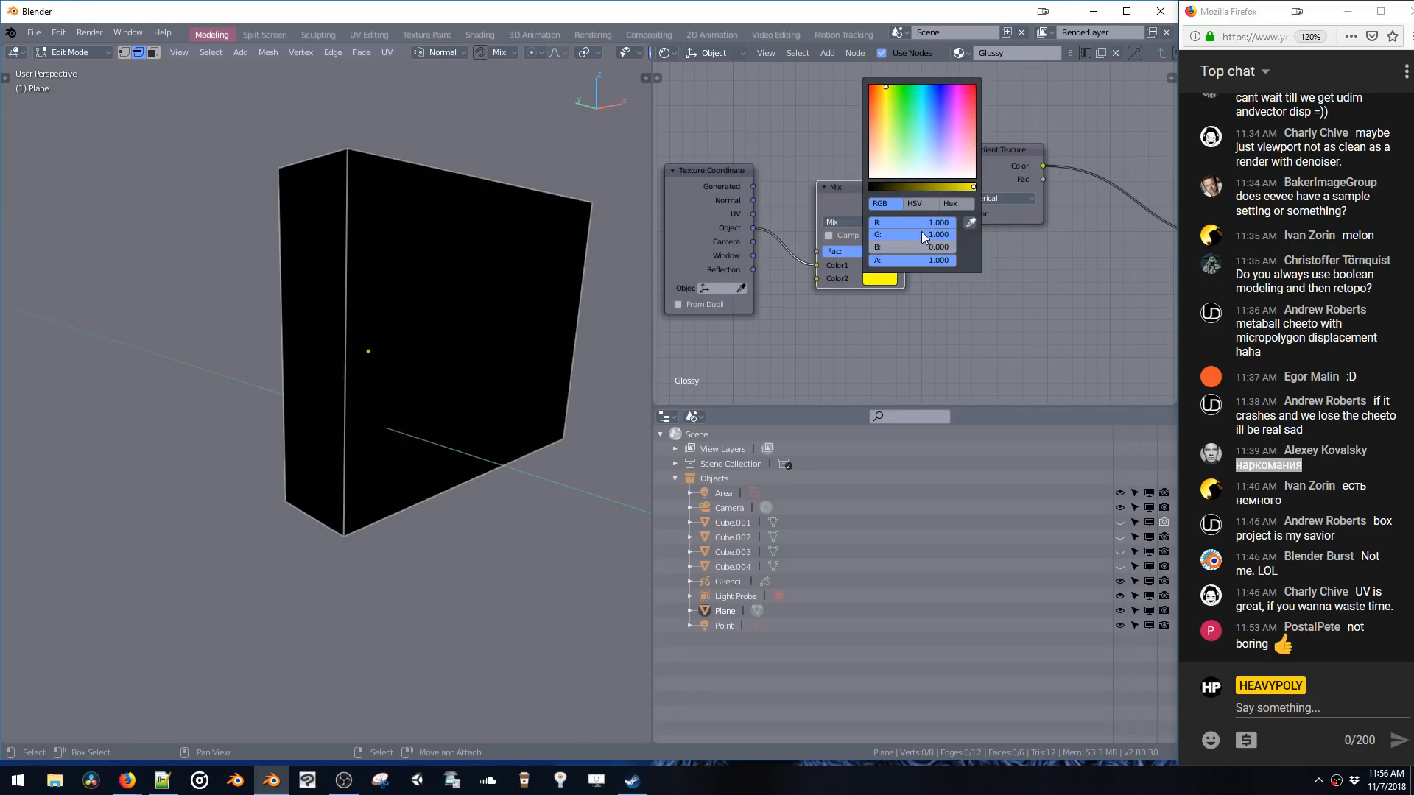
left_click(844, 221)
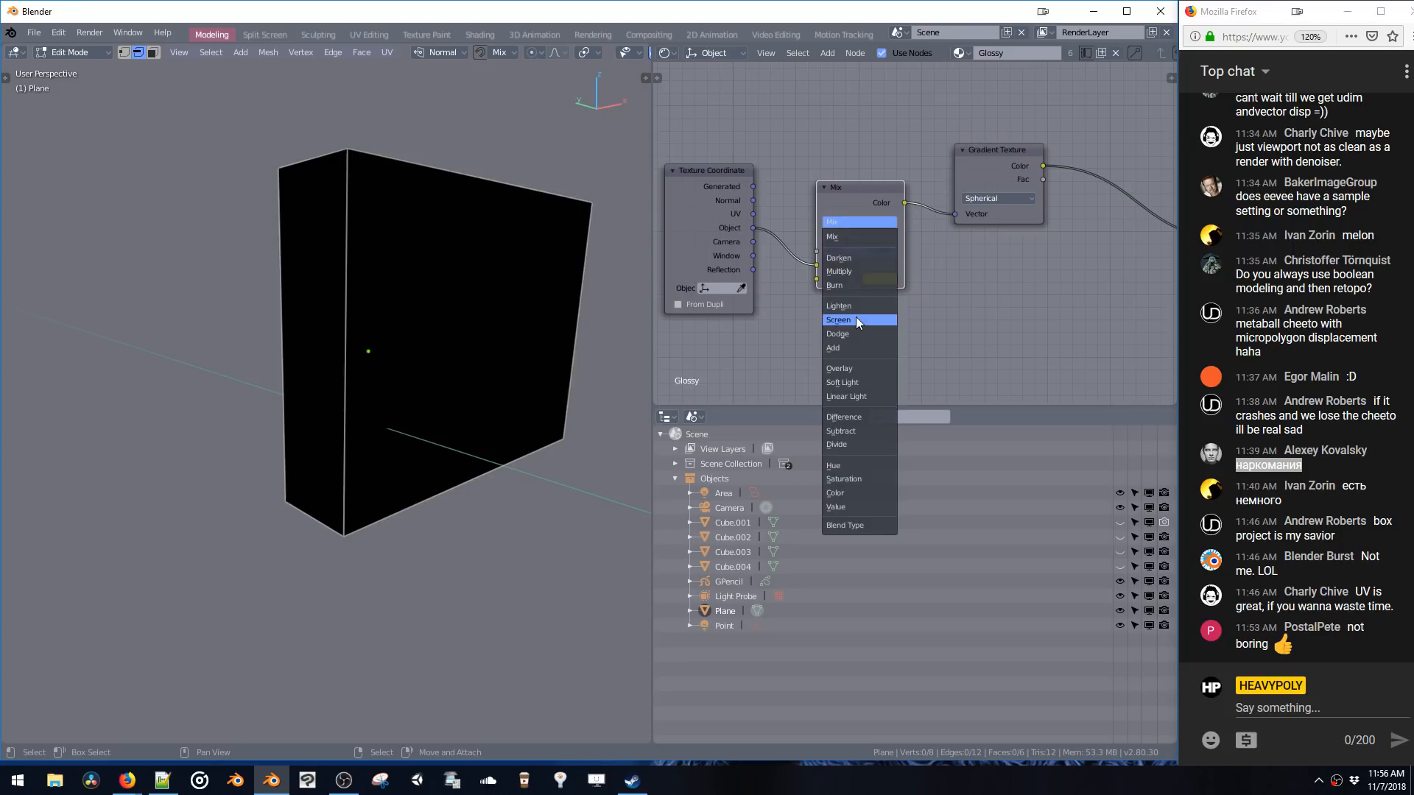
left_click(850, 270)
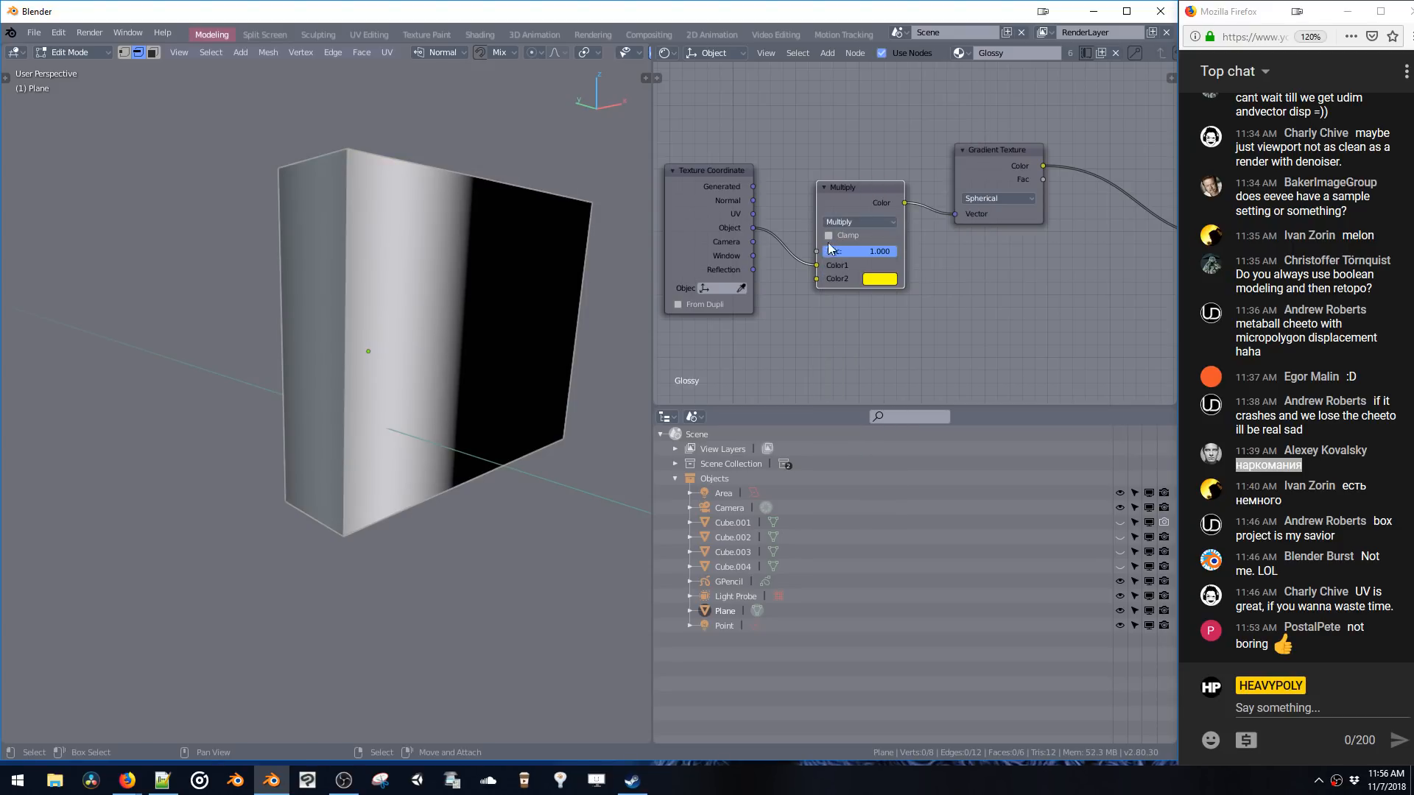
- Switch to face selection, select the whole slab, scale it up into a thicker box and reposition it
middle_click_drag(559, 442, 565, 391)
key("ctrl+l")
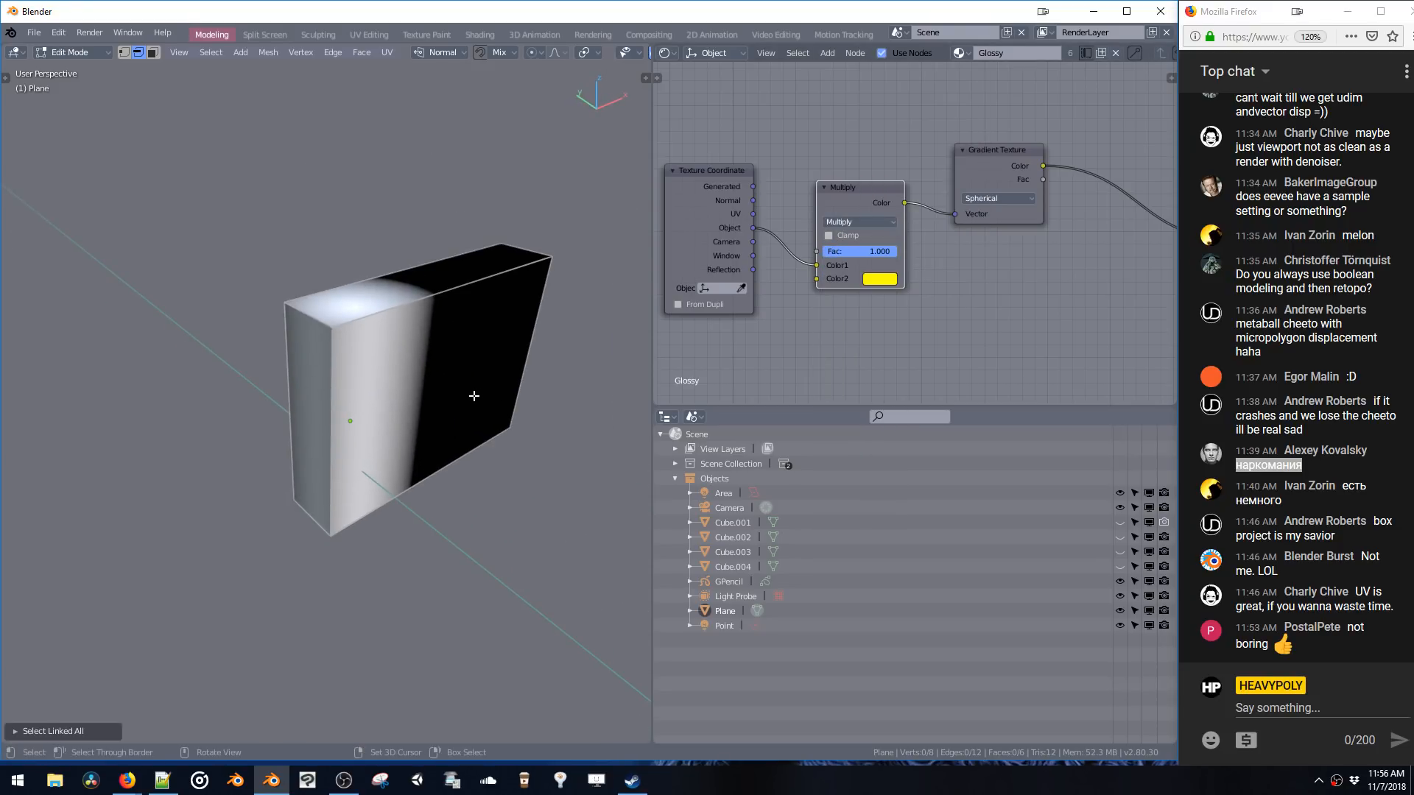
key("ctrl+Tab")
key("a")
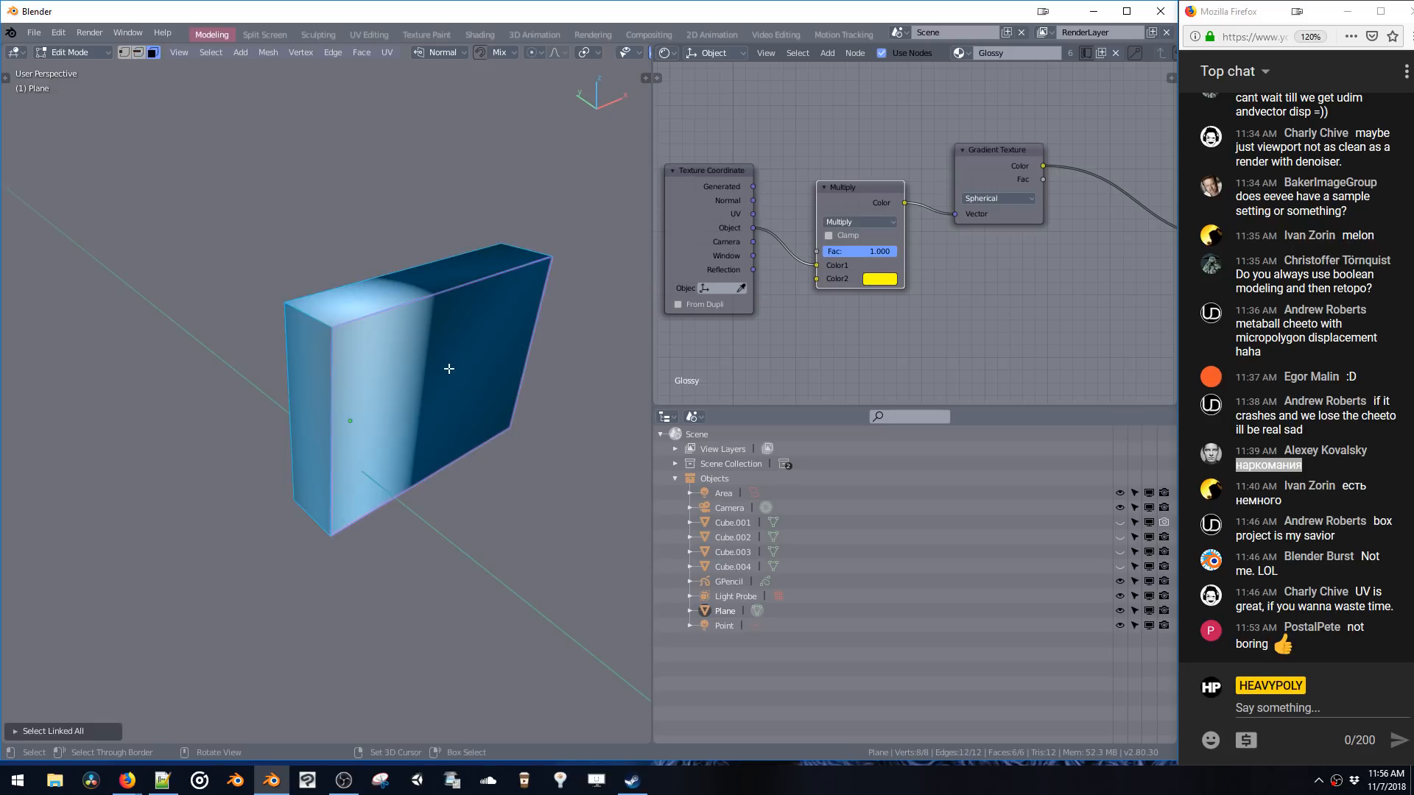
key("s")
key("x")
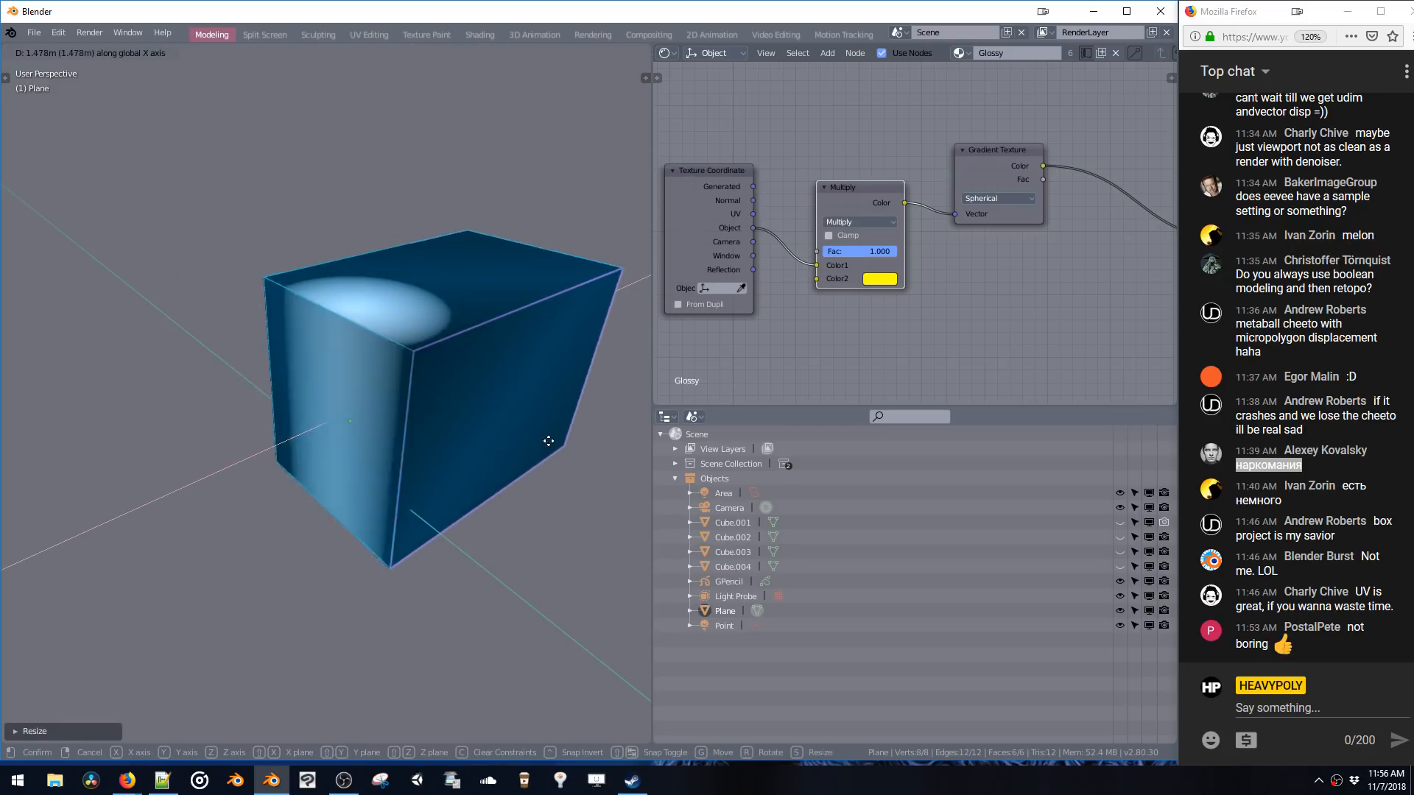
left_click(547, 440)
key("g")
left_click(521, 432)
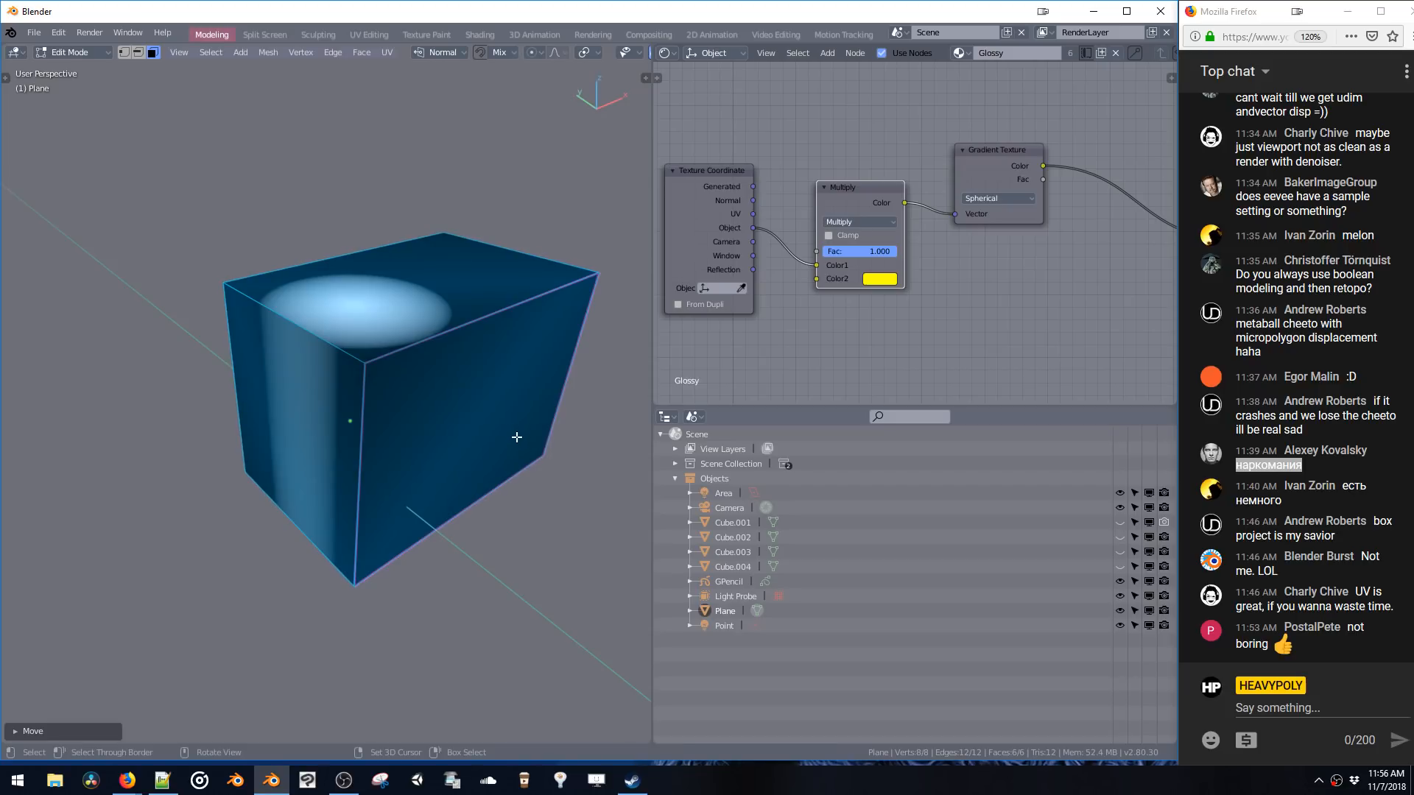
- Select a single side face of the box and move it about -0.81 m along the X axis
left_click(516, 438)
middle_click_drag(476, 427, 287, 378)
key("g")
key("x")
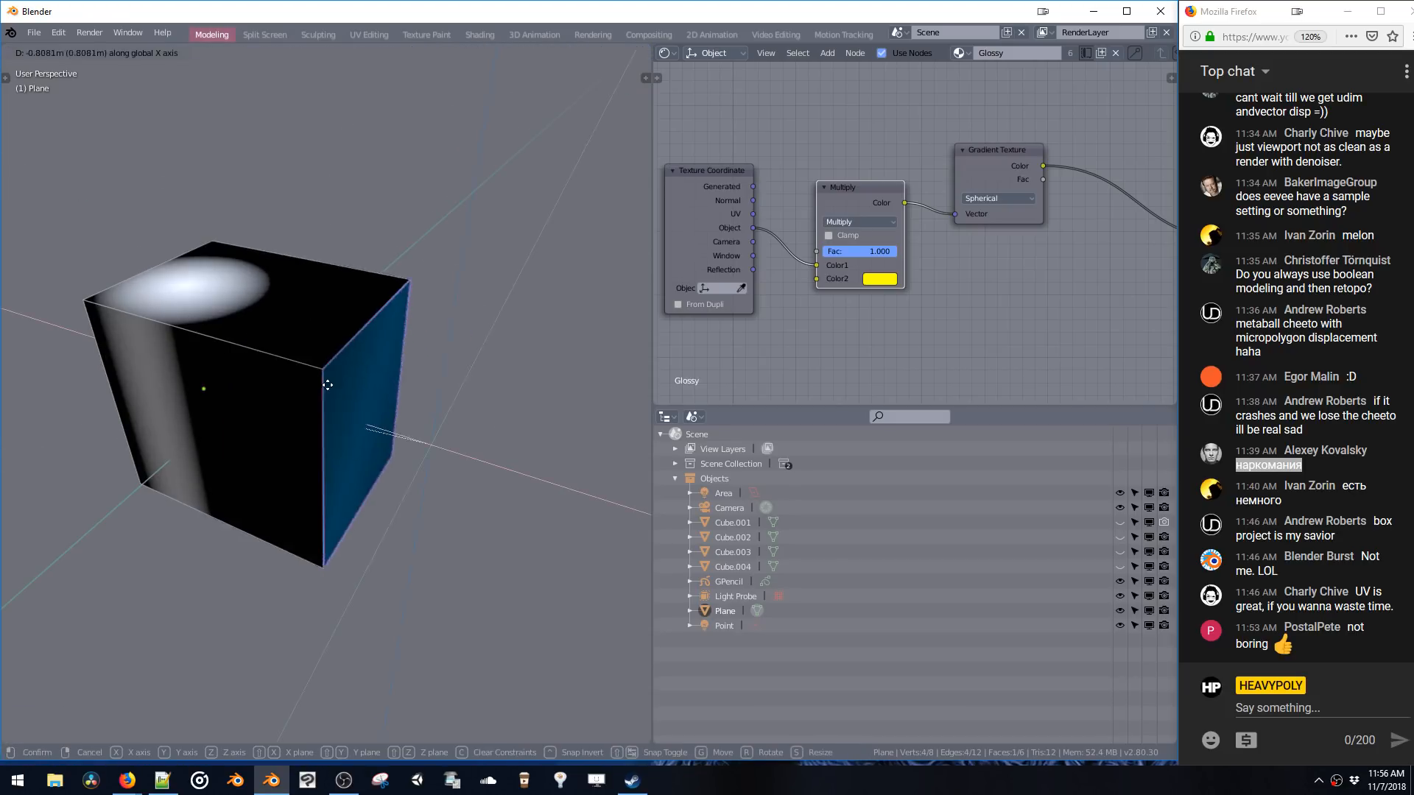
left_click(328, 385)
middle_click_drag(433, 334, 515, 332)
- Adjust the Multiply node's Color2 to RGB 0.856, 0.910, 0.342 and switch its blend type to Divide
left_click(877, 279)
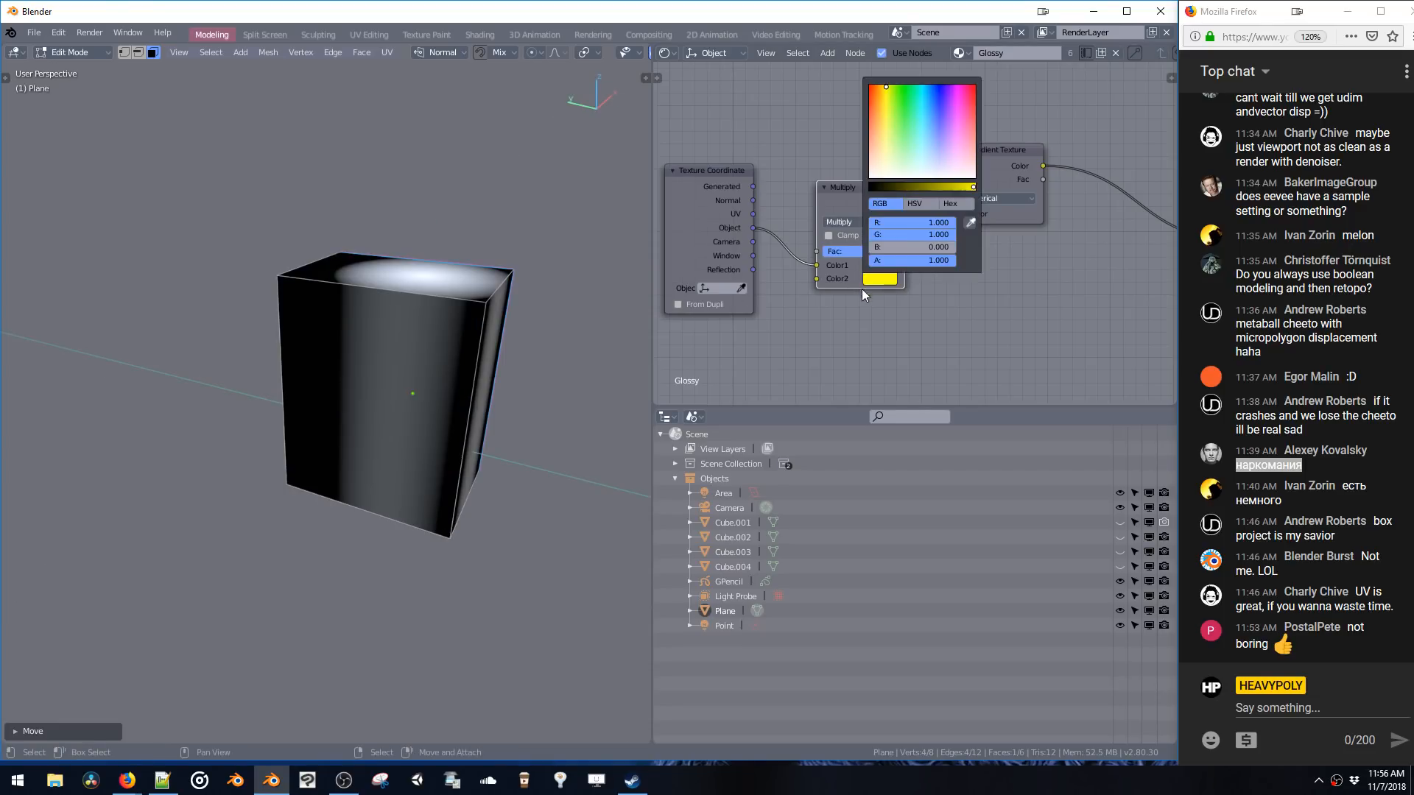
mouse_move(890, 245)
left_mouse_down()
mouse_move(926, 249)
mouse_move(877, 231)
mouse_move(907, 236)
mouse_move(899, 223)
left_mouse_up()
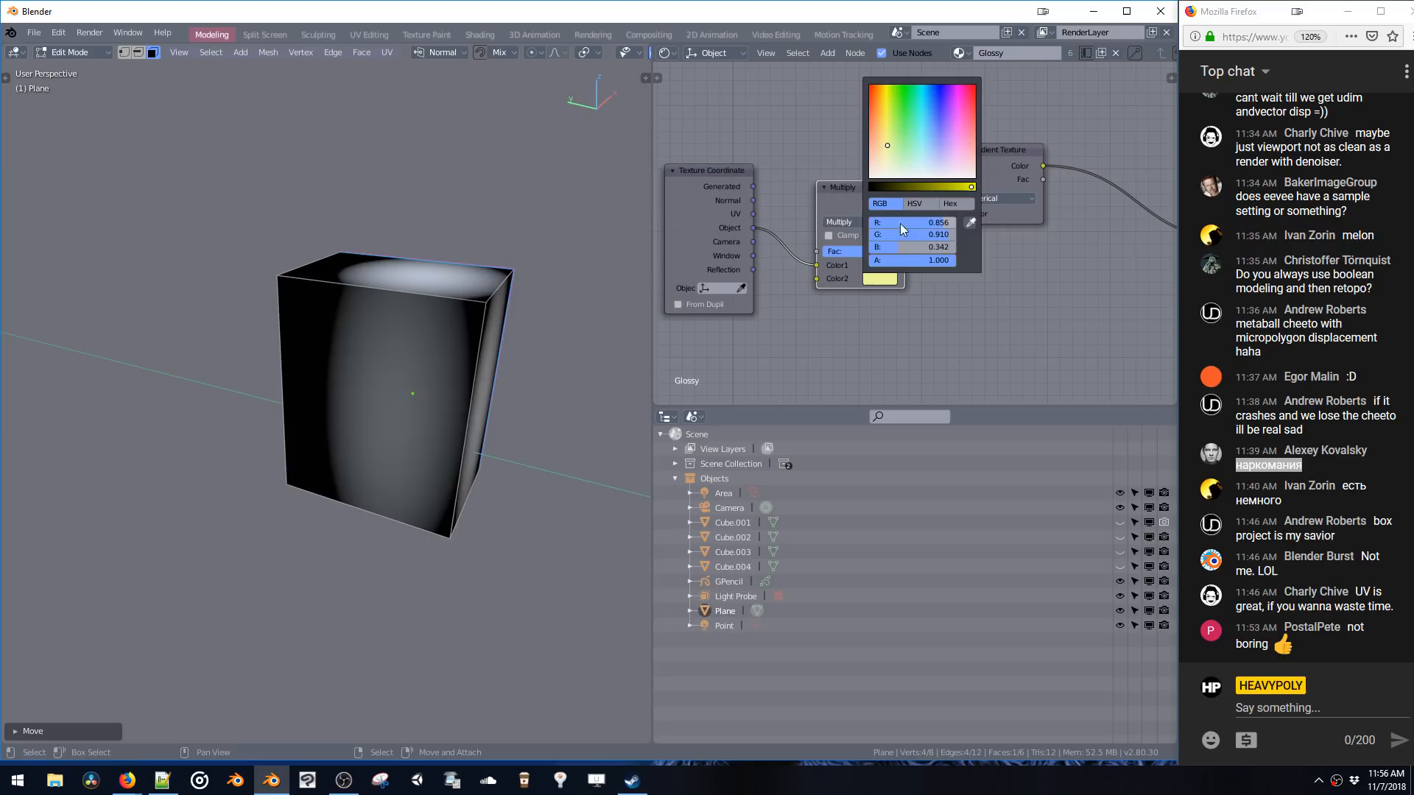
left_click(842, 222)
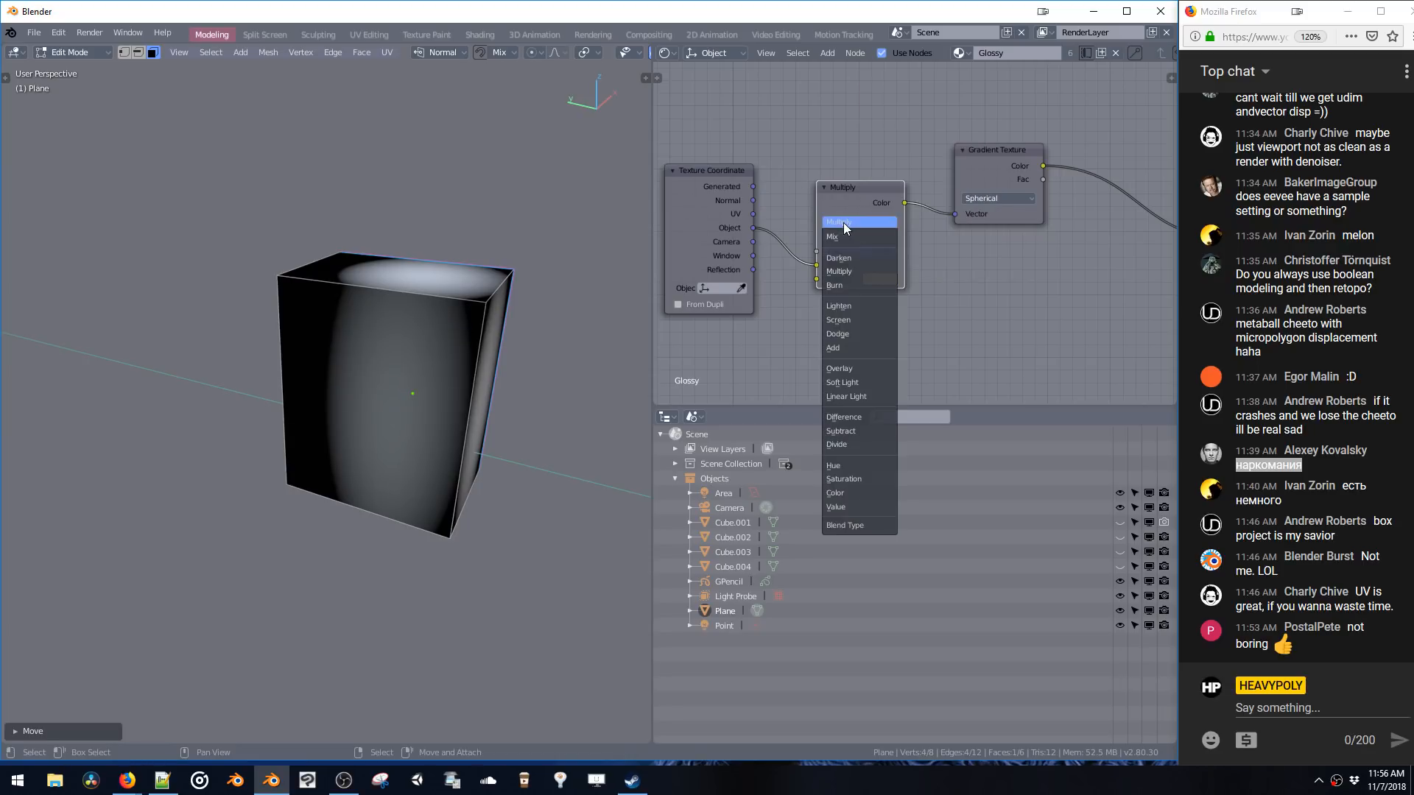
left_click(847, 443)
- Set the Divide node's Color2 to R 1.000, G 1.000 and B 10.000 to stretch the gradient vertically
left_click(878, 278)
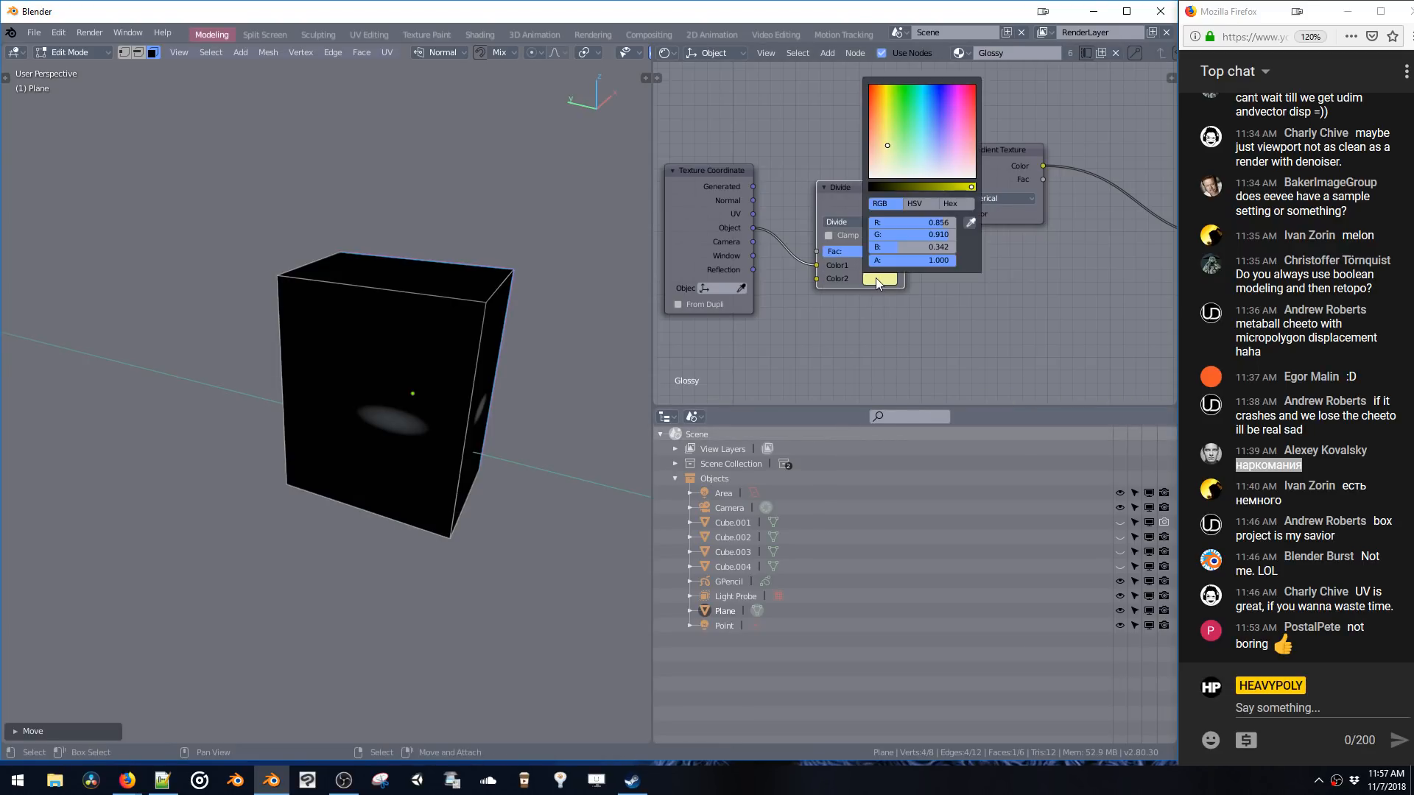
mouse_move(899, 246)
left_mouse_down()
mouse_move(991, 250)
mouse_move(925, 224)
mouse_move(940, 236)
left_mouse_up()
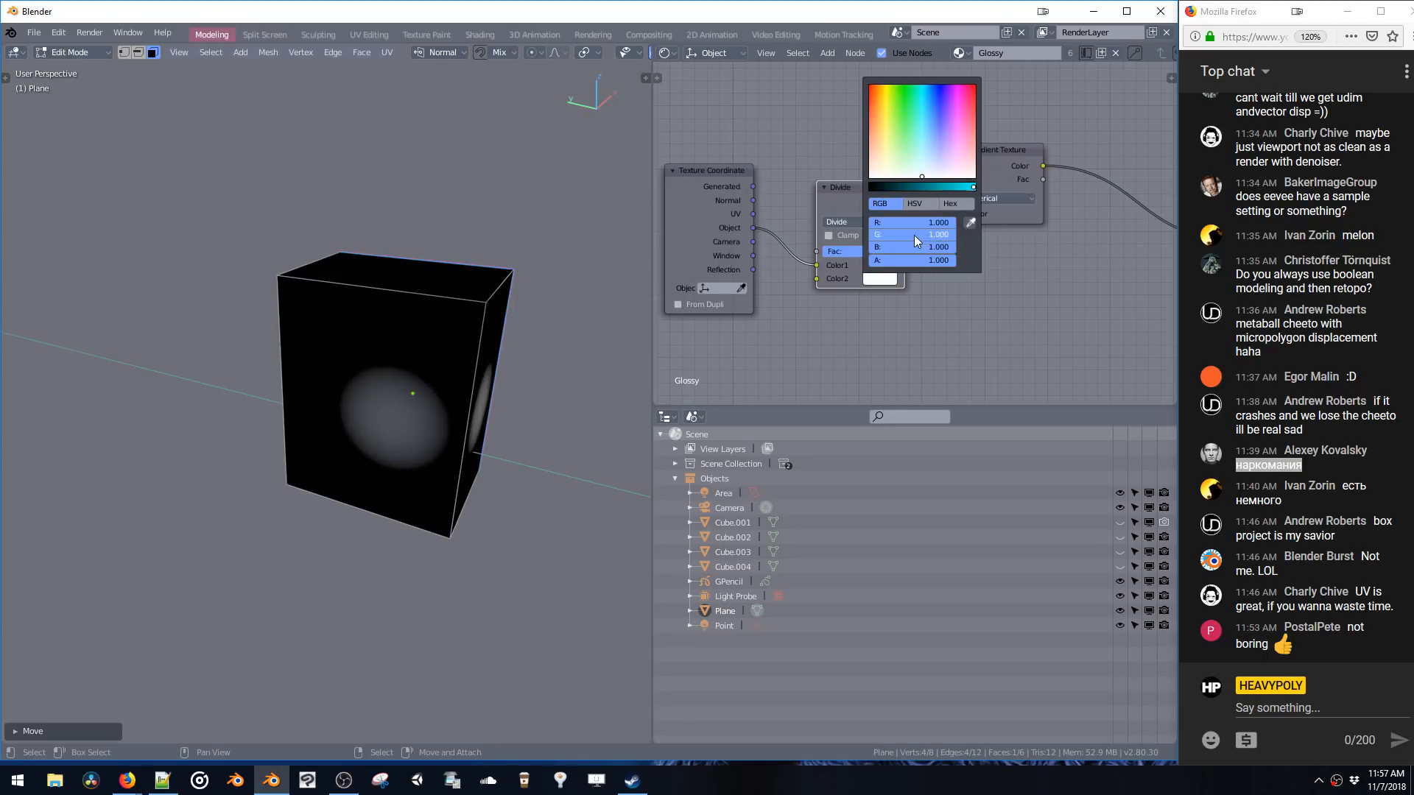
left_click(931, 234)
key("Return")
left_click(924, 248)
key("Return")
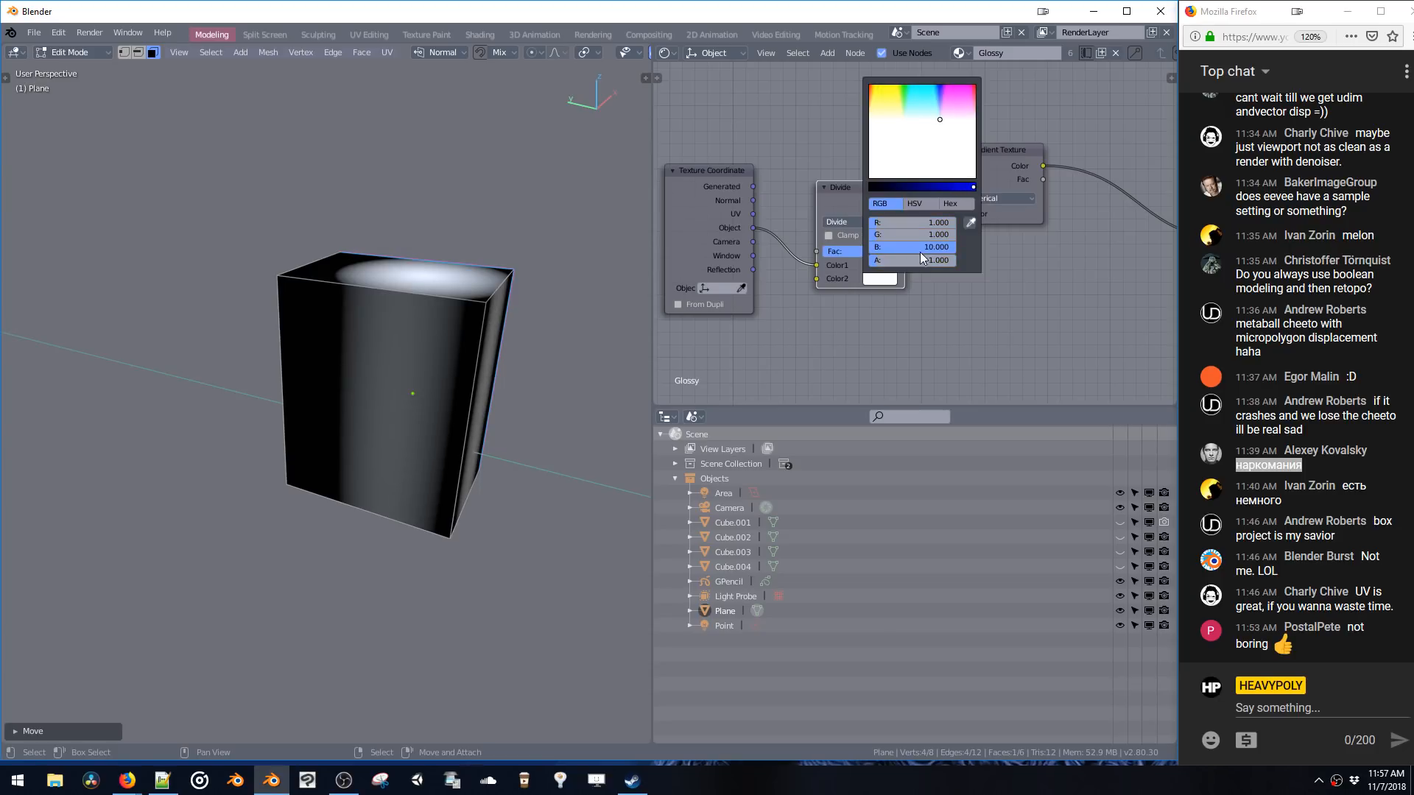
- Set the B value of the Divide node's Color2 to 30.000
middle_click_drag(434, 309, 524, 303)
left_click(878, 278)
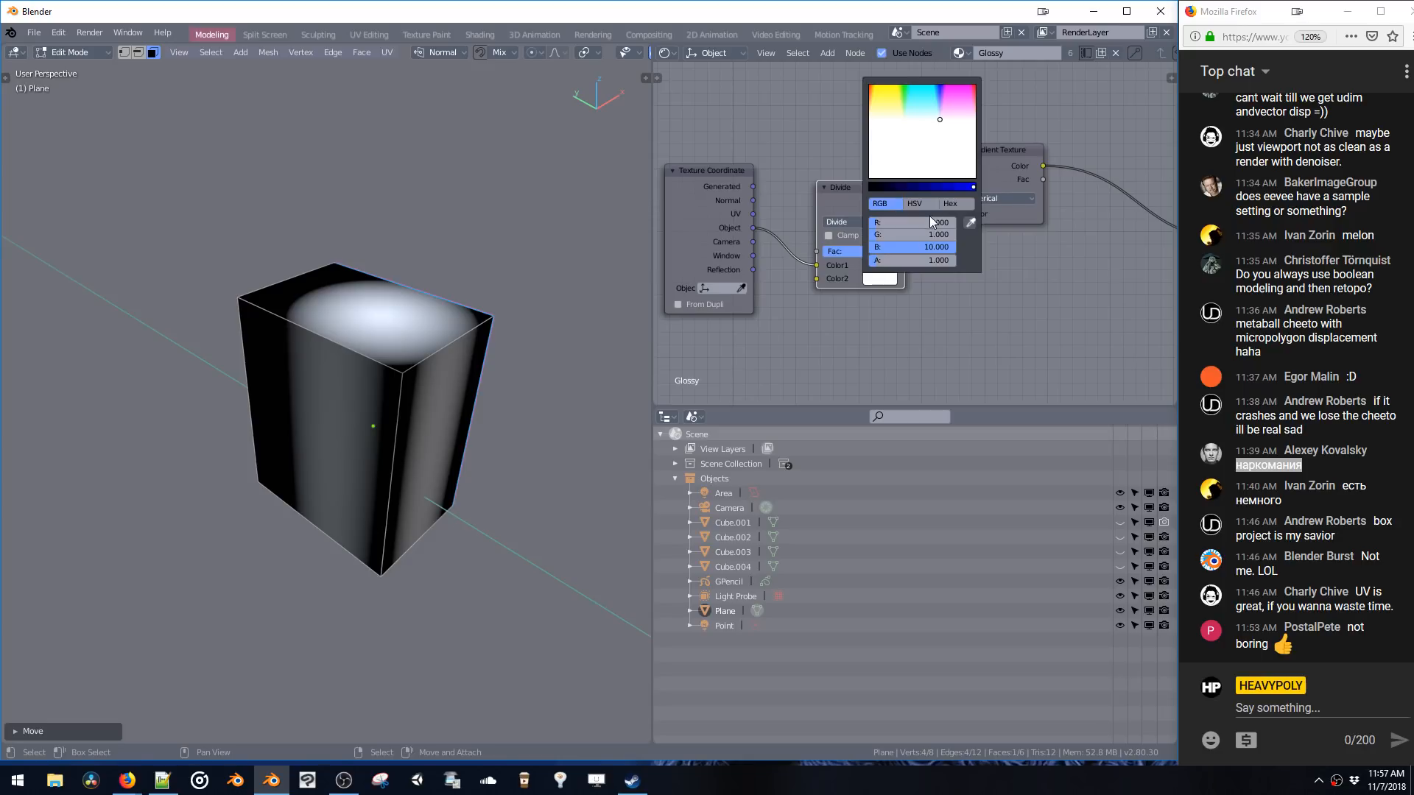
type("30")
key("Return")
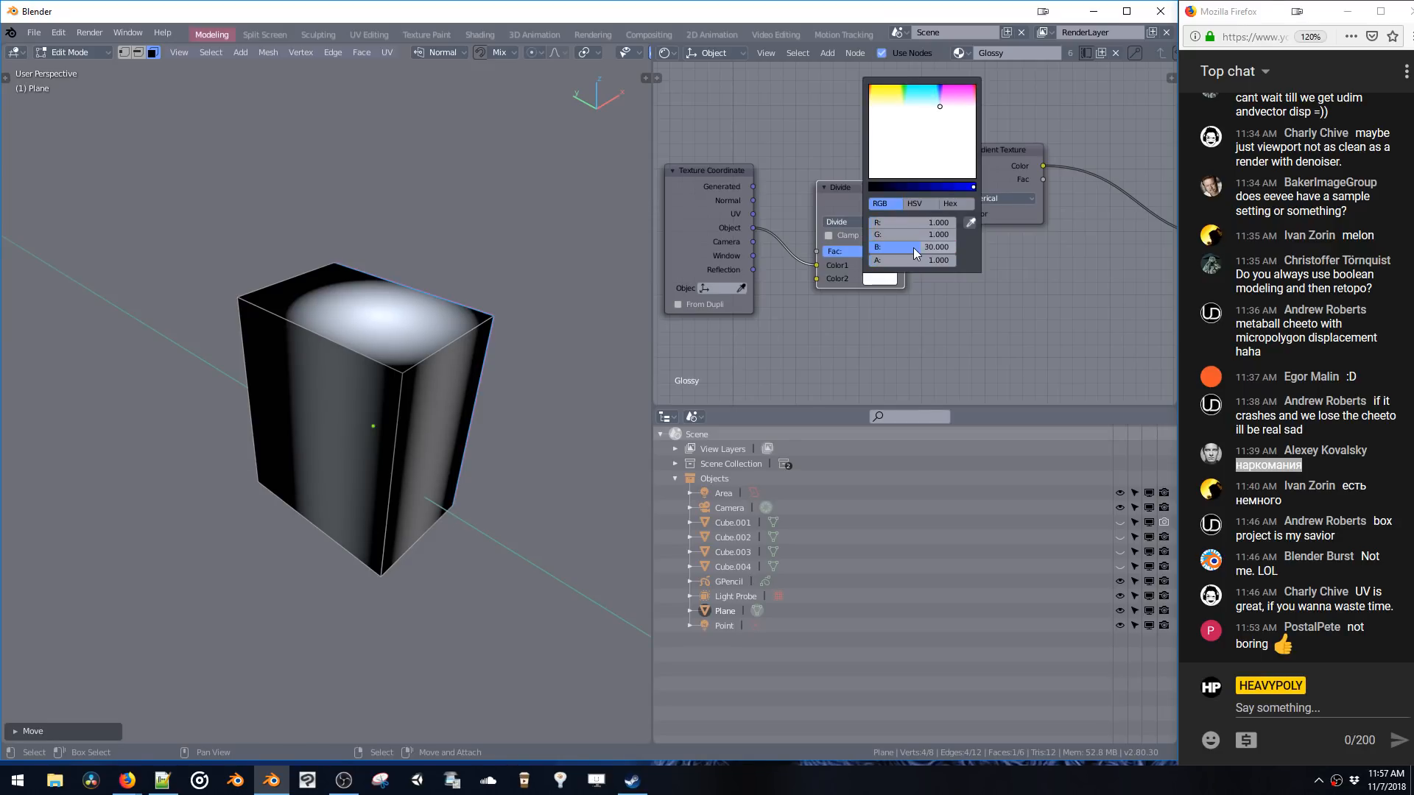
- Lower the B value of the Divide node's Color2 to 2.000 and view the box from another angle
left_click_drag(912, 246, 888, 245)
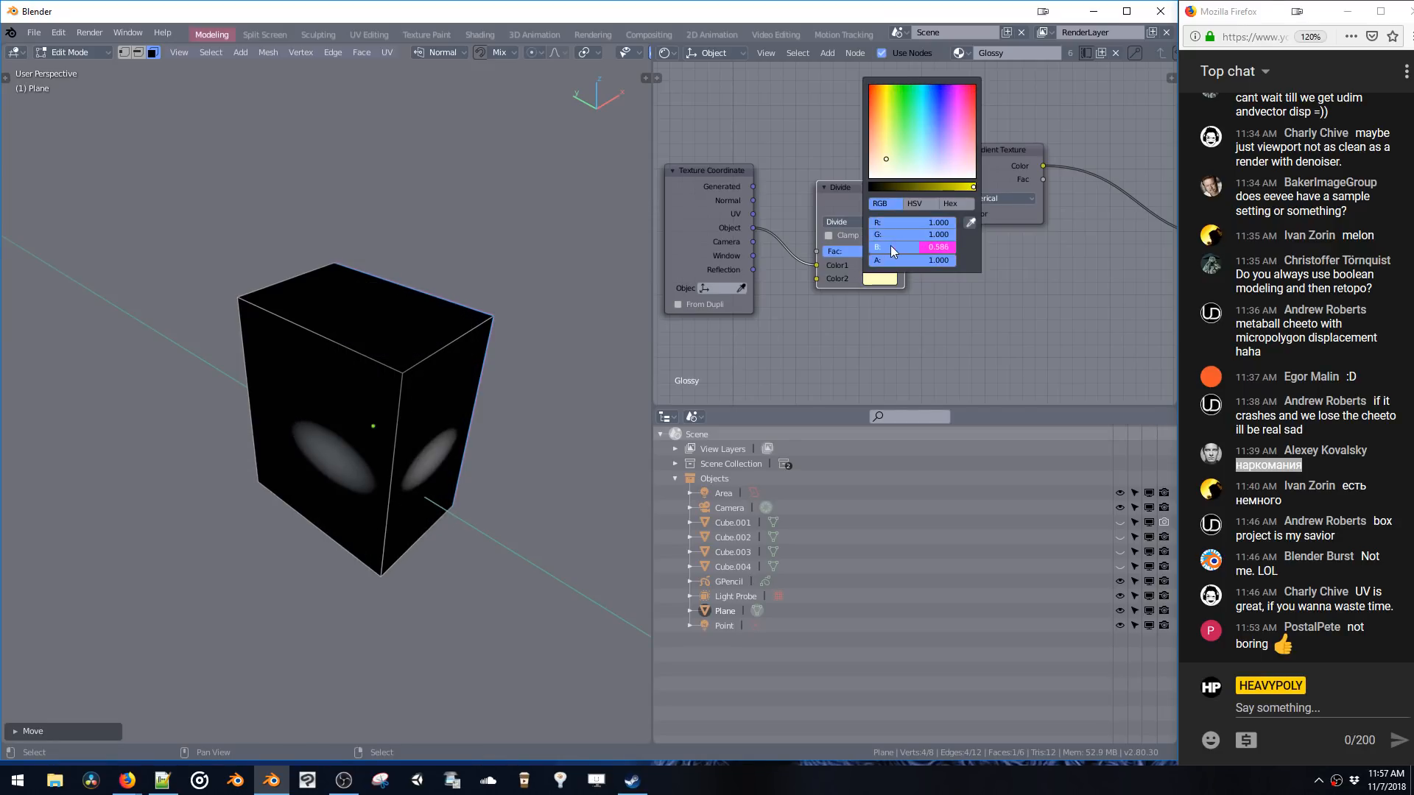
left_click(908, 245)
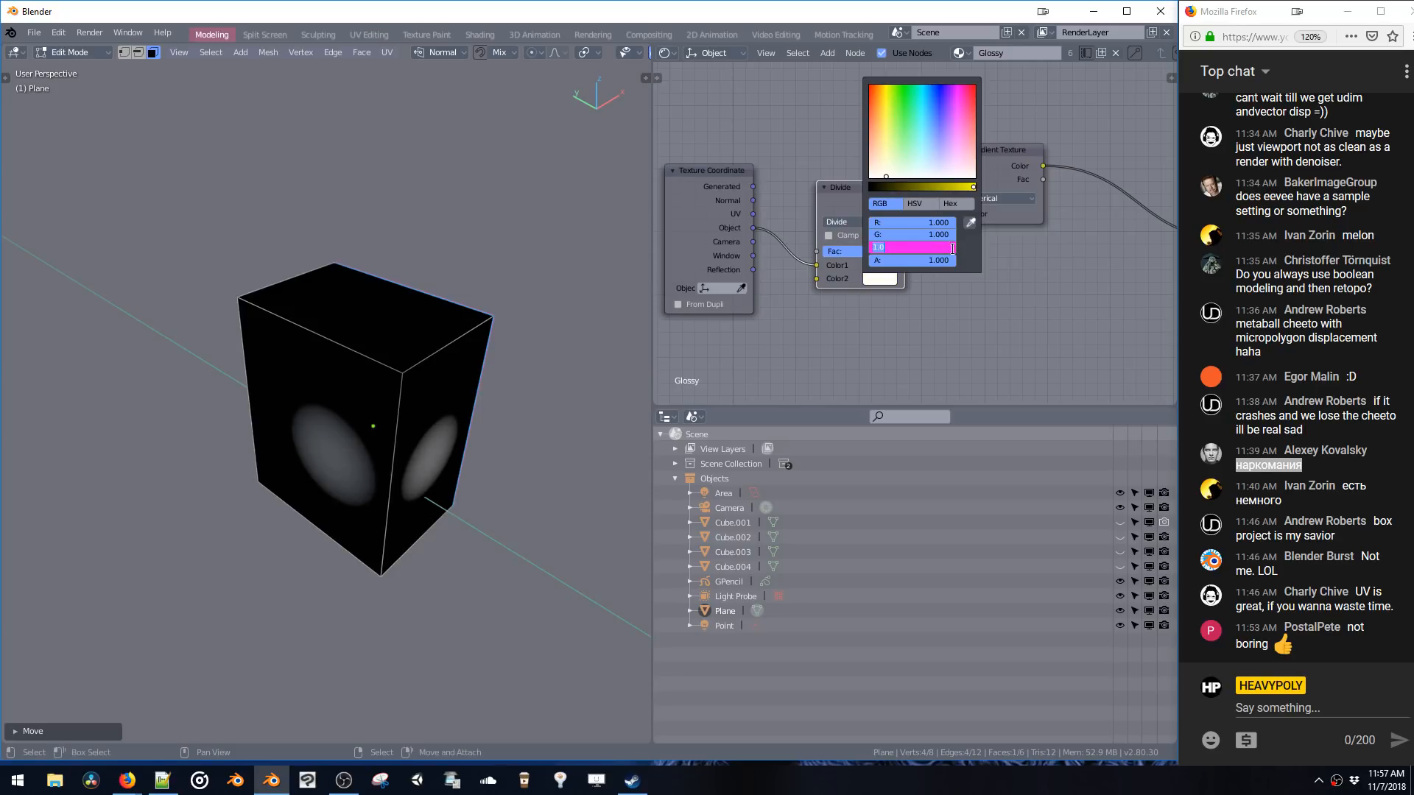
type("1.040")
key("Return")
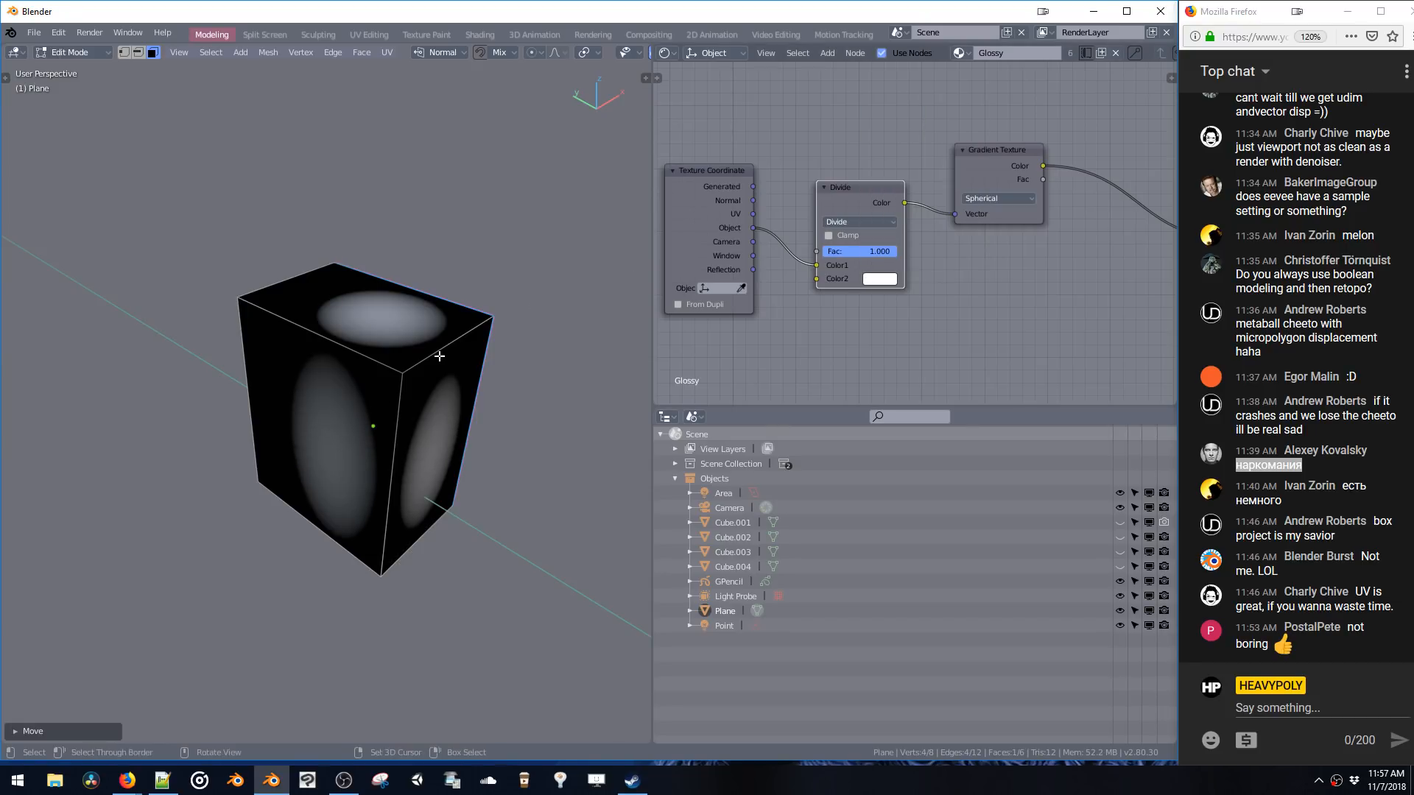
mouse_move(413, 383)
middle_mouse_down()
mouse_move(439, 369)
mouse_move(377, 399)
mouse_move(386, 390)
middle_mouse_up()
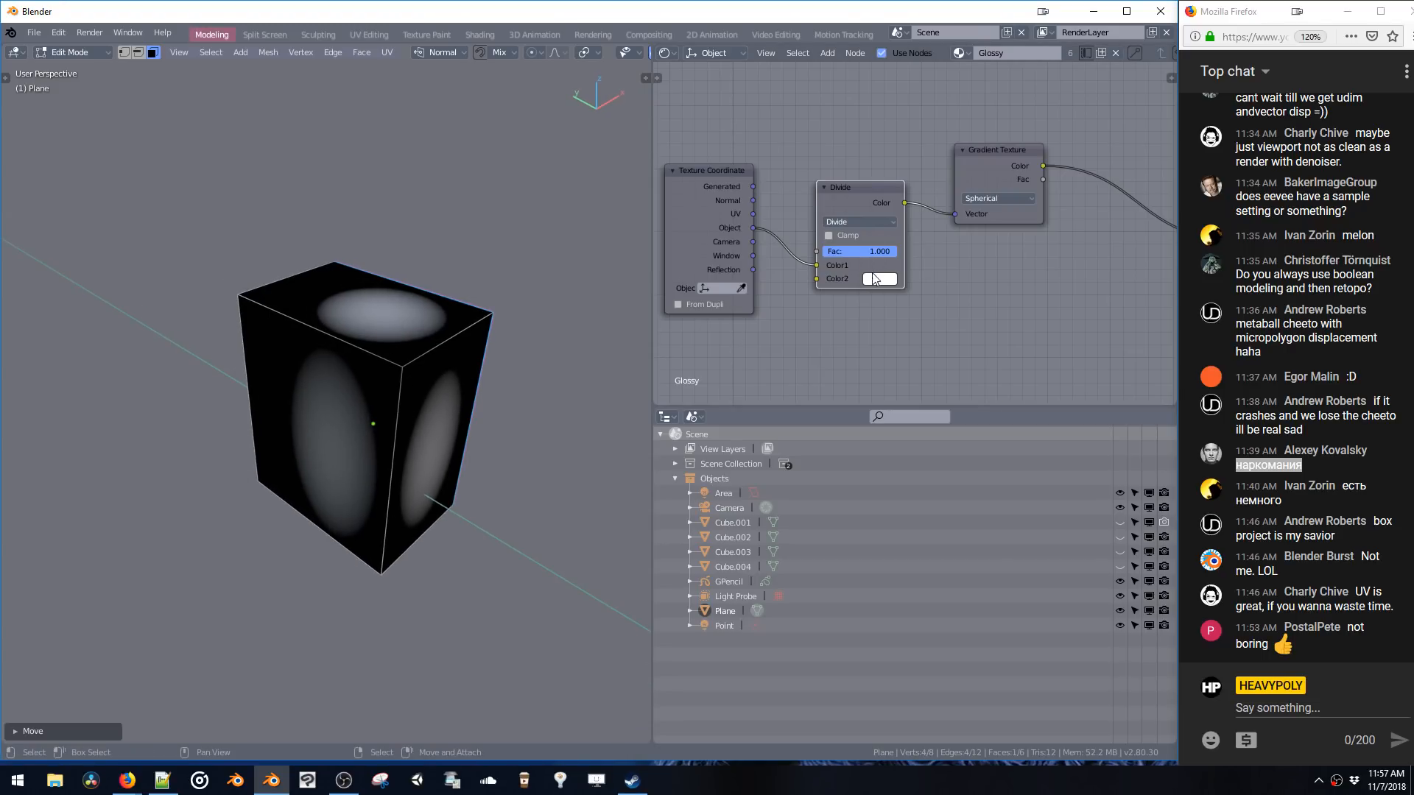
- Set R, G and B of the Divide node's Color2 all to 10.000 and try lowering its alpha
left_click(878, 280)
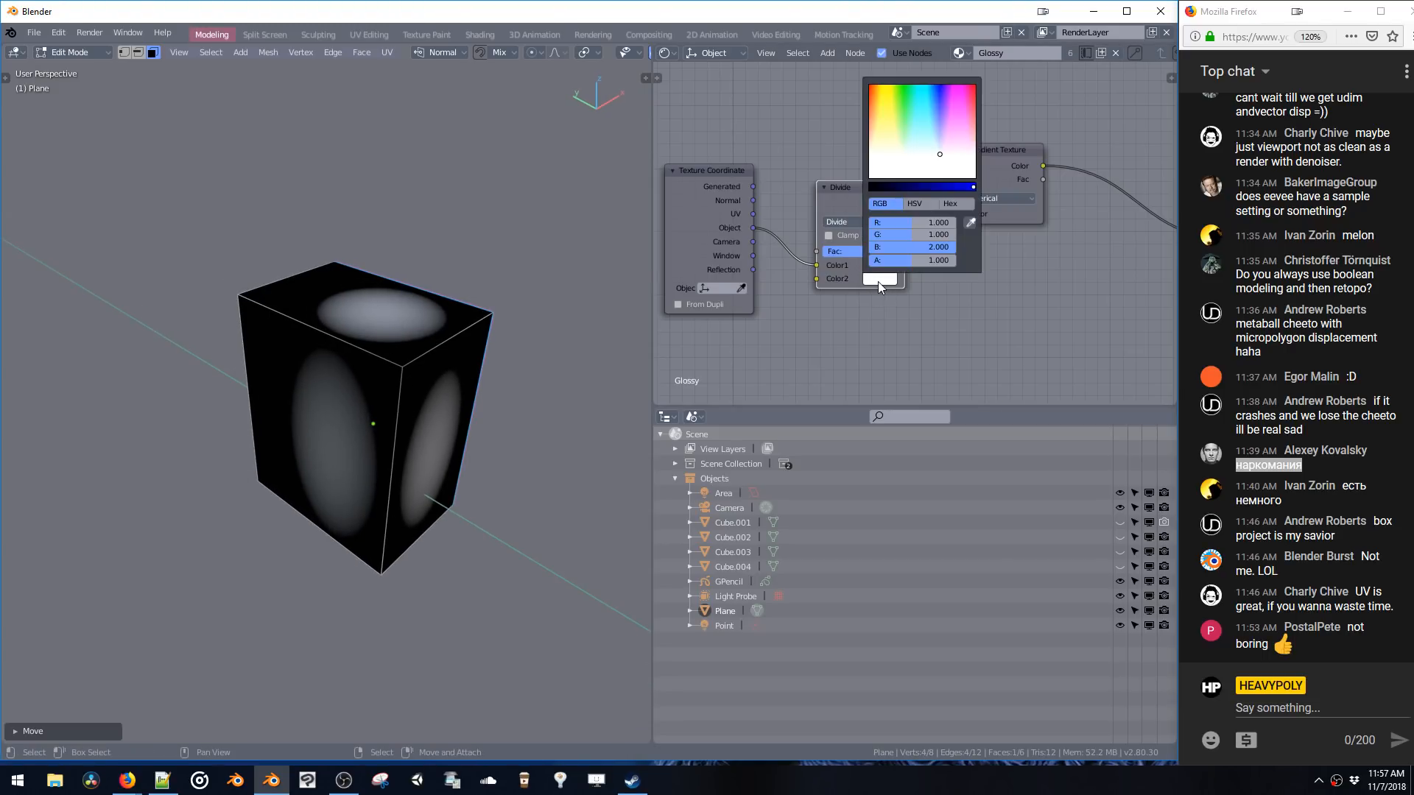
left_click(900, 247)
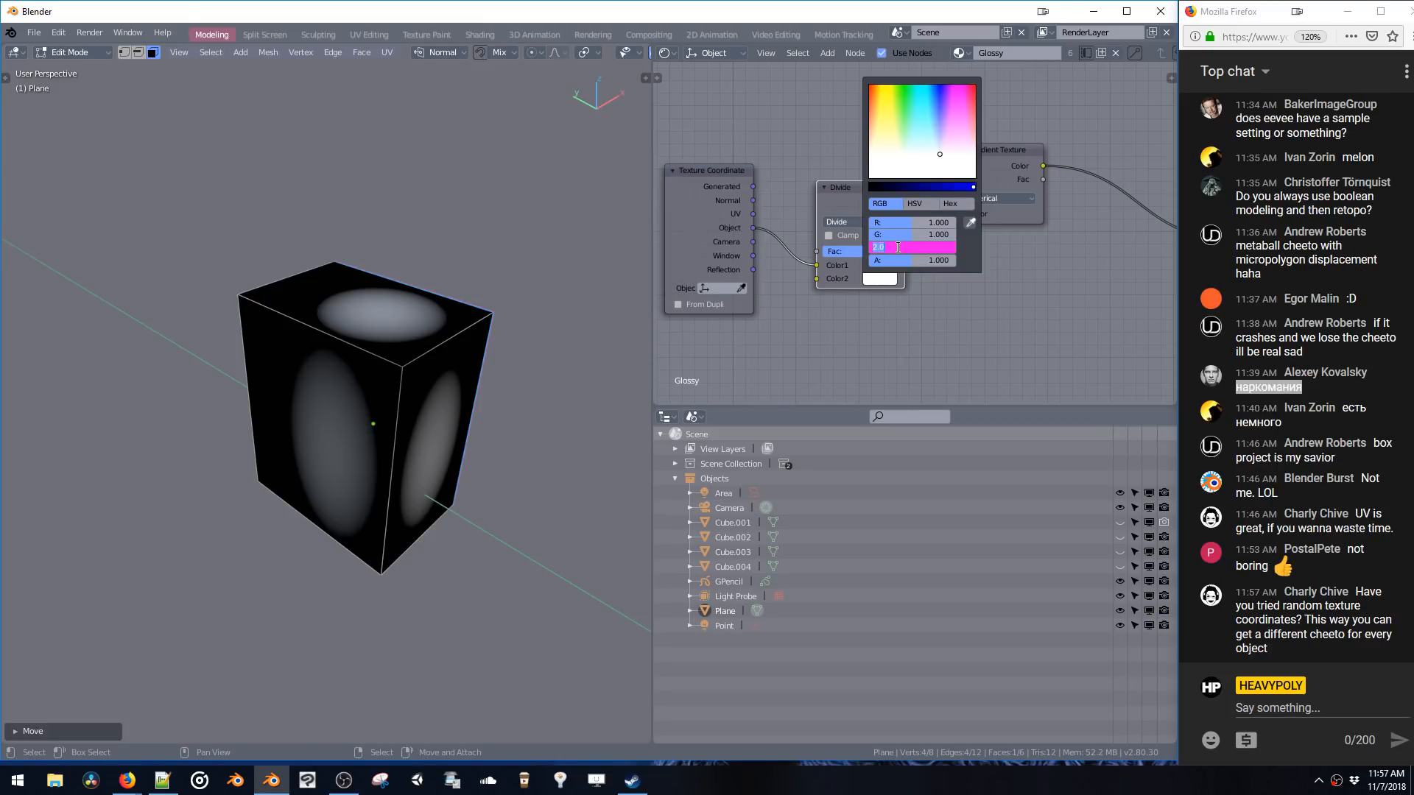
type("10")
key("Return")
key("ctrl+v")
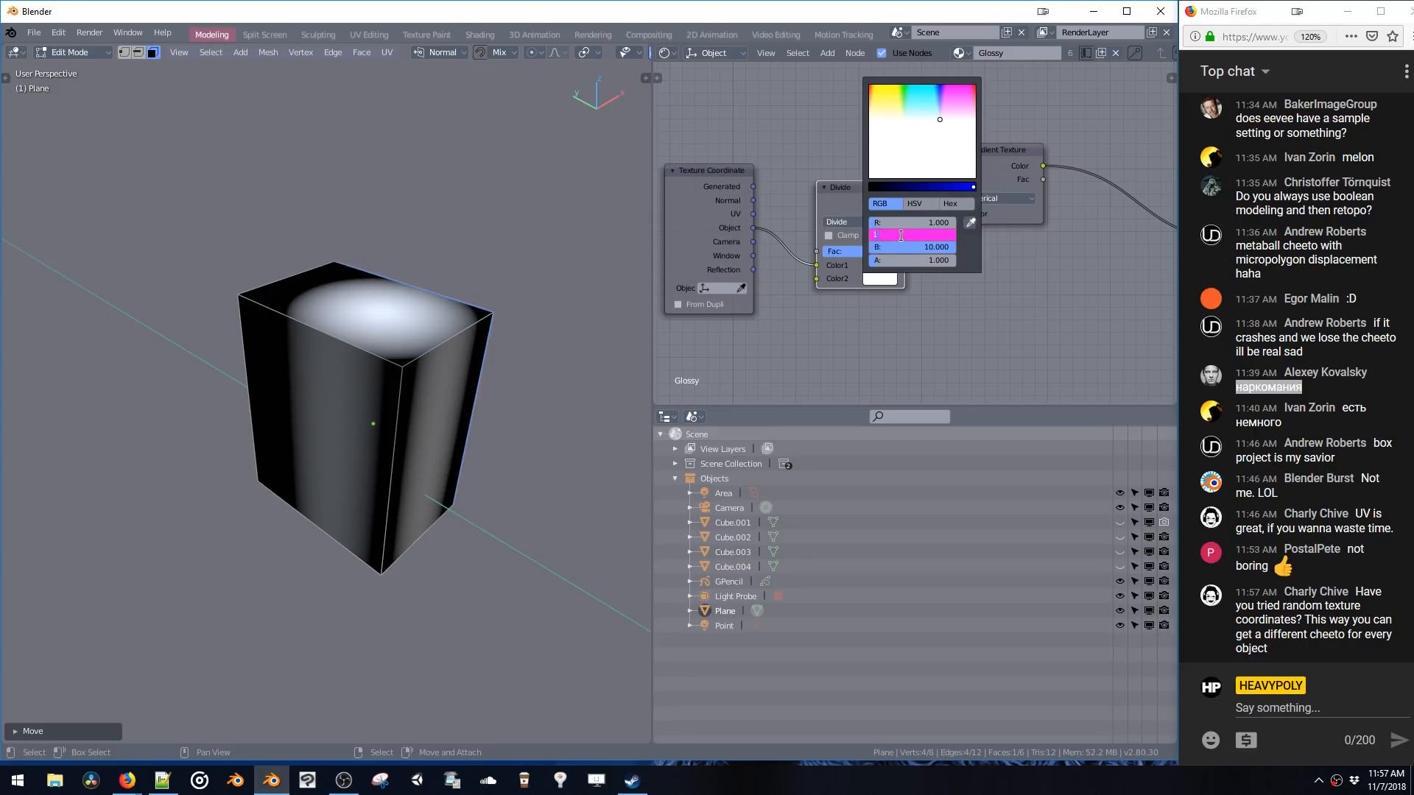
key("ctrl+v")
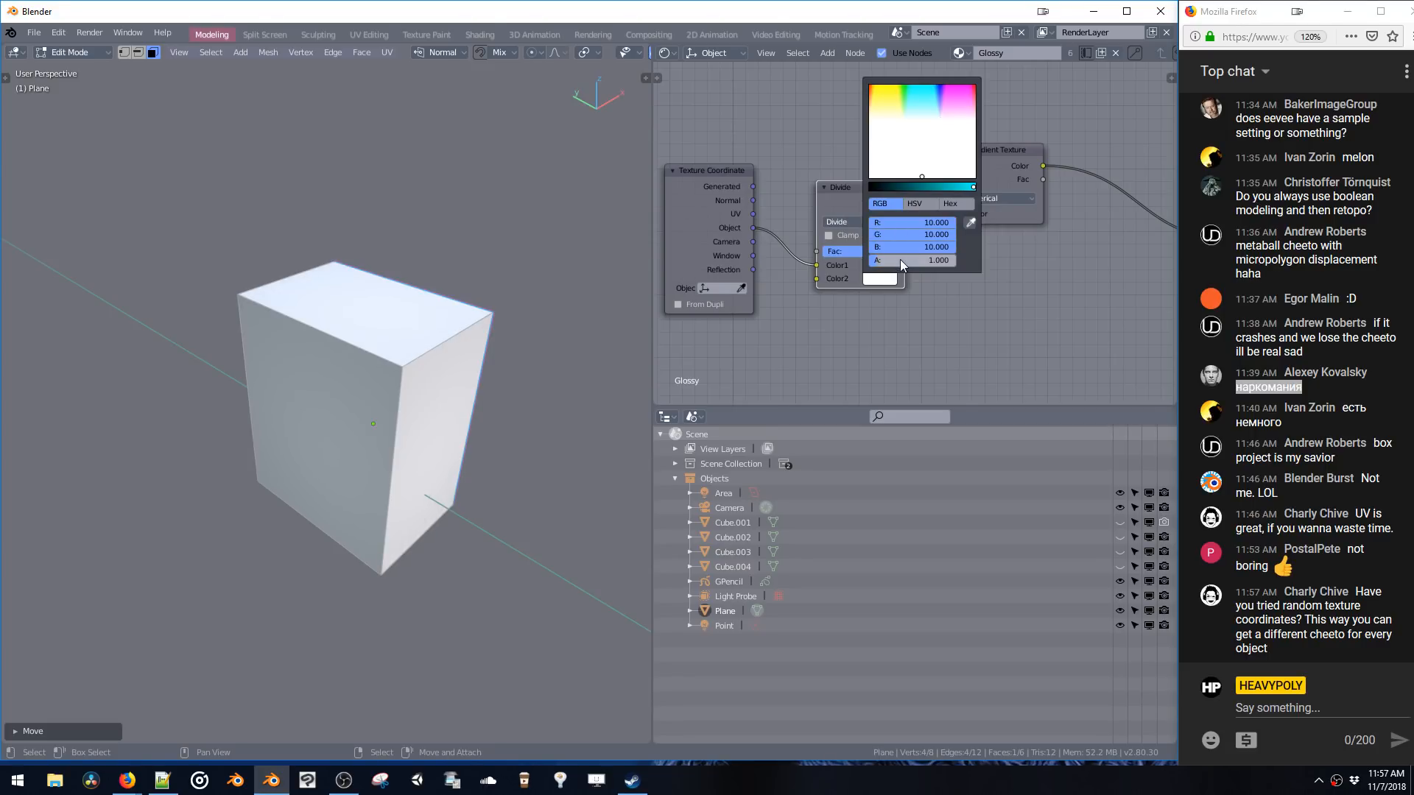
left_click_drag(947, 262, 850, 265)
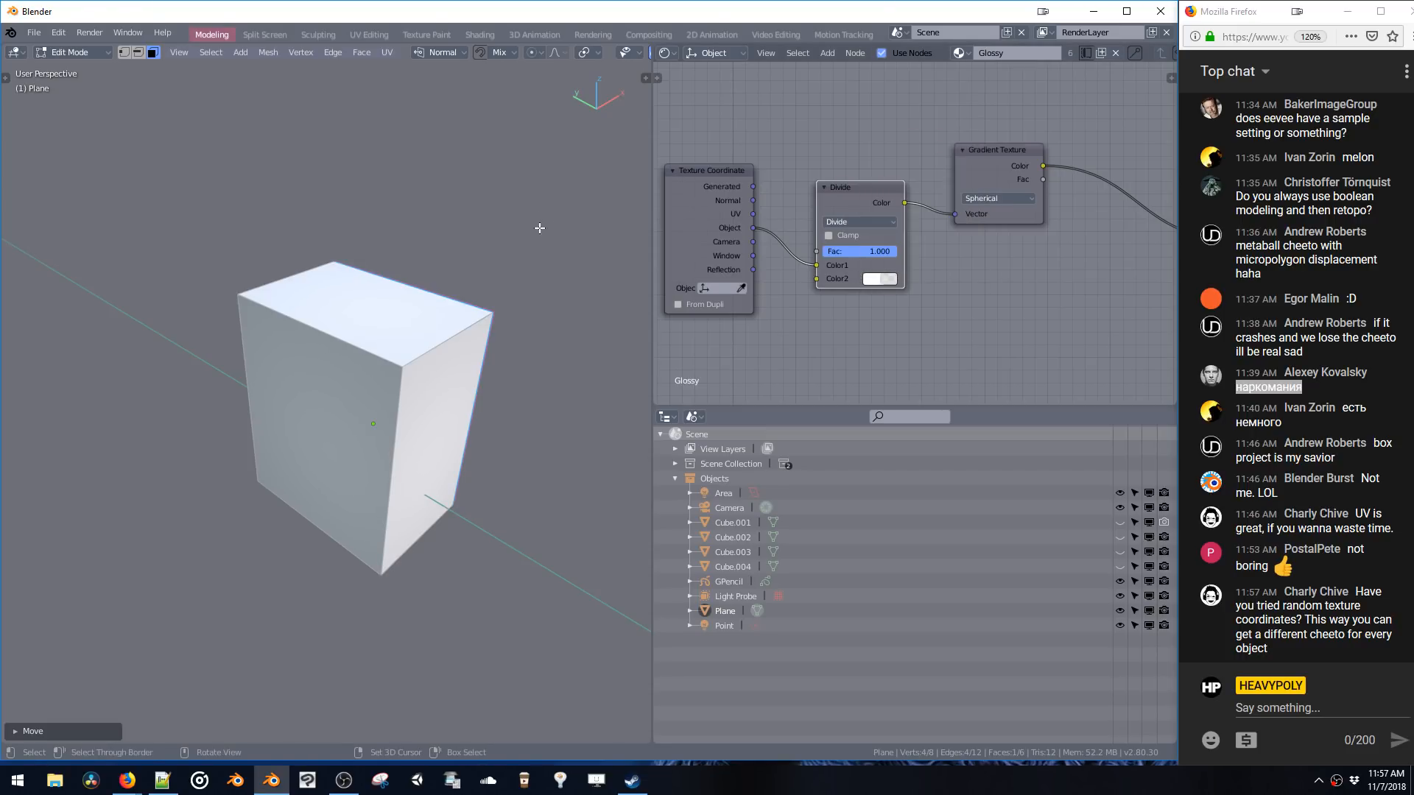
middle_click_drag(540, 229, 619, 208)
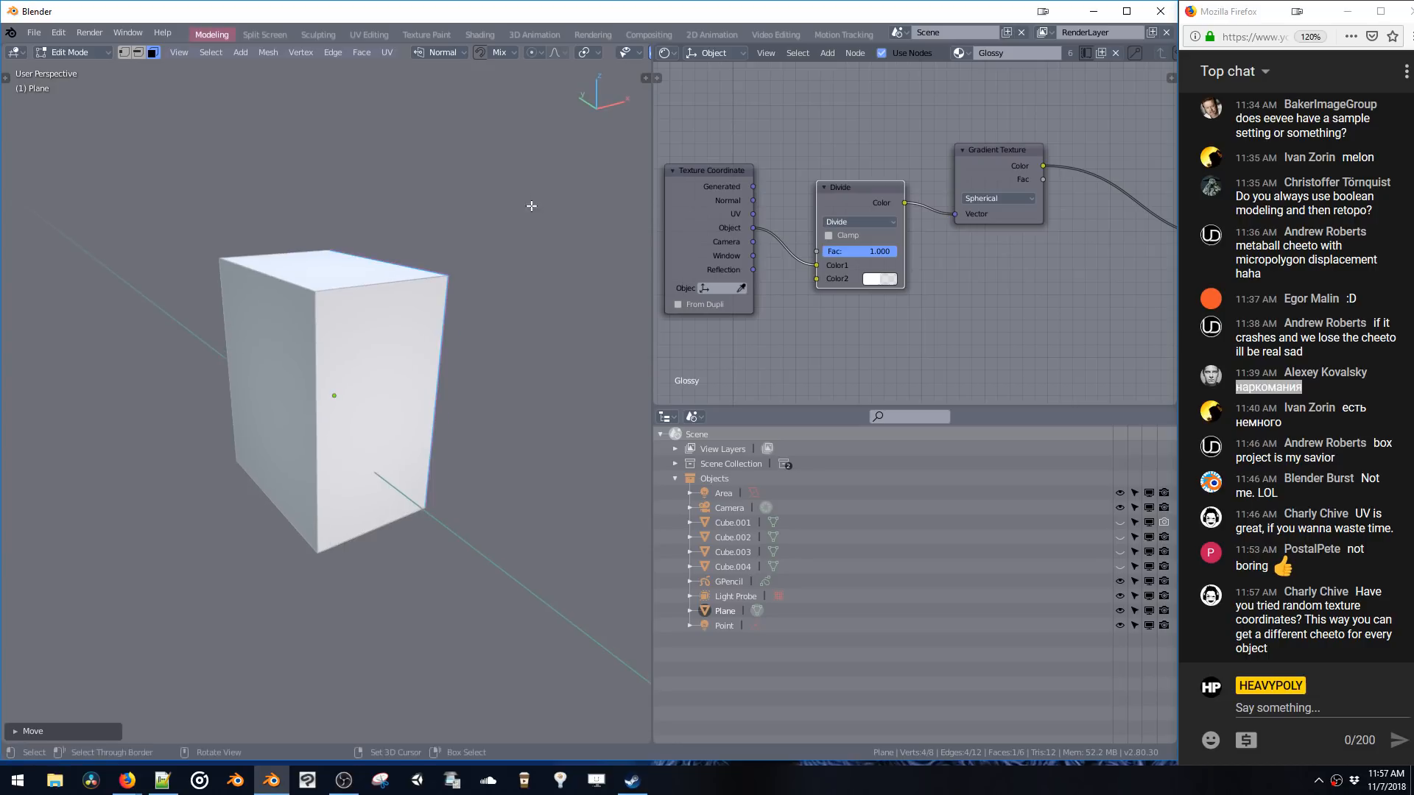
- Restore Color2's alpha and reduce the Divide node's Fac to about 0.496, checking the gradient on several sides of the box
left_click(884, 284)
mouse_move(879, 254)
left_mouse_down()
mouse_move(811, 252)
mouse_move(854, 254)
left_mouse_up()
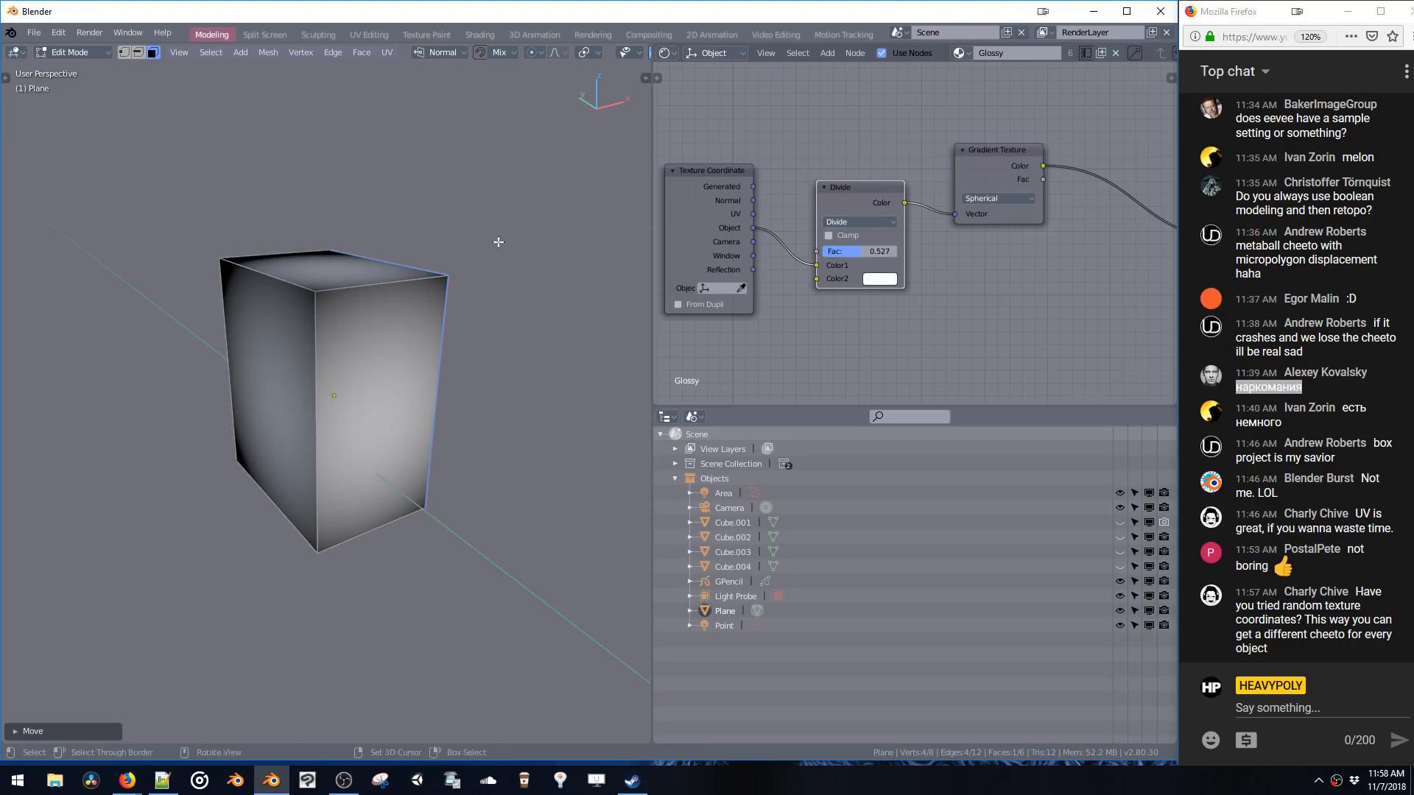
middle_click_drag(412, 310, 514, 294)
mouse_move(858, 253)
left_mouse_down()
mouse_move(826, 254)
mouse_move(874, 254)
mouse_move(858, 255)
left_mouse_up()
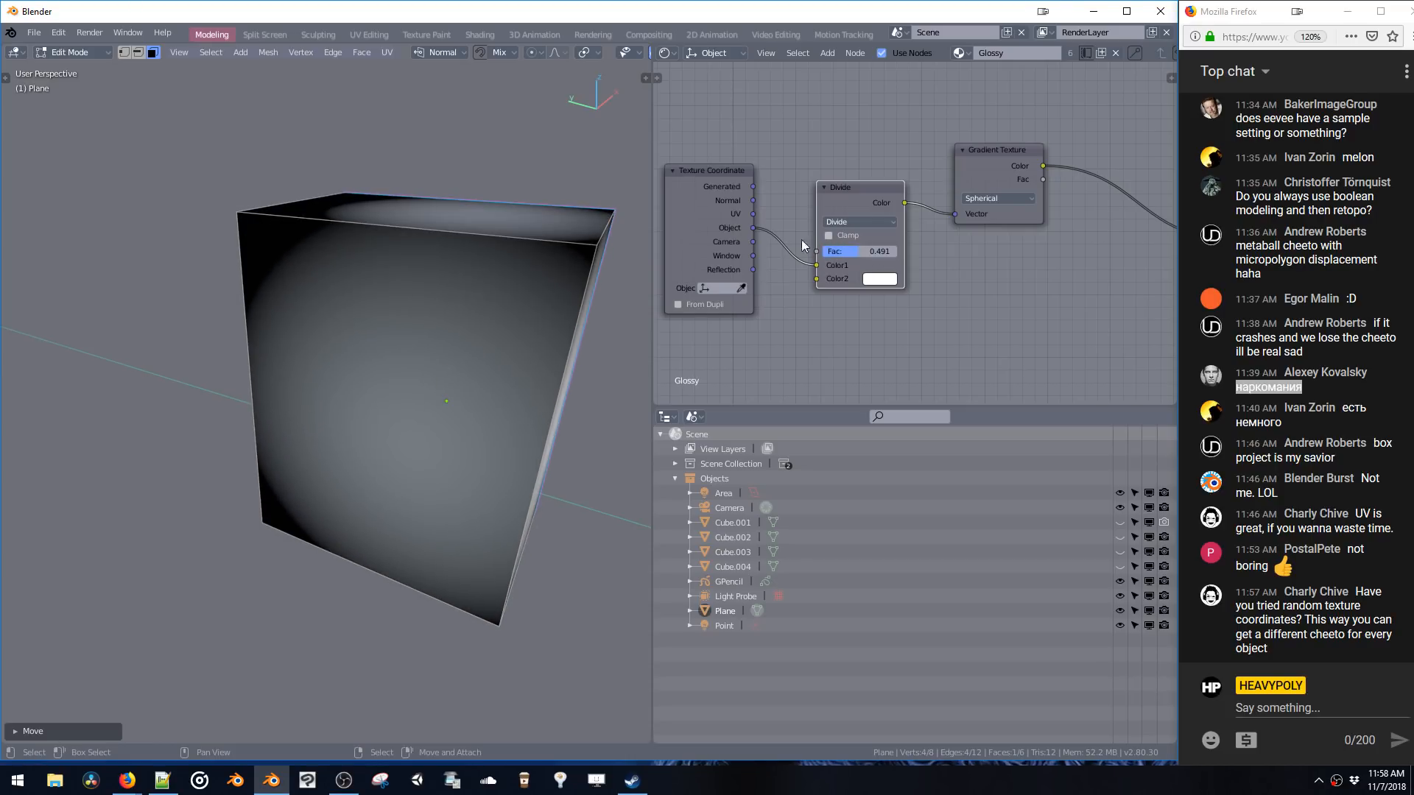
middle_click_drag(574, 293, 464, 315)
left_click_drag(877, 254, 880, 254)
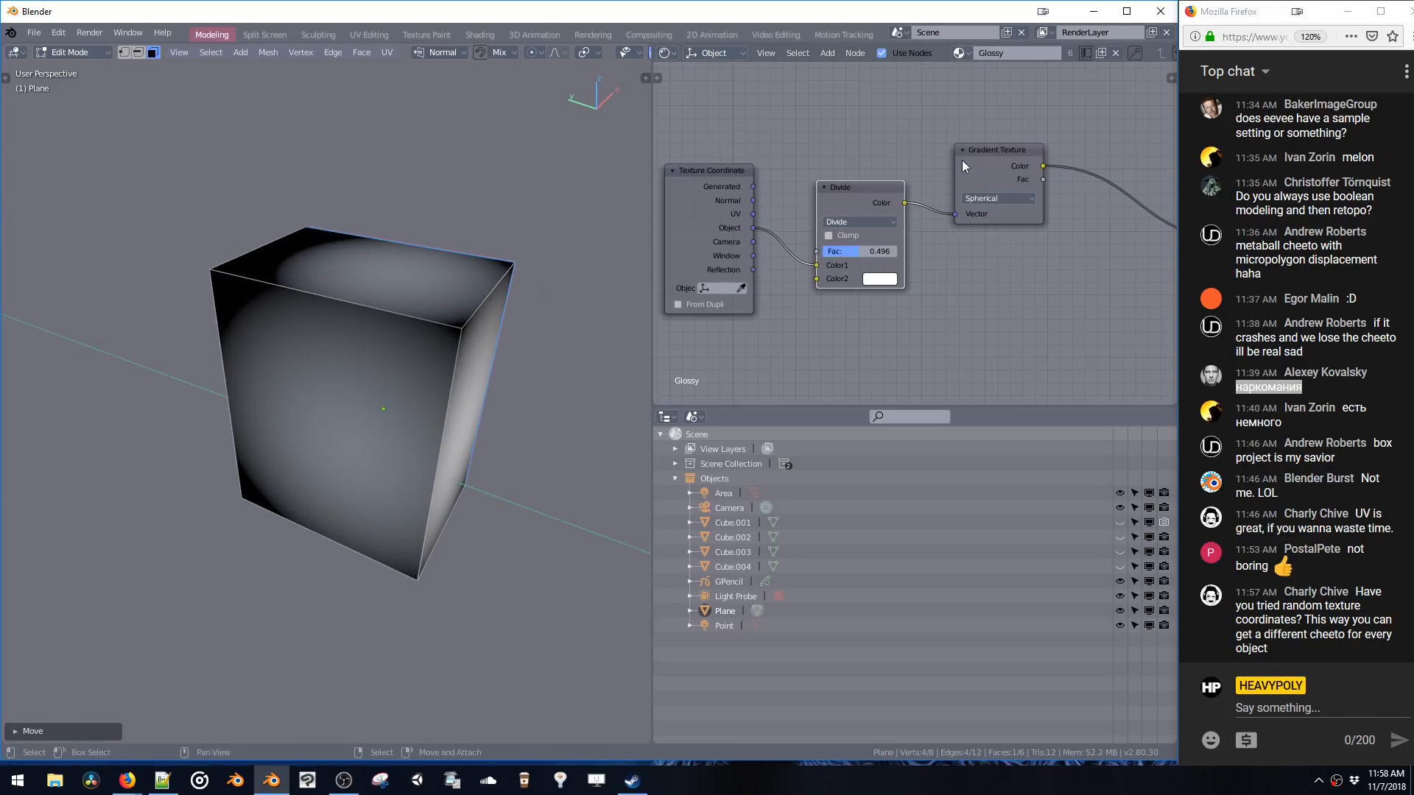
- Spread the Divide and Gradient Texture nodes apart and insert a Math node on the link between them
left_click_drag(961, 161, 1115, 175)
left_click_drag(846, 187, 828, 181)
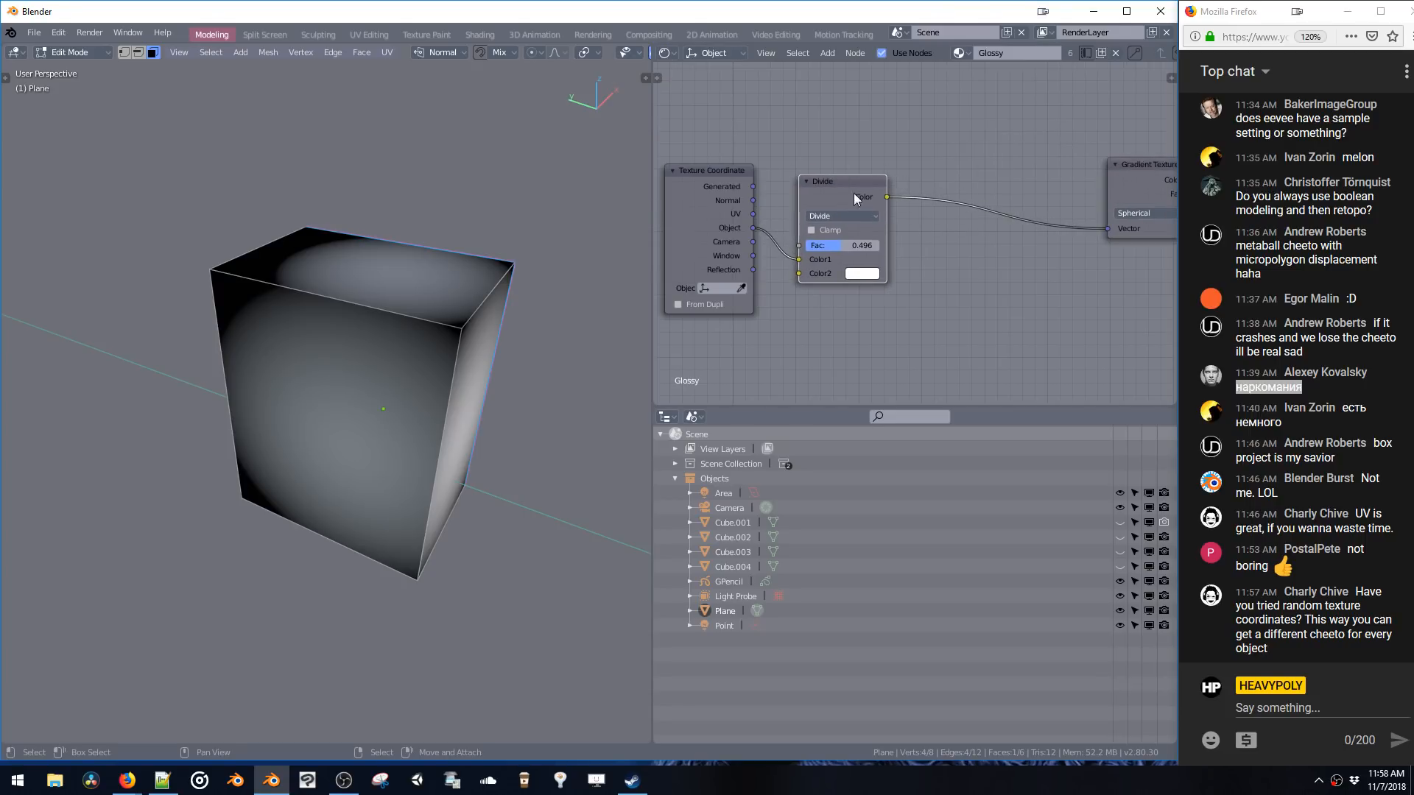
key("shift+a")
left_click(940, 318)
type("MATYH")
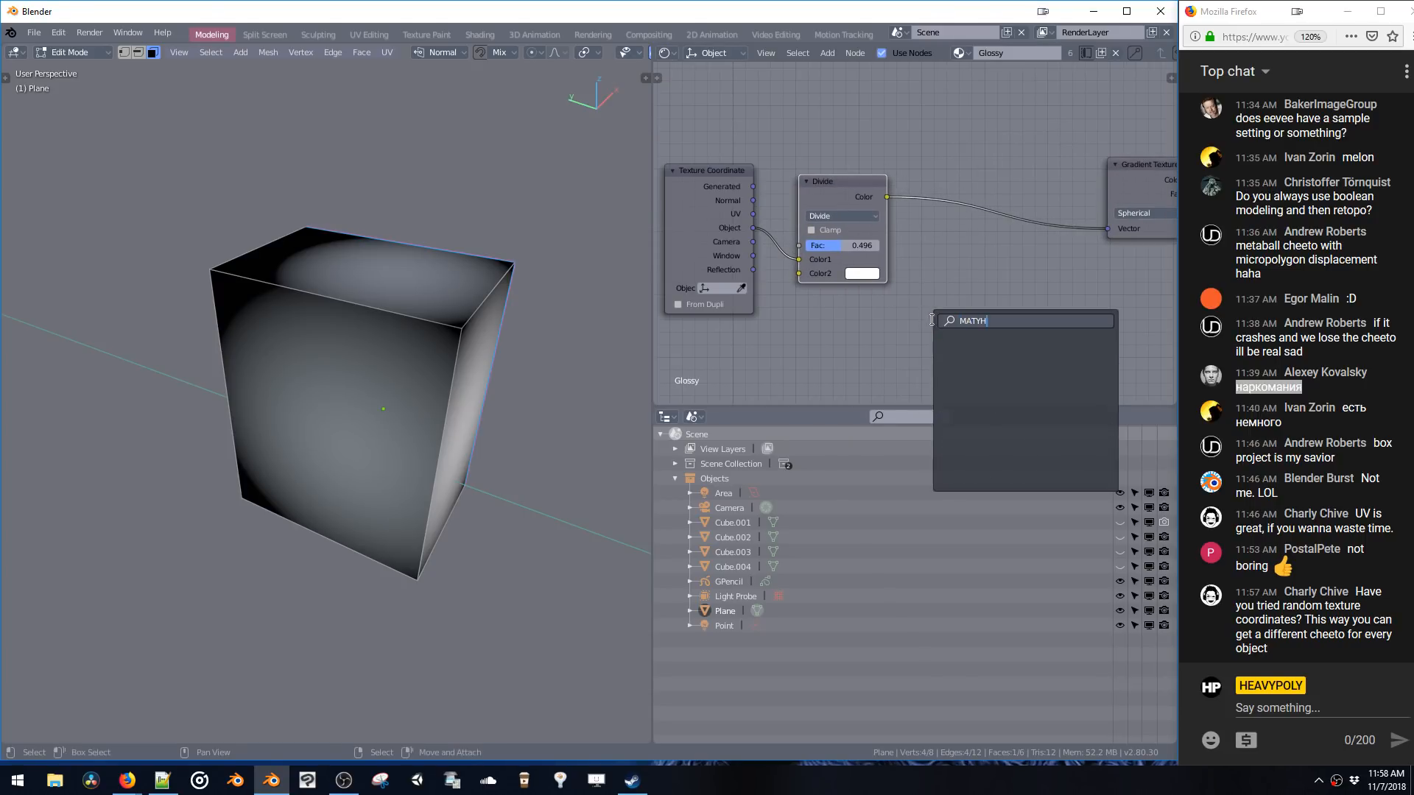
key("Return")
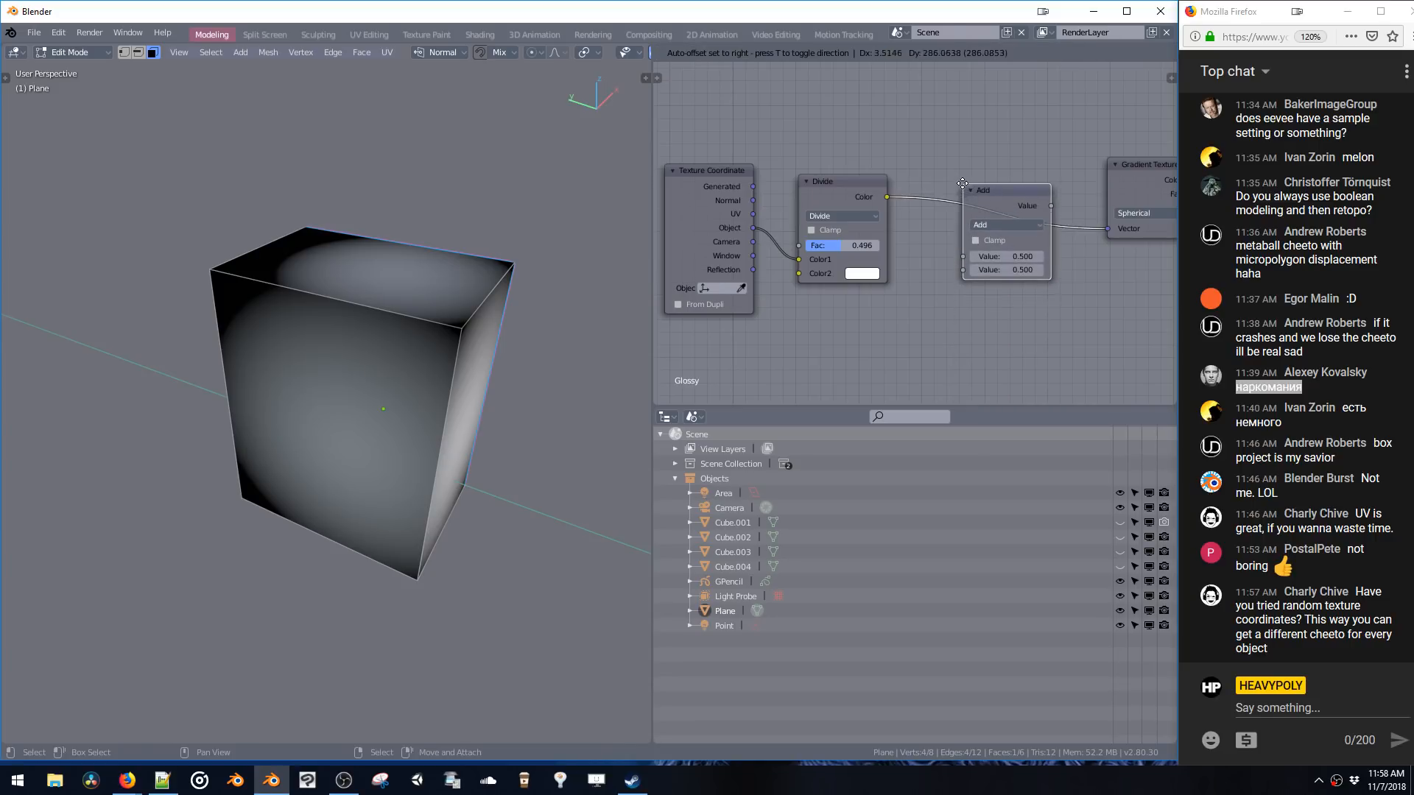
left_click(966, 245)
- Try the Math node's Clamp option, turn it back off and set the operation to Modulo
left_click(973, 222)
left_click(970, 242)
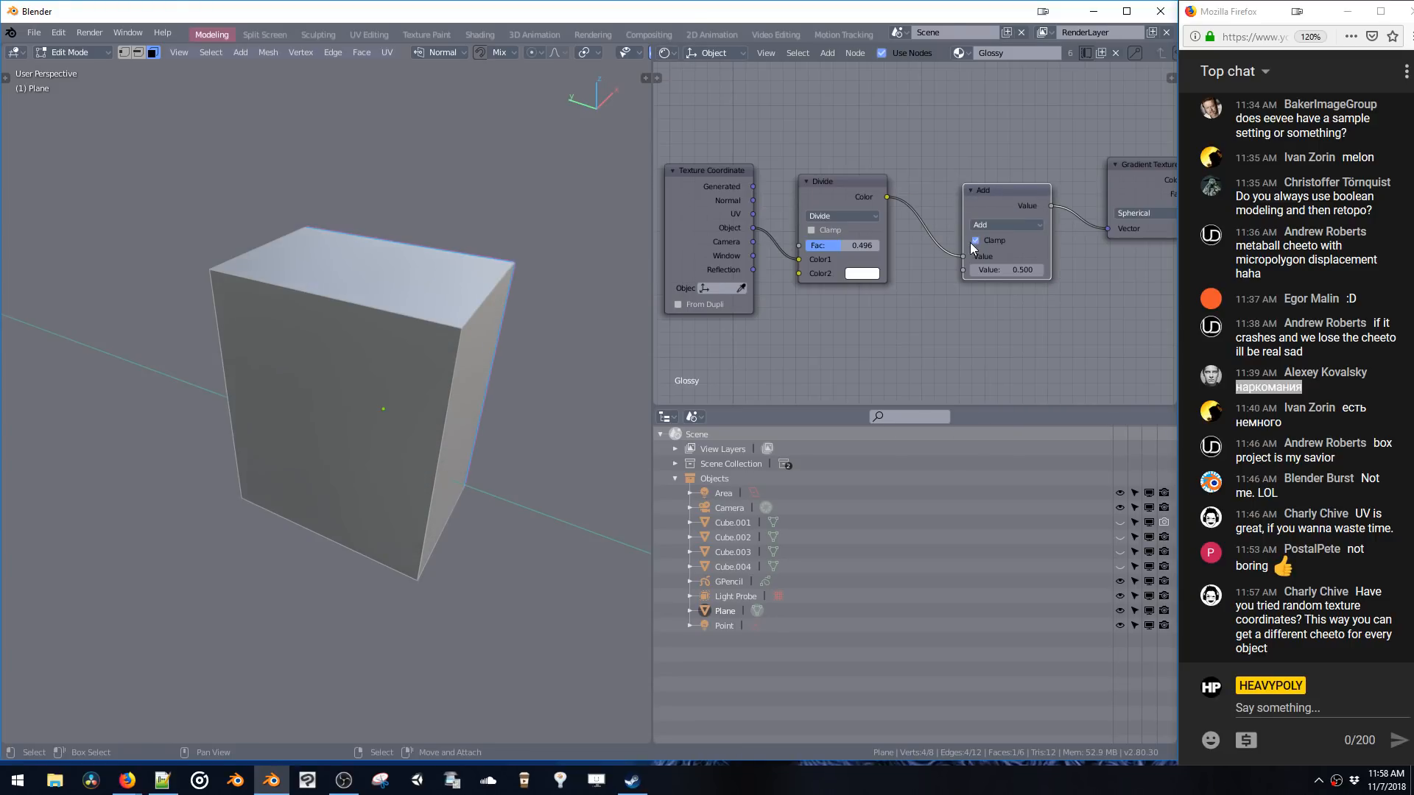
left_click(988, 223)
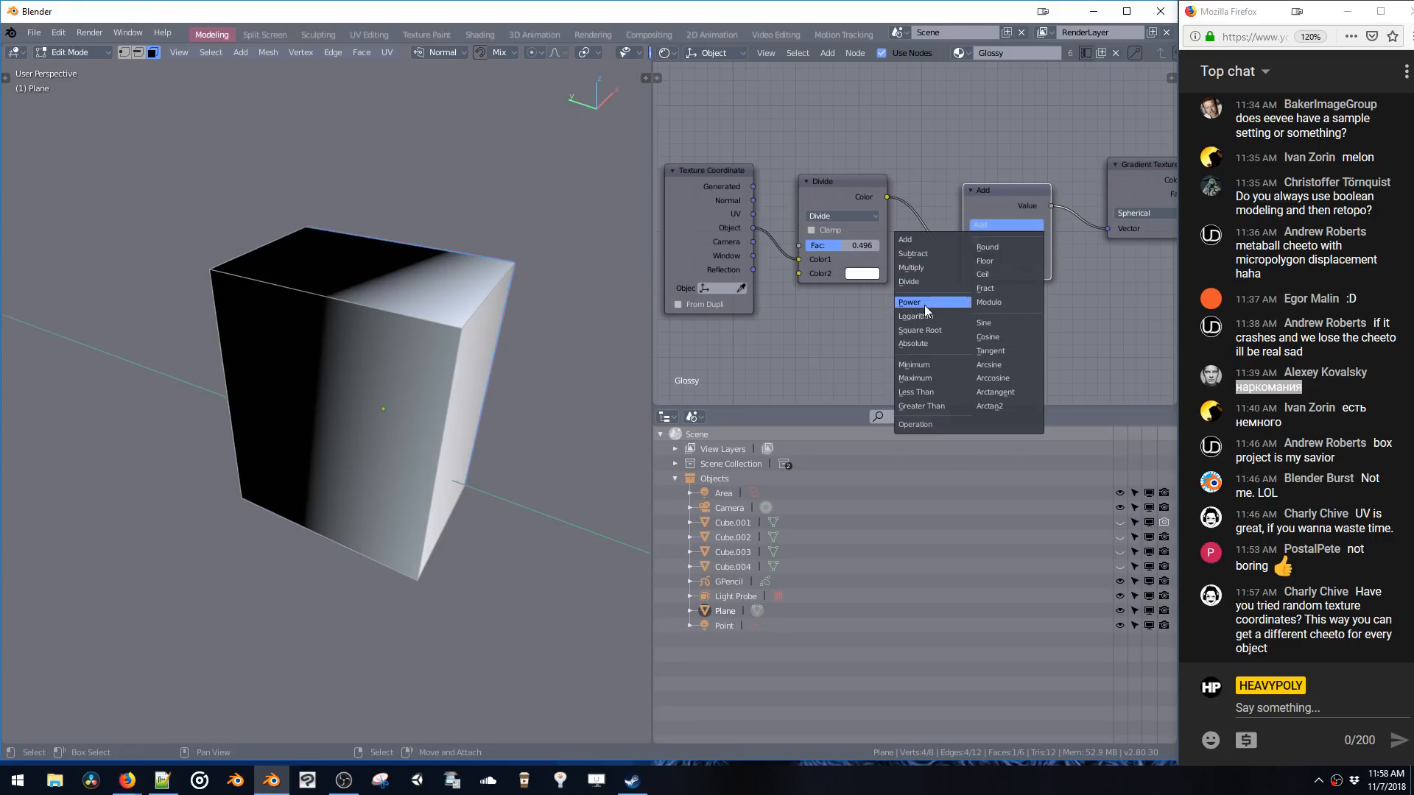
left_click(985, 302)
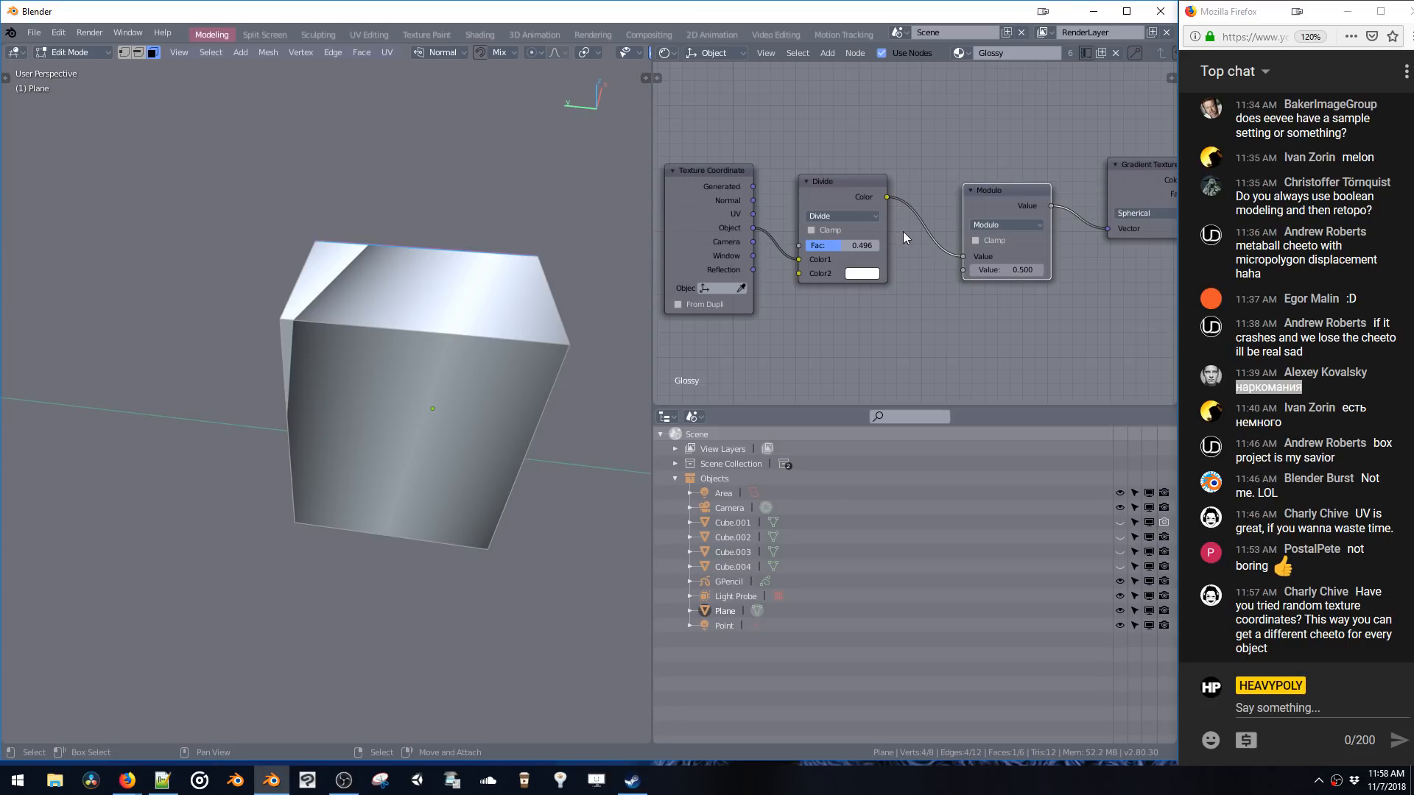
- Remove the Modulo node and connect the Divide node's Color output directly to the Gradient Texture's Vector input
middle_click_drag(904, 234, 863, 228)
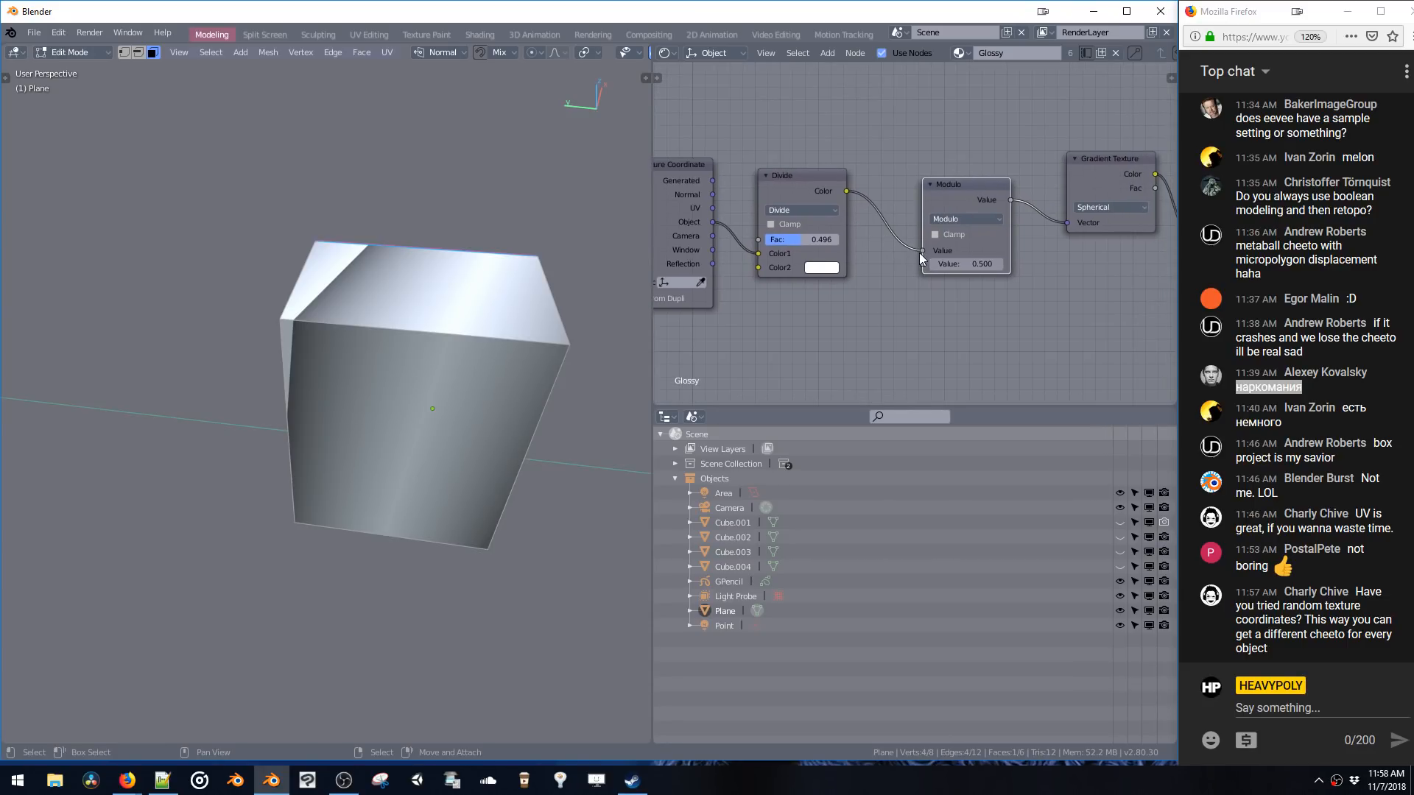
left_click_drag(937, 263, 946, 264)
left_click_drag(846, 191, 1063, 222)
- Insert a Math node between the Gradient Texture's Color output and the Principled BSDF's Base Color, and set its operation to Modulo
middle_click_drag(1098, 183, 788, 147)
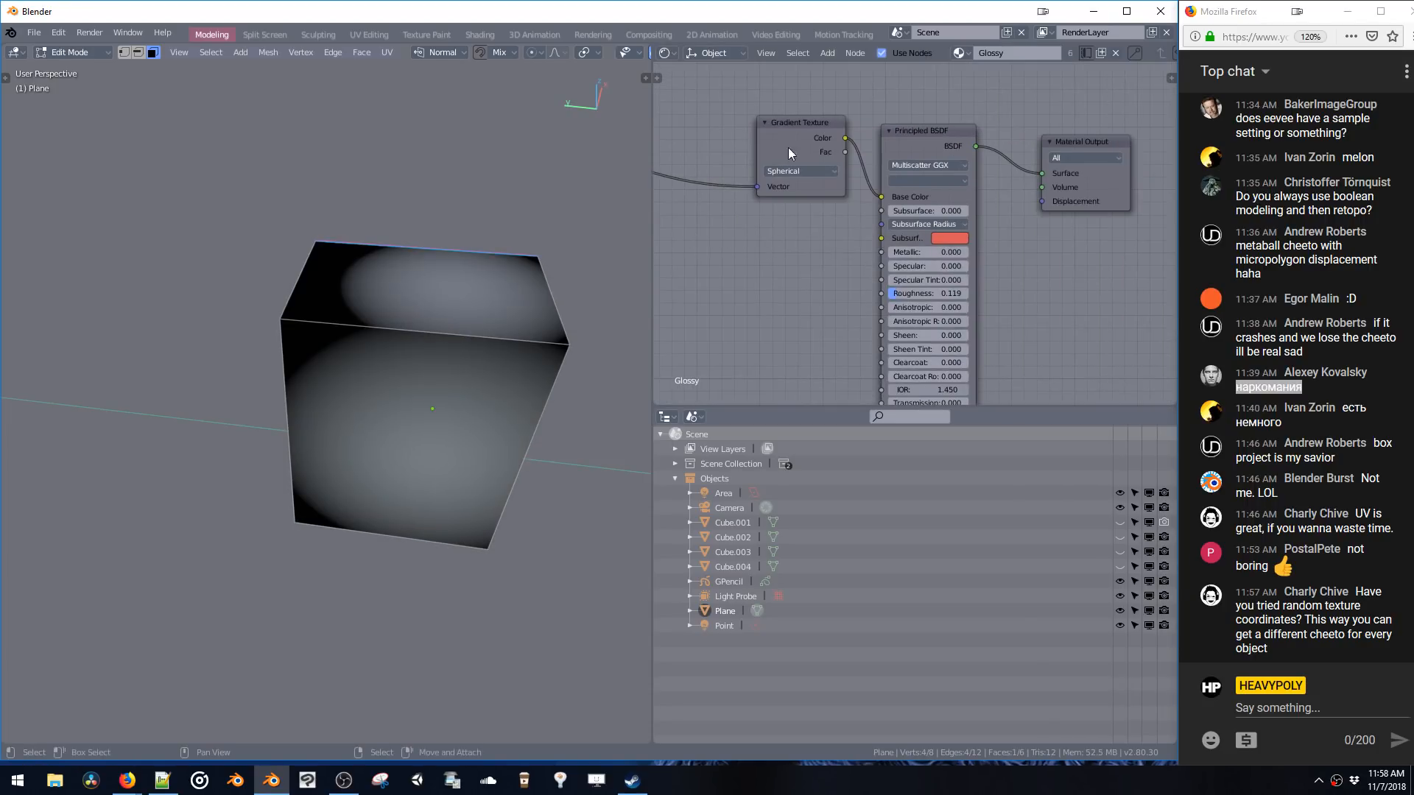
left_click_drag(788, 148, 819, 178)
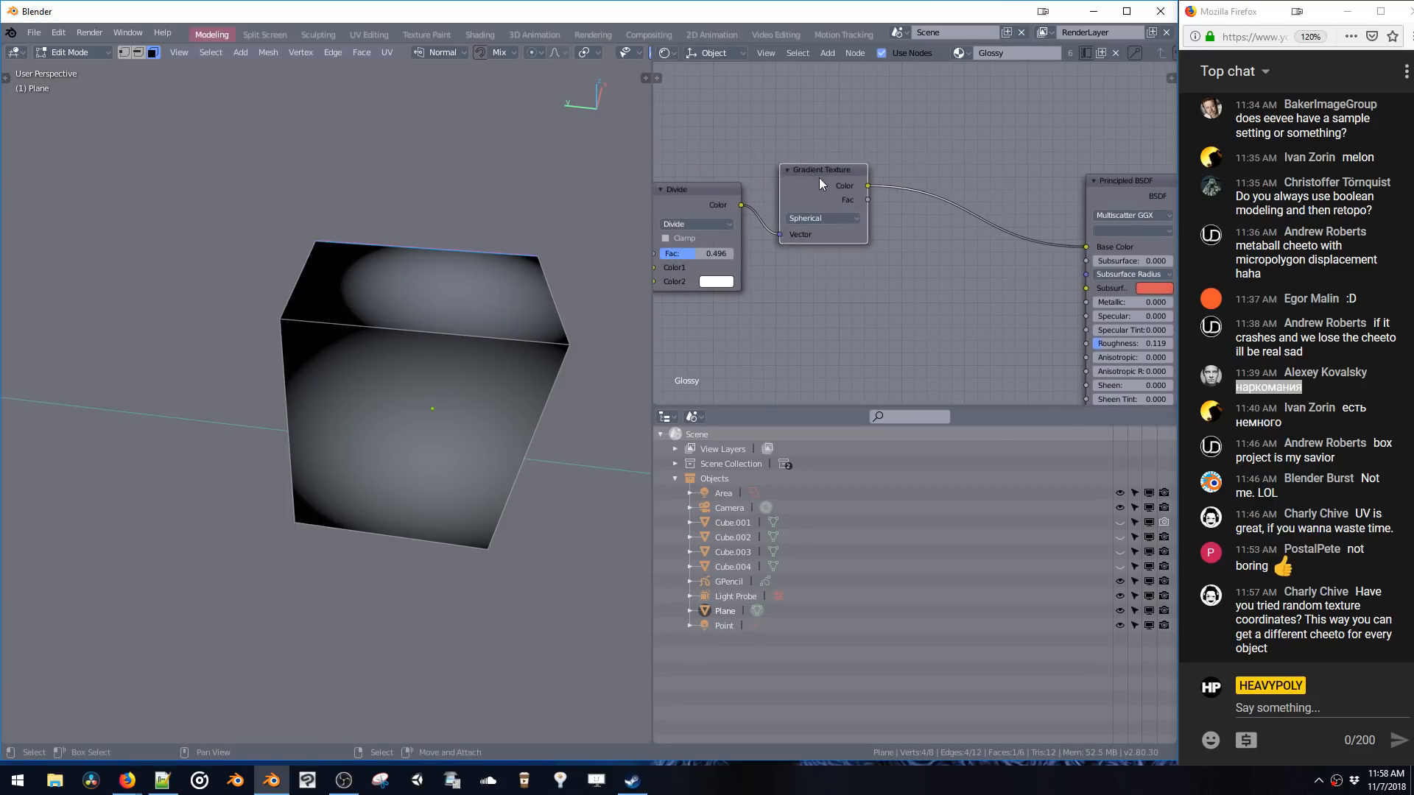
key("shift+a")
left_click(896, 289)
type("MAT")
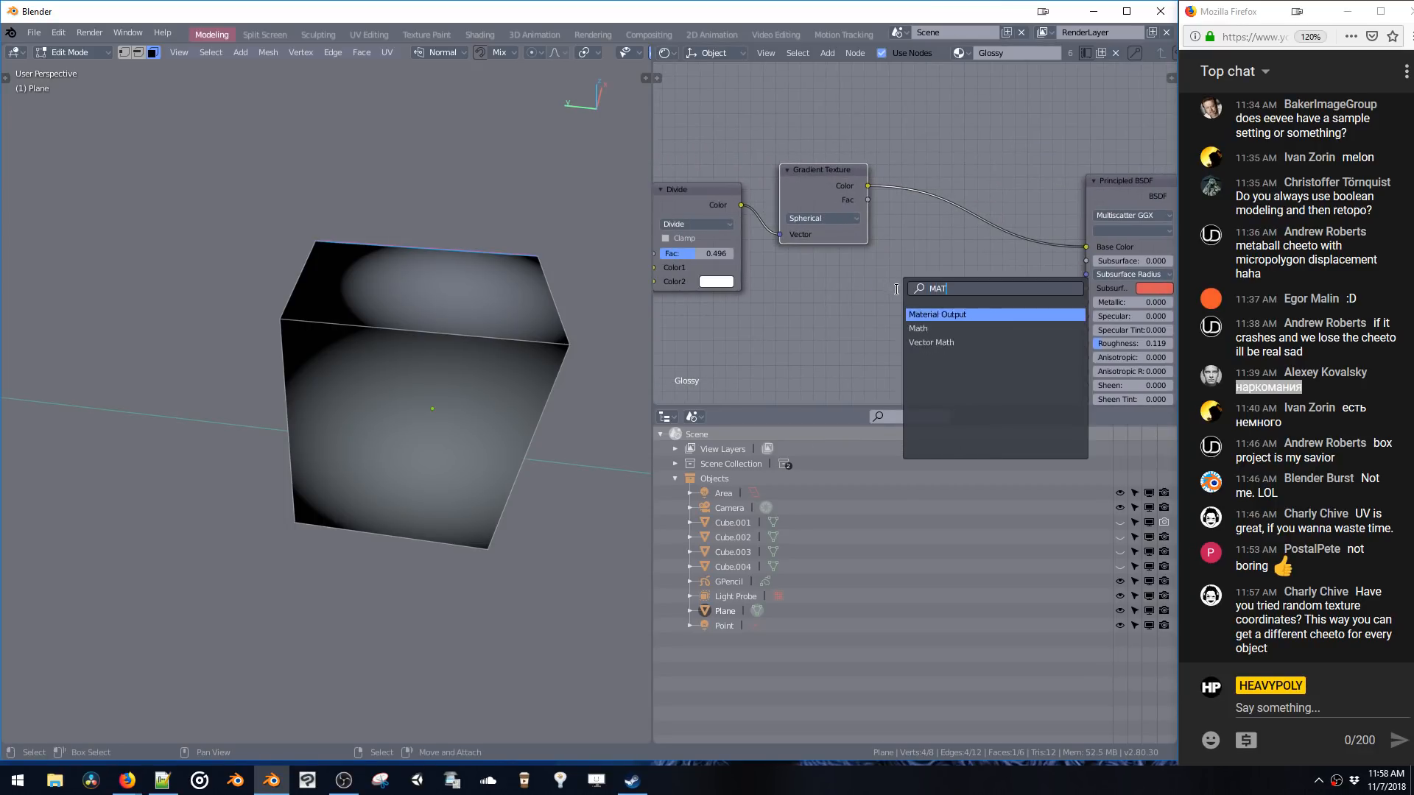
type("H")
key("Return")
left_click(922, 215)
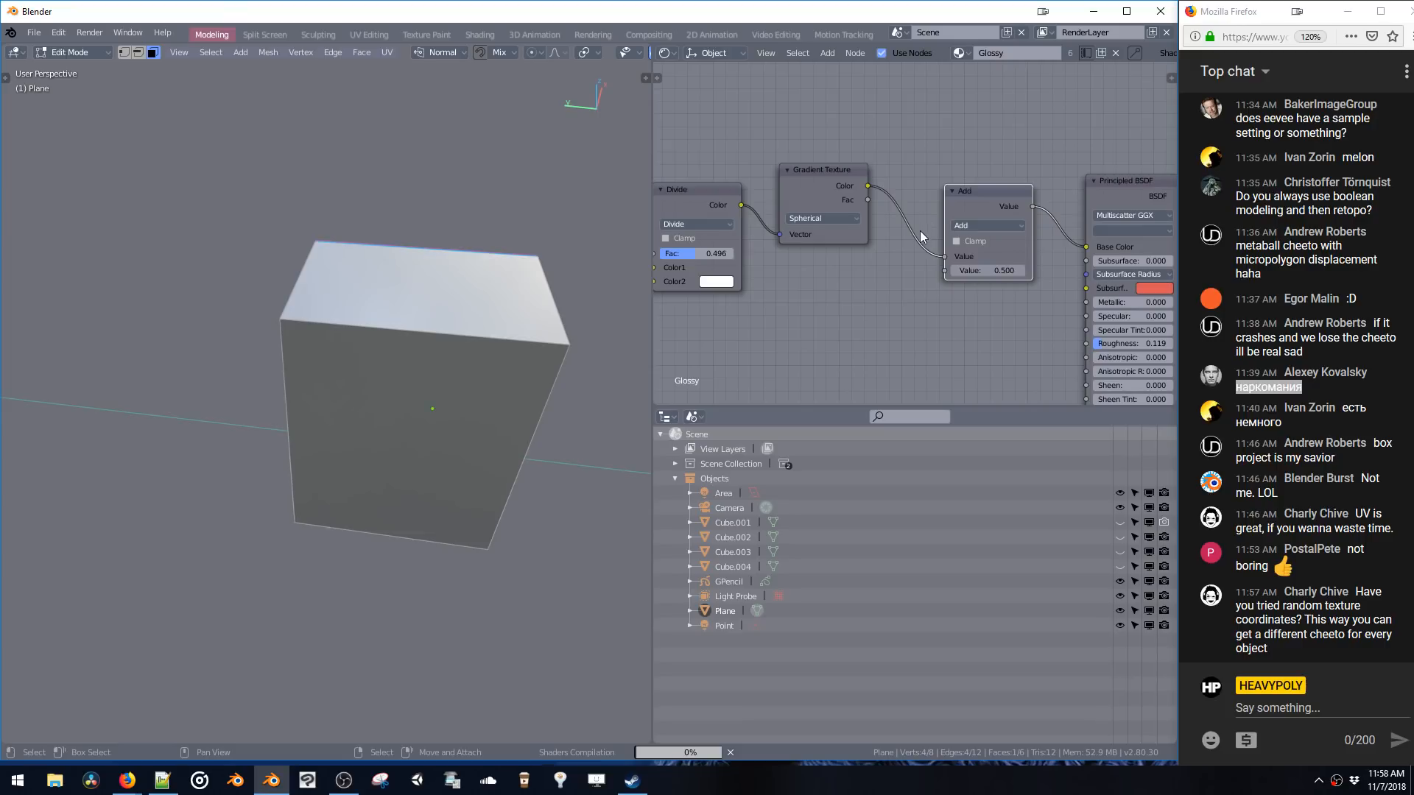
left_click(986, 226)
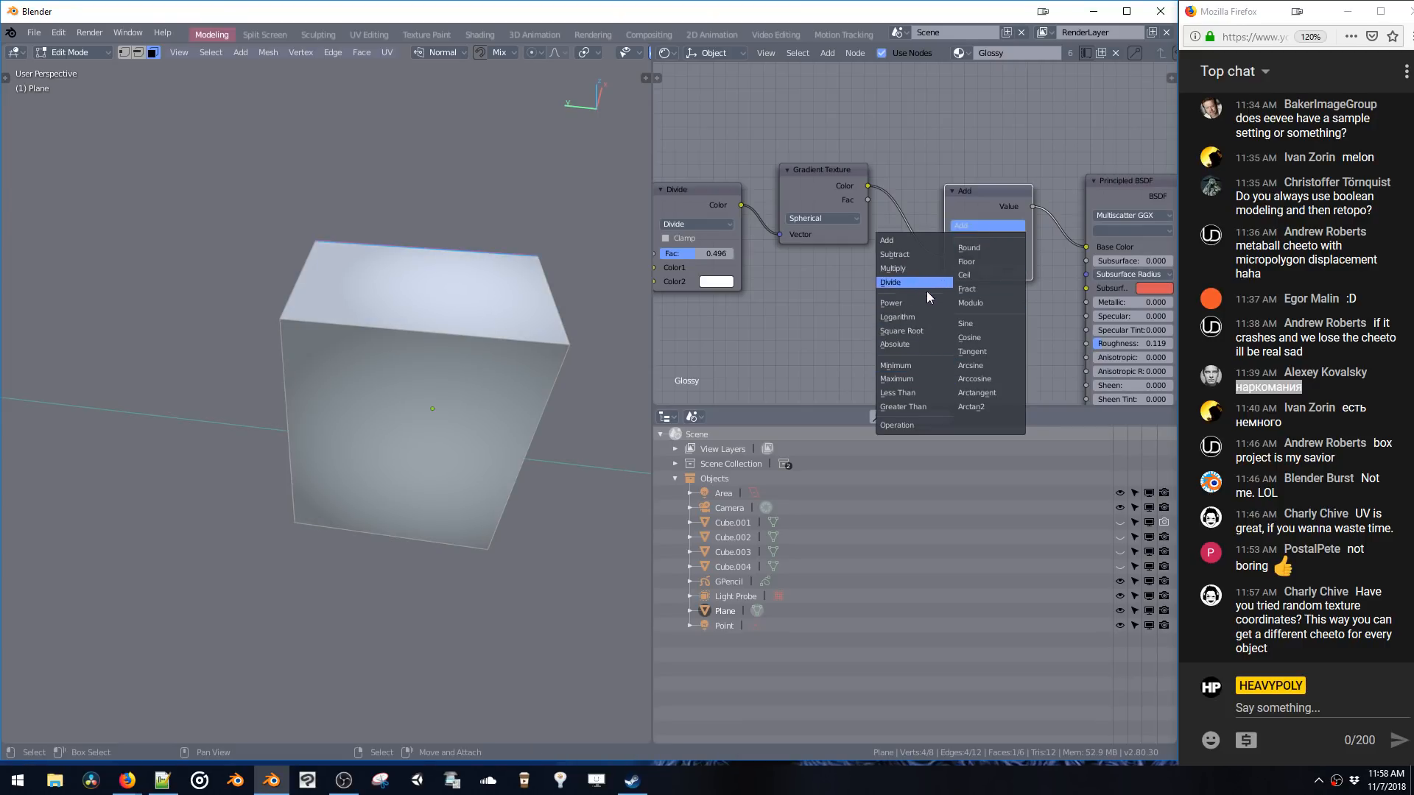
left_click(968, 303)
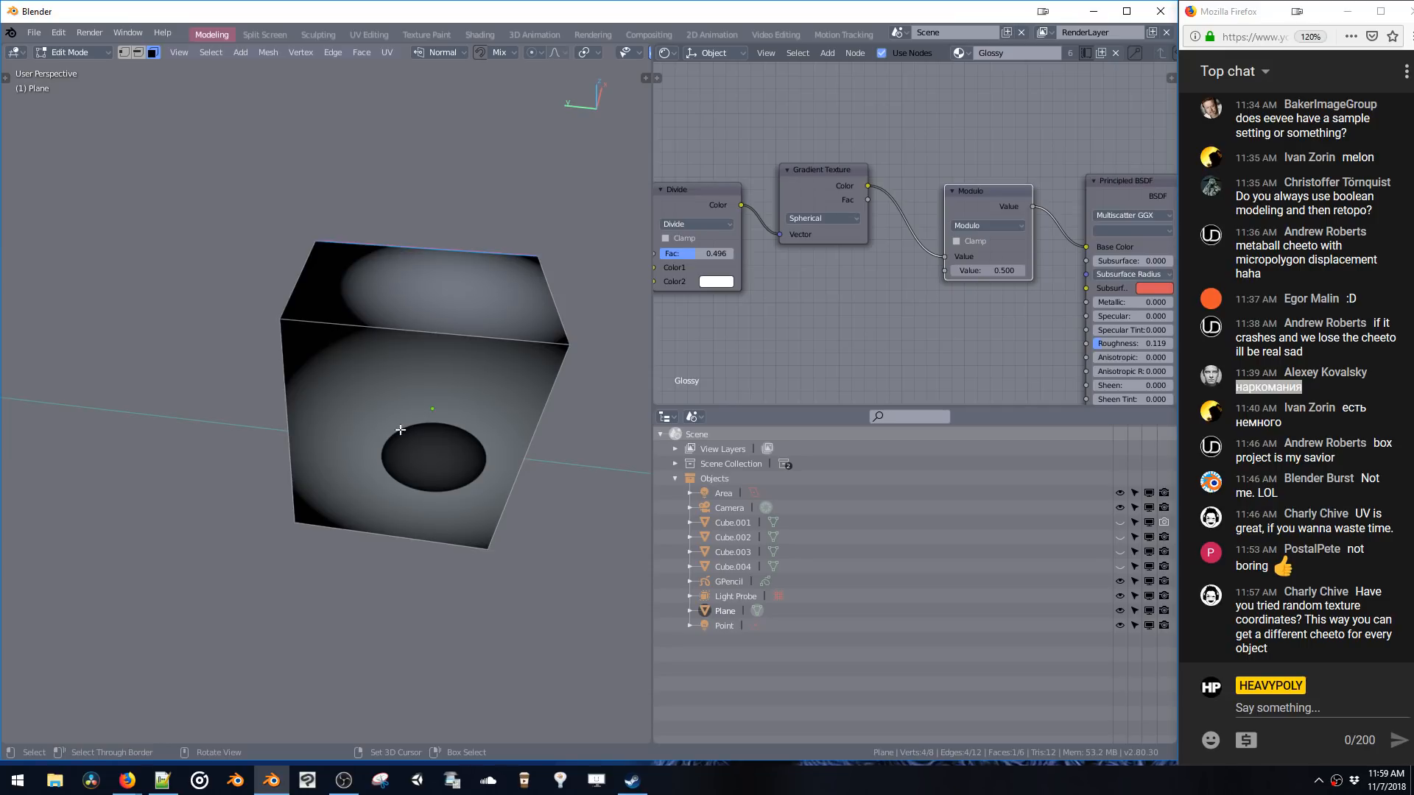
- Try higher and lower divisors on the Modulo node, set its second value to 0.100, and inspect the box's other sides
mouse_move(987, 270)
left_mouse_down()
mouse_move(968, 273)
mouse_move(1027, 274)
left_mouse_up()
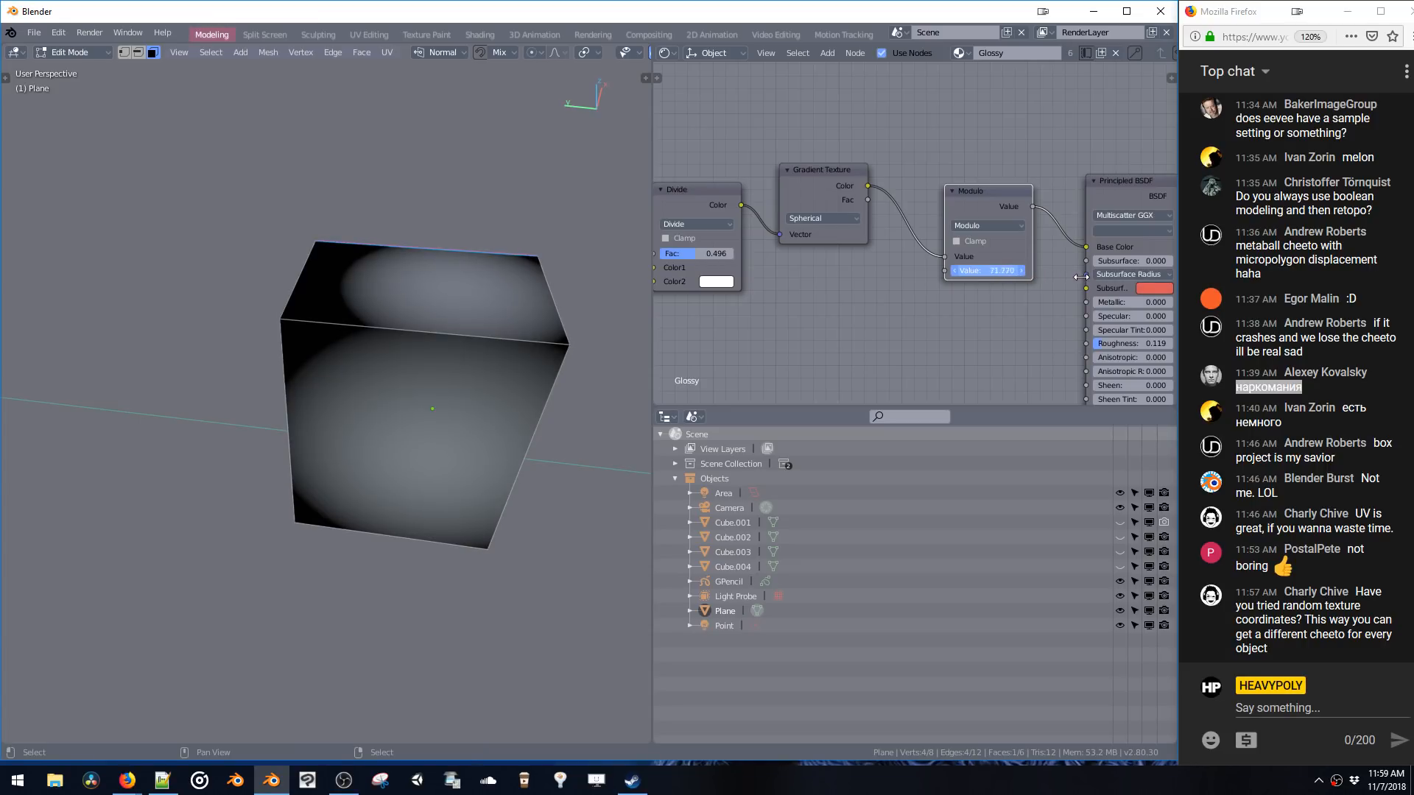
left_click_drag(1119, 271, 1000, 270)
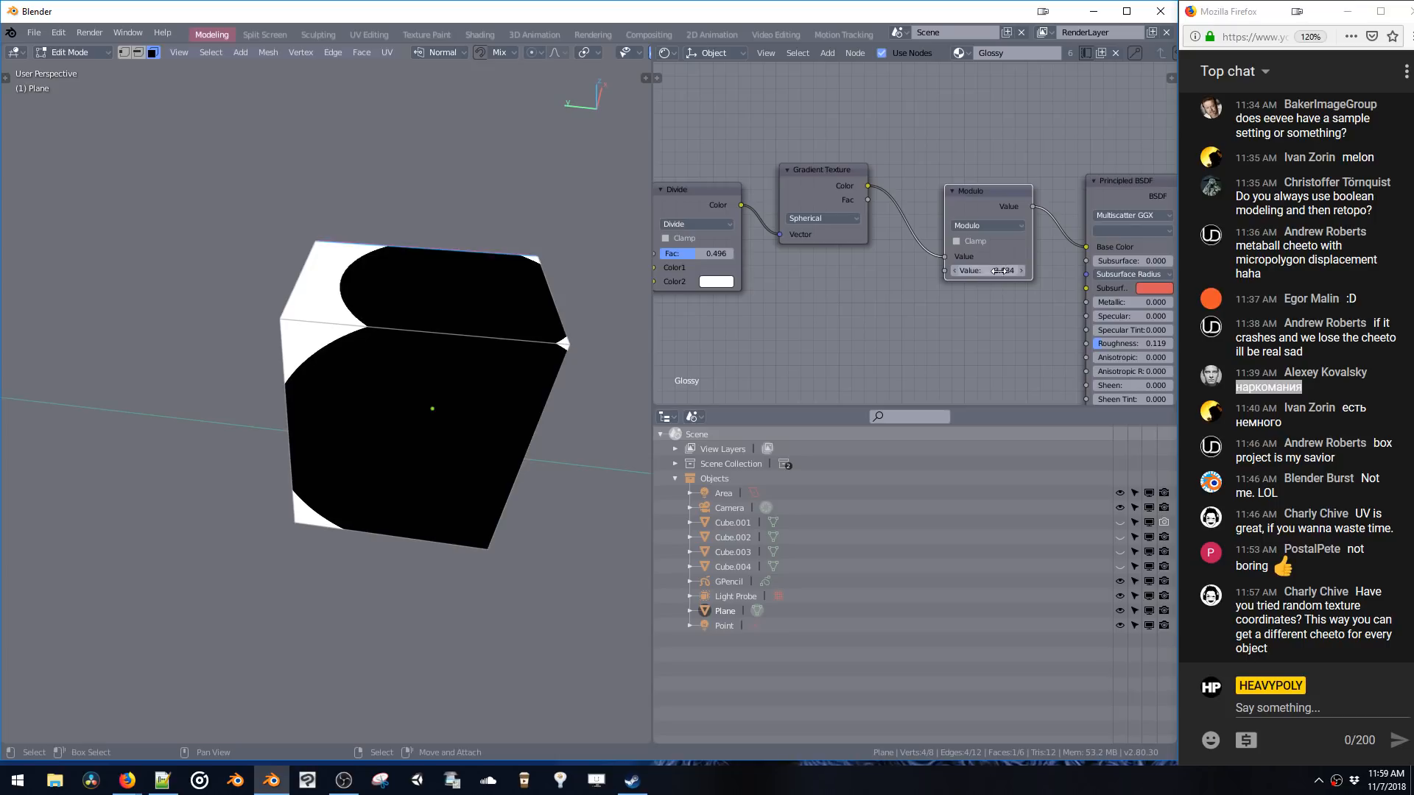
type("0.1")
key("Return")
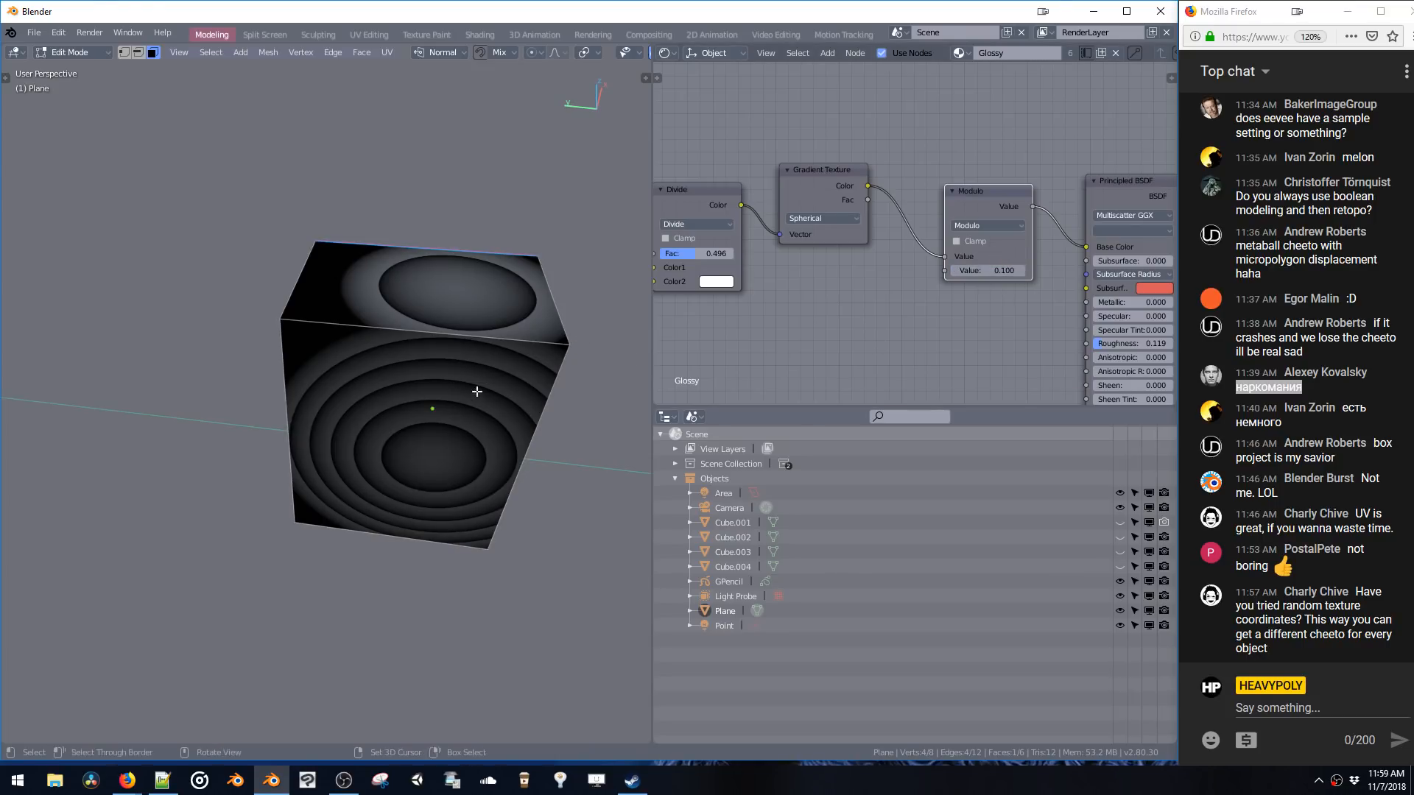
middle_click_drag(555, 381, 393, 419)
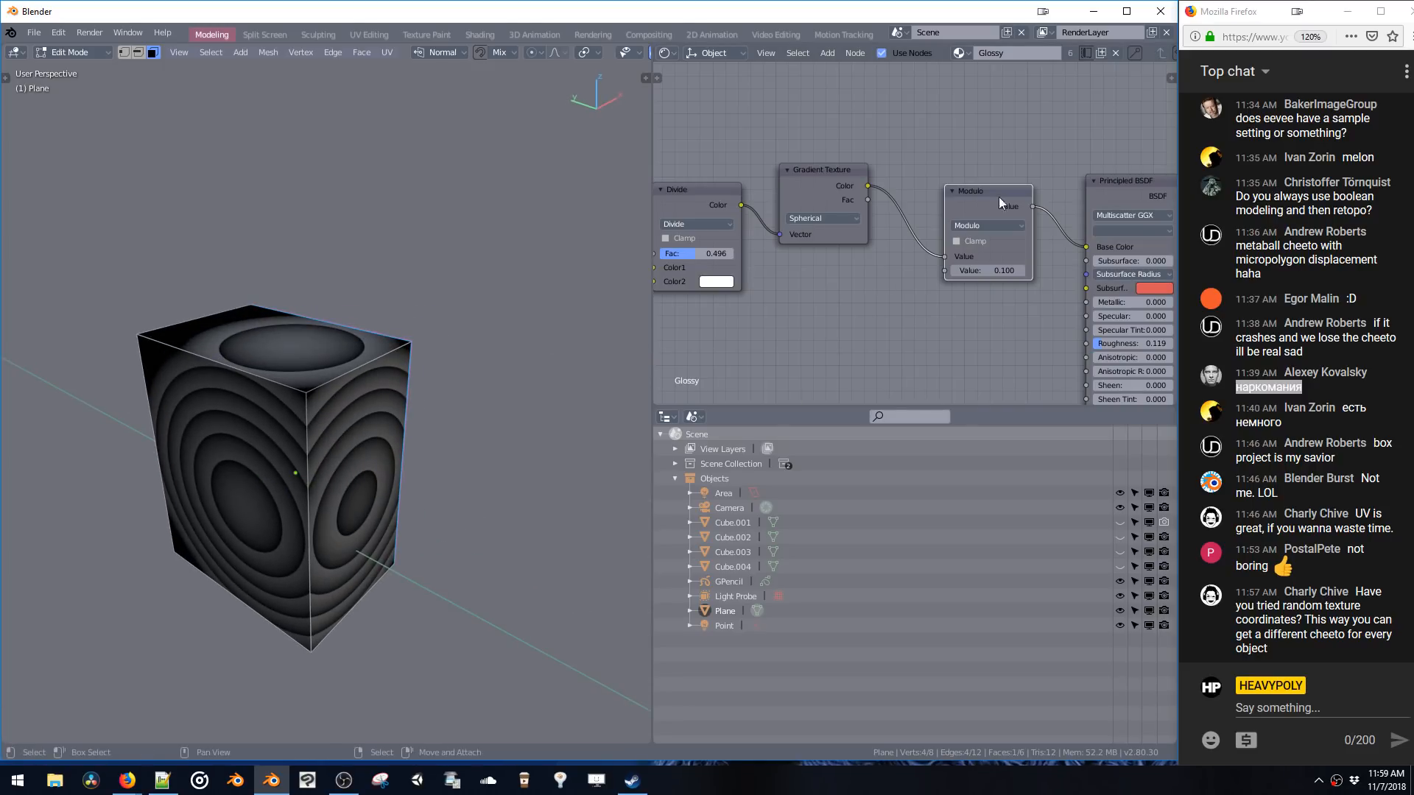
- Move the Modulo node closer to the Gradient Texture, duplicate it below, and link the copy's output to the original's second Value input
left_click_drag(954, 204, 903, 196)
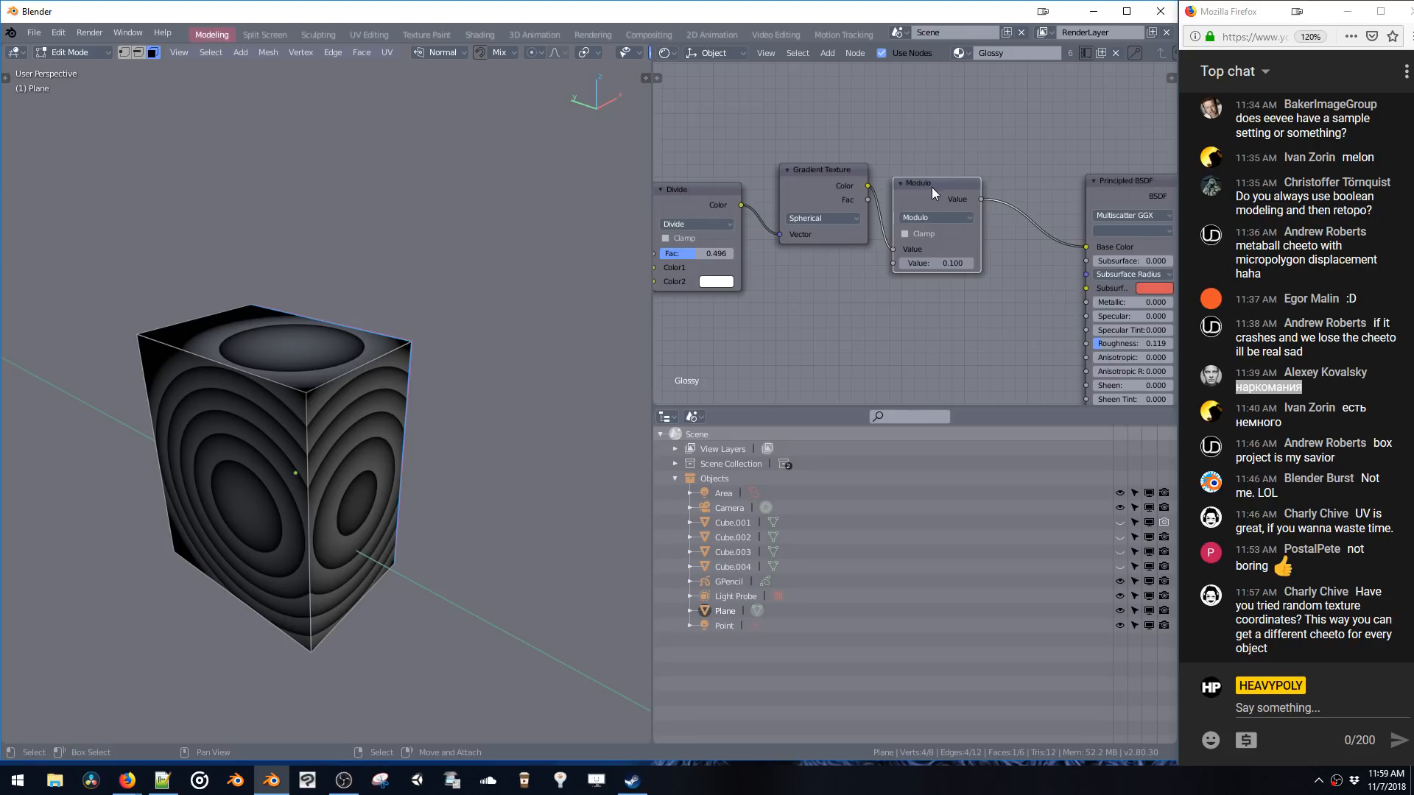
left_click_drag(929, 192, 929, 194)
key("shift+d")
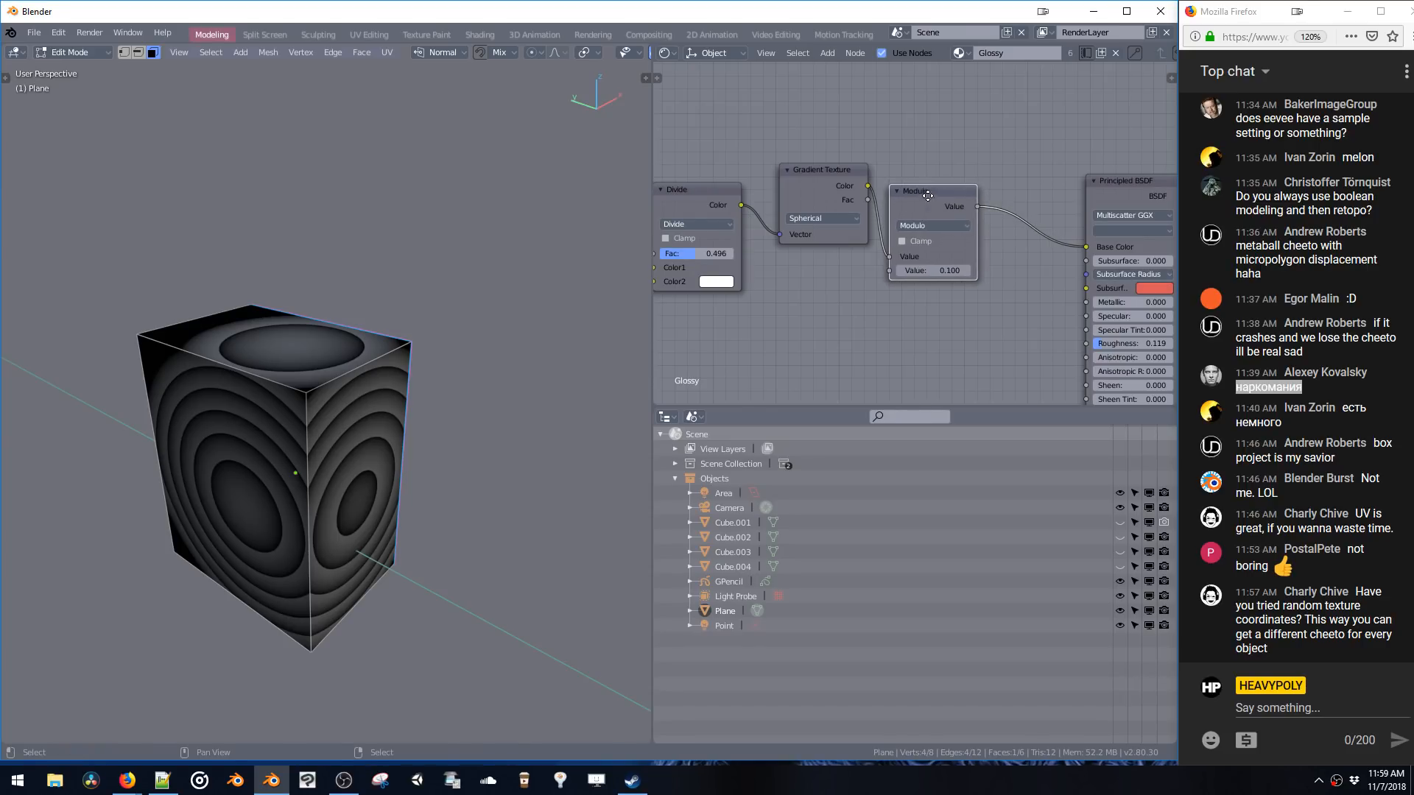
left_click(863, 294)
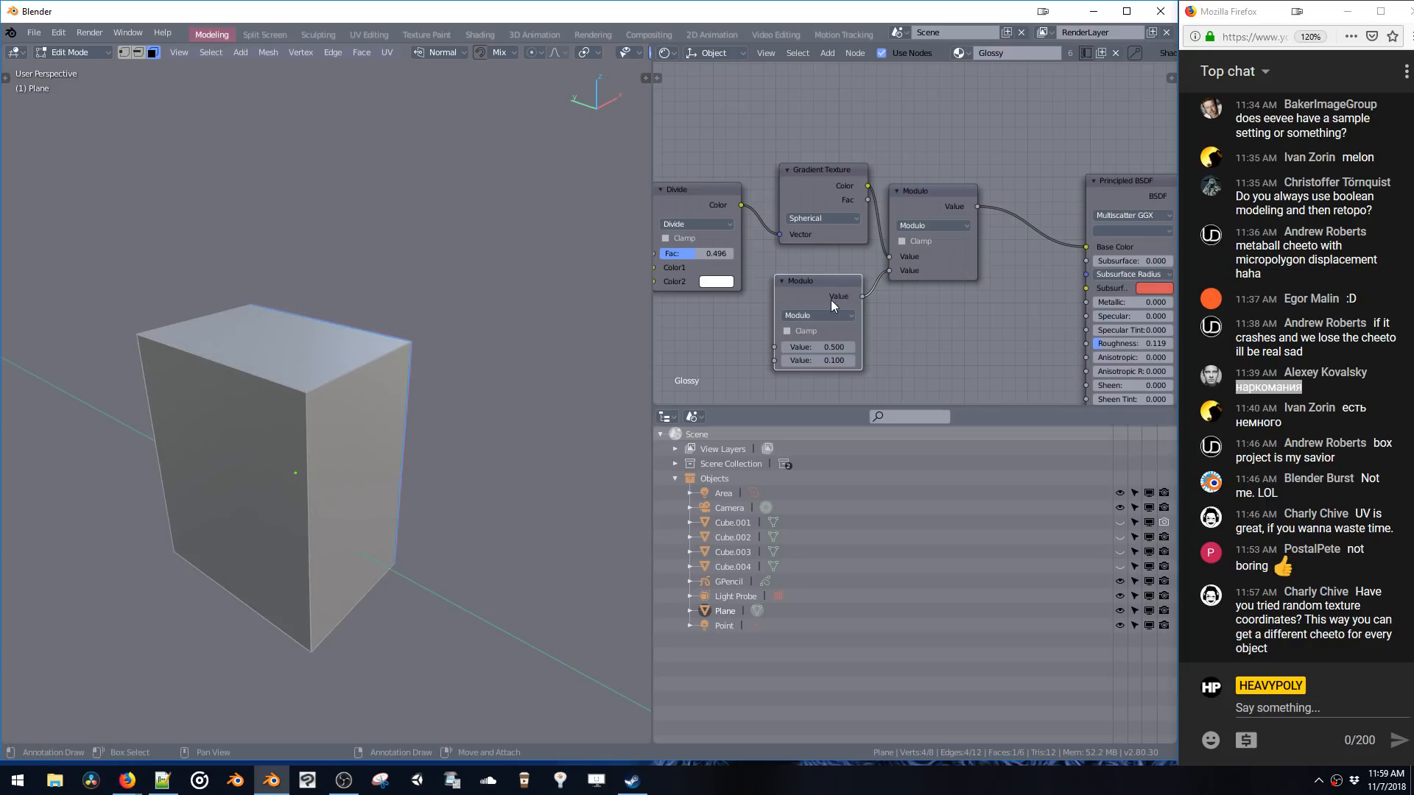
- Try the Multiply operation on the lower Modulo node that feeds the upper Modulo's second value
left_click(814, 315)
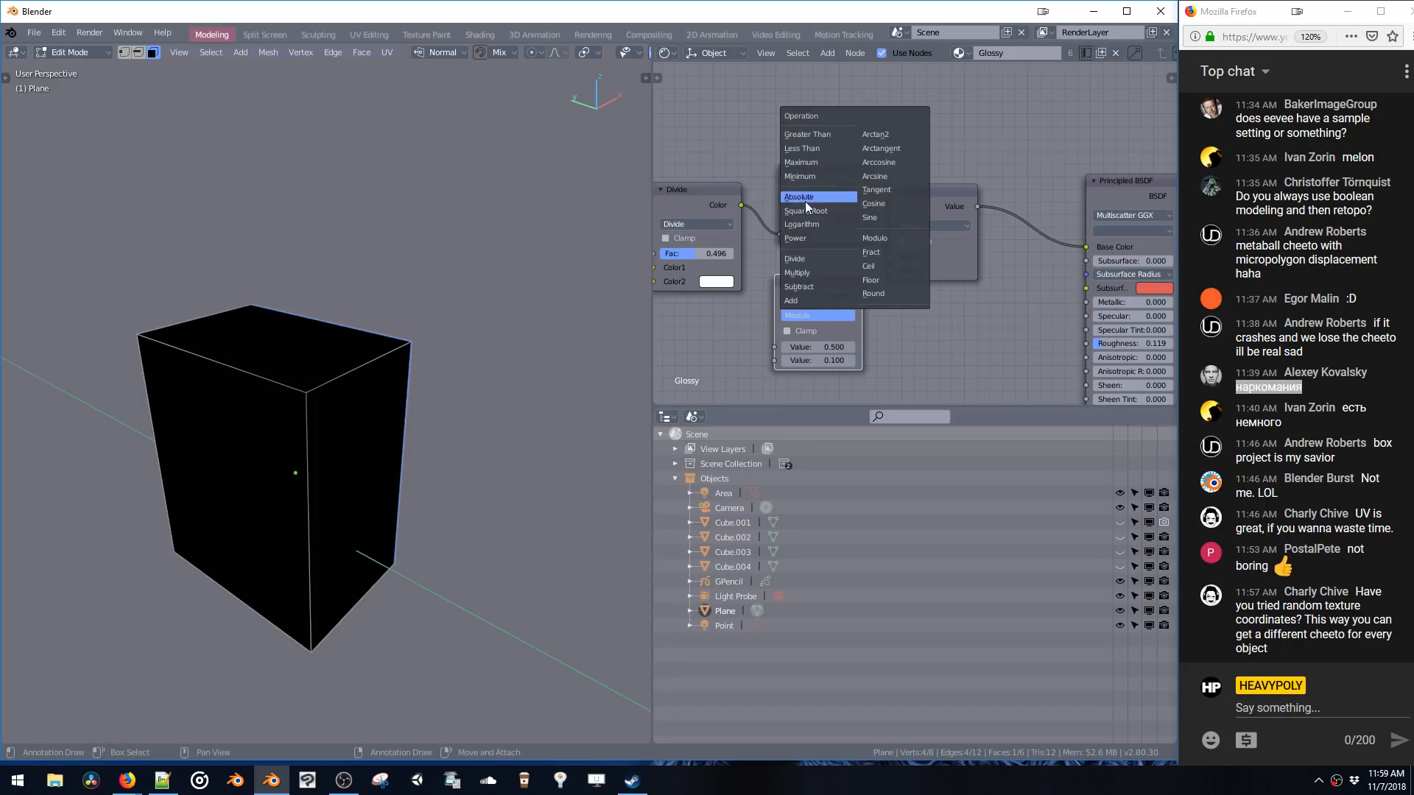
left_click(802, 272)
left_click(802, 346)
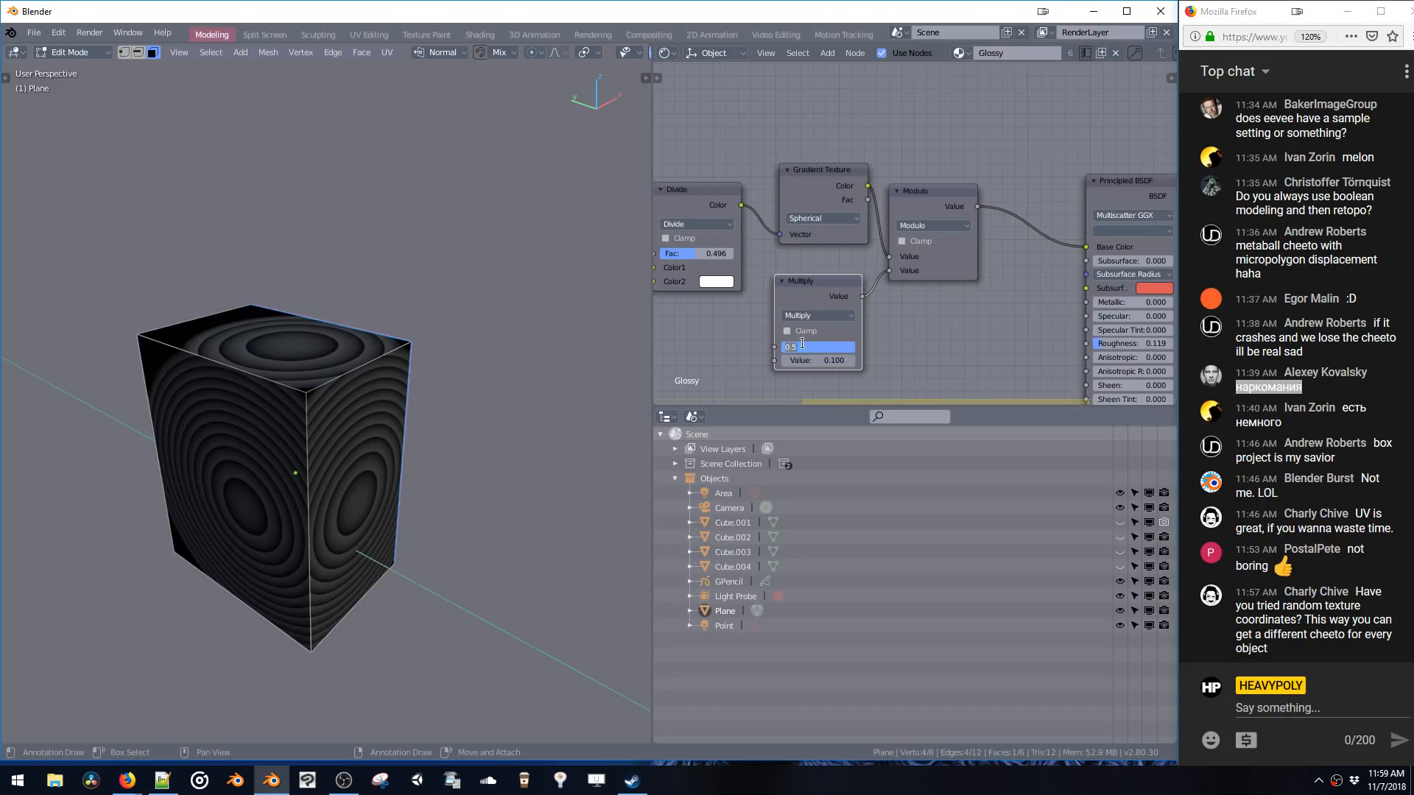
key("Return")
- Change the lower Math node's operation to Divide and set its first value to 1
left_click(805, 315)
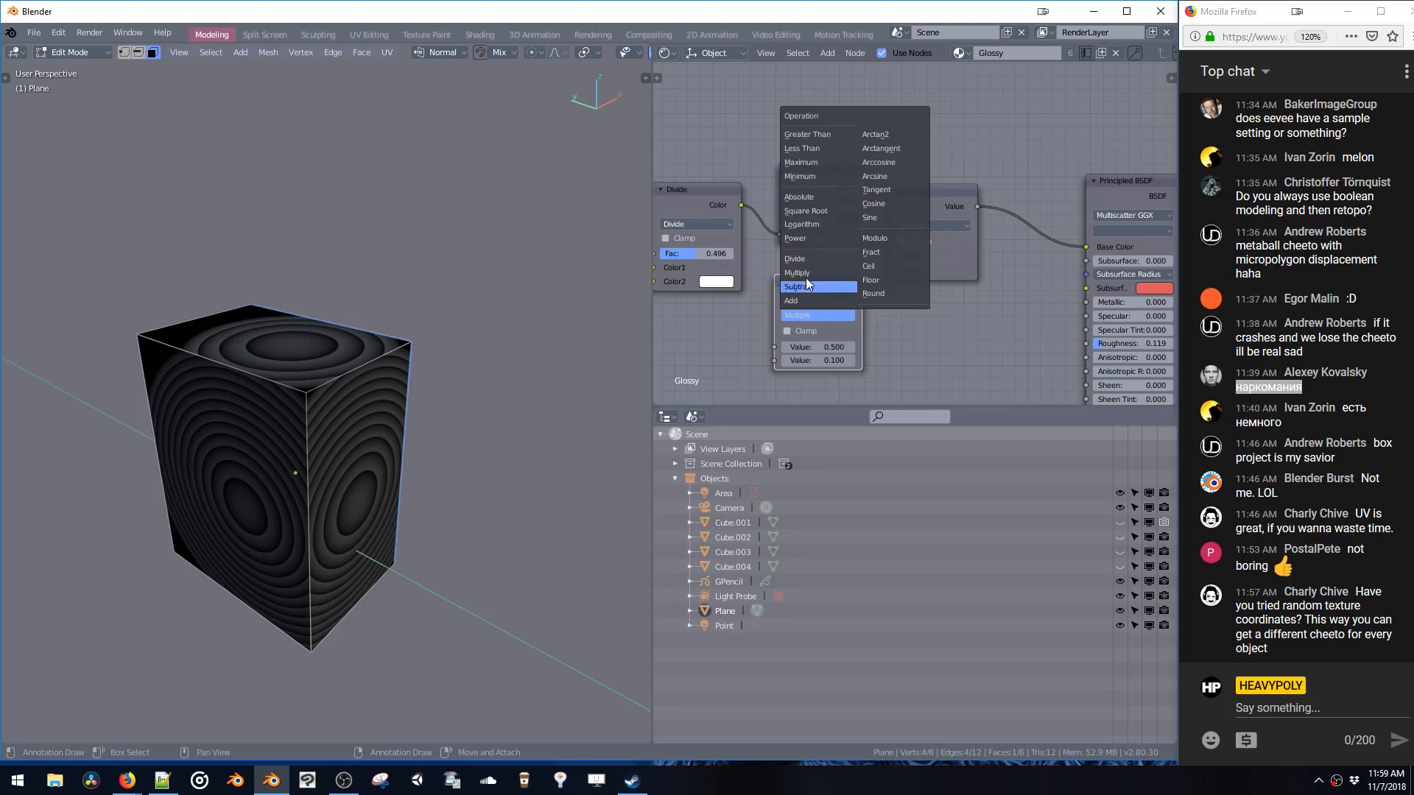
left_click(817, 259)
left_click(817, 346)
type("1")
key("Return")
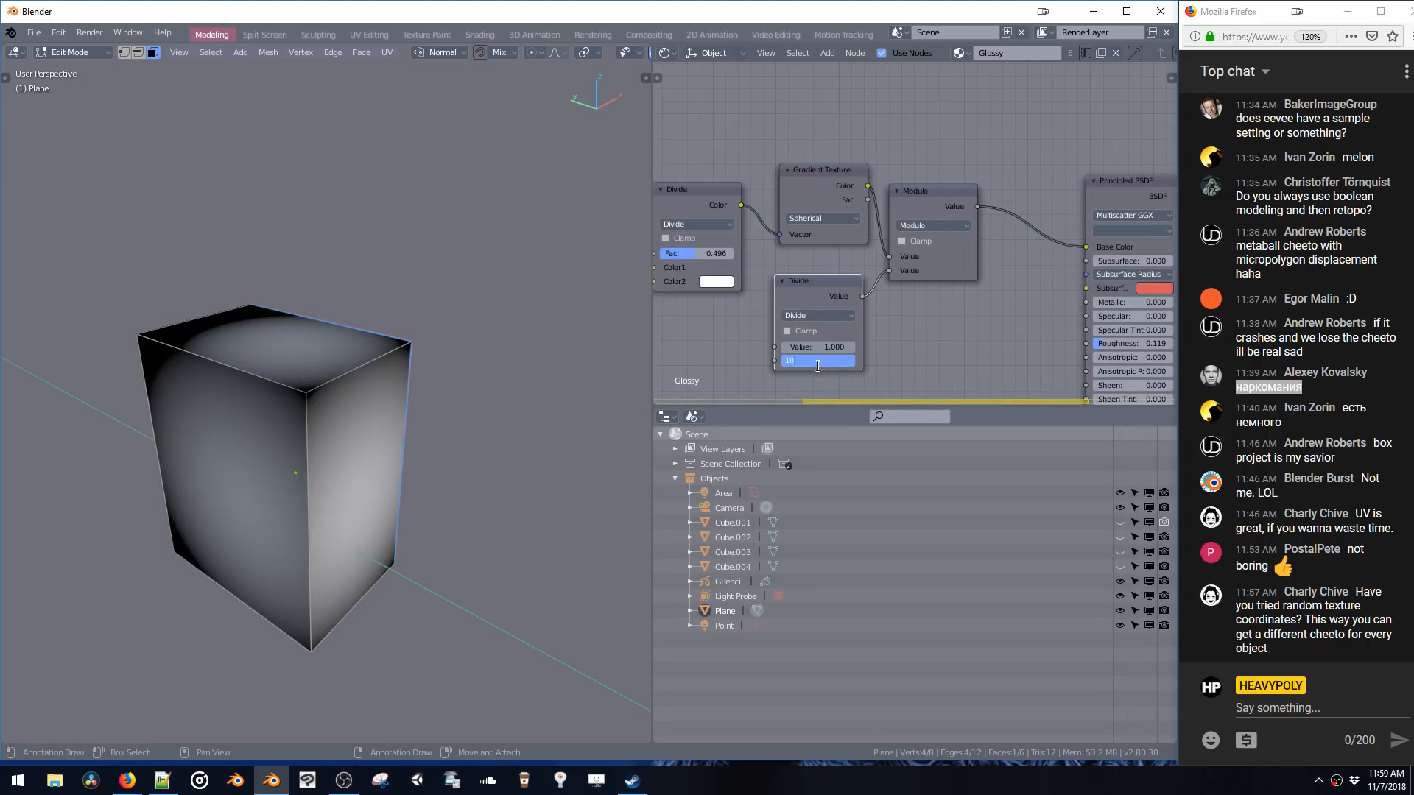
- Try 10 and 40 as the lower Divide node's second value, and settle on 30
left_click(817, 366)
type("10")
key("Return")
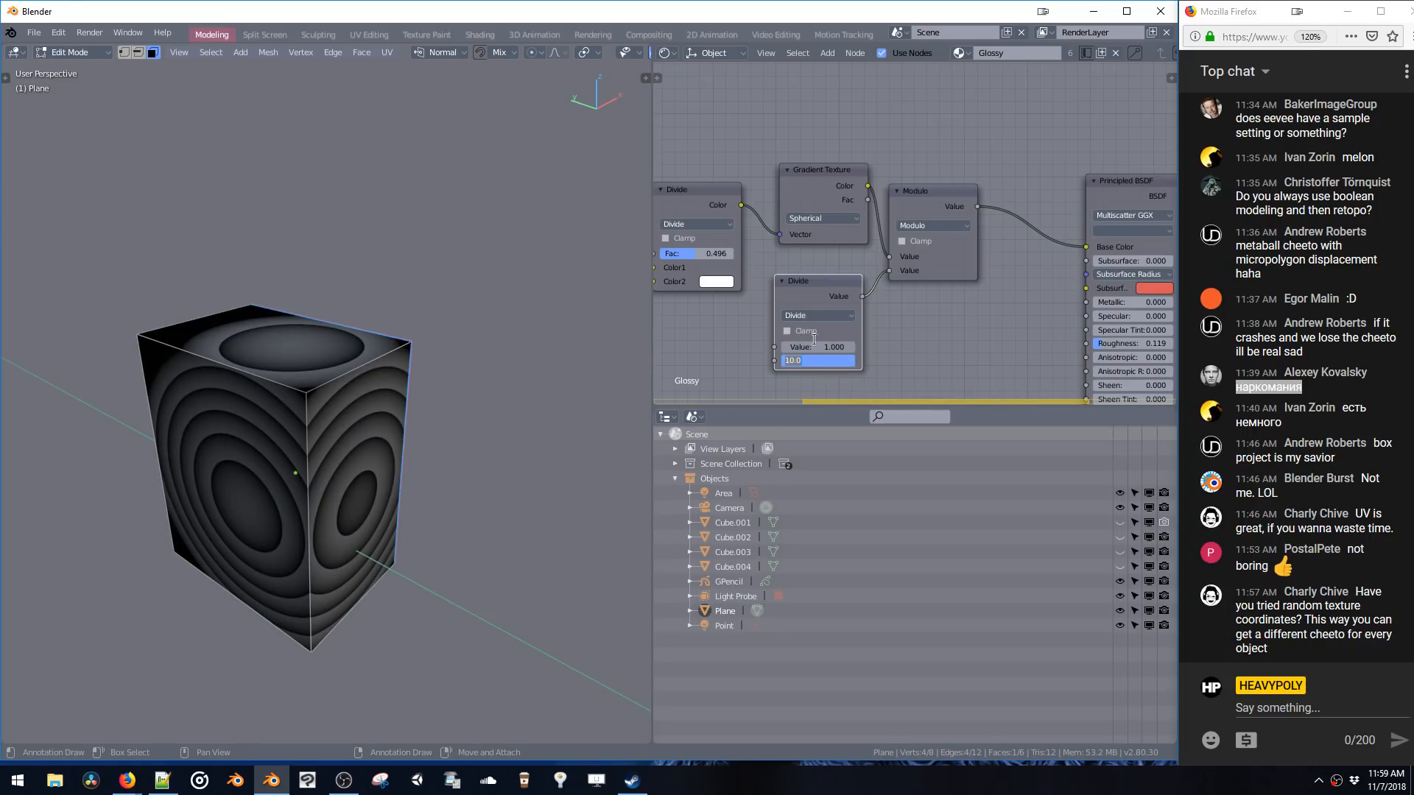
key("Return")
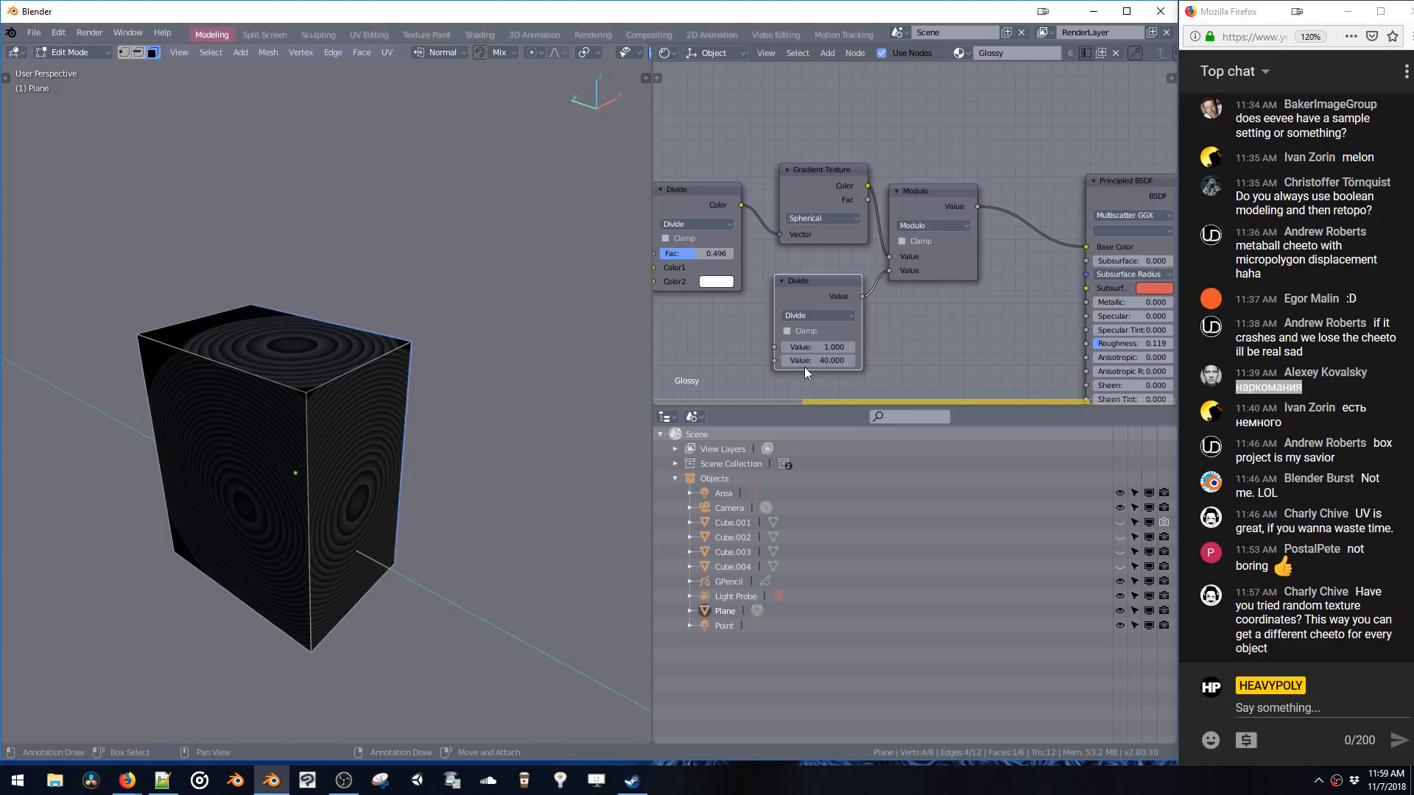
left_click(812, 363)
type("30")
key("Return")
- Move the box's side face about 0.85 m inward along the global Y axis and clear the selection
middle_click_drag(921, 304, 820, 267)
middle_click_drag(413, 412, 368, 456)
left_click(360, 460)
key("g")
key("y")
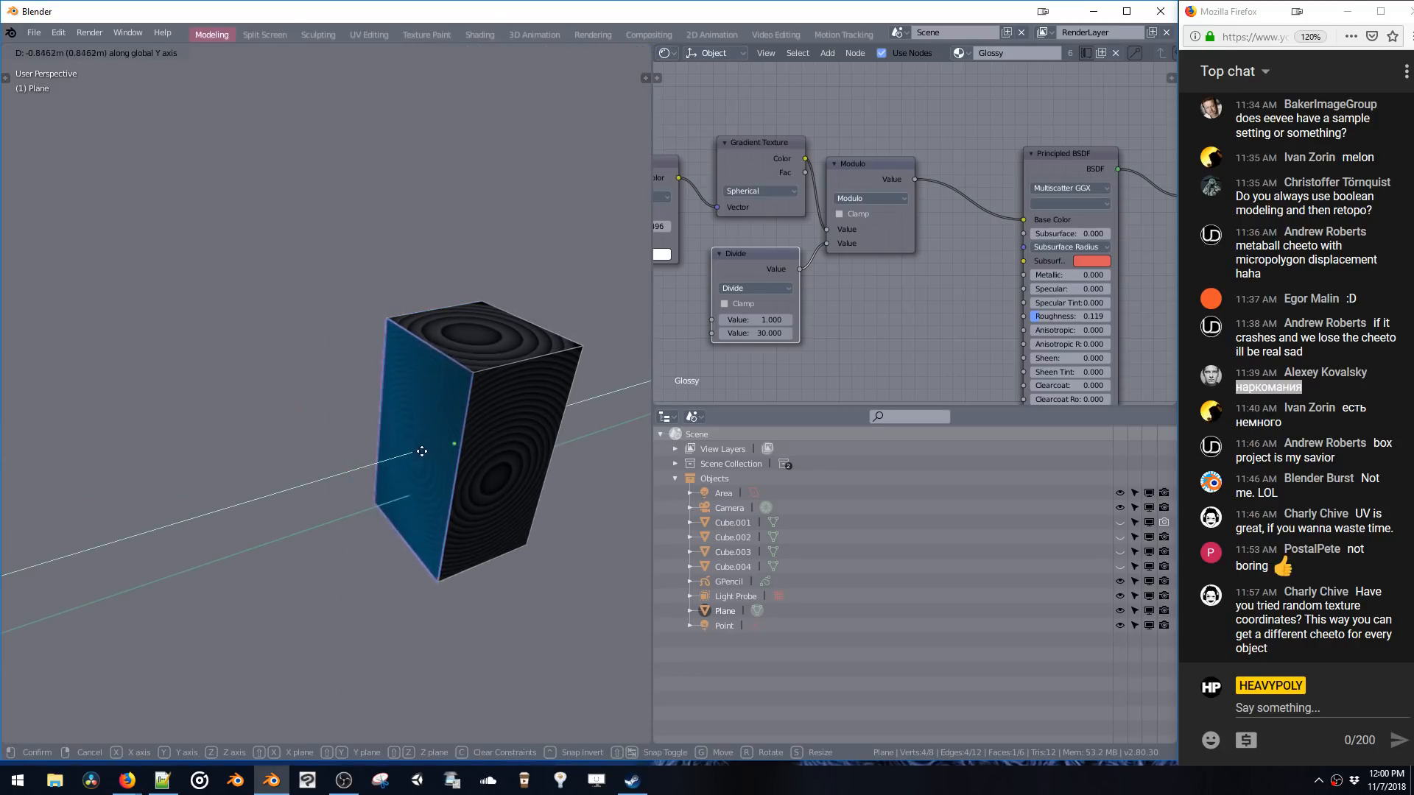
left_click(418, 449)
key("a")
key("alt+a")
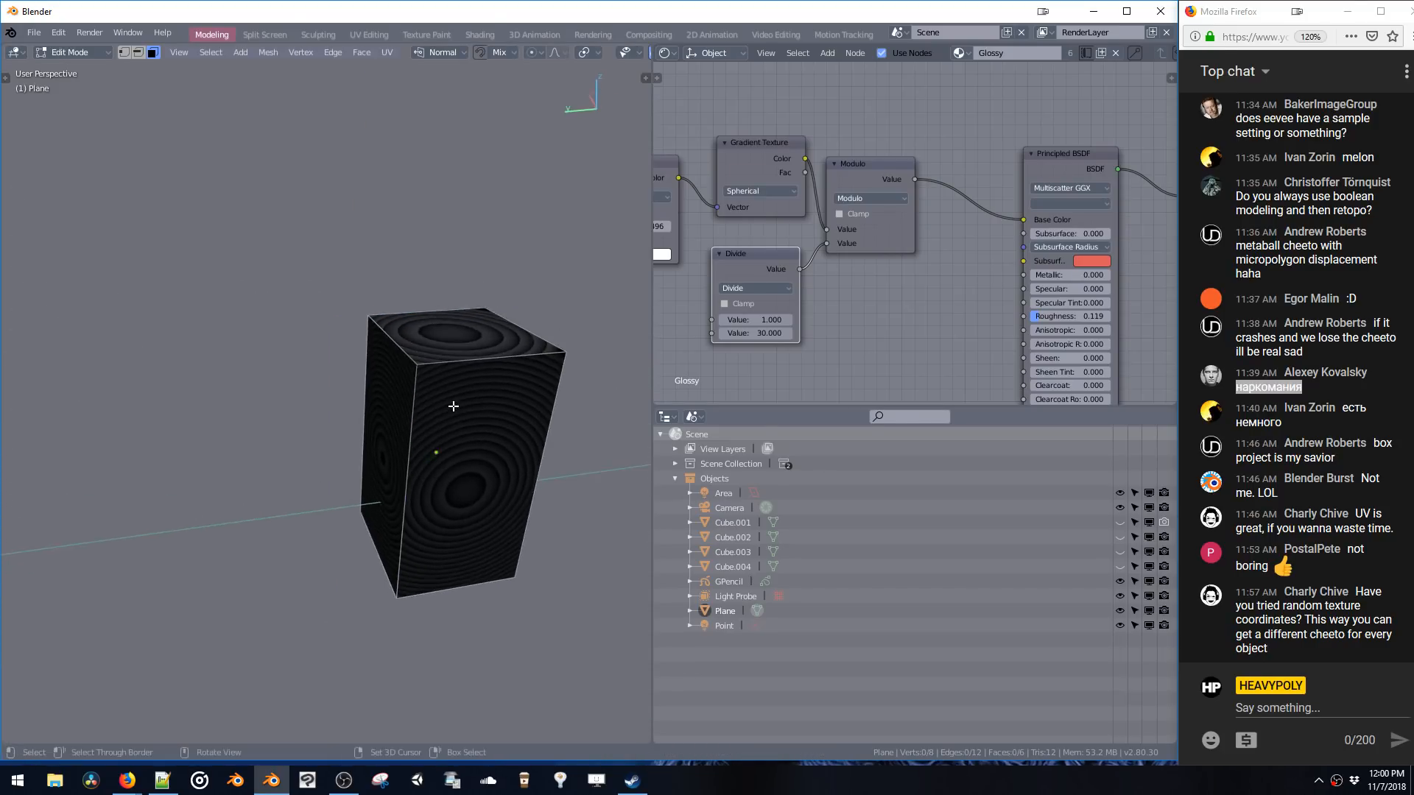
- Bevel the box's upper edge into a rounded multi-segment curve, return to Object Mode, and inspect the rings on it
key("2")
left_click(462, 362)
key("ctrl+b")
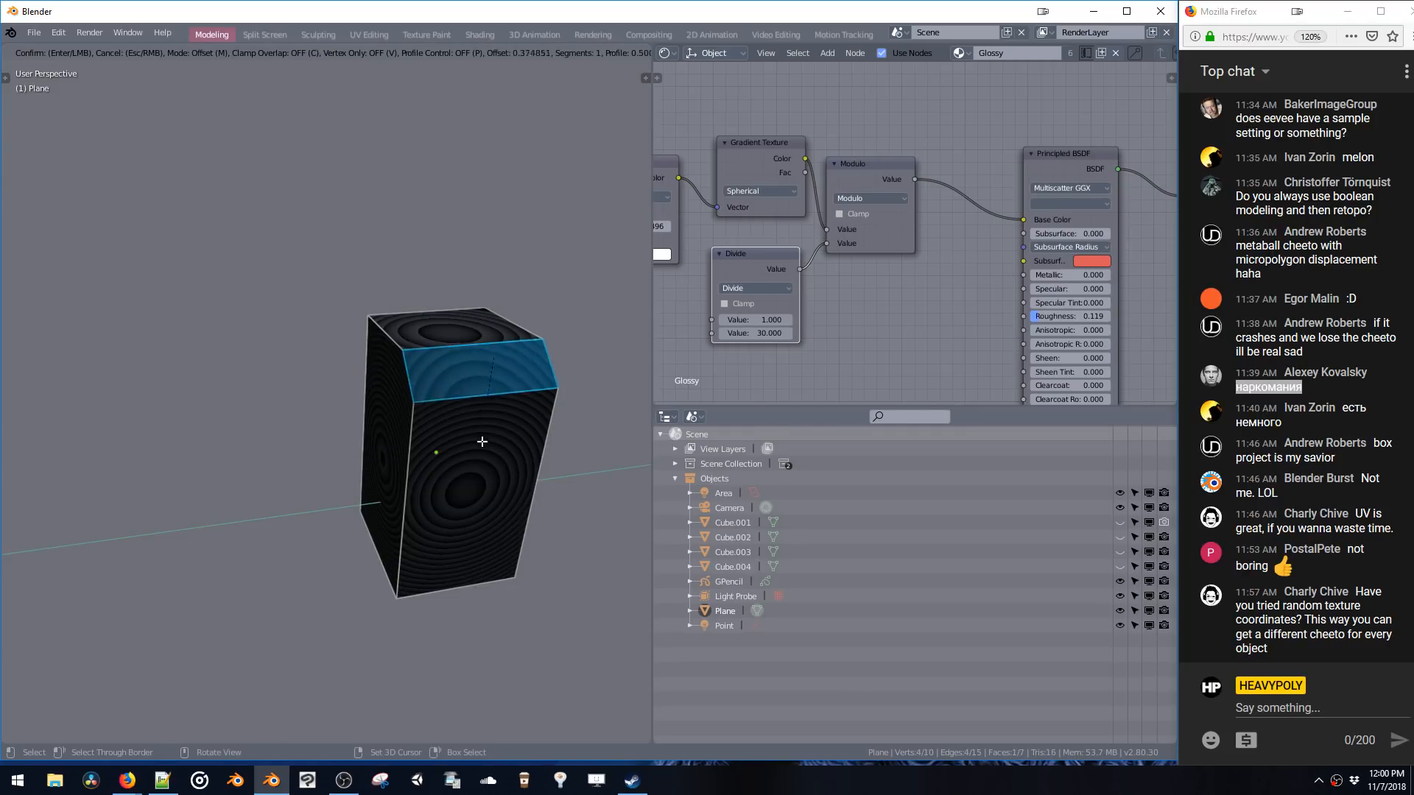
left_click(542, 325)
key("Tab")
key("alt+a")
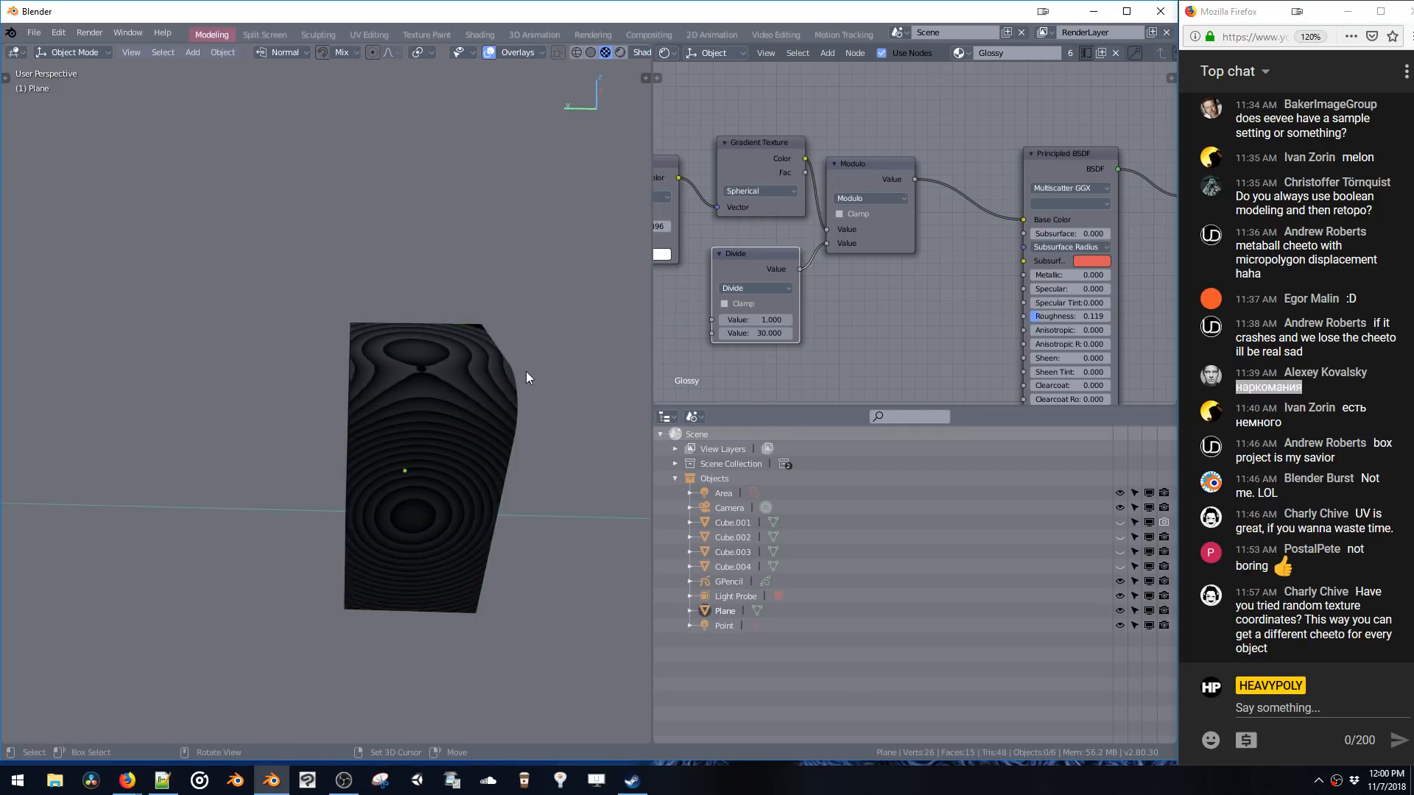
scroll(461, 354, "up", 3)
middle_click_drag(525, 371, 462, 320)
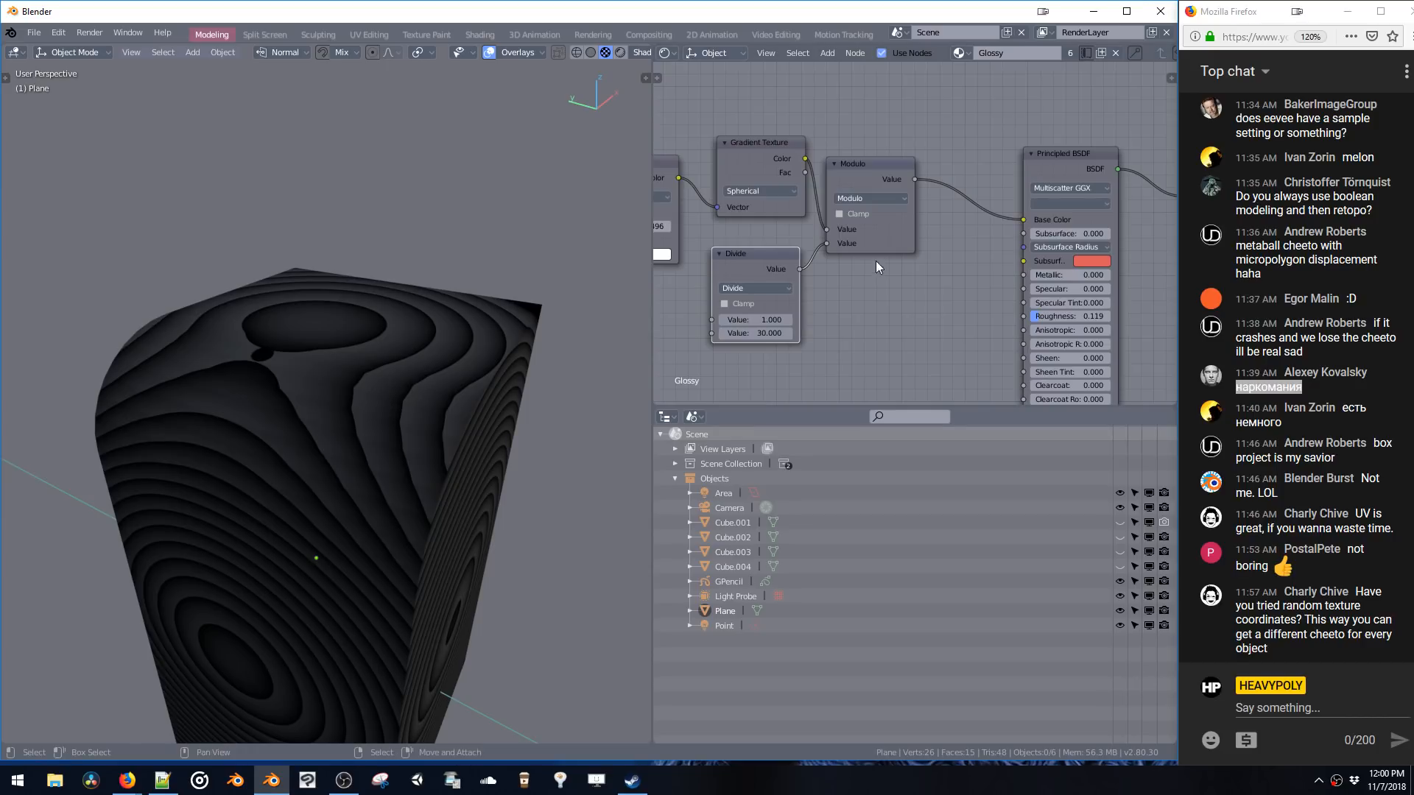
- Insert a duplicate of the lower Divide node between the Modulo node and Base Color, and switch it to Multiply
key("shift+d")
left_click(992, 197)
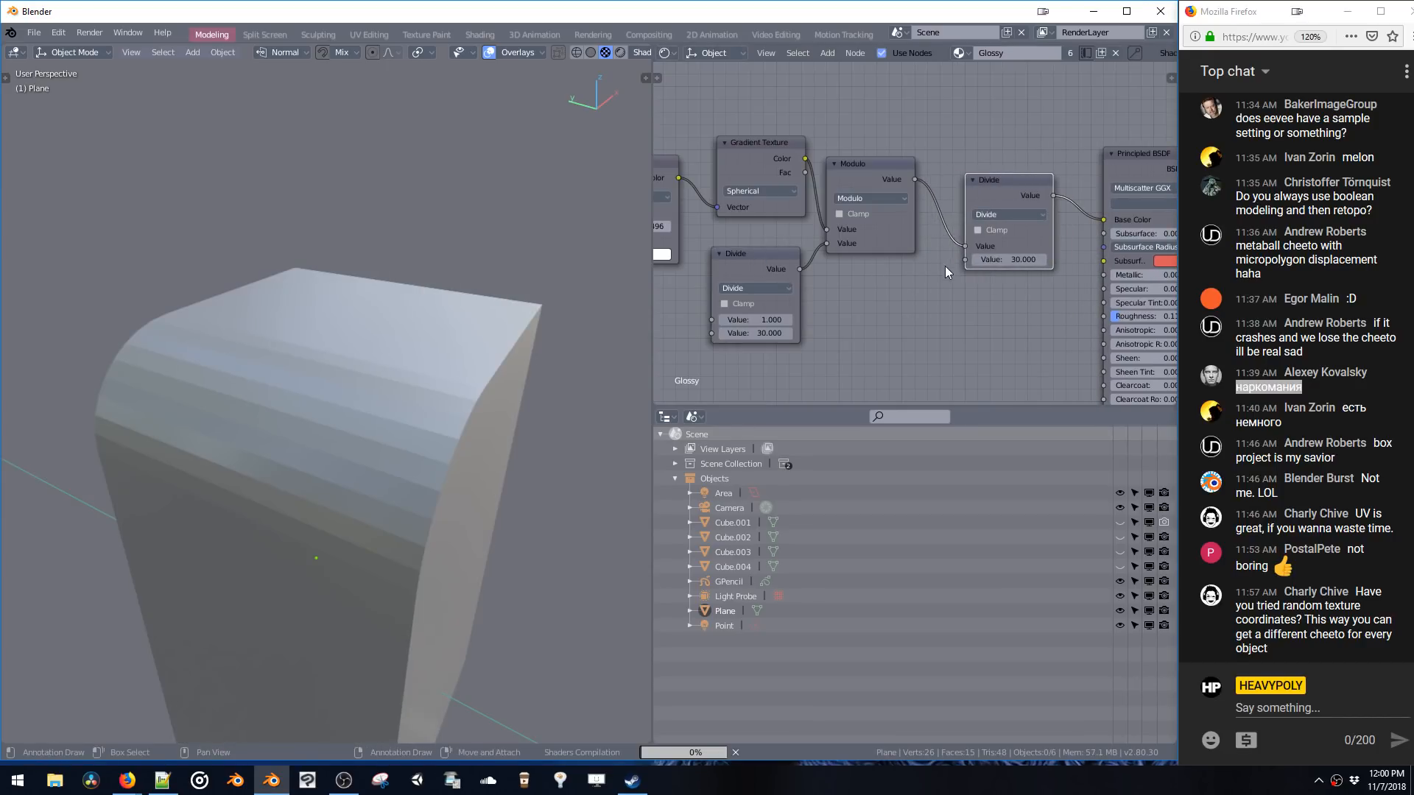
middle_click_drag(925, 274, 899, 264)
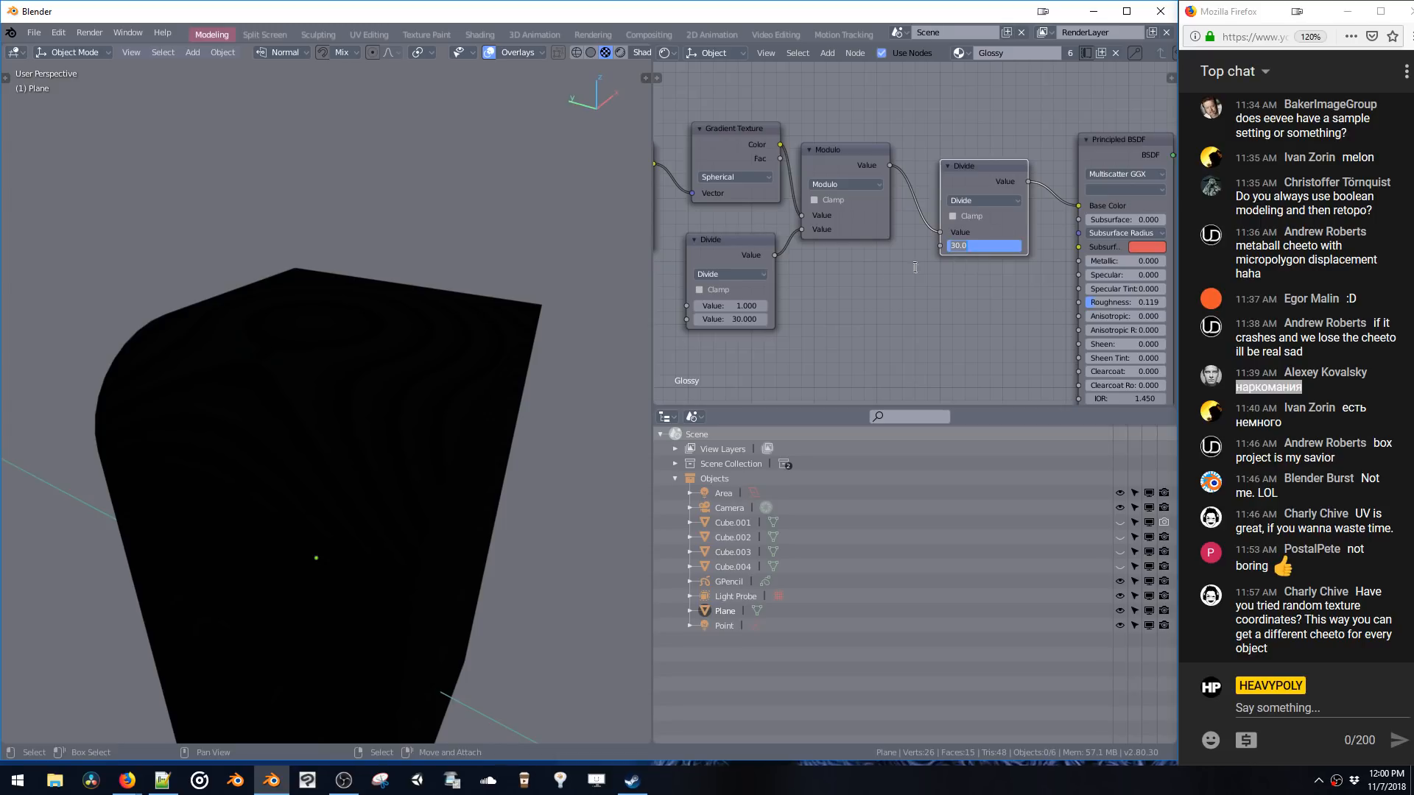
key("g")
left_click(962, 178)
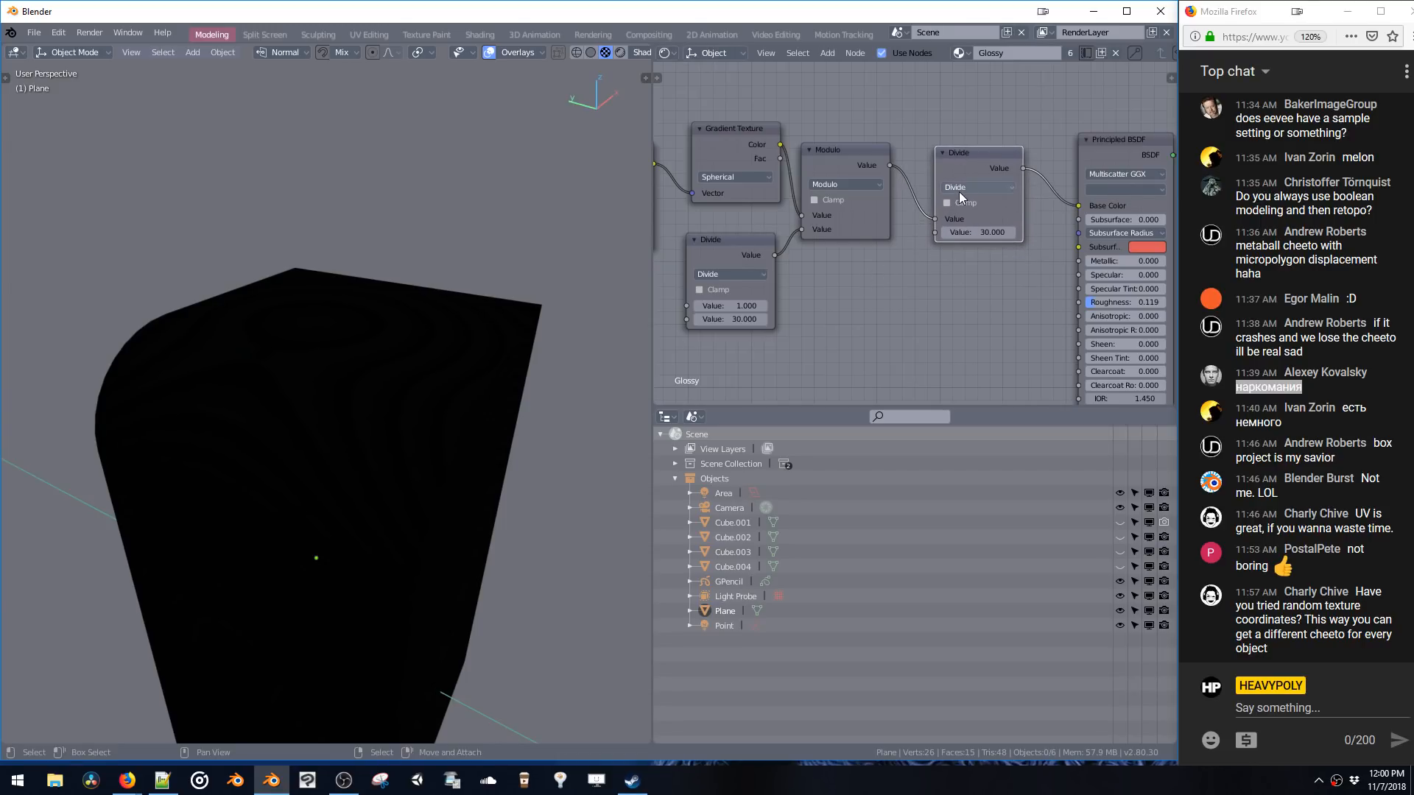
left_click(957, 189)
left_click(965, 244)
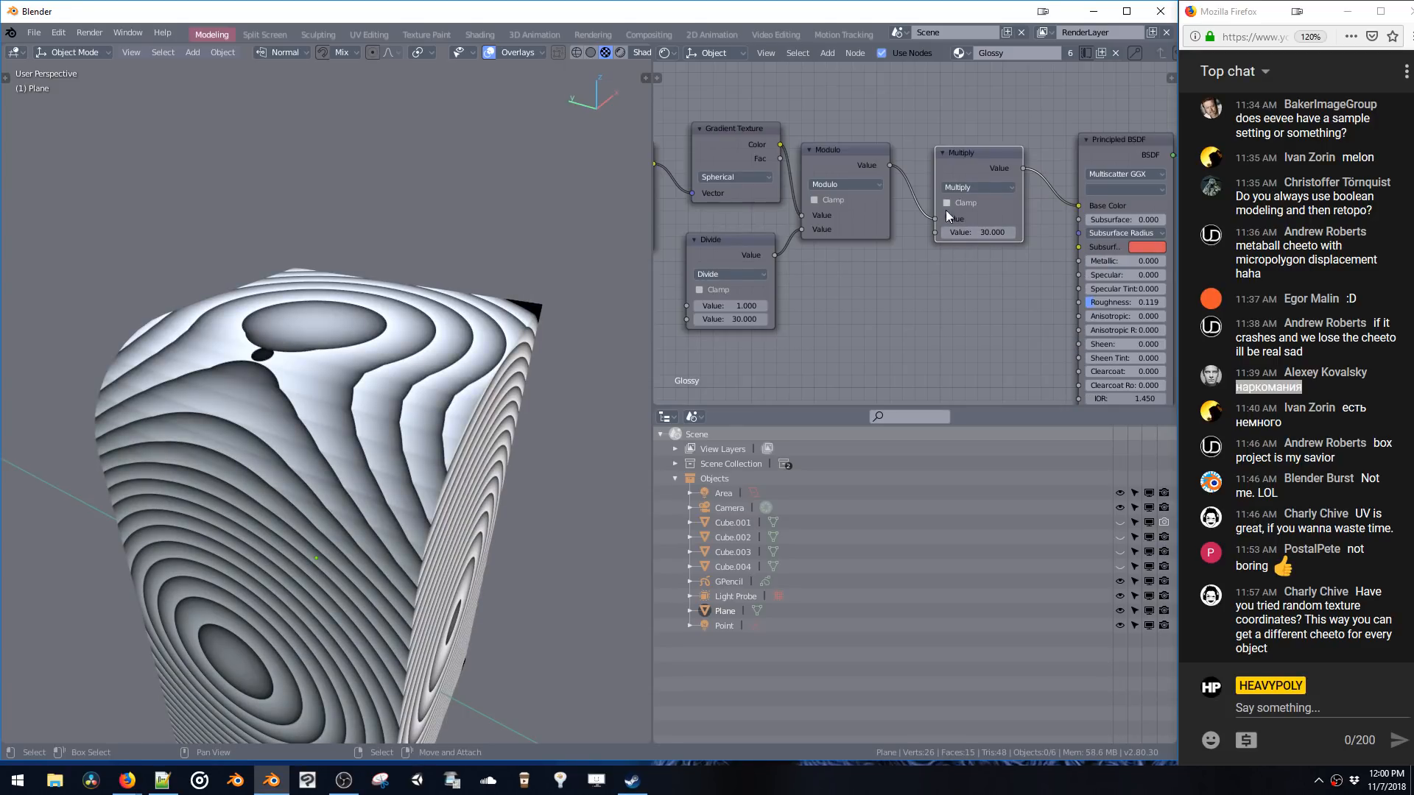
mouse_move(925, 226)
middle_mouse_down()
mouse_move(906, 221)
mouse_move(936, 211)
mouse_move(940, 234)
middle_mouse_up()
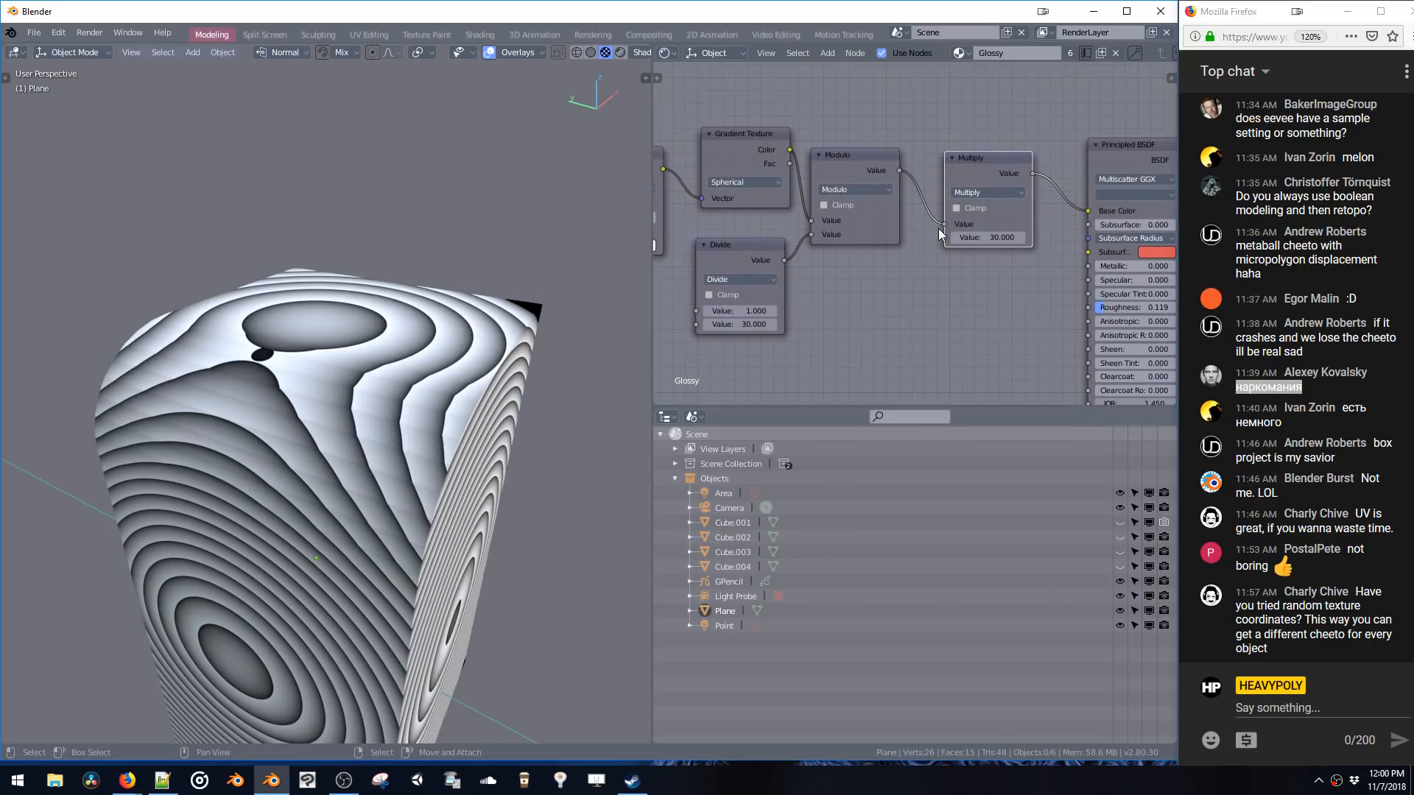
- Raise the lower Divide node's second value to 45.602 and place the node just below the Gradient Texture
left_click_drag(735, 245, 740, 259)
mouse_move(750, 339)
left_mouse_down()
mouse_move(777, 340)
mouse_move(749, 342)
left_mouse_up()
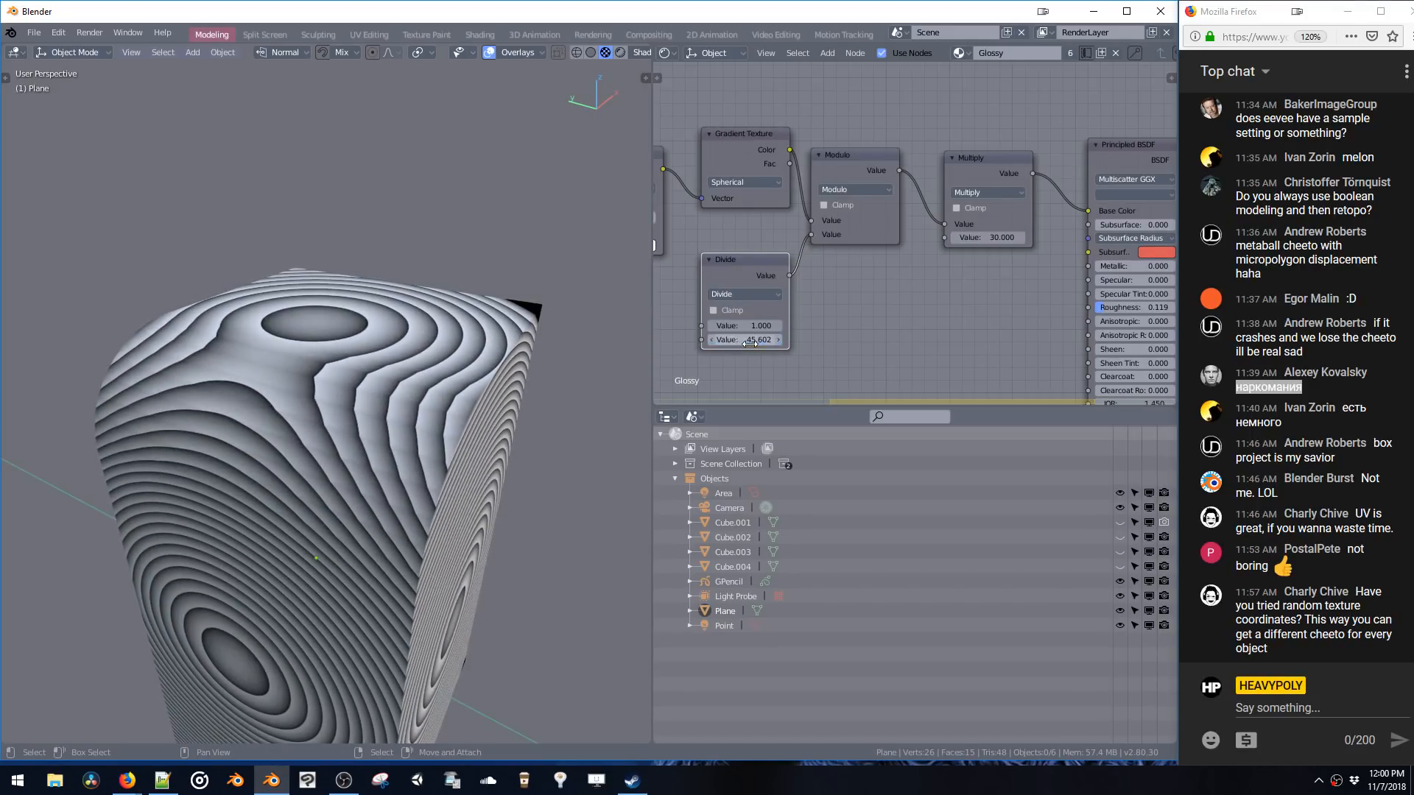
middle_click_drag(713, 326, 751, 321)
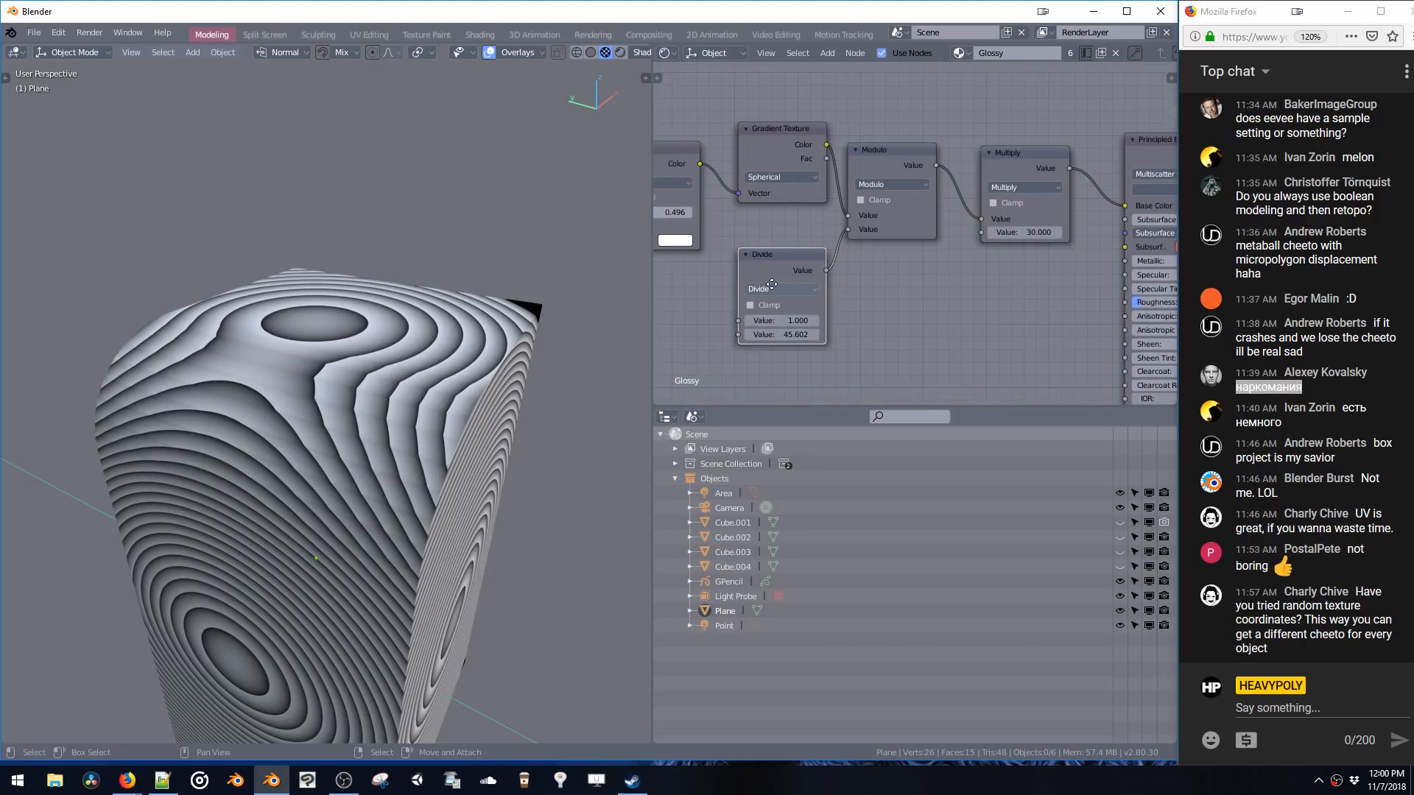
left_click_drag(775, 258, 782, 226)
- Add a Value node below the Divide node and link it to the second values of the Divide and Multiply nodes
key("shift+a")
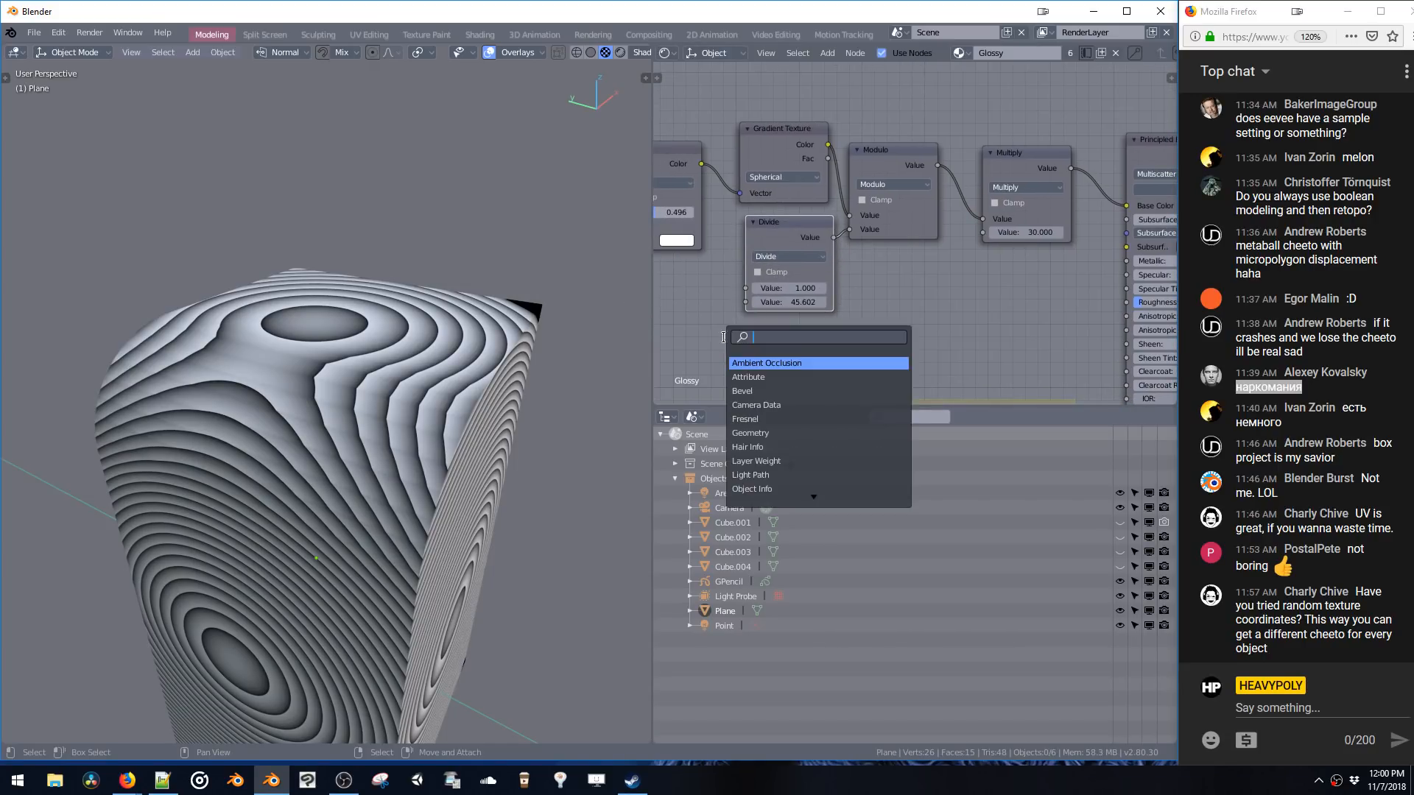
type("value")
key("Return")
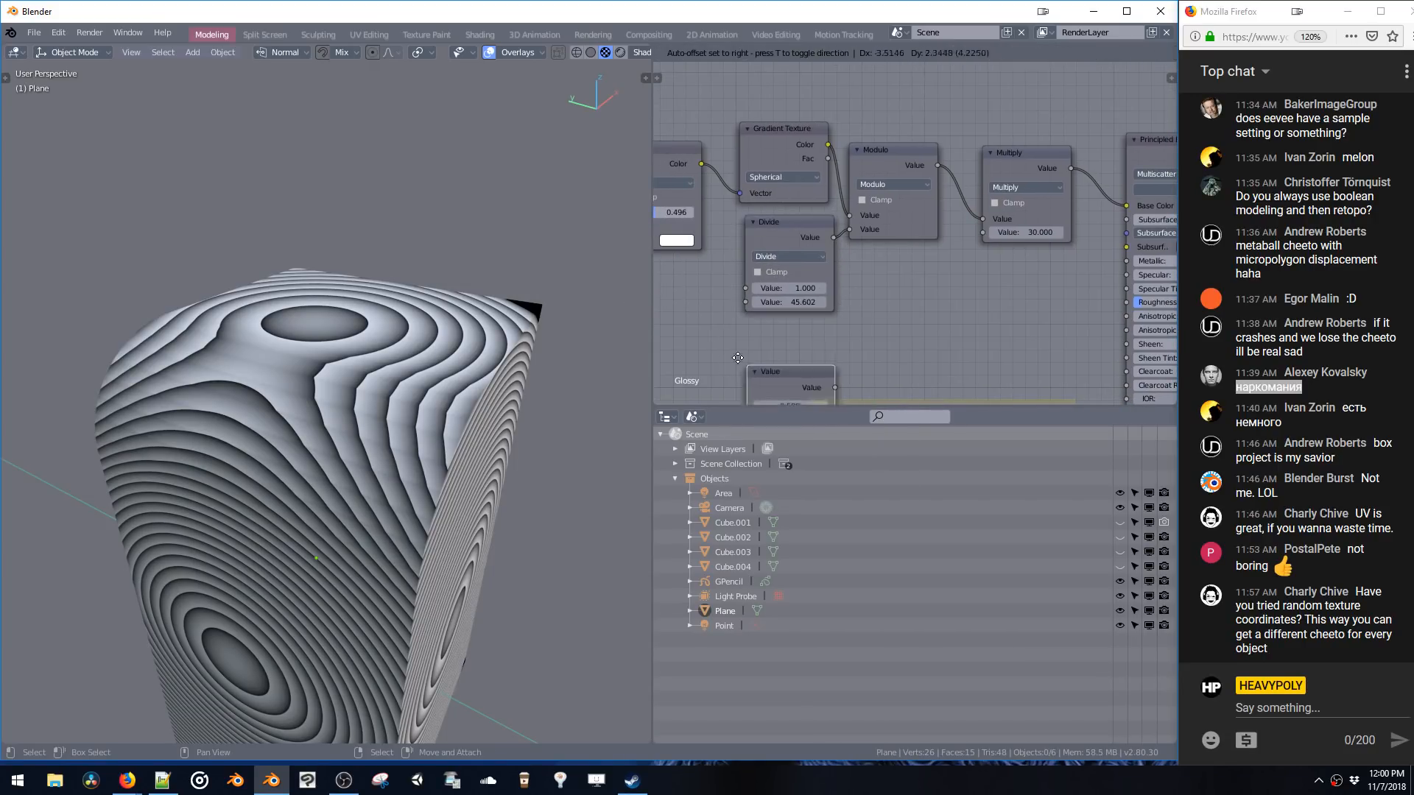
left_click(693, 325)
left_click_drag(713, 330, 982, 233)
- Set the Value node to 24.178 and inspect the ring pattern around the block
middle_click_drag(645, 338, 776, 308)
mouse_move(781, 318)
left_mouse_down()
mouse_move(823, 317)
mouse_move(808, 317)
left_mouse_up()
left_click(445, 317)
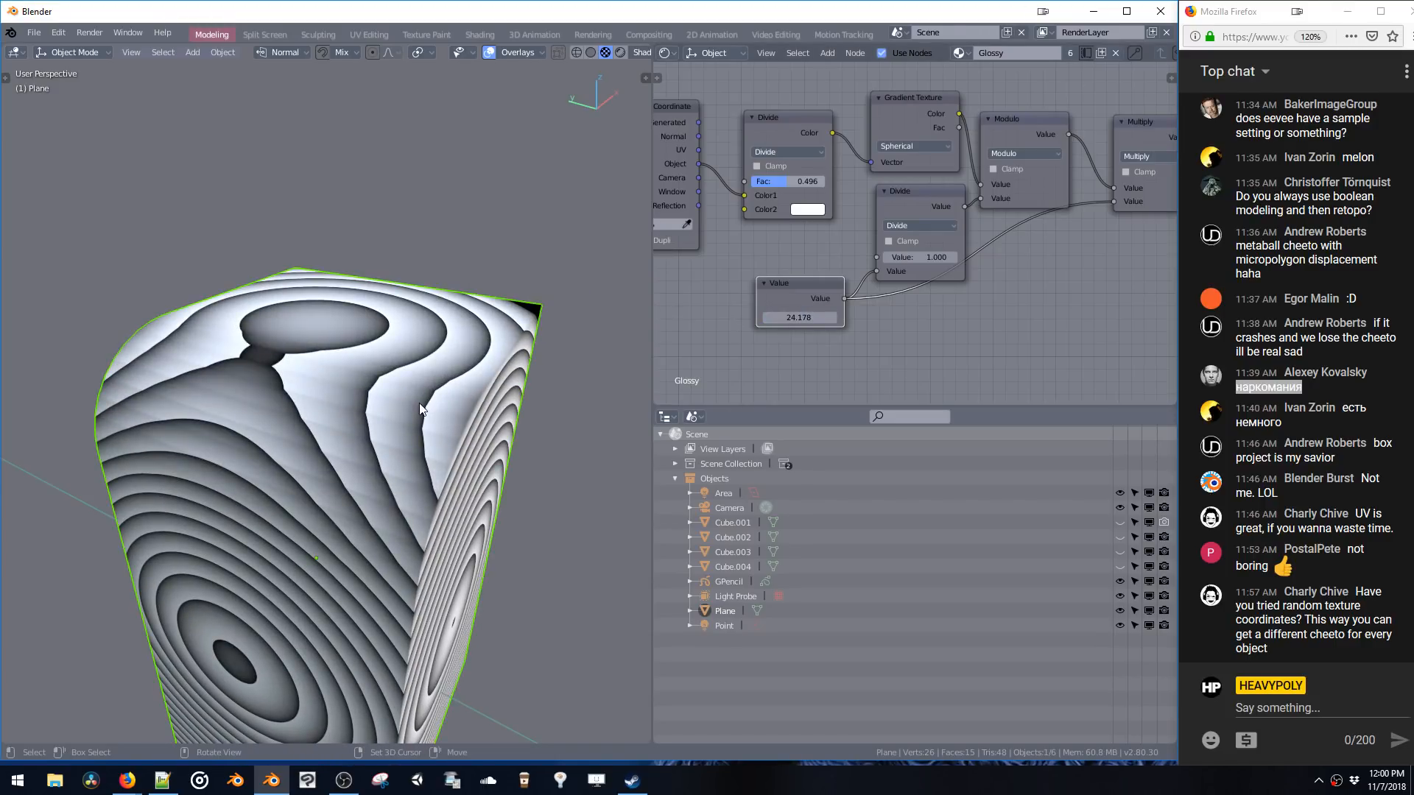
key("z")
middle_click_drag(488, 444, 519, 346)
left_click(501, 372)
- Group the Value and lower Divide nodes under the Gradient Texture, and add a Noise Texture node below Texture Coordinate
middle_click_drag(792, 283, 845, 303)
left_click_drag(845, 304, 984, 293)
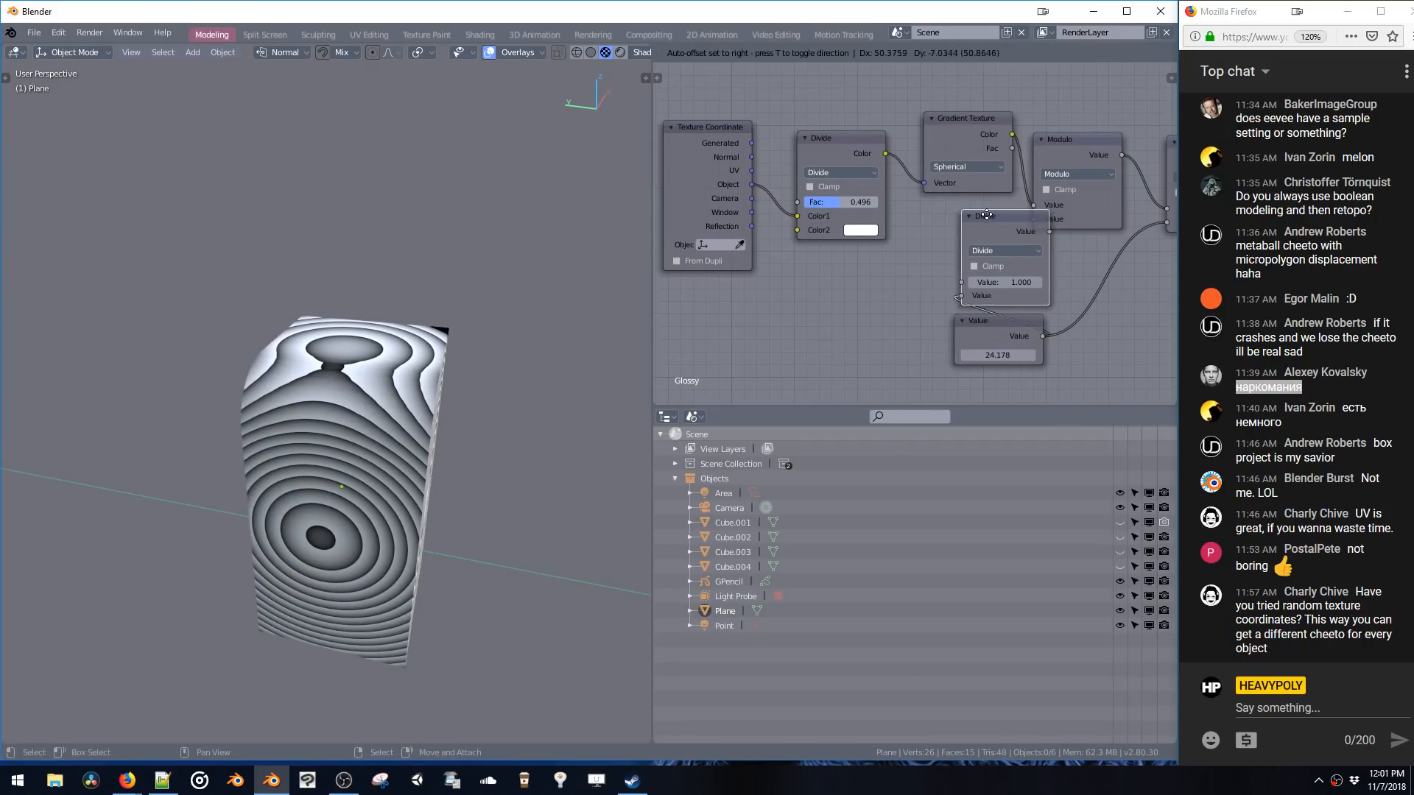
key("shift+a")
left_click(723, 318)
type("noise")
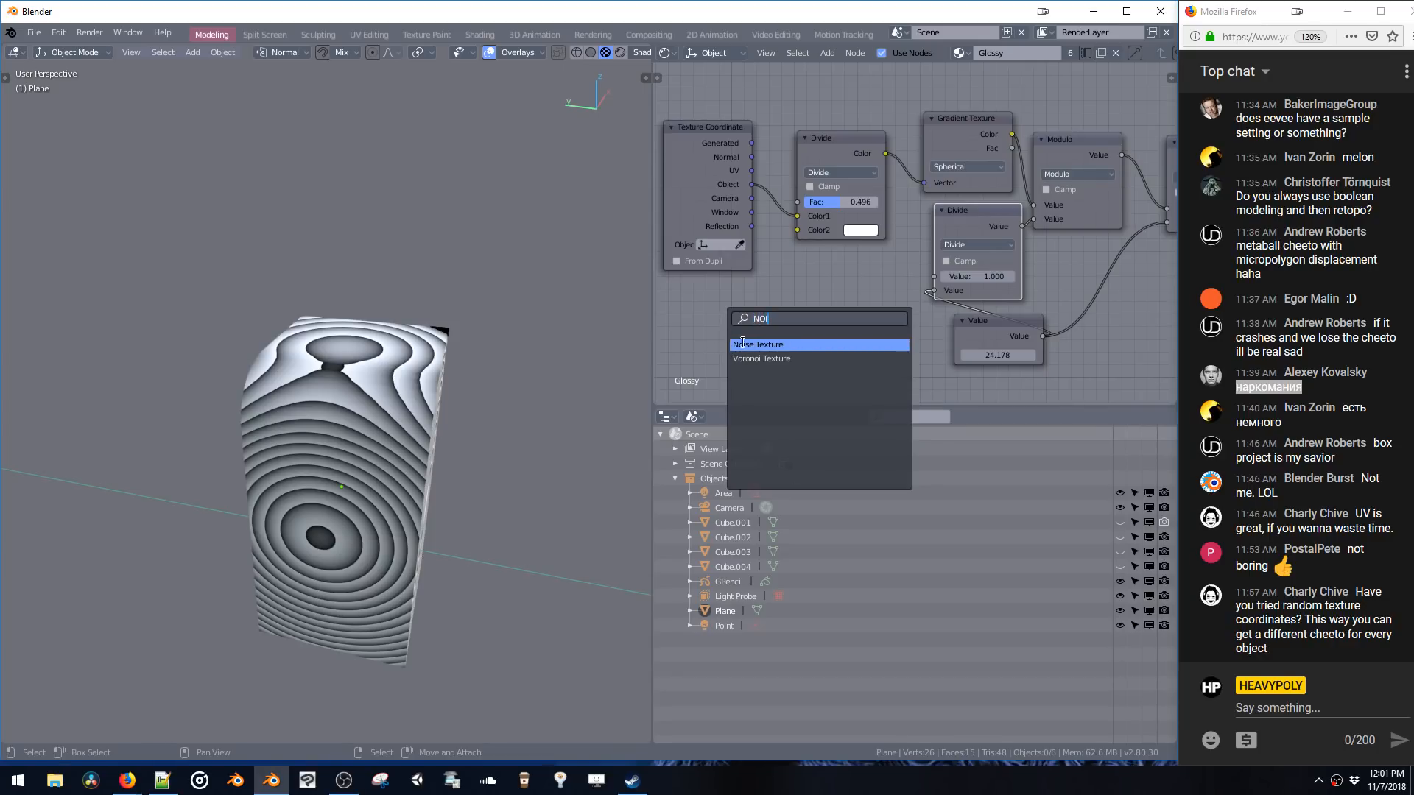
key("Return")
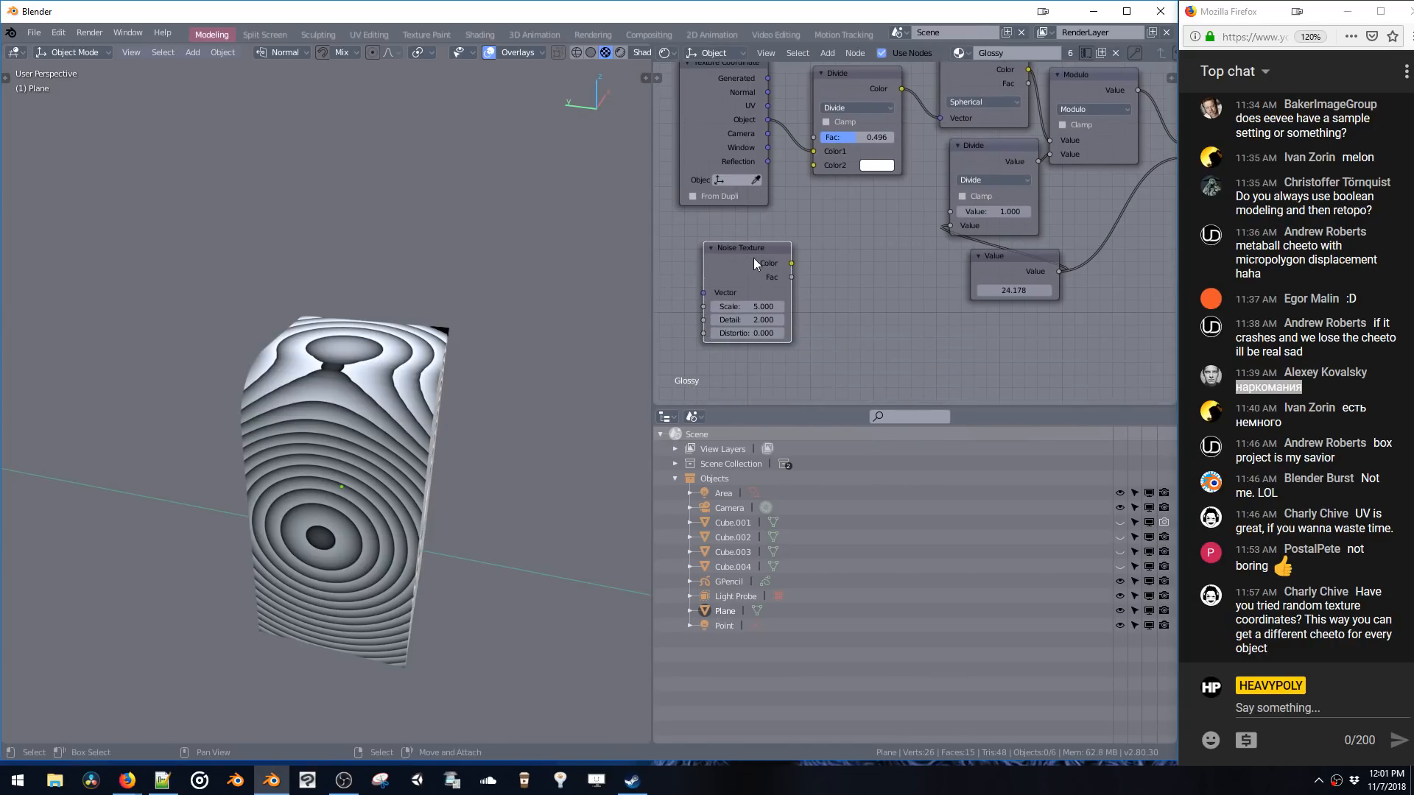
left_click(725, 254)
- Insert a Math Add node after the Texture Coordinate's Object output and link the Noise Texture's Color to its second value
key("shift+a")
left_click(782, 285)
type("MATH")
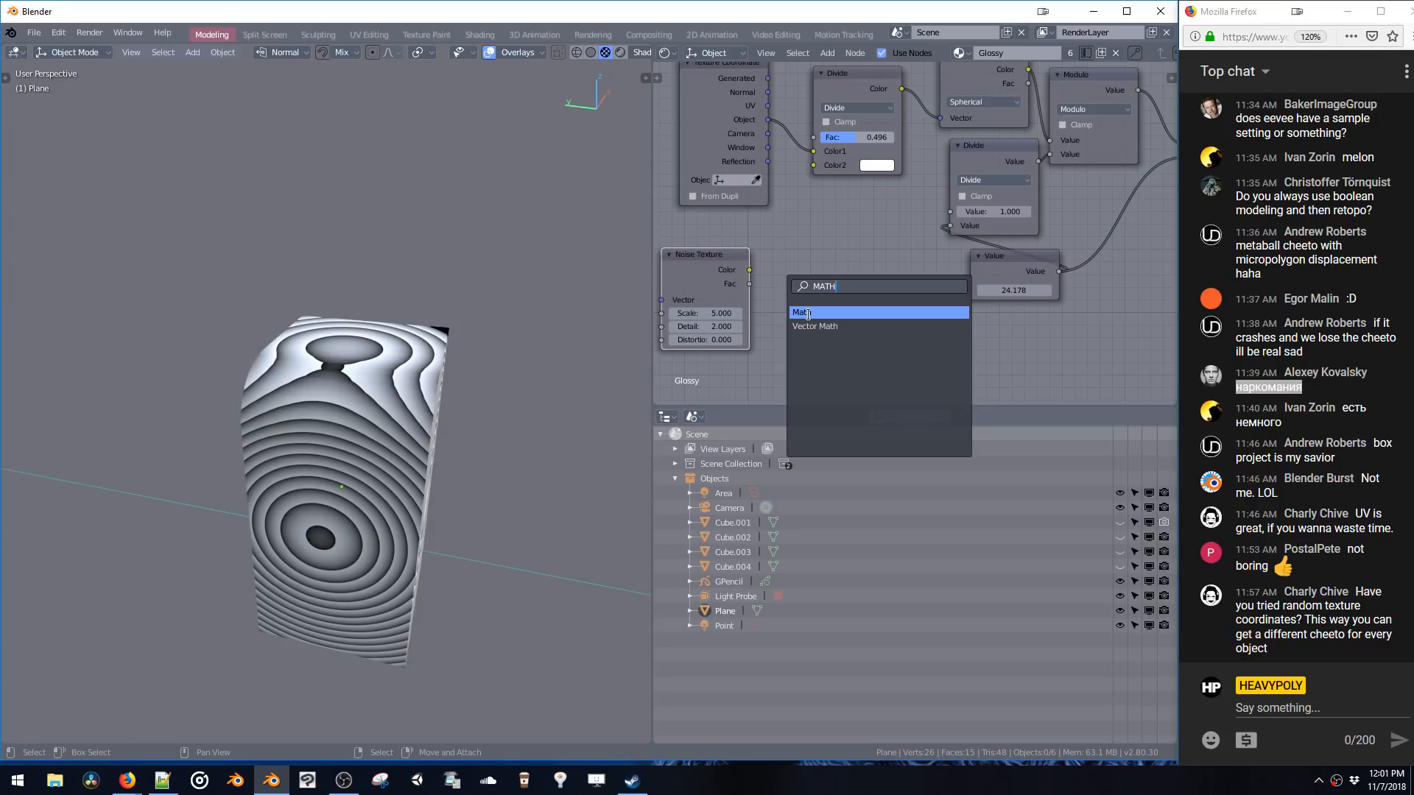
key("Return")
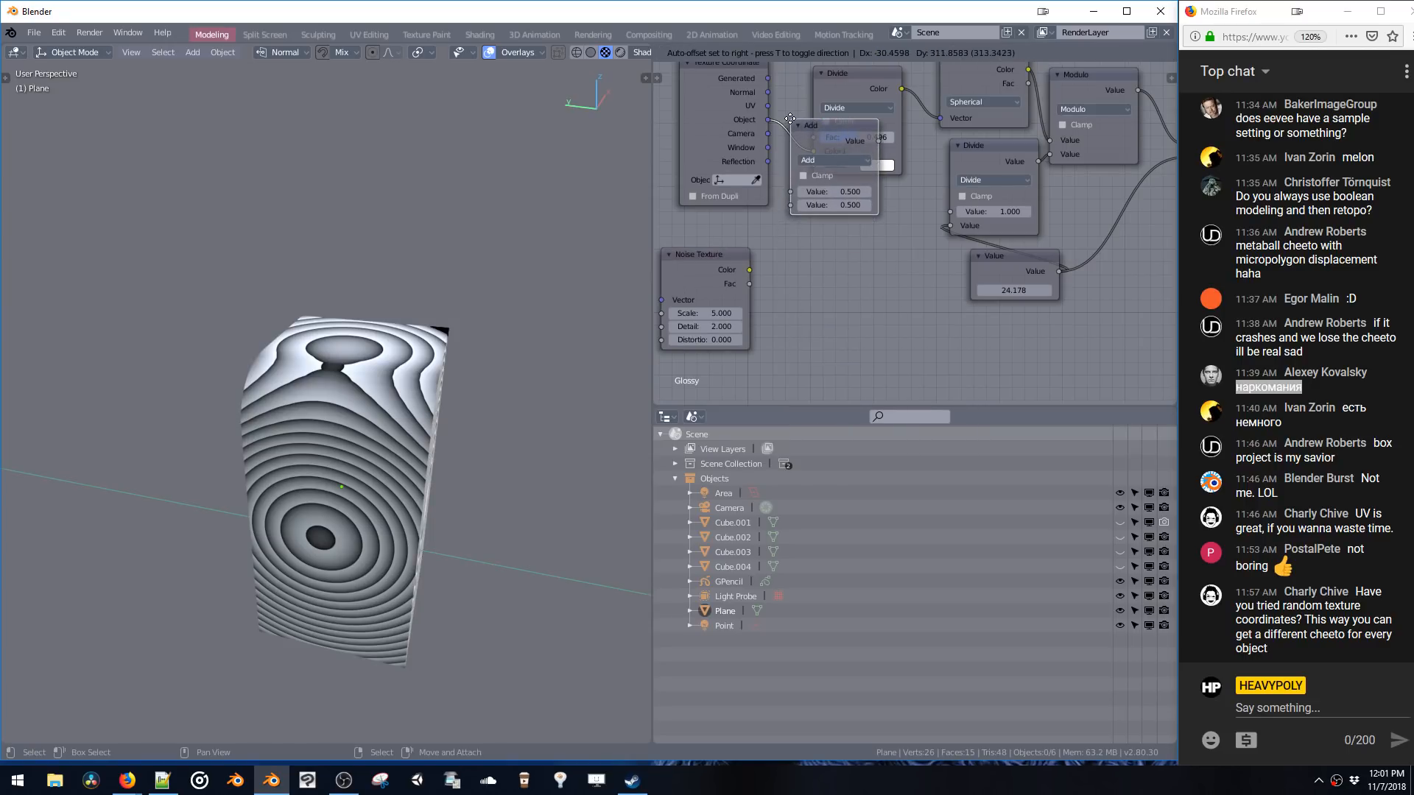
left_click(780, 198)
left_click_drag(749, 271, 825, 206)
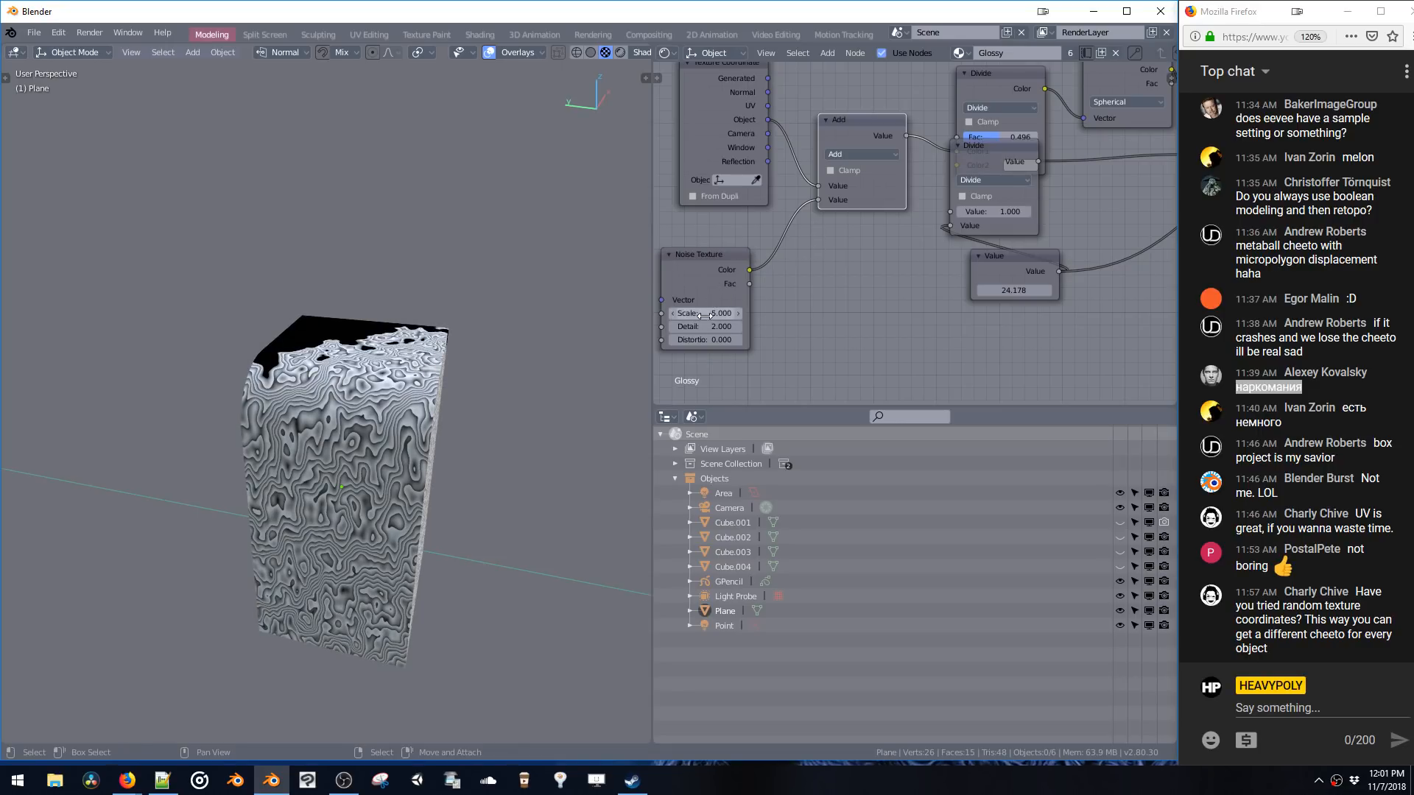
- Raise the Noise Texture's scale to 43.107 and inspect the distorted pattern on the block
left_click_drag(704, 316, 939, 337)
middle_click_drag(434, 353, 468, 322)
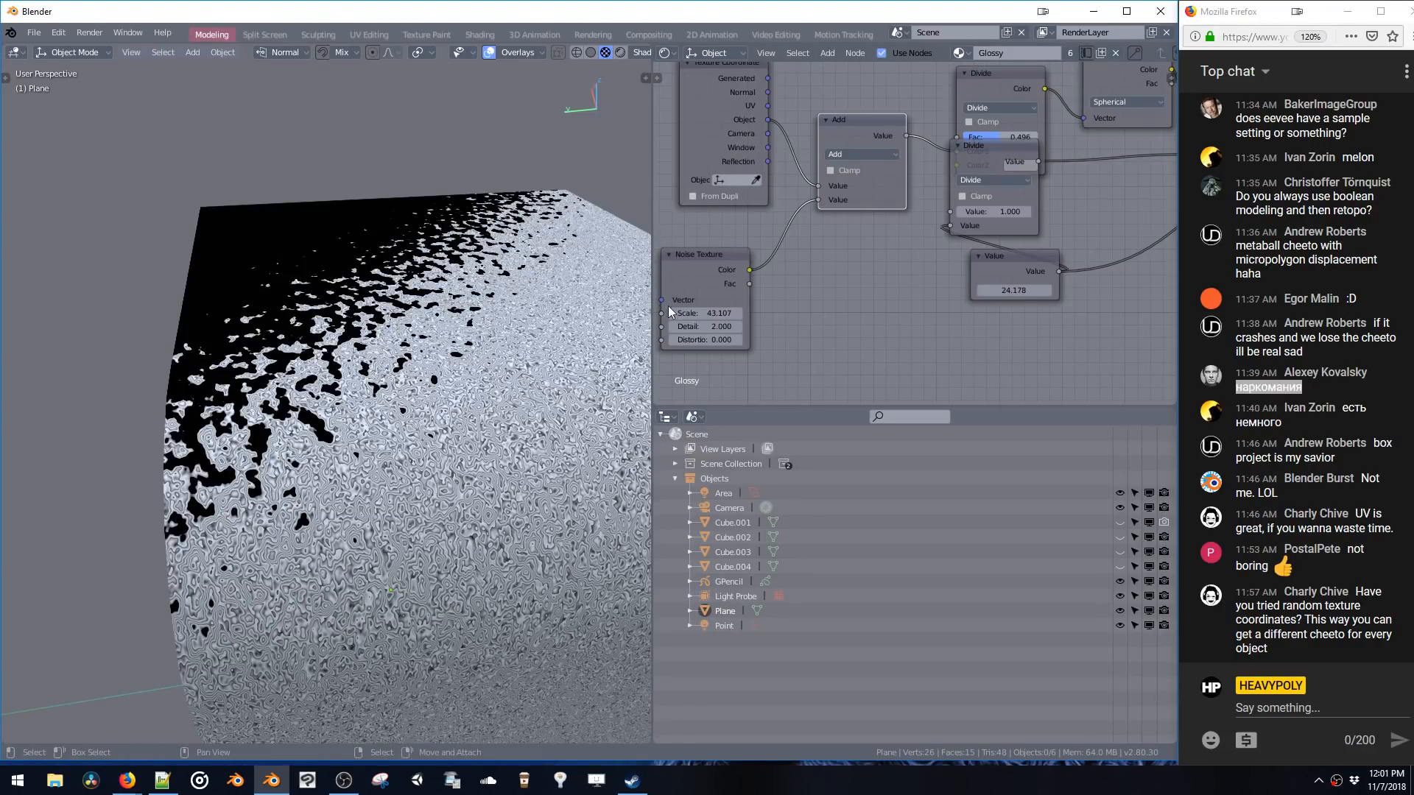
mouse_move(457, 295)
middle_mouse_down()
mouse_move(483, 259)
mouse_move(456, 280)
middle_mouse_up()
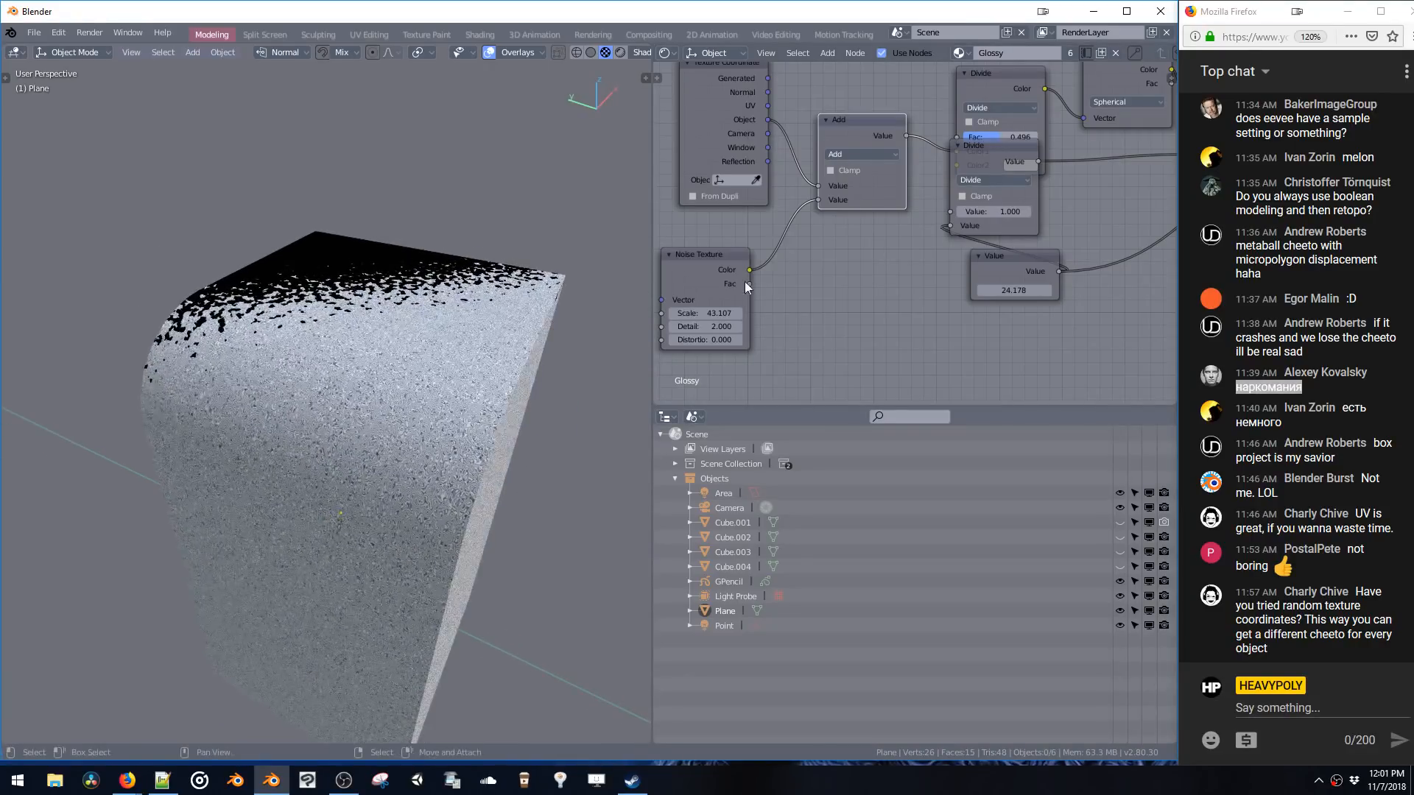
- Make room beside the Noise Texture and insert a second Math Add node between it and the first Add node
left_click_drag(709, 252, 670, 251)
key("shift+a")
left_click(767, 293)
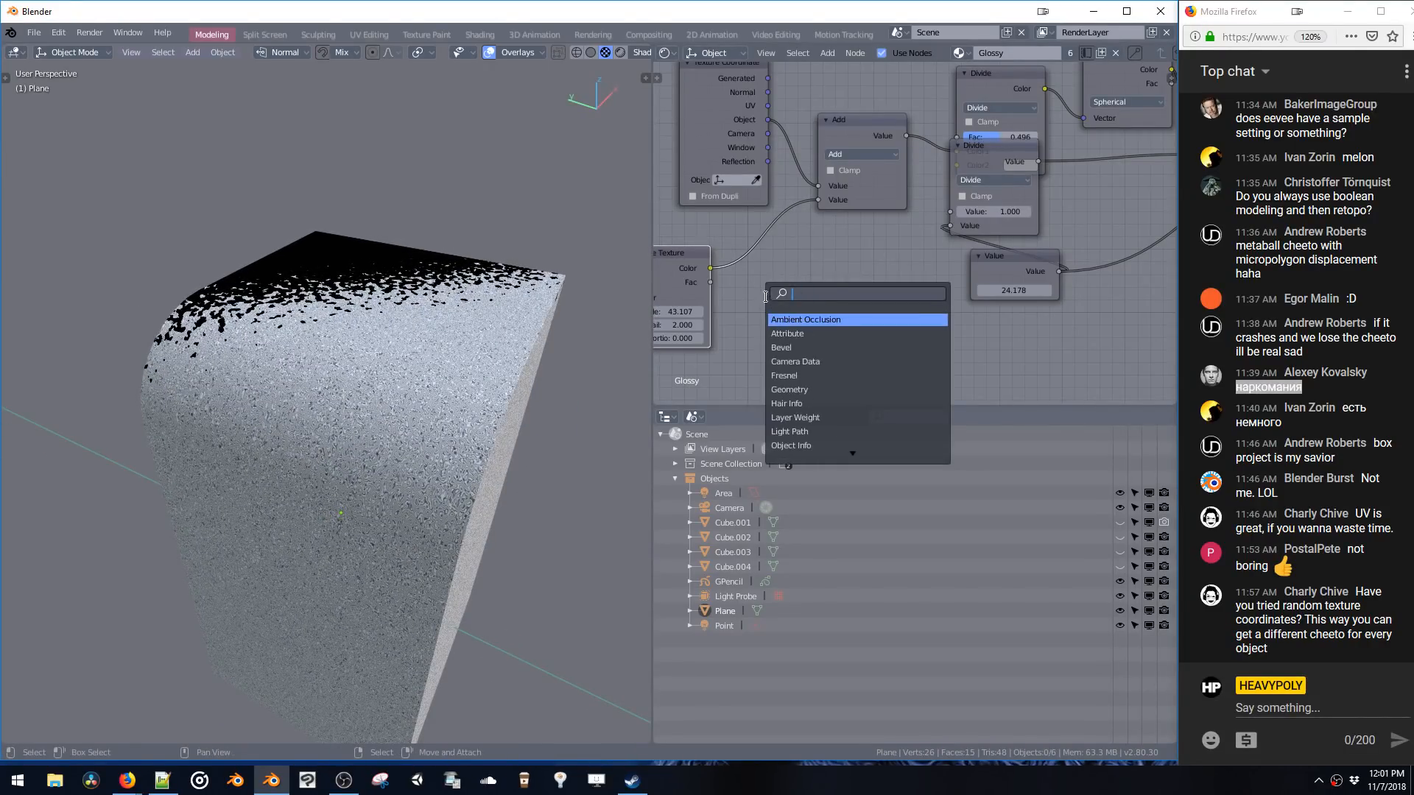
type("Math")
key("Return")
left_click(753, 252)
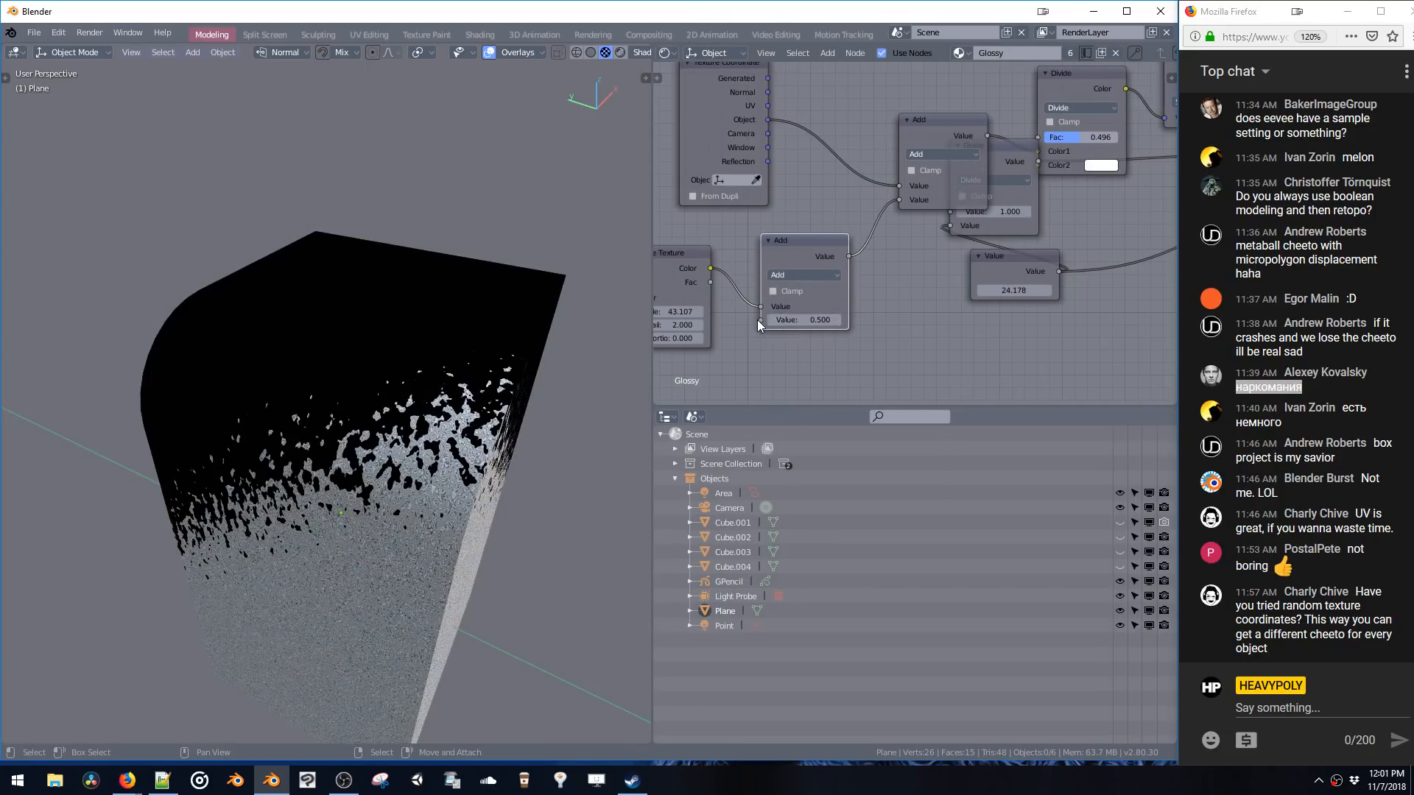
- Spread out the Noise Texture and the two Add nodes so the links between them are easy to follow
middle_click_drag(725, 308, 787, 274)
left_click_drag(742, 255, 771, 254)
middle_click_drag(726, 248, 802, 240)
left_click(735, 291)
key("x")
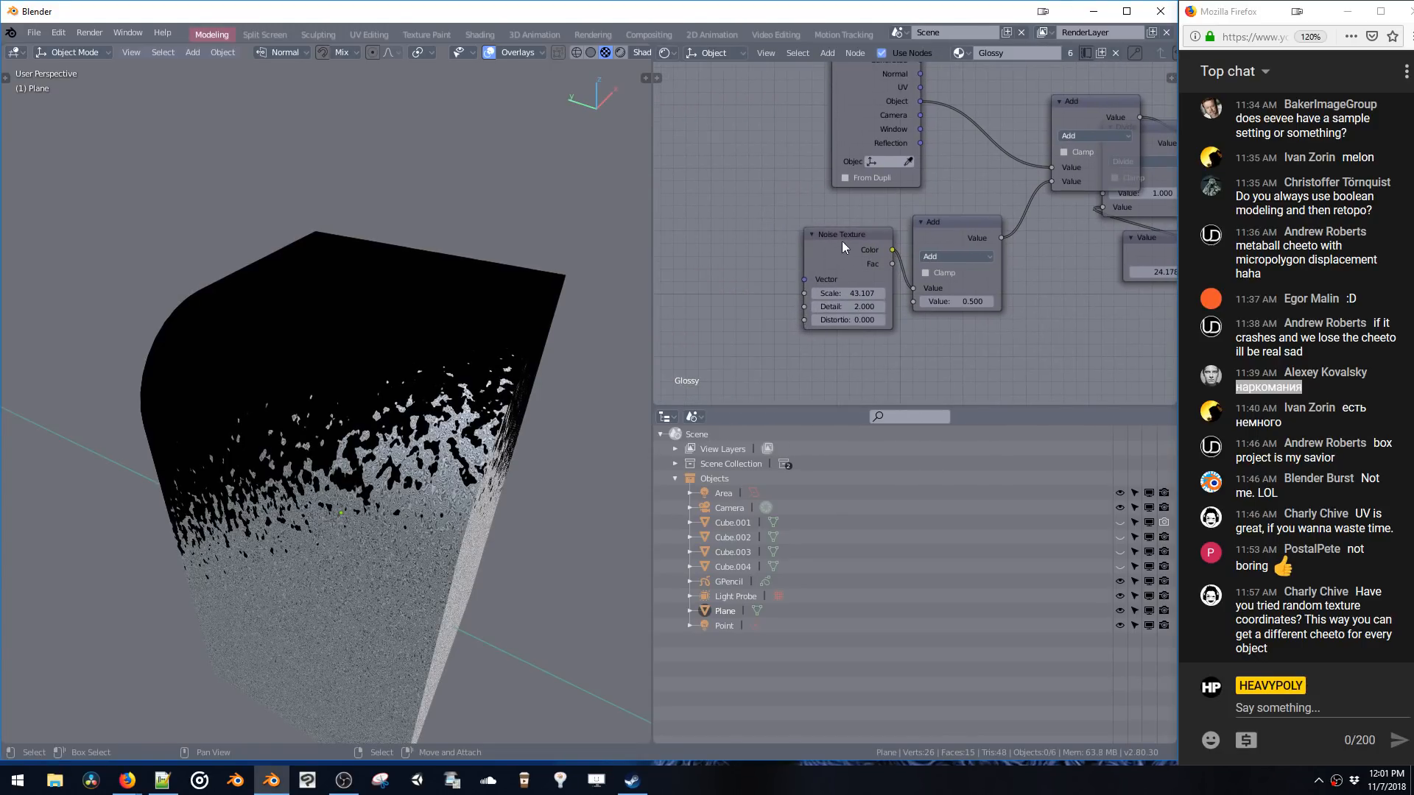
left_click_drag(841, 241, 786, 258)
middle_click_drag(910, 272, 808, 293)
left_click_drag(846, 246, 822, 236)
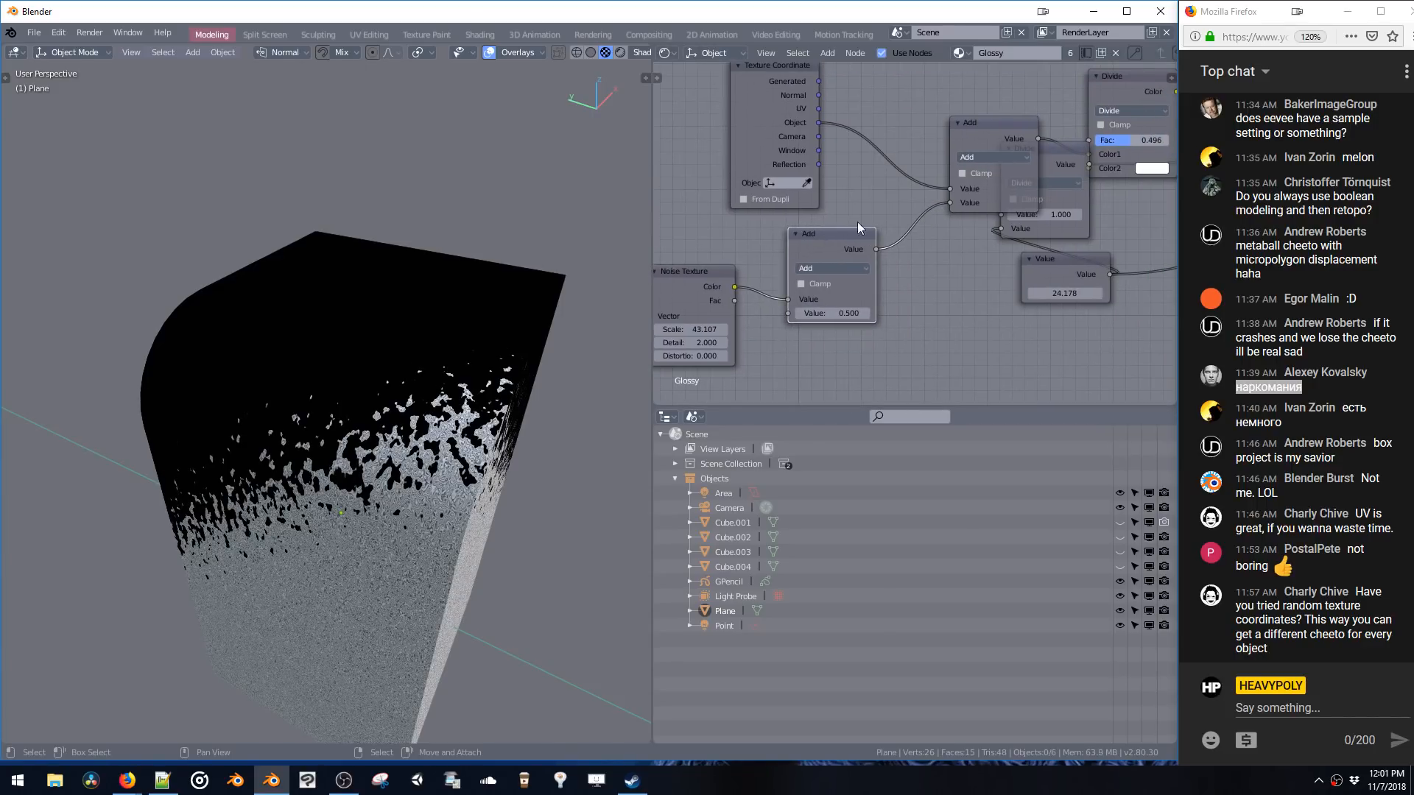
left_click_drag(981, 129, 930, 123)
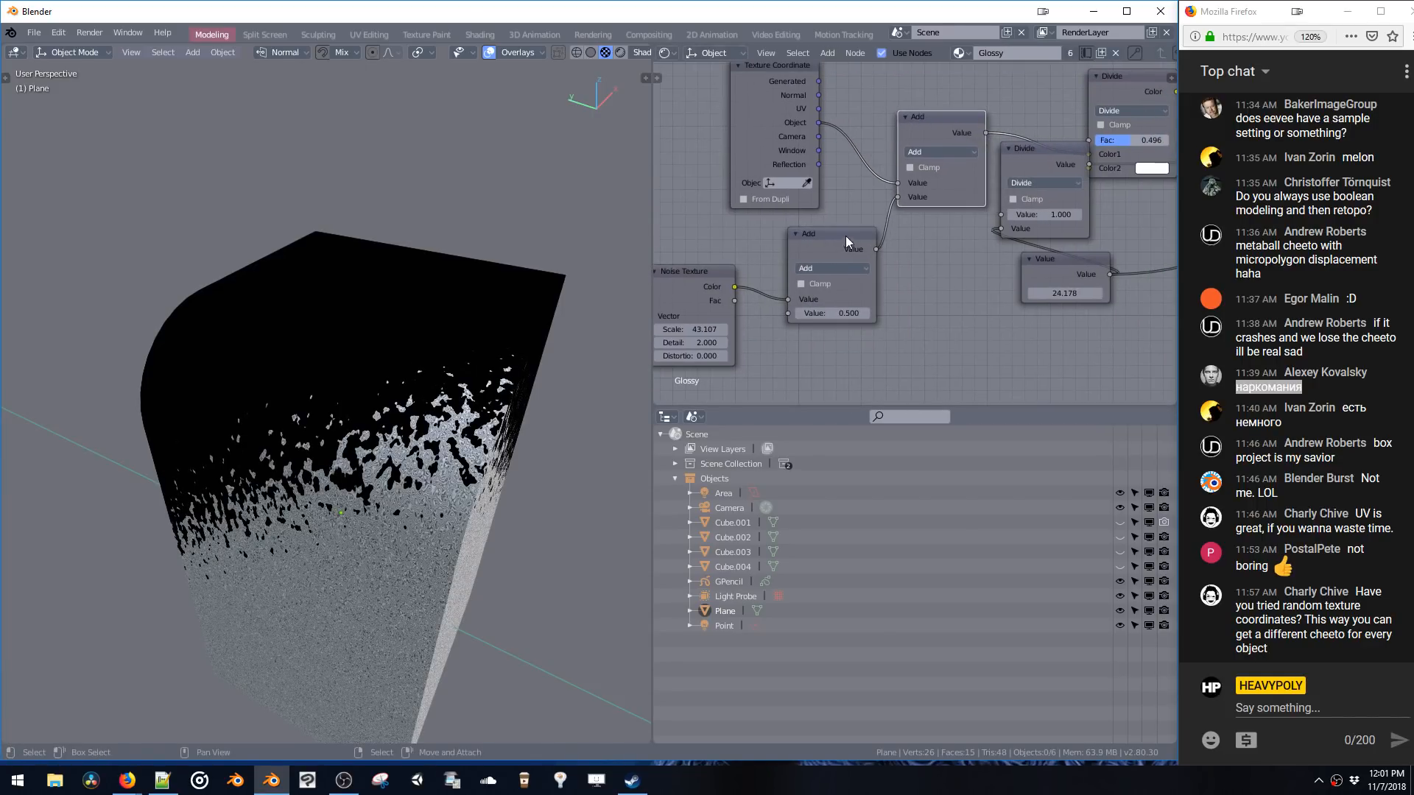
left_click_drag(844, 235, 828, 240)
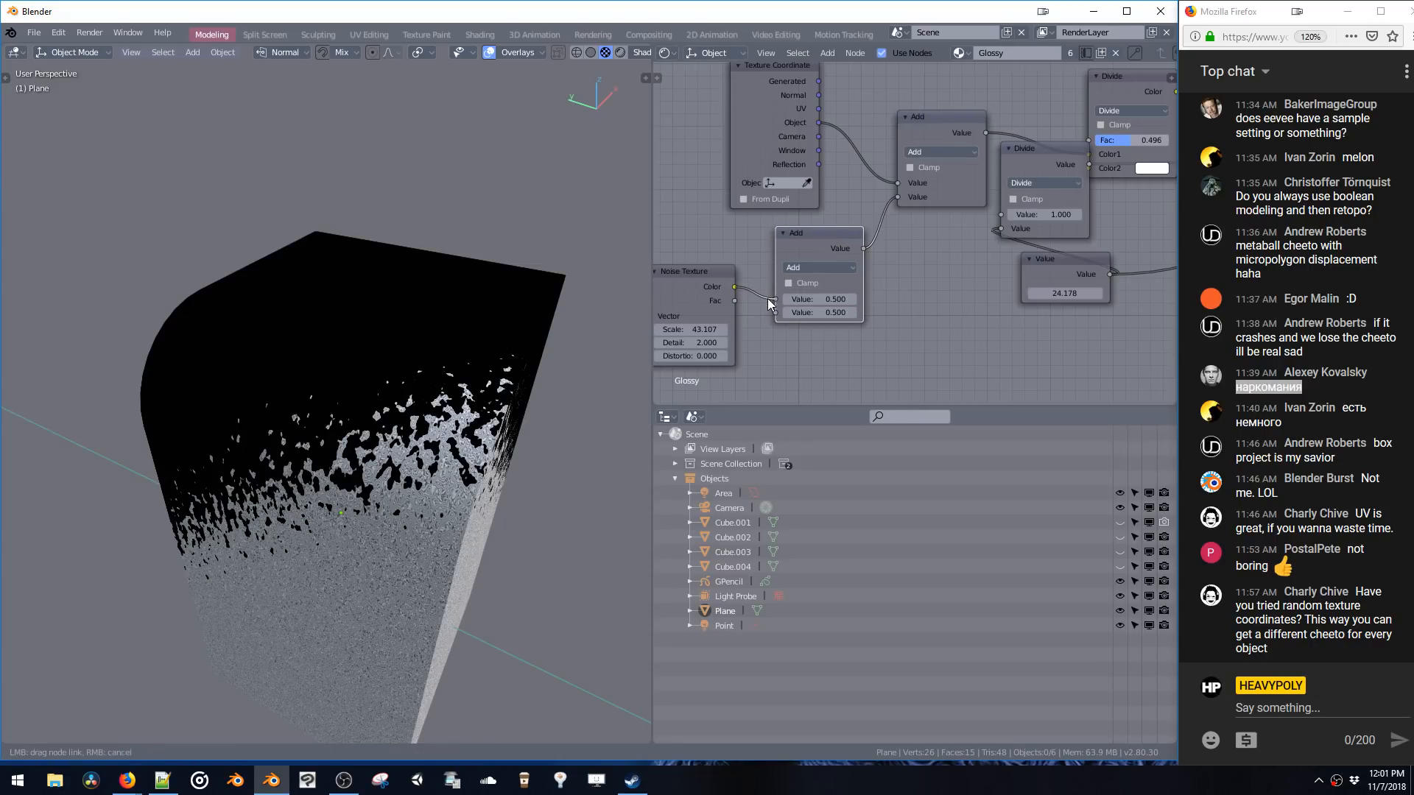
- Link the Texture Coordinate's Object output directly to the color Divide node's Color1 and the first Add node's output to its Color2
middle_click_drag(926, 141, 848, 157)
left_click_drag(851, 136, 839, 109)
left_click_drag(741, 140, 1008, 173)
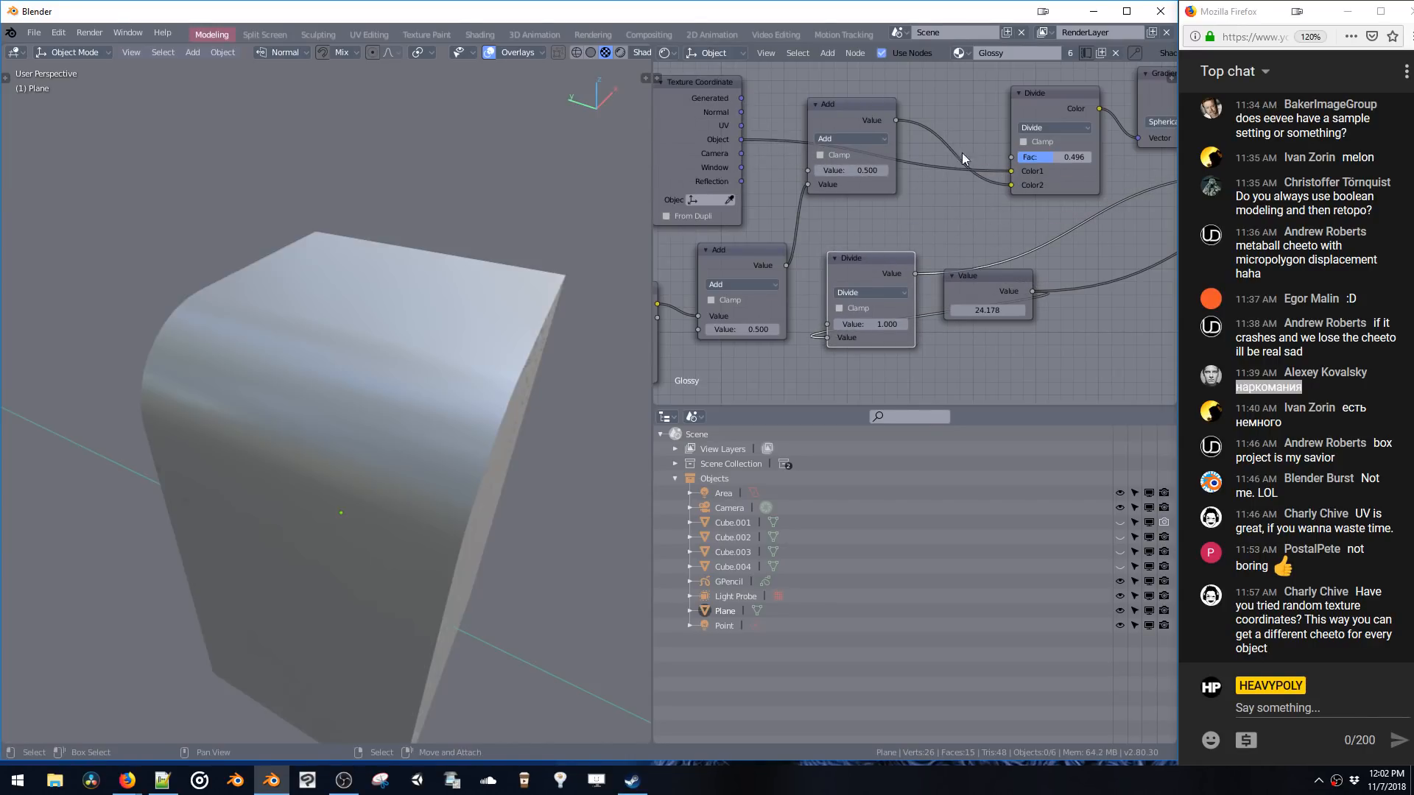
mouse_move(851, 107)
left_mouse_down()
mouse_move(919, 242)
mouse_move(1074, 271)
left_mouse_up()
mouse_move(1010, 185)
left_mouse_down()
mouse_move(989, 173)
mouse_move(1013, 184)
left_mouse_up()
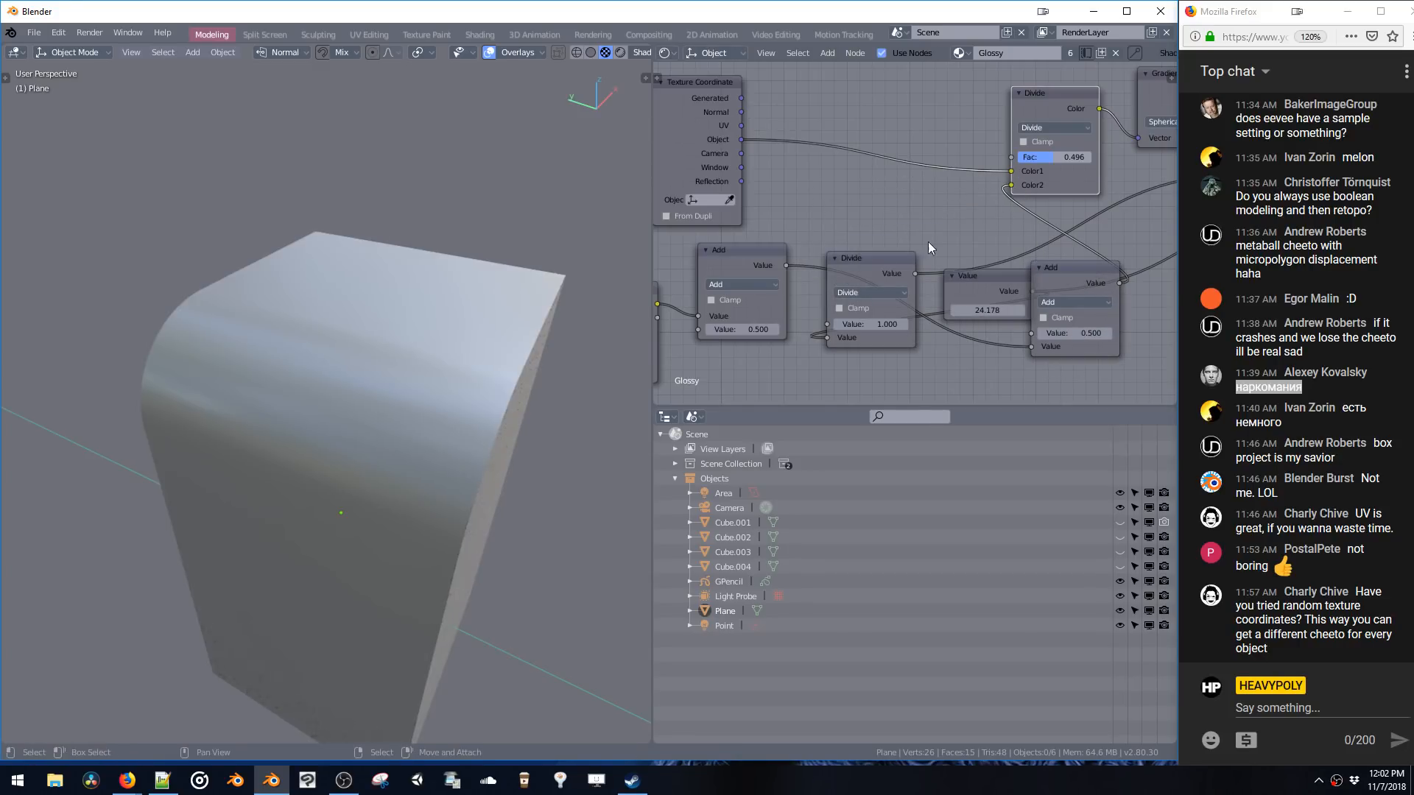
- Link the noise-fed Add node's output straight to the color Divide node's Color2 and delete the leftover Add node
left_click_drag(1062, 269, 850, 212)
middle_click_drag(724, 286, 819, 248)
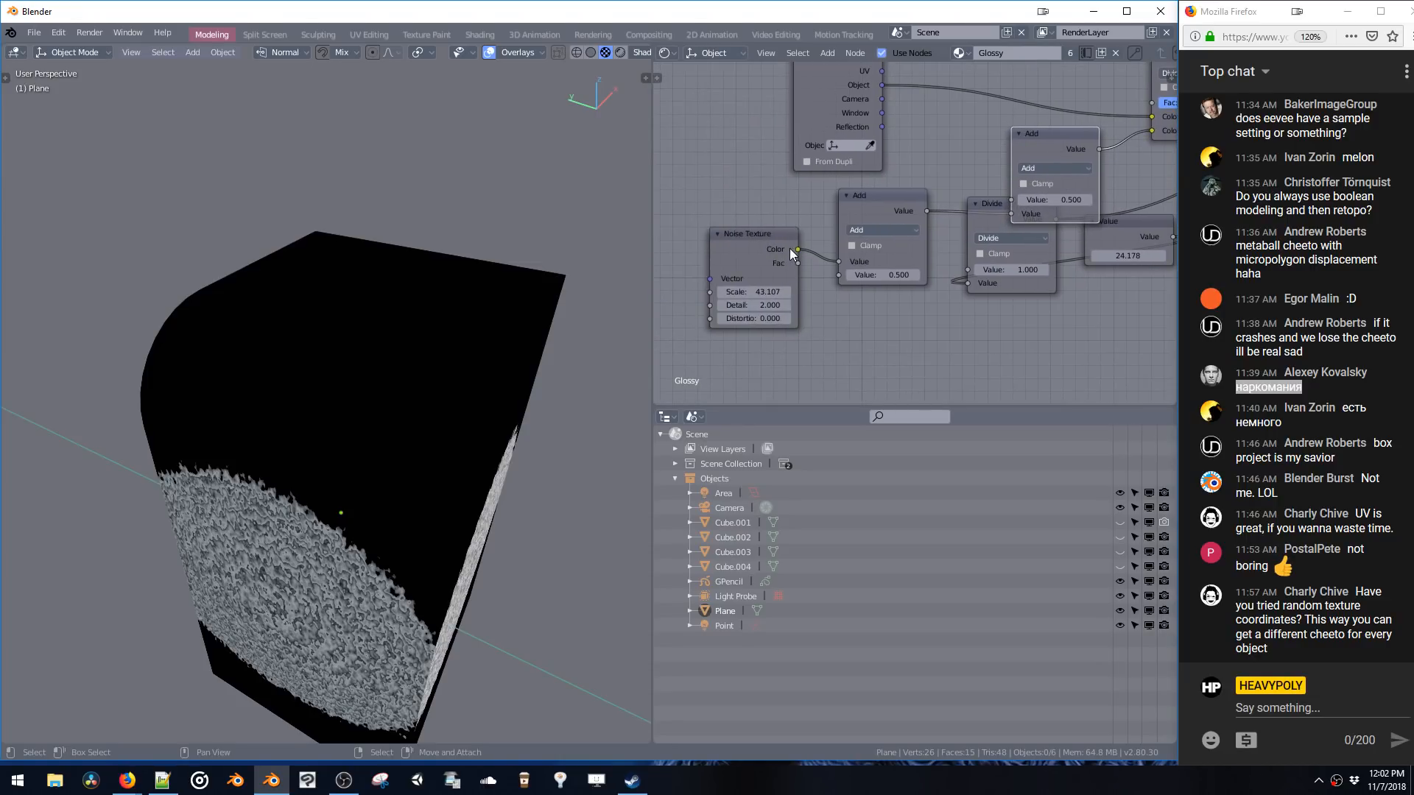
middle_click_drag(935, 211, 859, 265)
left_click_drag(850, 265, 882, 259)
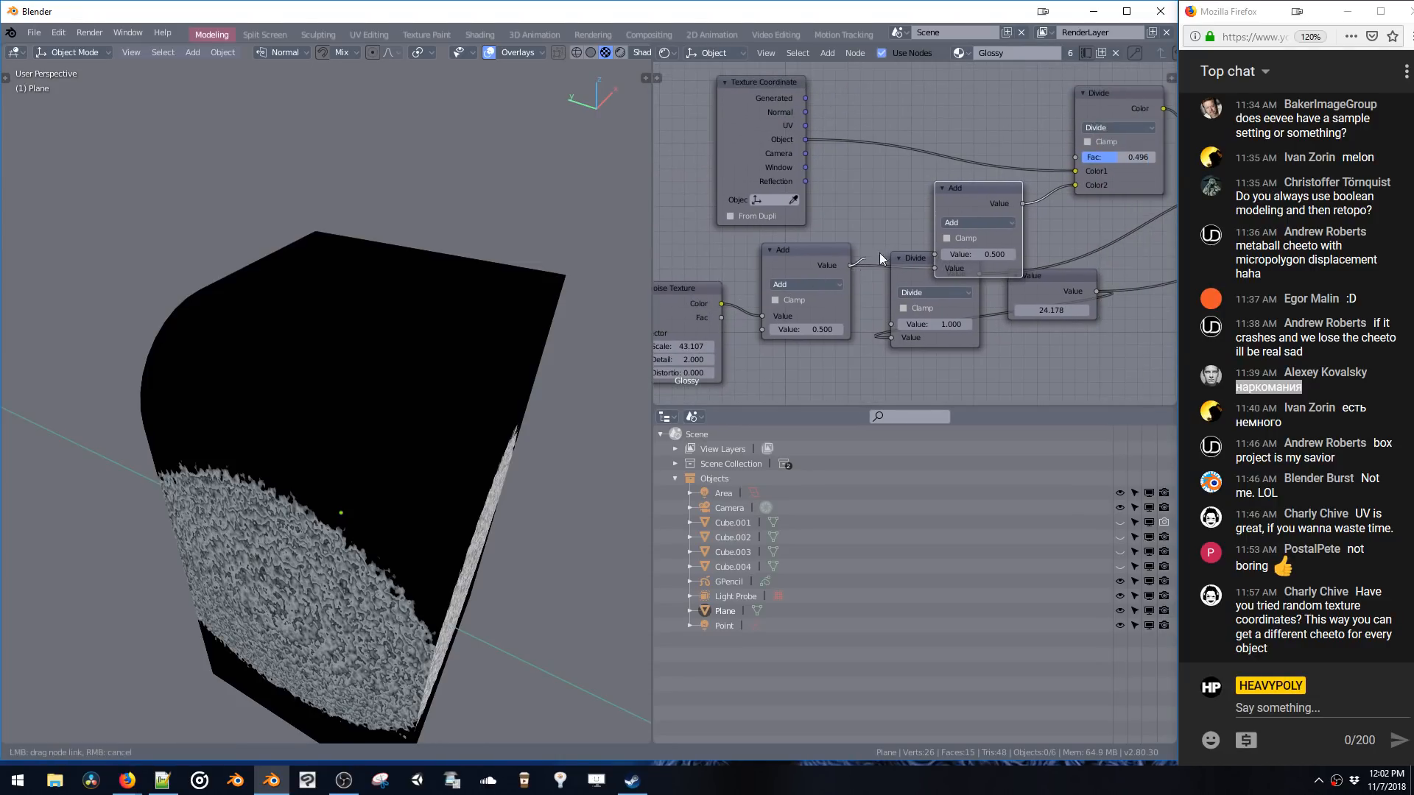
left_click_drag(1049, 194, 1073, 185)
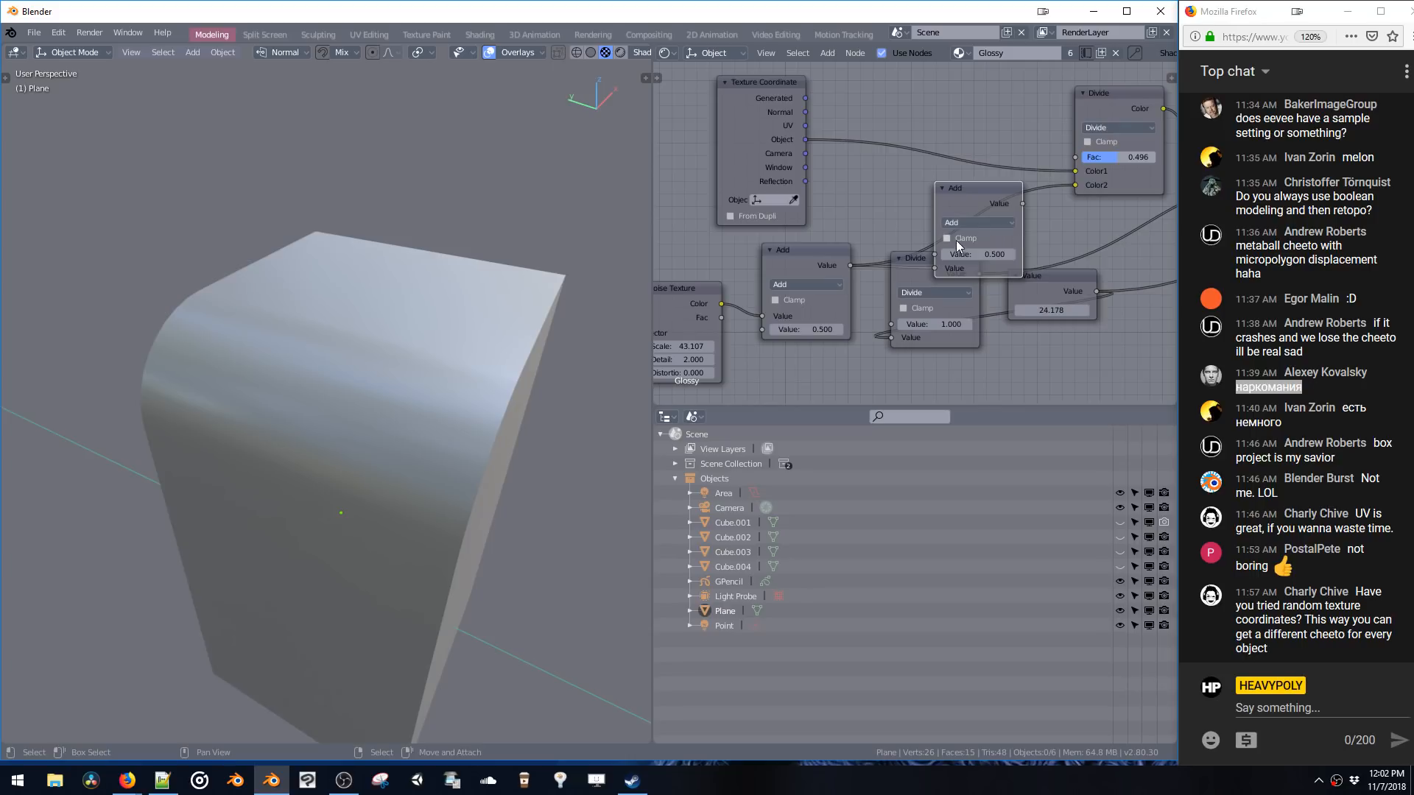
left_click_drag(954, 189, 1032, 351)
key("x")
- Lower the Noise Texture's scale to about 22.6 and set the color Divide node's factor to 0.143
middle_click_drag(806, 311, 909, 262)
left_click_drag(781, 297, 601, 295)
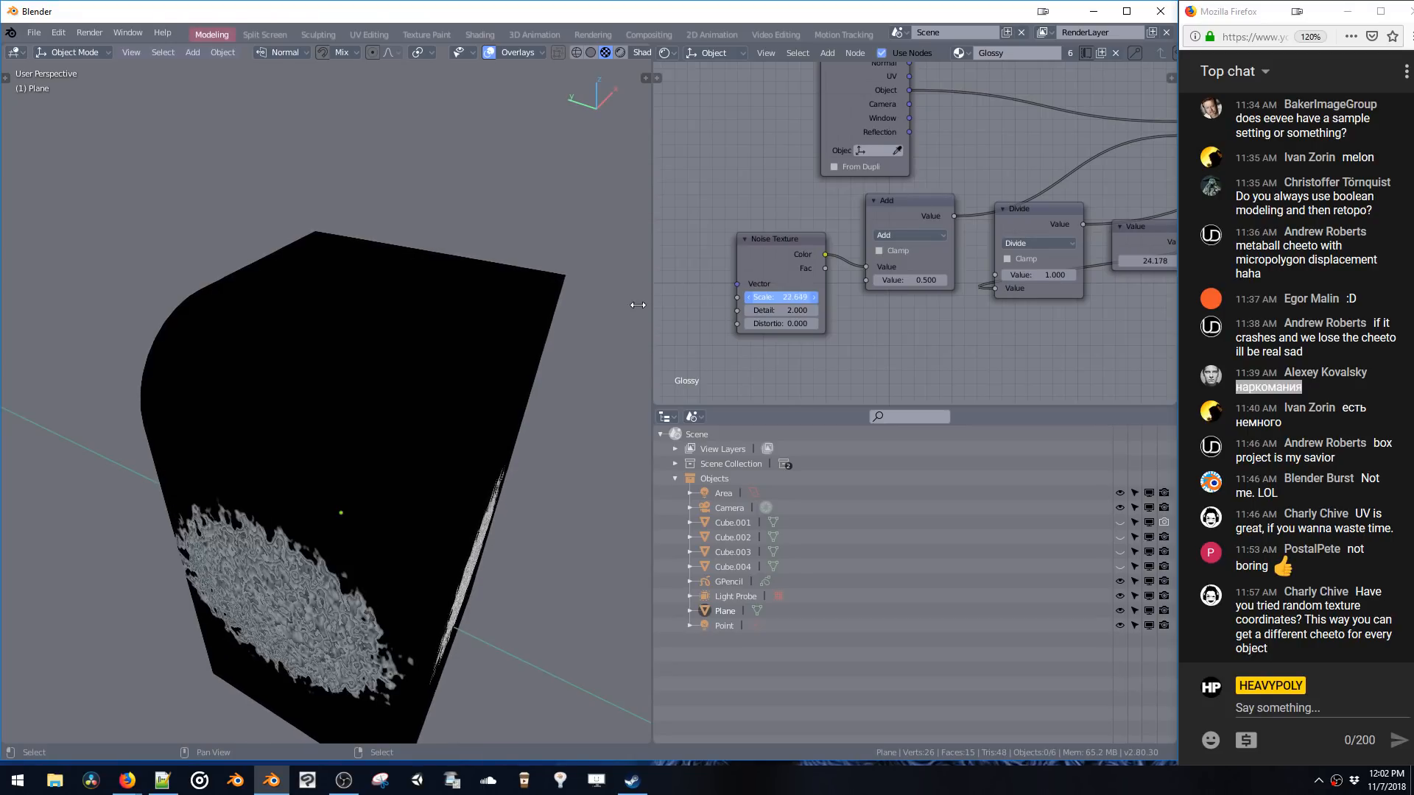
middle_click_drag(1130, 152, 878, 237)
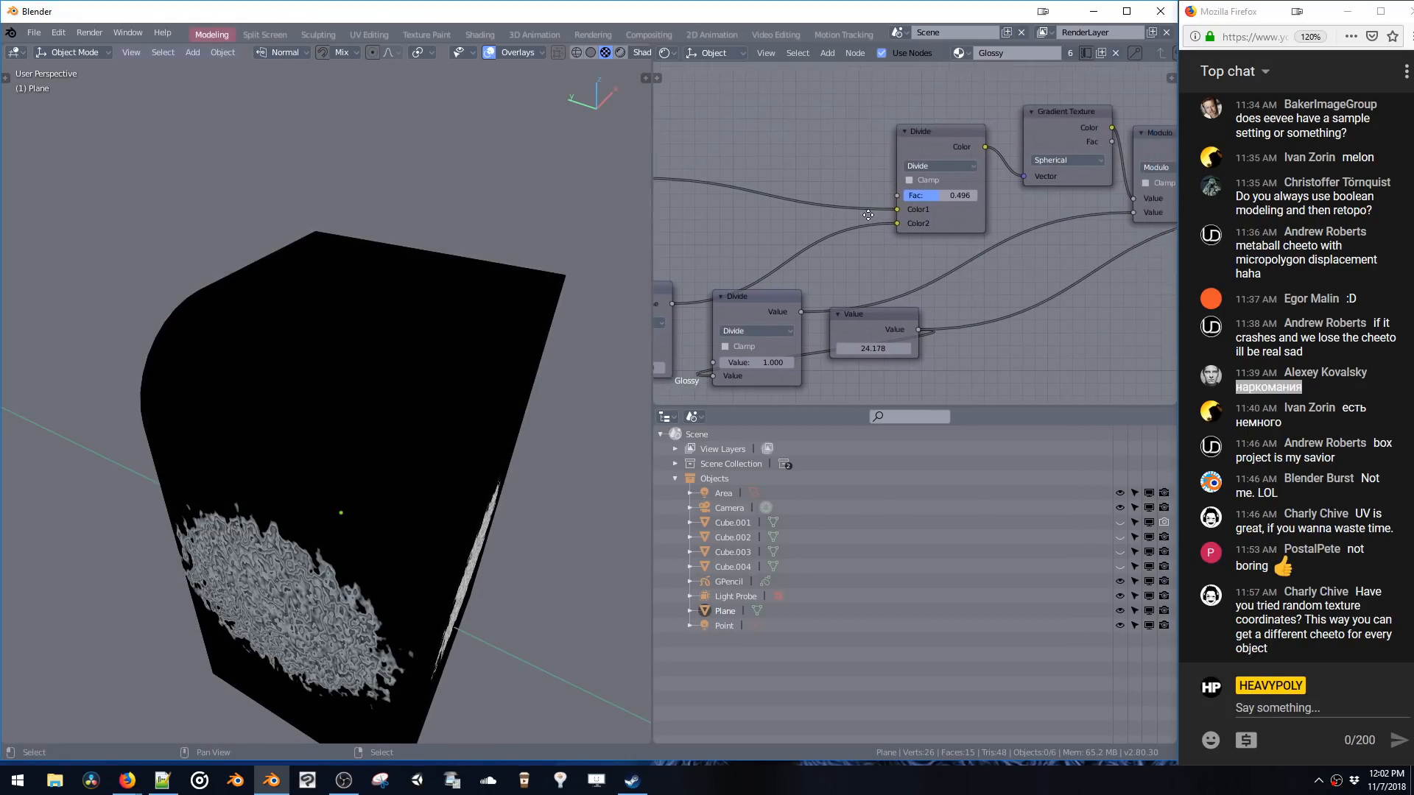
middle_click_drag(957, 133, 873, 161)
left_click_drag(873, 161, 747, 164)
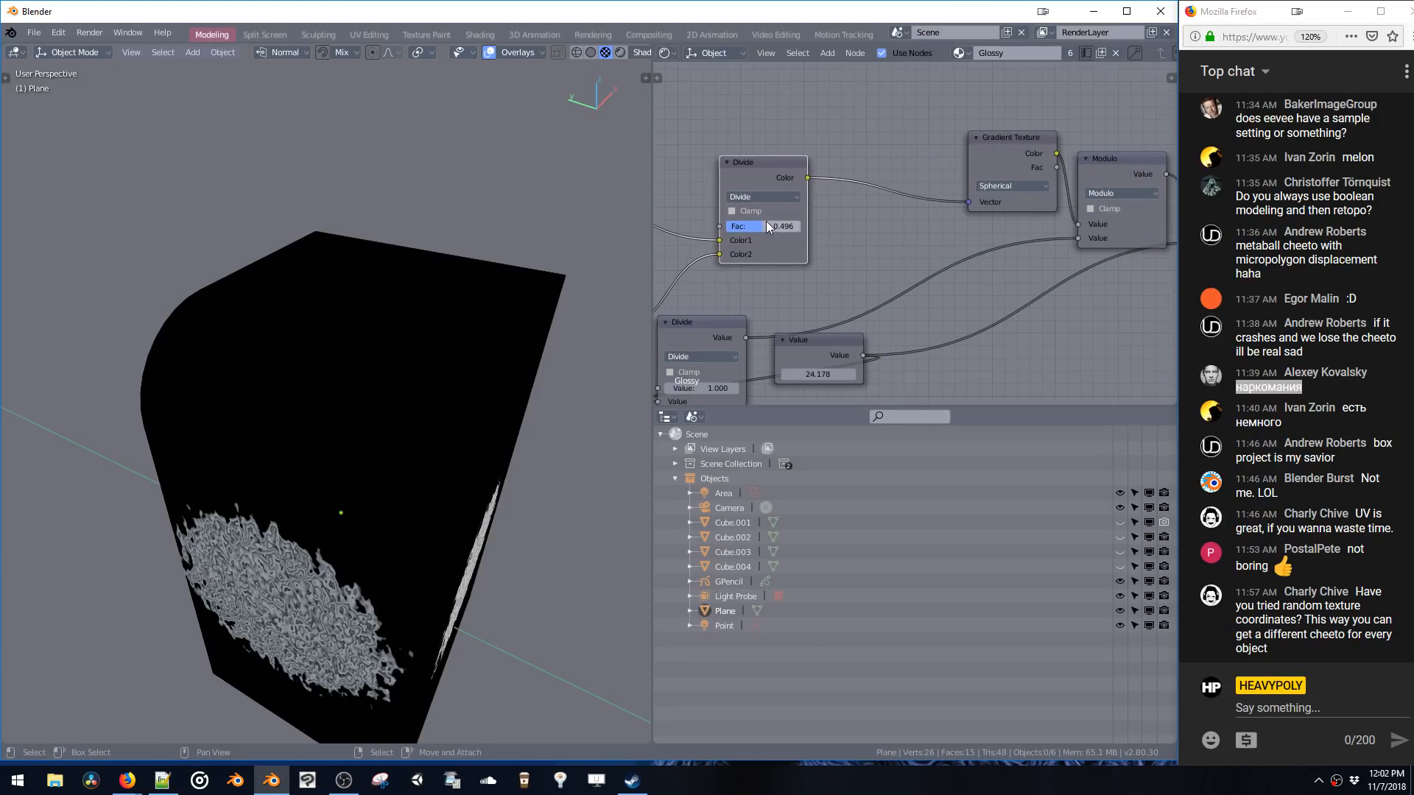
key("ctrl+d")
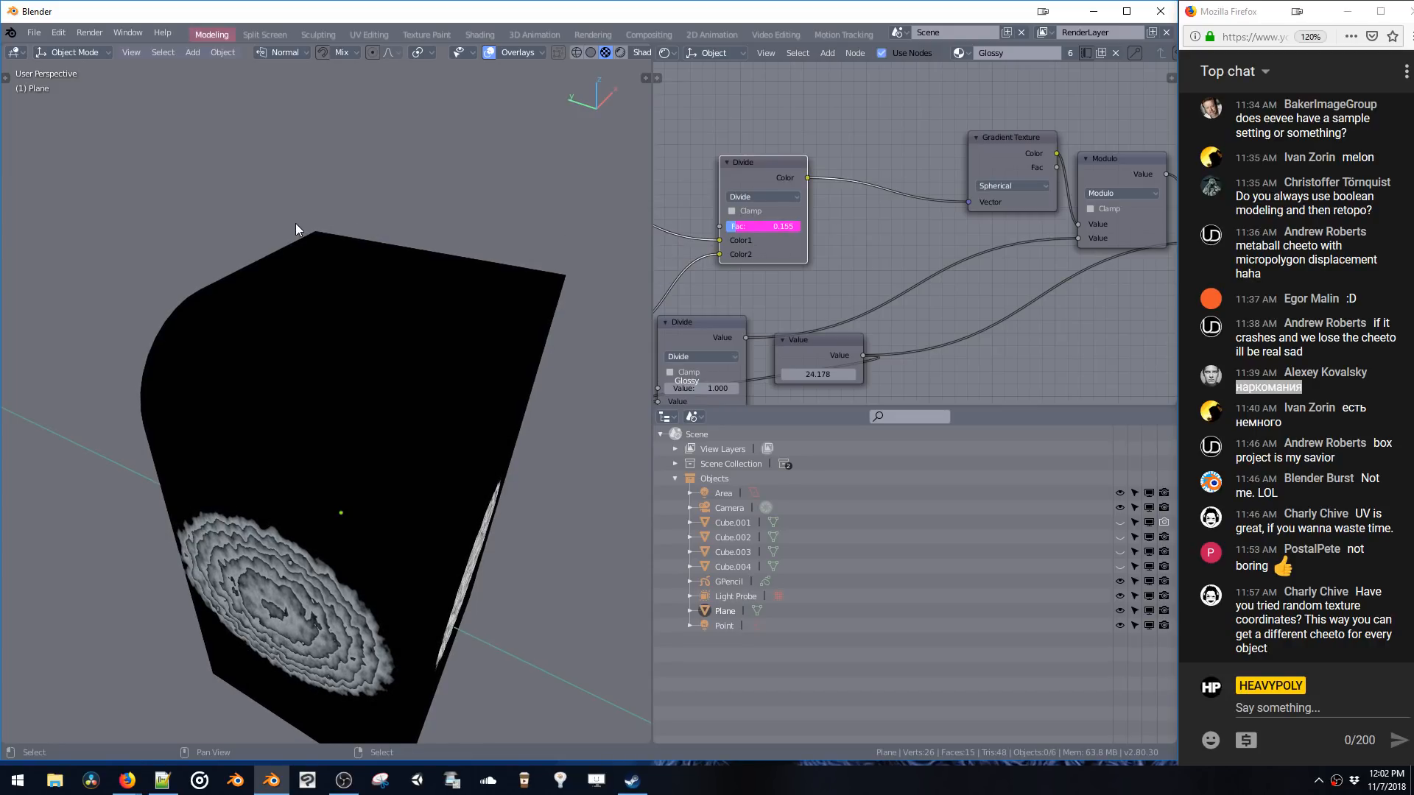
key("ctrl+alt+d")
- Duplicate the color Divide node, insert the copy before the Gradient Texture, and set its factor to 0.415
middle_click_drag(741, 187, 814, 143)
key("shift+d")
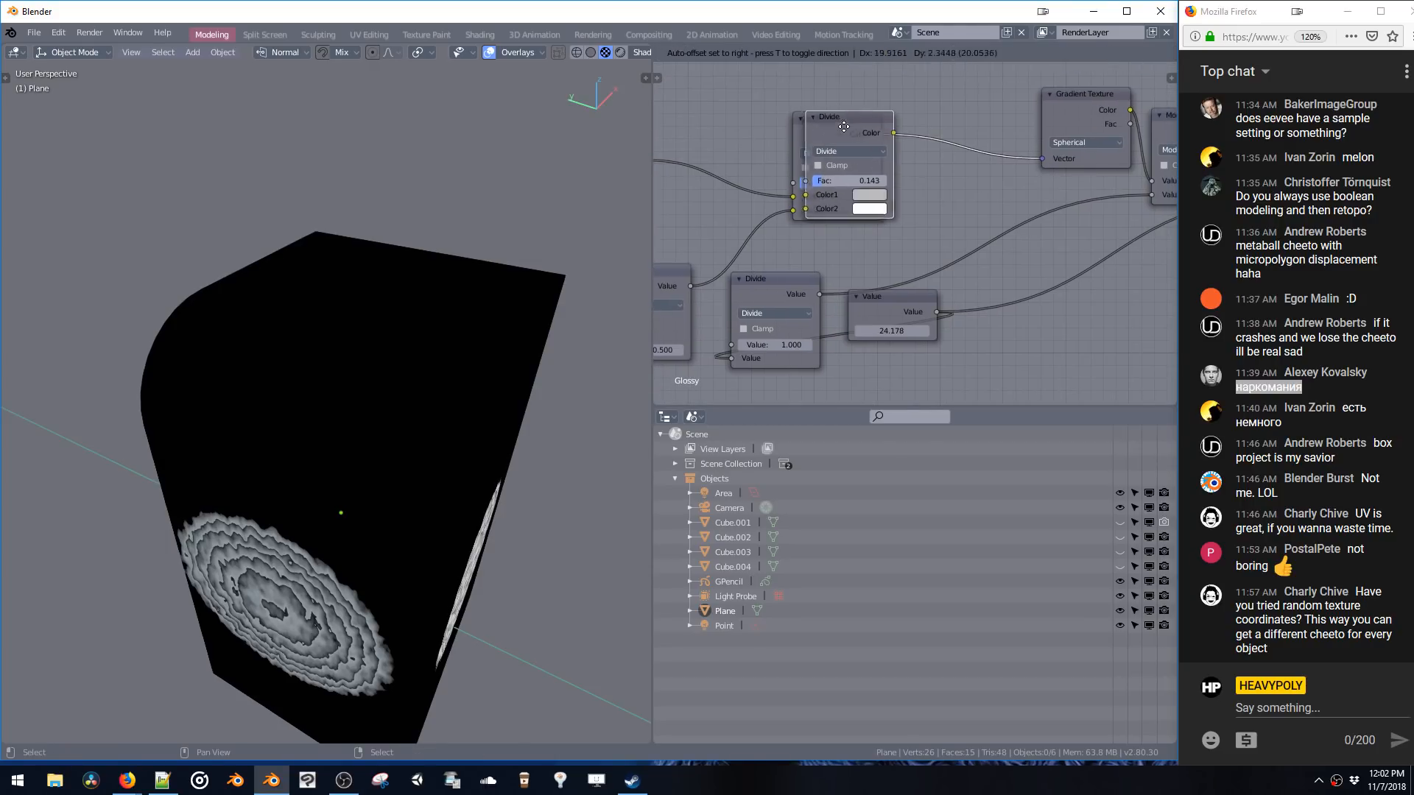
left_click(968, 117)
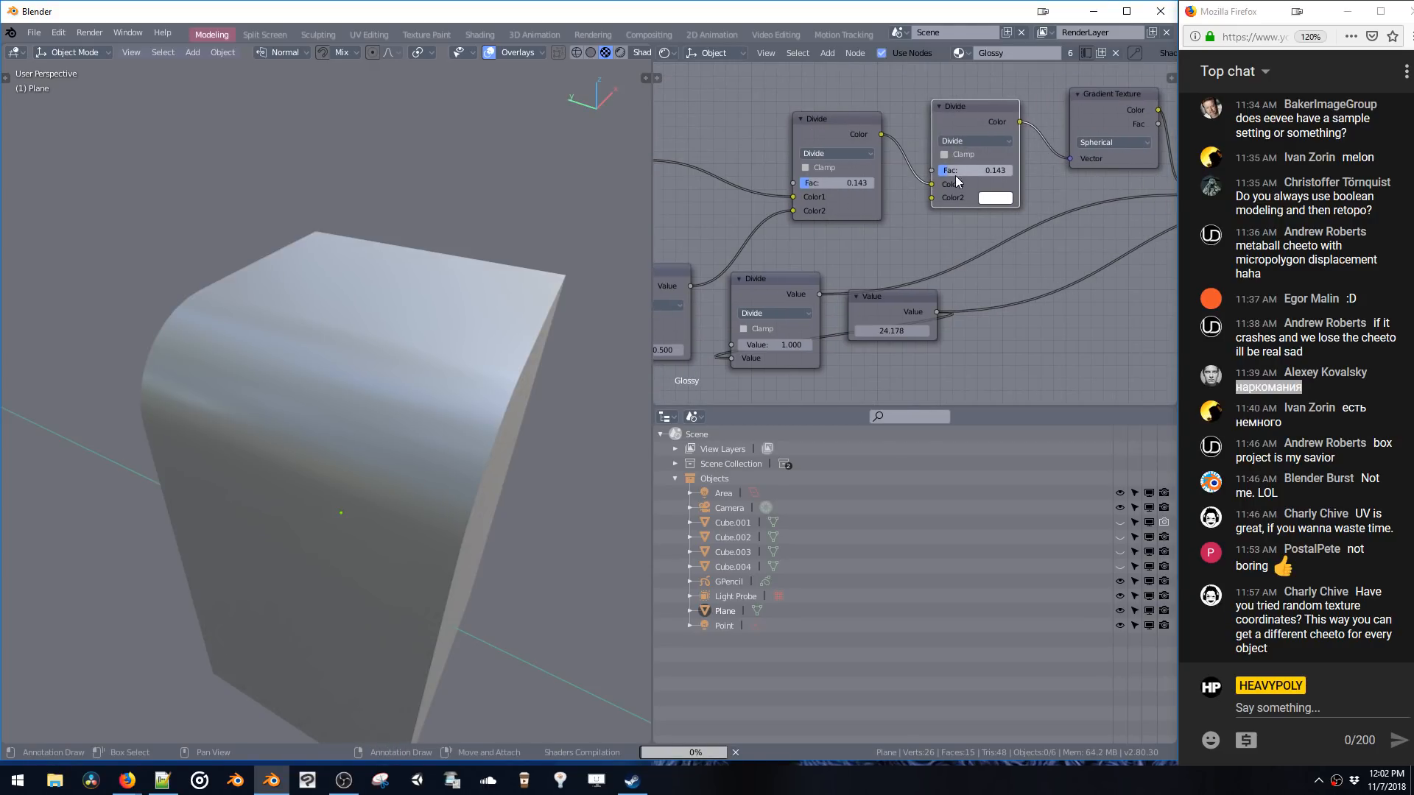
key("ctrl+d")
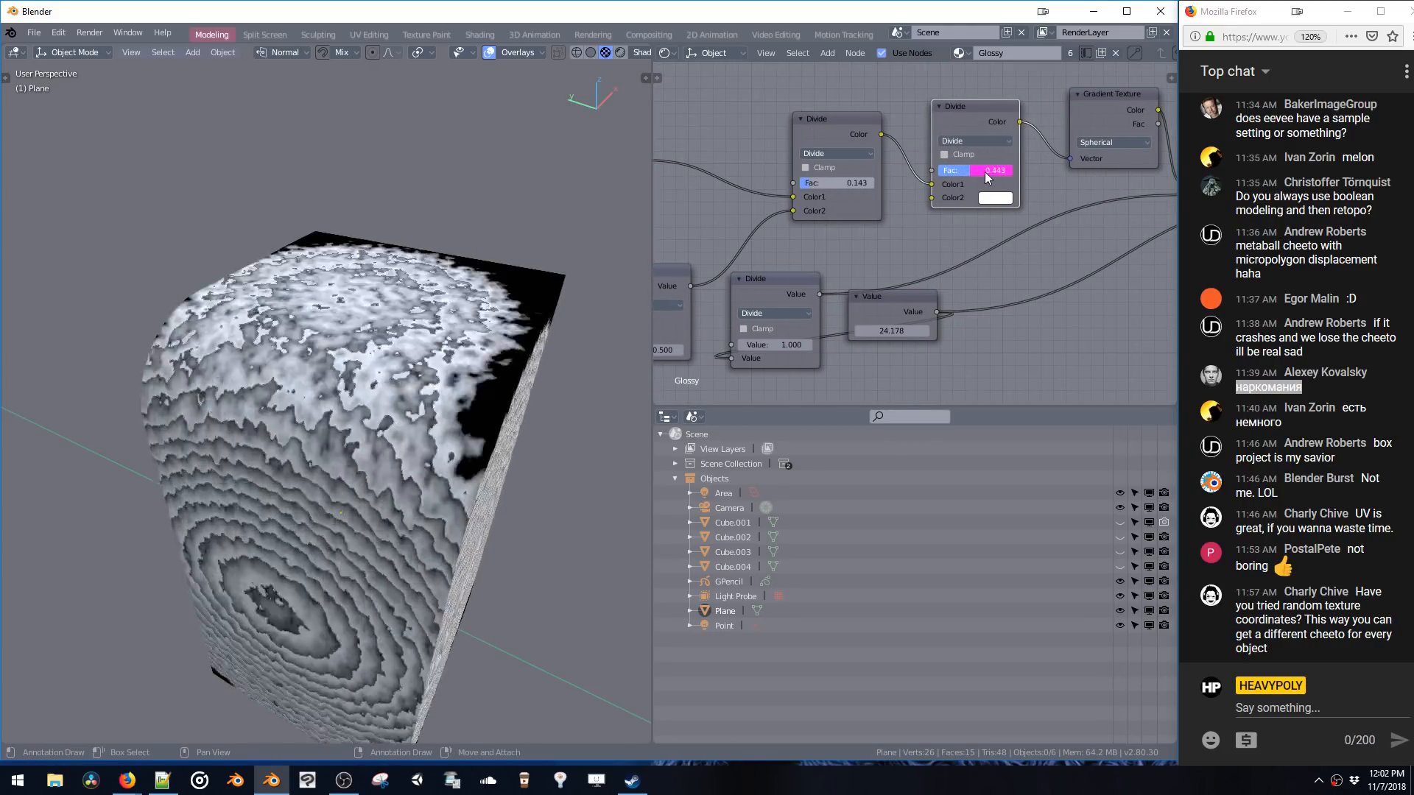
key("ctrl+alt+d")
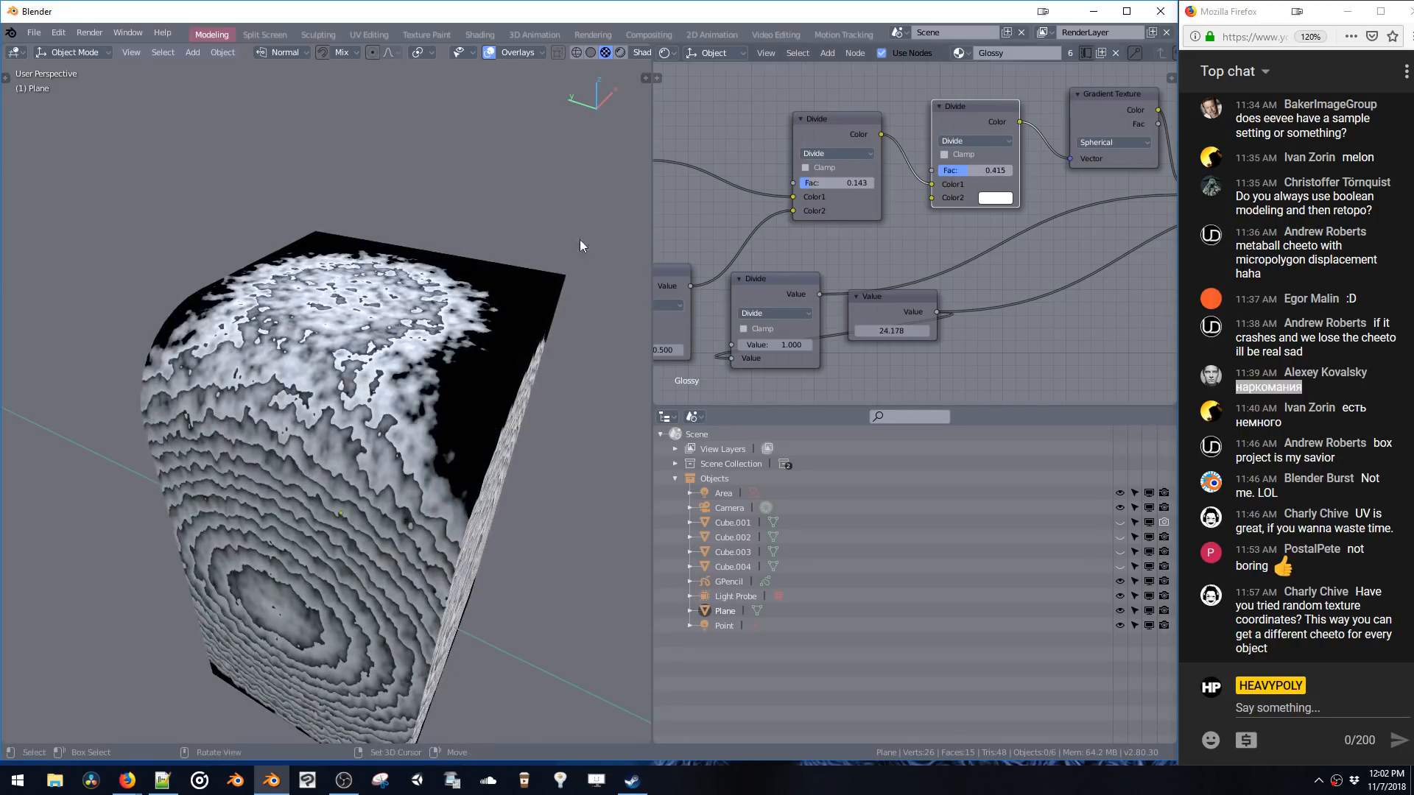
- View the block from the corner and spread the nodes to make room between the Gradient Texture and the Modulo node
middle_click_drag(580, 240, 441, 280)
middle_click_drag(441, 281, 430, 268, "shift")
middle_click_drag(929, 186, 916, 208, "ctrl")
middle_click_drag(1043, 206, 848, 224)
left_click_drag(912, 130, 896, 135)
left_click_drag(990, 145, 1021, 125)
left_click_drag(1125, 147, 1223, 144)
key("shift+a")
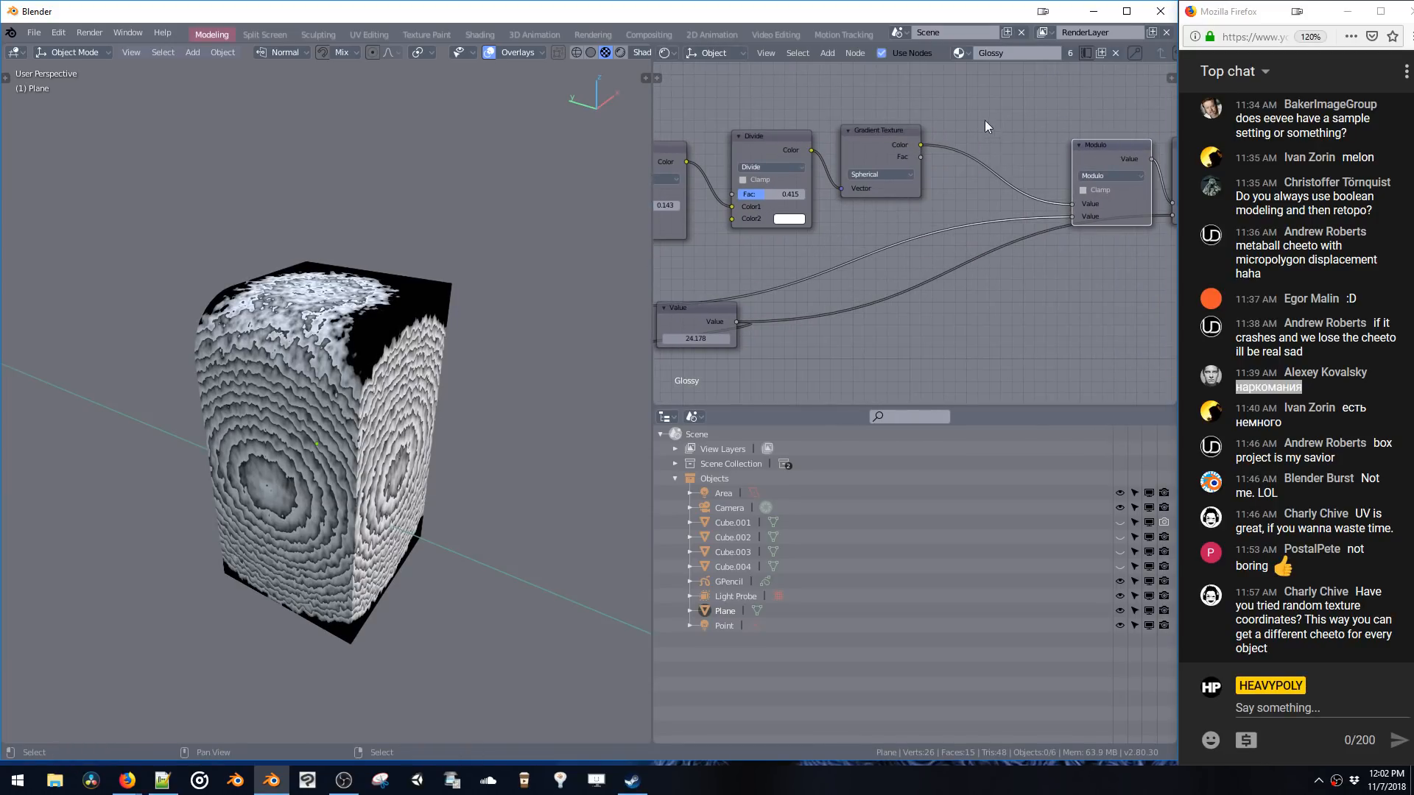
left_click(974, 122)
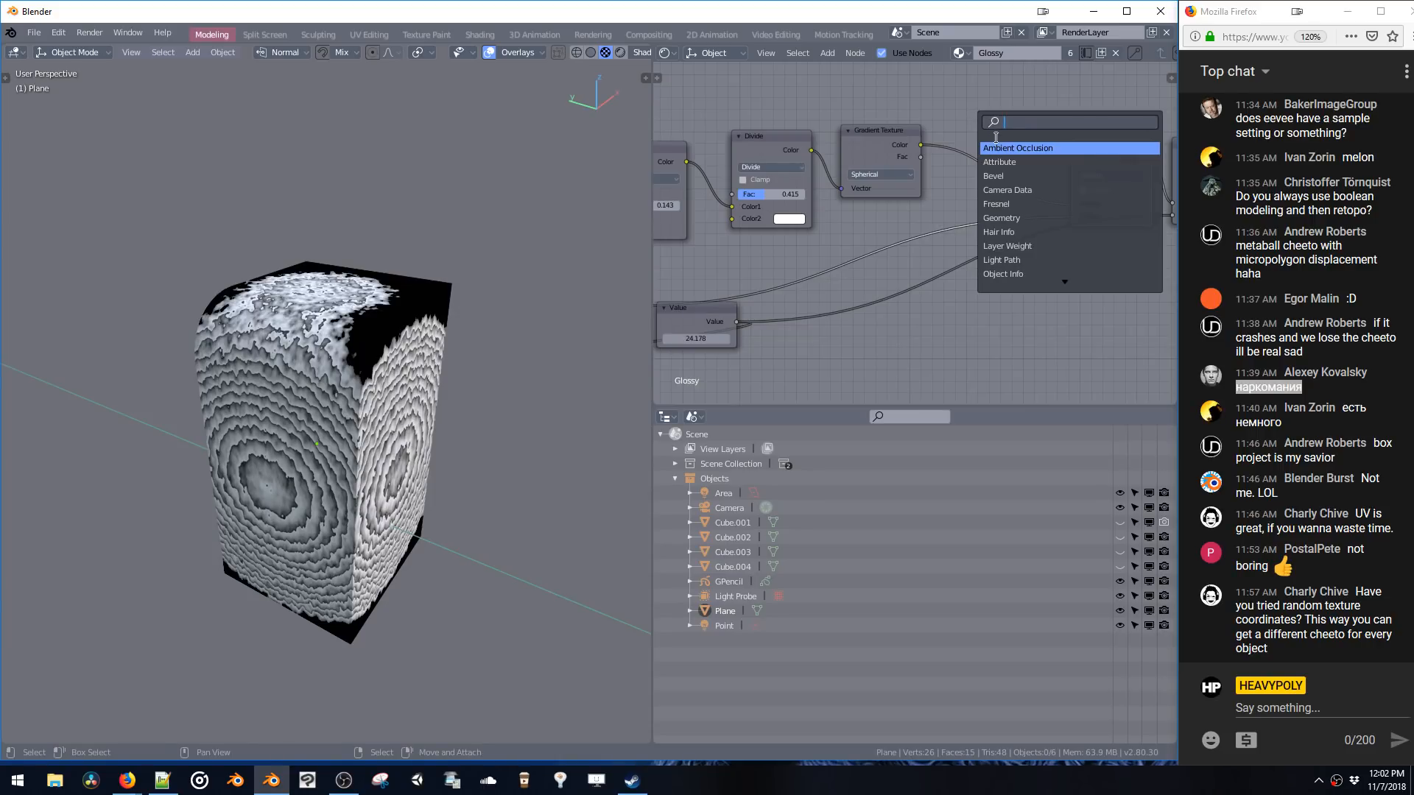
type("MIX")
left_click(1001, 148)
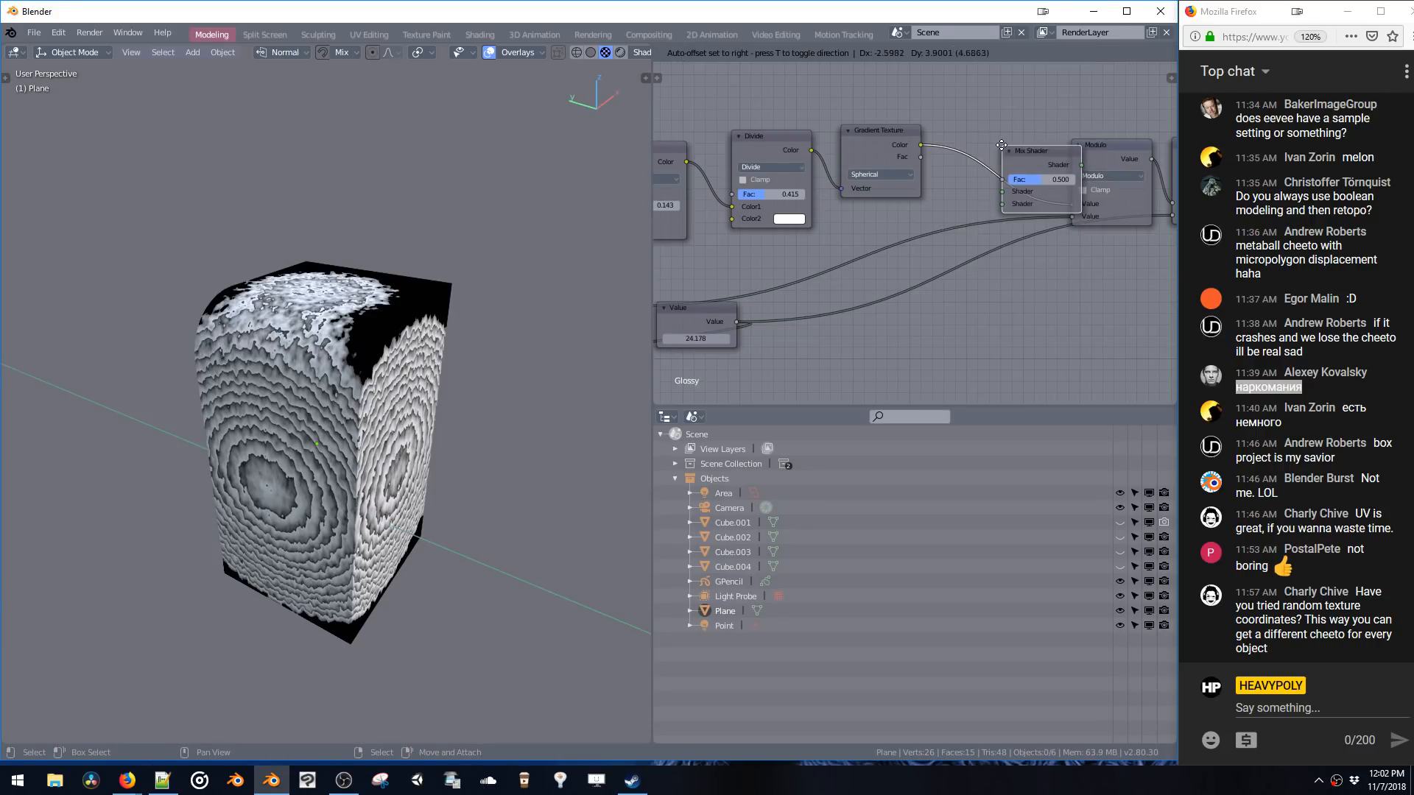
key("Escape")
- Insert a MixRGB node between the Gradient Texture and the Modulo node and set its Color2 to red
key("shift+a")
left_click(989, 90)
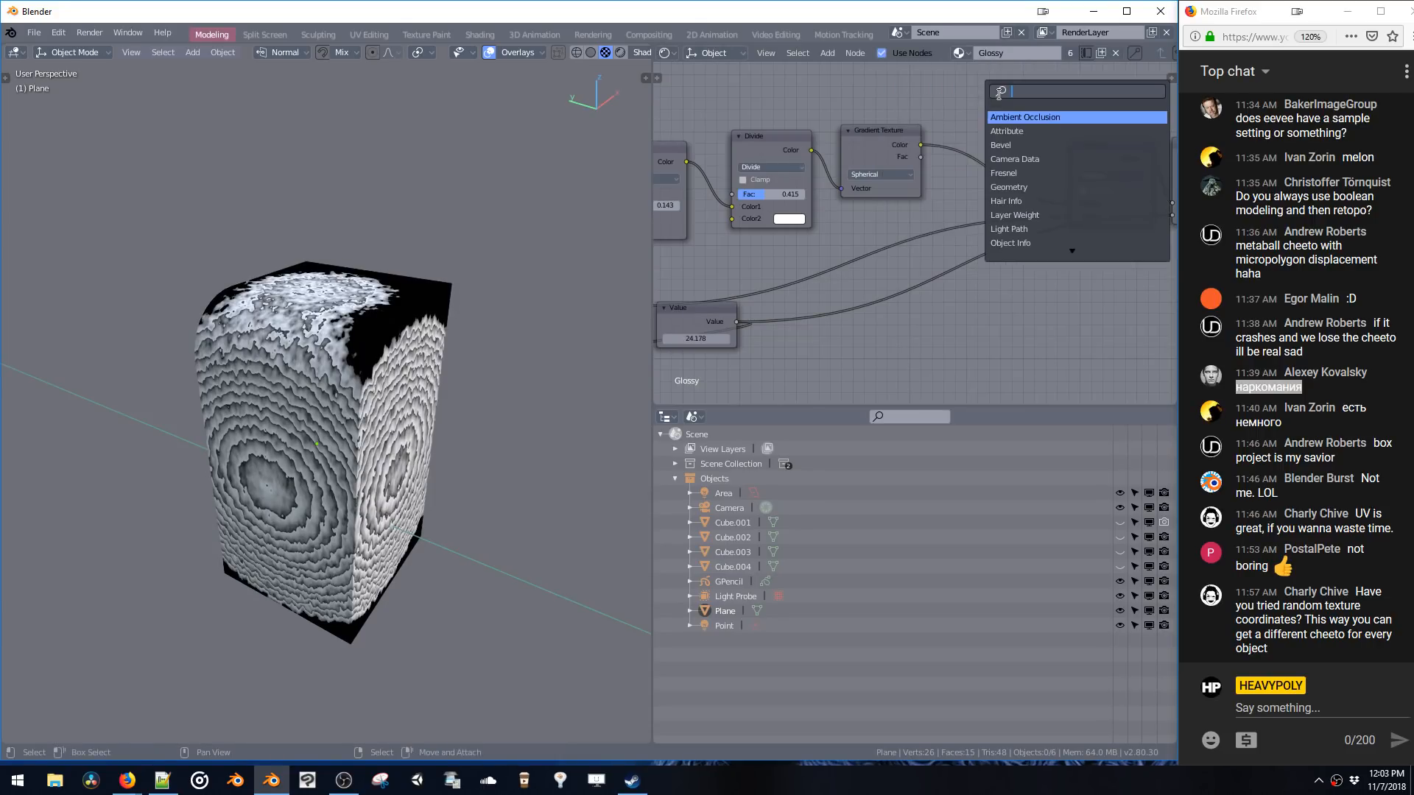
type("MIX")
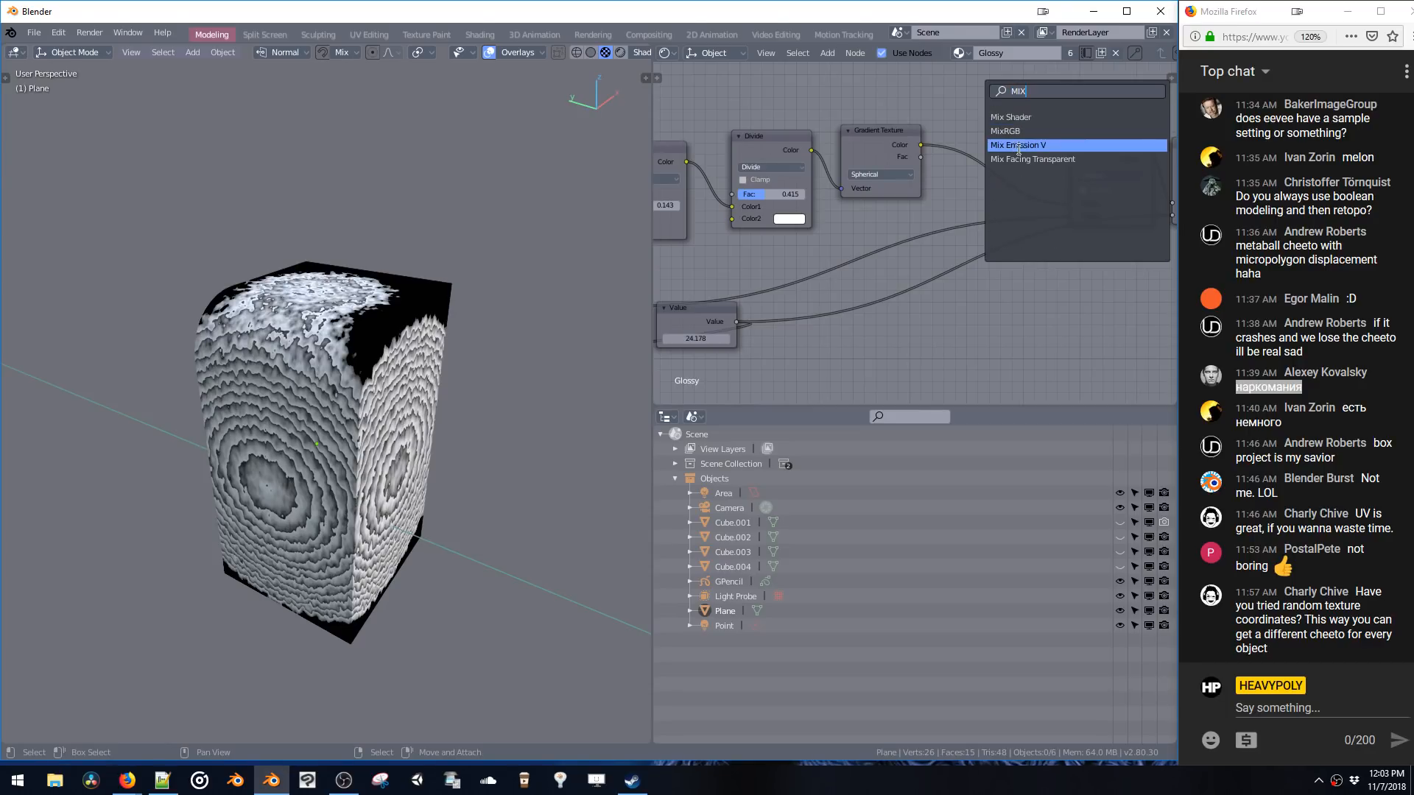
left_click(1010, 133)
left_click(980, 81)
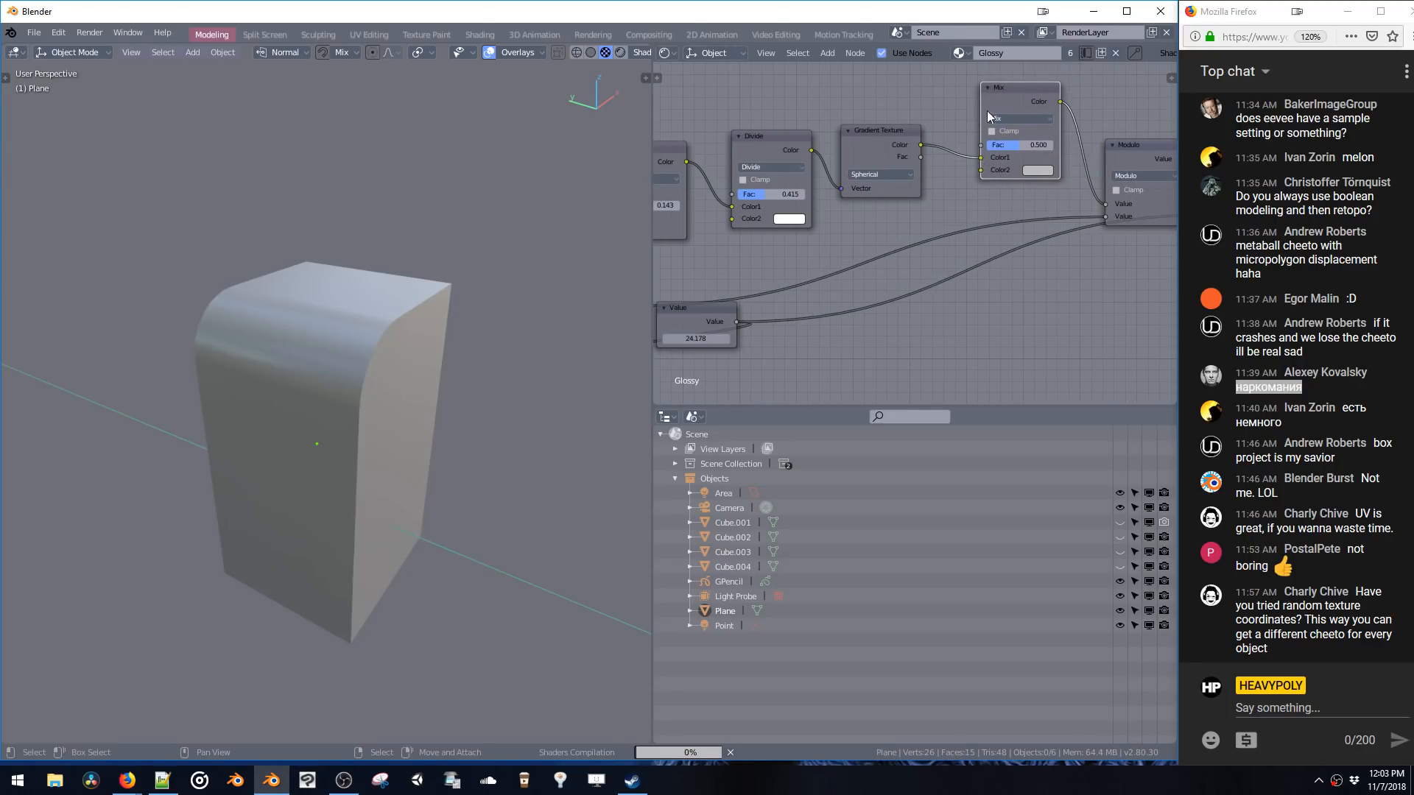
left_click(1032, 170)
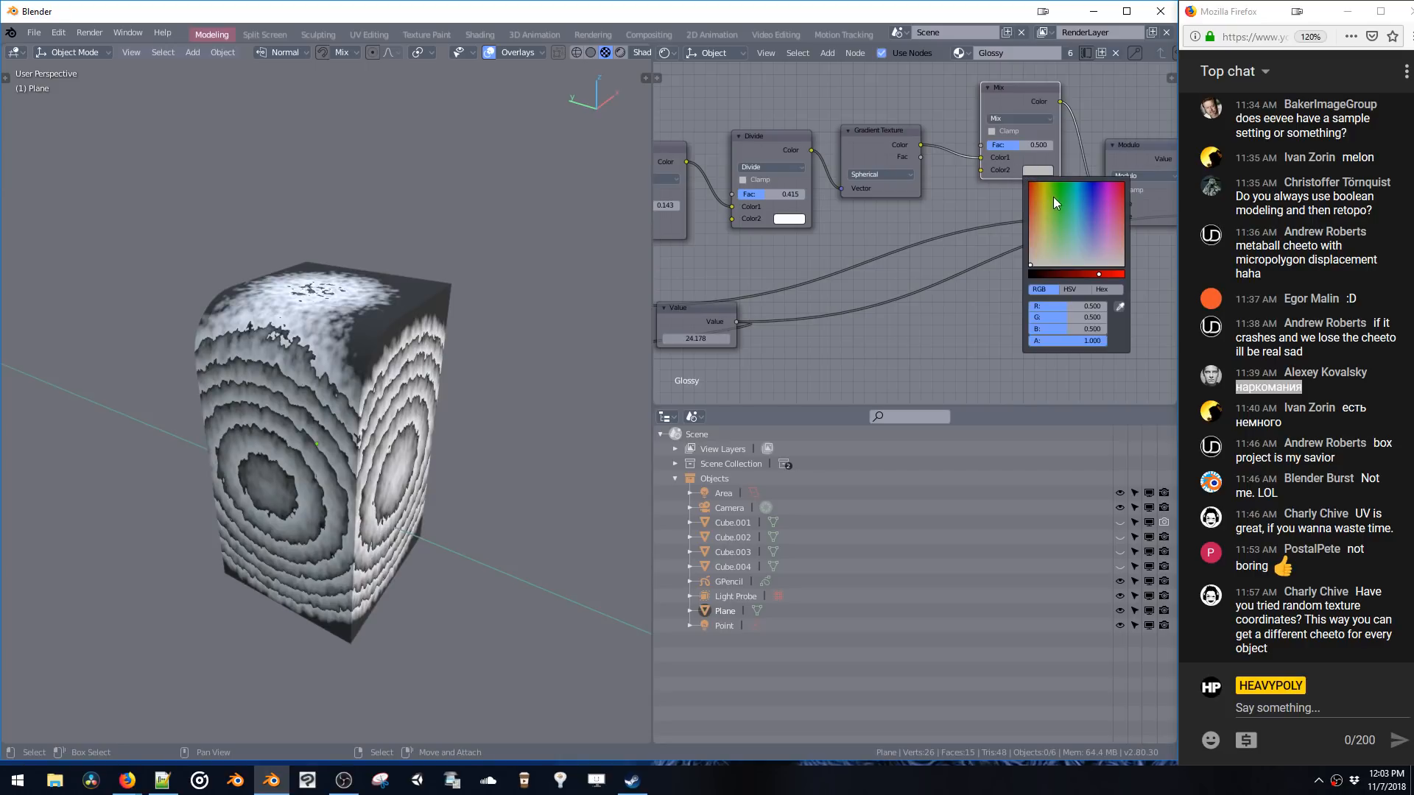
left_click_drag(1053, 196, 1128, 190)
- Reconnect the Gradient Texture directly to Modulo and move the Mix node between Multiply and the Principled BSDF's Base Color
middle_click_drag(1141, 142, 1021, 161)
left_click_drag(1021, 161, 991, 159)
left_click_drag(955, 225, 956, 225)
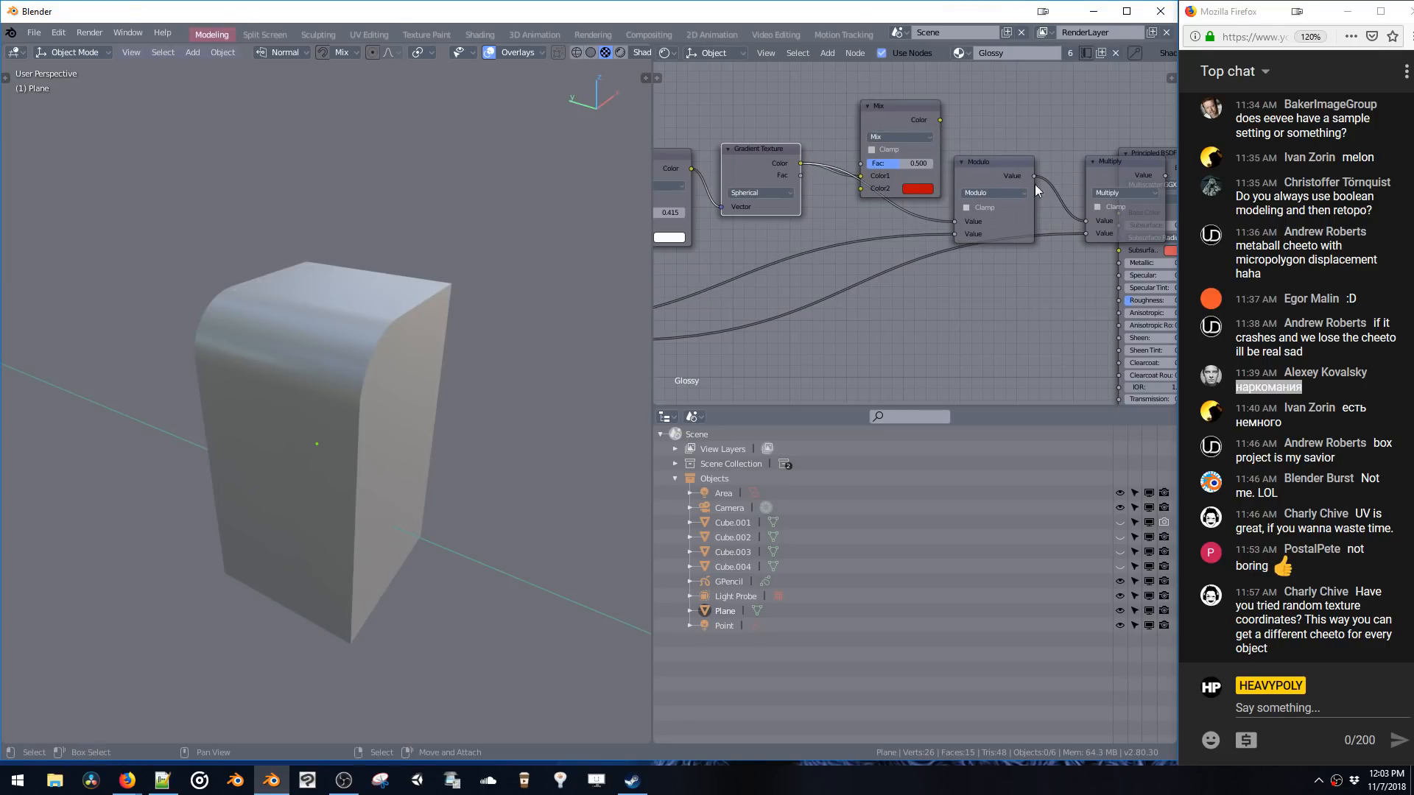
middle_click_drag(956, 225, 840, 233)
left_click_drag(979, 170, 761, 232)
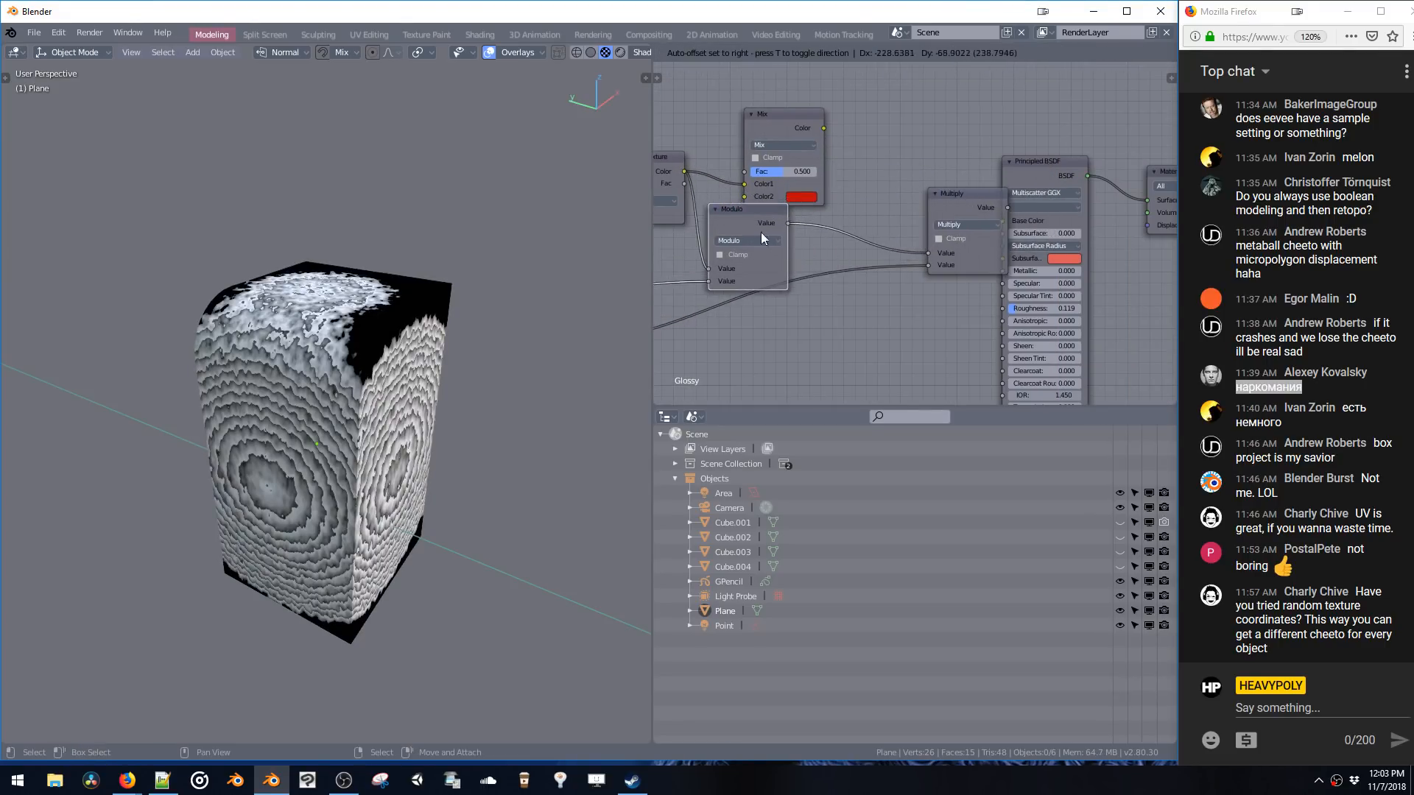
left_click_drag(962, 192, 848, 222)
left_click_drag(789, 131, 957, 162)
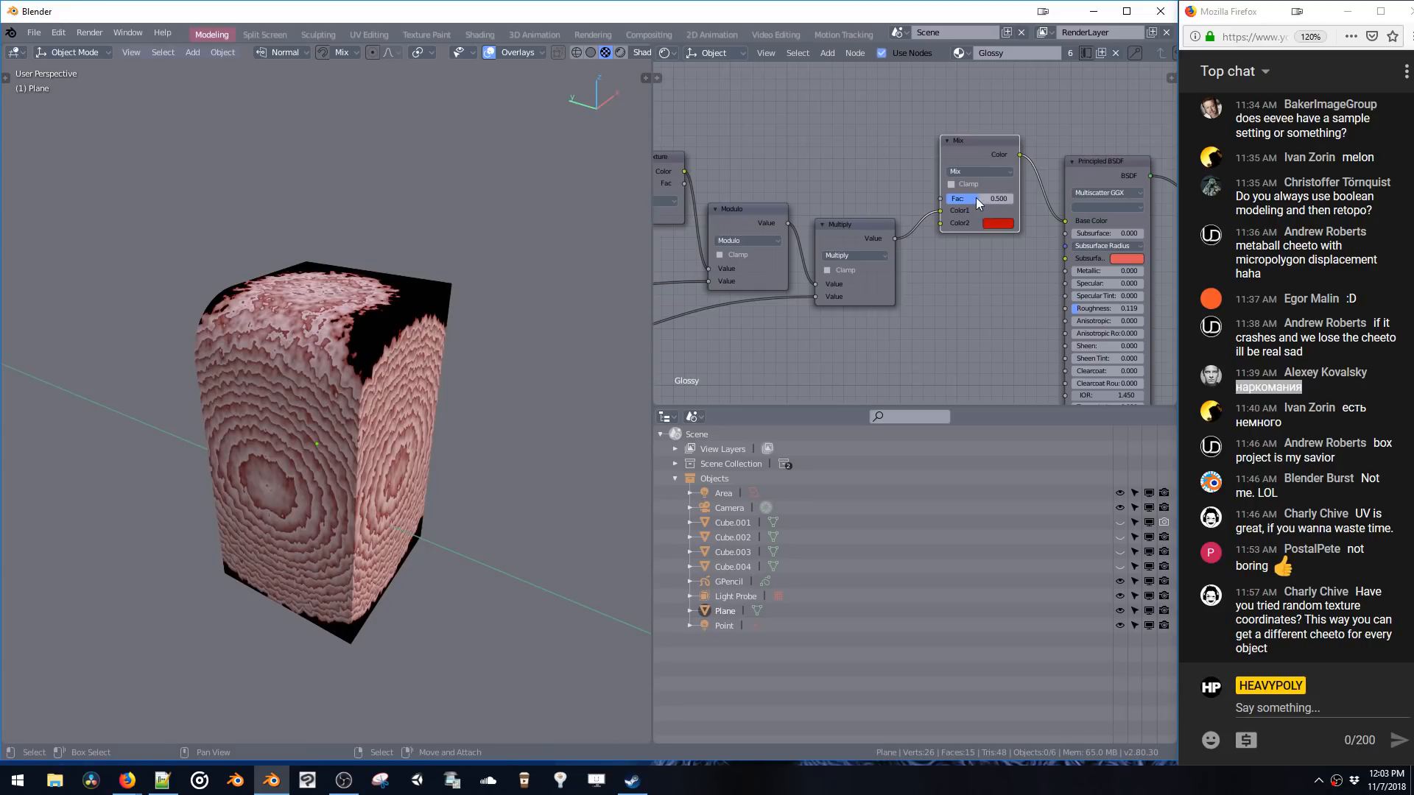
- Change the Mix node's blend mode to Overlay and set its factor to 1.000
mouse_move(976, 198)
left_mouse_down()
mouse_move(1018, 196)
mouse_move(1002, 197)
left_mouse_up()
left_click(981, 171)
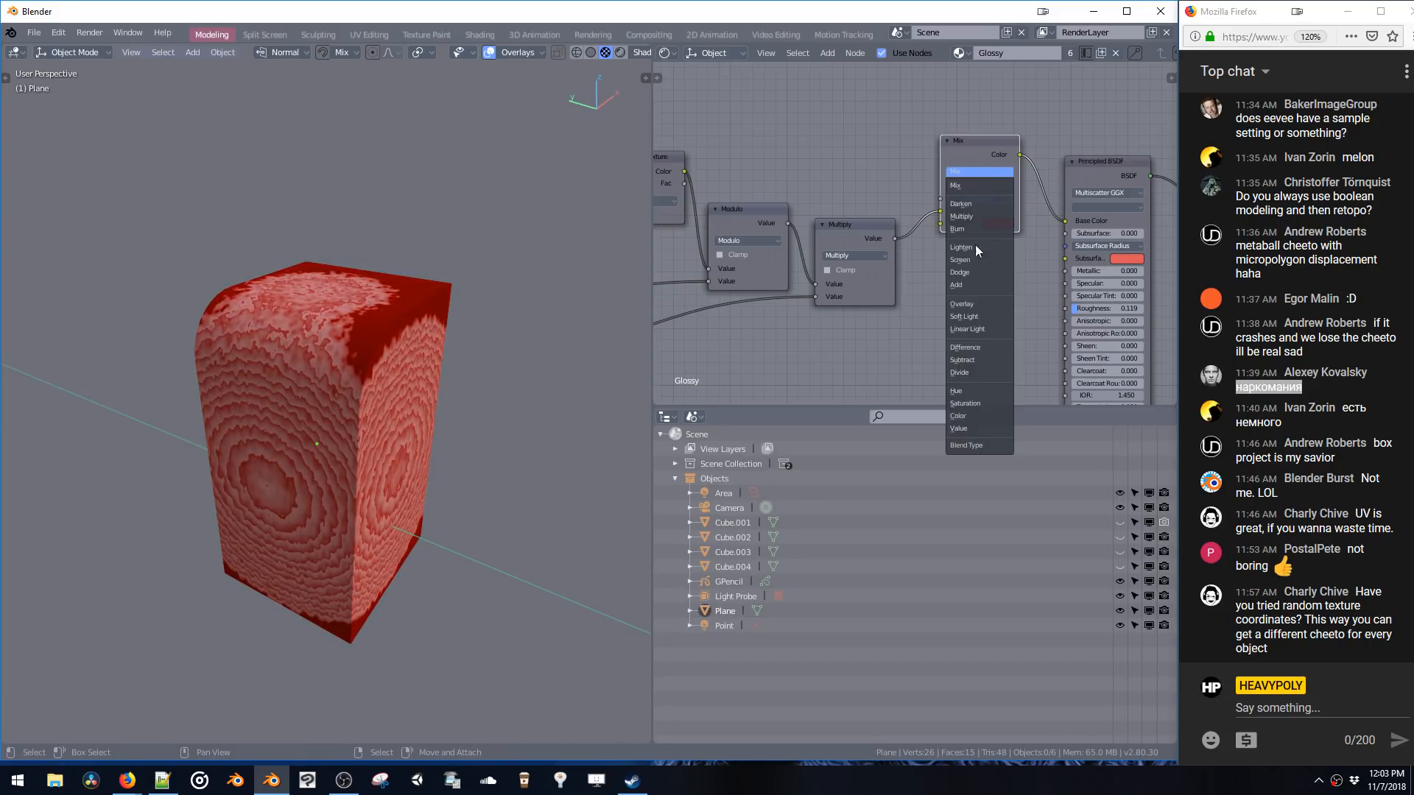
left_click(974, 302)
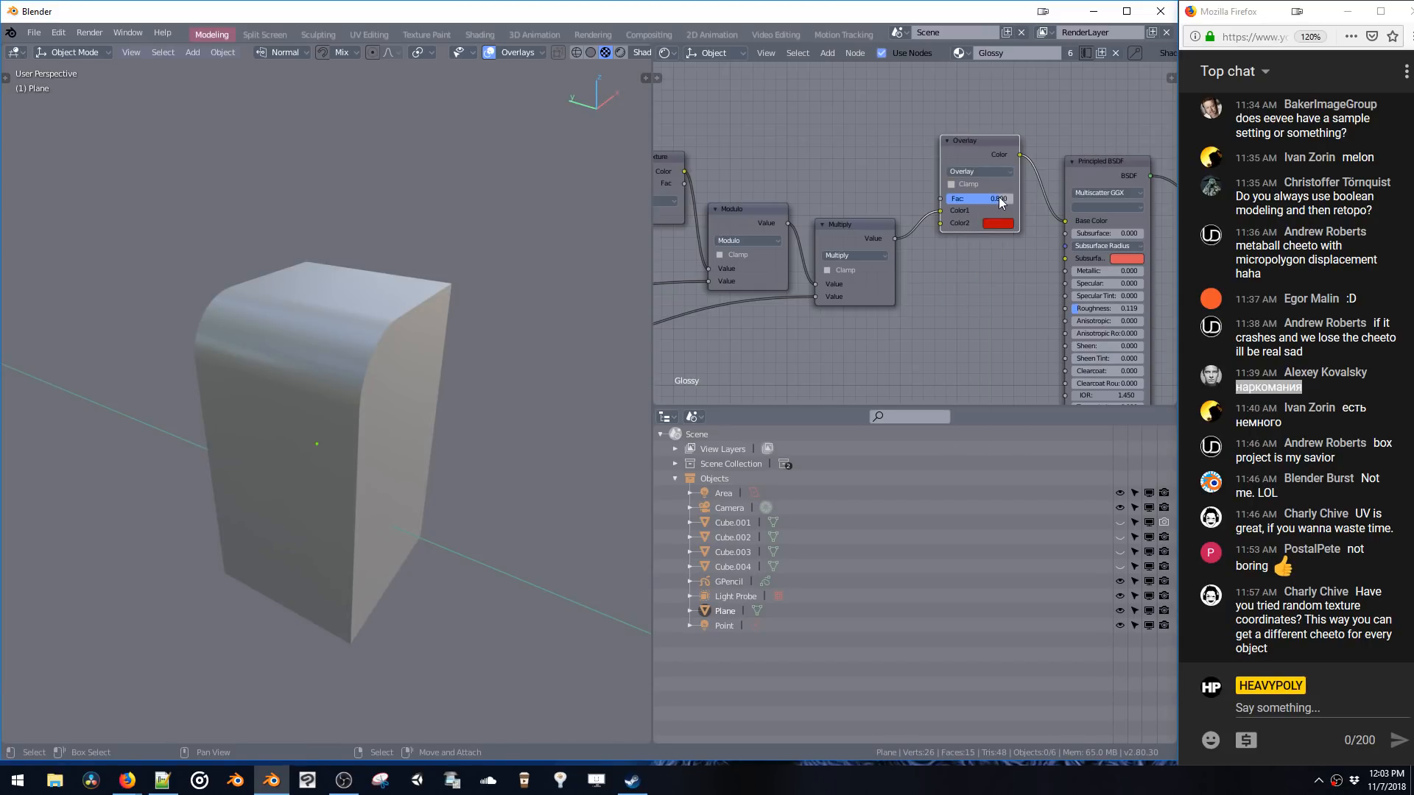
left_click_drag(999, 197, 1025, 200)
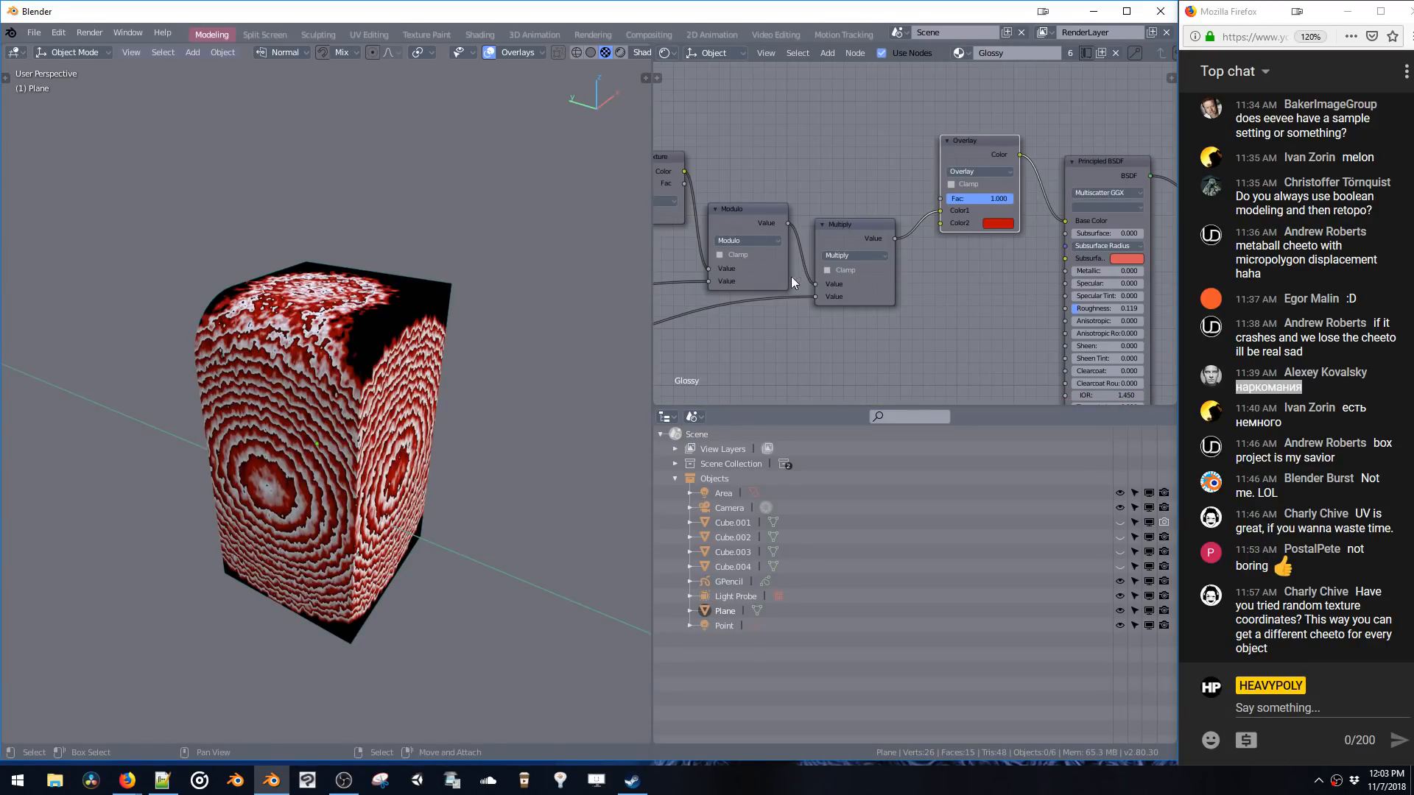
- Duplicate the block's entire linked mesh in Edit Mode and place the copy beside the original
middle_click_drag(793, 286, 848, 269)
scroll(847, 269, "down", 3)
middle_click_drag(758, 346, 842, 318)
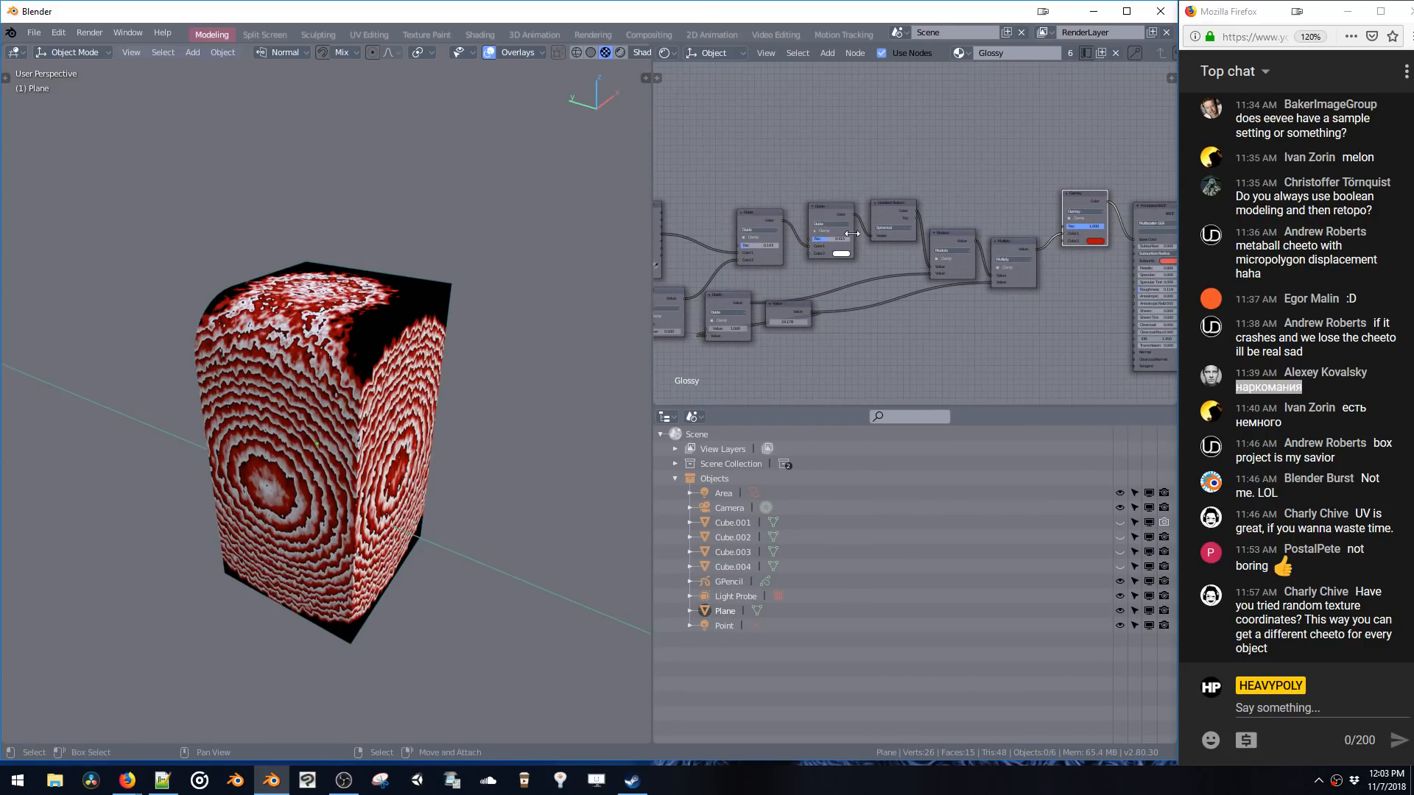
middle_click_drag(852, 233, 876, 213)
key("Tab")
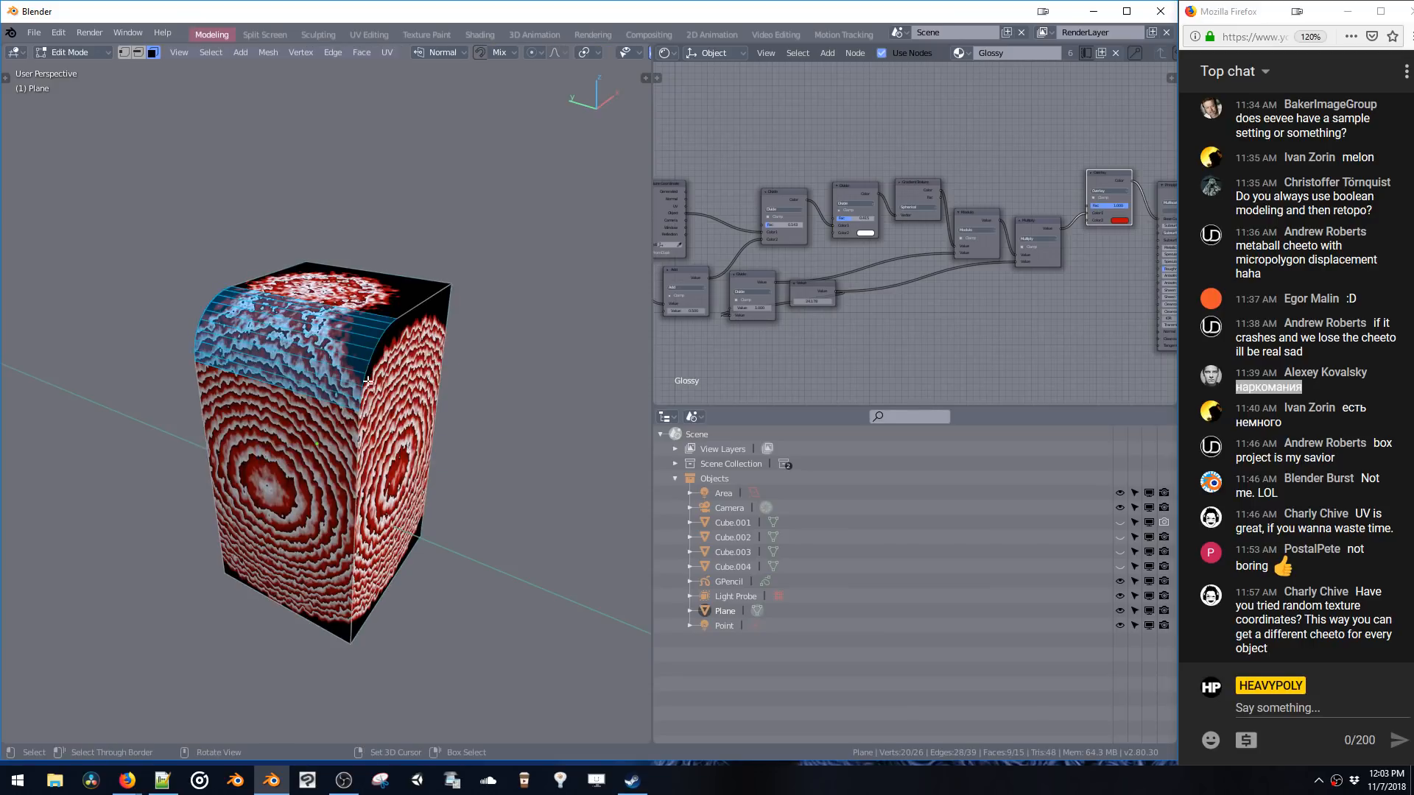
key("ctrl+l")
key("shift+d")
left_click(561, 353)
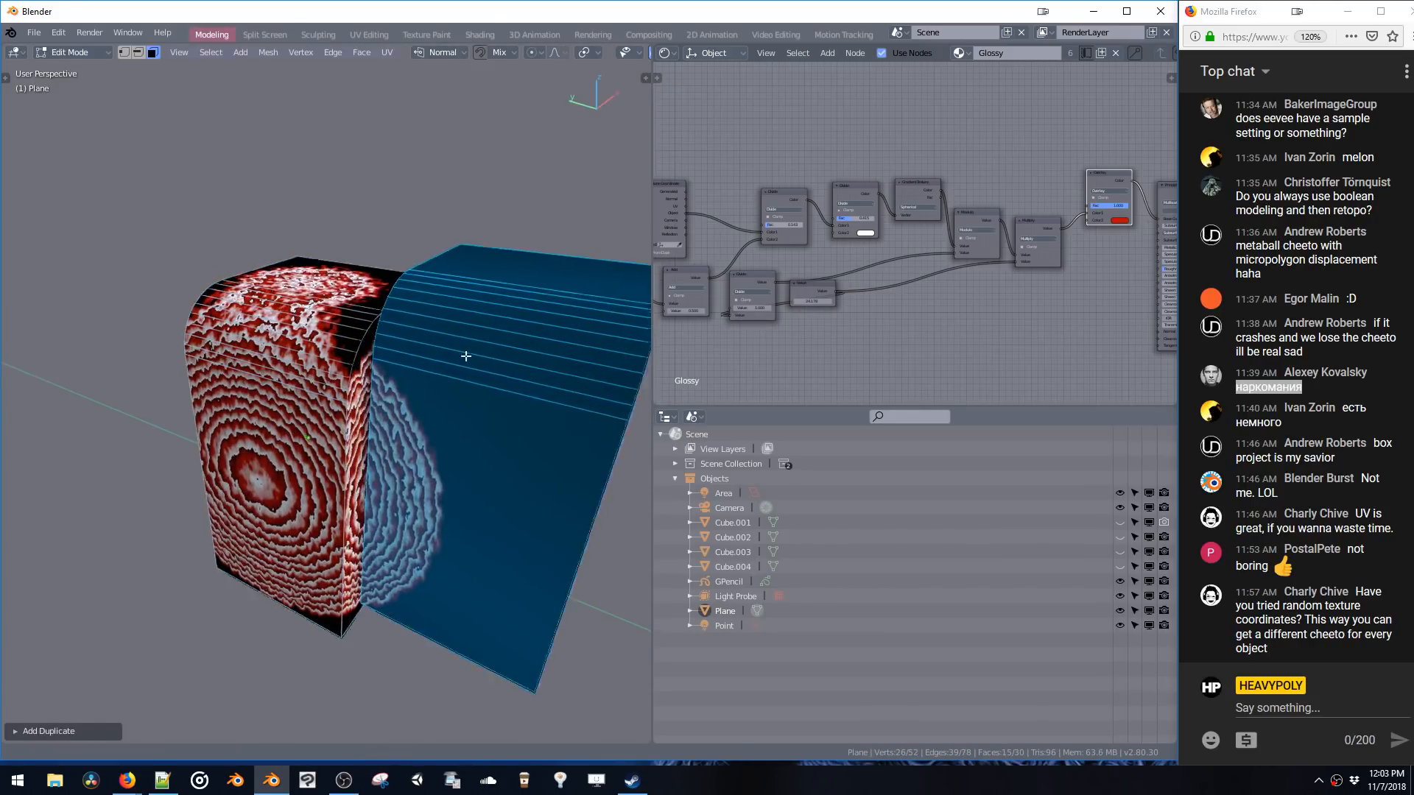
- Separate the duplicated block into its own object and return to Object Mode
scroll(478, 346, "up", 3)
middle_click_drag(434, 340, 495, 297)
key("p")
left_click(455, 318)
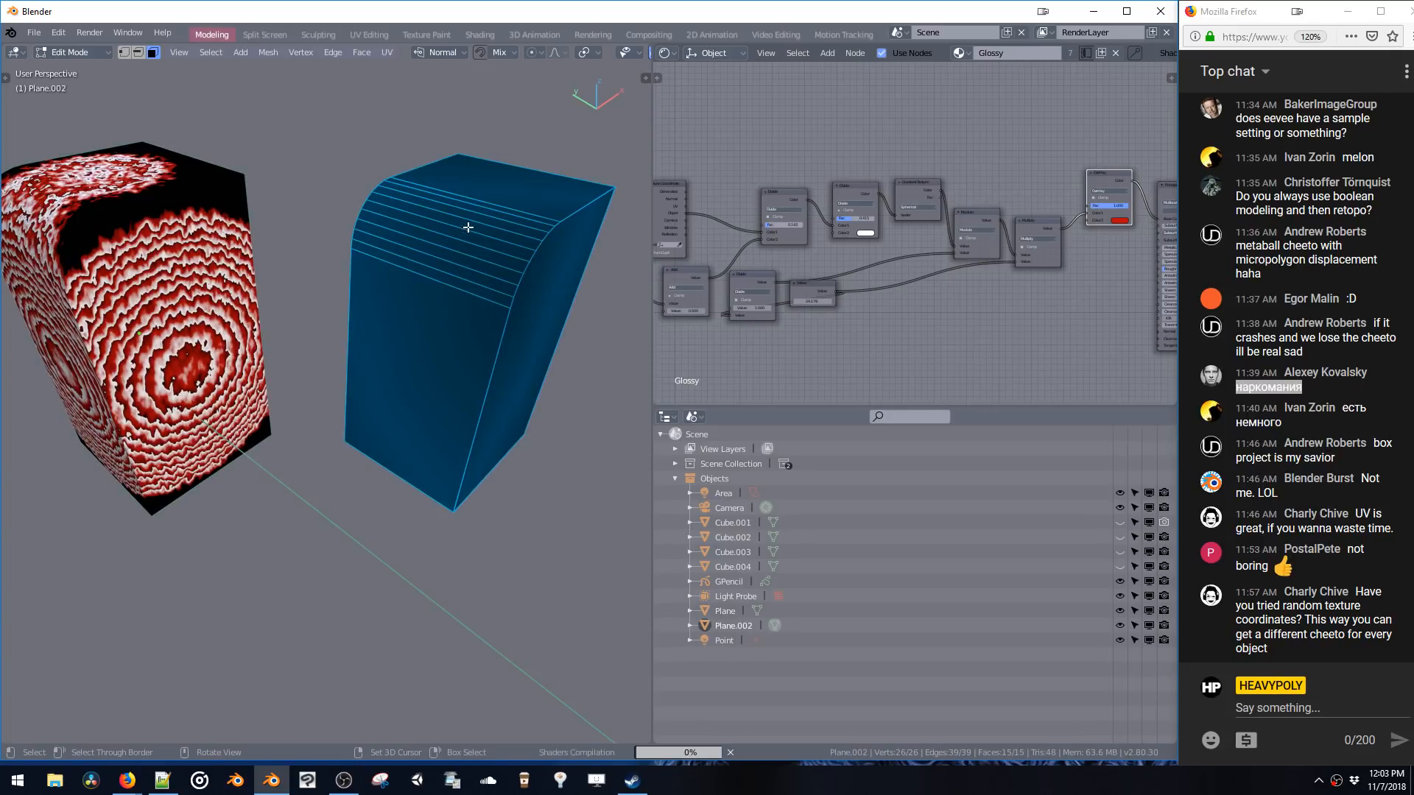
middle_click_drag(463, 274, 505, 336)
left_click(443, 387)
key("Tab")
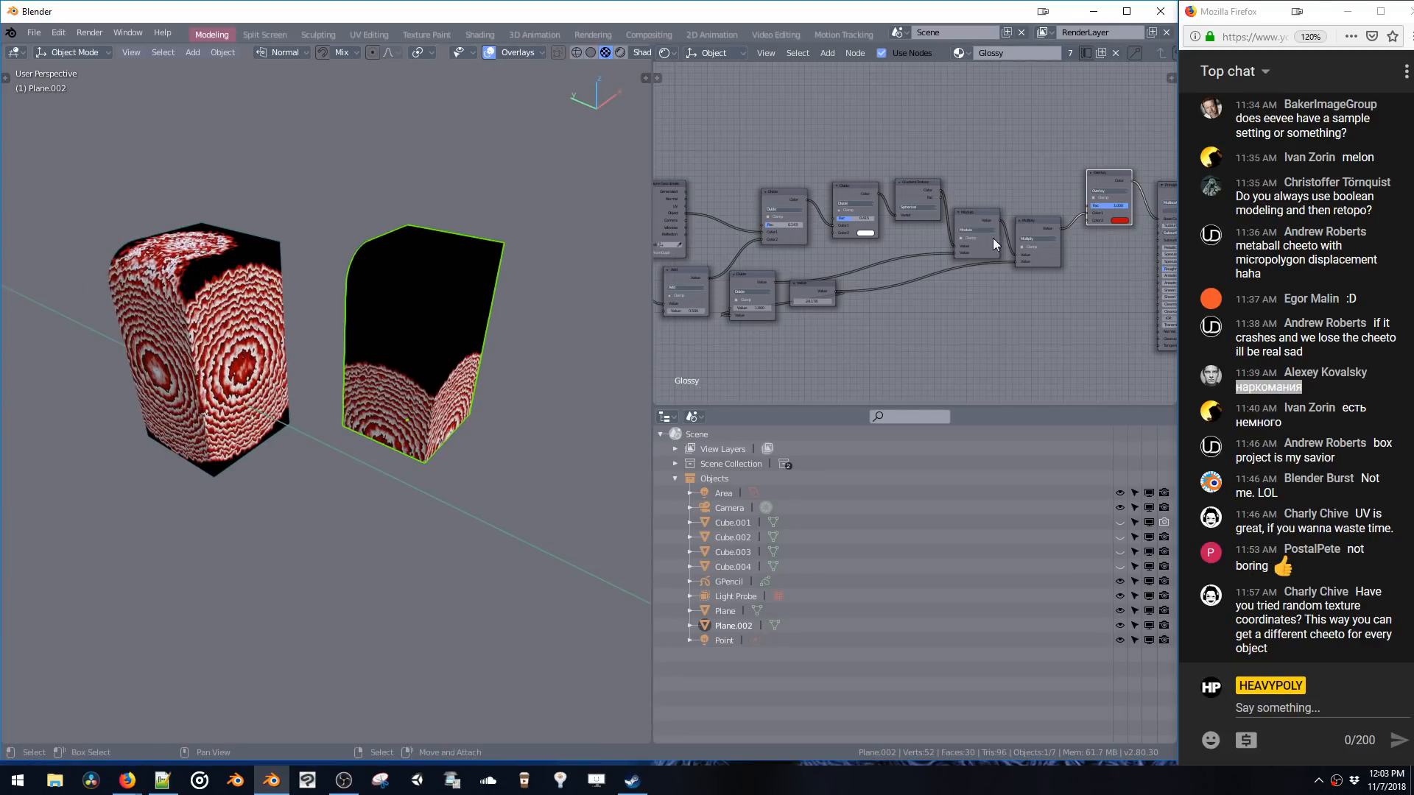
middle_click_drag(992, 237, 989, 284)
key("shift+a")
left_click(833, 153)
type("G")
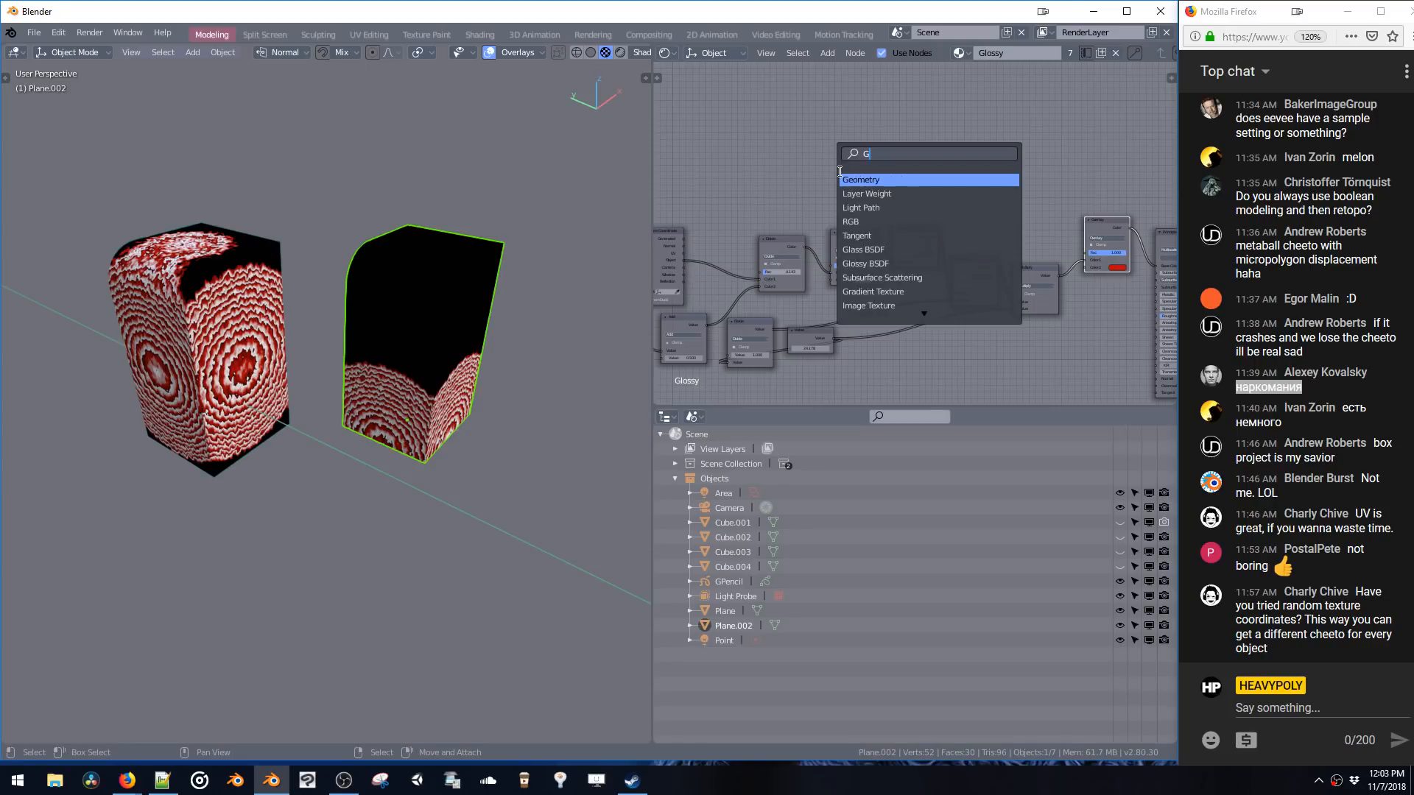
type("eo")
key("Return")
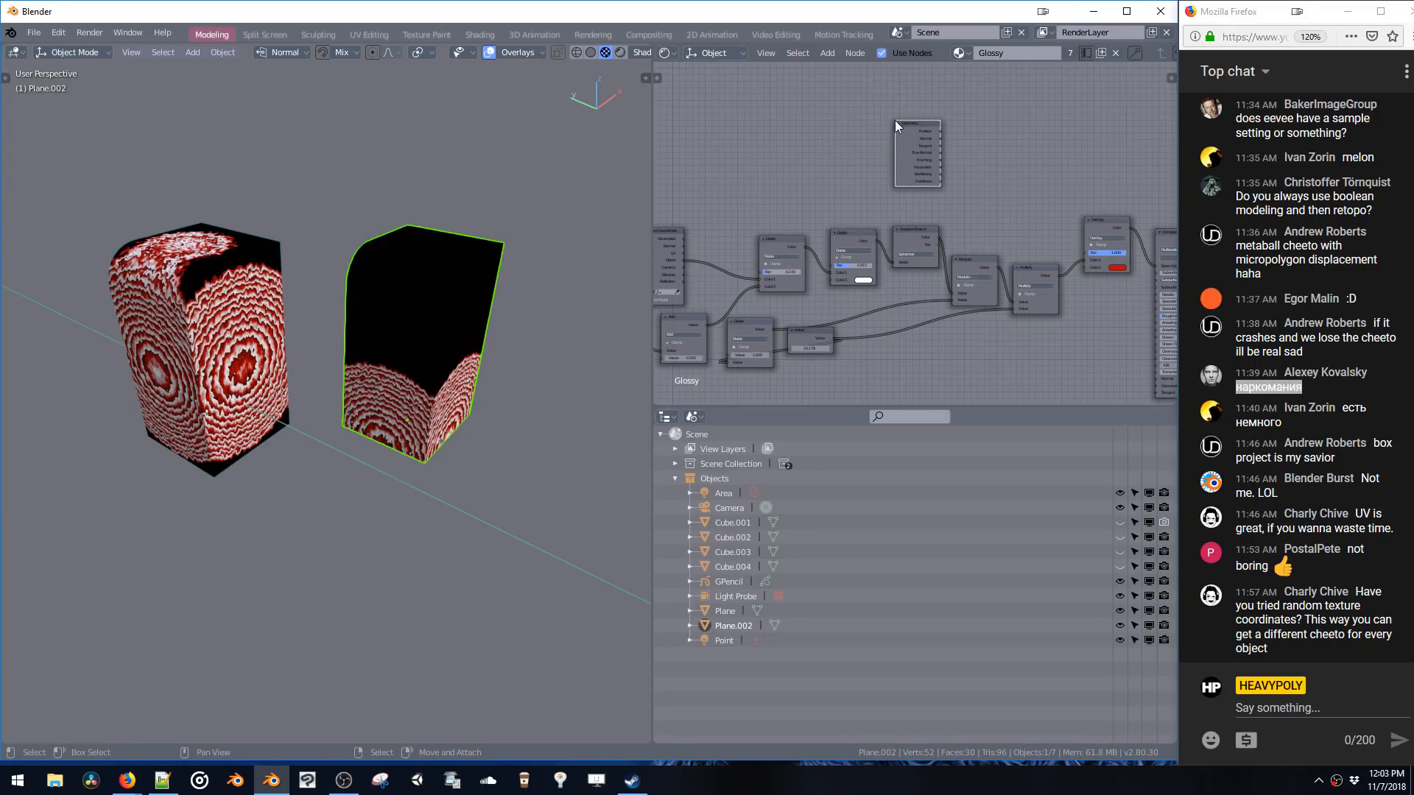
key("ctrl+z")
- Add an Object Info node above the node chain and move the Overlay node lower to make room
key("shift+a")
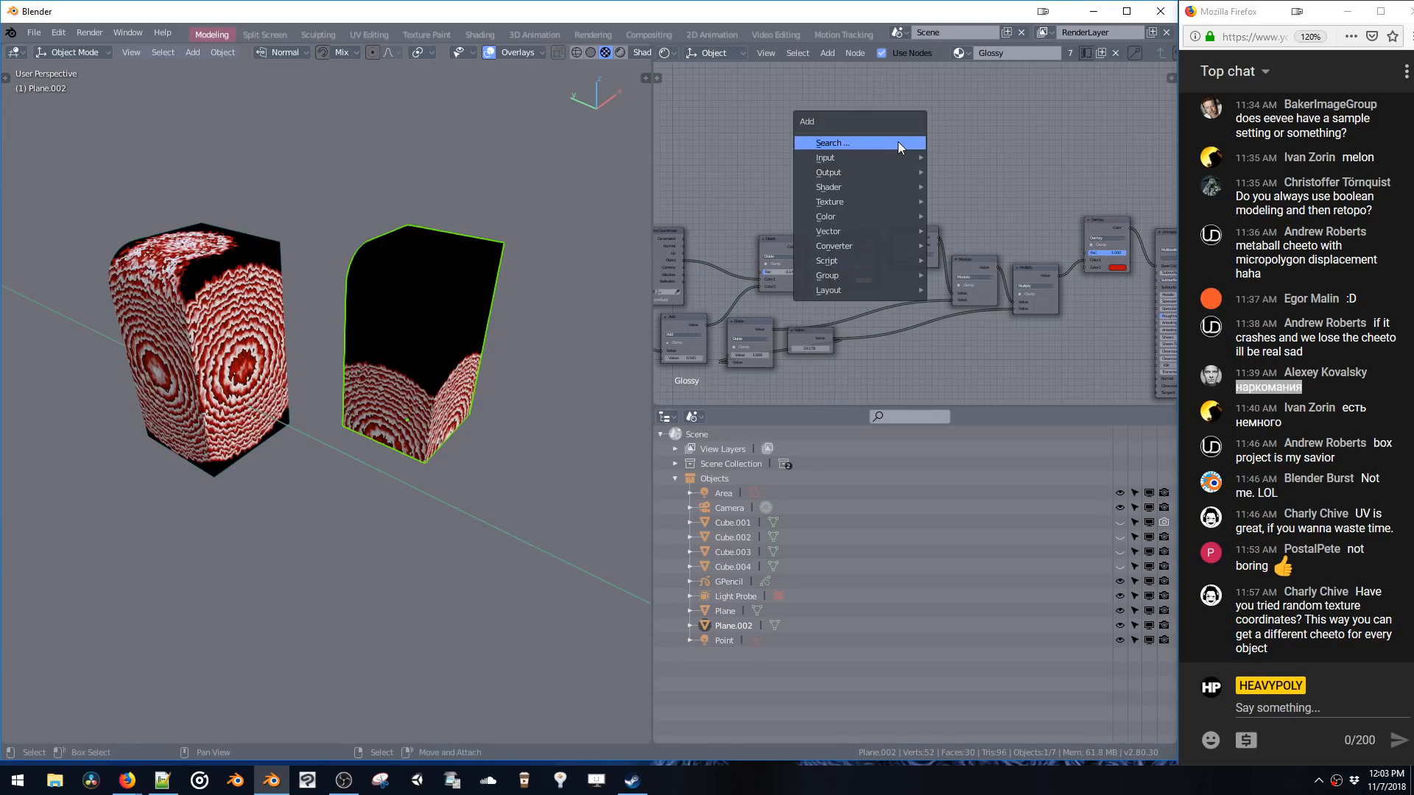
left_click(898, 143)
type("TEX")
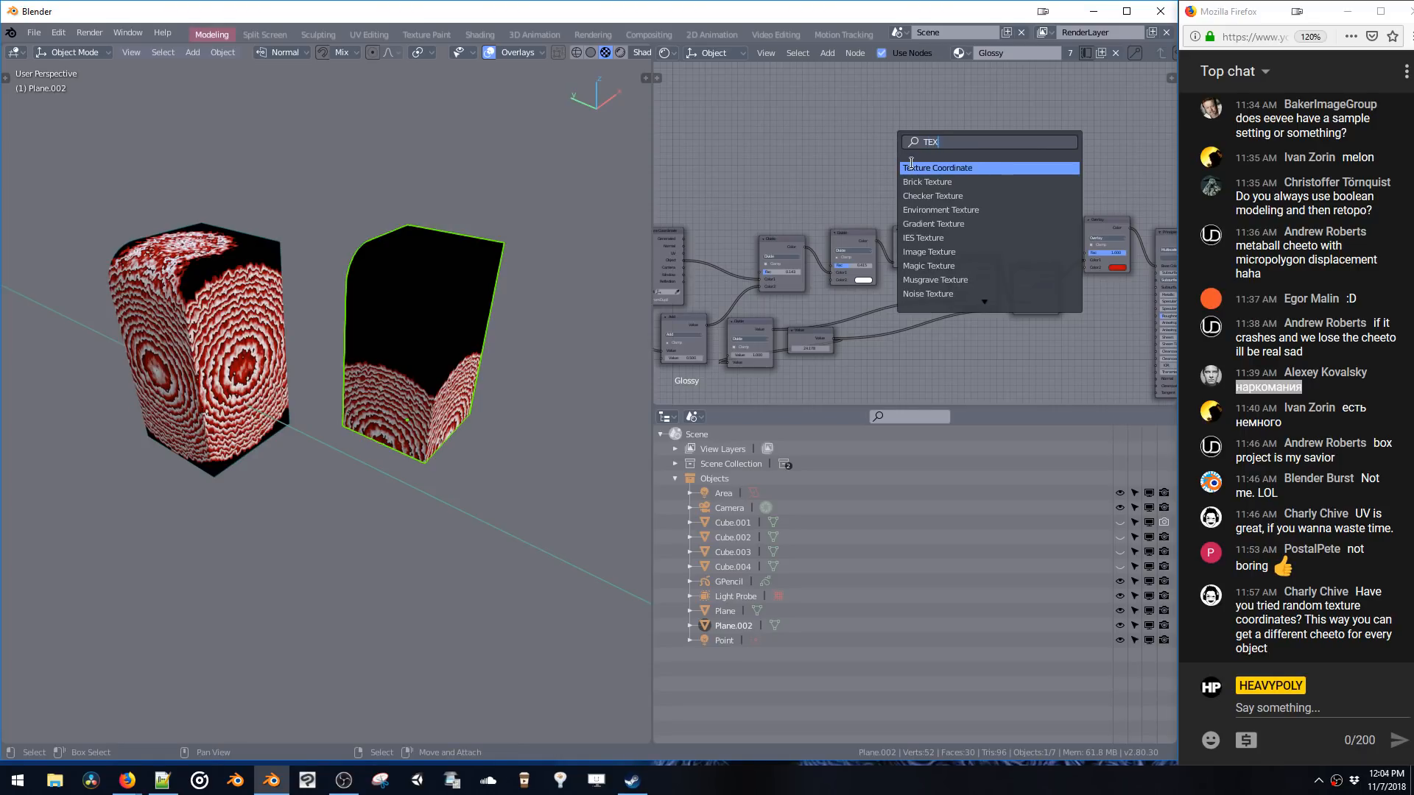
key("BackSpace")
key("BackSpace")
key("BackSpace")
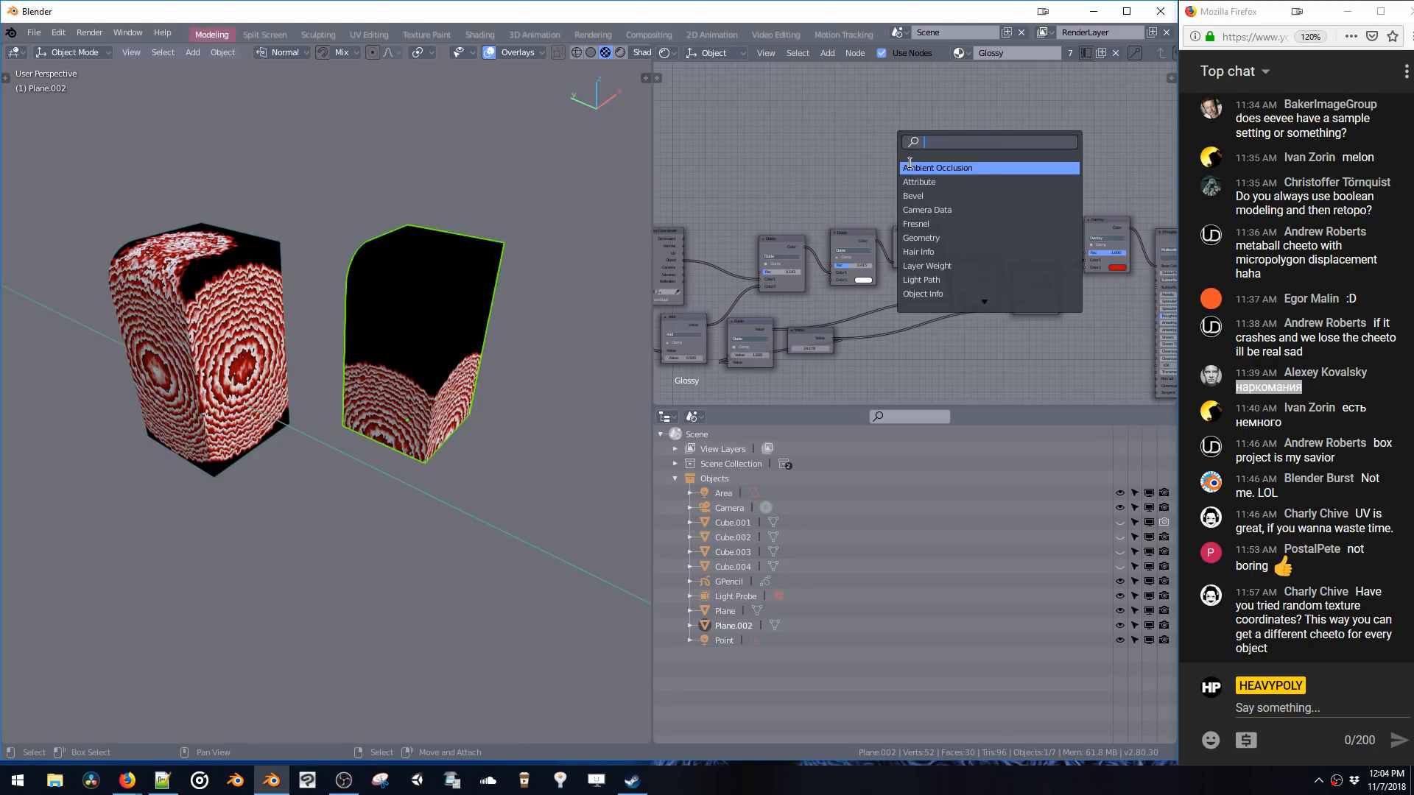
type("OB")
left_click(913, 166)
left_click(1053, 209)
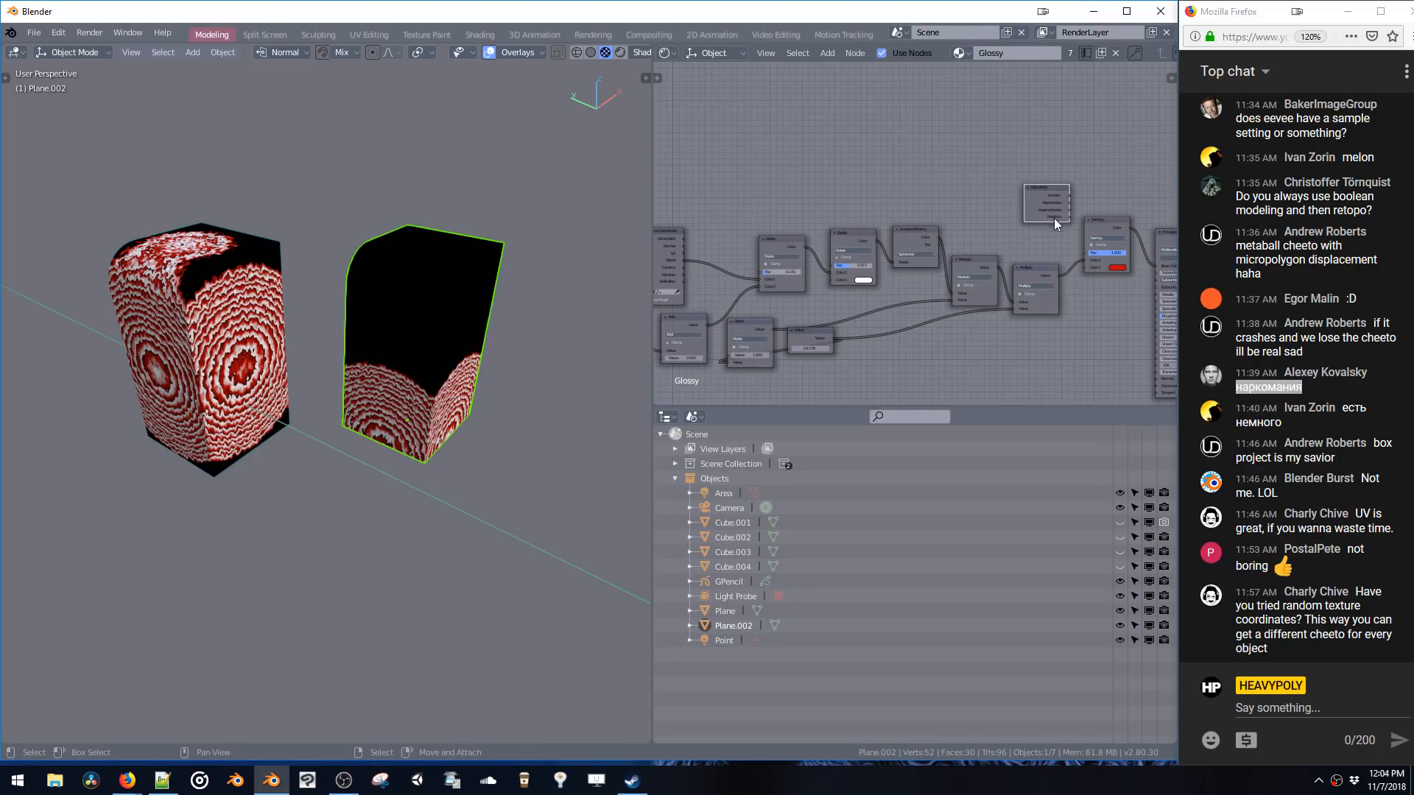
middle_click_drag(1053, 209, 916, 224)
scroll(917, 225, "up", 3)
left_click_drag(929, 210, 927, 252)
- Duplicate the separated block three times, placing the copies beside and behind the existing blocks
key("shift+d")
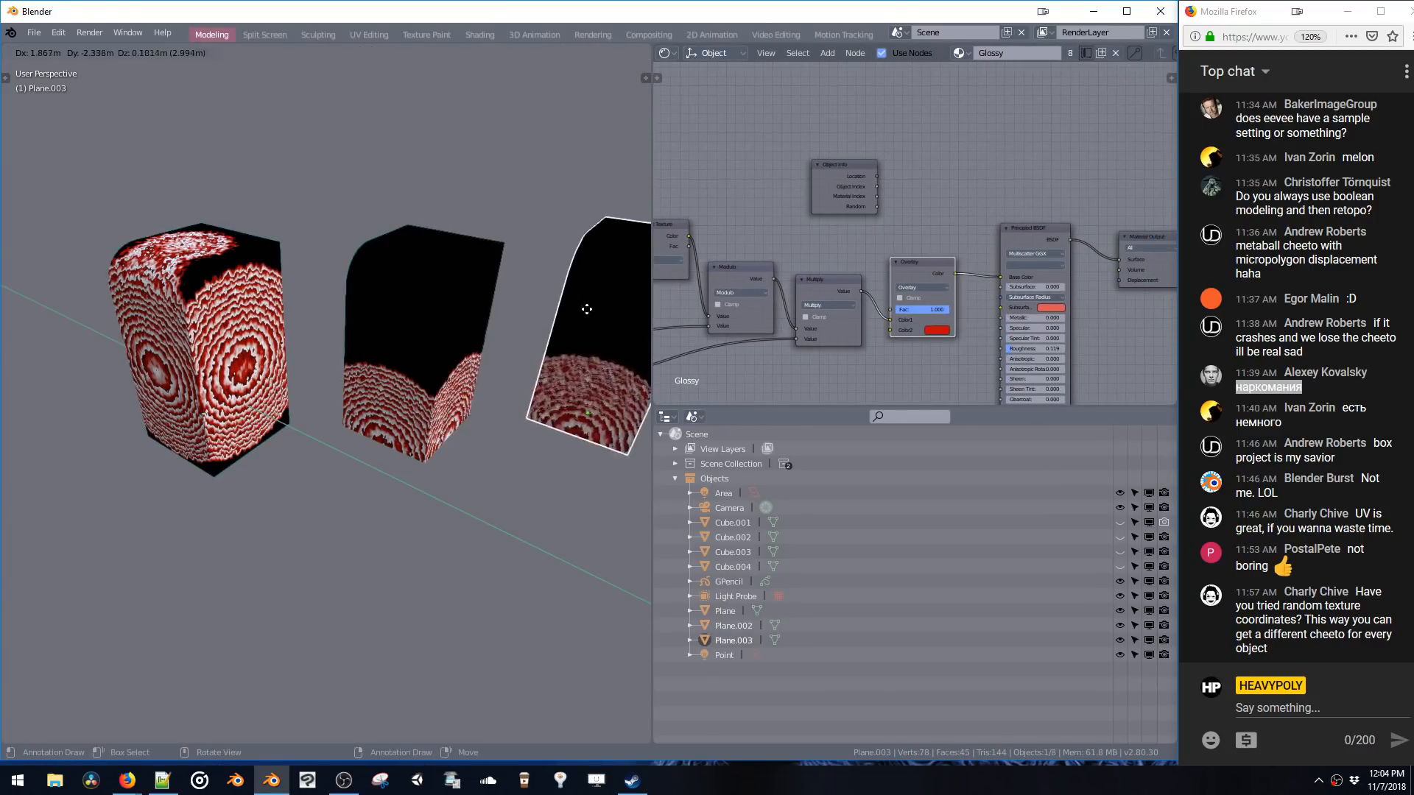
left_click(551, 311)
key("shift+d")
left_click(396, 167)
key("shift+d")
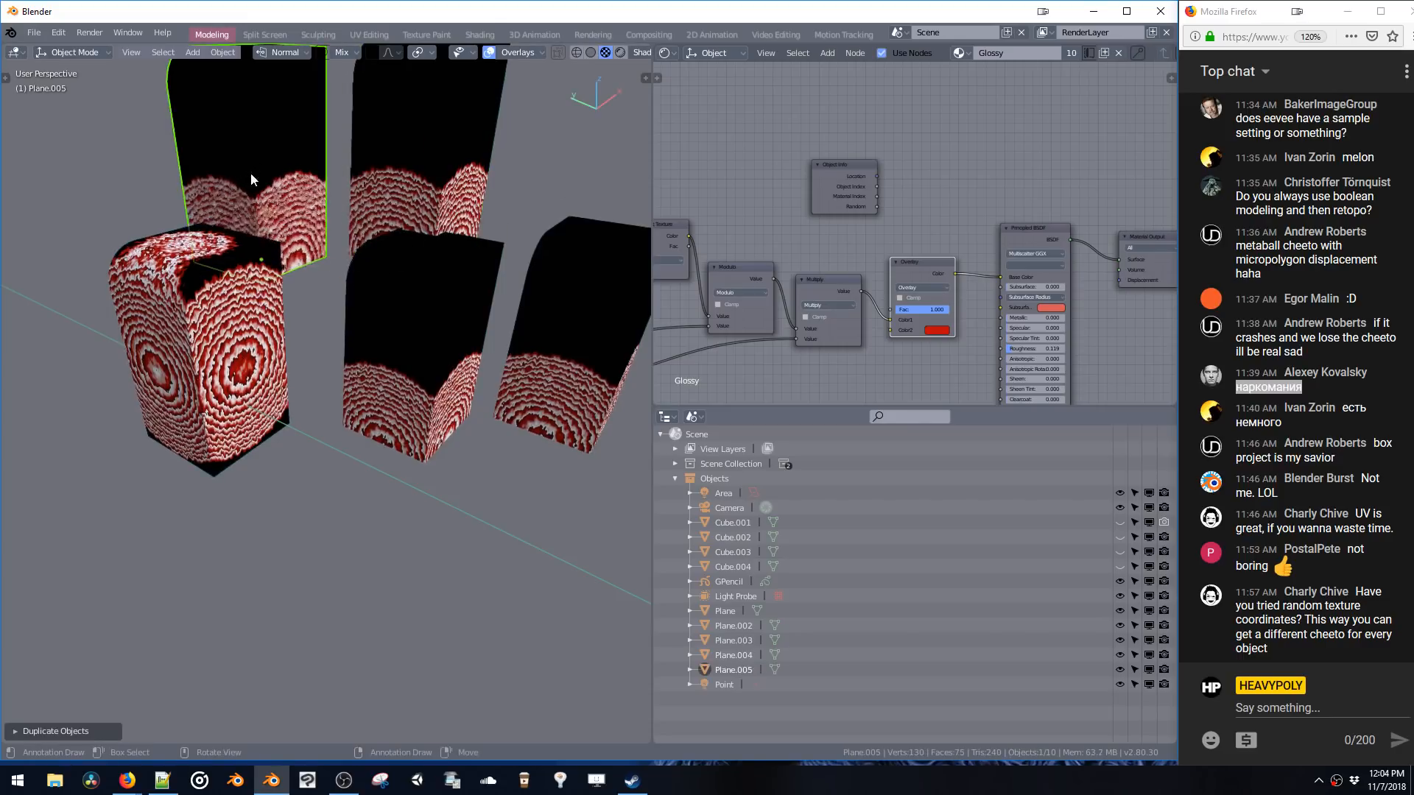
left_click(250, 173)
- Connect Object Info's Random output directly to the Principled BSDF's Base Color
left_click_drag(876, 206, 1002, 277)
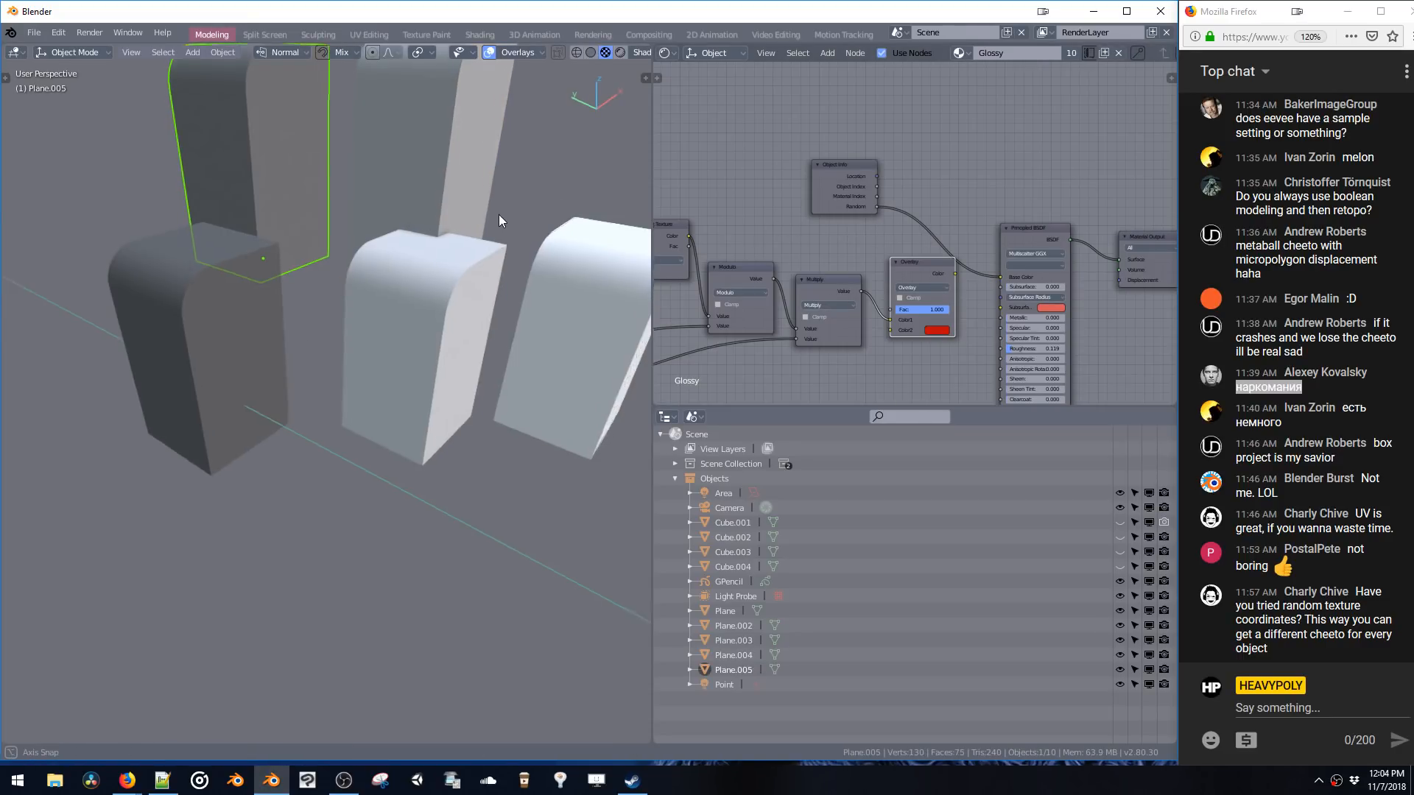
middle_click_drag(497, 215, 127, 359)
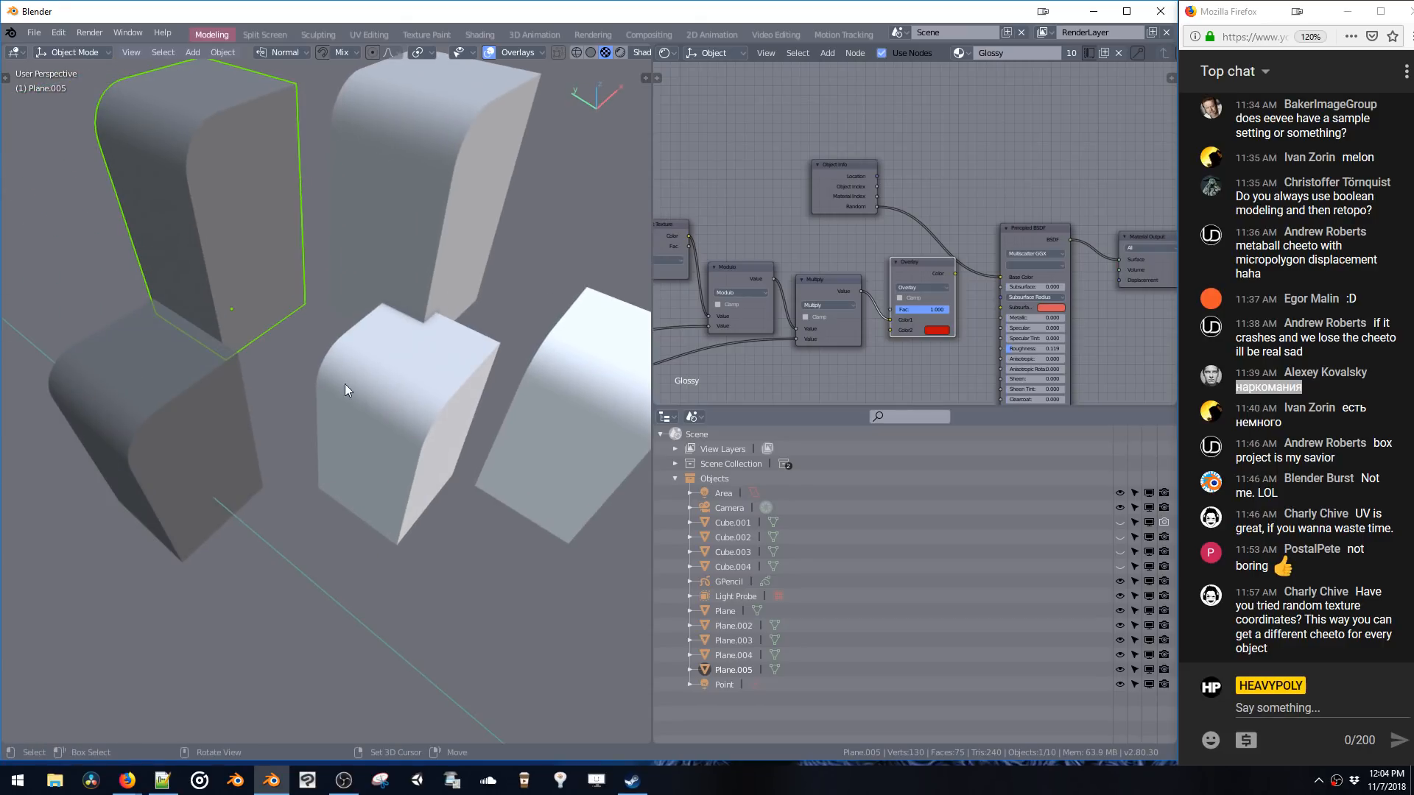
- Duplicate the blocks in groups several times to spread them into a large field, and deselect everything
scroll(272, 302, "down", 5)
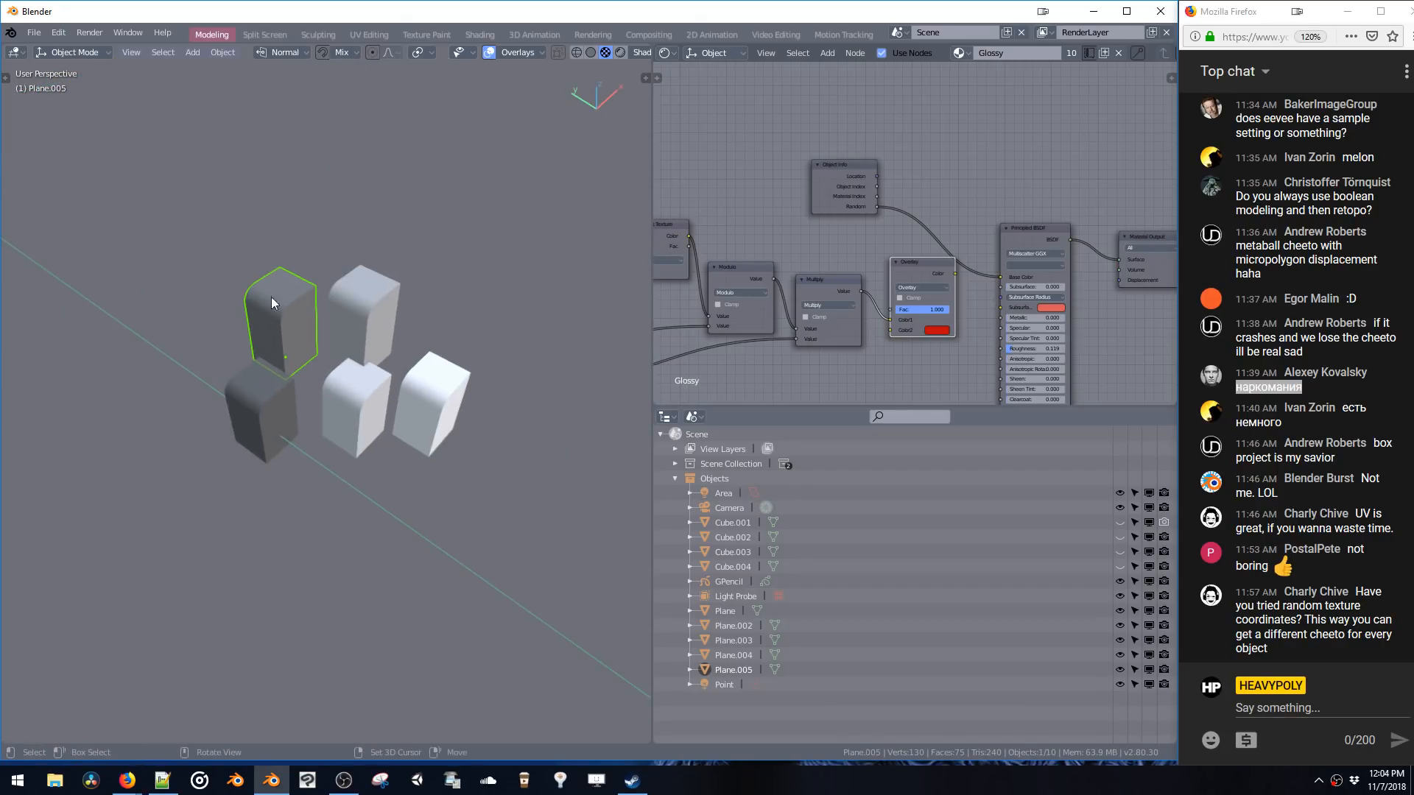
key("shift+d")
left_click(478, 266)
key("shift+d")
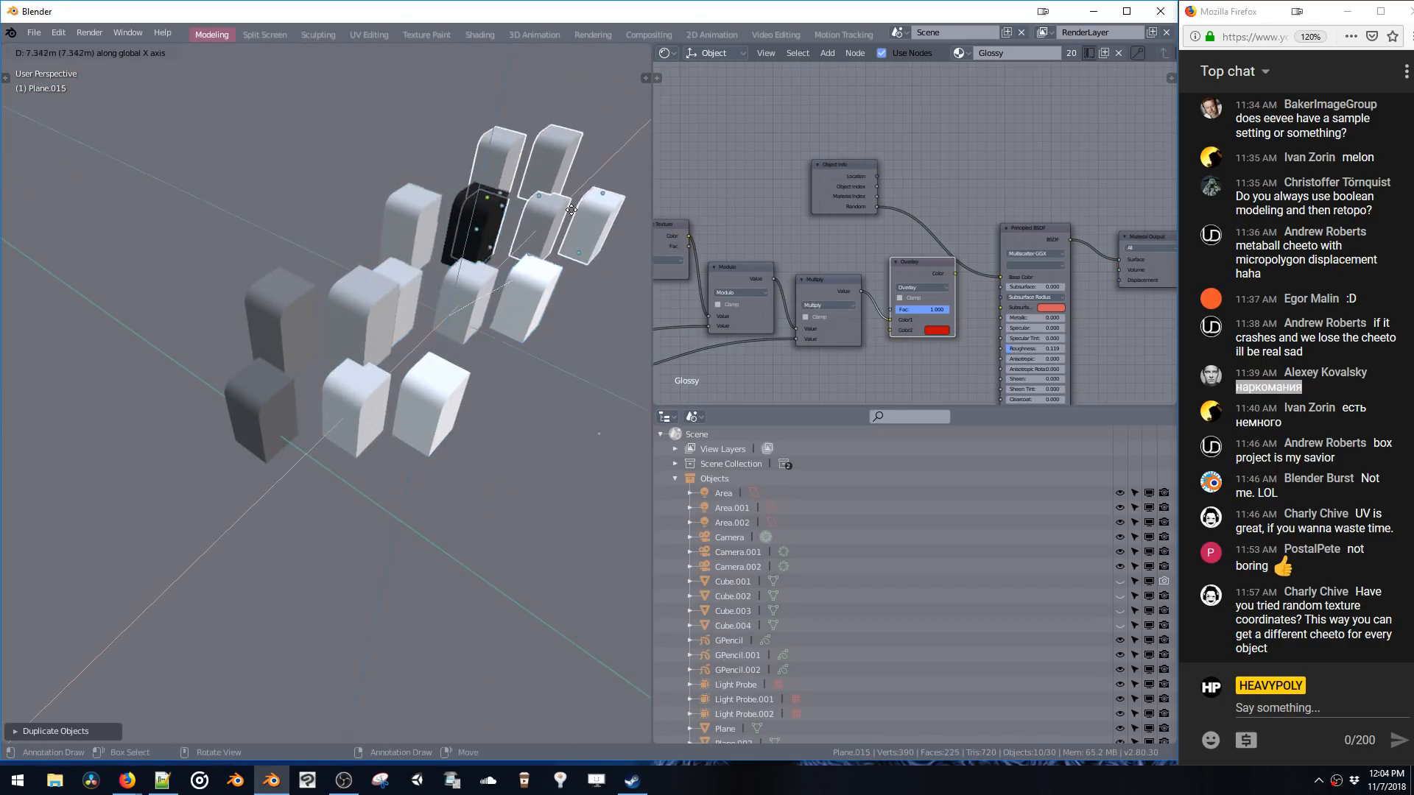
left_click(572, 222)
key("shift+d")
key("x")
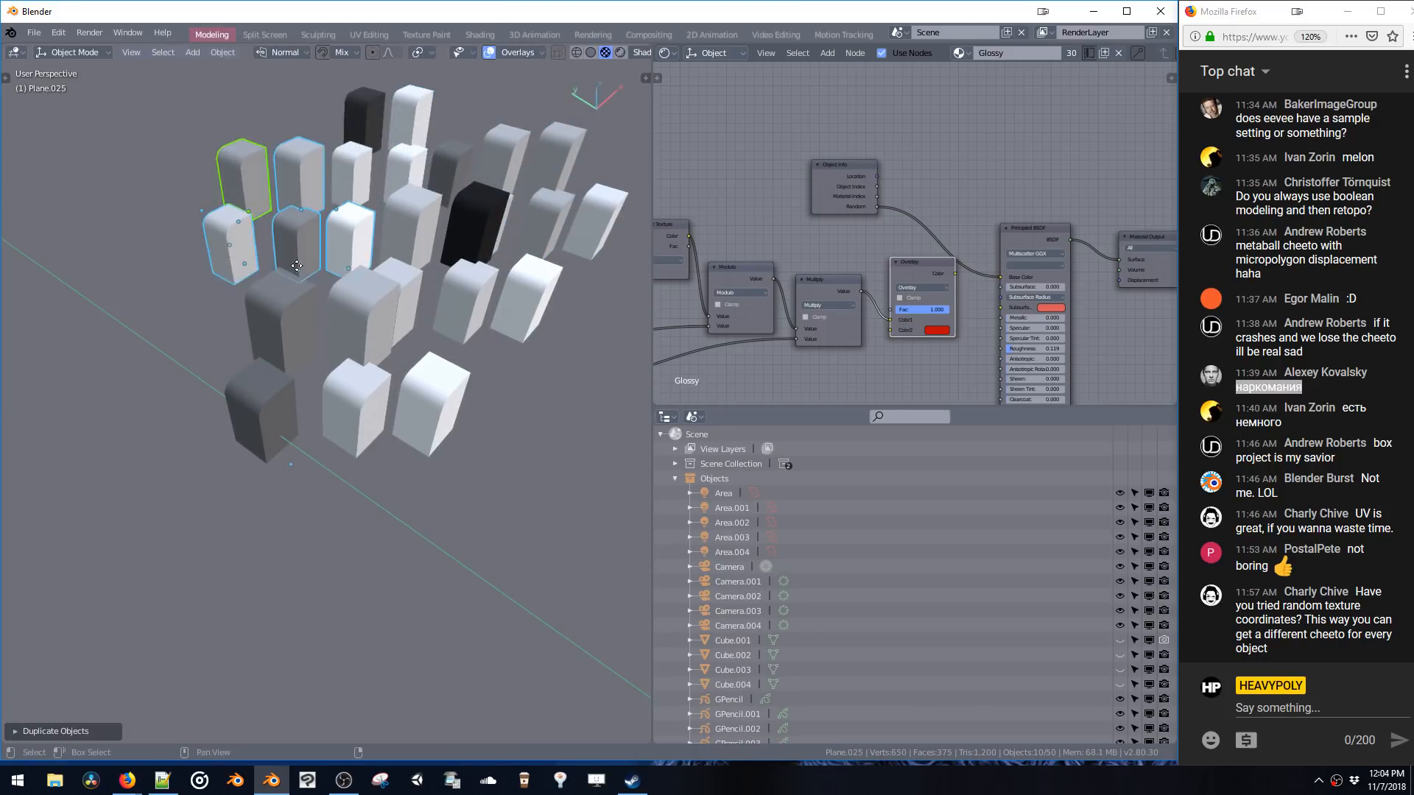
left_click(196, 367)
key("alt+a")
middle_click_drag(452, 311, 417, 378)
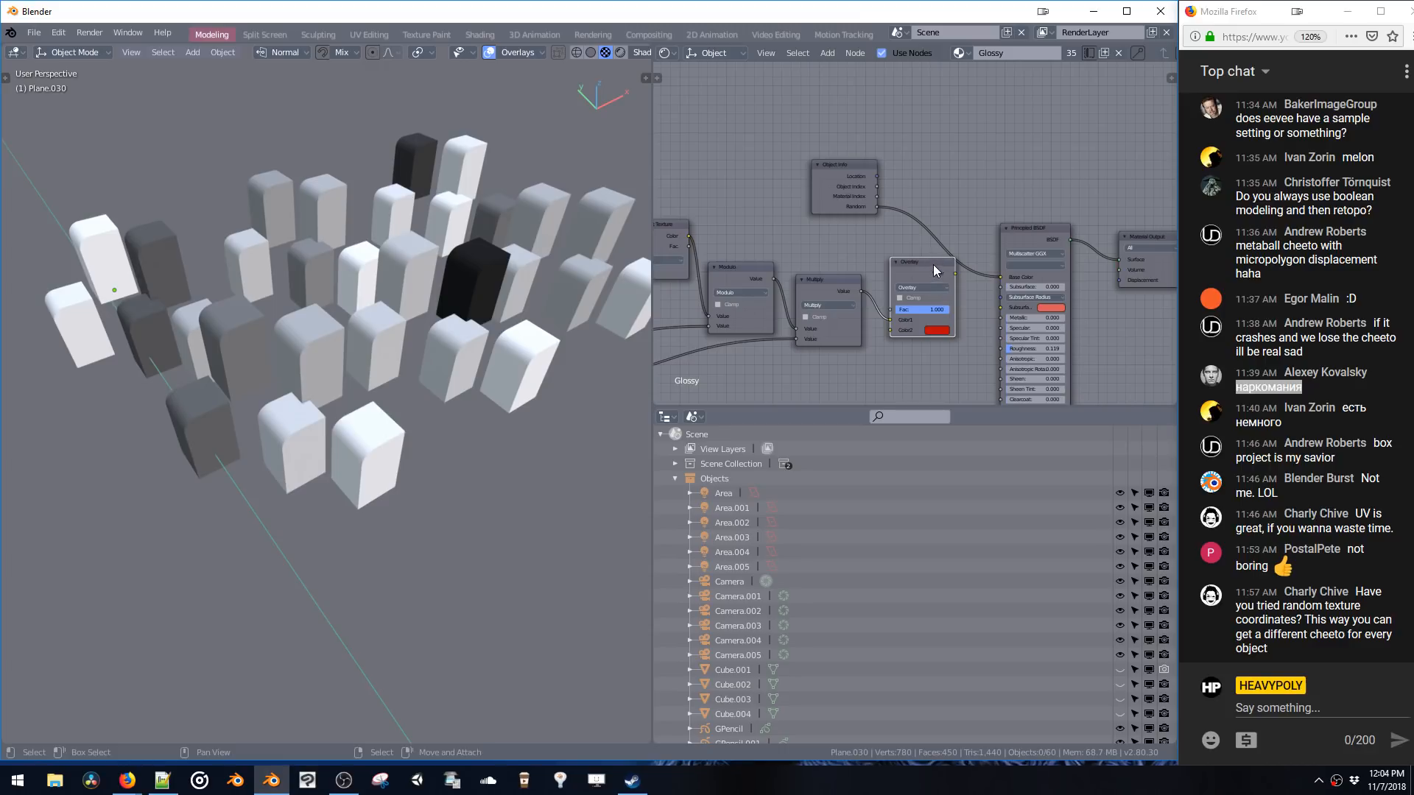
- Reconnect the Overlay node to Base Color and link Object Info's Random output to Overlay's Color2
left_click_drag(996, 278, 1000, 278)
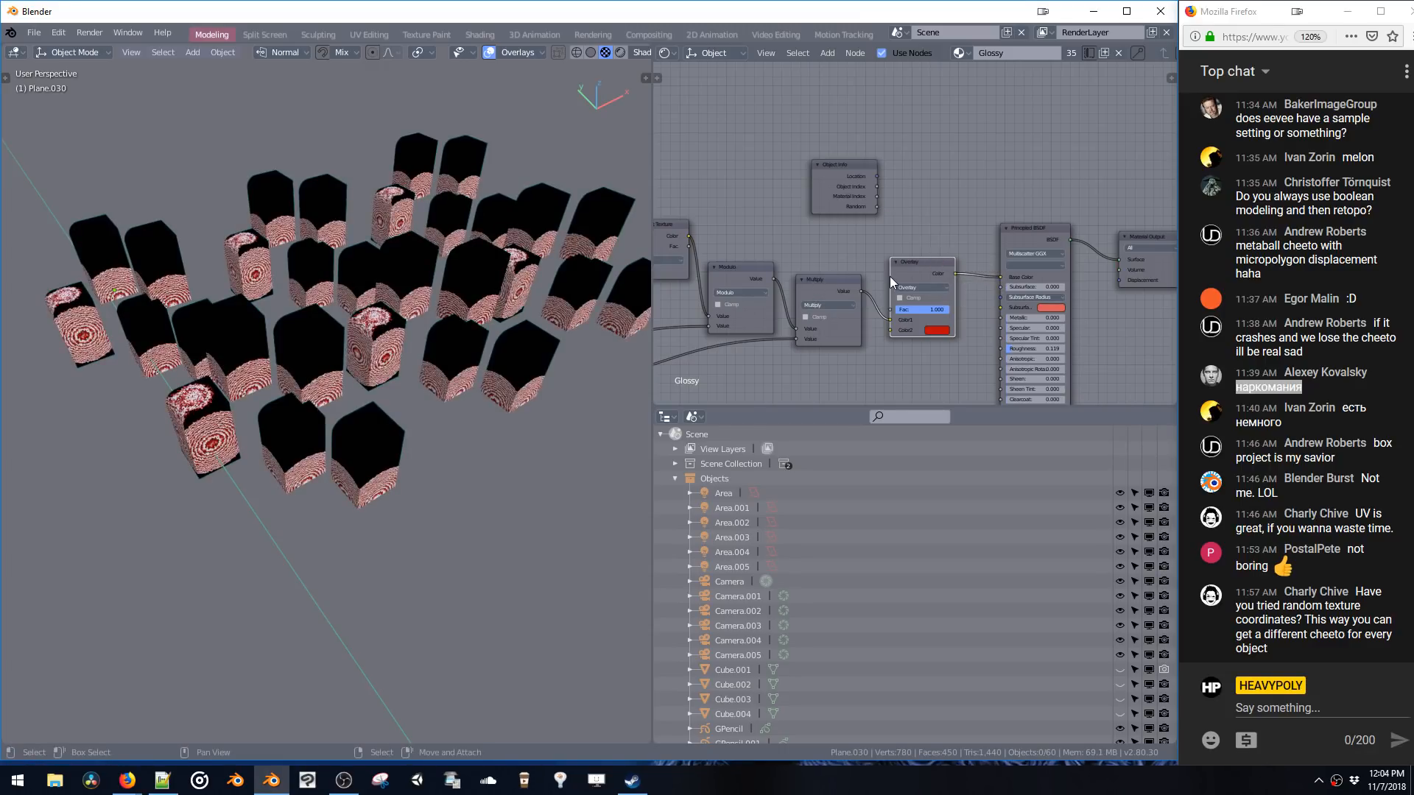
left_click_drag(890, 276, 926, 209)
left_click_drag(830, 168, 781, 160)
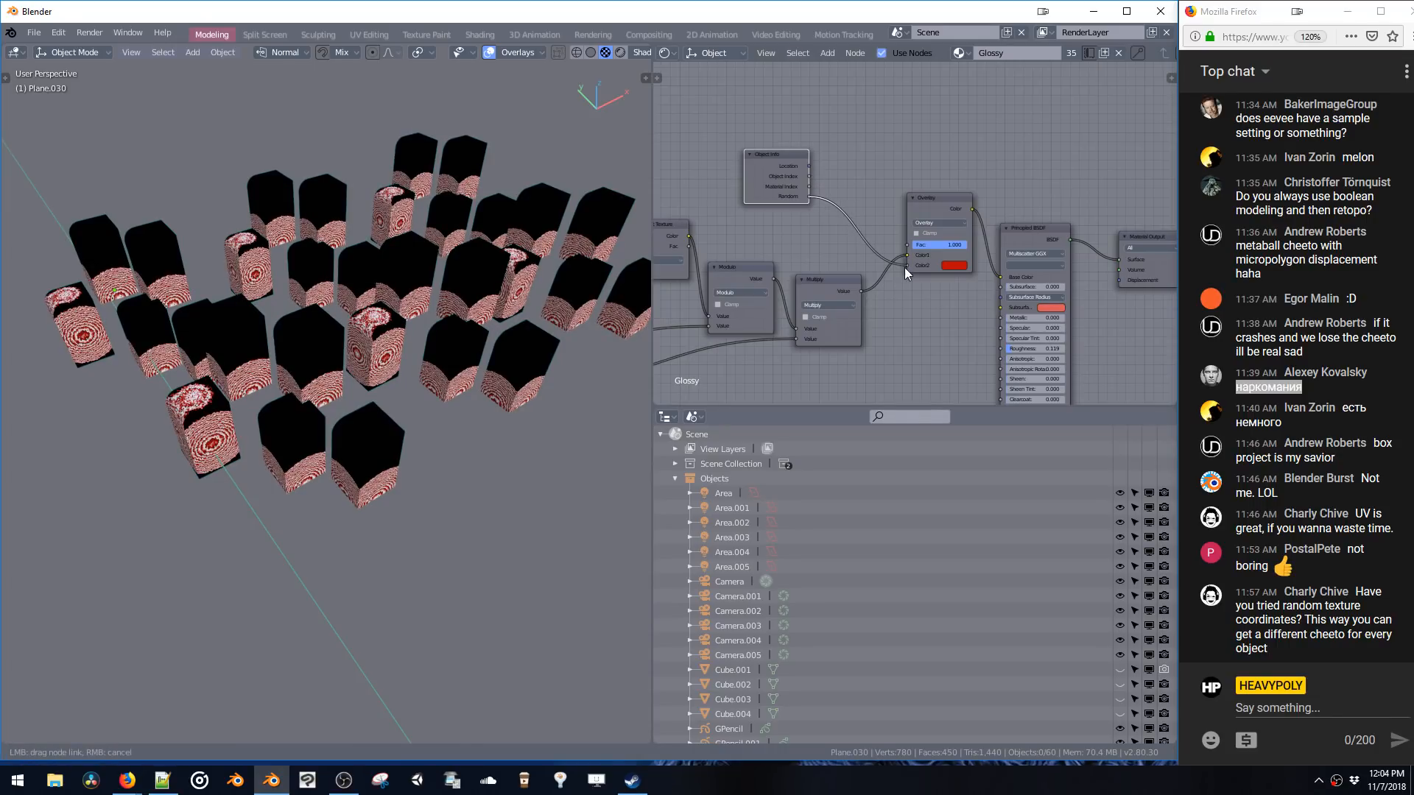
left_click_drag(904, 267, 907, 265)
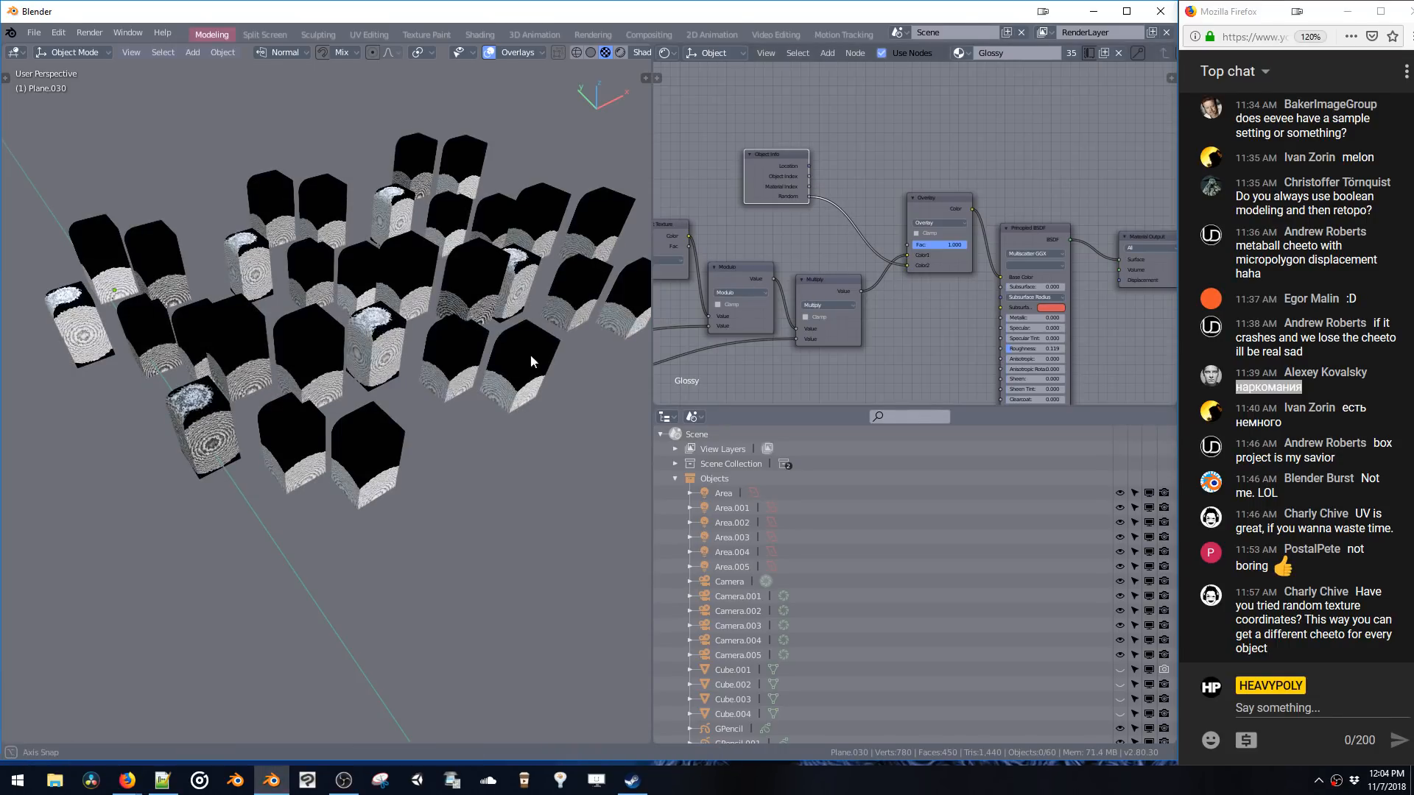
middle_click_drag(530, 355, 680, 265)
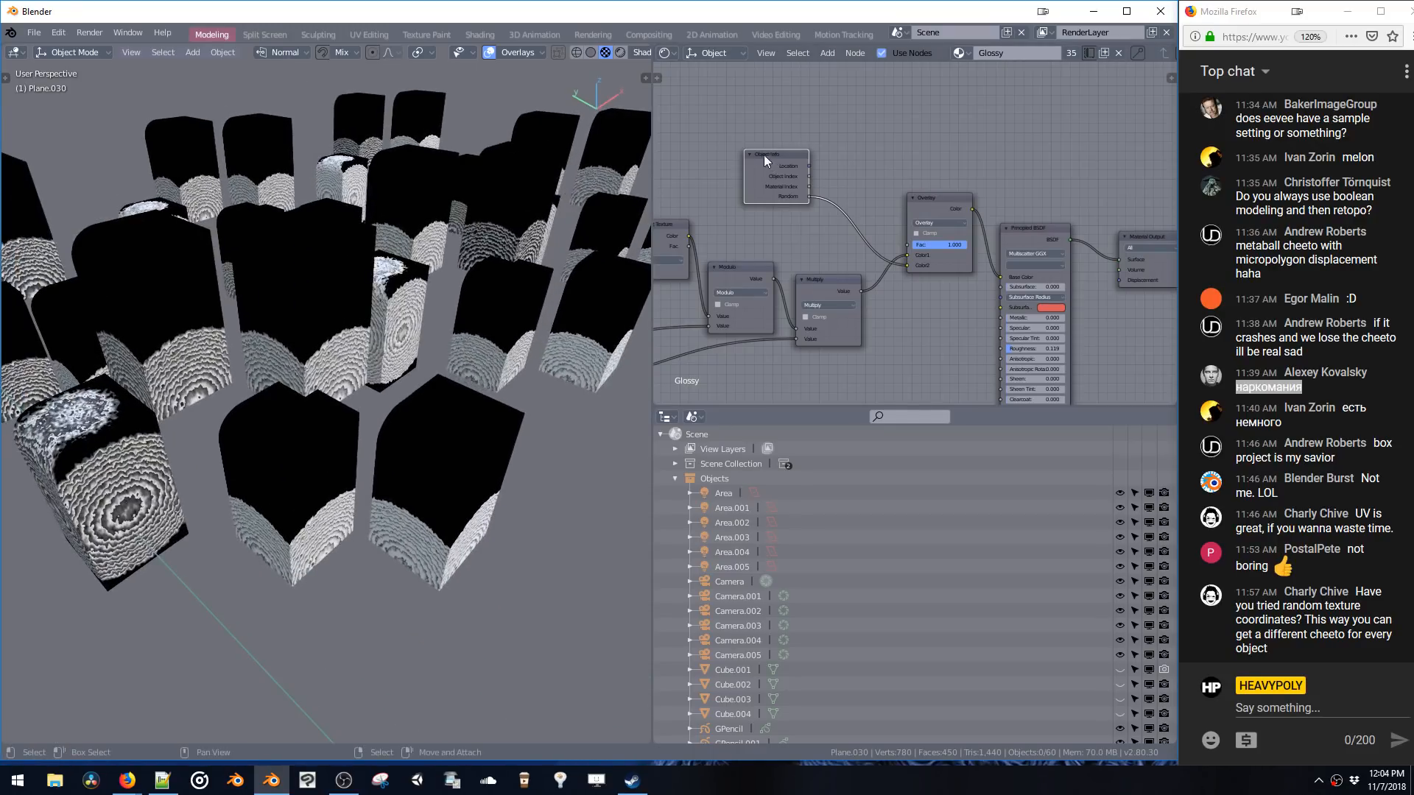
- Insert a ColorRamp node on the link between Object Info's Random output and the Overlay node
left_click_drag(765, 159, 729, 144)
key("shift+a")
left_click(762, 200)
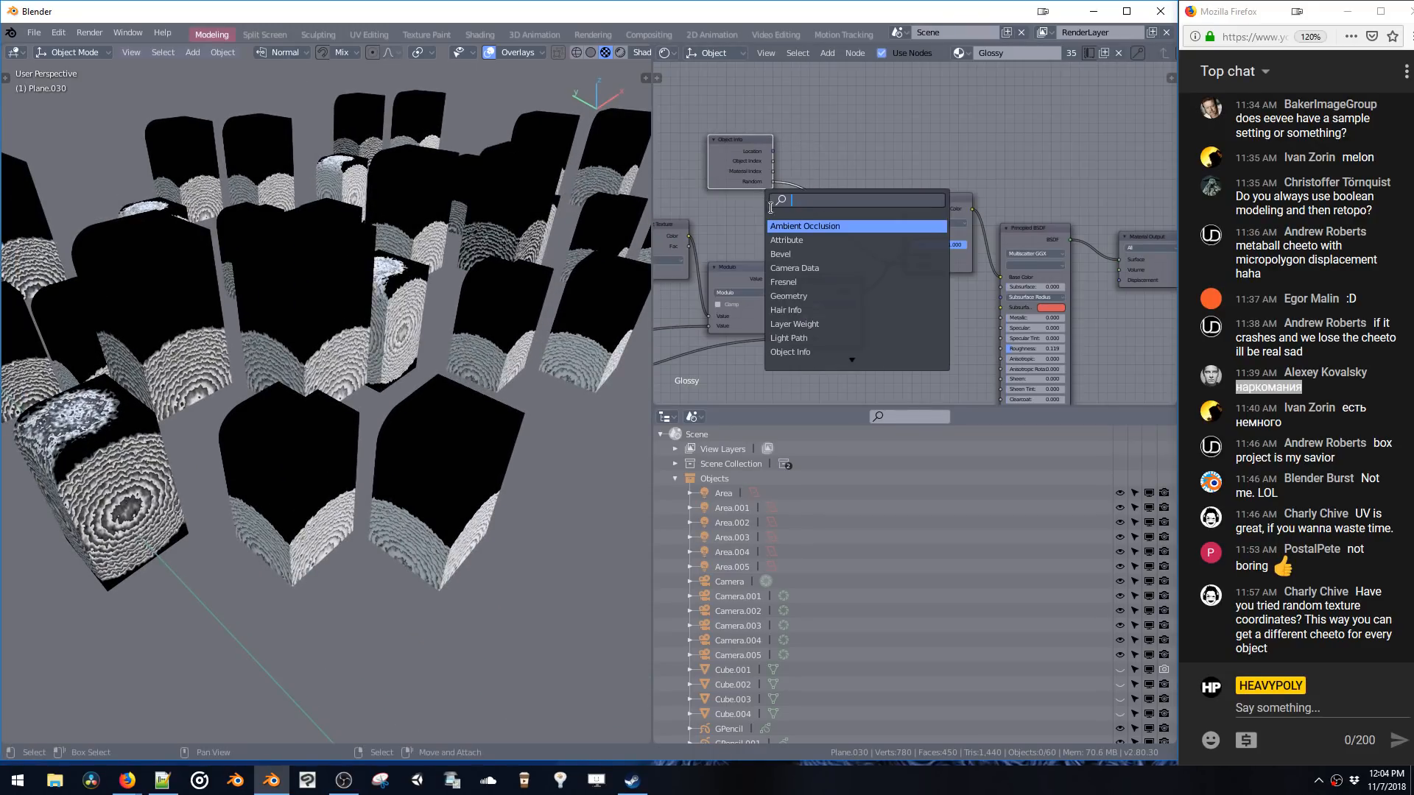
left_click(791, 226)
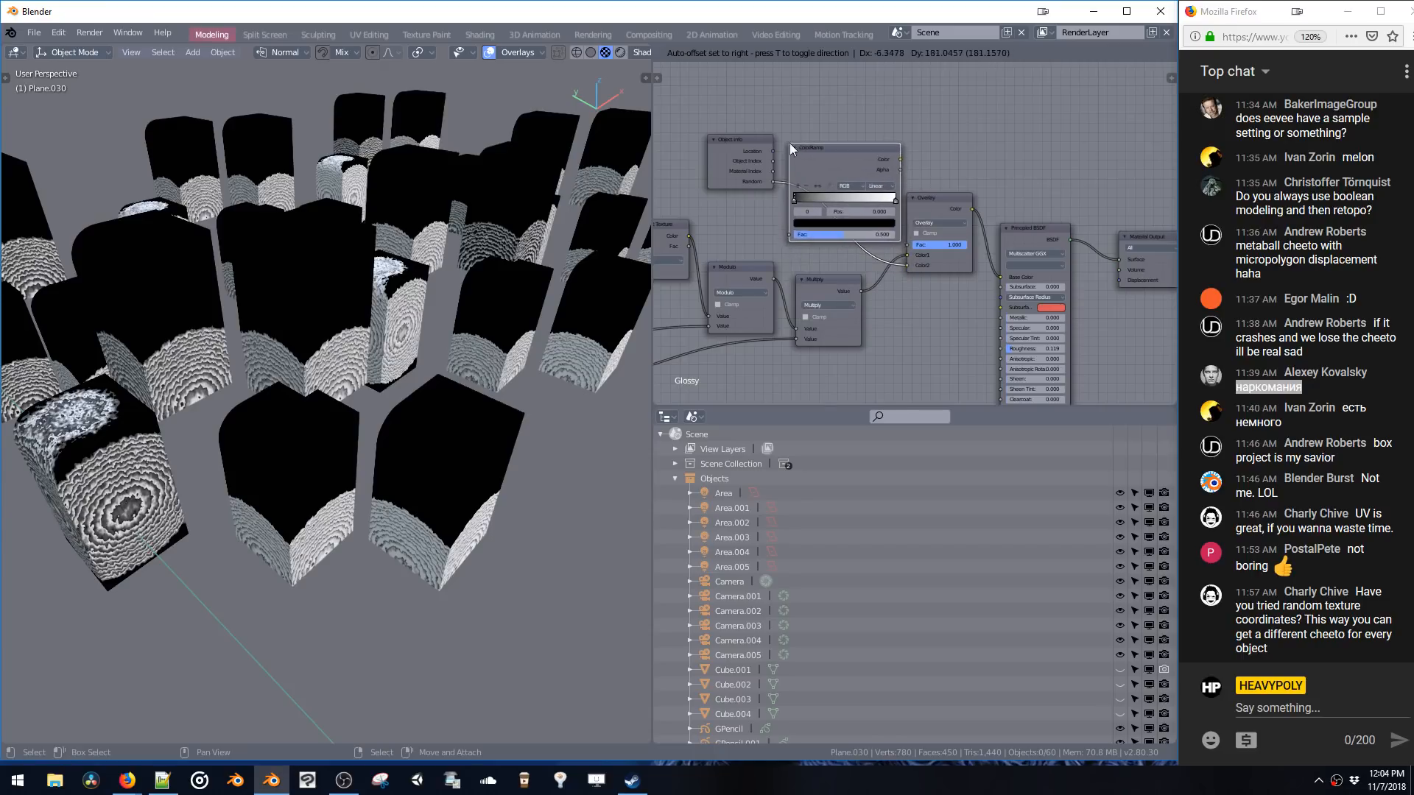
left_click(811, 192)
- Change the ColorRamp's black stop to a saturated pinkish red
left_click(830, 223)
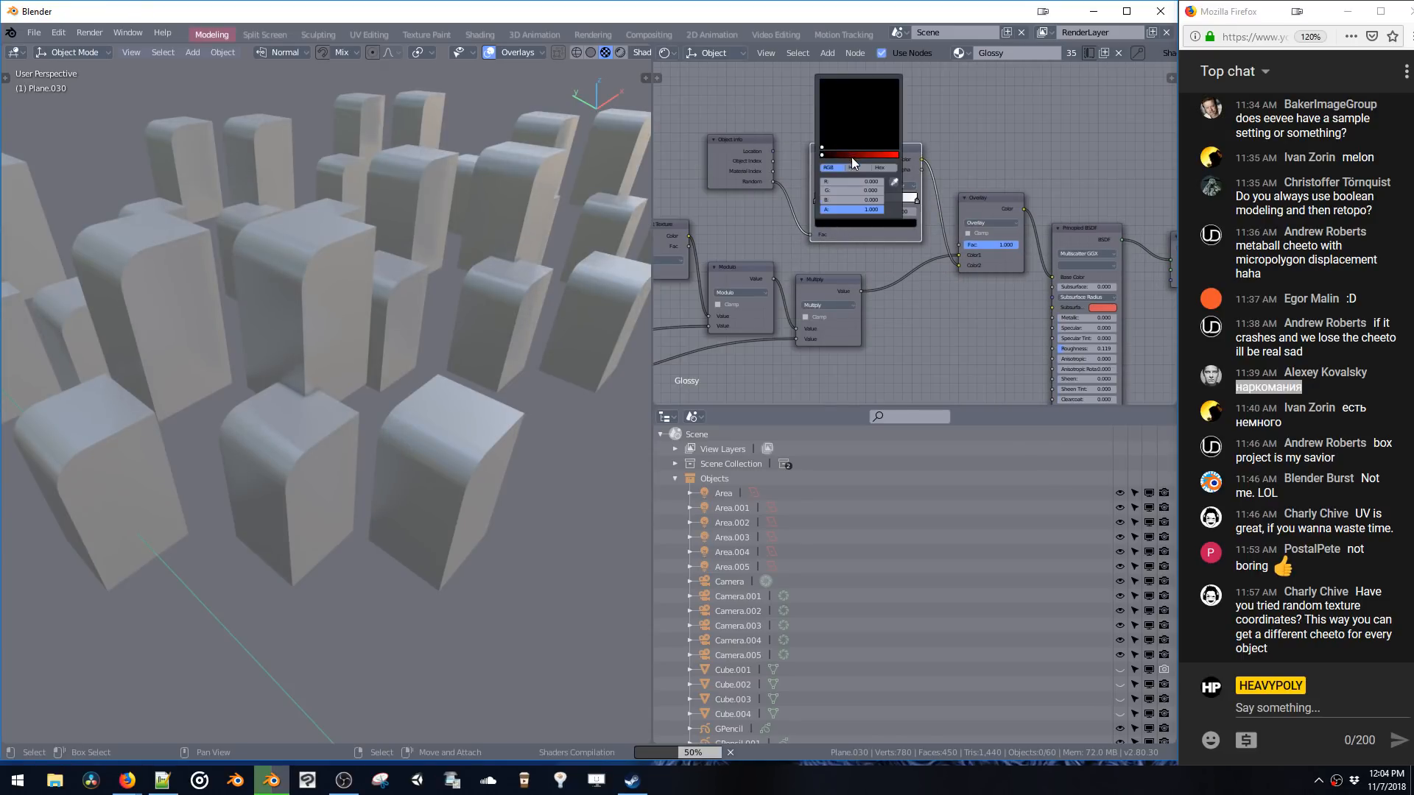
left_click(893, 154)
left_click_drag(874, 106, 893, 83)
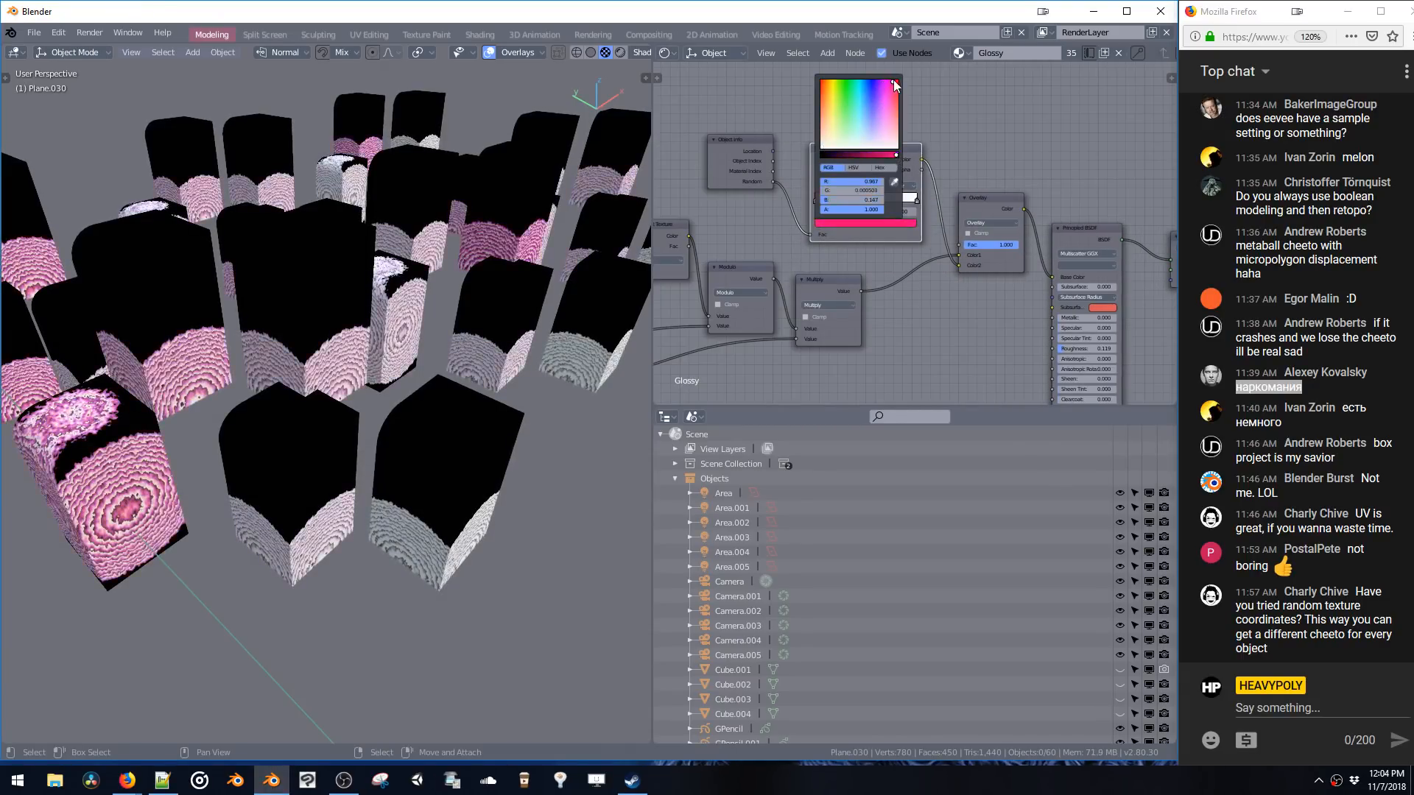
- Change the ColorRamp's white stop to a saturated blue, trying green on the way
left_click(915, 198)
left_click(865, 223)
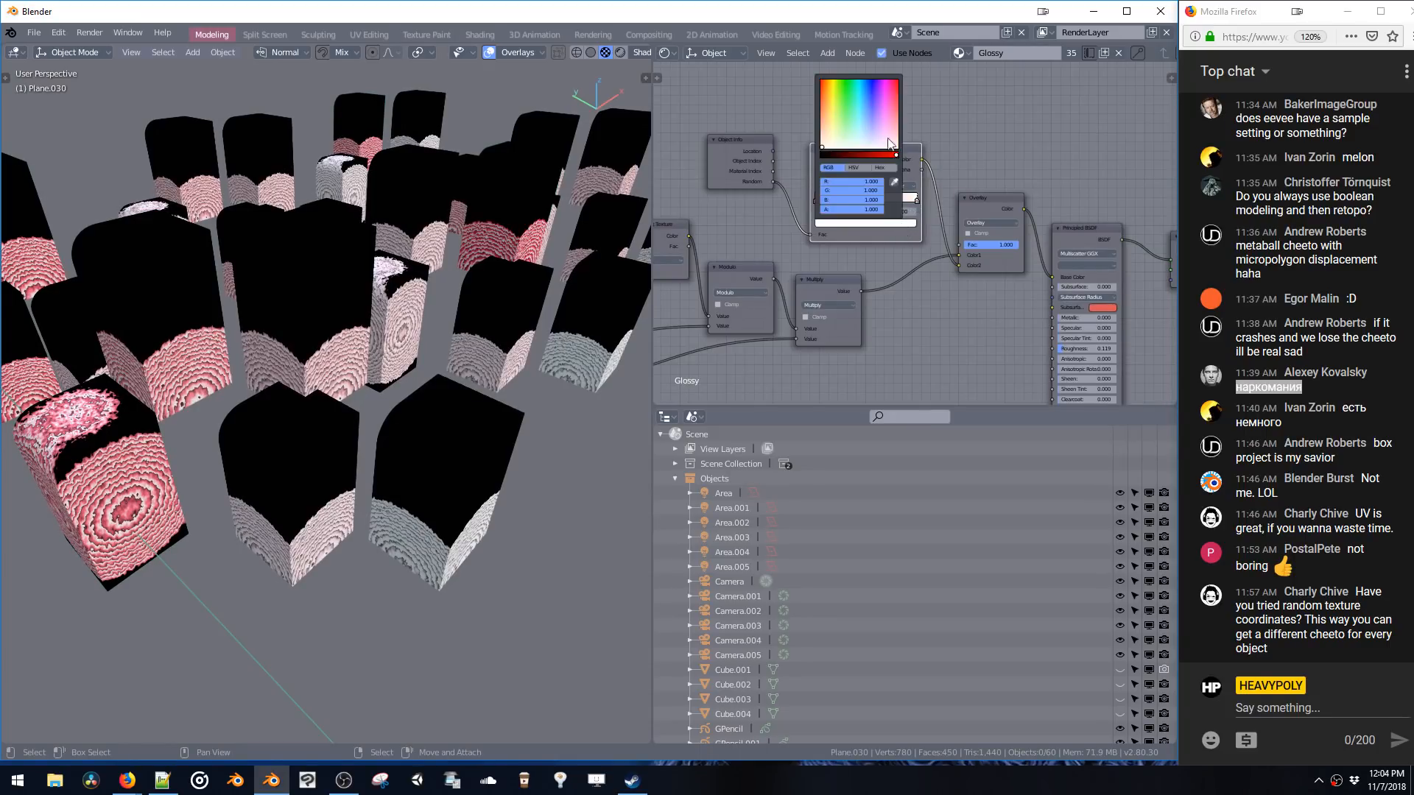
left_click(846, 82)
left_click_drag(846, 79, 837, 64)
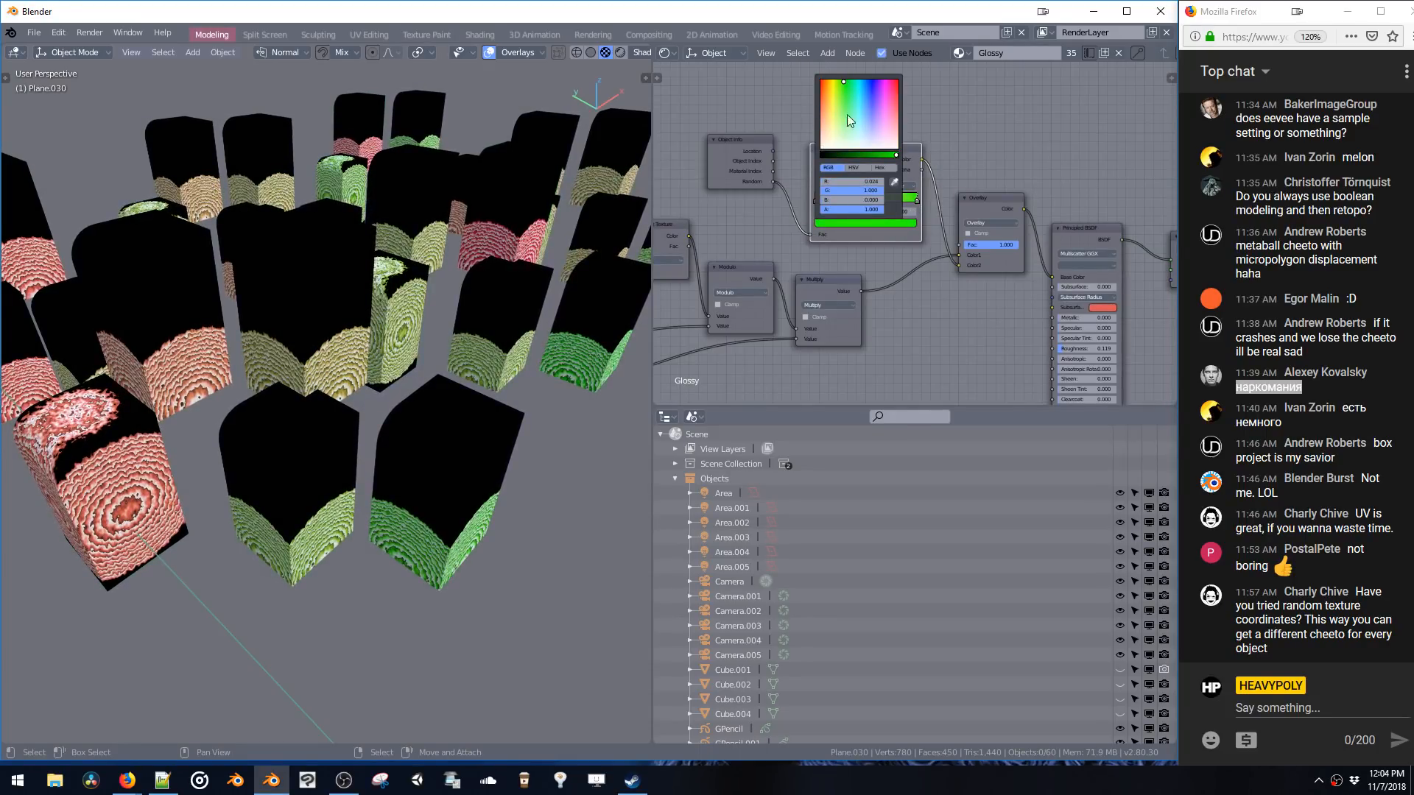
left_click_drag(846, 113, 869, 76)
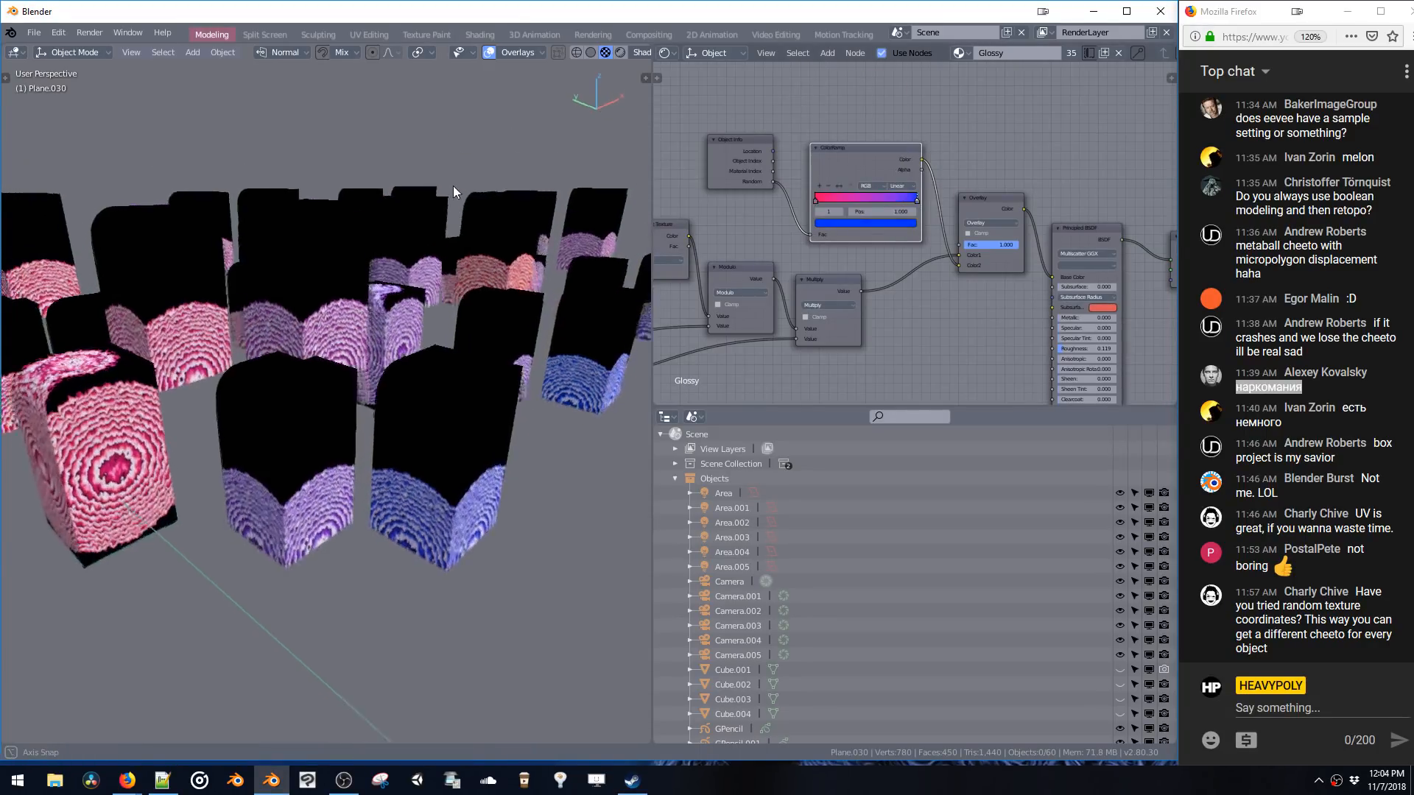
middle_click_drag(453, 186, 402, 207)
scroll(427, 236, "down", 4)
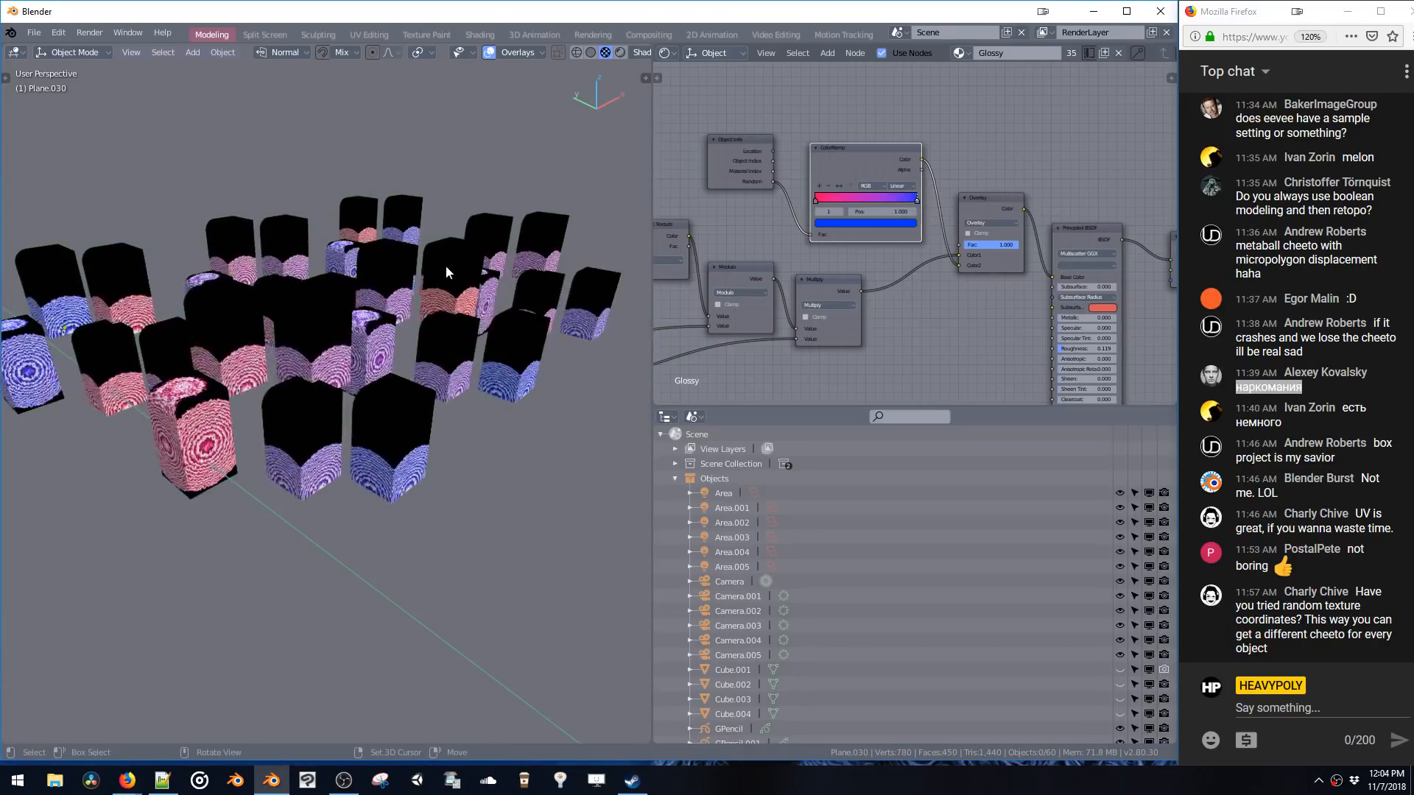
- Connect the Overlay node's Color output to the Principled BSDF's Transmission input as well
middle_click_drag(946, 360, 860, 272)
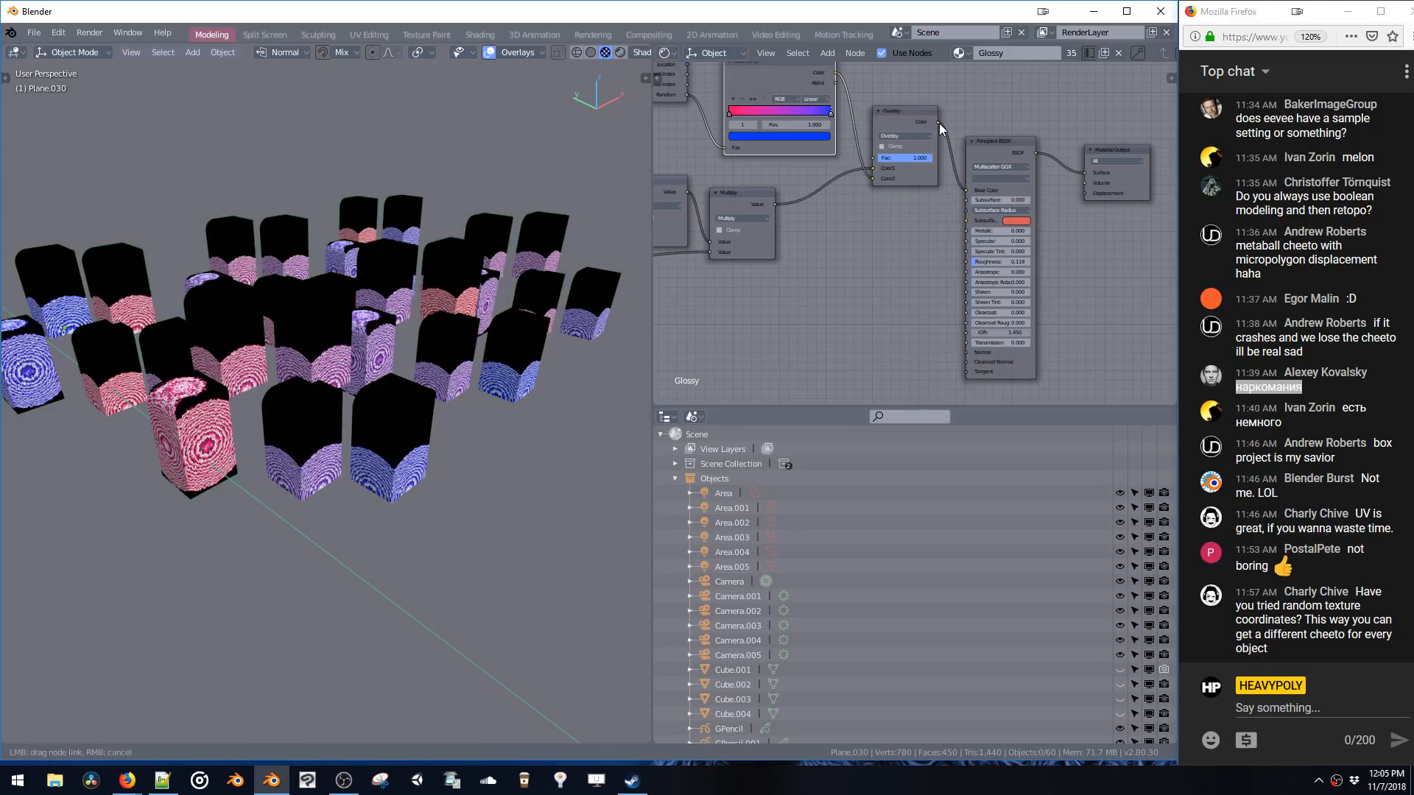
left_click_drag(939, 122, 961, 342)
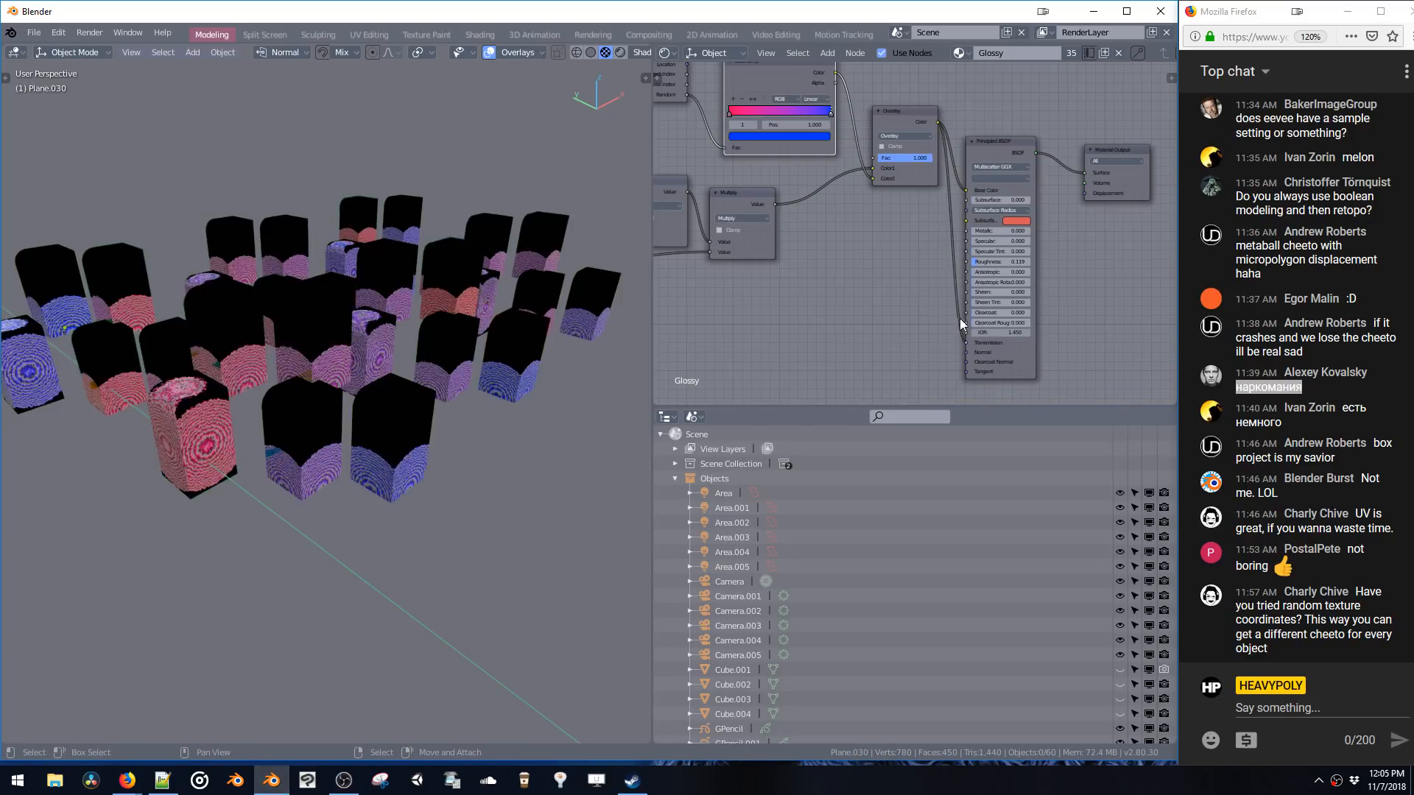
middle_click_drag(436, 453, 401, 387)
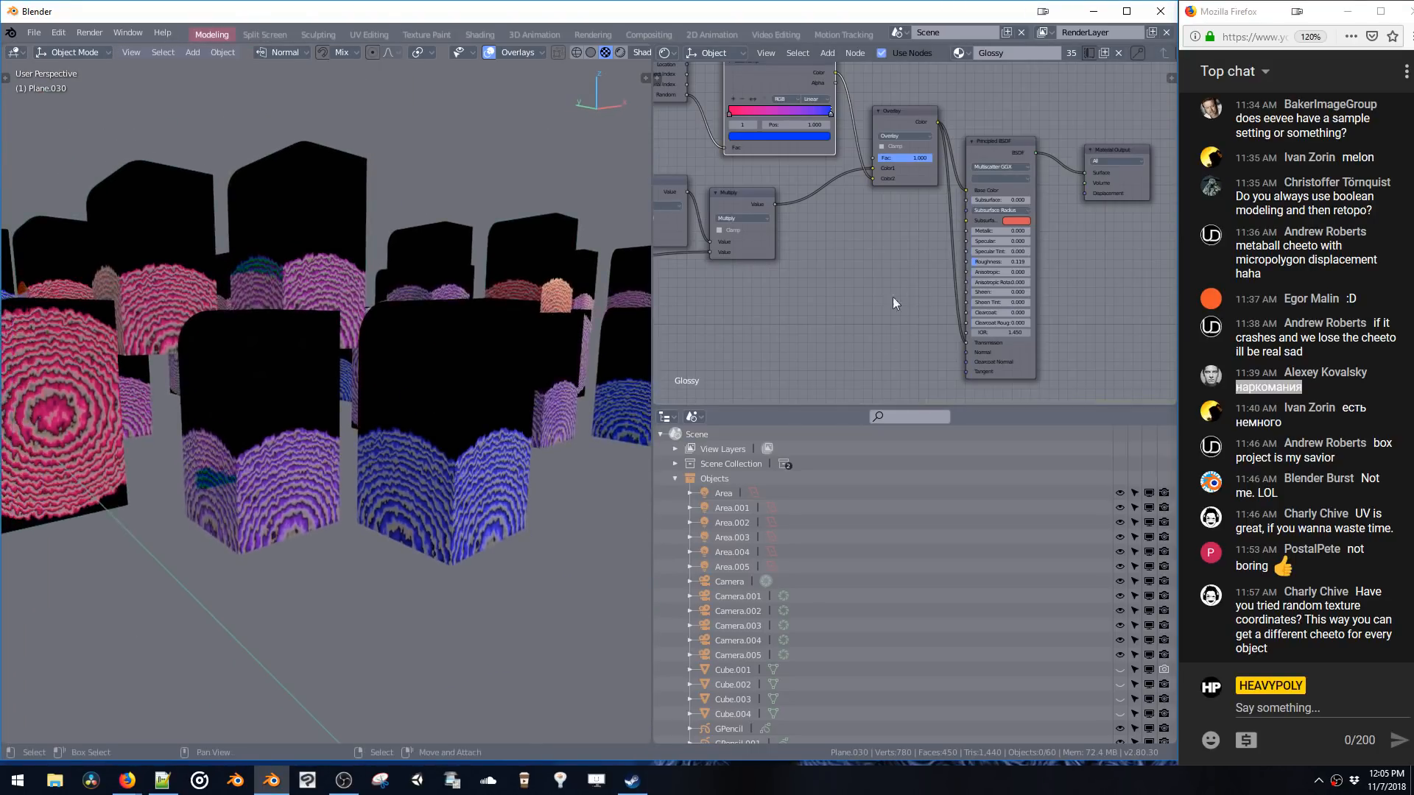
- Insert an Invert node on the link between Overlay and the Principled BSDF's Transmission
key("shift+a")
left_click(839, 295)
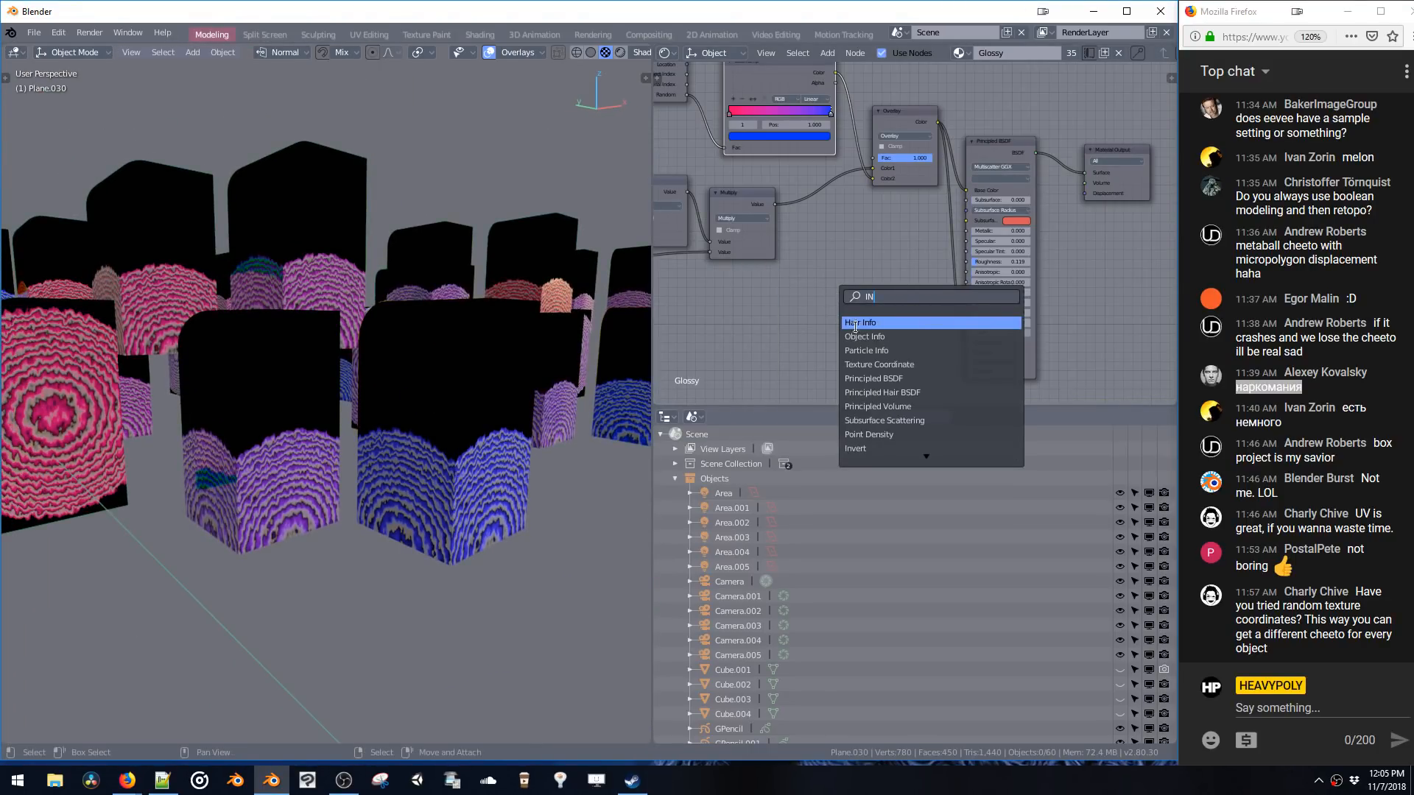
left_click(913, 449)
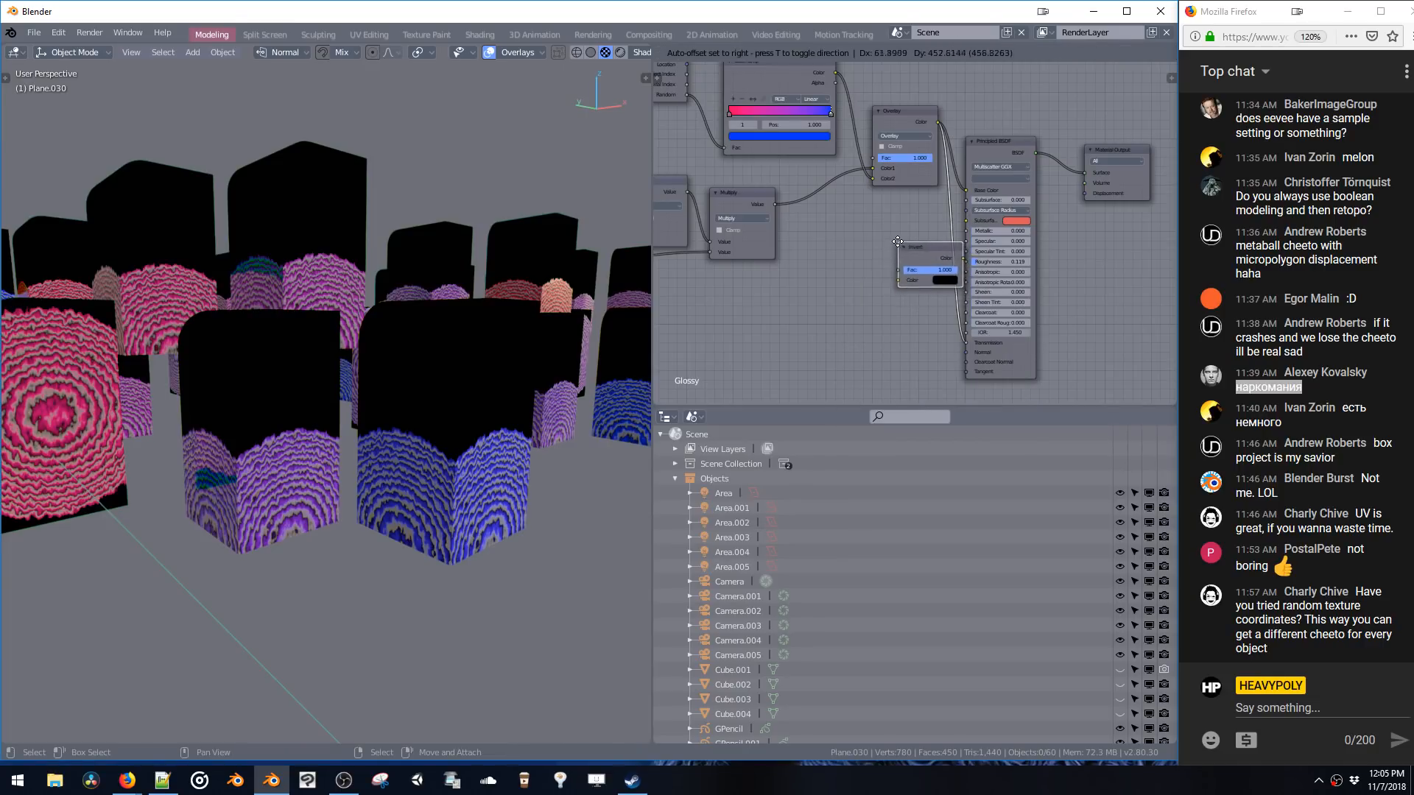
left_click(892, 258)
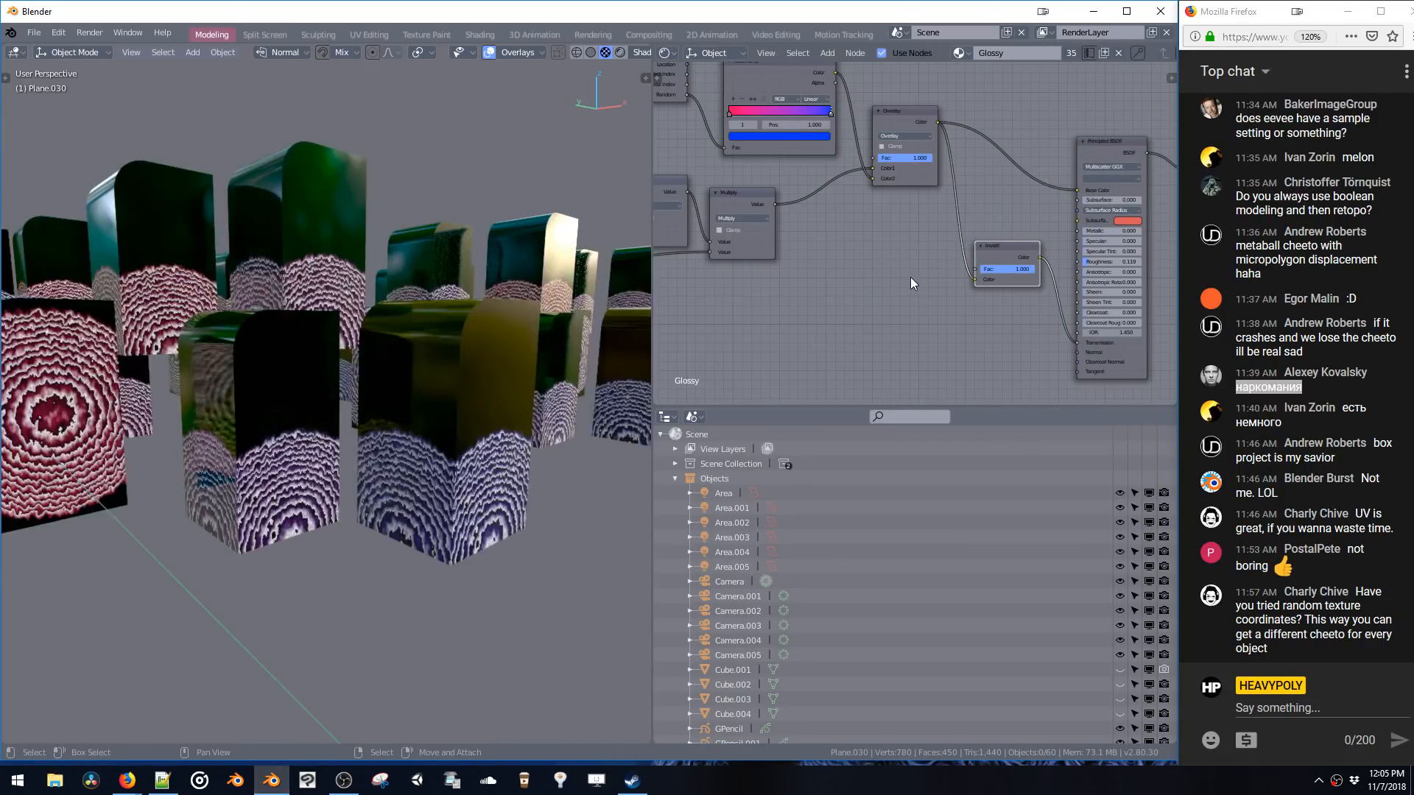
- Set the Principled BSDF's Specular to 0.300
middle_click_drag(486, 313, 514, 280)
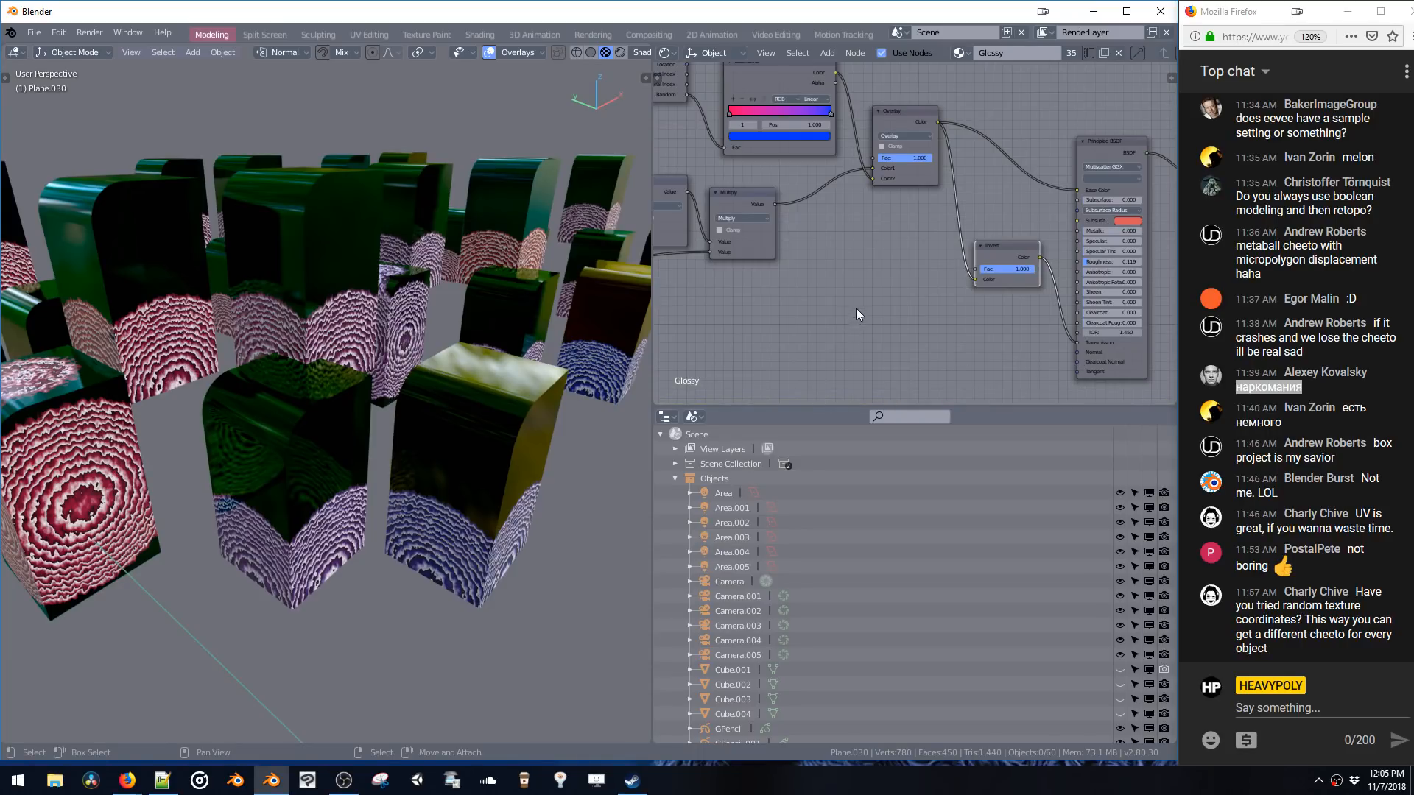
middle_click_drag(939, 288, 891, 303)
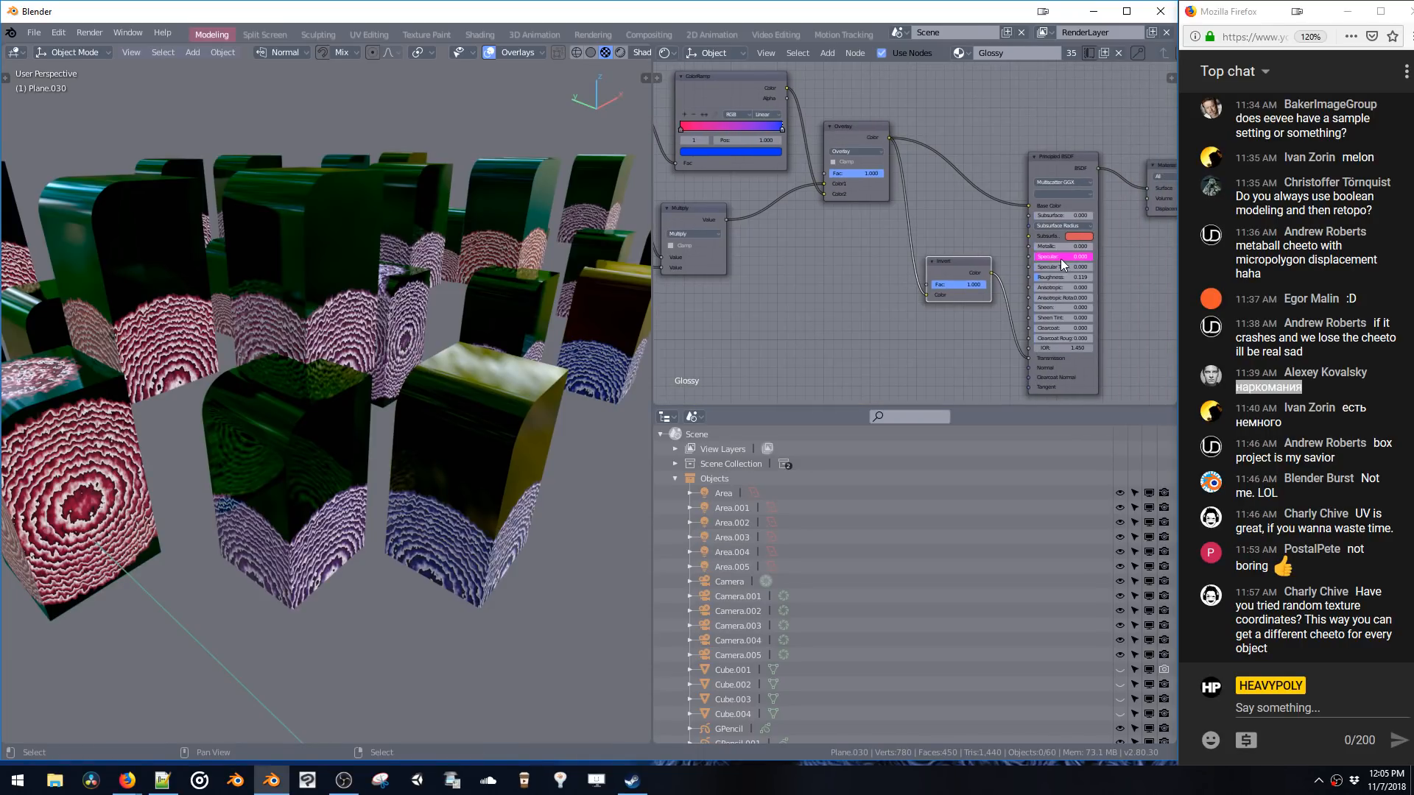
left_click_drag(1124, 266, 1077, 261)
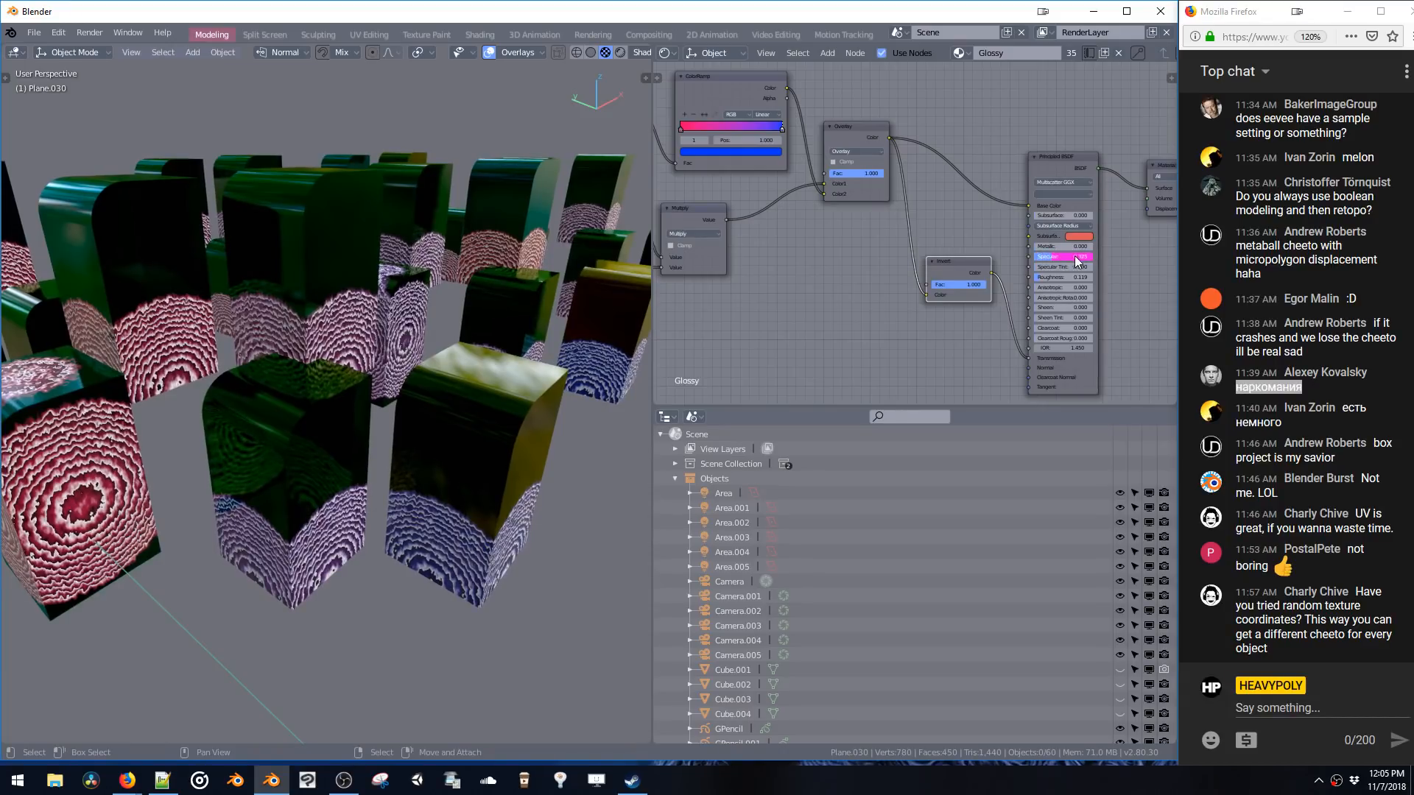
- Turn the outliner area into a Properties editor and show the Glossy material's settings down to its Options
left_click(667, 418)
left_click(1025, 319)
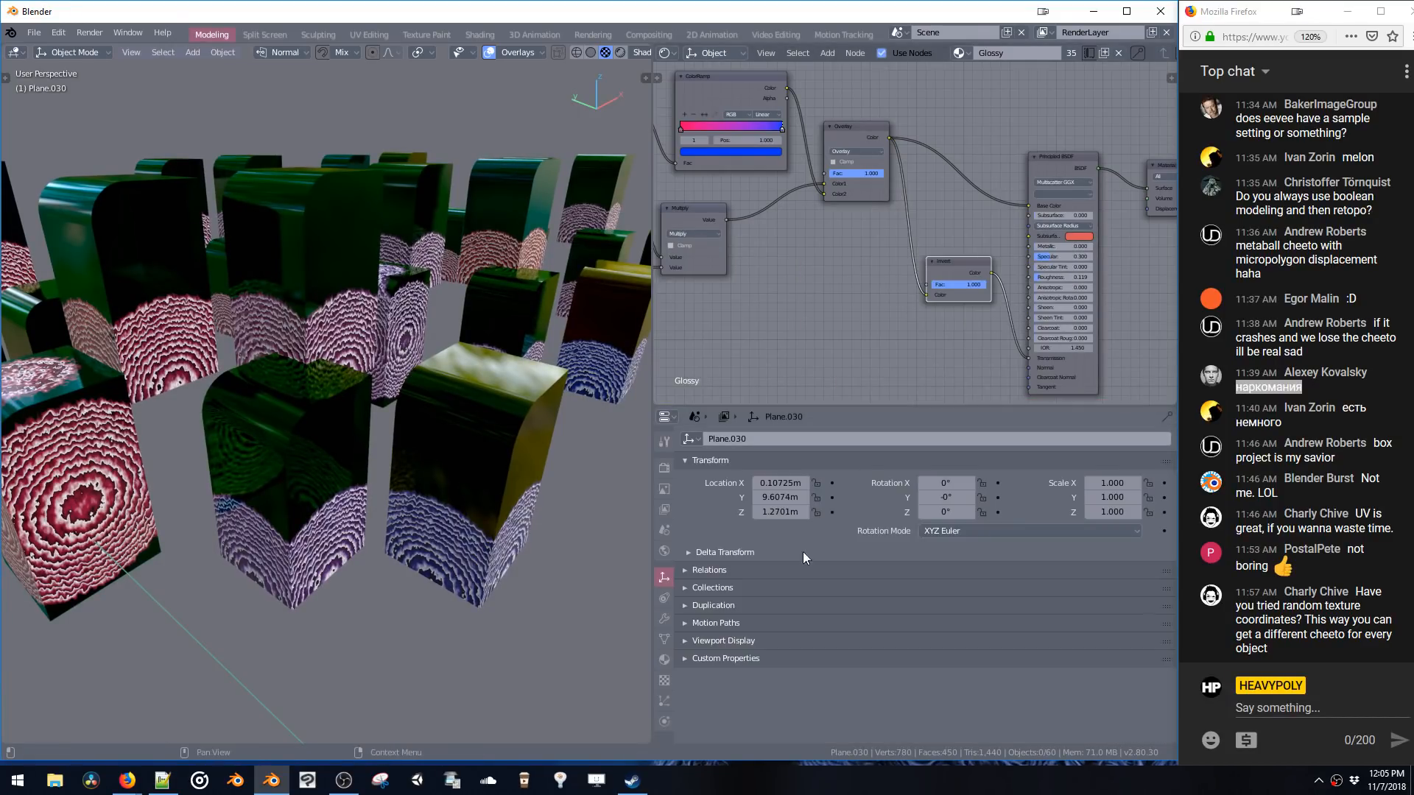
left_click(663, 659)
scroll(743, 585, "down", 15)
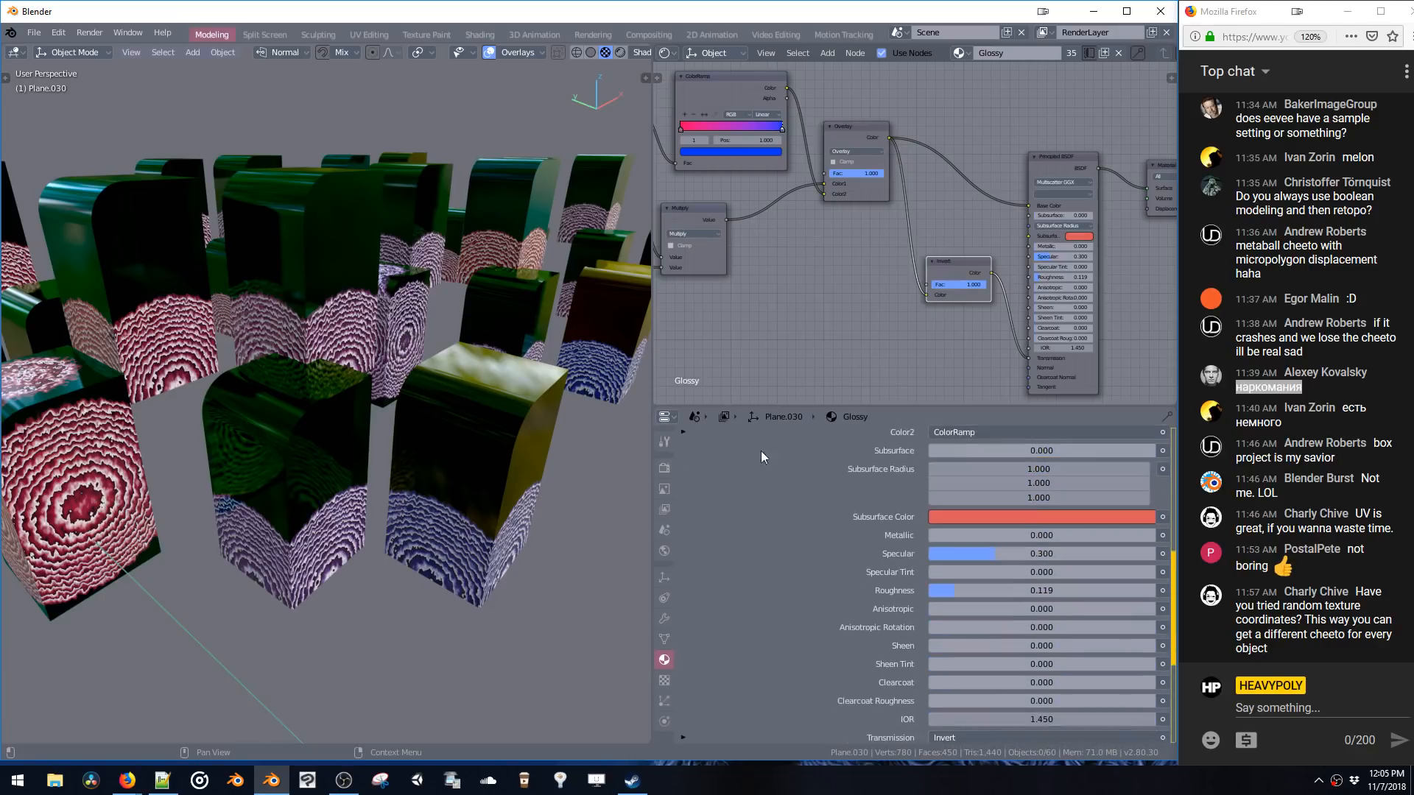
middle_click_drag(706, 698, 736, 520)
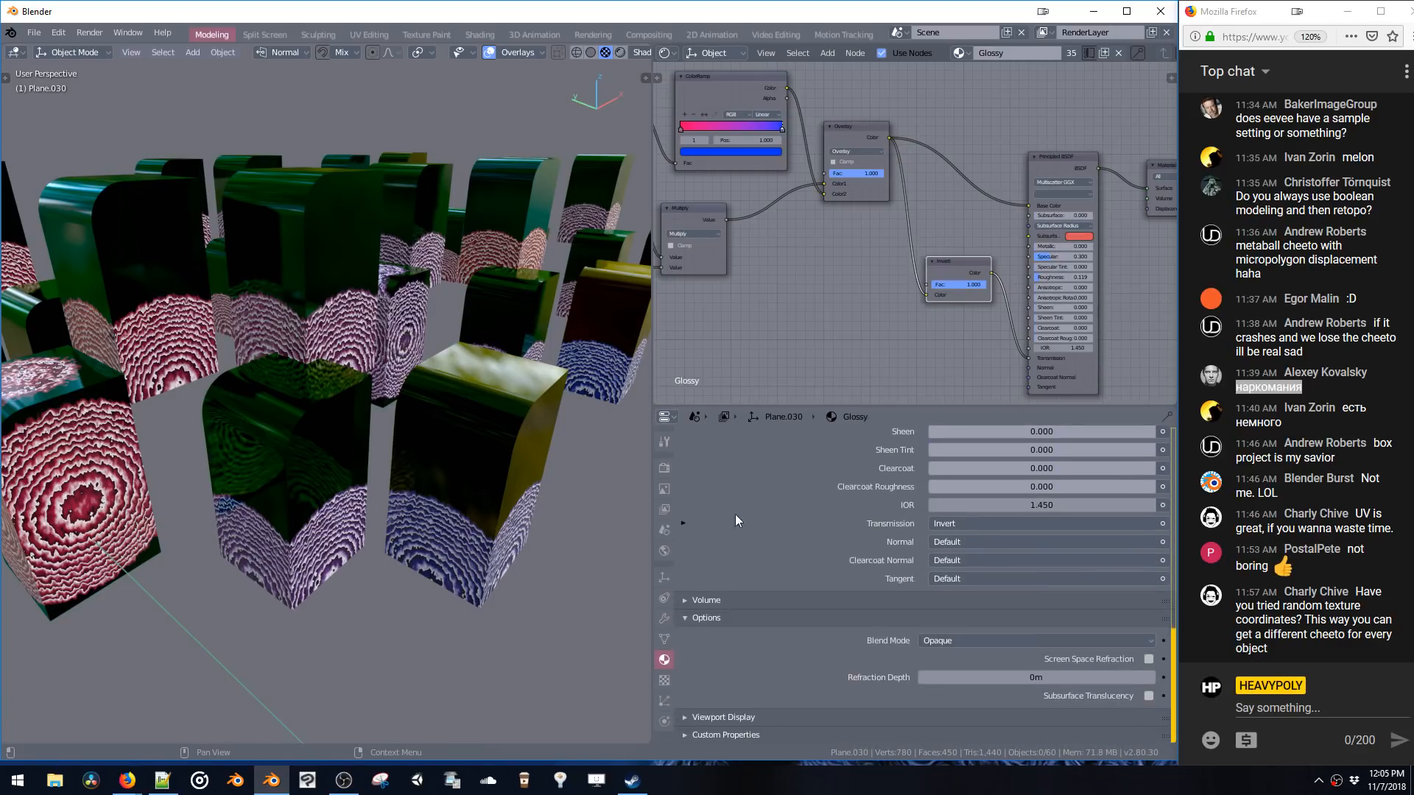
left_click(690, 718)
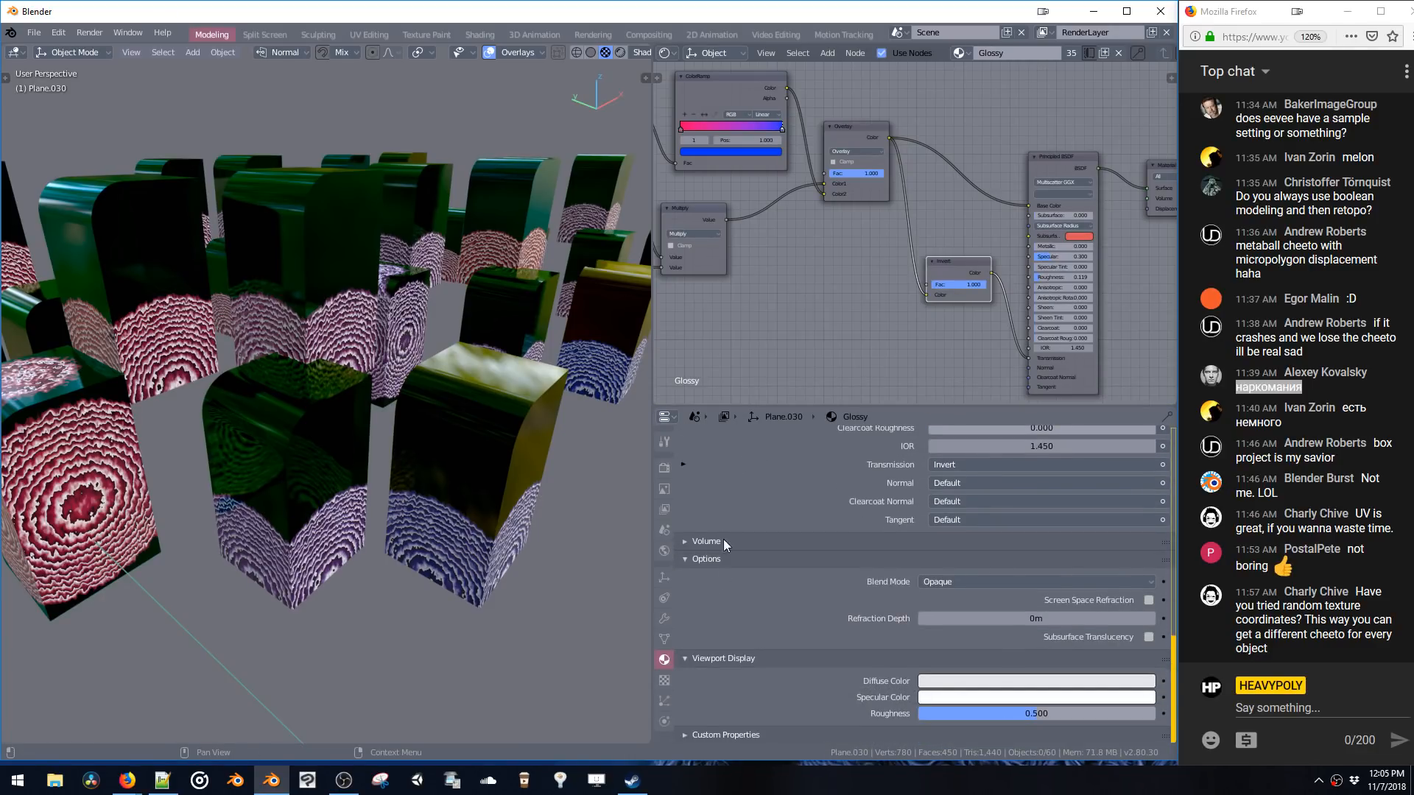
left_click(693, 658)
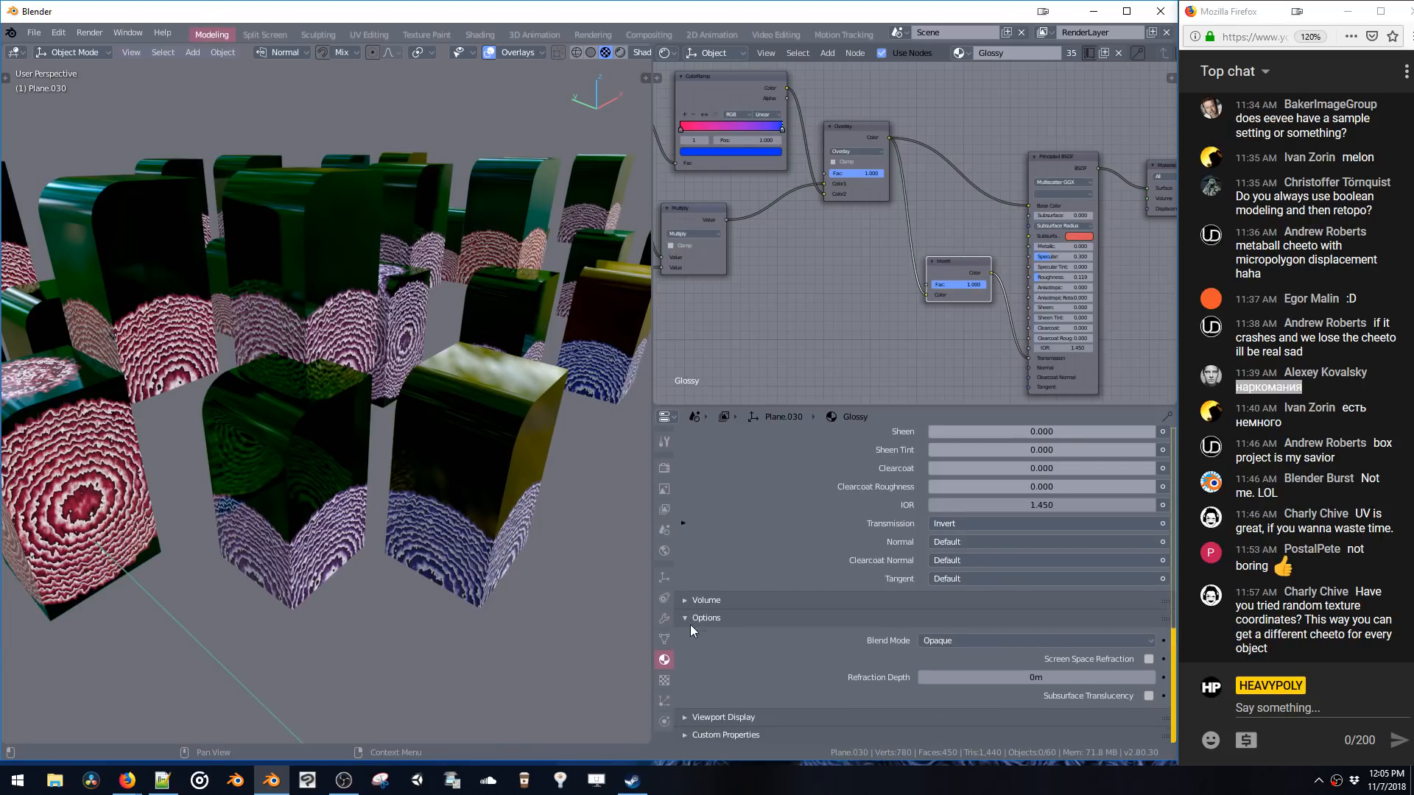
left_click(690, 623)
left_click(691, 640)
scroll(695, 696, "down", 1)
left_click(930, 642)
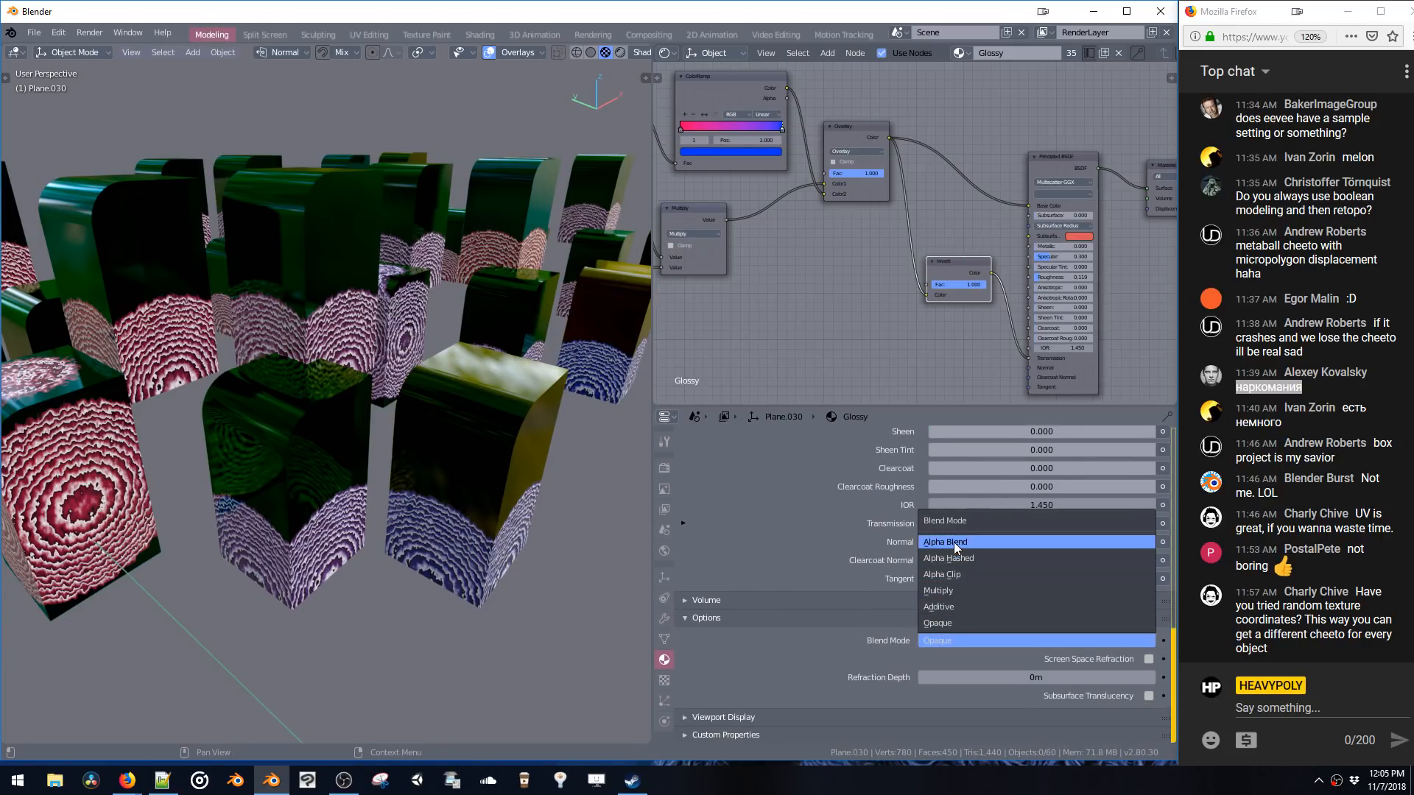
left_click(940, 625)
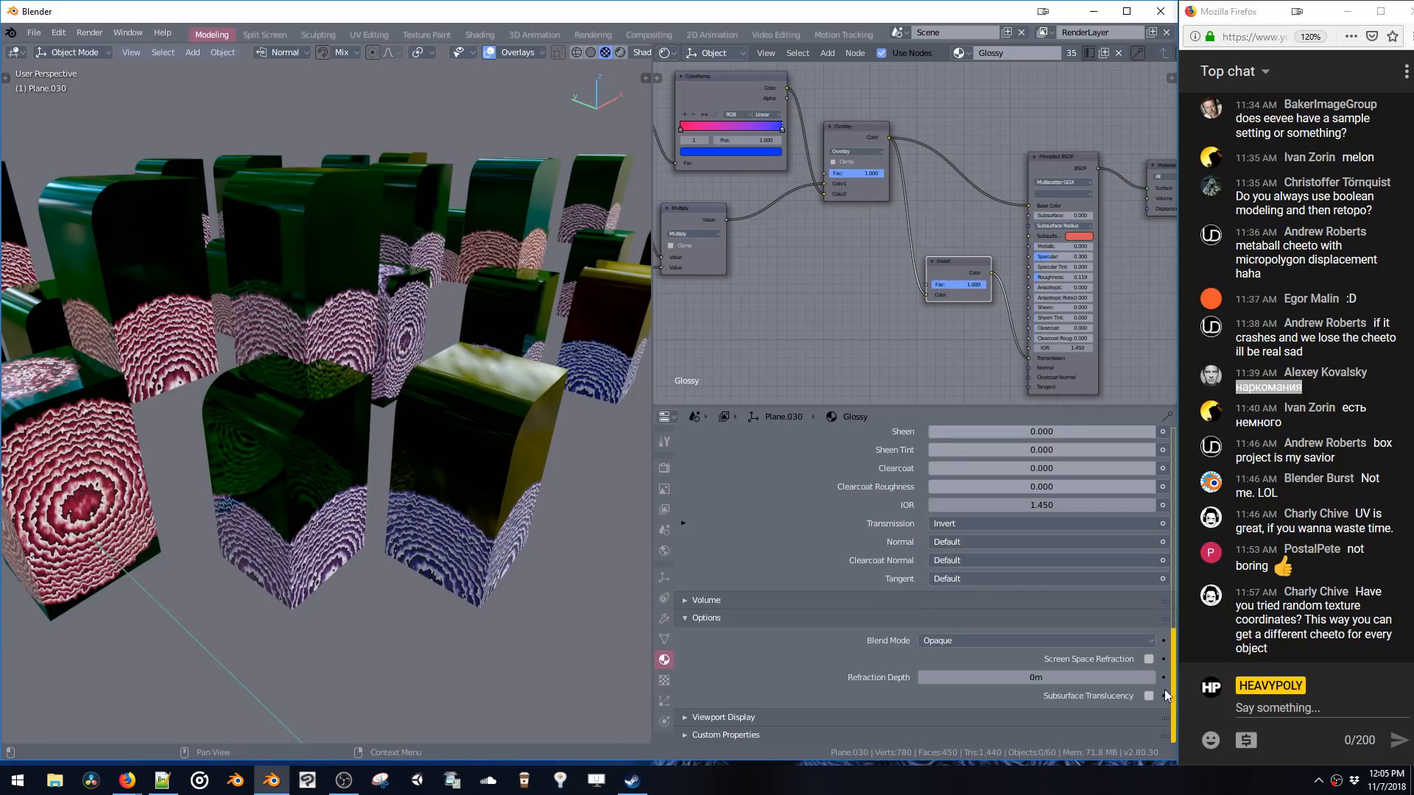
- Enable Screen Space Refraction for the Glossy material and set its Refraction Depth to 0.108 m
left_click(1149, 660)
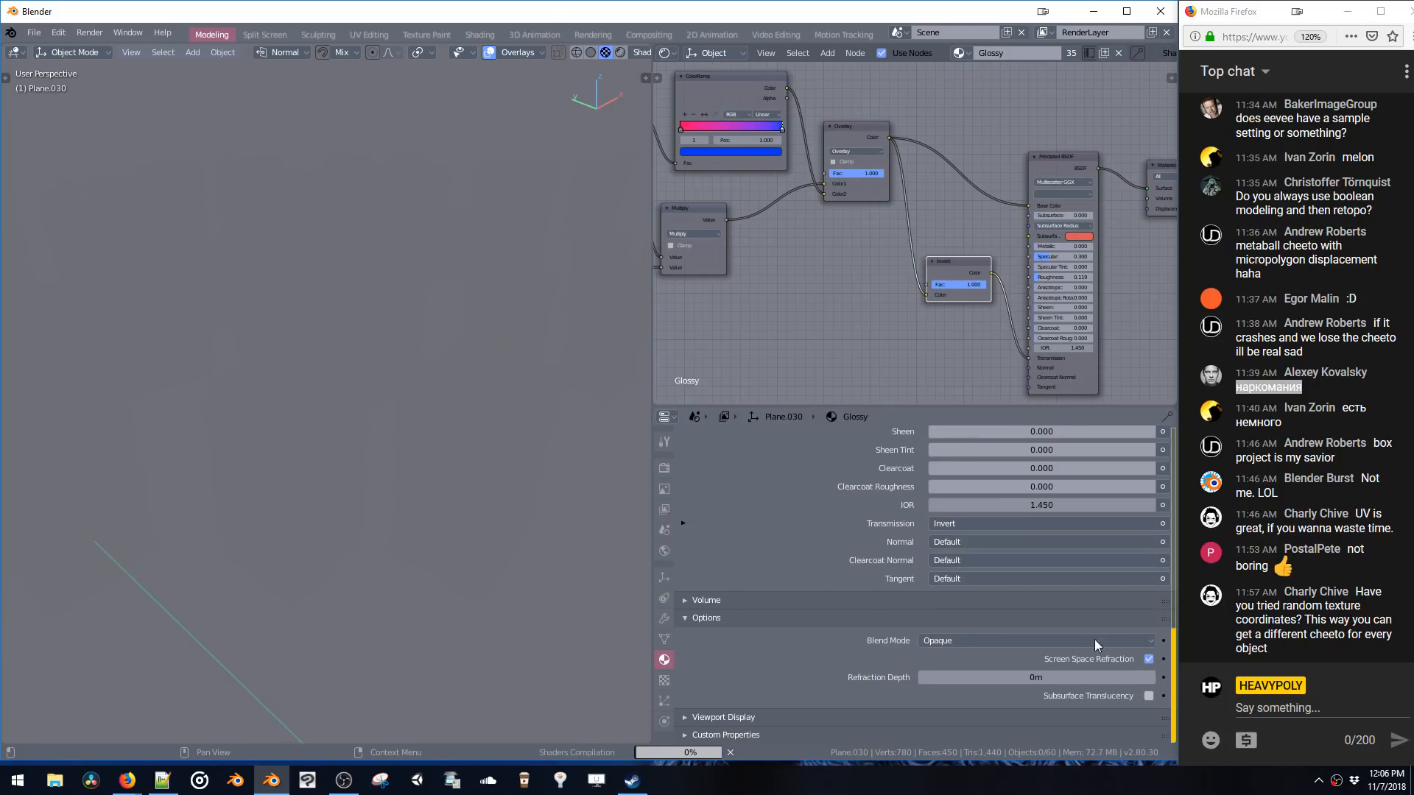
middle_click_drag(463, 490, 425, 454)
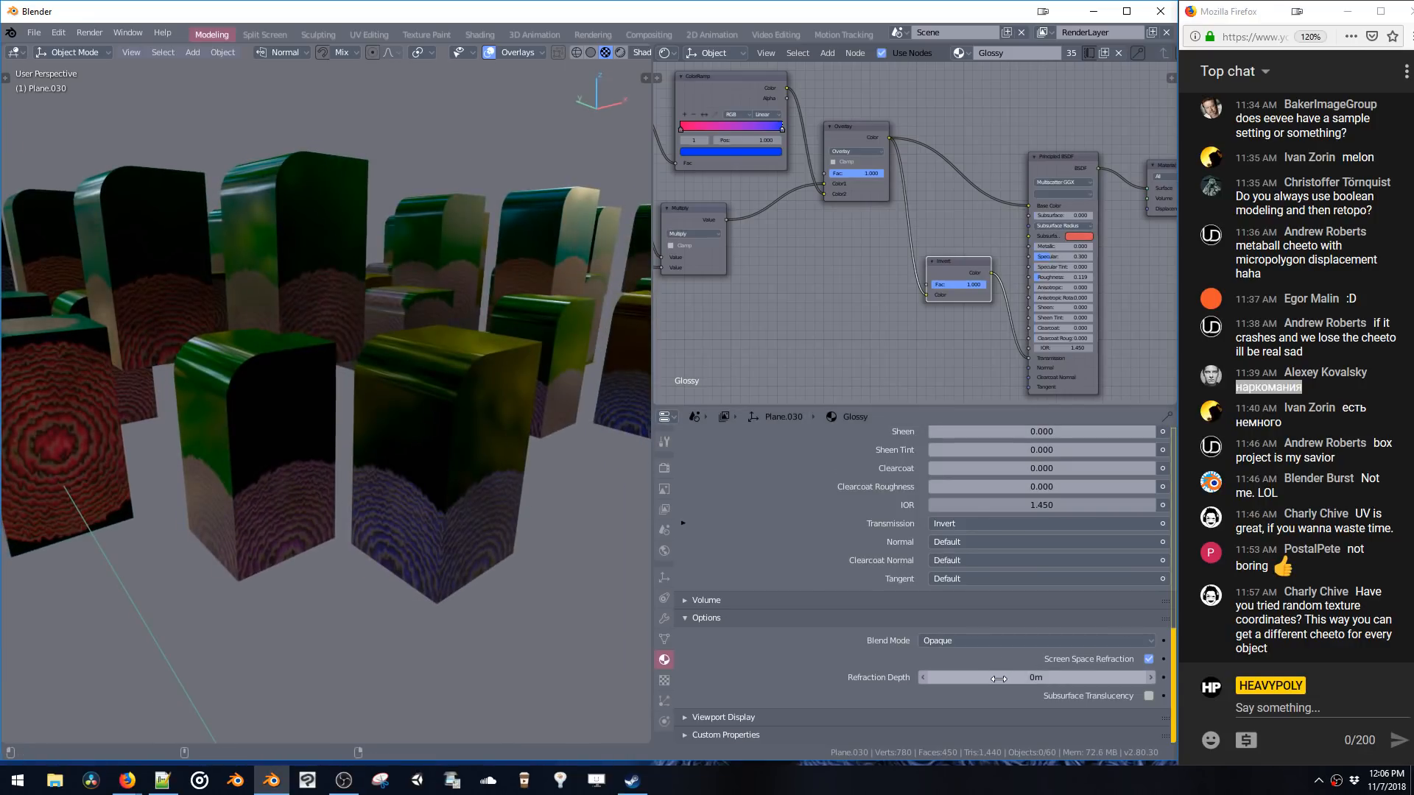
left_click_drag(998, 678, 1032, 677)
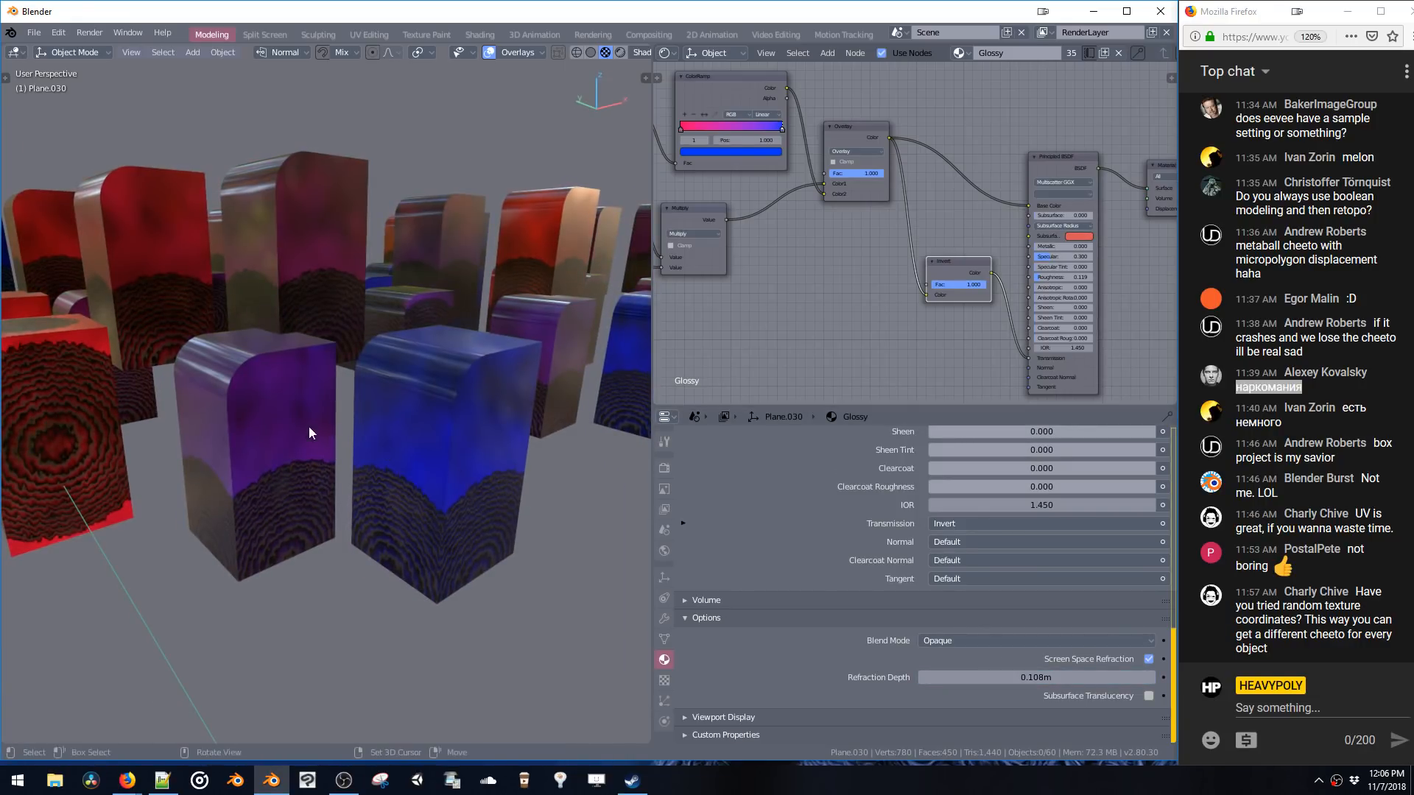
middle_click_drag(308, 426, 271, 417)
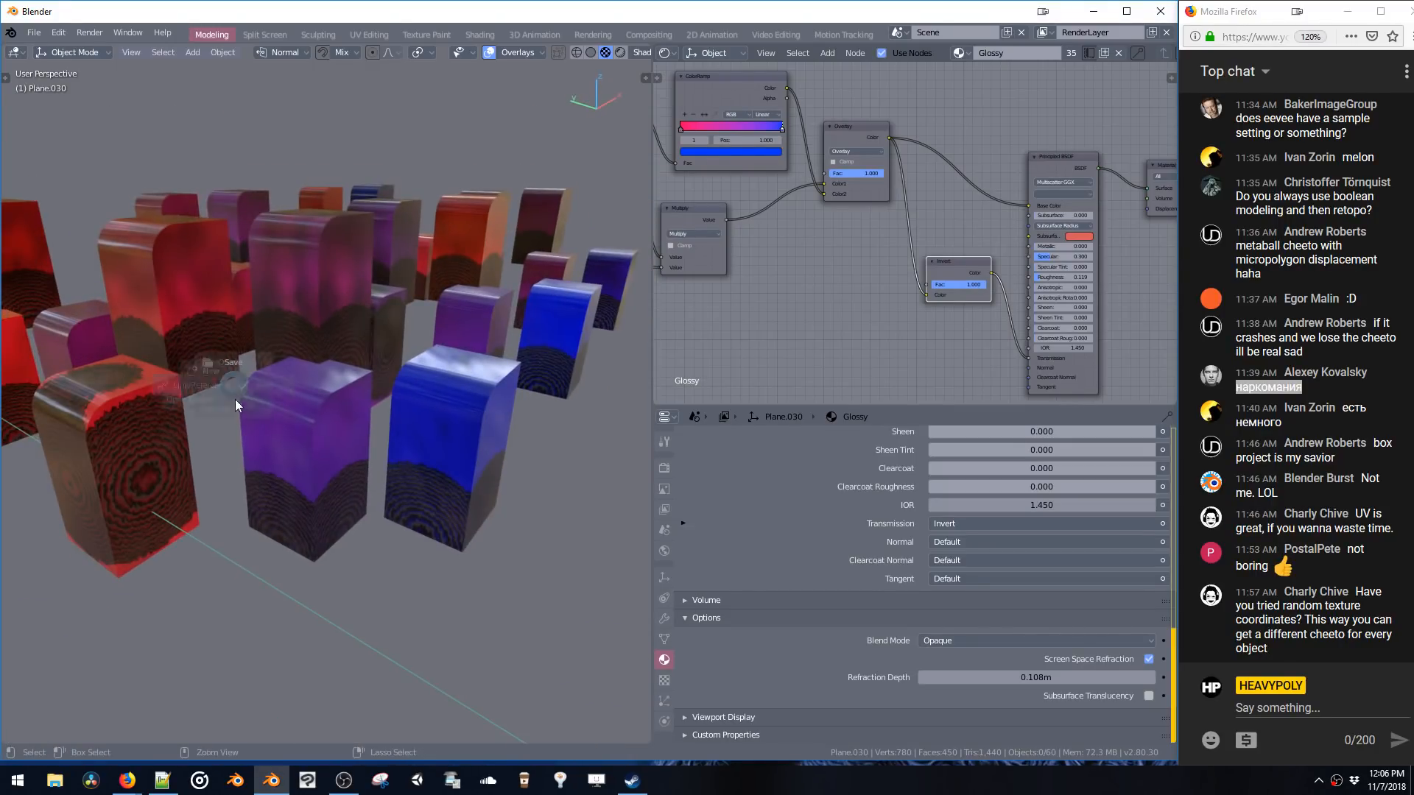
left_click(236, 493)
left_click(205, 85)
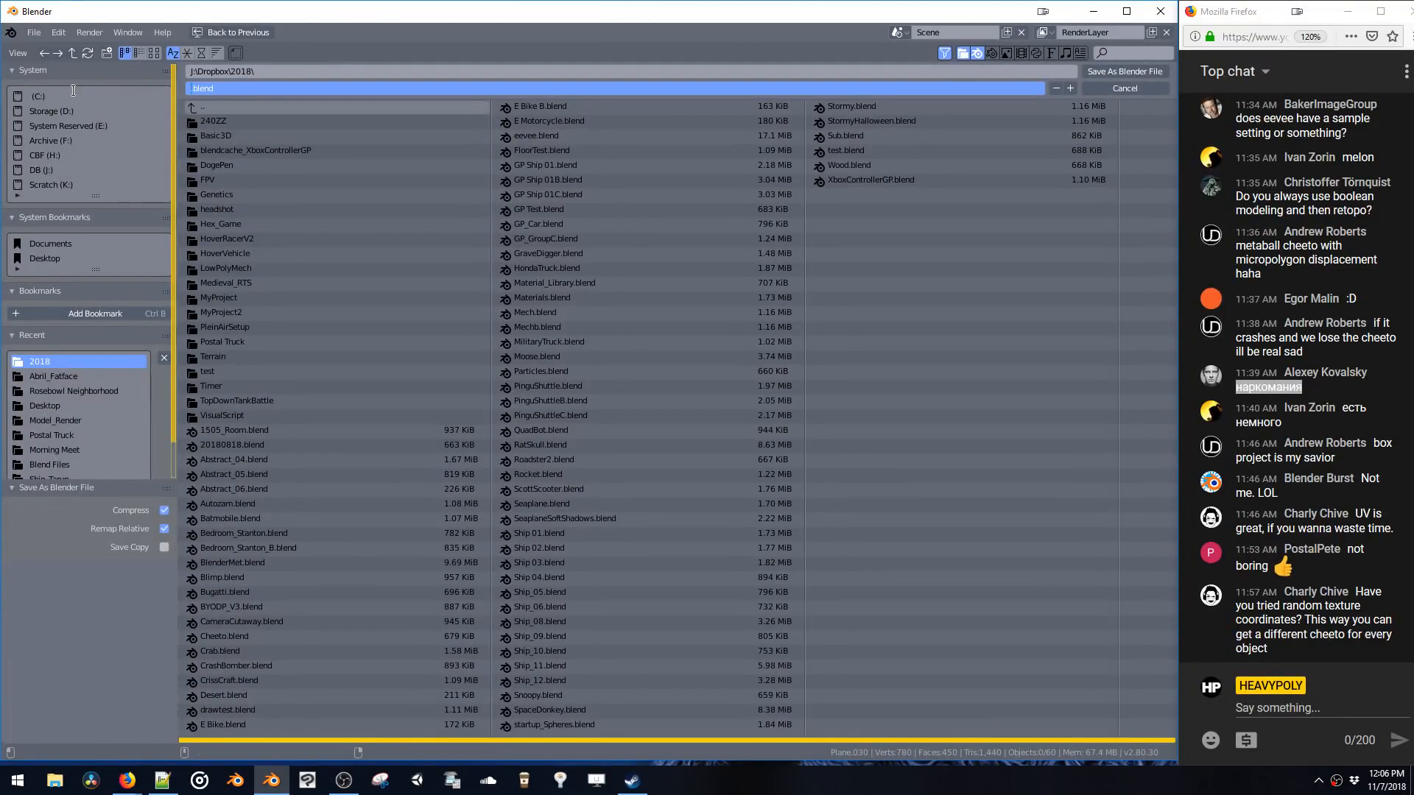
type("TidiBlocks")
left_click(74, 90)
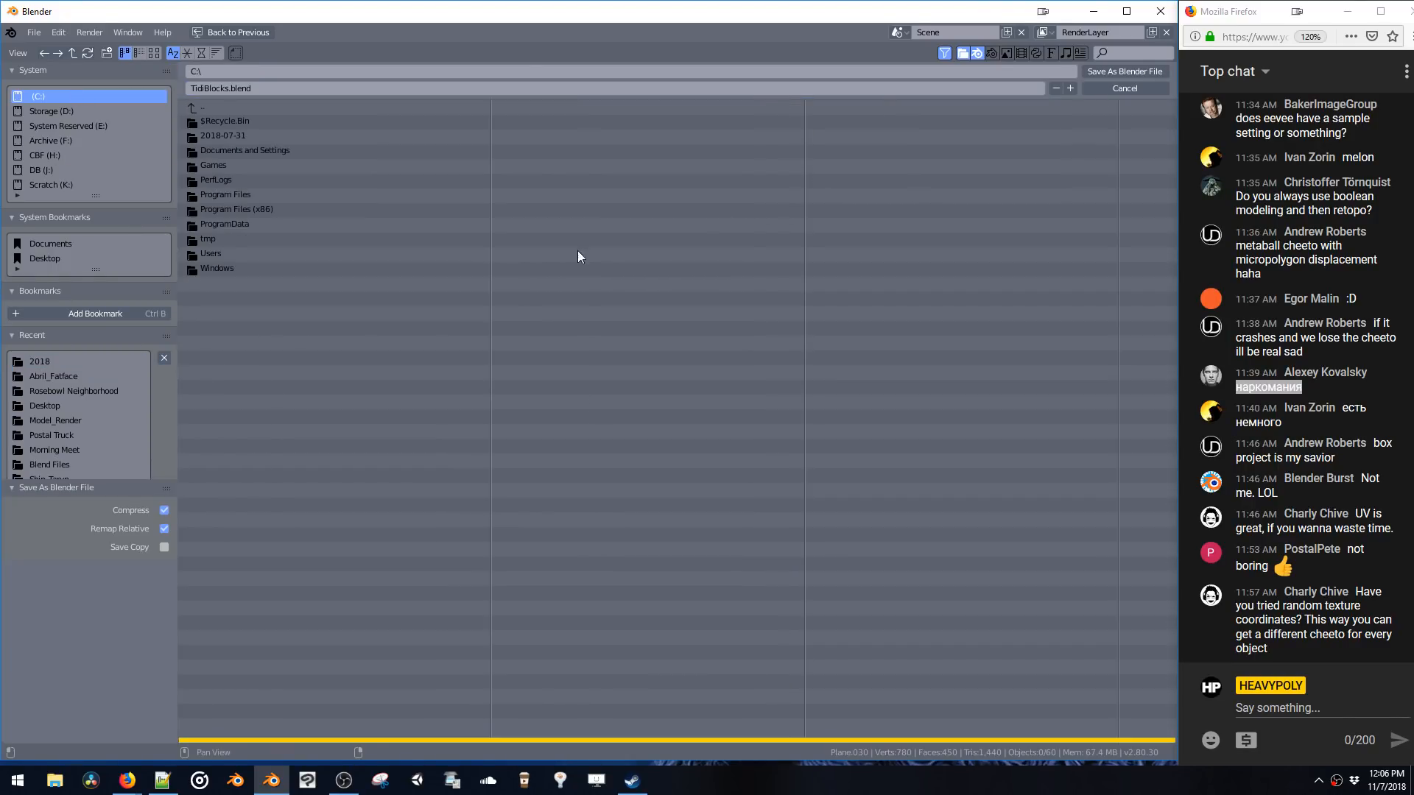
key("Return")
- Save the scene as Tidyeblocks.blend in the J:\Dropbox\2018 folder
key("ctrl+shift+s")
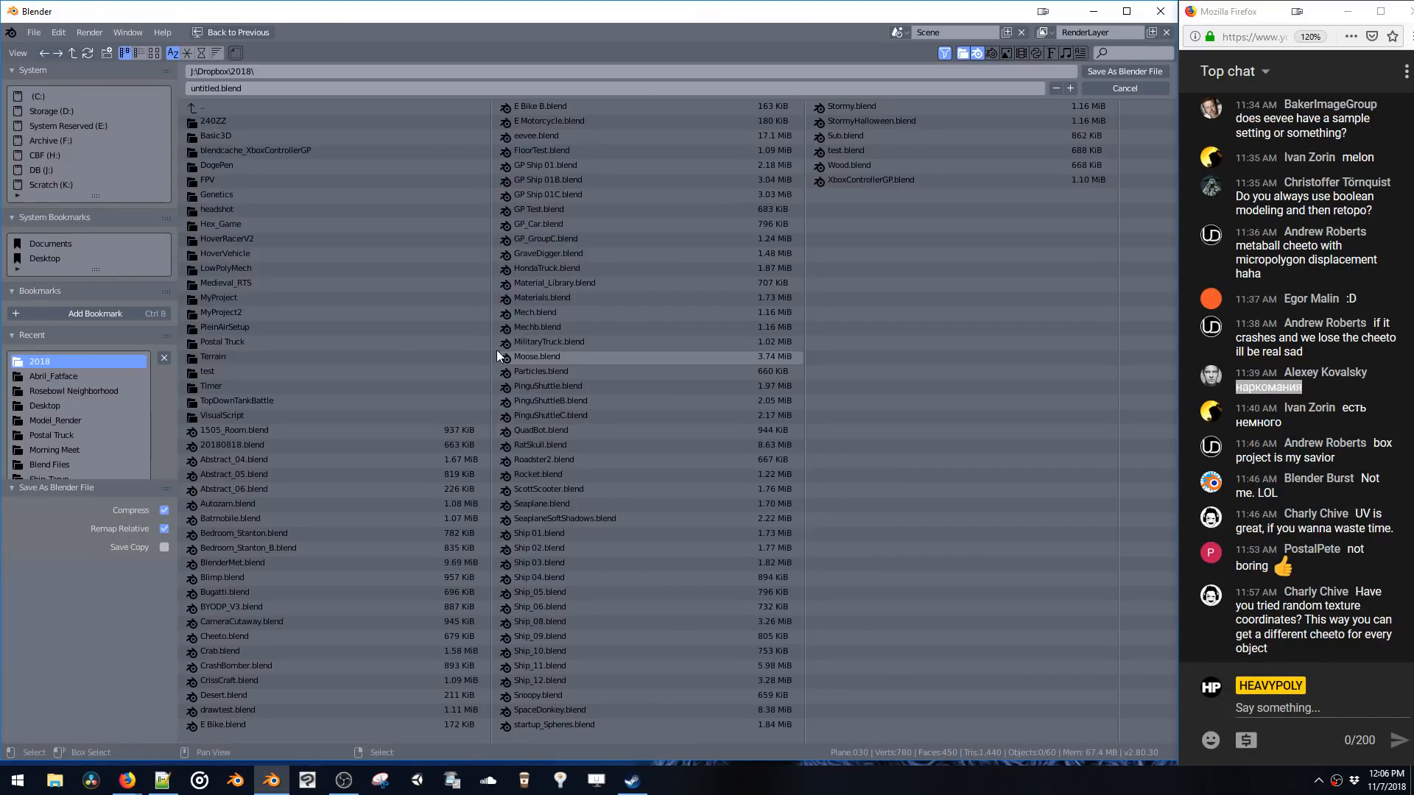
left_click(257, 89)
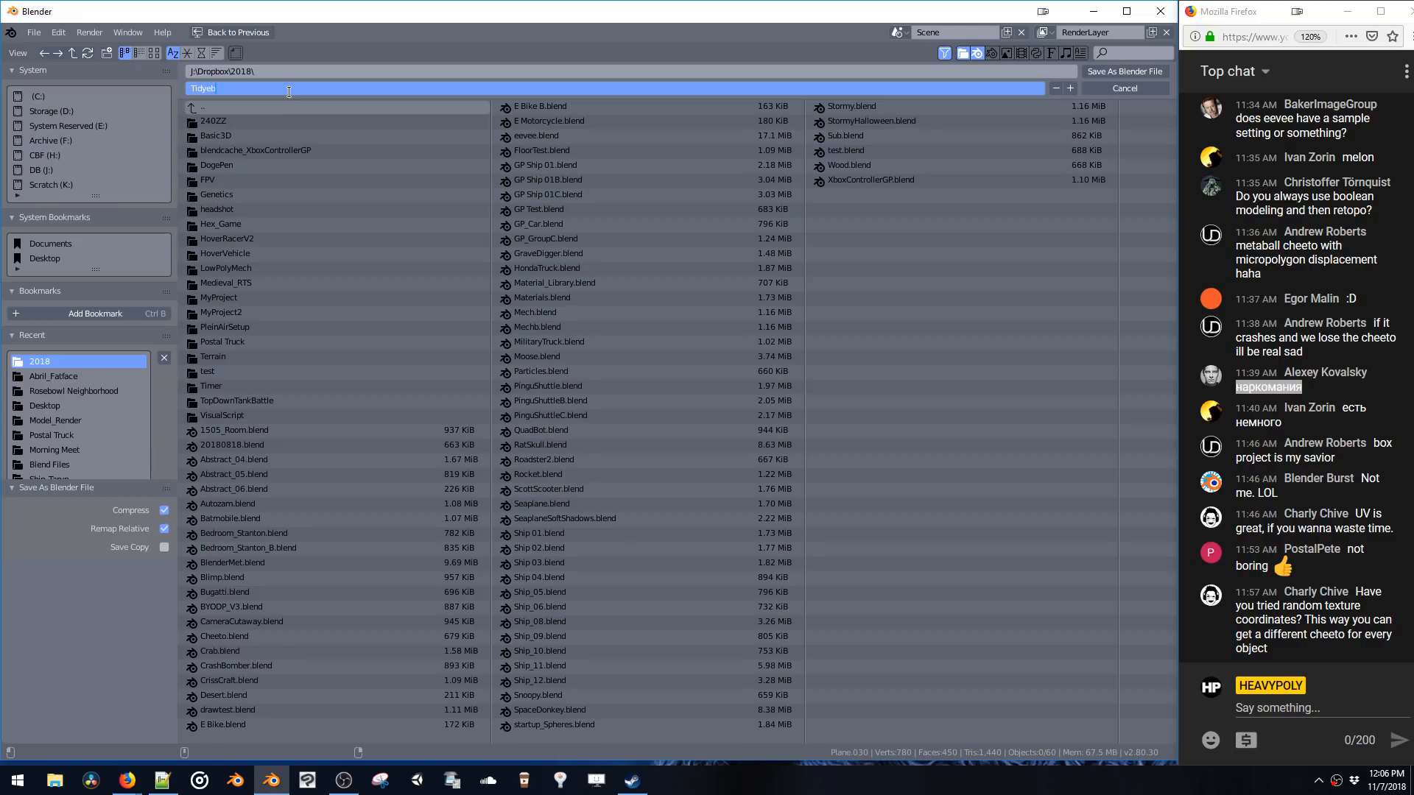
type("Tidyeblocks.blend")
key("Return")
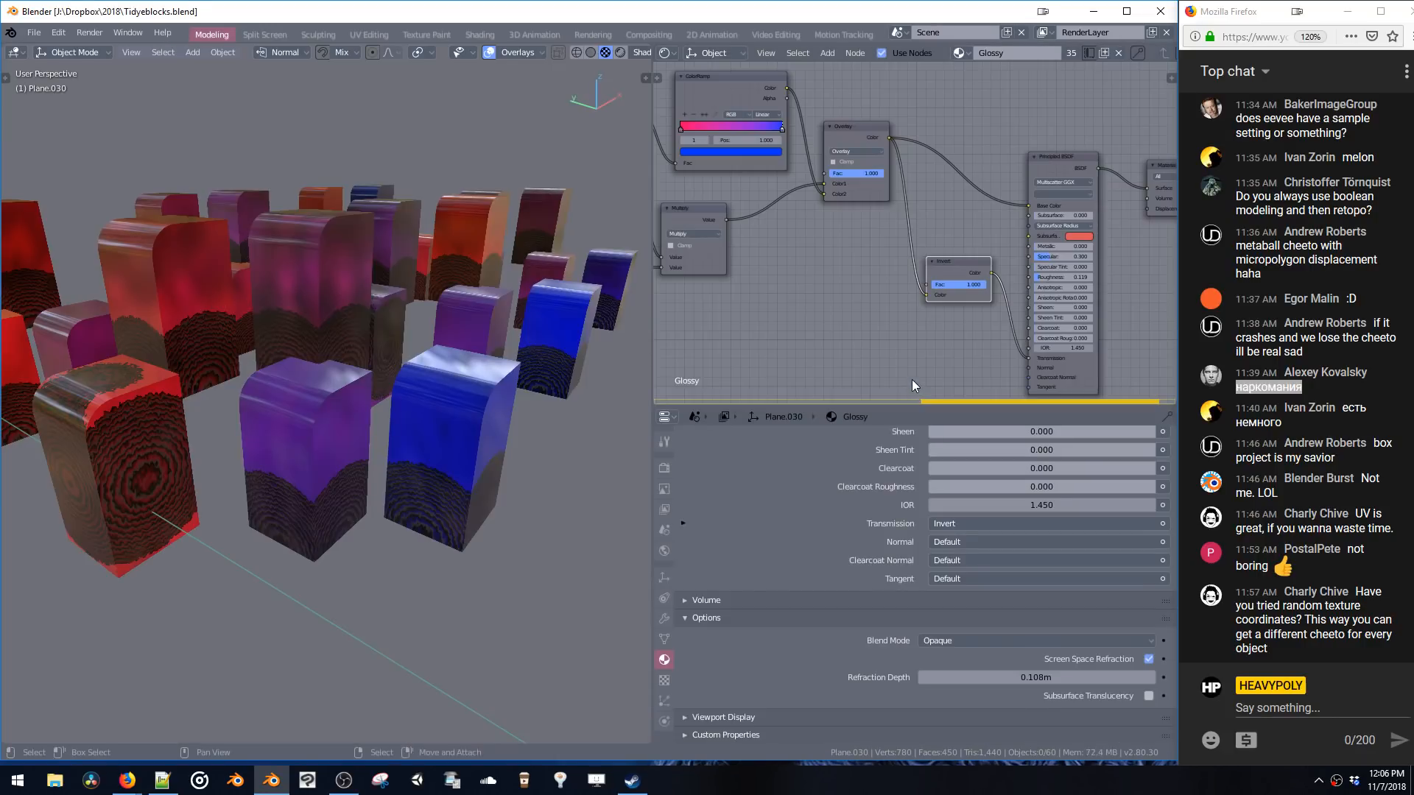
- Switch the 3D viewport to rendered shading and view the blocks under the scene lights
key("z")
left_click(501, 312)
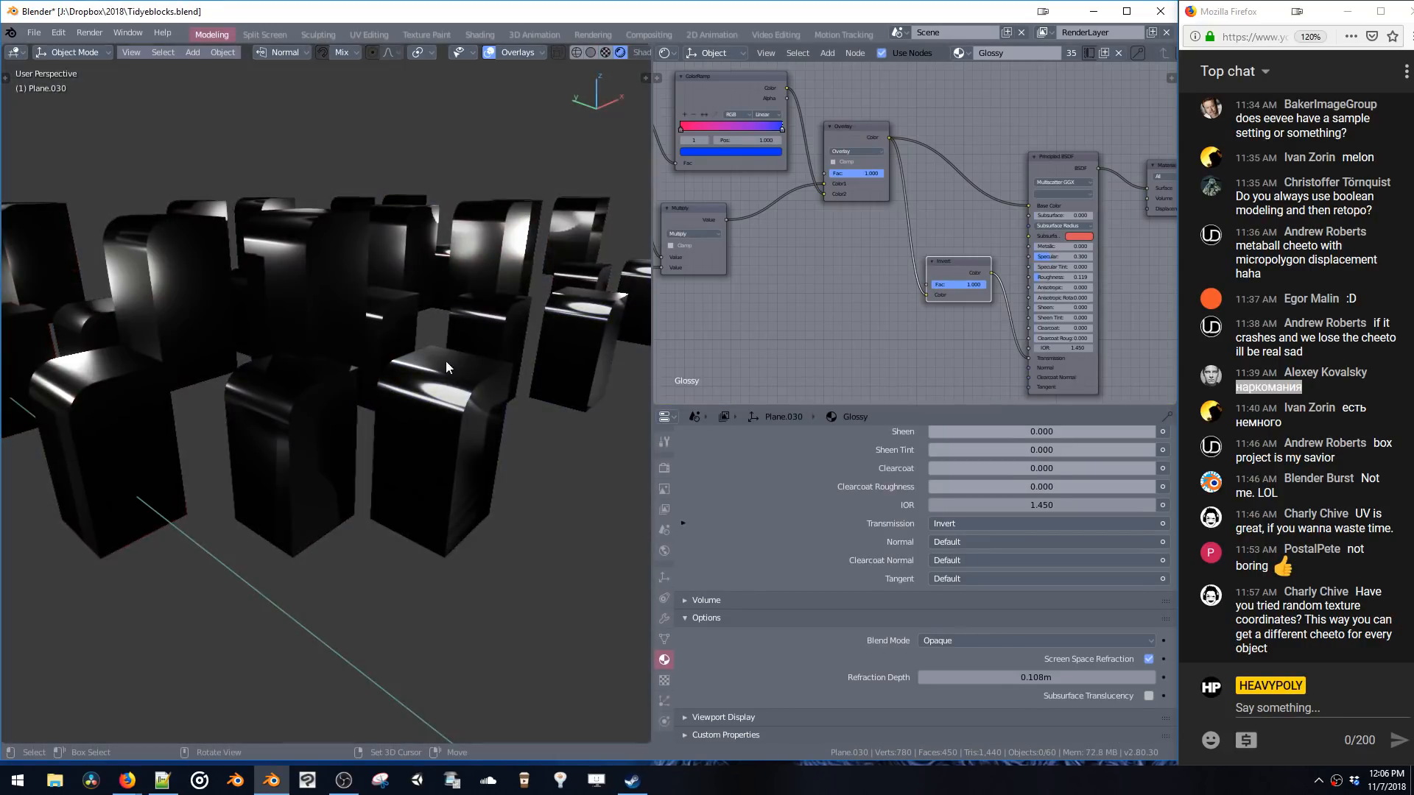
mouse_move(457, 359)
middle_mouse_down()
mouse_move(412, 368)
mouse_move(416, 320)
mouse_move(502, 379)
mouse_move(568, 370)
mouse_move(448, 369)
mouse_move(435, 343)
middle_mouse_up()
- Add a plane mesh at the base of the front purple block
key("shift+a")
mouse_move(424, 347)
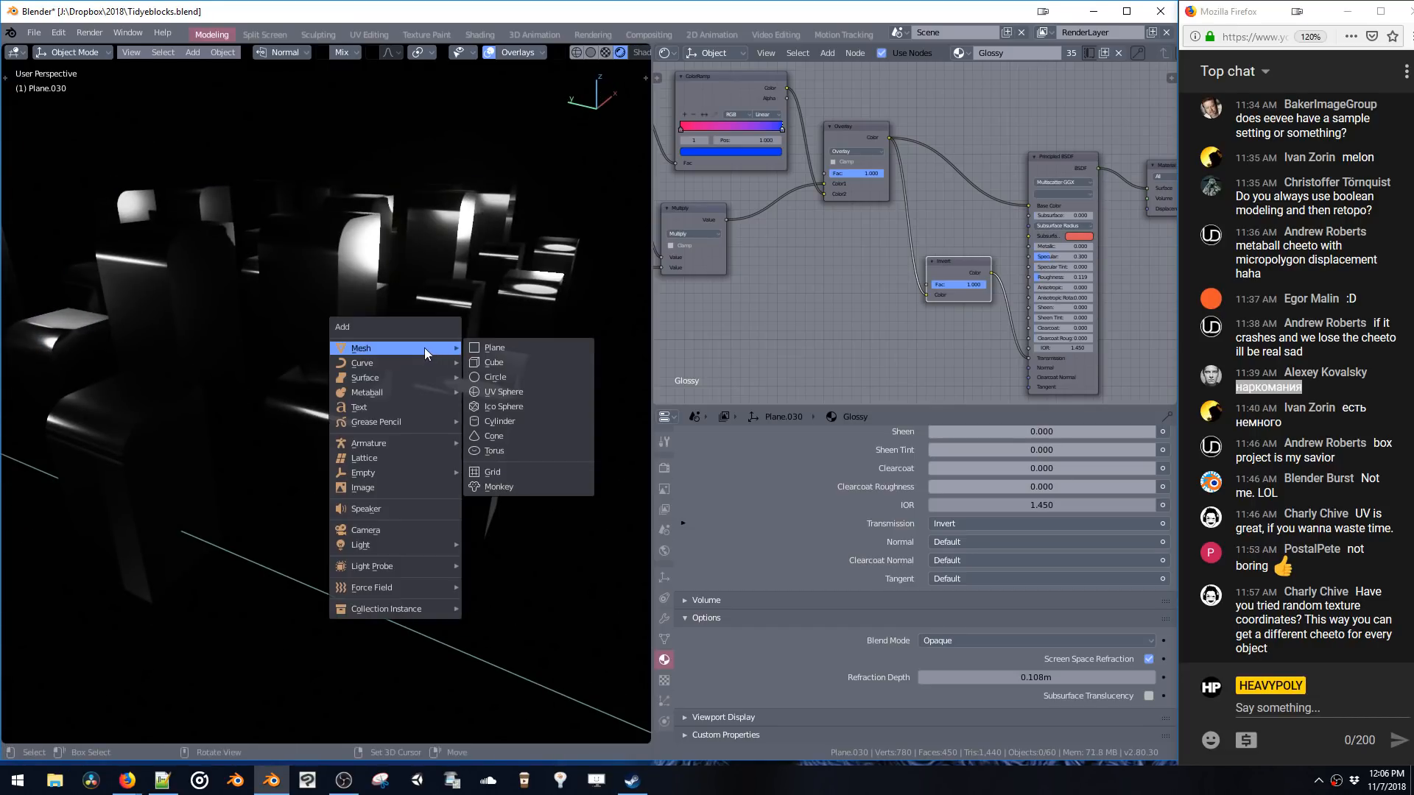
left_click(478, 348)
key("g")
left_click(448, 346)
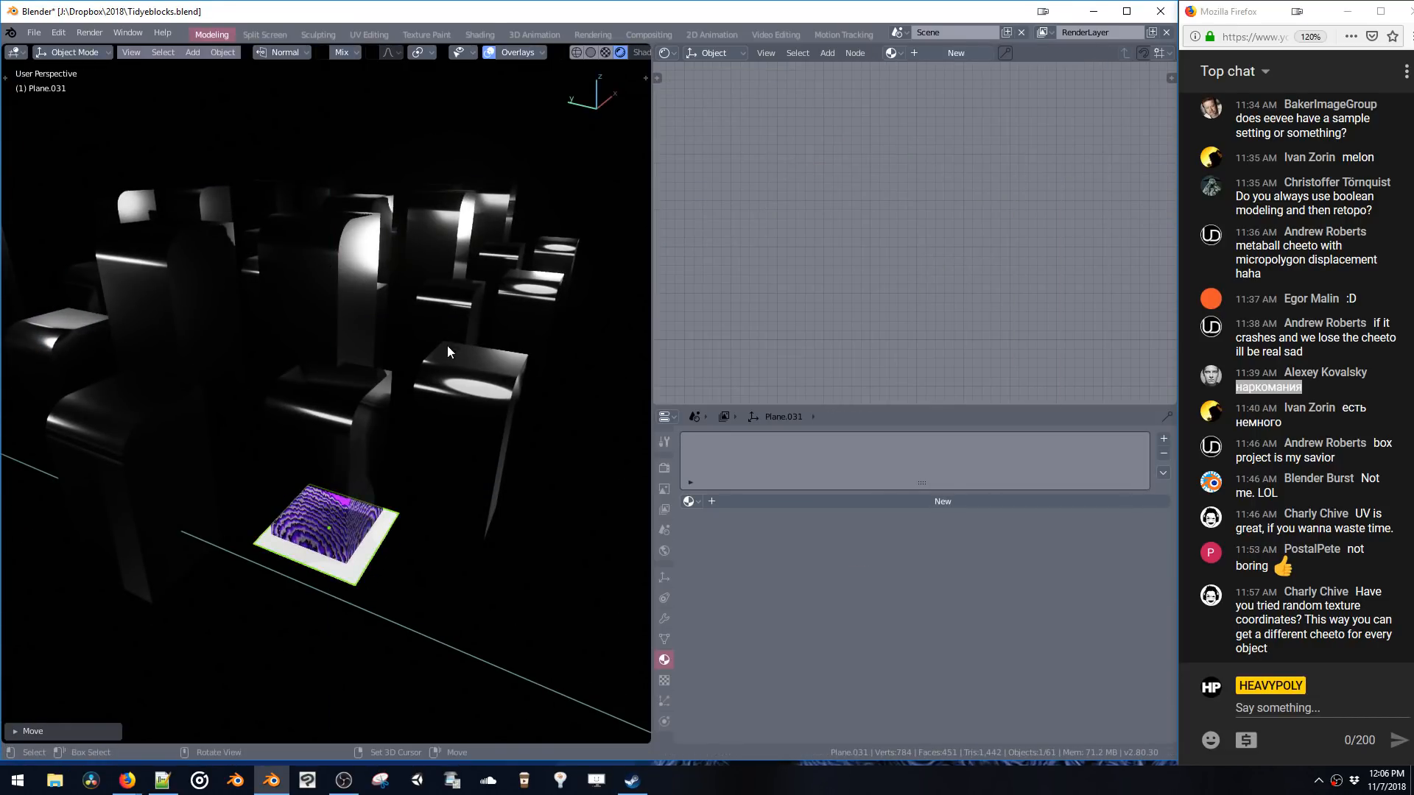
- Scale the new plane's face up in Edit Mode until it forms a floor under all the blocks, and return to Object Mode
key("Tab")
key("s")
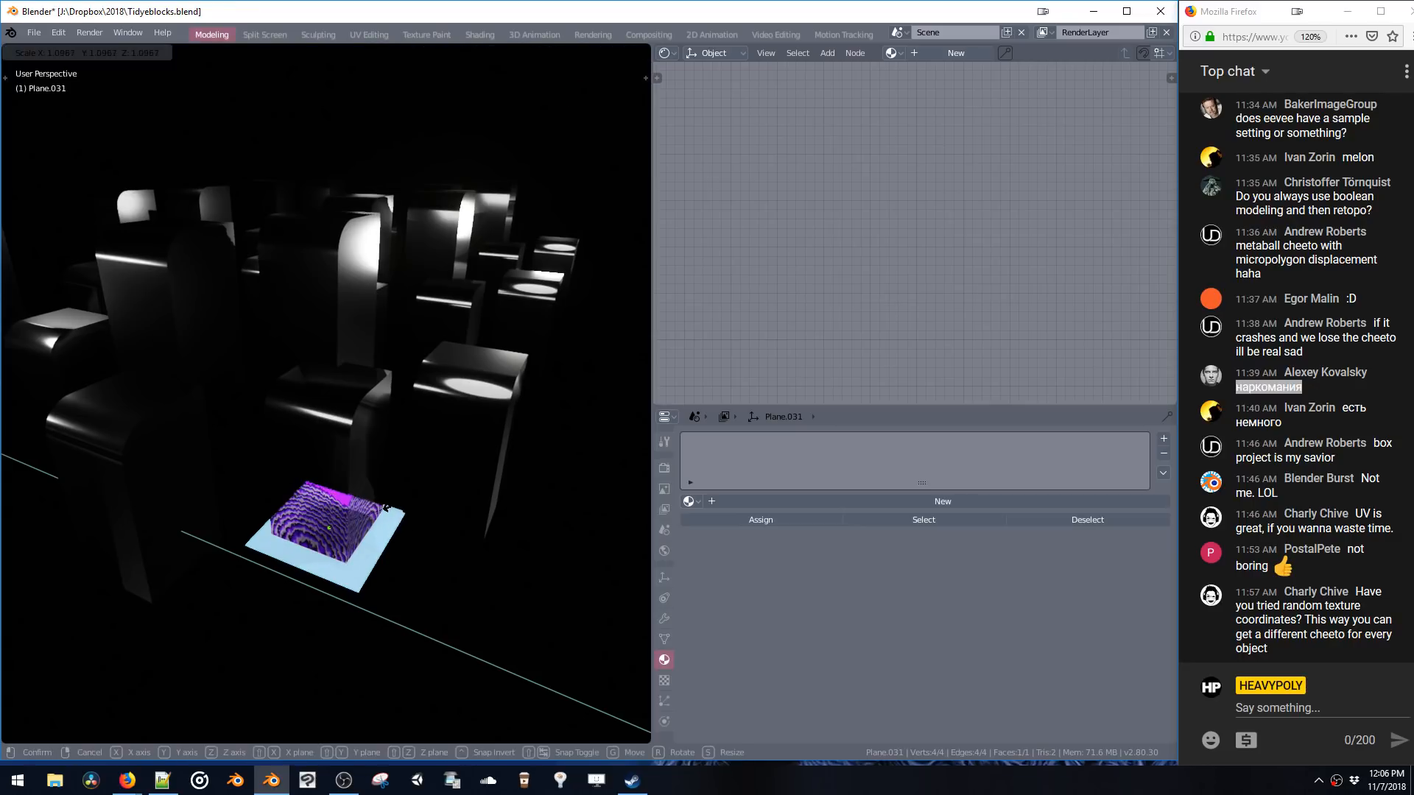
left_click(396, 455)
key("Tab")
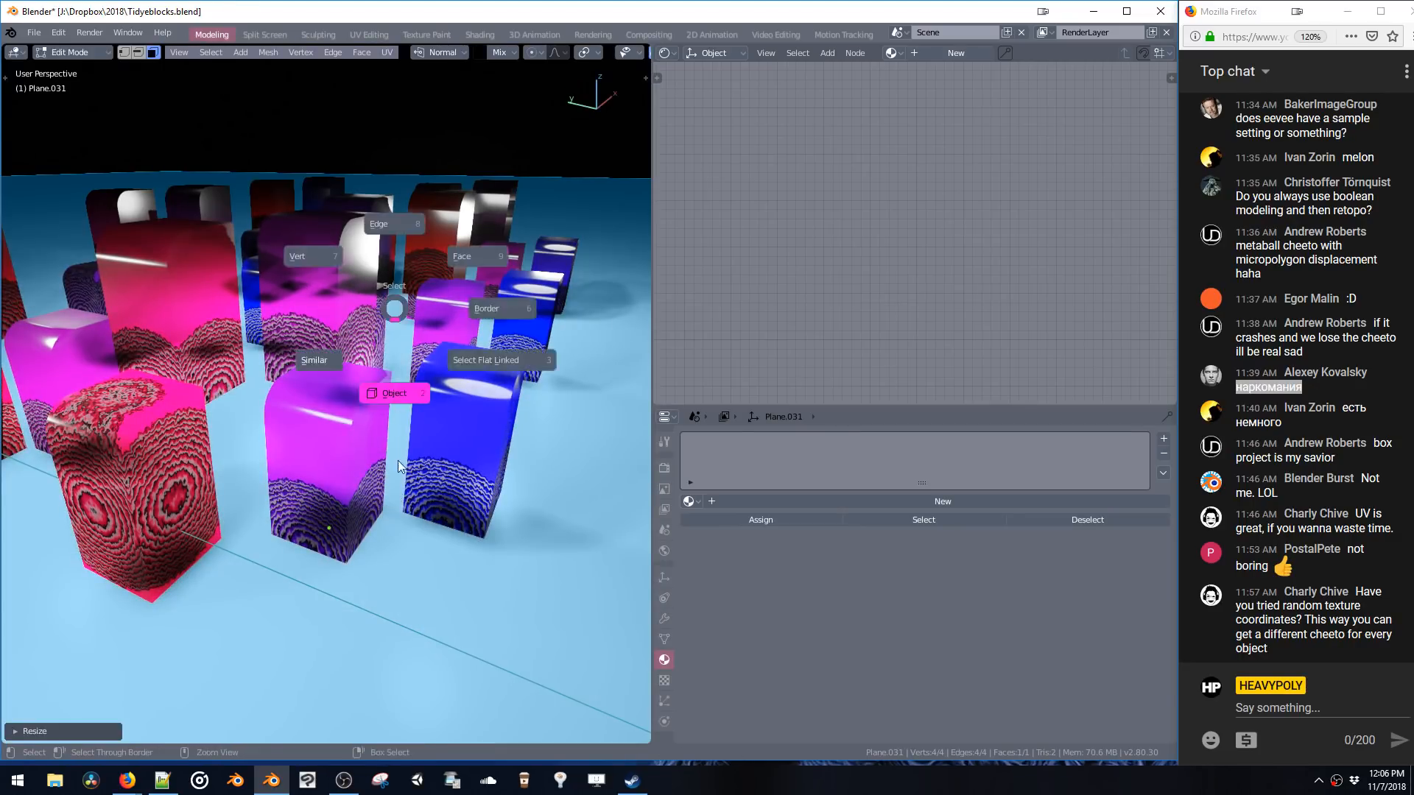
middle_click_drag(417, 387, 368, 331)
scroll(378, 271, "up", 5)
middle_click_drag(377, 272, 305, 387)
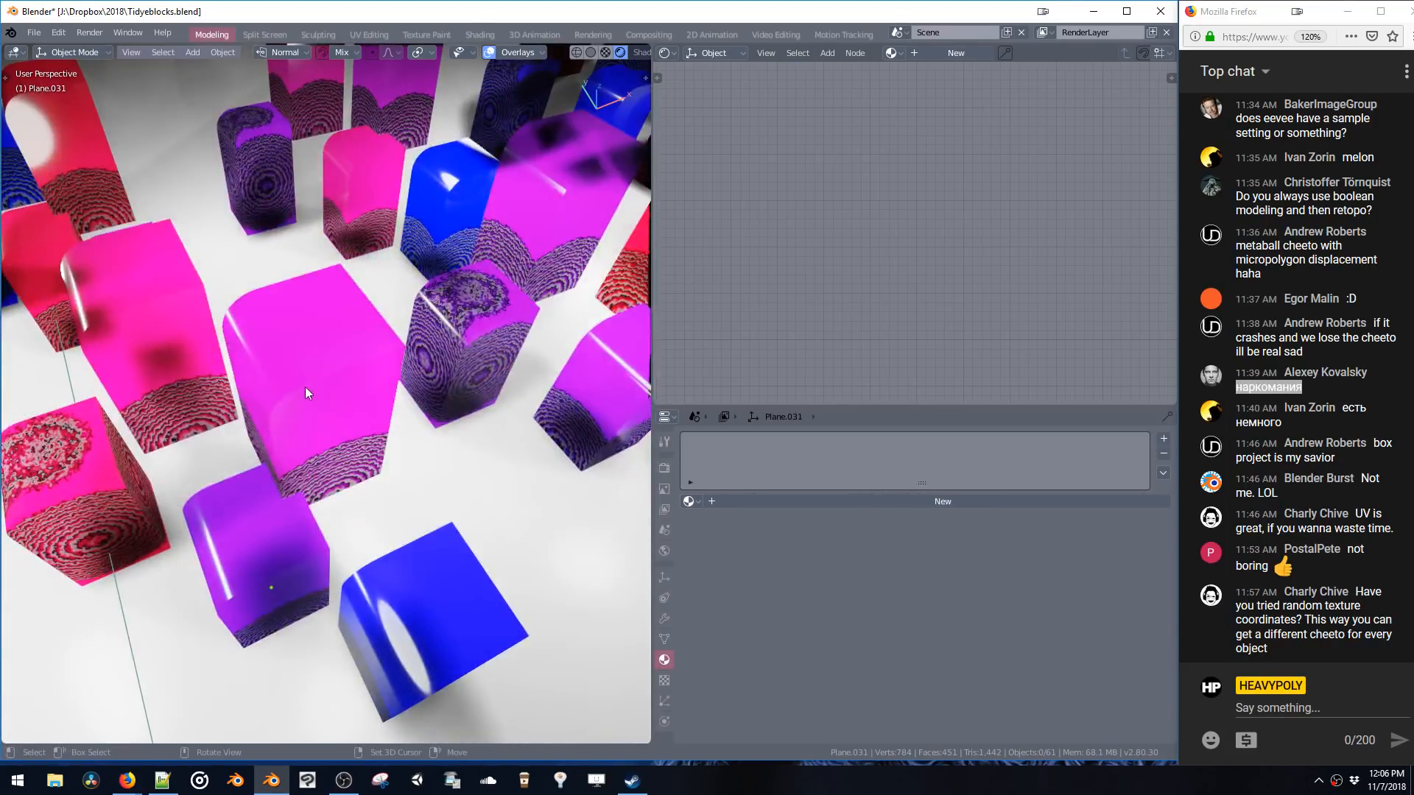
- Select the magenta block behind the front purple and blue blocks and move it slightly
left_click(309, 390)
key("Tab")
left_click(391, 331)
middle_click_drag(390, 331, 359, 369)
key("Tab")
key("g")
left_click(383, 373)
right_click(395, 397)
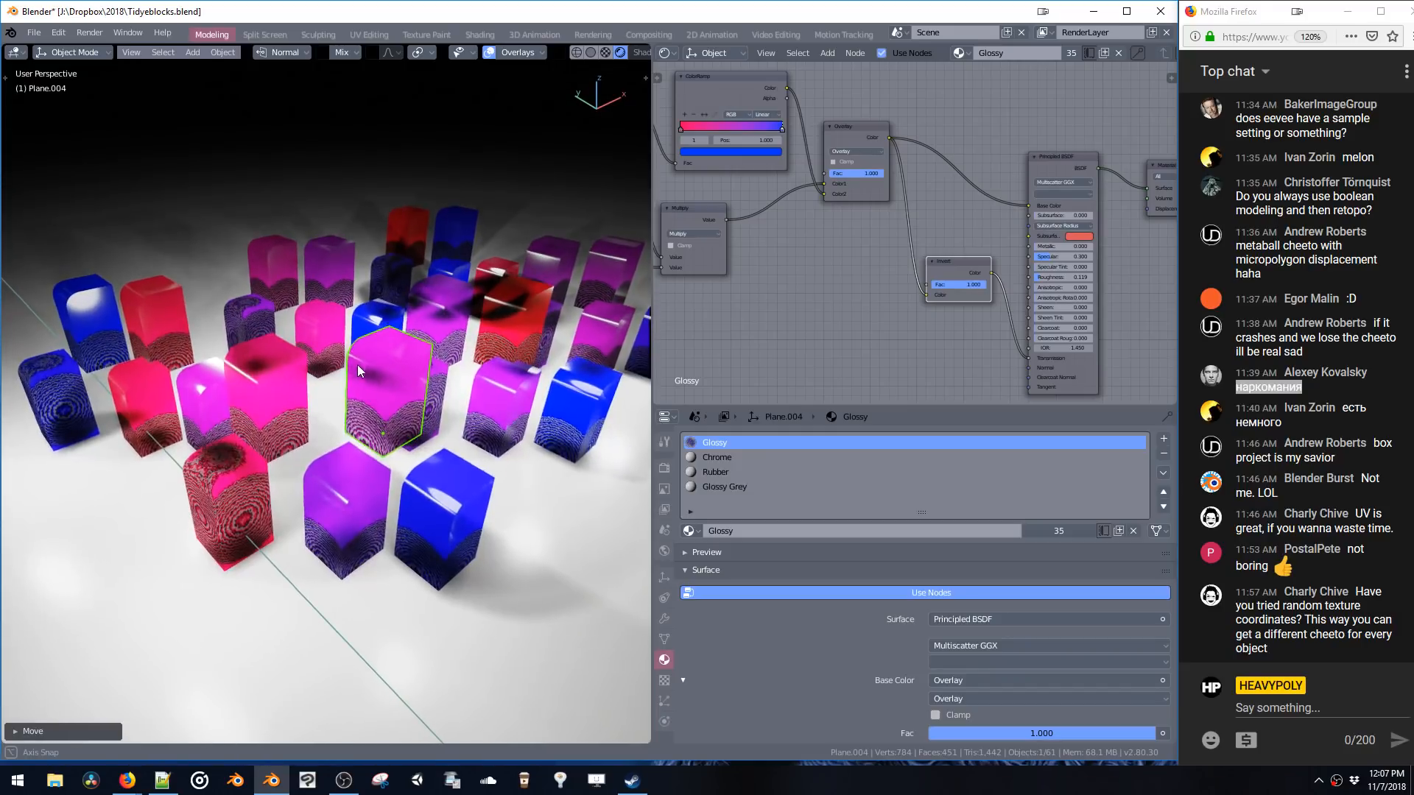
- Shift the Principled BSDF node to make room and insert a Mix Shader between it and the Material Output
middle_click_drag(807, 399, 930, 219)
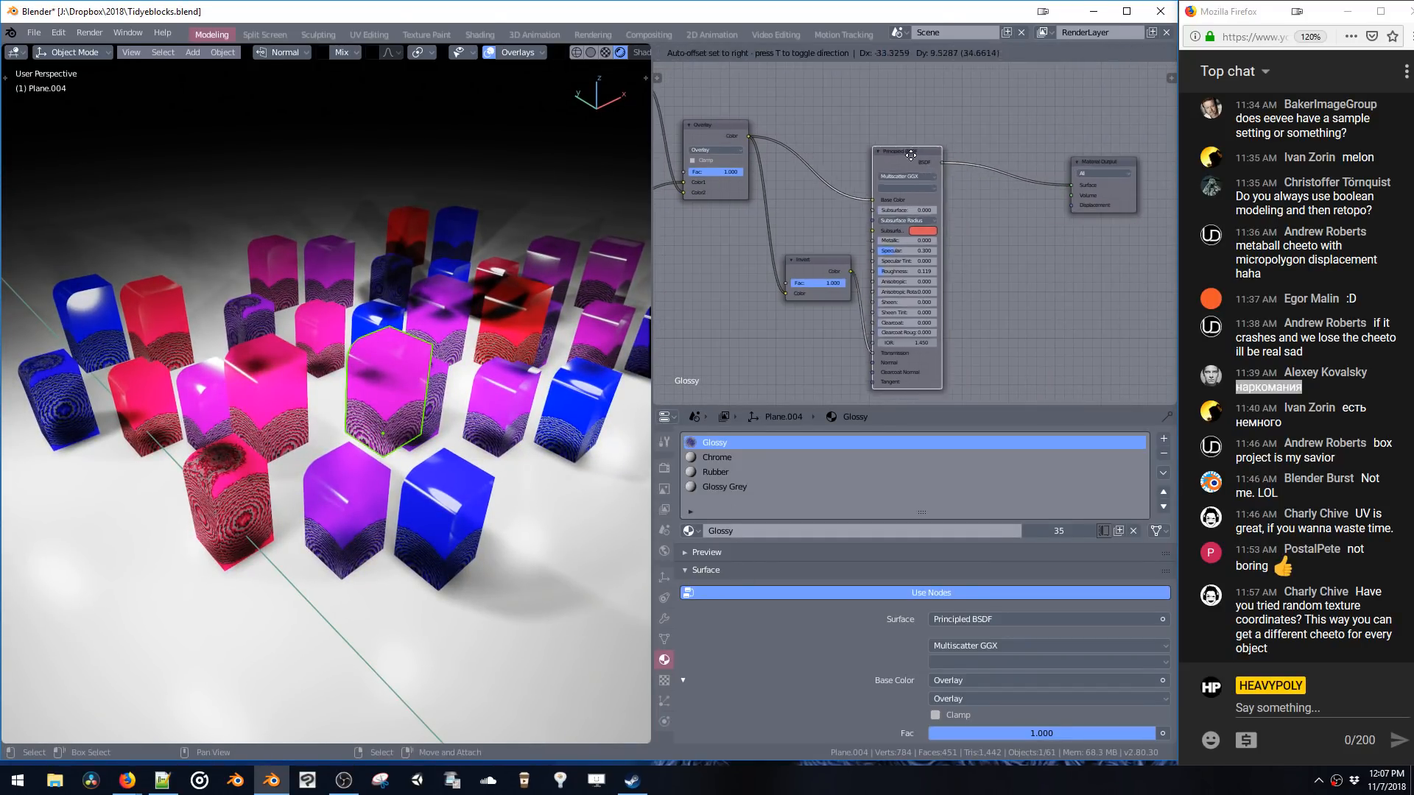
key("shift+a")
type("mix")
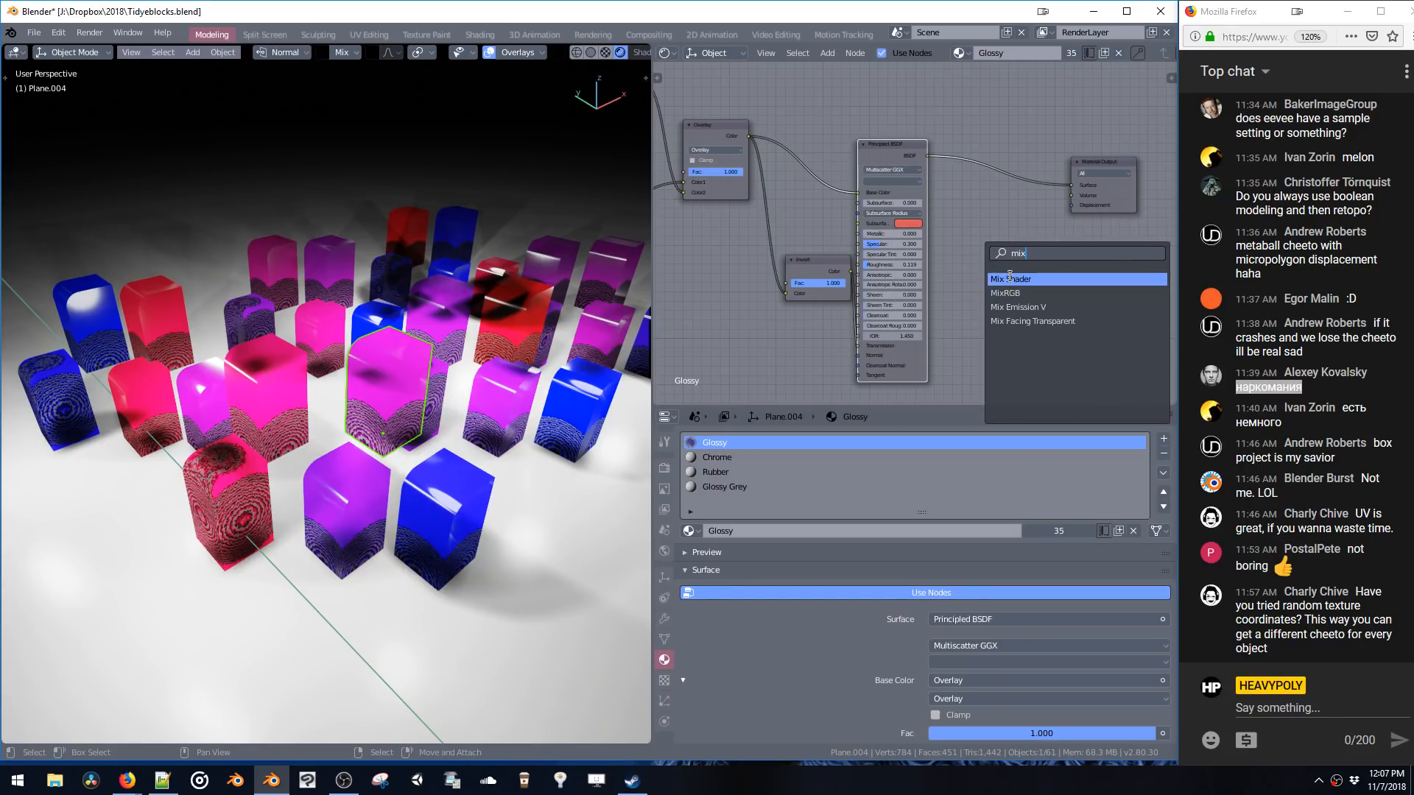
left_click(1008, 278)
left_click(1000, 240)
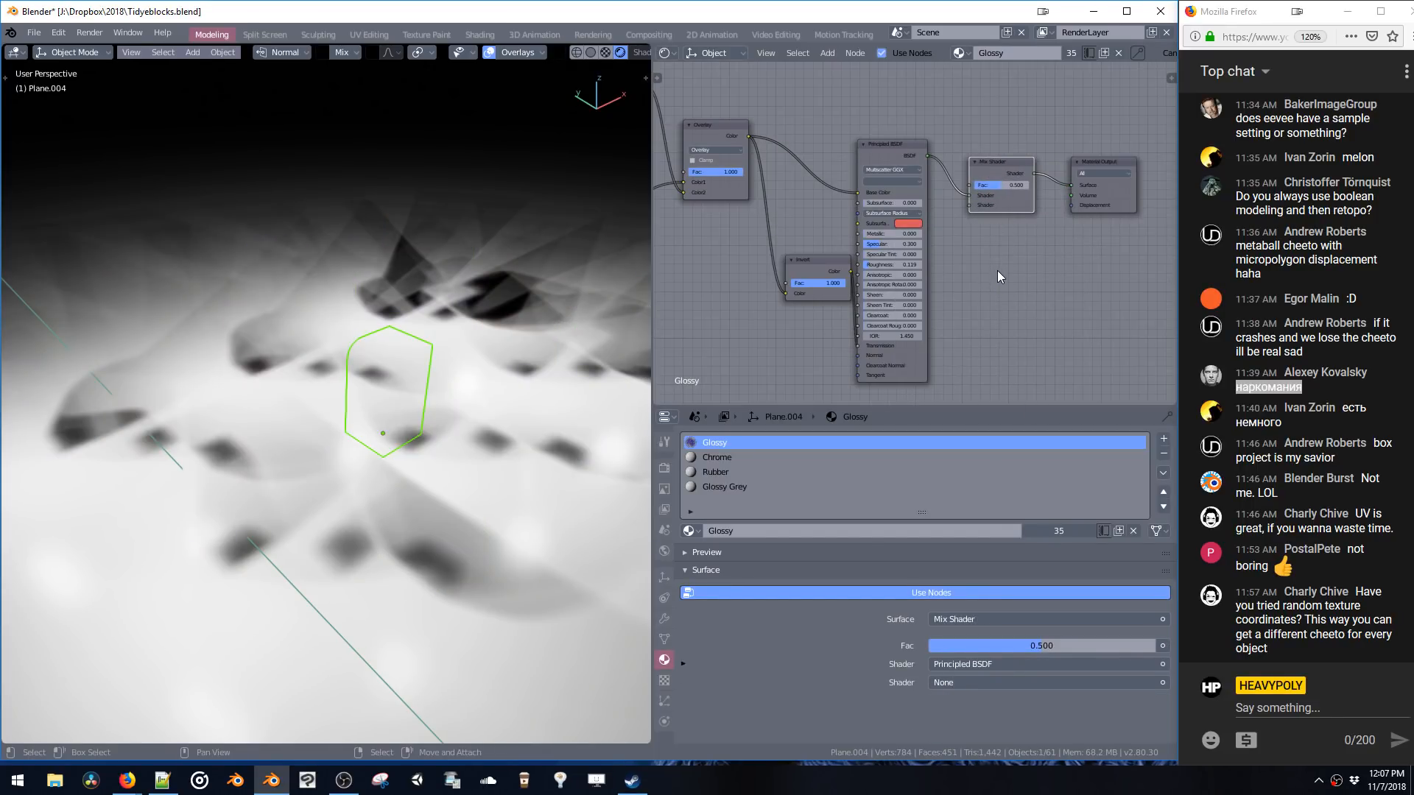
- Add a Transparent BSDF node below the Mix Shader and connect it to the second Shader input
key("shift+a")
left_click(996, 271)
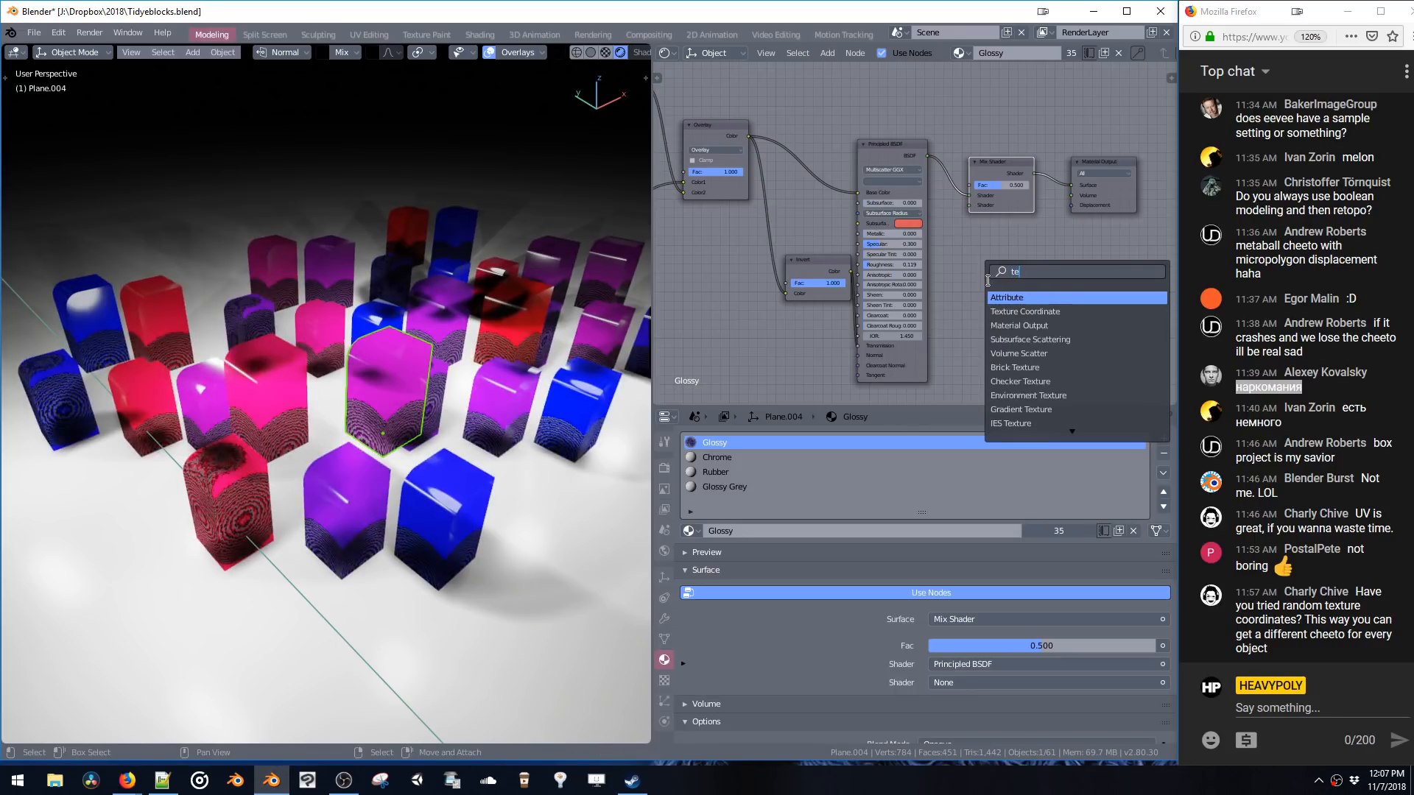
type("tt")
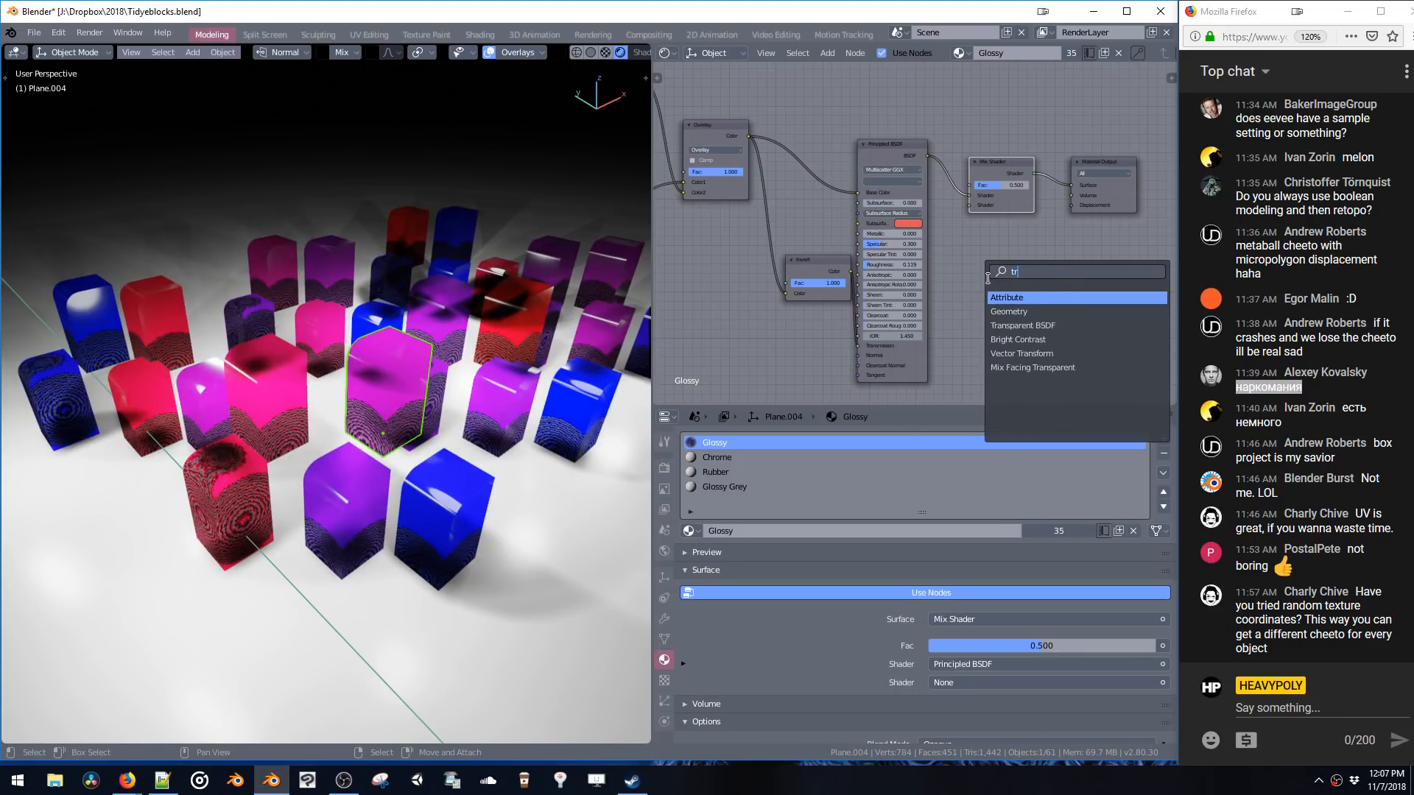
left_click(1010, 296)
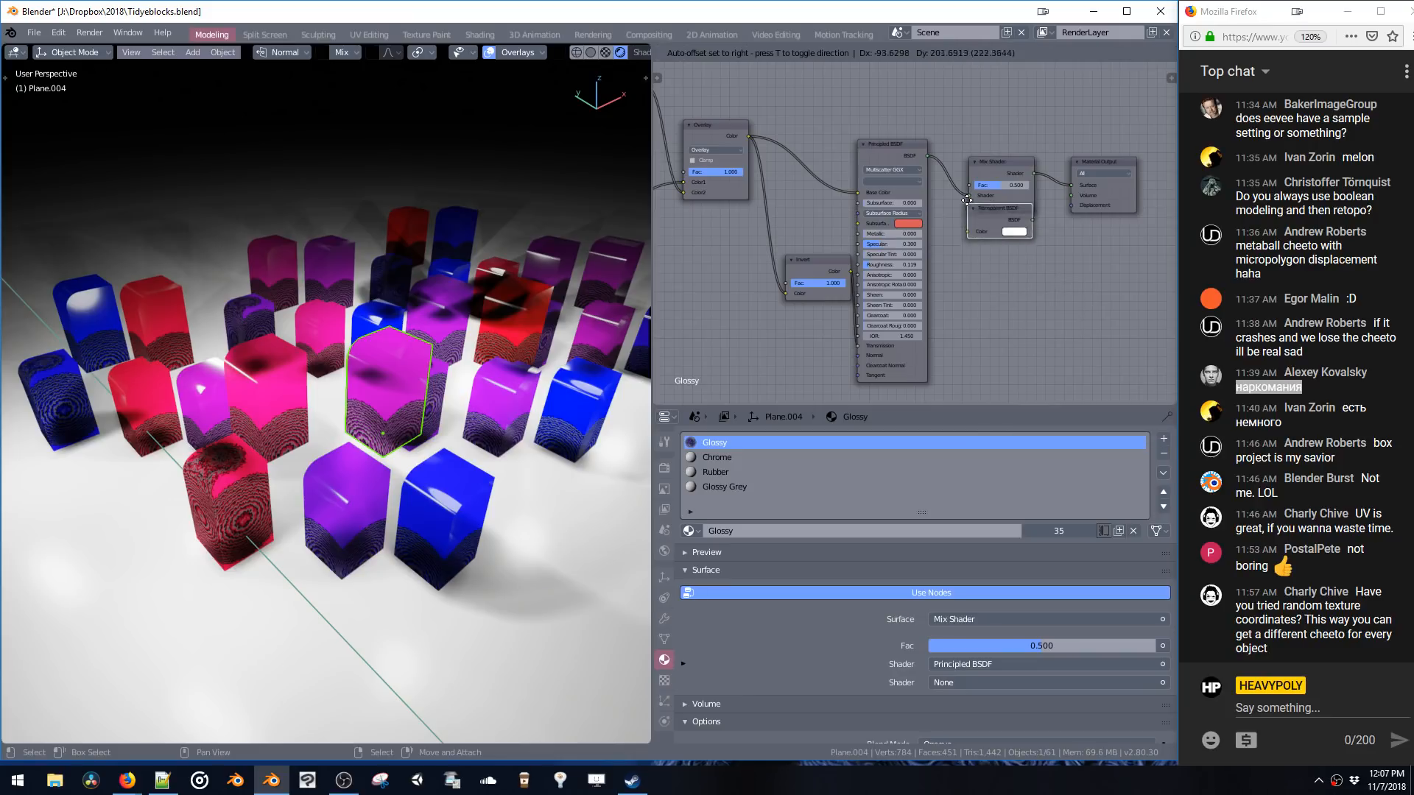
left_click_drag(959, 218, 970, 207)
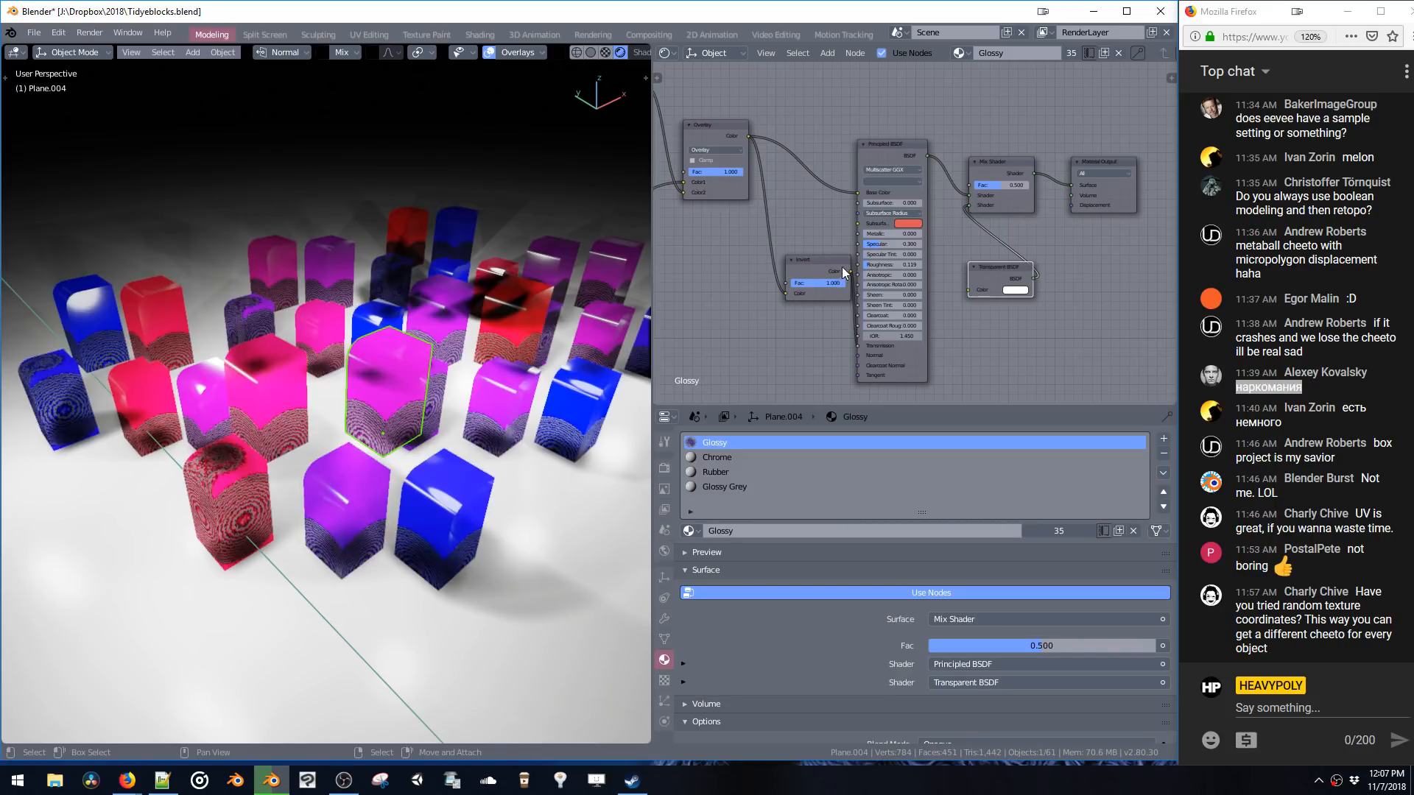
- Connect the Invert node's Color output to the Mix Shader's Fac input and inspect the blocks up close
left_click_drag(849, 271, 871, 258)
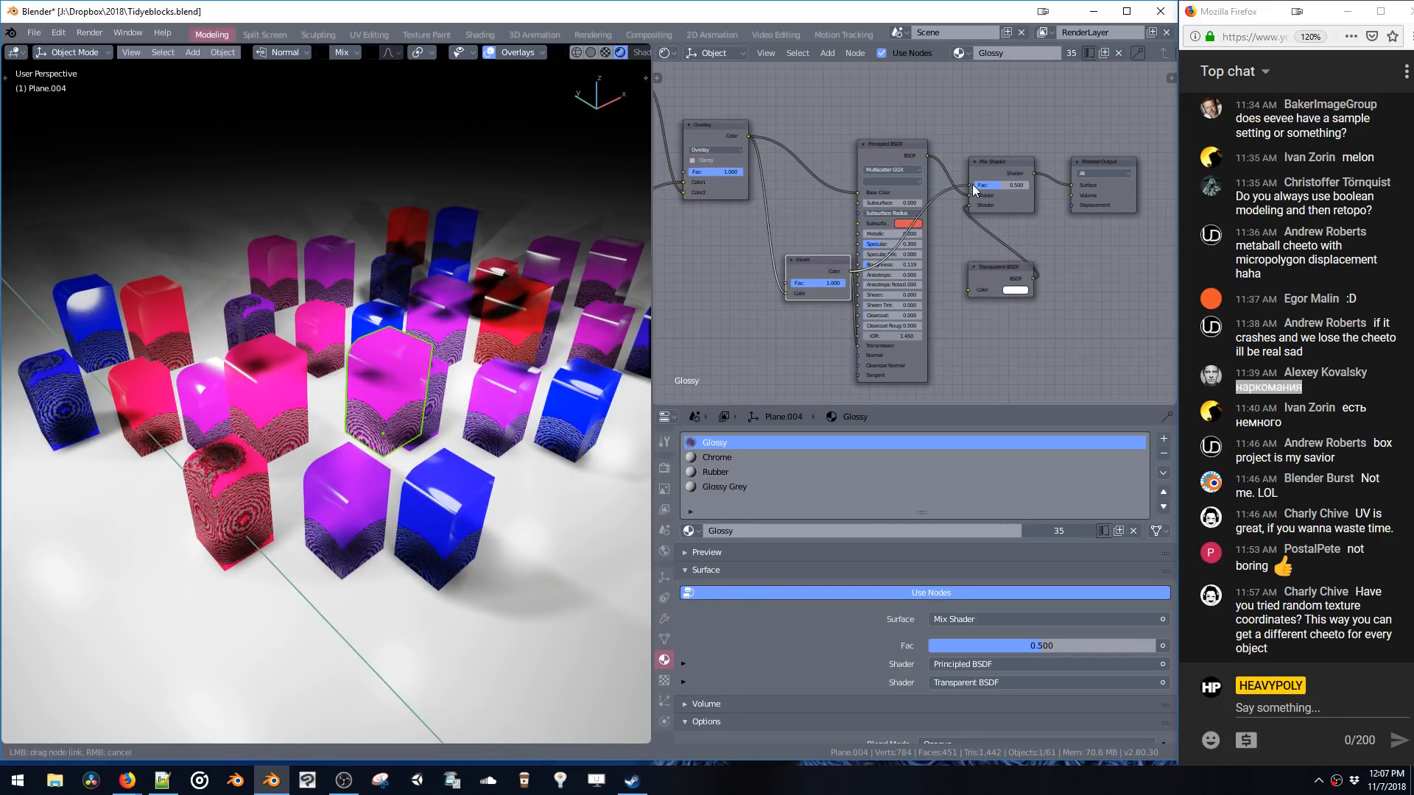
left_click_drag(972, 184, 969, 185)
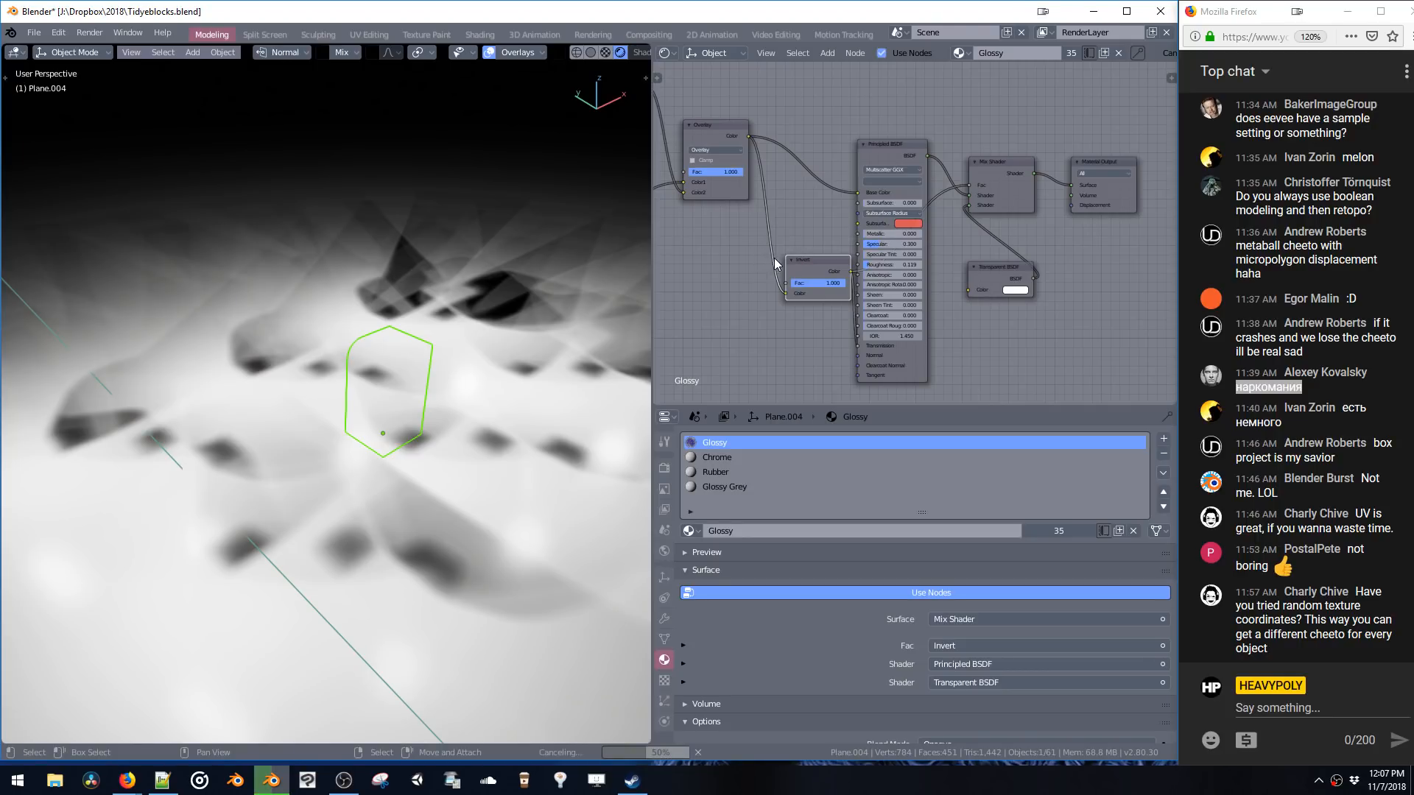
middle_click_drag(515, 280, 558, 275)
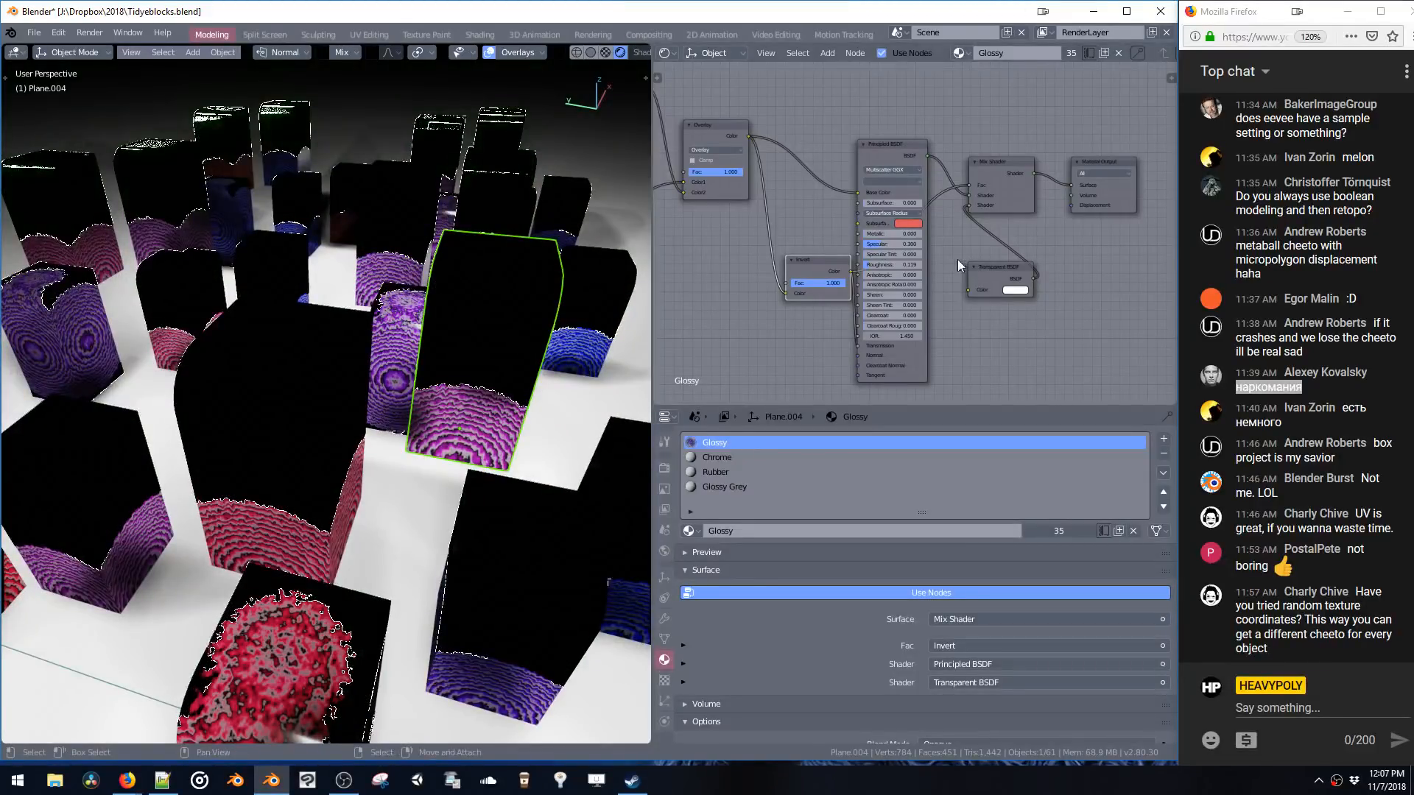
- Disable Screen Space Refraction for the Glossy material, leaving its Blend Mode at Opaque
scroll(876, 563, "down", 4)
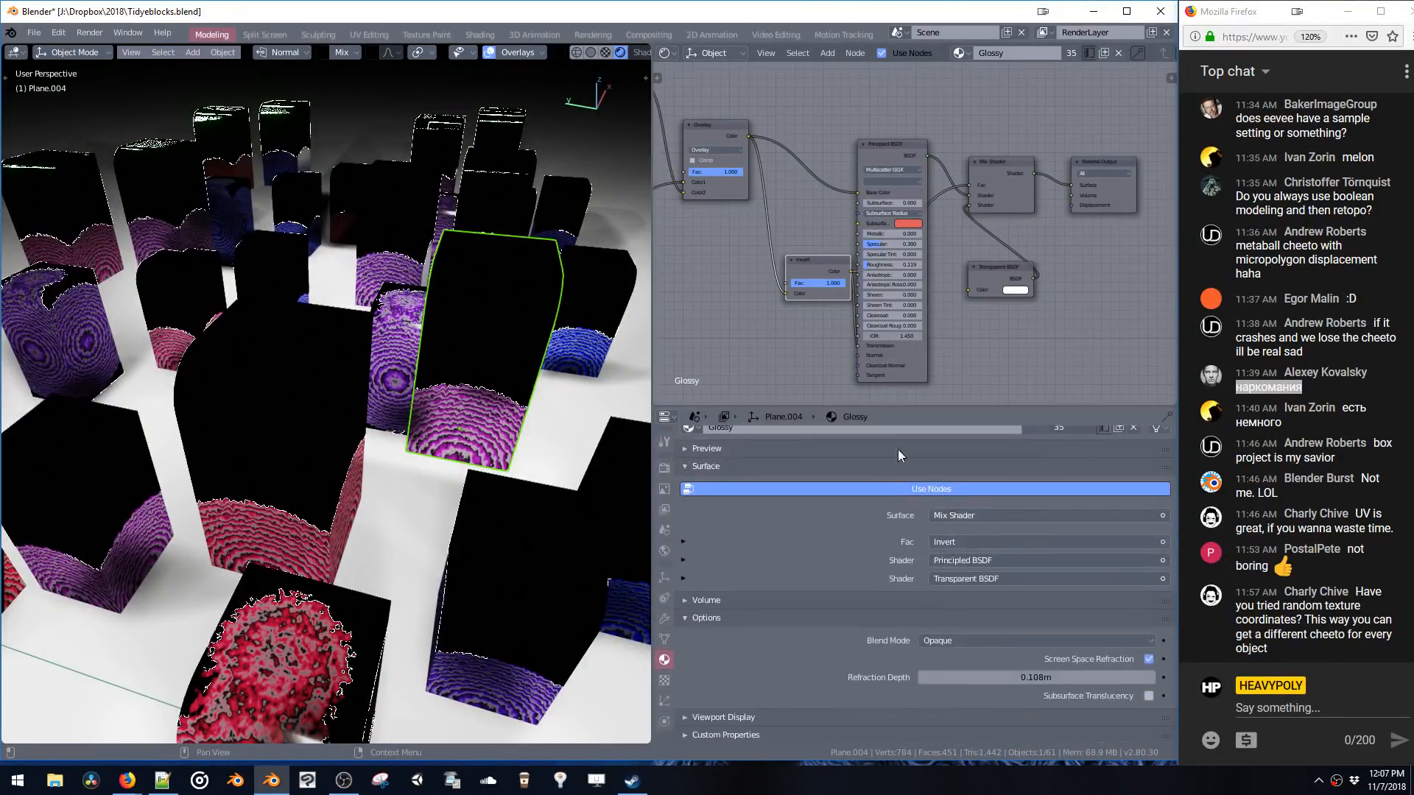
left_click(966, 642)
left_click(1148, 659)
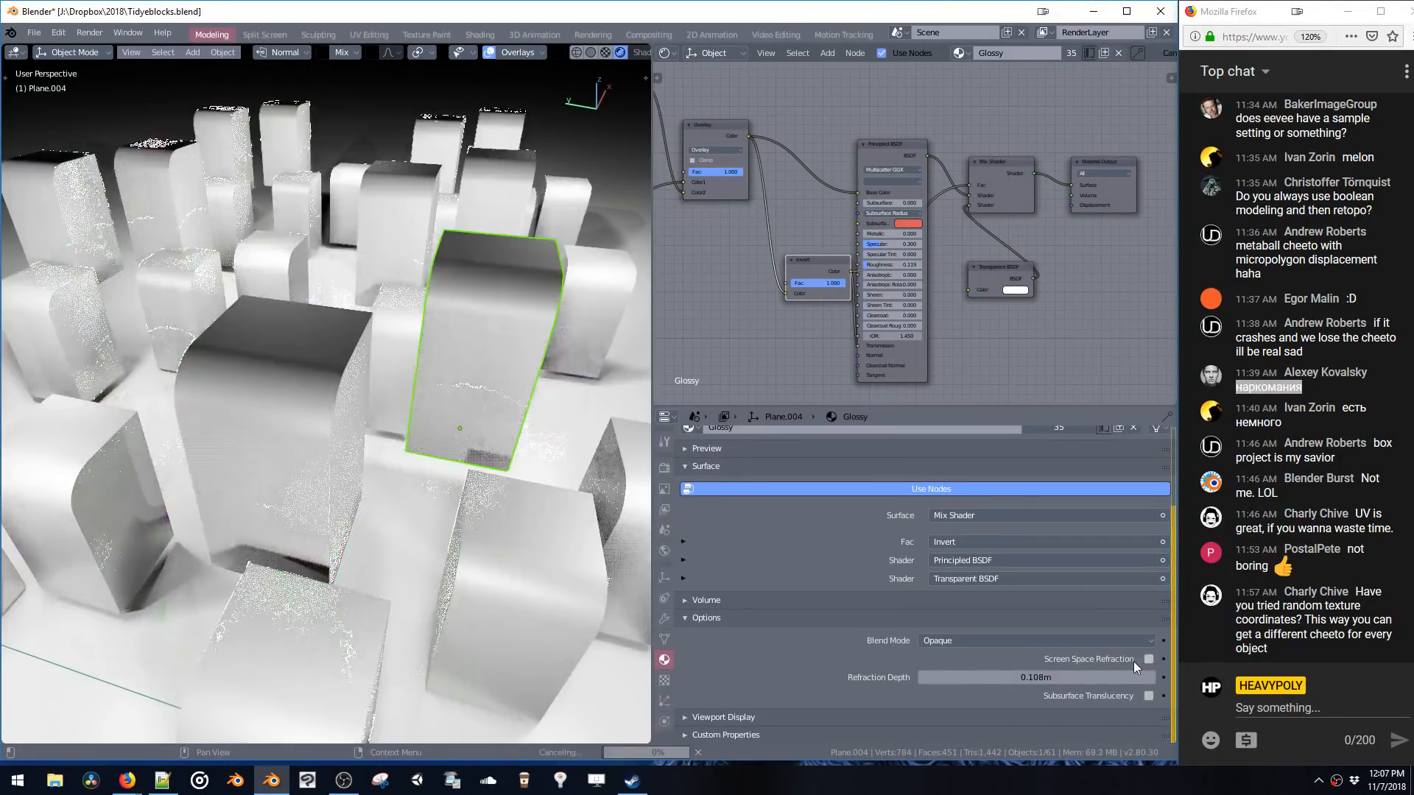
- Swap the Mix Shader's shader inputs so Transparent BSDF comes first and Principled BSDF second
middle_click_drag(464, 361, 516, 373)
left_click_drag(968, 206, 967, 195)
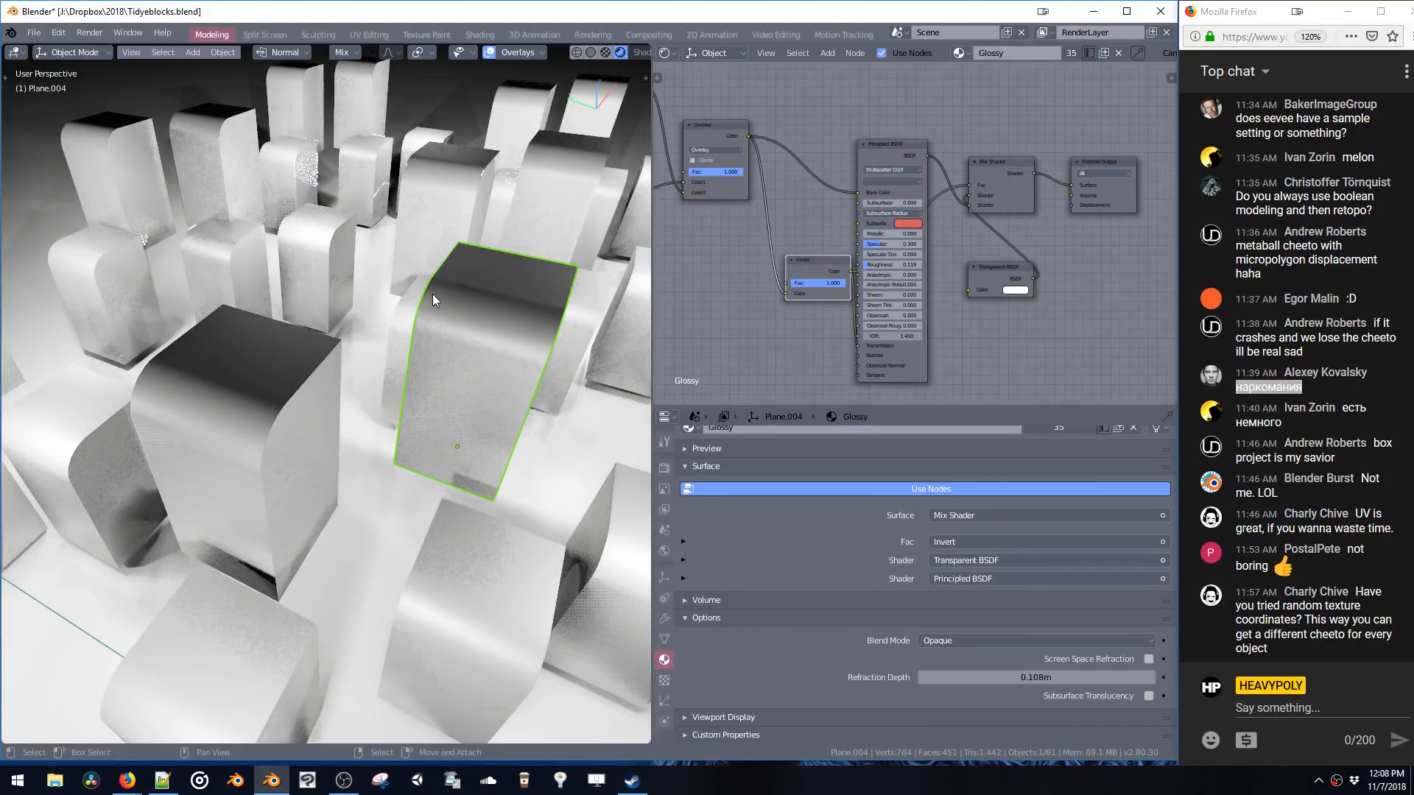
middle_click_drag(433, 318, 393, 291)
- Tidy the node layout by placing Invert below Overlay and shifting the Principled BSDF and Transparent BSDF nodes left
left_click_drag(815, 262, 714, 281)
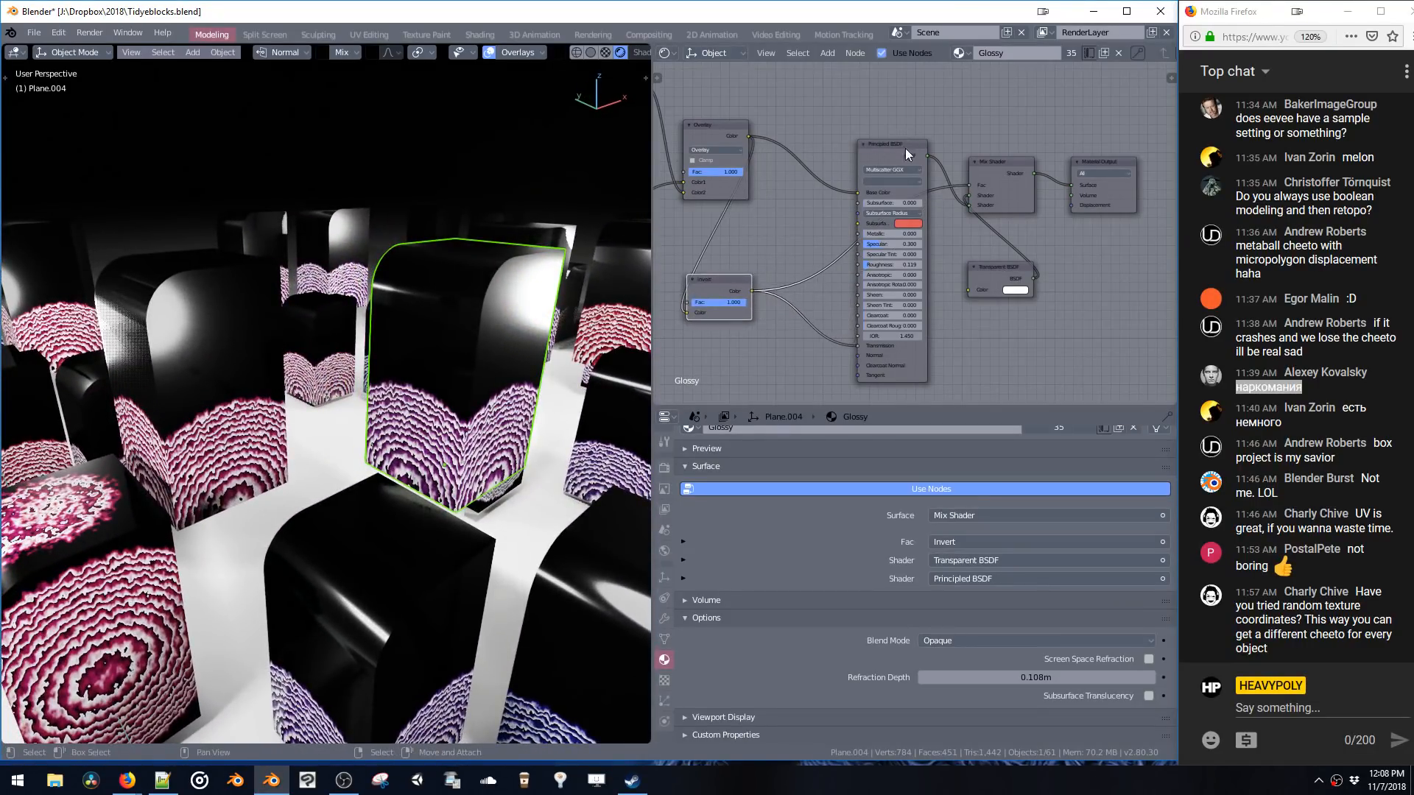
left_click_drag(891, 143, 816, 96)
left_click_drag(1015, 271, 946, 252)
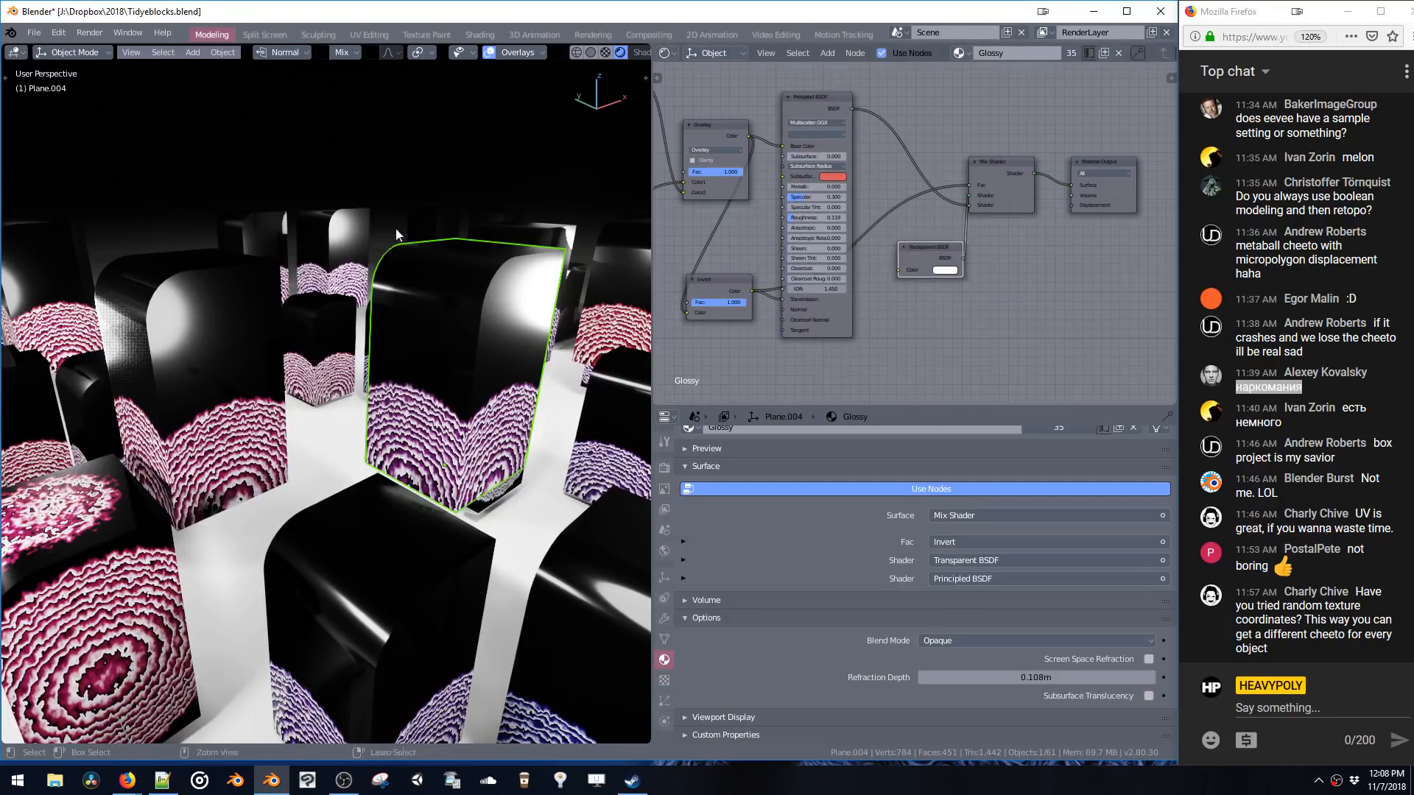
- Deselect the block and examine the ring-patterned blocks from several angles and distances
scroll(501, 340, "down", 6)
left_click(501, 341)
mouse_move(496, 321)
middle_mouse_down()
mouse_move(483, 367)
mouse_move(475, 281)
mouse_move(343, 321)
mouse_move(441, 319)
mouse_move(365, 298)
middle_mouse_up()
scroll(478, 246, "up", 7)
scroll(479, 294, "down", 6)
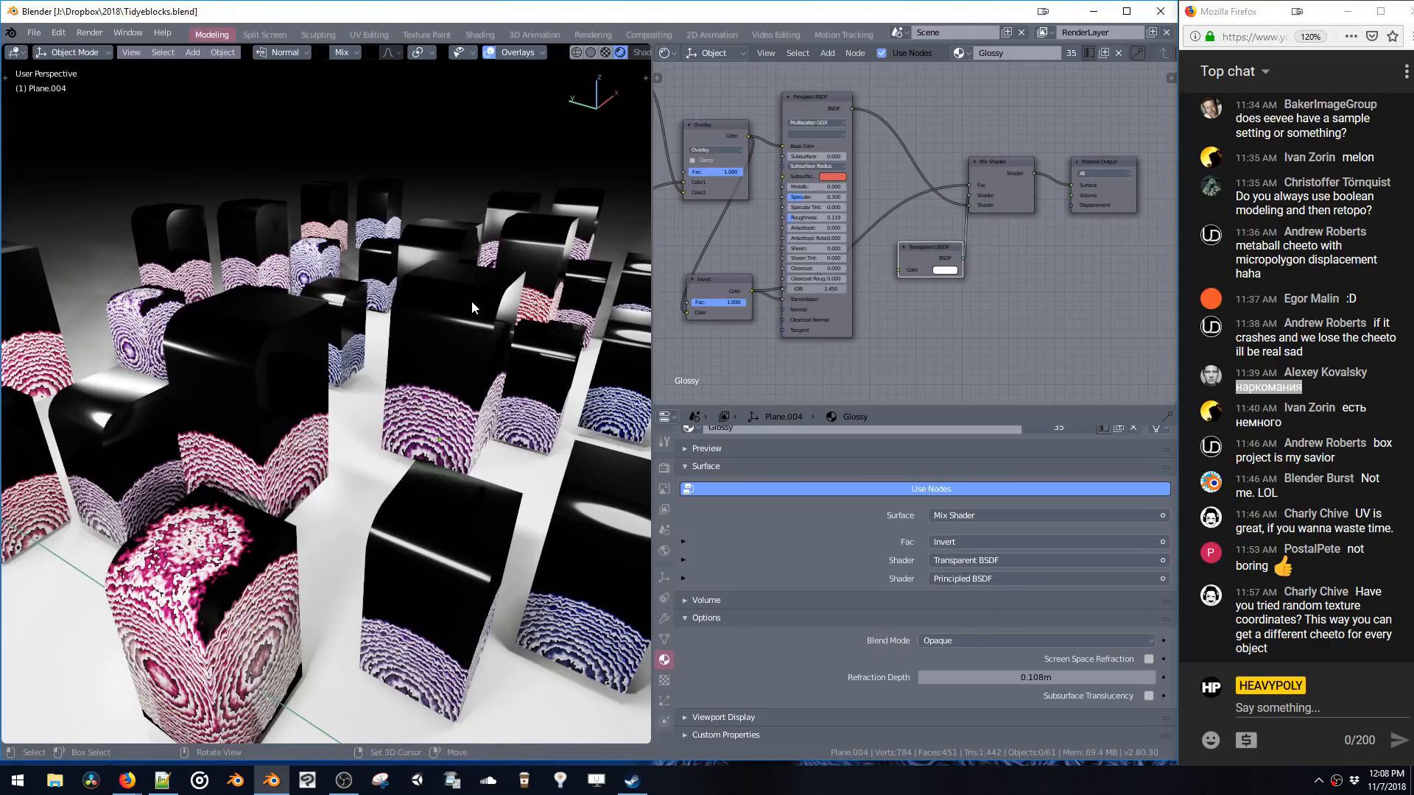
- Open the recent file Cheeto.blend and display its scene in Rendered shading
left_click(34, 32)
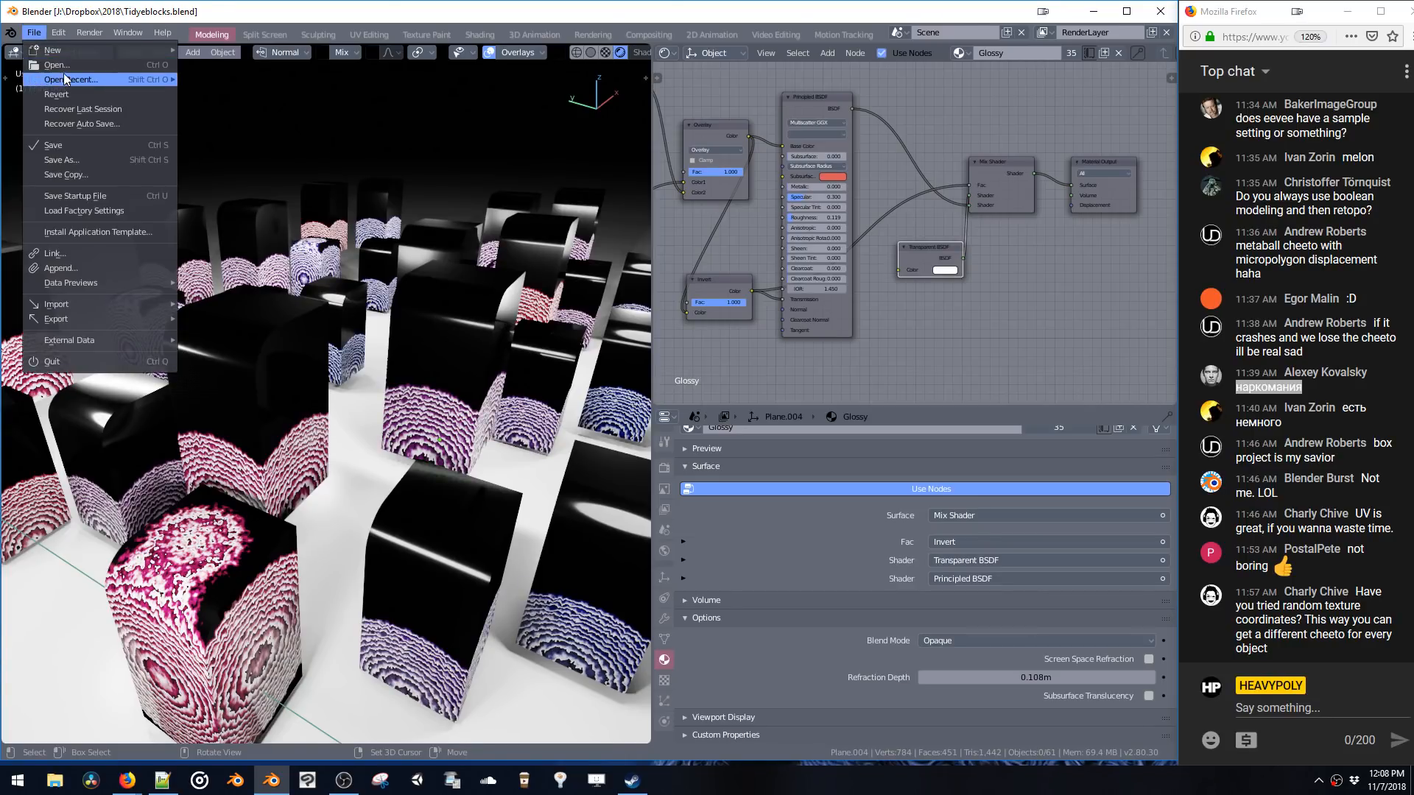
mouse_move(66, 79)
left_click(204, 94)
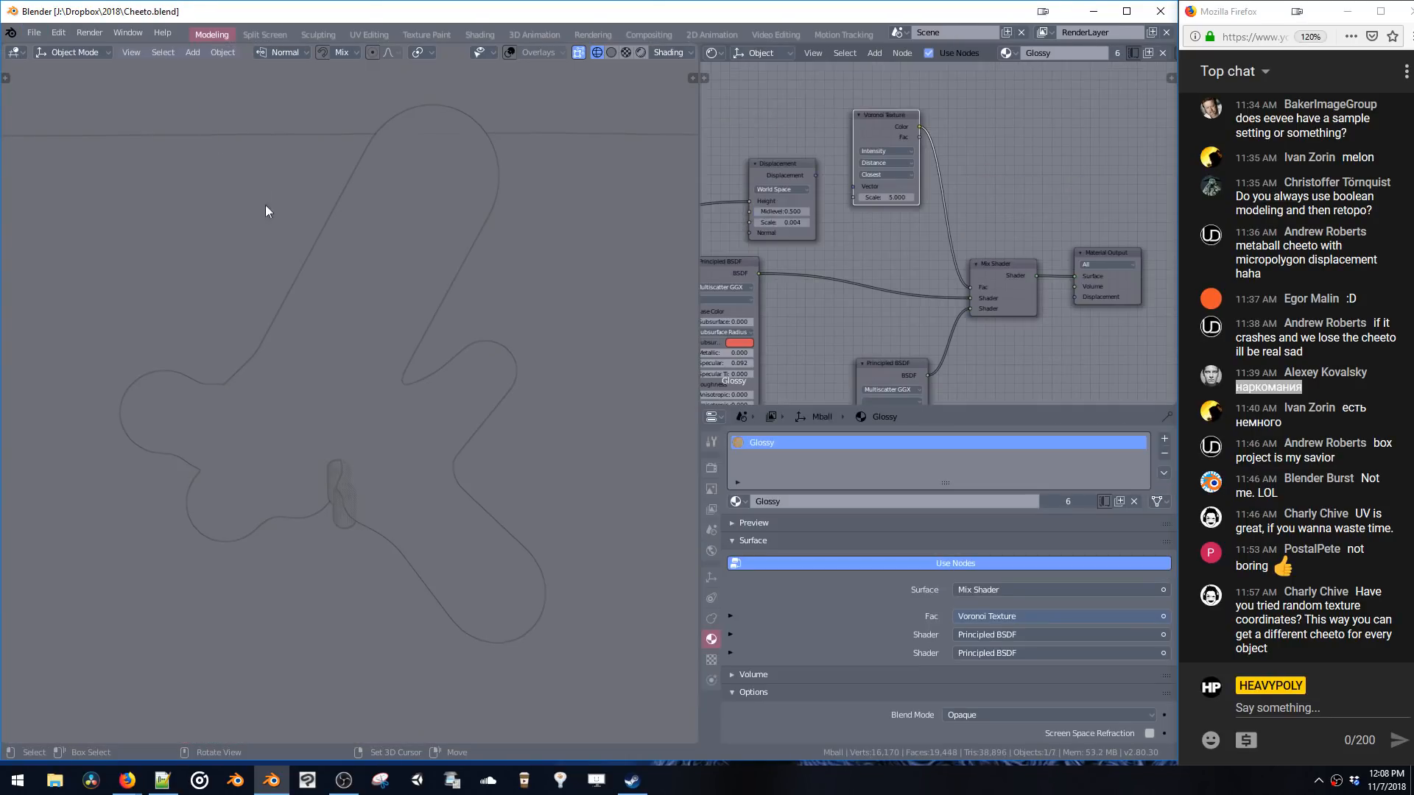
key("z")
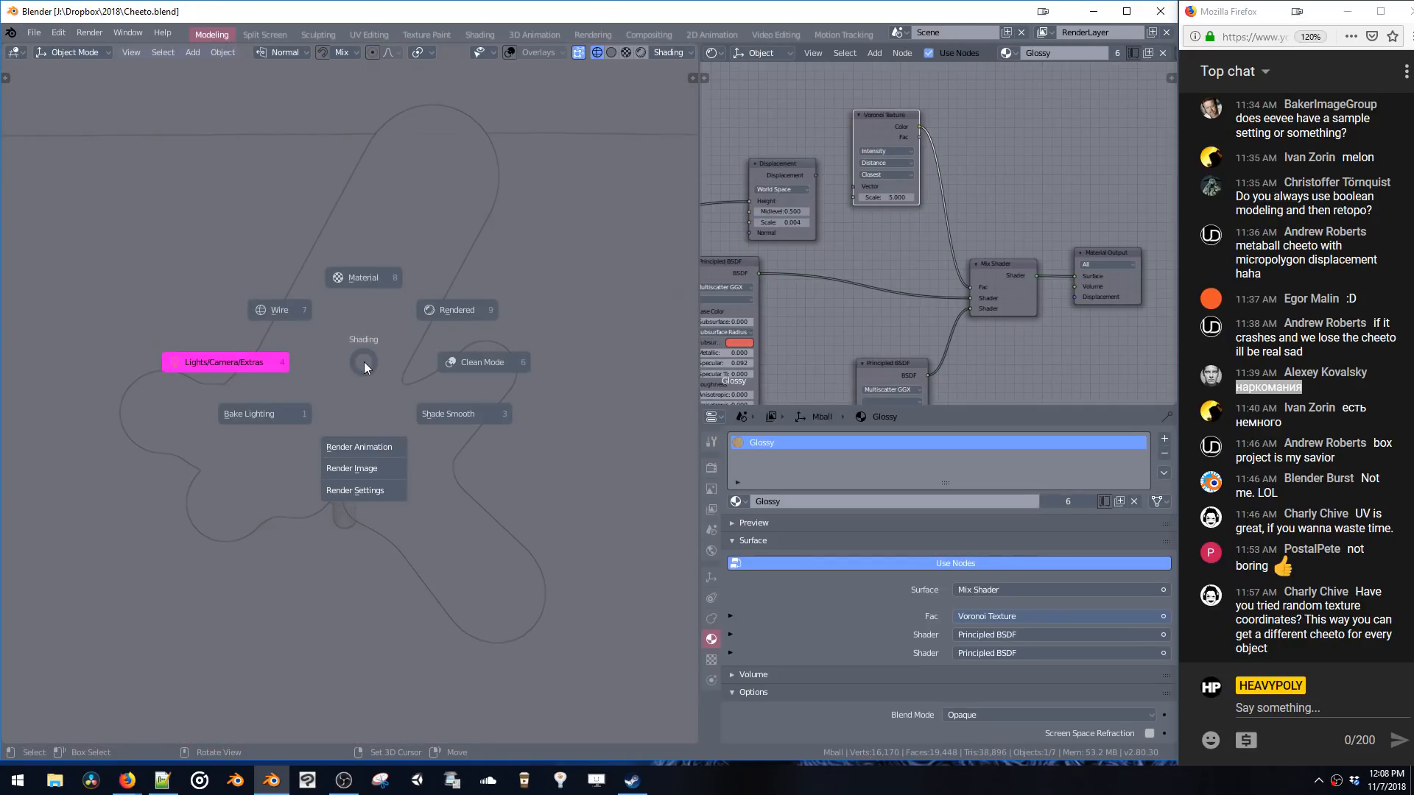
left_click(423, 326)
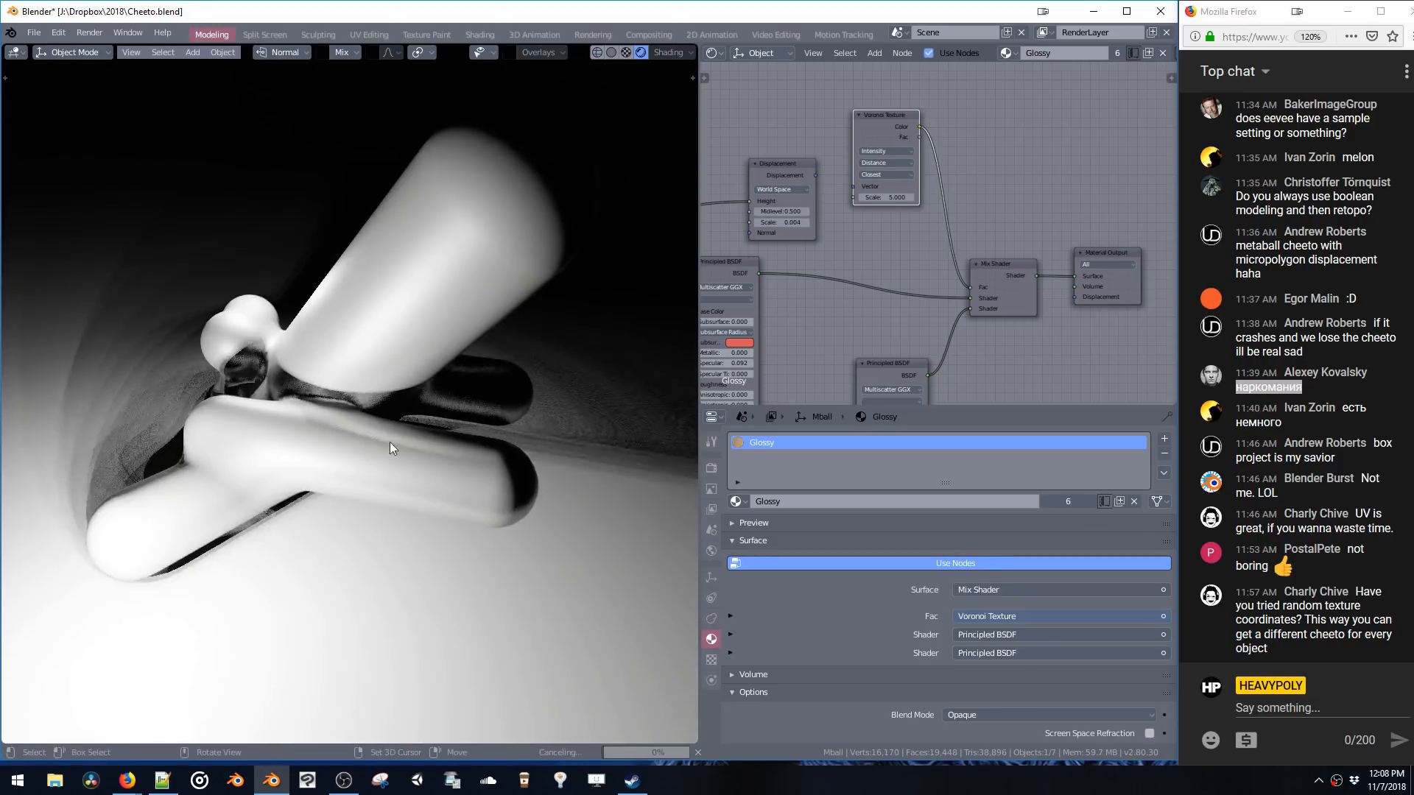
- Examine the spotted metaball cheeto from several angles, along with the ColorRamp and RGB Curves part of its Glossy node tree
middle_click_drag(390, 442, 368, 461)
left_click(368, 461)
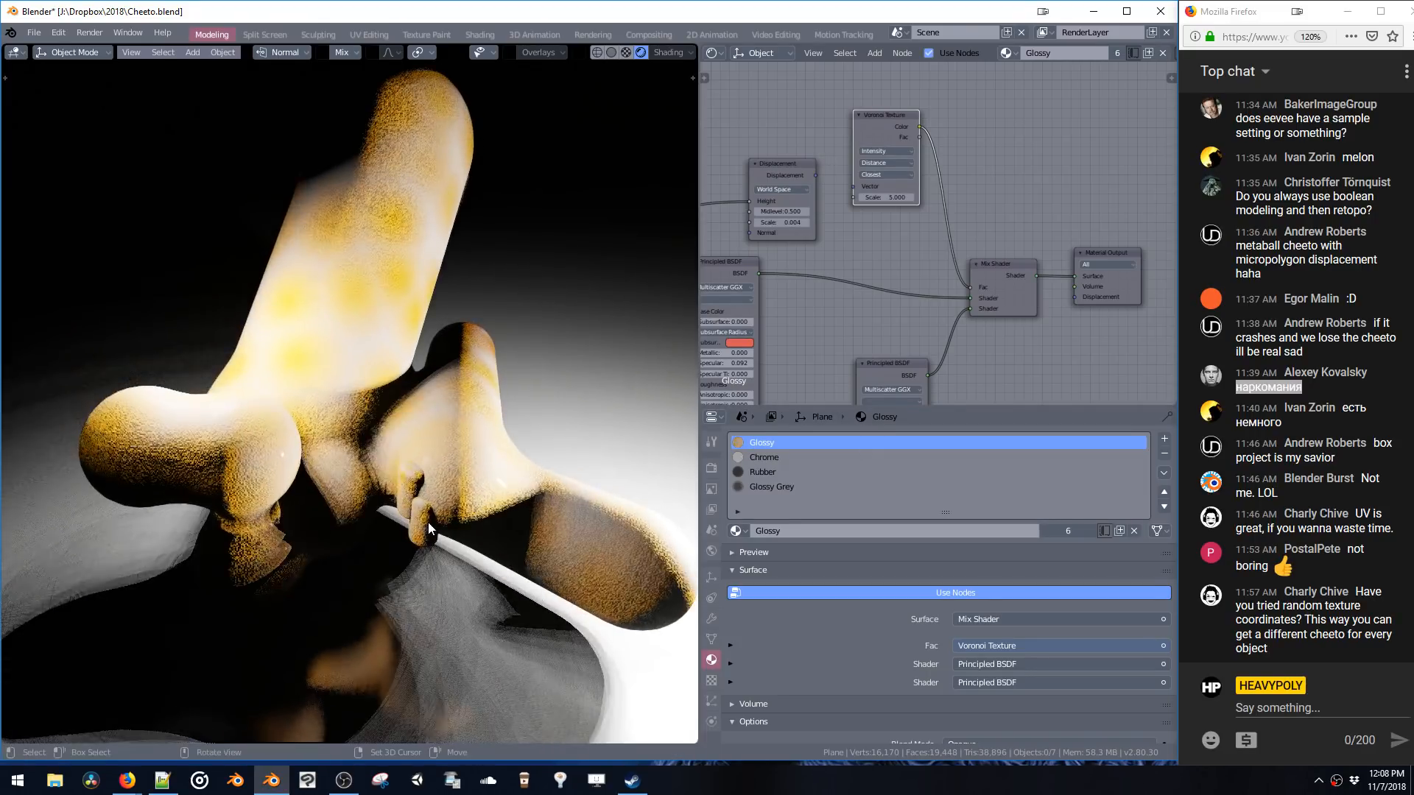
middle_click_drag(427, 528, 455, 446)
middle_click_drag(391, 321, 334, 292)
middle_click_drag(839, 267, 918, 334)
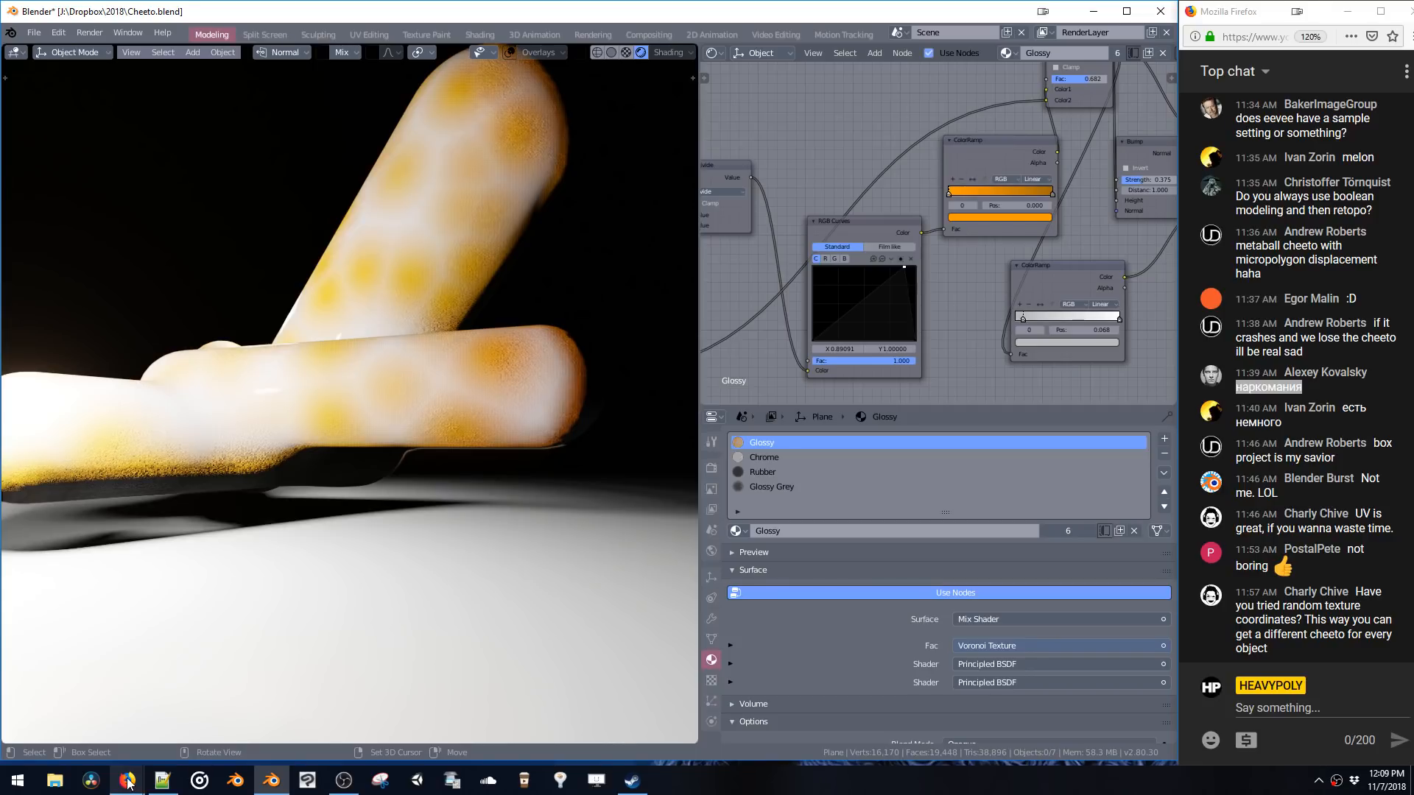
- Switch to Firefox and bring up the HEAVYPOLY Livestream page, looking through the other open video pages on the way
mouse_move(127, 782)
left_click(89, 718)
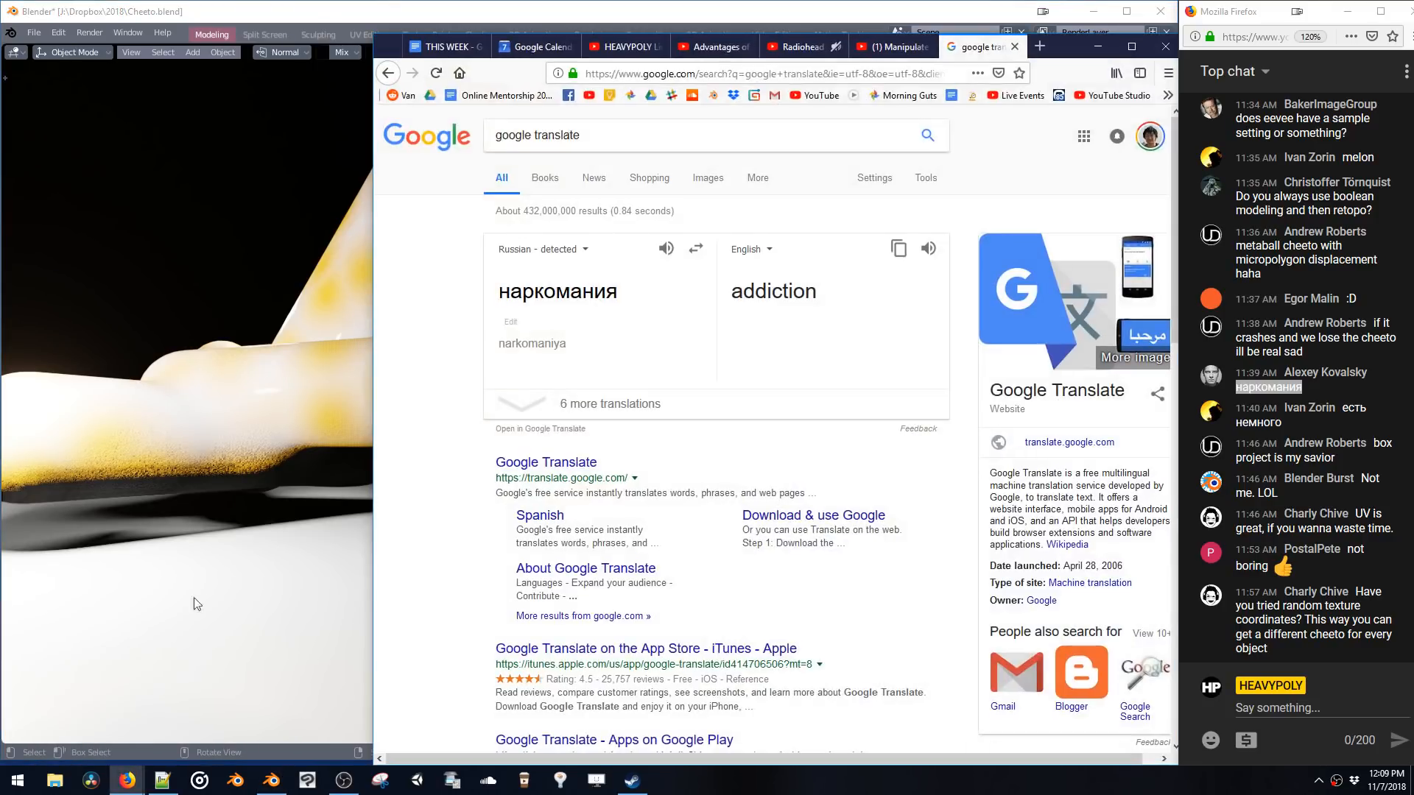
left_click(883, 48)
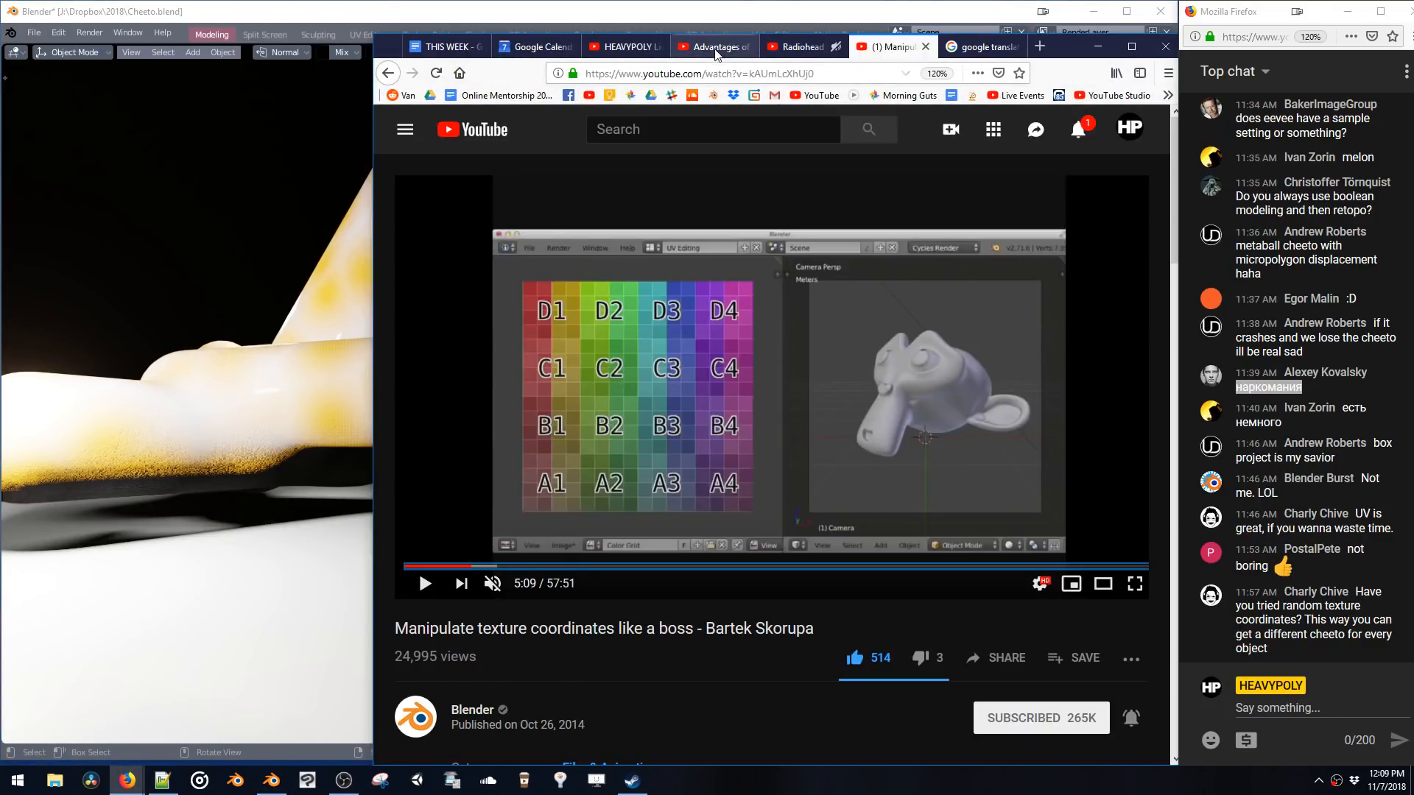
left_click(713, 48)
left_click(634, 48)
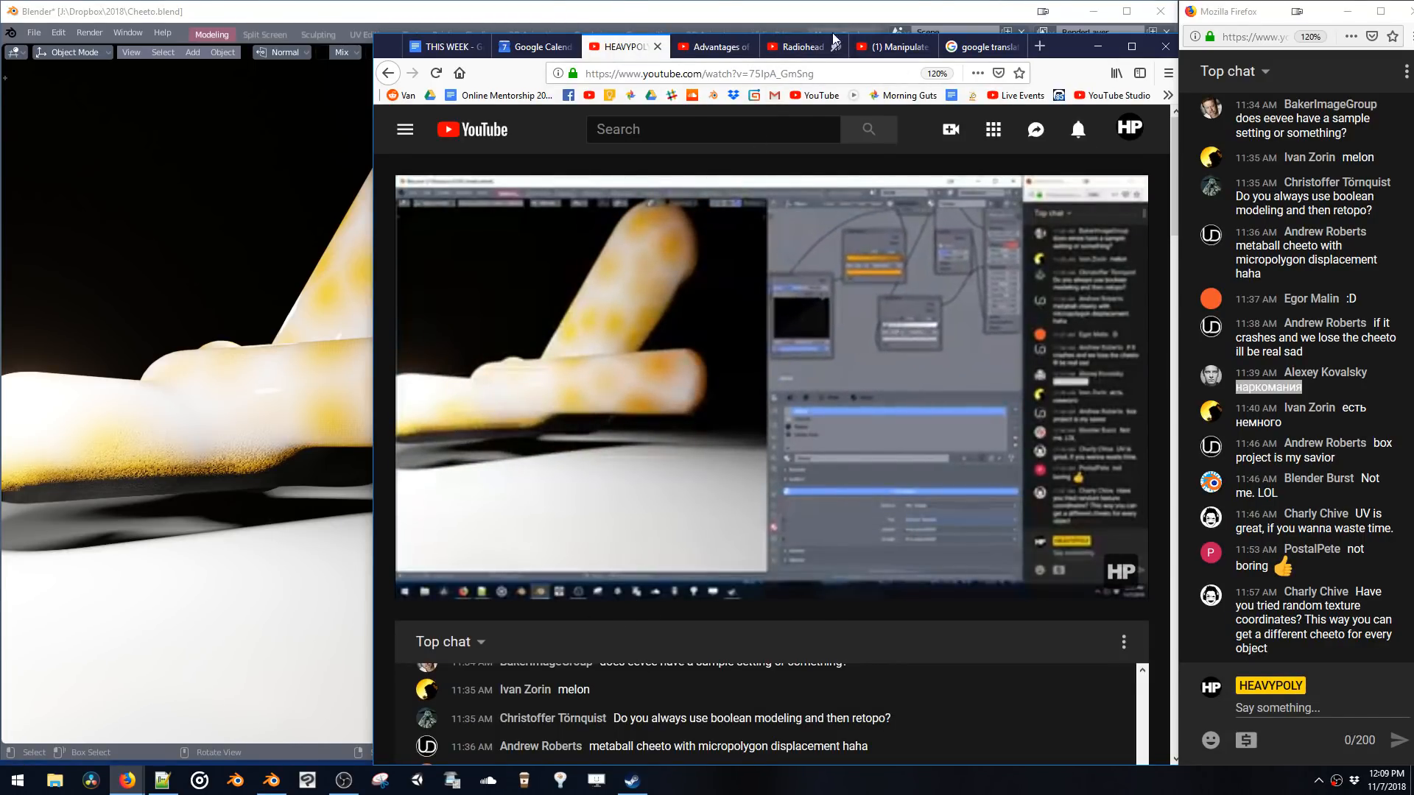
- Maximize the Firefox window showing the livestream page and close the separate Top chat window
left_click_drag(1064, 37, 1025, 1)
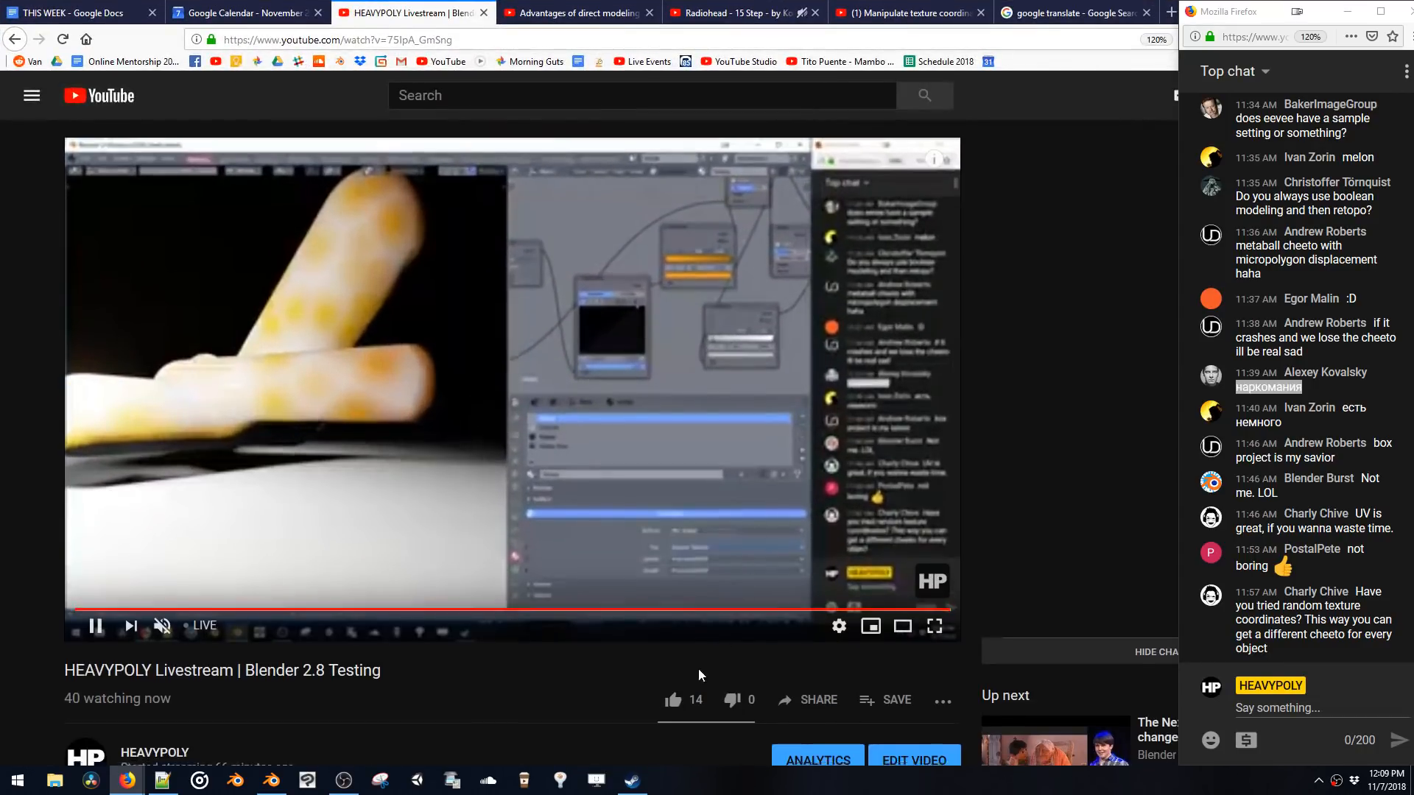
scroll(561, 625, "down", 5)
scroll(361, 530, "down", 5)
scroll(338, 300, "up", 9)
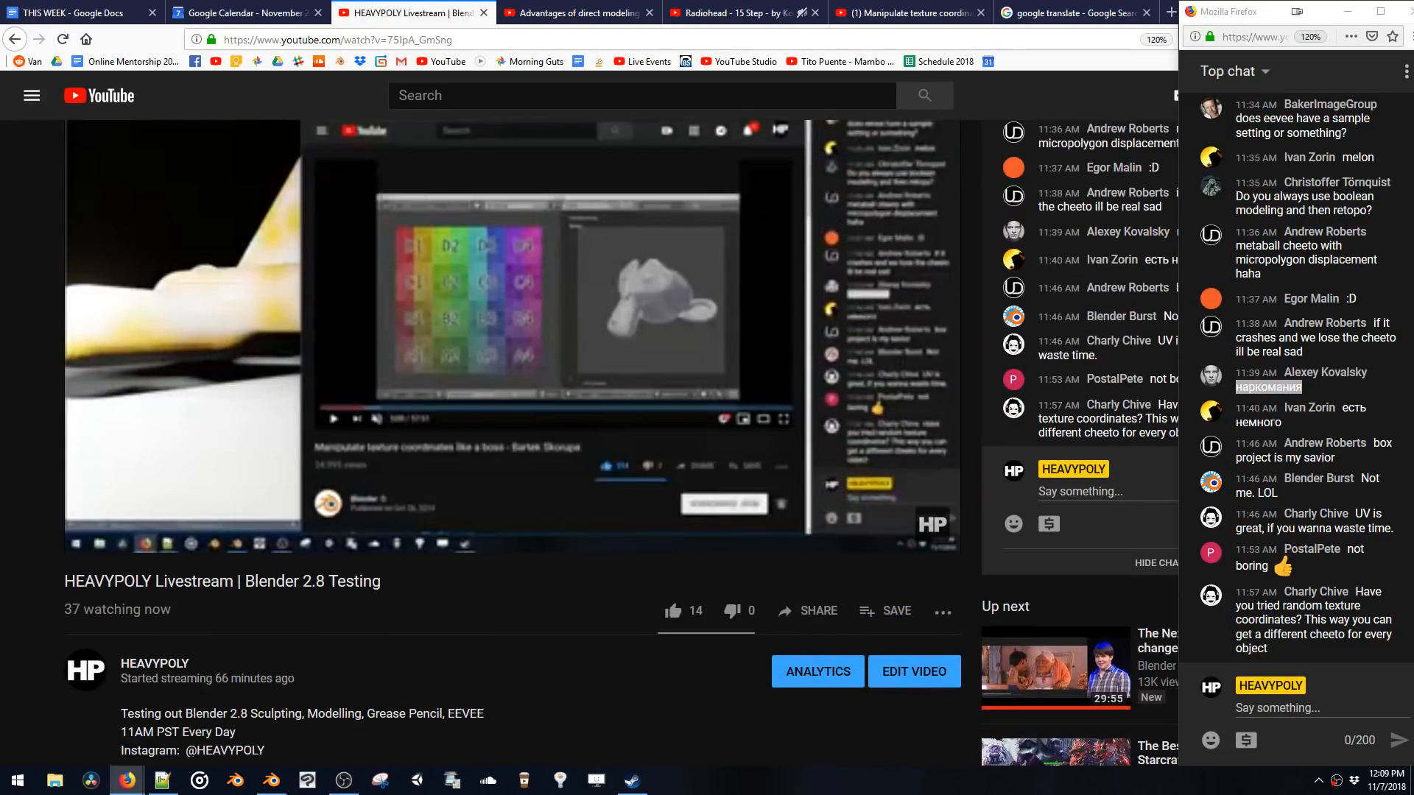
left_click(1397, 11)
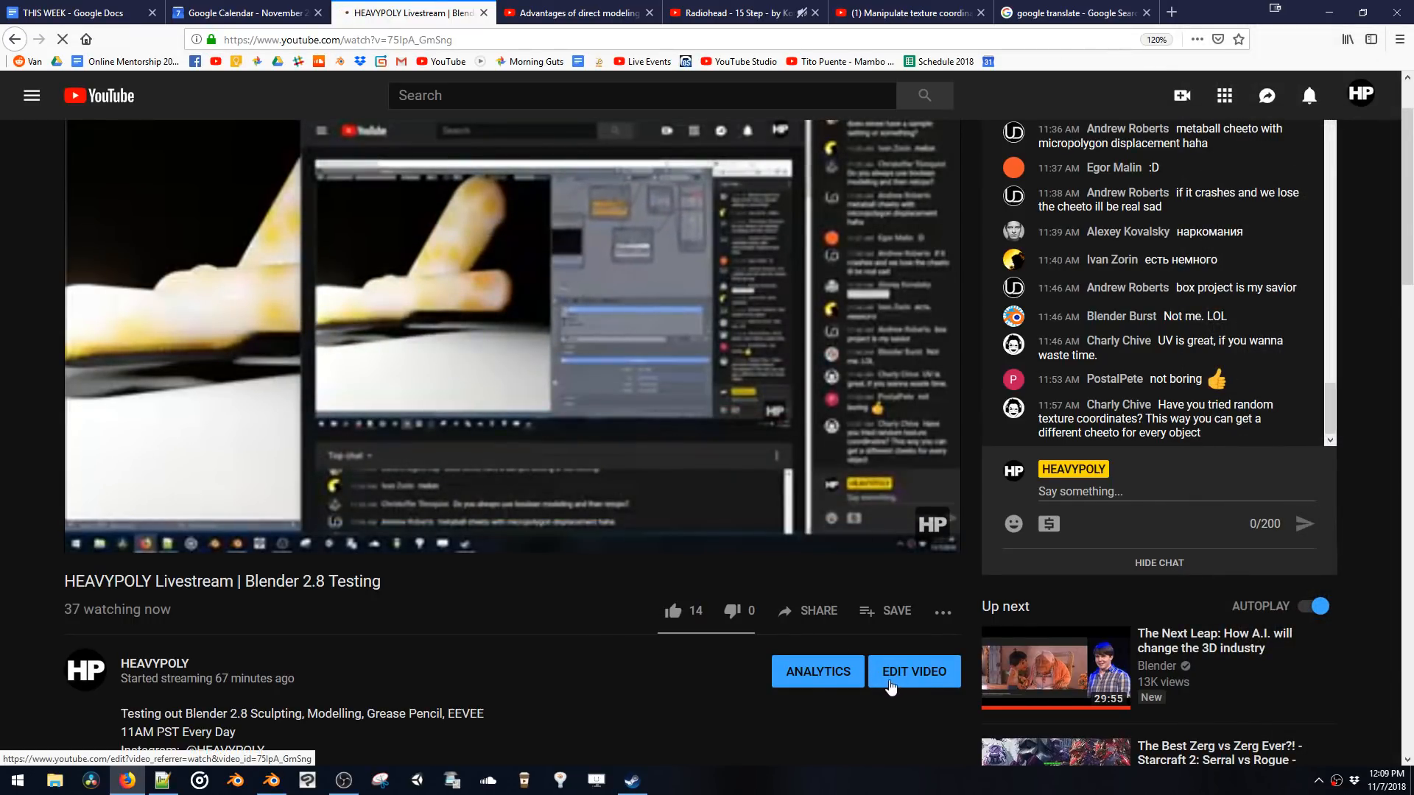
- Open the livestream for editing in YouTube Creator Studio and bring up the streaming software's controls
left_click(891, 675)
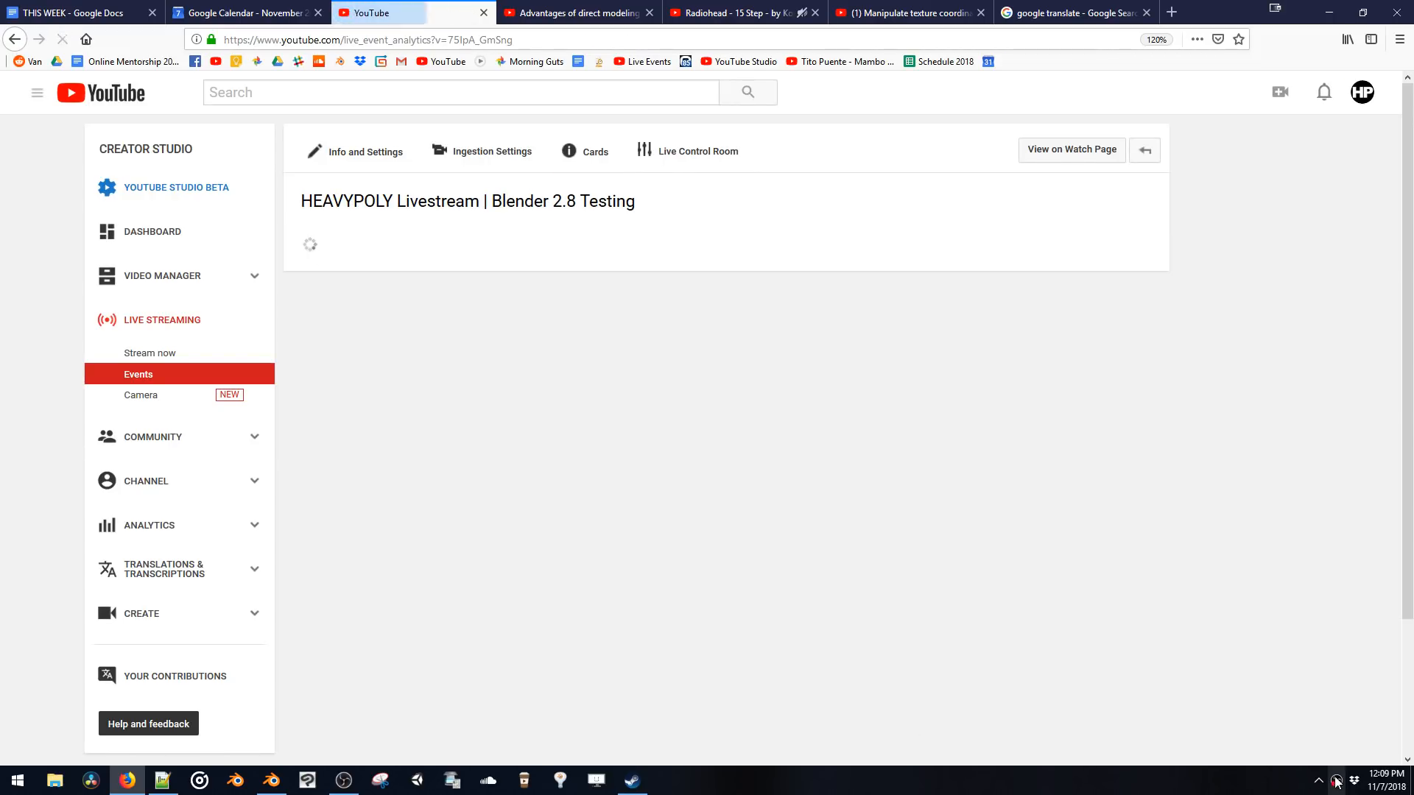
right_click(1336, 781)
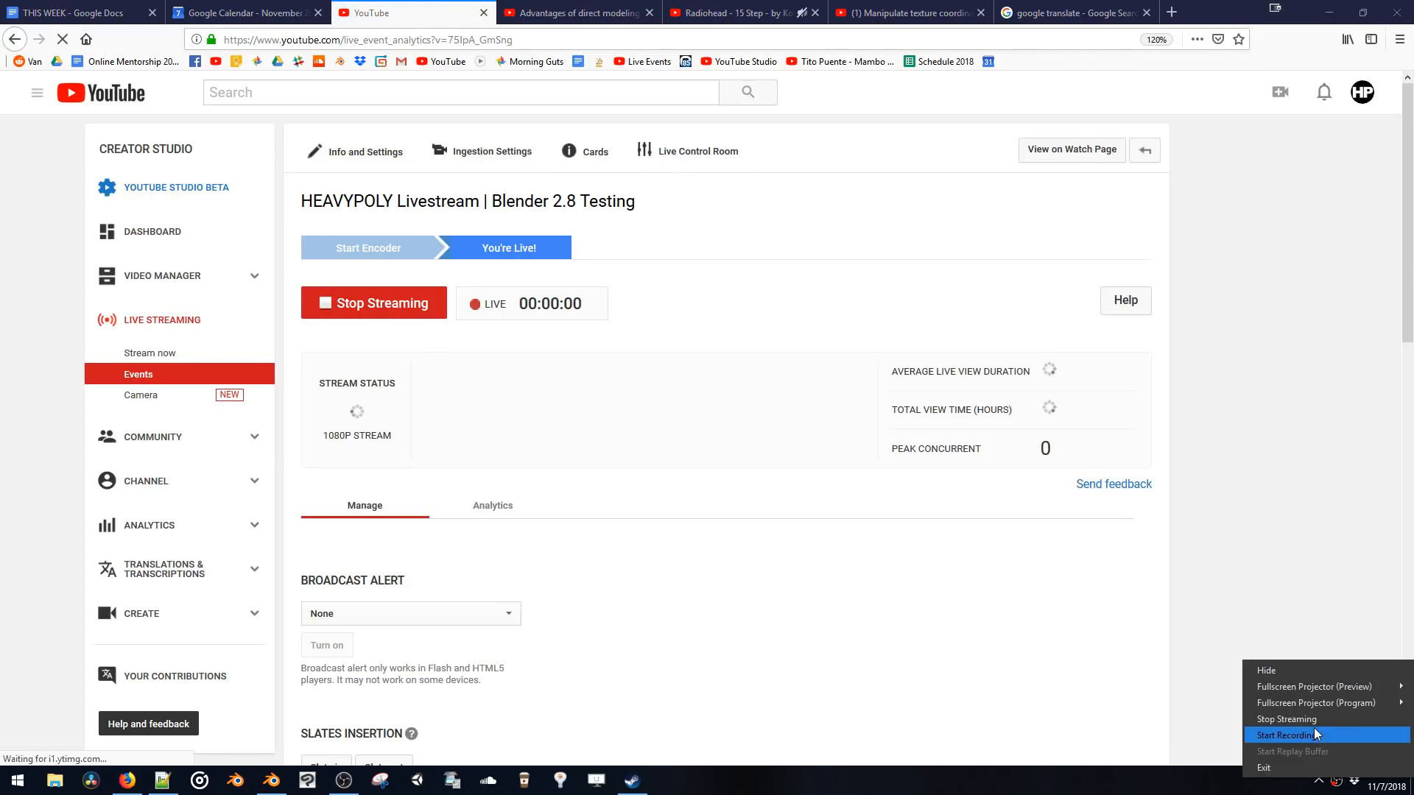